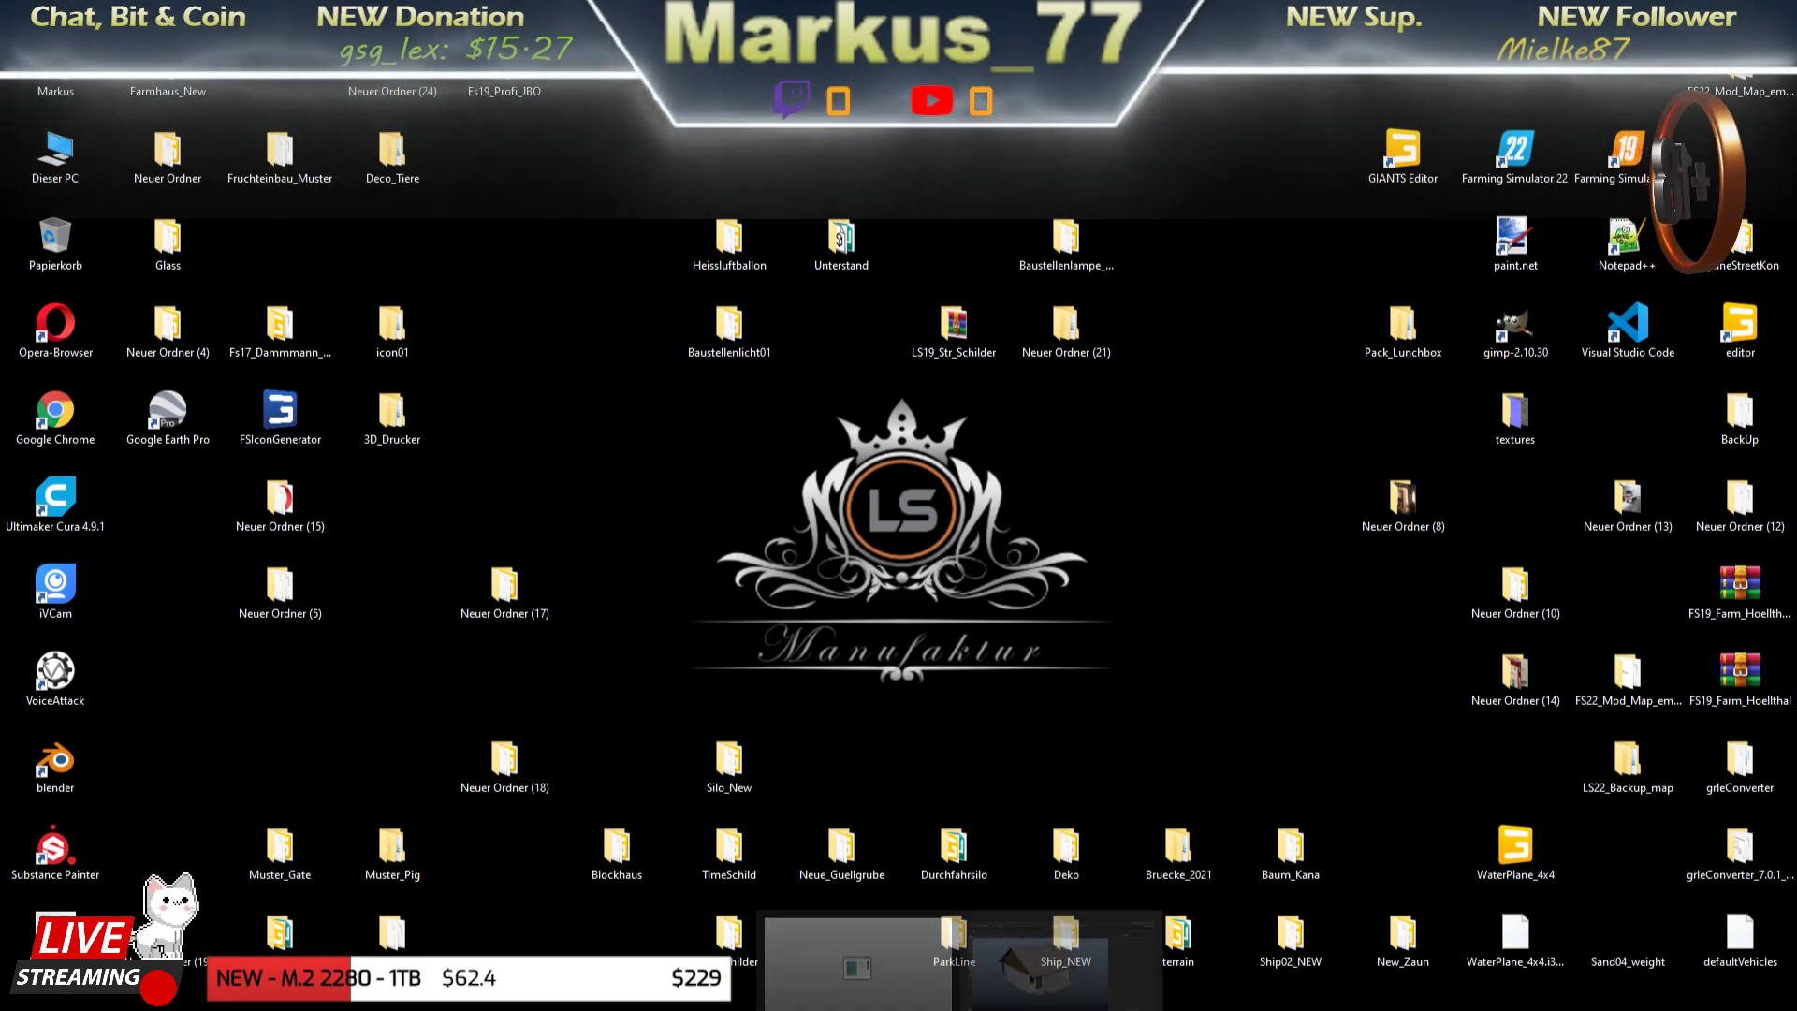
- Restore Maya, orbit around the FarmGarage roof and walls, then switch to GIANTS Editor
left_click(1061, 862)
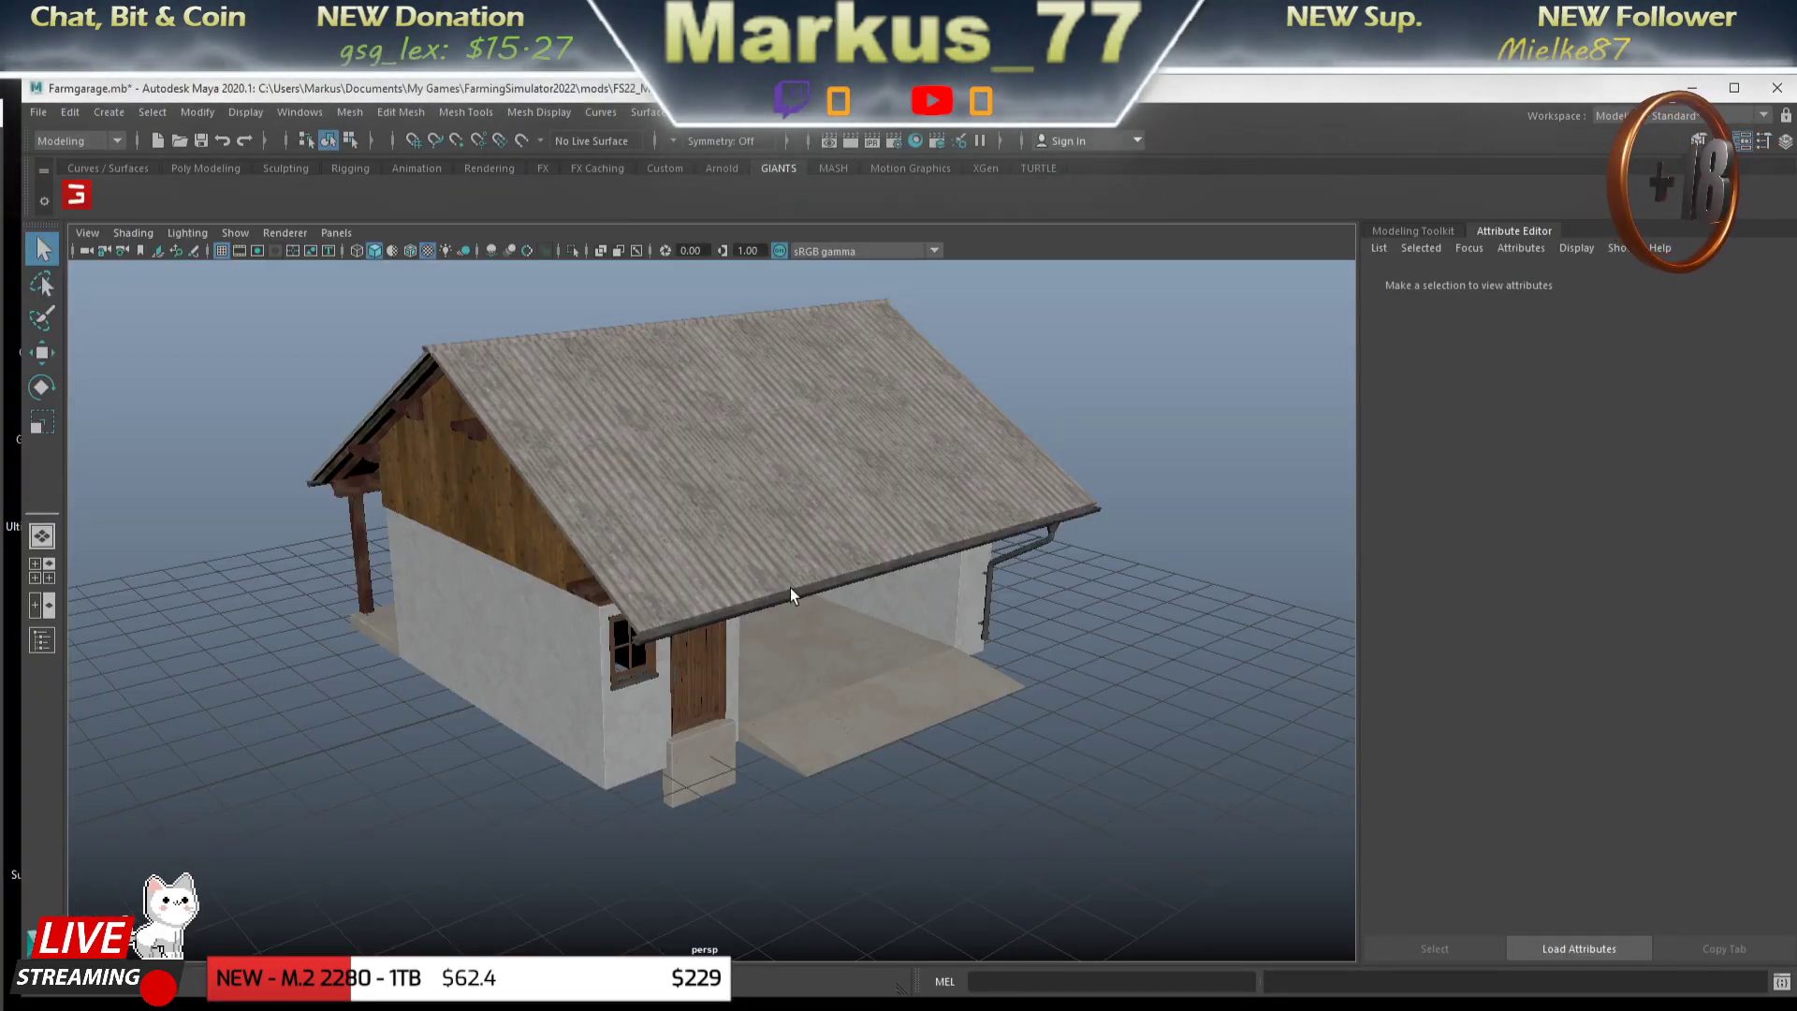
left_click_drag(816, 627, 822, 703)
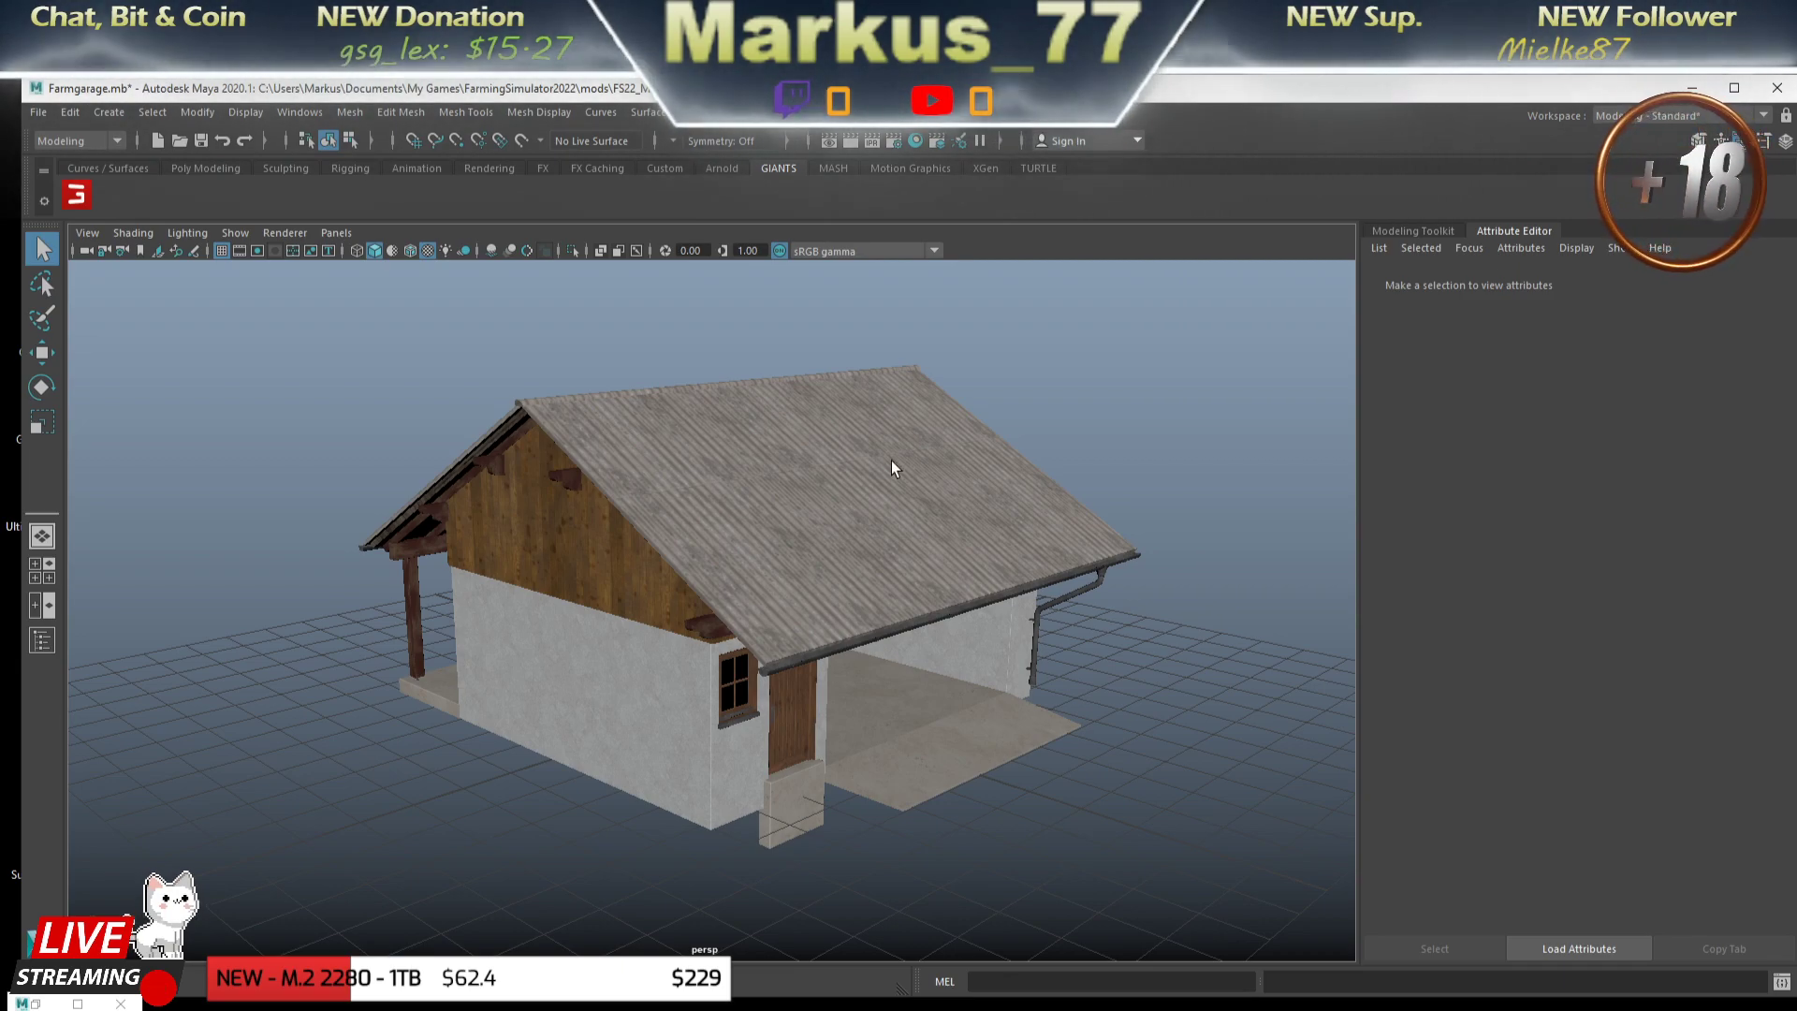
left_click_drag(846, 599, 782, 631)
left_click_drag(783, 632, 951, 642)
left_click_drag(951, 641, 863, 578)
left_click_drag(863, 578, 914, 609)
left_click_drag(914, 609, 1047, 628)
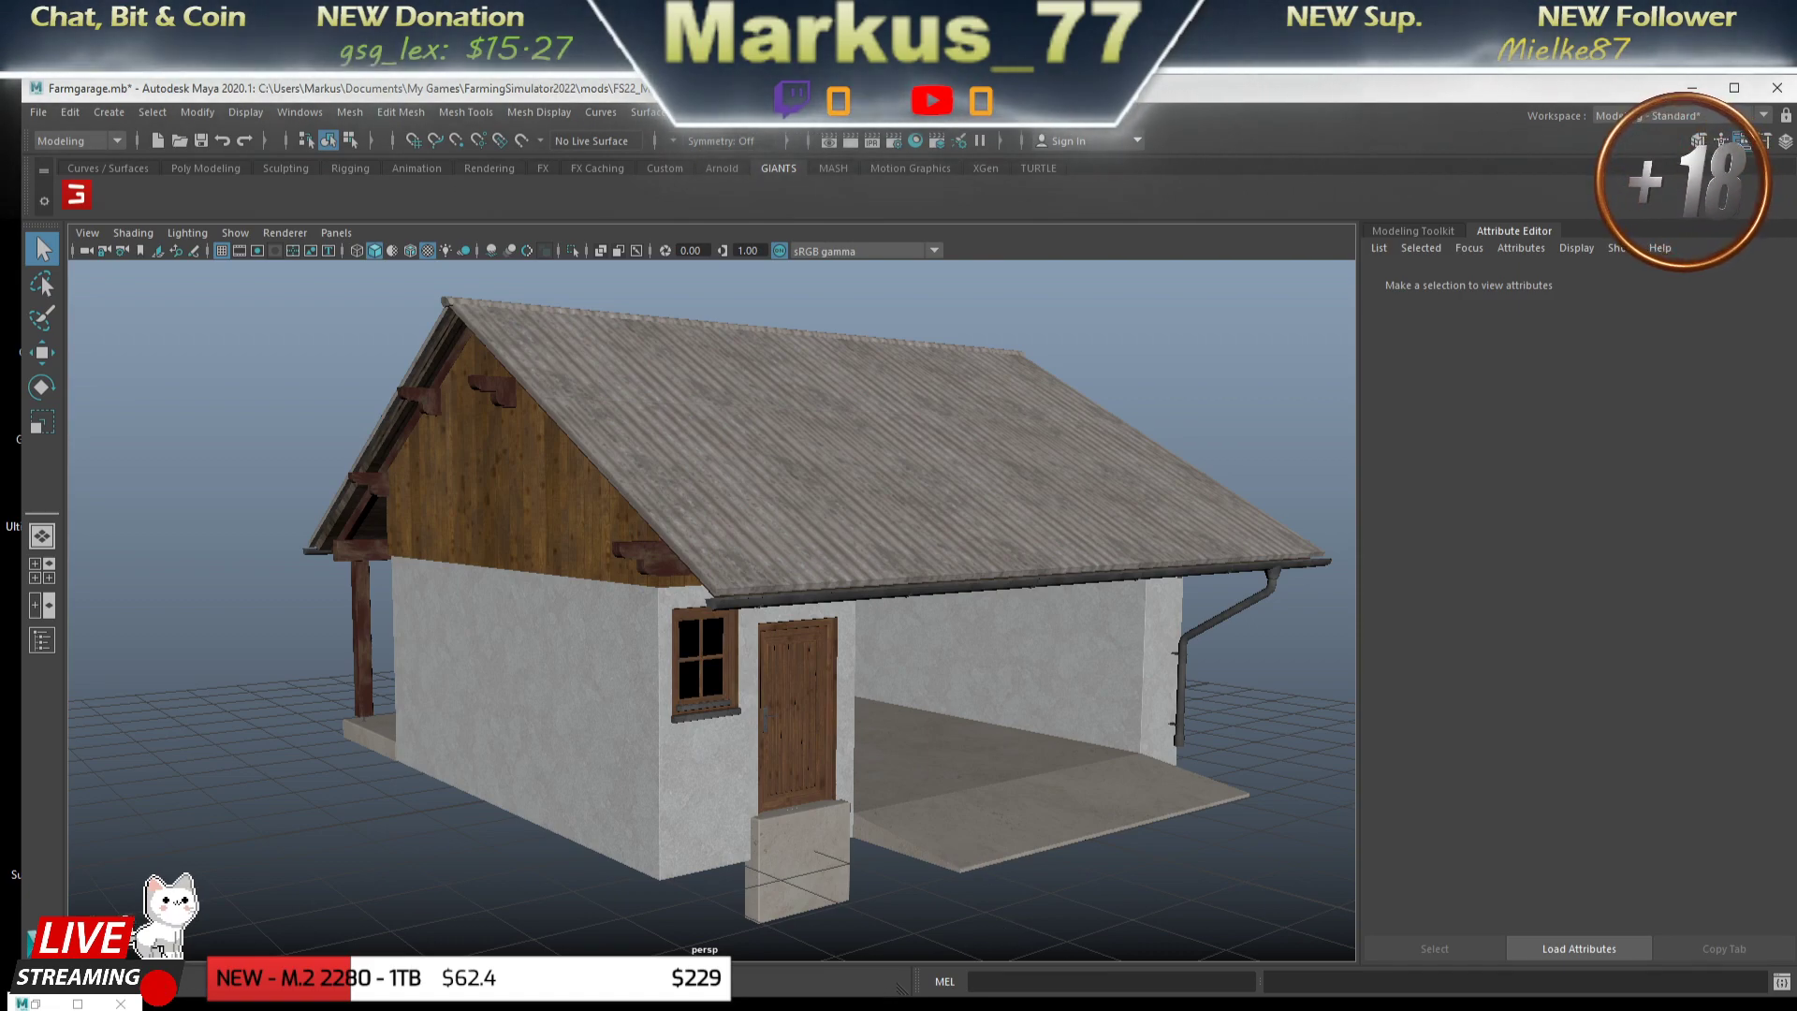
key("alt+Tab")
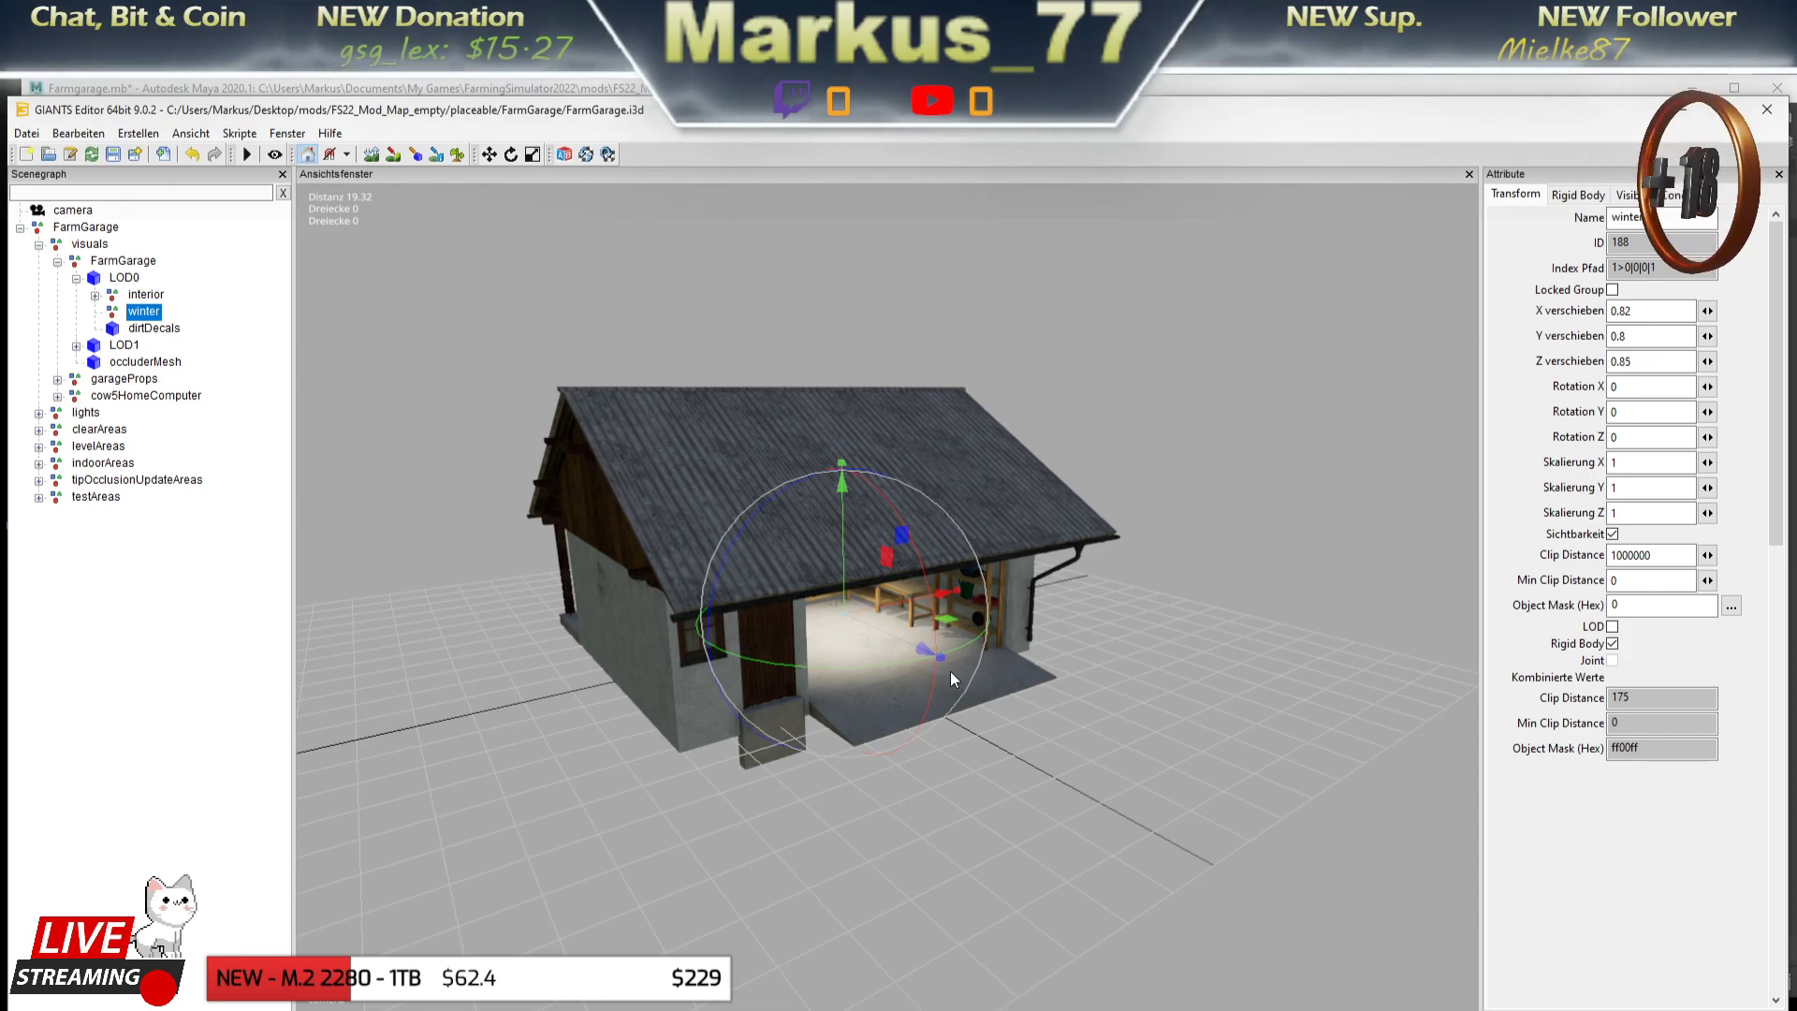
- Zoom into the garage interior to view the workbench, then pull back outside
scroll("up", 3)
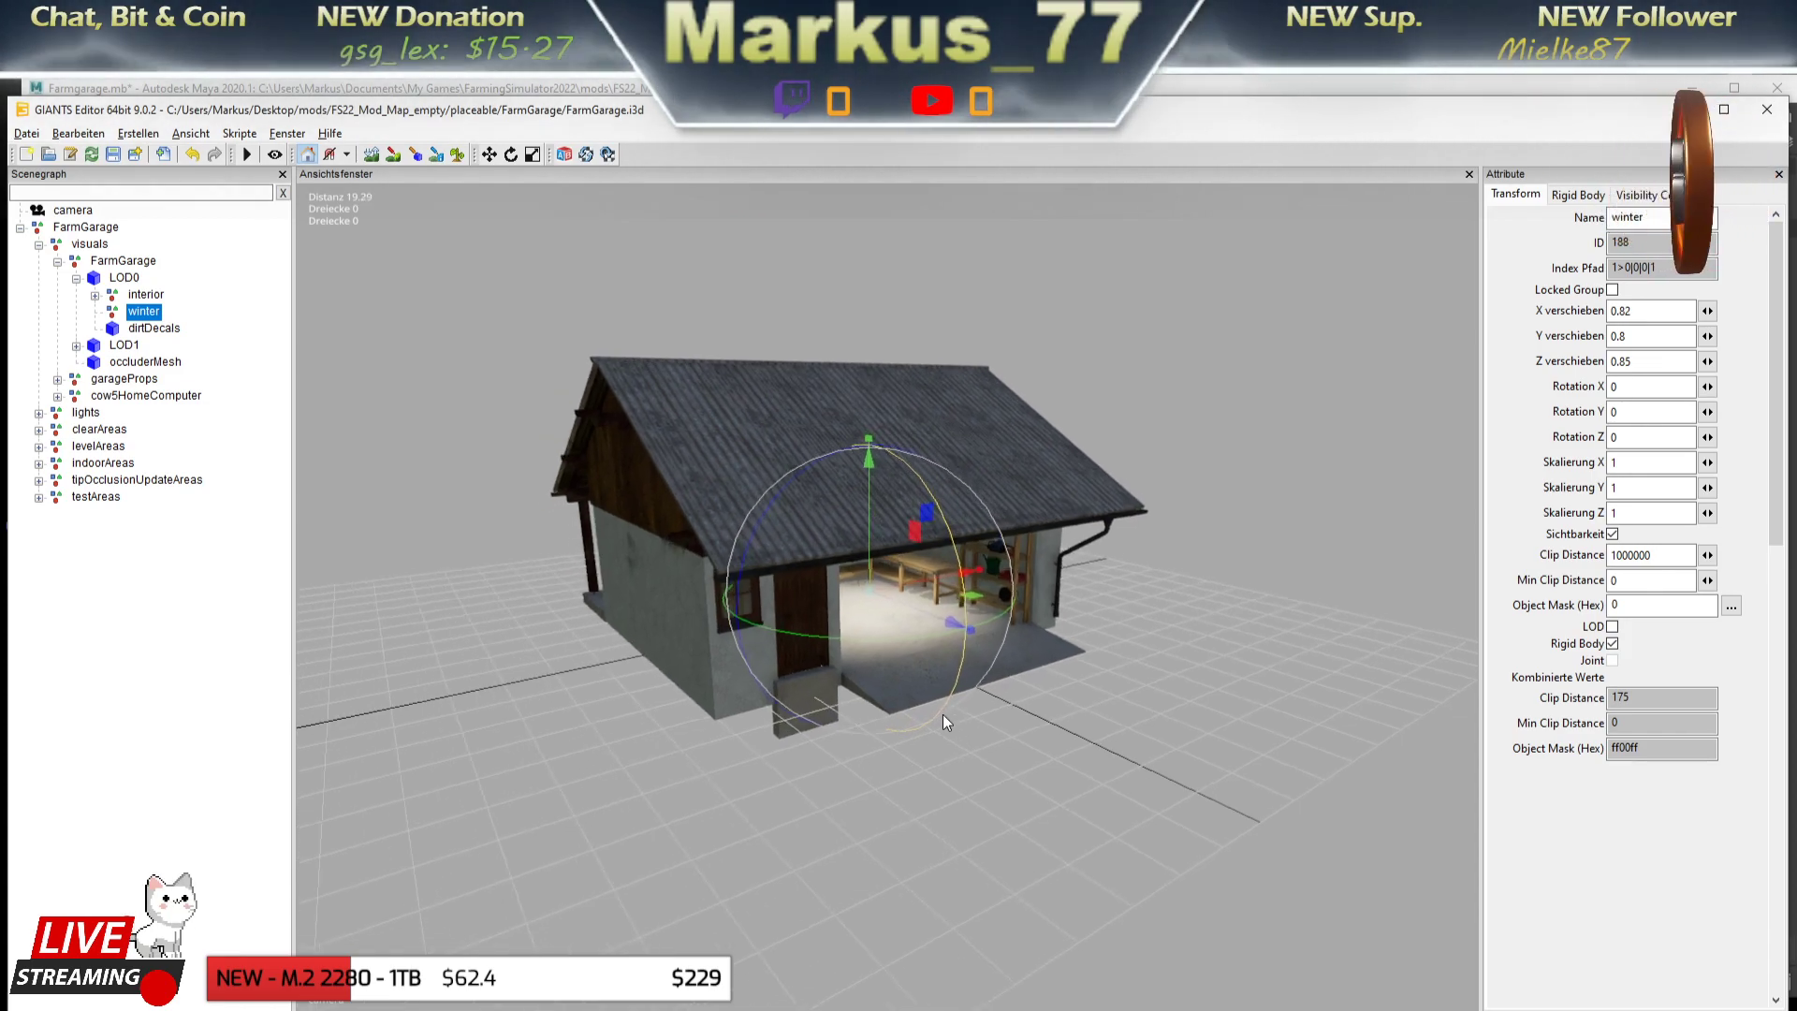
scroll("up", 3)
scroll("up", 3)
scroll("up", 3)
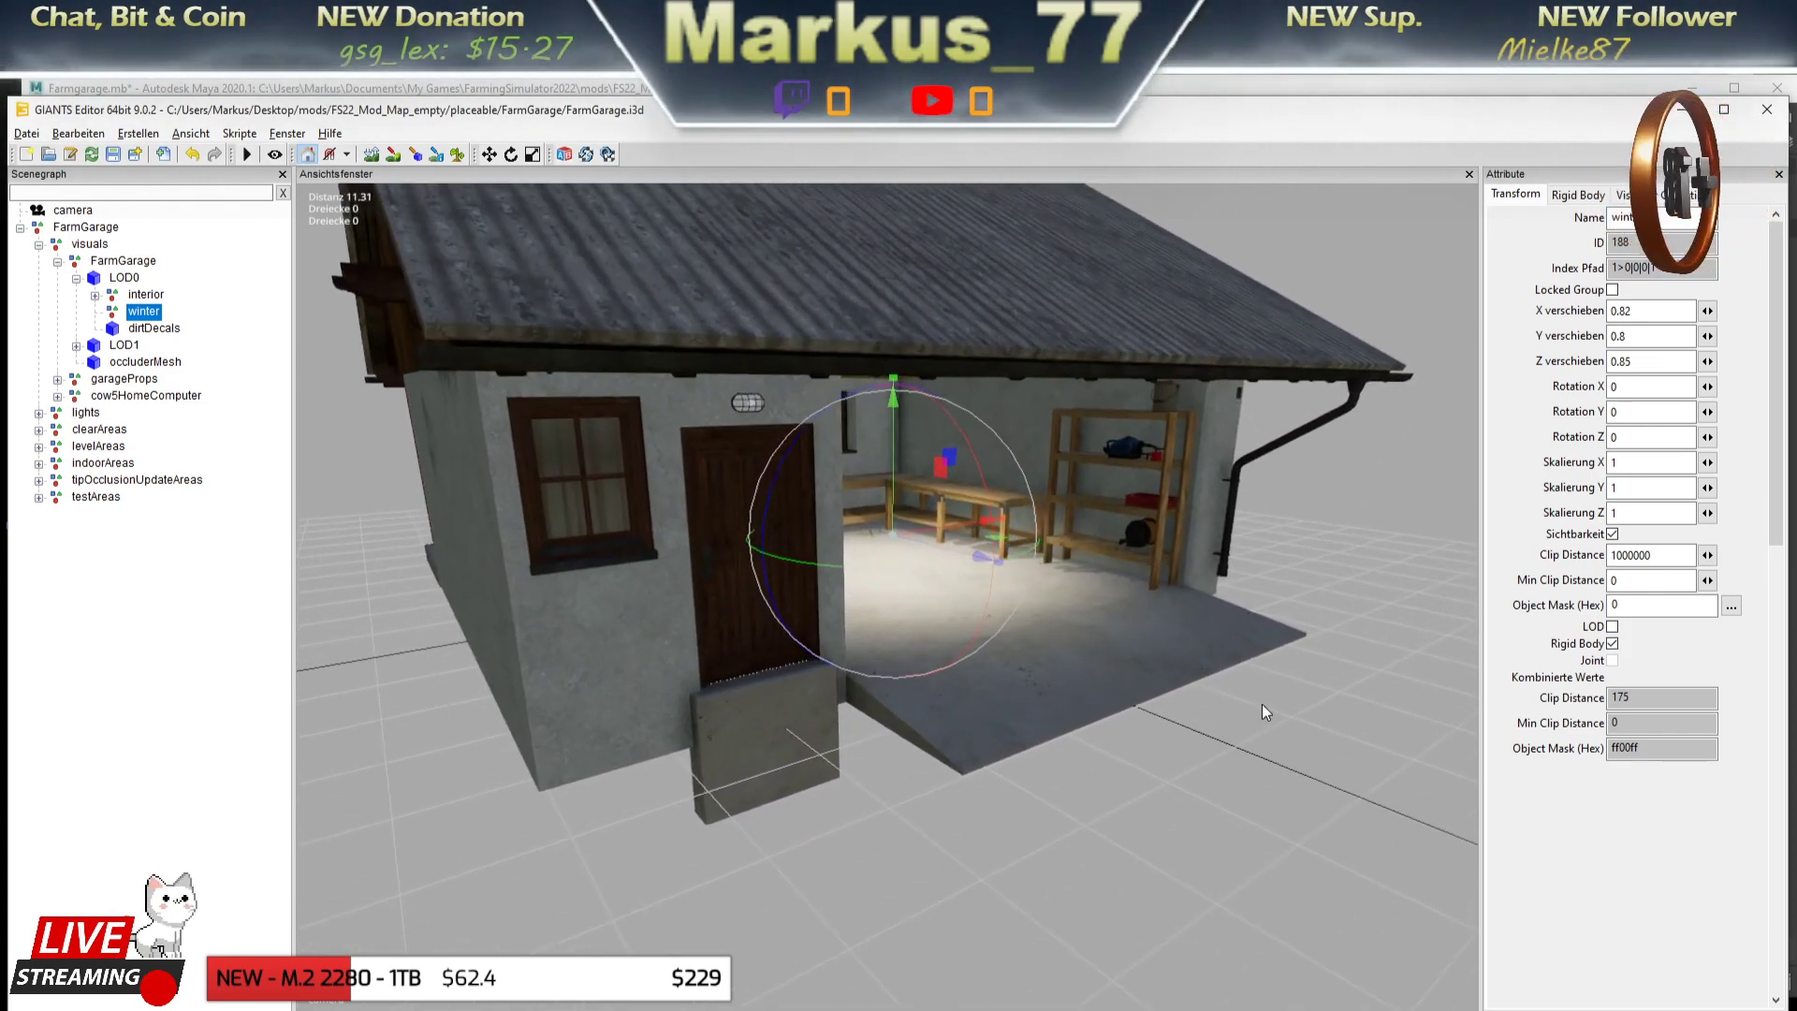
scroll("up", 3)
scroll("up", 3)
scroll("up", 3)
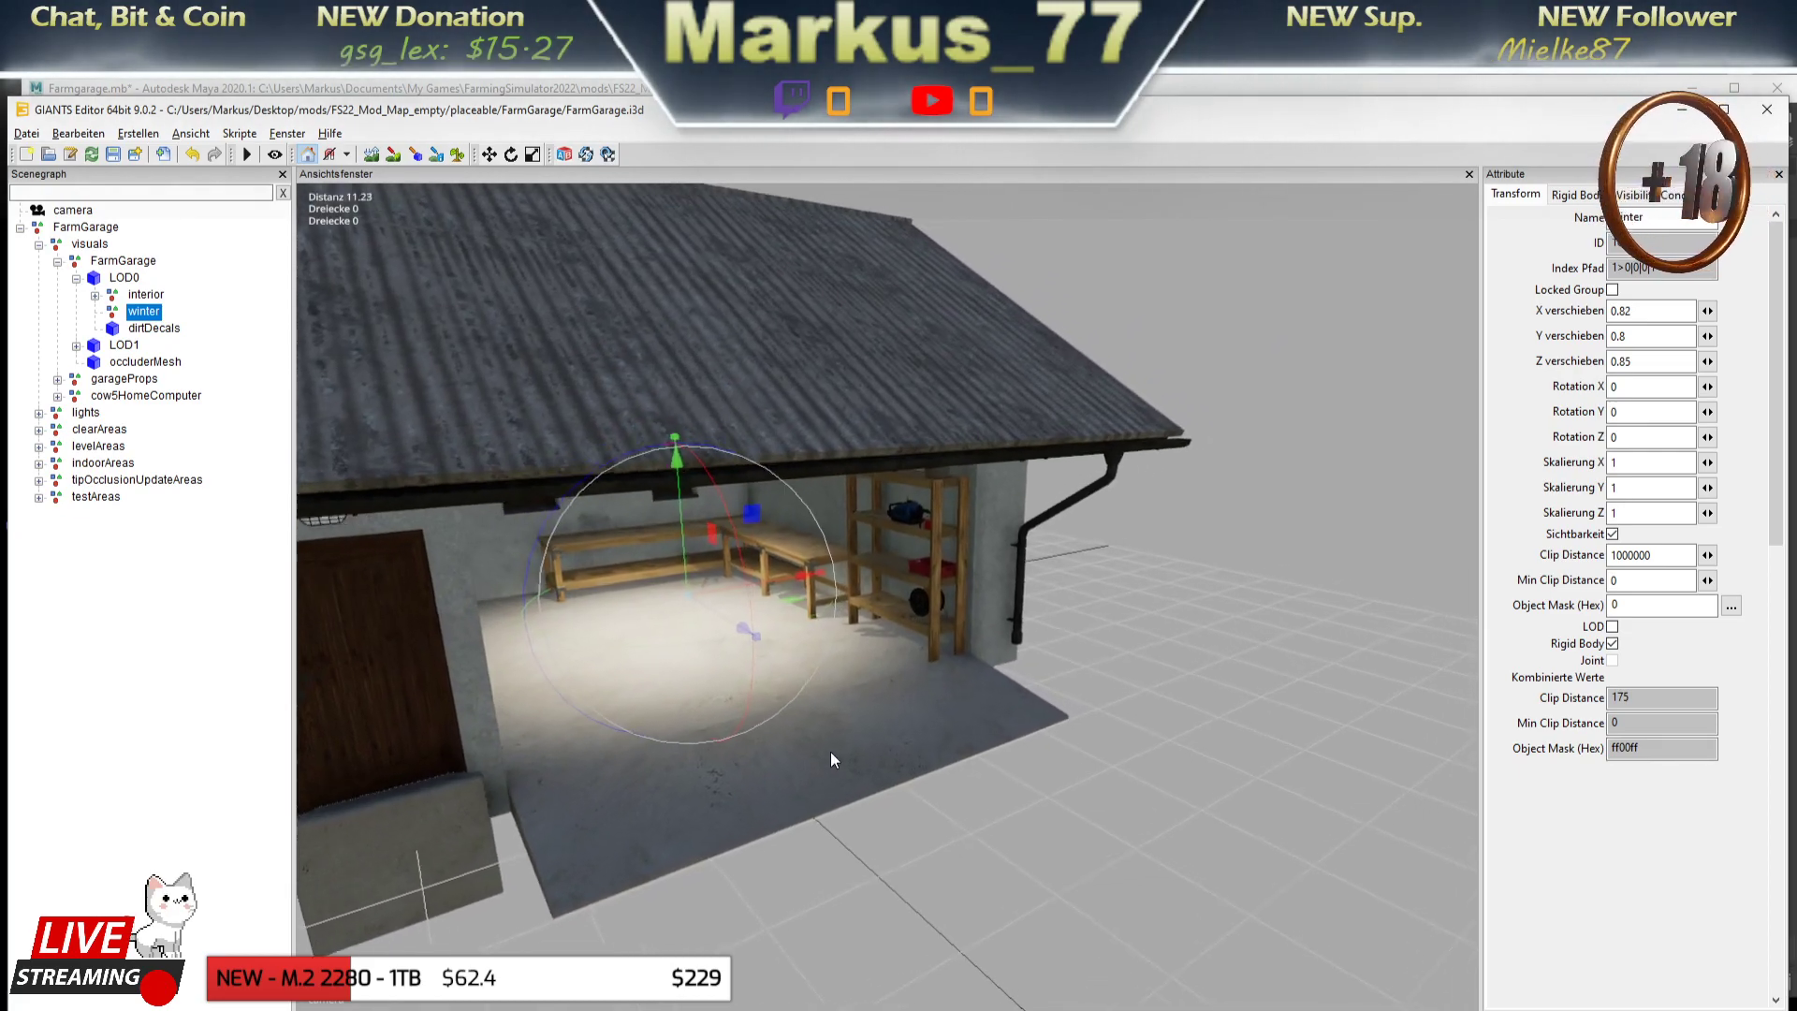
scroll("up", 3)
scroll("up", 3)
scroll("up", 3)
left_click_drag(1162, 726, 889, 711)
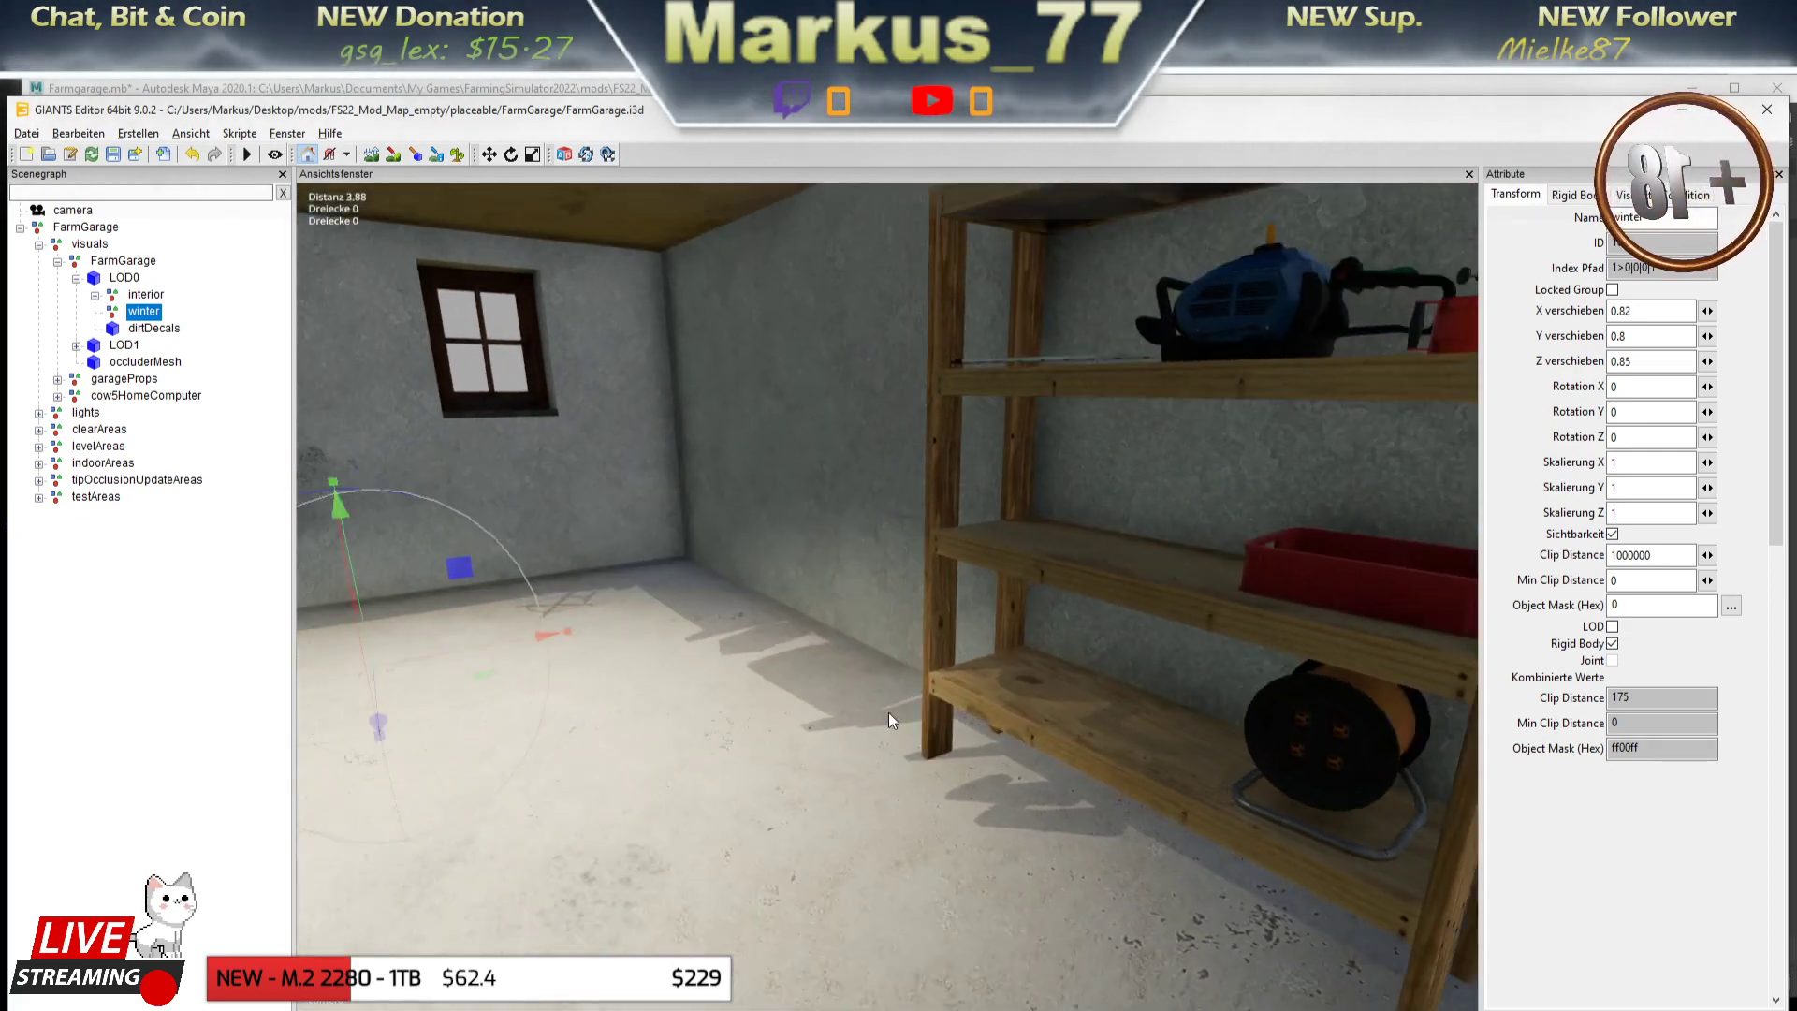
scroll("up", 3)
scroll("up", 3)
scroll("up", 3)
scroll("down", 3)
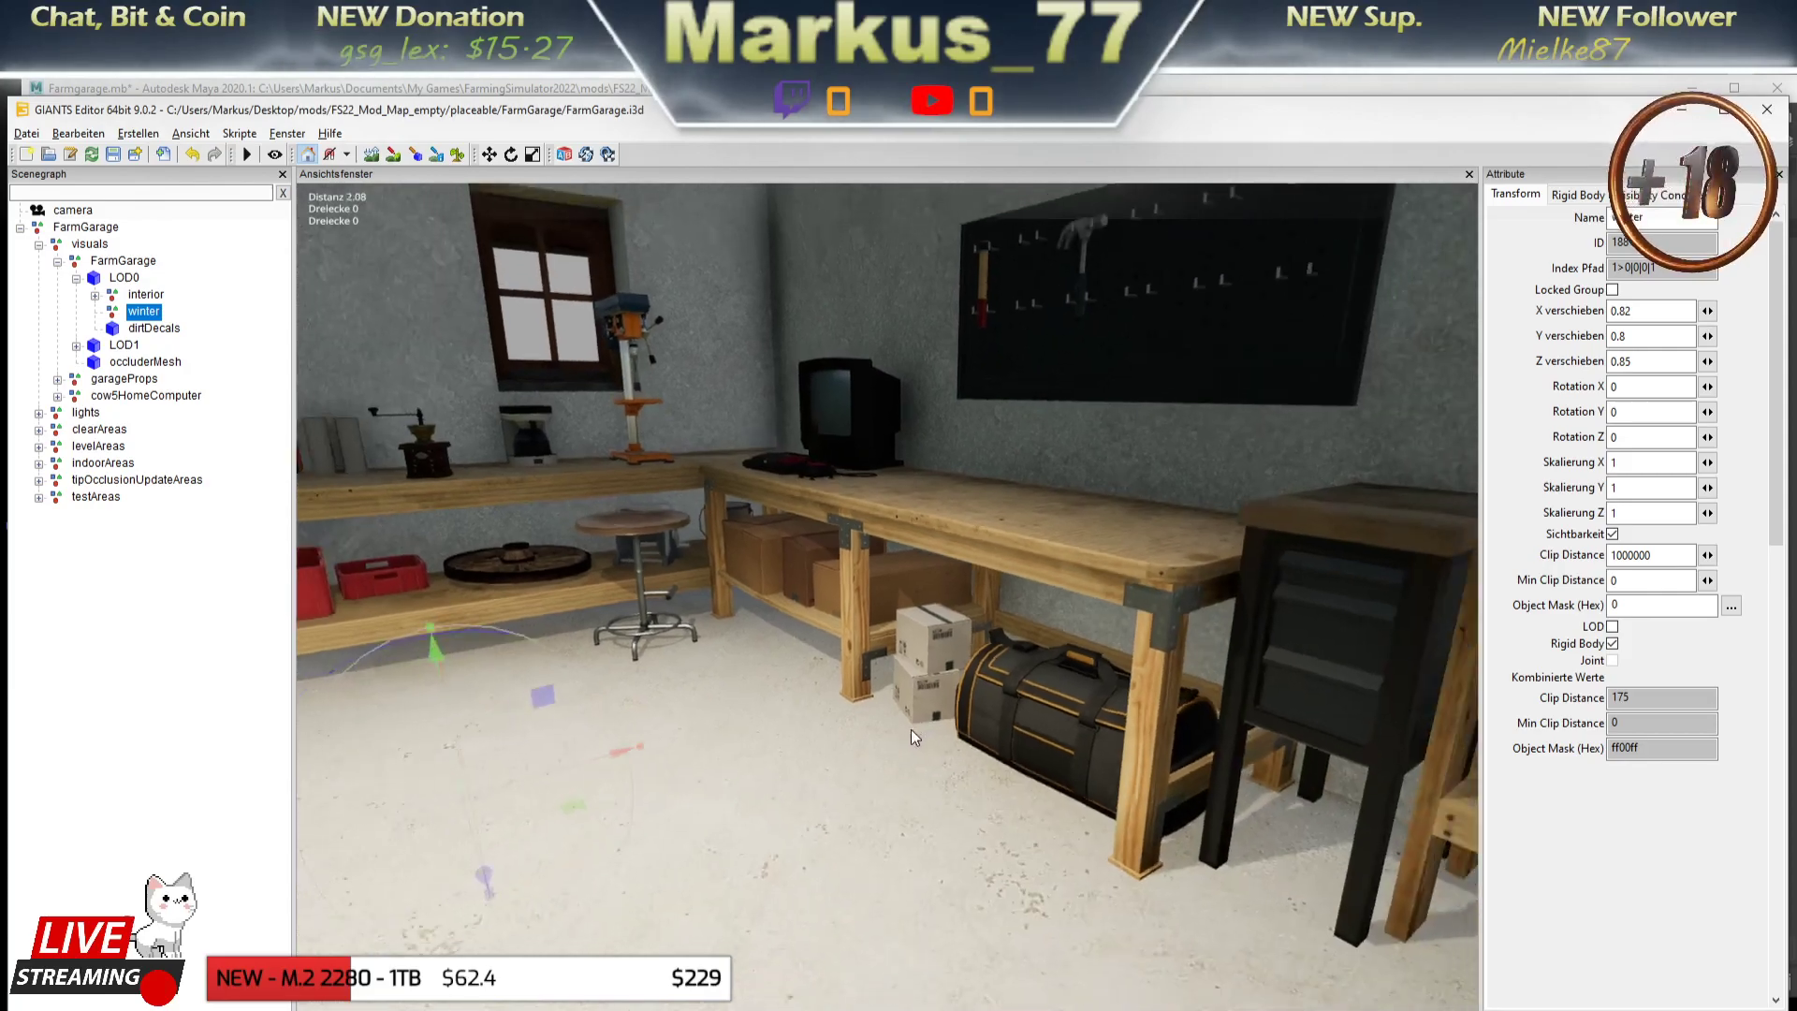
left_click_drag(911, 728, 771, 761)
scroll("down", 3)
scroll("down", 3)
scroll("up", 3)
scroll("down", 3)
scroll("down", 3)
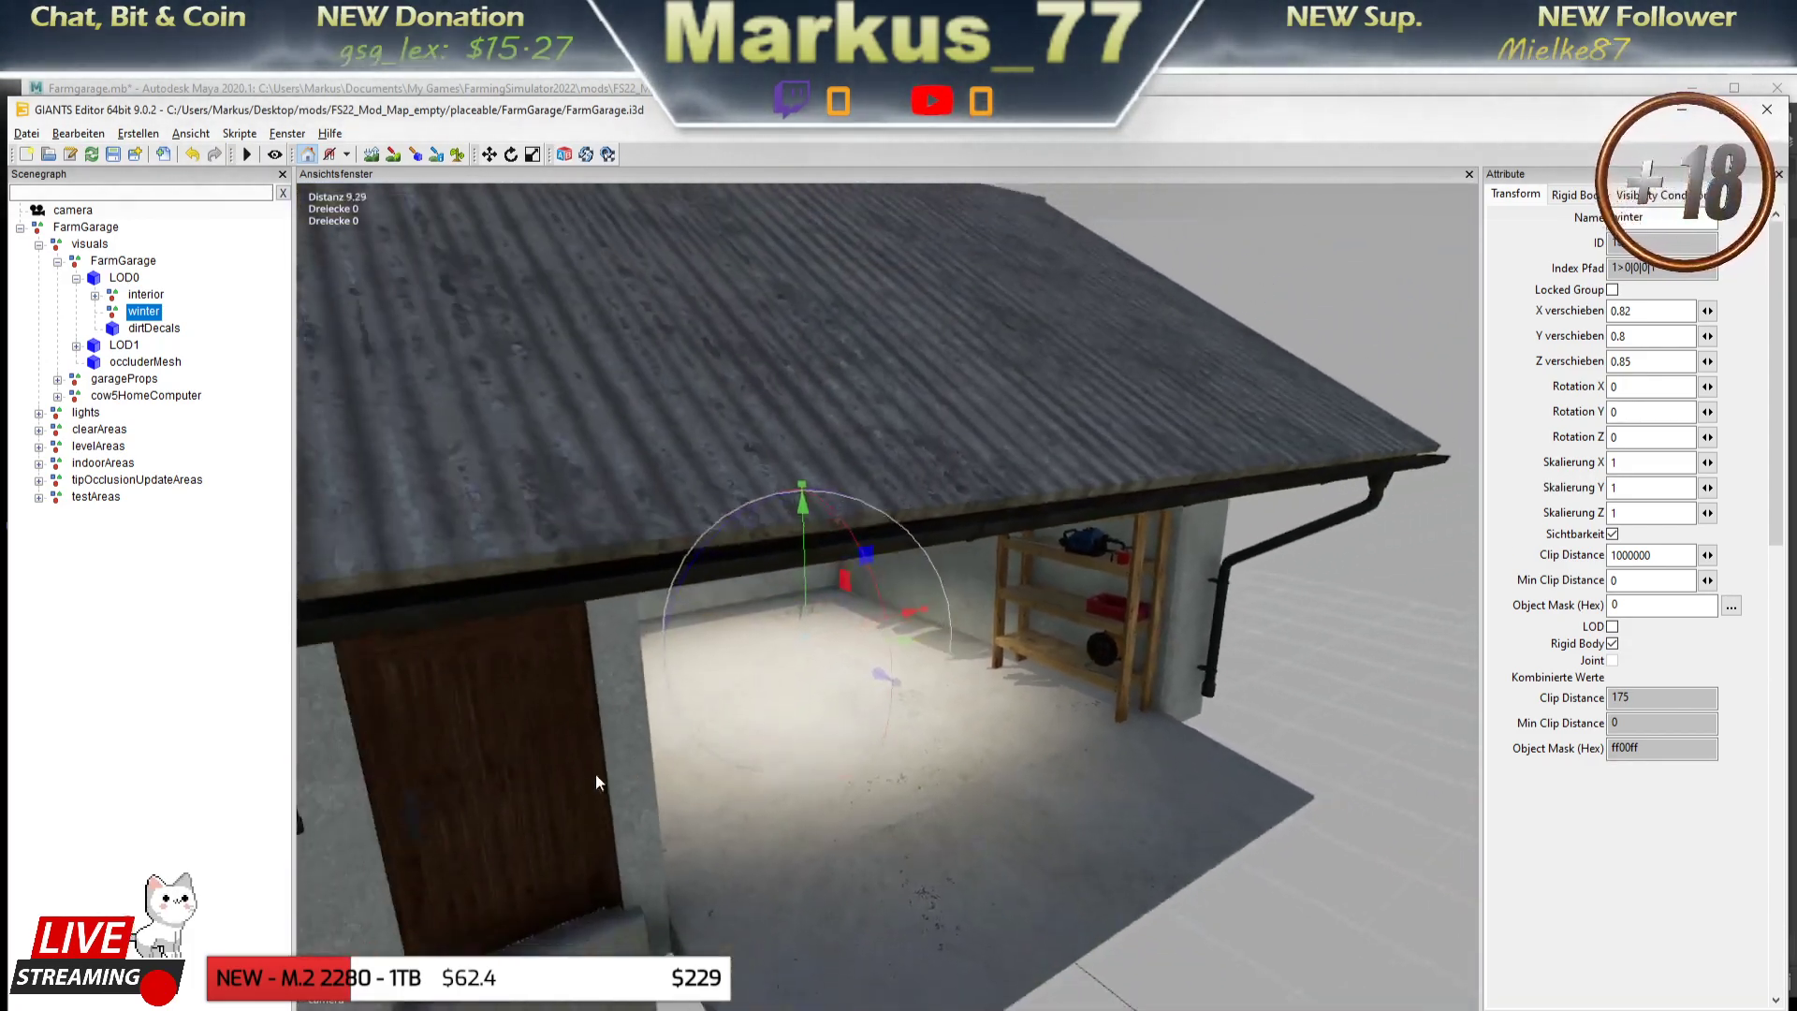
left_click_drag(596, 773, 739, 730)
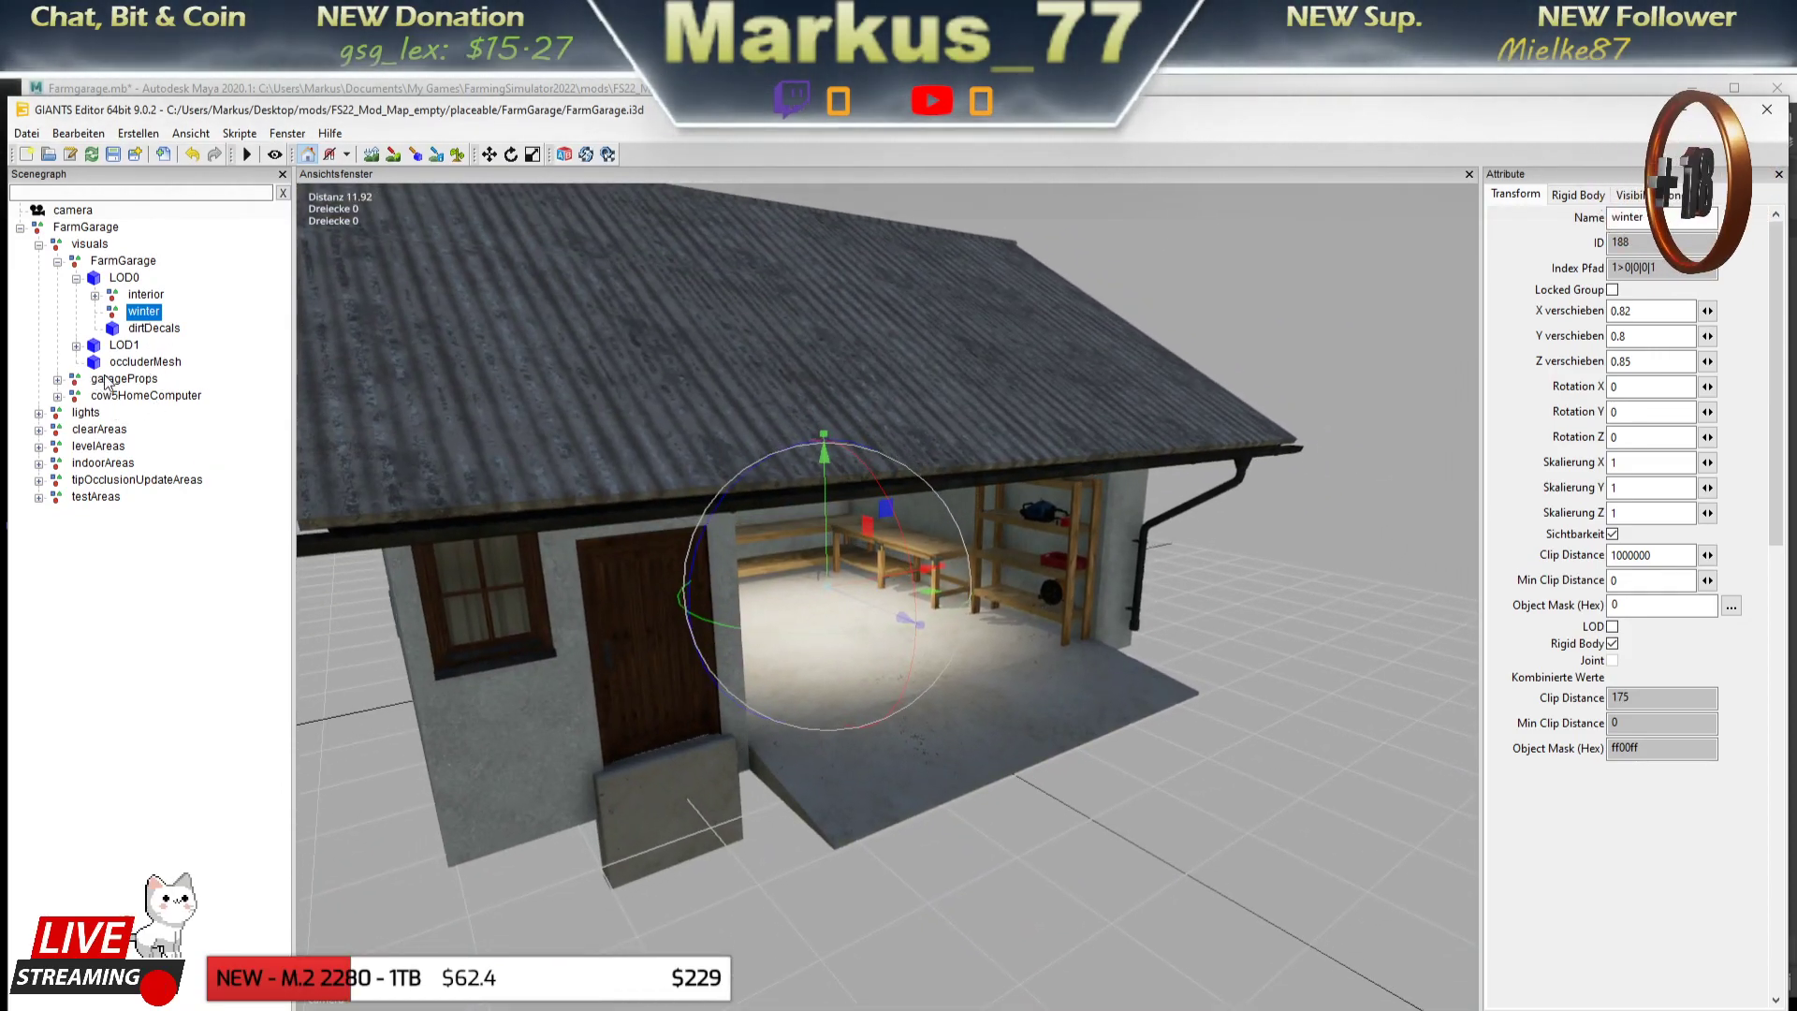
- Select and expand garageProps in the Scenegraph, then minimize GIANTS Editor and Maya
left_click(120, 379)
left_click(58, 379)
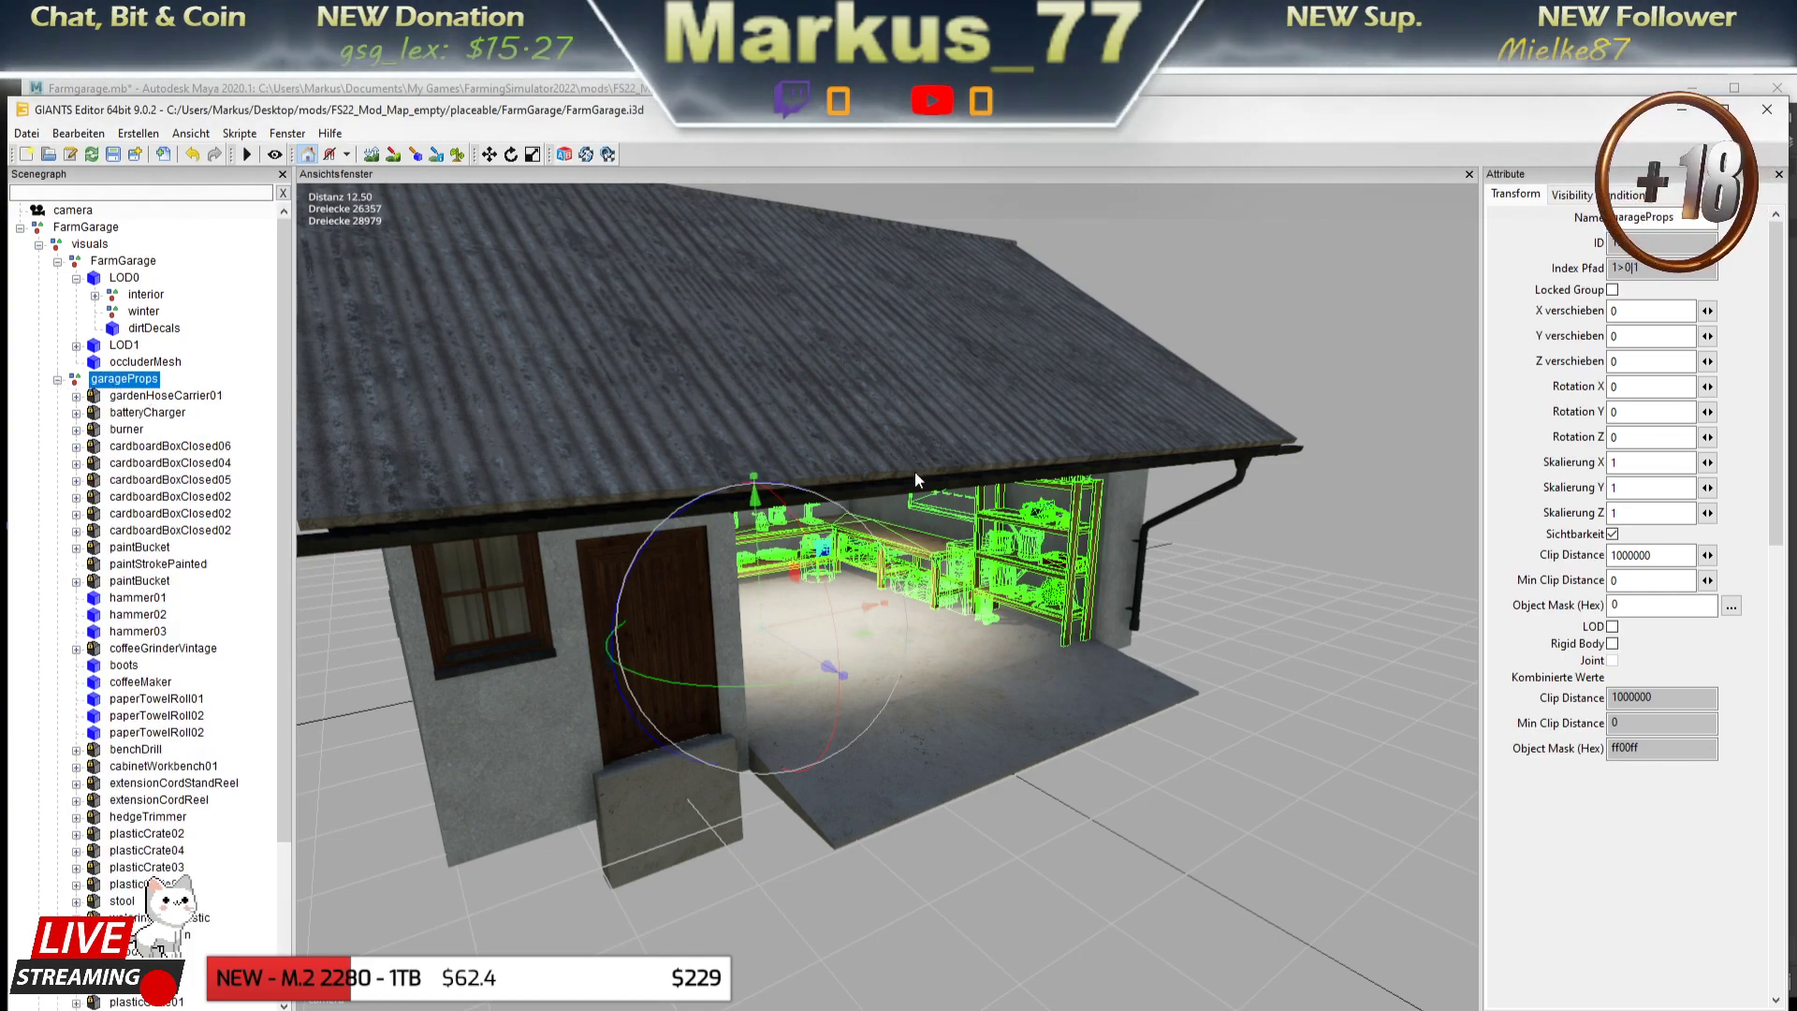
scroll("up", 3)
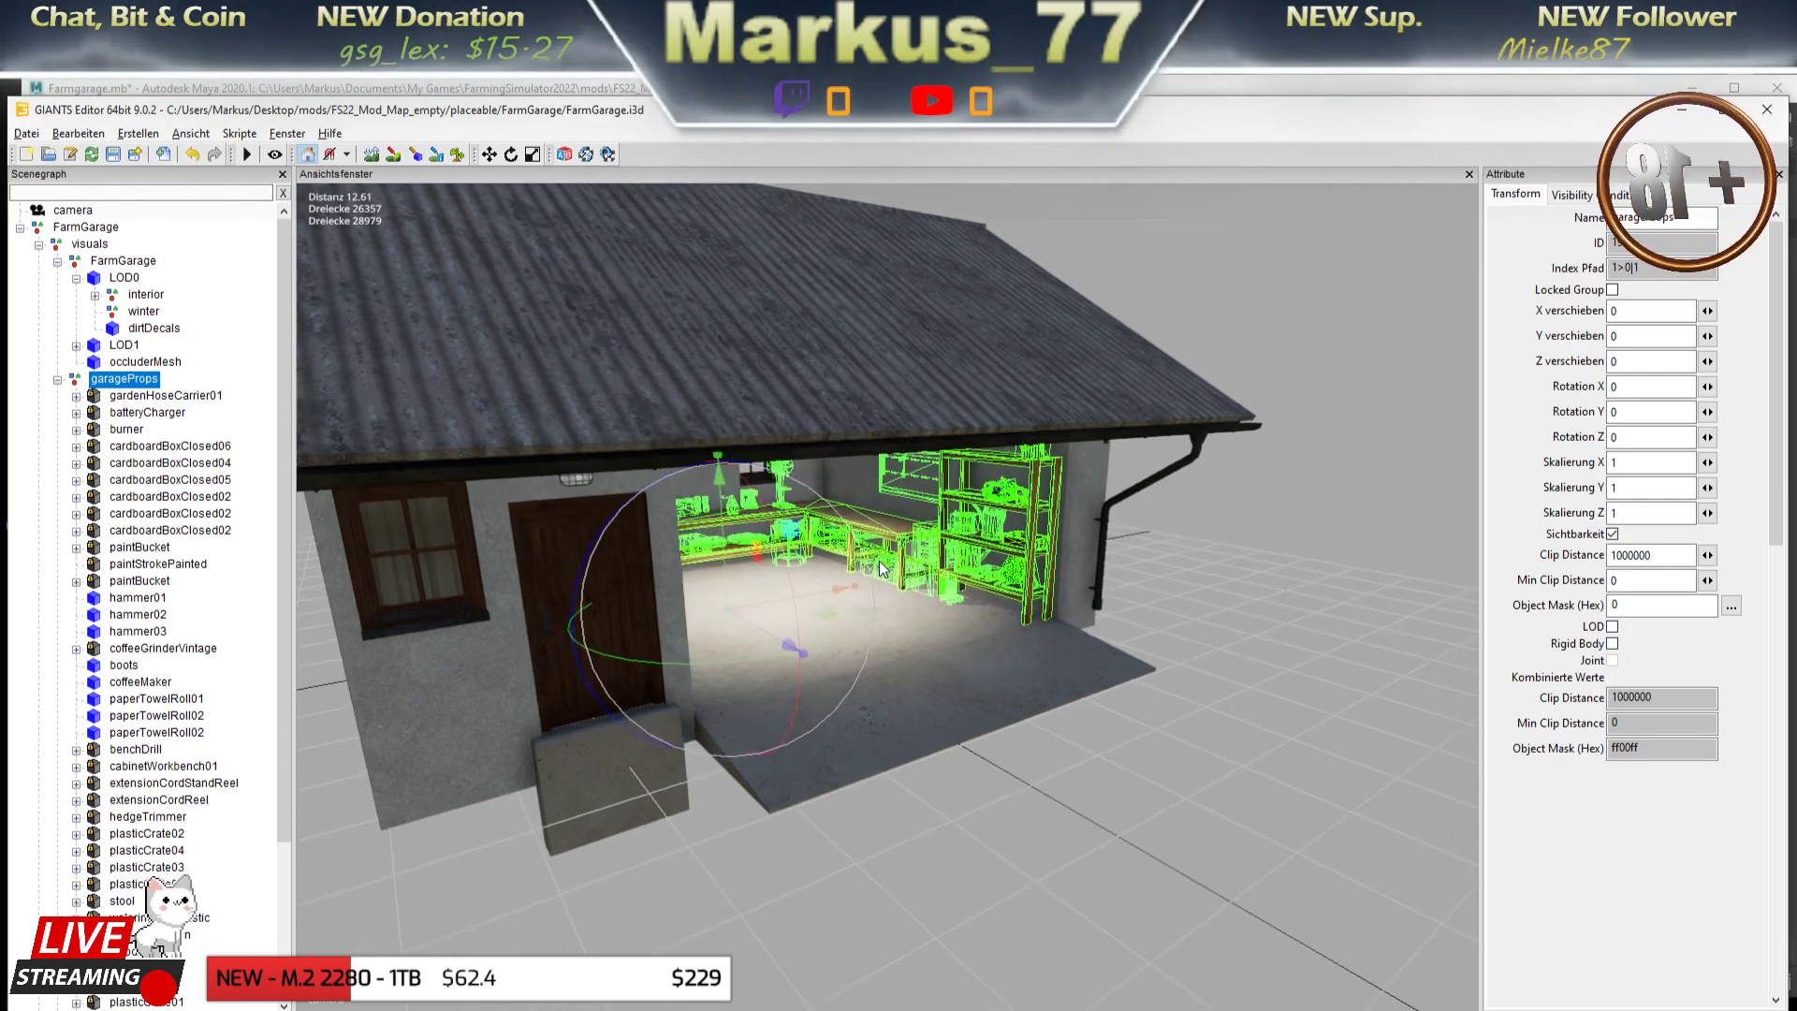
scroll("up", 3)
scroll("up", 3)
left_click_drag(1023, 571, 830, 518)
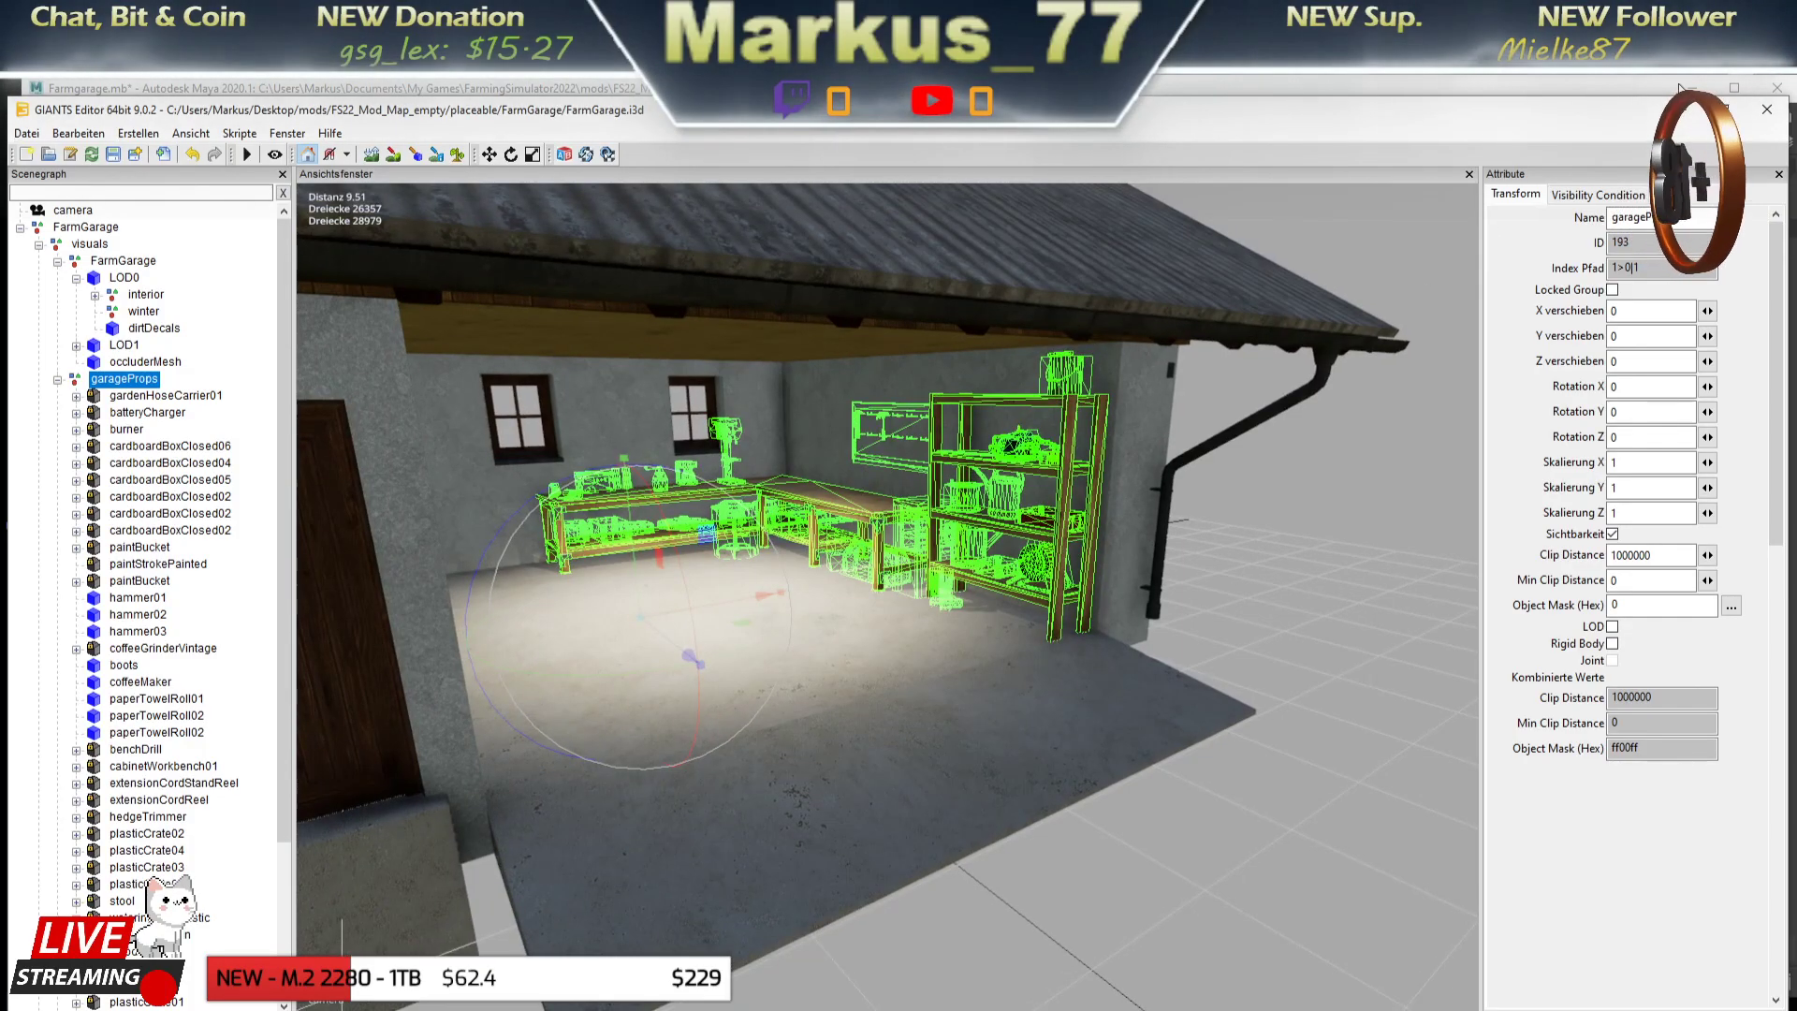
left_click(1680, 114)
left_click(1702, 89)
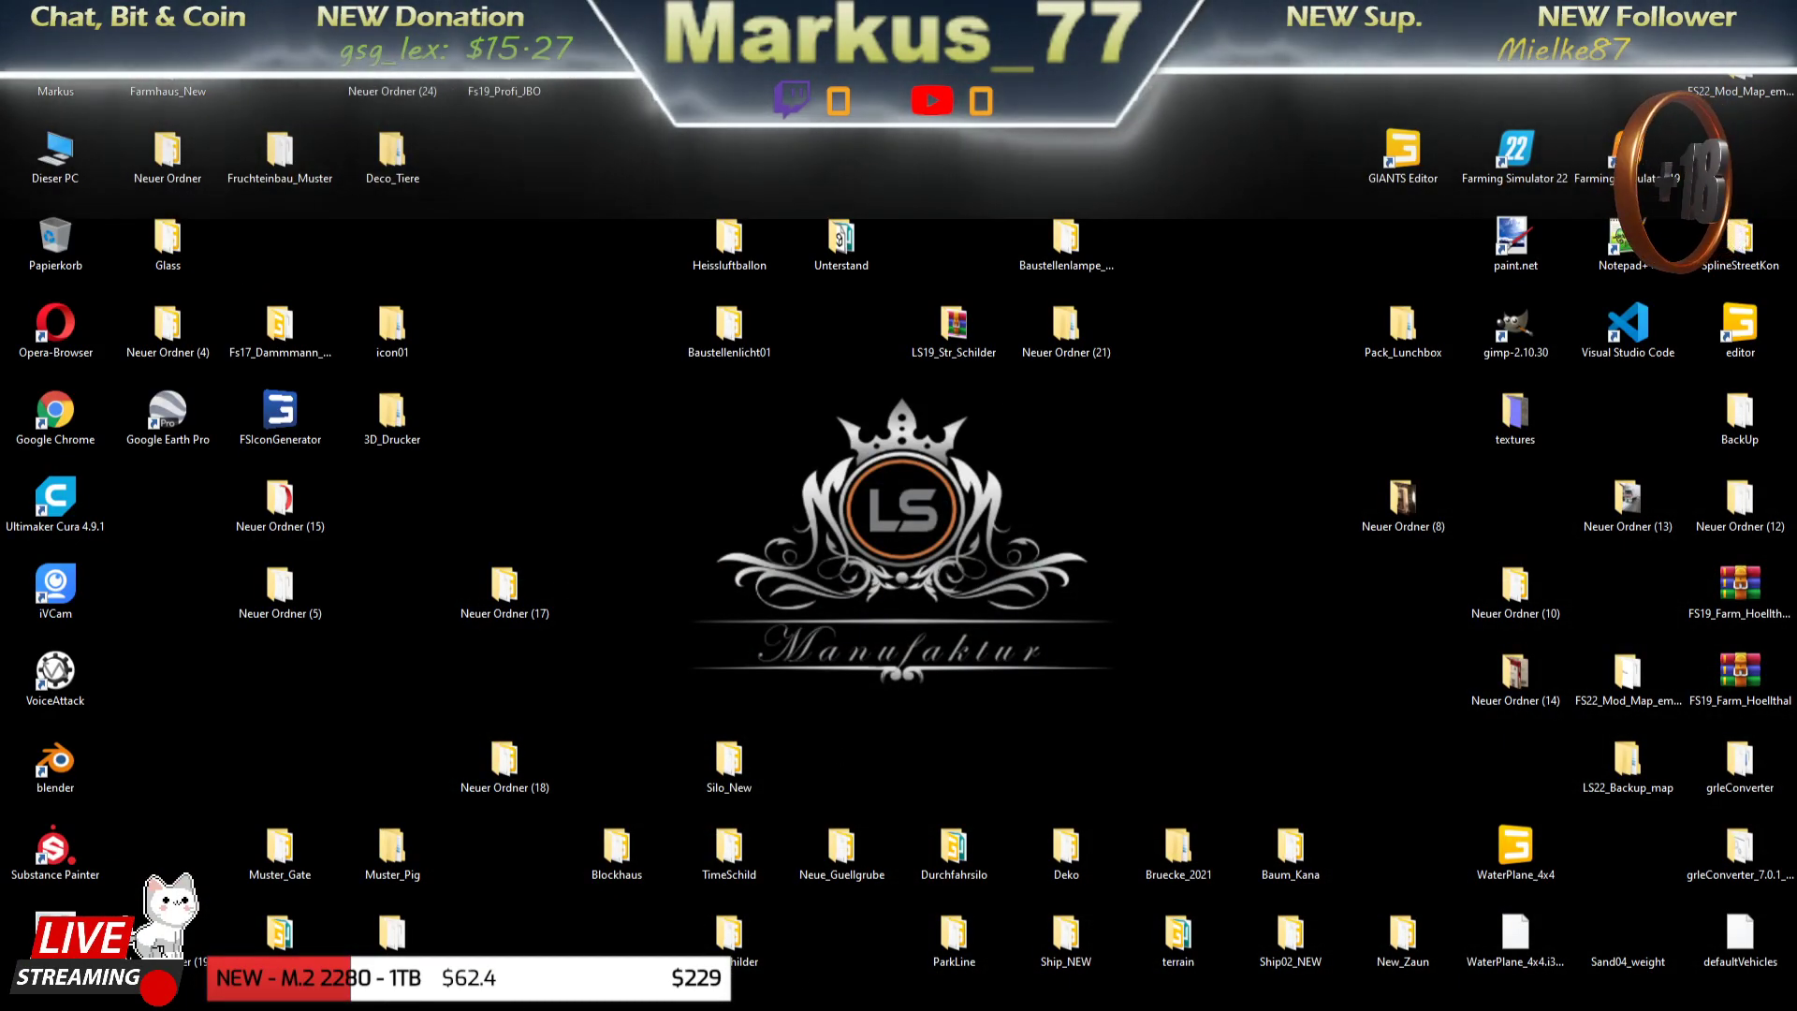
- Check the mods > FS22_Mod_Map_empty > placeable > FarmGarage folder, then restore Maya
left_click(655, 1001)
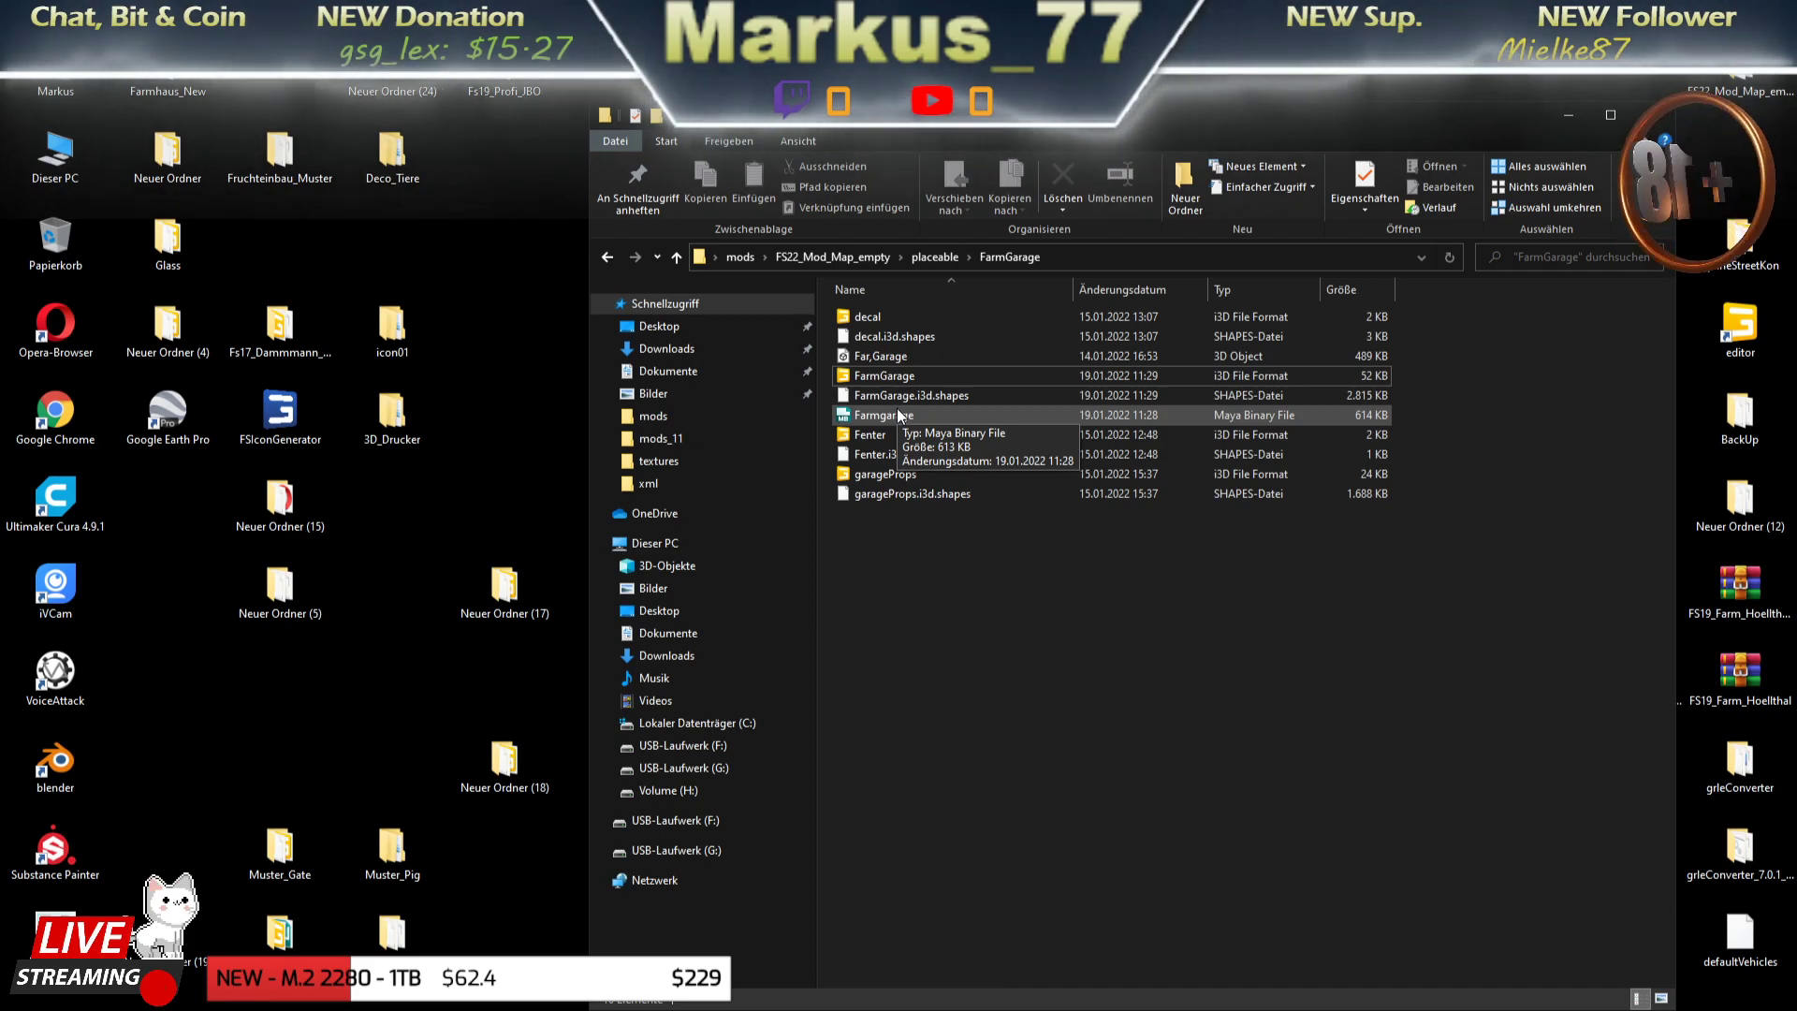
left_click(1569, 119)
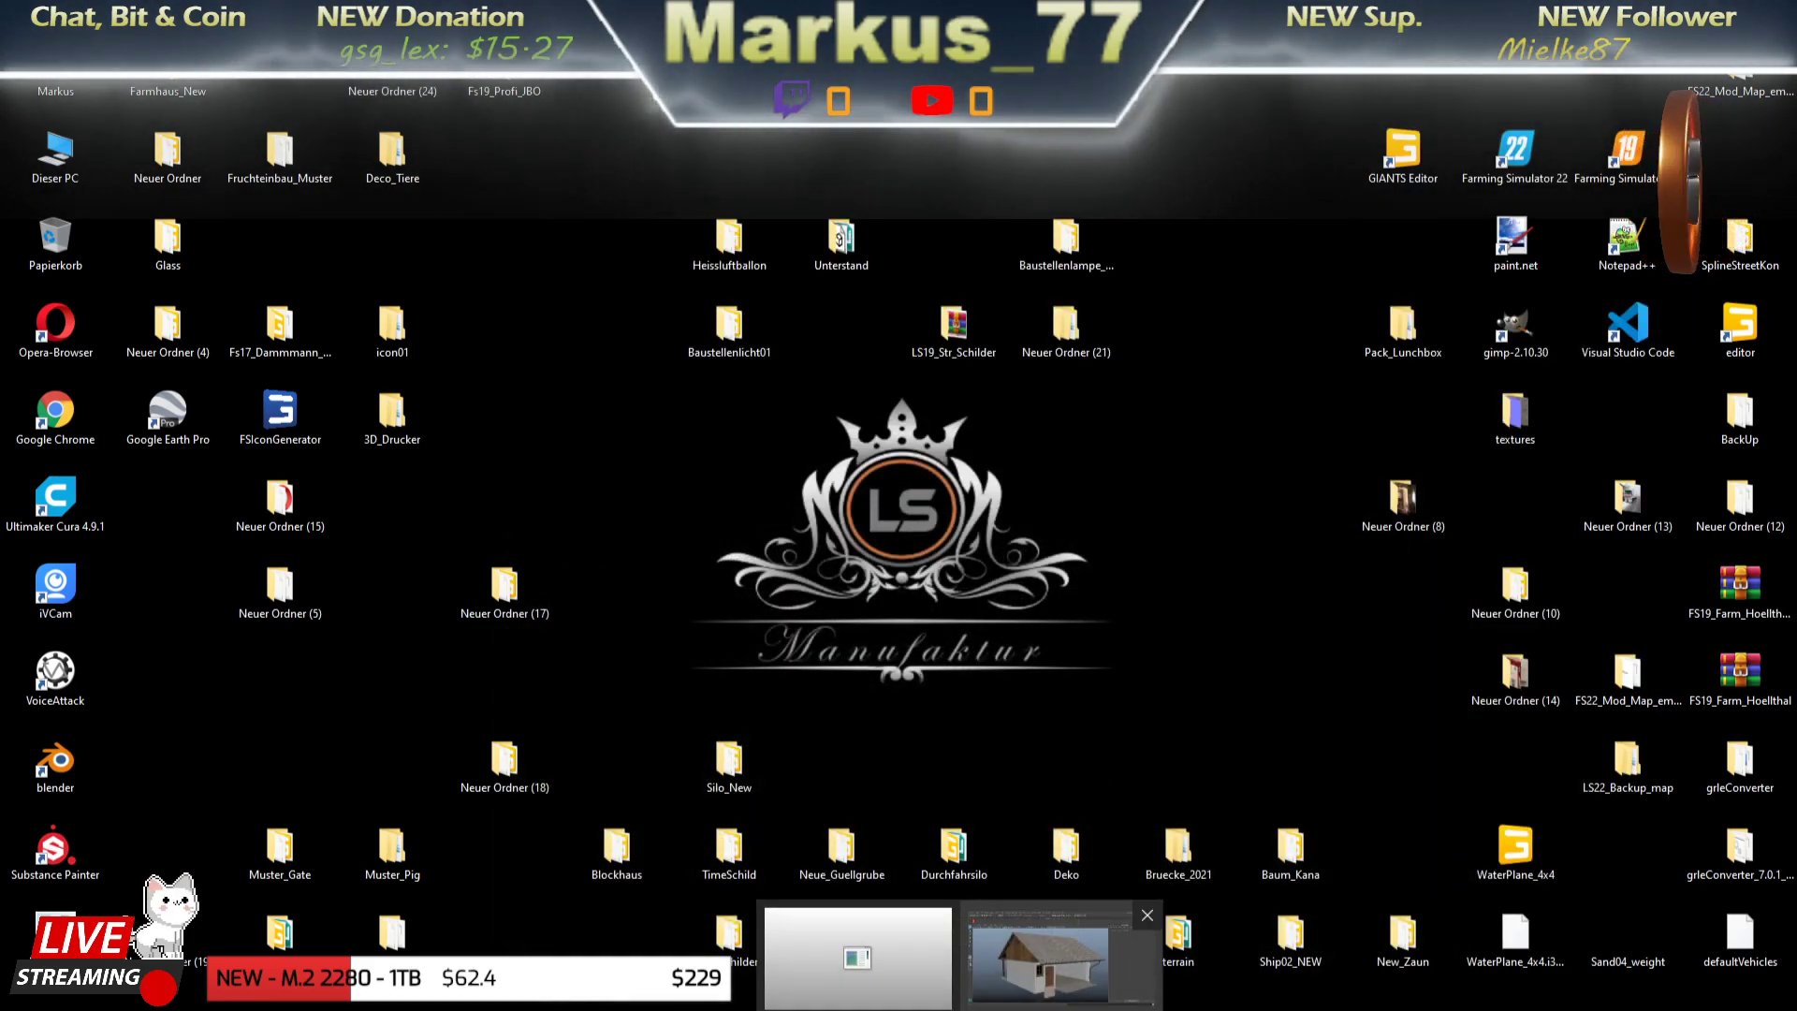
left_click(973, 926)
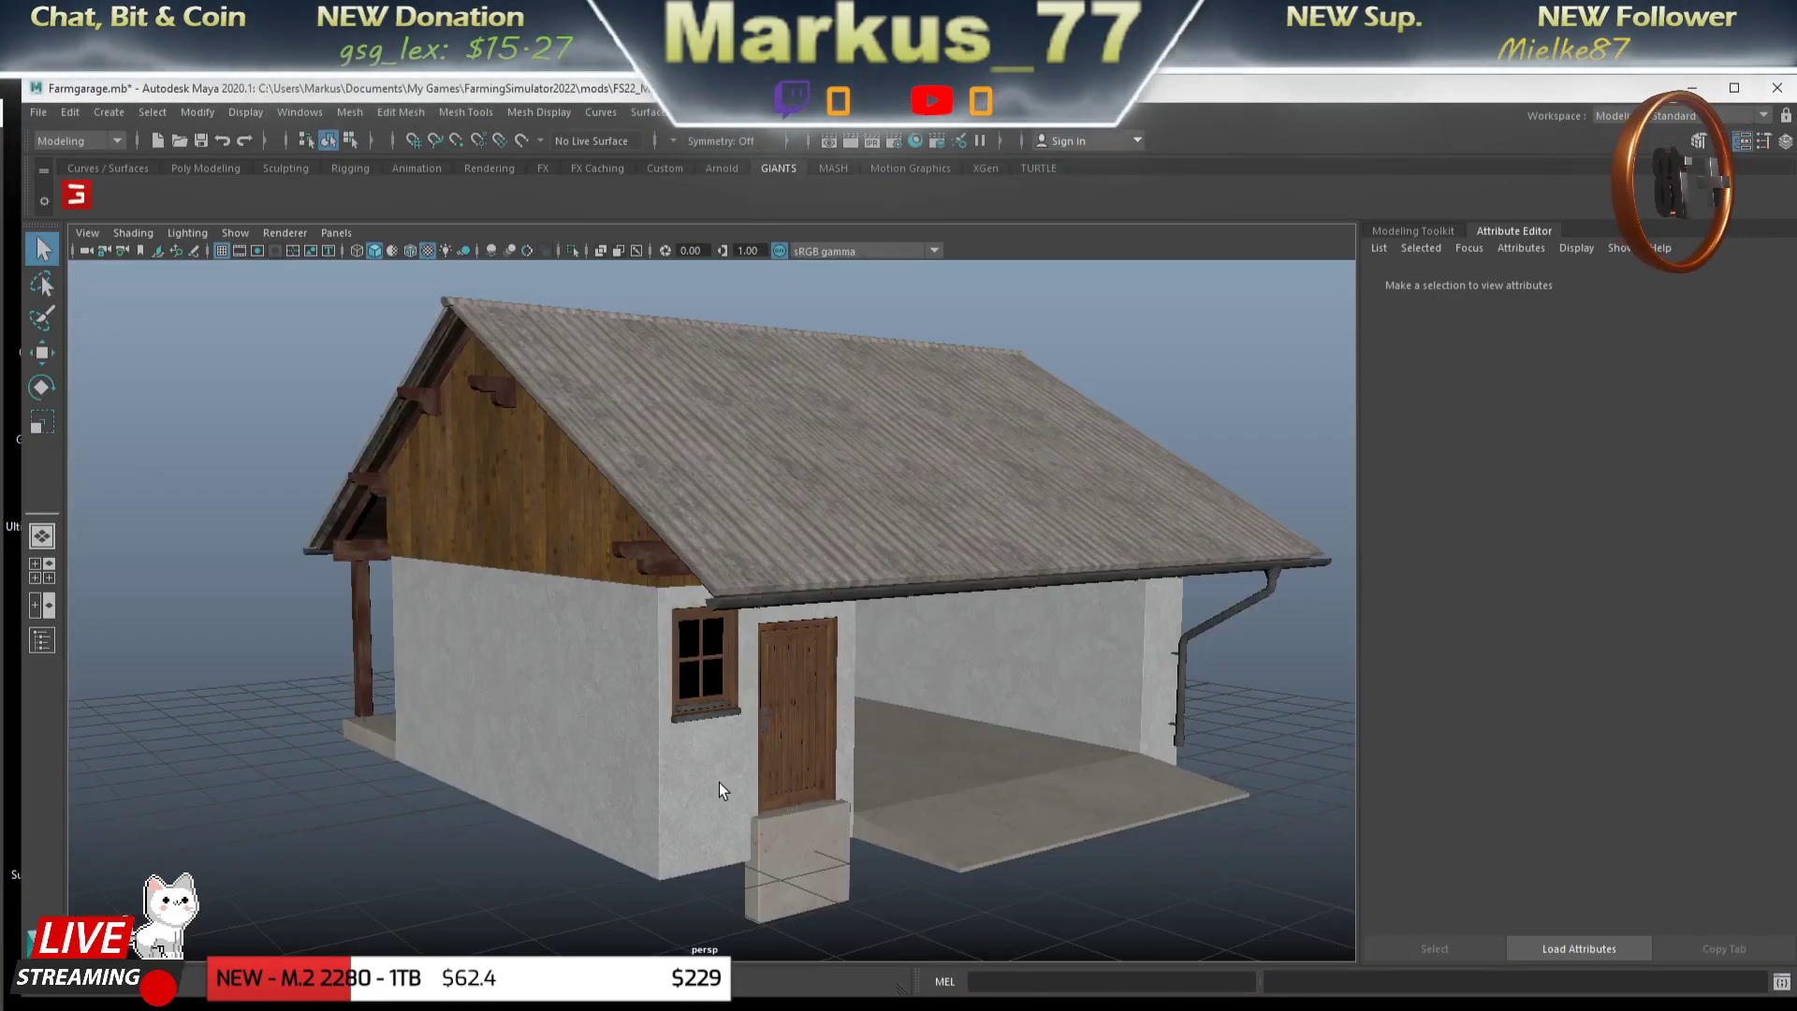
- Draw a thin Poly Modeling cube slab (pCube3) on the grid beside the garage's side wall
left_click_drag(972, 743, 914, 778)
left_click_drag(769, 697, 836, 742)
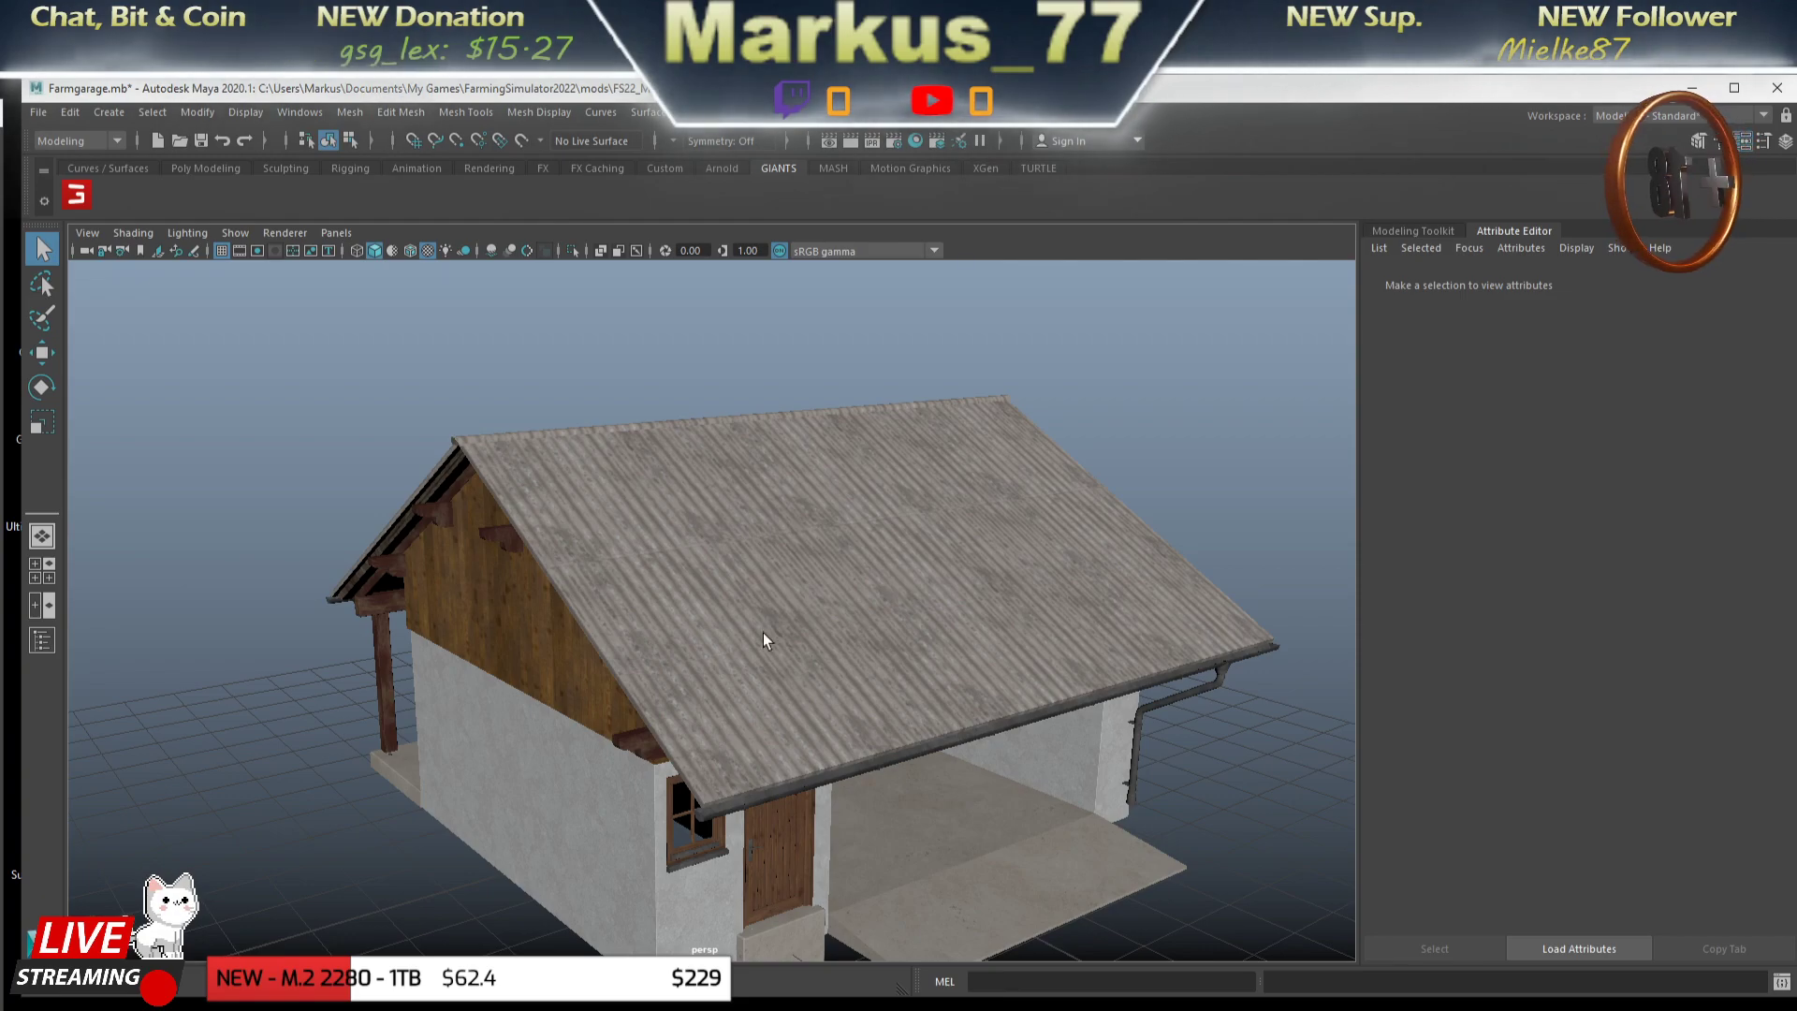
left_click_drag(761, 631, 740, 608)
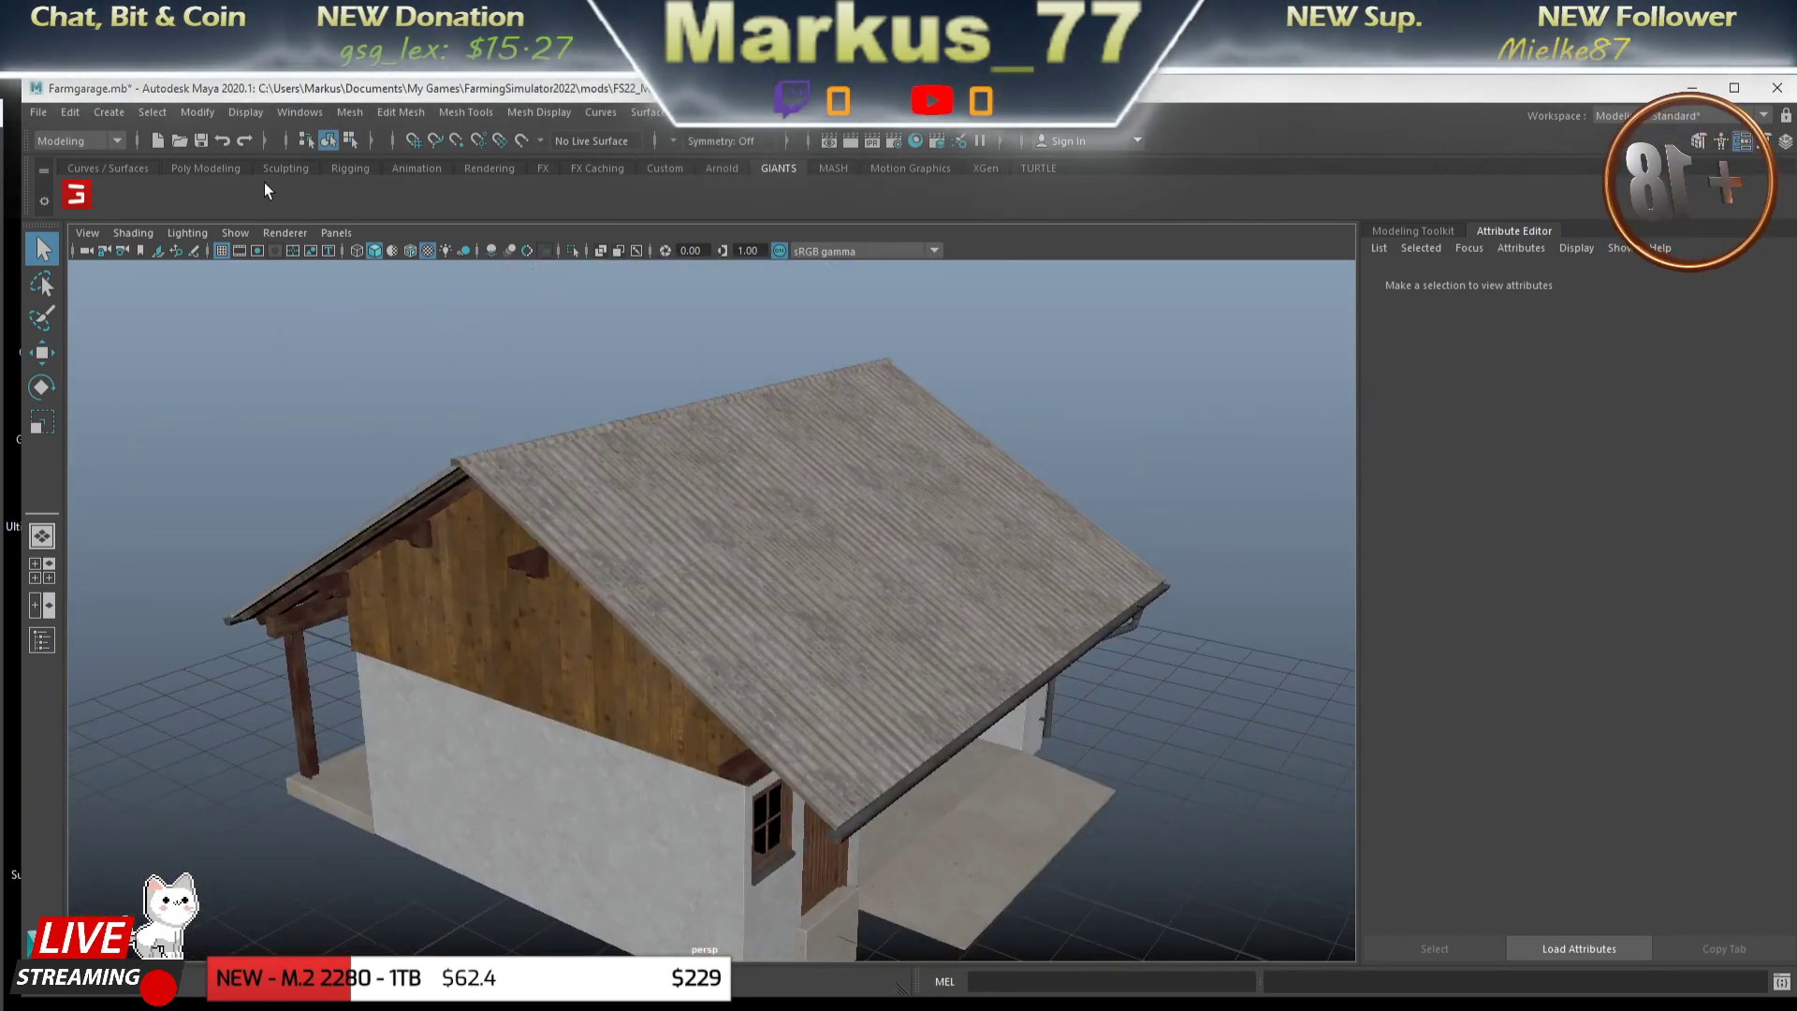
left_click(200, 166)
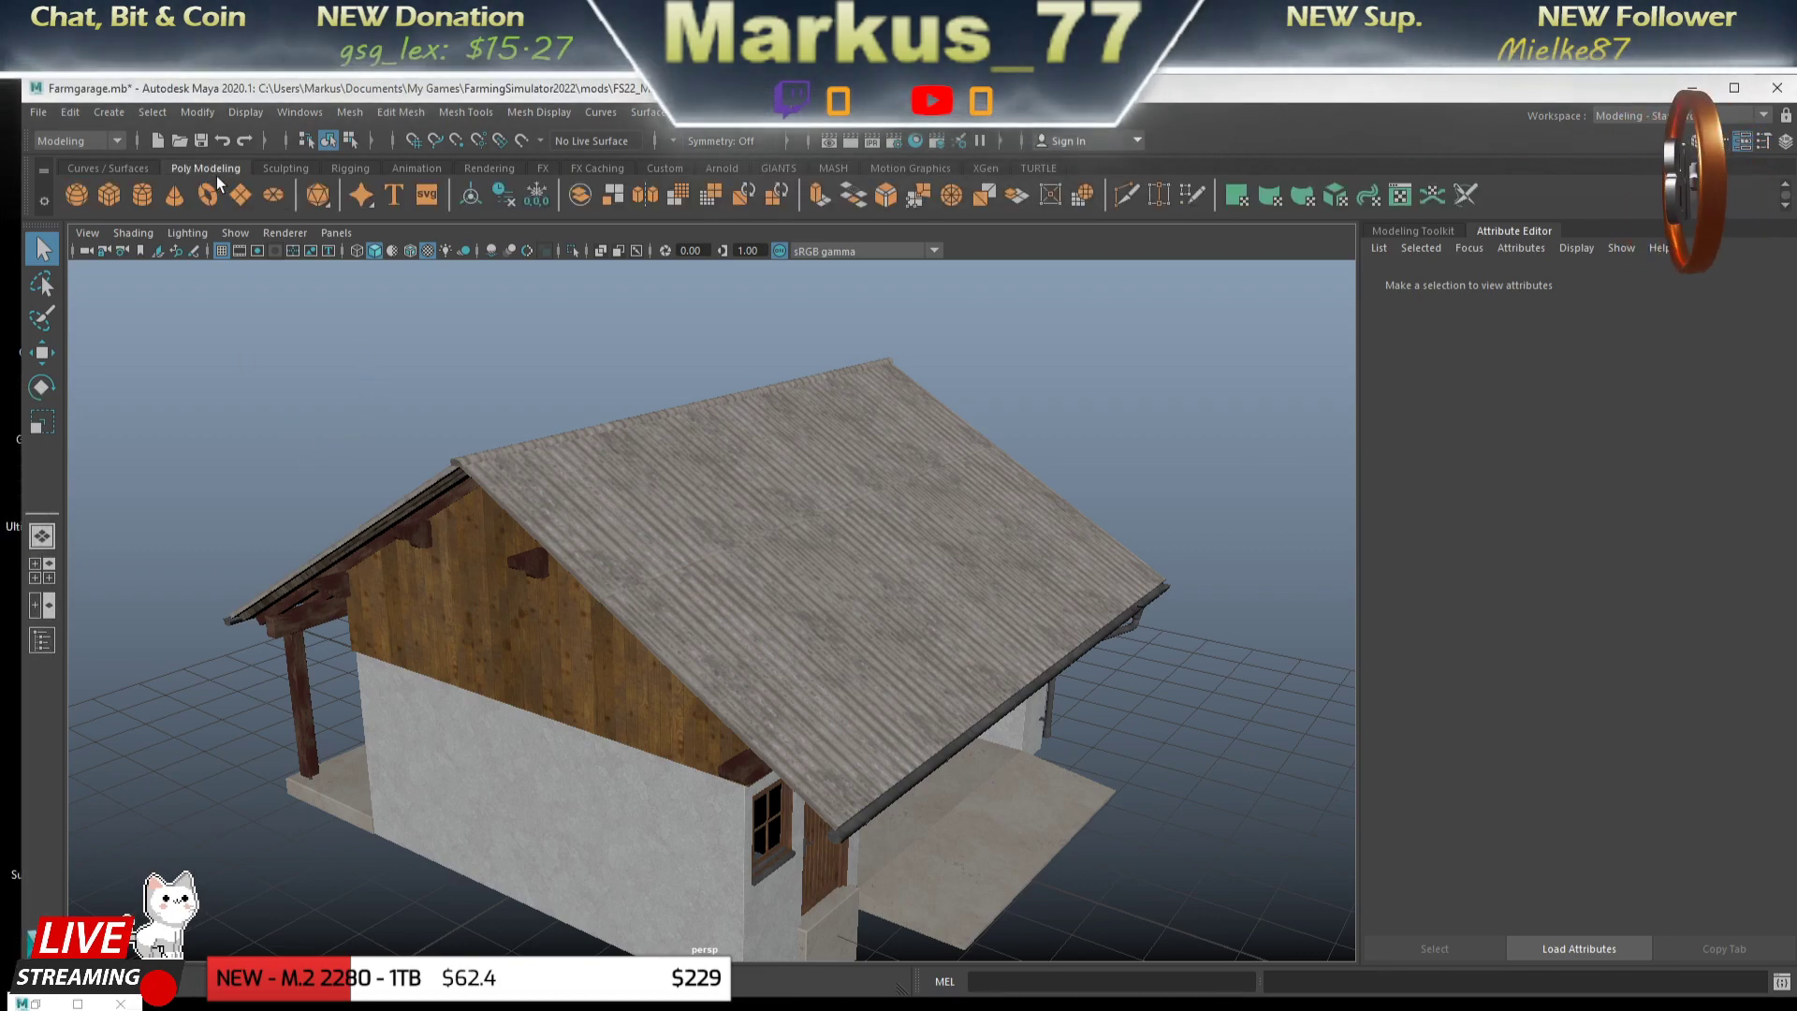
left_click(105, 200)
left_click_drag(374, 561, 554, 650)
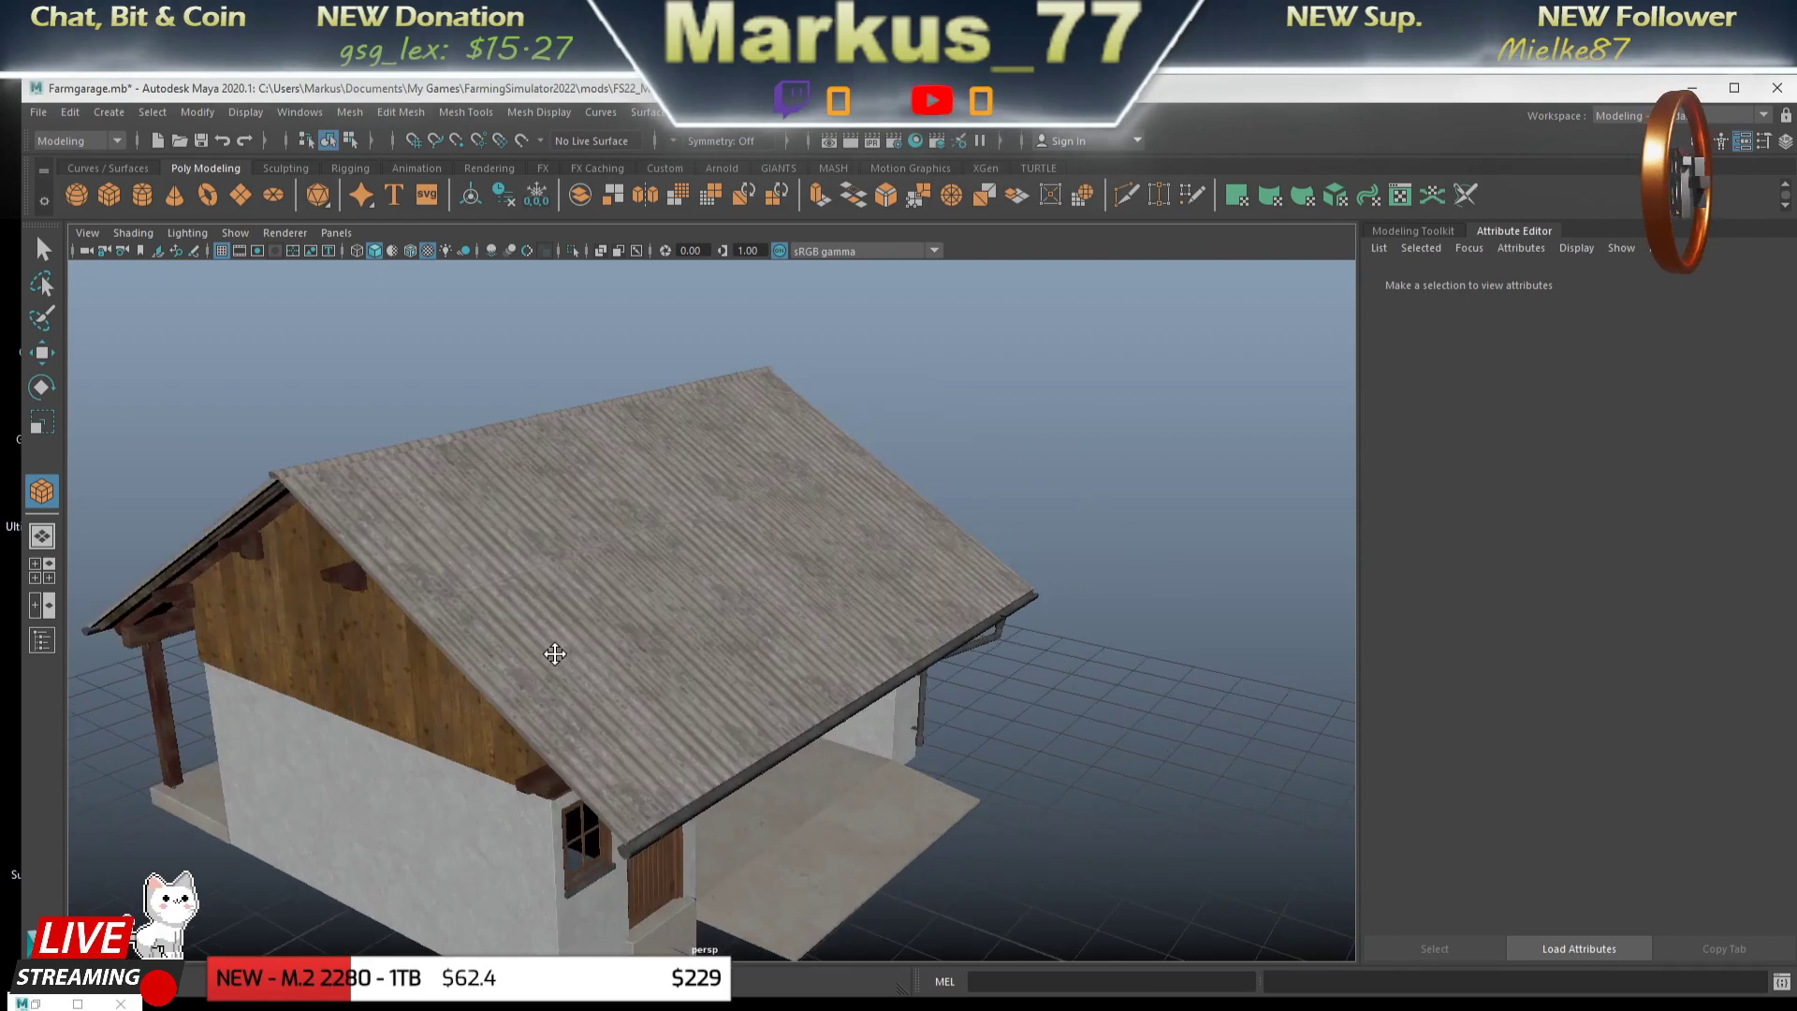
scroll("up", 3)
scroll("down", 3)
left_click_drag(553, 734, 597, 739)
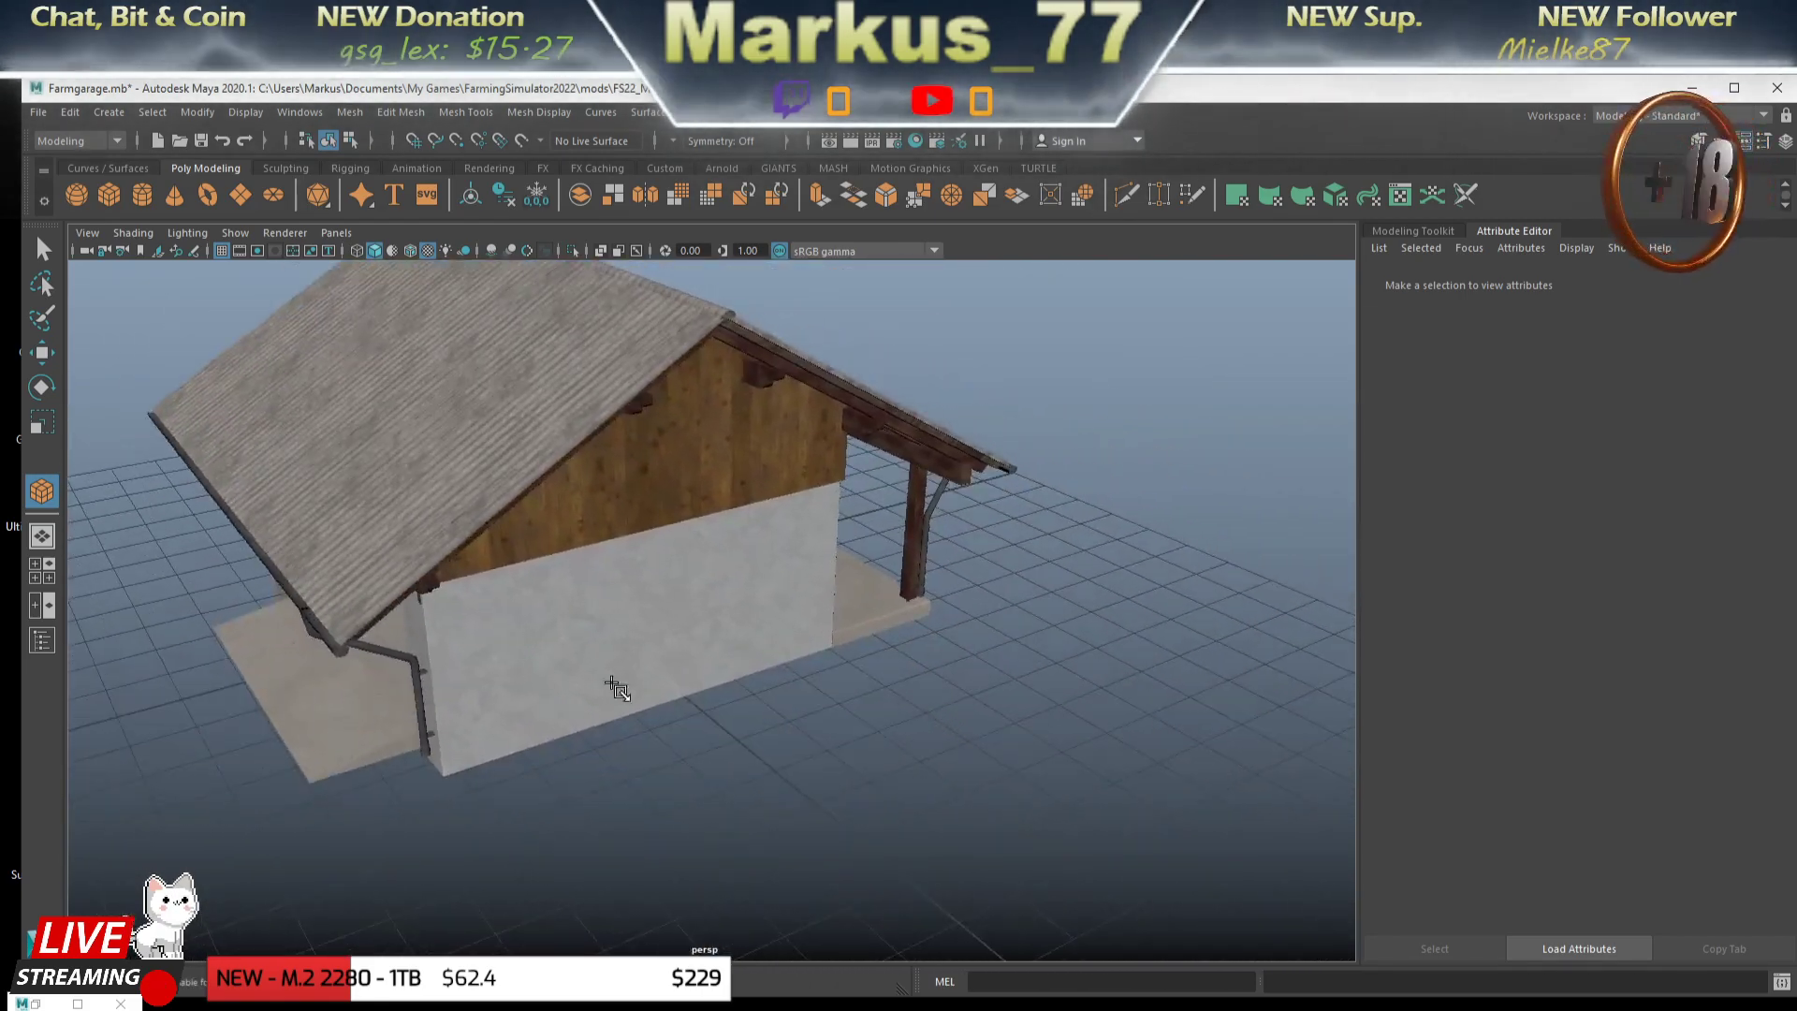
scroll("up", 3)
scroll("up", 3)
scroll("up", 3)
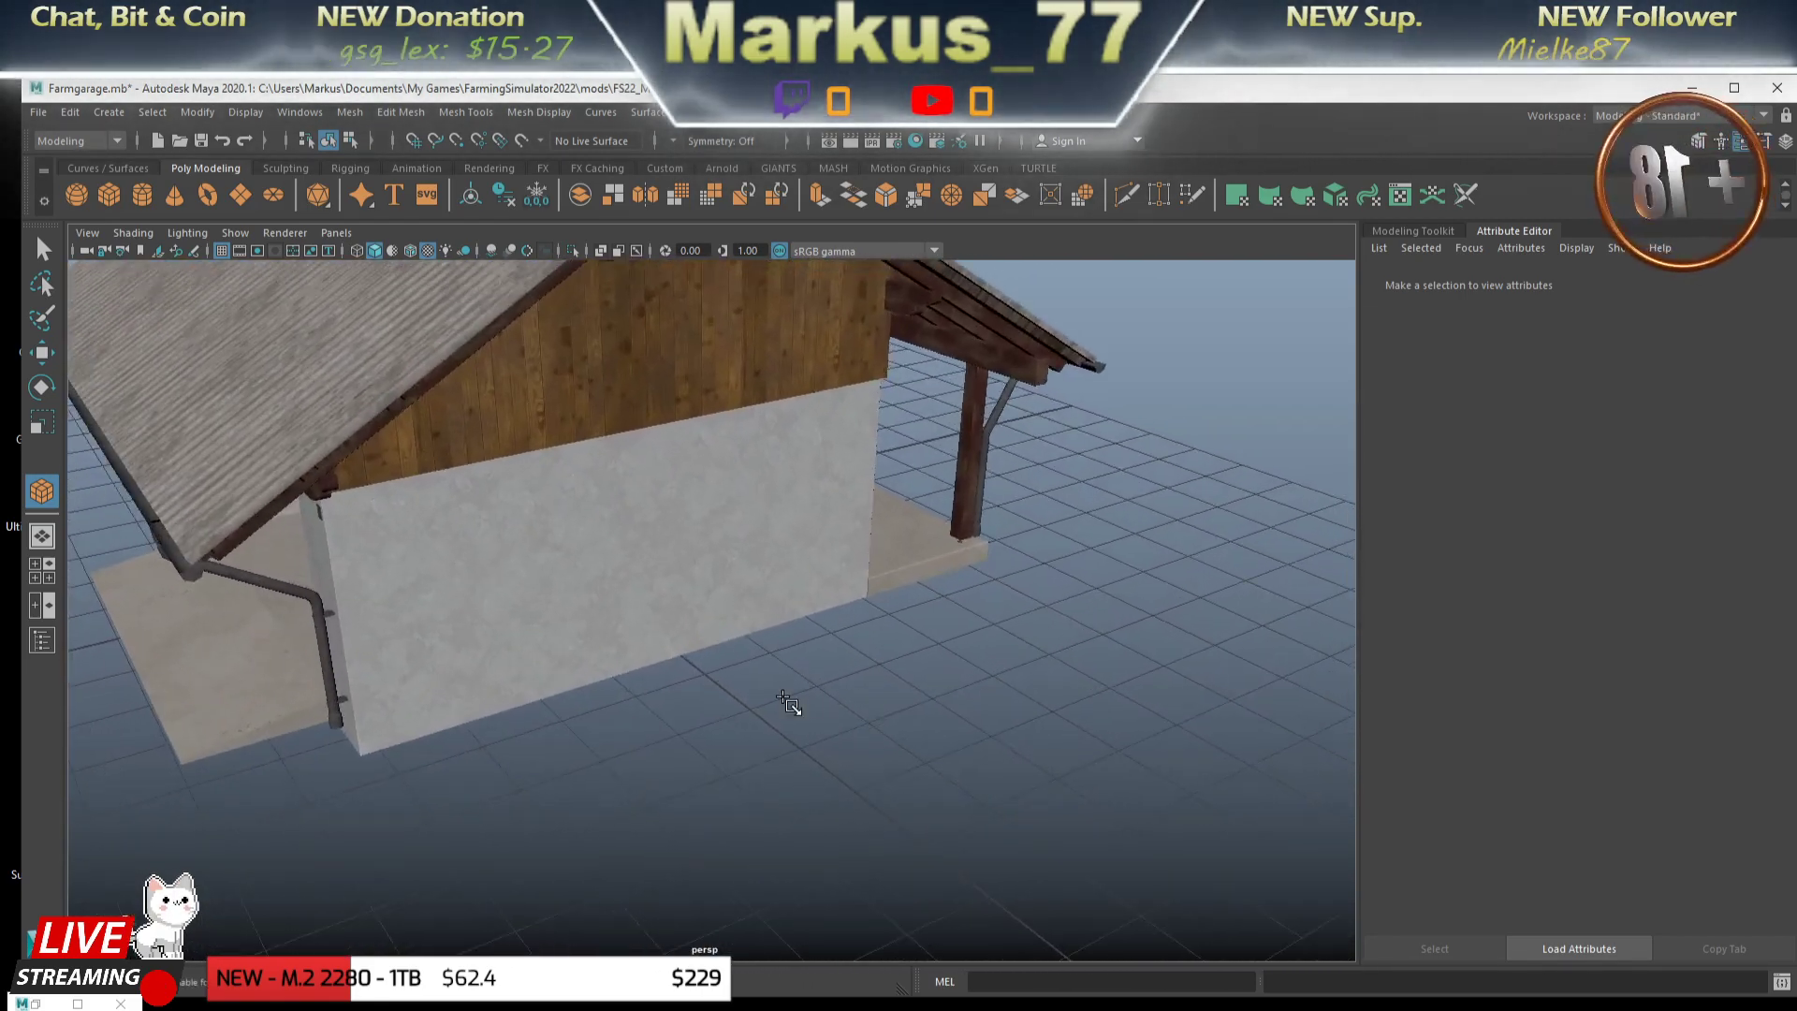
scroll("up", 3)
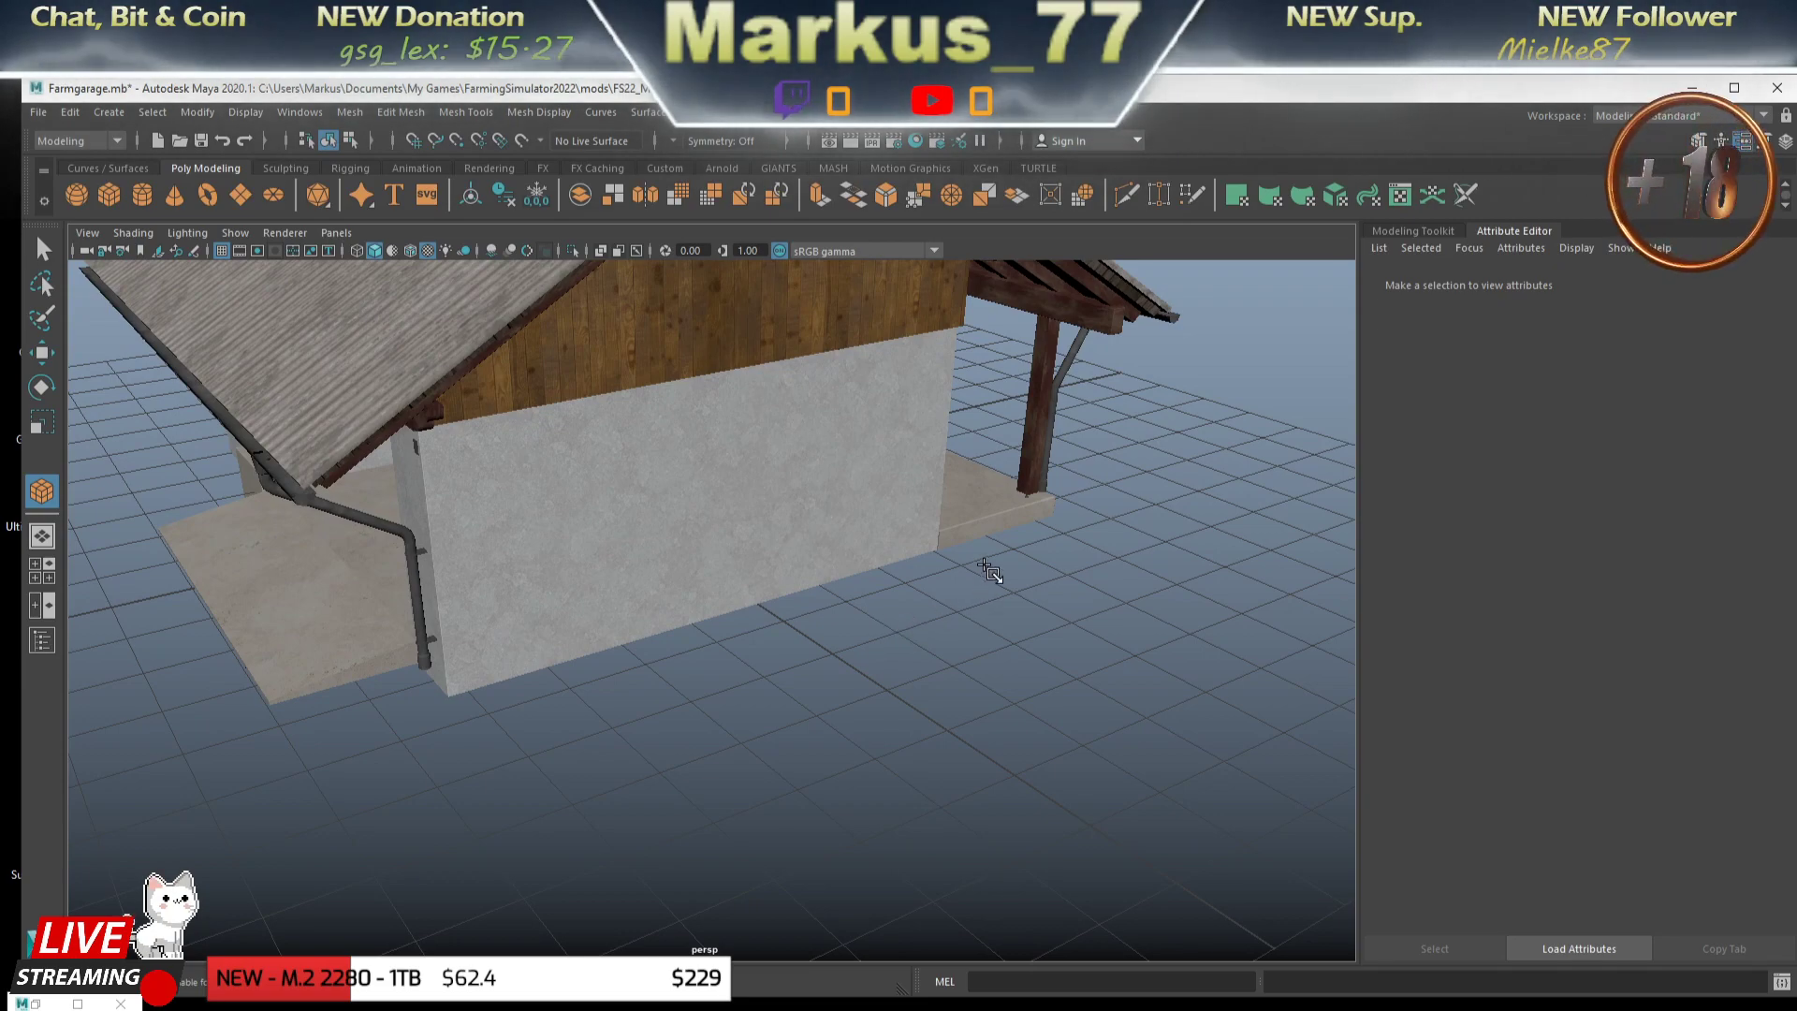
left_click_drag(982, 574, 842, 677)
left_click_drag(904, 777, 952, 743)
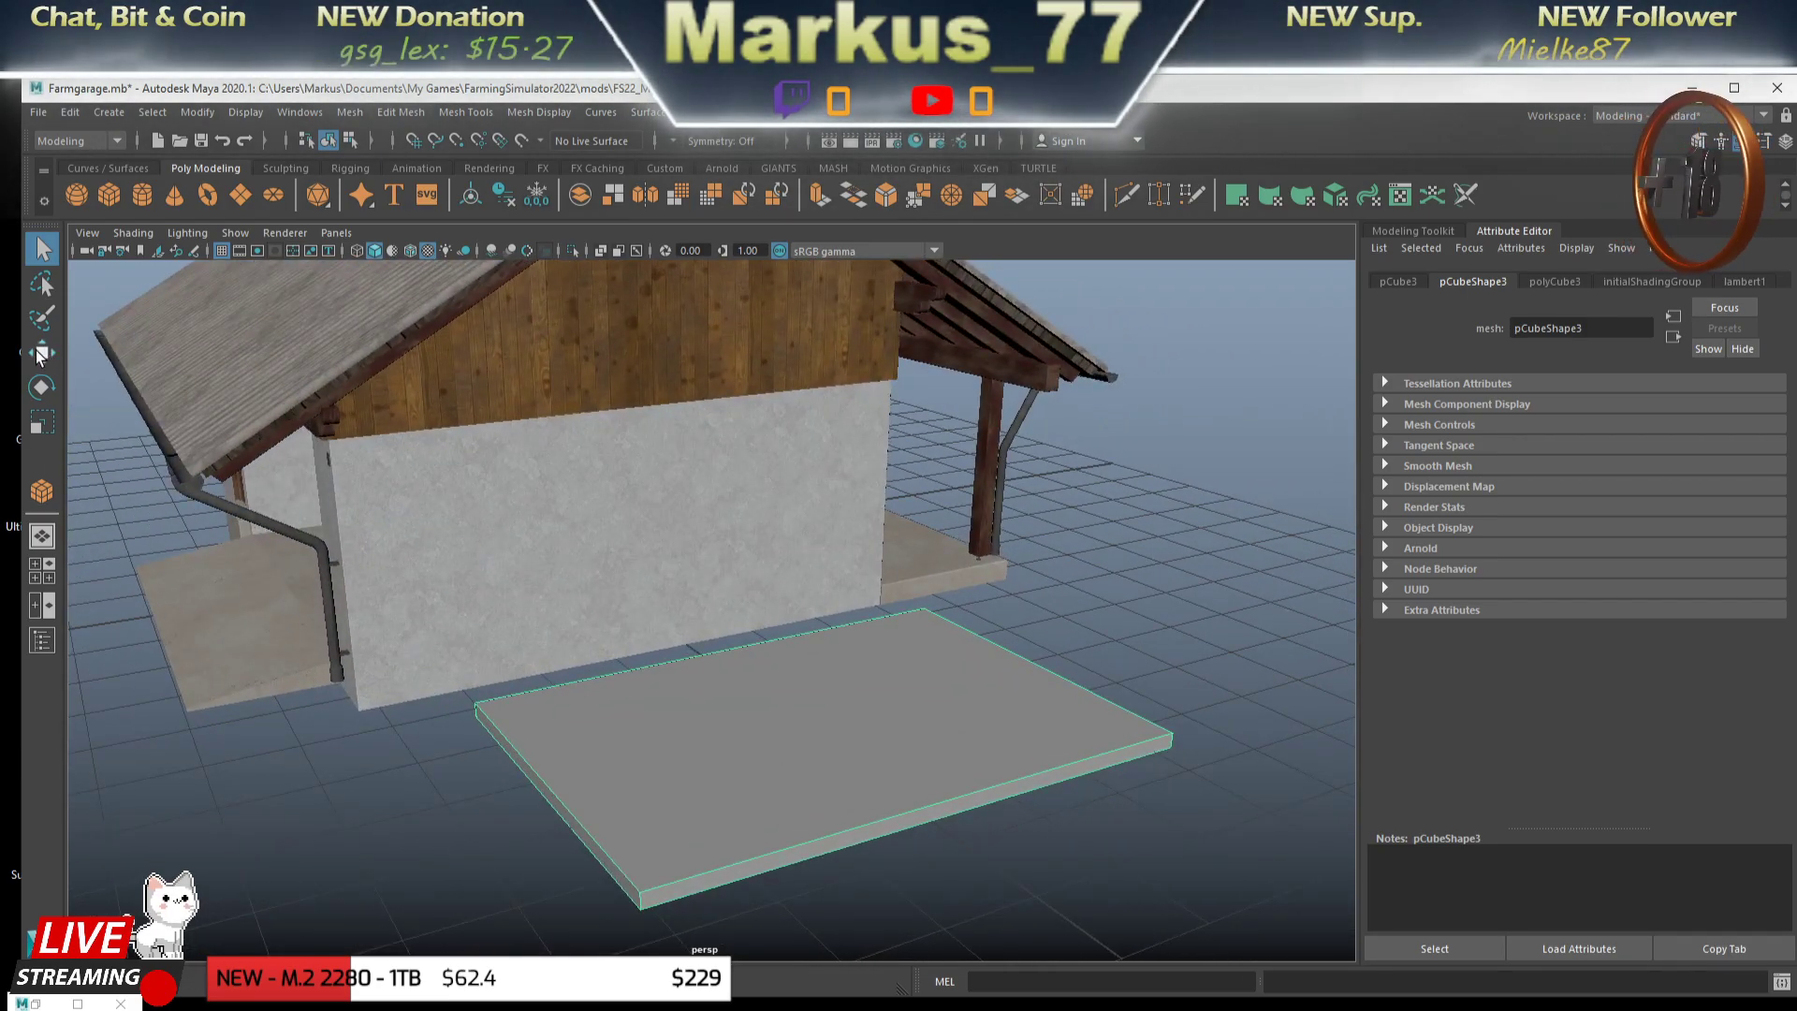
left_click_drag(905, 644, 814, 702)
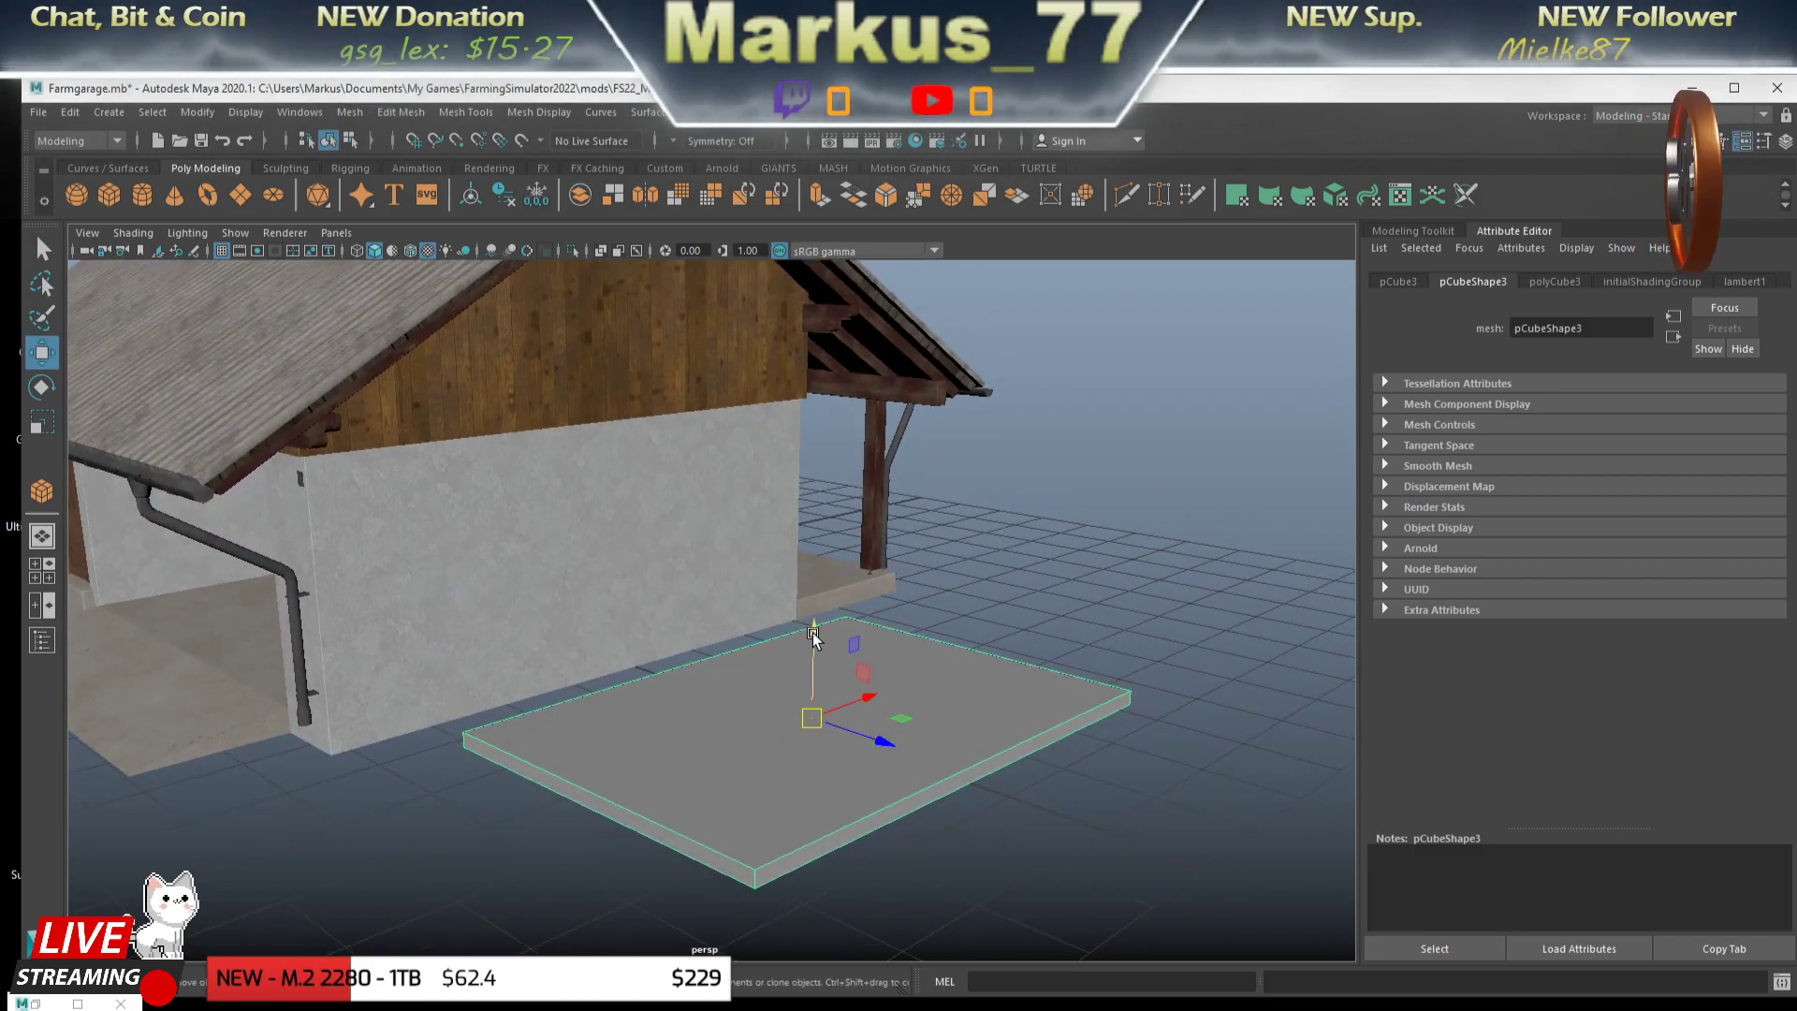
left_click_drag(814, 631, 814, 341)
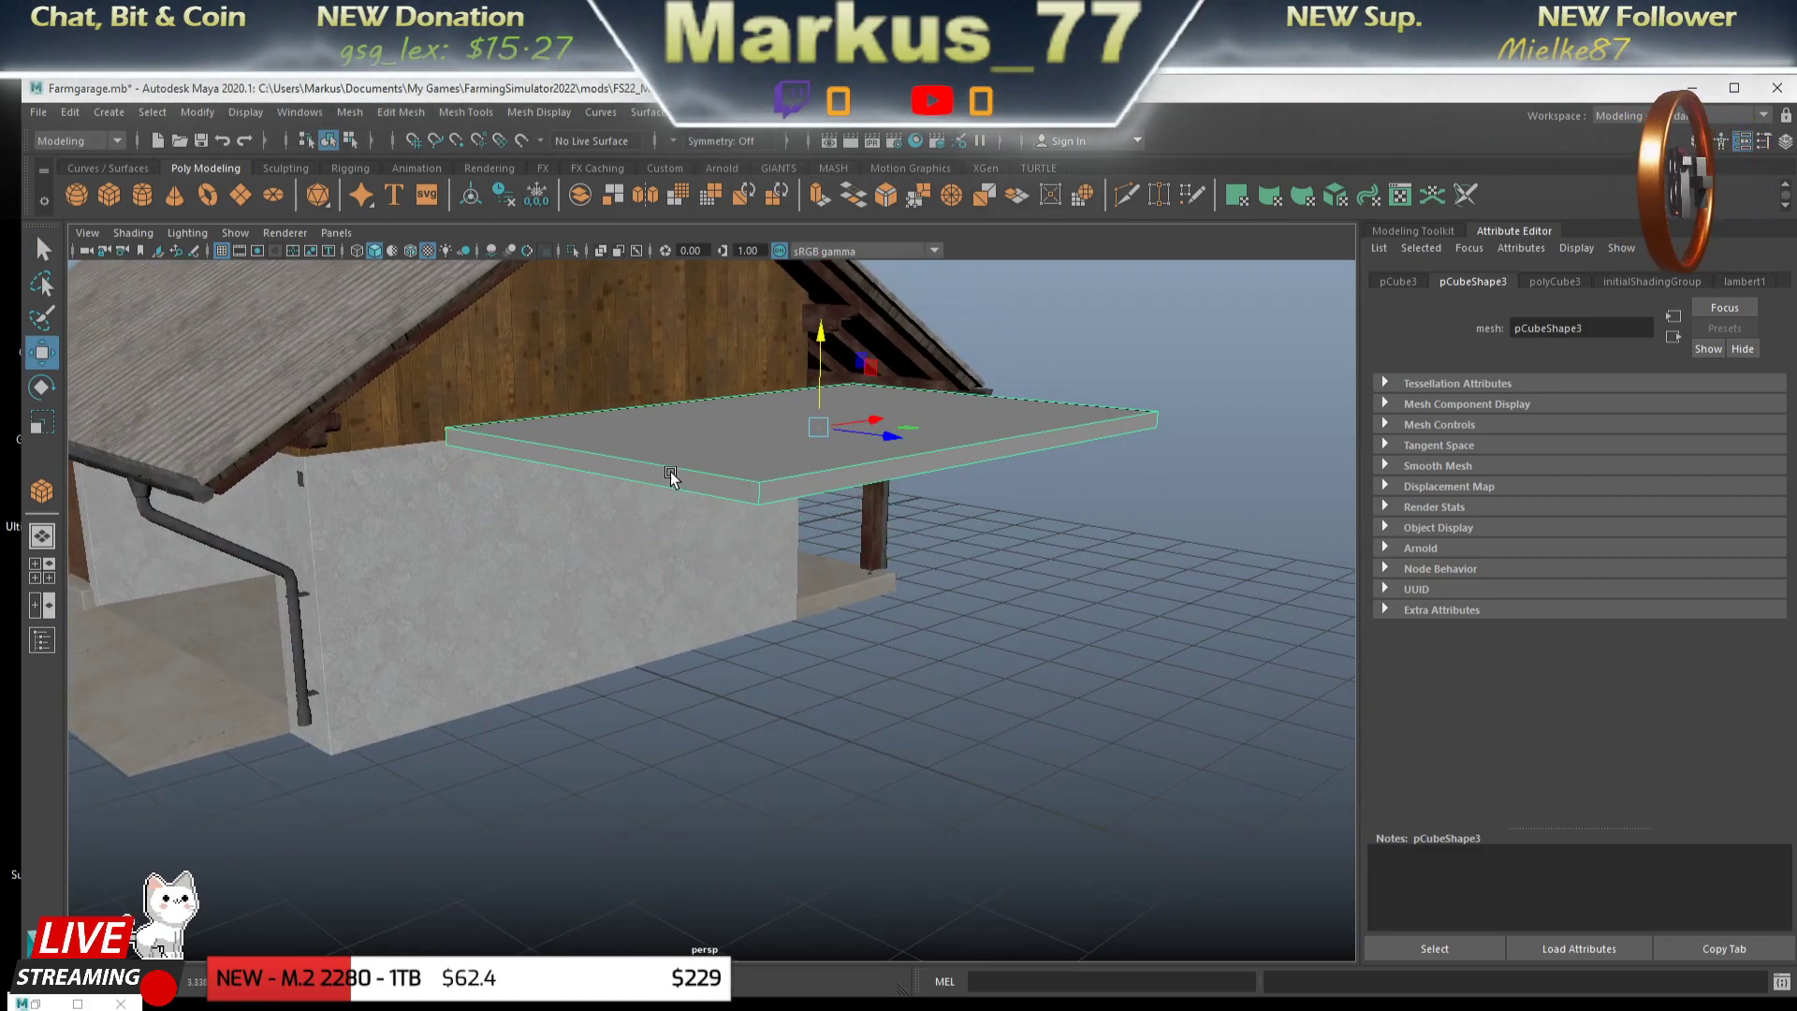
left_click_drag(674, 481, 814, 593)
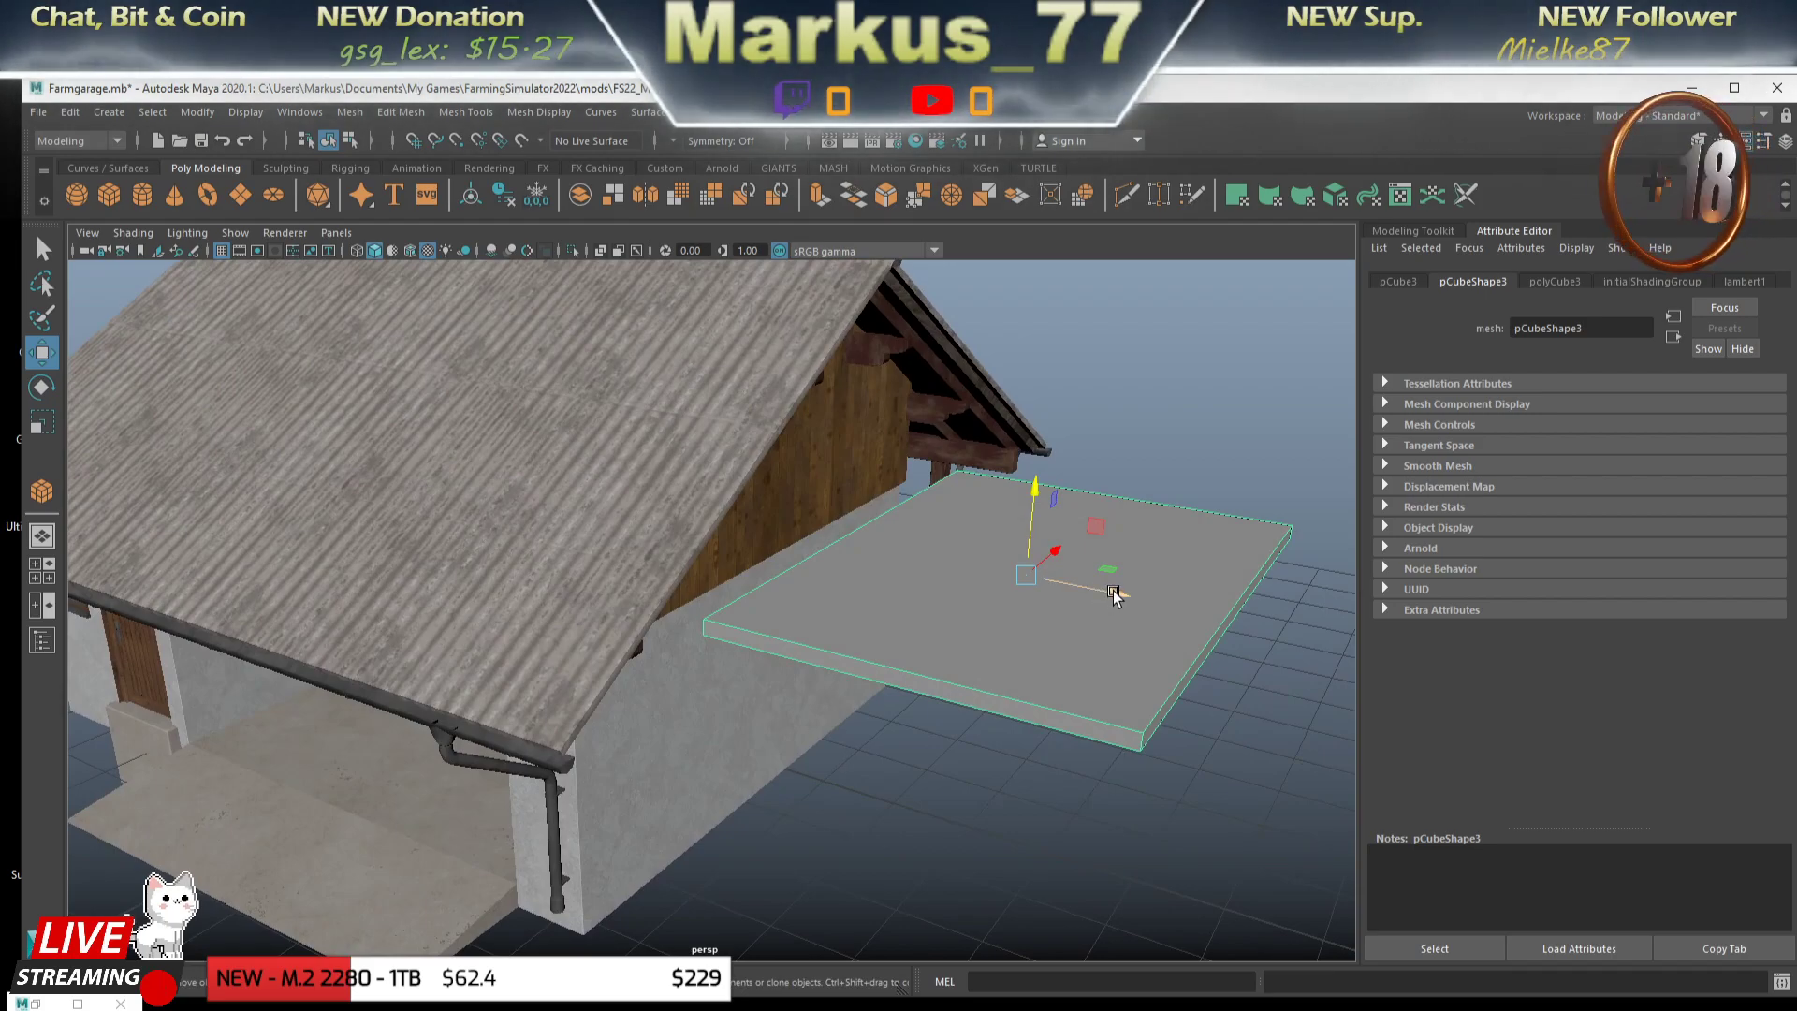
left_click_drag(1107, 593, 786, 571)
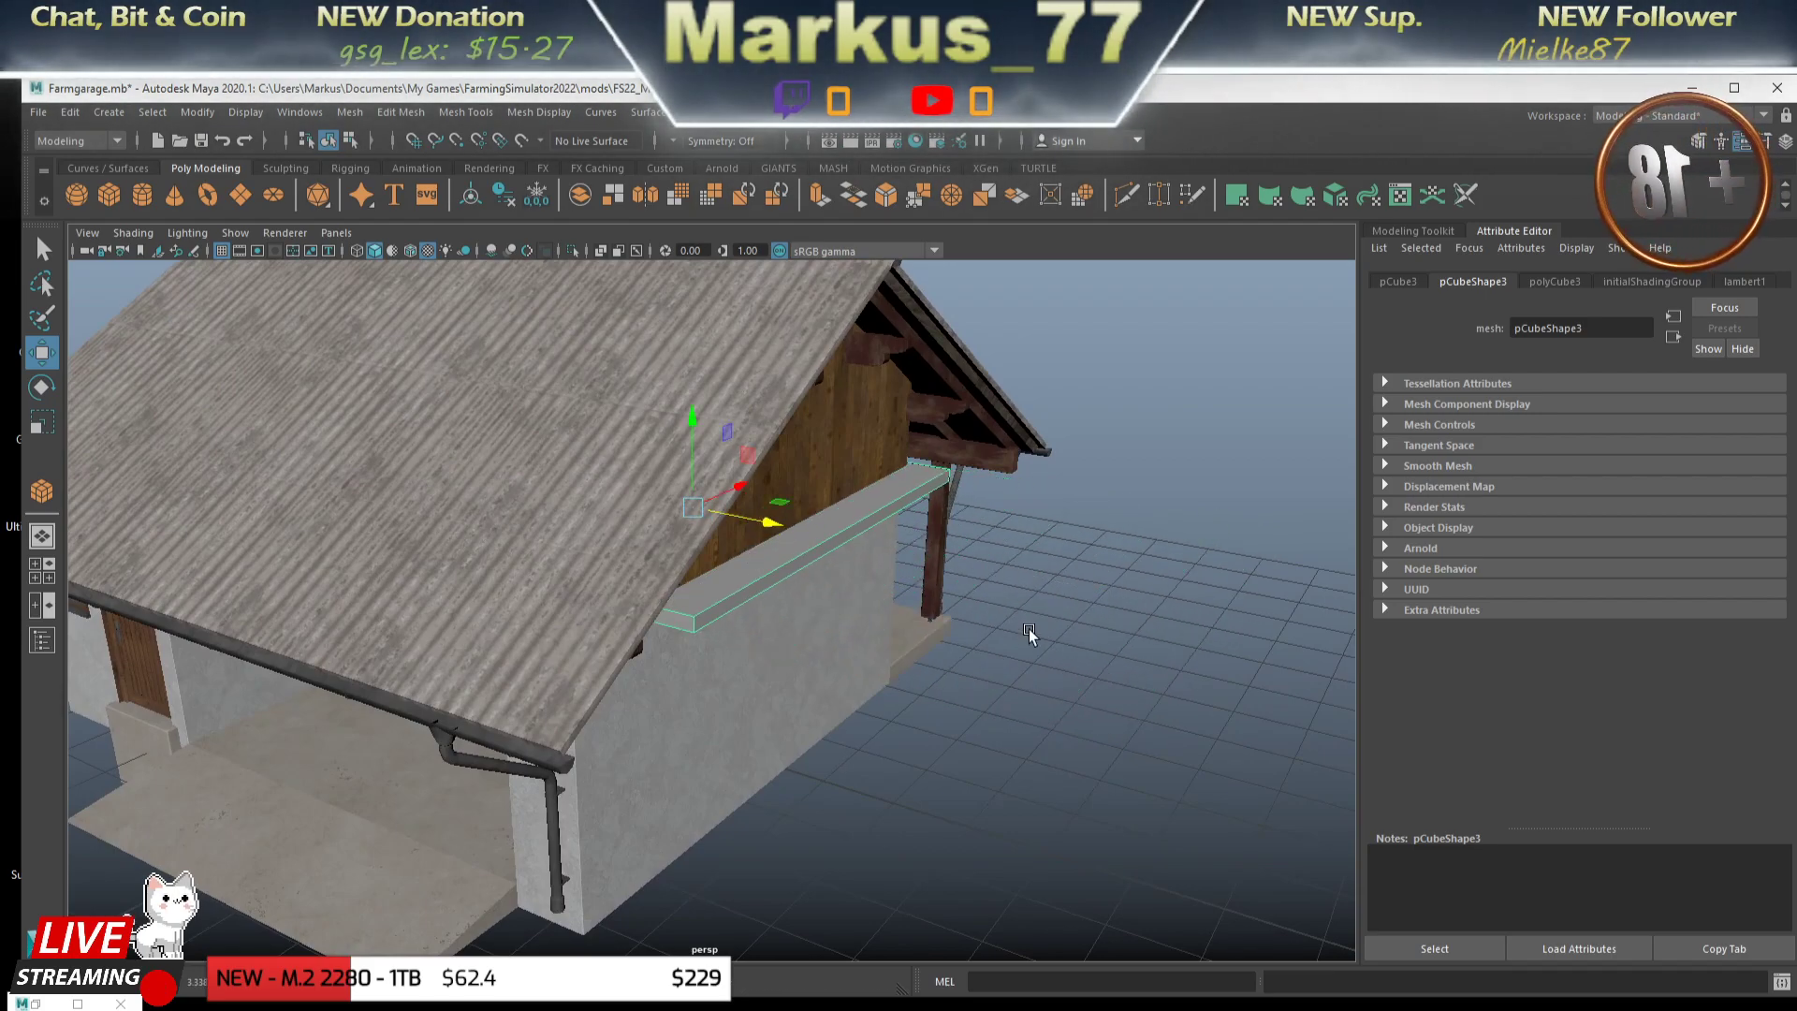
left_click_drag(1030, 629, 776, 568)
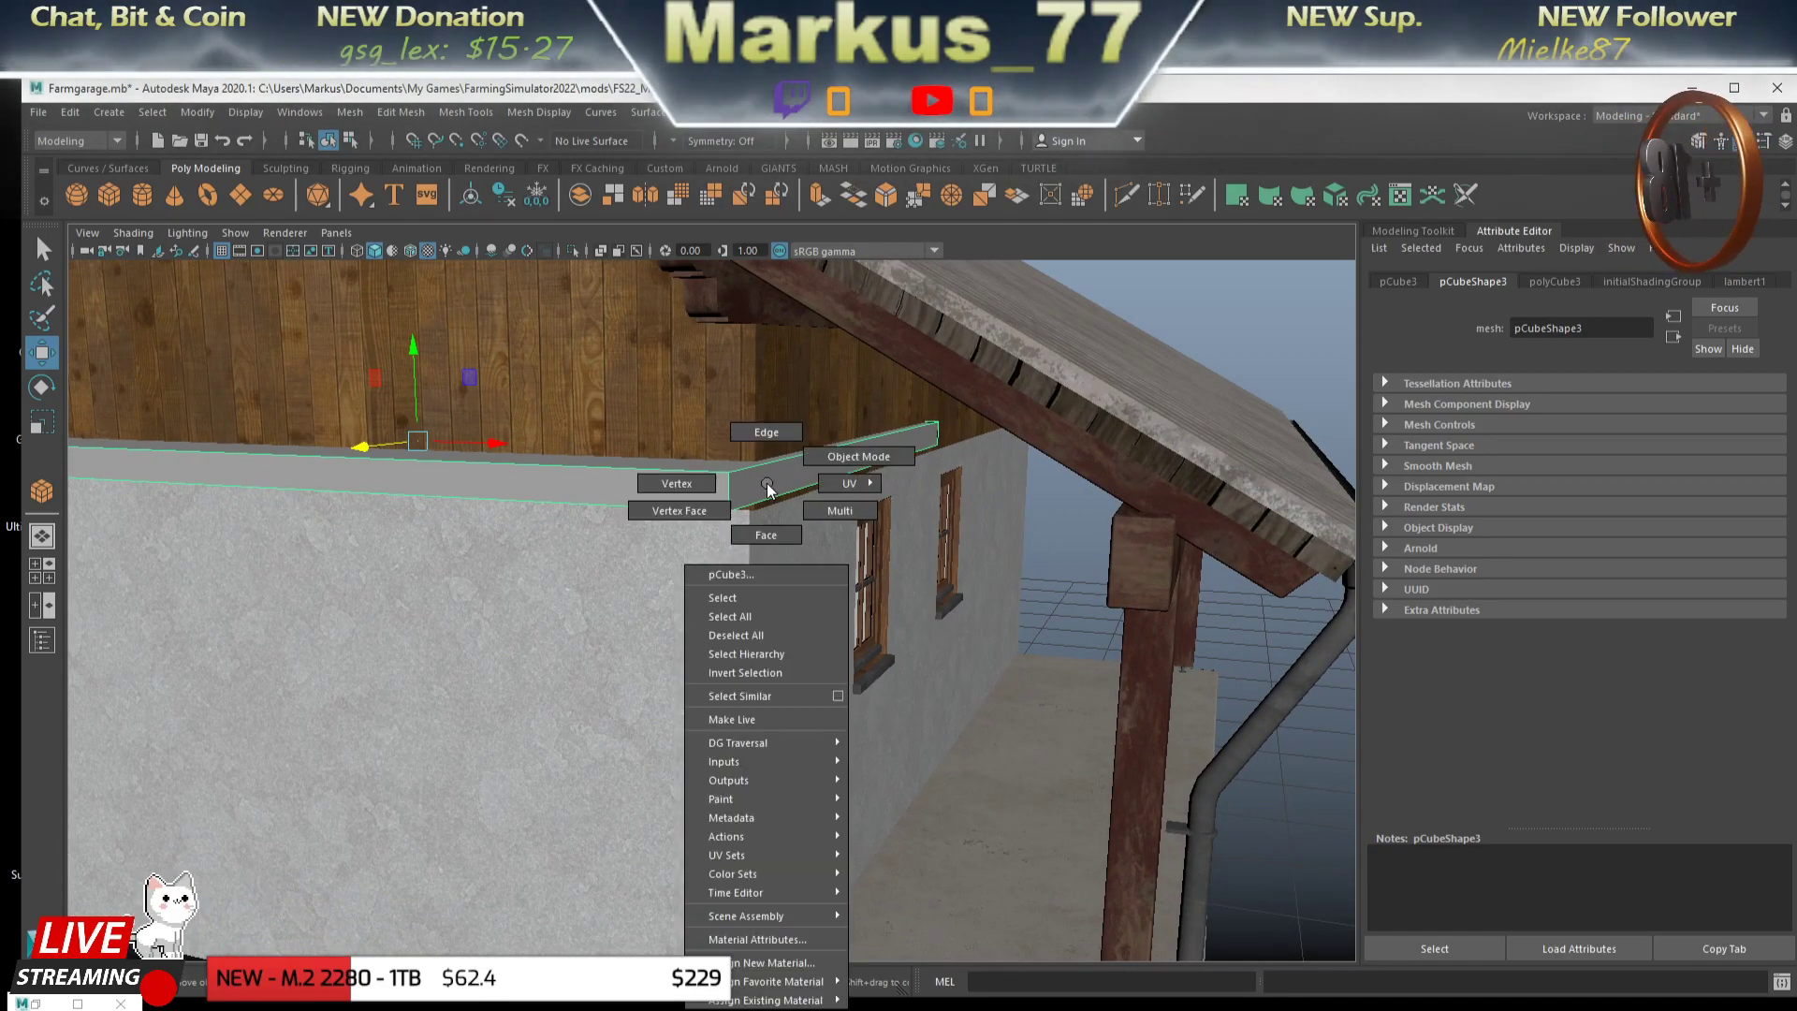
left_click_drag(765, 487, 842, 509)
left_click(768, 496)
left_click_drag(768, 496, 461, 632)
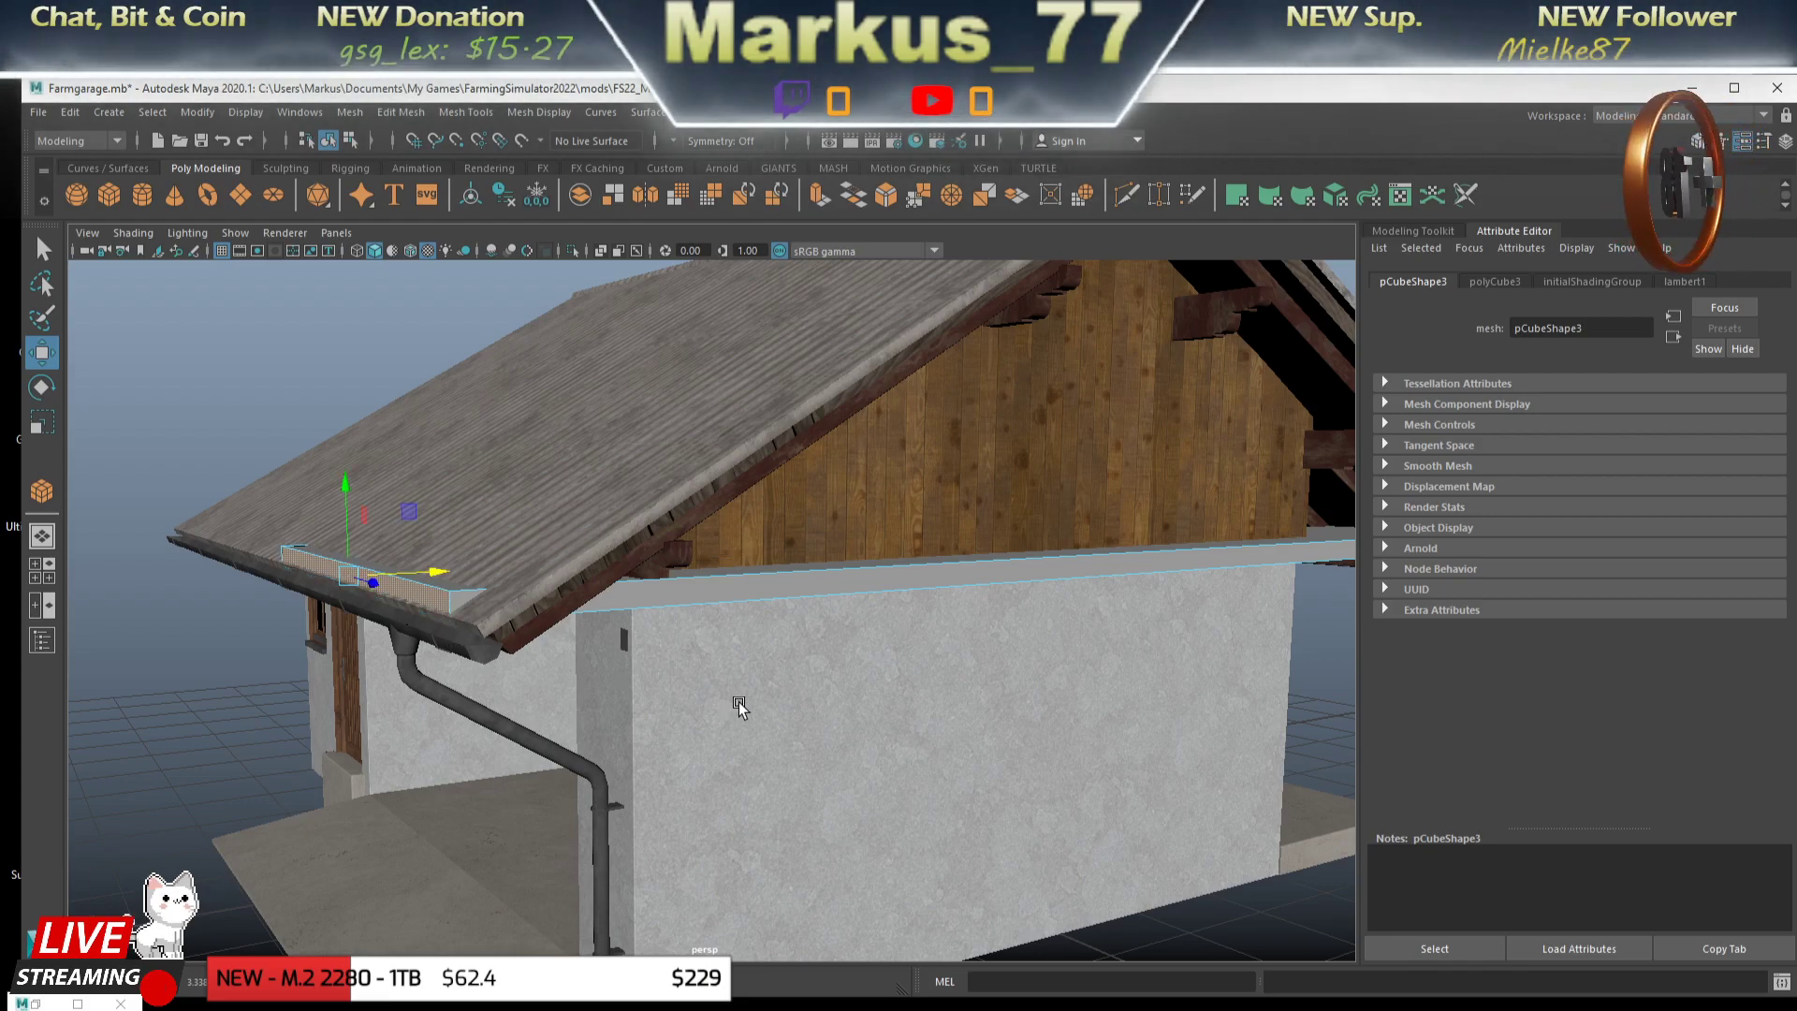
left_click_drag(733, 706, 588, 600)
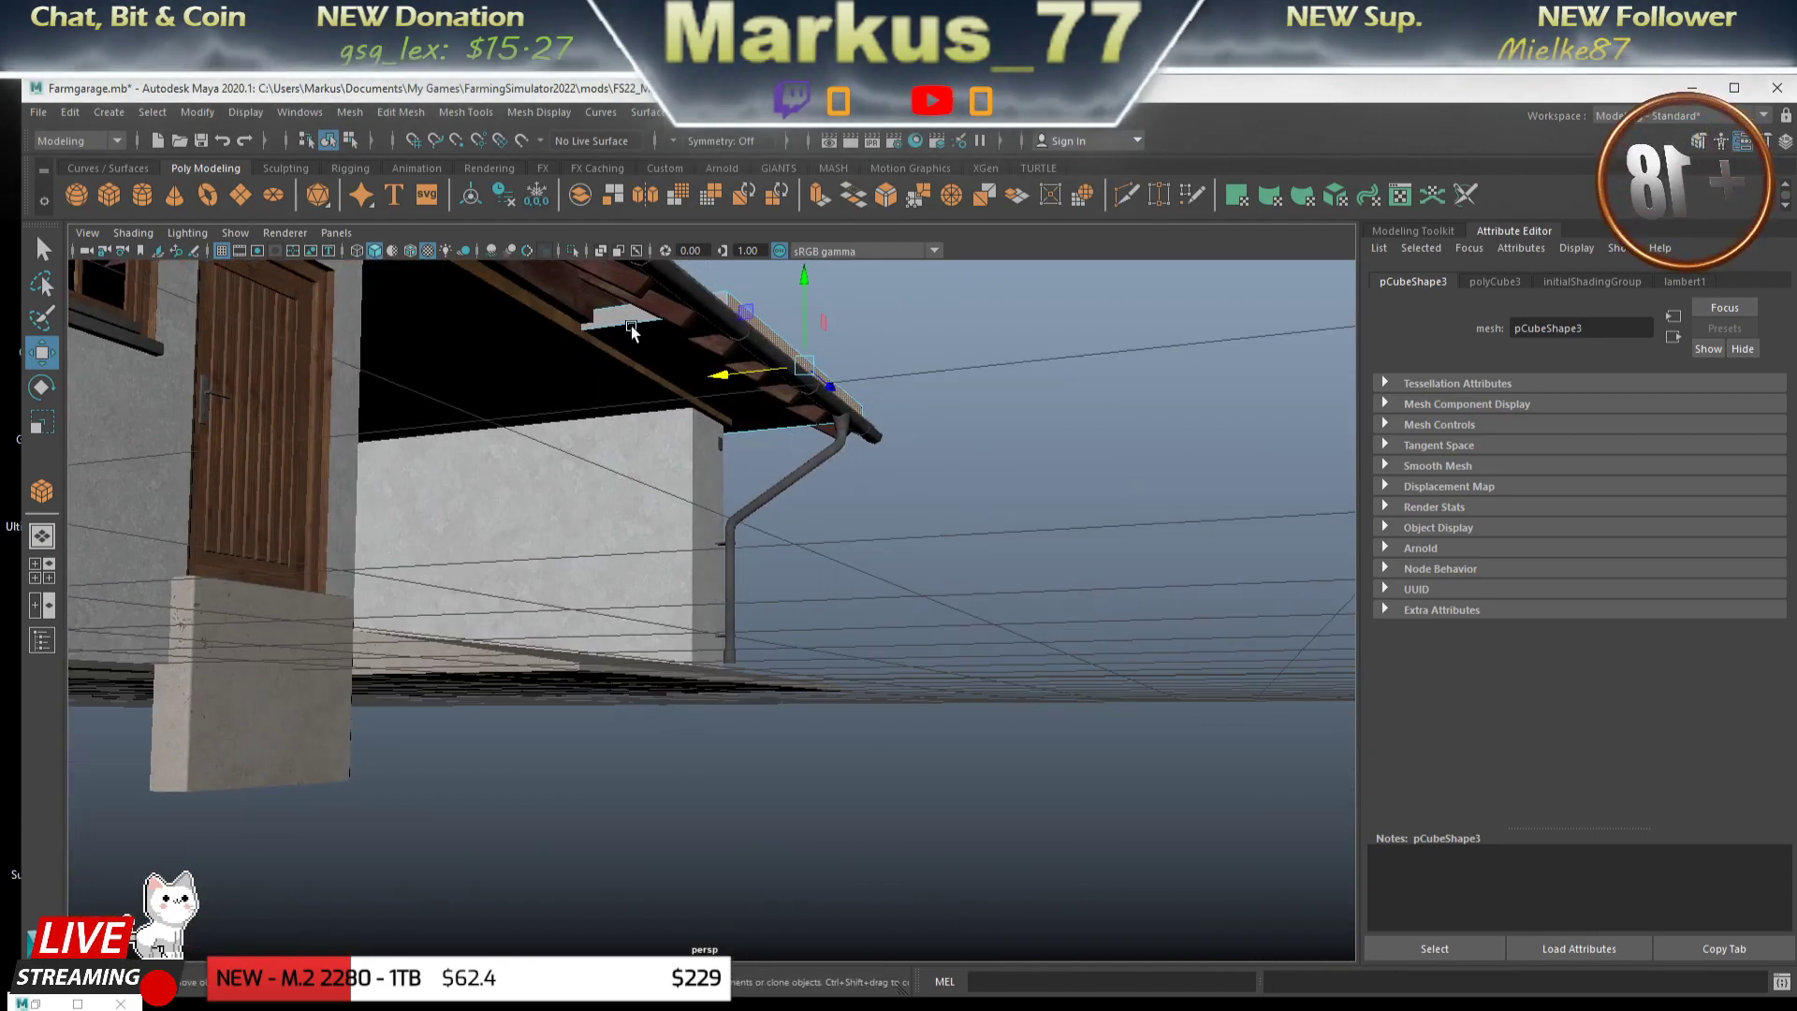
left_click_drag(588, 600, 818, 570)
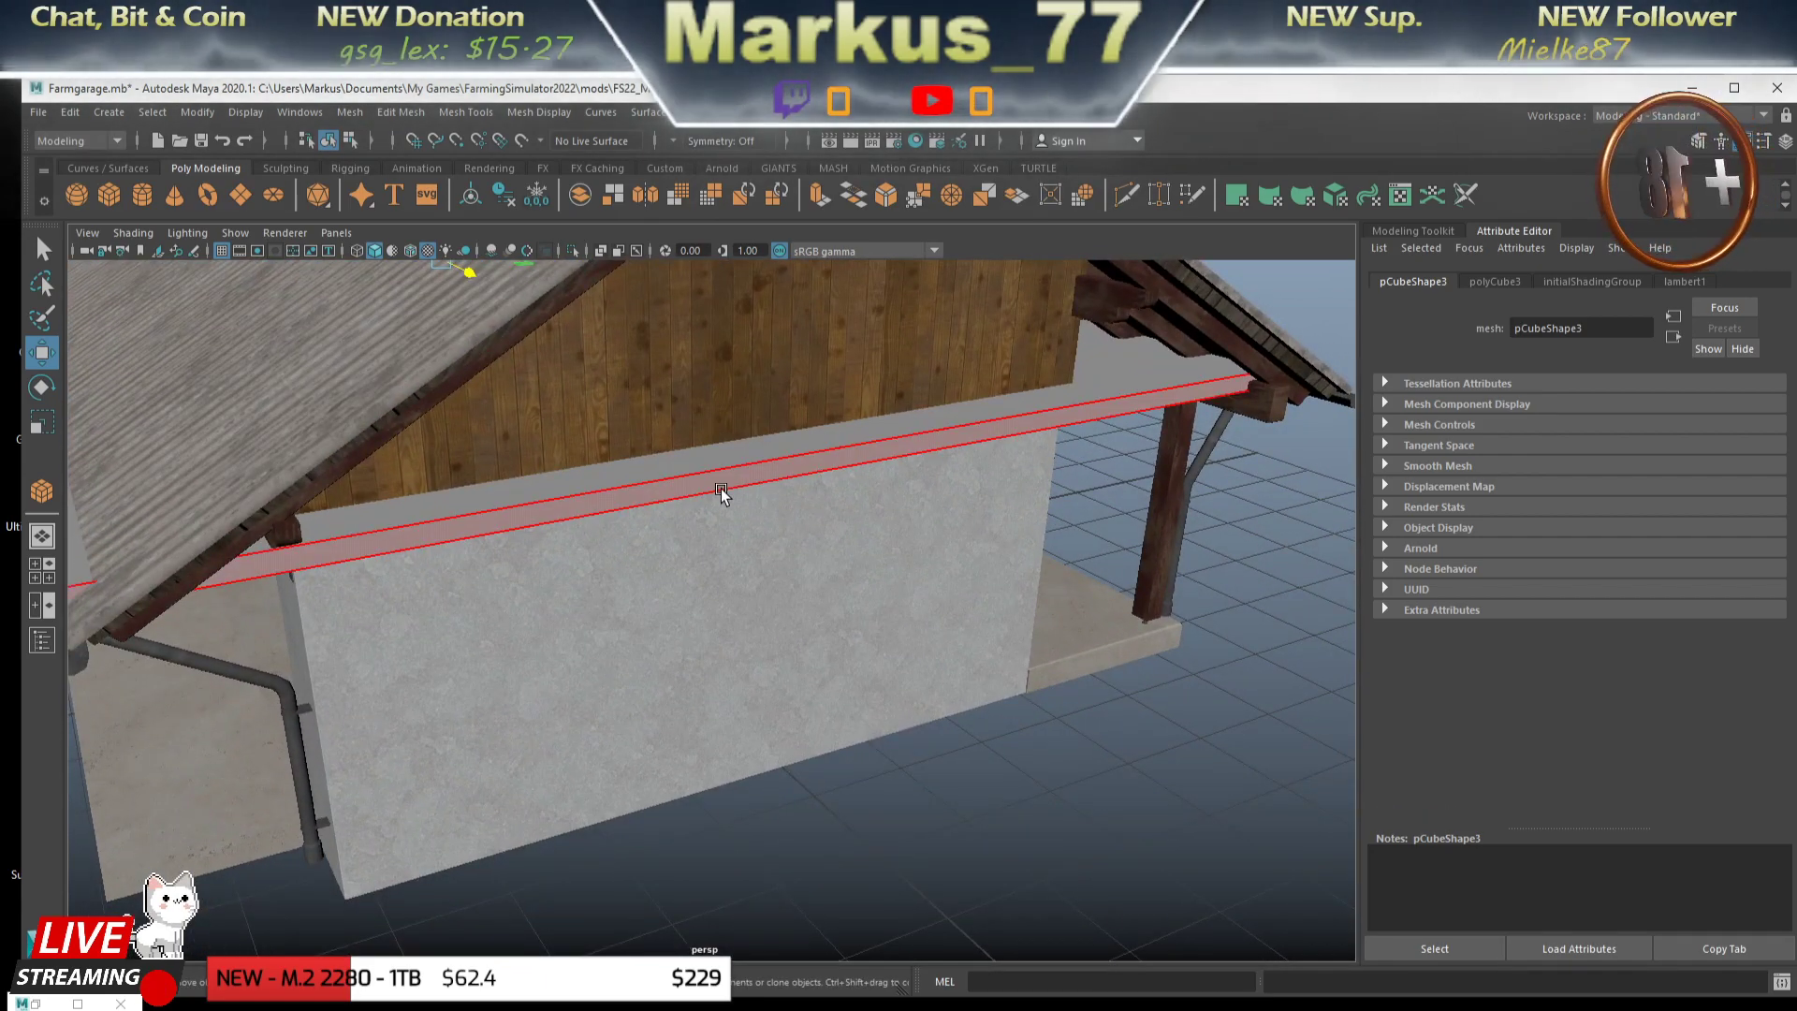
- Select pCube3 and shift it slightly to line up with the roof edge
left_click(721, 497)
left_click_drag(653, 557, 948, 498)
left_click_drag(966, 506, 980, 520)
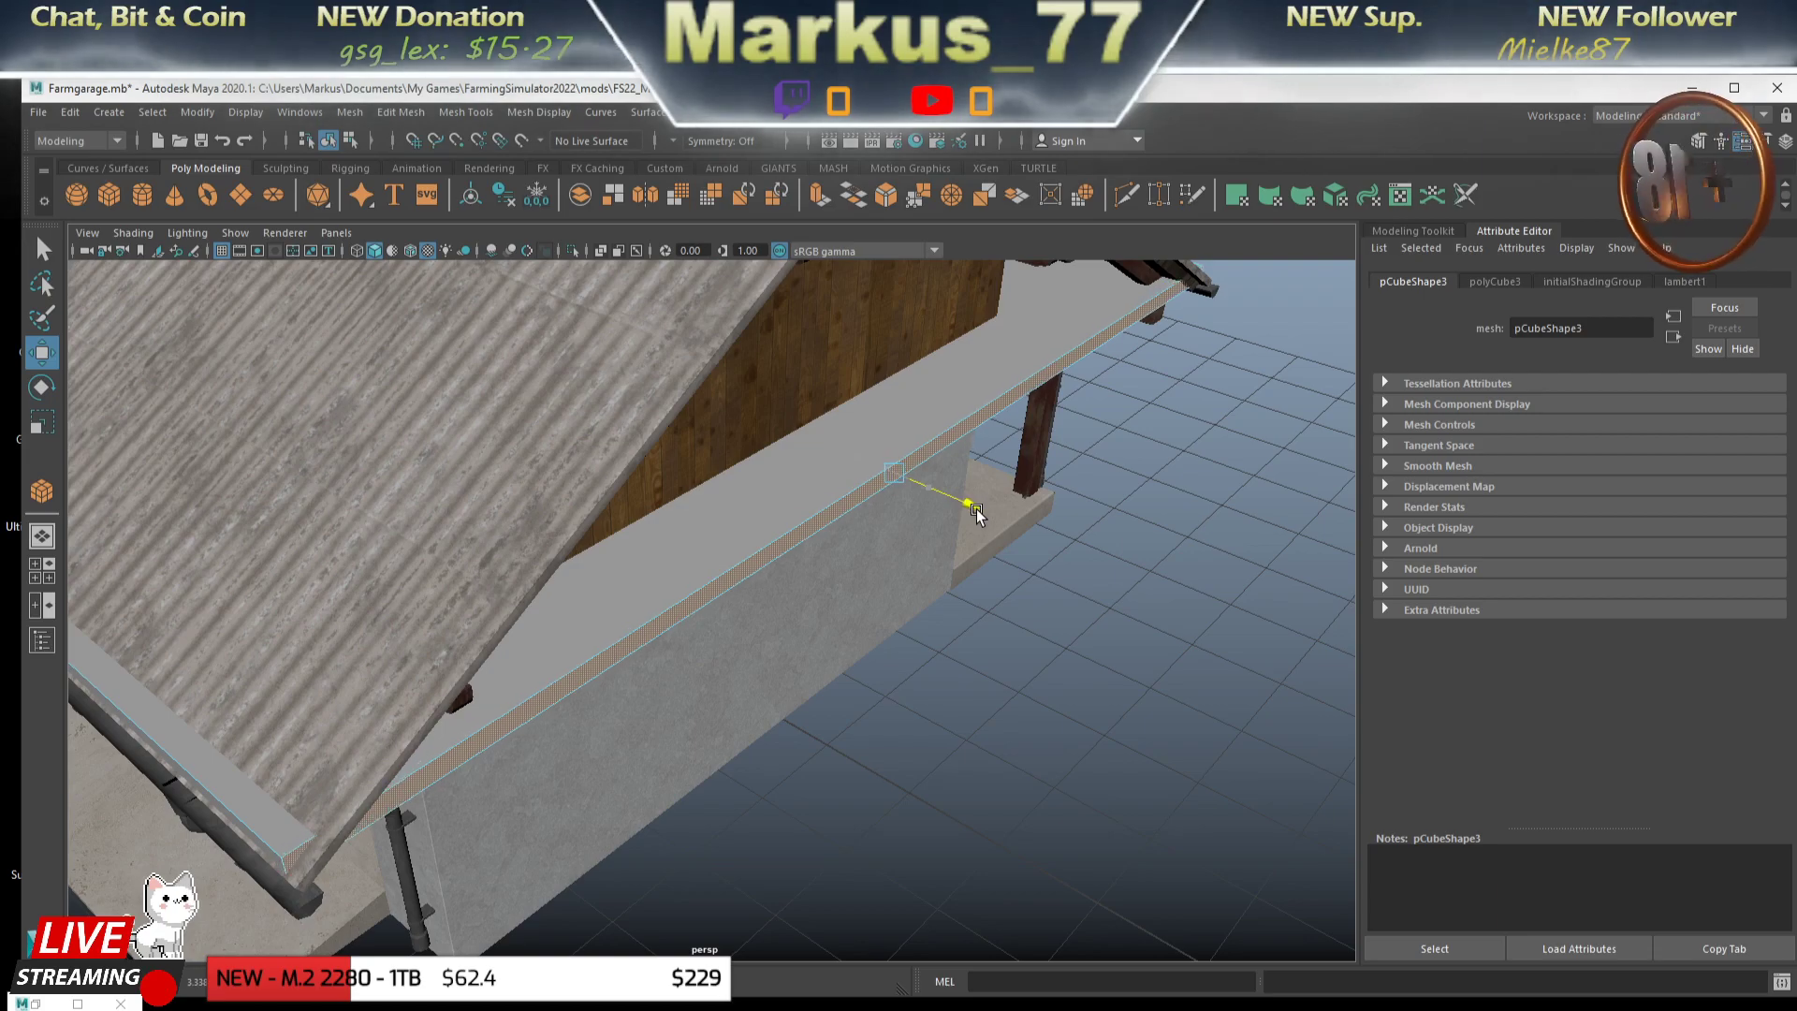
left_click_drag(980, 521, 642, 610)
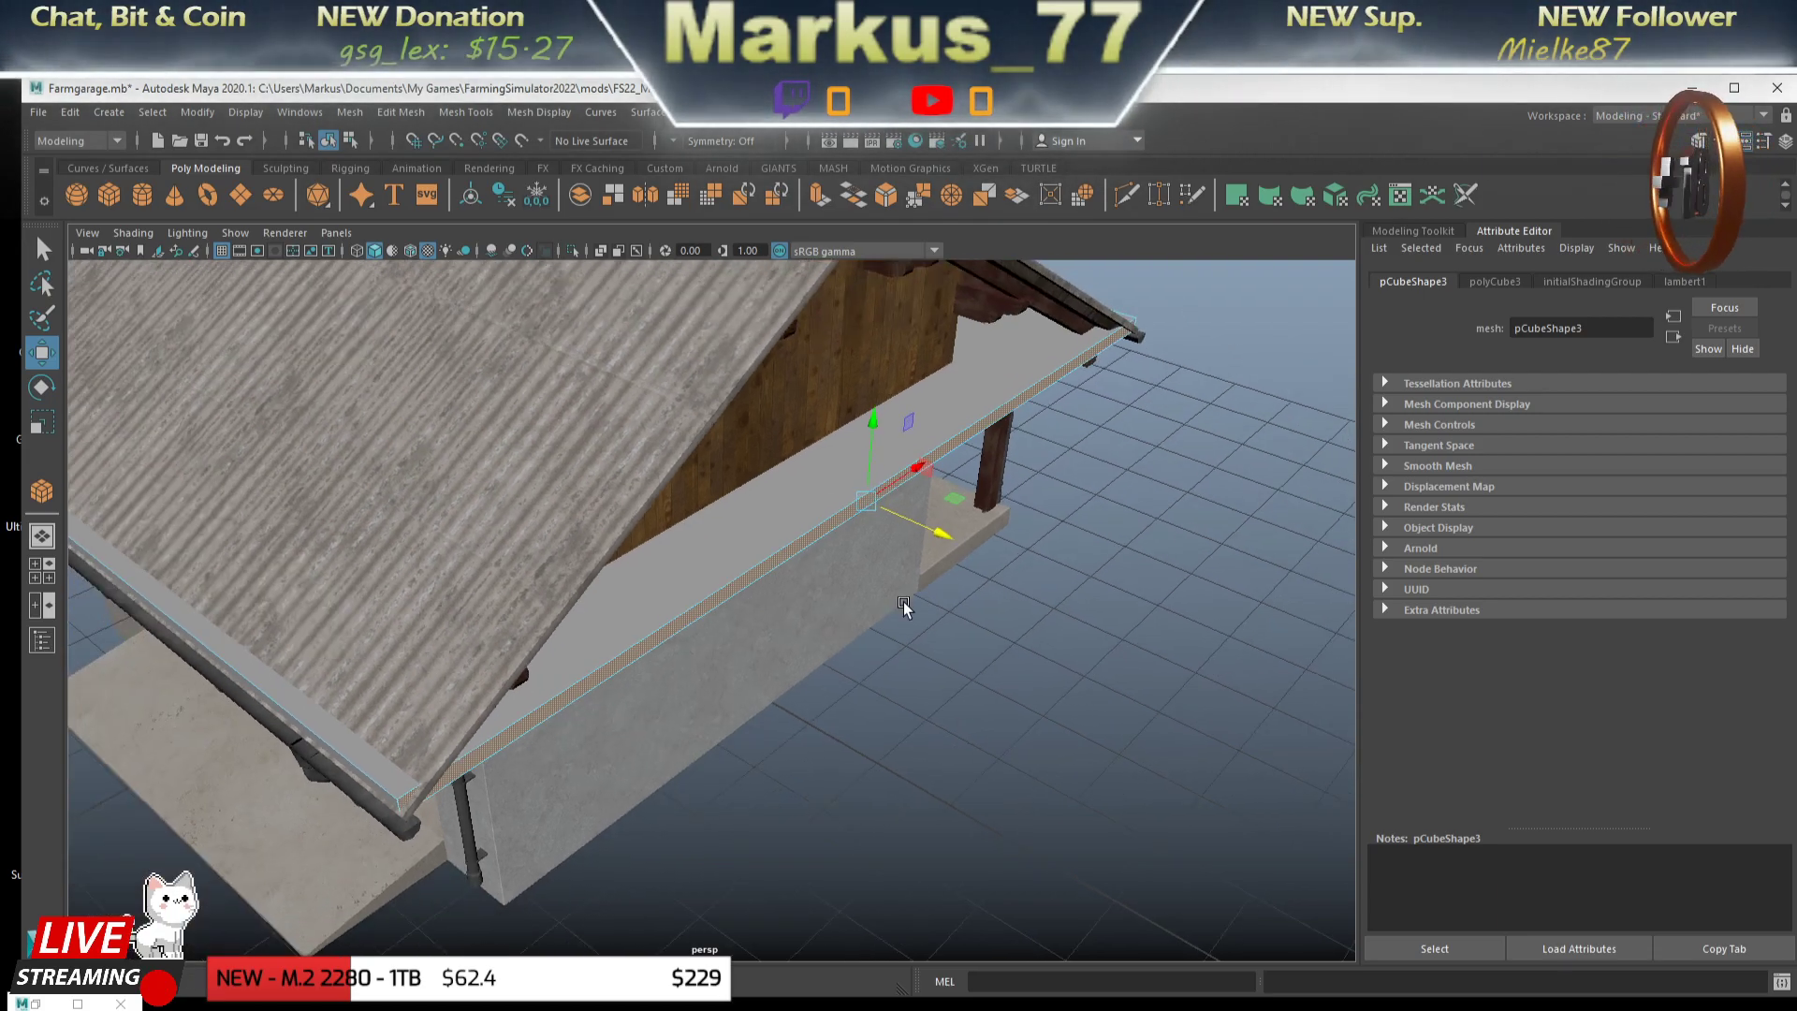
left_click_drag(642, 611, 570, 575)
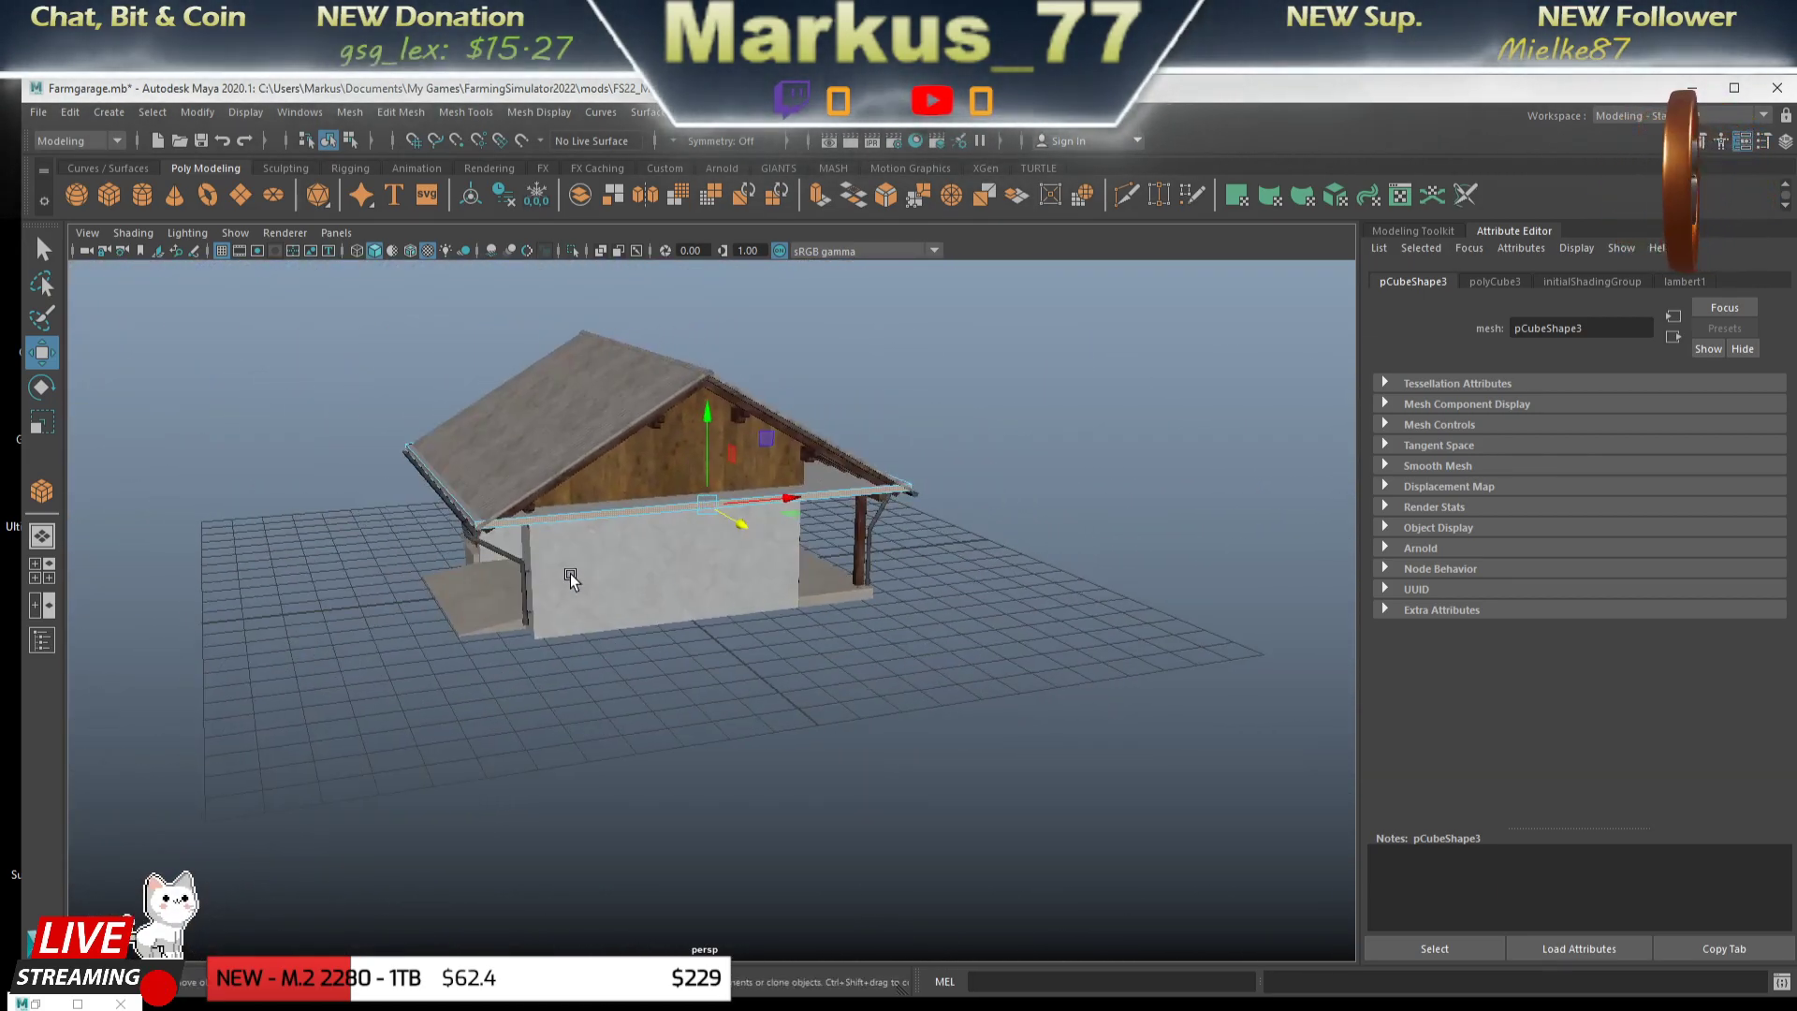
left_click_drag(570, 575, 749, 593)
left_click_drag(749, 592, 895, 530)
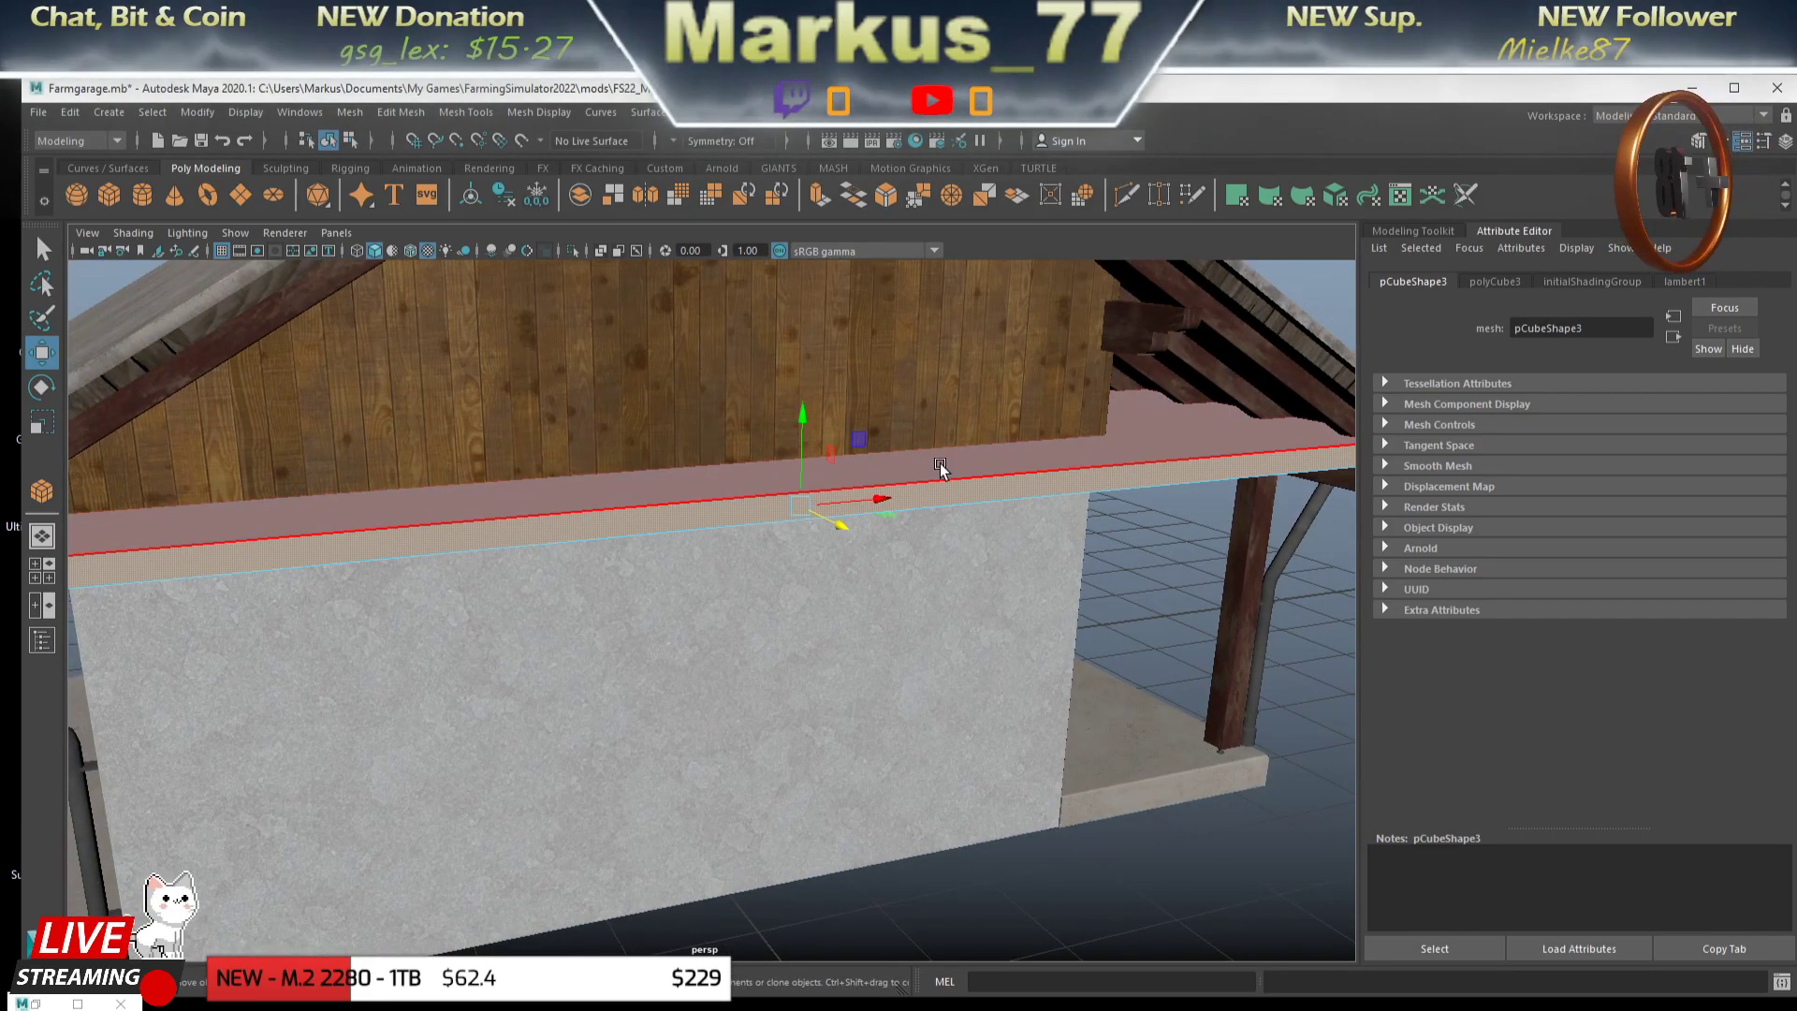
left_click_drag(940, 464, 1020, 442)
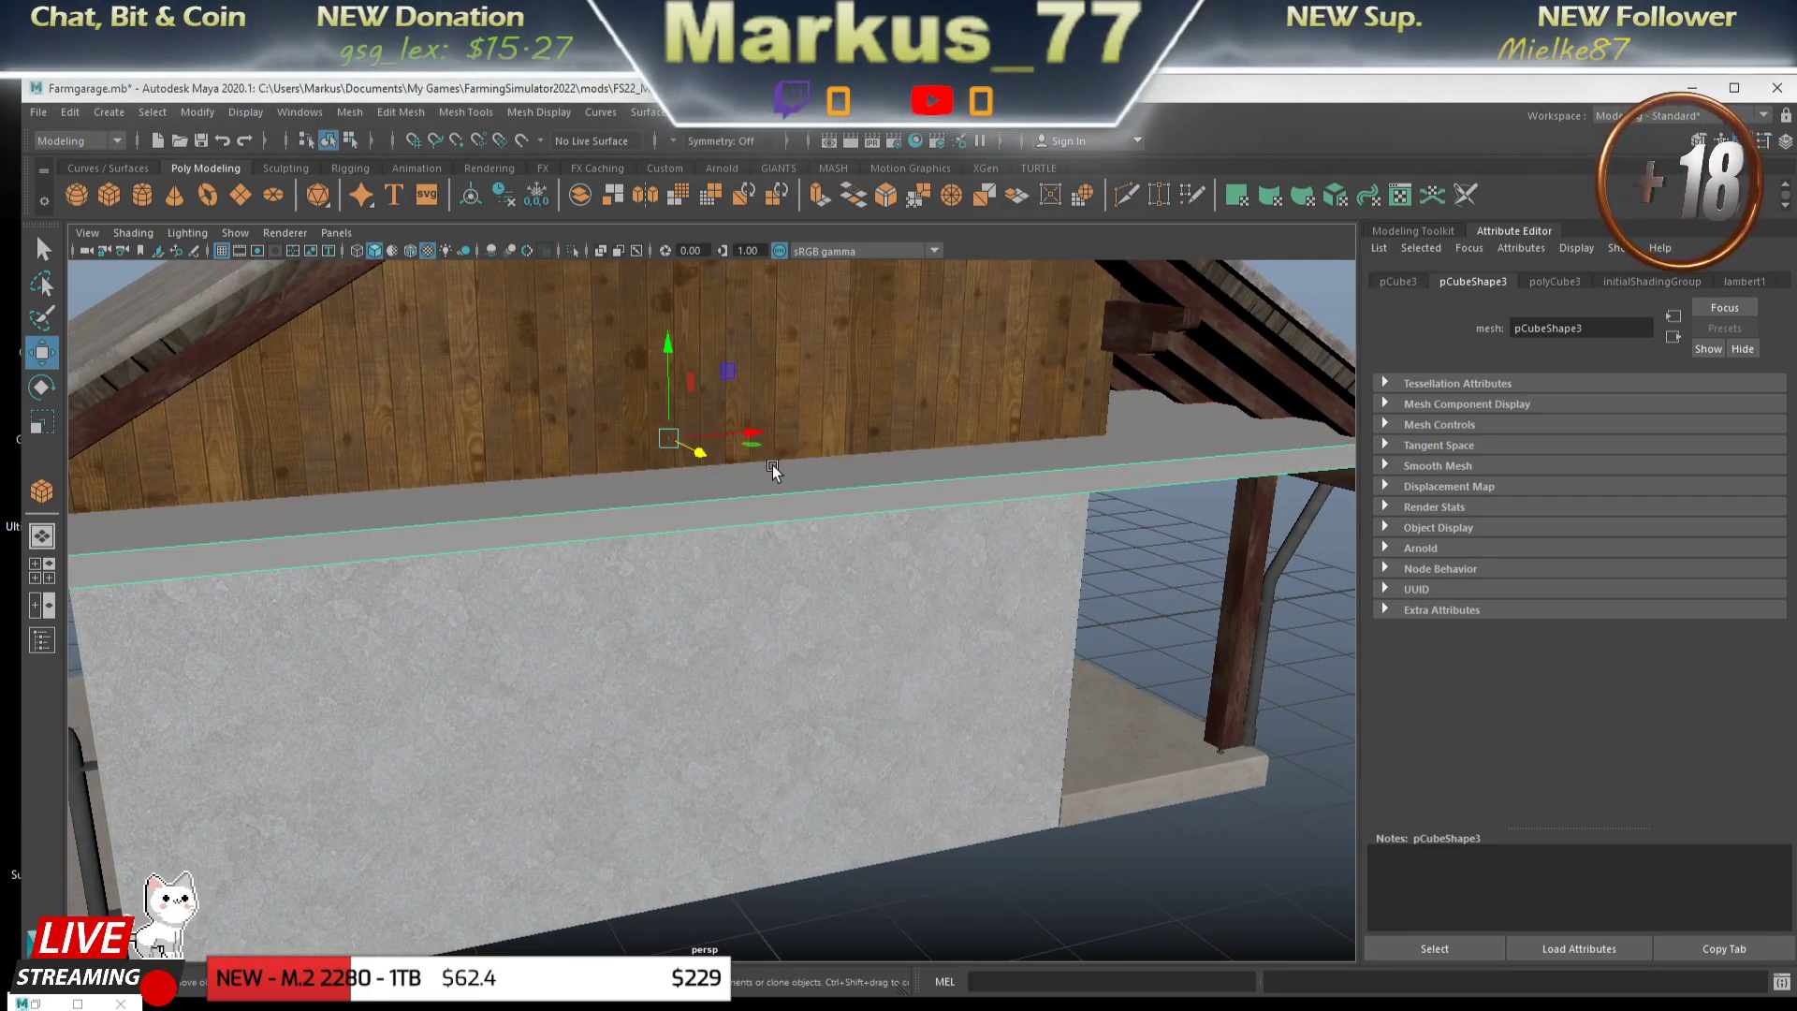
left_click_drag(772, 465, 902, 548)
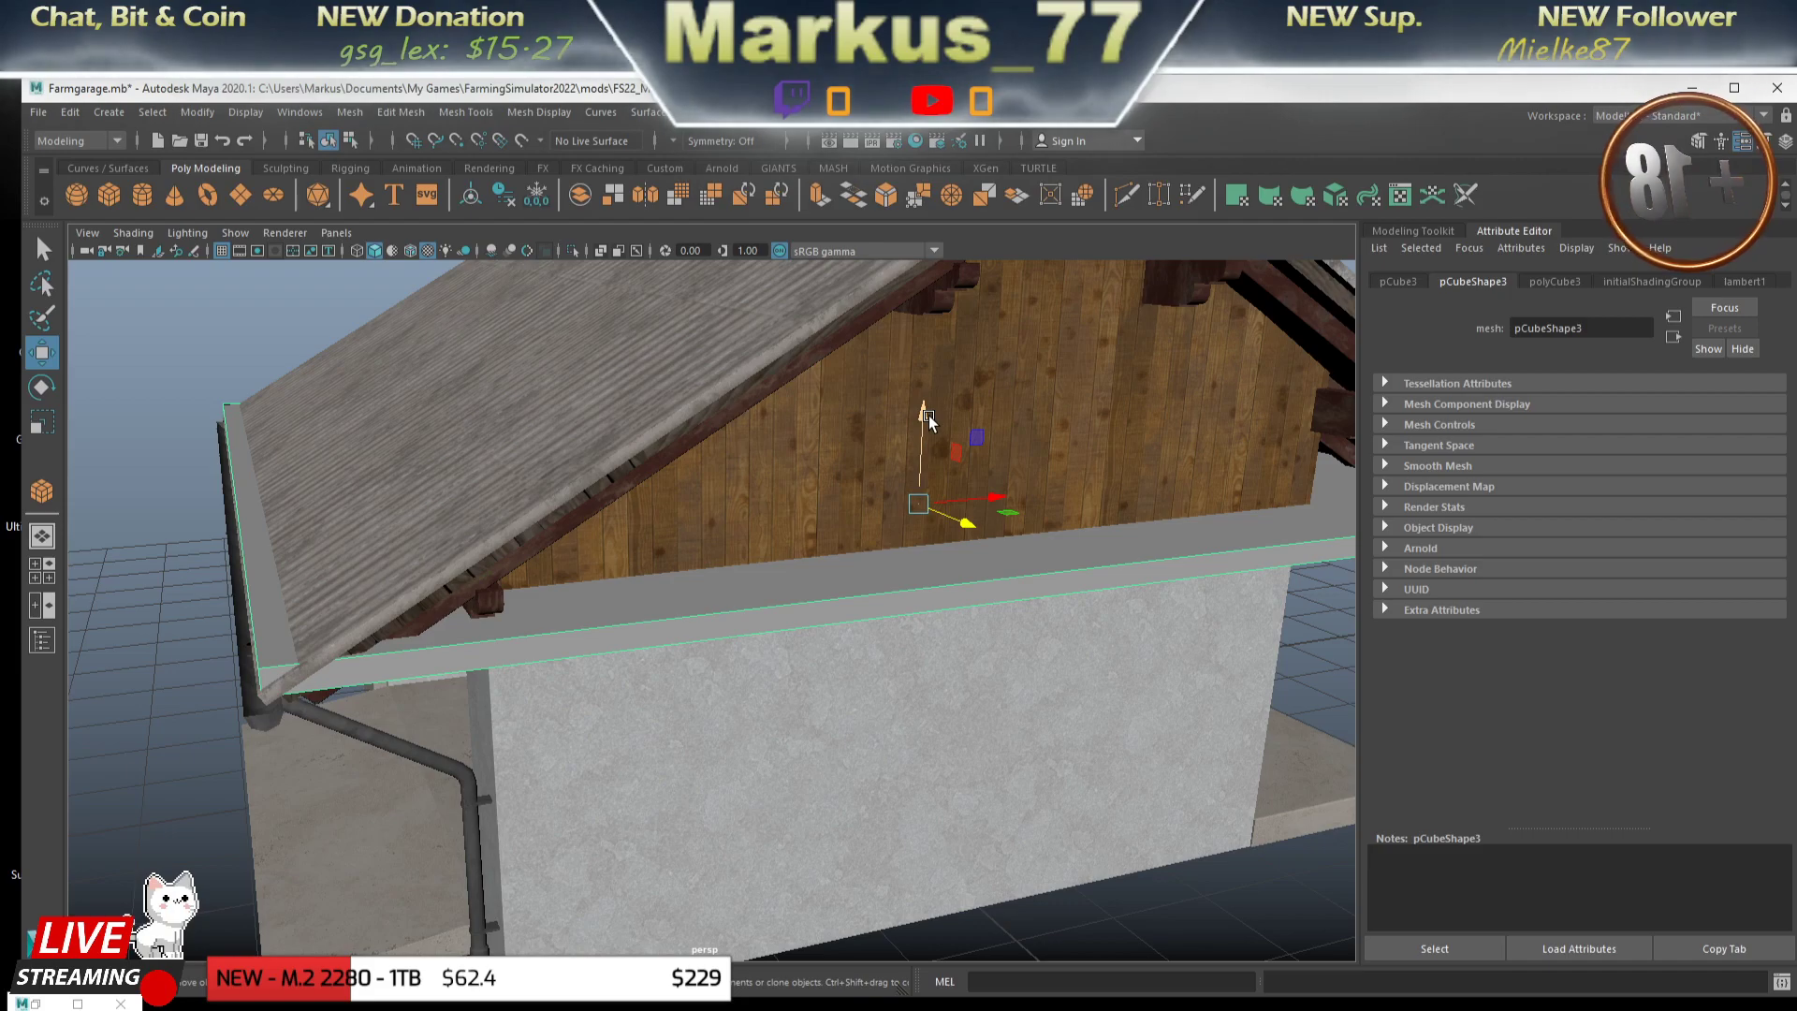
- Raise the slab slightly on Y so it sits flush along the gable wall top
left_click(928, 415)
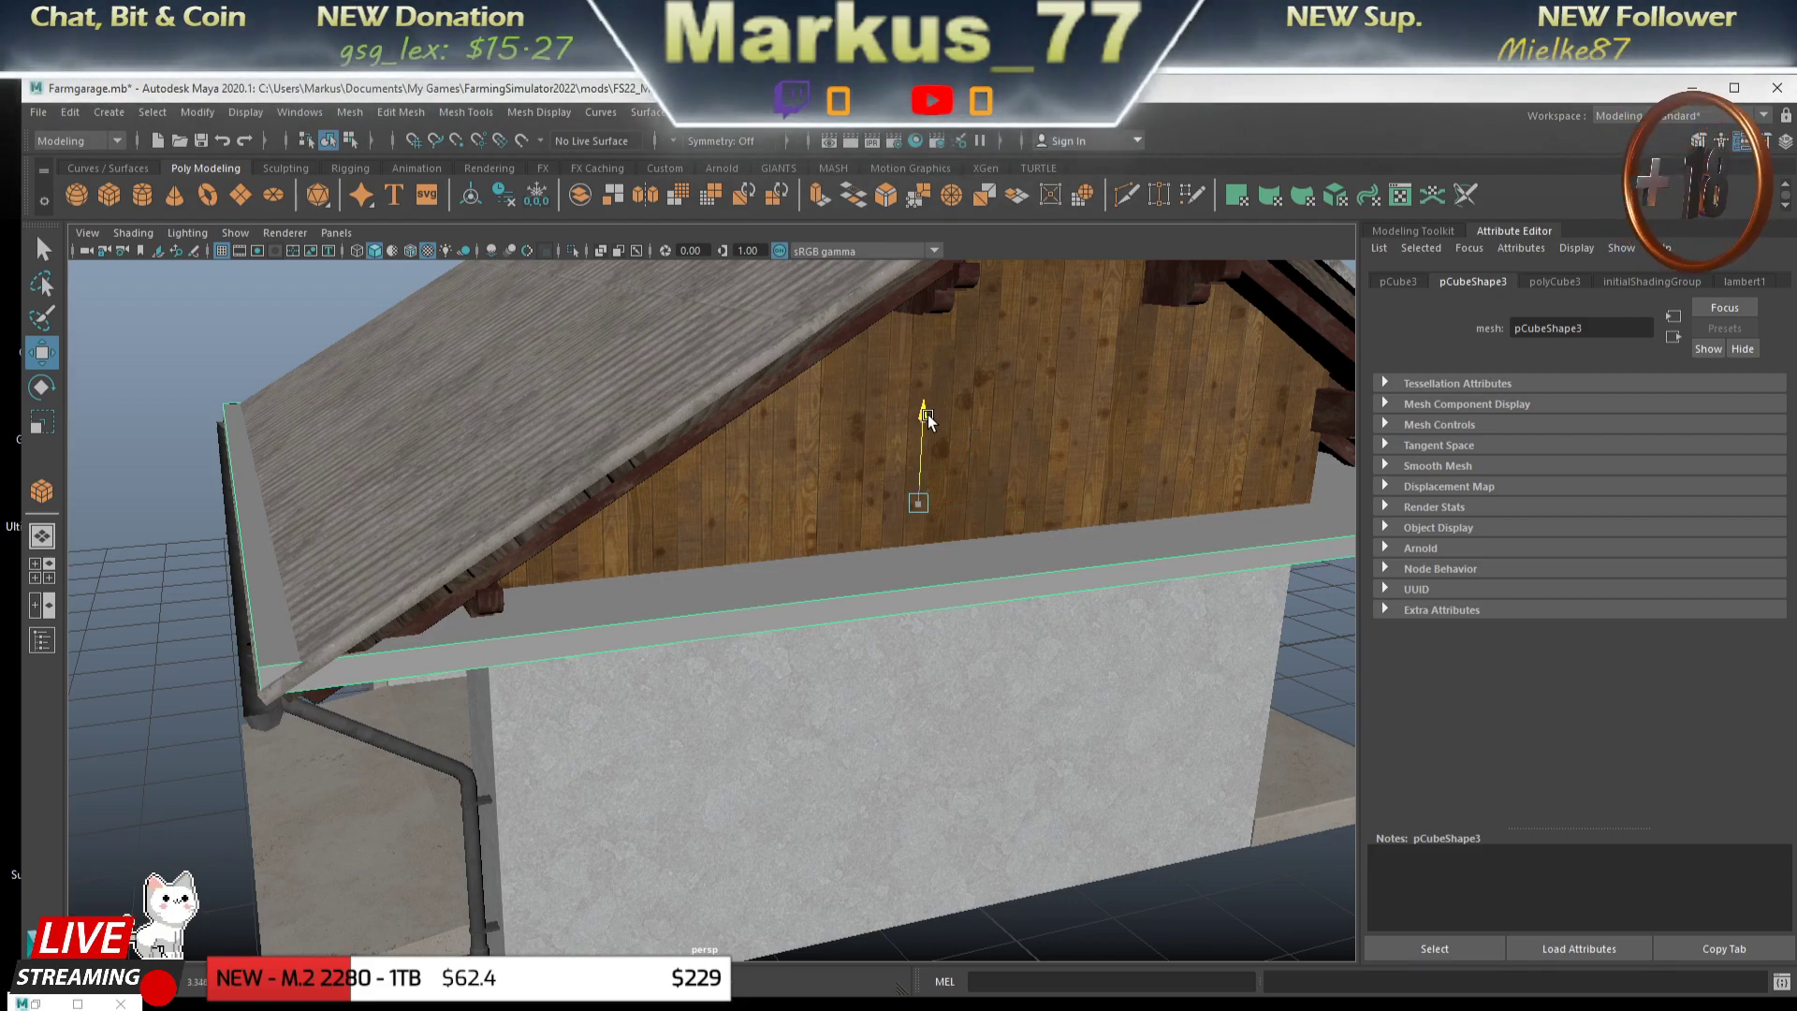
left_click_drag(928, 415, 928, 410)
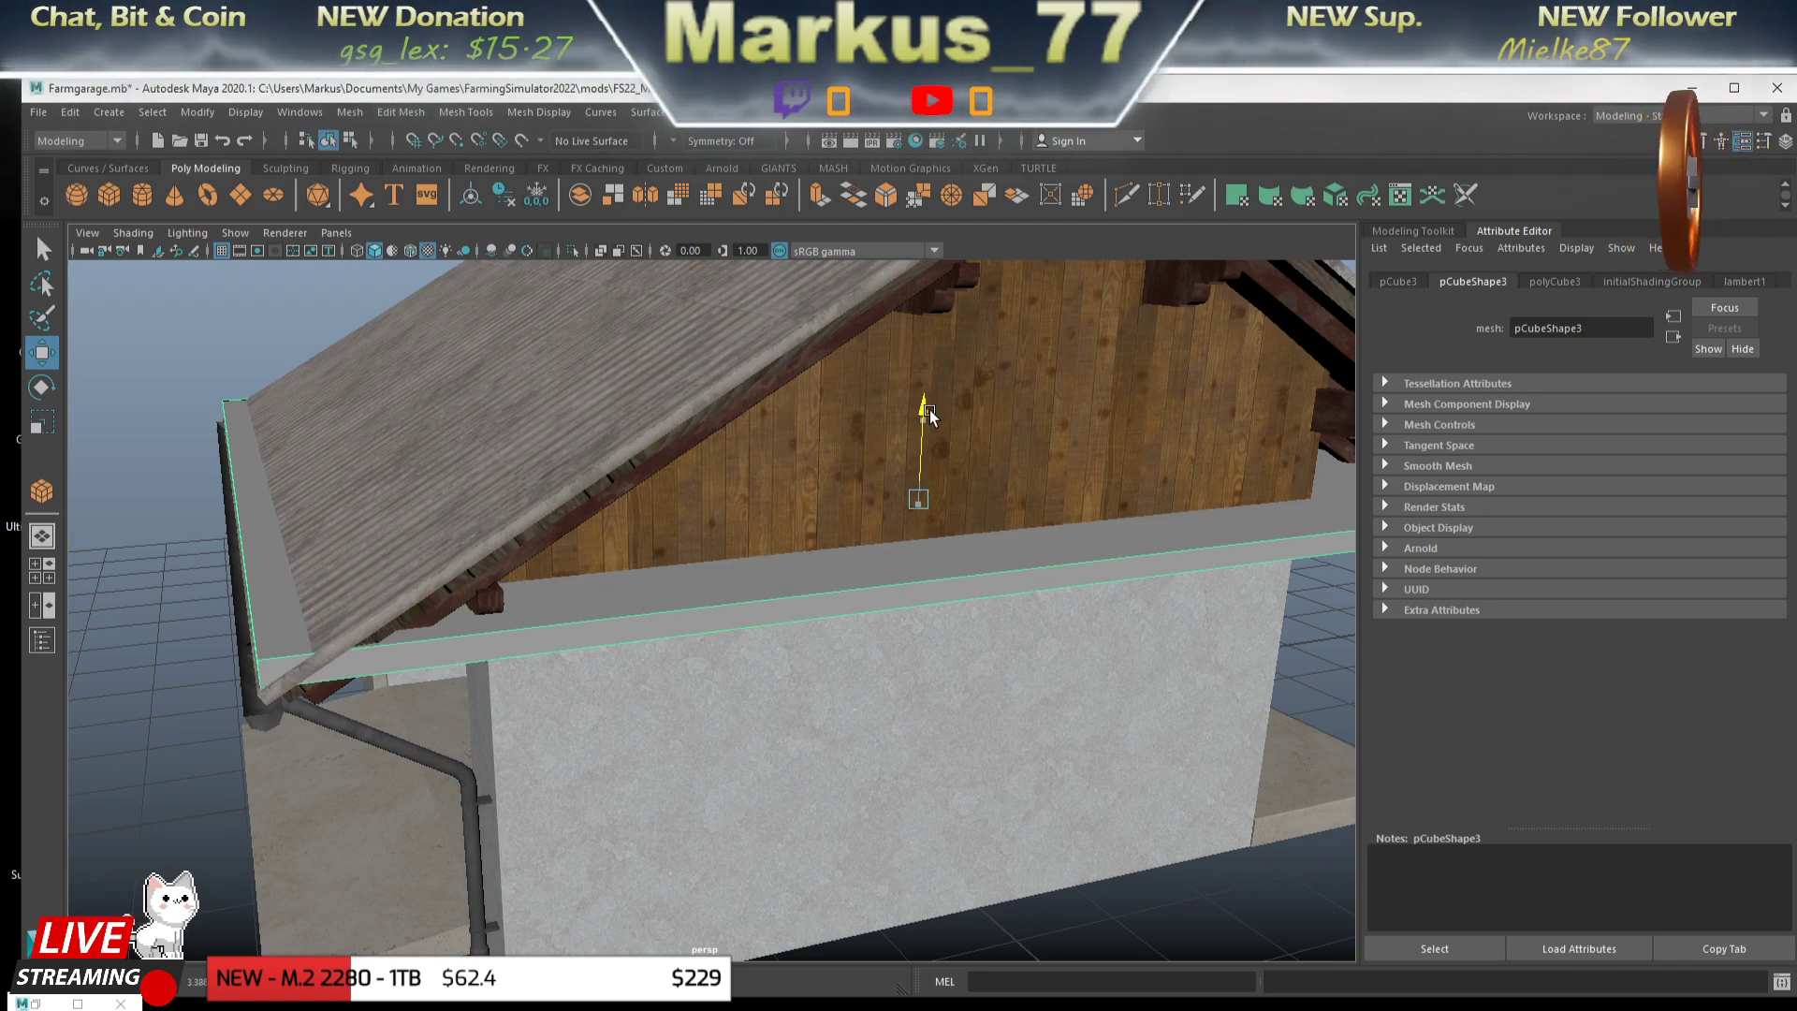
left_click_drag(1072, 541, 839, 657)
left_click_drag(839, 657, 1148, 641)
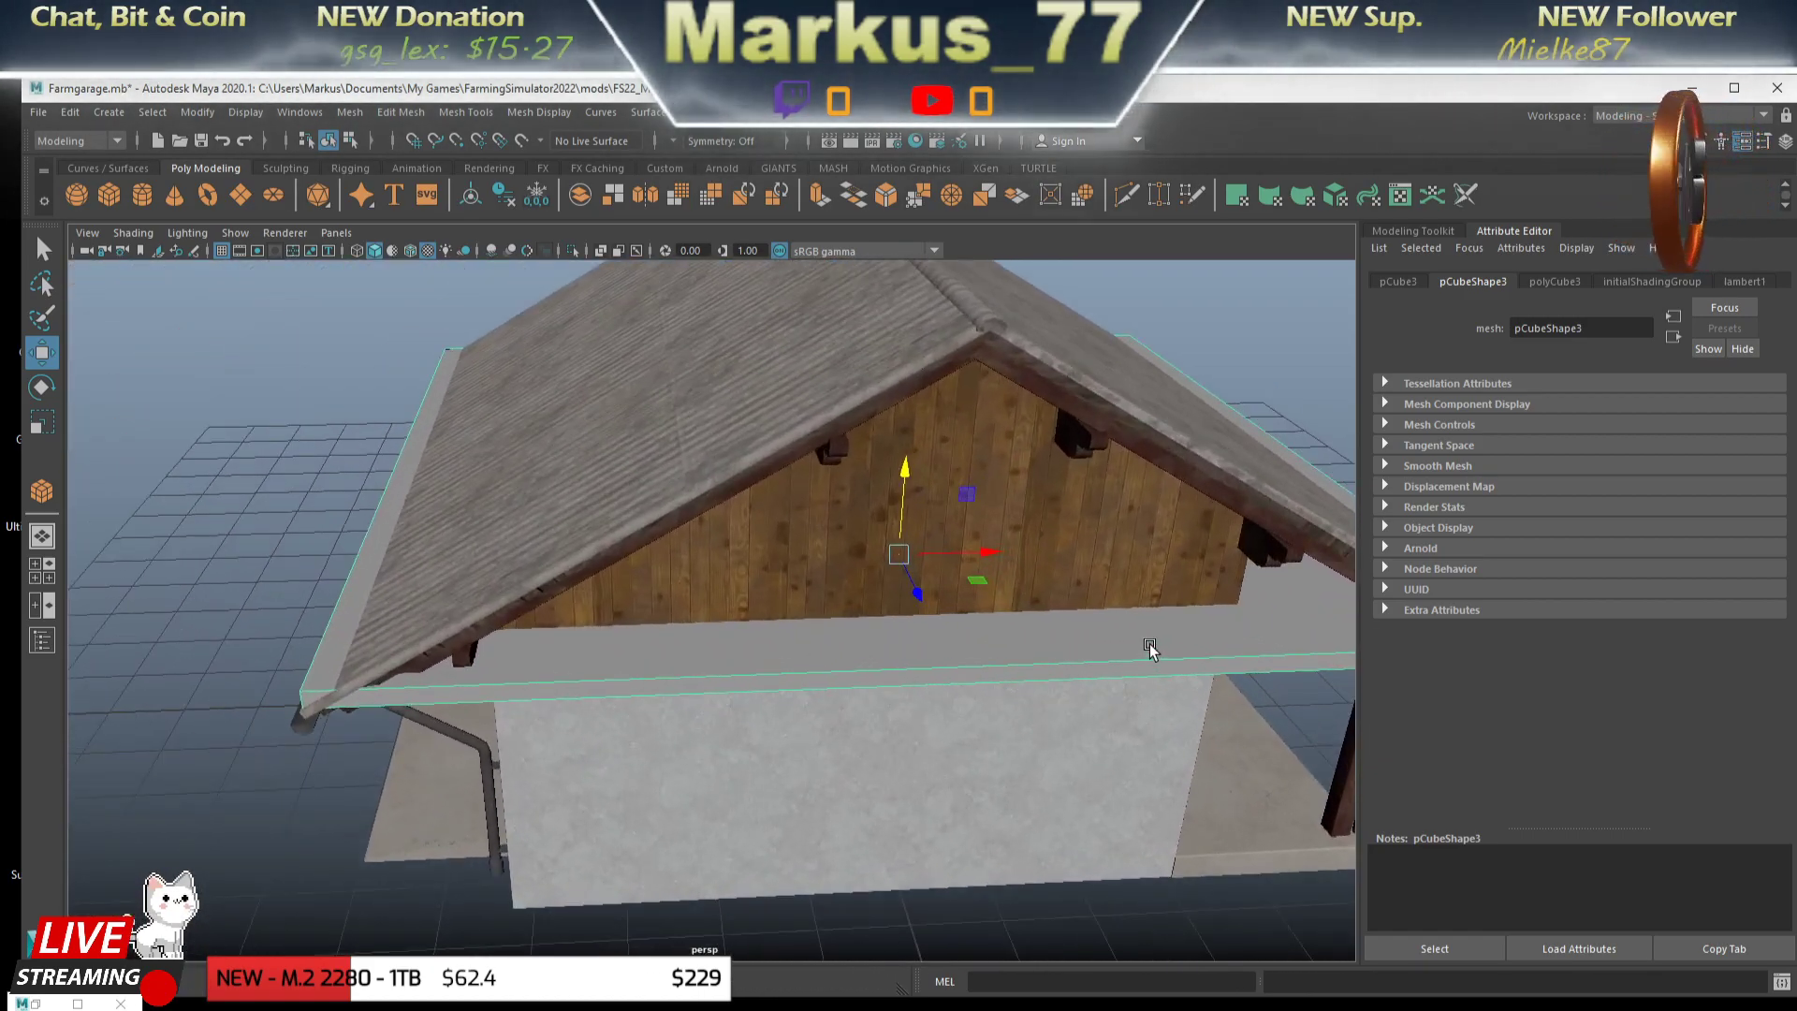
left_click_drag(1147, 642, 896, 658)
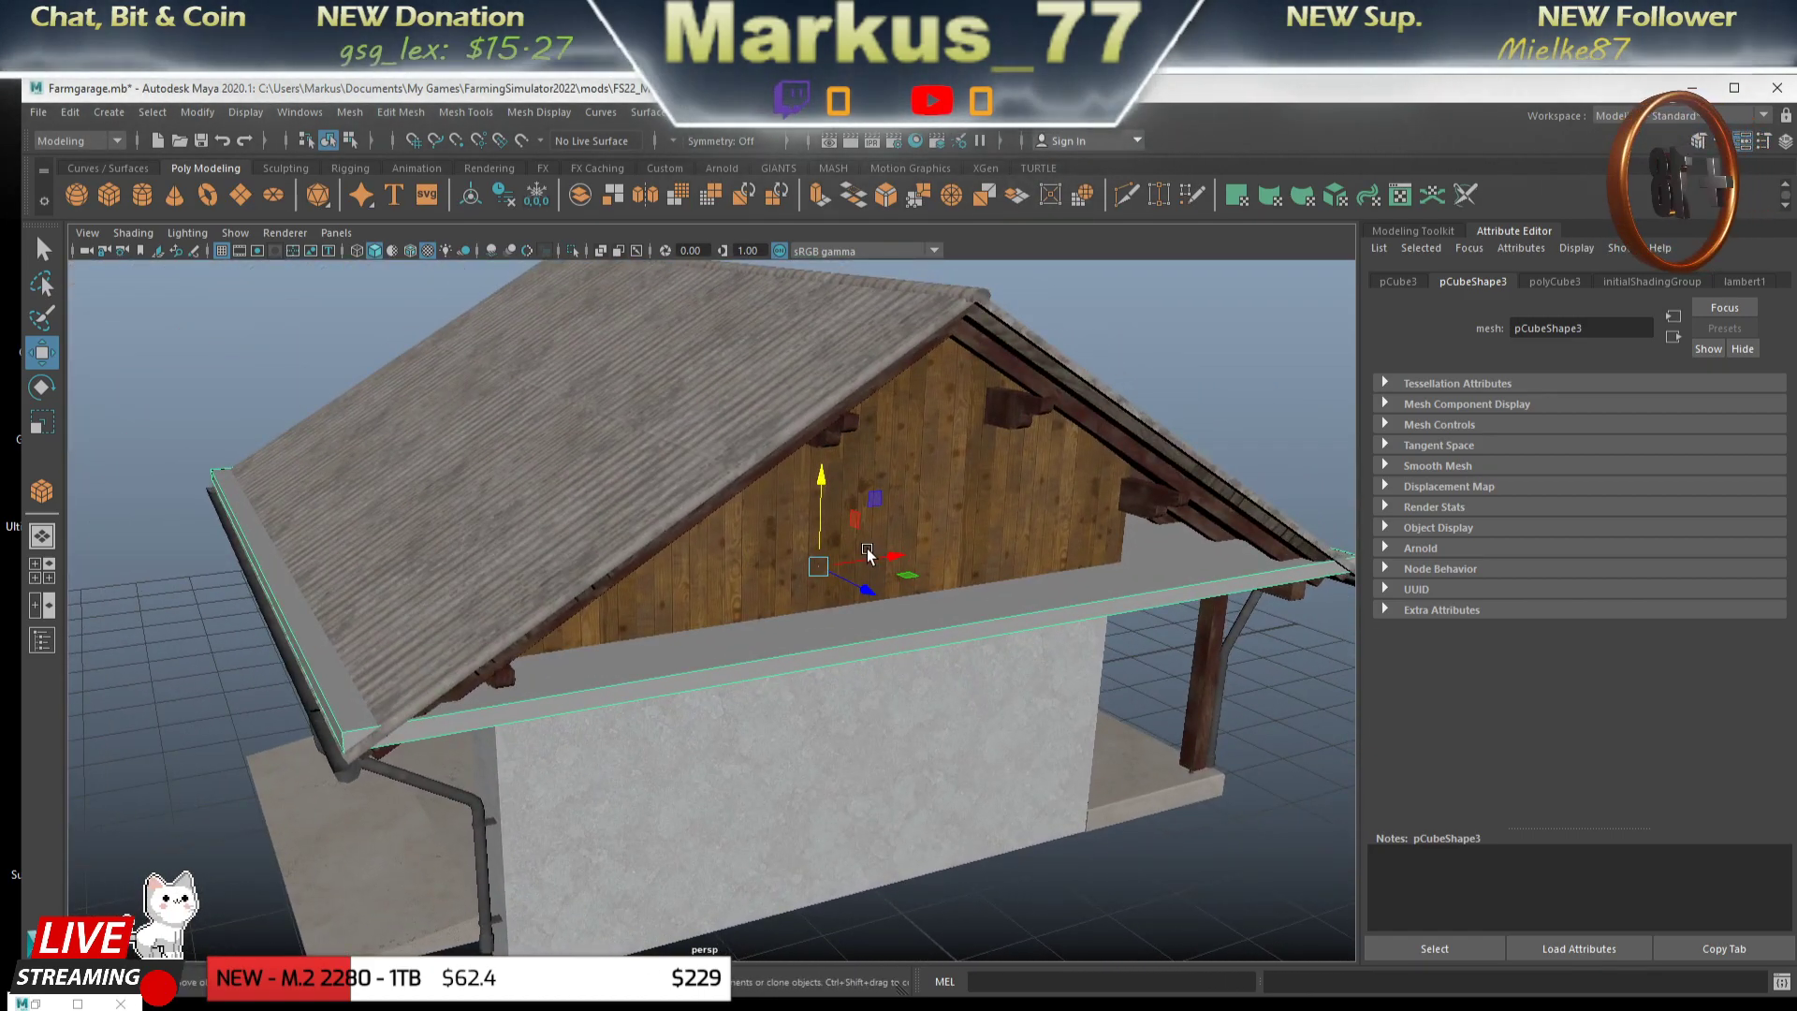
- Insert an edge loop splitting pCube3 across its middle with Mesh Tools
left_click(387, 112)
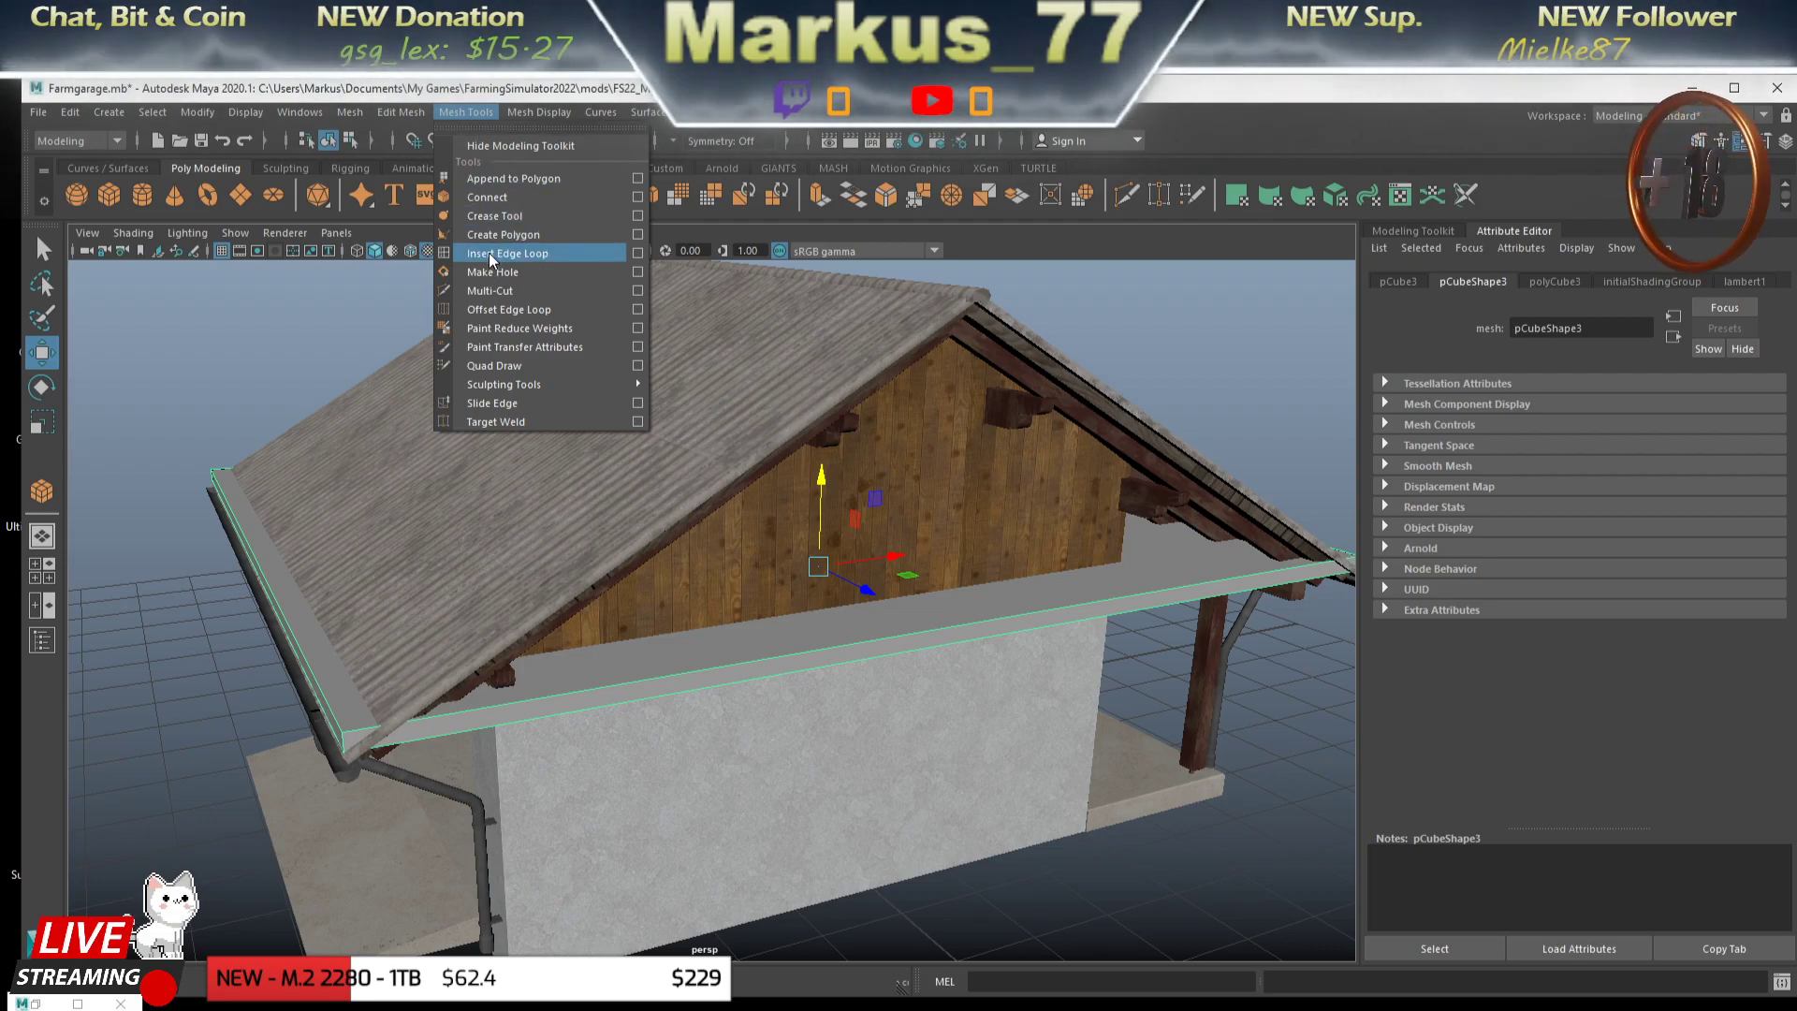
left_click(632, 252)
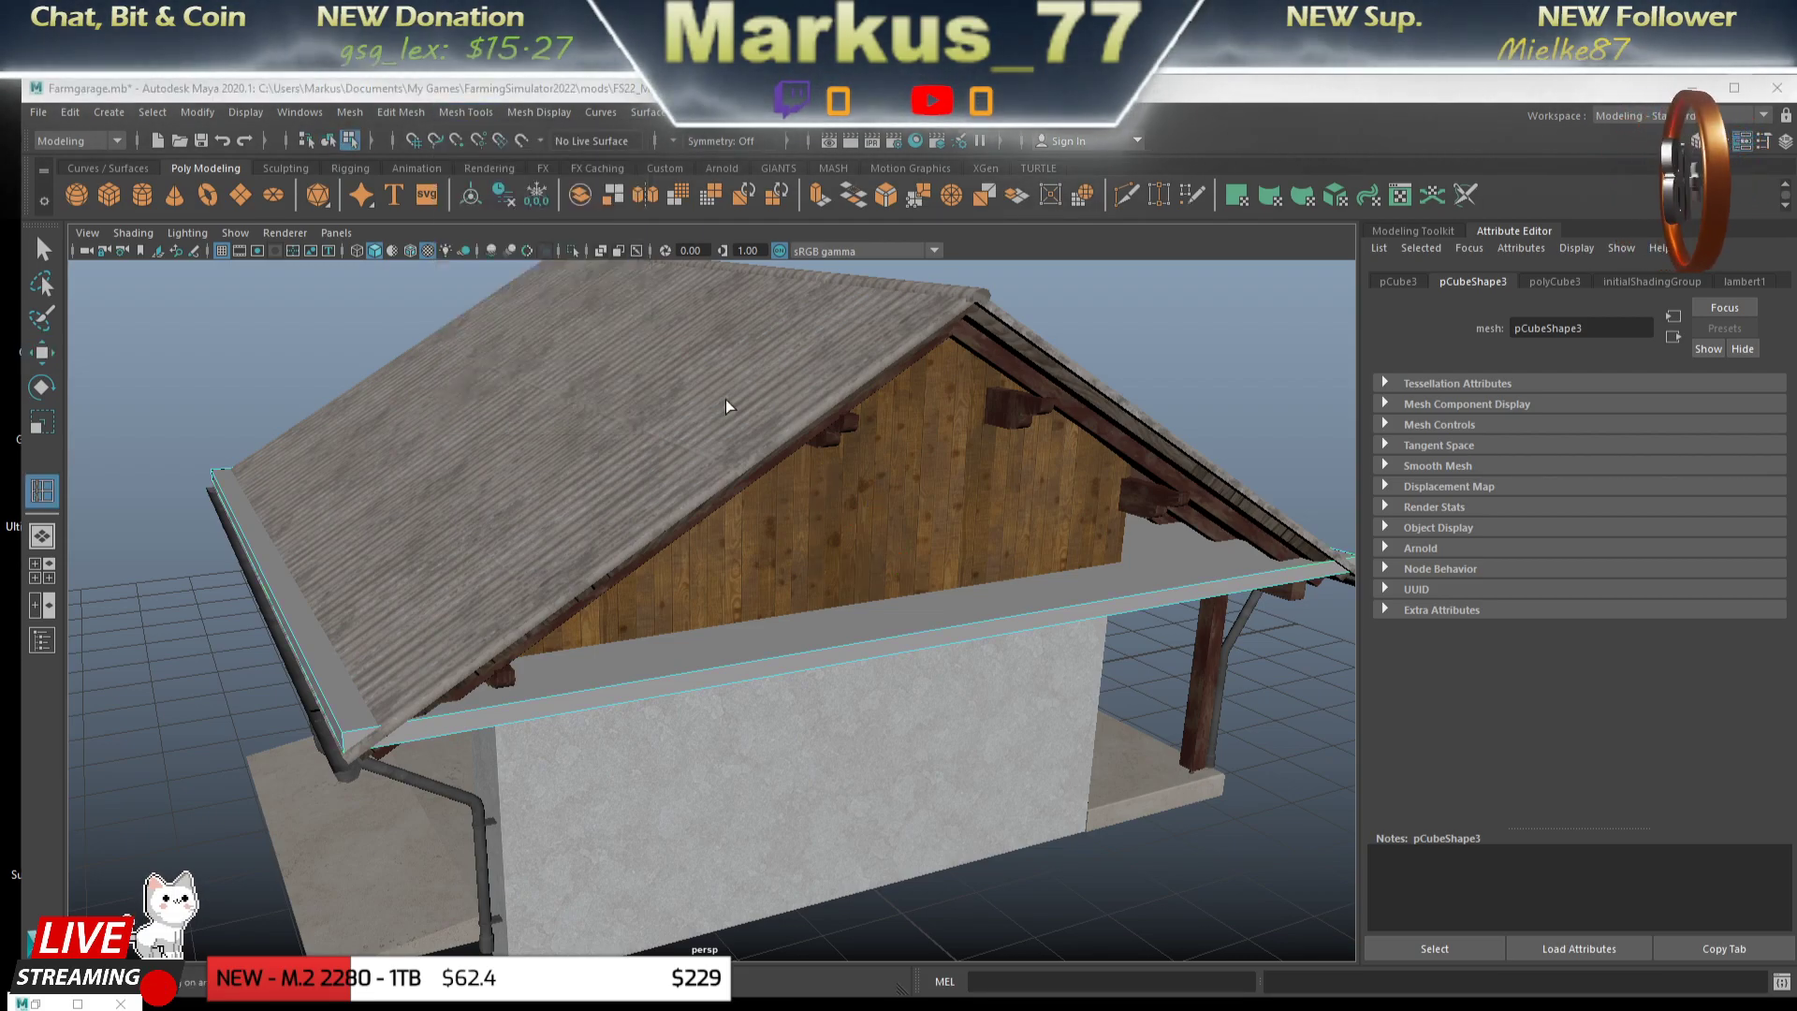
left_click(904, 631)
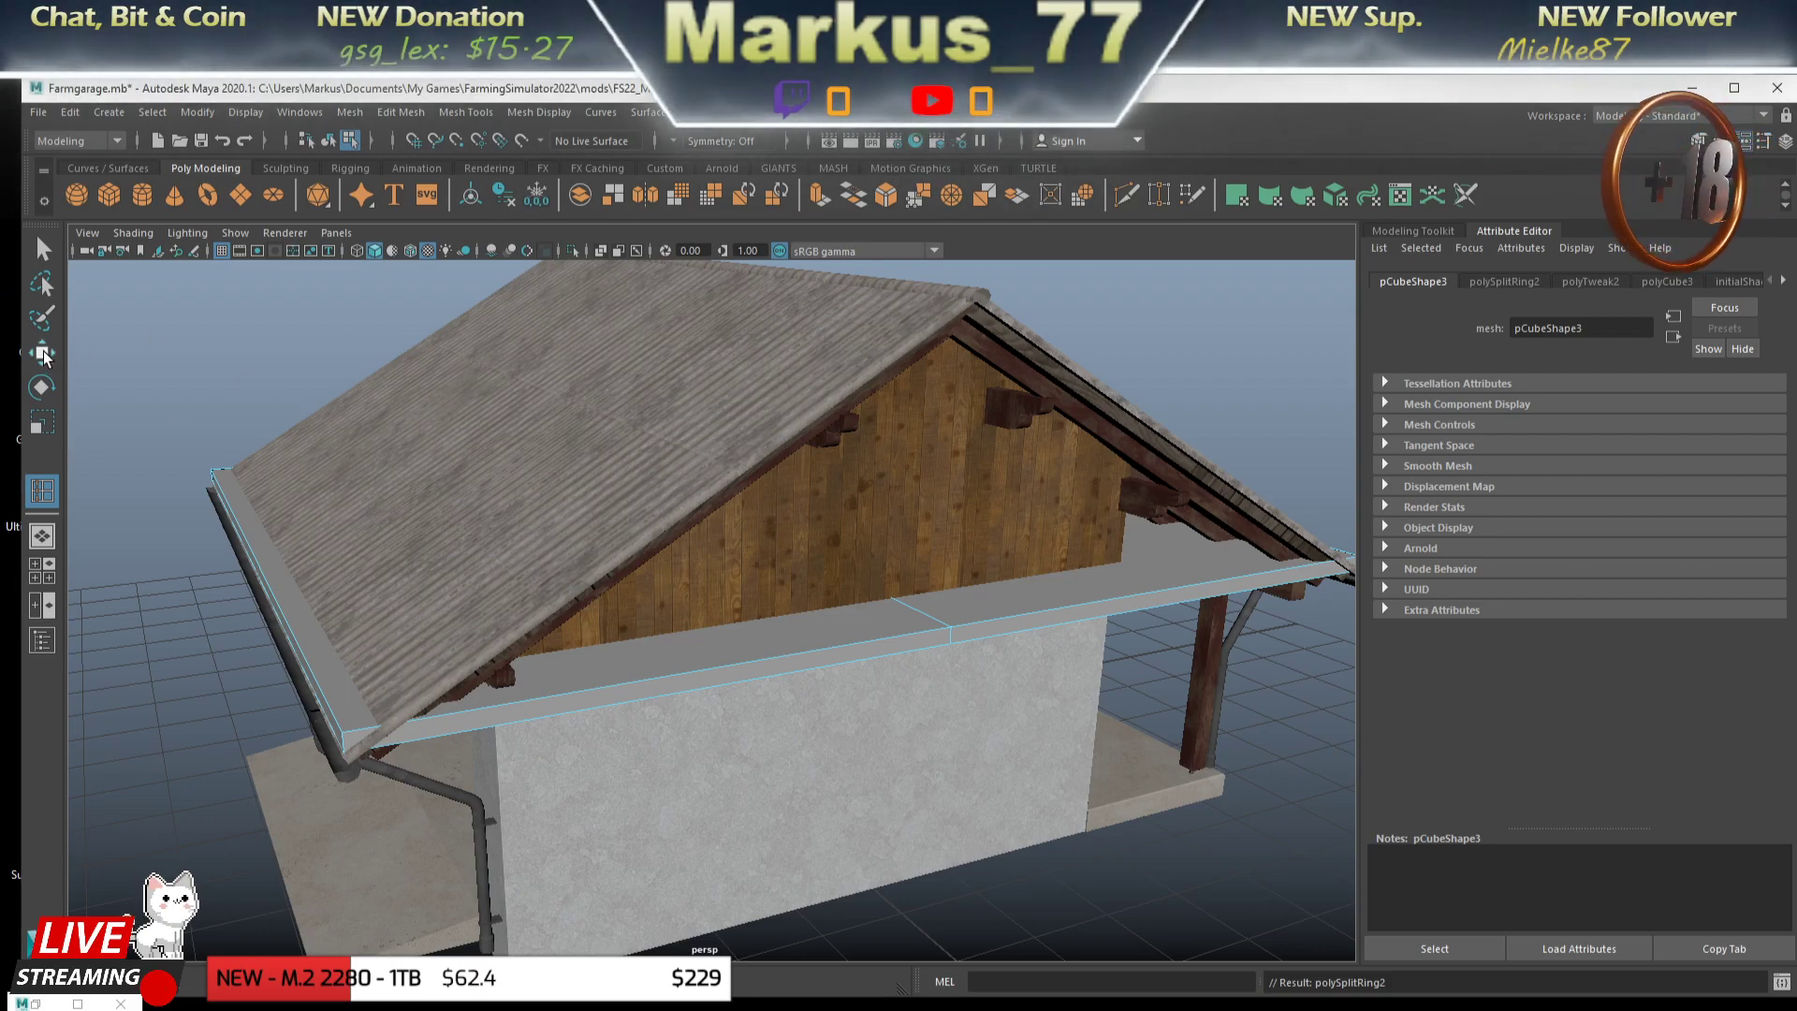
left_click(43, 353)
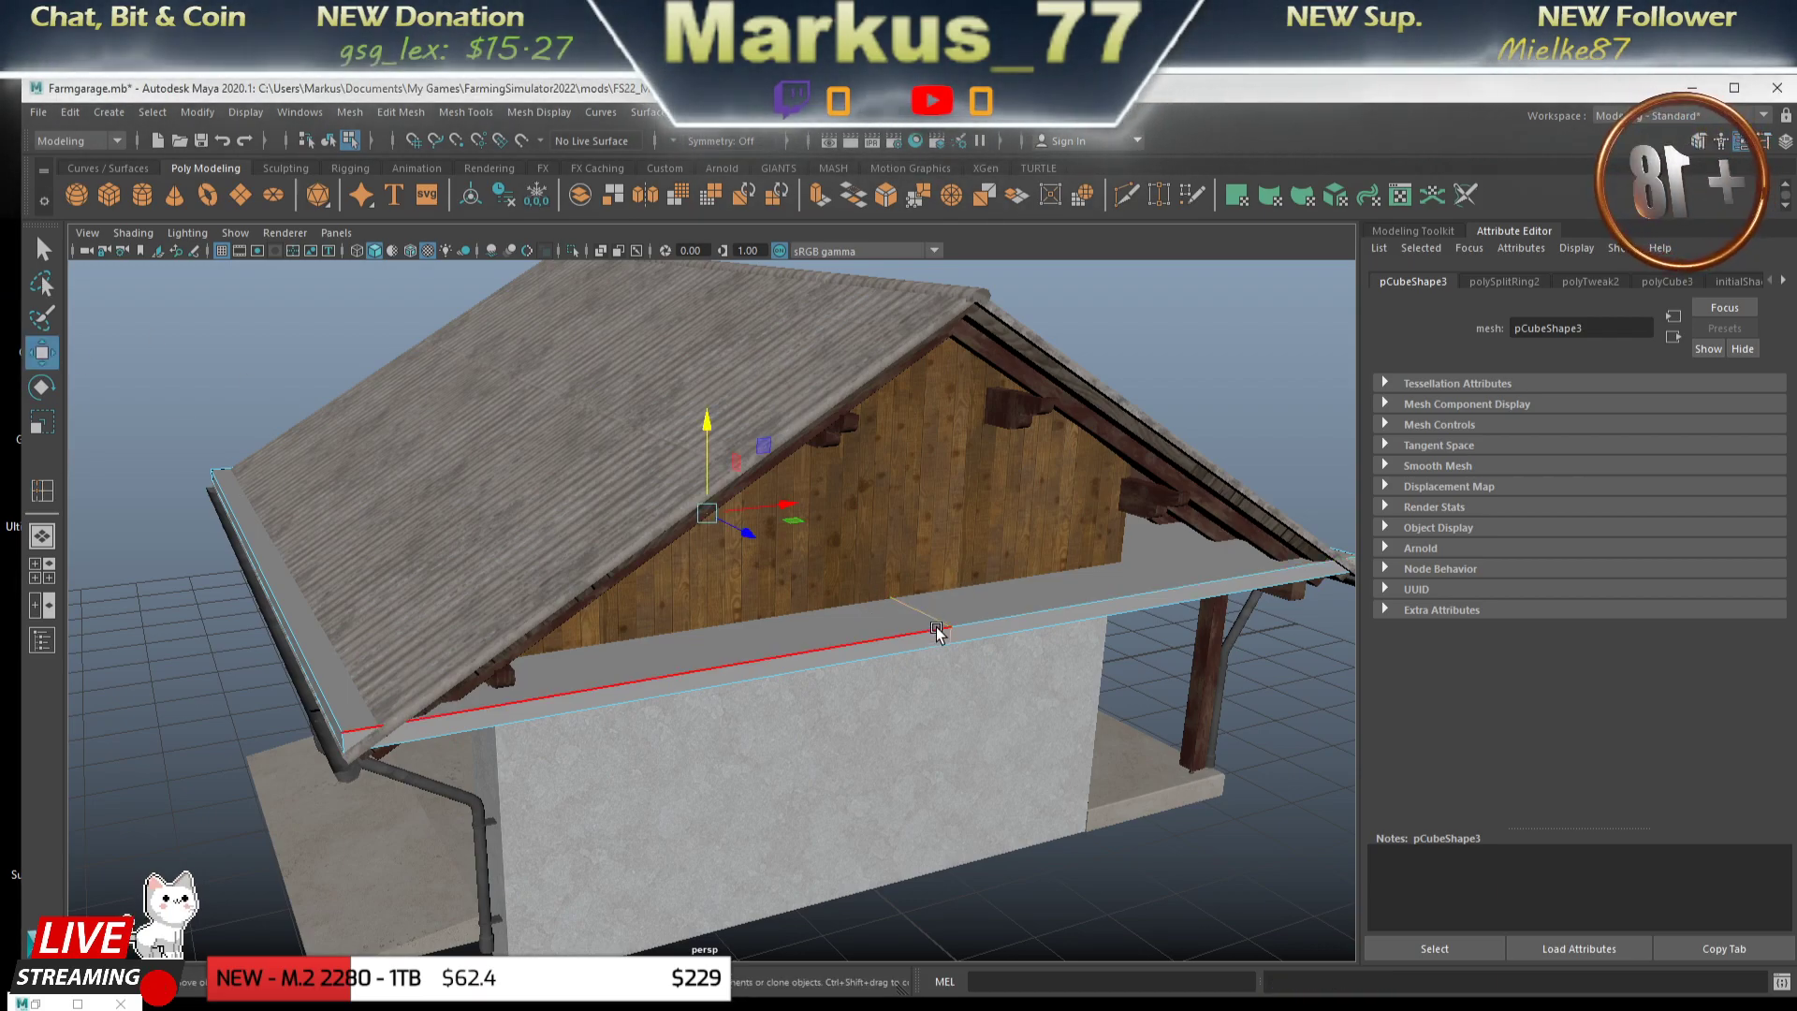
- Drag the middle edge loop up on Y so the slab peaks over the roof ridge
left_click_drag(879, 607, 688, 613)
left_click_drag(609, 468, 622, 200)
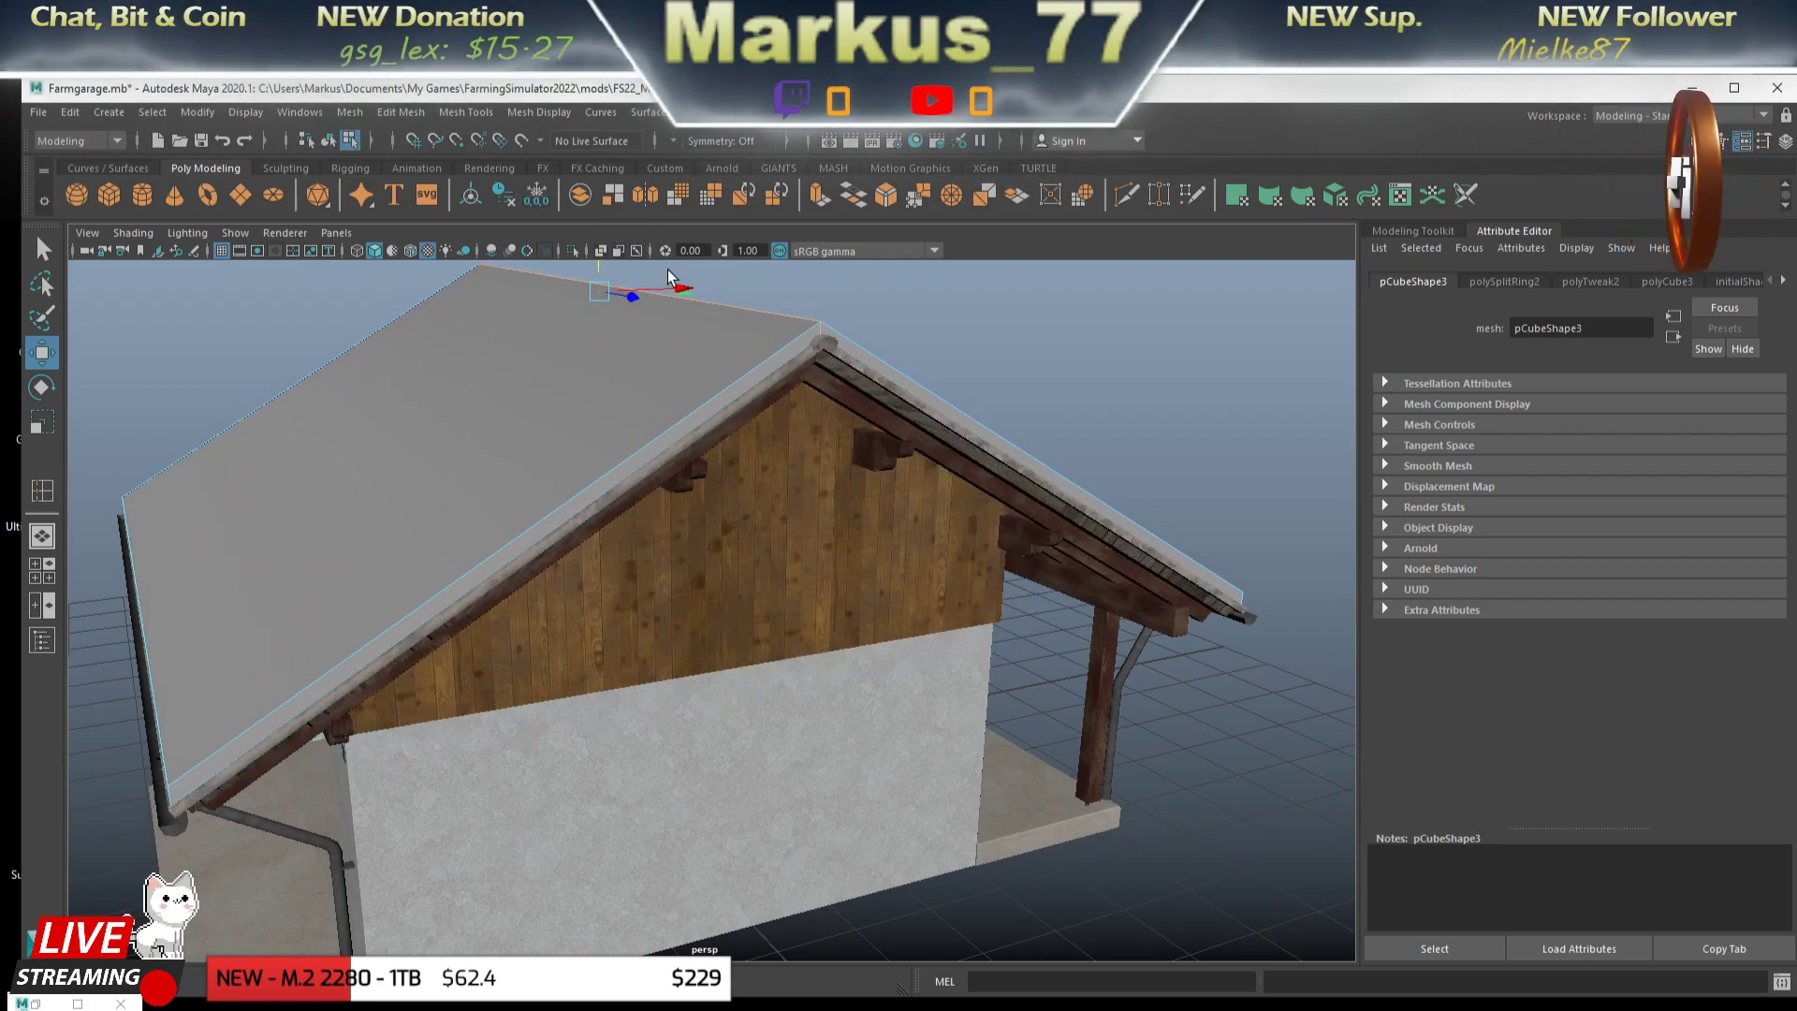
left_click_drag(646, 440, 529, 567)
scroll("up", 3)
left_click_drag(678, 567, 794, 581)
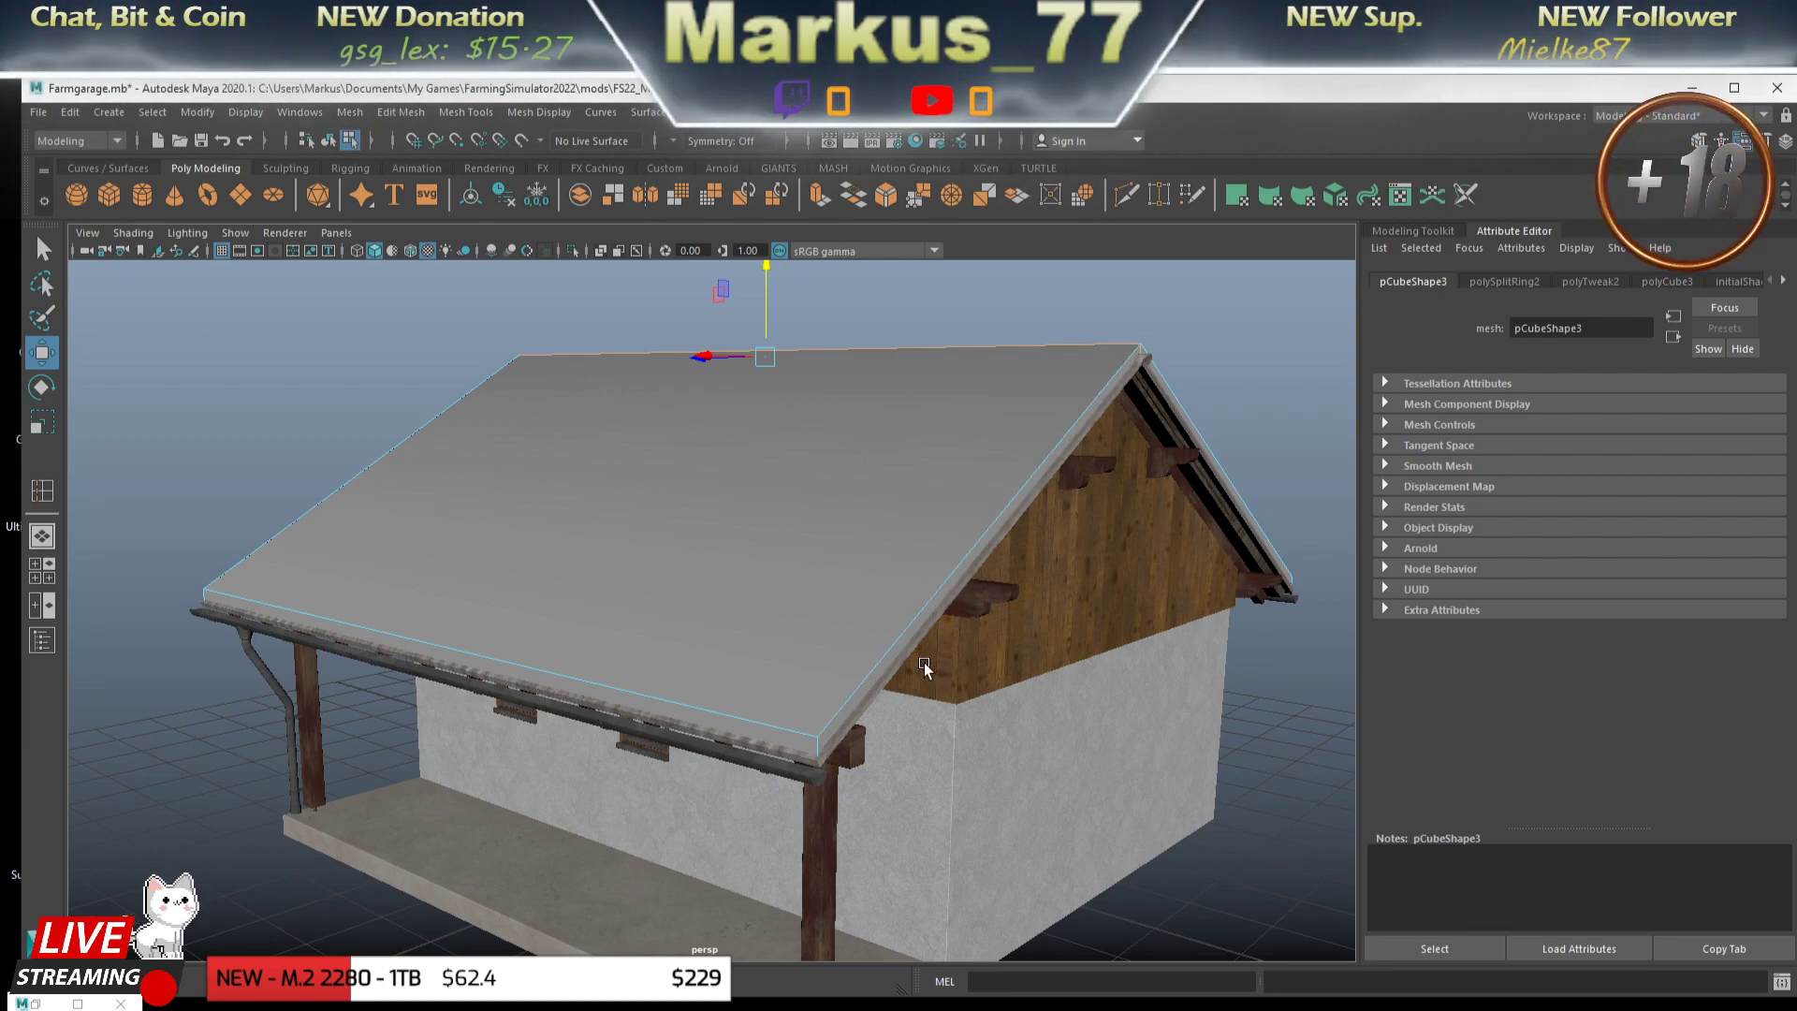
scroll("up", 3)
scroll("up", 3)
- Select the slab and toggle between face and object selection on it
left_click(945, 686)
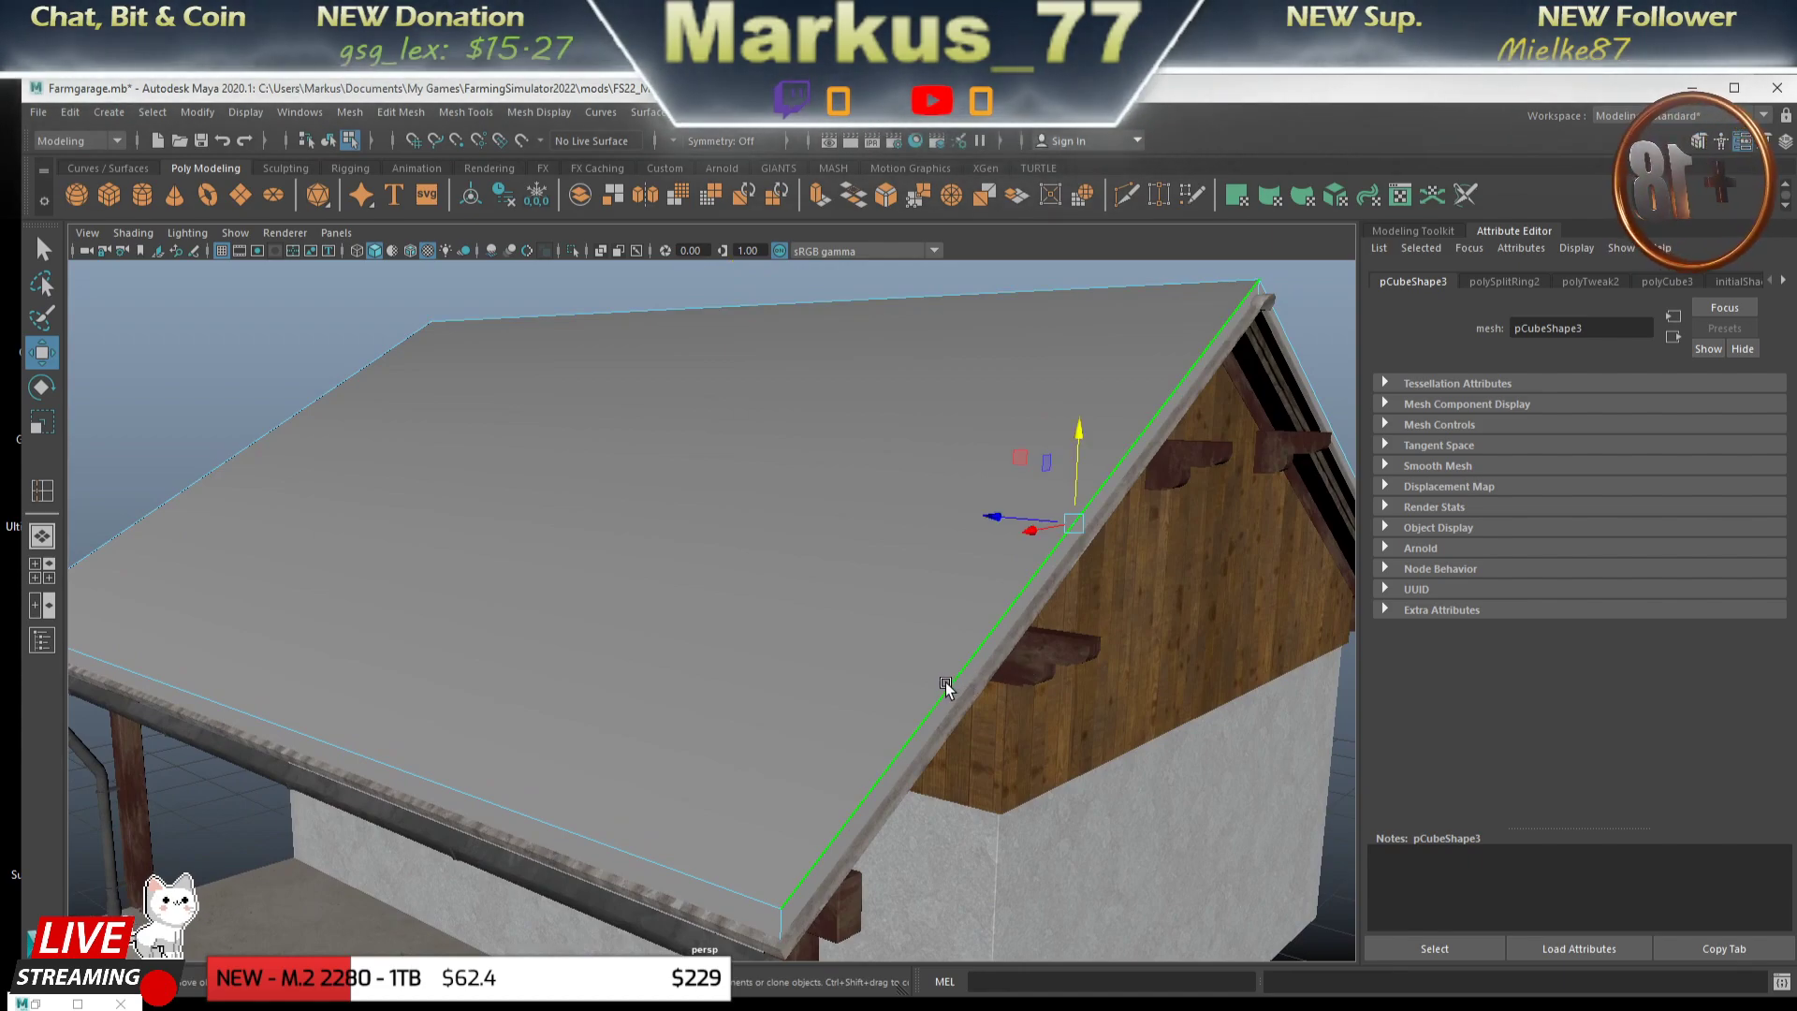
left_click_drag(945, 686, 1049, 521)
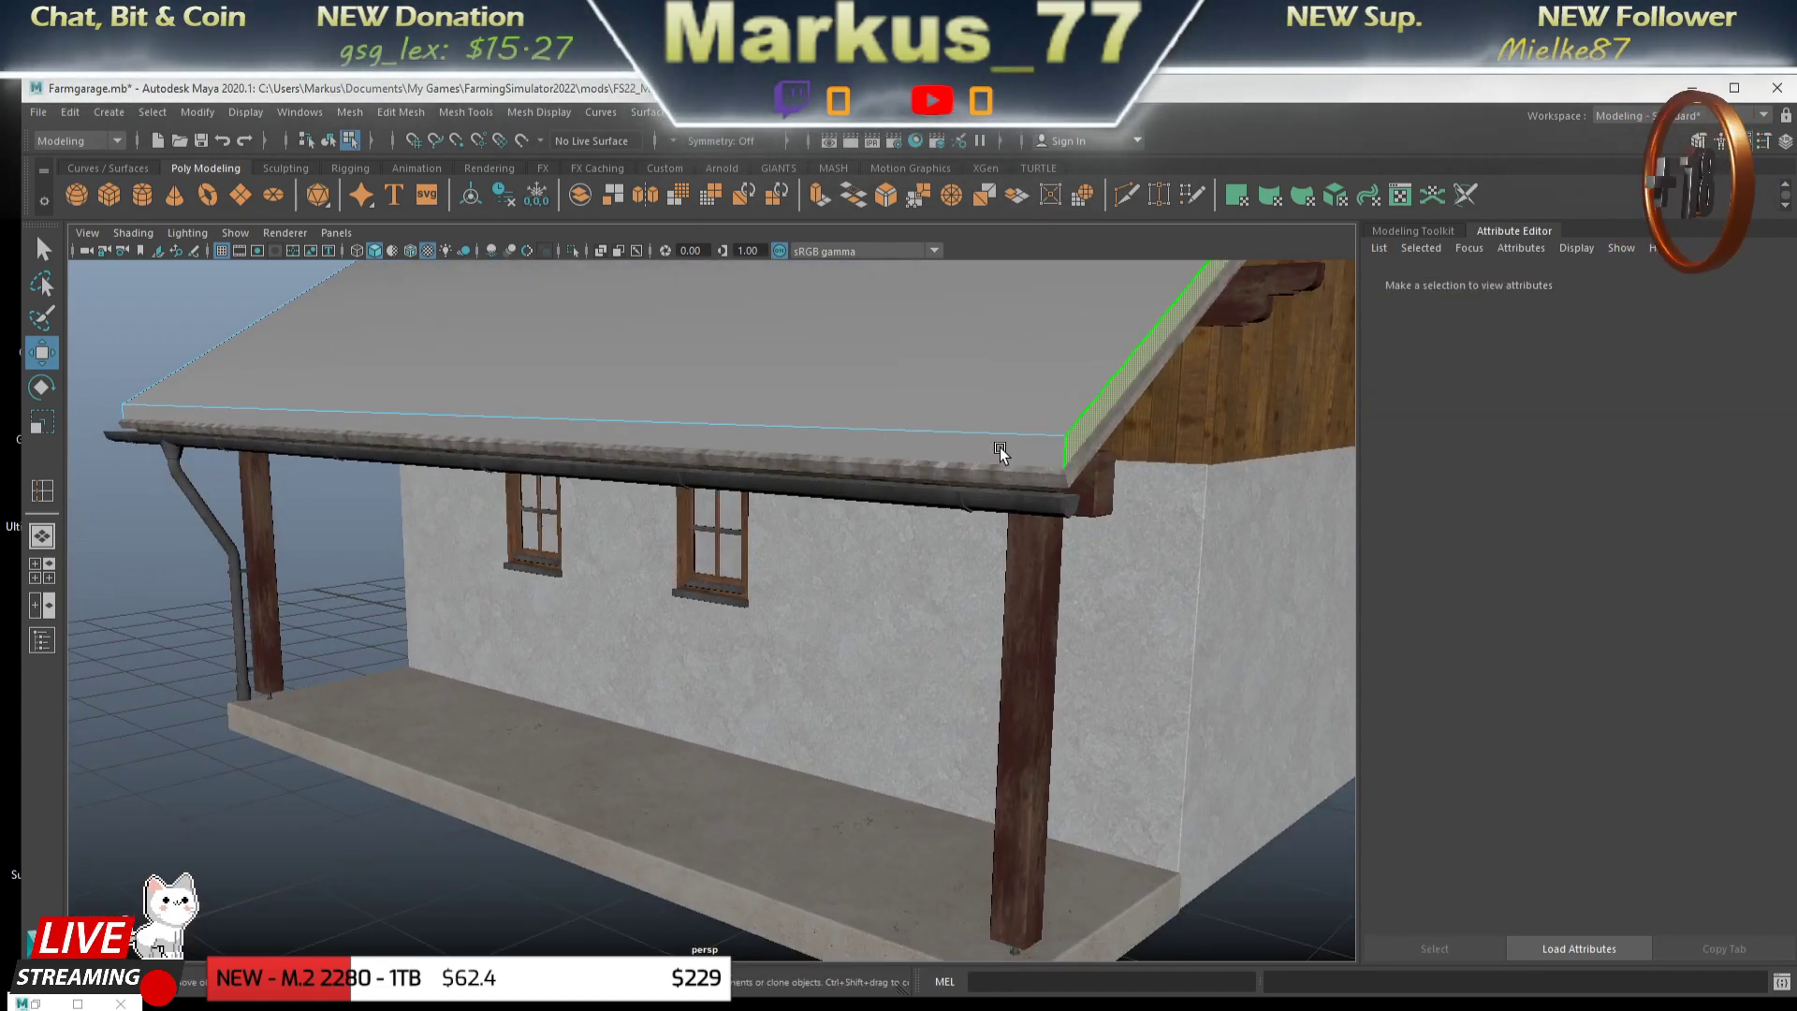
right_click(1023, 465)
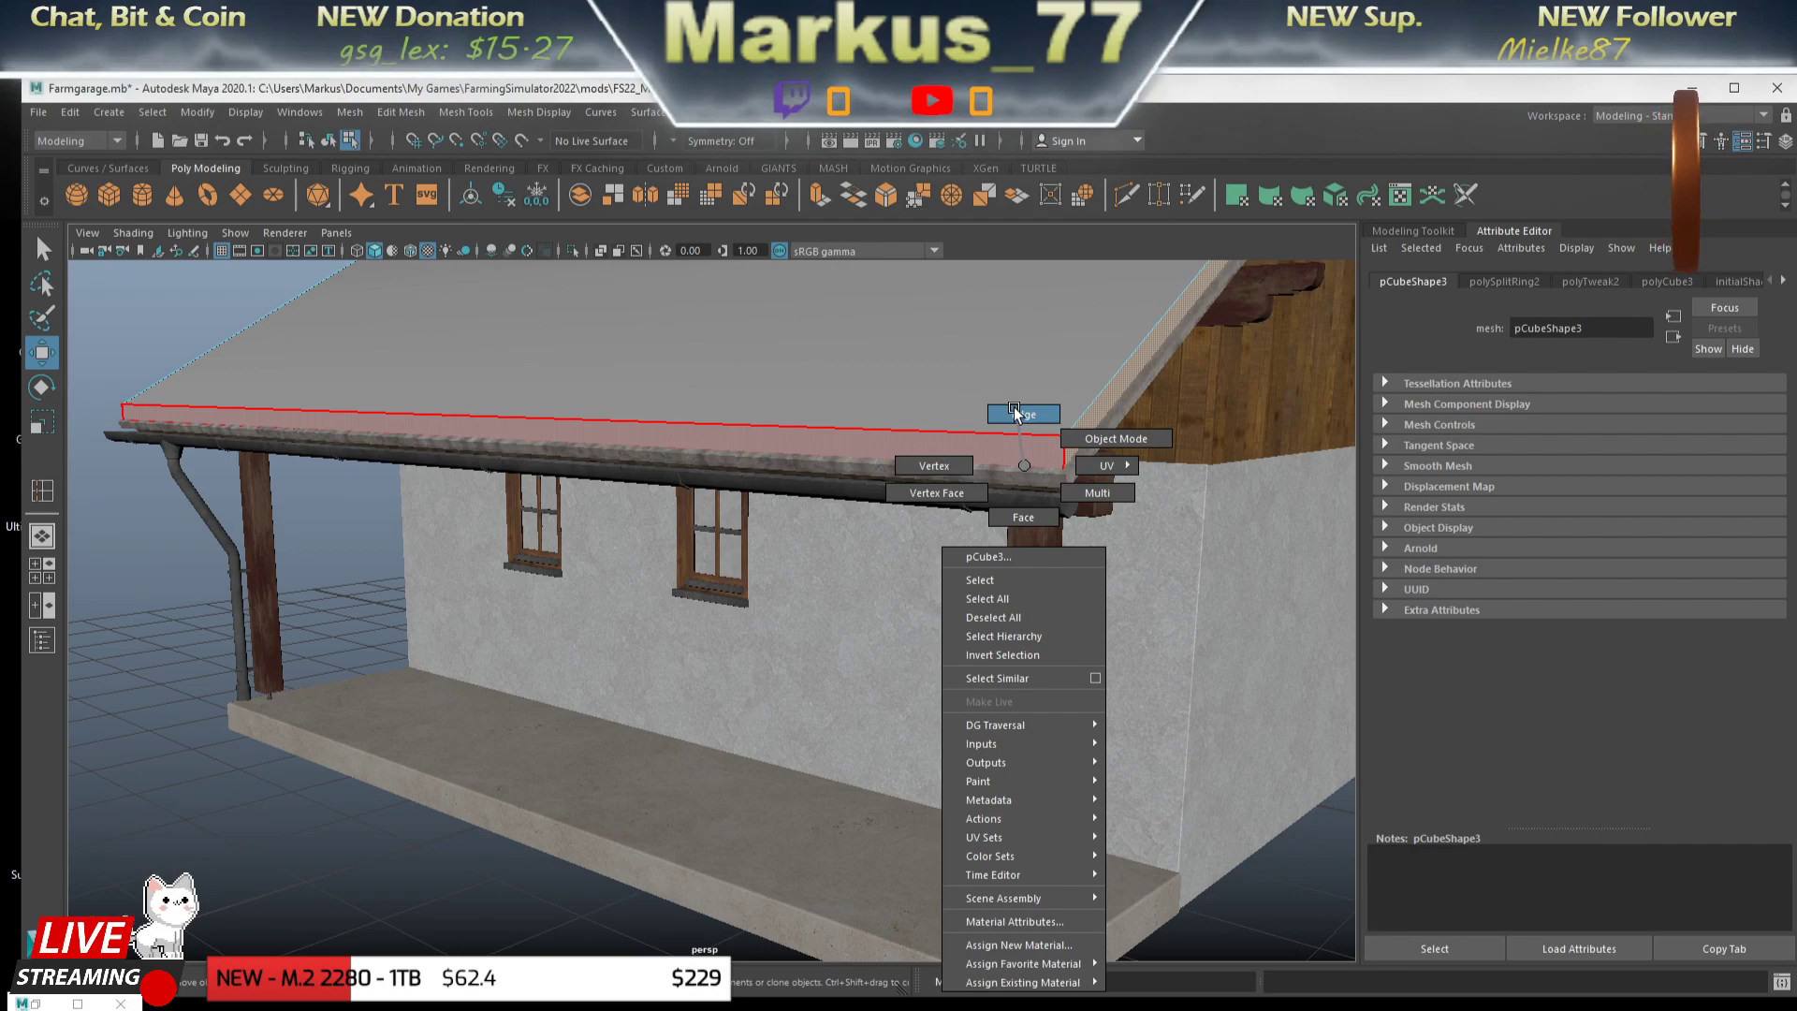
left_click(1015, 412)
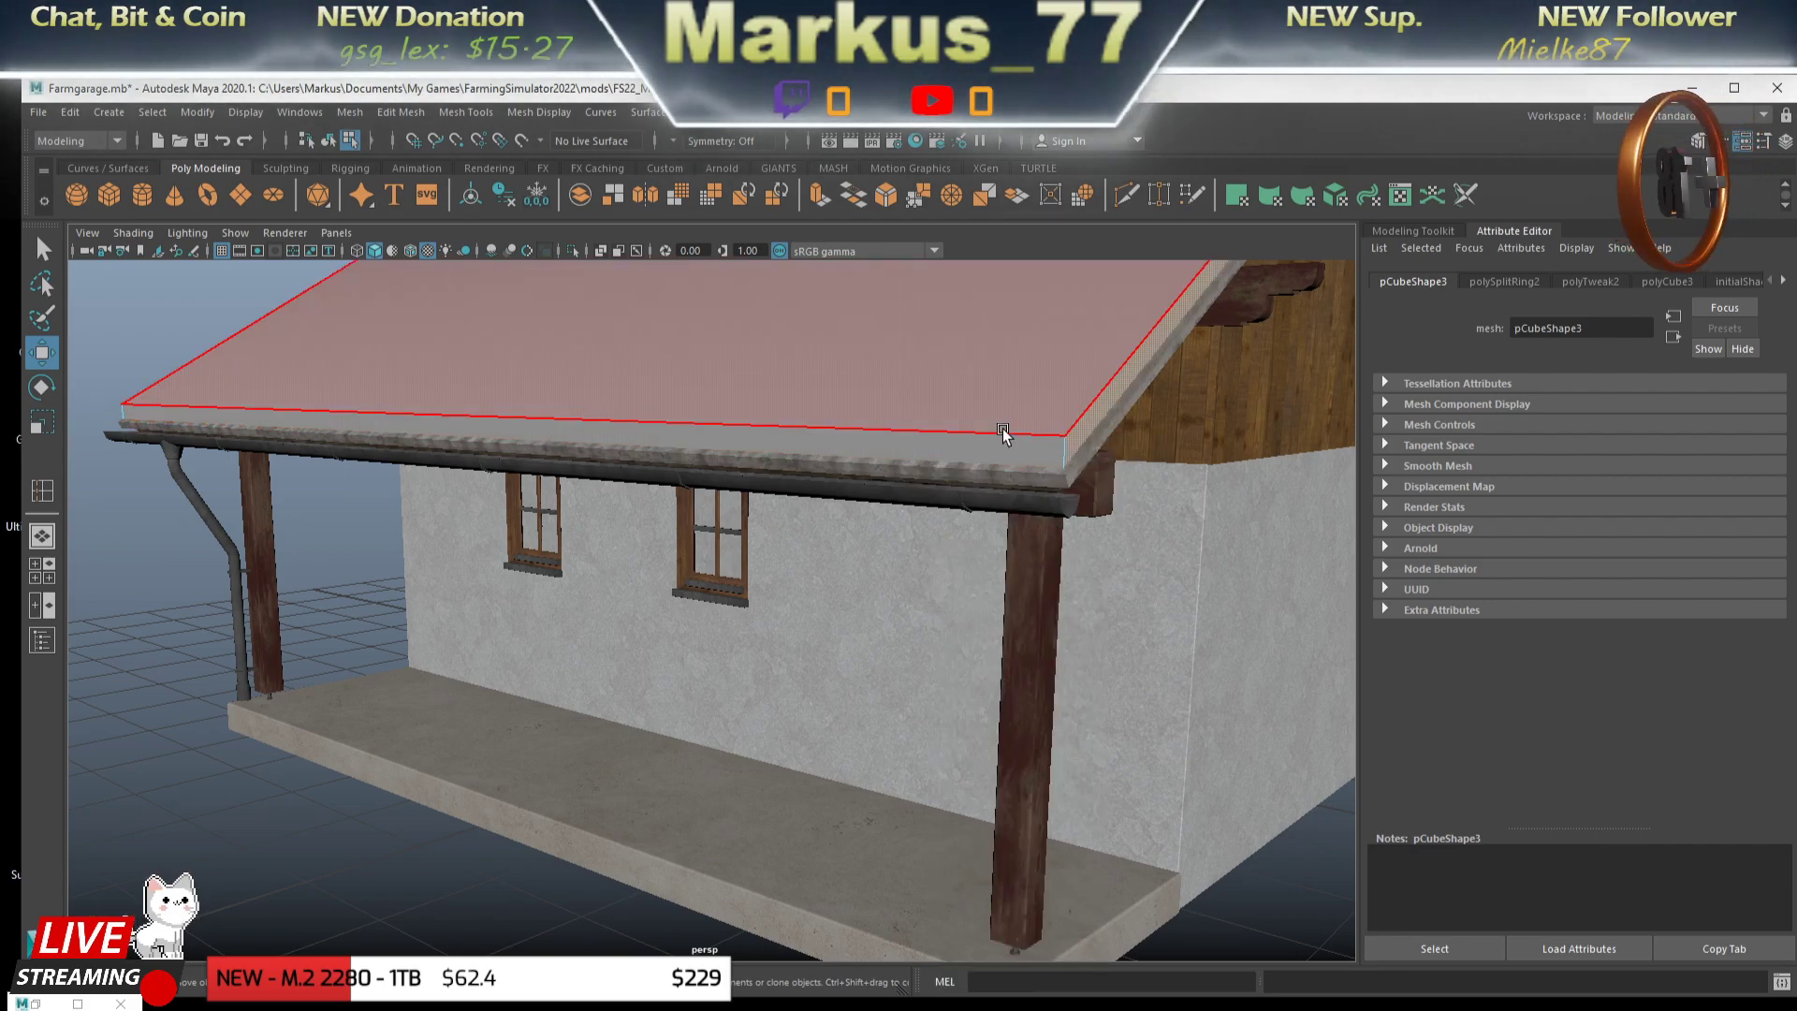
left_click(1002, 430)
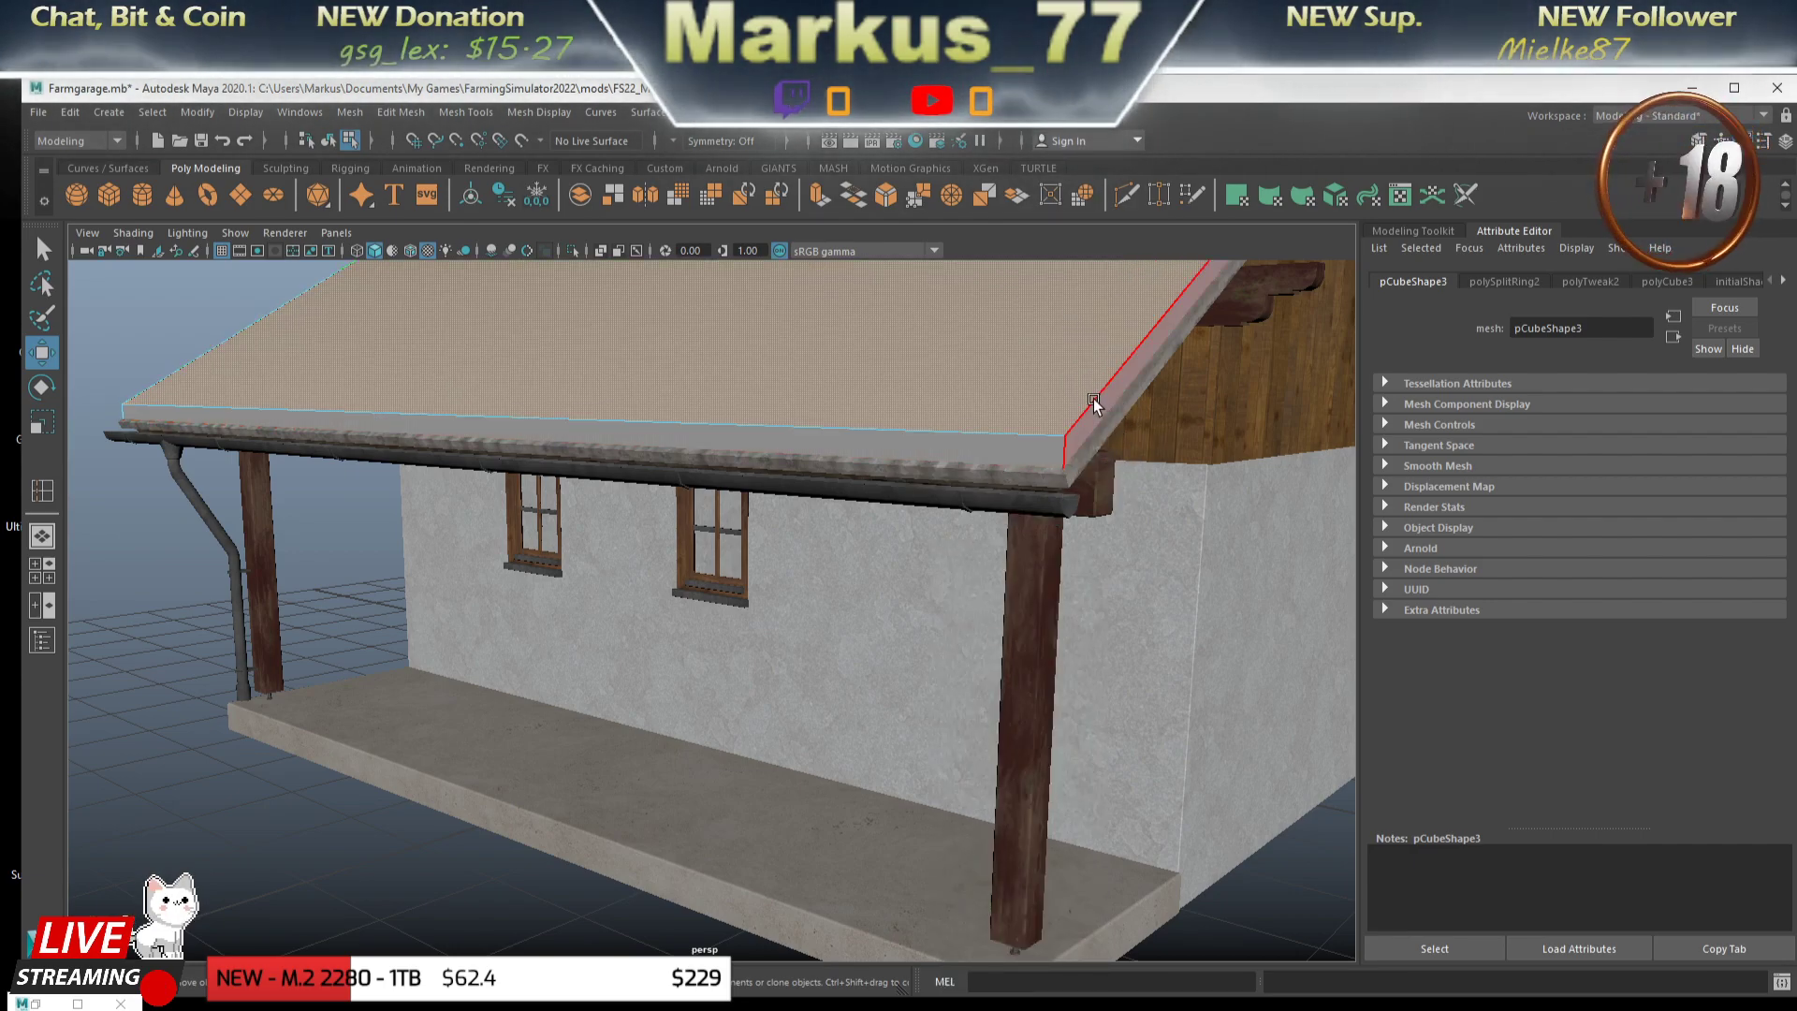
key("F8")
right_click(1085, 402)
left_click(1018, 337)
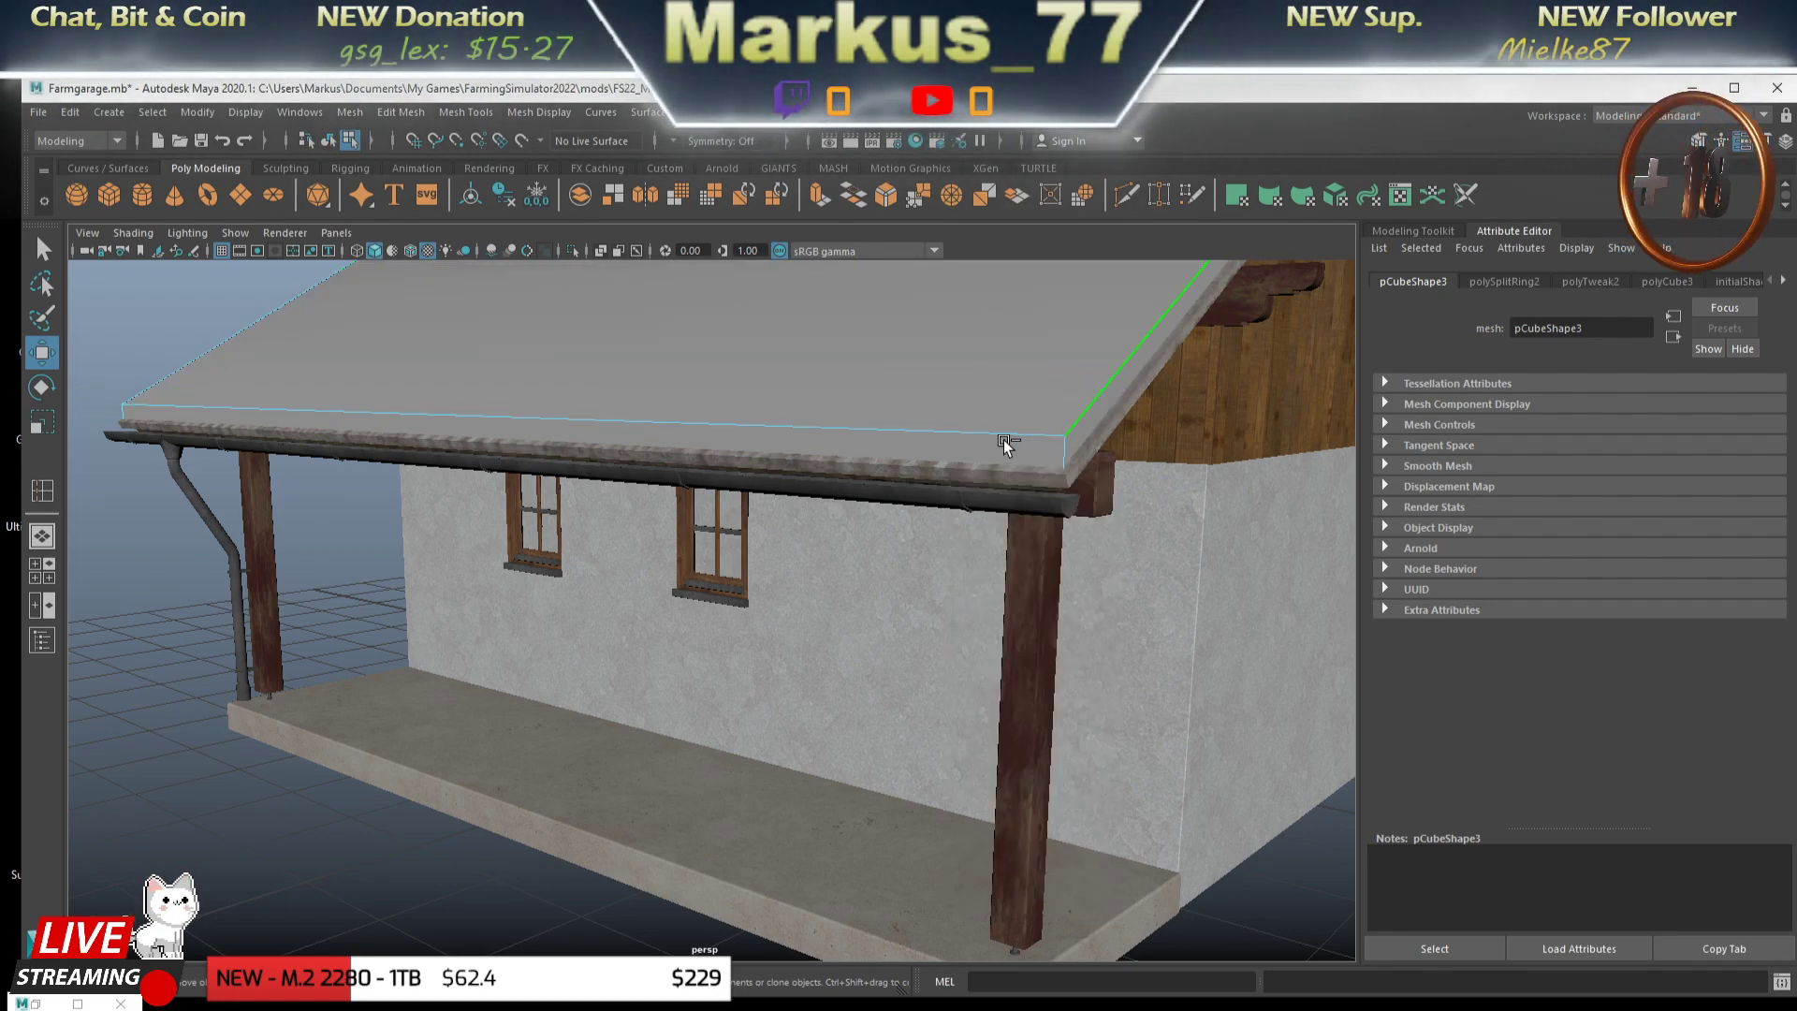
left_click(992, 427)
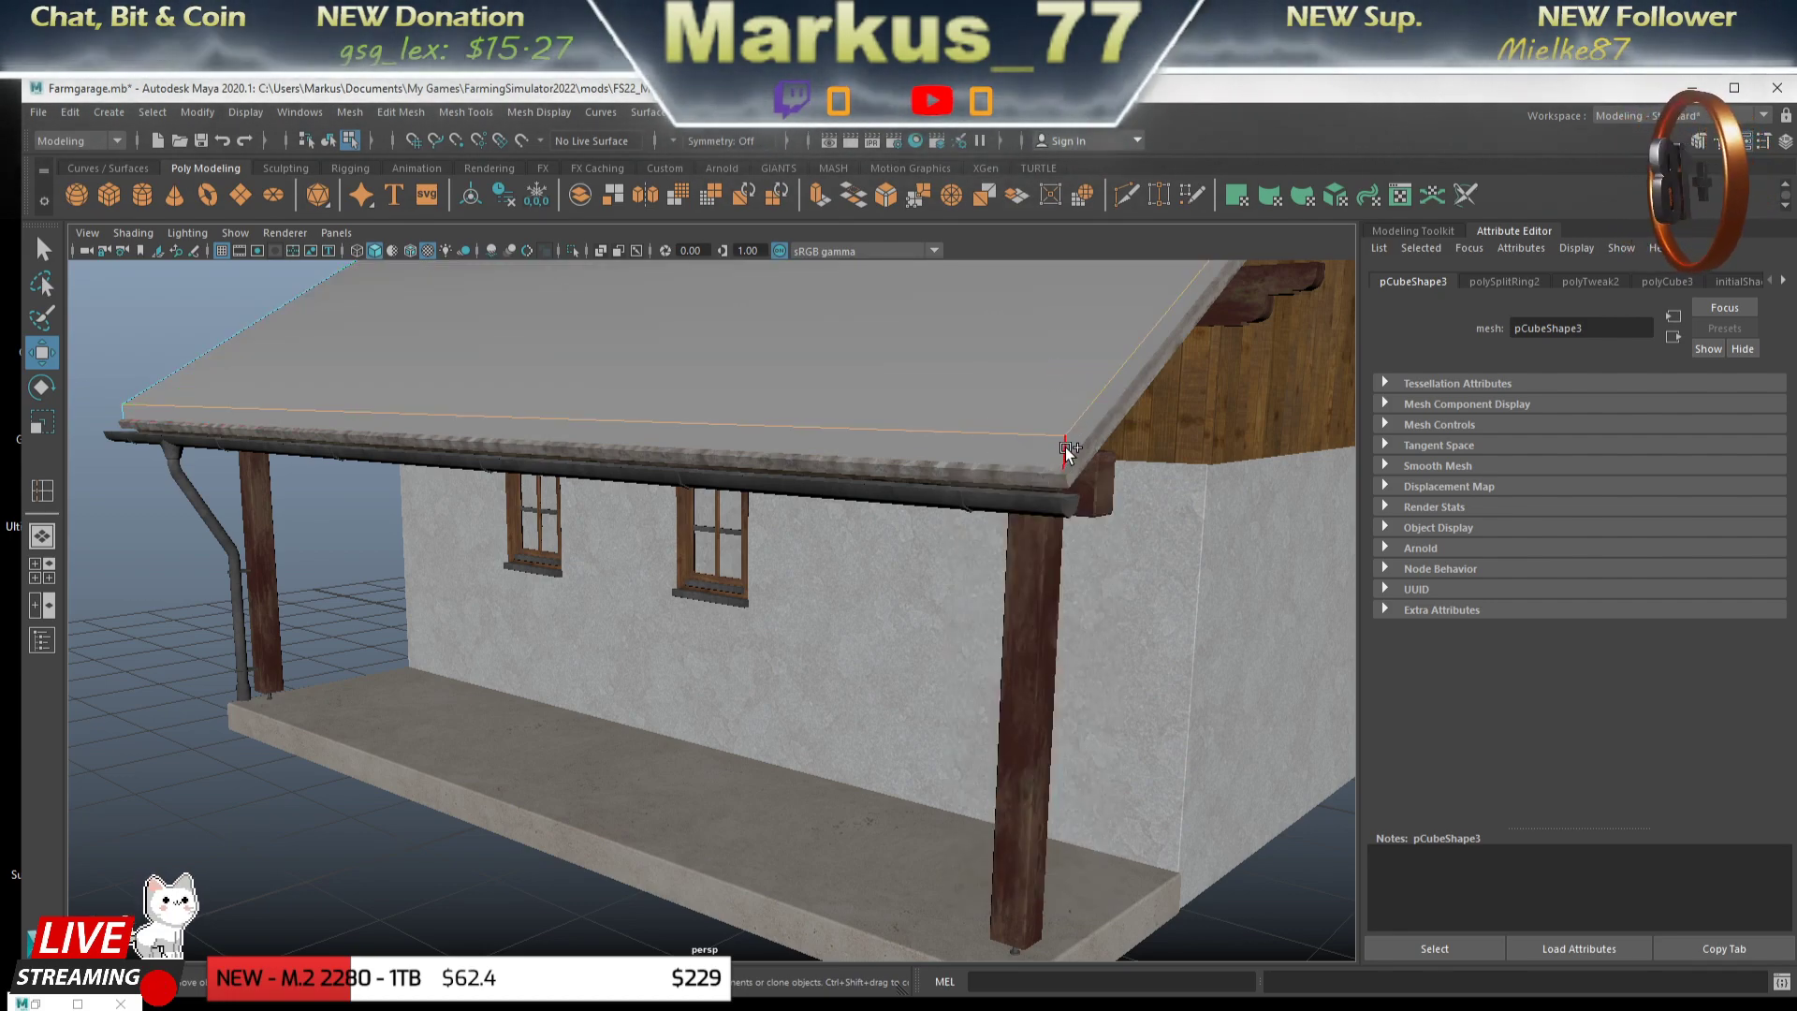
- Turn on wireframe-on-shaded and select a slab edge near the gutter
left_click_drag(963, 483, 790, 648)
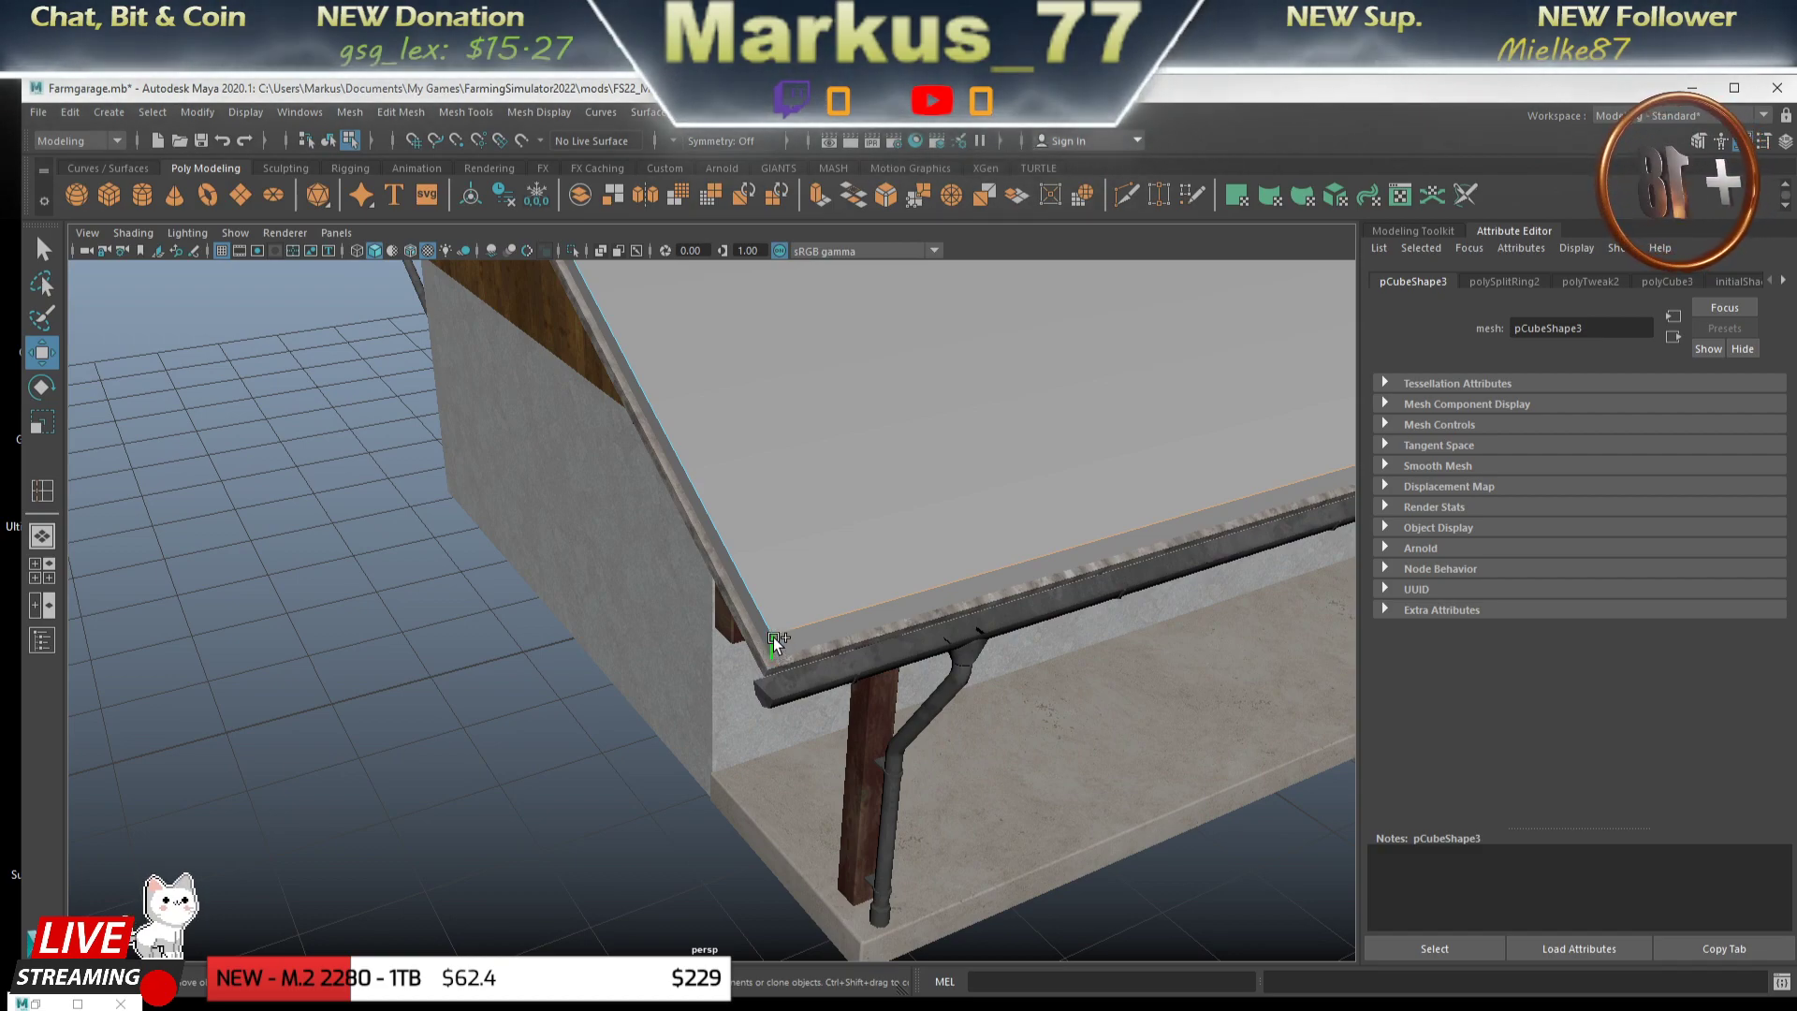
key("F9")
right_click(800, 599)
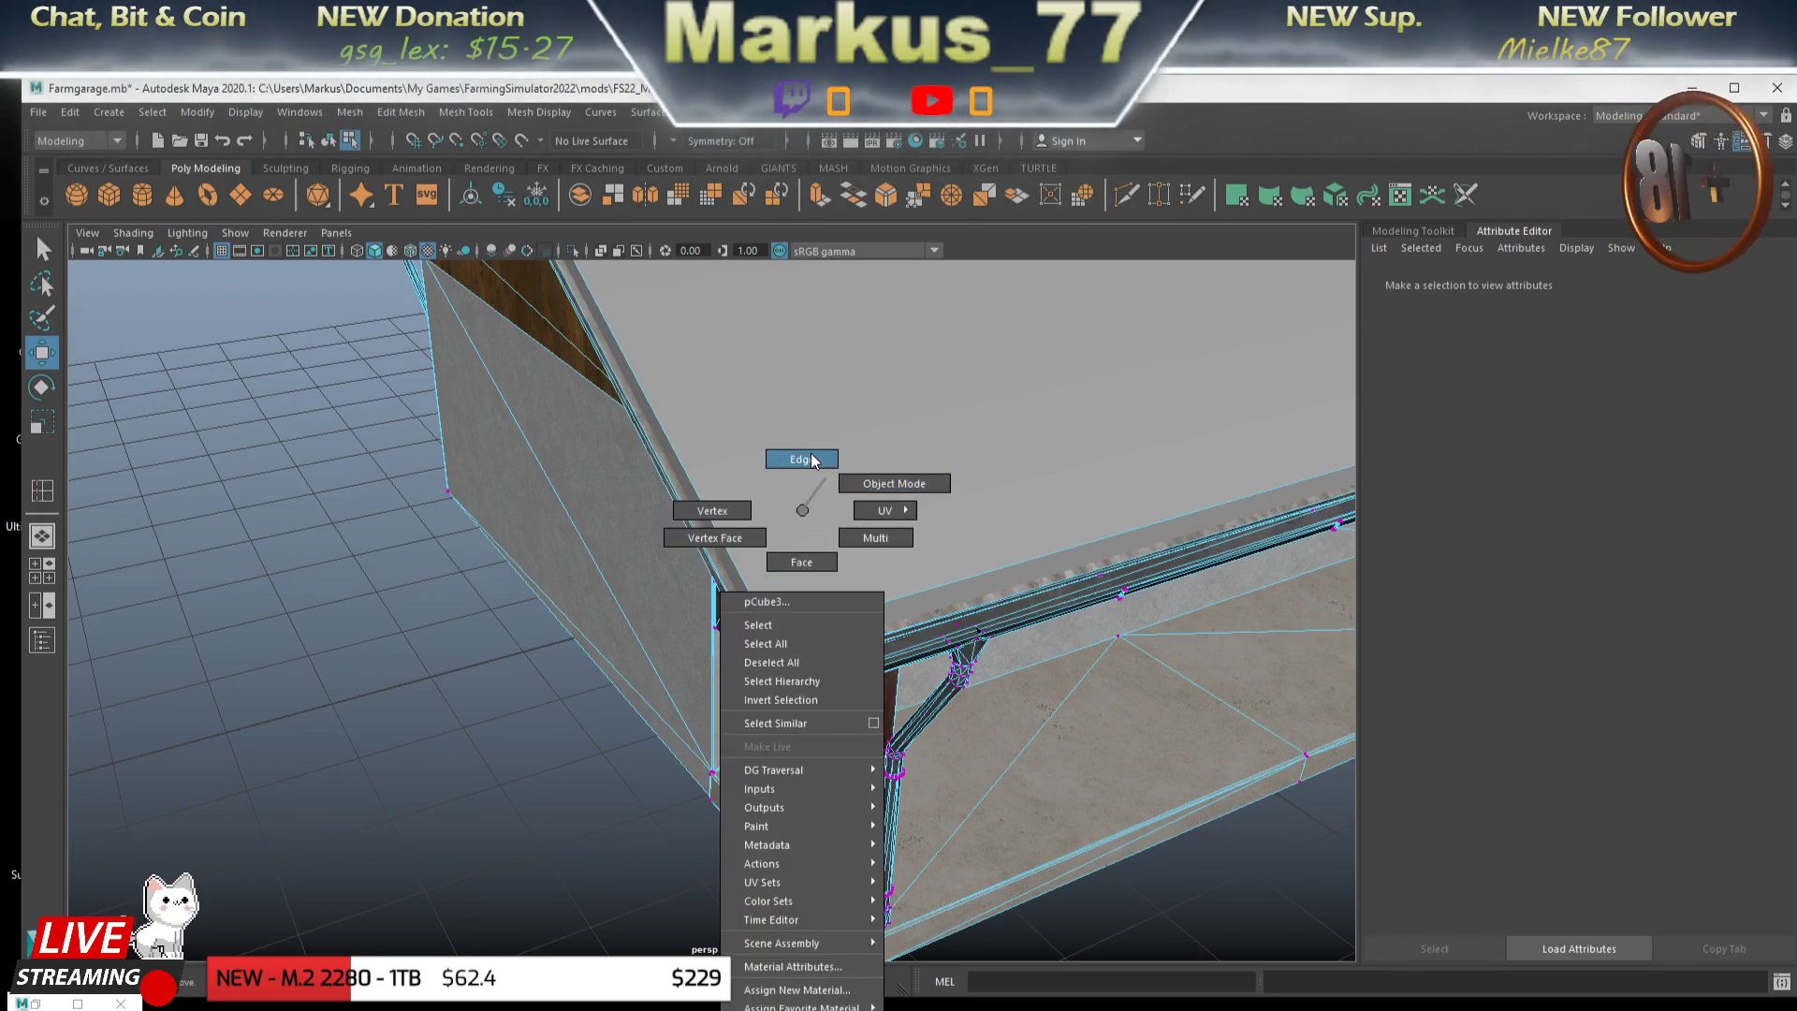
left_click(812, 460)
left_click(771, 636)
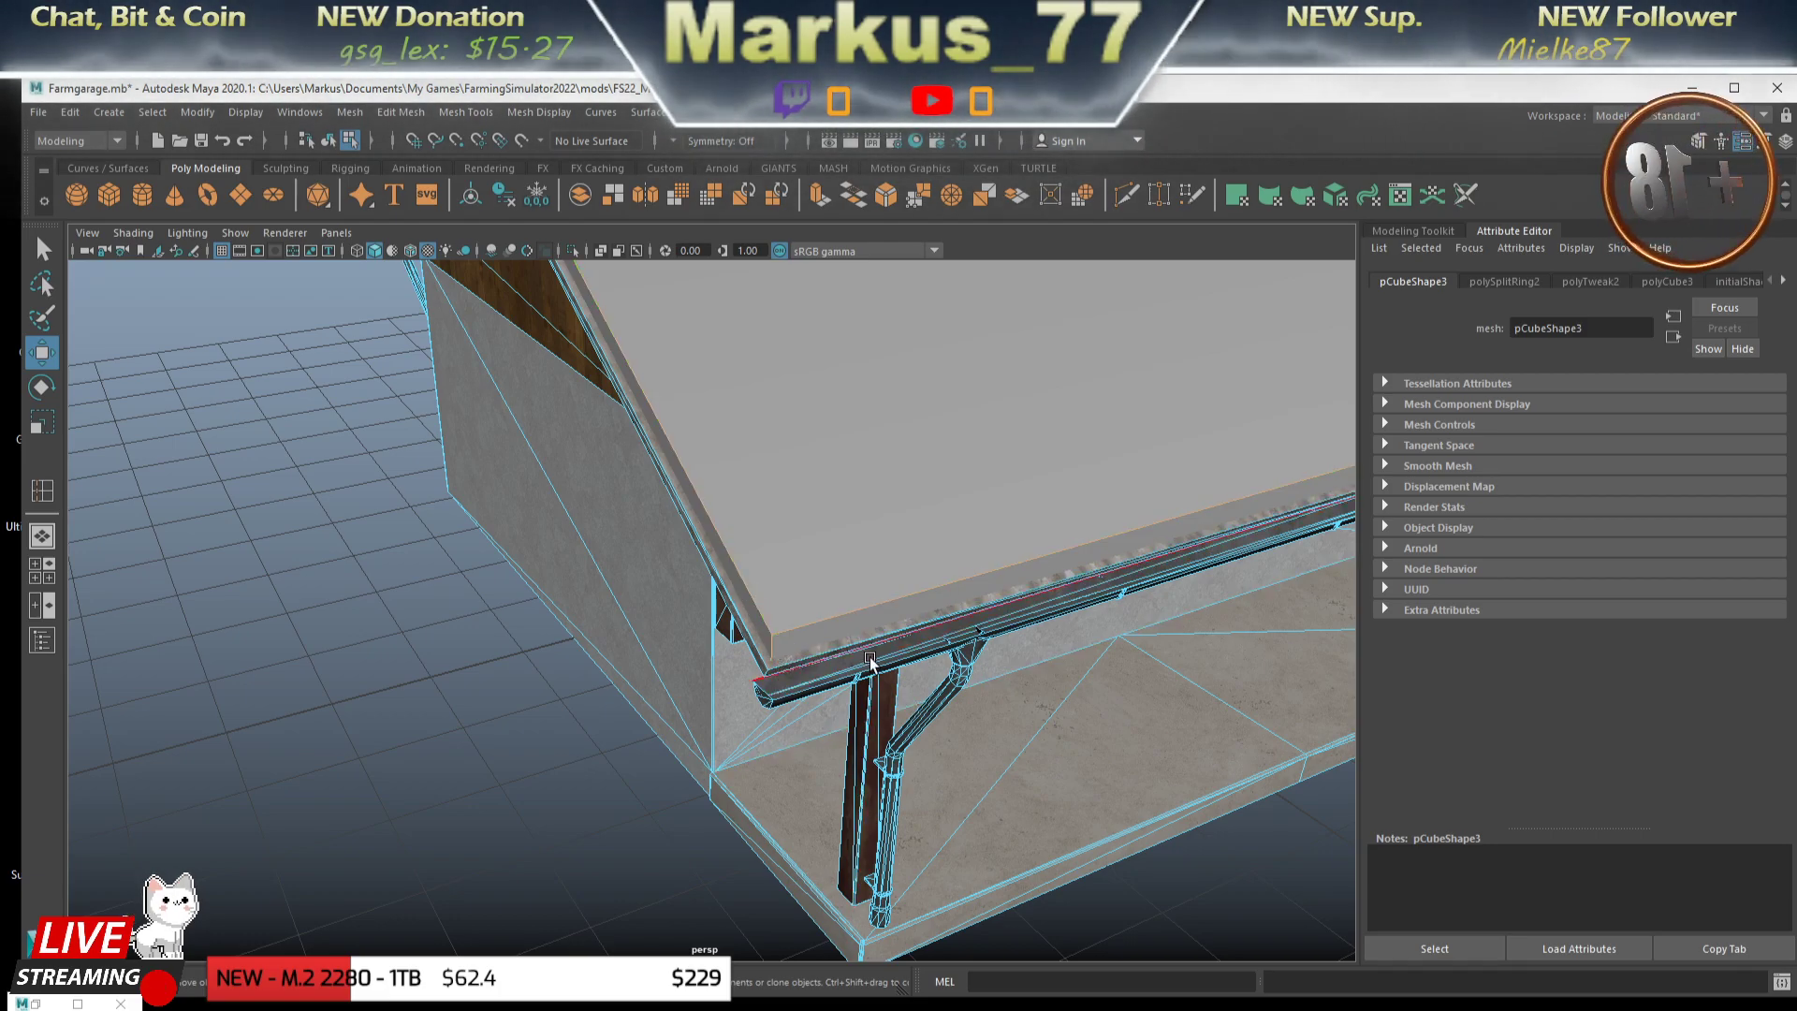
- Add the gable slope edges to the selection, inspect the roof underside, and show the Modeling Toolkit
left_click_drag(868, 657, 659, 660)
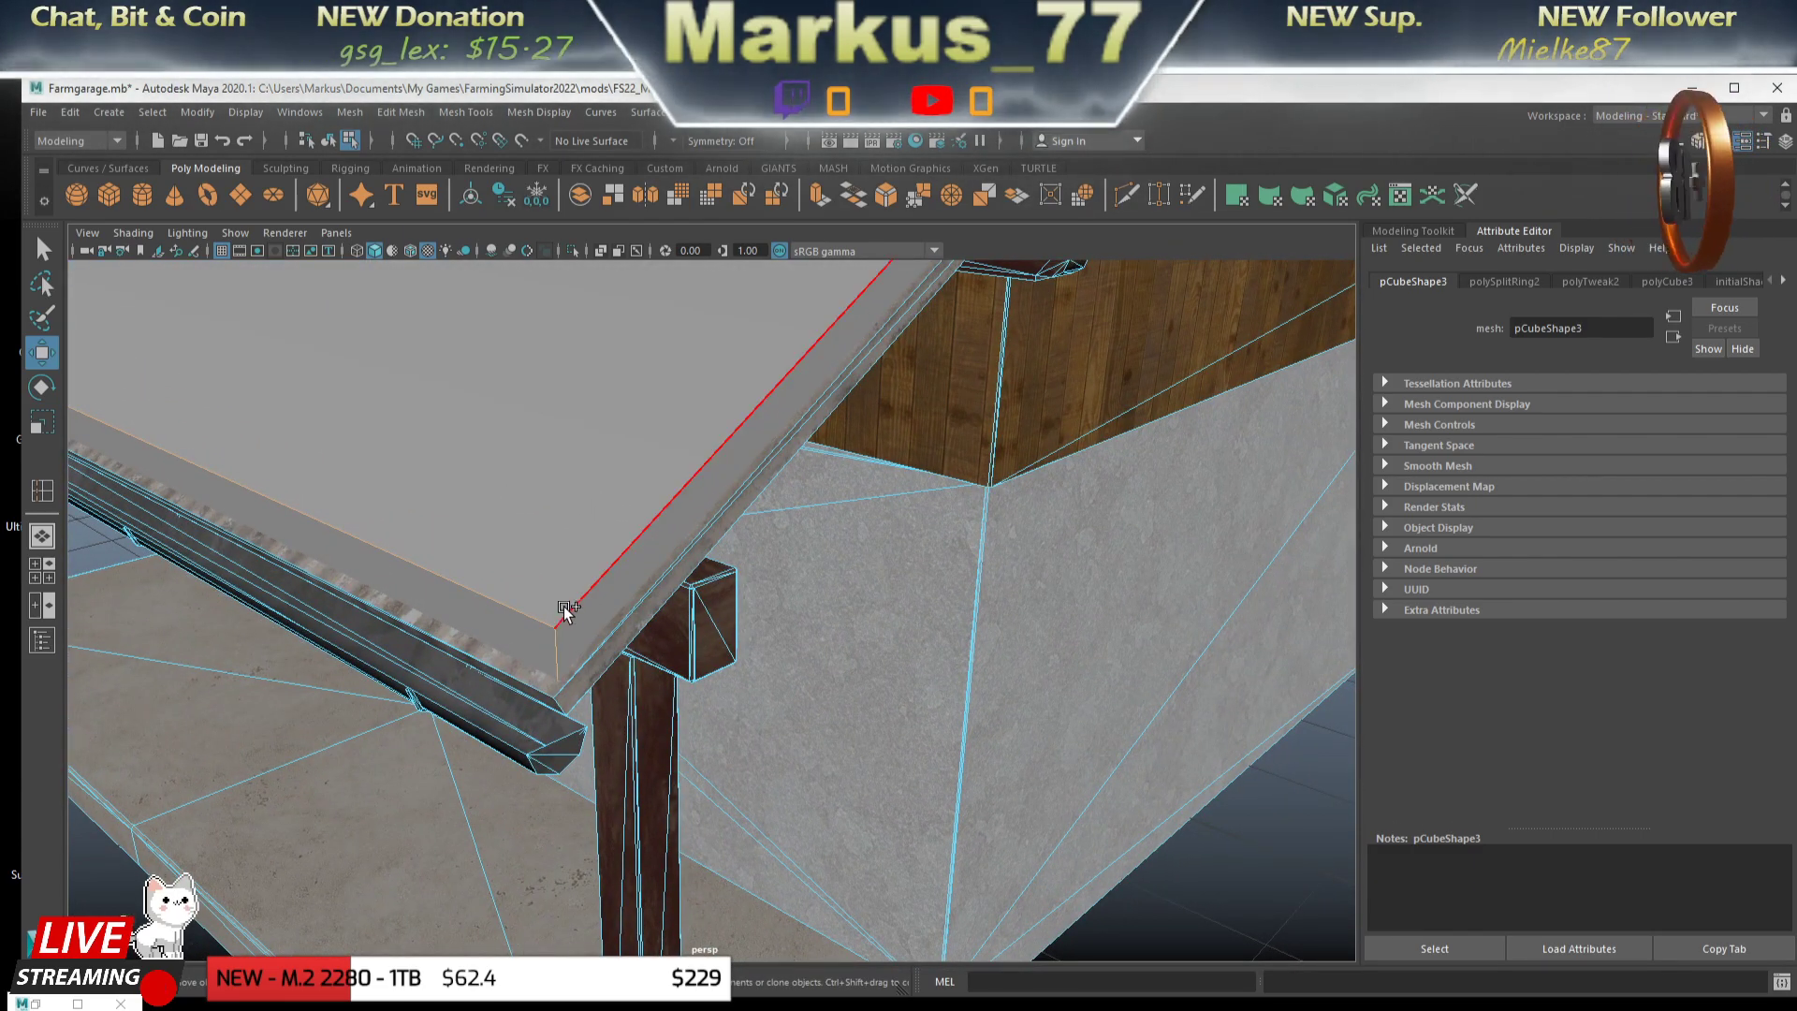
left_click_drag(629, 548, 721, 509)
left_click_drag(720, 508, 609, 528)
left_click_drag(608, 528, 726, 498)
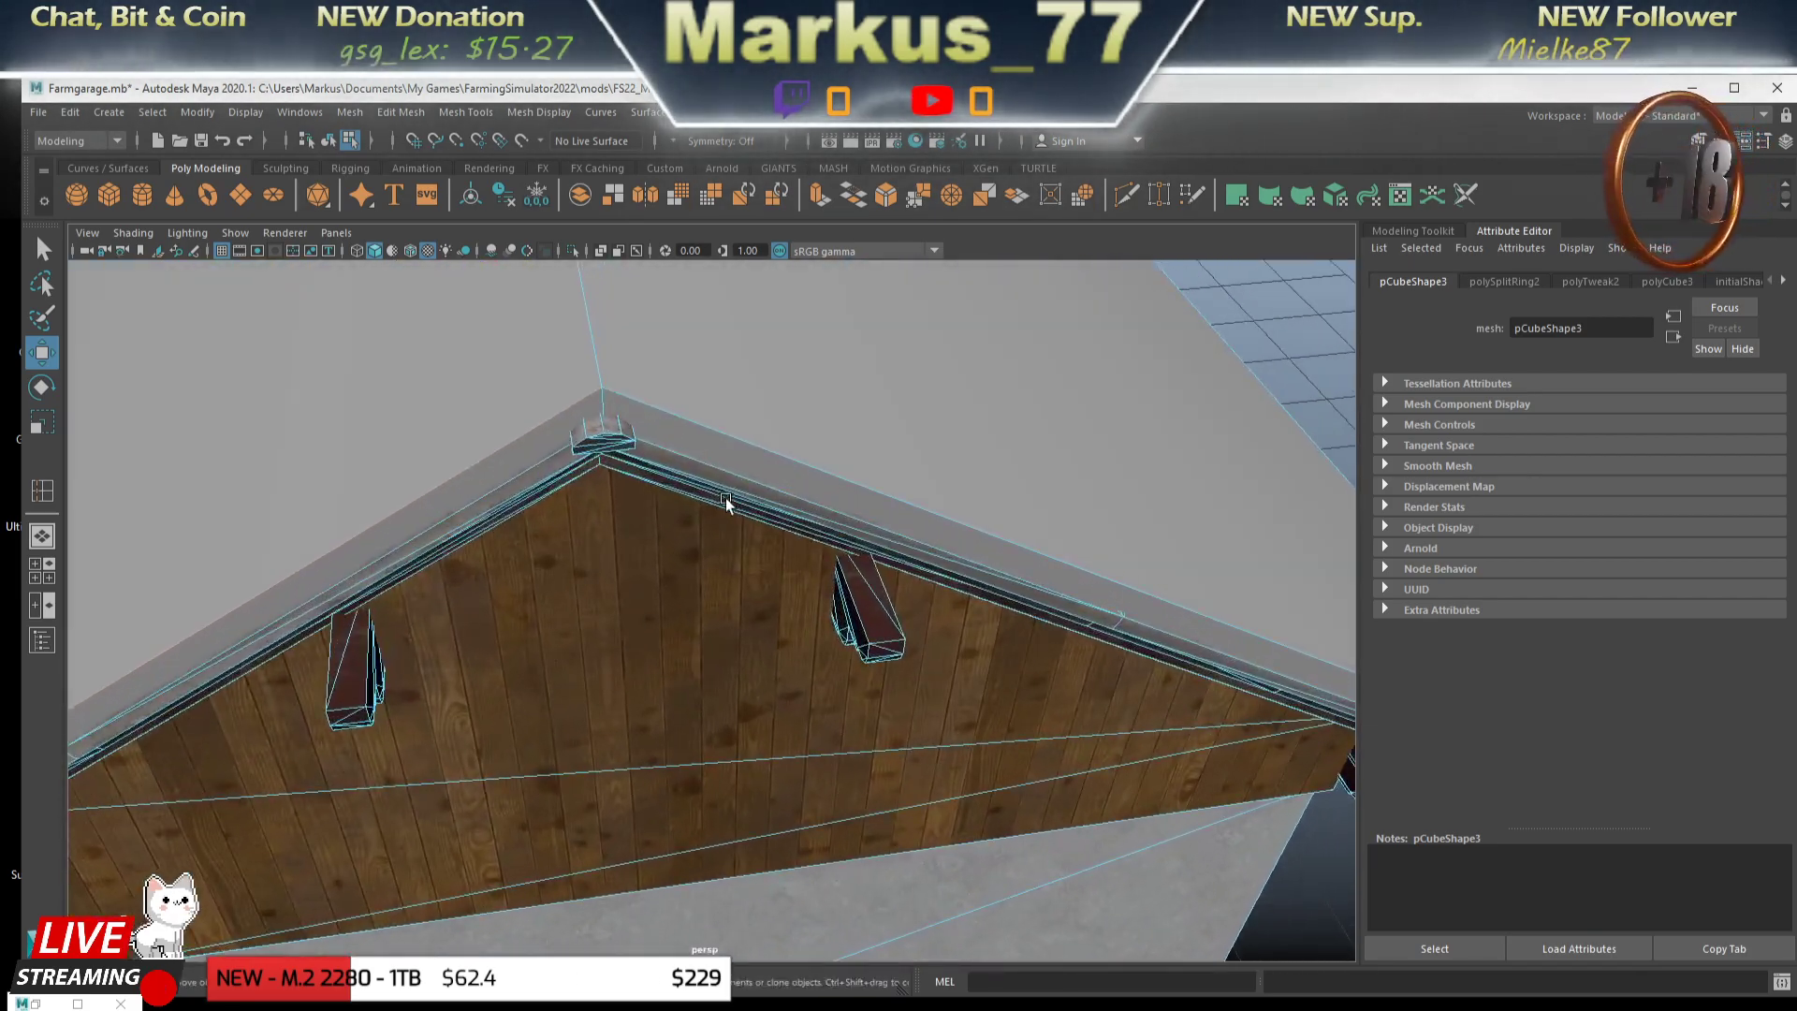
left_click(601, 355)
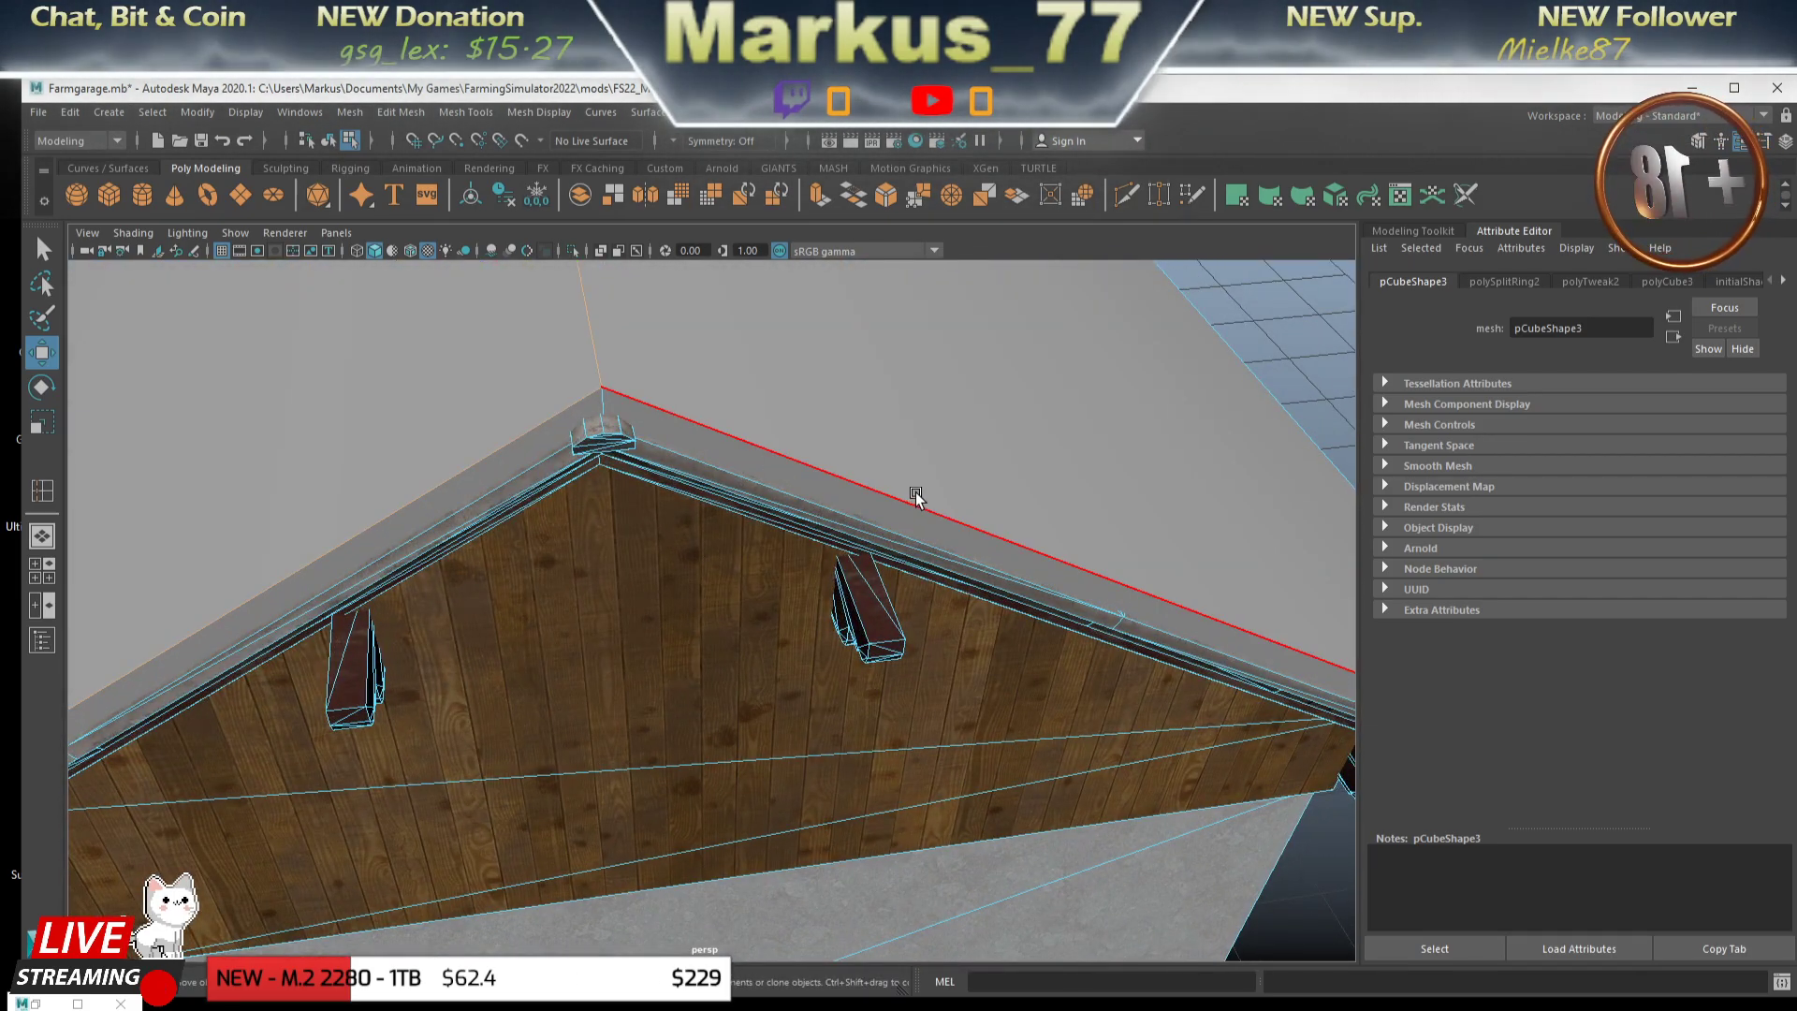
left_click(936, 504)
left_click_drag(936, 506, 655, 464)
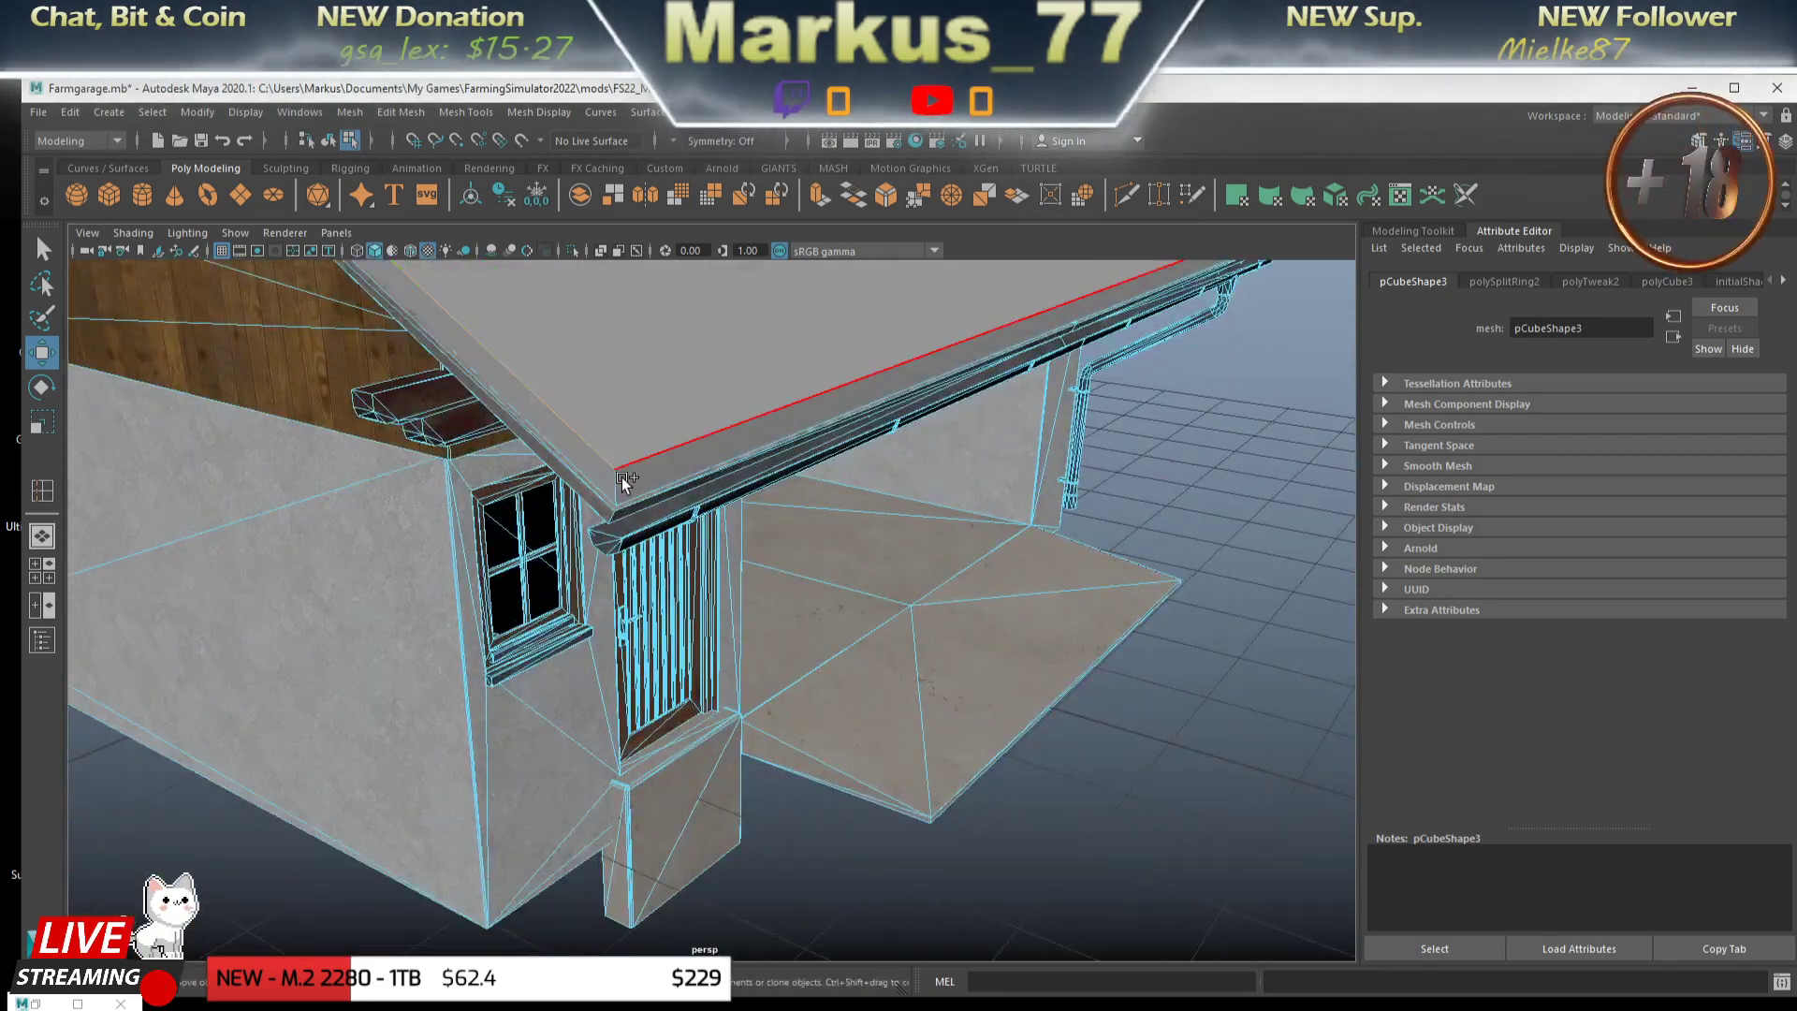
left_click_drag(896, 451, 713, 629)
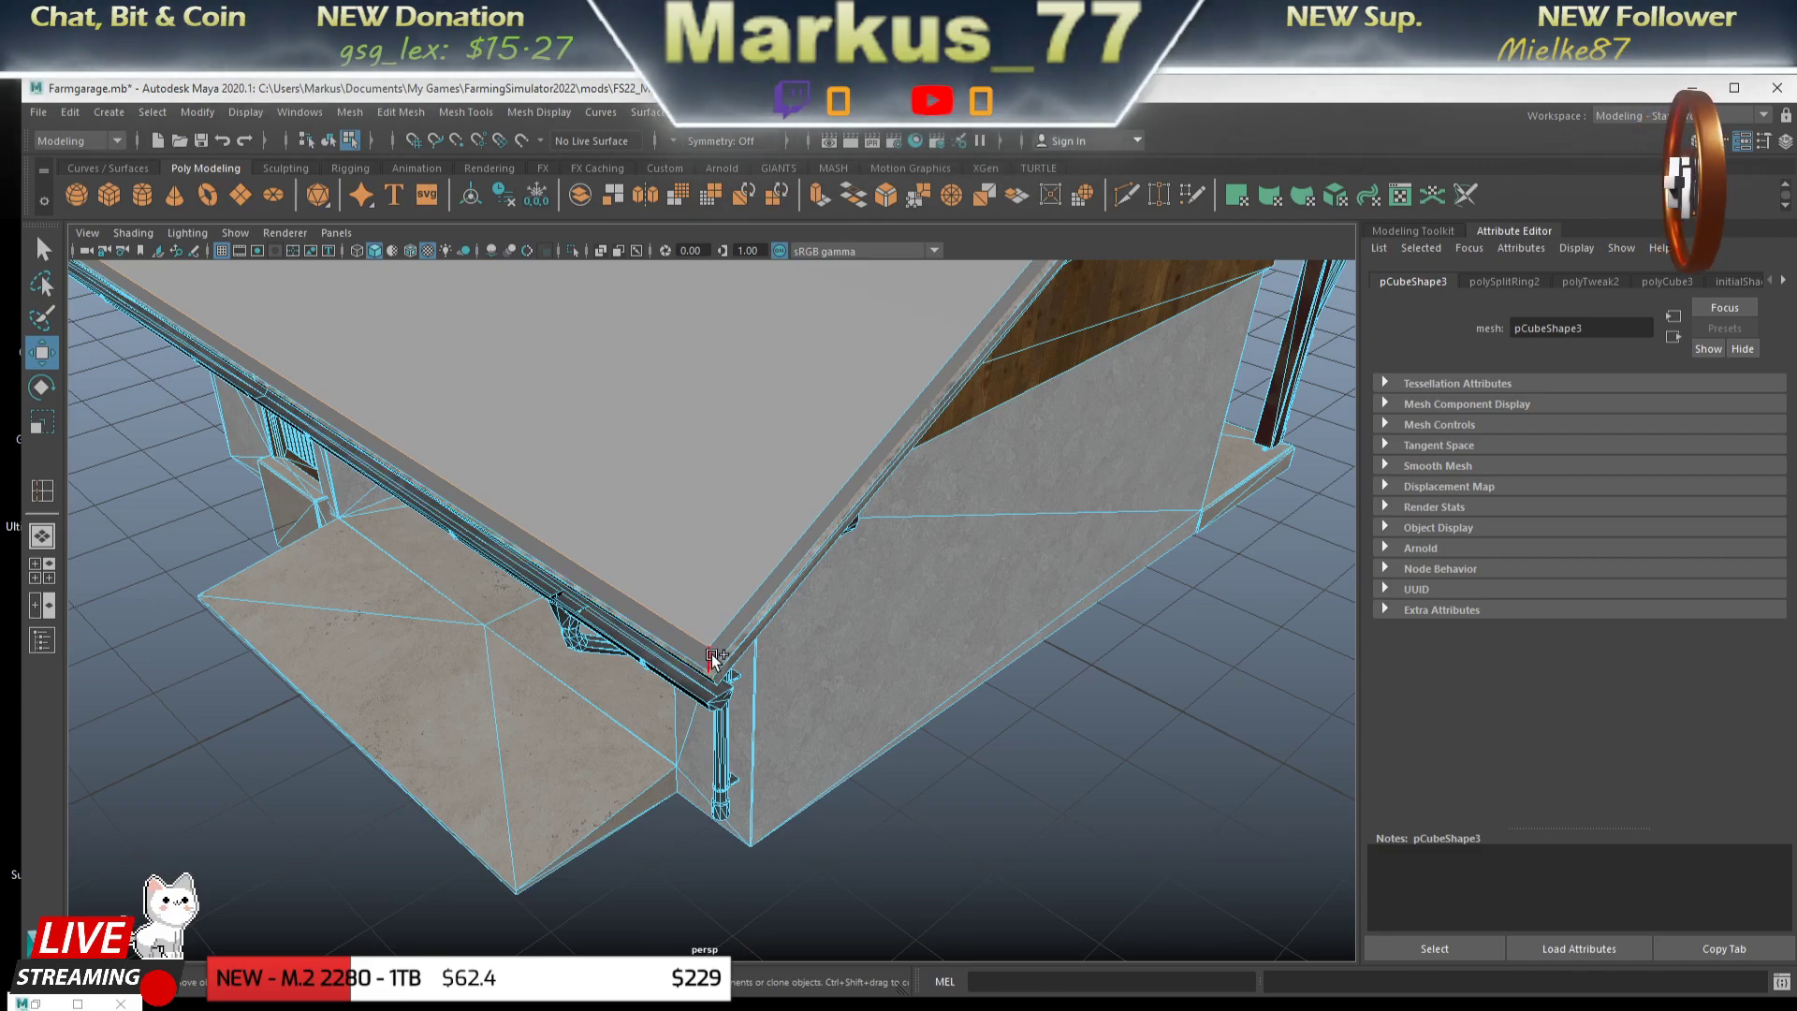
left_click_drag(872, 530, 719, 558)
left_click_drag(950, 643, 814, 602)
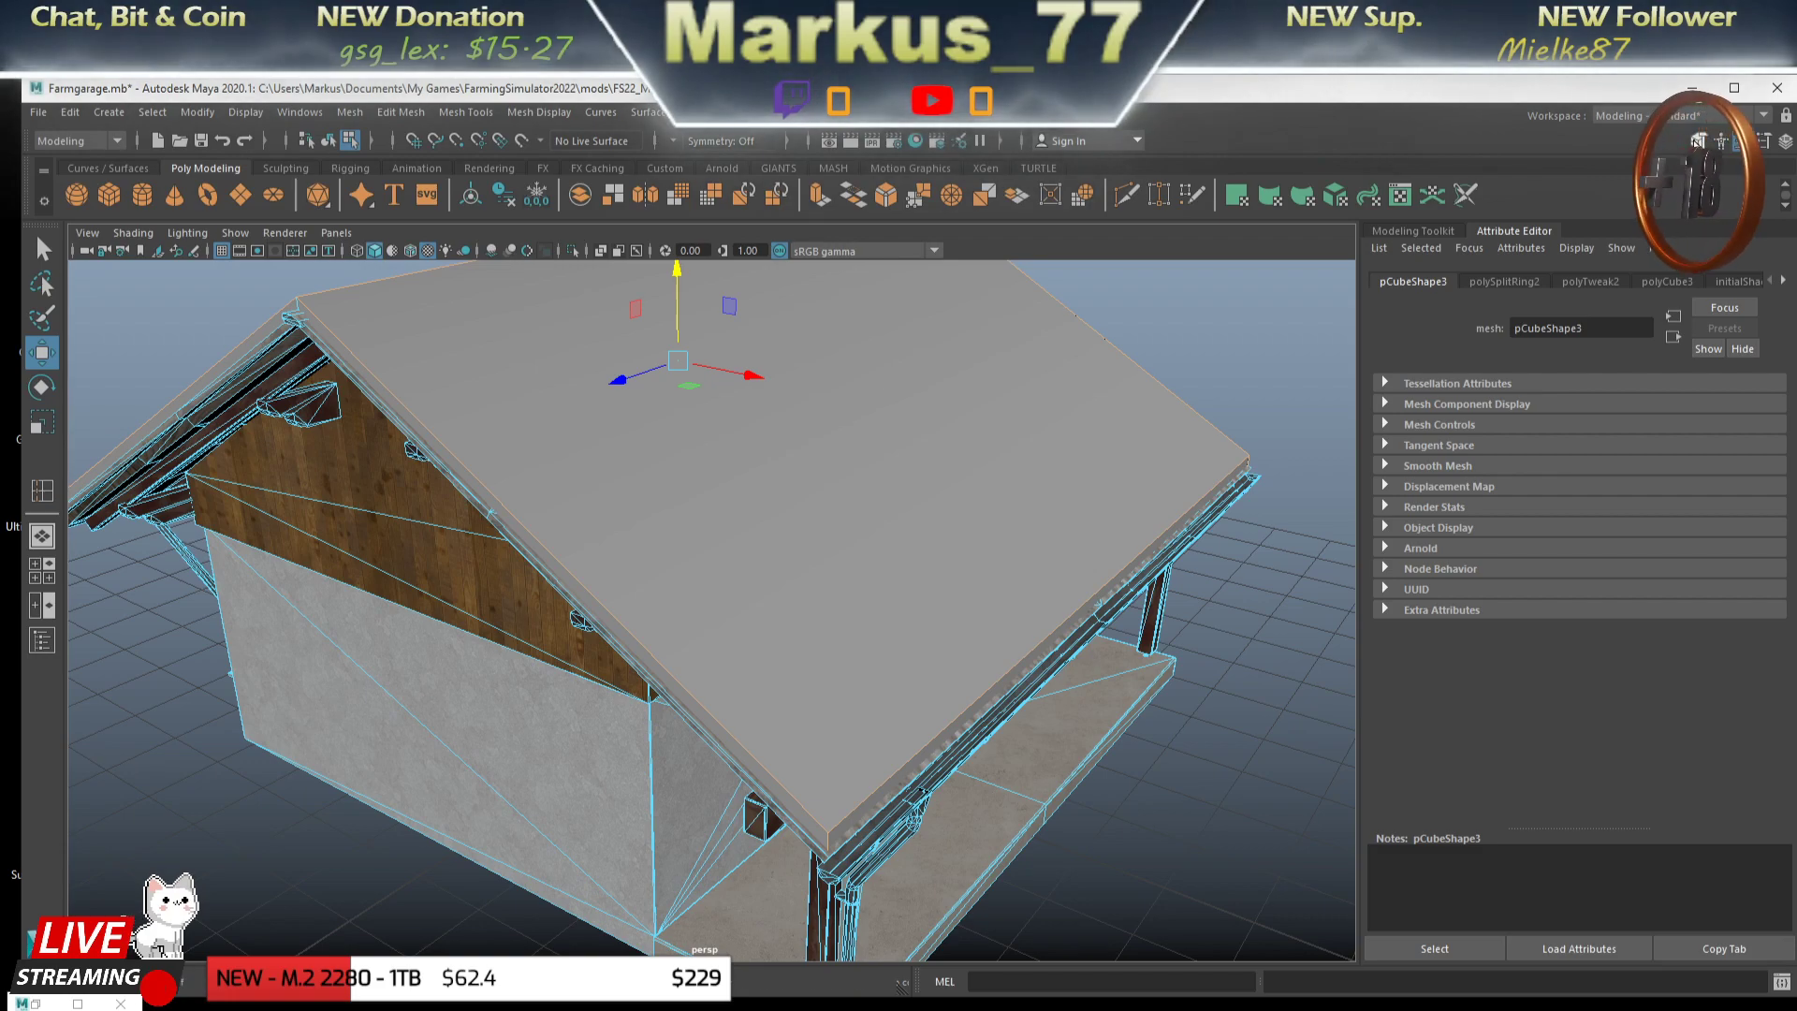
left_click(1697, 141)
- Bevel the selected slab edges with fraction 1 and 3 segments
left_click(1710, 718)
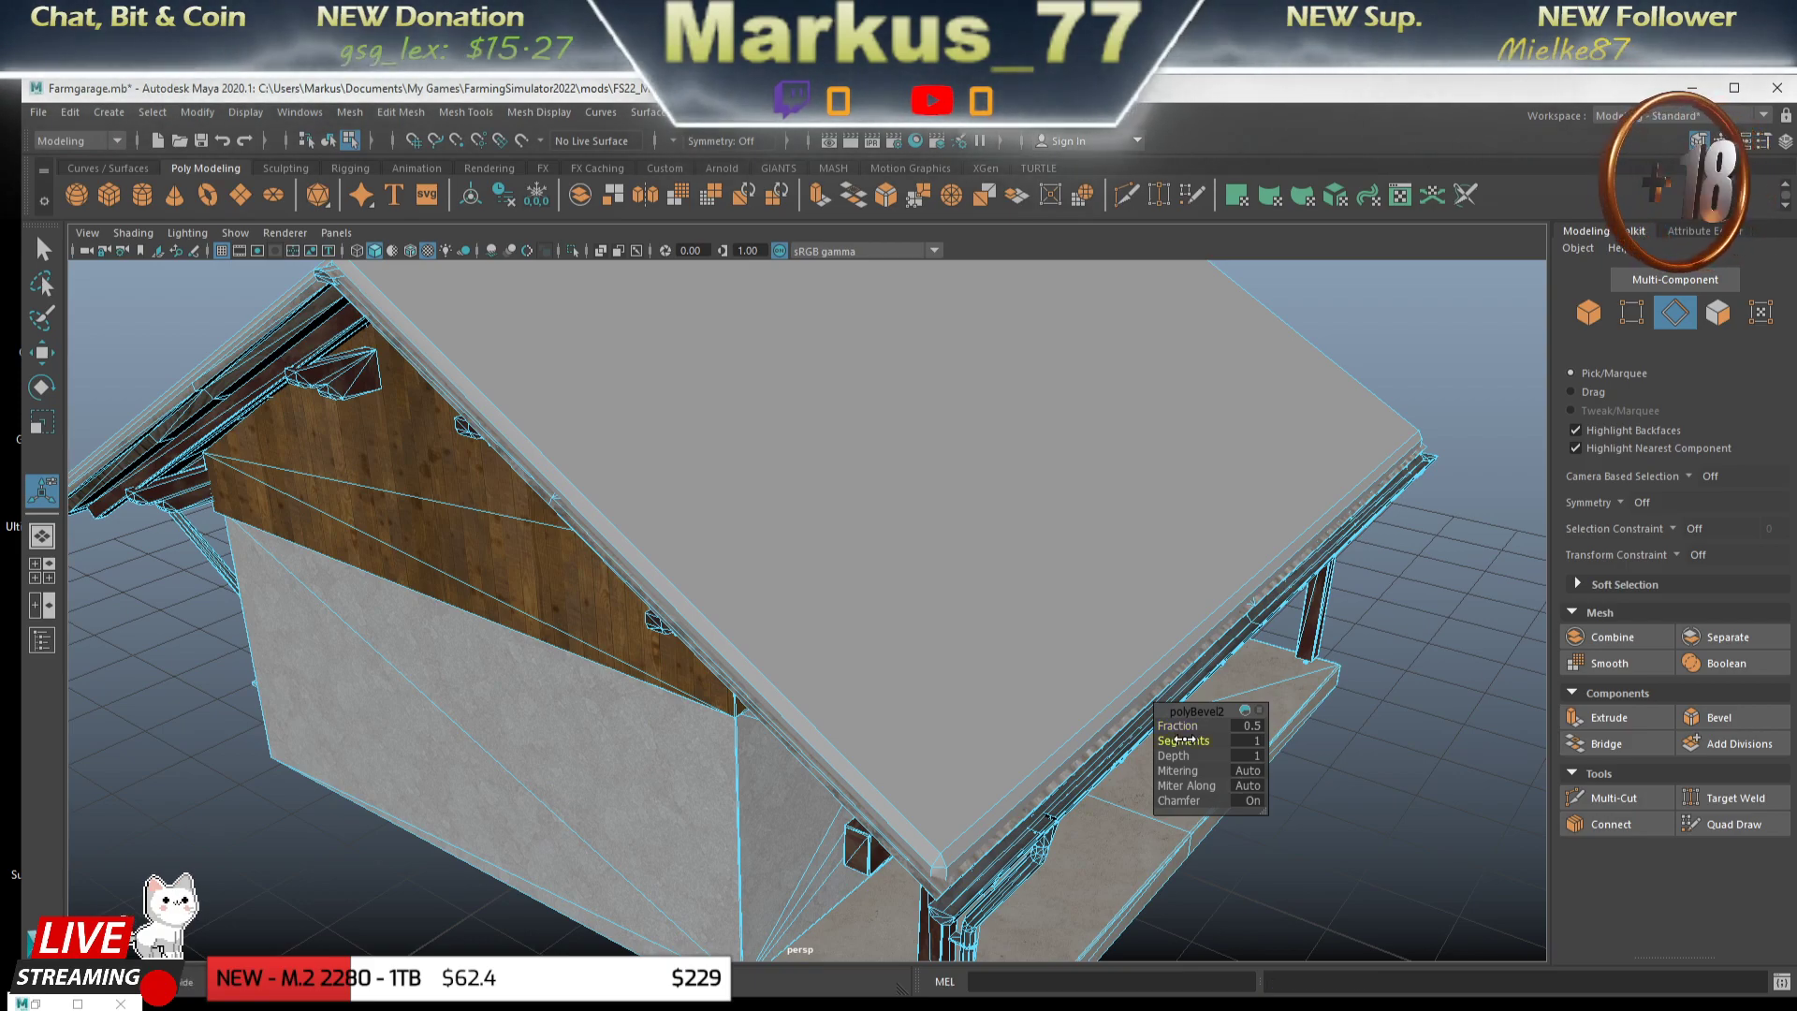
left_click_drag(1187, 740, 1190, 725)
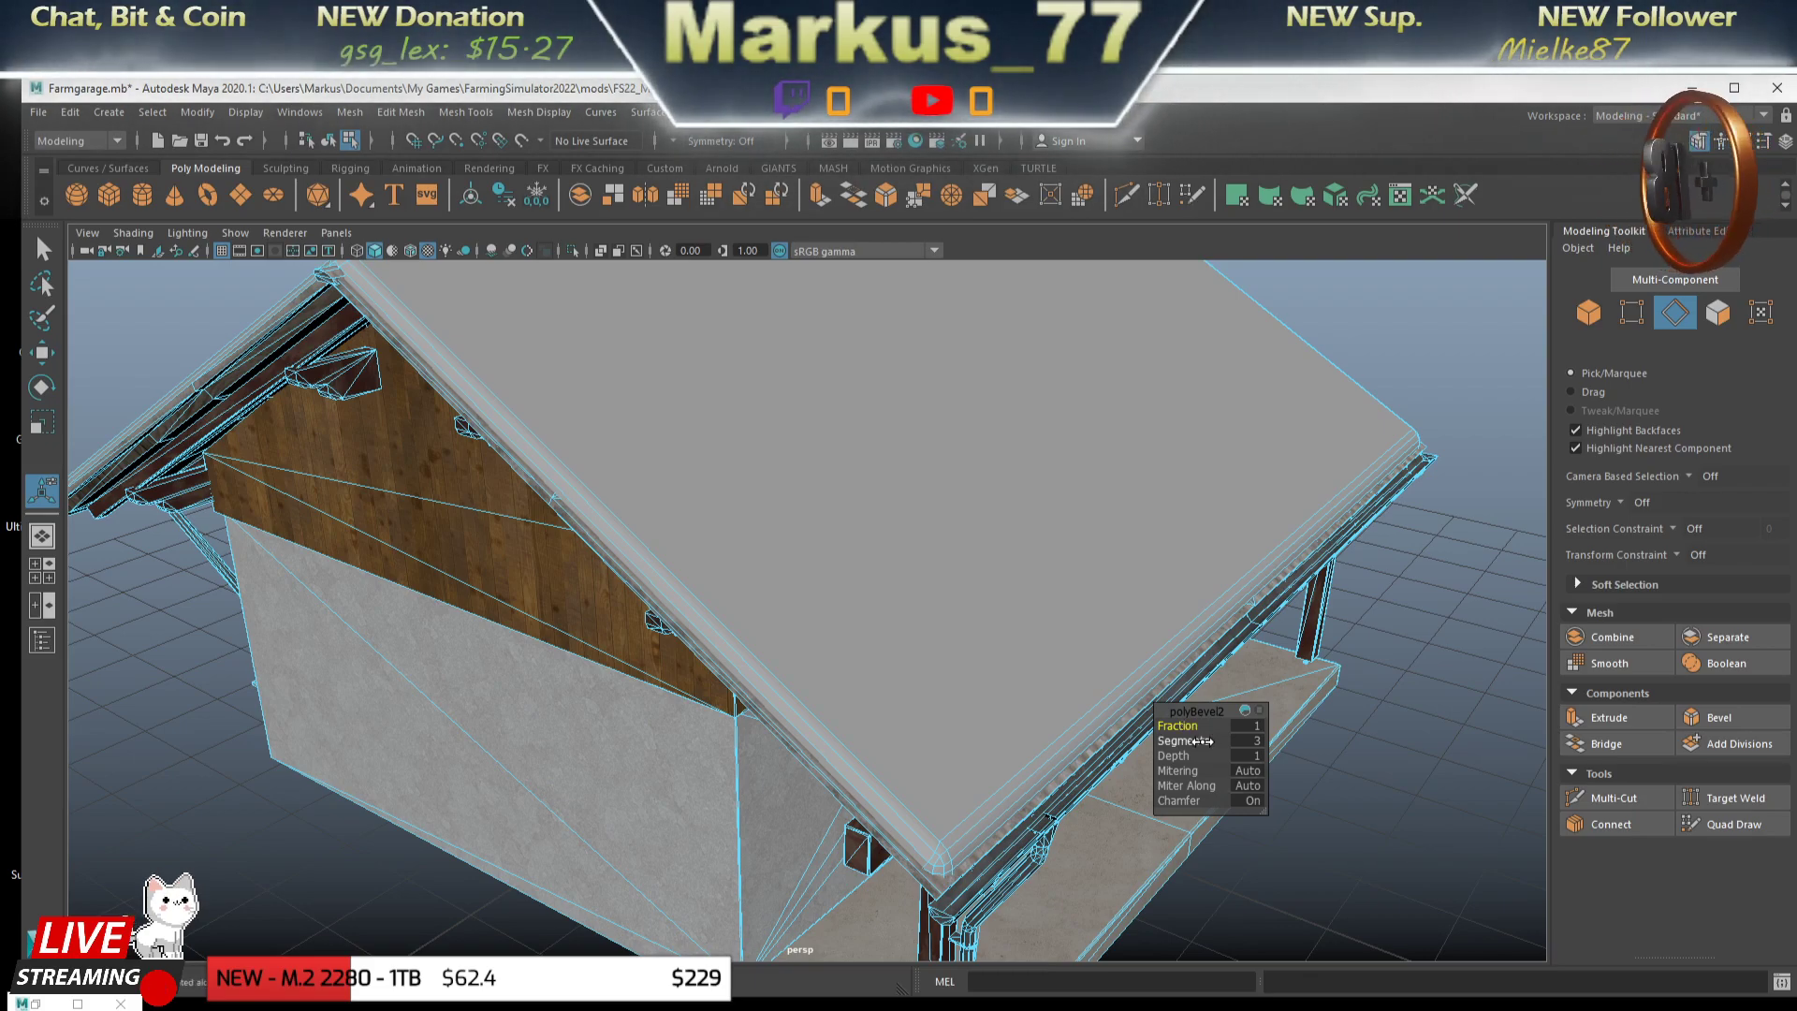
left_click_drag(1057, 773, 854, 601)
scroll("up", 3)
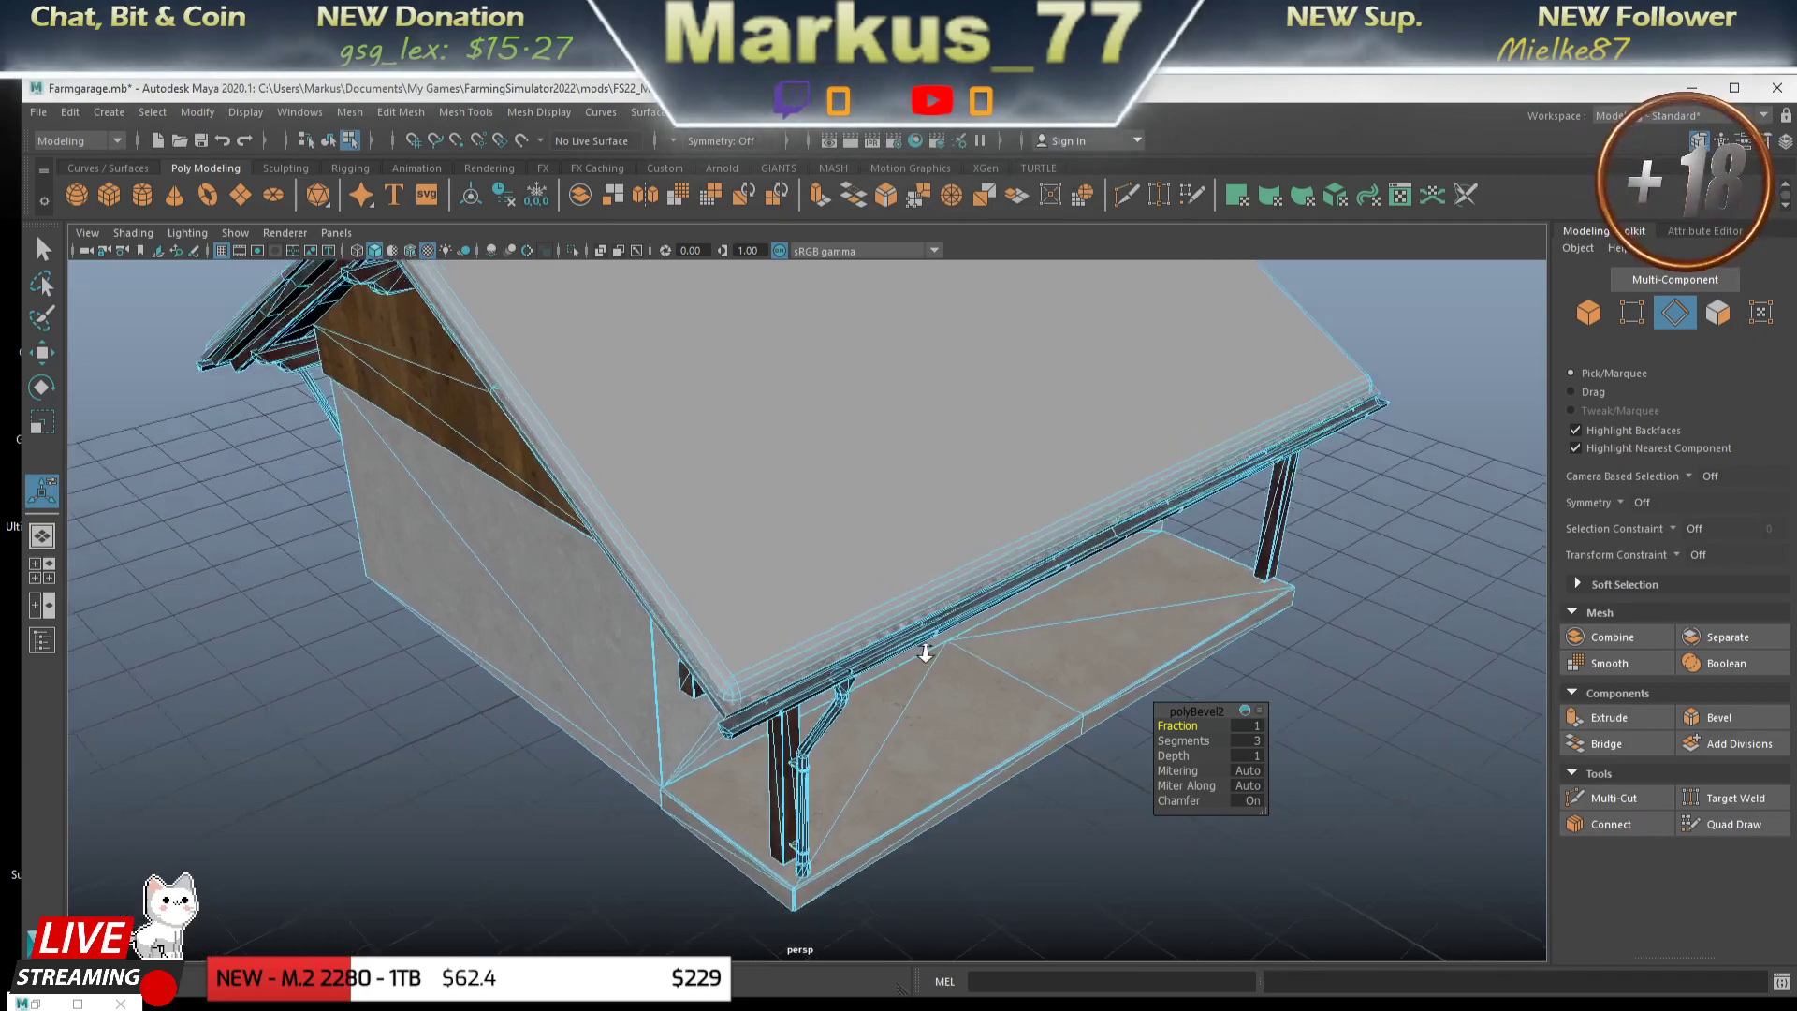
scroll("down", 3)
left_click_drag(844, 698, 758, 692)
scroll("up", 3)
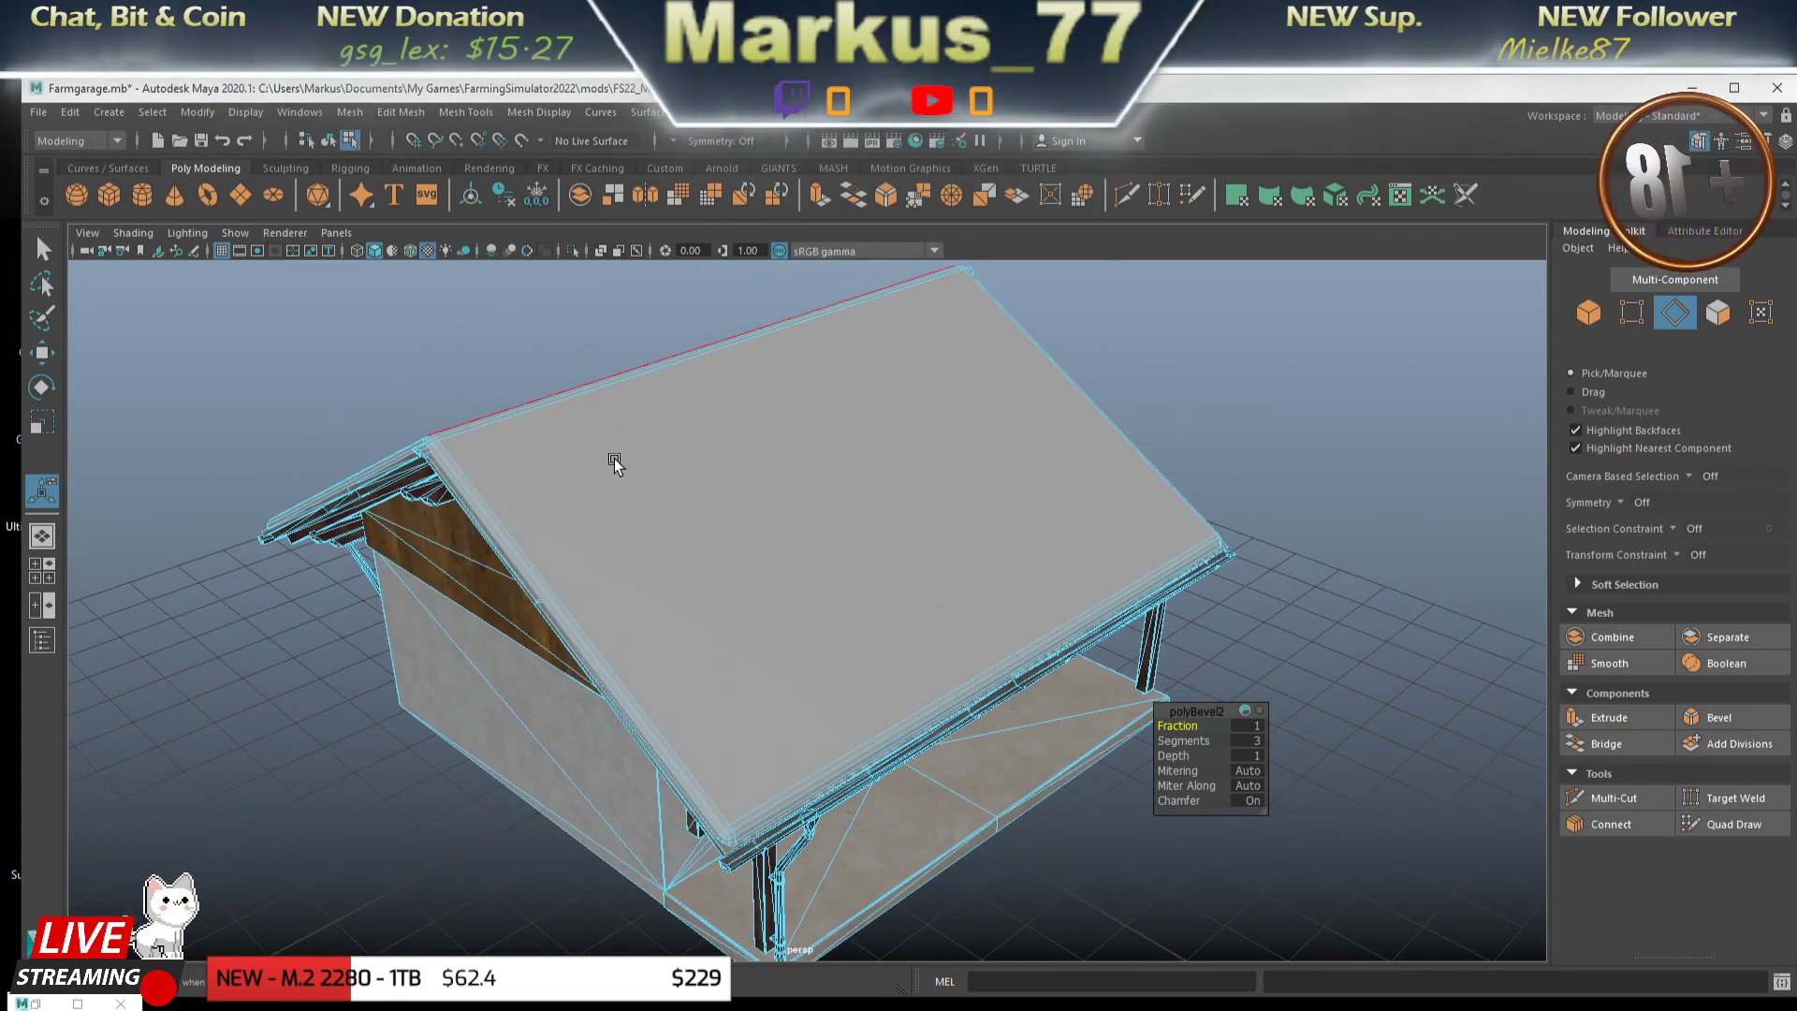
- Deselect the slab and orbit around the garage to check the rounded edges
left_click_drag(760, 510, 859, 487)
left_click(1351, 696)
left_click_drag(1242, 690, 1063, 662)
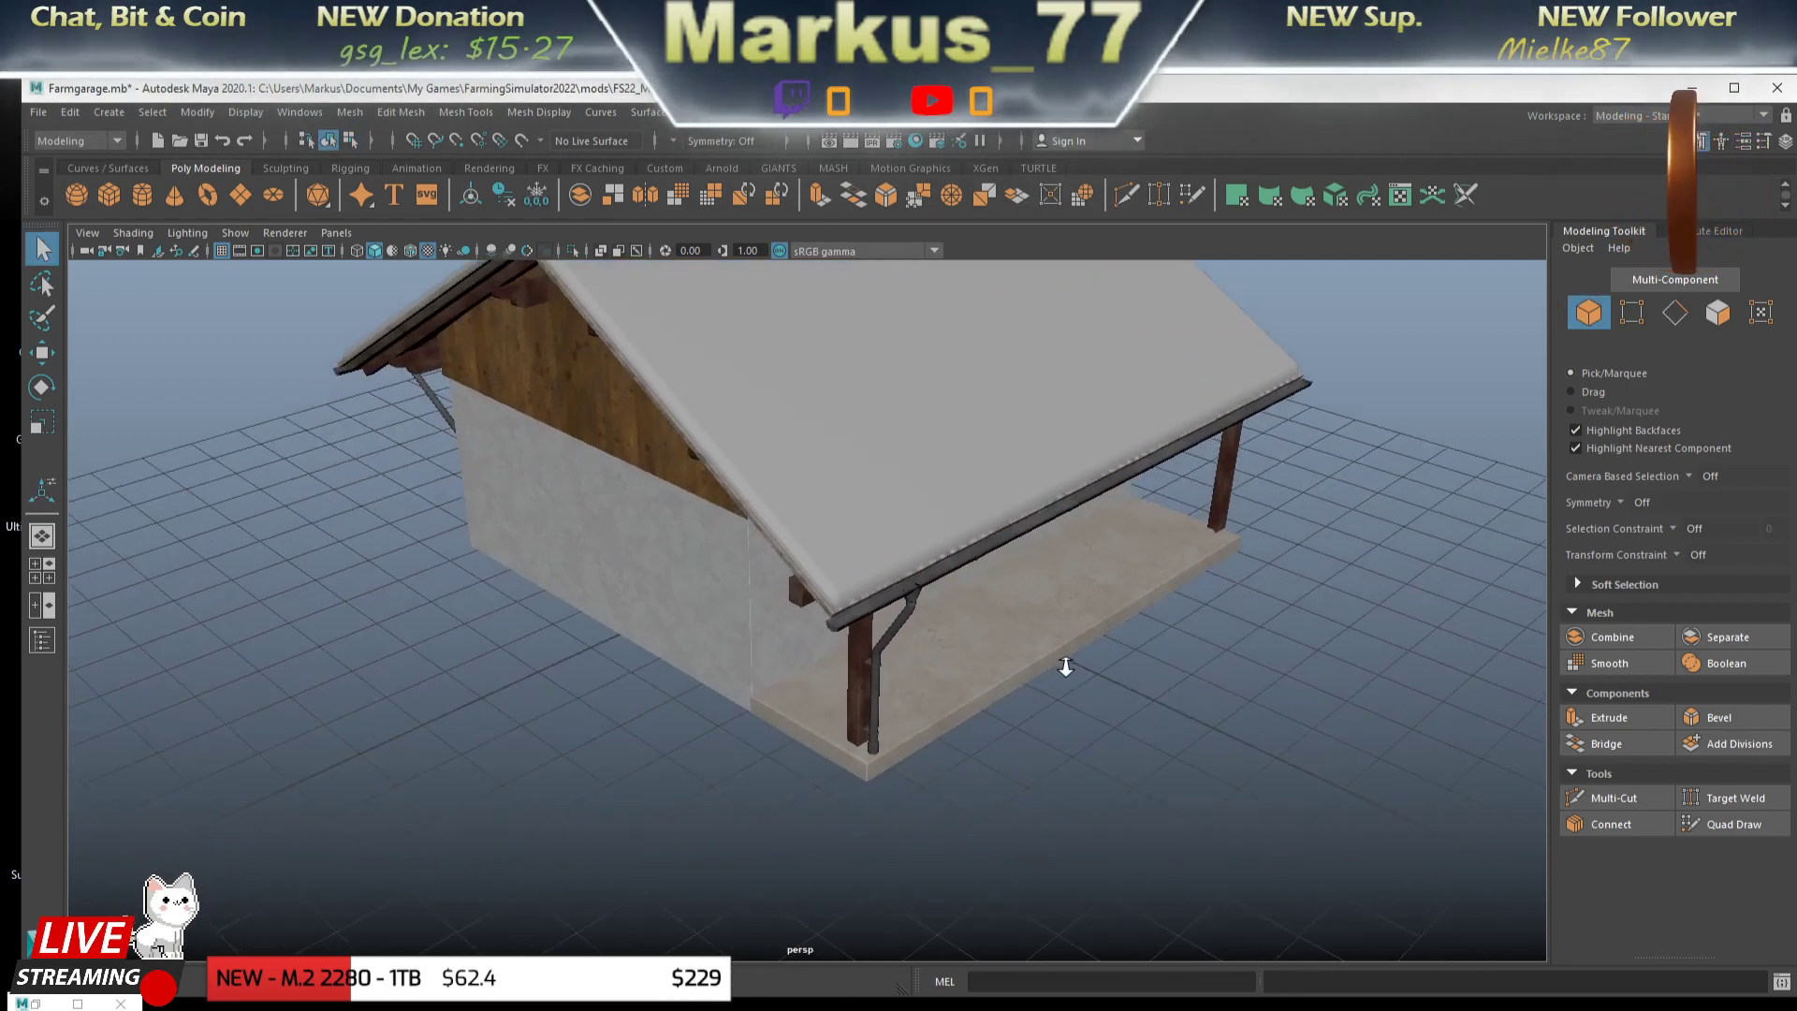
scroll("up", 3)
scroll("up", 3)
scroll("down", 3)
scroll("down", 3)
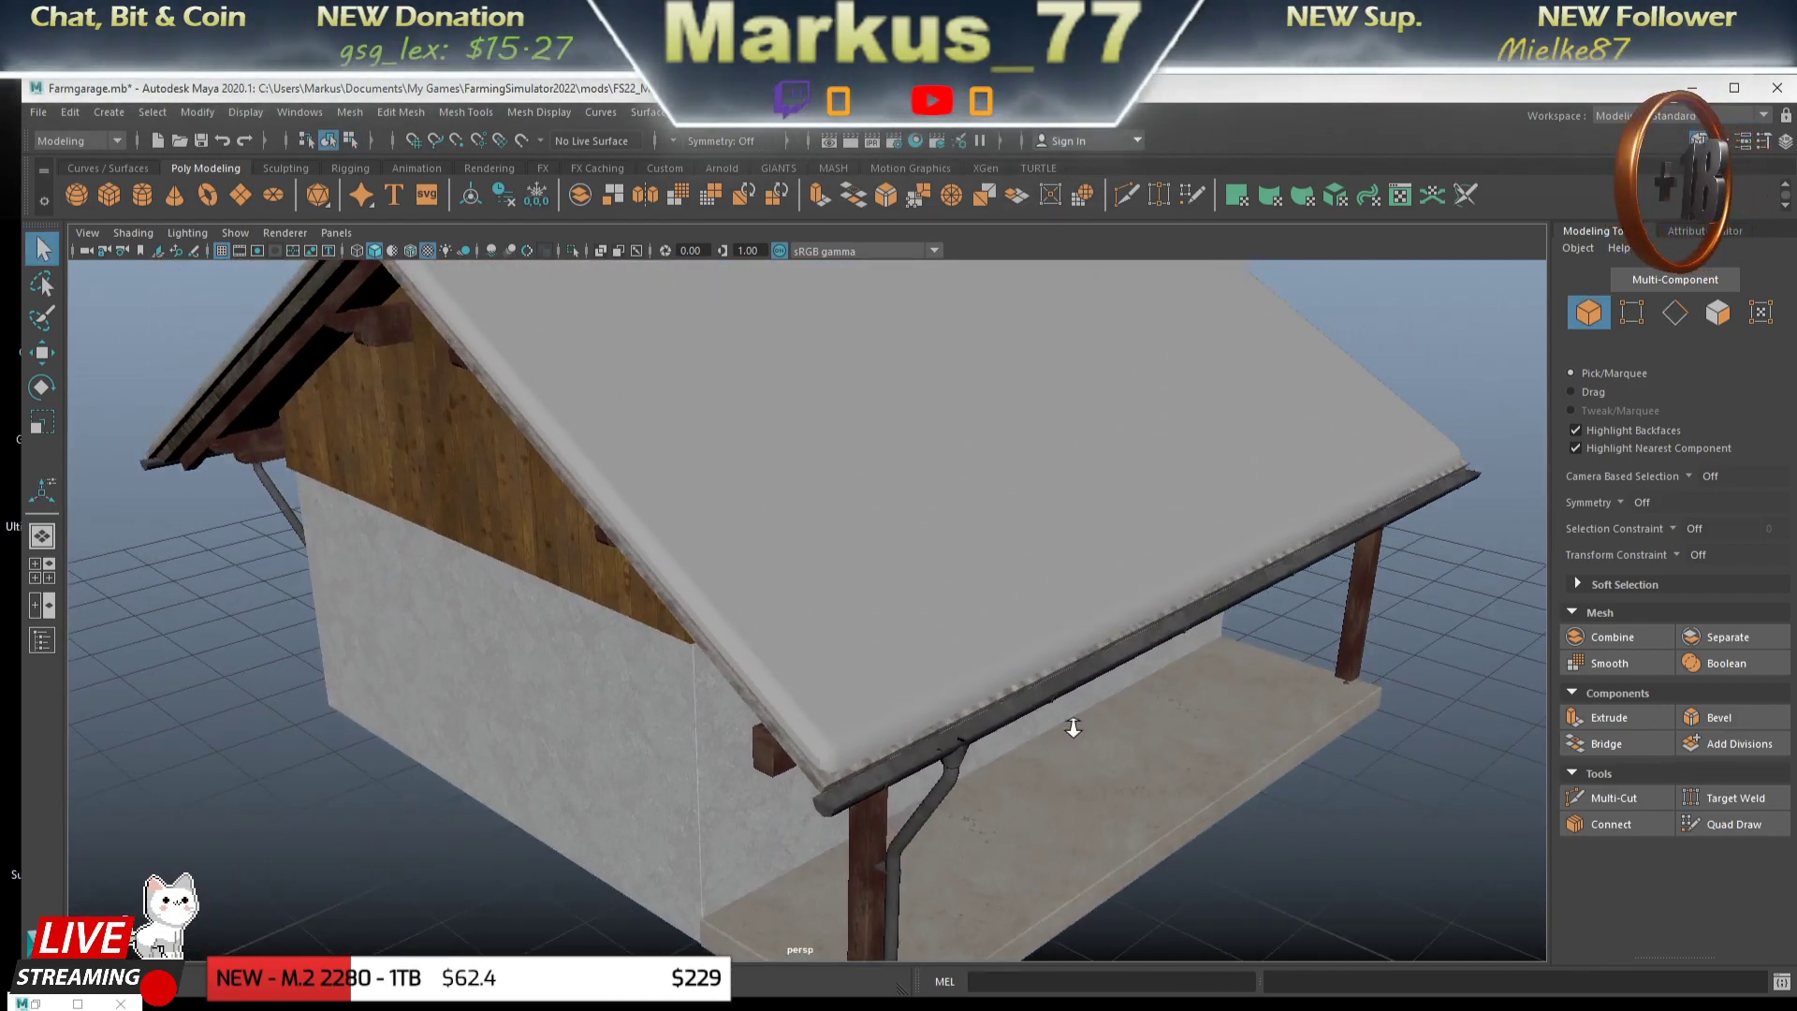
left_click_drag(1071, 727, 850, 574)
- Apply a UV Best Plane projection to the roof slab's faces and return to Object Mode
left_click(856, 552)
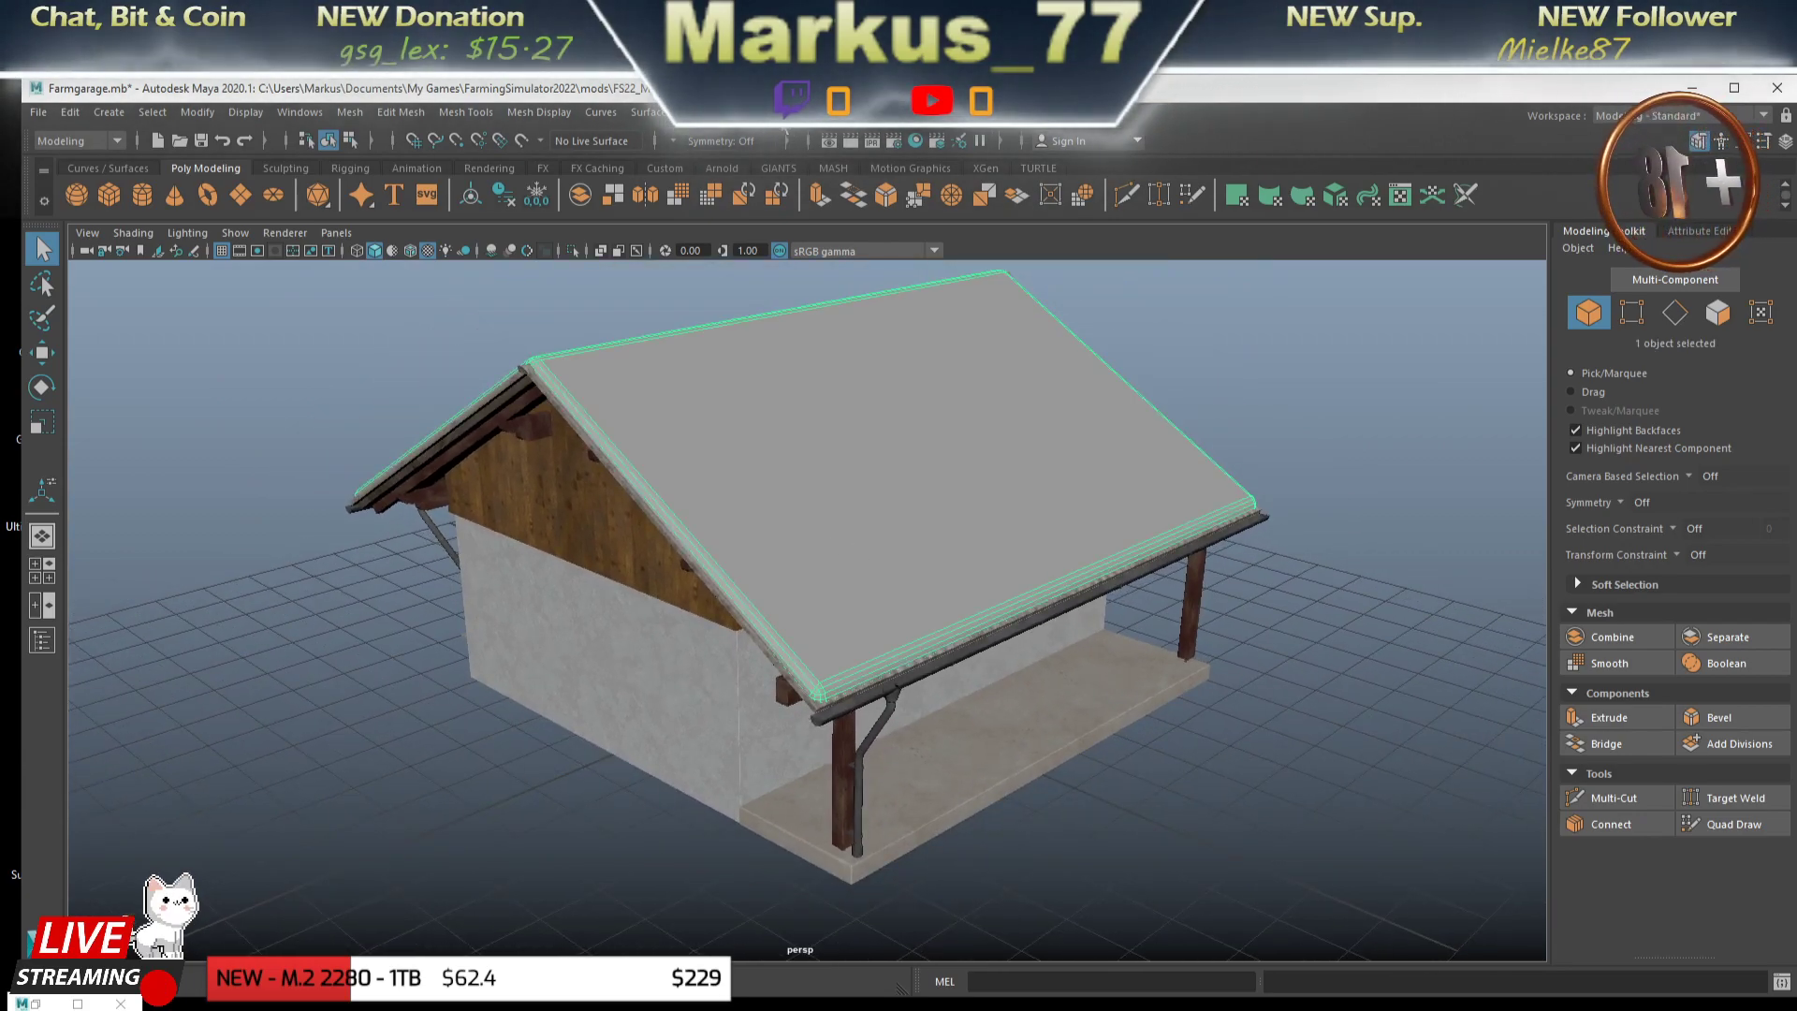
left_click(744, 112)
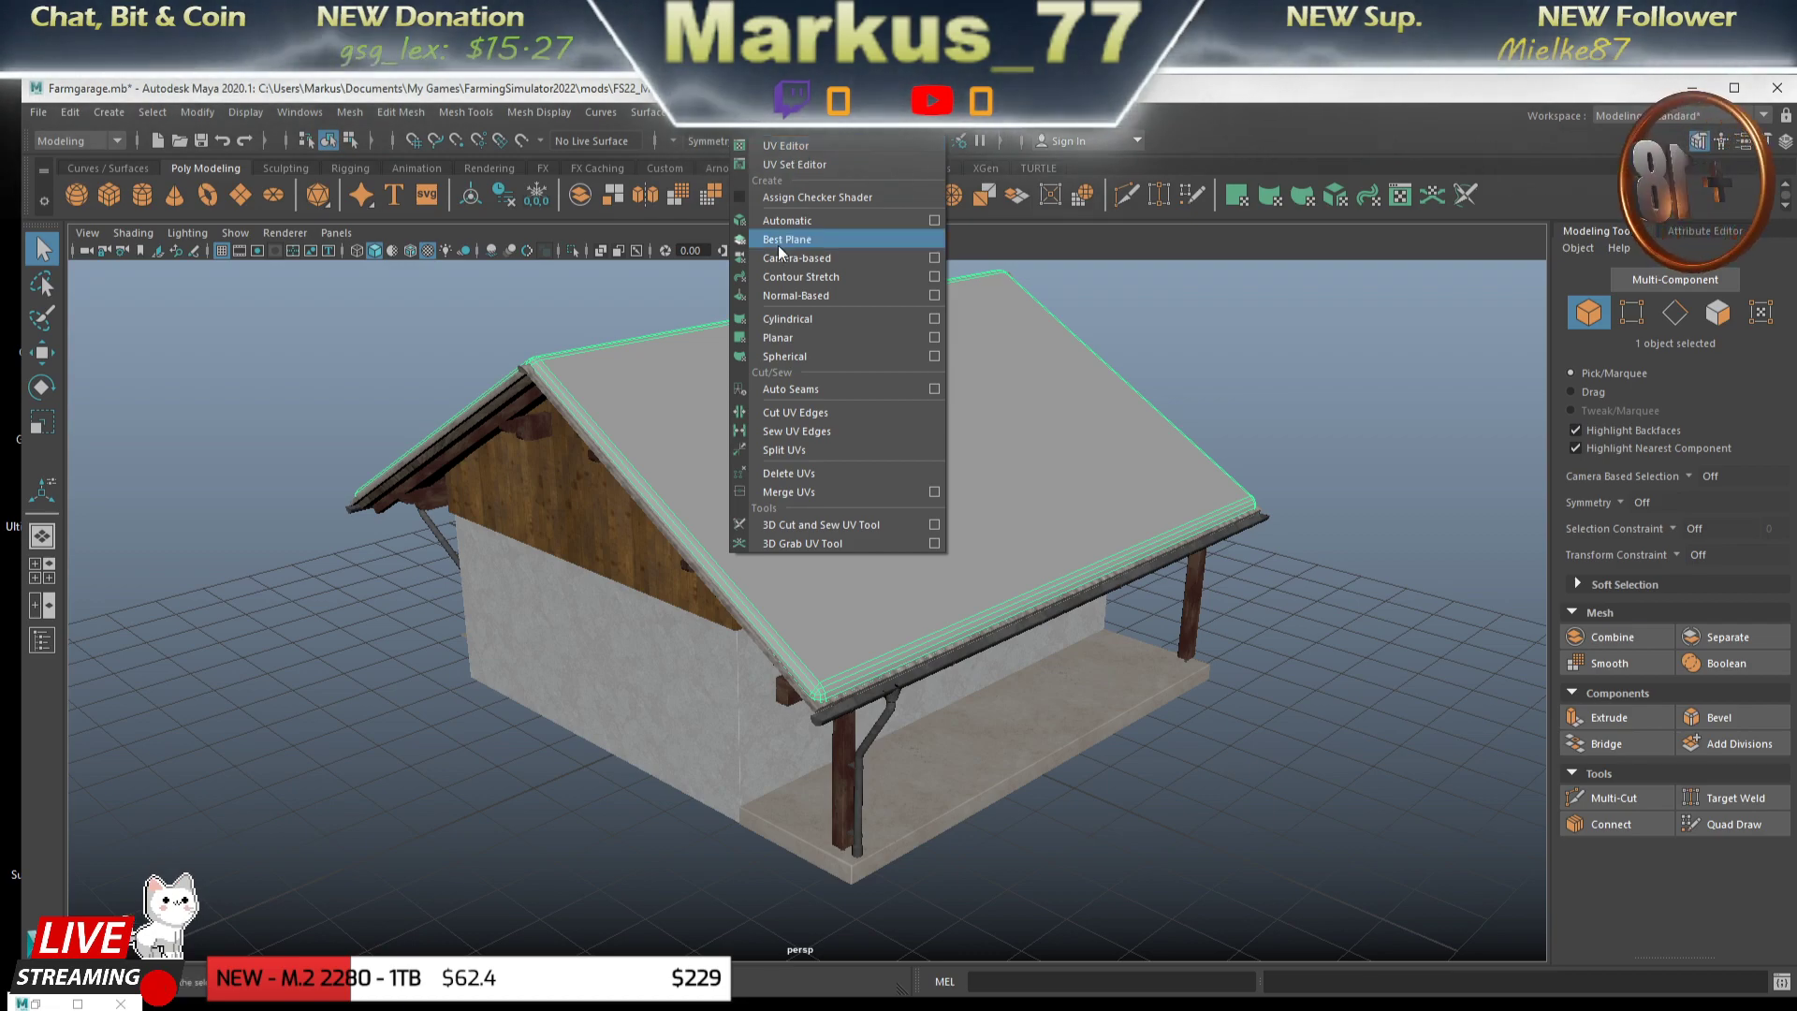
left_click(783, 221)
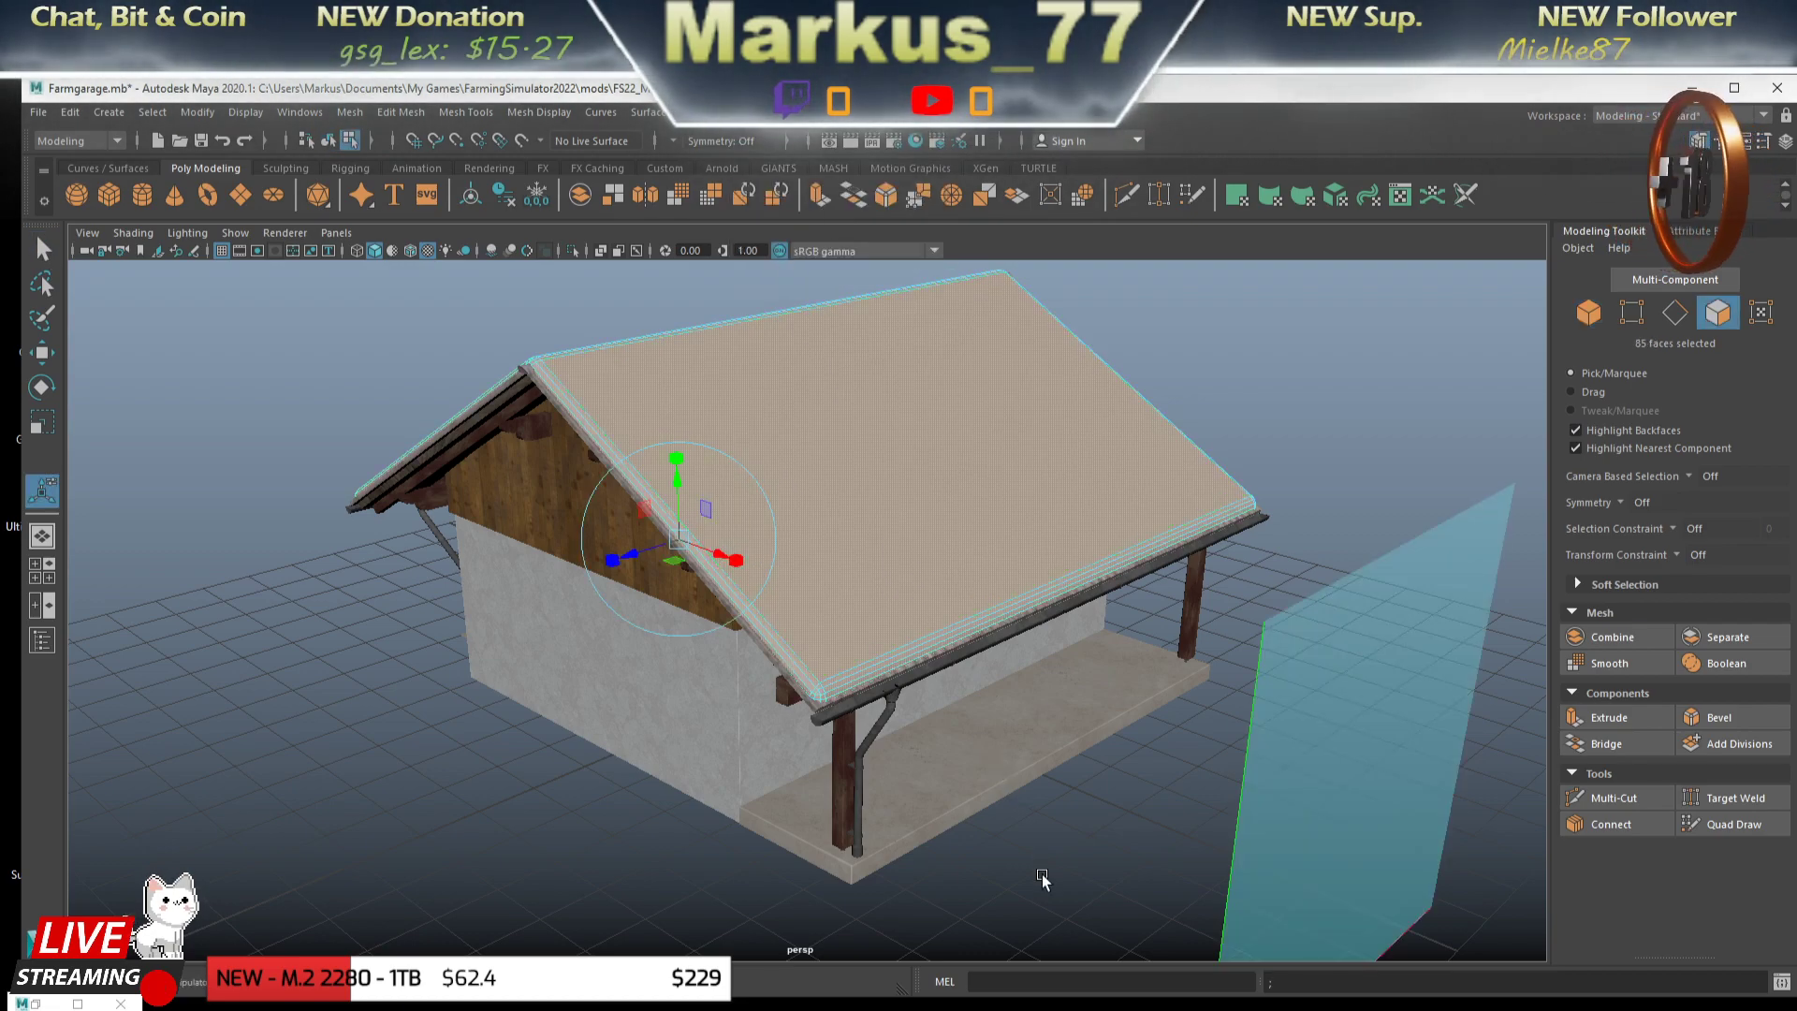
left_click(1042, 874)
scroll("up", 3)
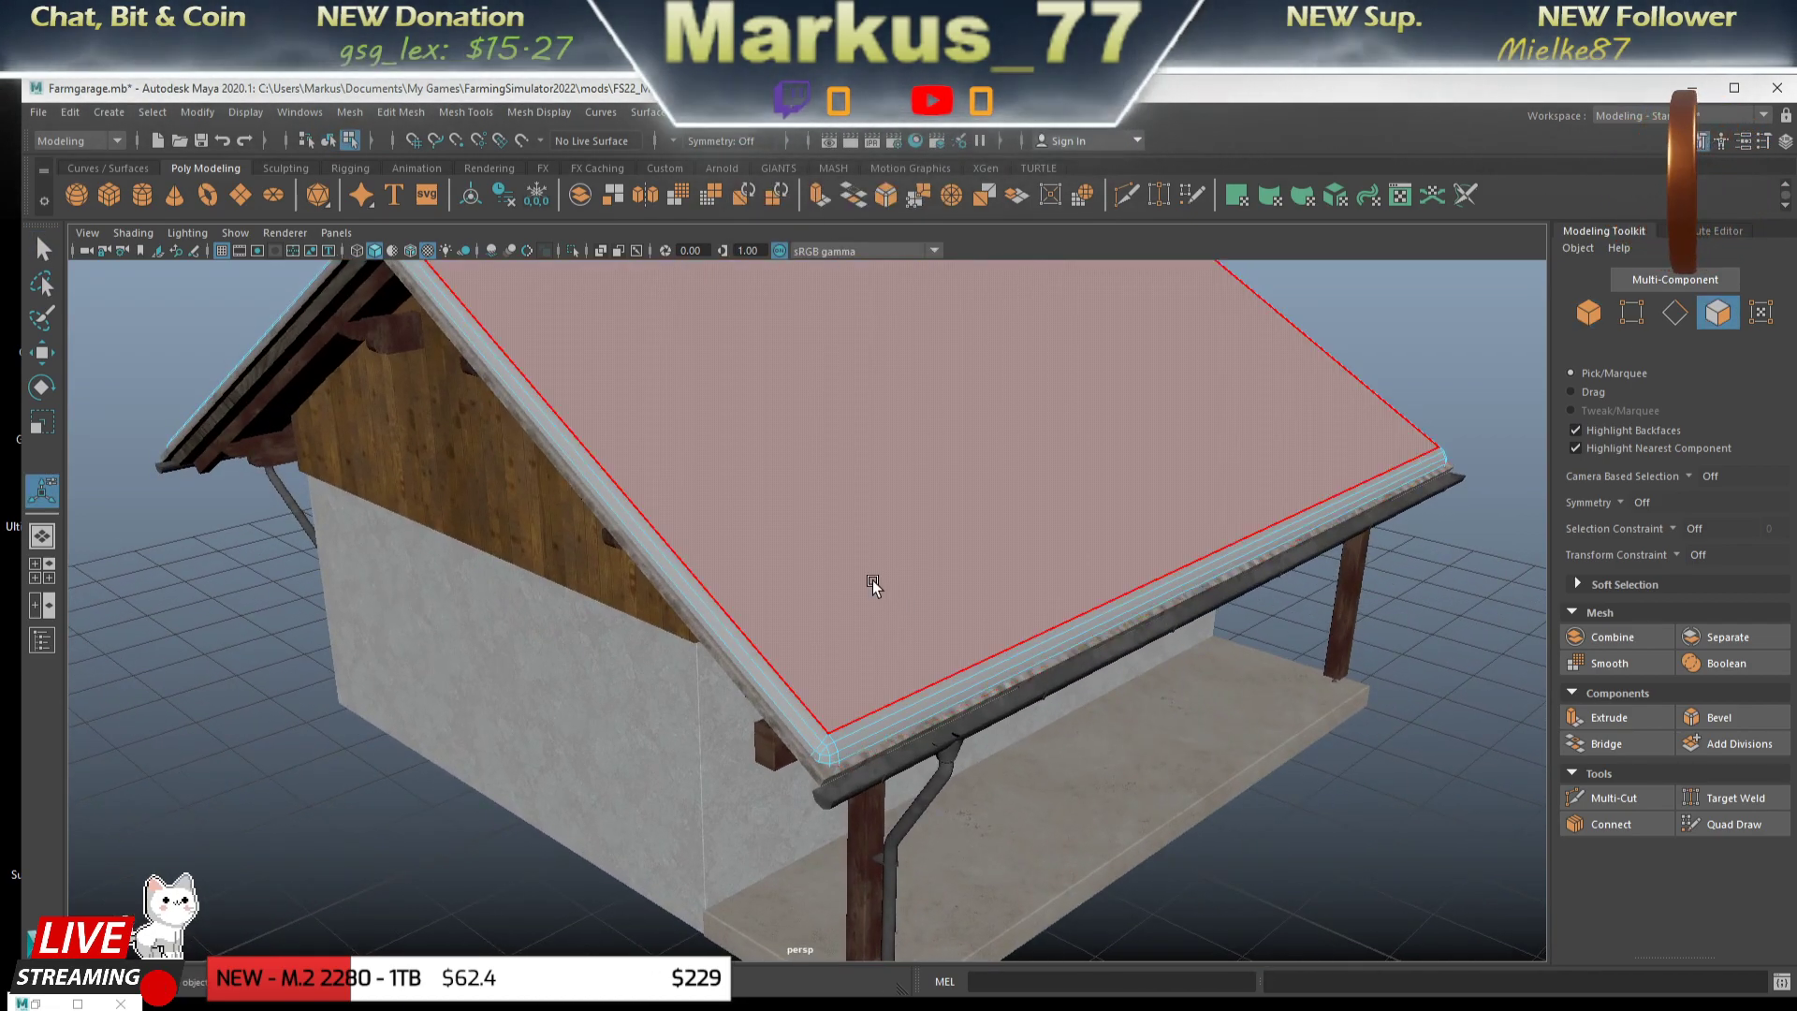
left_click_drag(873, 581, 964, 494)
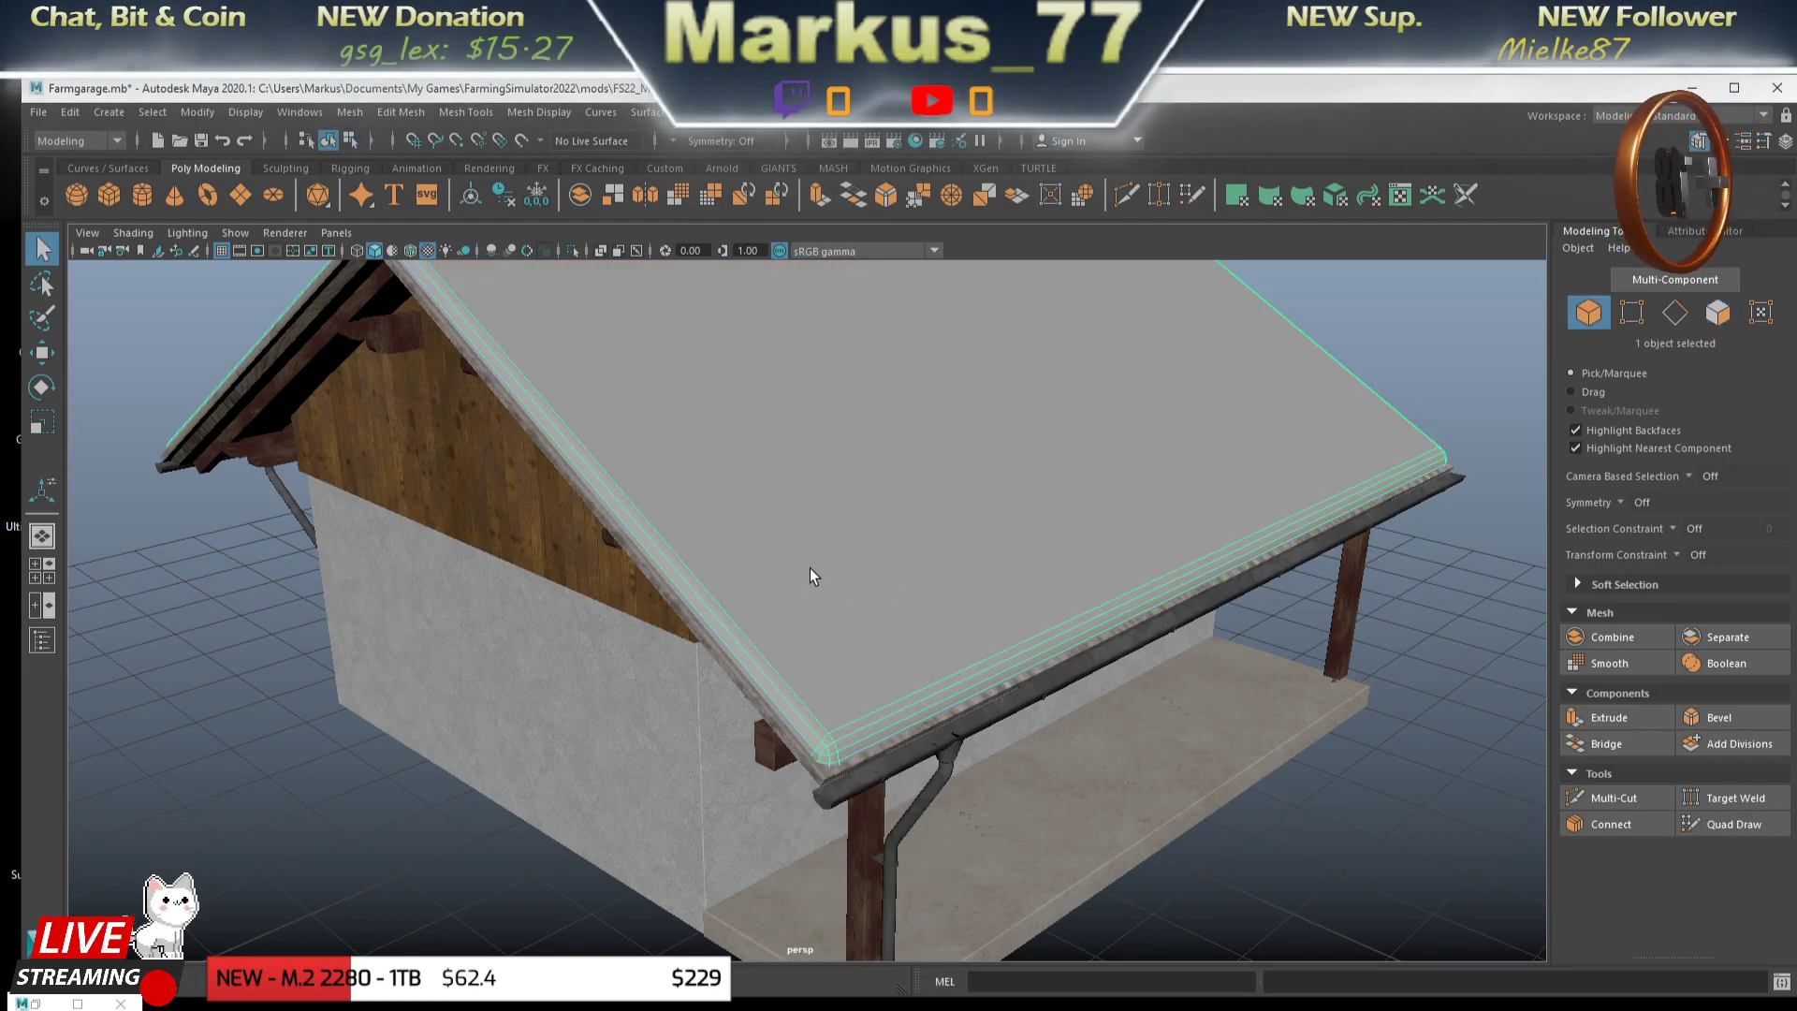
left_click_drag(810, 510, 811, 1005)
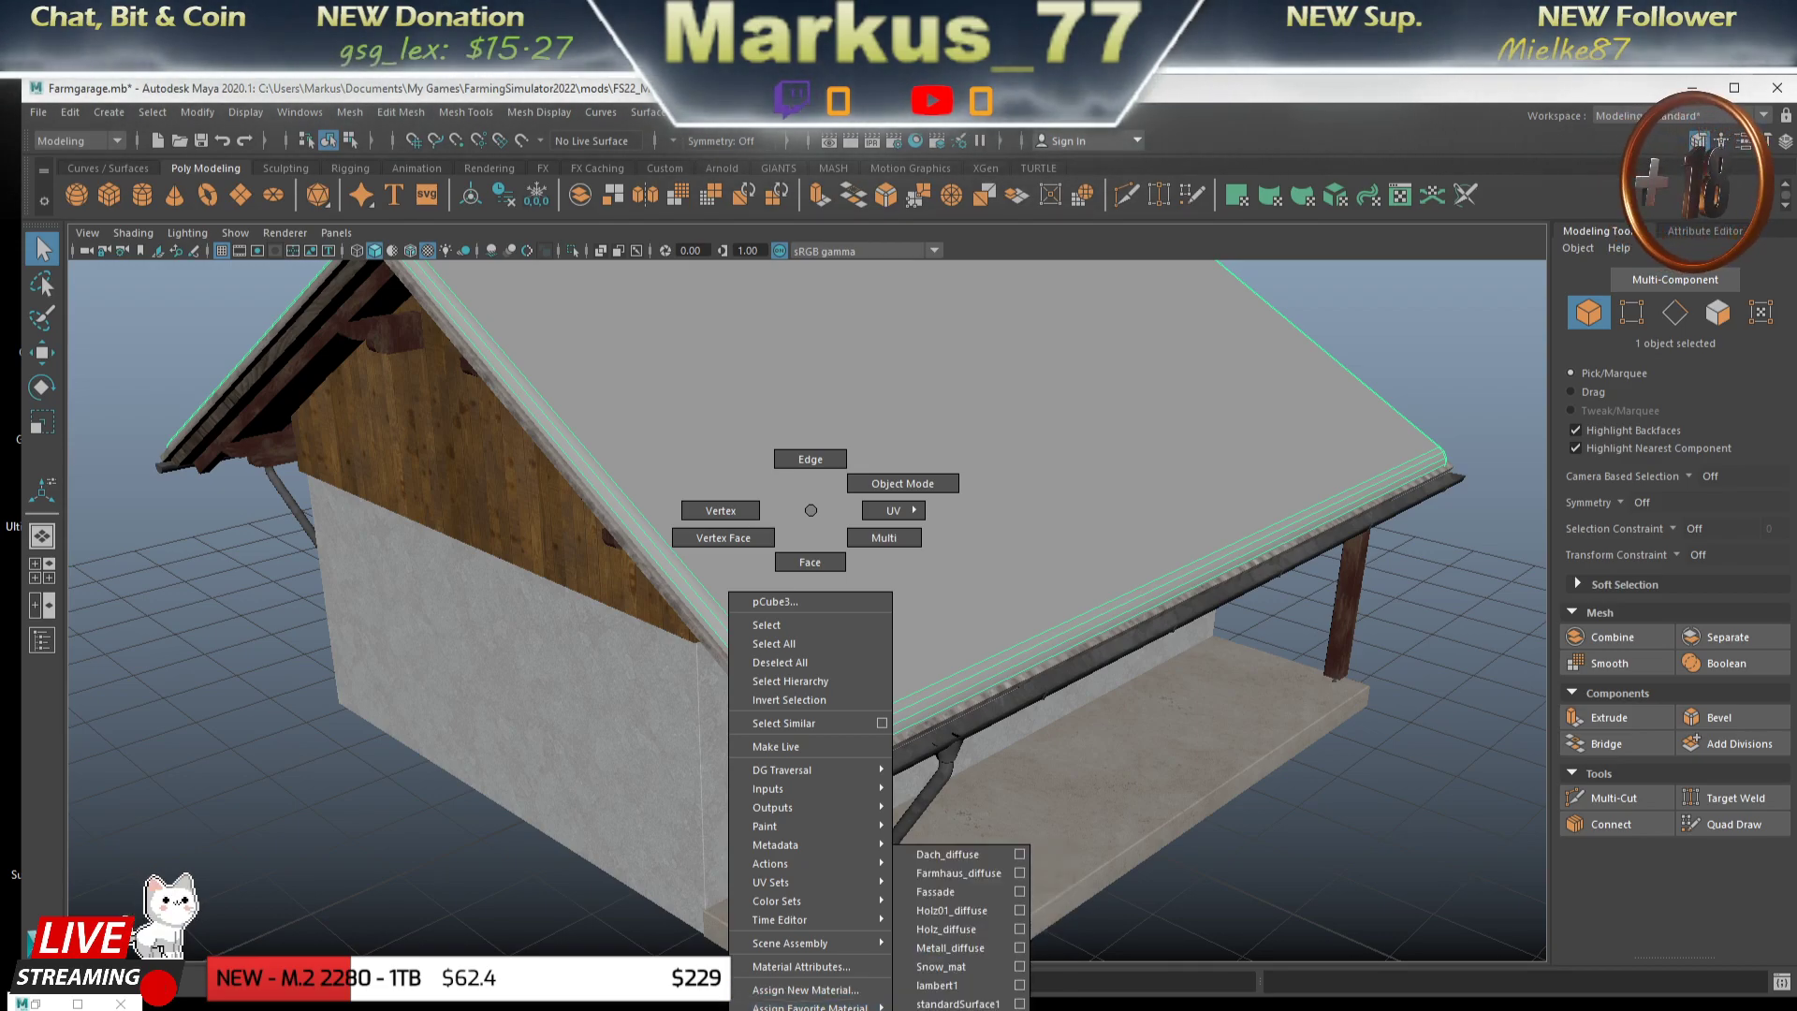
- Assign Snow_mat to the roof slab and orbit to the other gable to check it
left_click(933, 967)
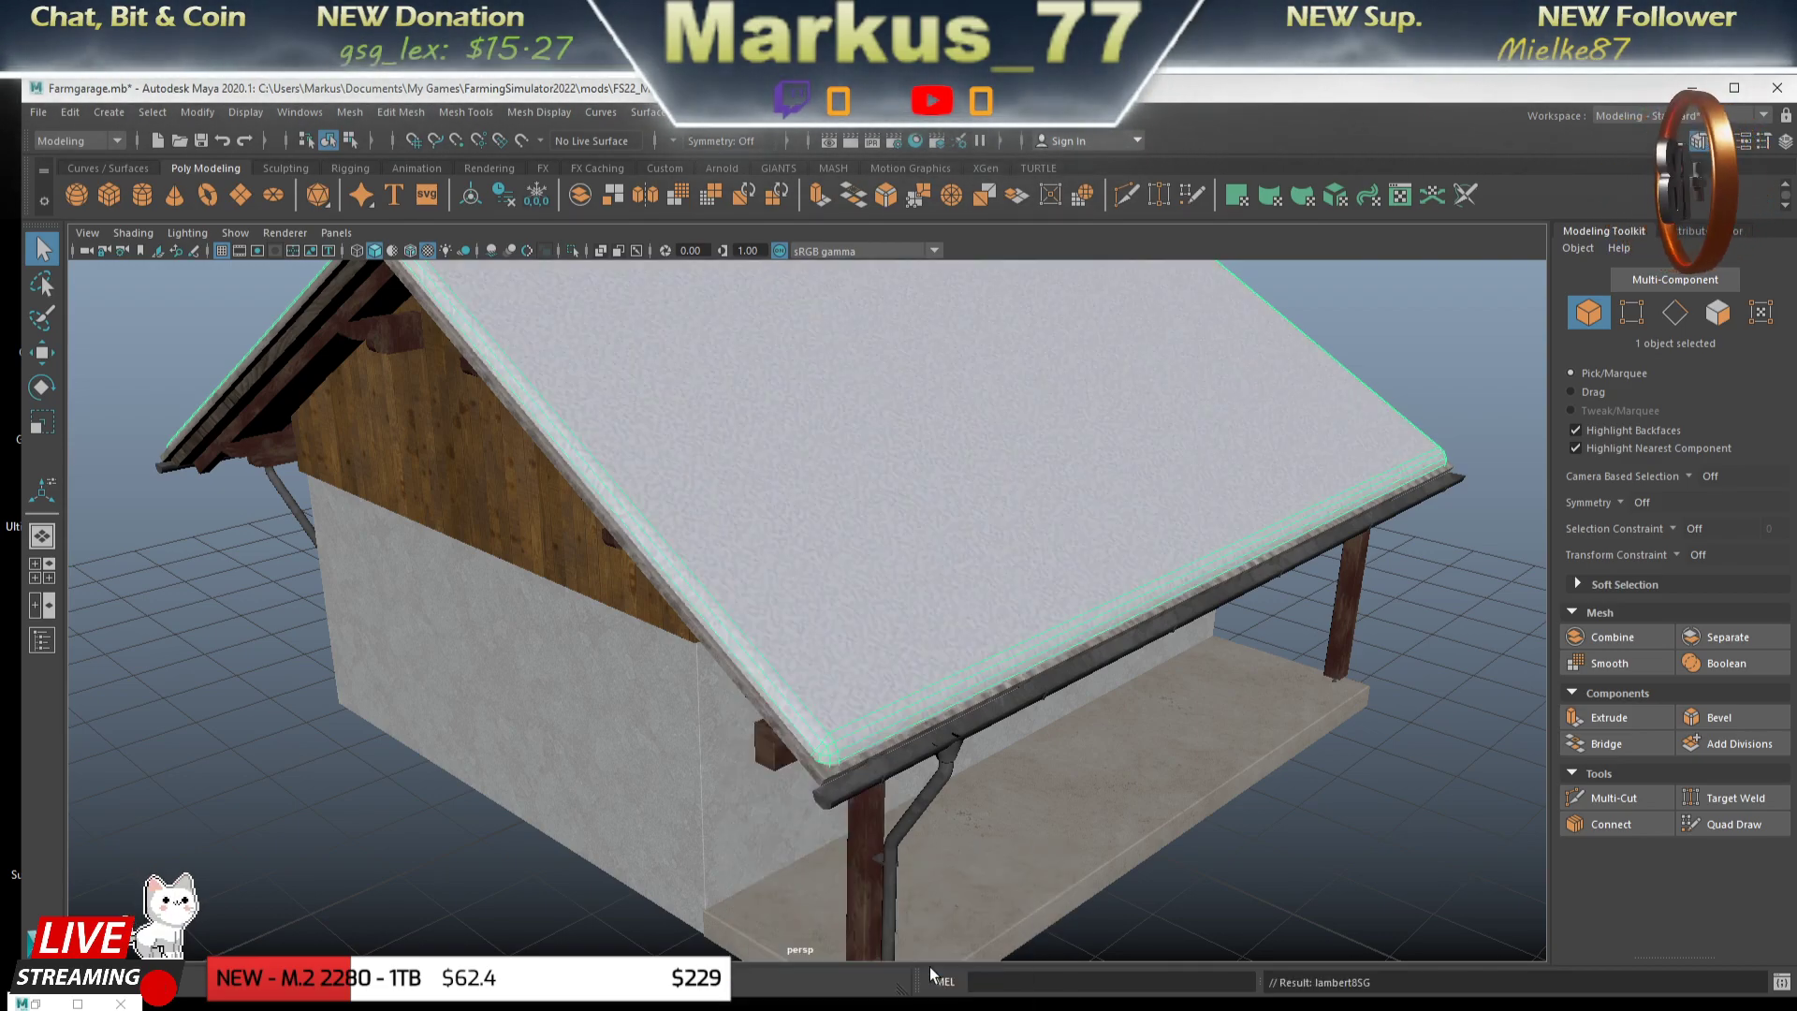
scroll("down", 3)
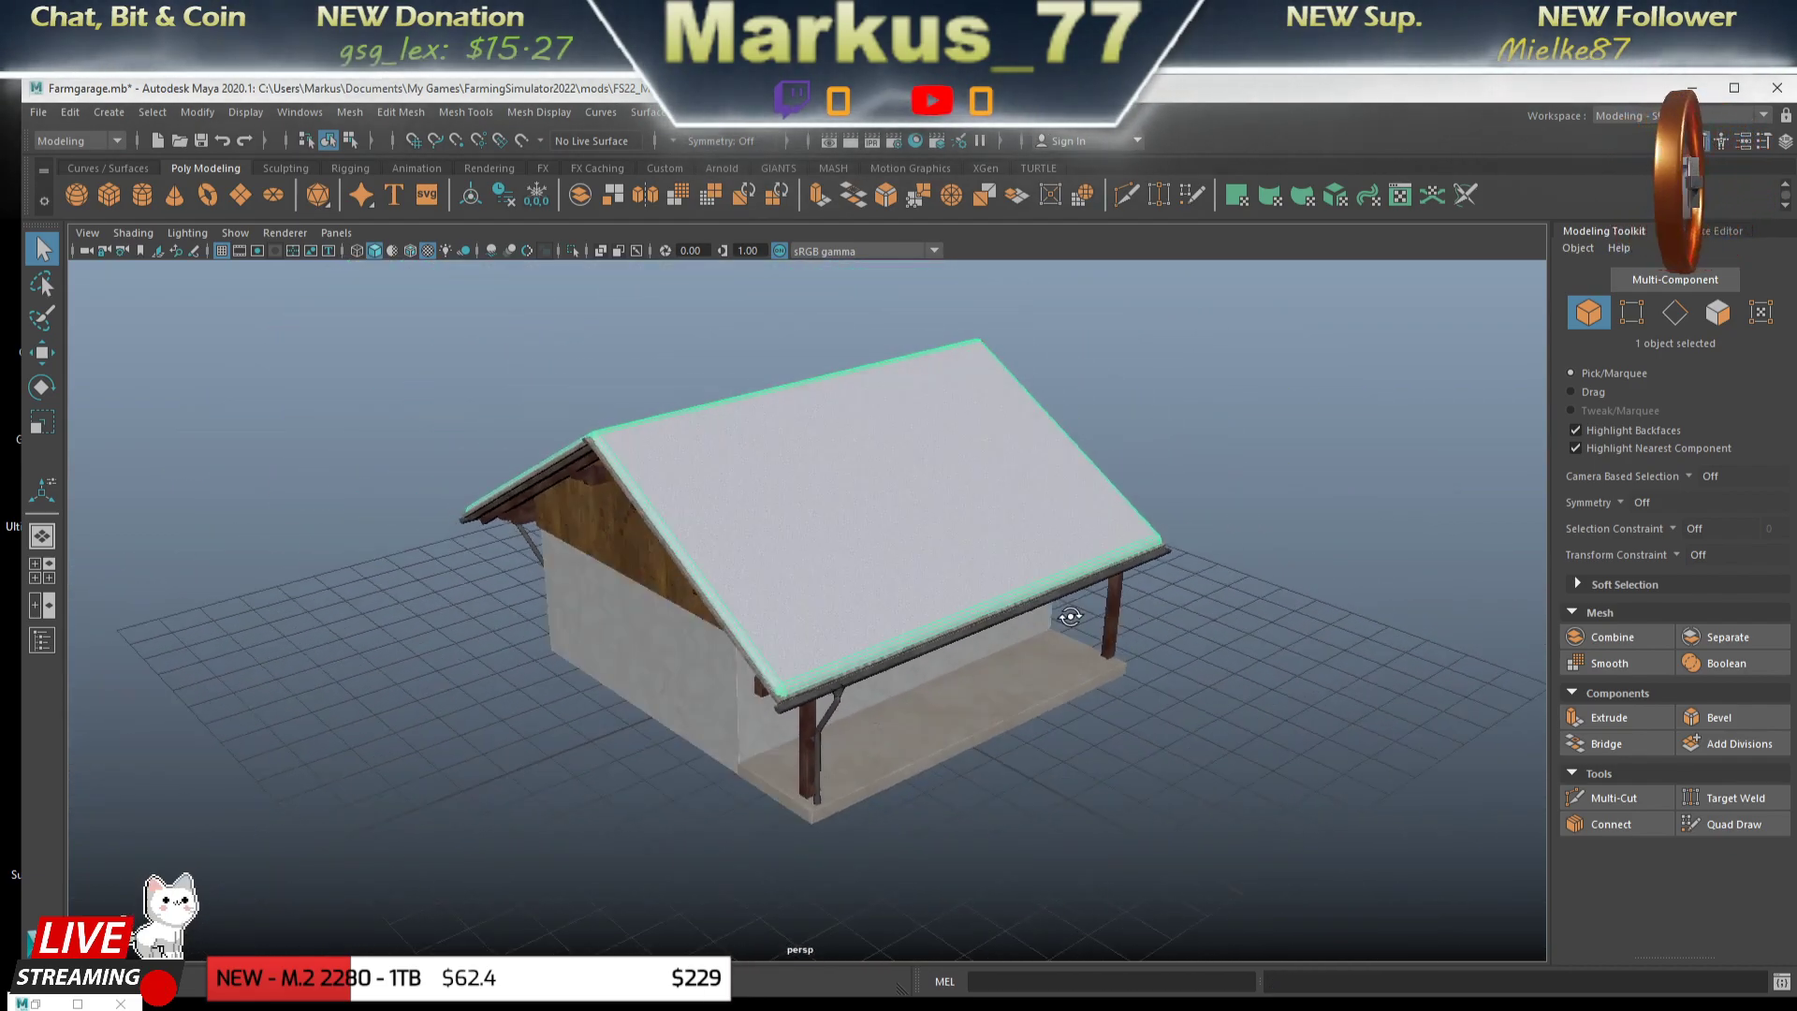
left_click_drag(711, 726, 898, 614)
scroll("up", 3)
- Revert the slab to the default lambert1 material and orbit around the roof
left_click_drag(912, 510, 910, 567)
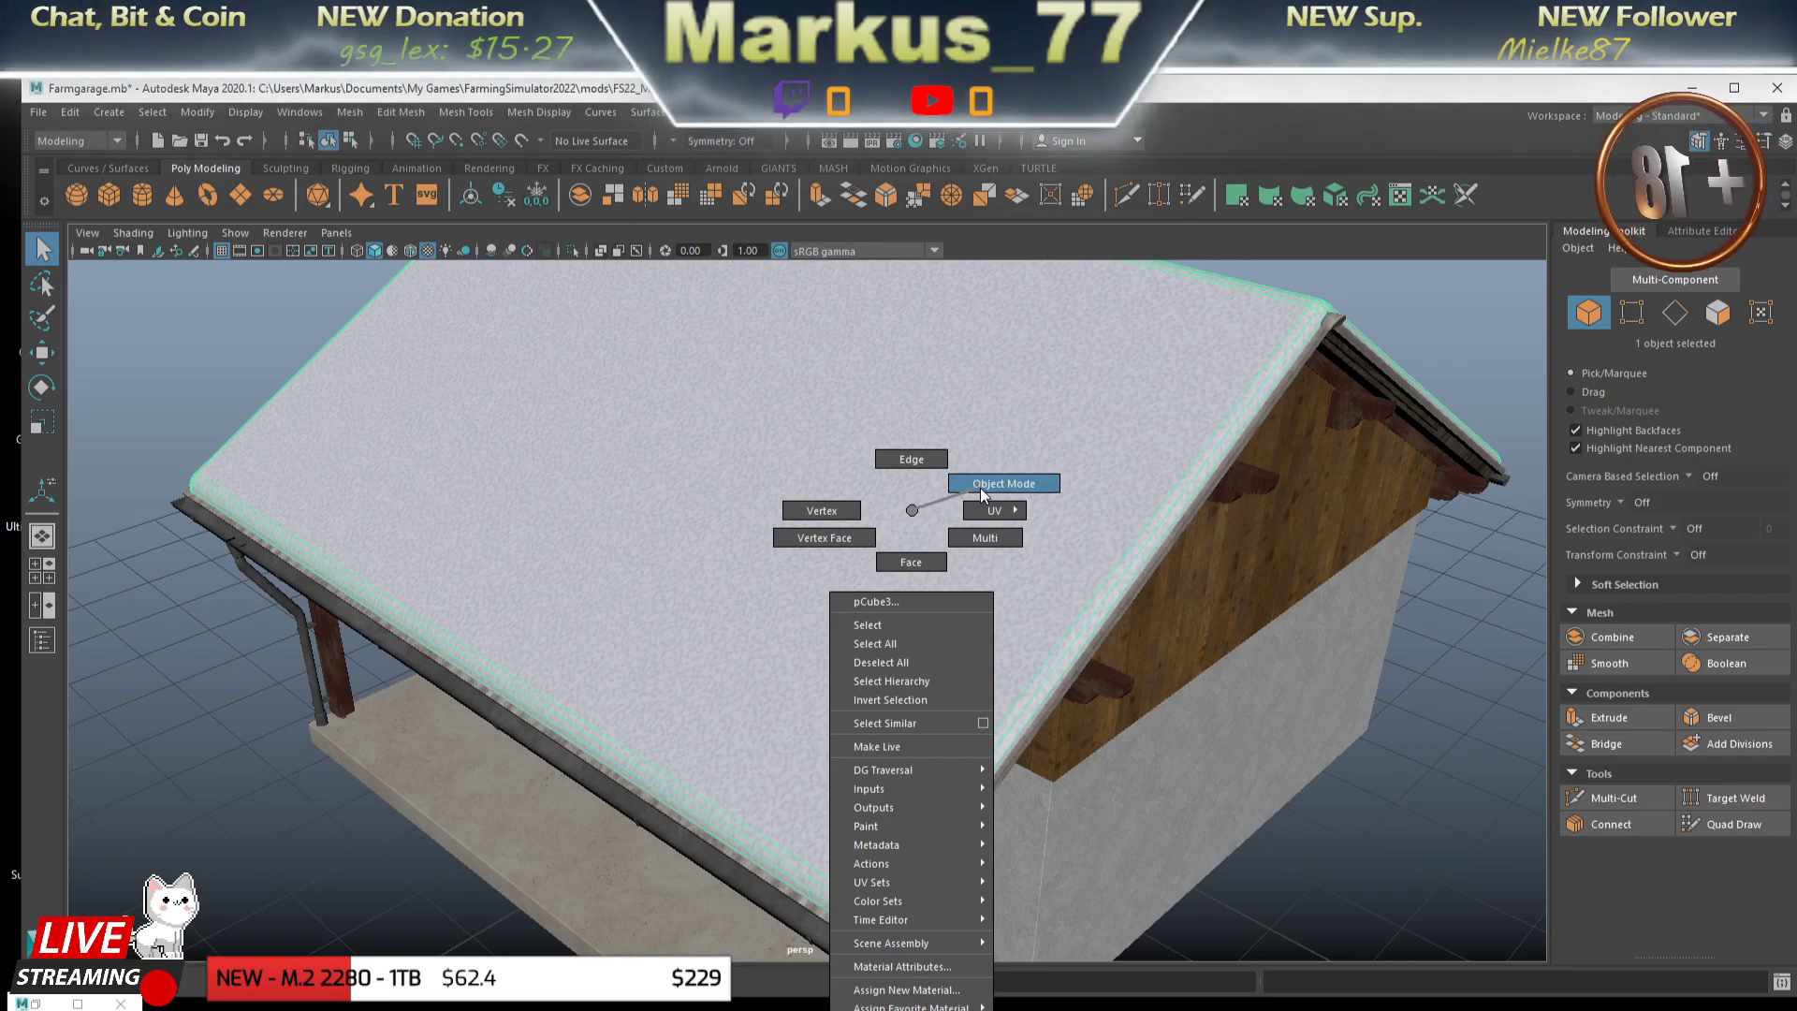
left_click_drag(980, 486, 838, 688)
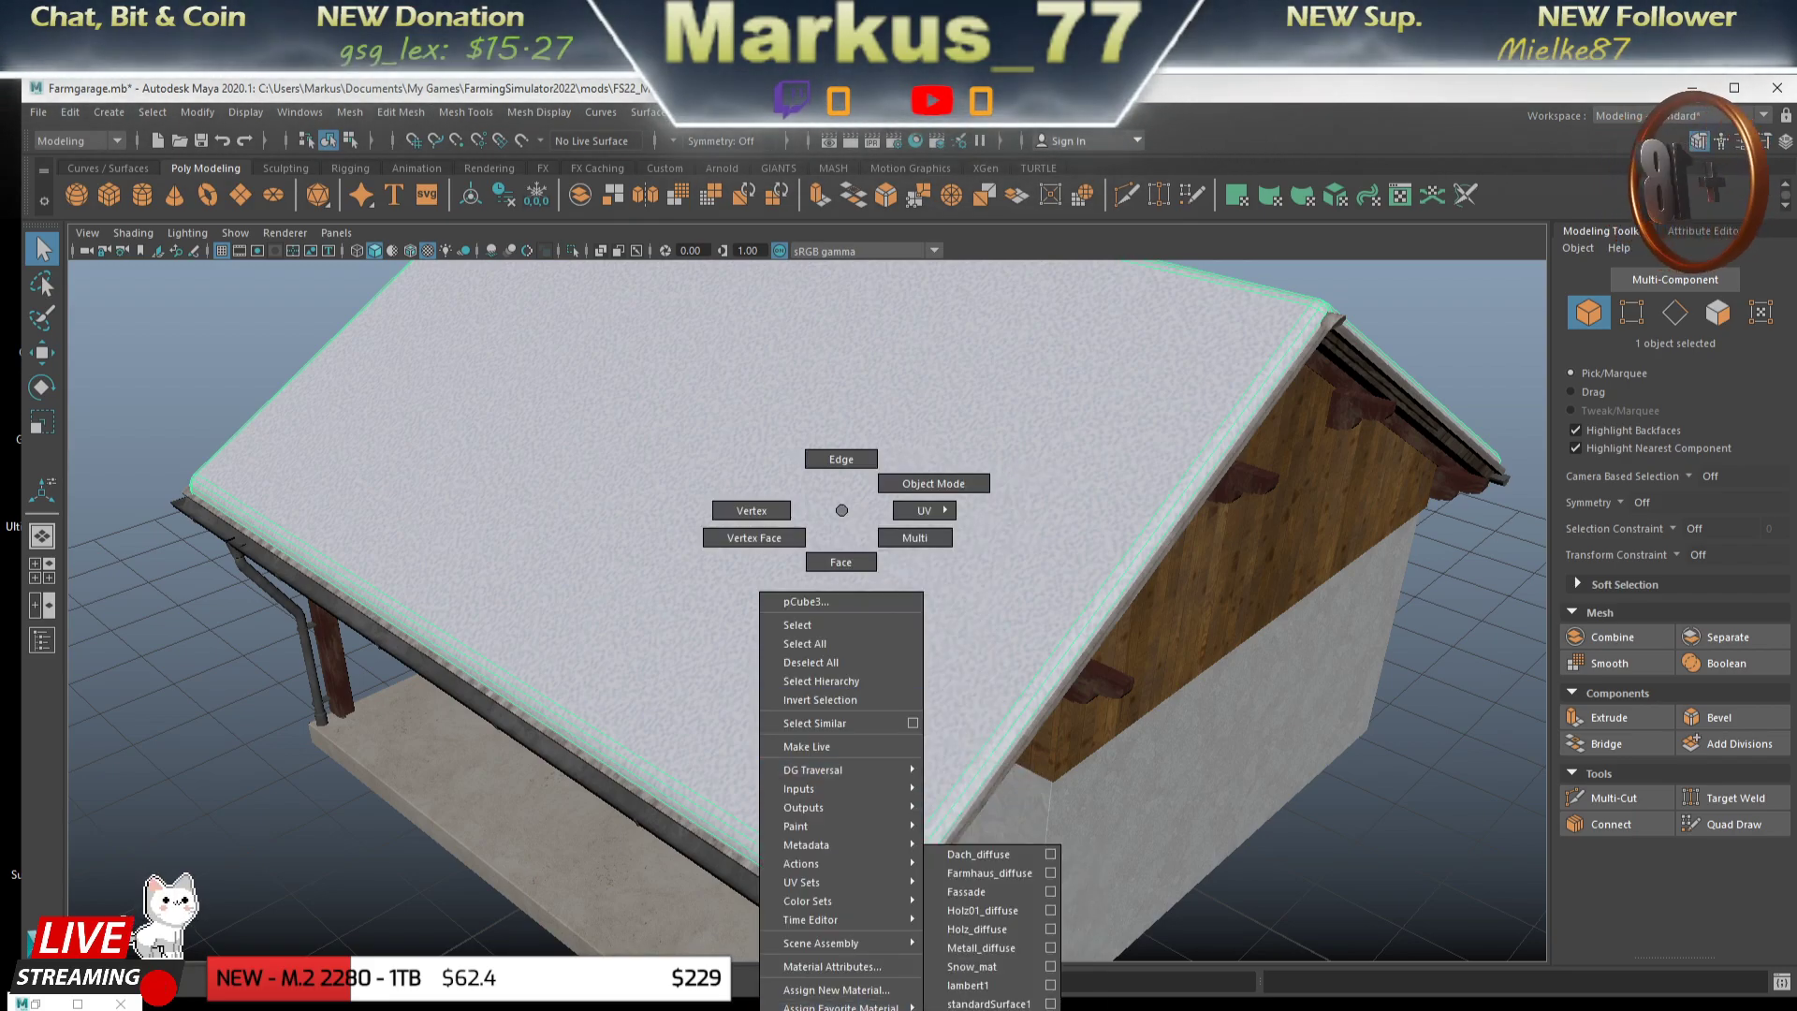
left_click(987, 985)
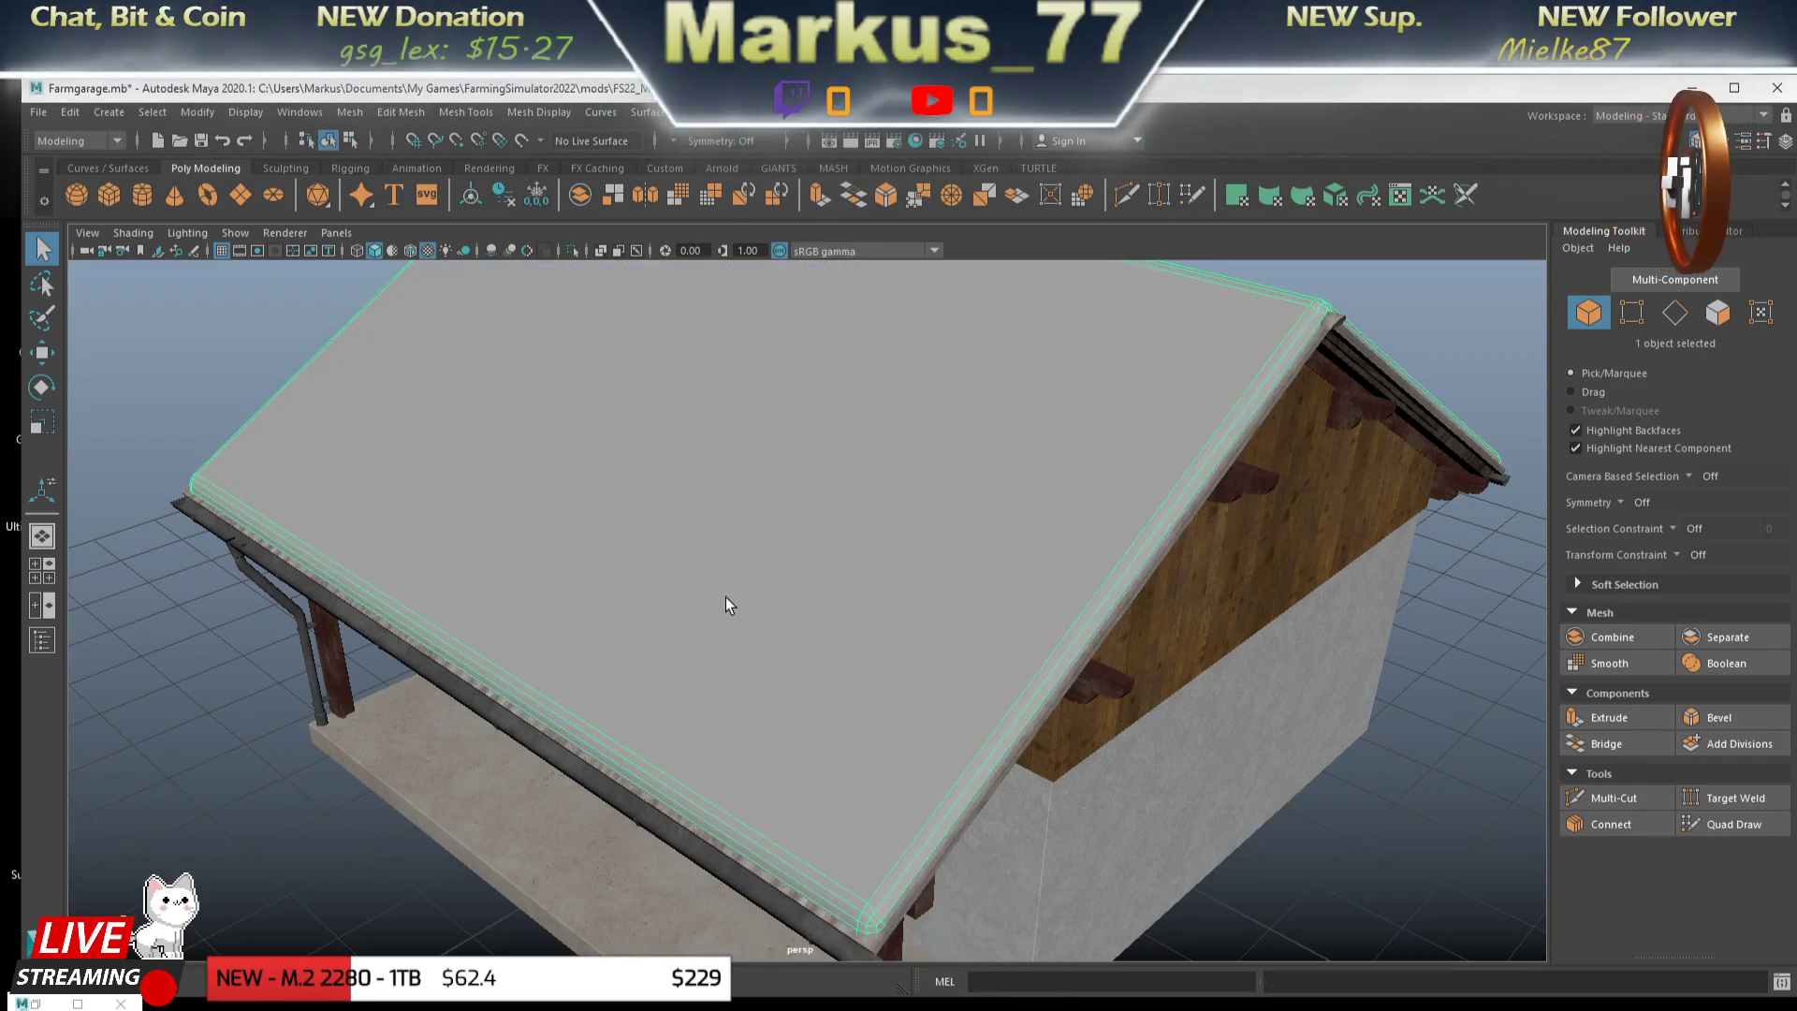
left_click(36, 356)
left_click_drag(843, 562, 654, 381)
mouse_move(540, 112)
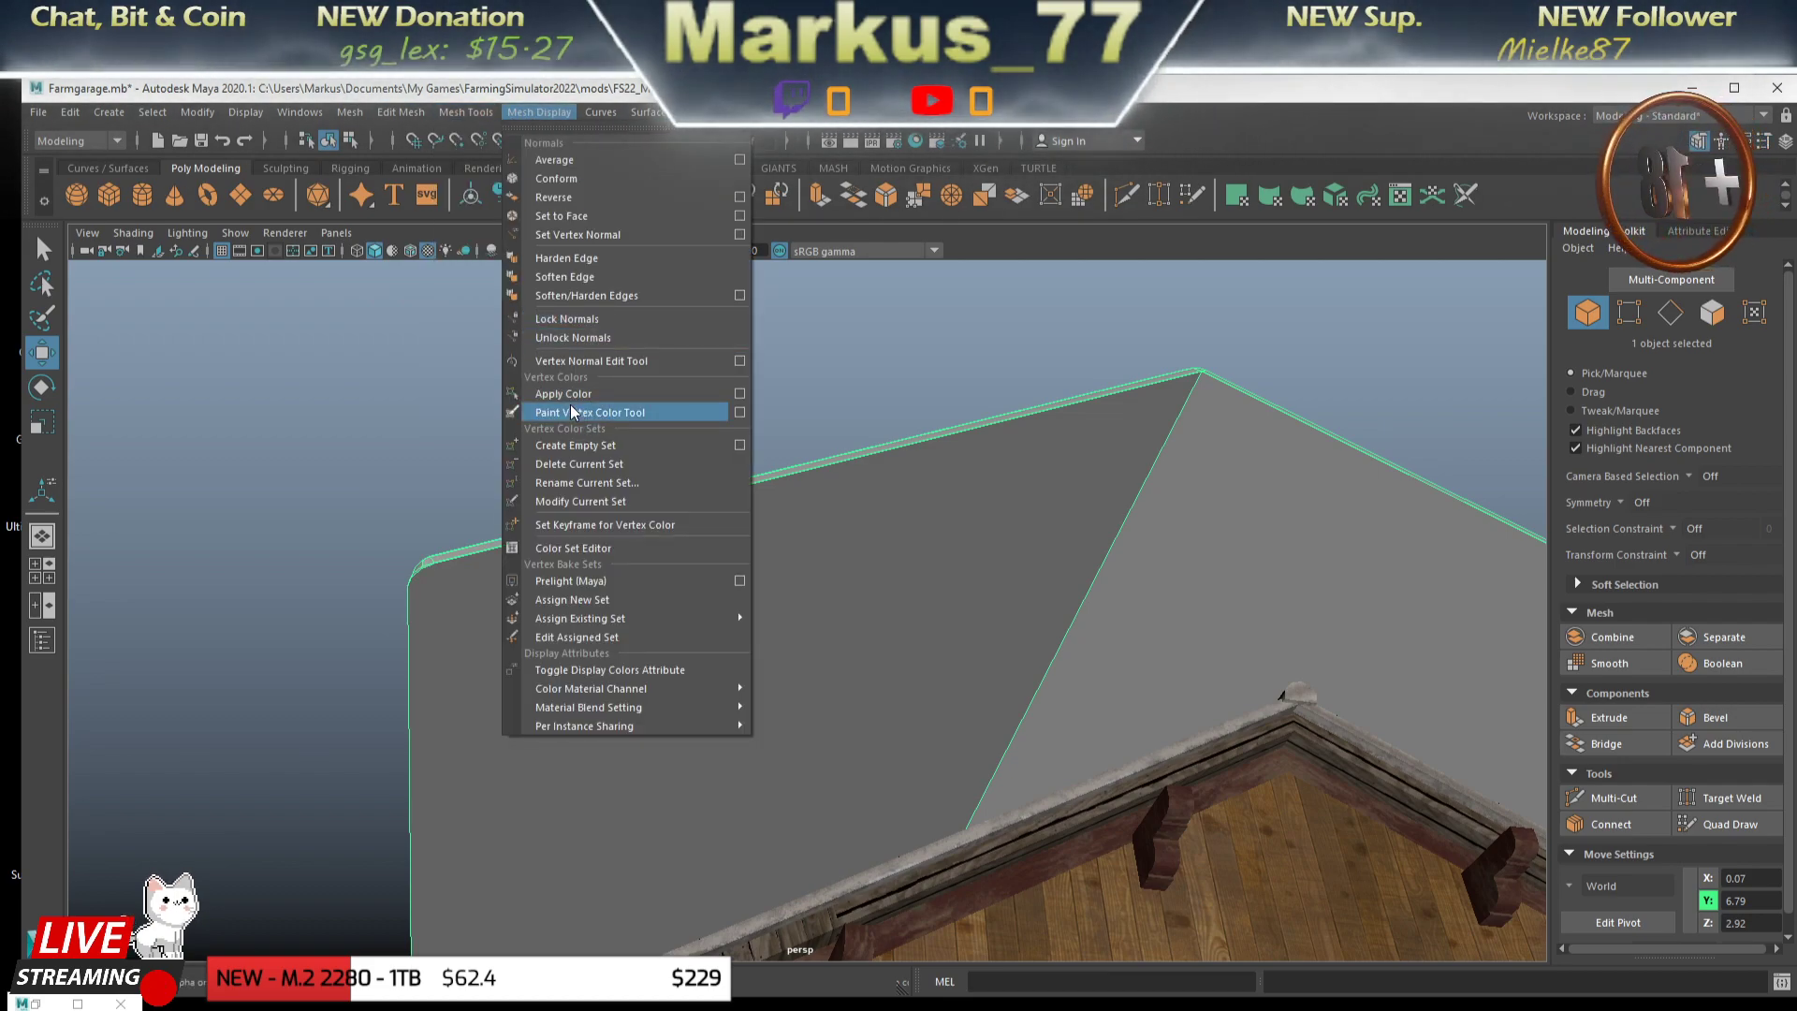
- Activate the Paint Vertex Color Tool and orbit to view the slab's underside
left_click(730, 412)
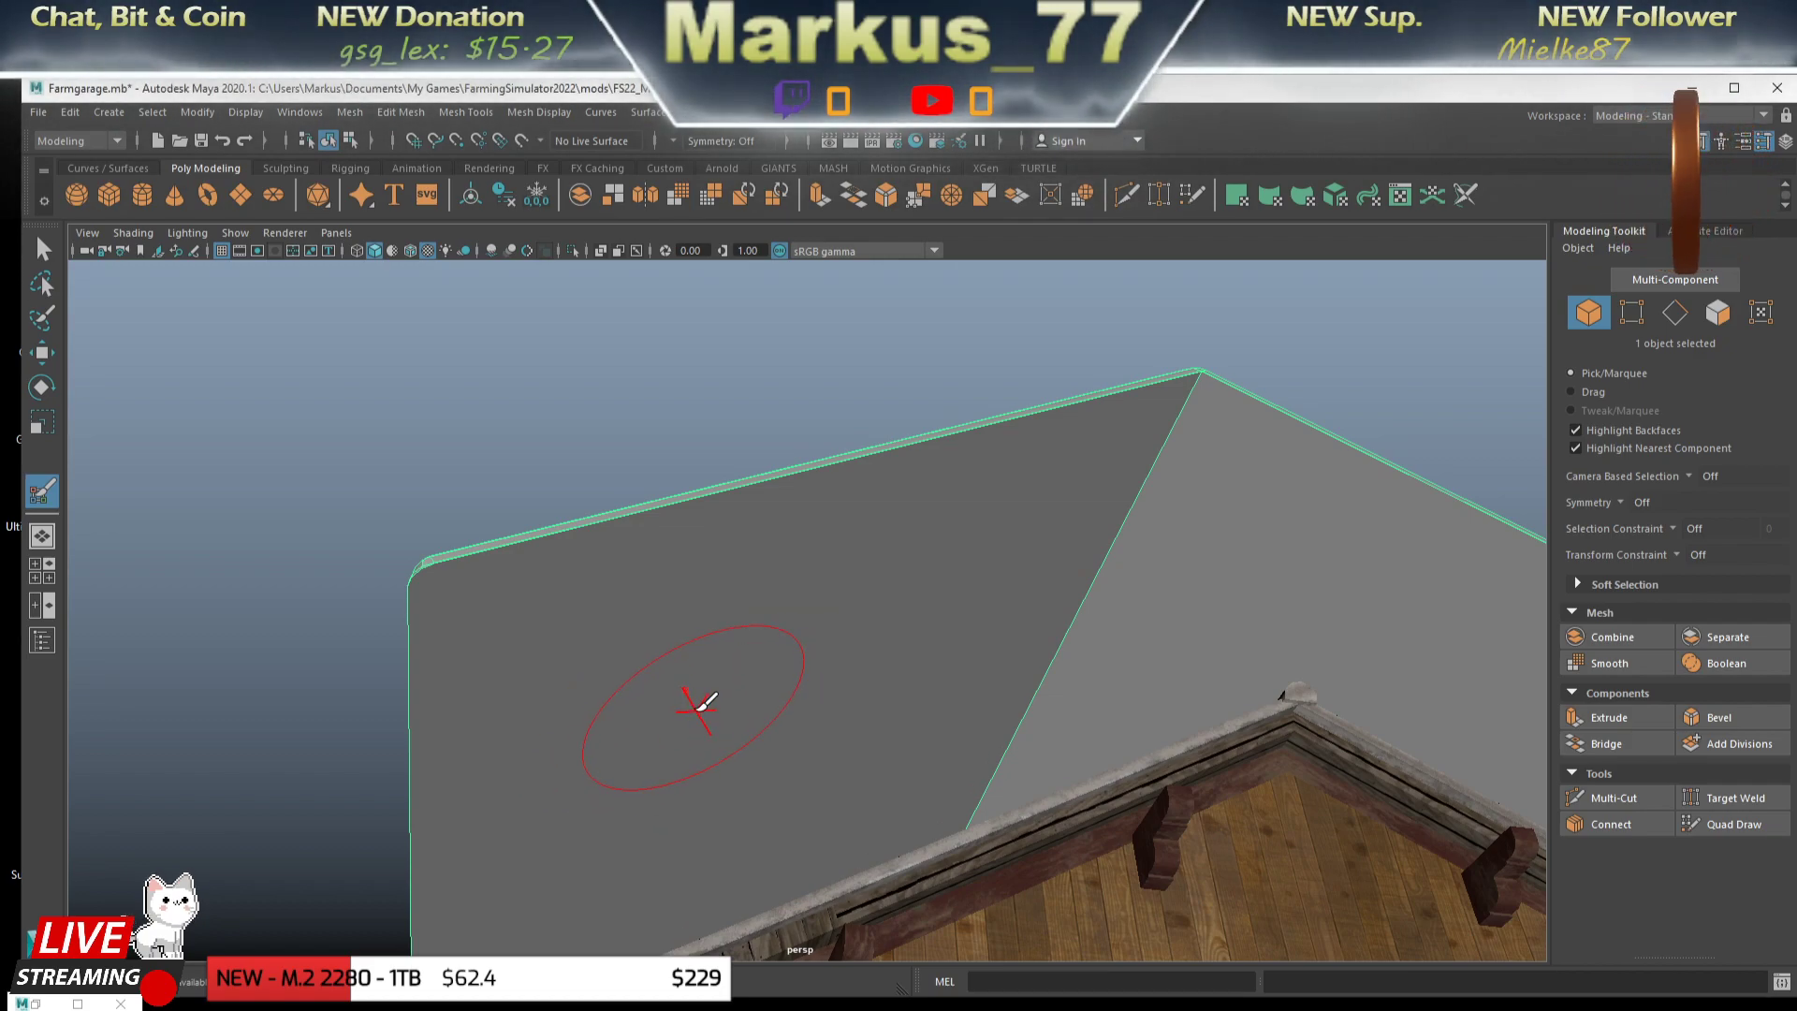
left_click_drag(702, 703, 667, 655)
left_click_drag(667, 655, 918, 646)
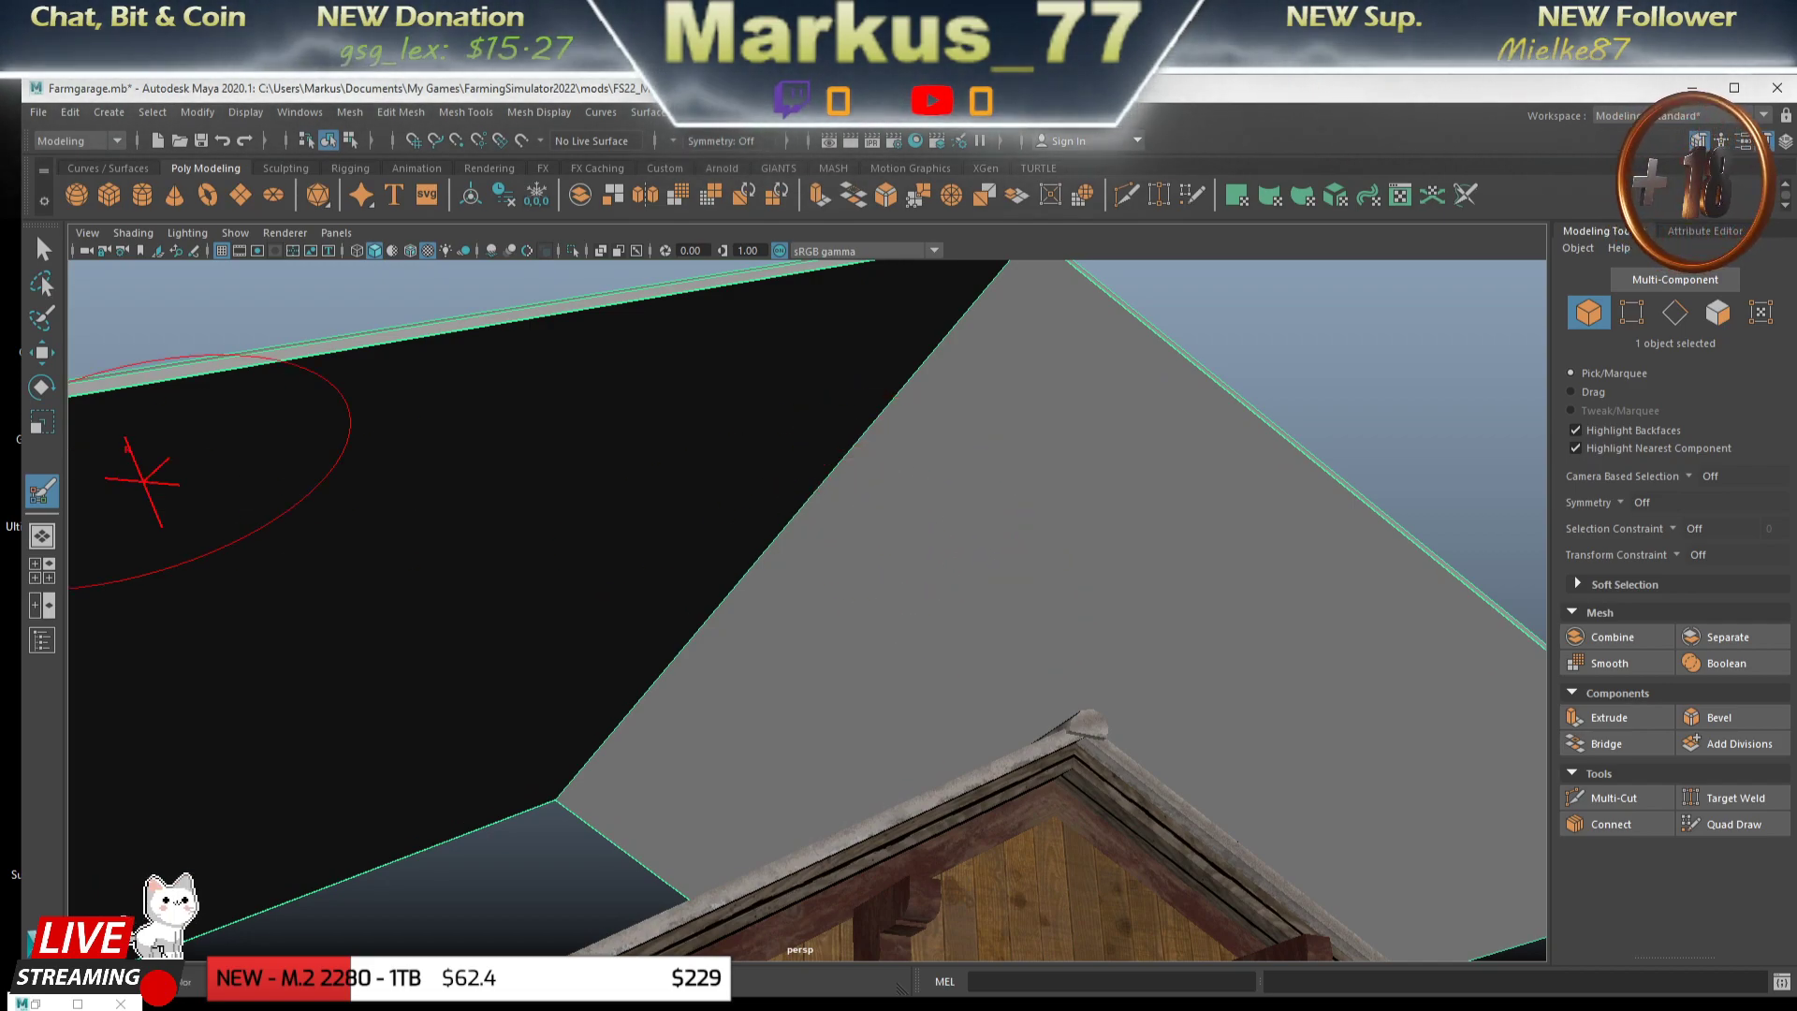
left_click_drag(828, 587, 690, 629)
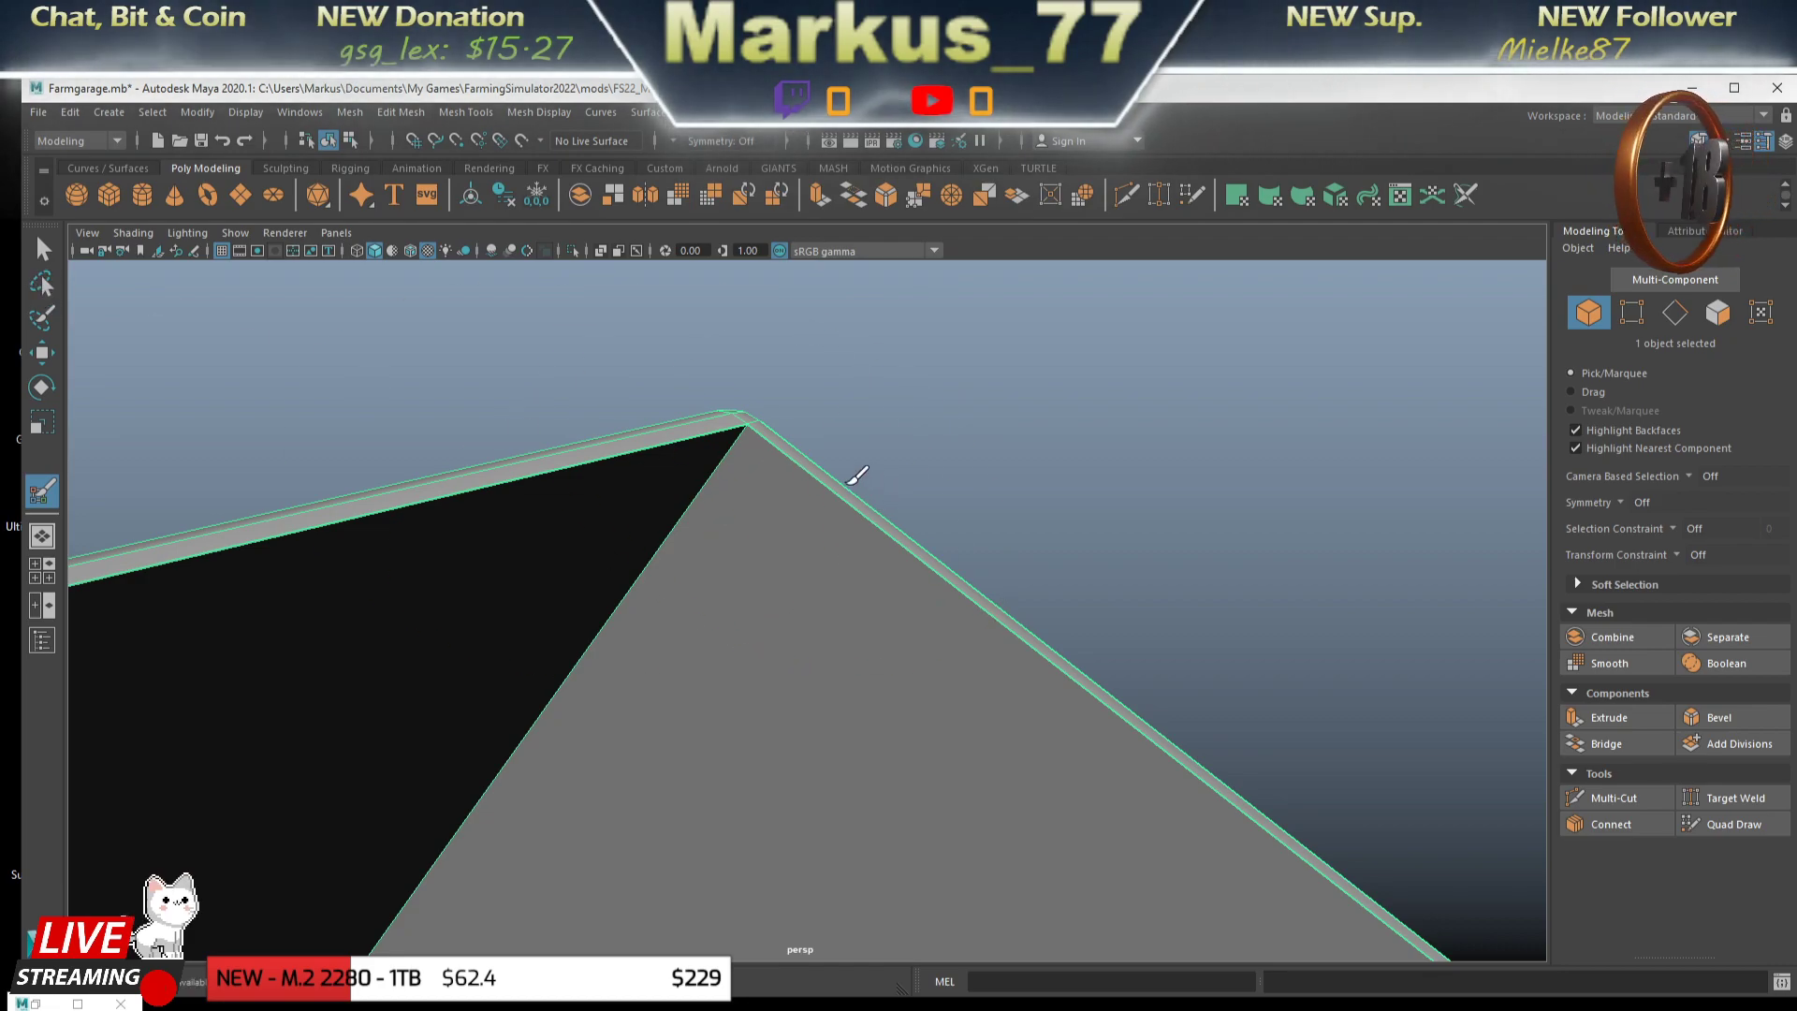
key("q")
left_click_drag(767, 566, 373, 486)
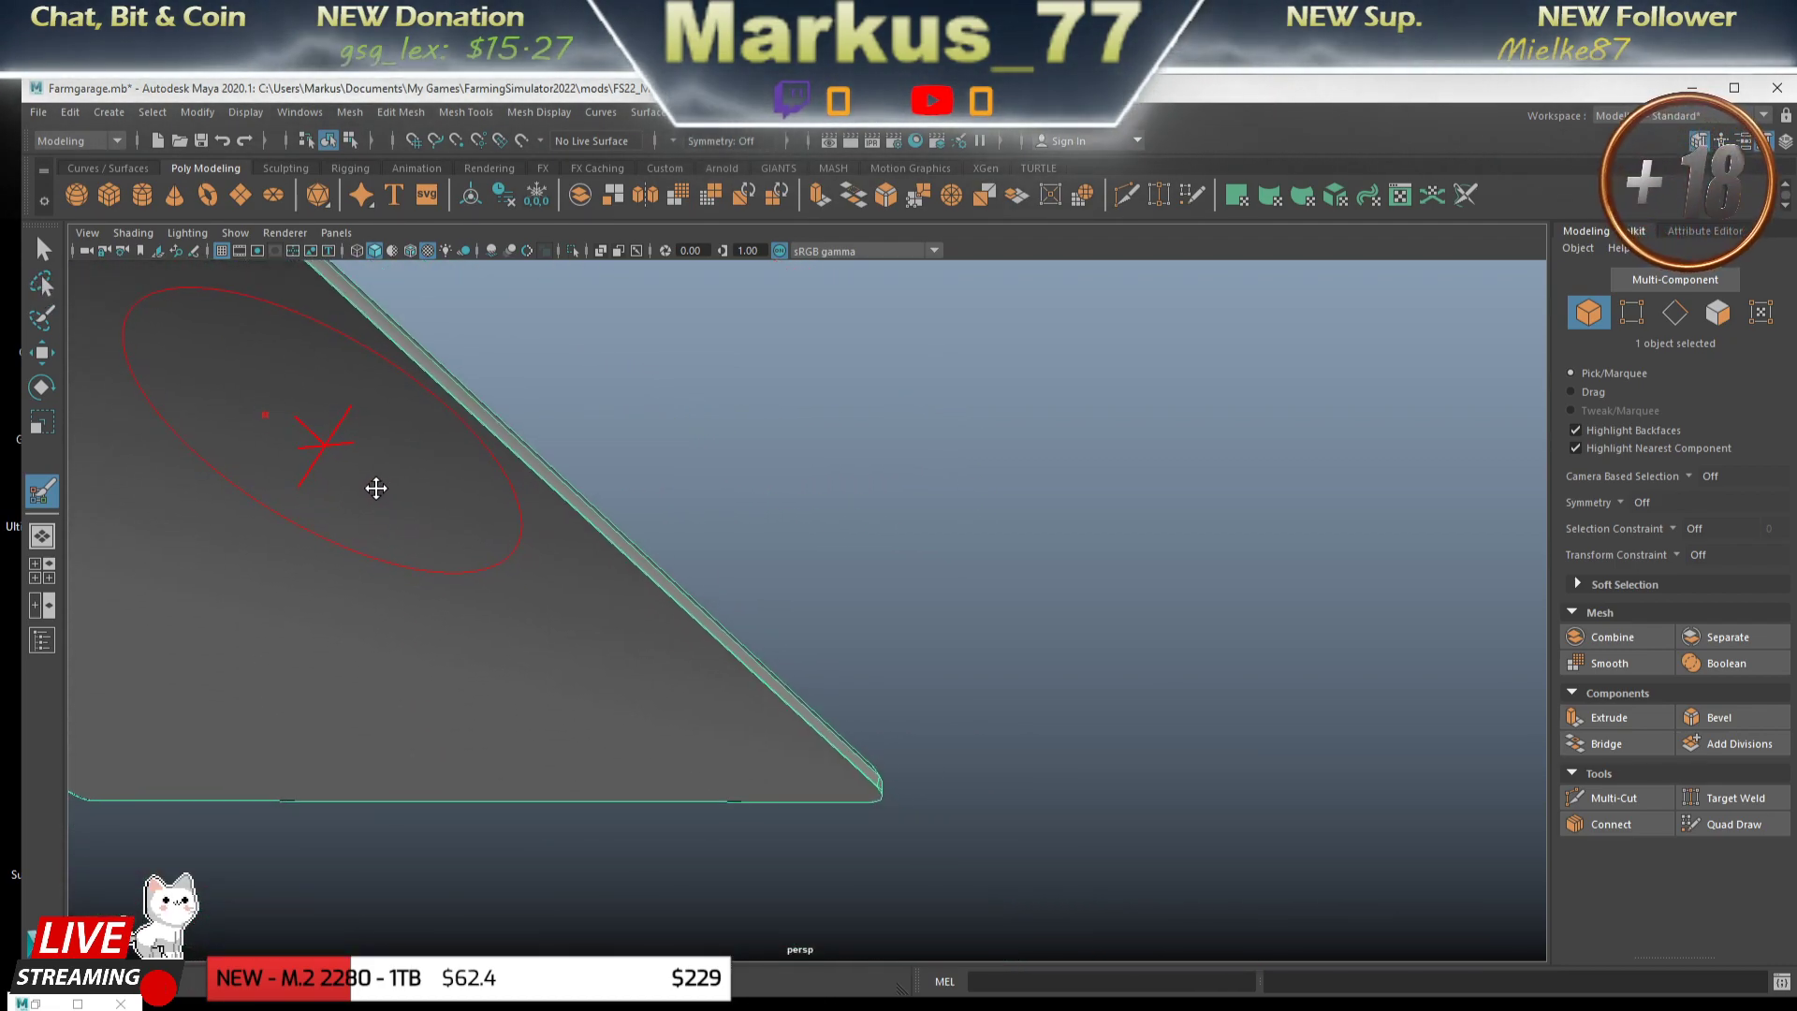
left_click_drag(866, 789, 1023, 704)
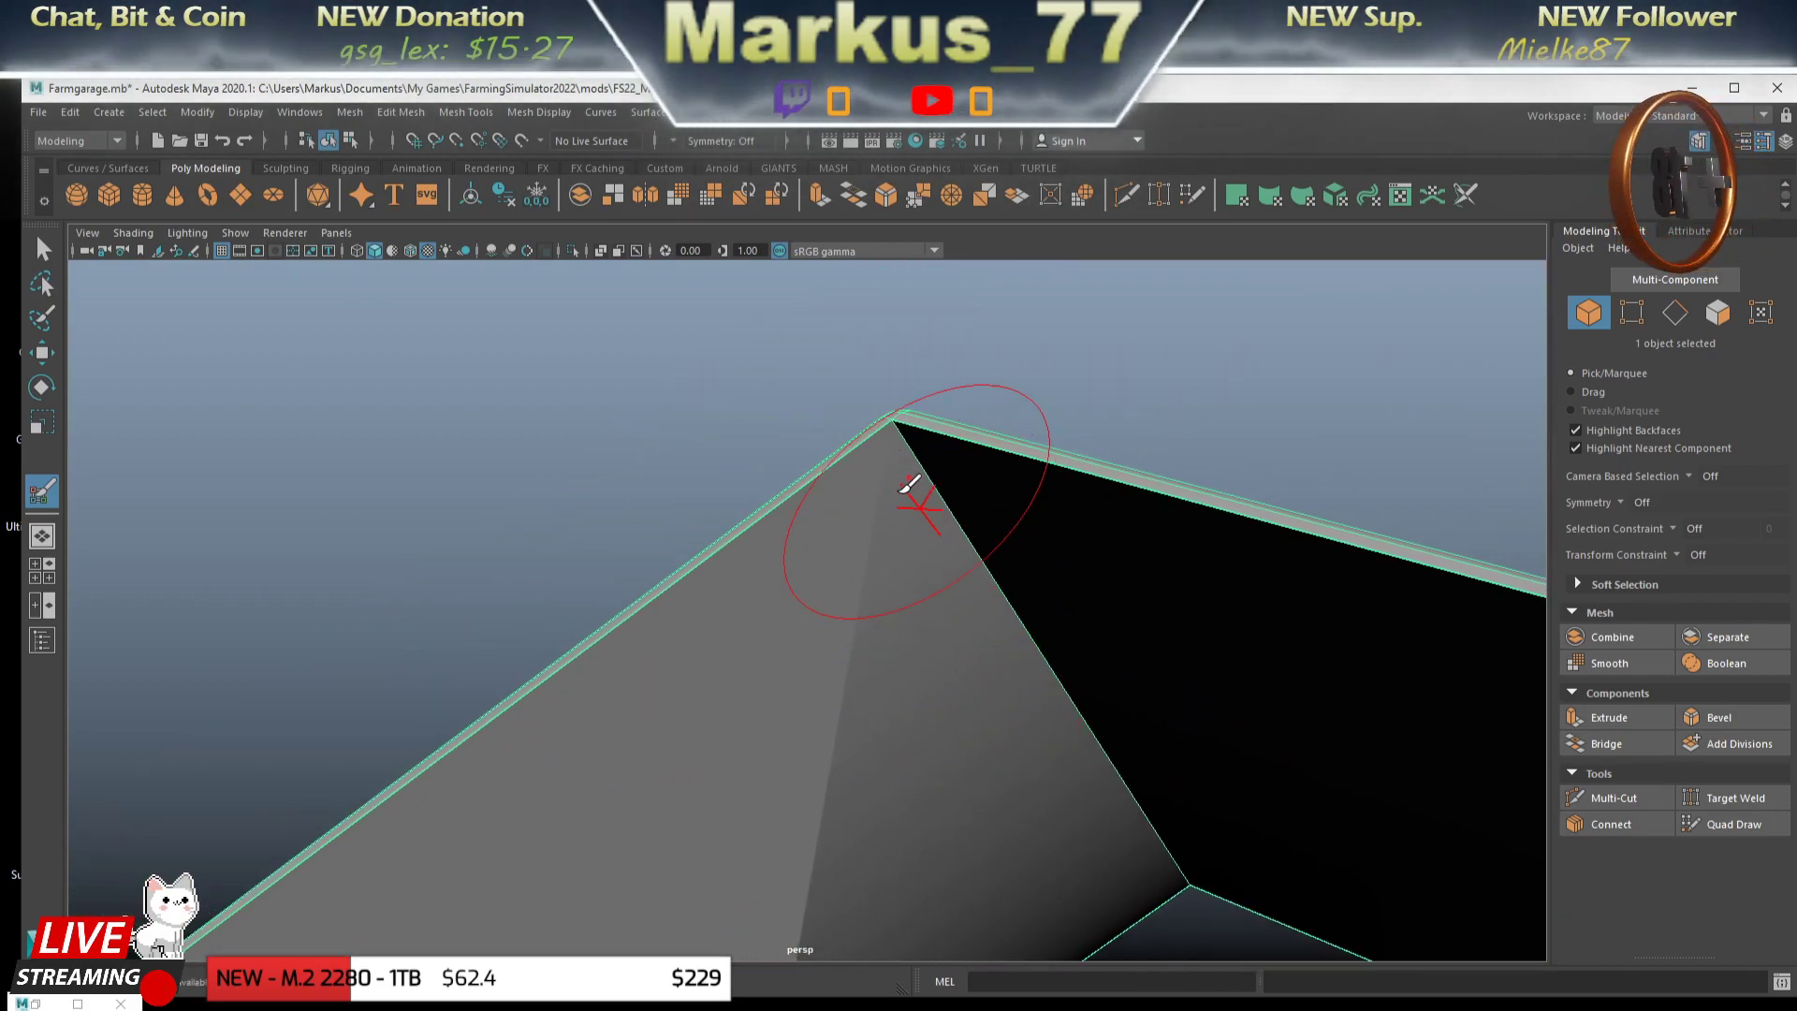
- Paint the slab's grey underside faces black and return to the Select tool
left_click(898, 446)
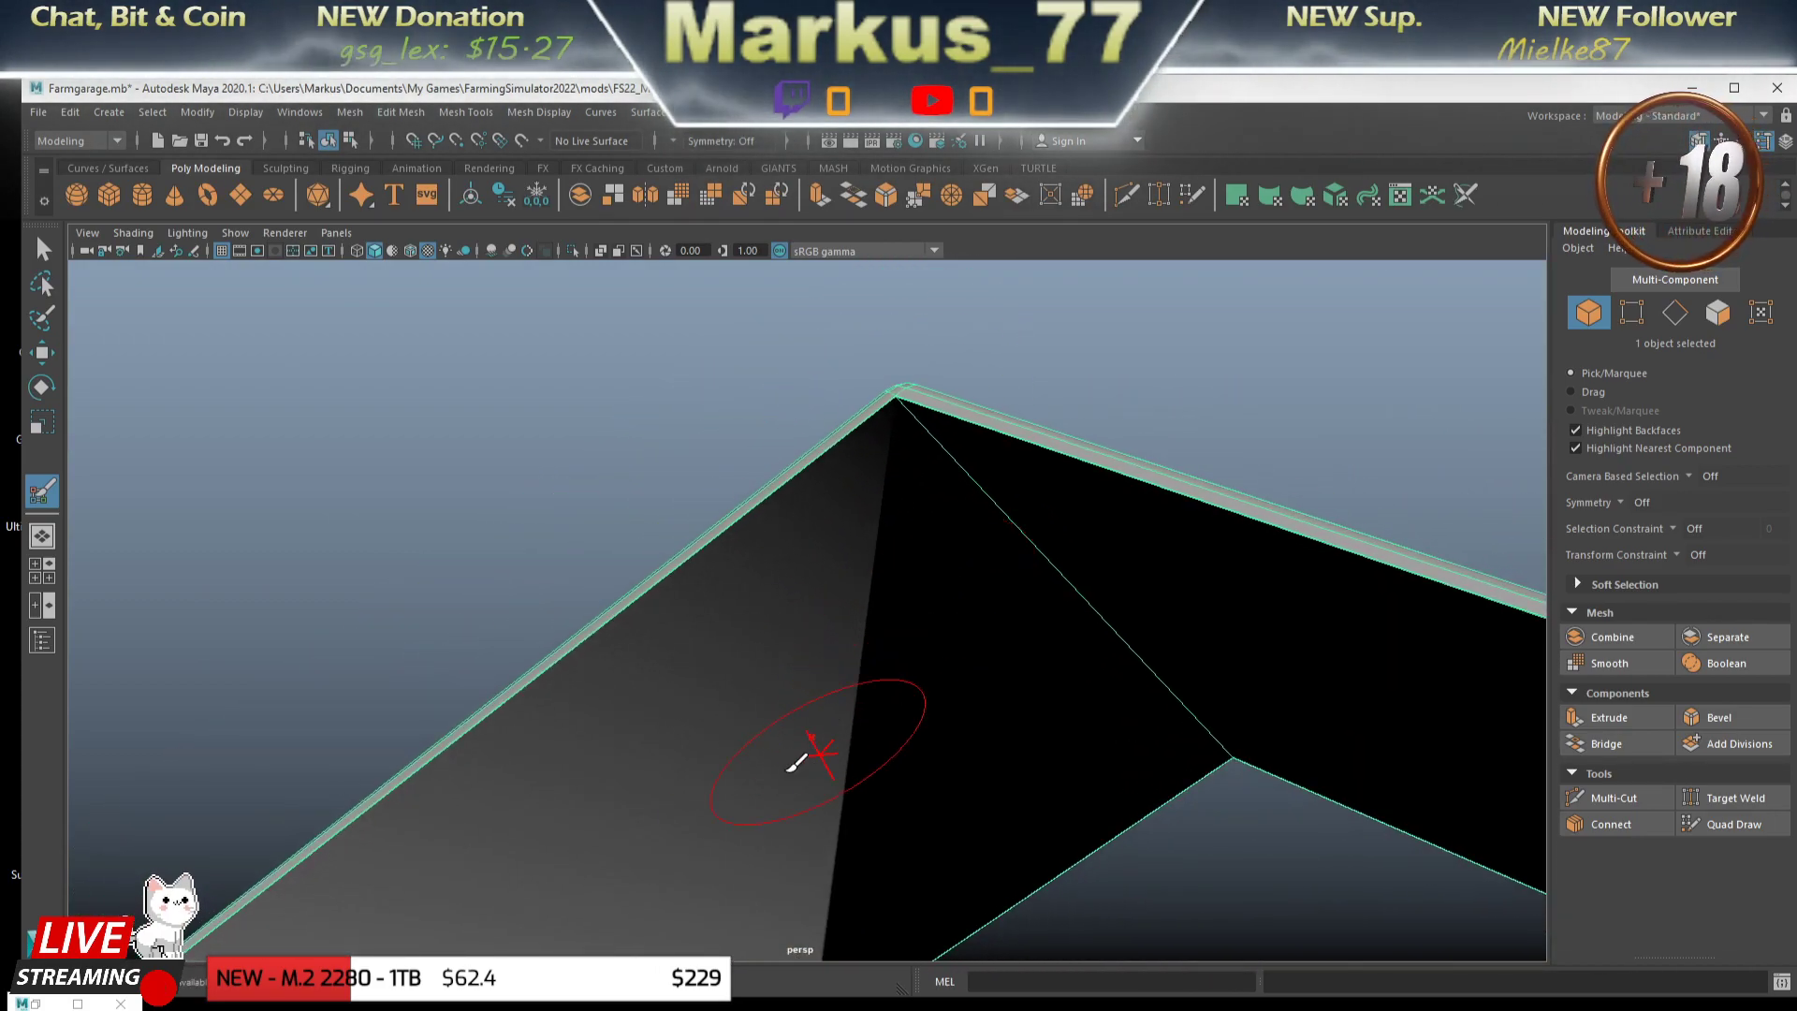
left_click_drag(801, 749, 708, 753)
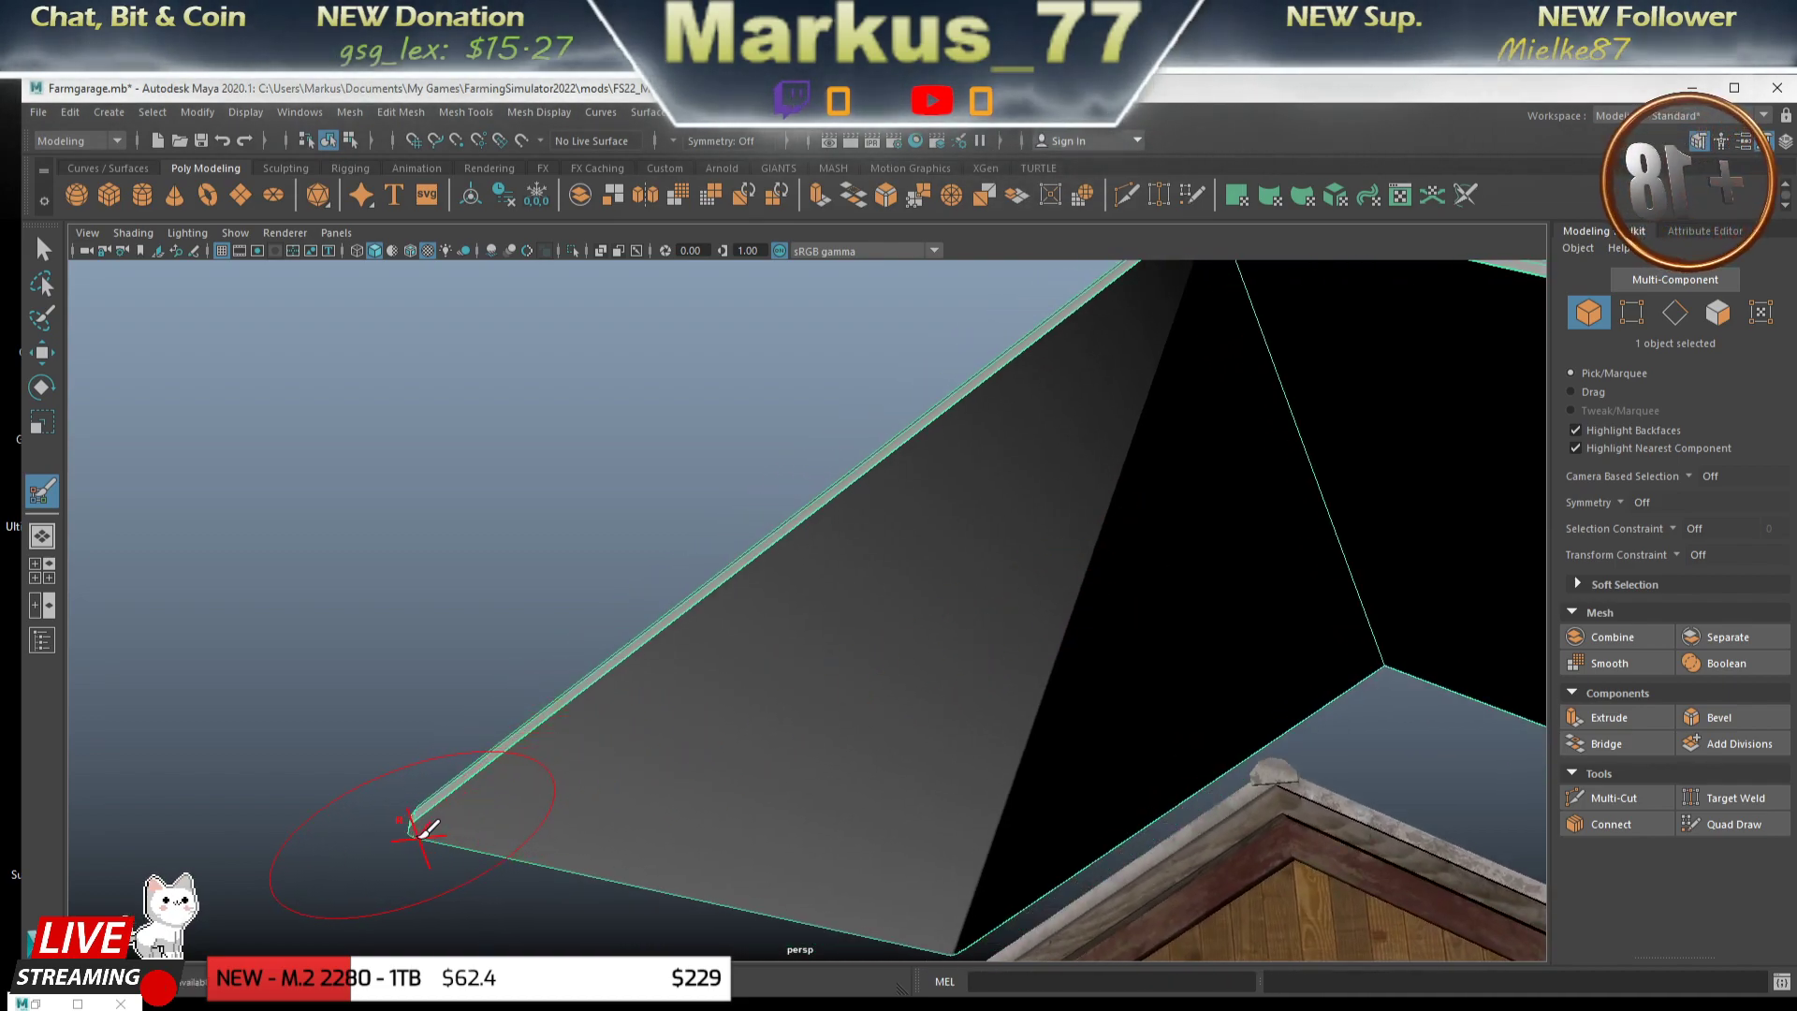
left_click(423, 830)
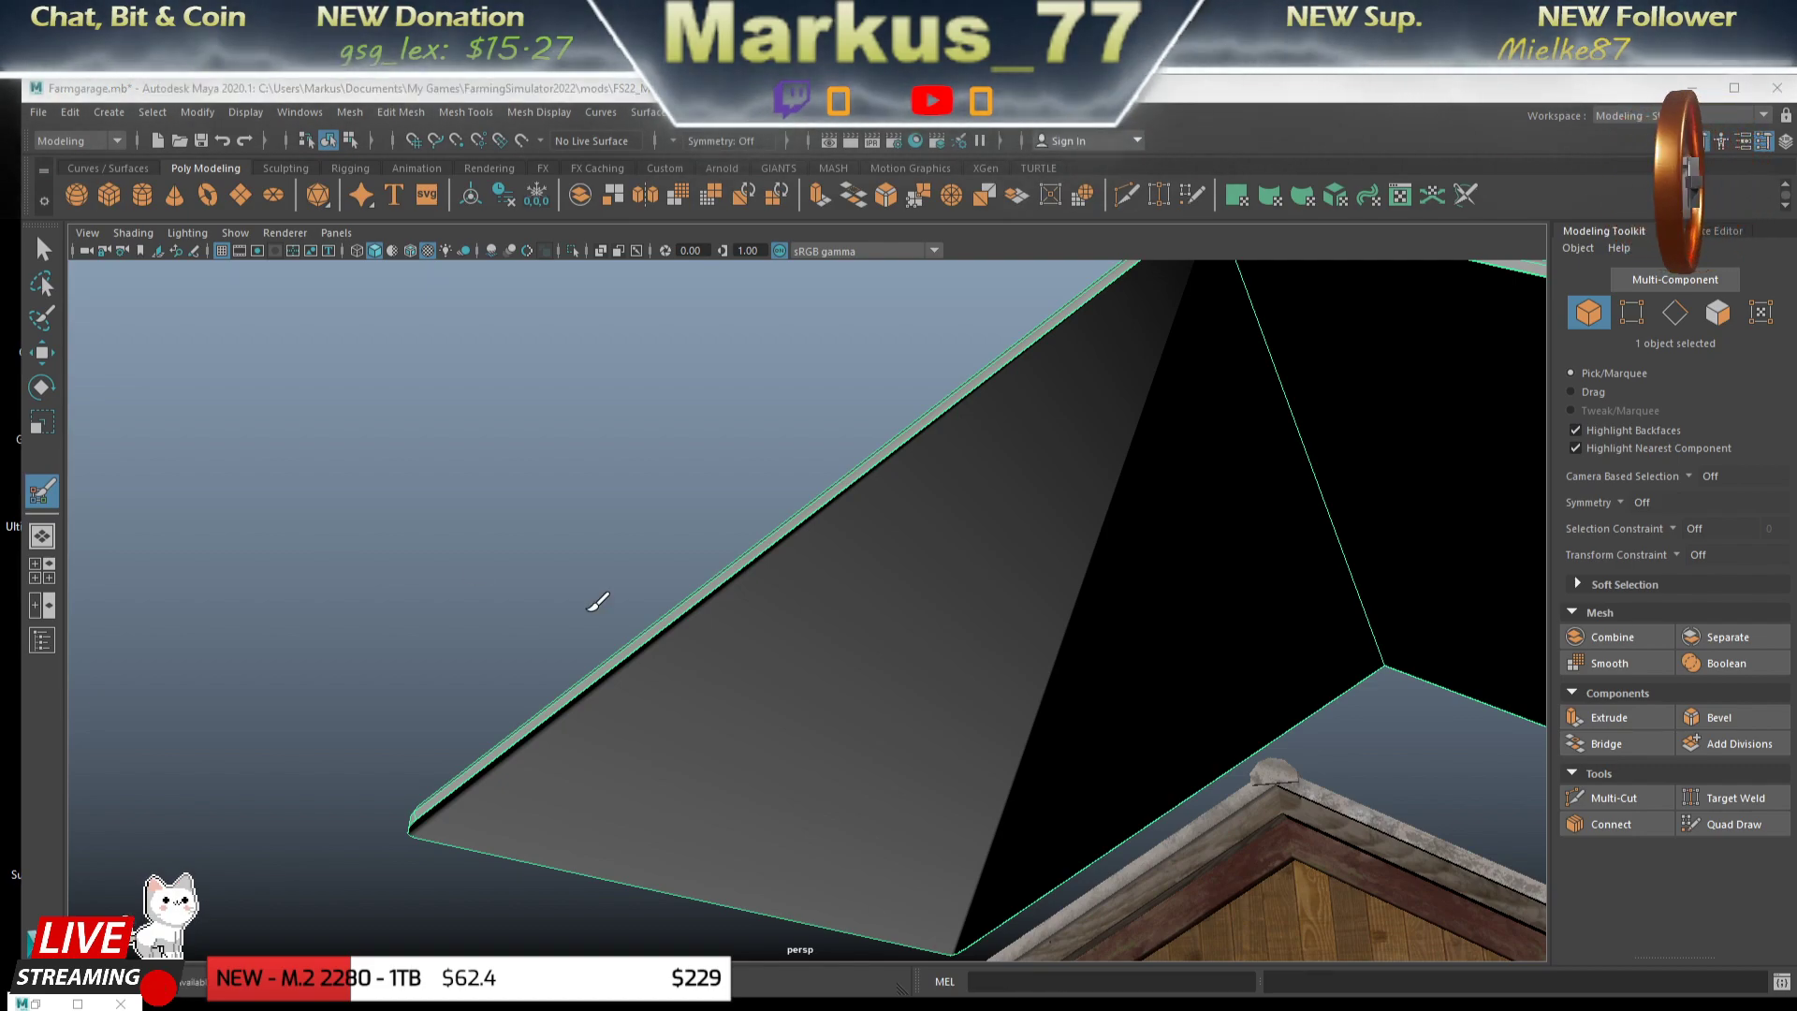
left_click_drag(919, 666, 789, 599)
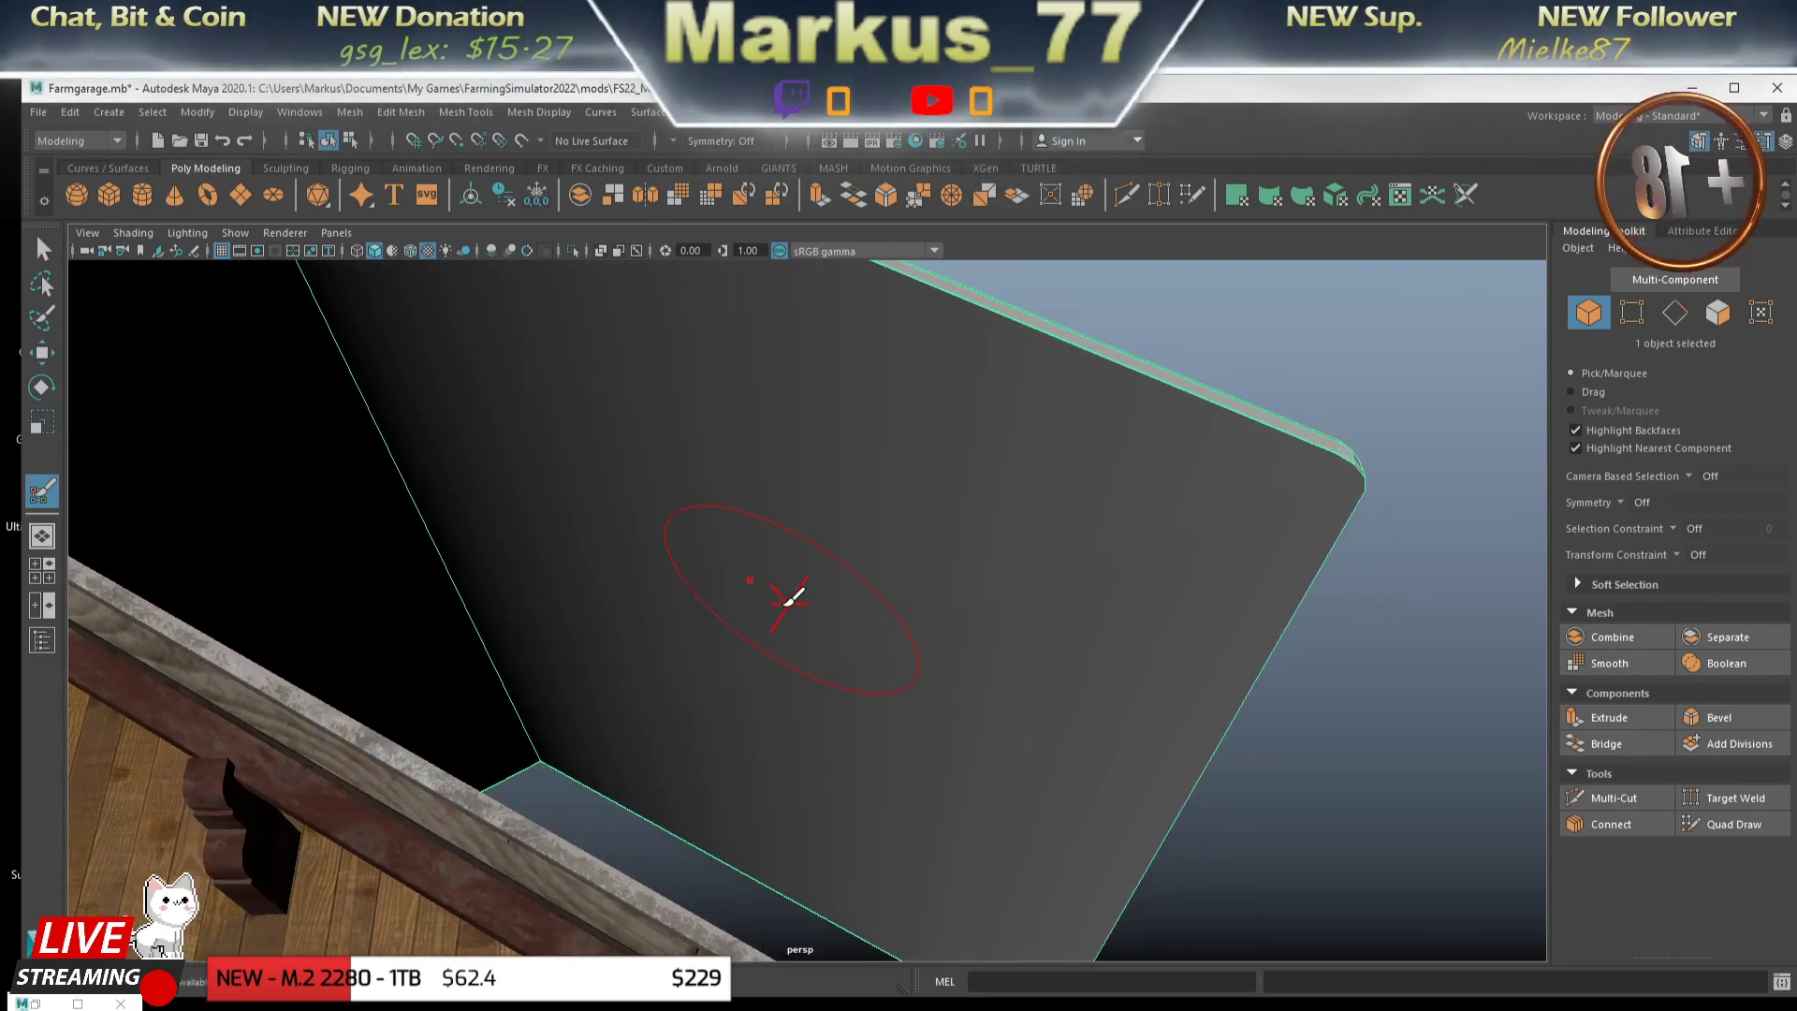
left_click_drag(909, 719, 977, 598)
scroll("down", 3)
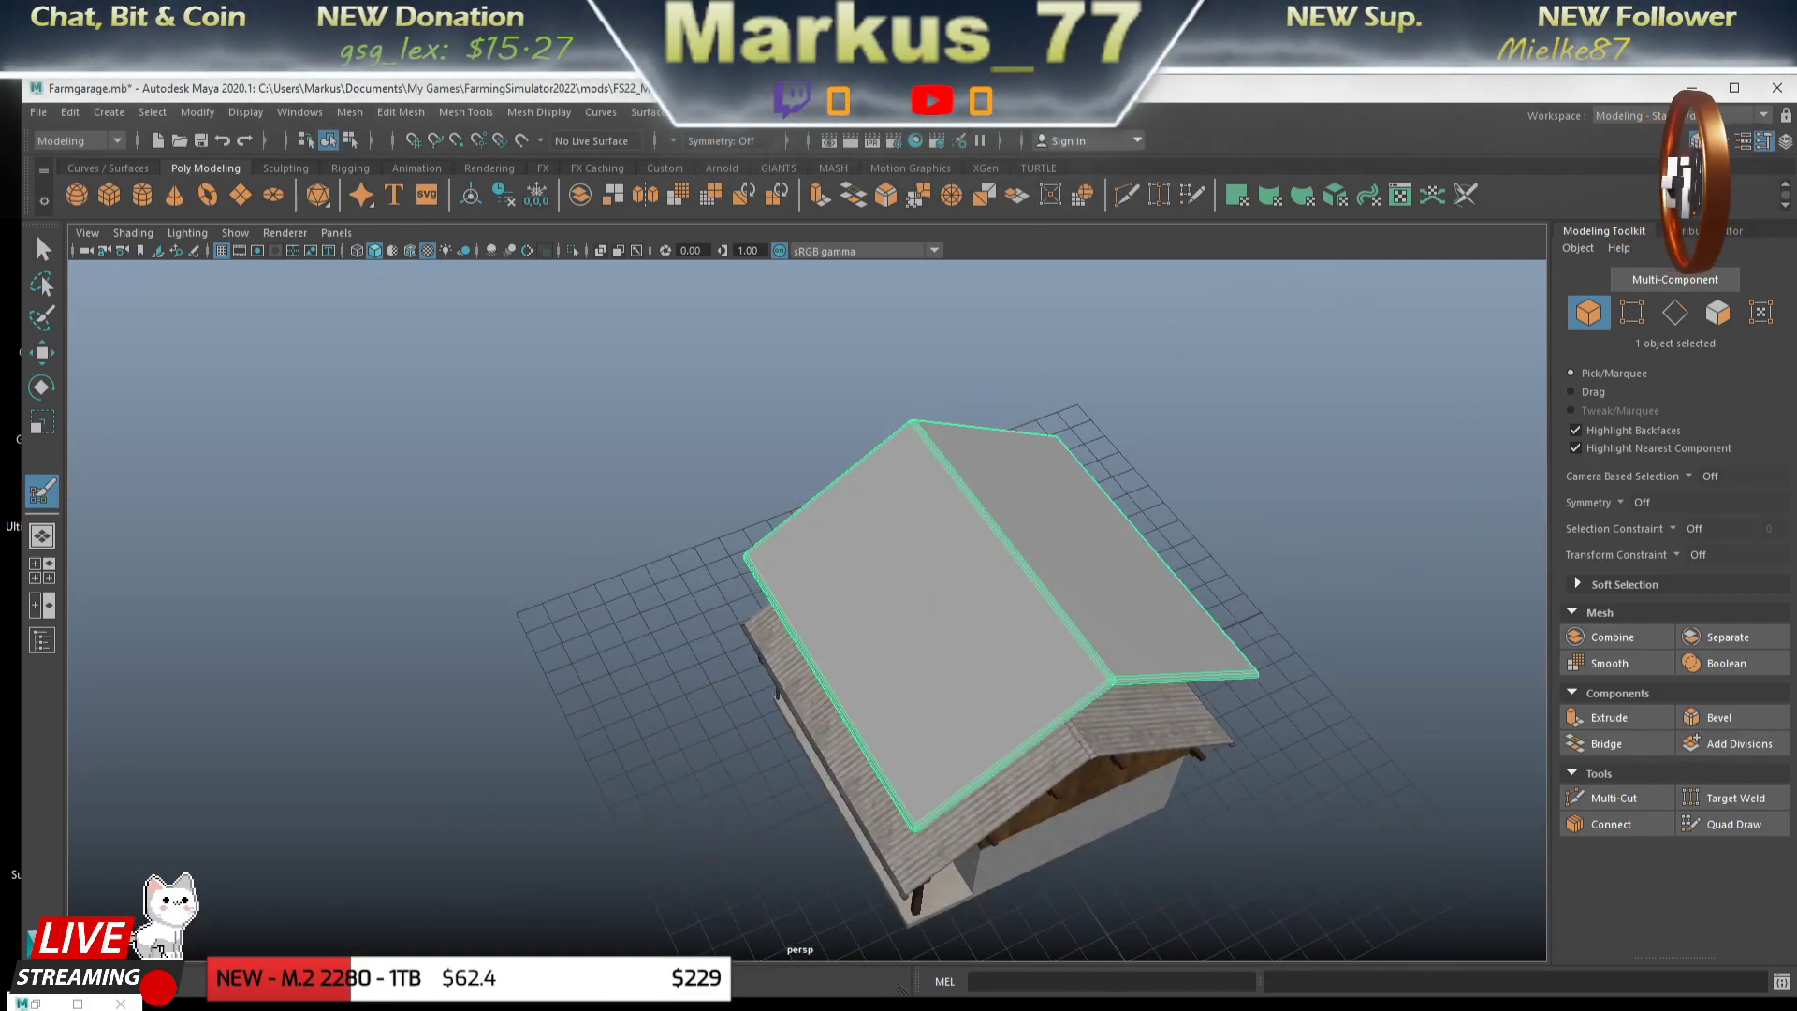
left_click(39, 260)
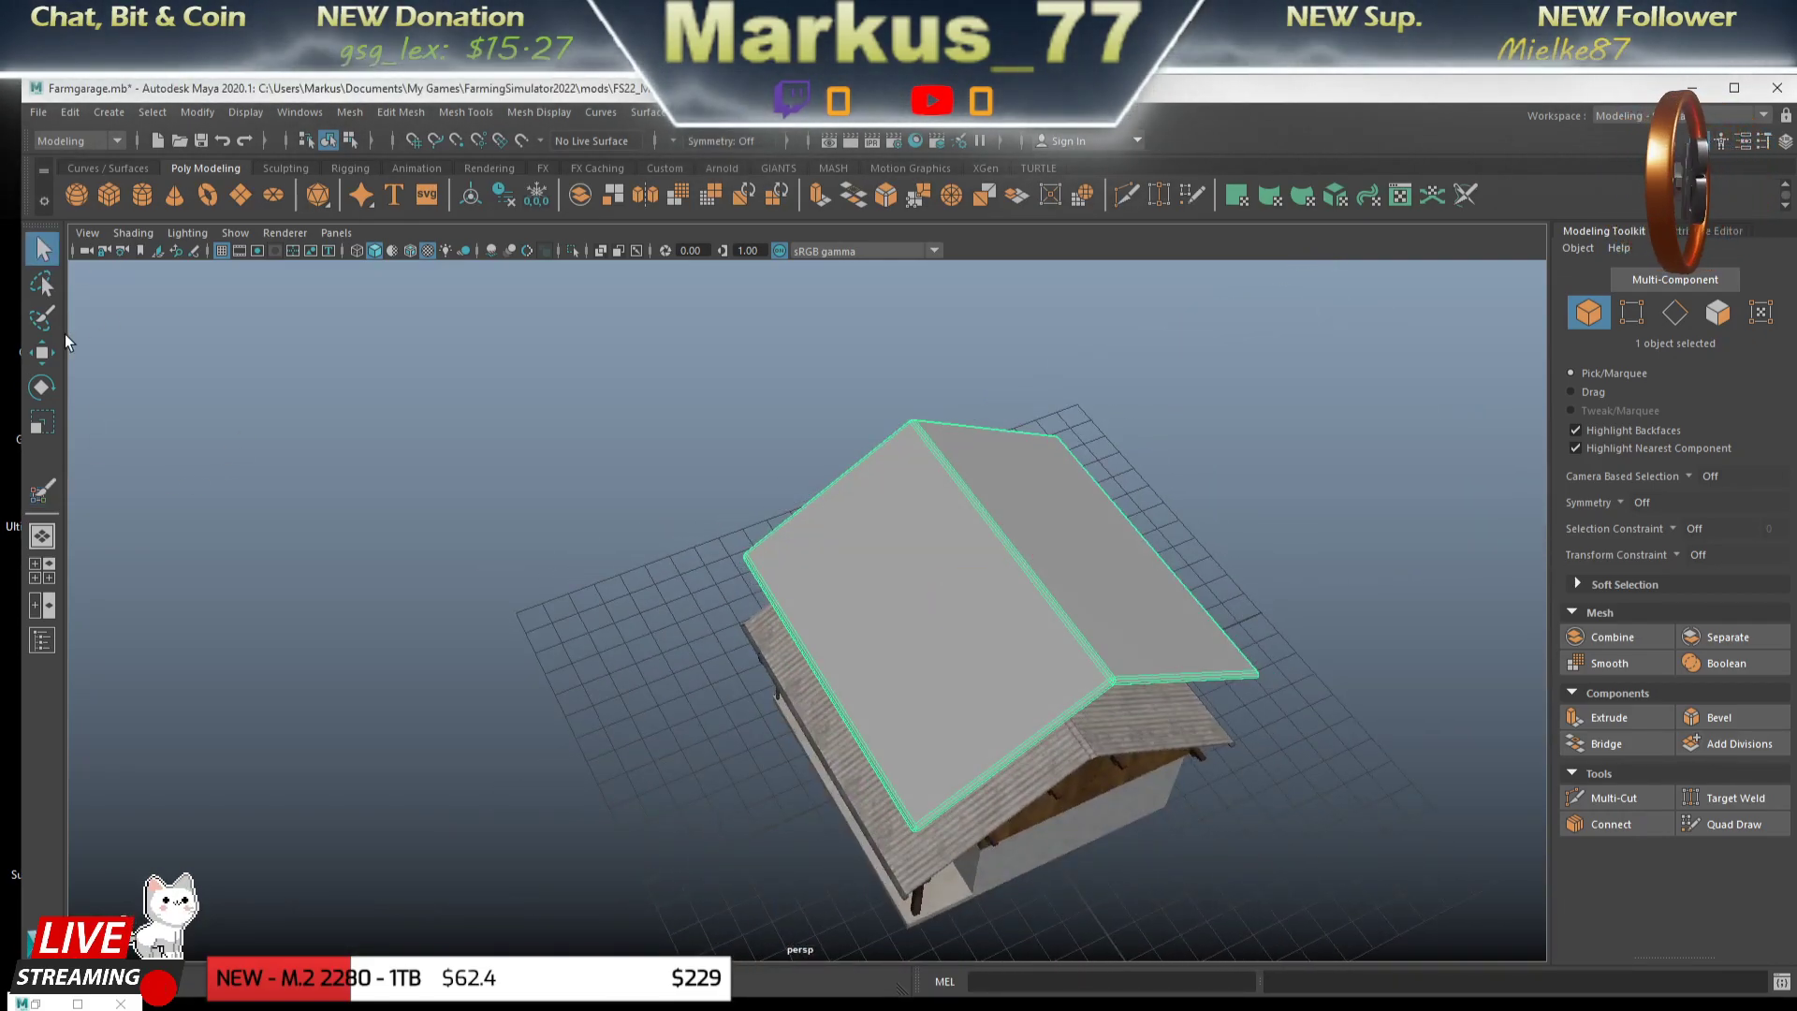
left_click_drag(879, 461, 446, 334)
- Switch to the Move tool and show pCube3's transform values in the Attribute Editor
left_click_drag(483, 426, 566, 379)
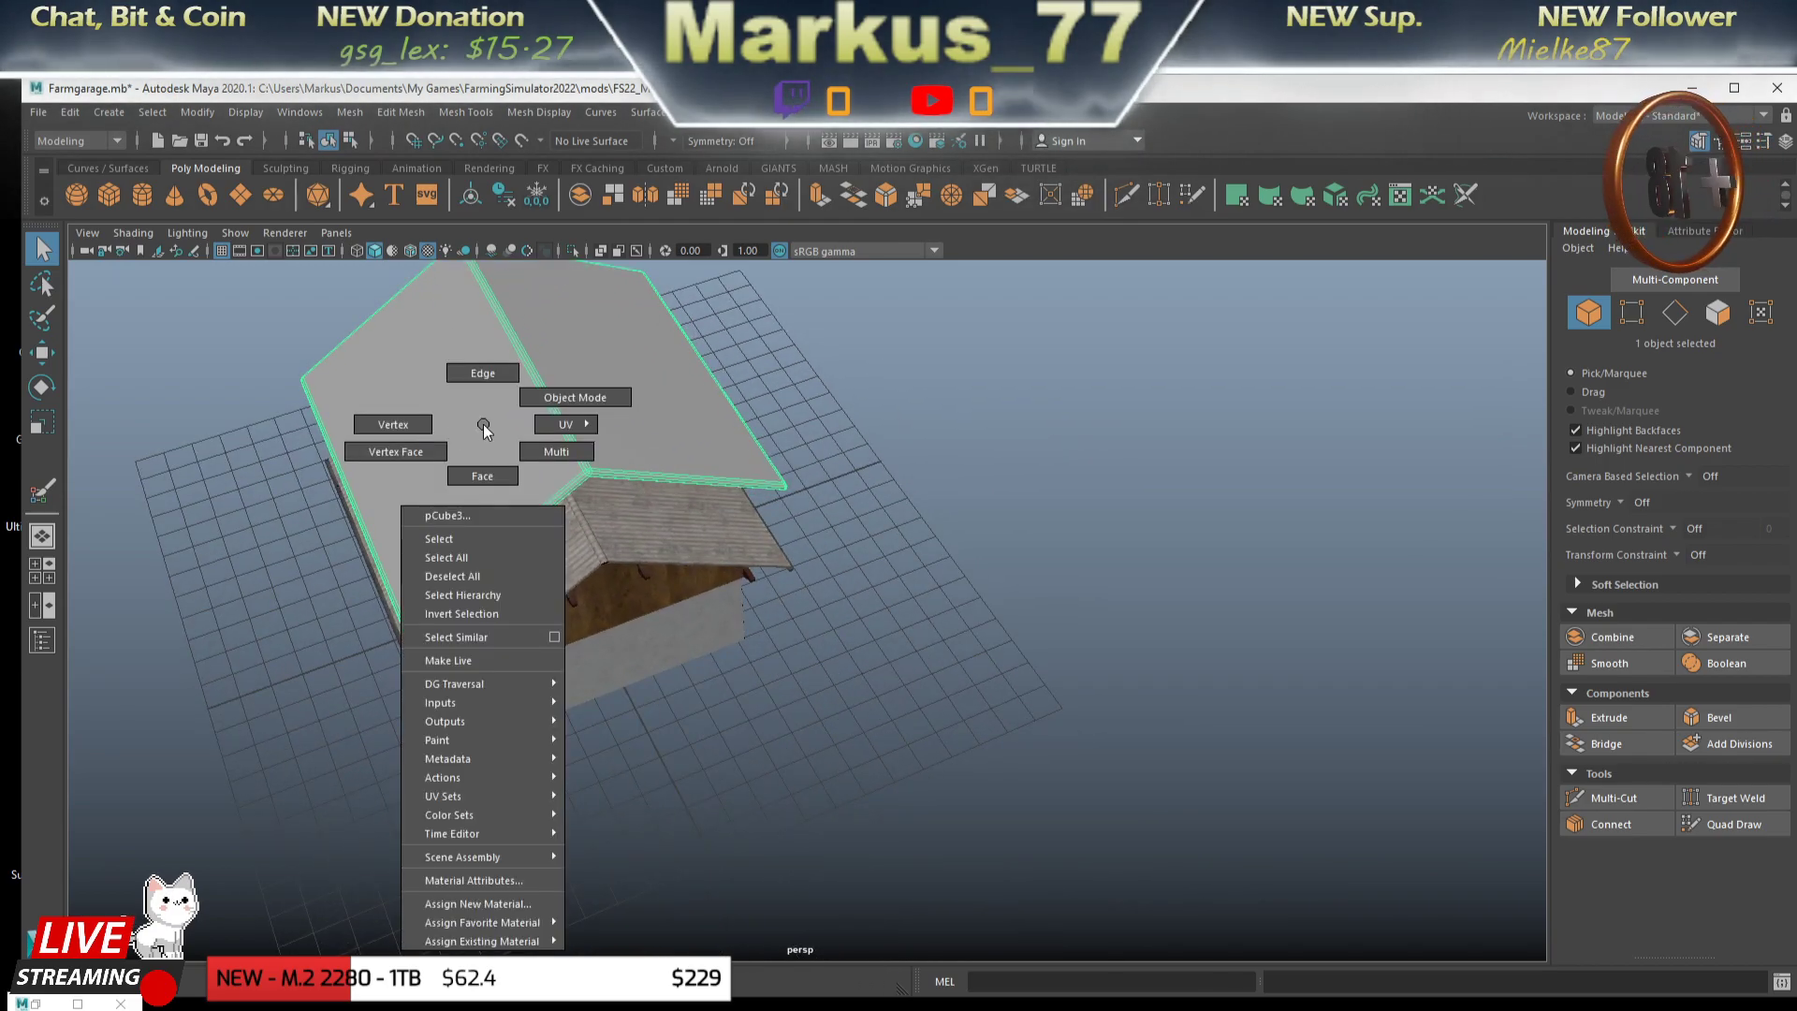
left_click_drag(407, 464, 705, 321)
left_click(43, 360)
scroll("up", 3)
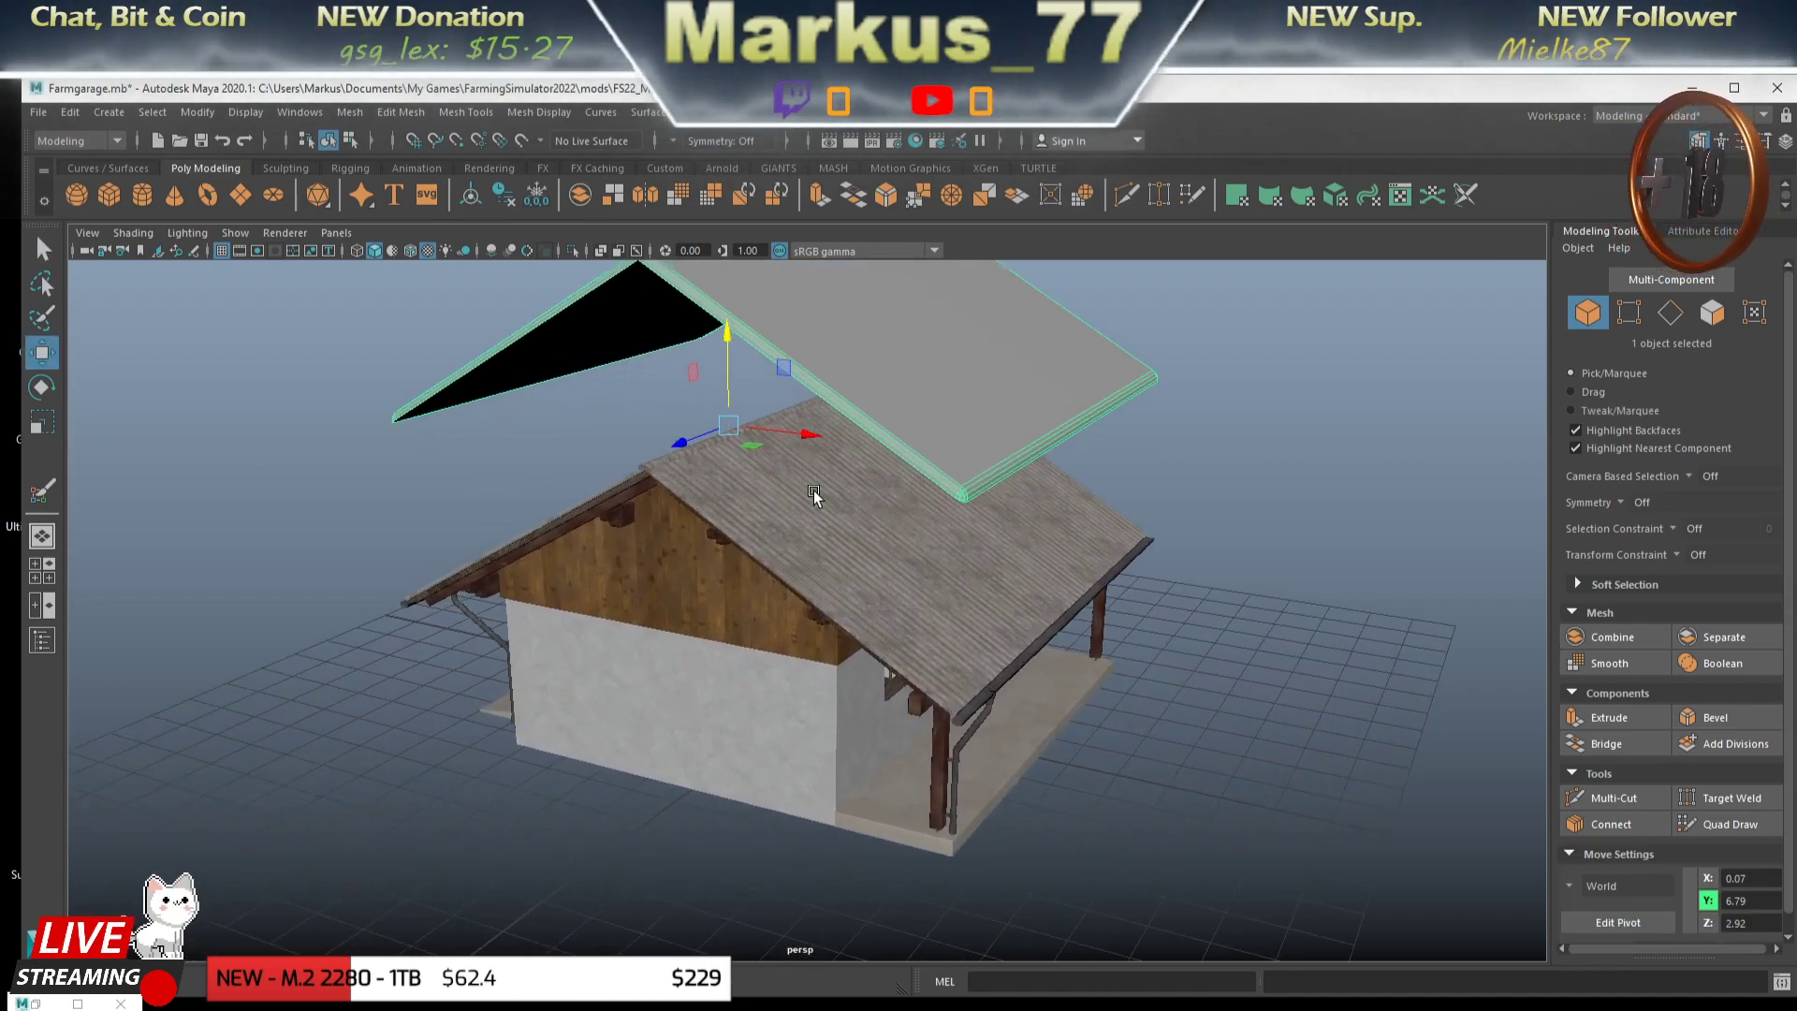
scroll("up", 3)
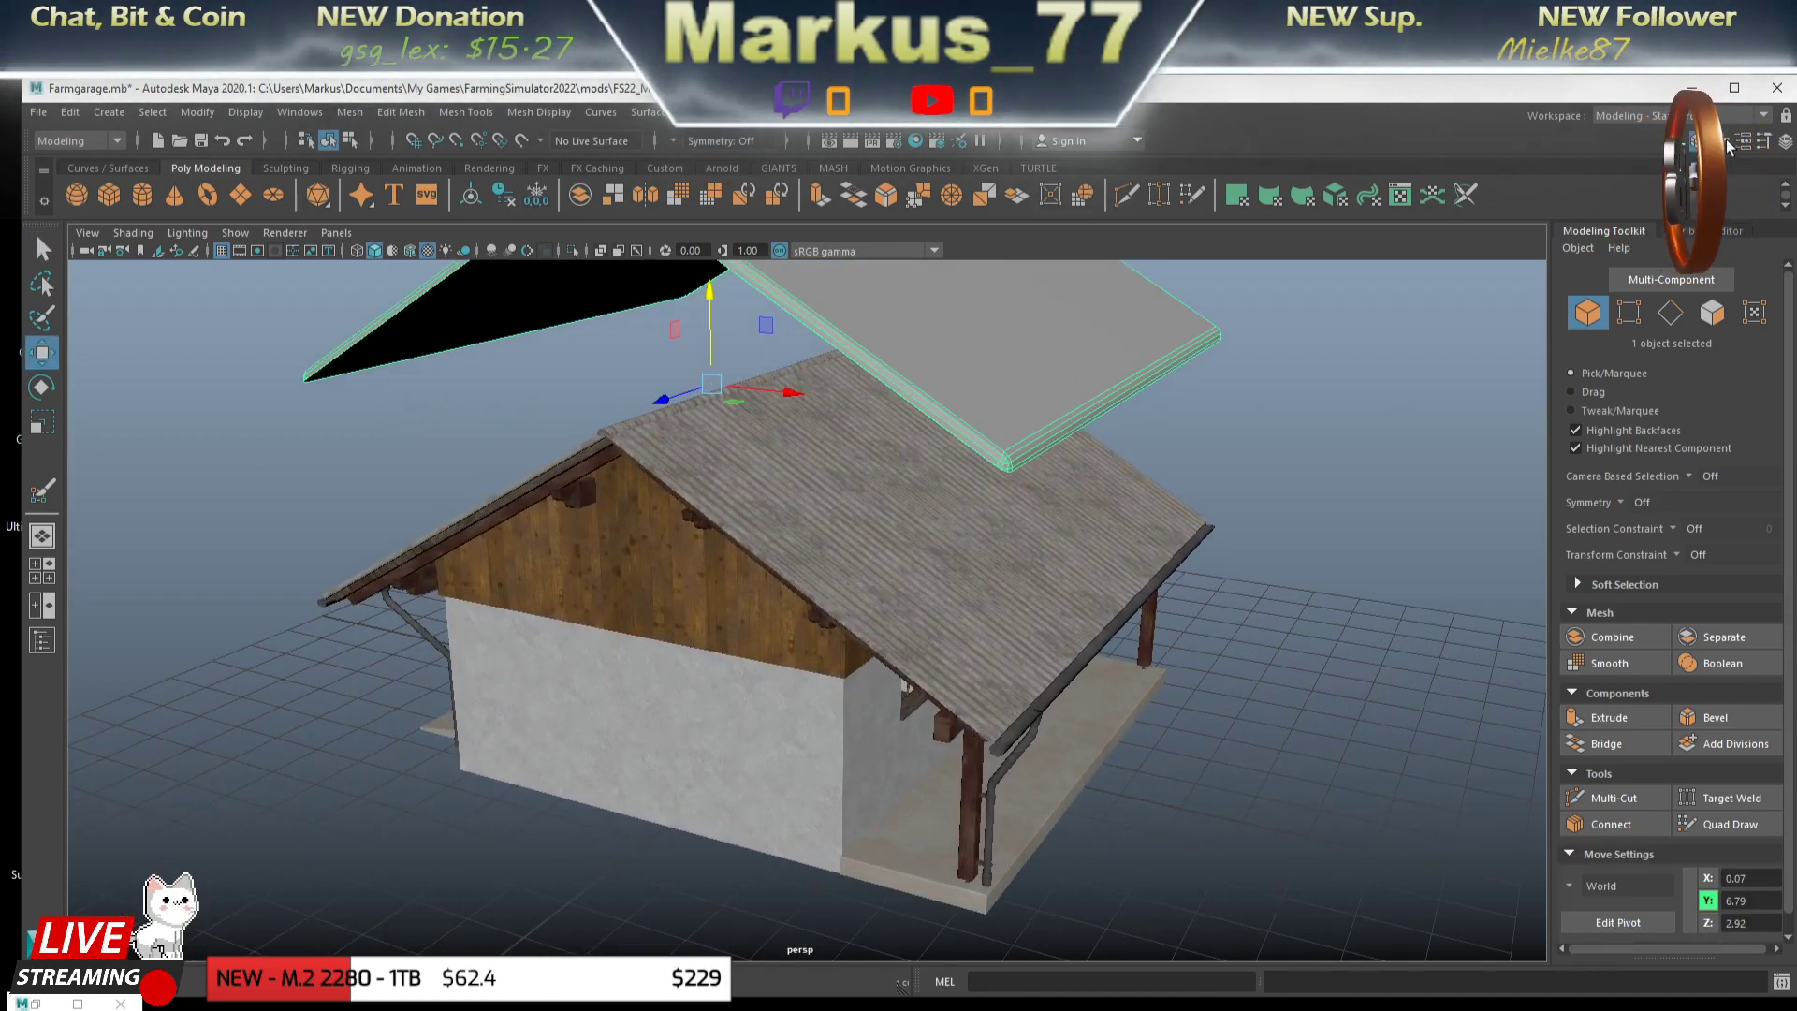
left_click(1741, 140)
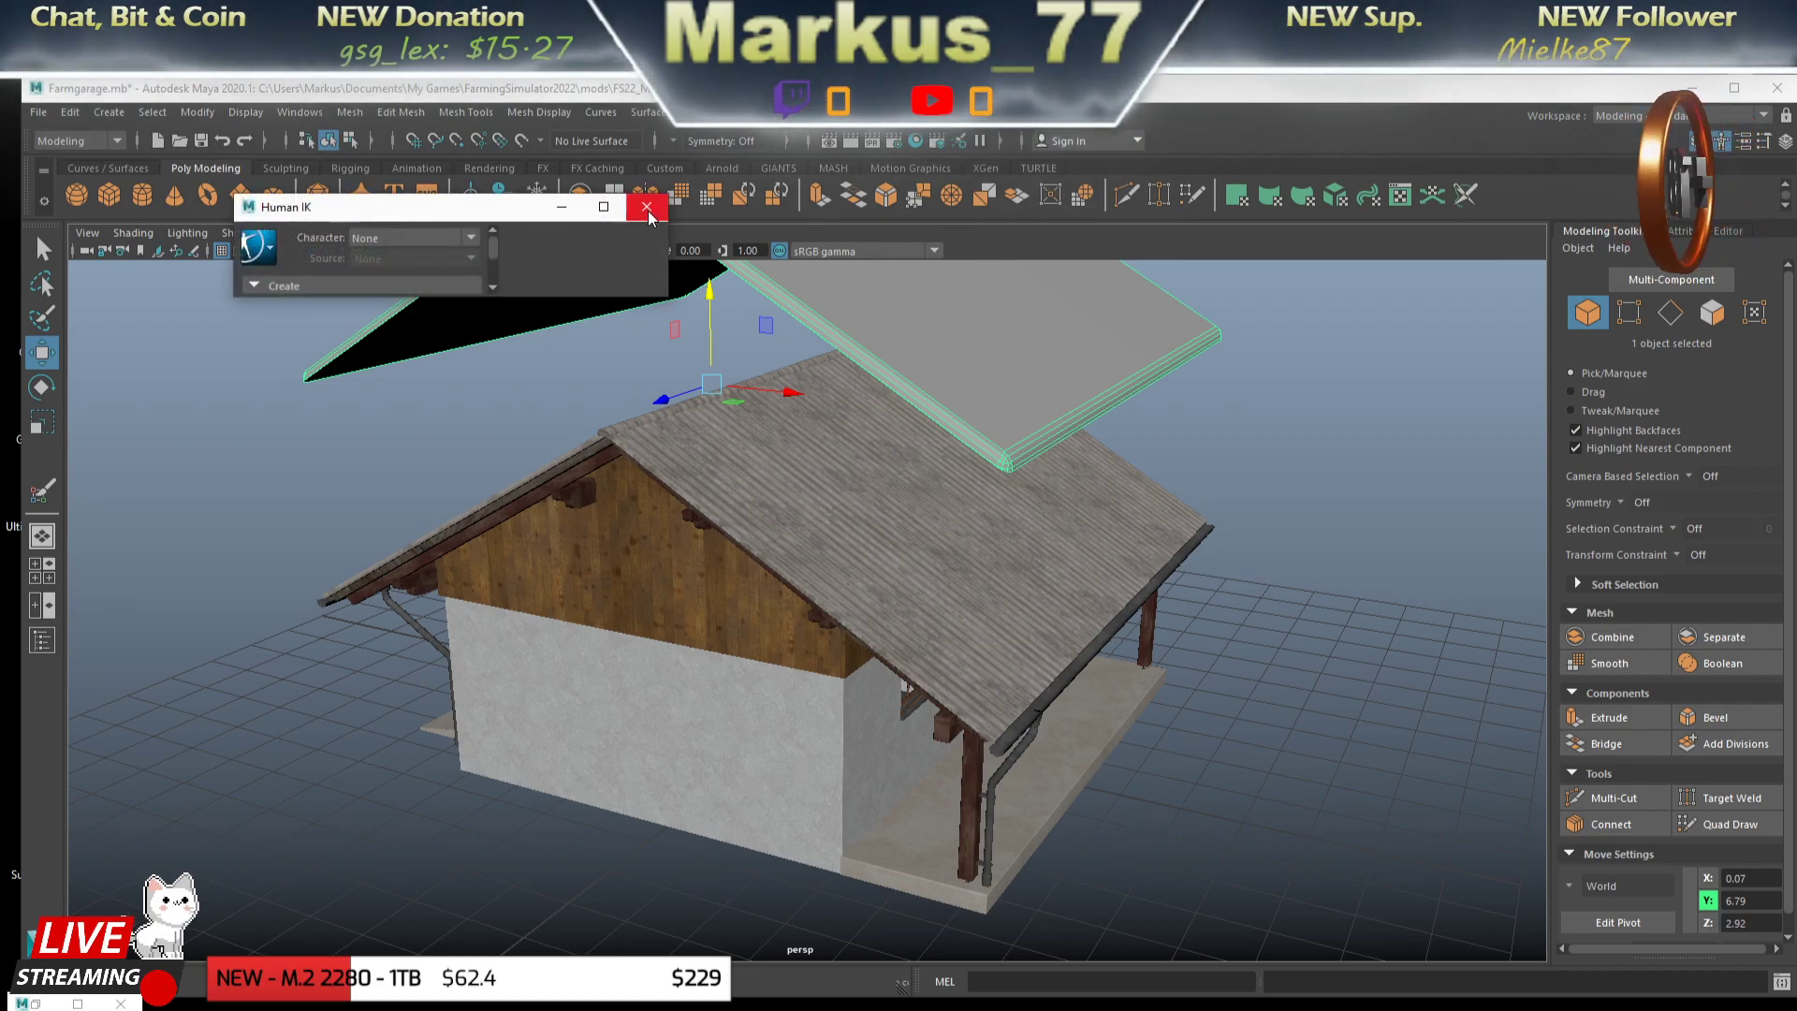
left_click(648, 210)
left_click(1744, 142)
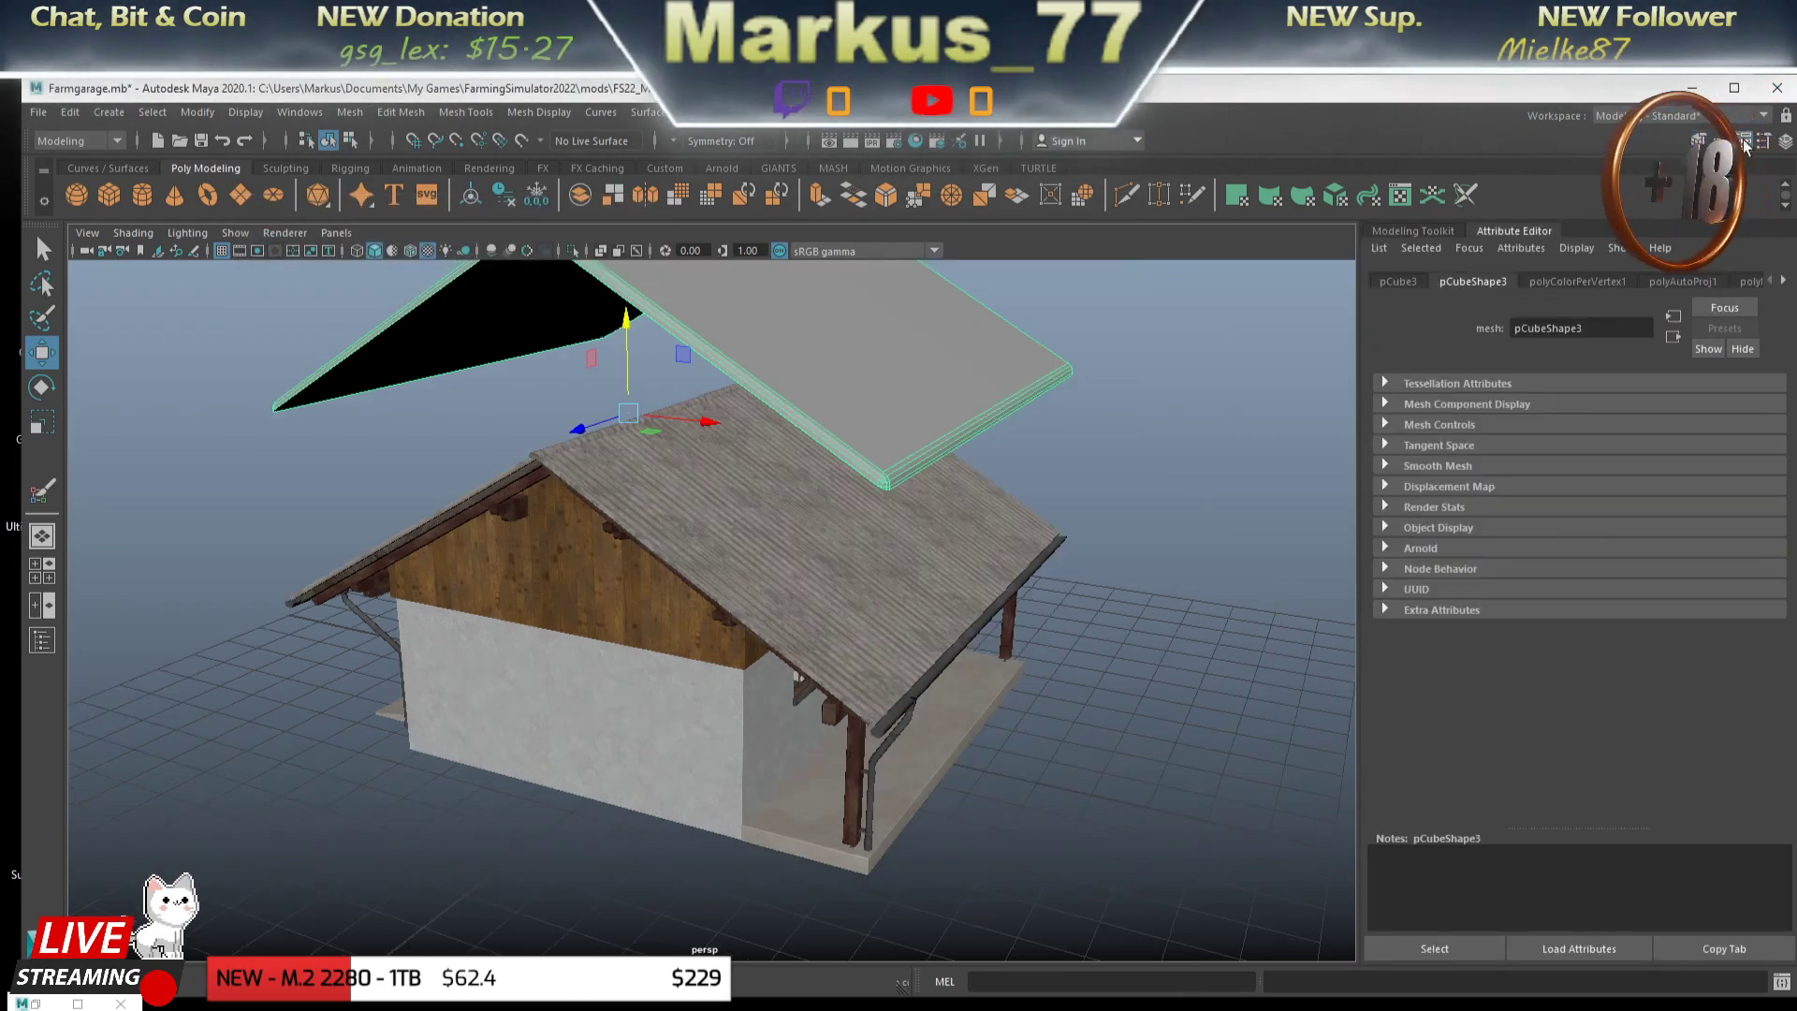
left_click(1397, 279)
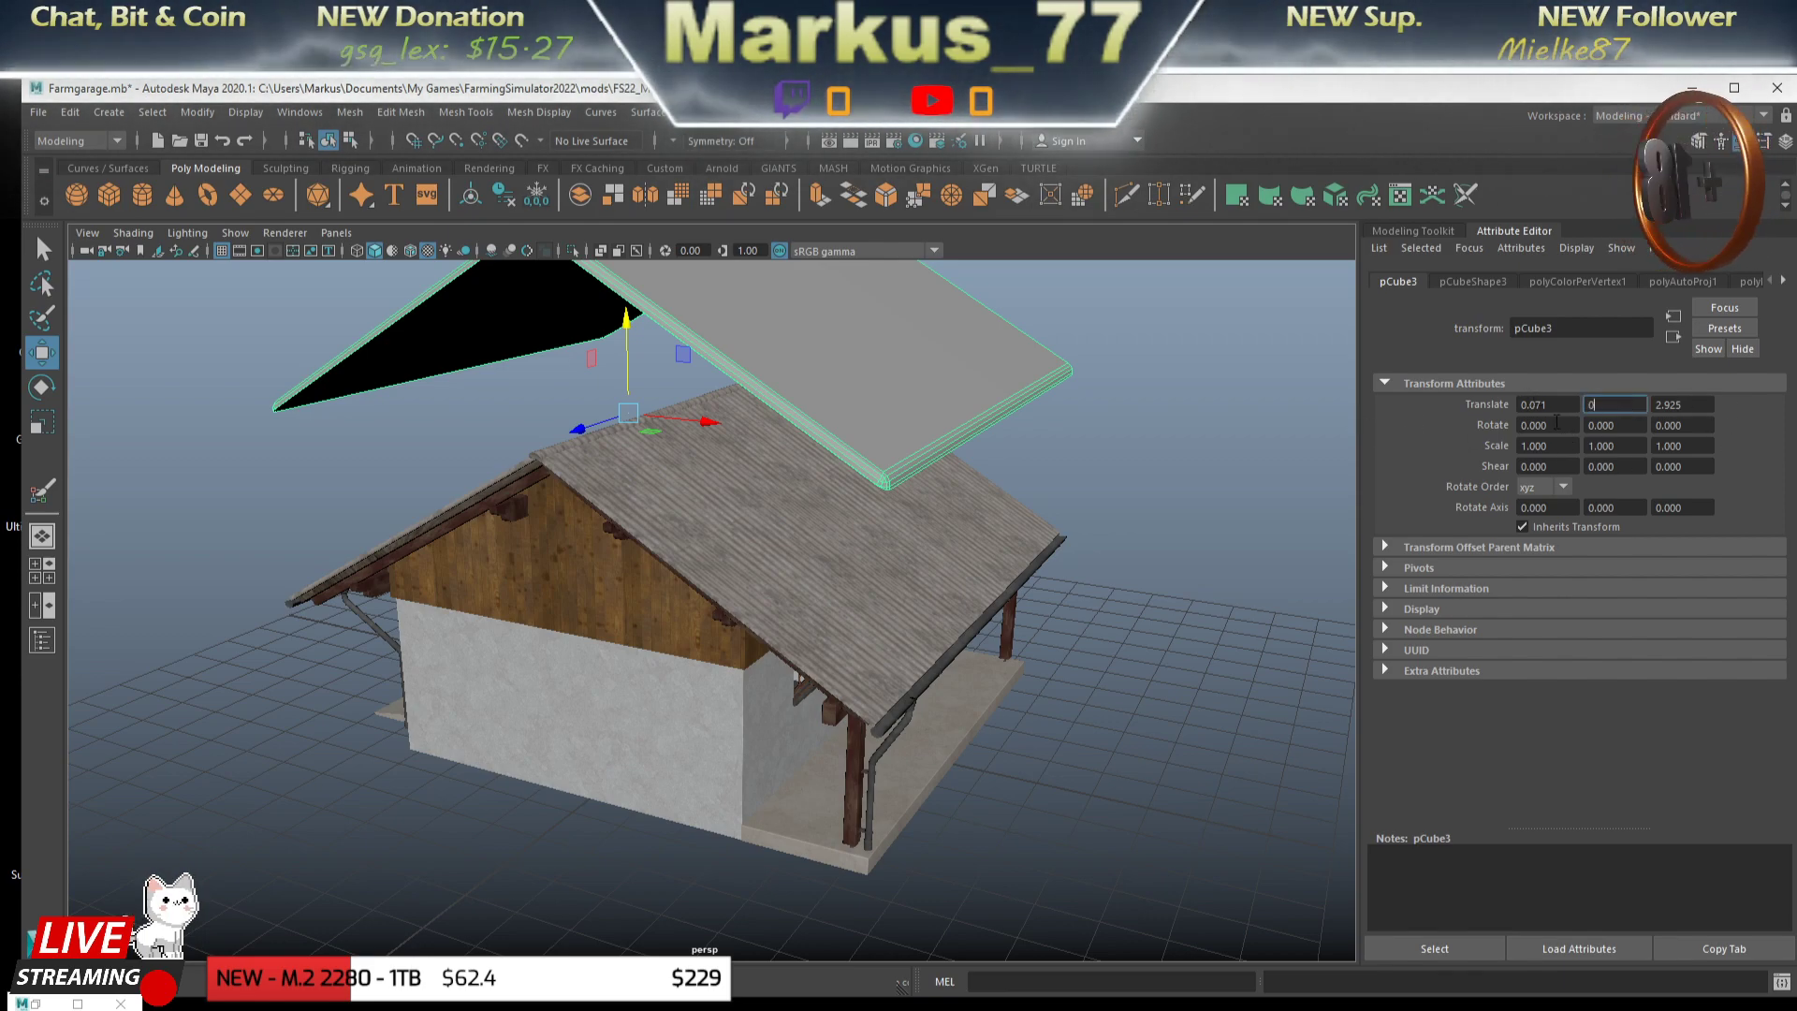
- Set Translate X to 0.071 and lower the slab onto the roof at Translate Y 3.394
key("Return")
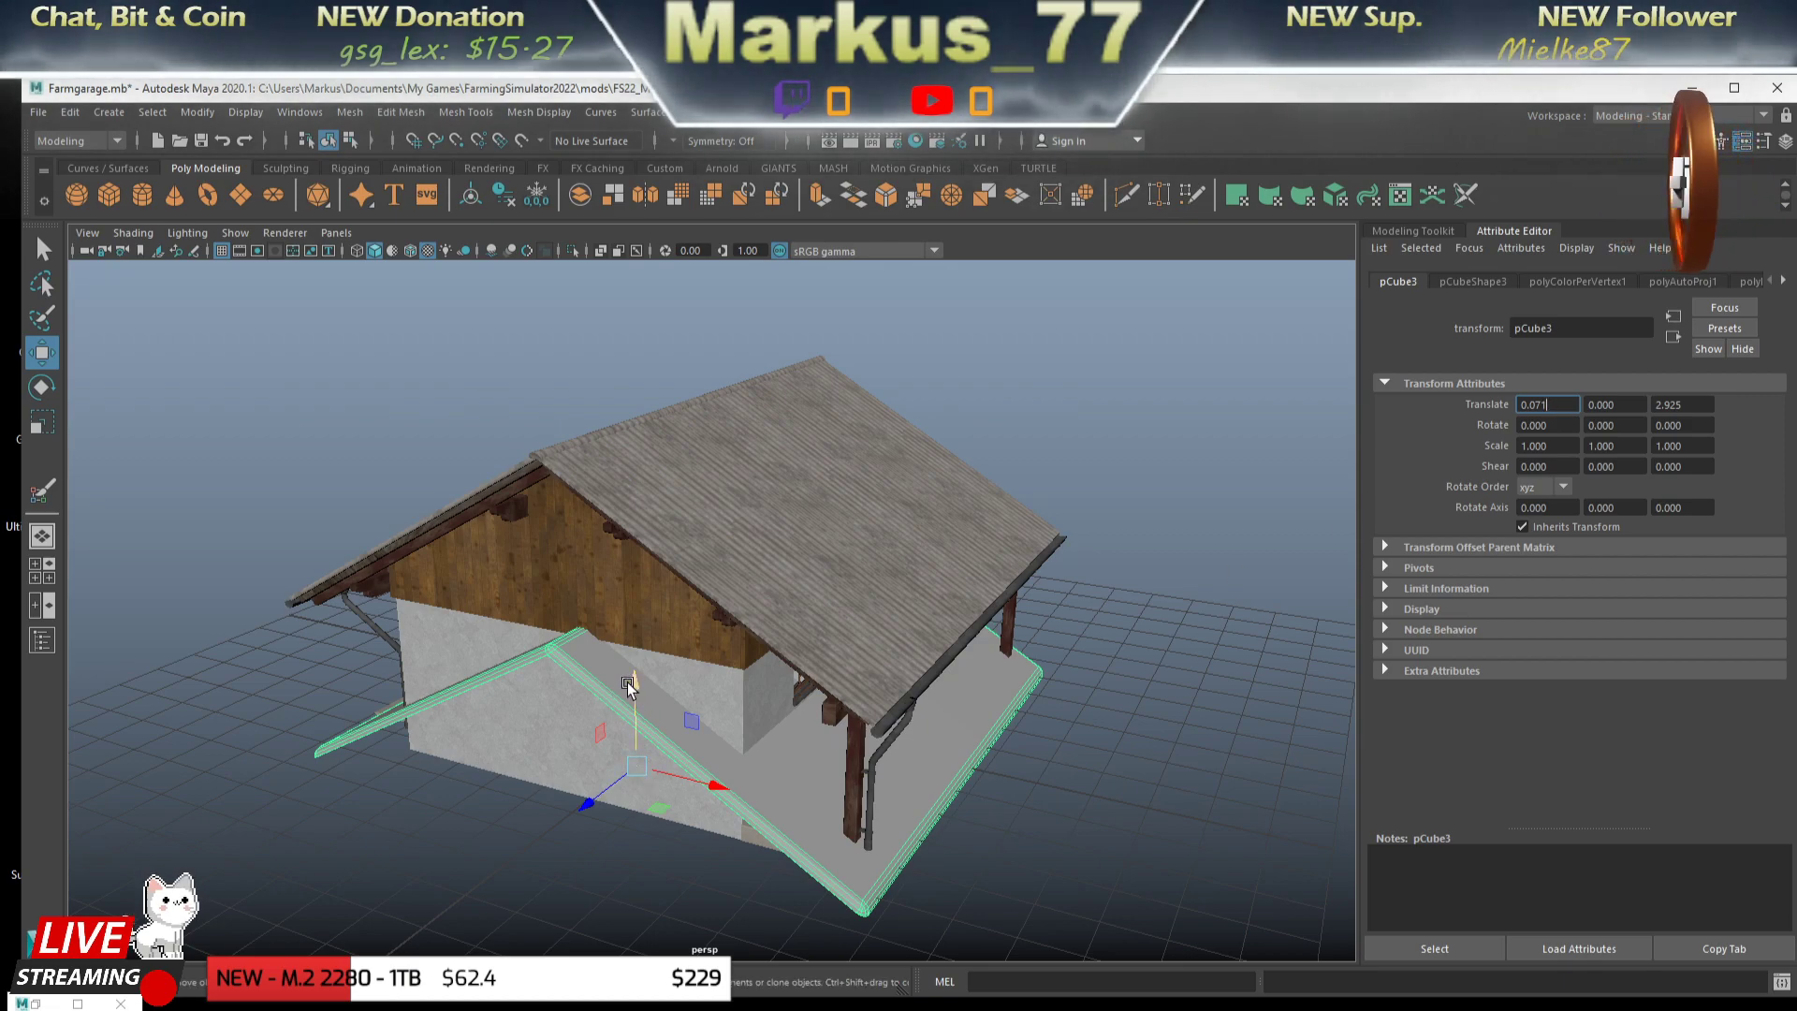
left_click_drag(637, 686, 630, 506)
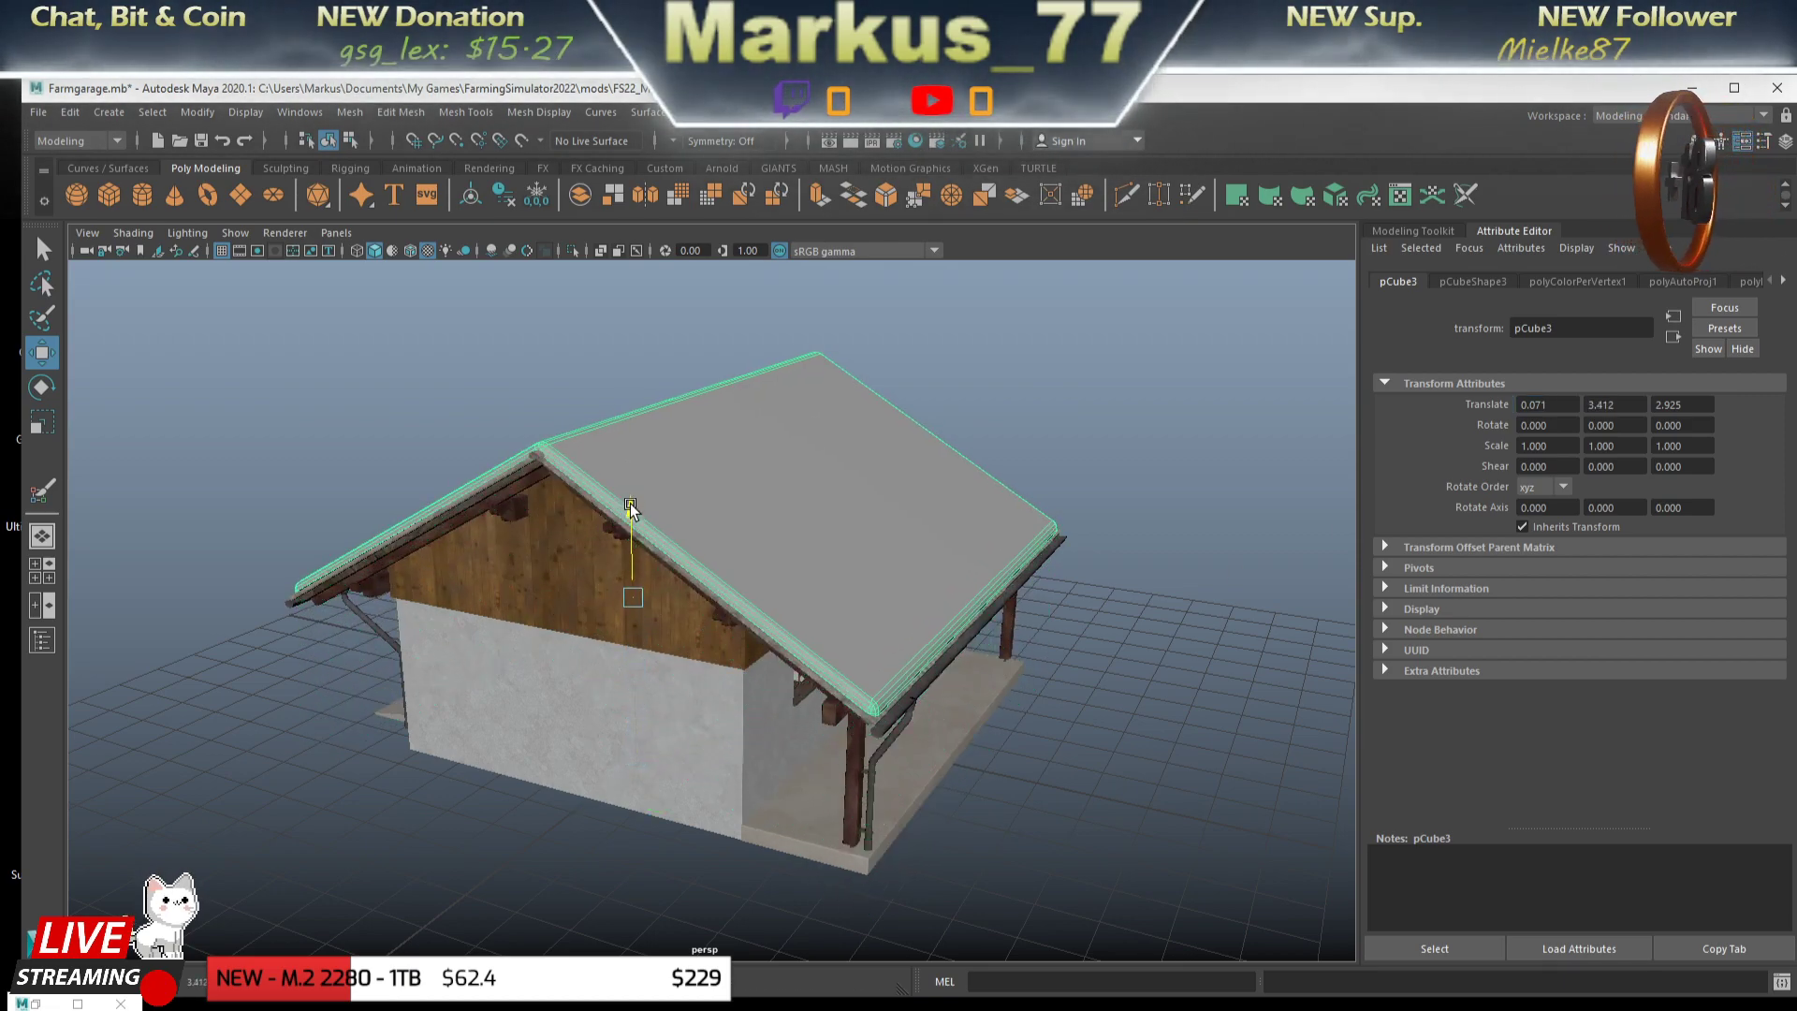
left_click_drag(632, 506, 631, 509)
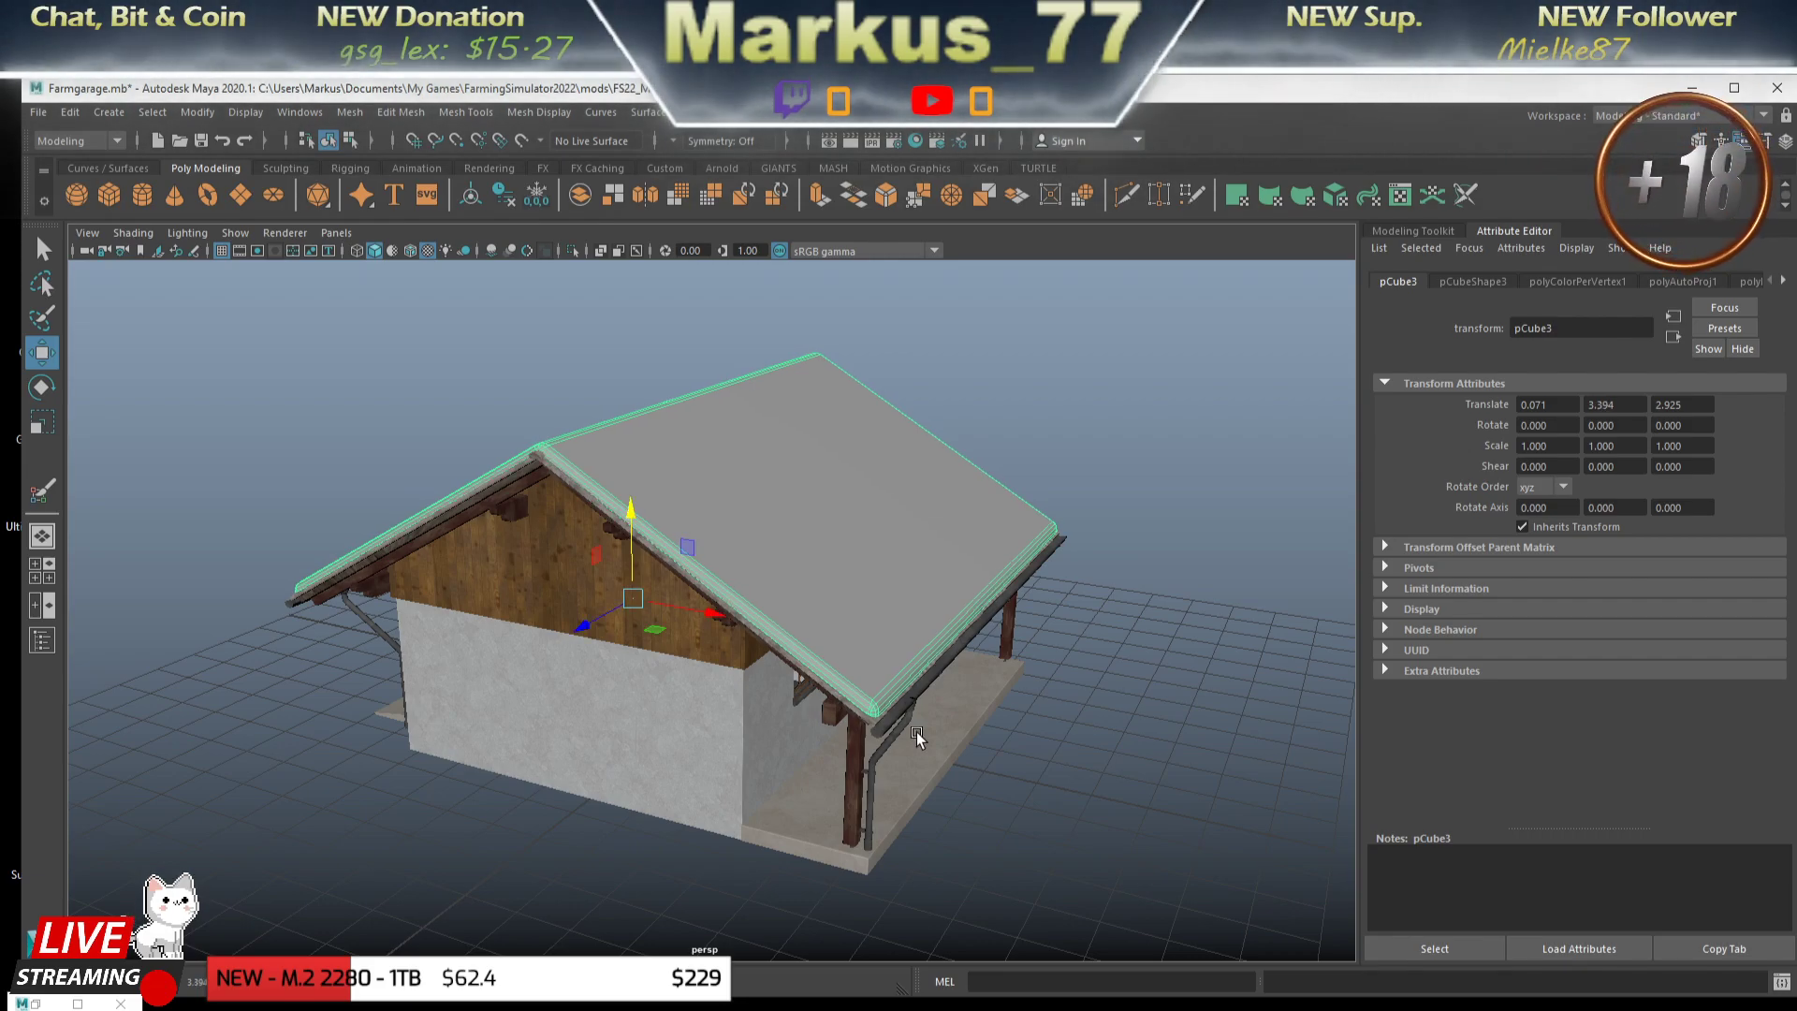
left_click_drag(1026, 684, 580, 681)
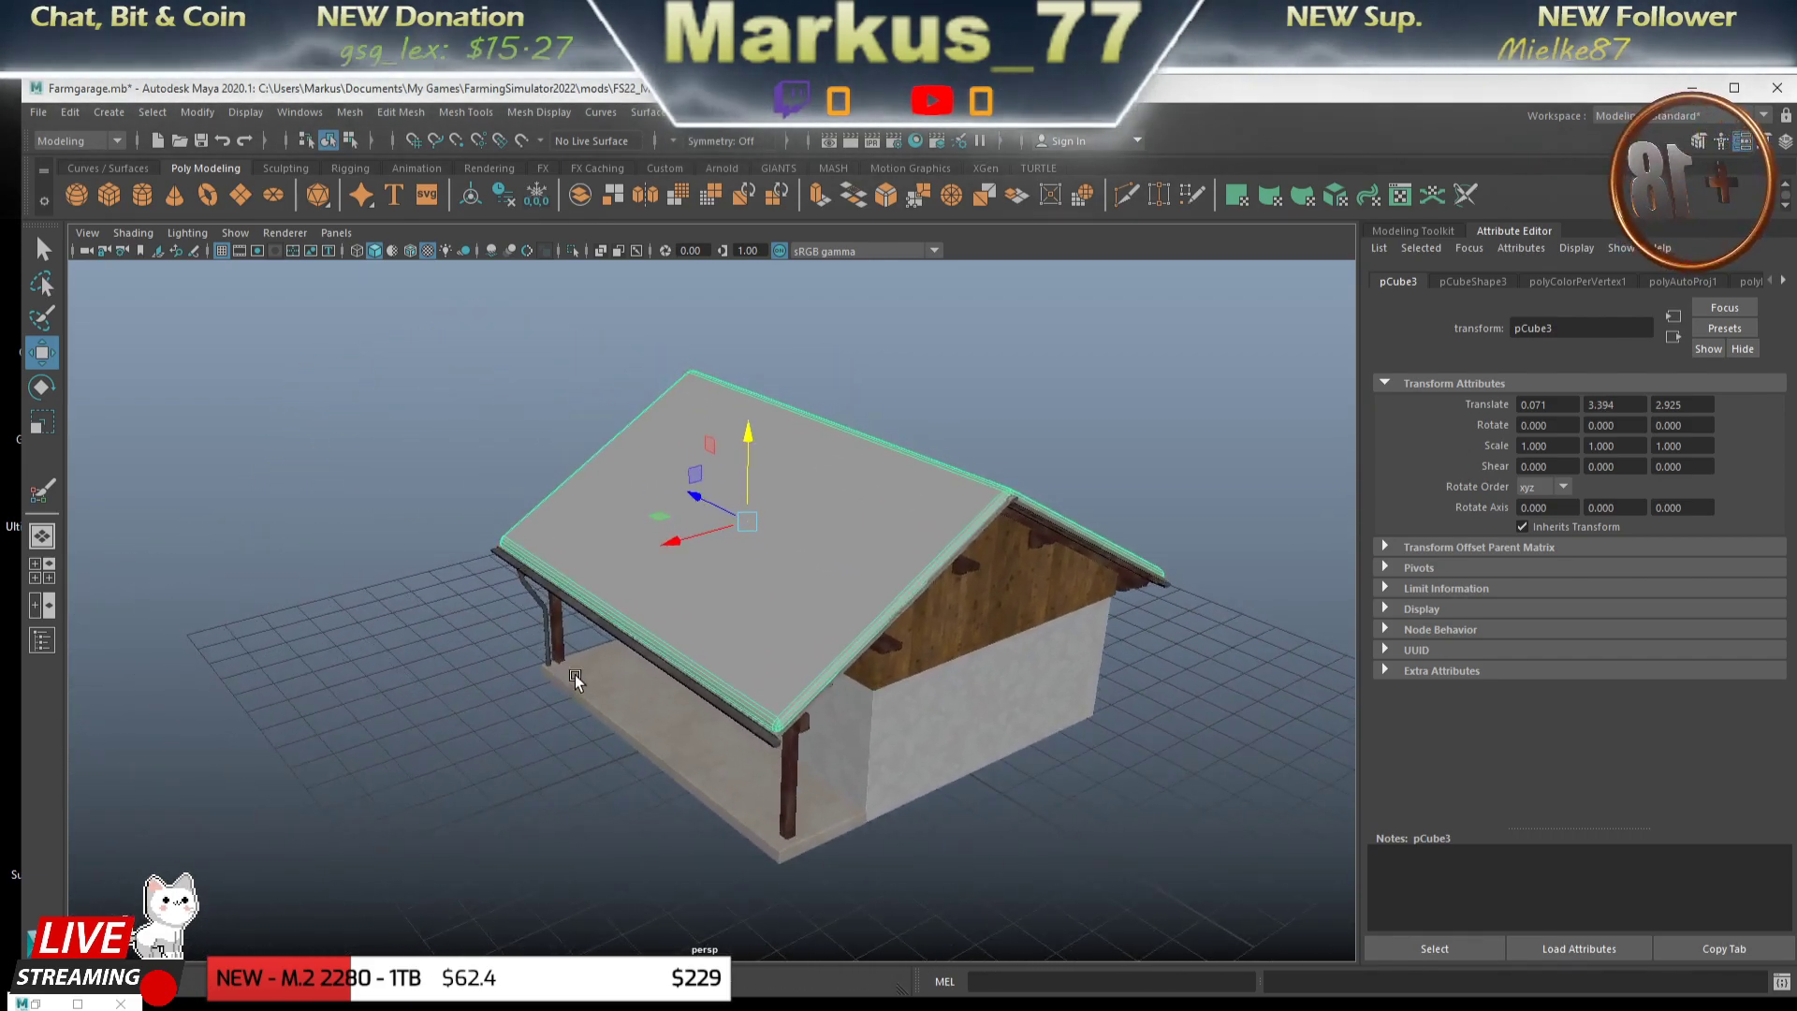
left_click_drag(580, 681, 833, 680)
scroll("down", 3)
scroll("down", 3)
- Assign the existing Snow_mat material to the roof slab
right_click(823, 626)
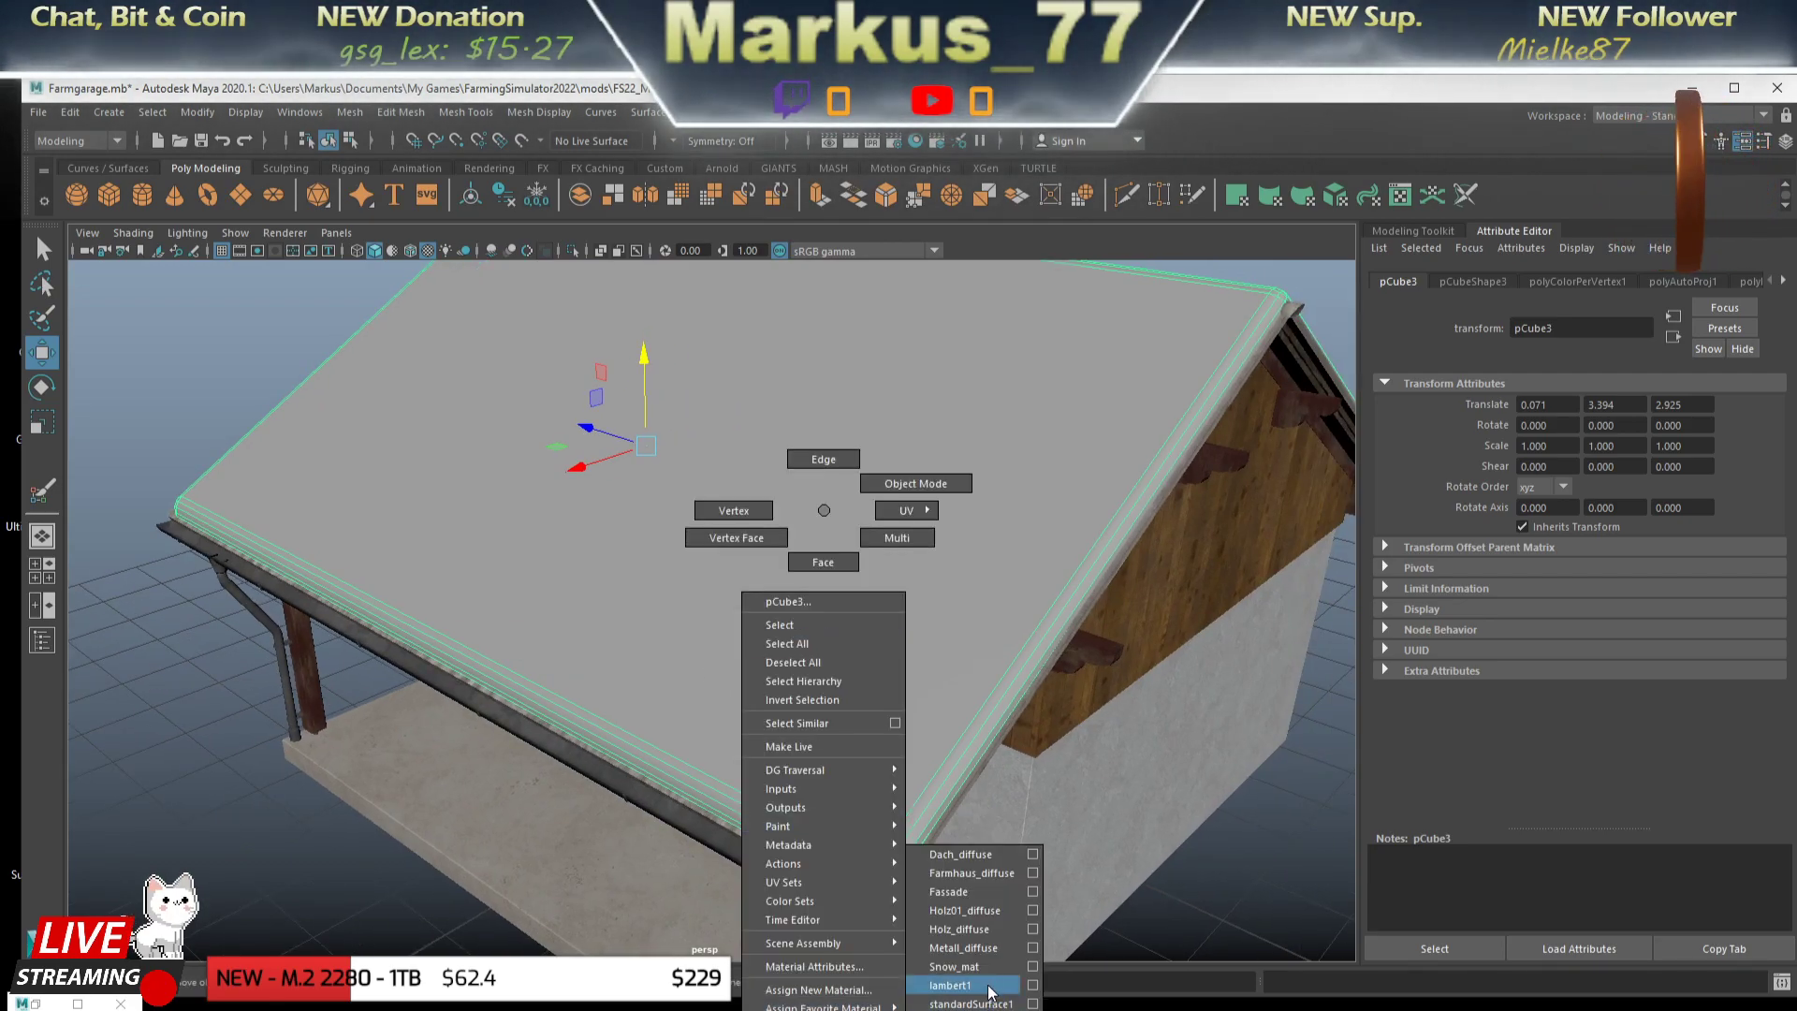
left_click(971, 969)
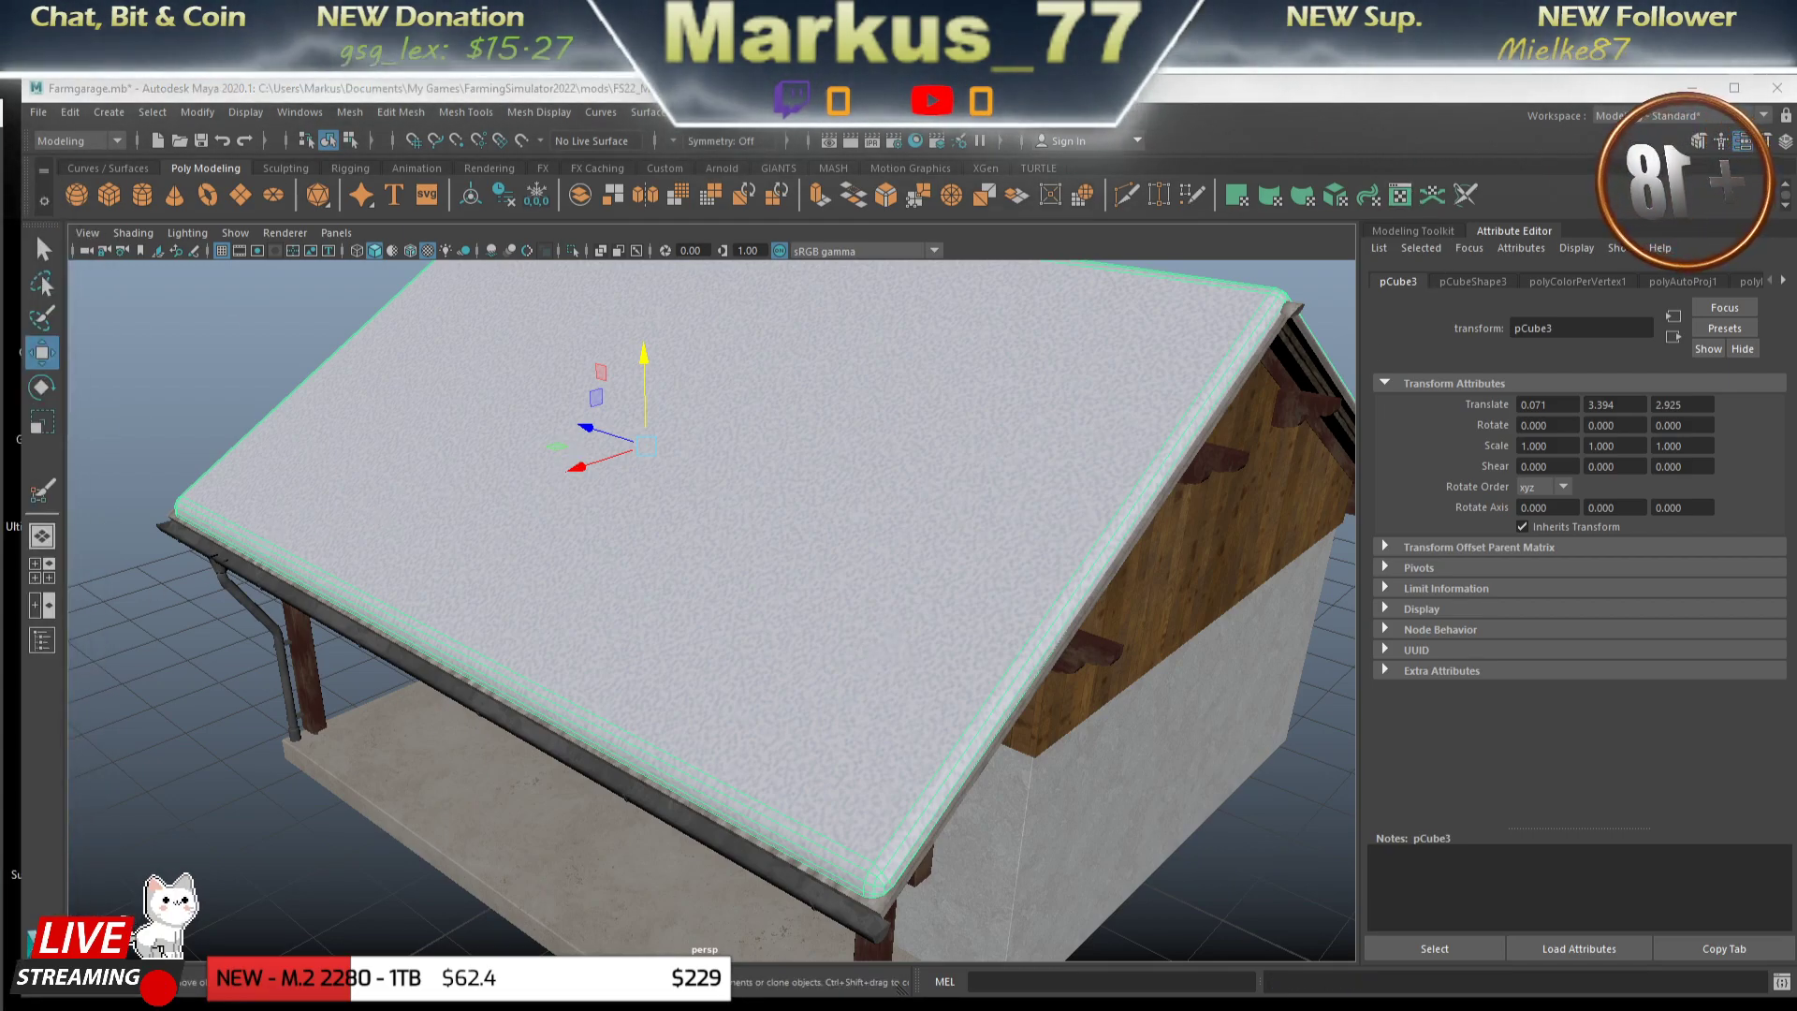
left_click(715, 545)
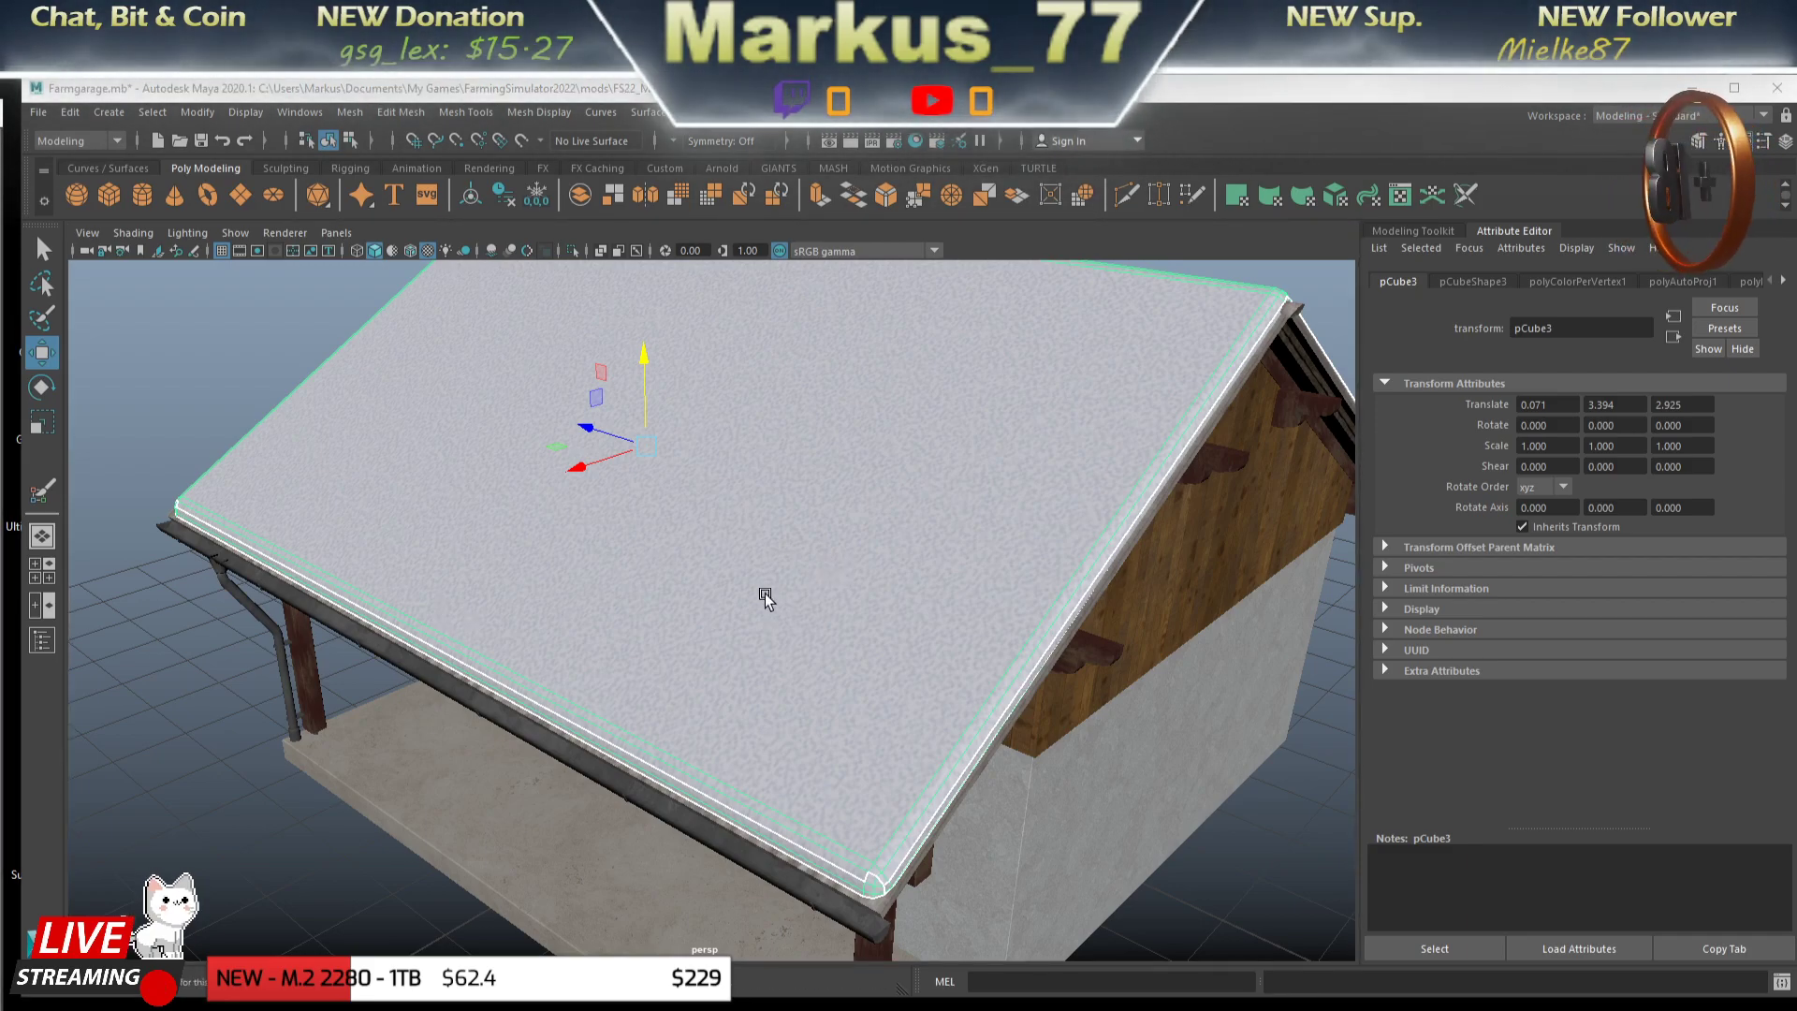
- Select the slab's top face in face mode and undo the accidental UV edit
right_click(766, 510)
left_click(749, 554)
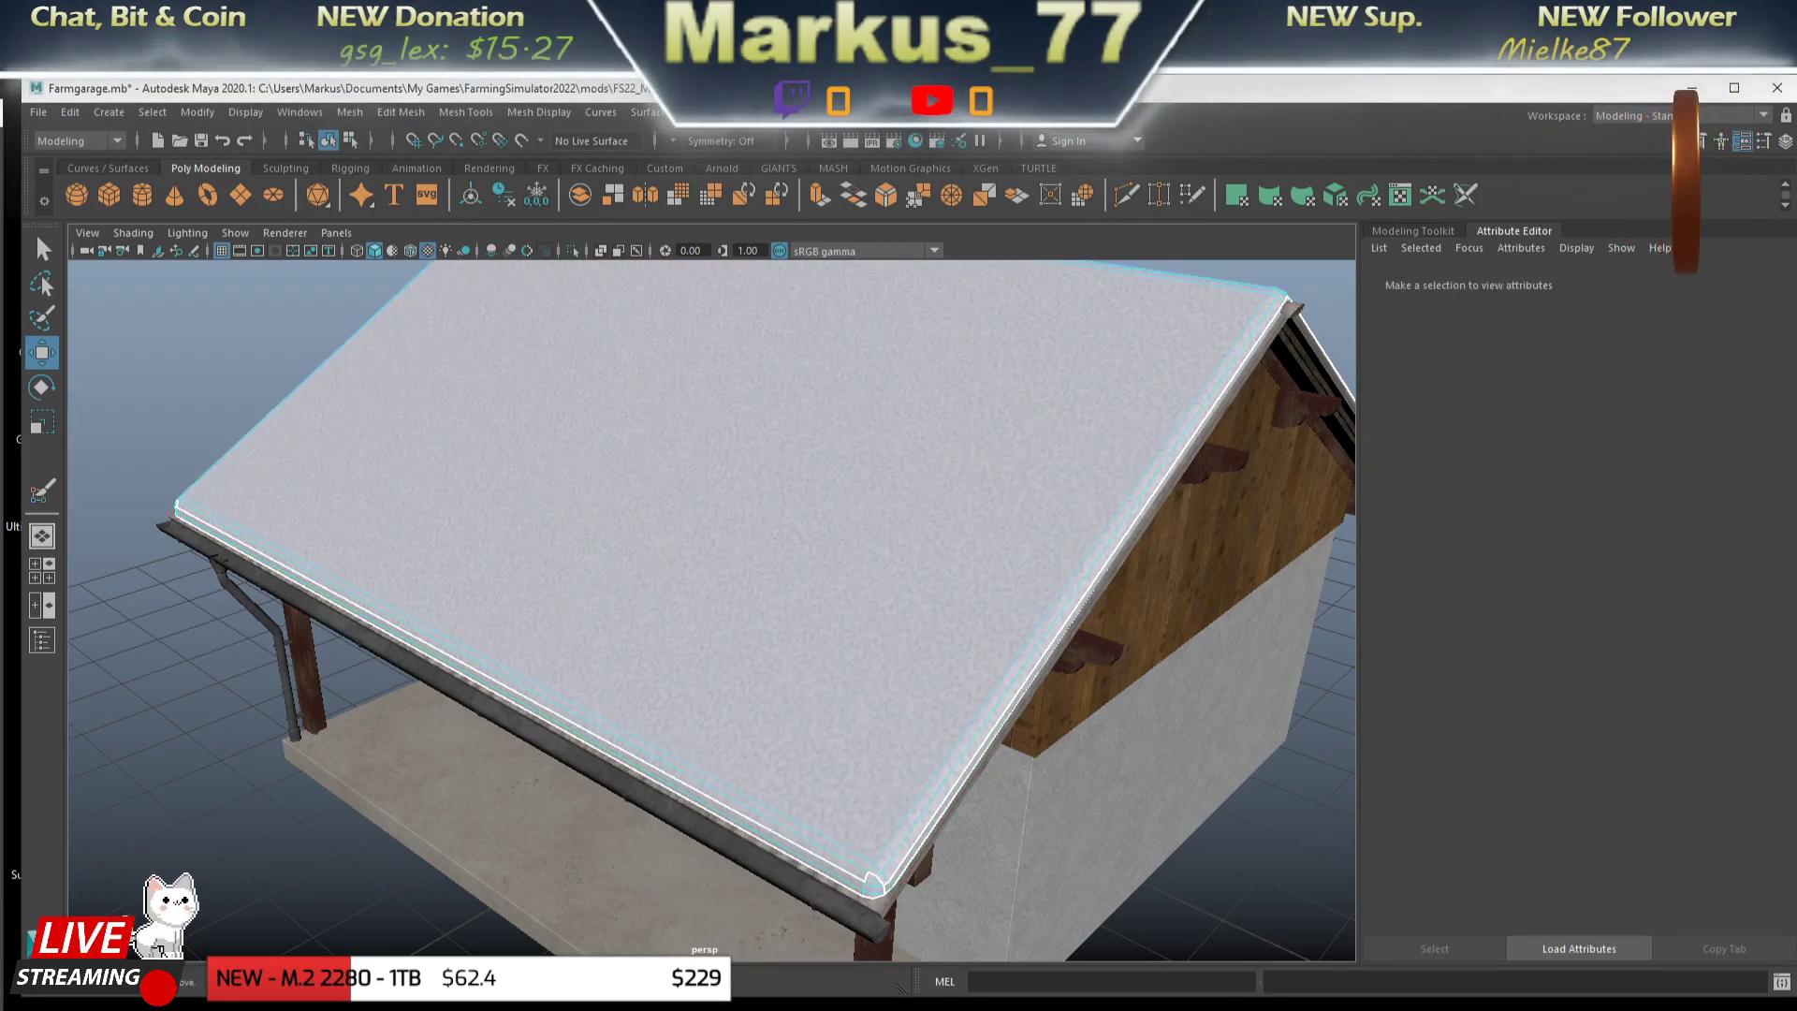
left_click(810, 368)
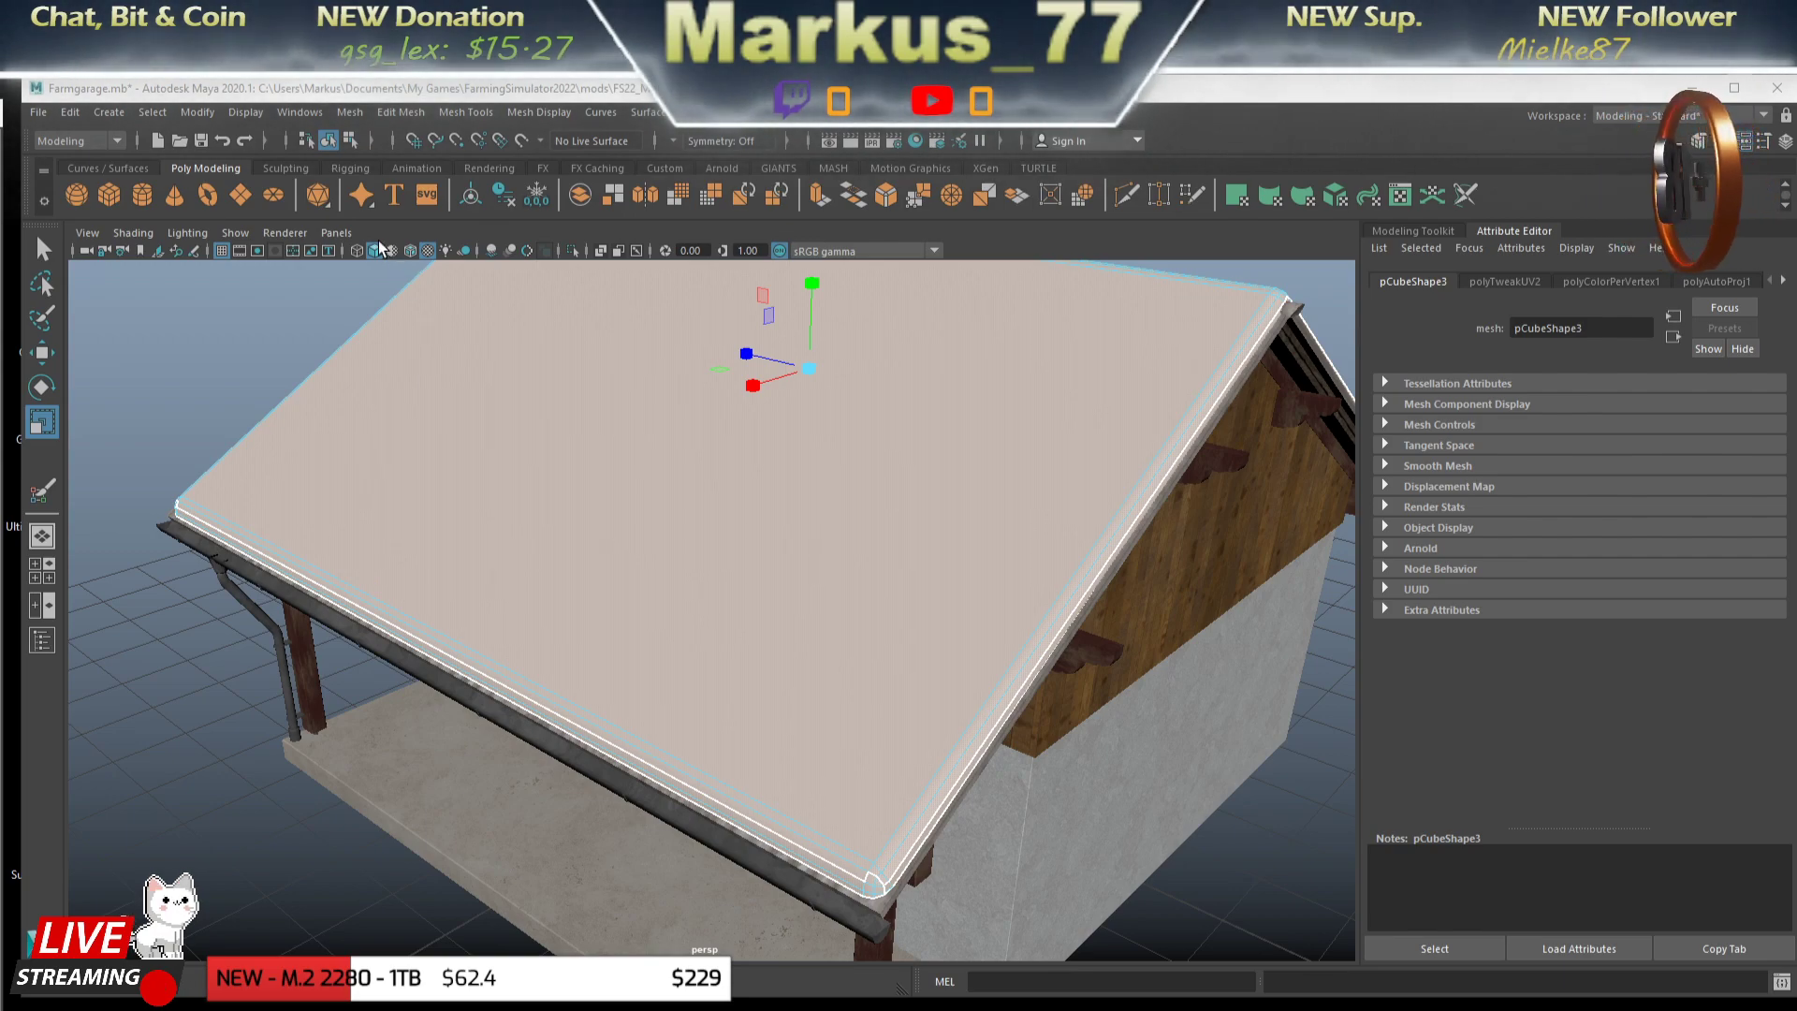
key("ctrl+z")
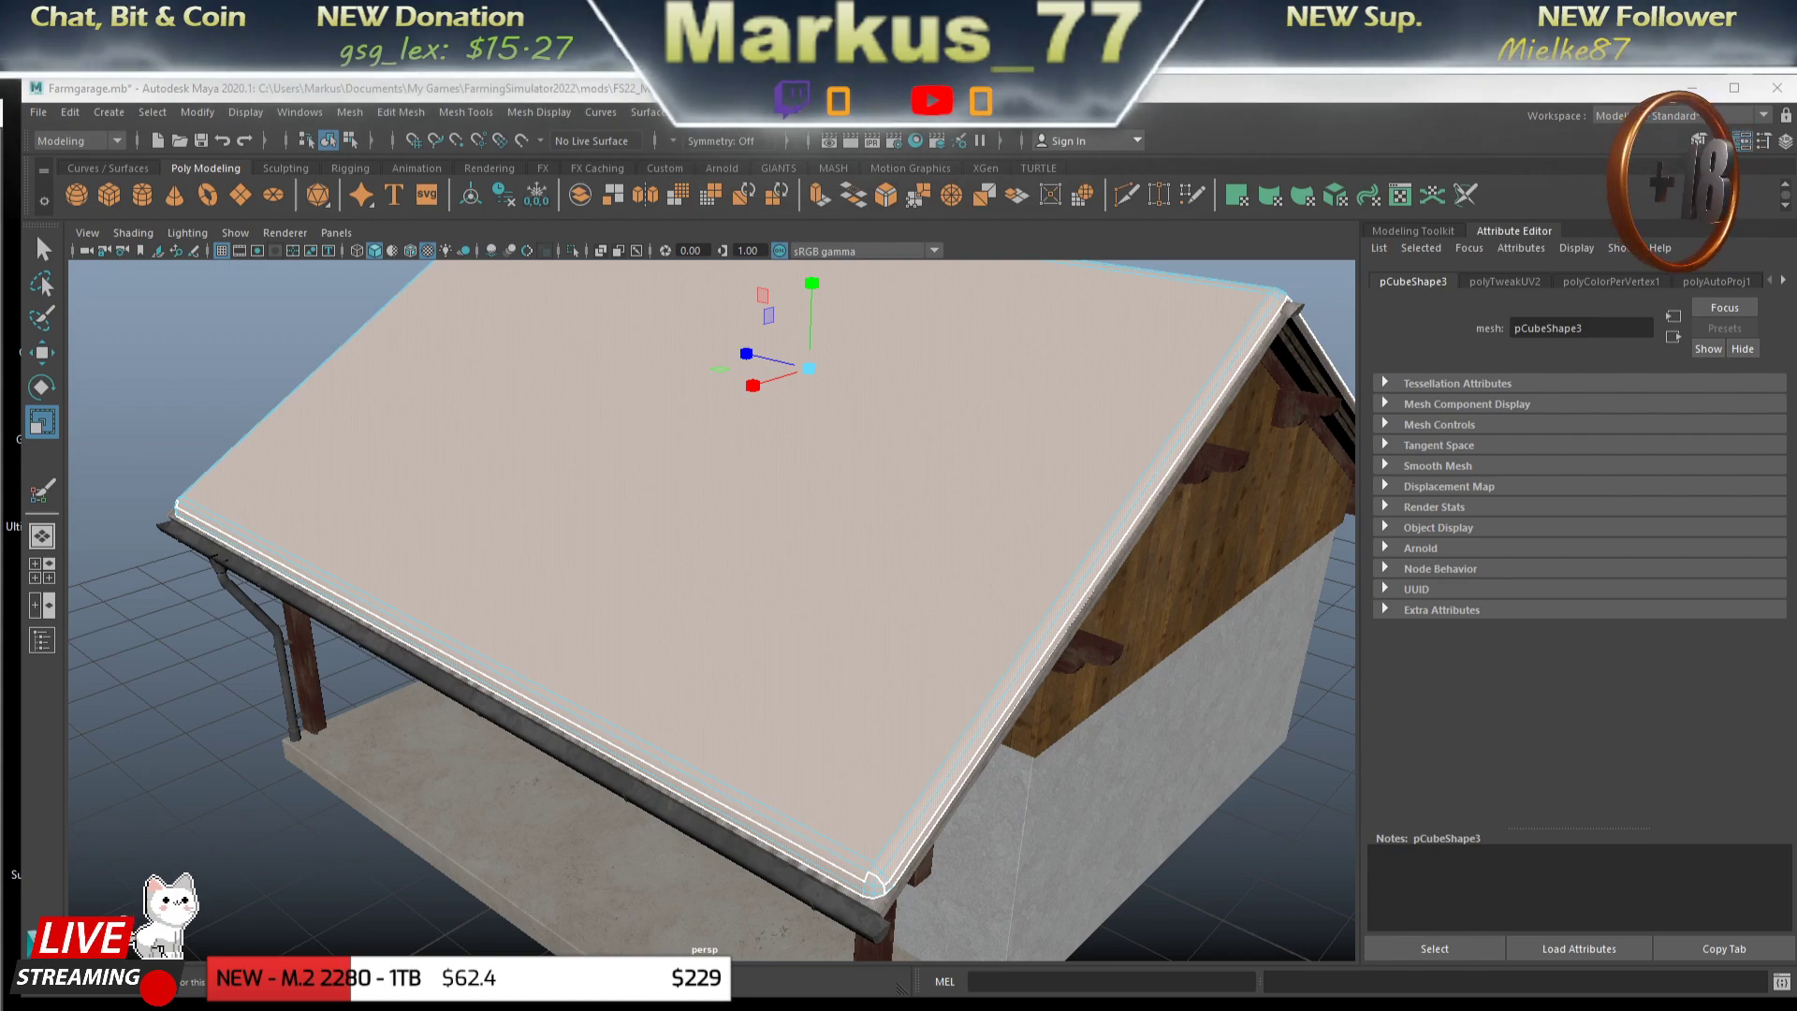
- Return the slab to Object Mode and orbit to inspect the snowy roof and wooden gable
left_click_drag(880, 824, 781, 655)
left_click_drag(786, 510, 874, 481)
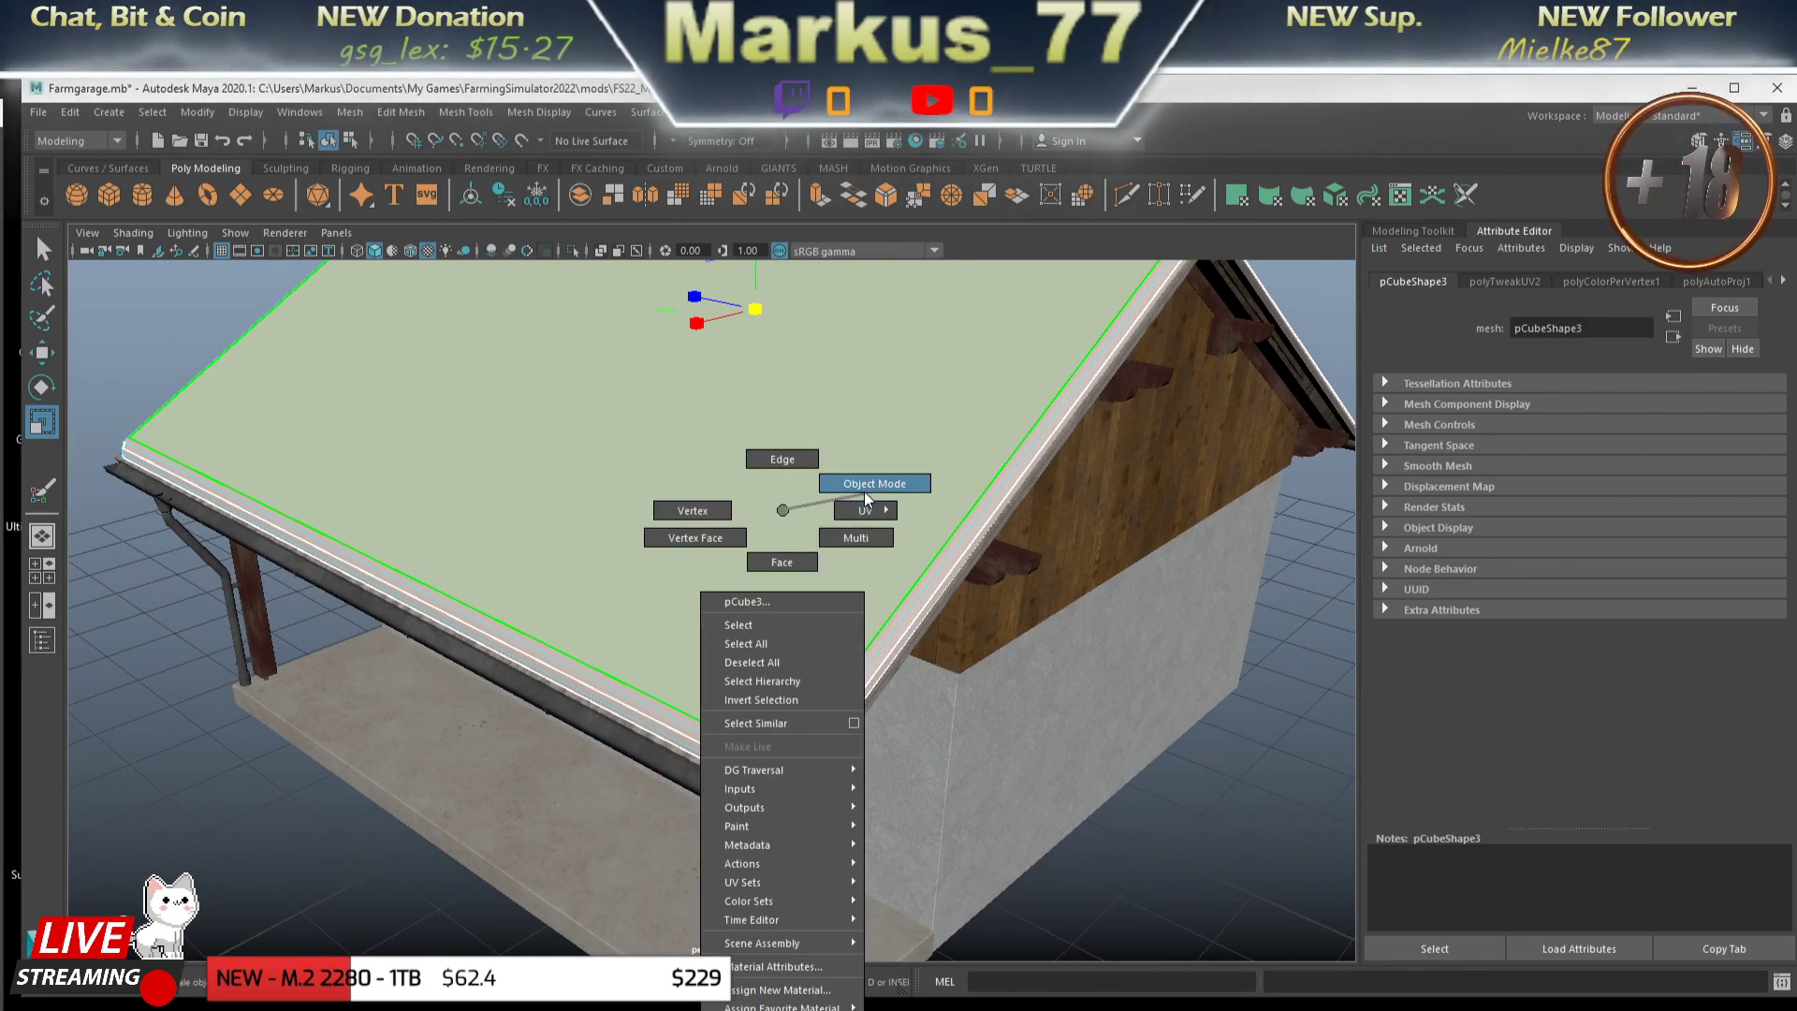
left_click(1127, 861)
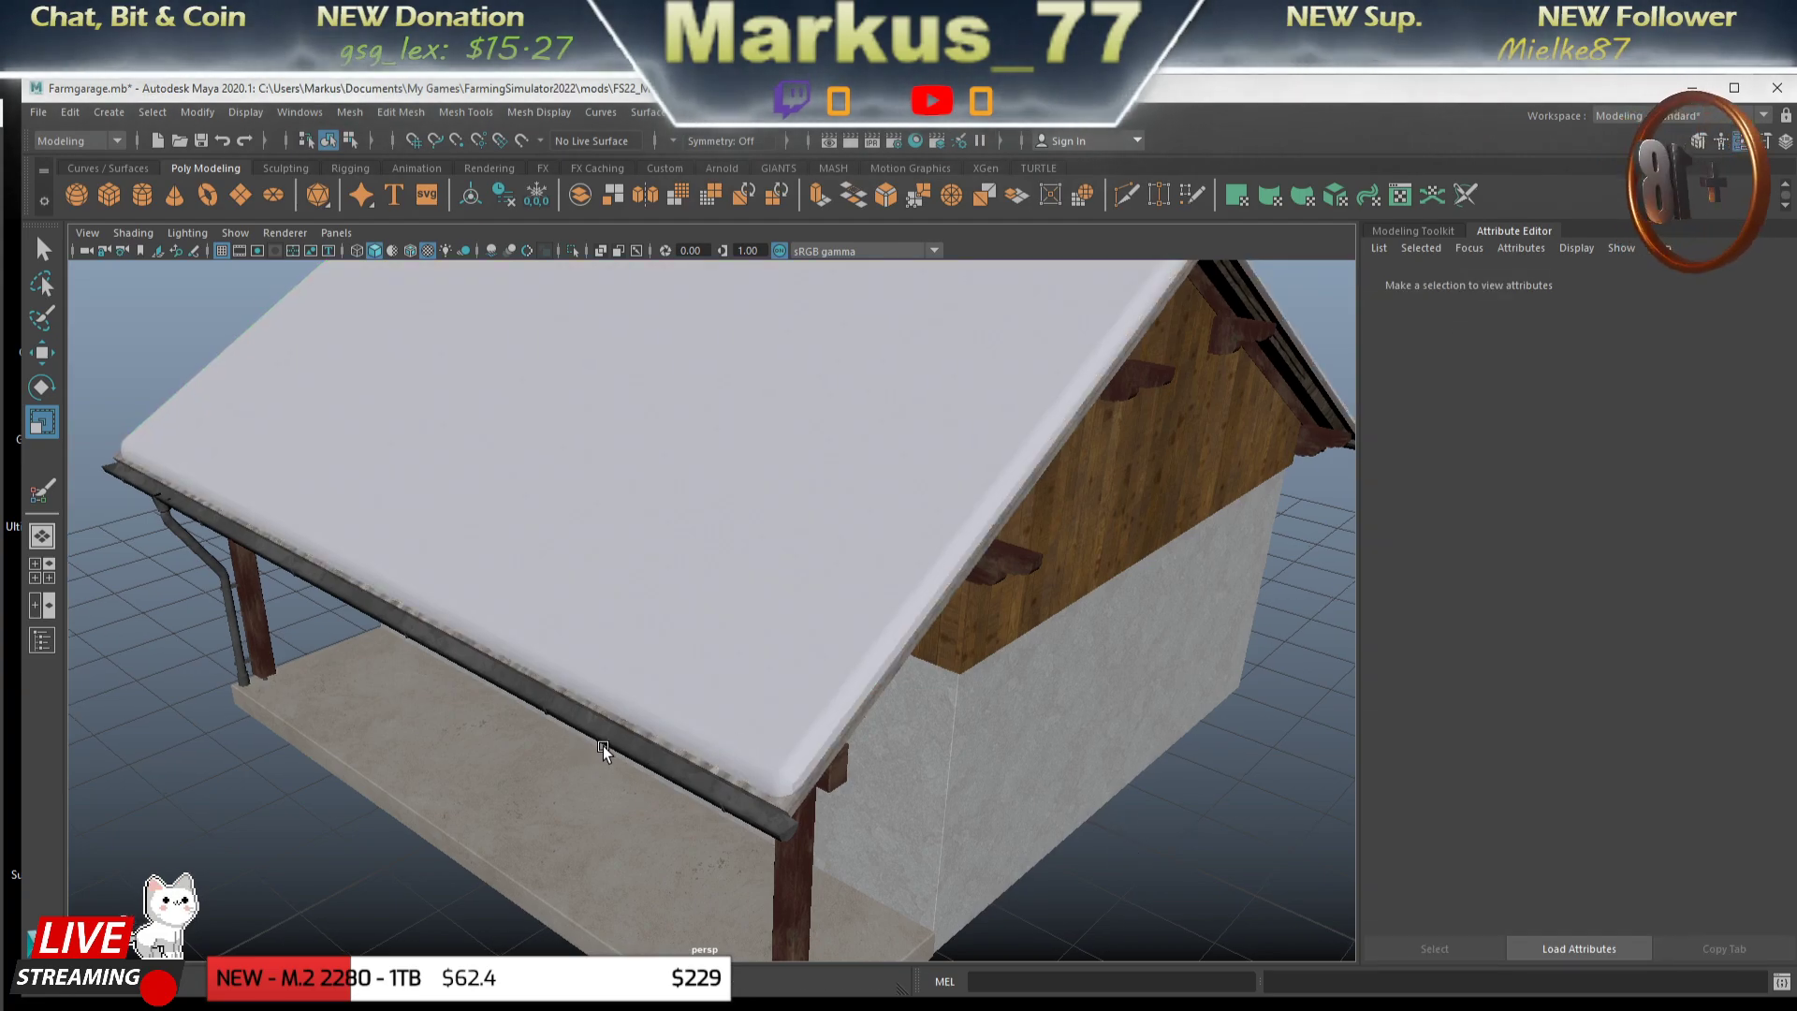
left_click_drag(603, 745, 384, 771)
left_click_drag(1069, 595, 835, 661)
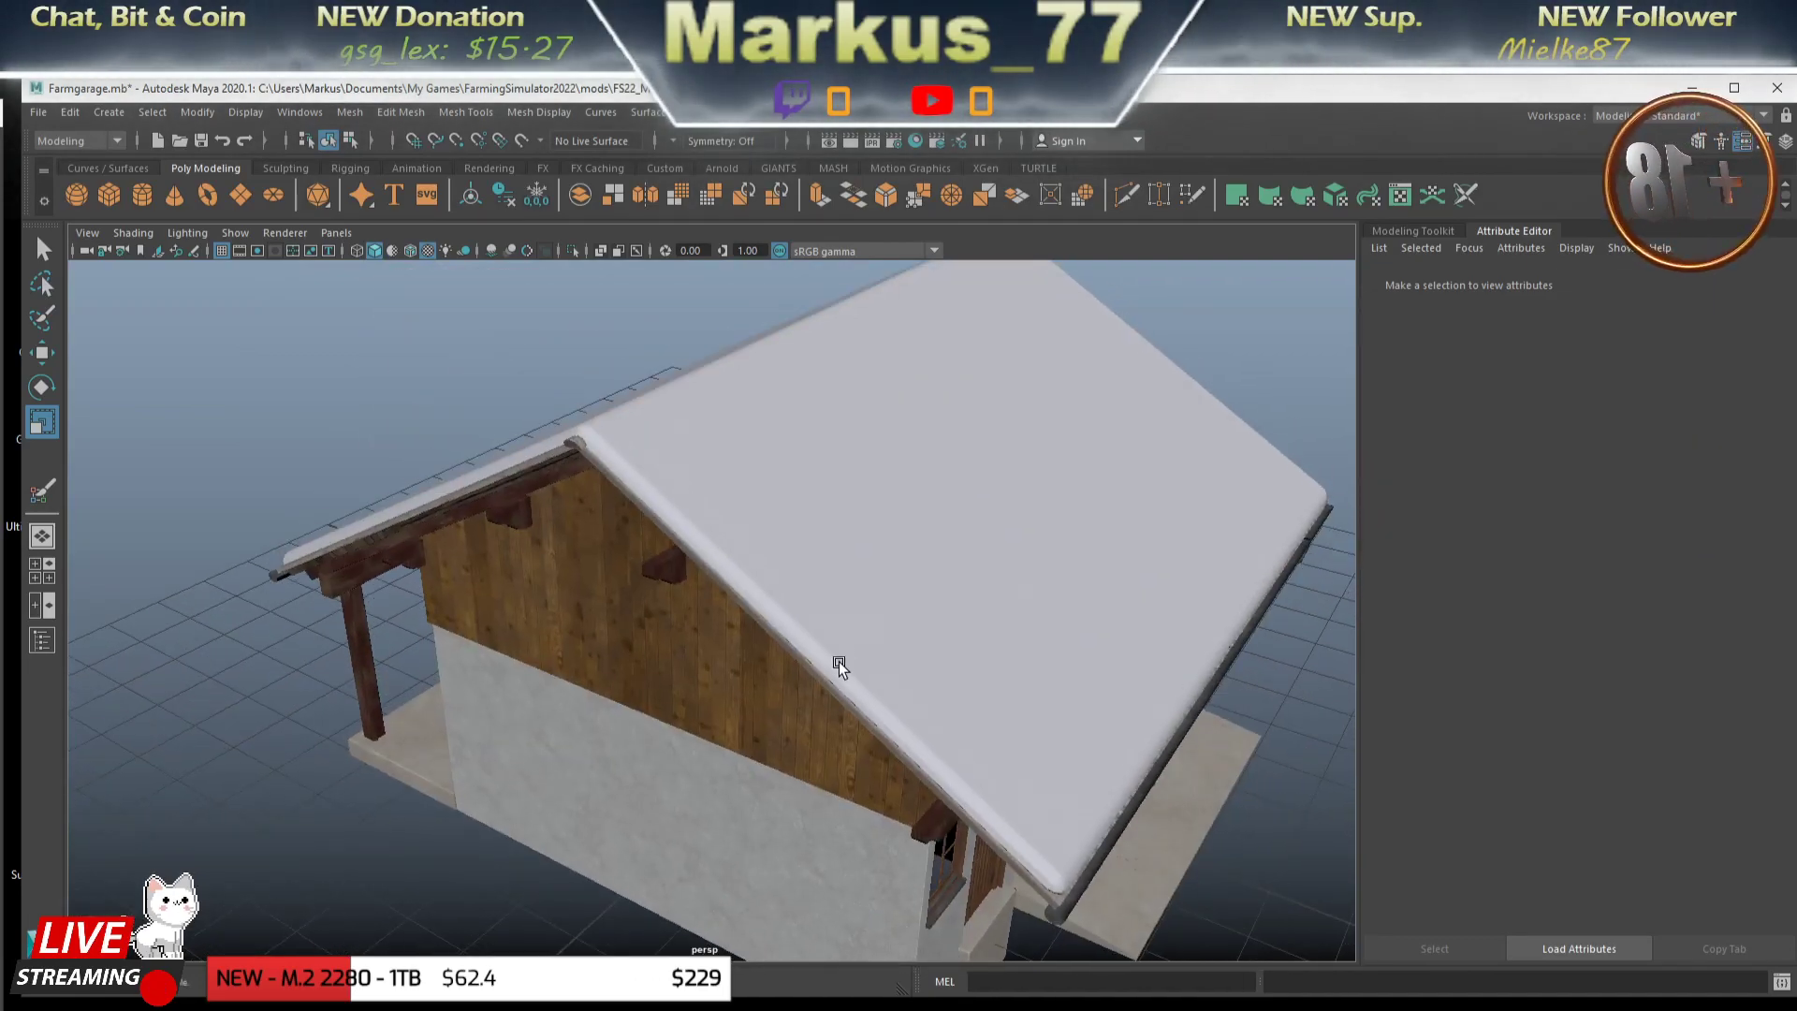
scroll("down", 3)
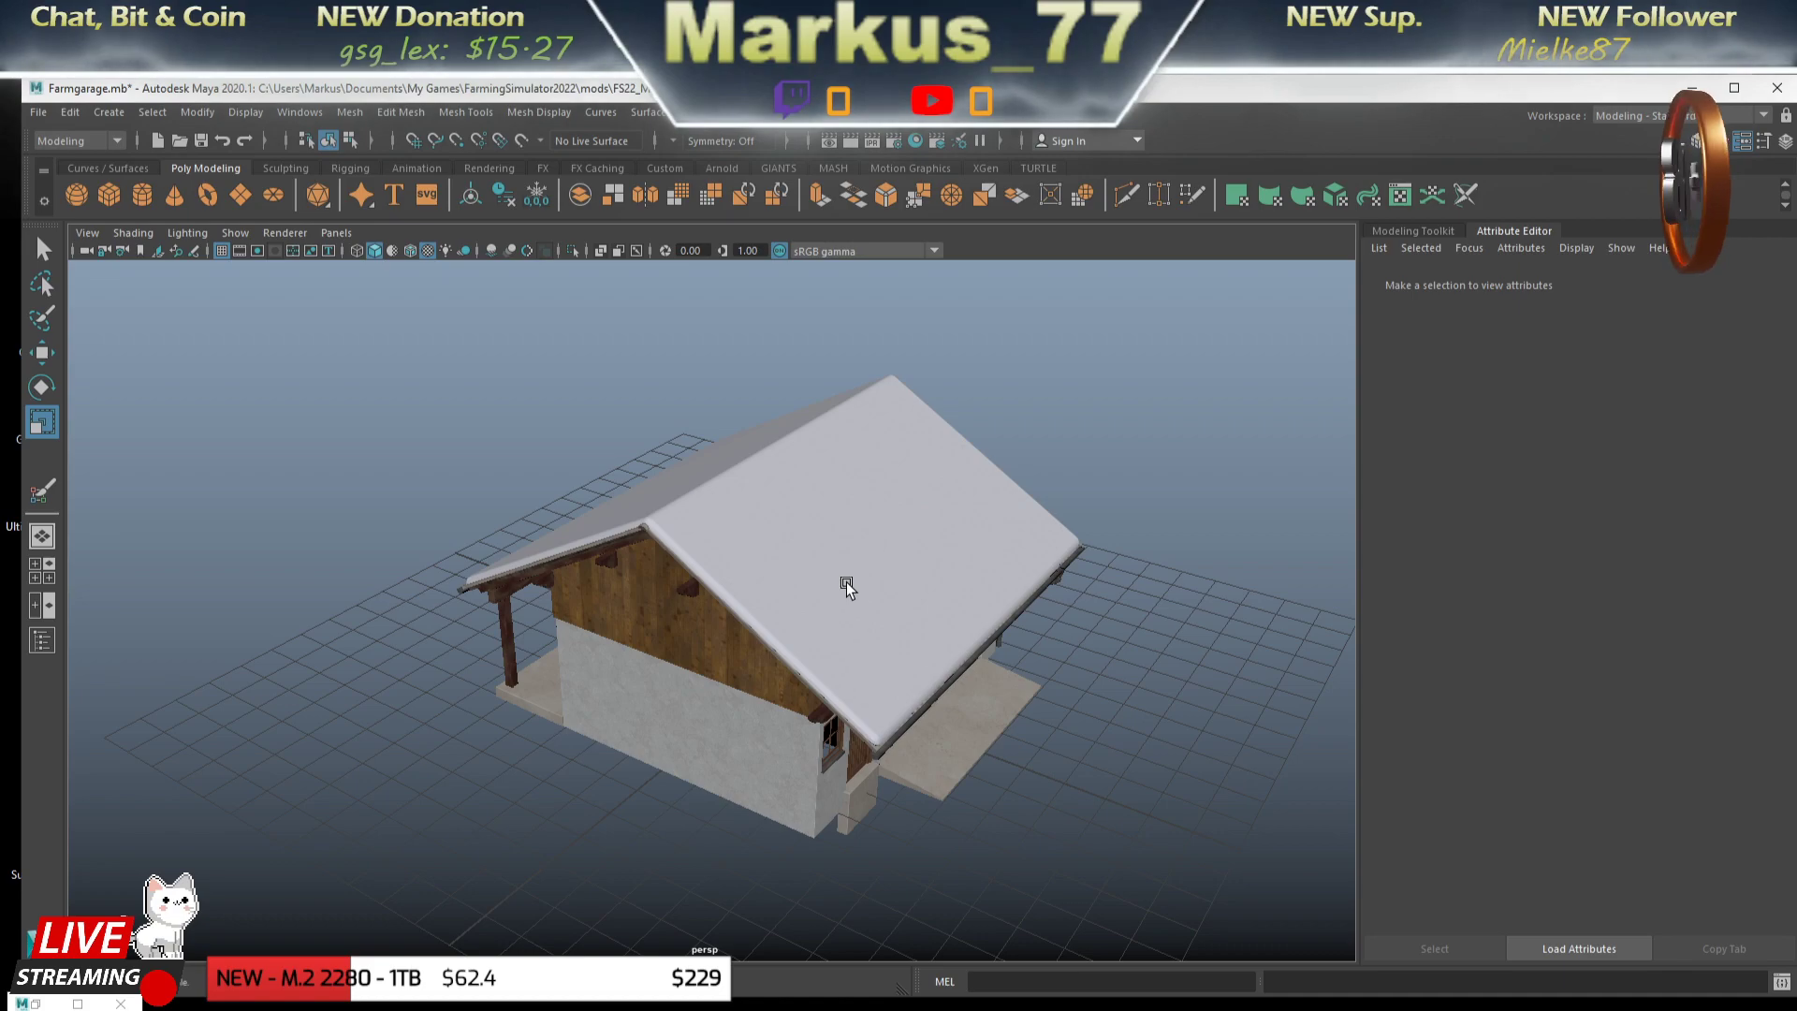
- Select the roof slab and open the GIANTS I3D export toolbox
left_click(846, 581)
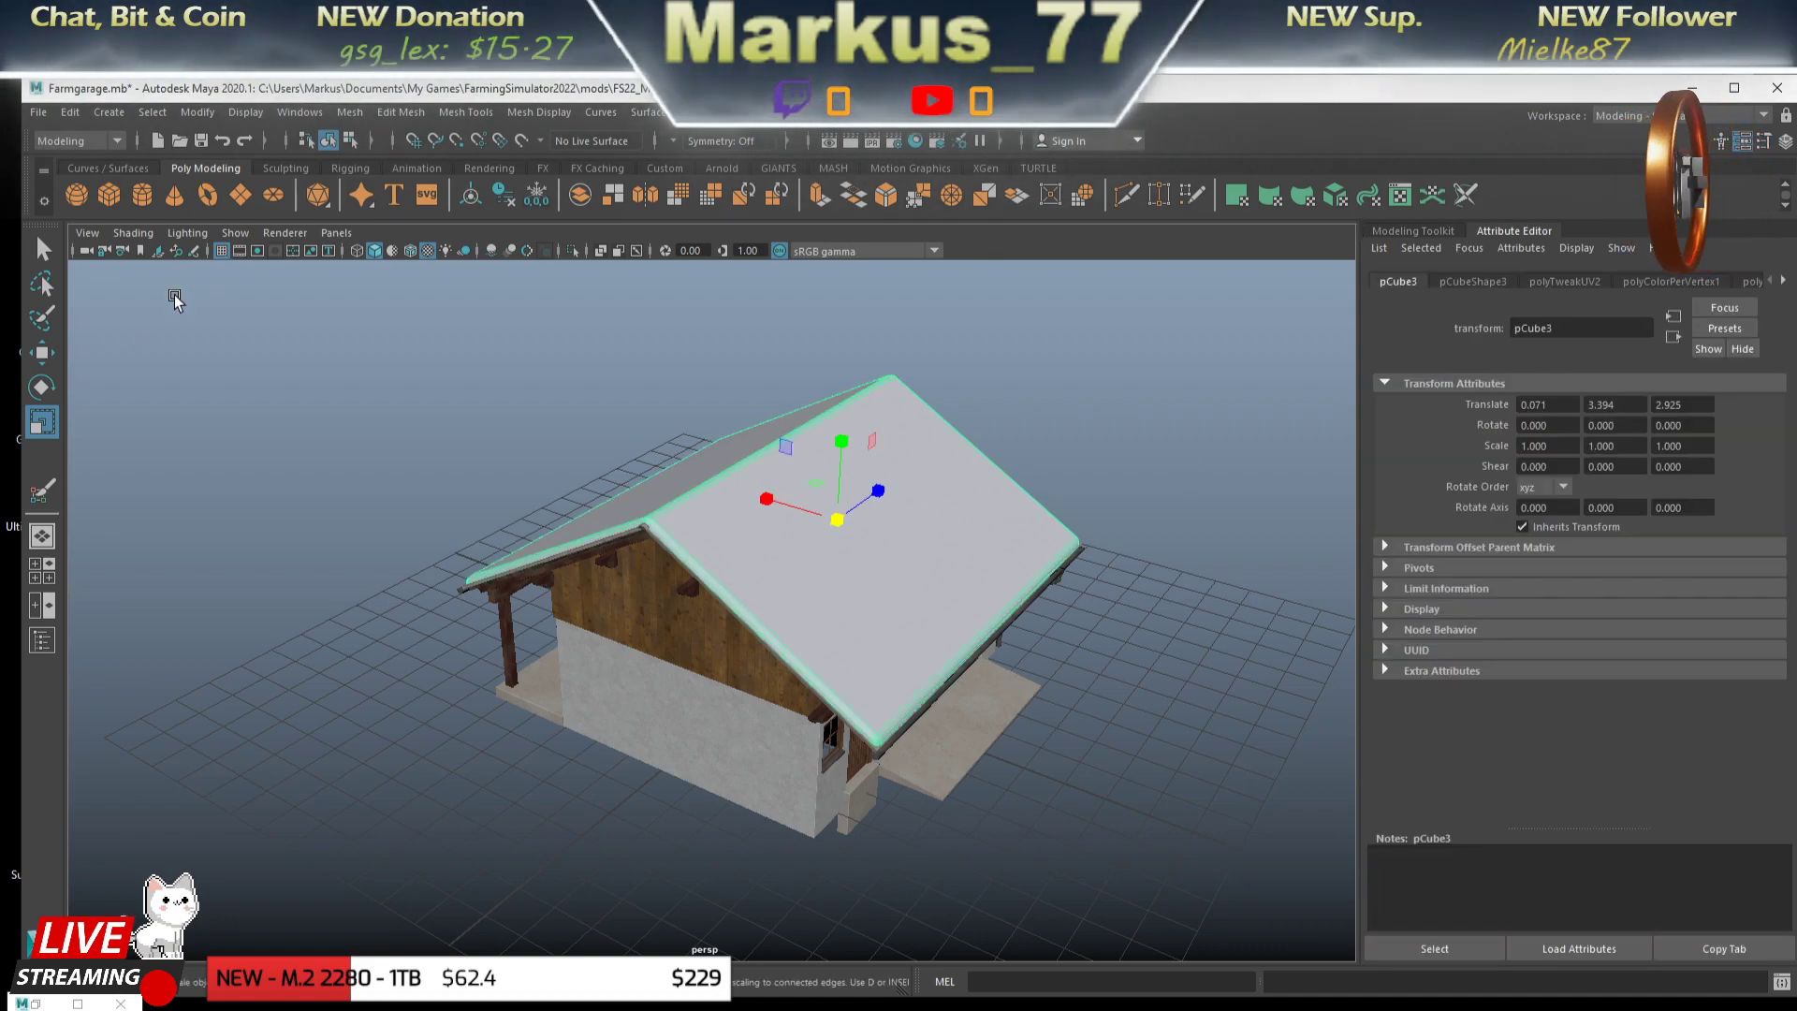
key("q")
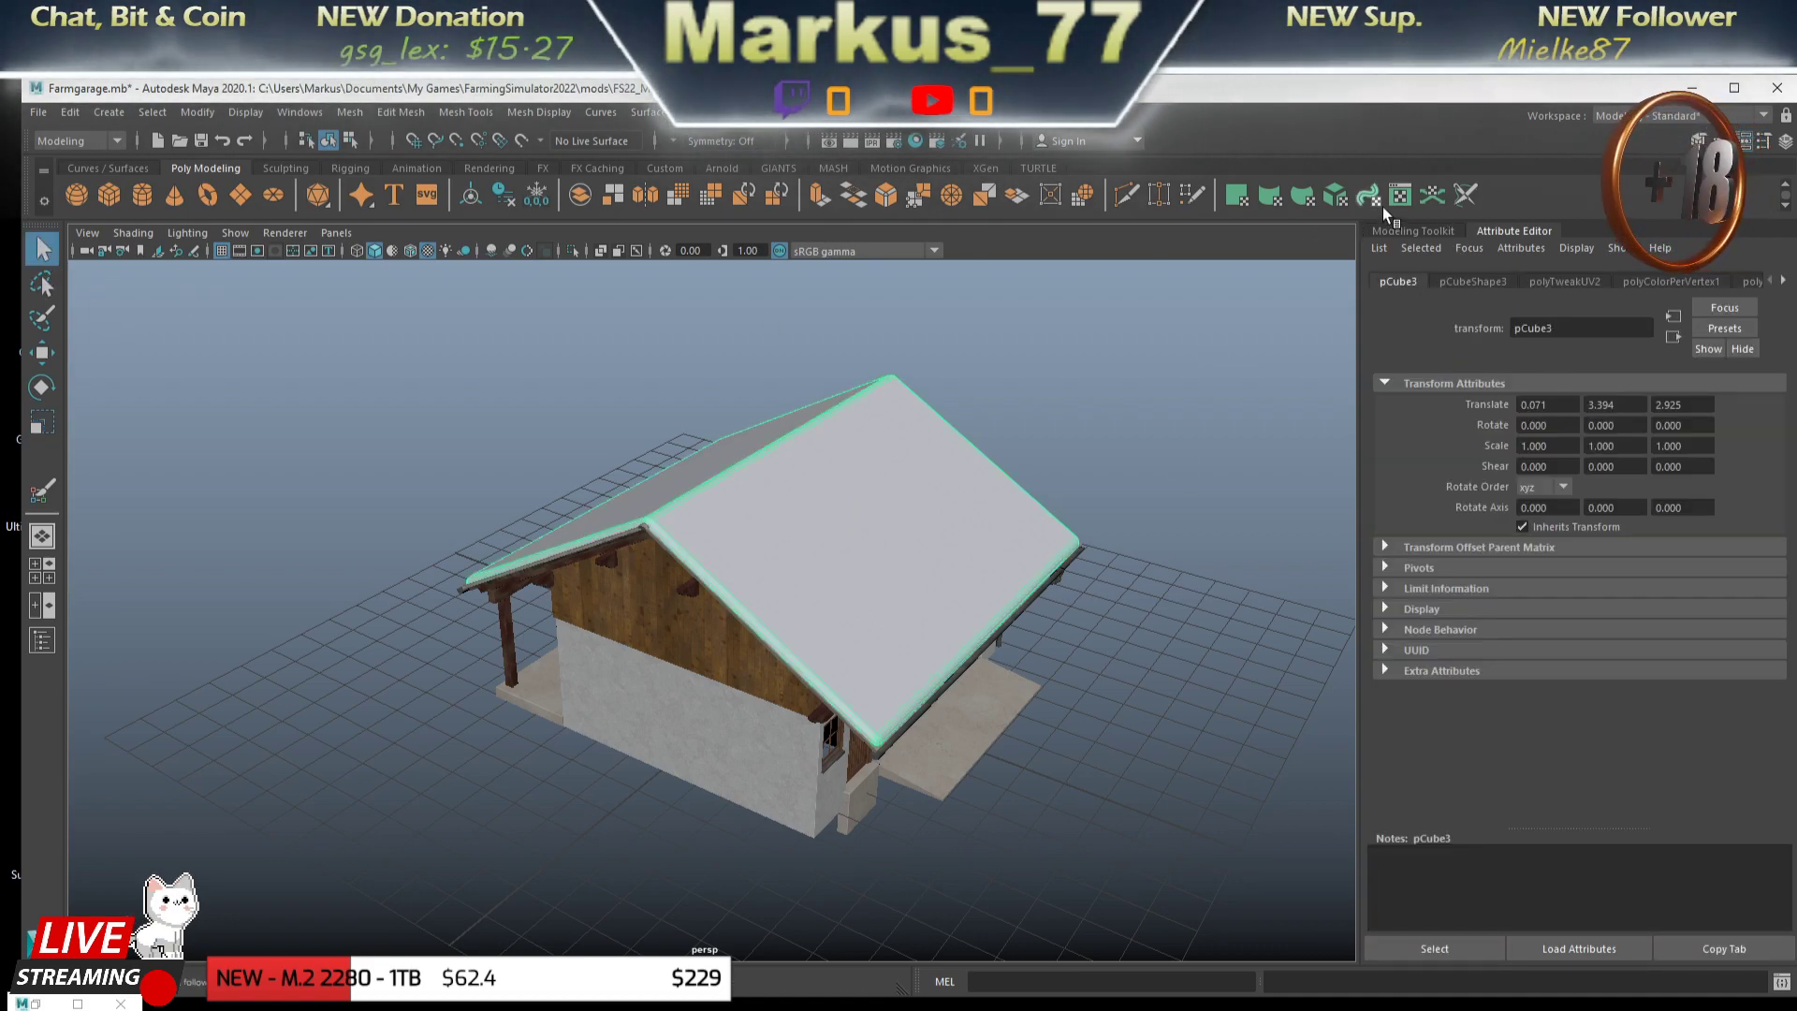
left_click(762, 169)
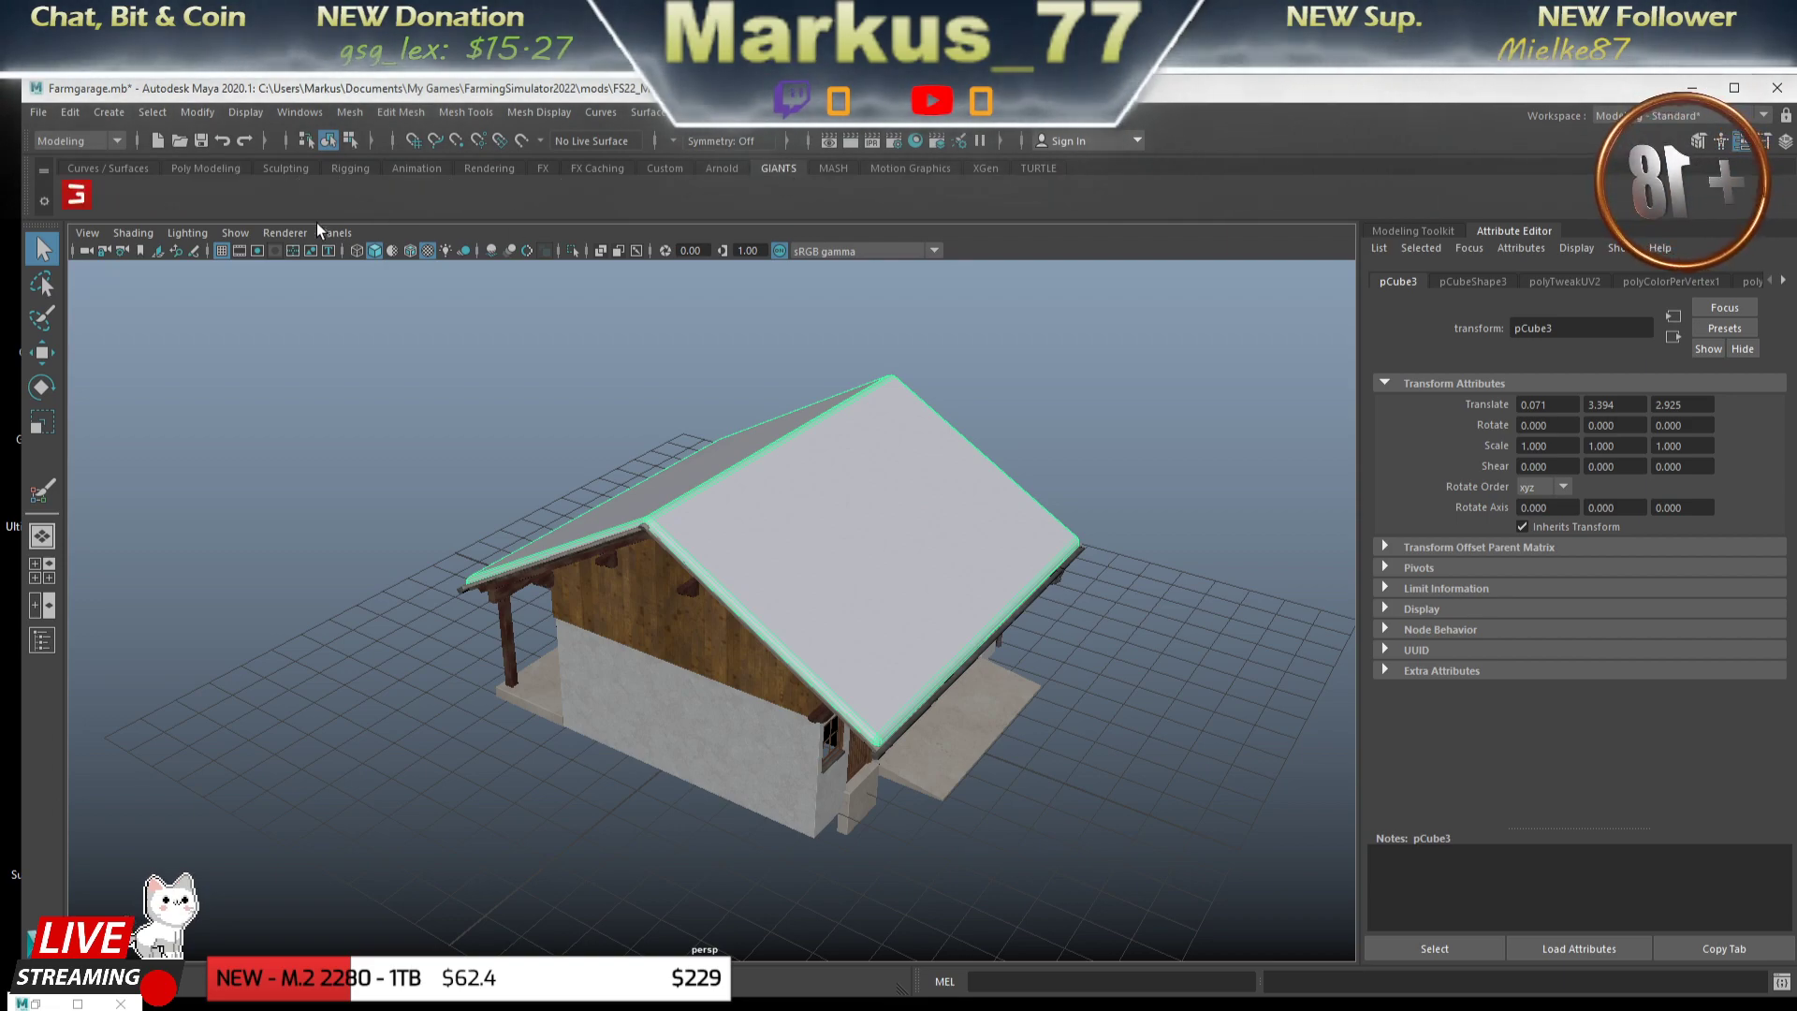
left_click(76, 196)
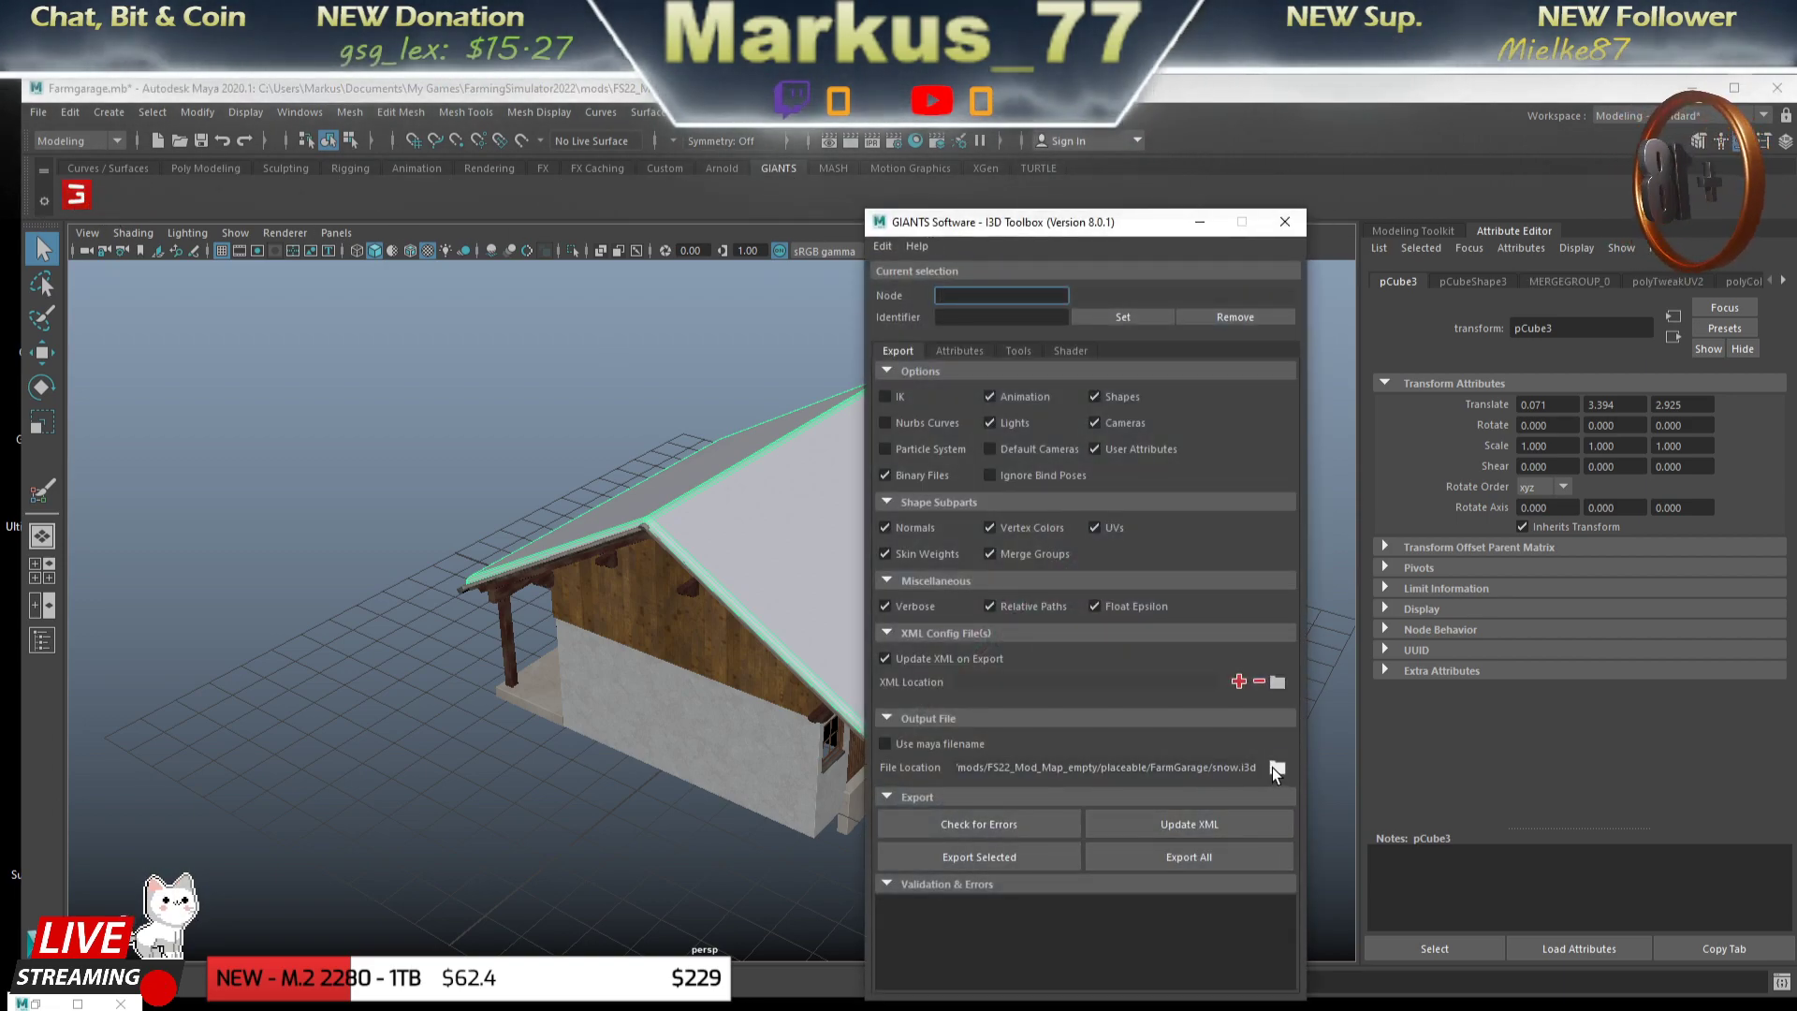
- Set the export File Location to FS22_Mod_Map_empty's placeable/FarmGarage folder
left_click(1275, 767)
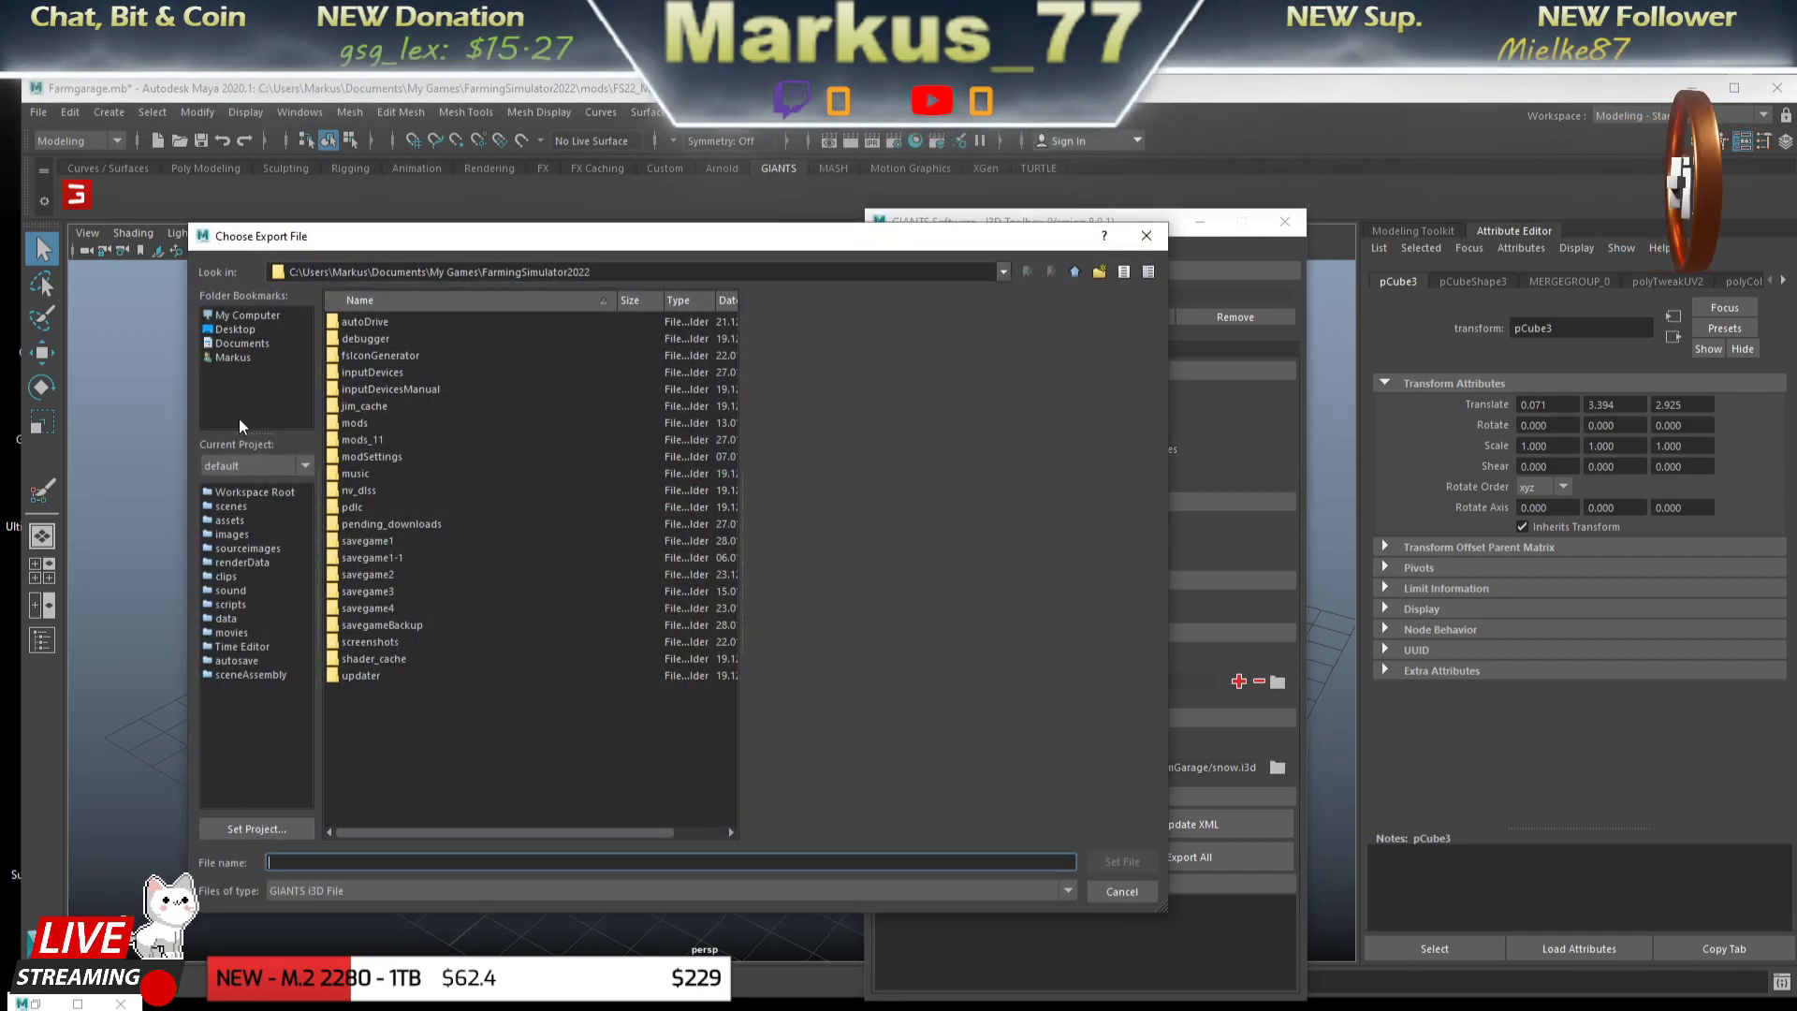
left_click(232, 343)
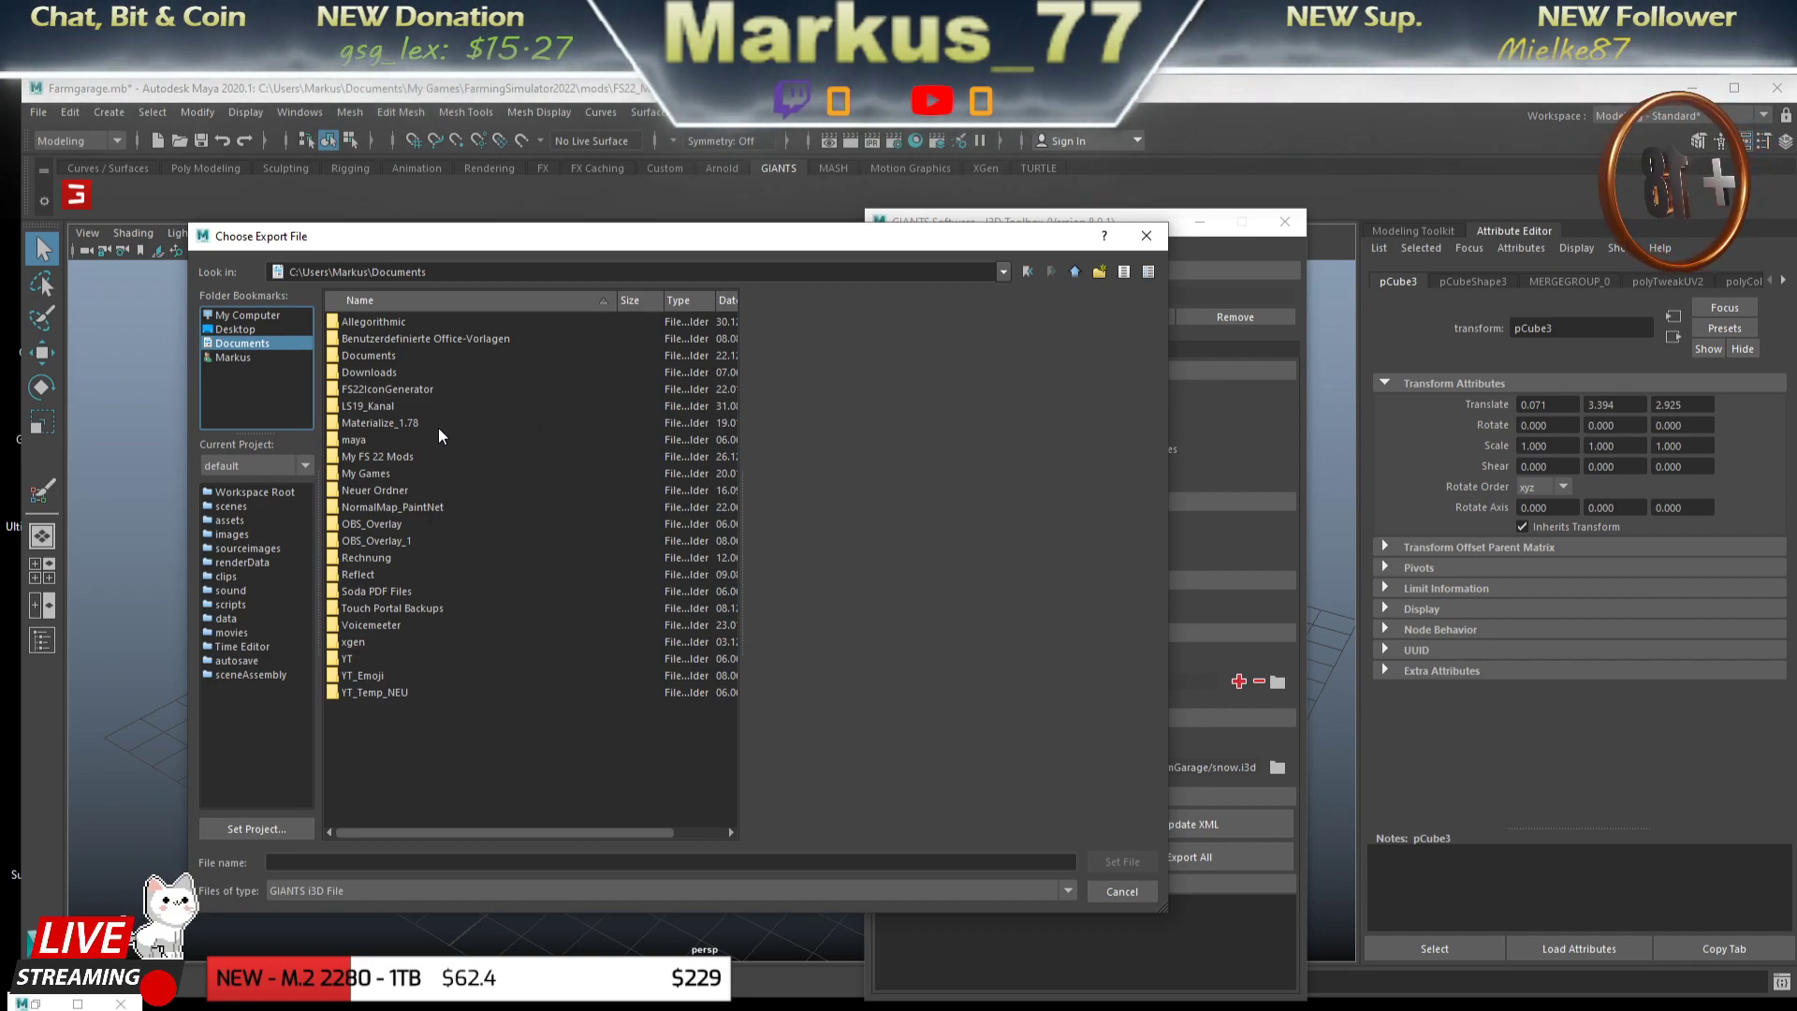
double_click(356, 474)
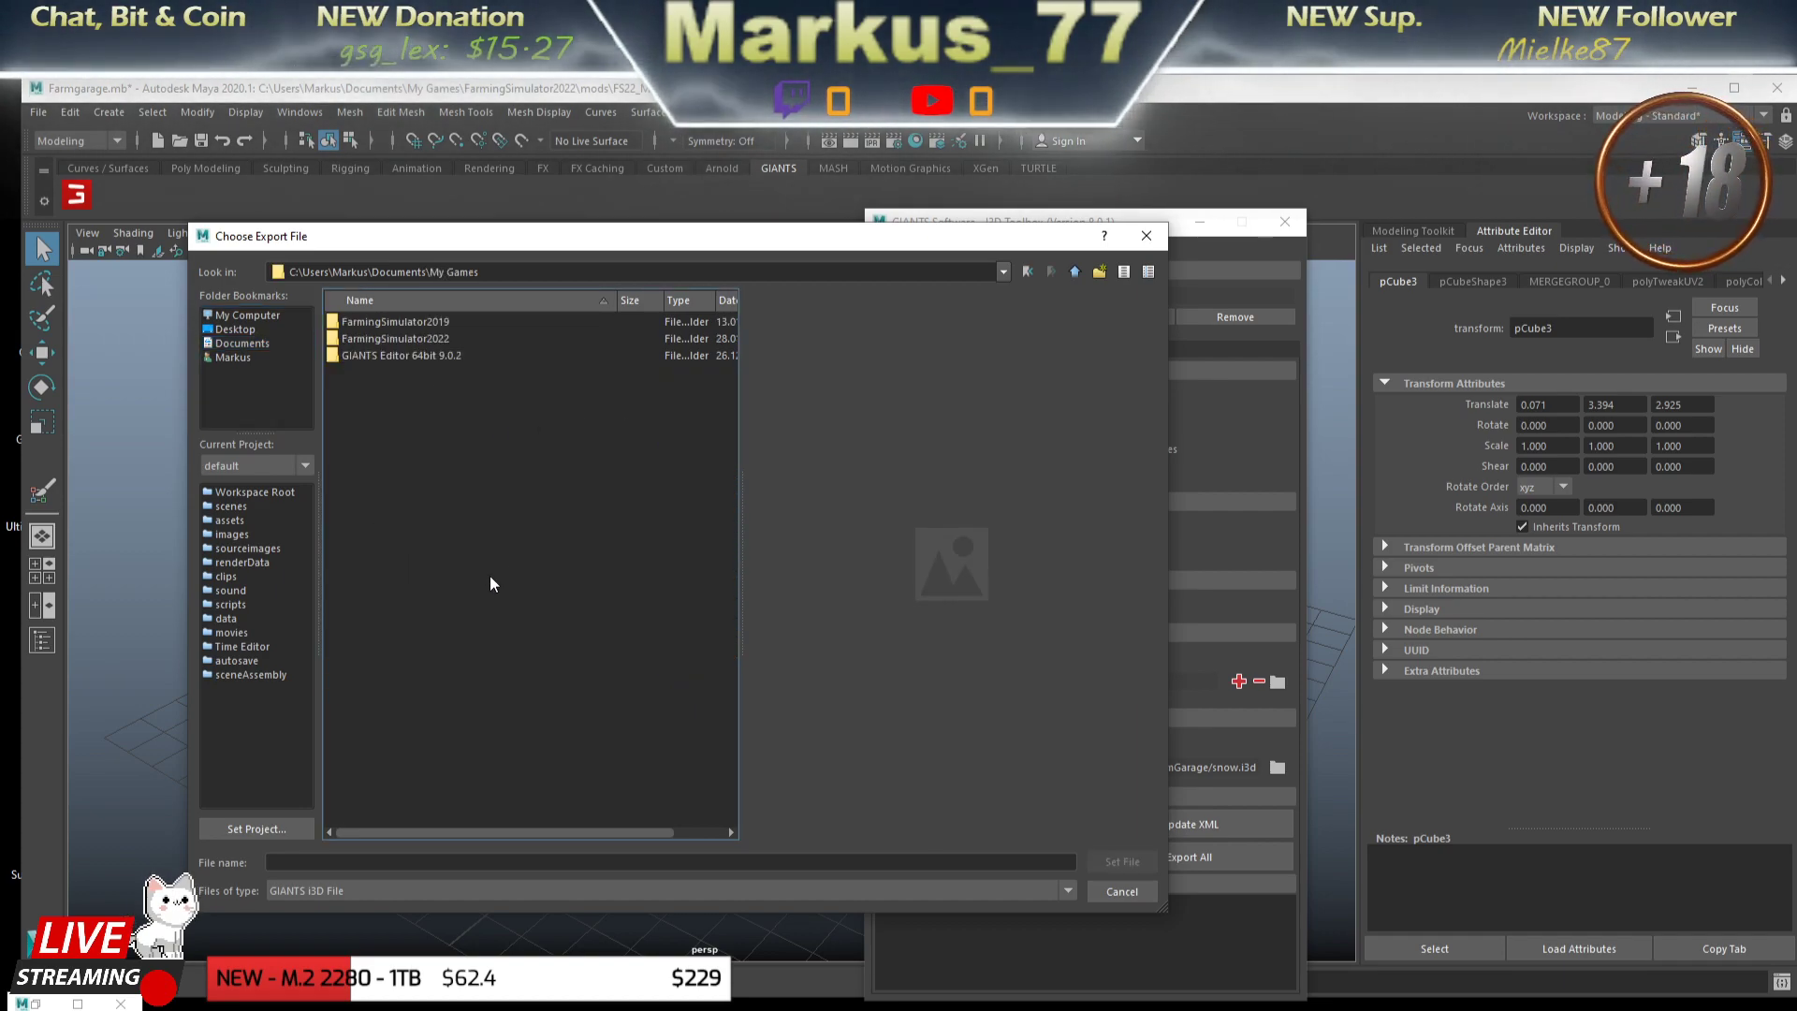
double_click(368, 340)
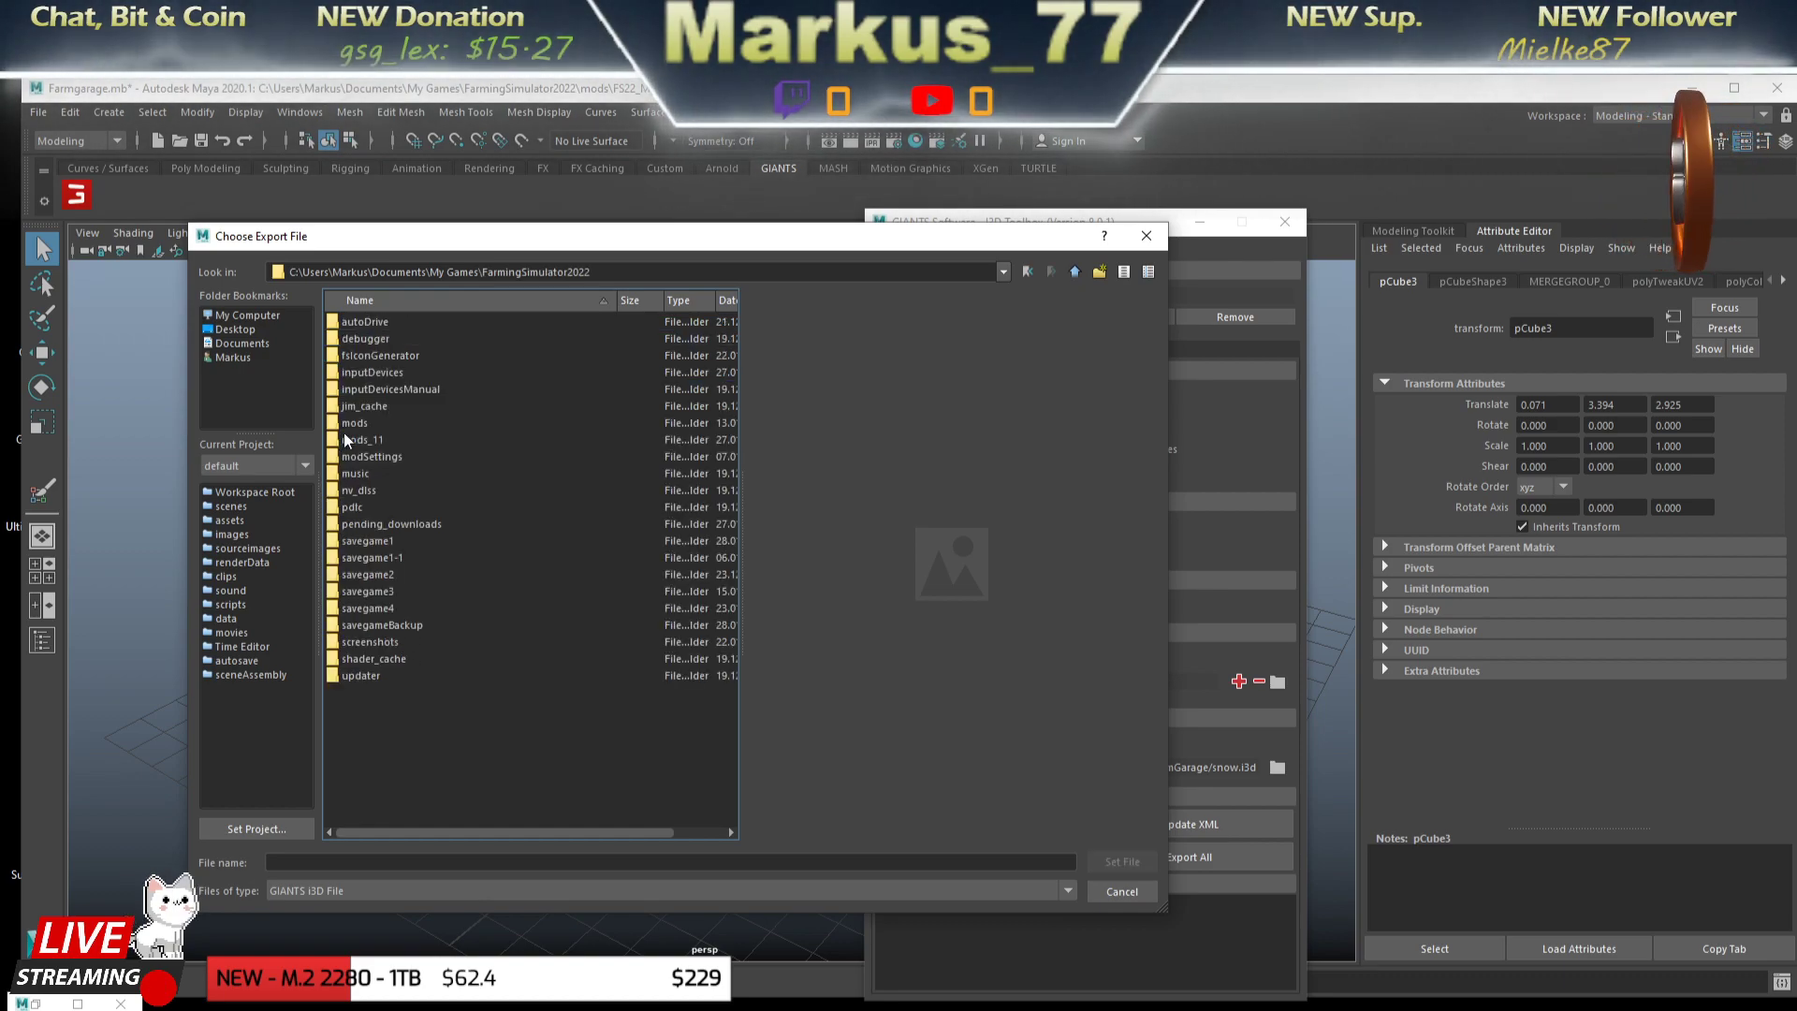
double_click(356, 423)
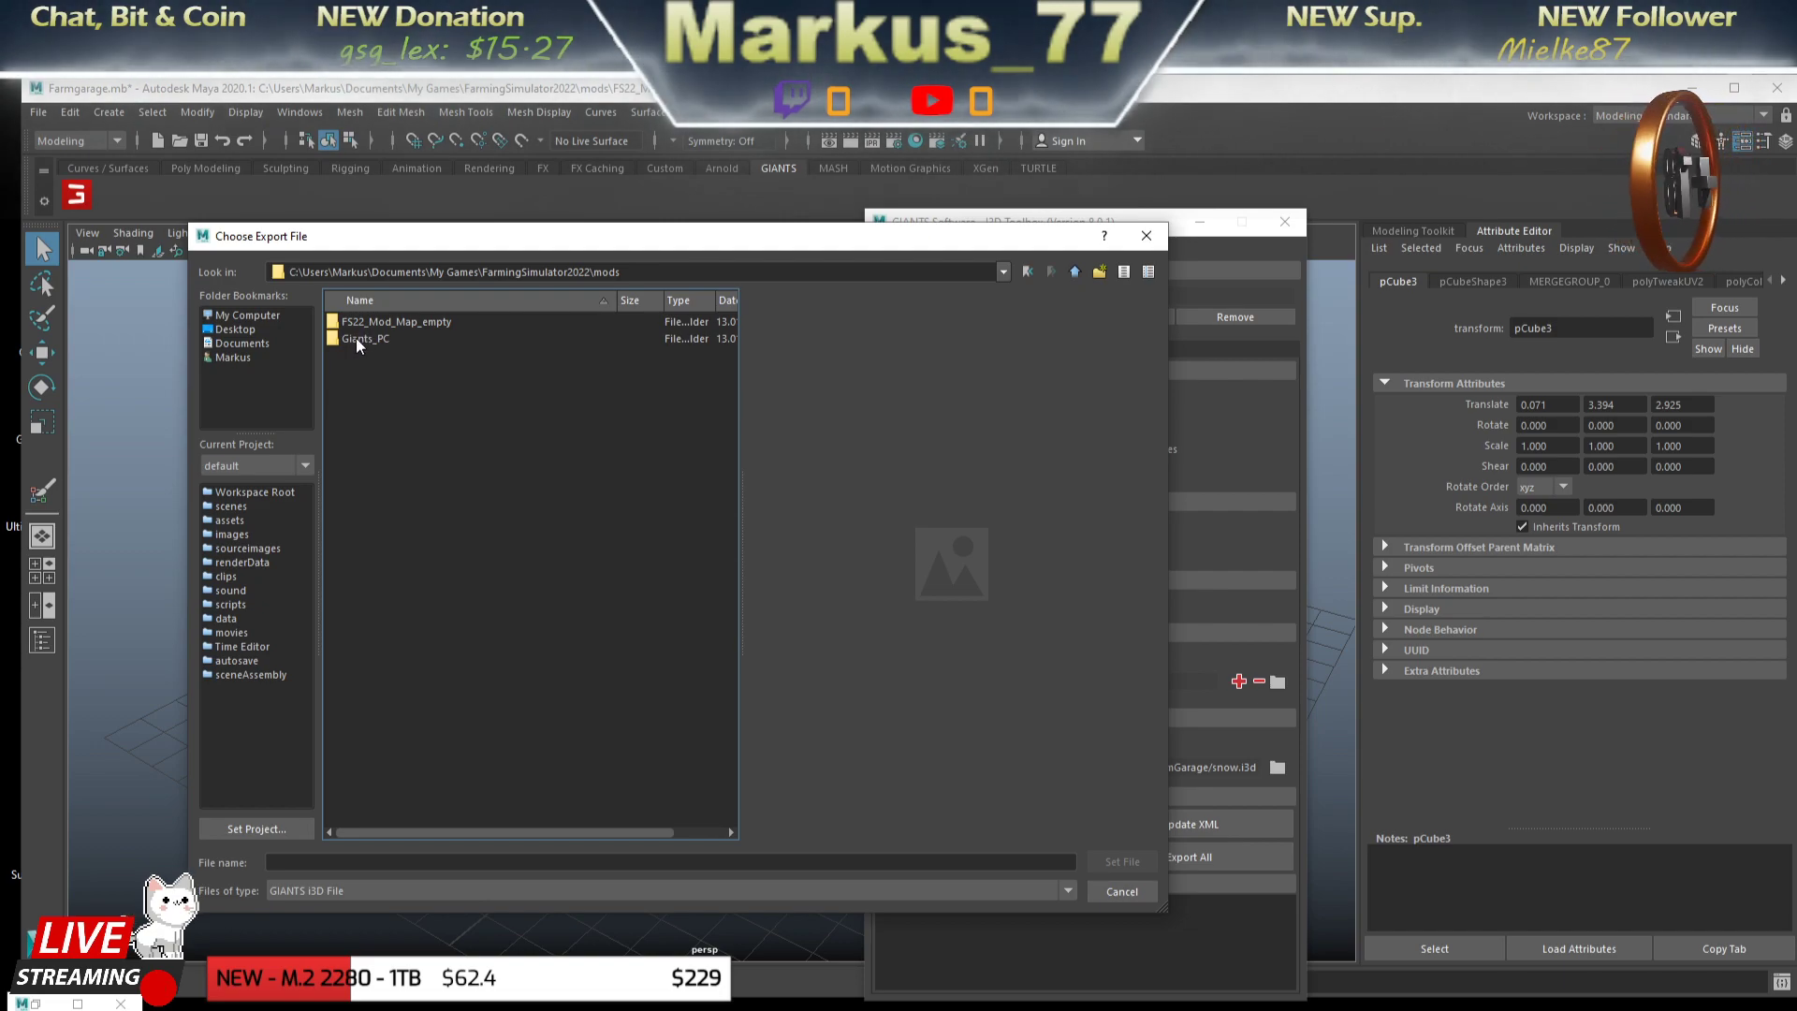
double_click(356, 339)
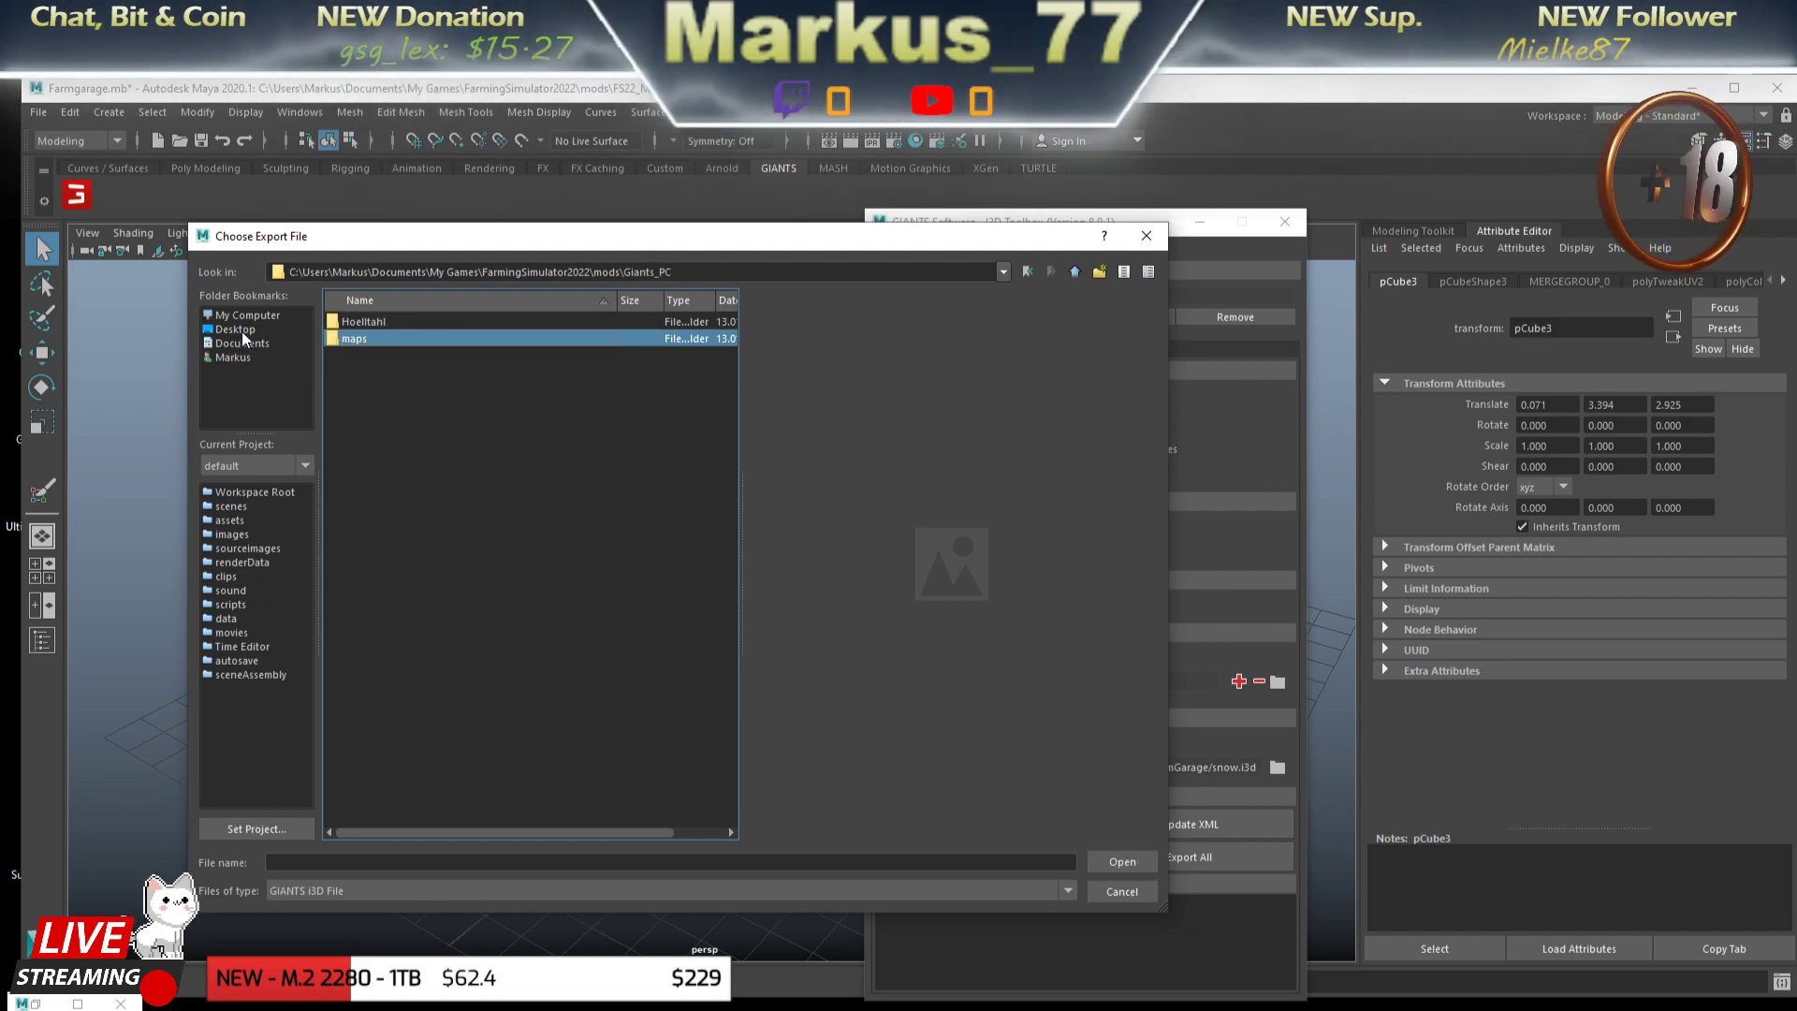
left_click(241, 332)
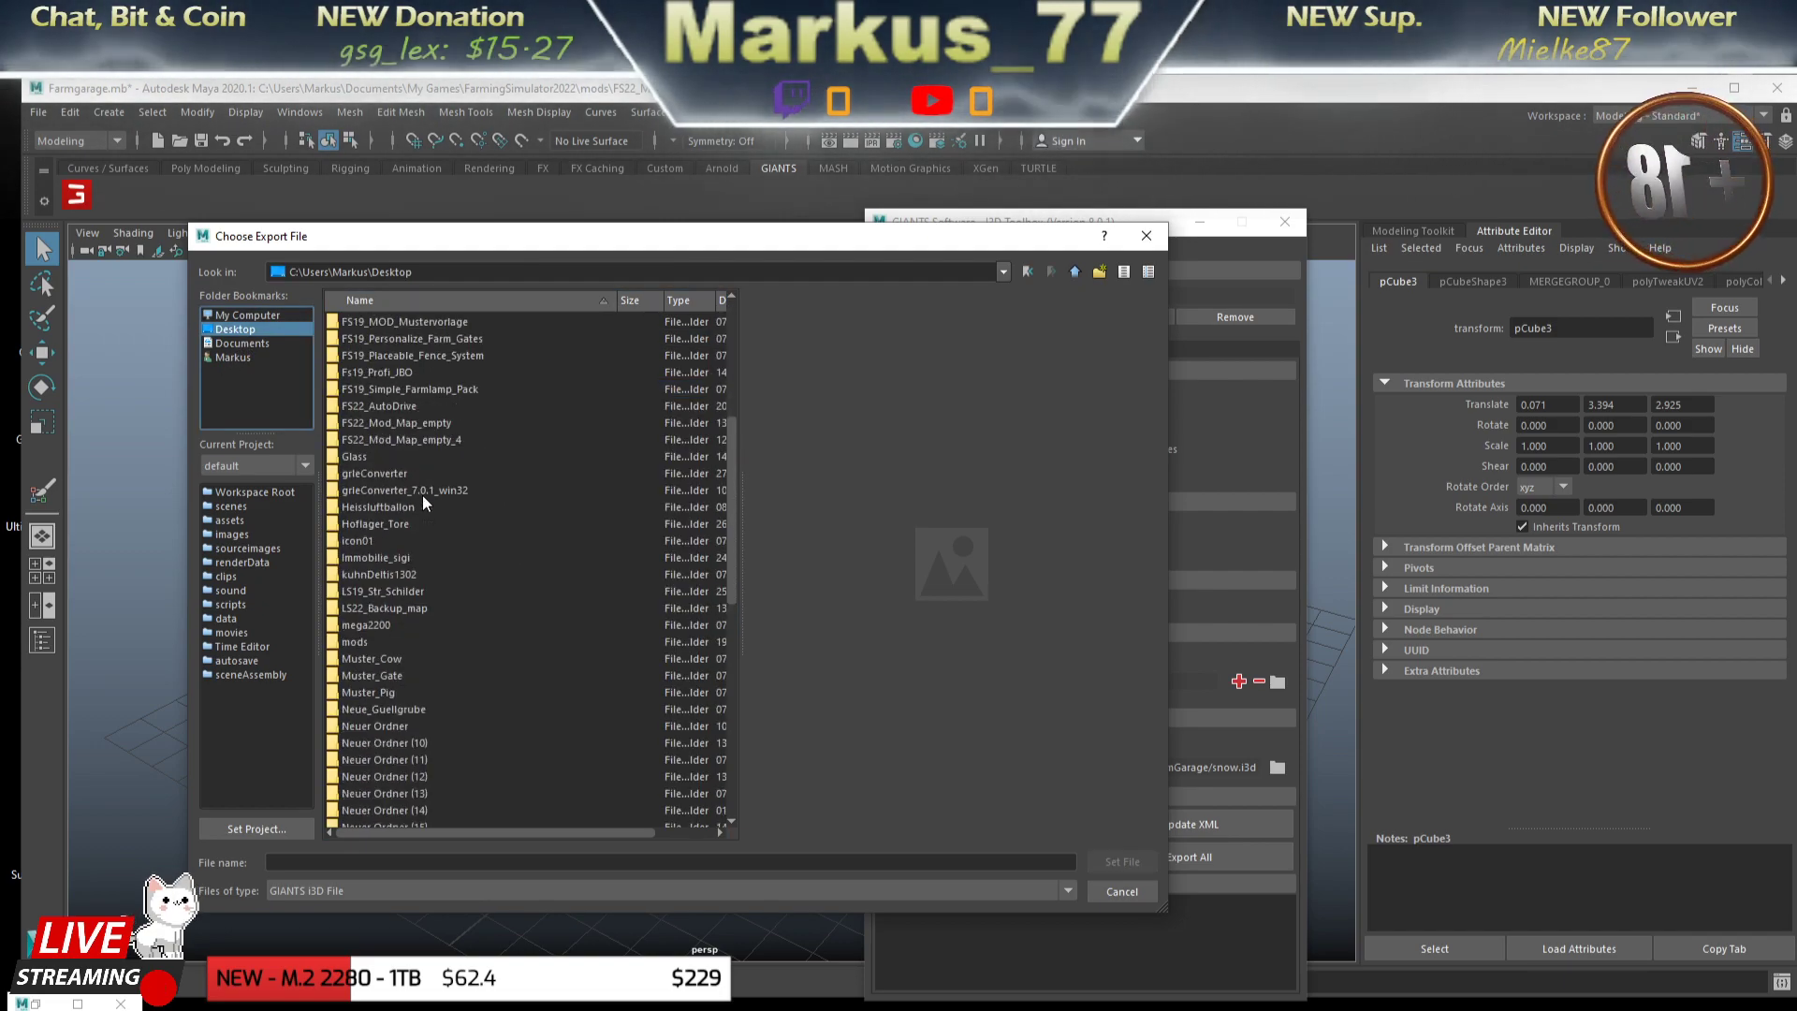
scroll("down", 3)
double_click(350, 592)
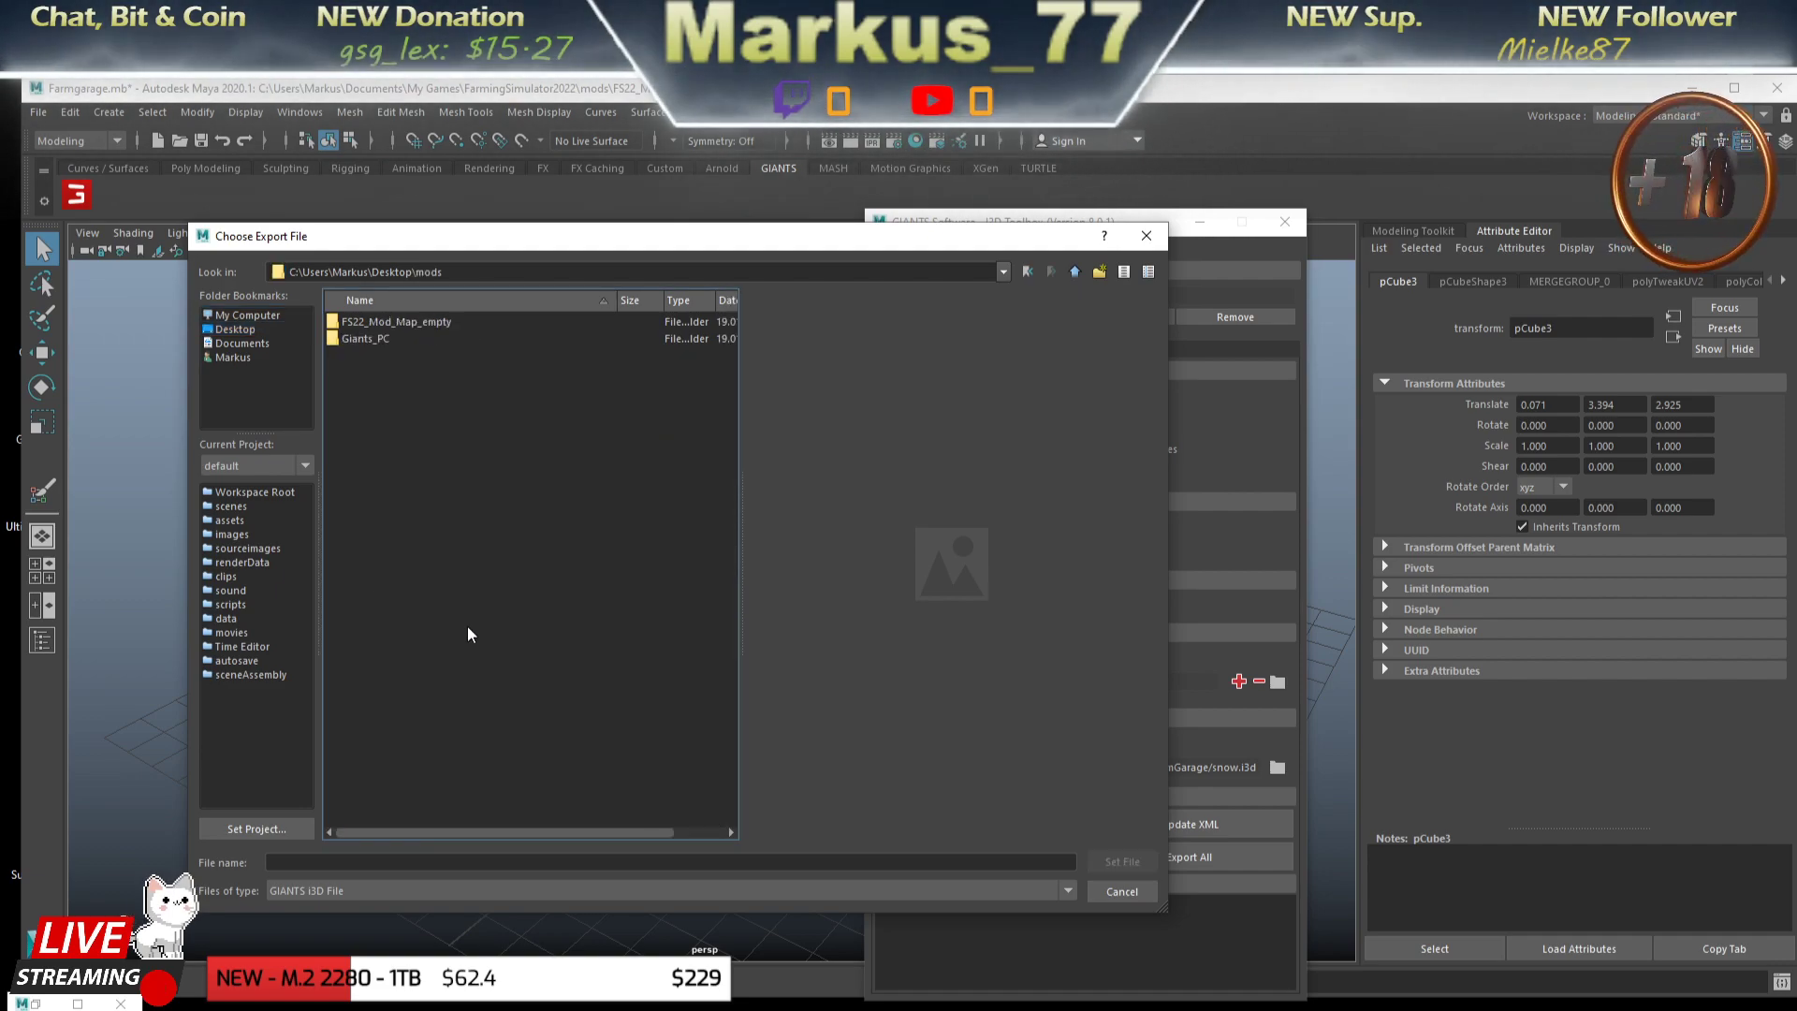
double_click(358, 322)
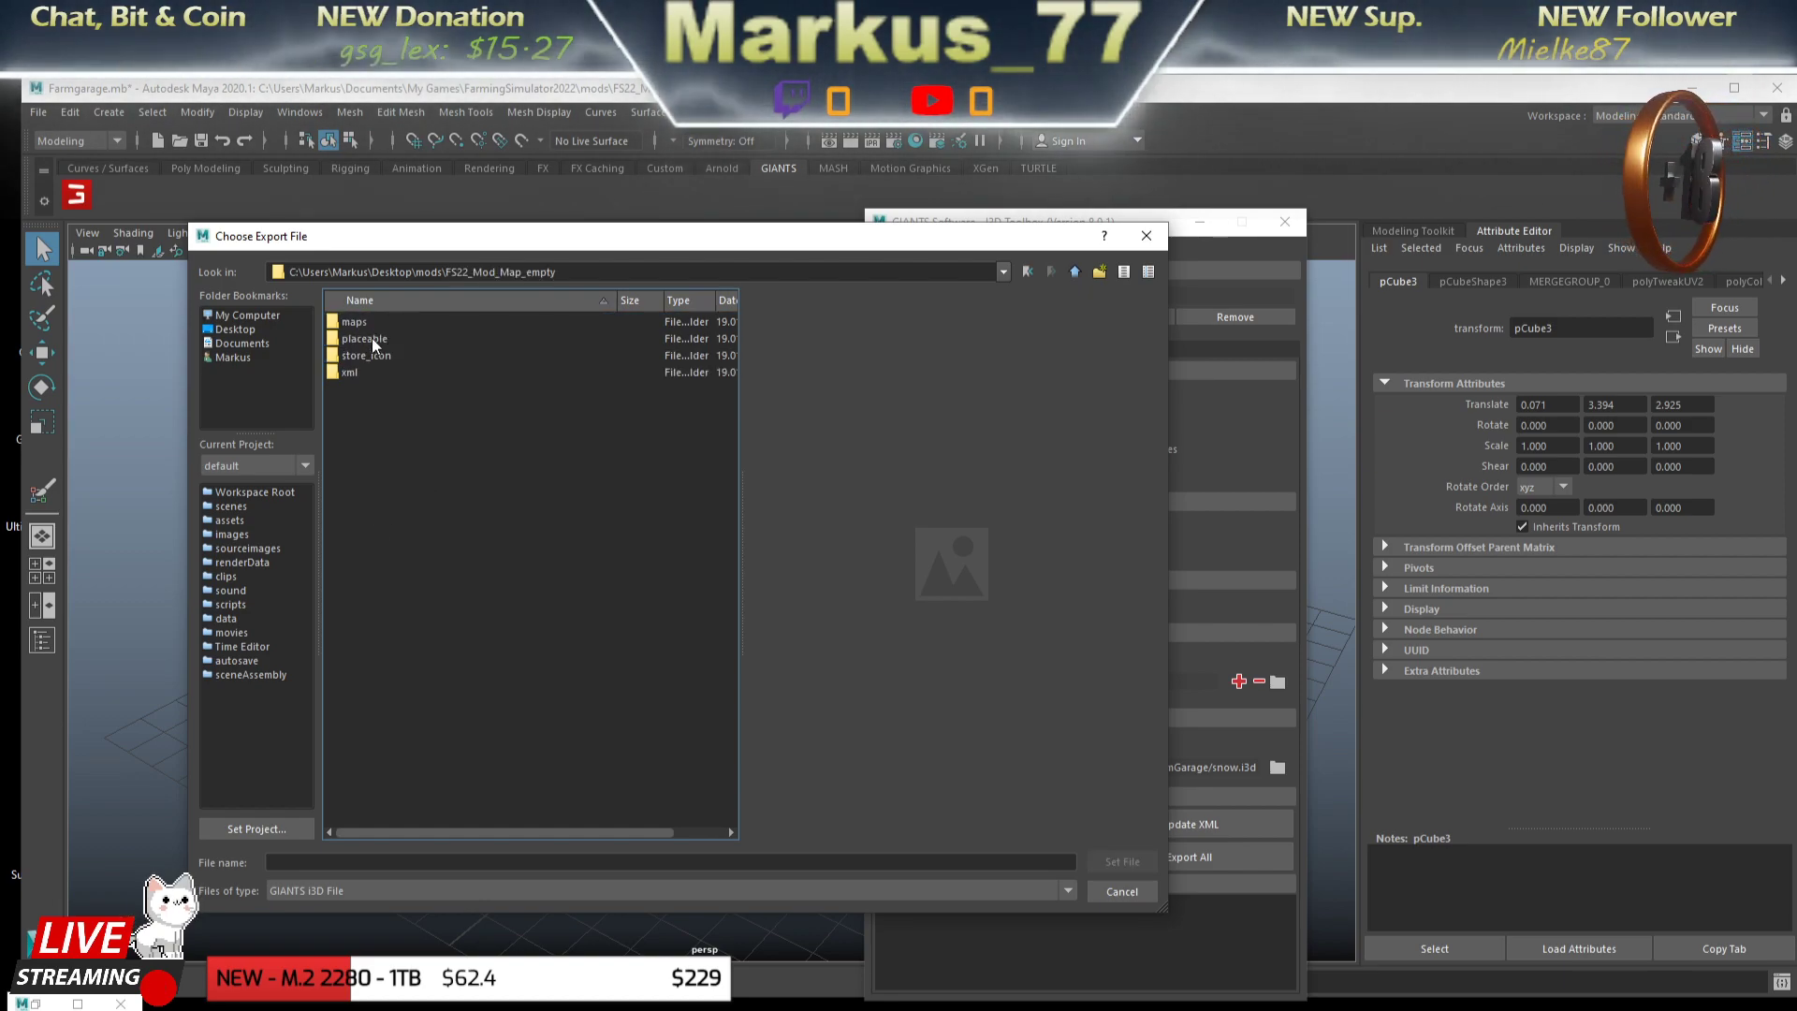
double_click(354, 322)
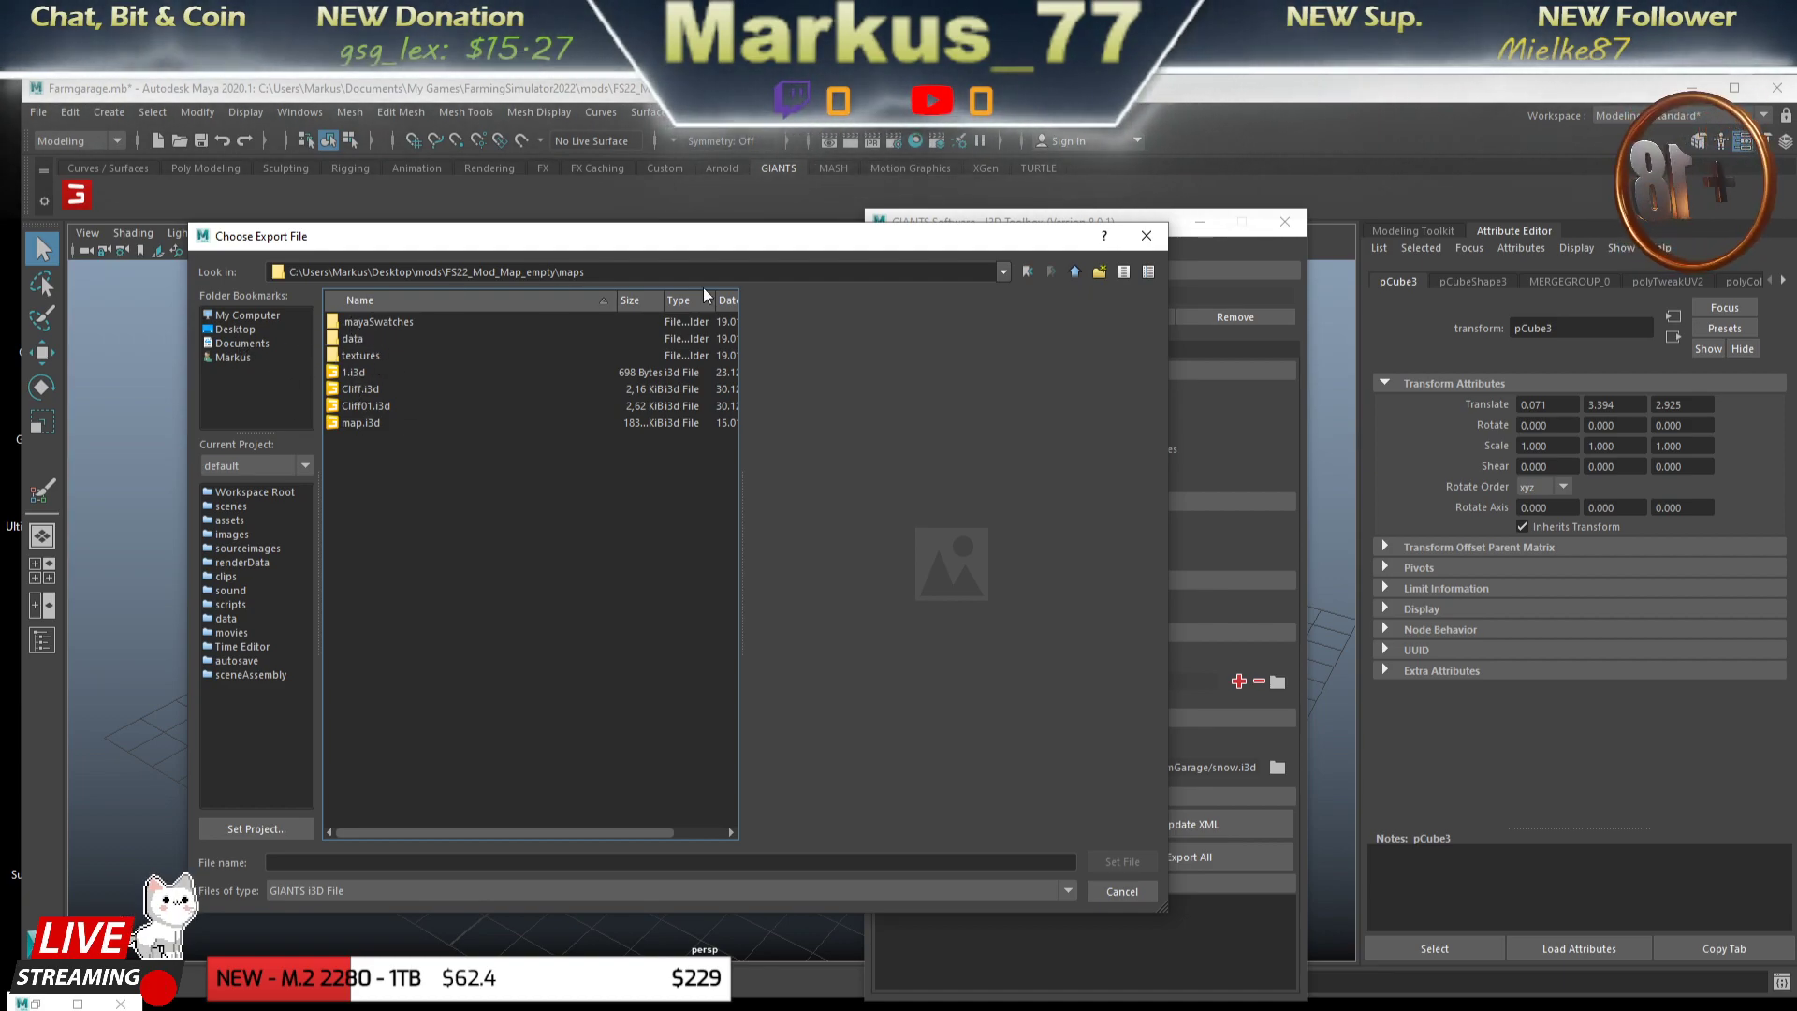
left_click(1074, 273)
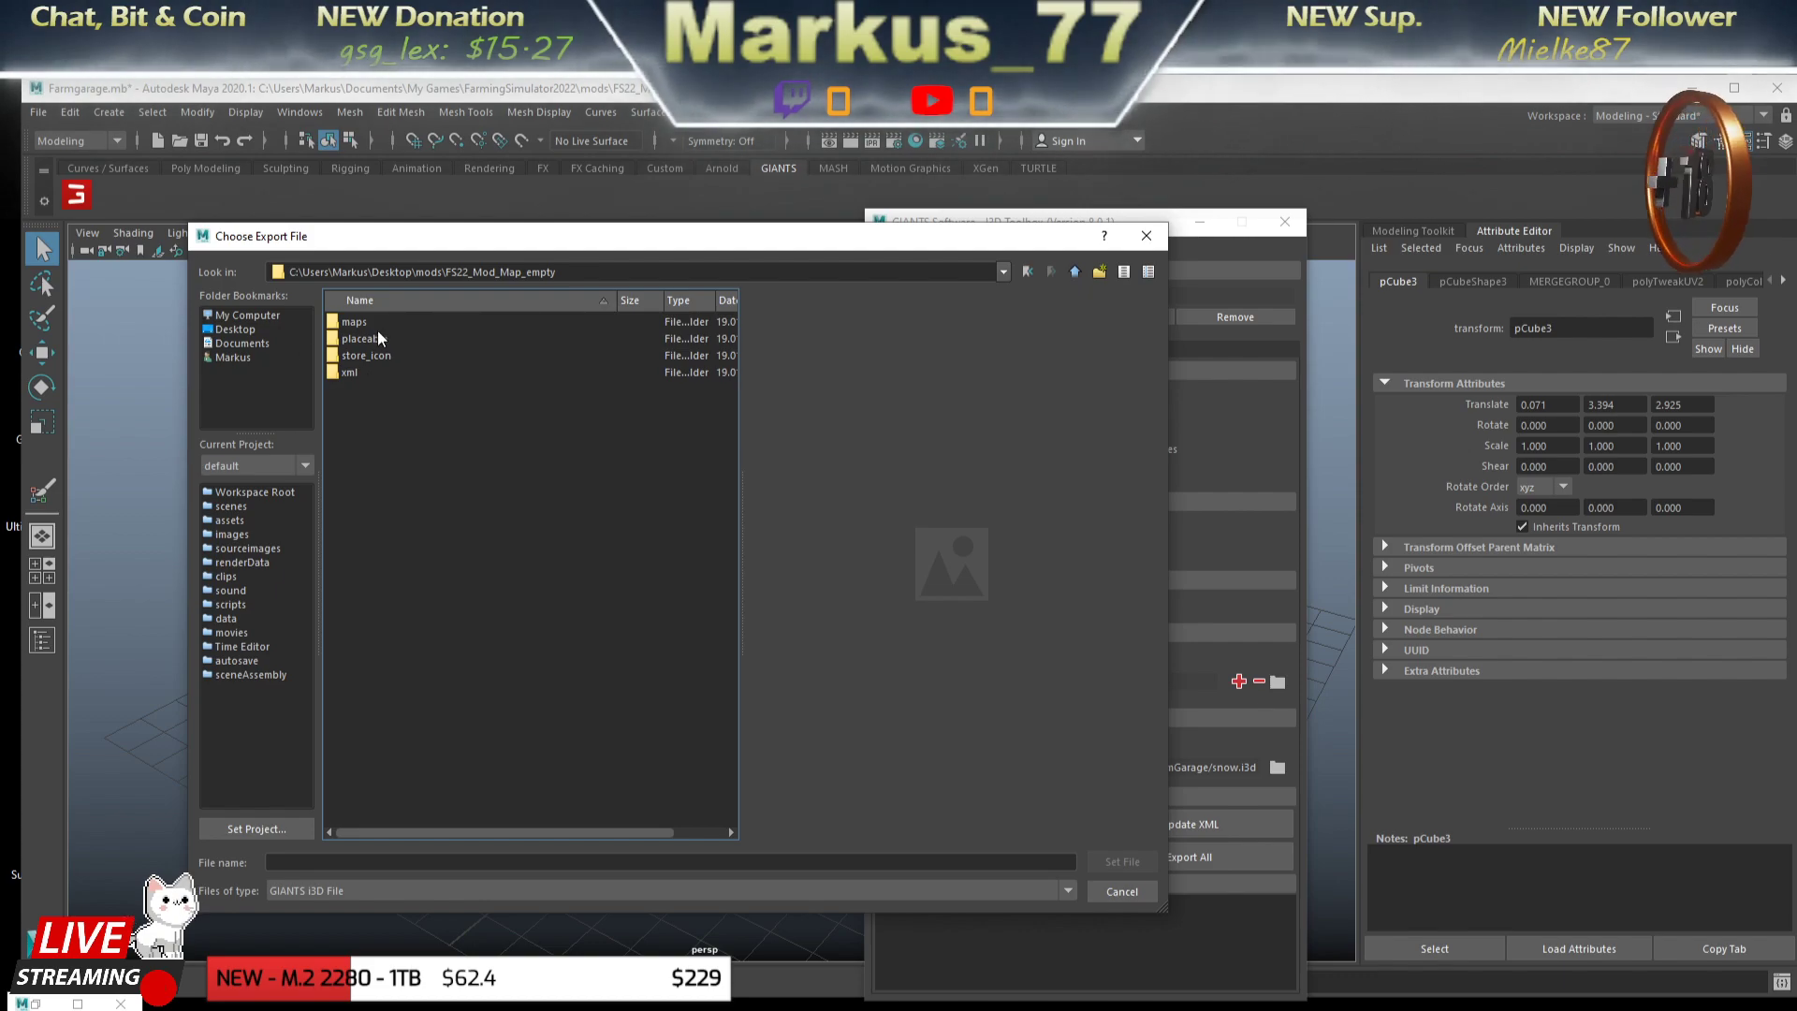
double_click(367, 331)
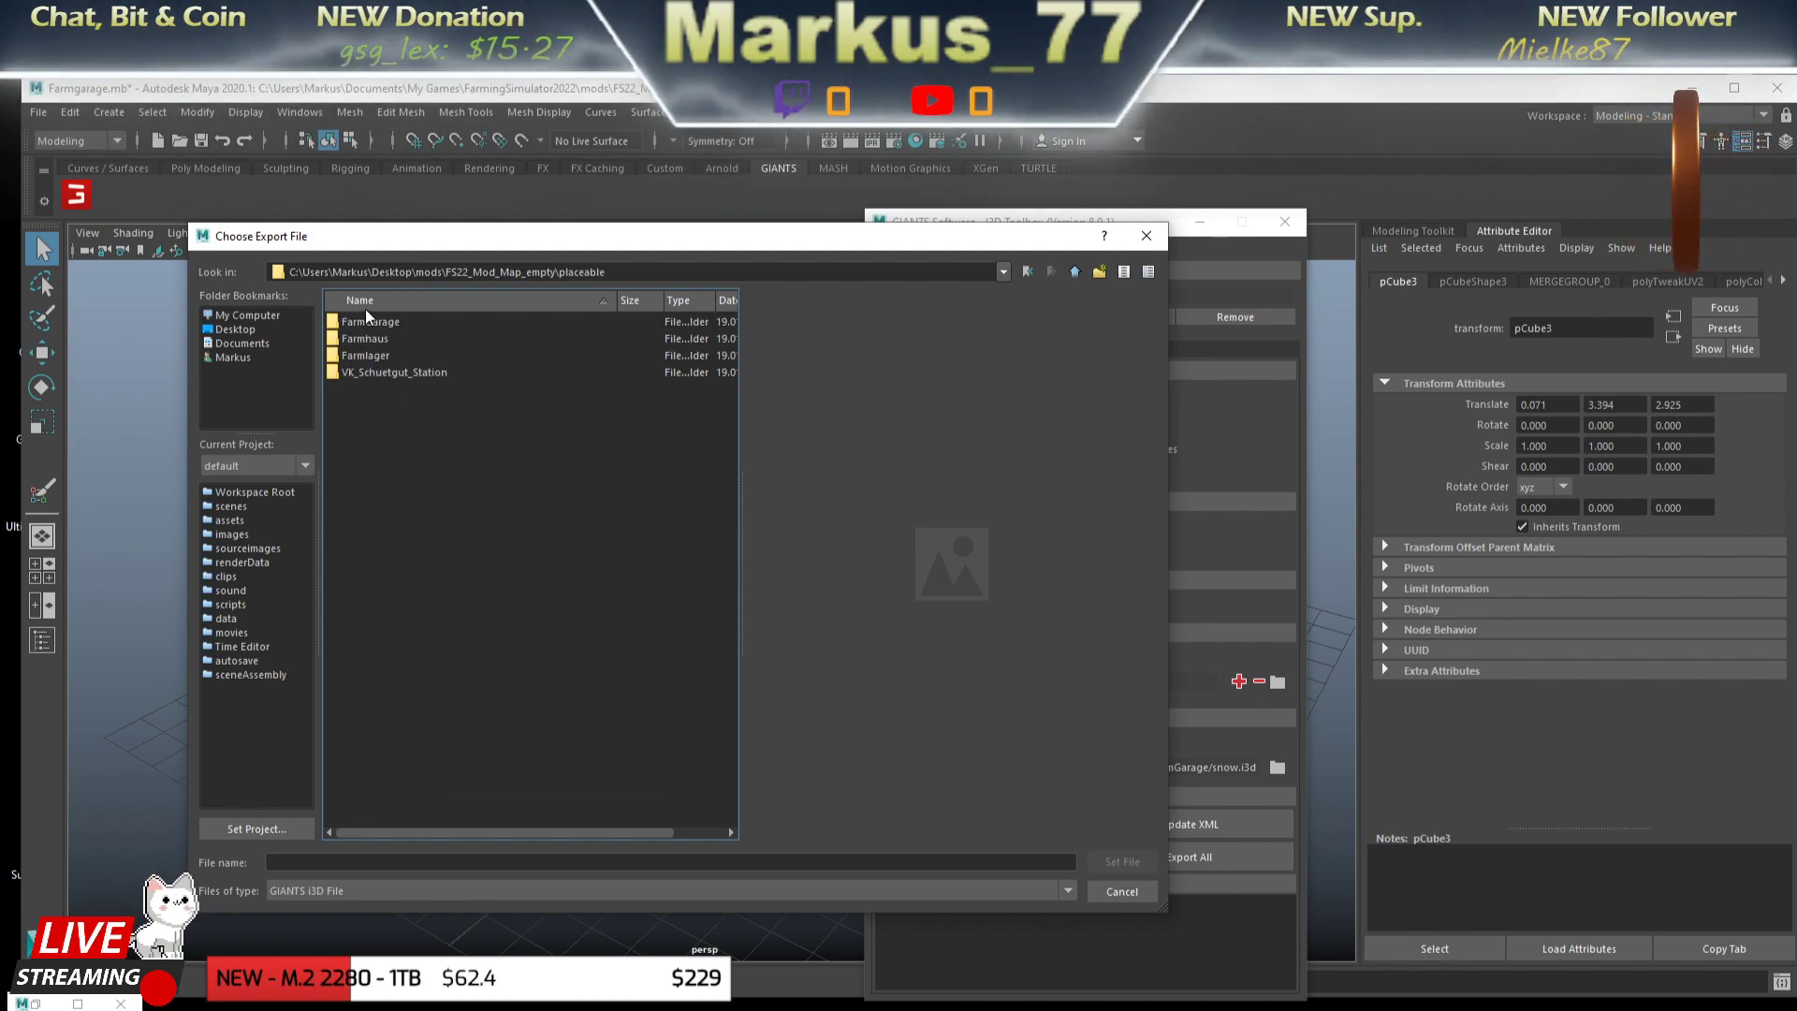
double_click(355, 321)
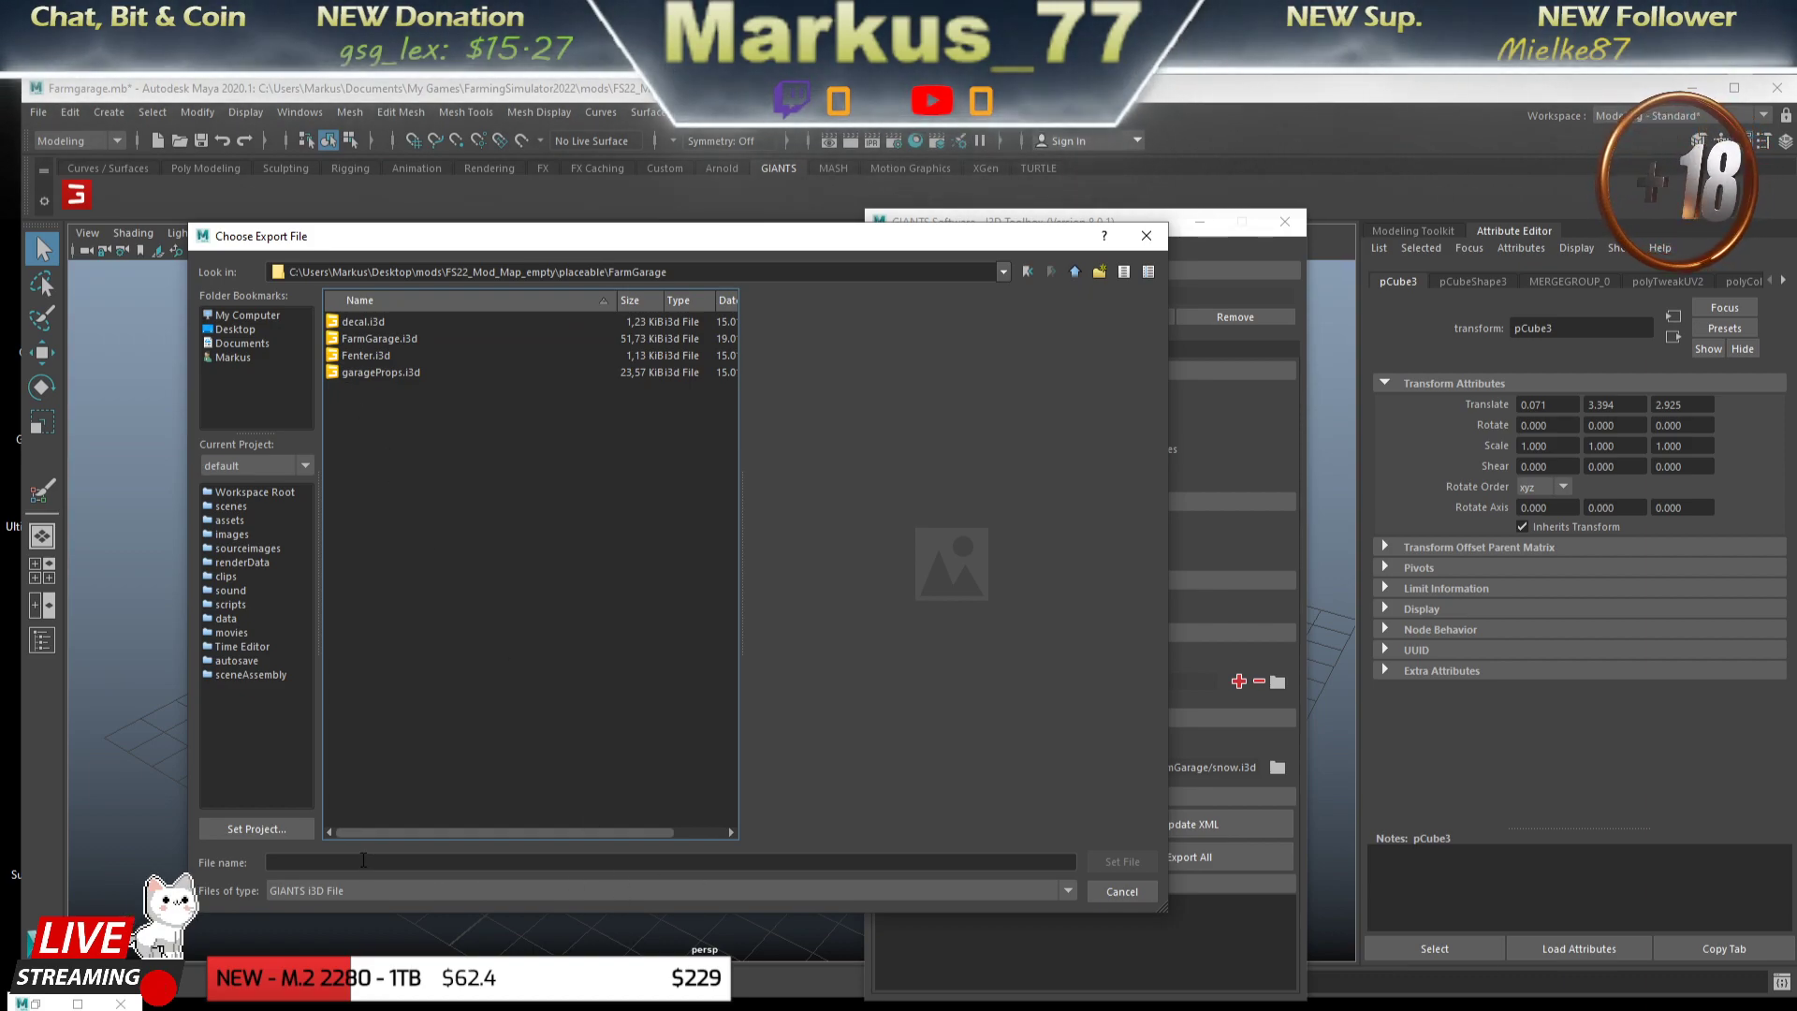
- Export the selected slab as snow.i3d, close the toolbox and minimize Maya
left_click(363, 860)
type("snow")
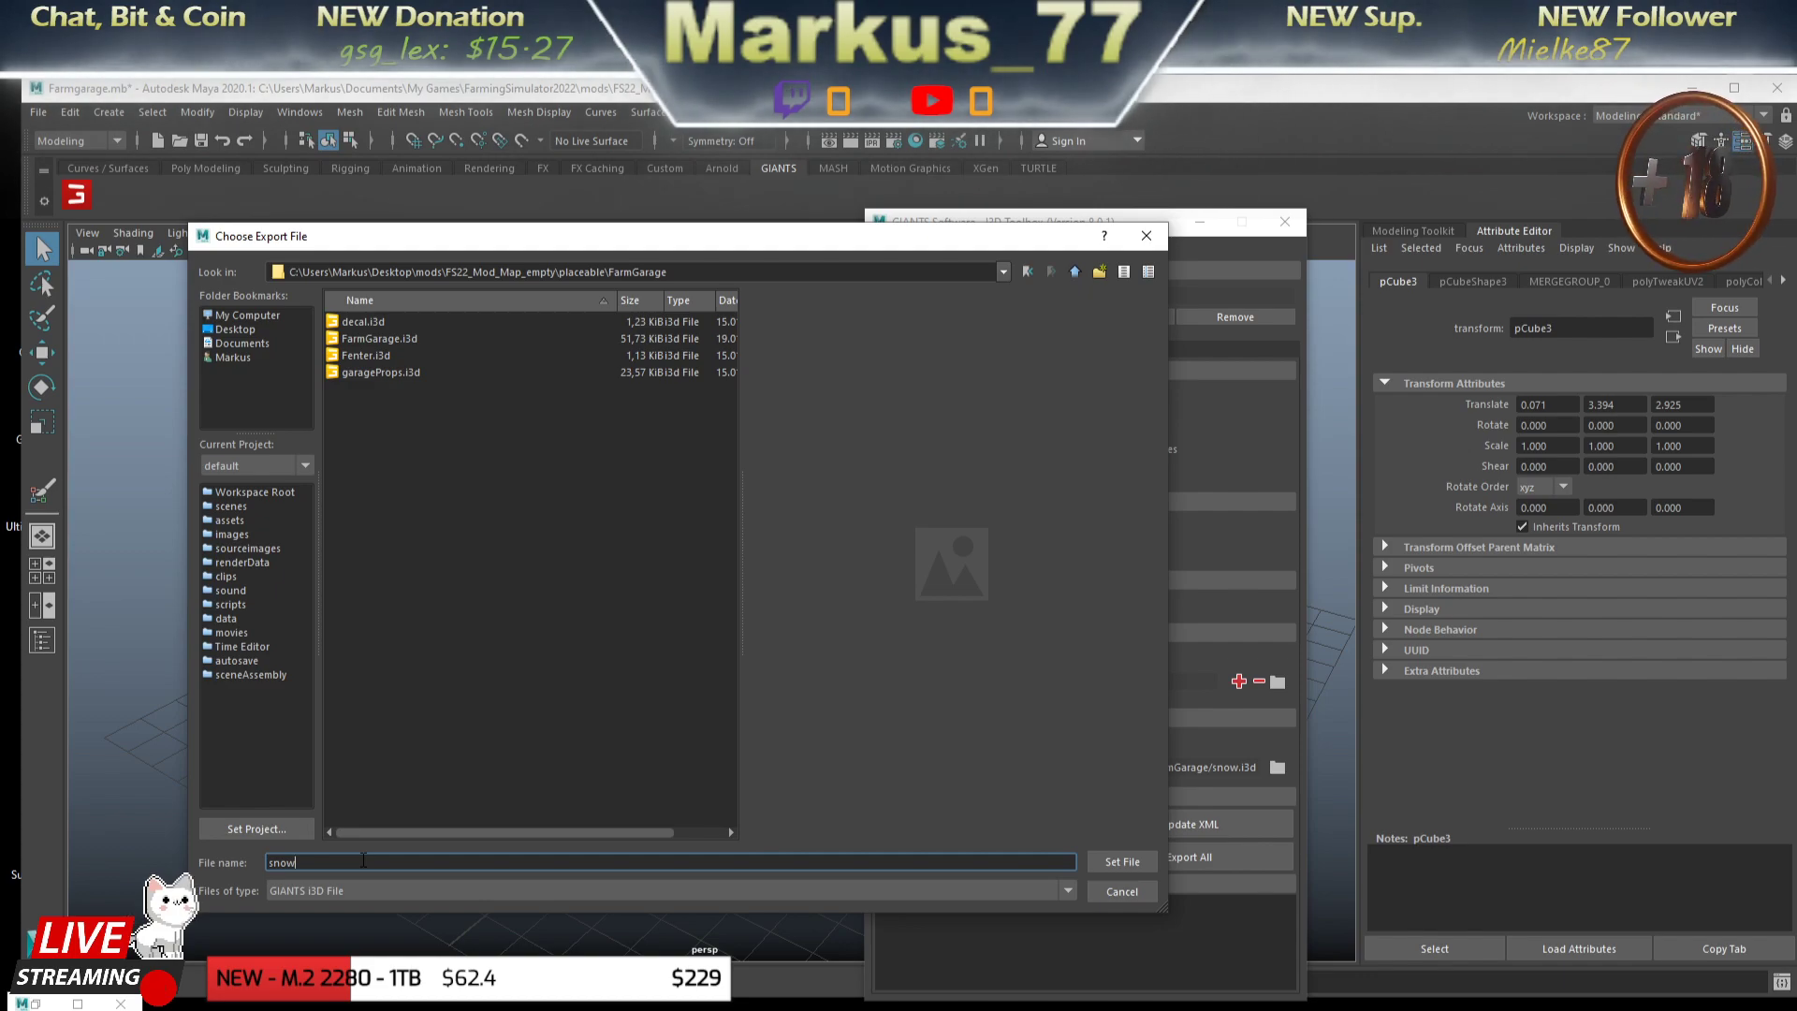
left_click(1121, 861)
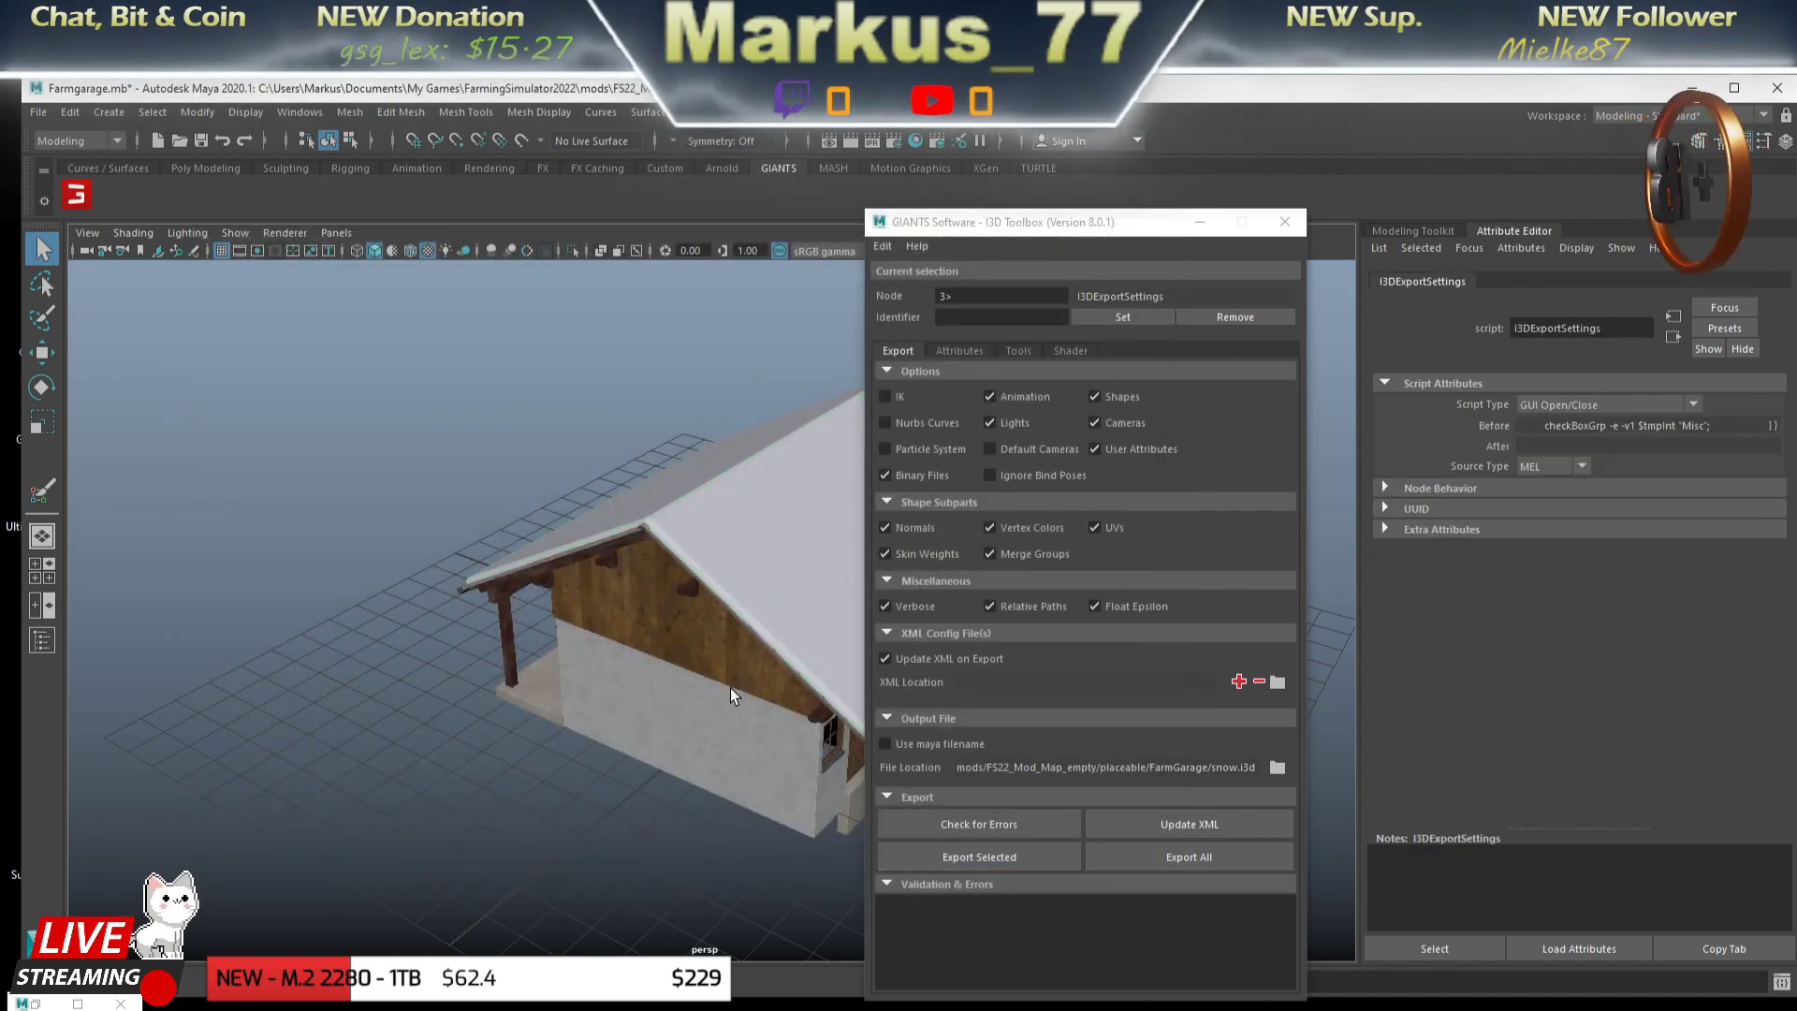
left_click(973, 863)
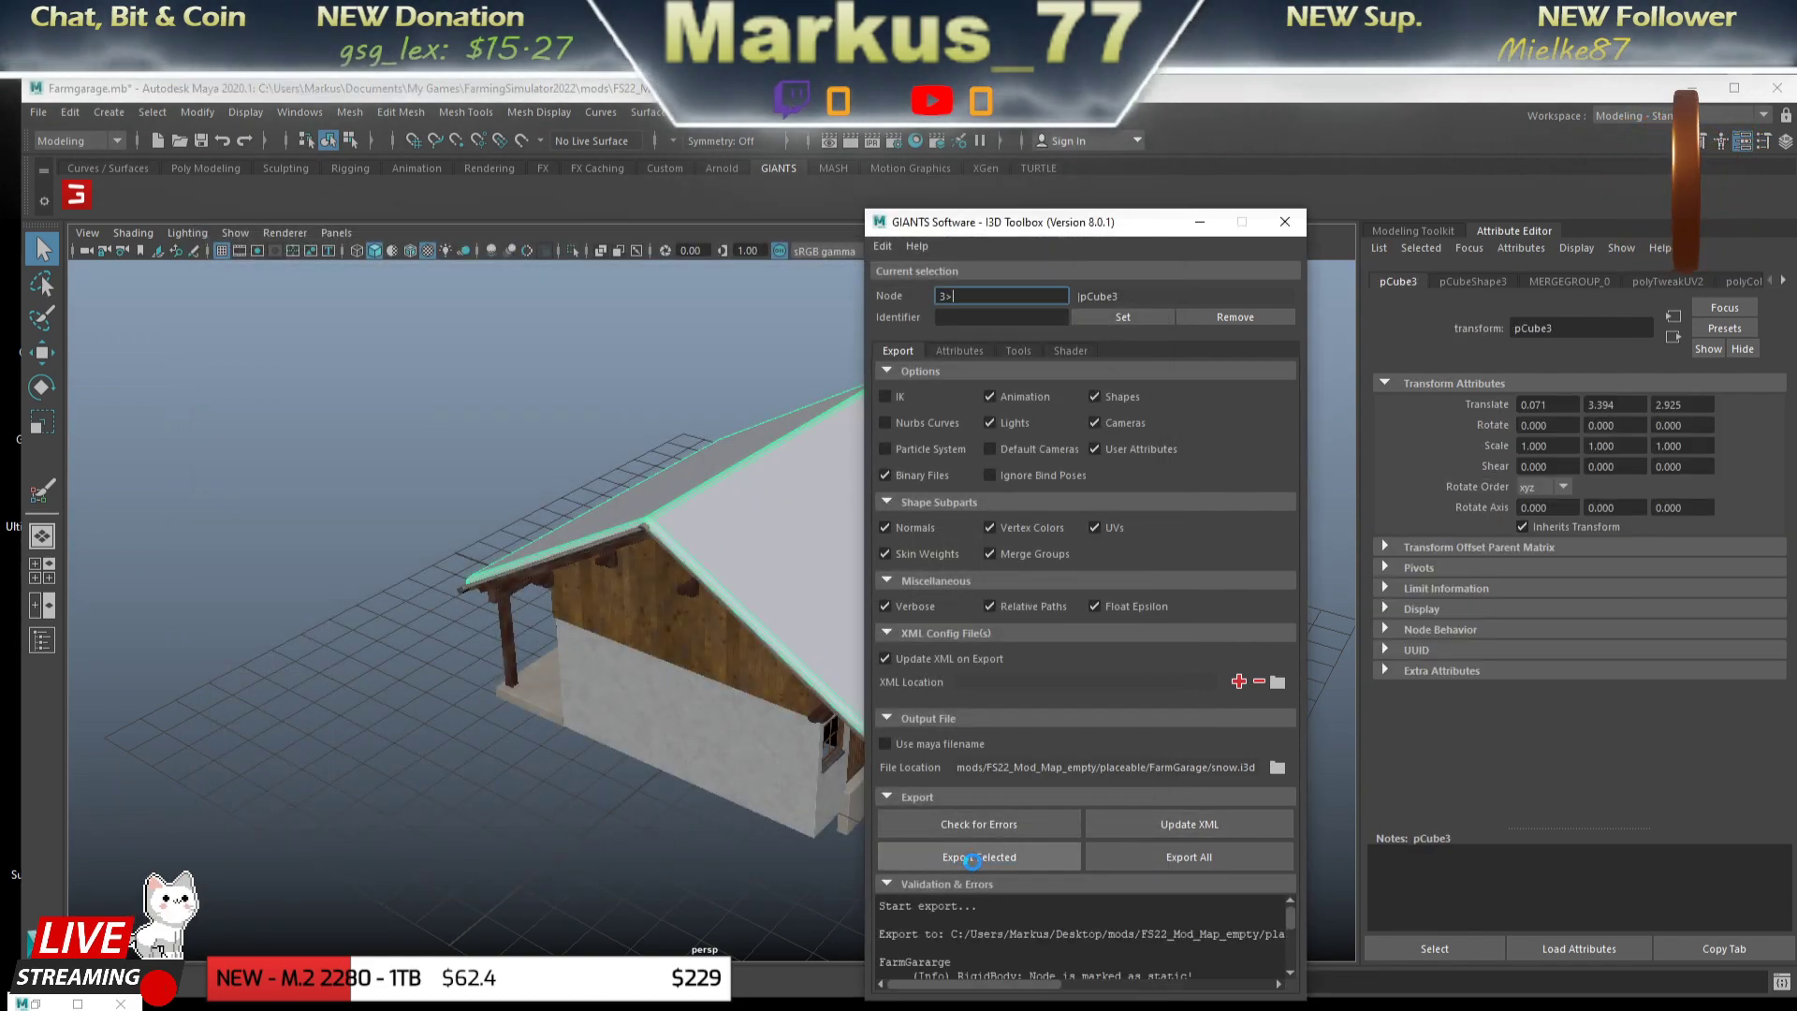
left_click(1286, 222)
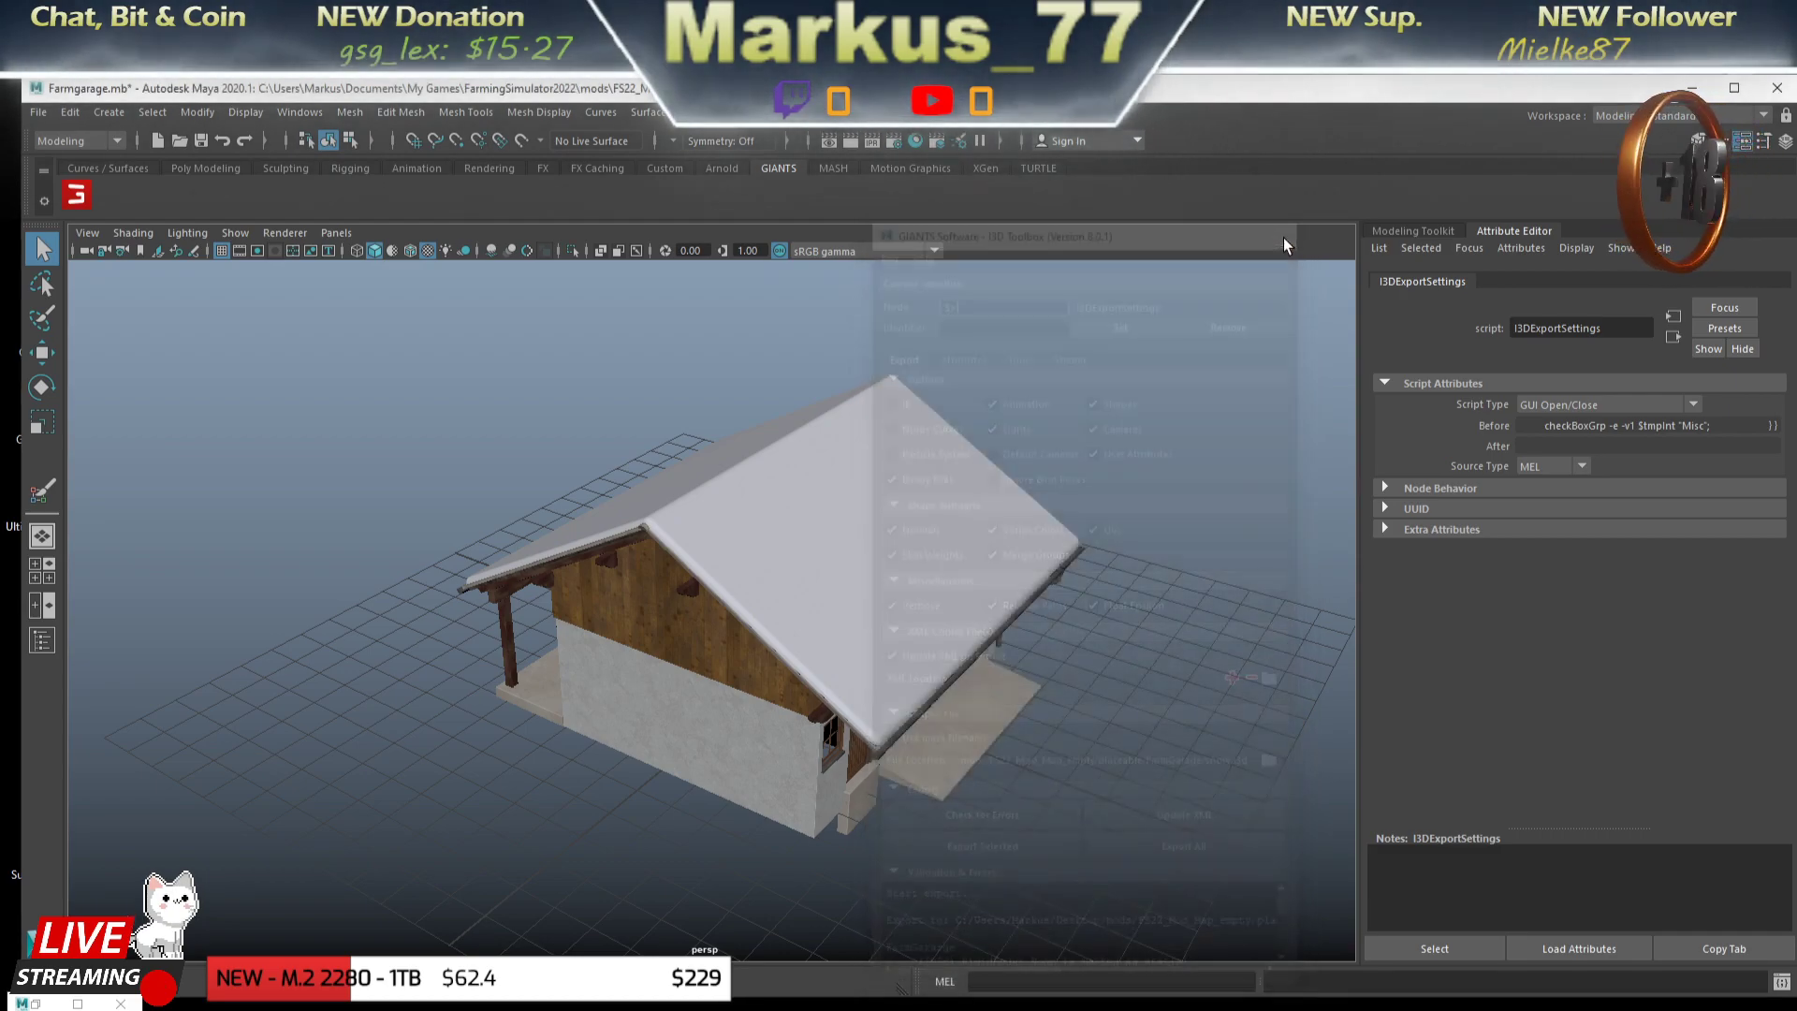
key("super+d")
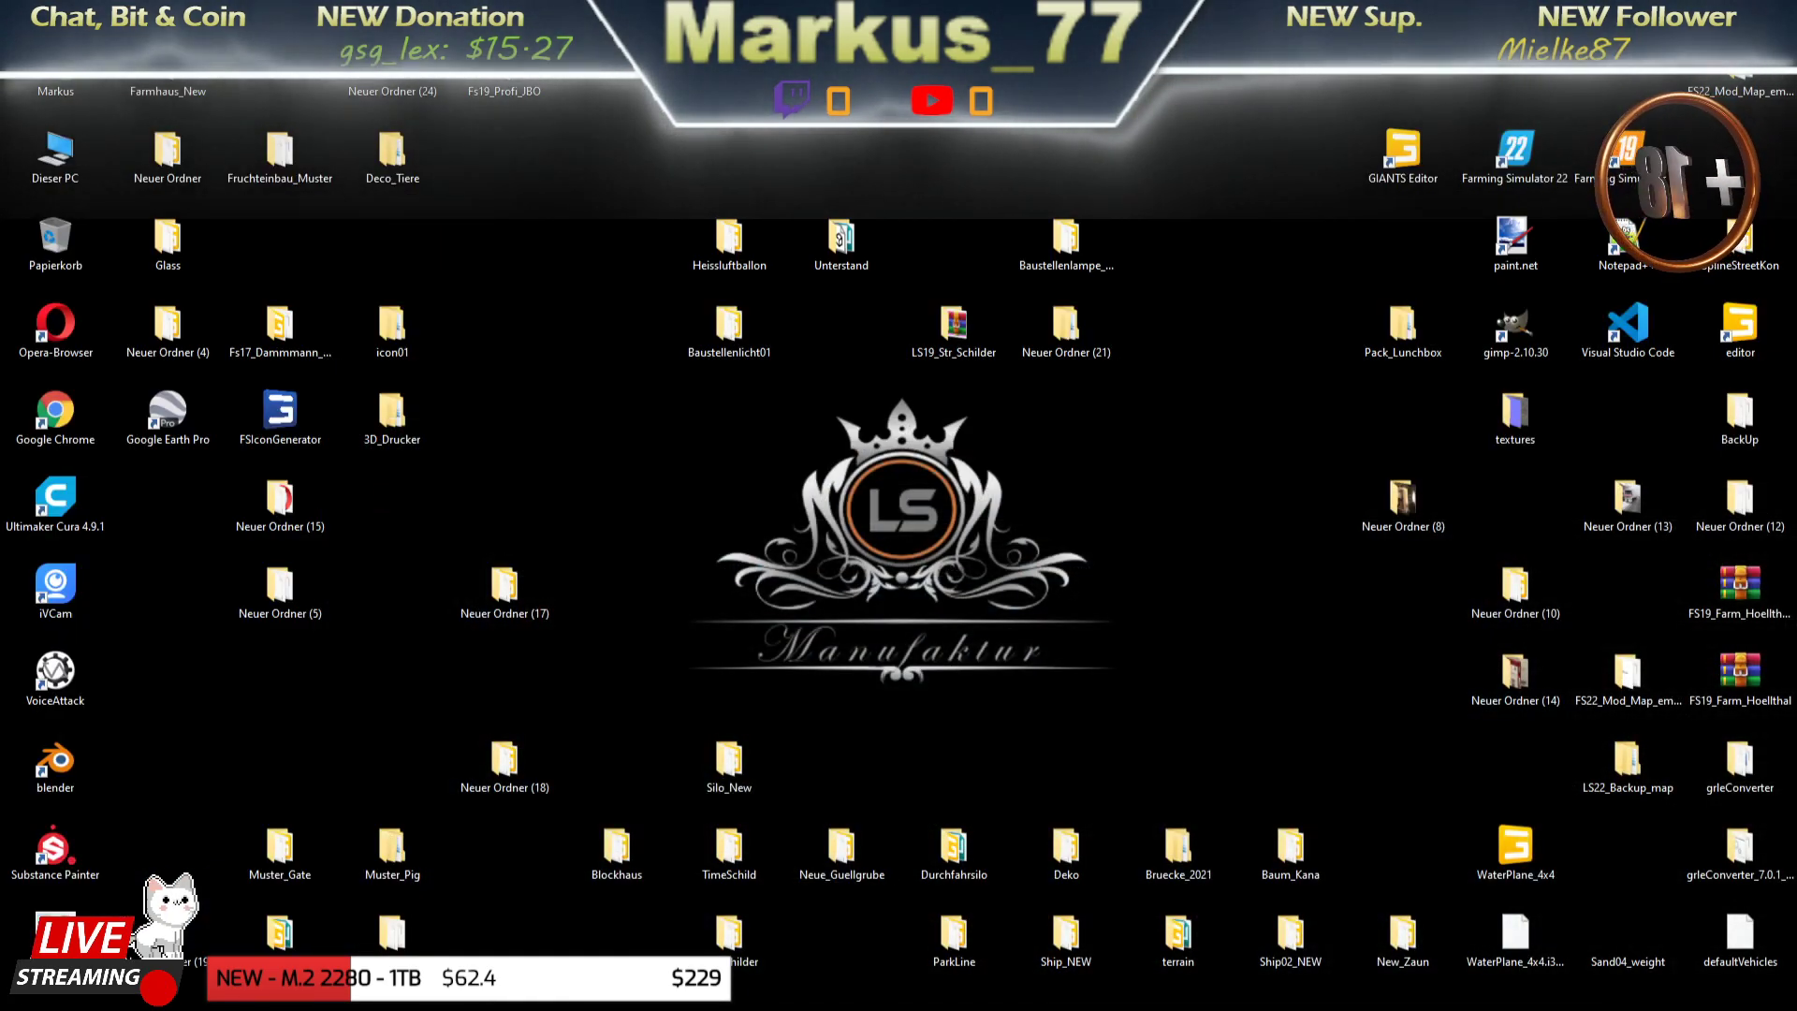
- Open snow.i3d from the FarmGarage folder in GIANTS Editor, confirming the editor version
key("alt+Tab")
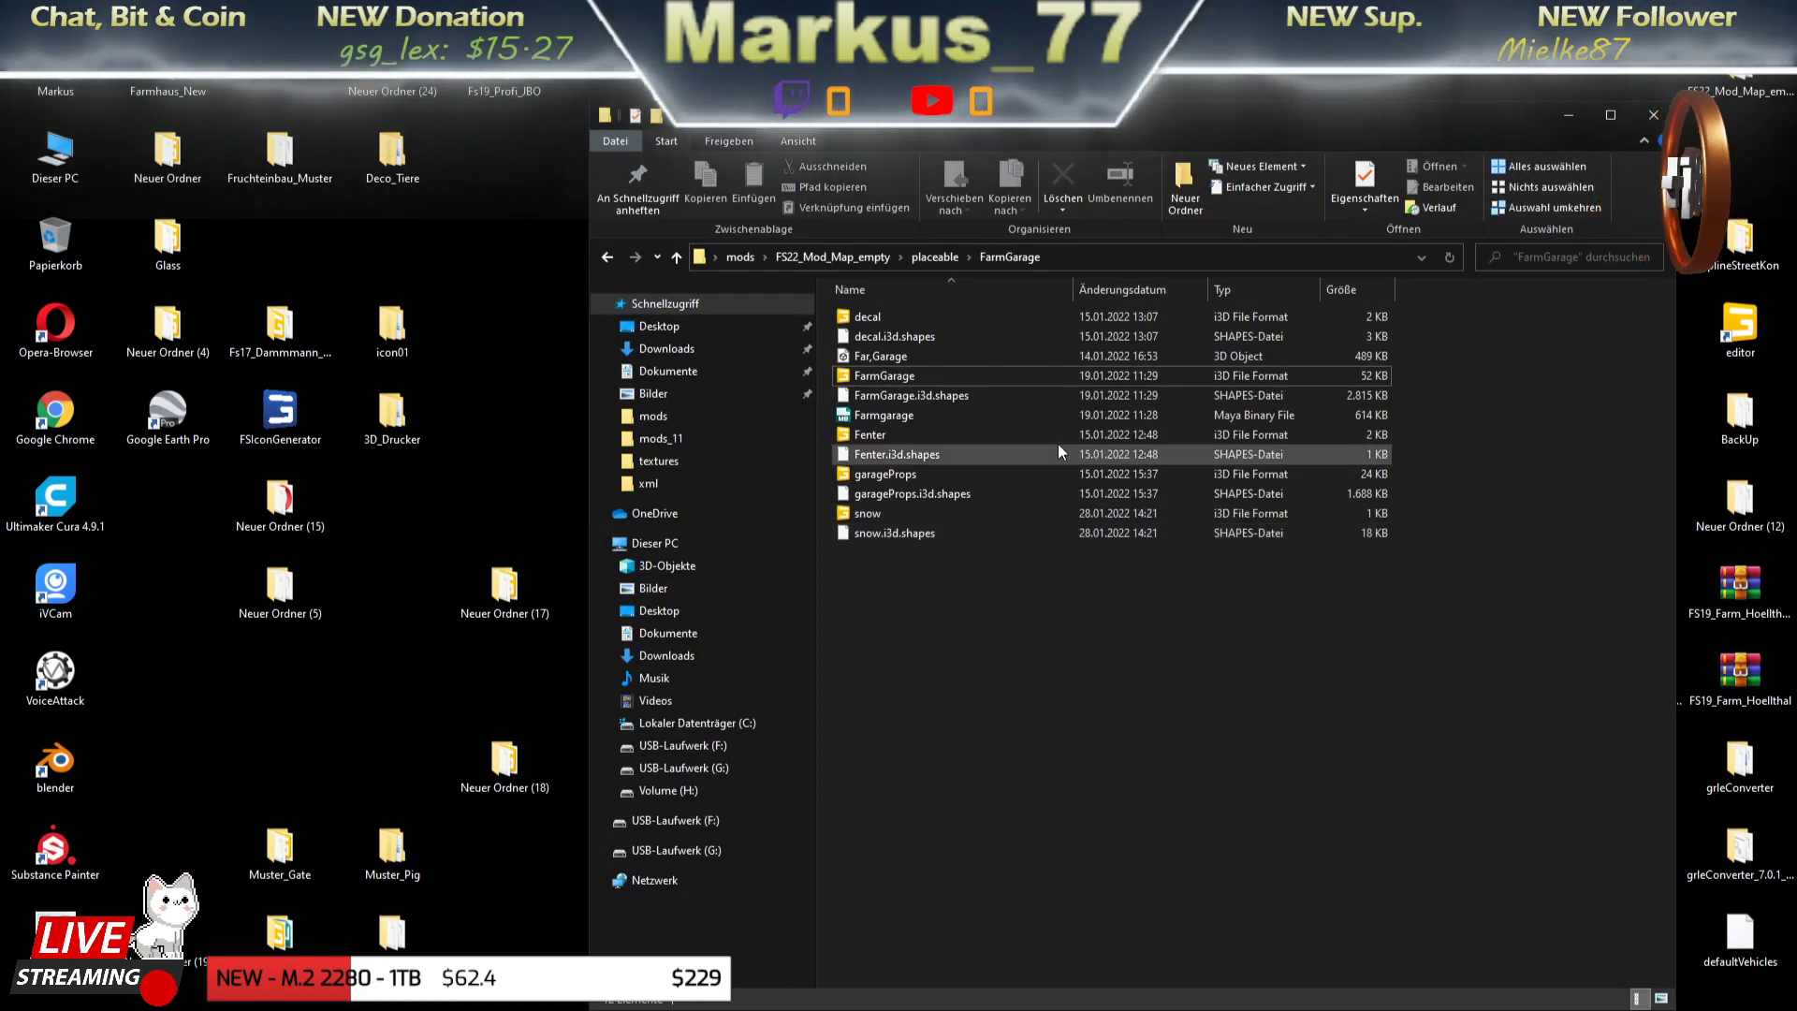
double_click(879, 514)
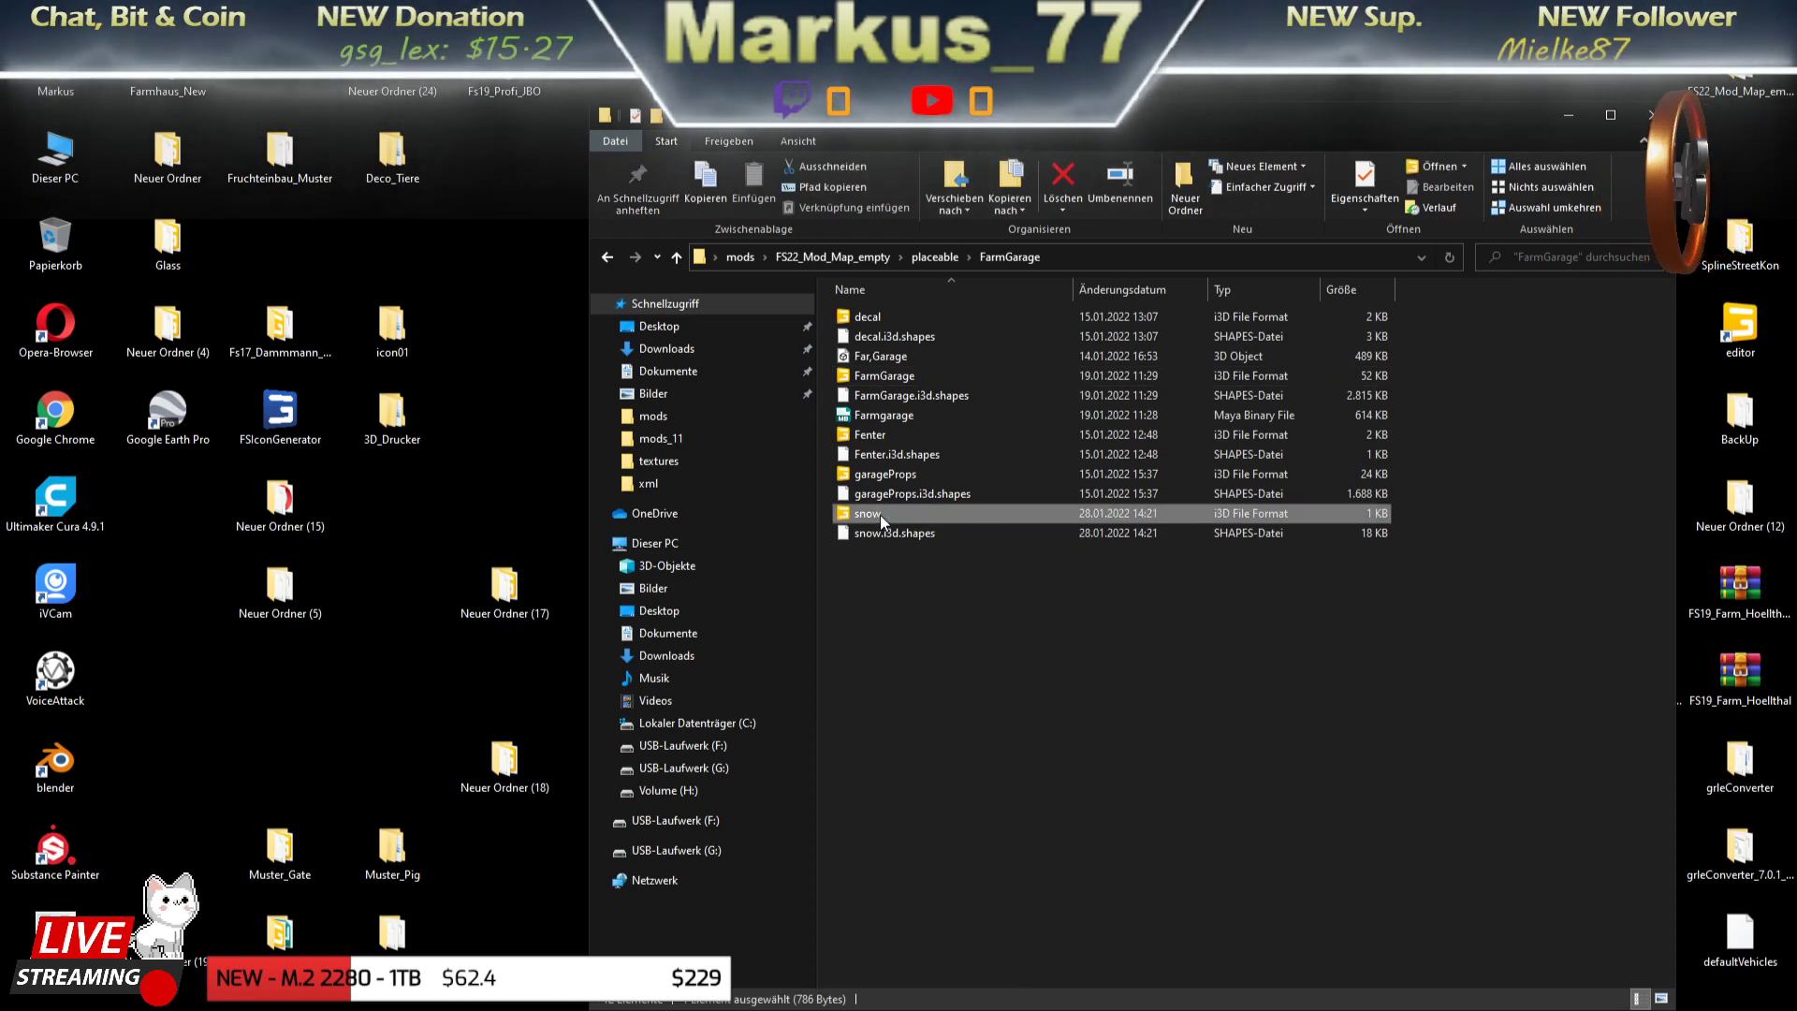
left_click(863, 650)
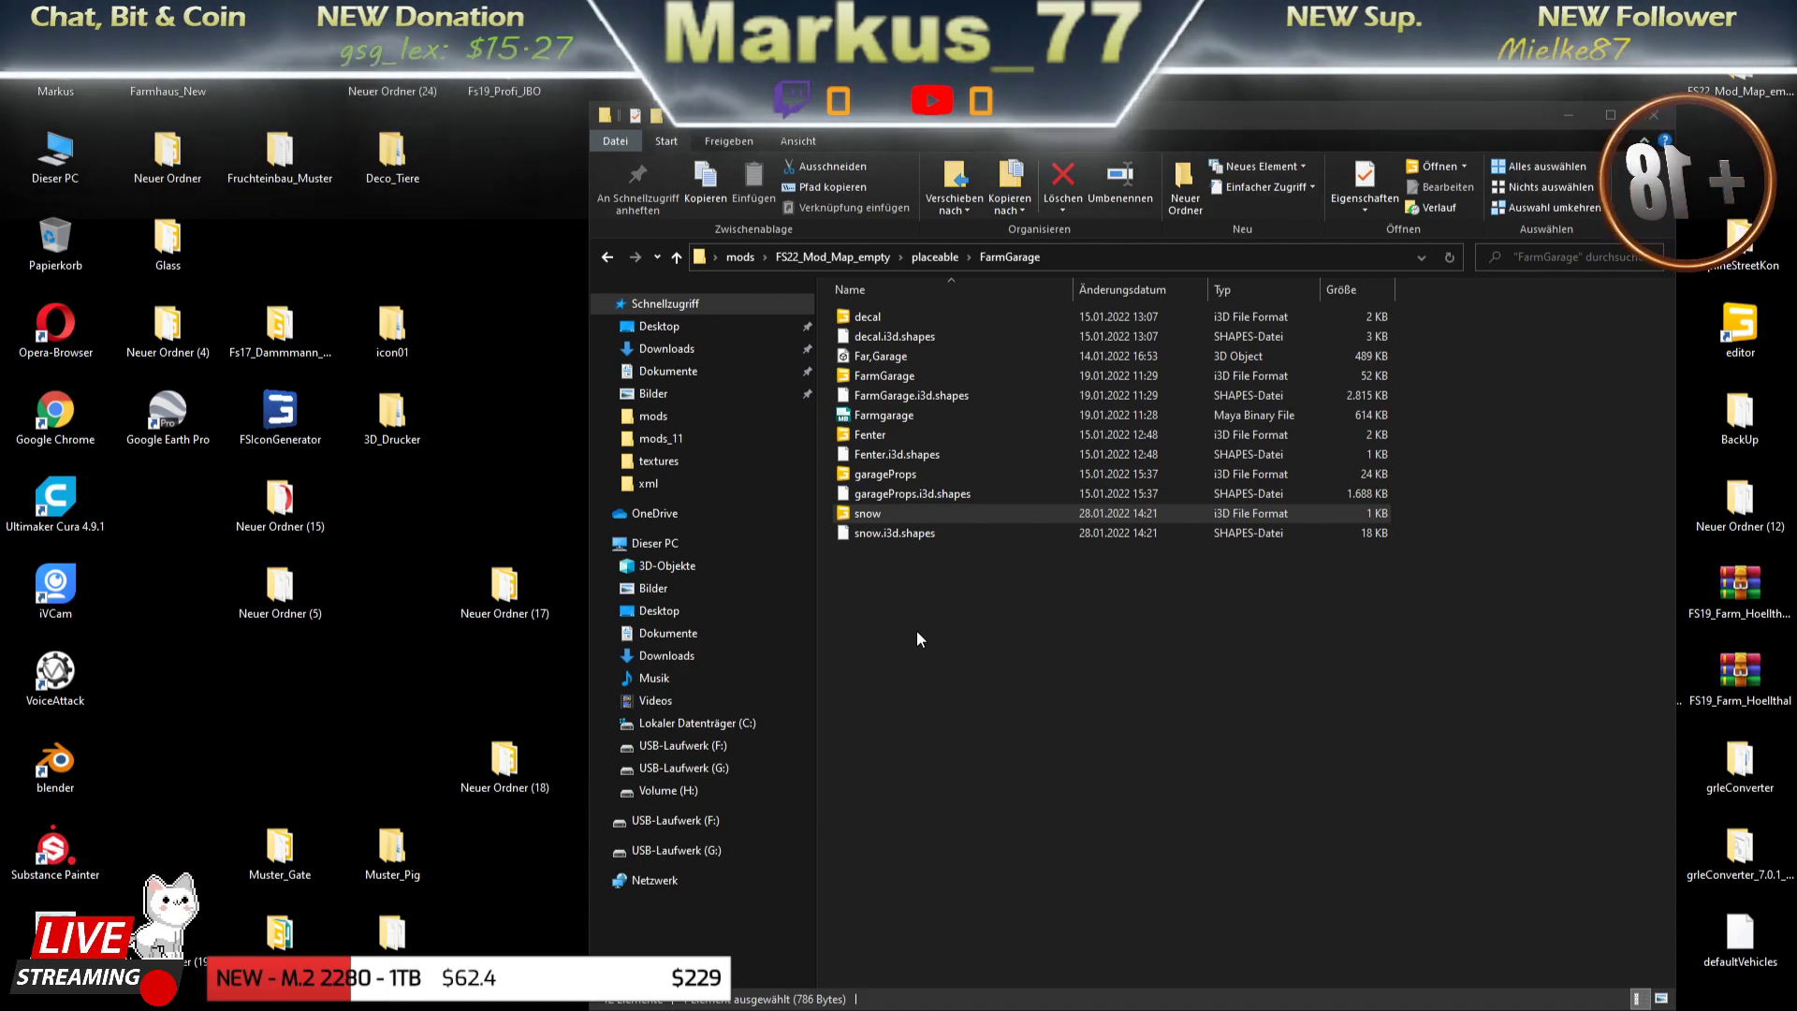
key("Return")
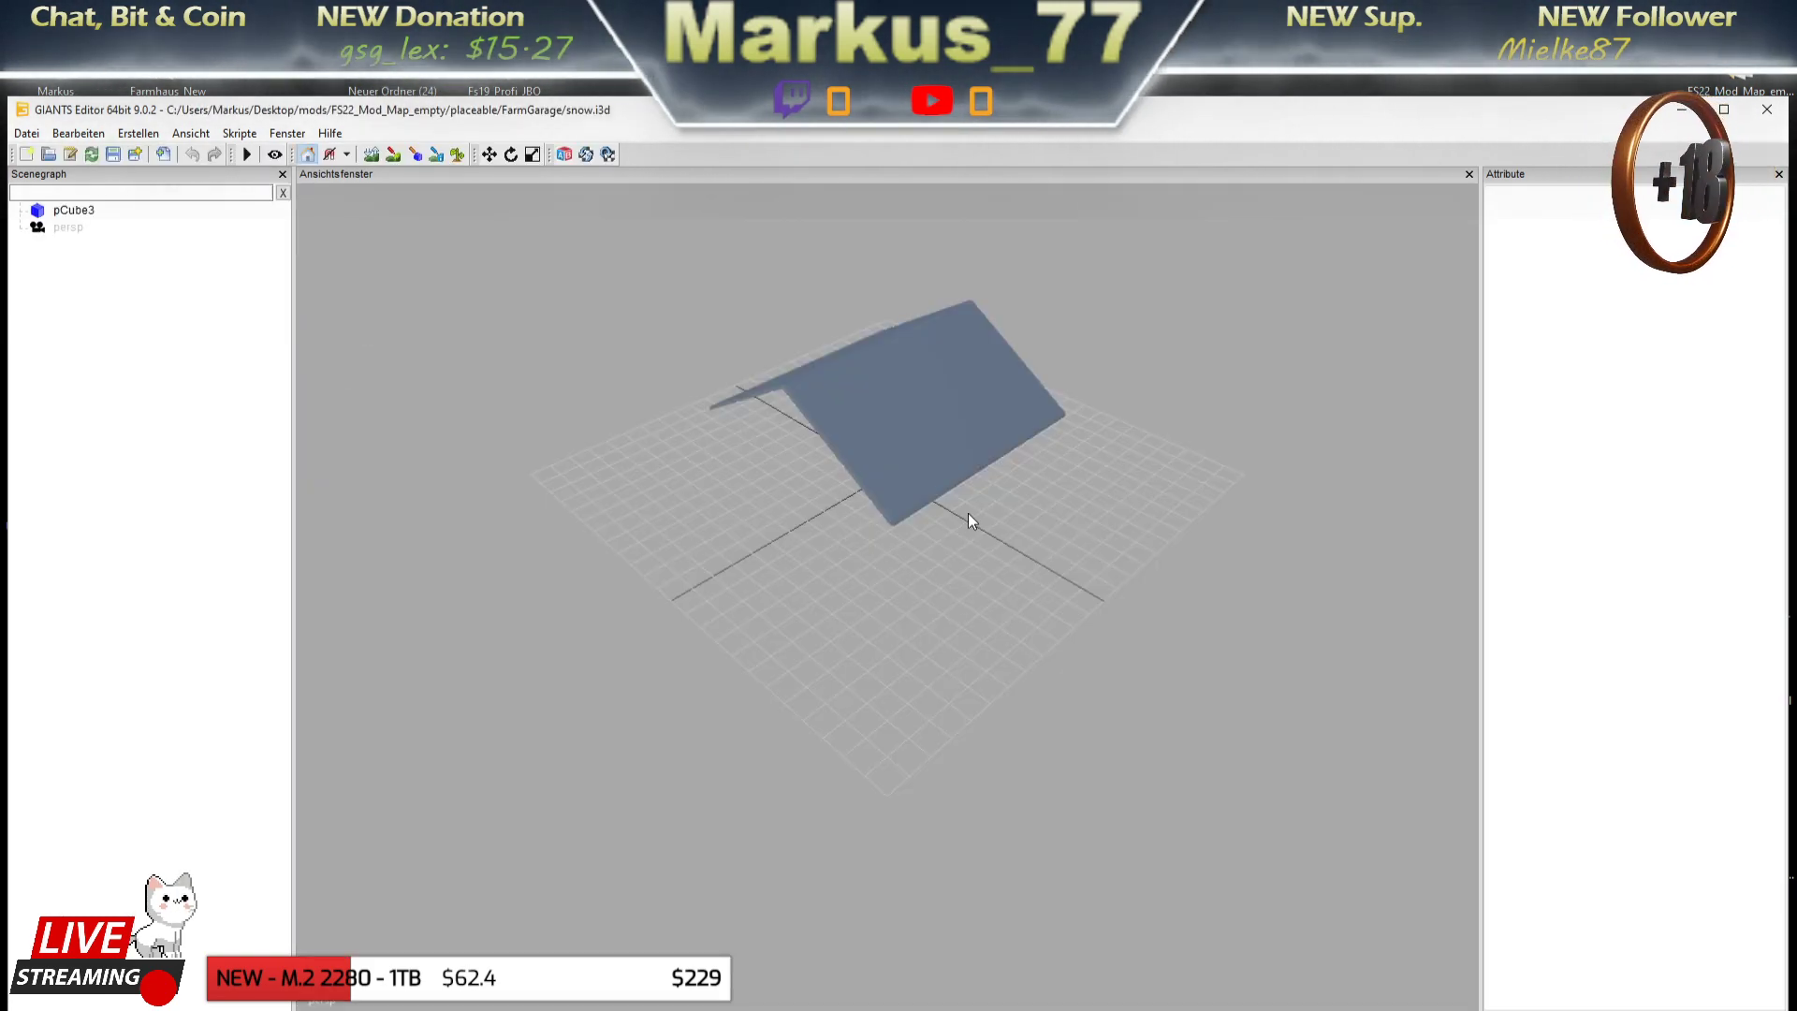
- Rename the selected pCube3 slab to Snow
left_click(935, 425)
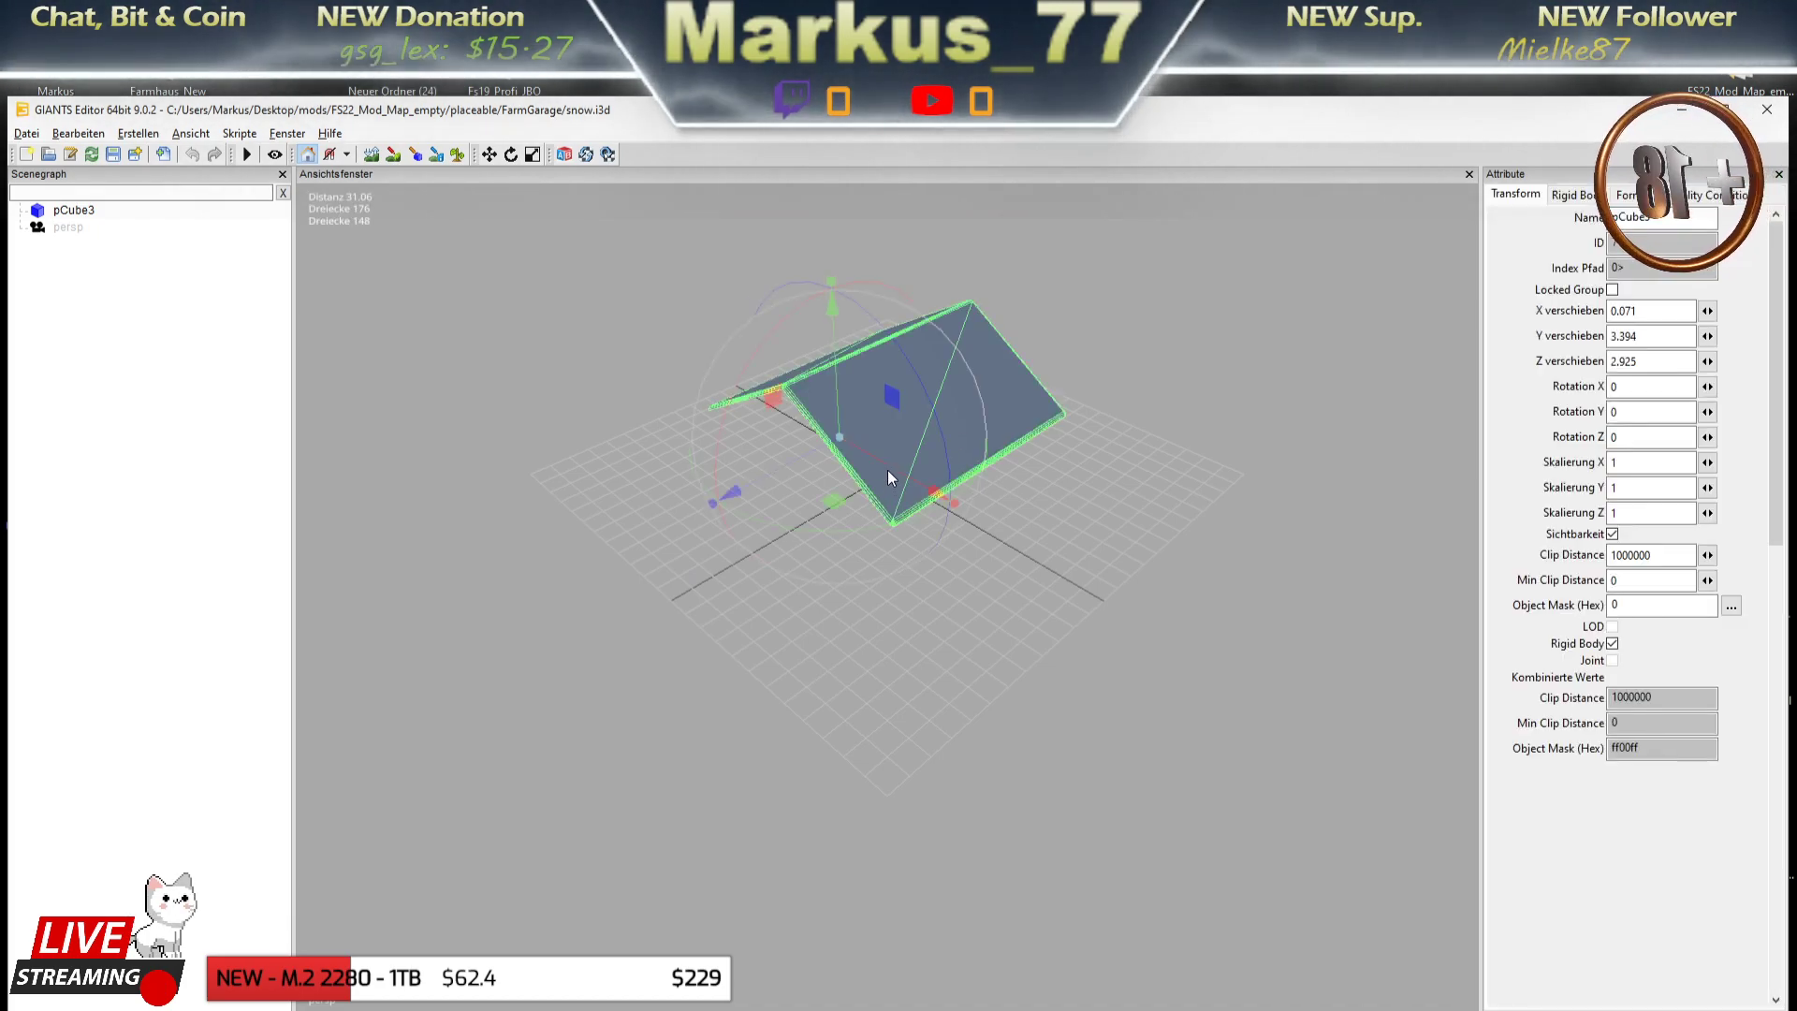
scroll("up", 3)
scroll("up", 3)
scroll("up", 3)
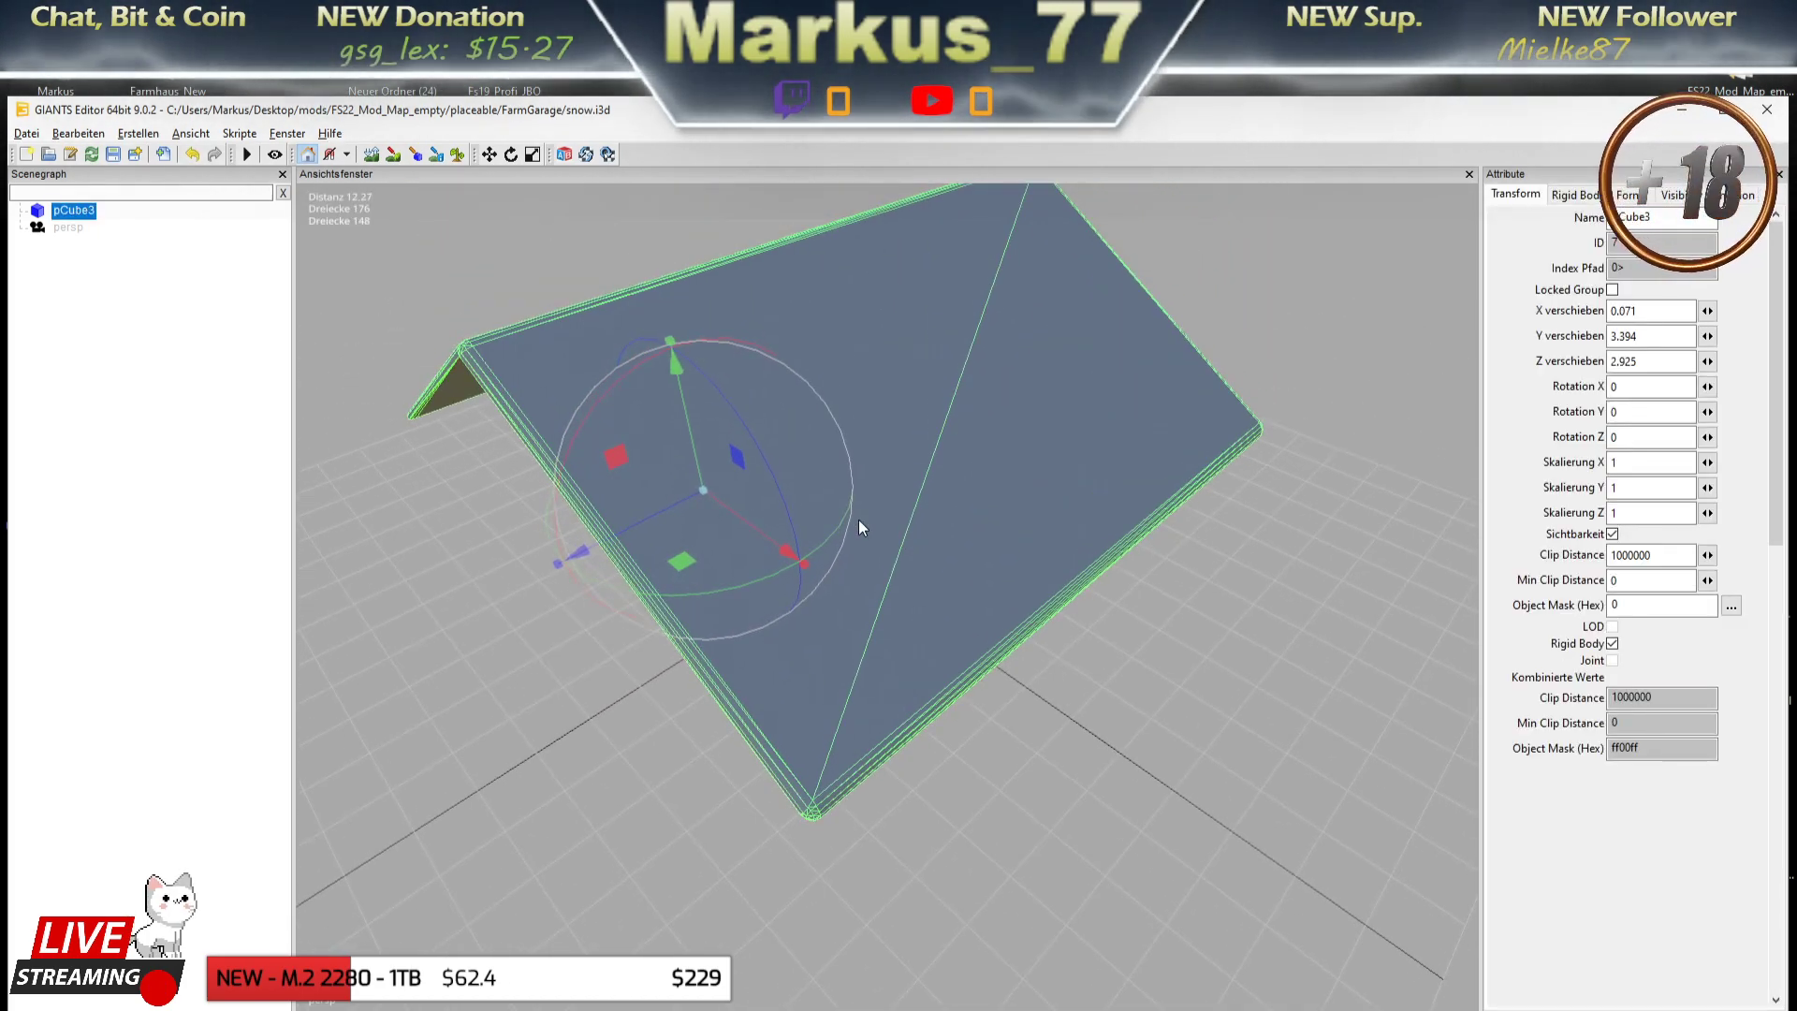
scroll("up", 3)
double_click(1669, 221)
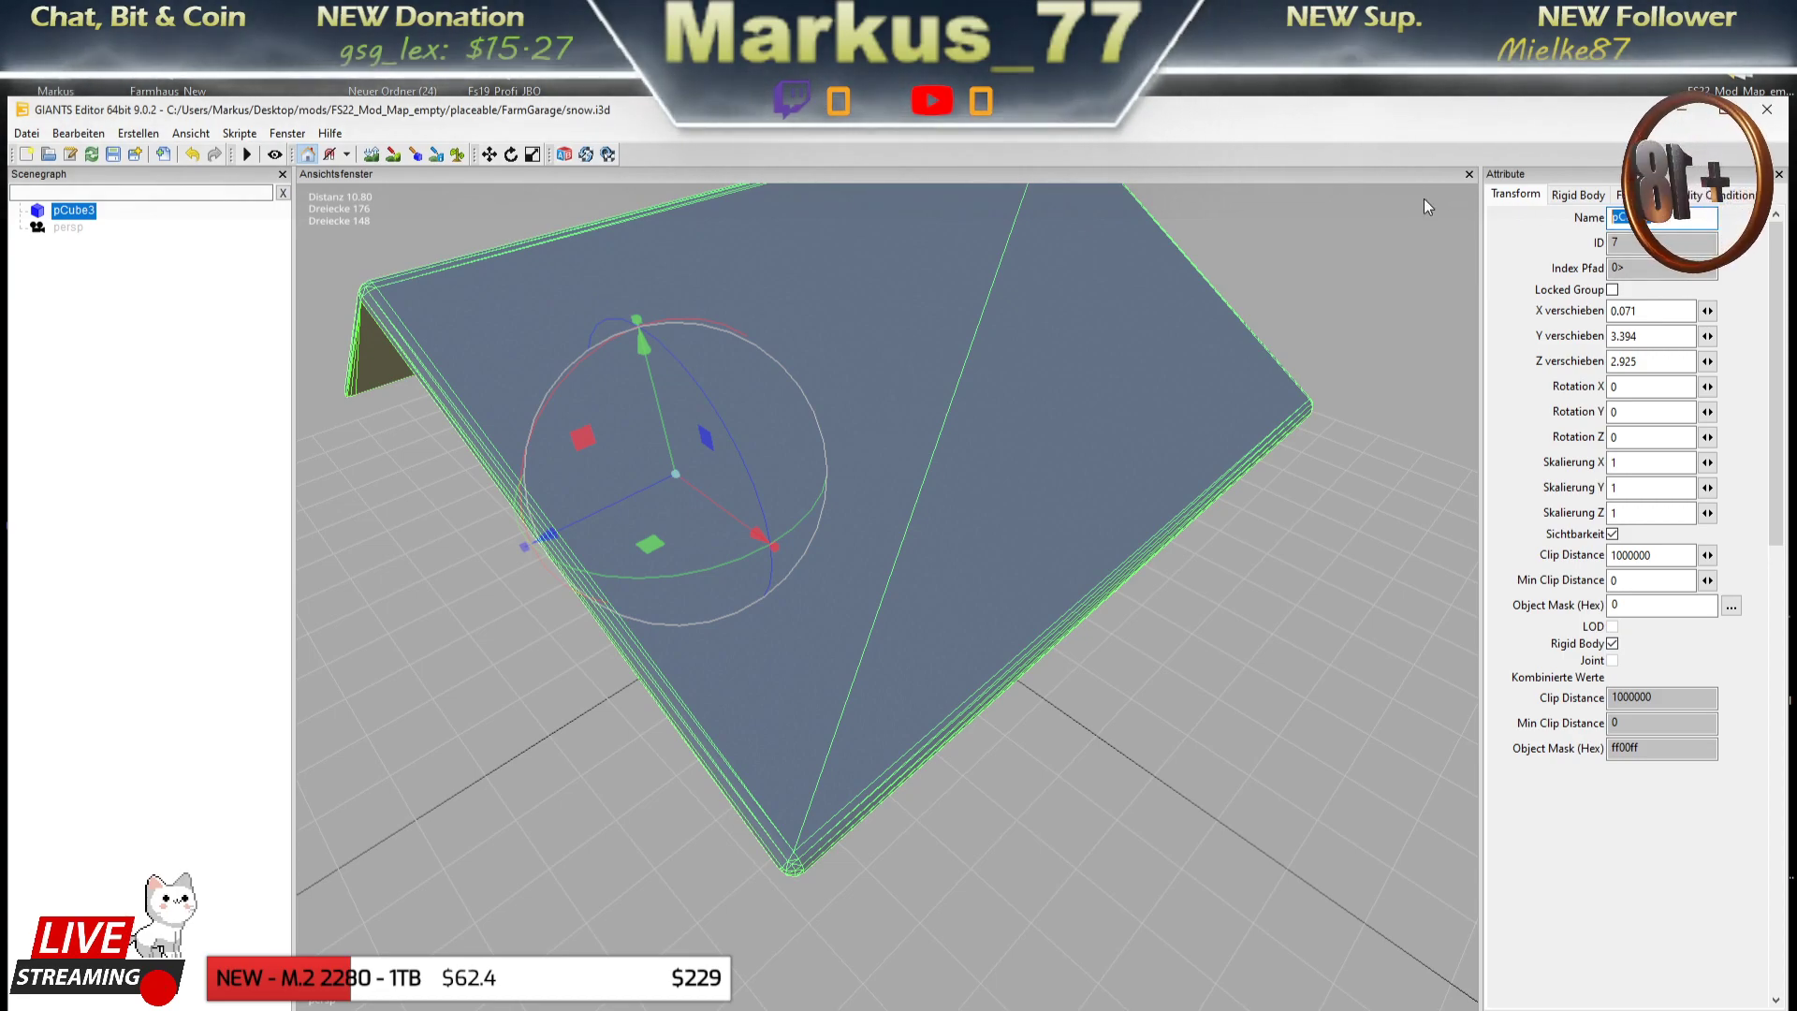
type("Snow")
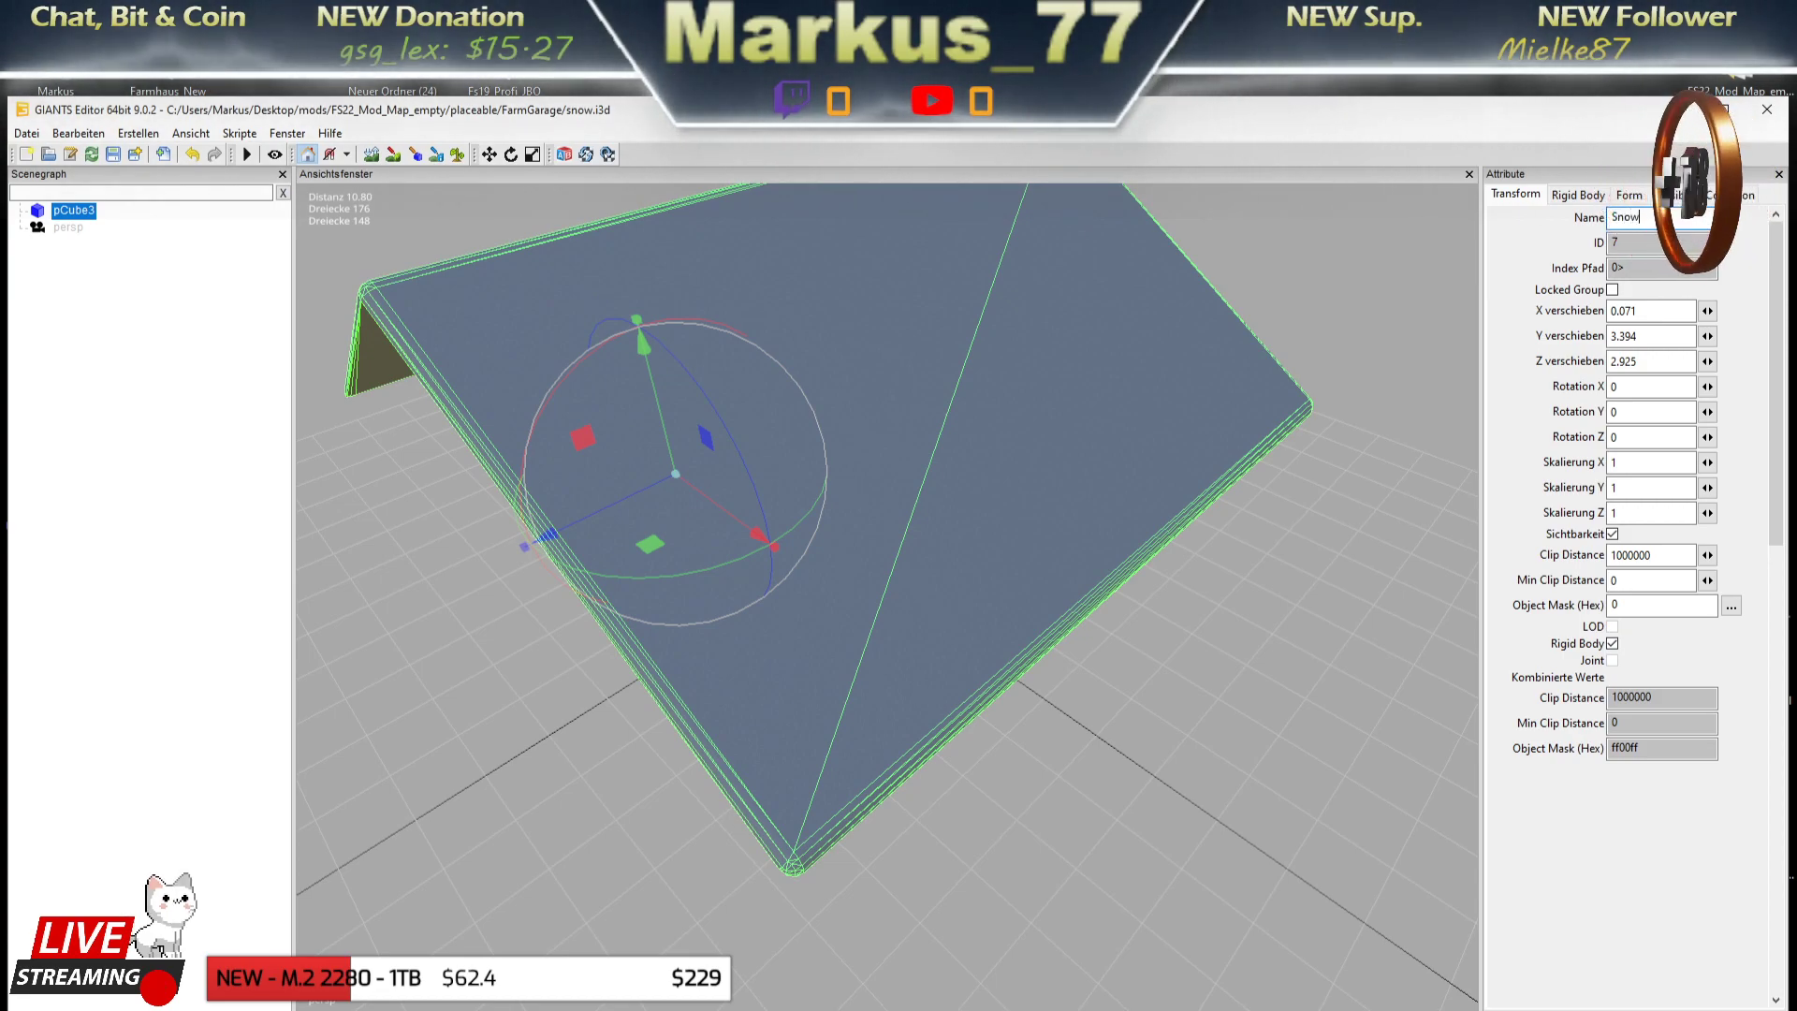
key("Return")
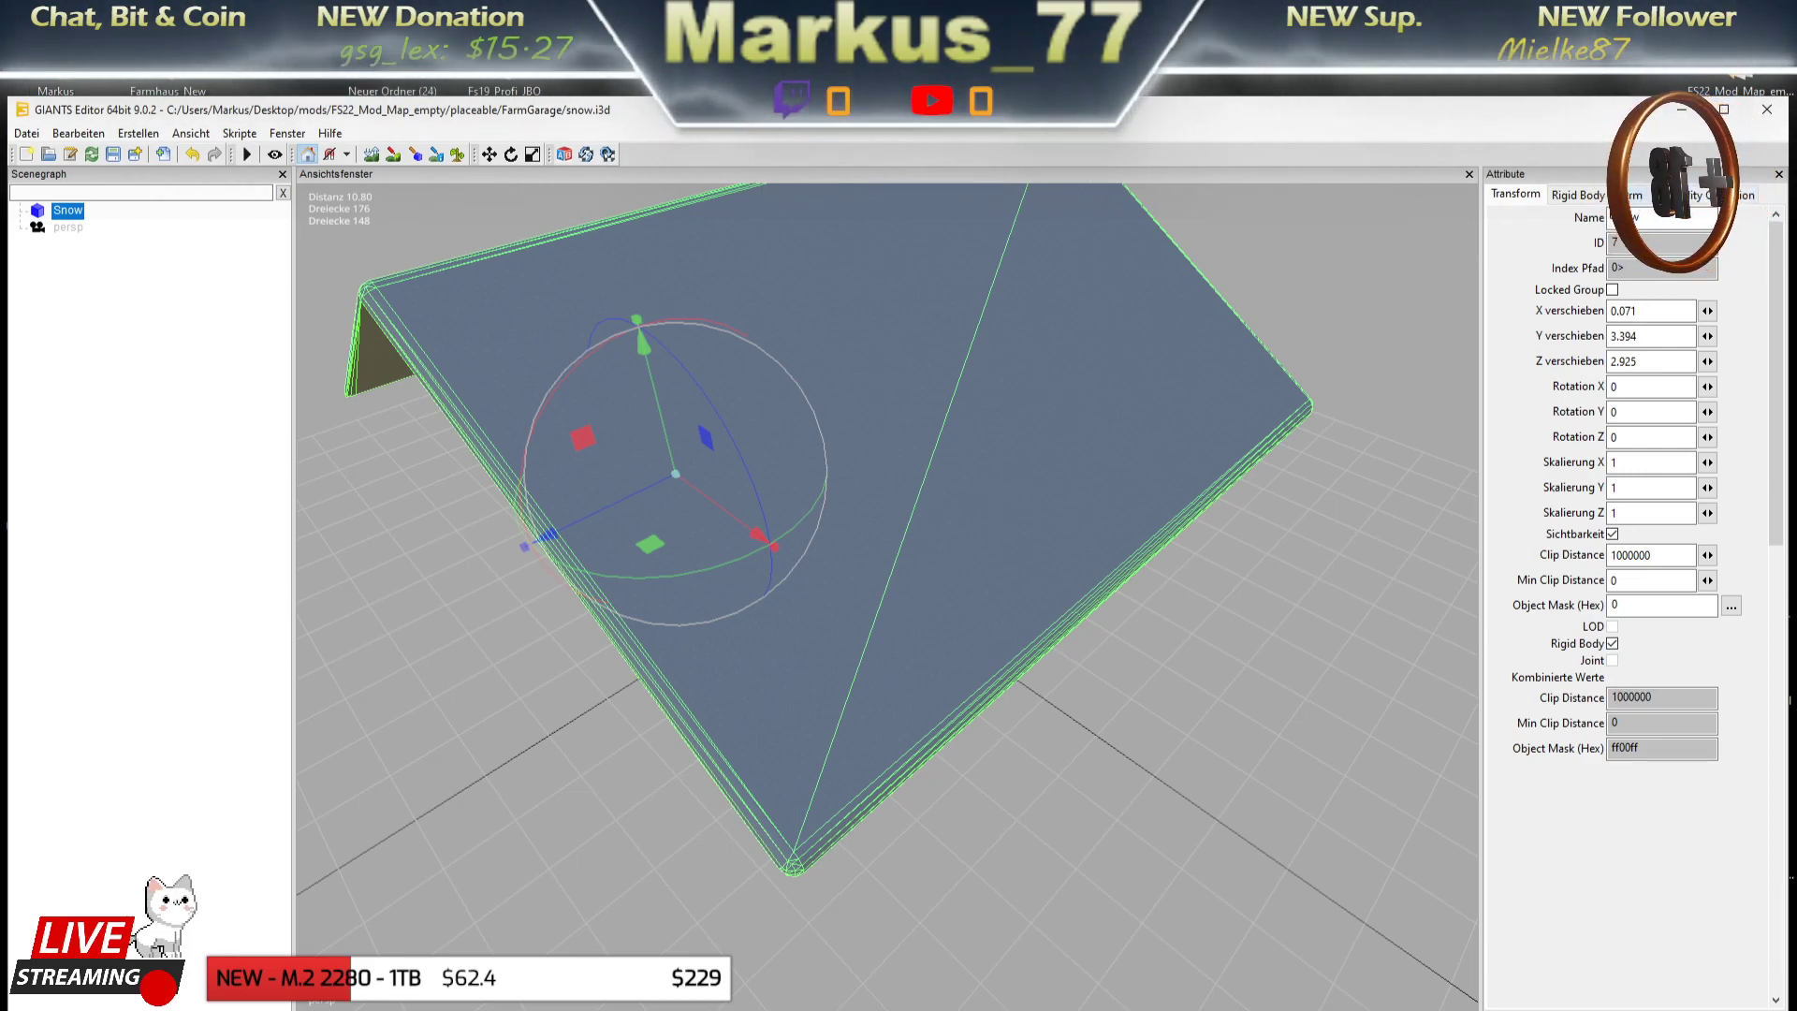
- Enable Tangents, turn off Rigid Body and set the Clip Distance to 250
left_click(1578, 195)
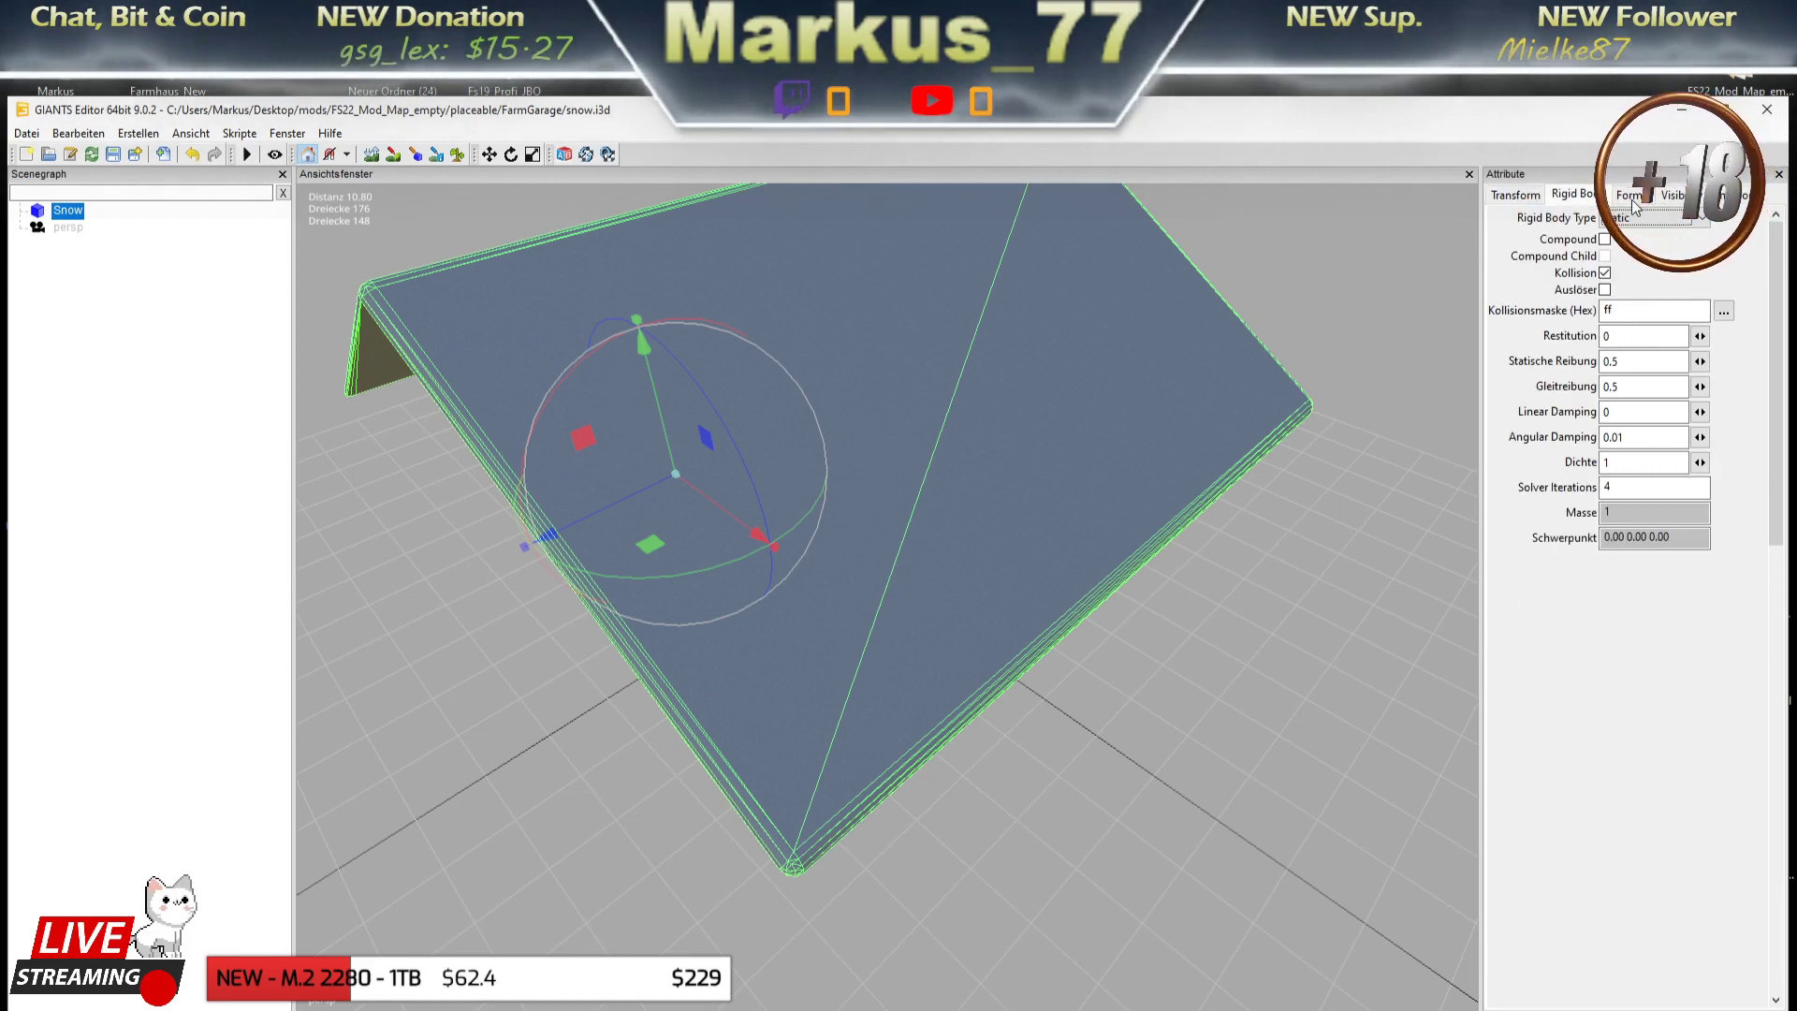
left_click(1629, 195)
left_click(1632, 458)
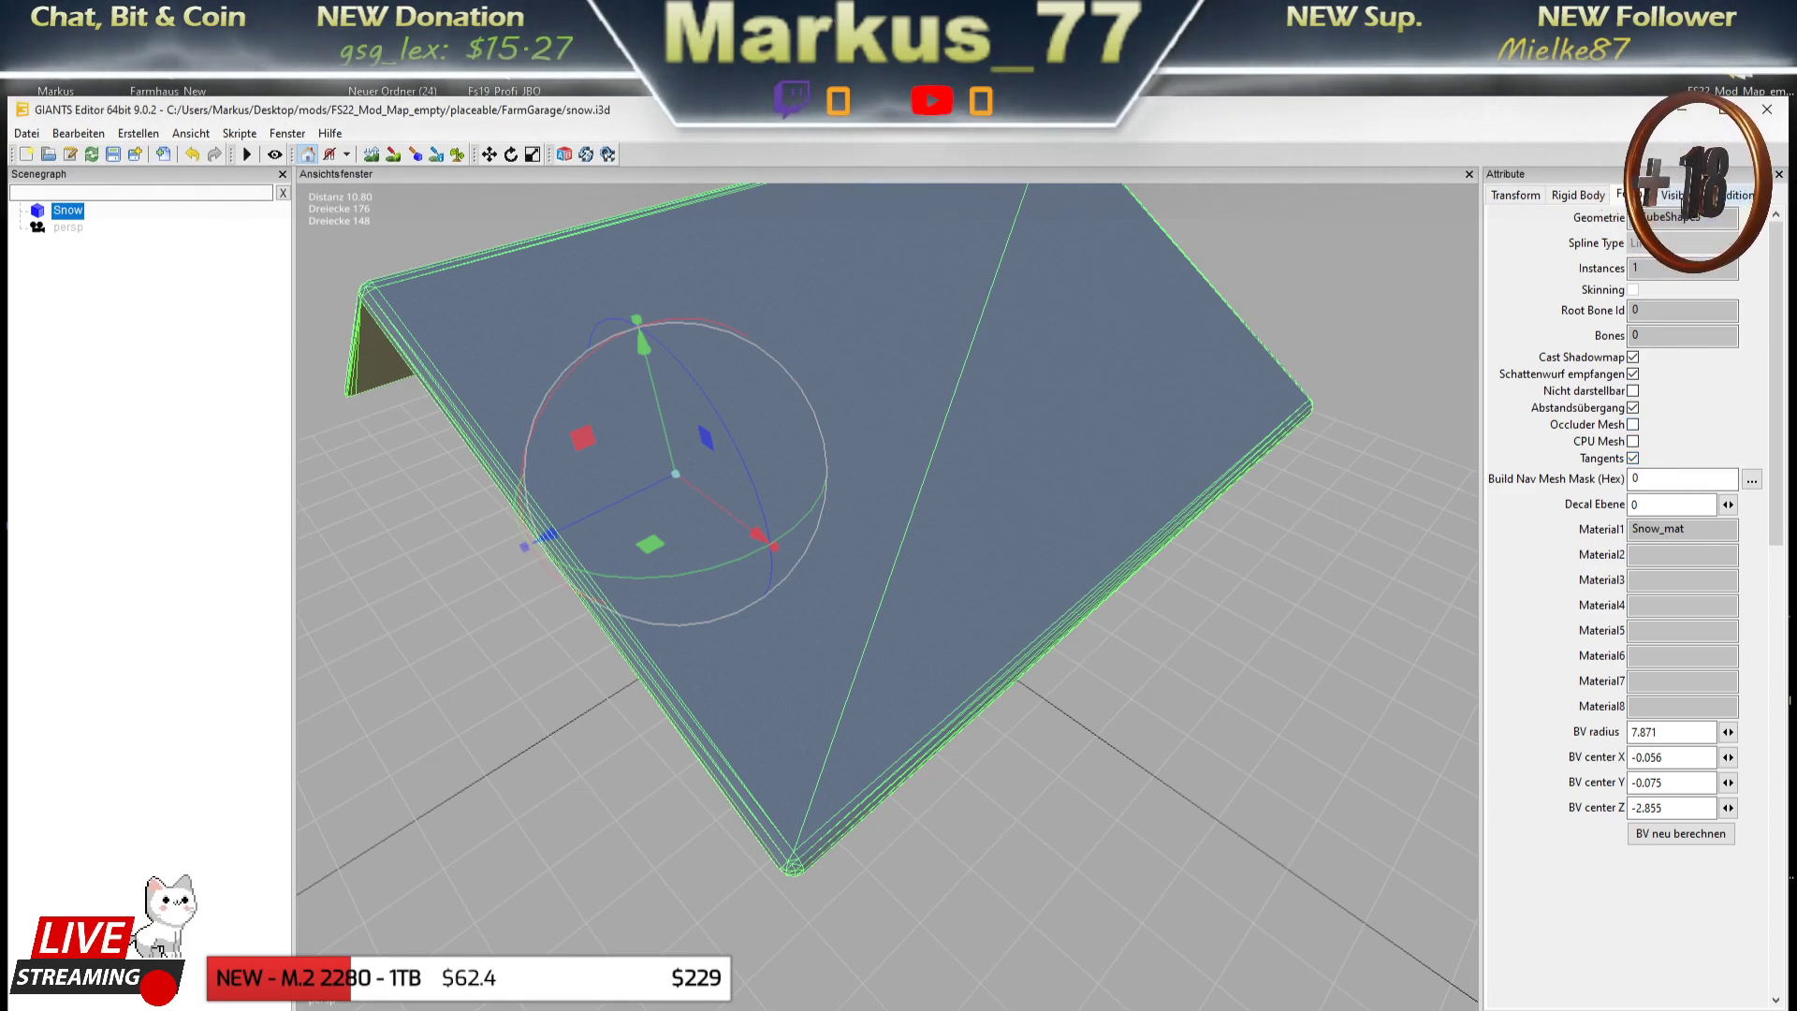
left_click(1525, 194)
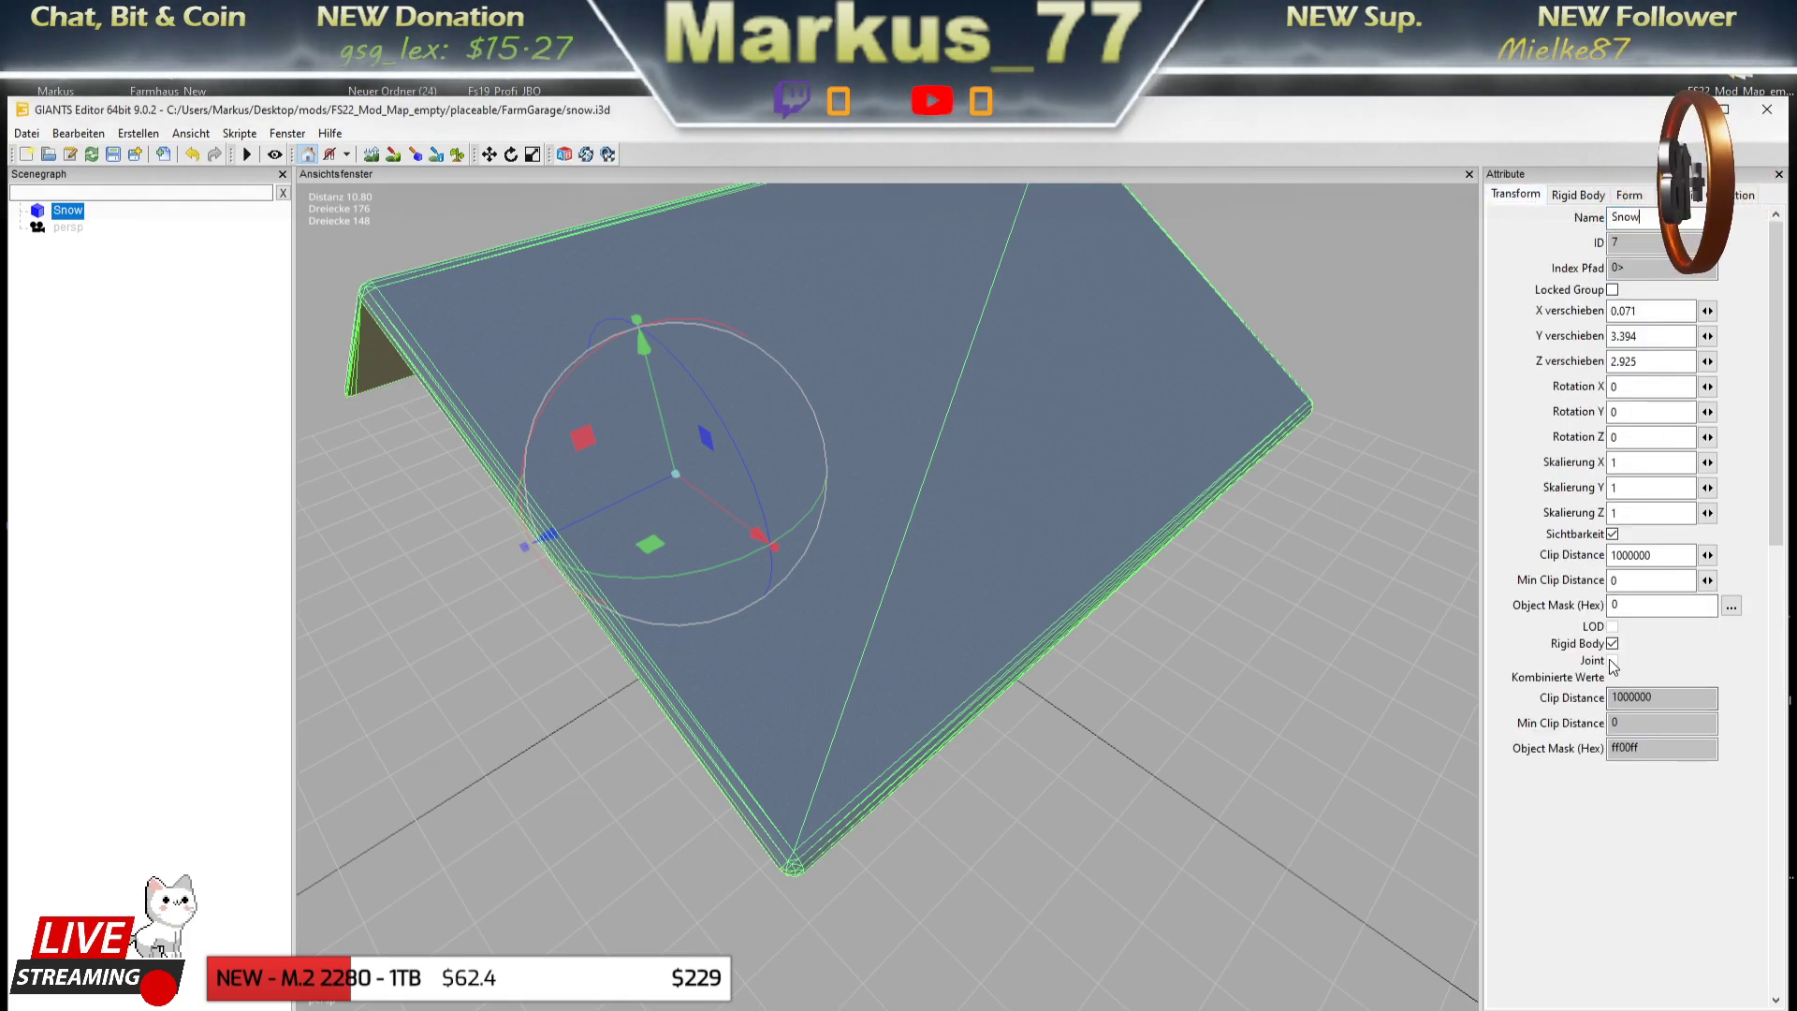
left_click(1610, 644)
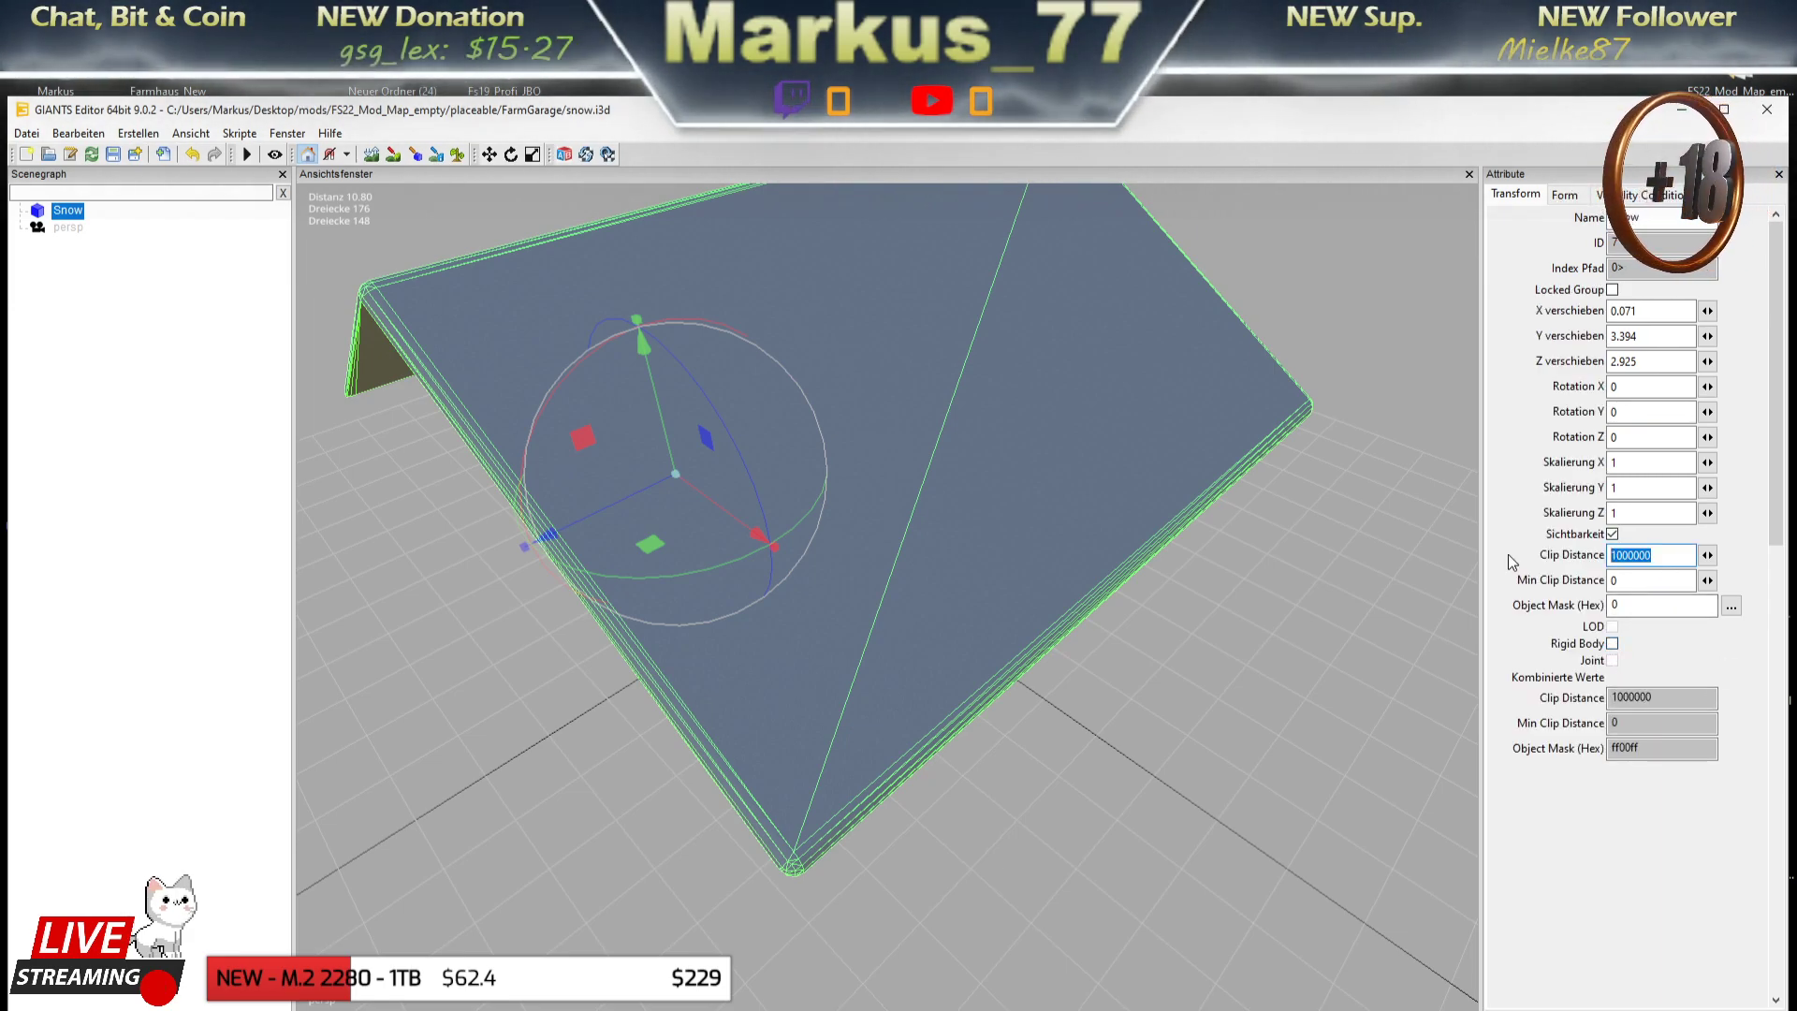
type("250")
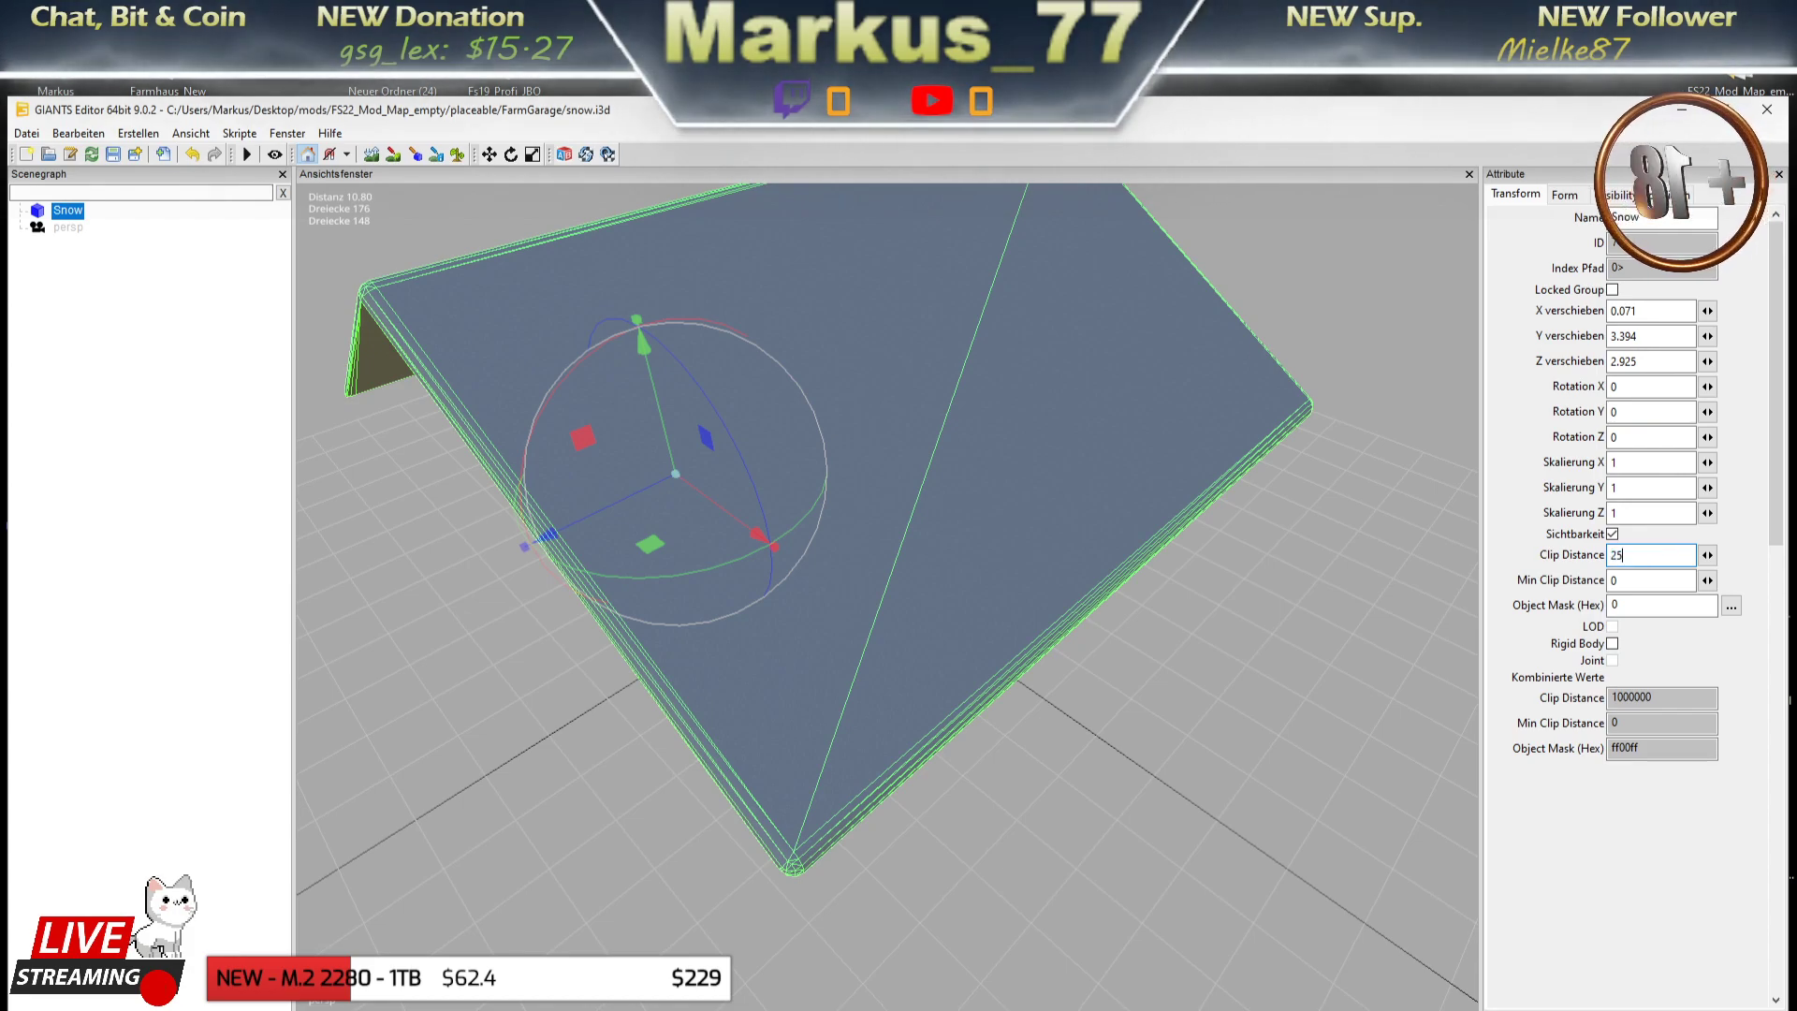
key("Return")
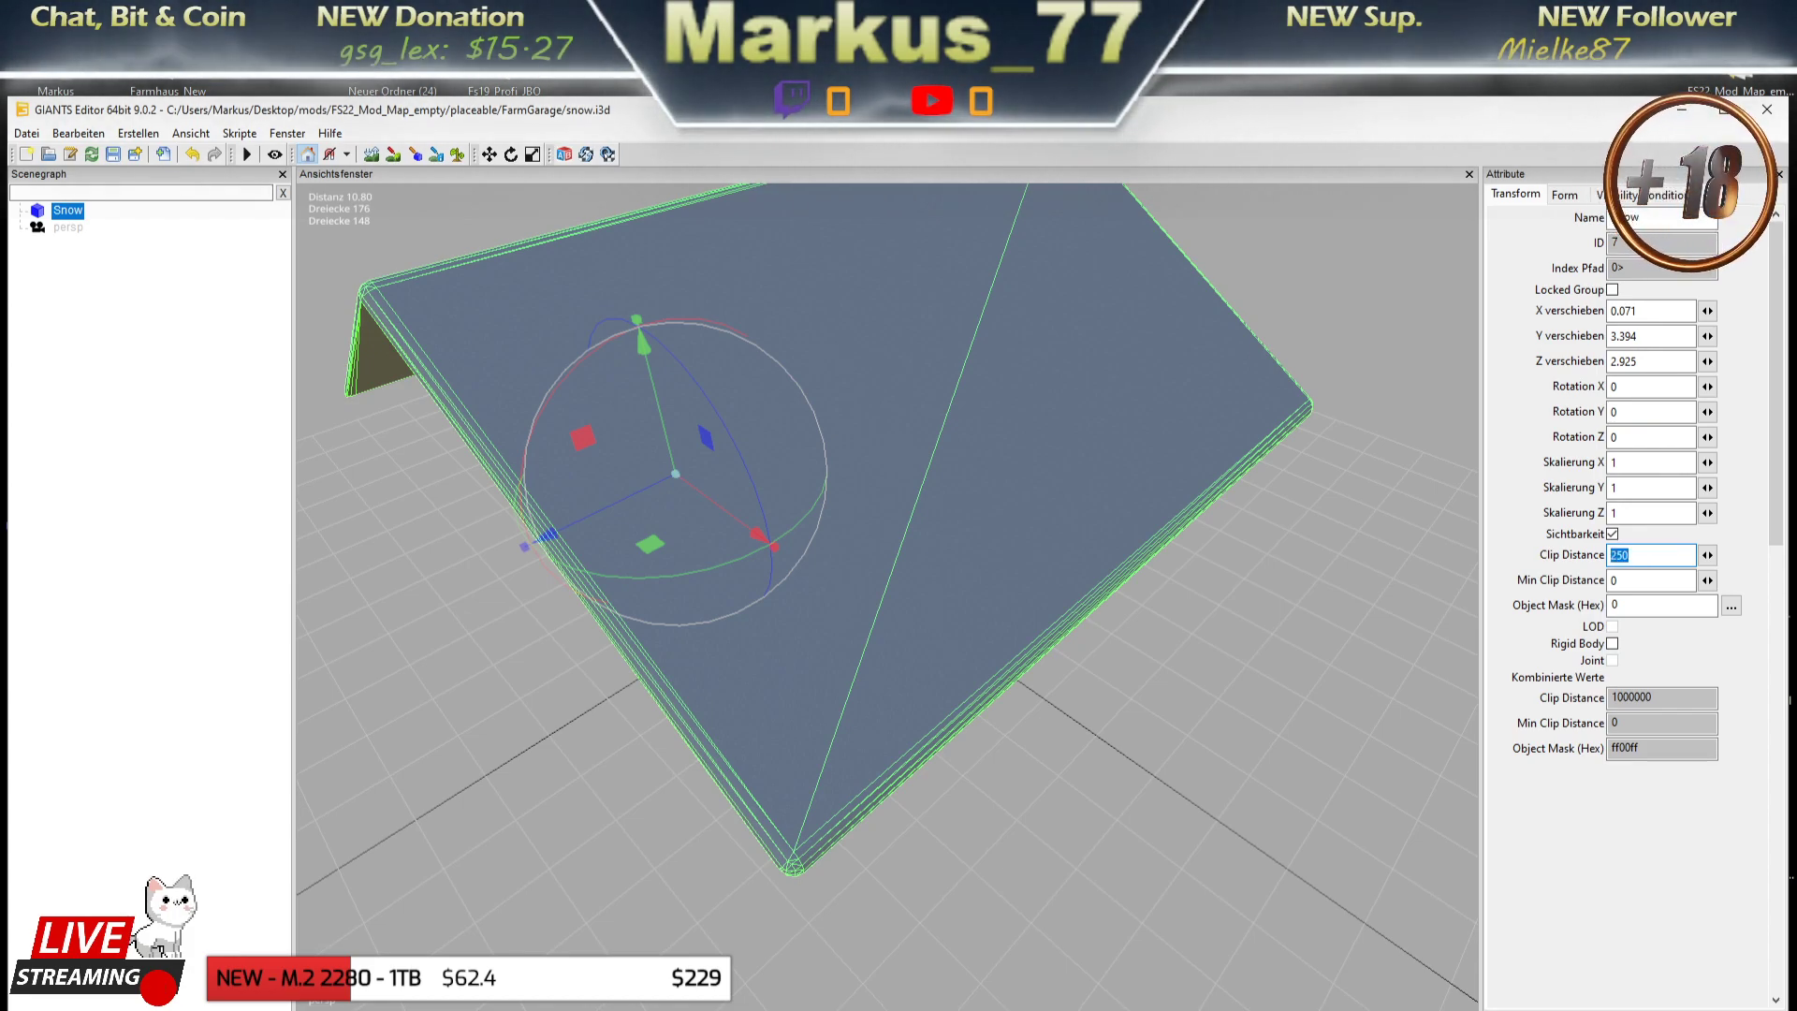
left_click(1638, 194)
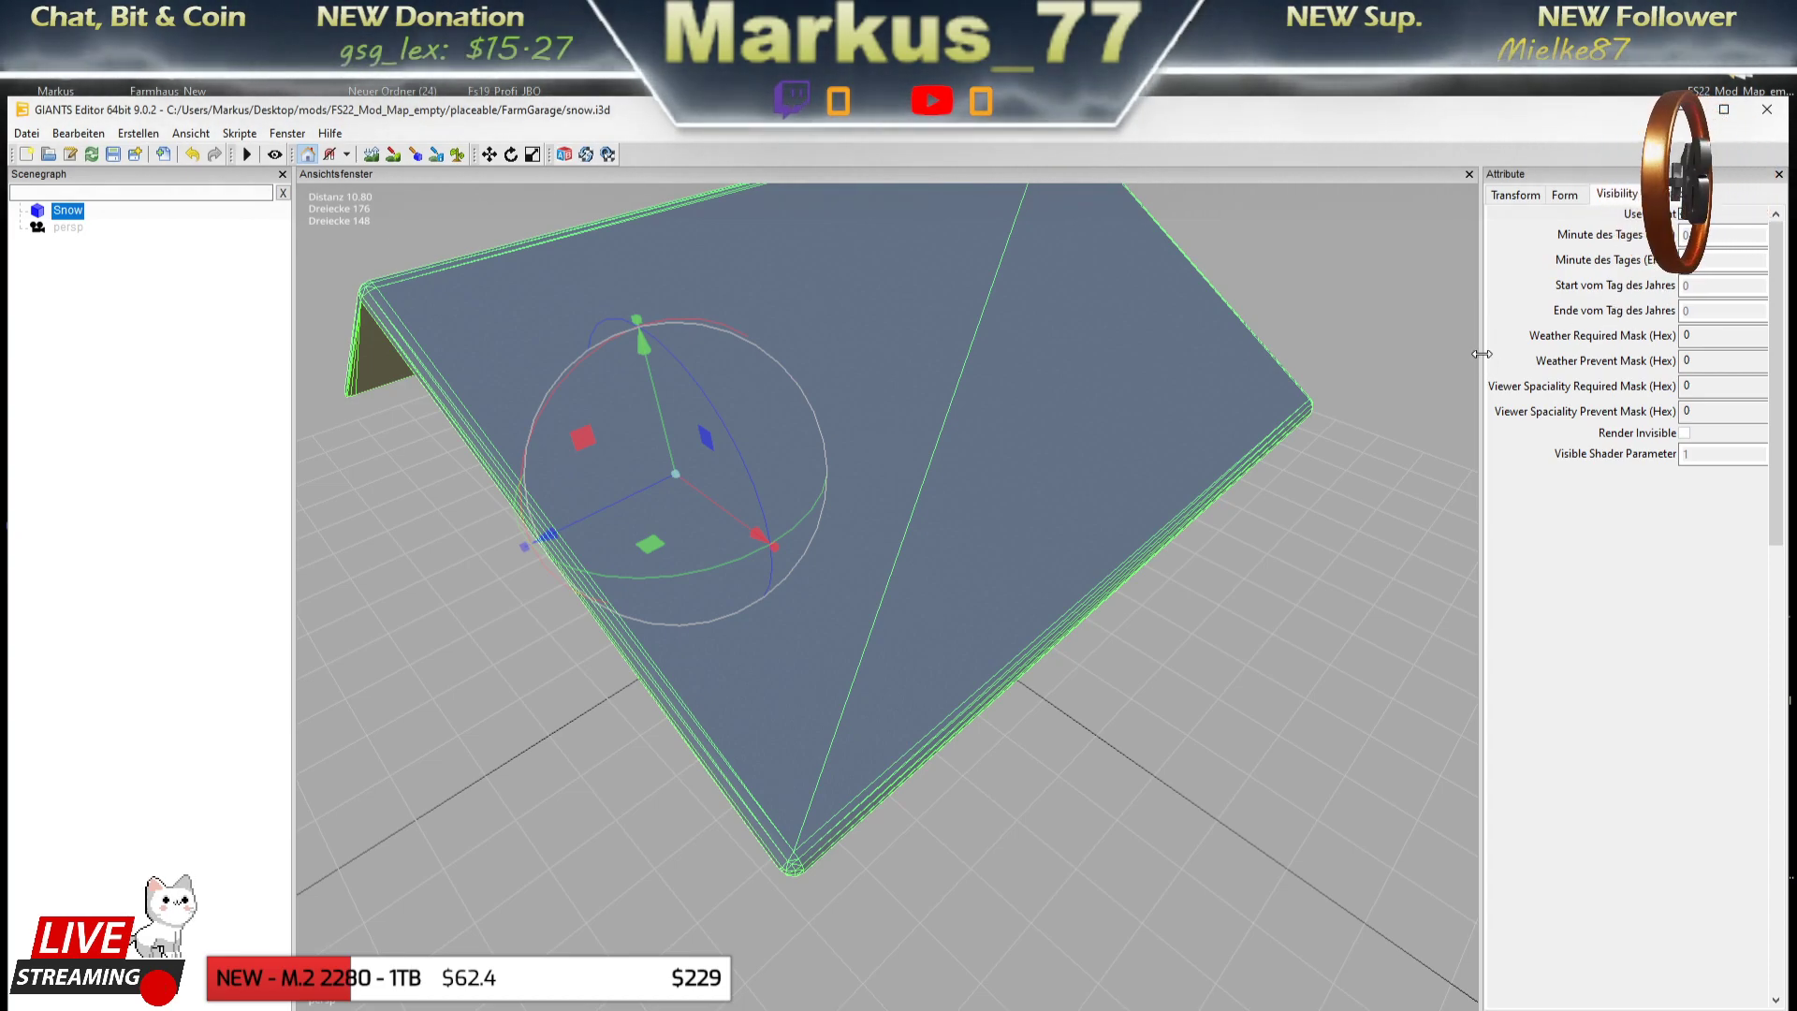
- Set the Snow slab's Weather Required Mask to 400 via bit 10, then replace it with 0
left_click_drag(1436, 355, 1415, 355)
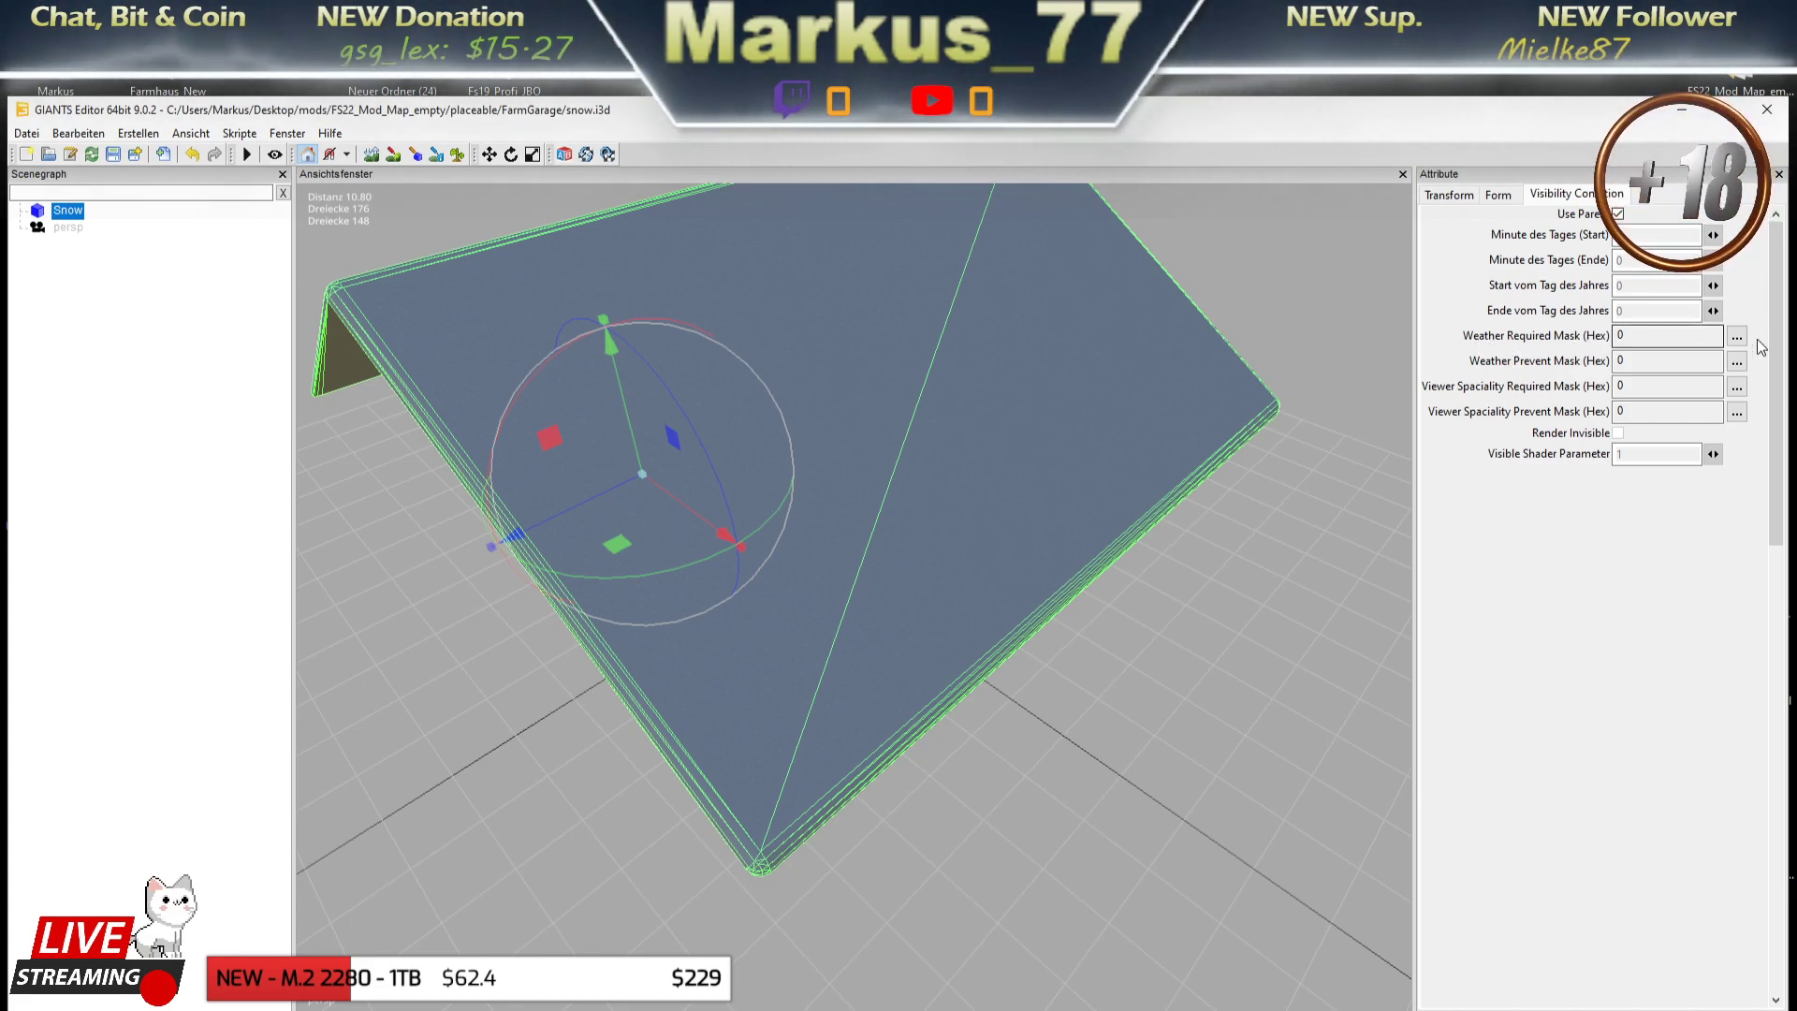
left_click(1737, 336)
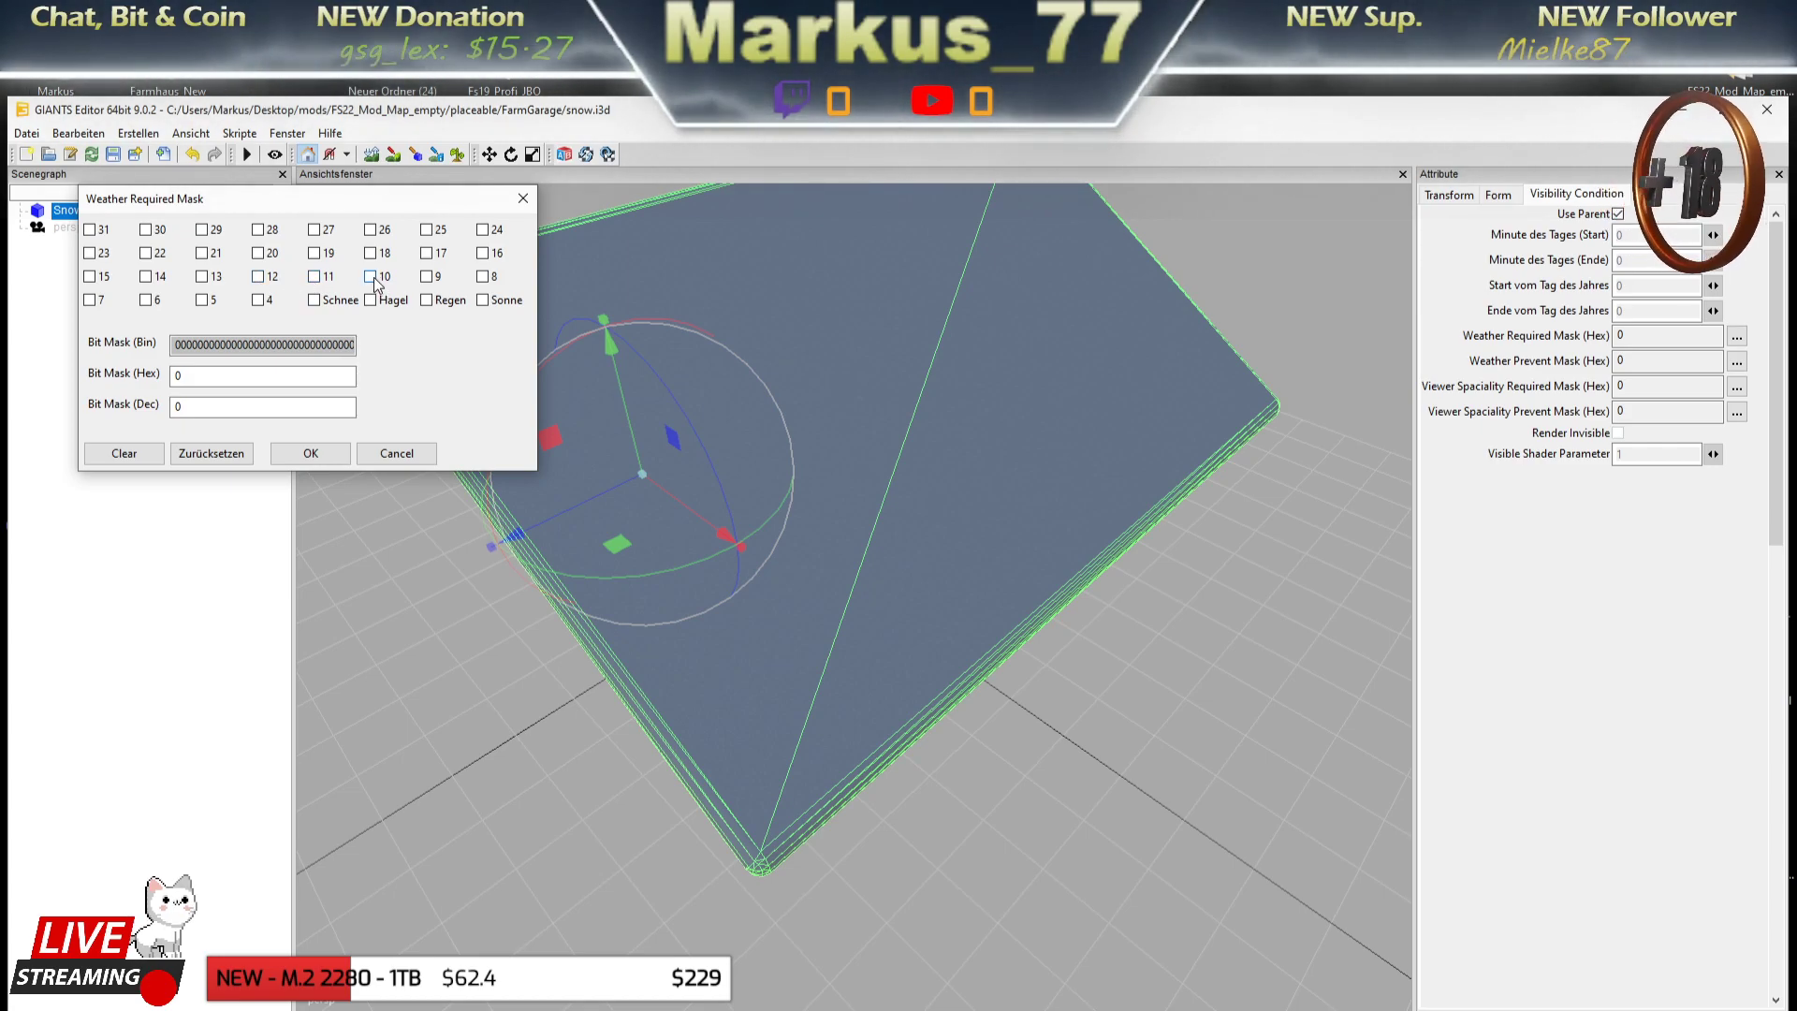
left_click(371, 276)
left_click(311, 453)
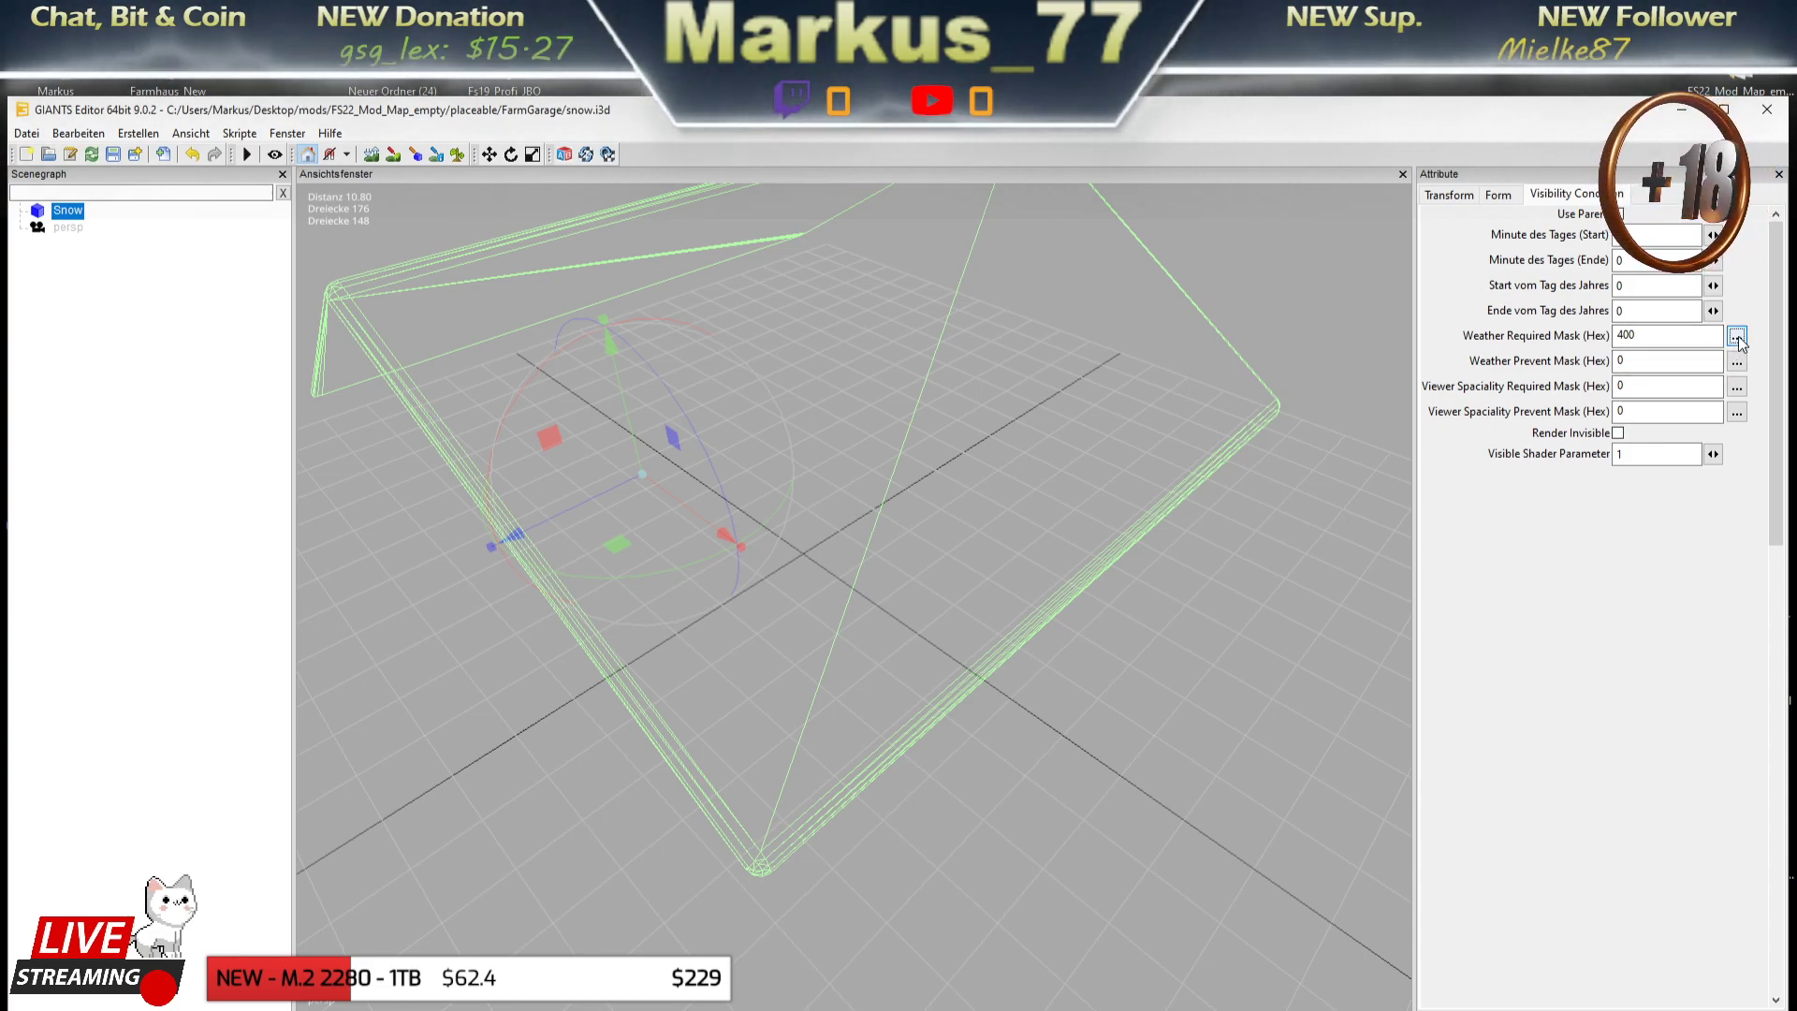
left_click_drag(1675, 335, 1589, 346)
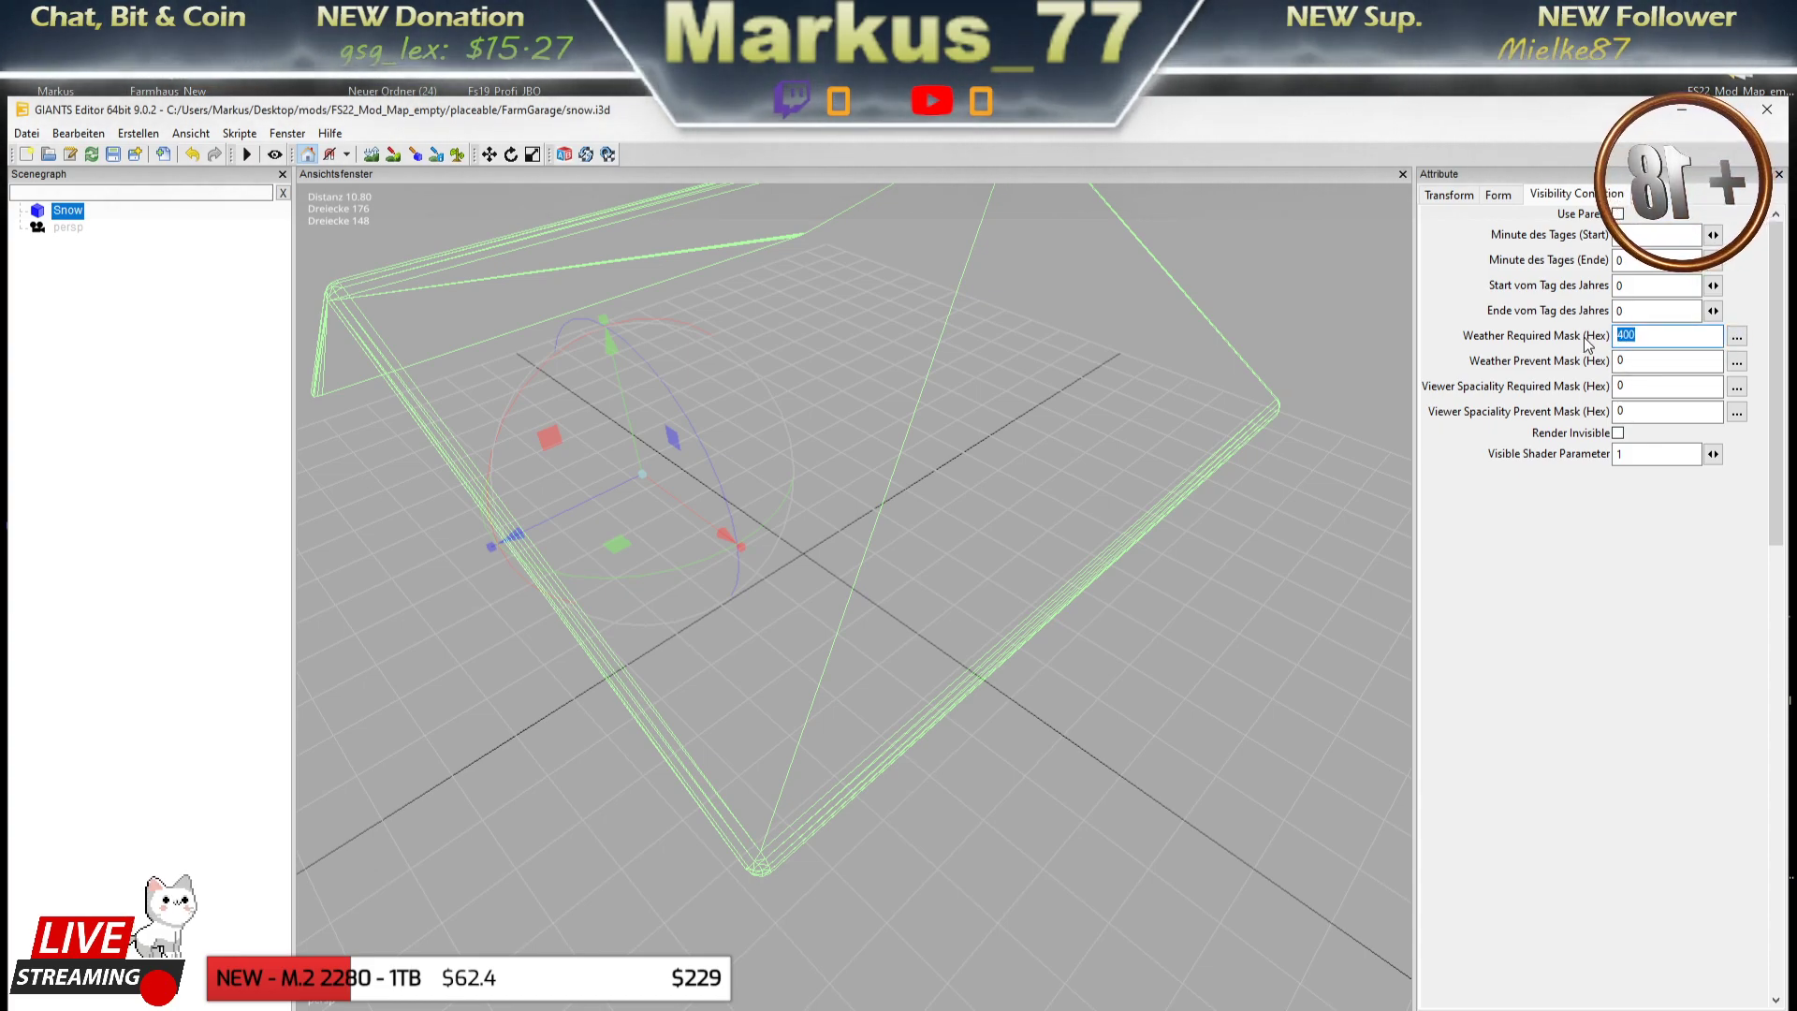
type("0")
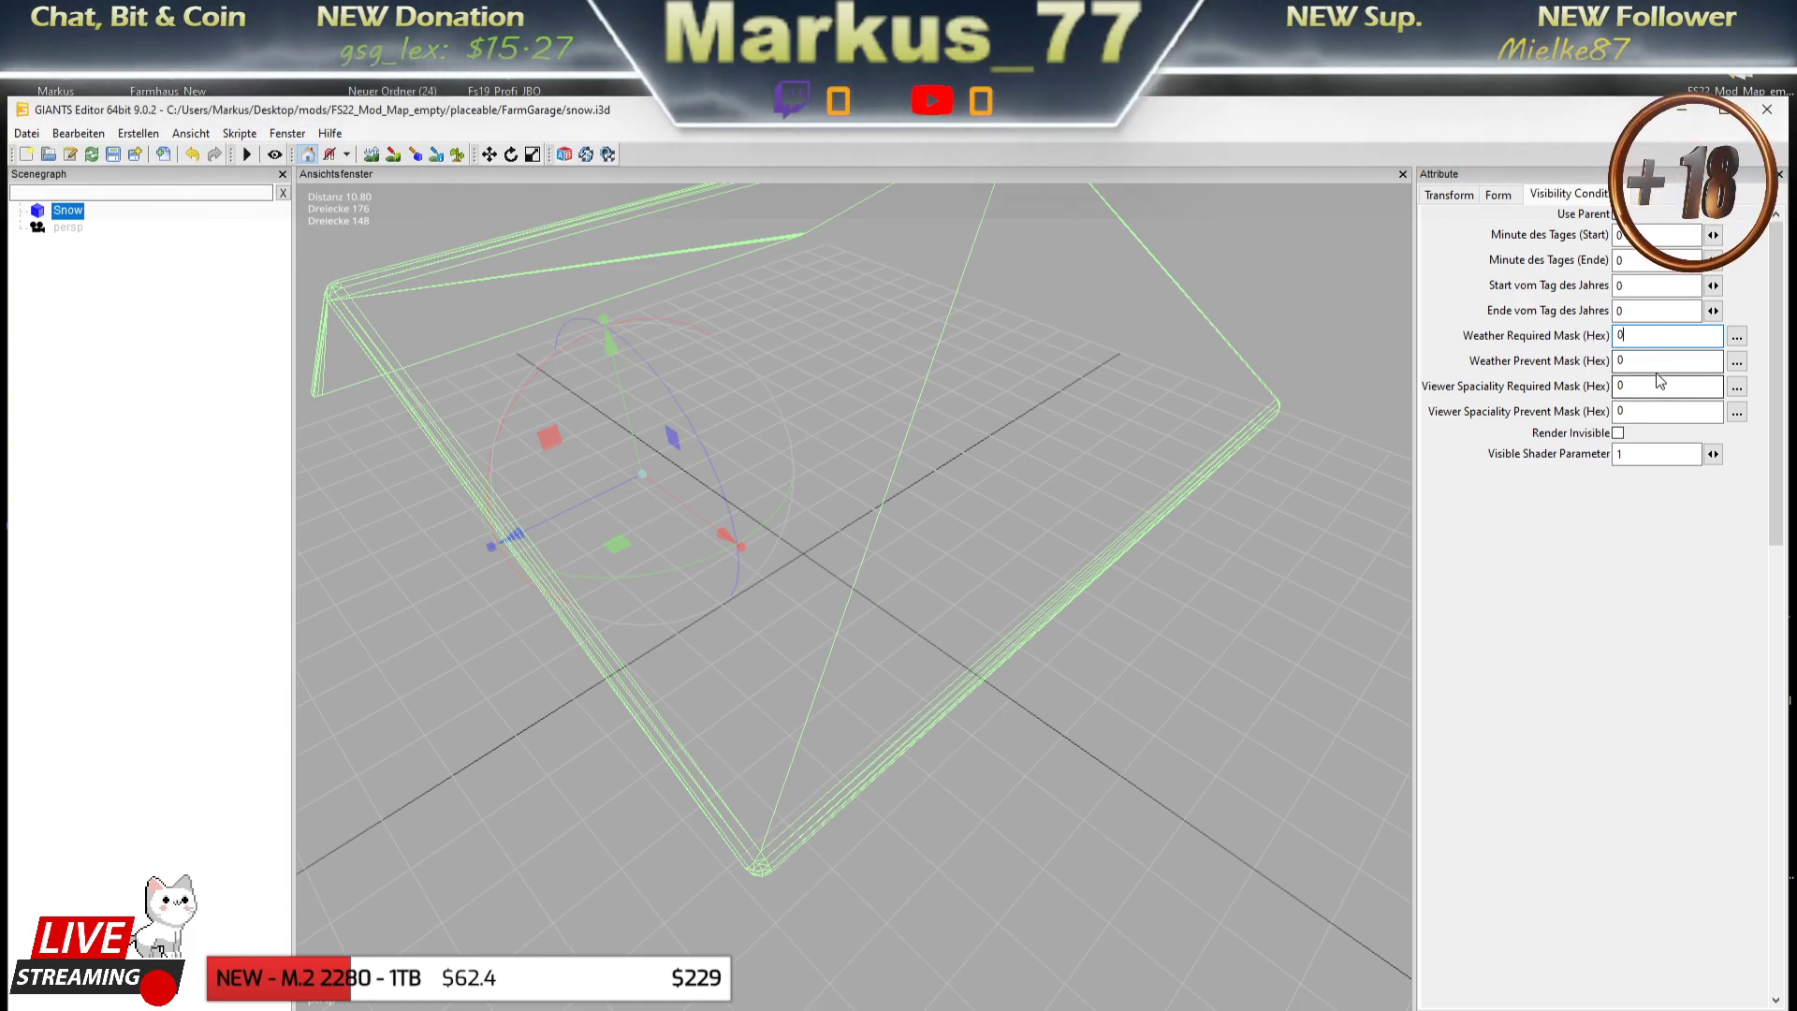
- Deselect Snow and undo twice so the slab renders shaded again
left_click(1297, 537)
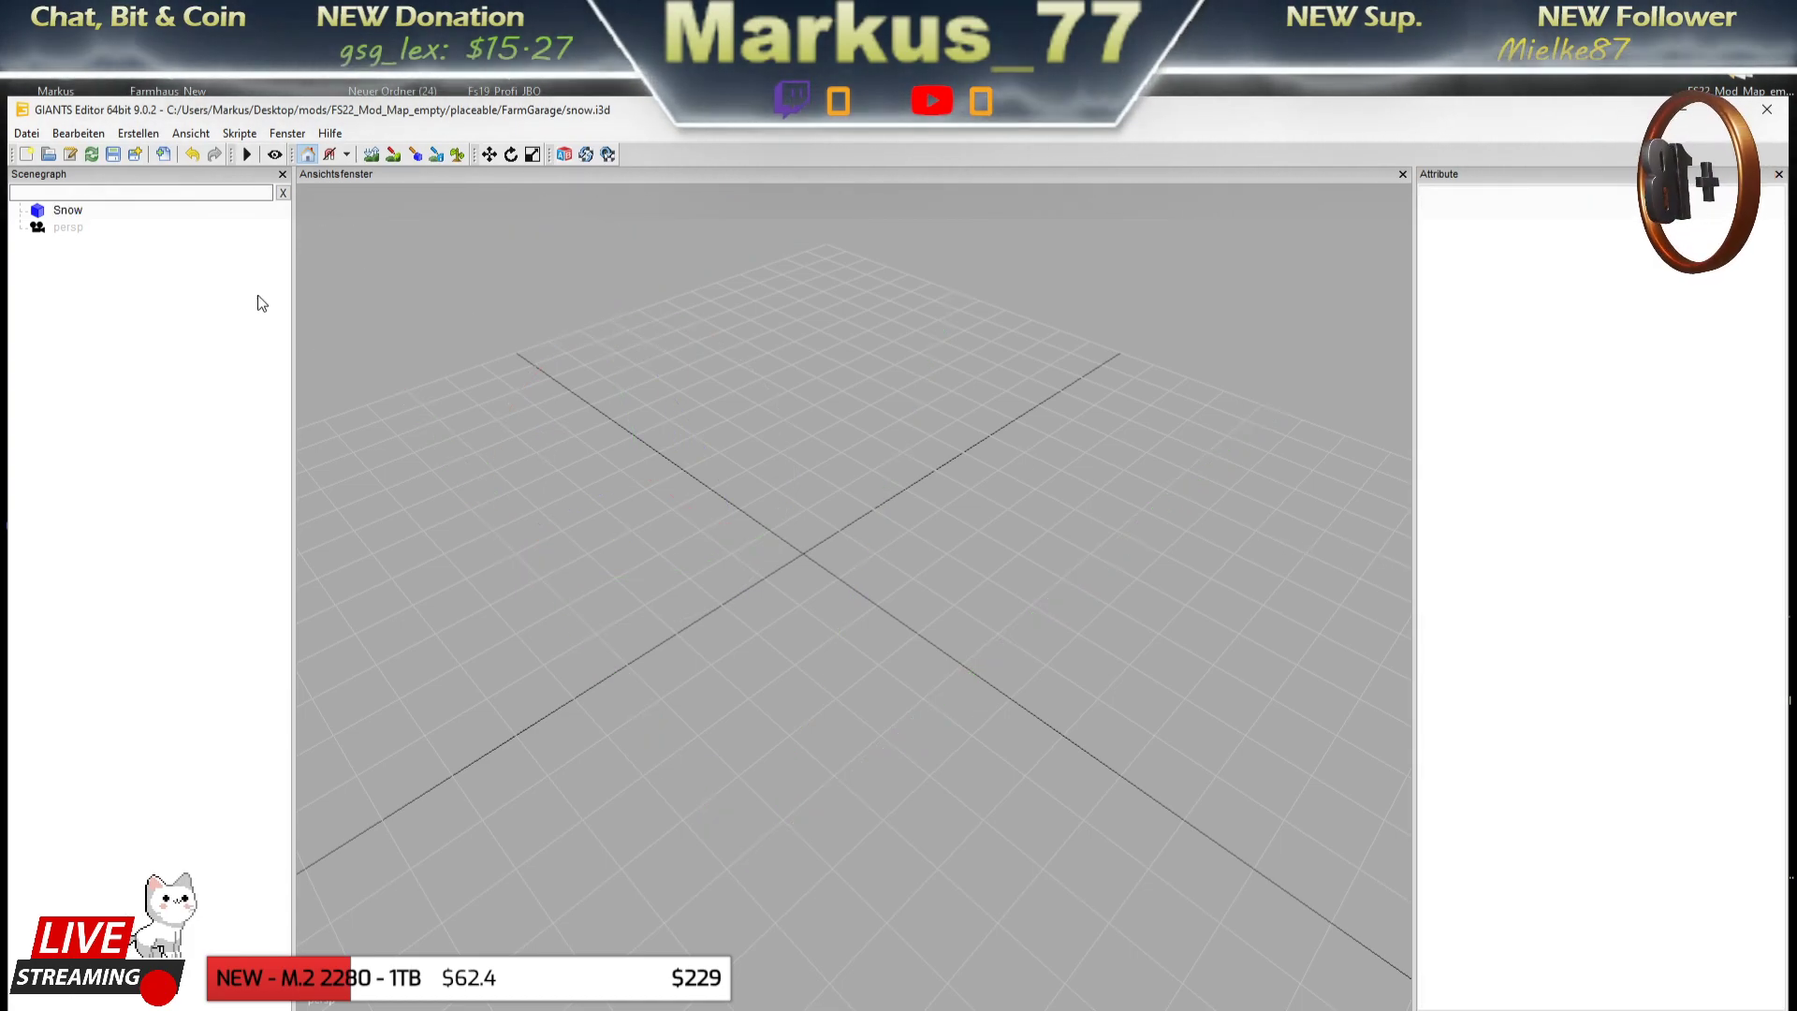
left_click(192, 156)
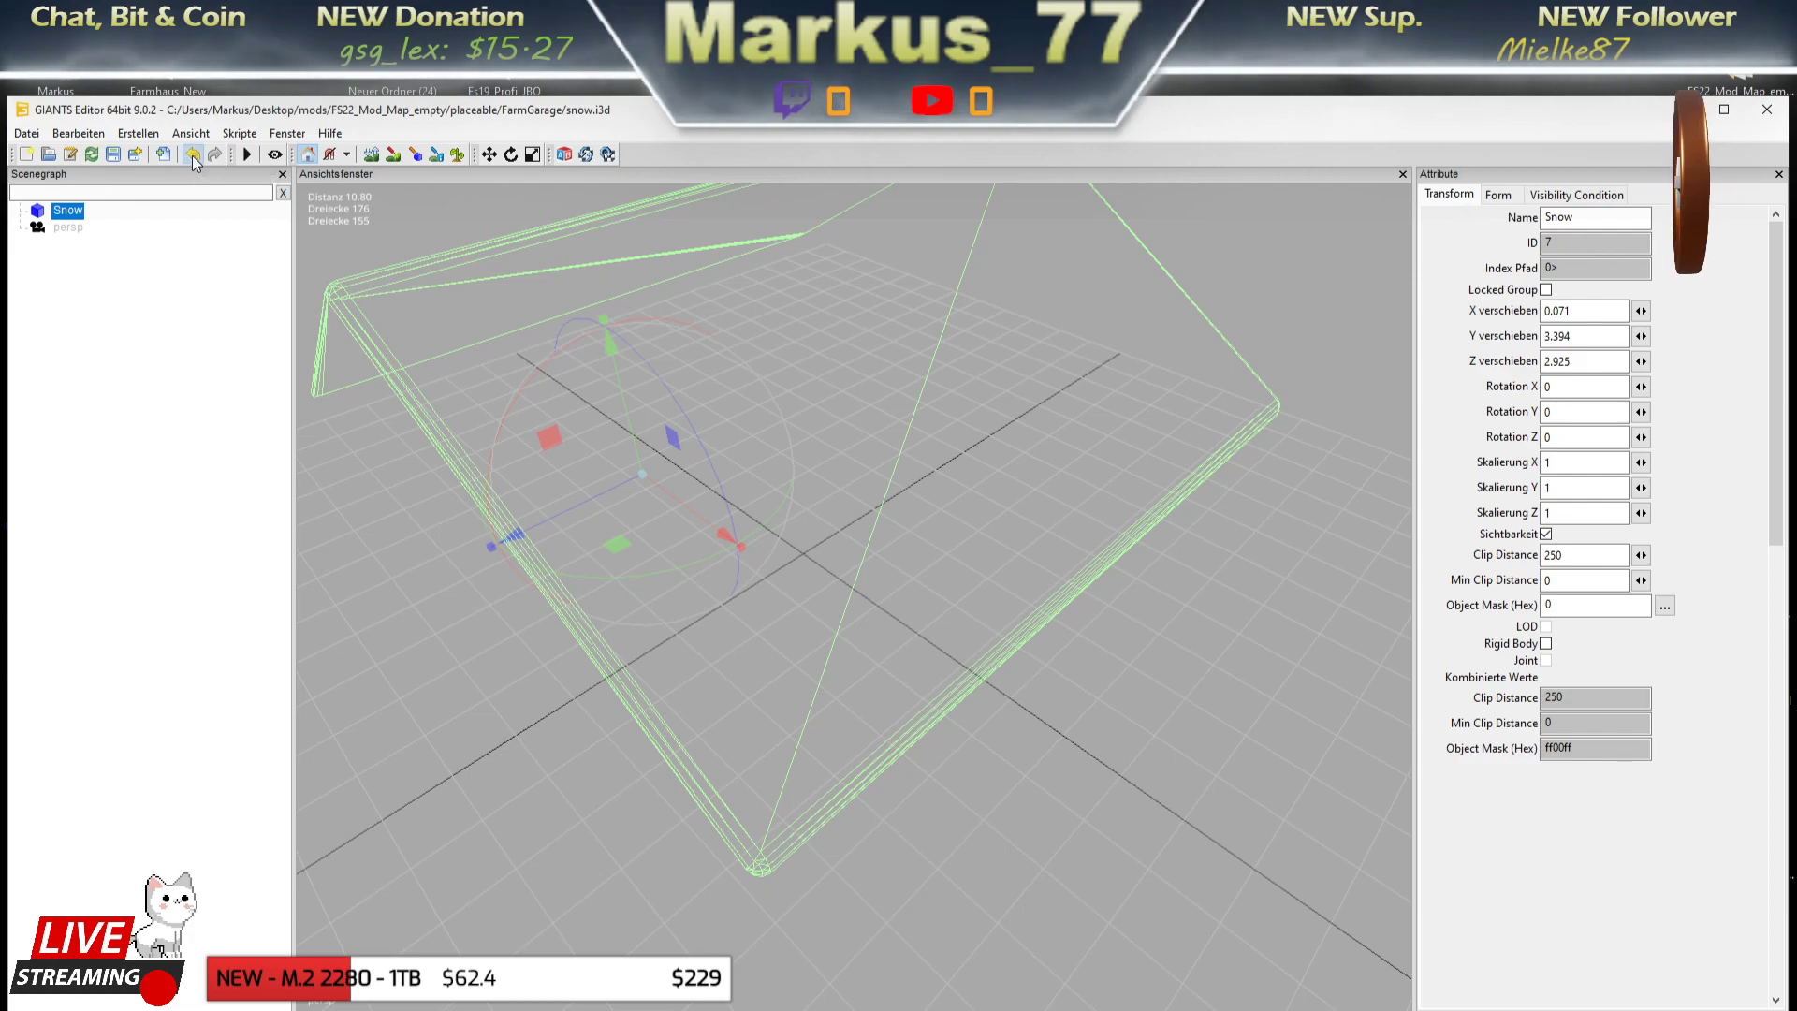
left_click(192, 155)
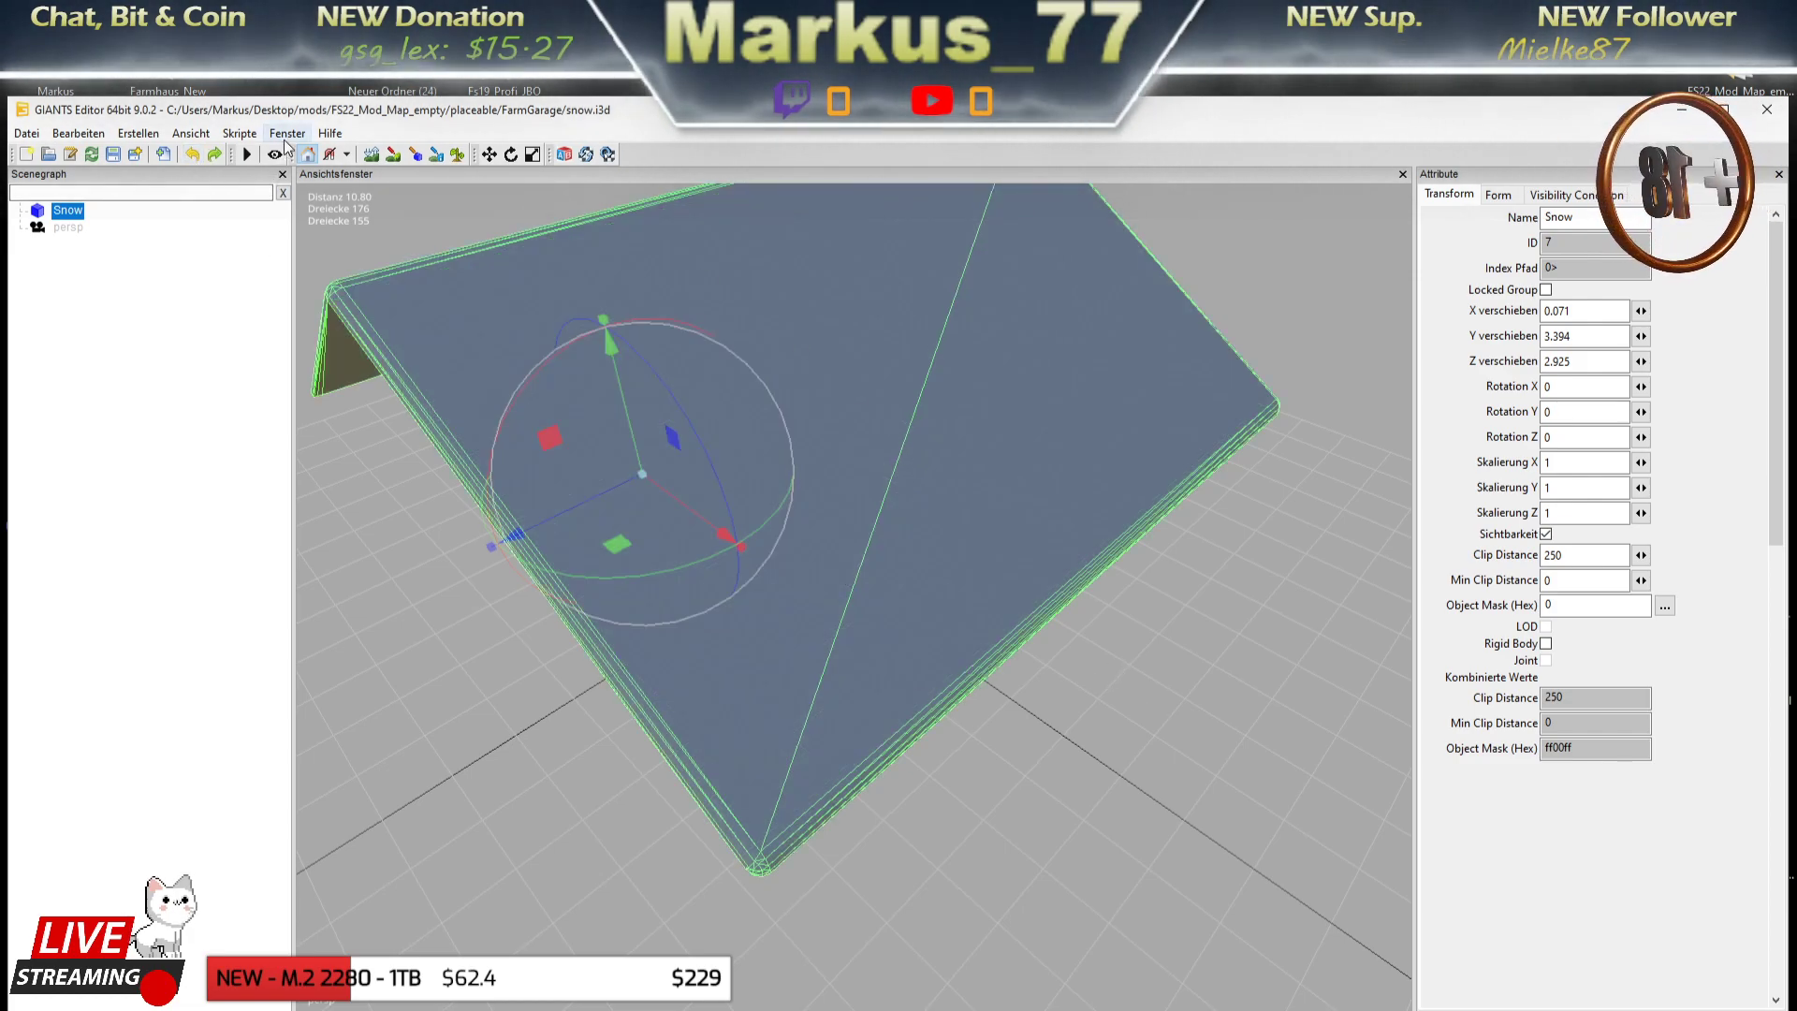
- In Material Editing, browse for a gloss map in Farming Simulator 2022's data/maps/textures/shared
left_click(288, 134)
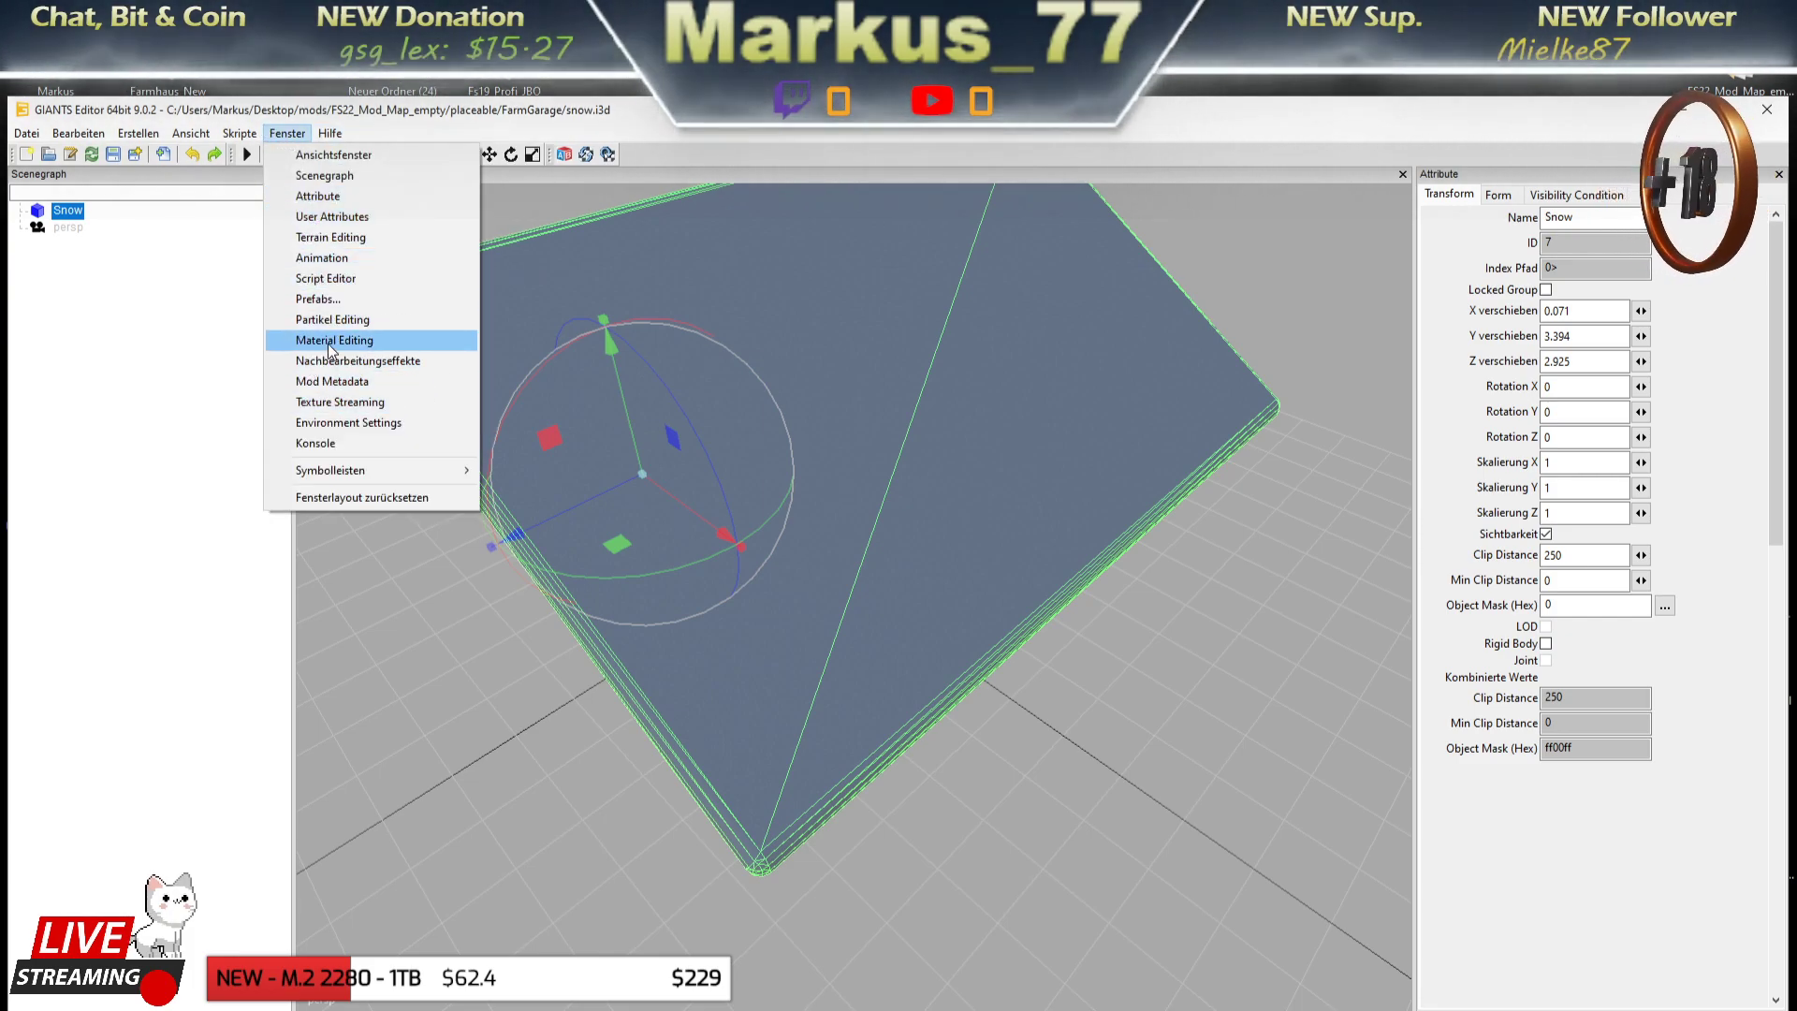
left_click(328, 342)
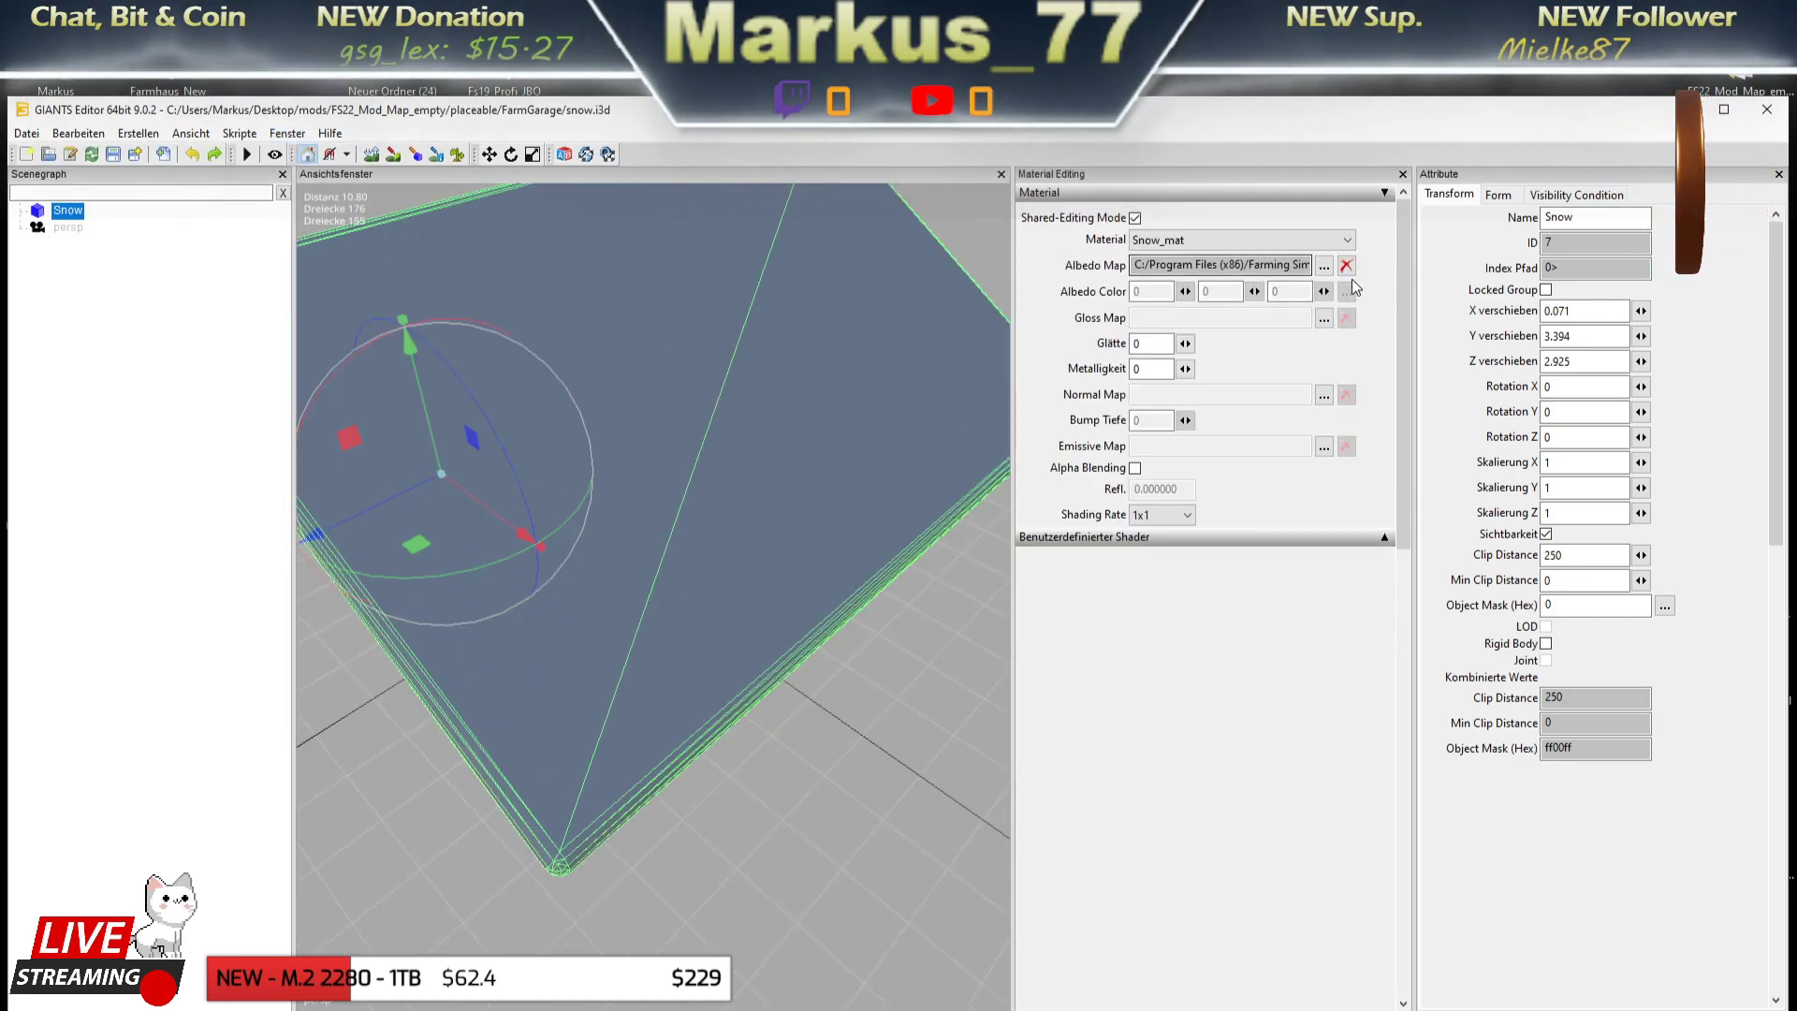
left_click(1324, 320)
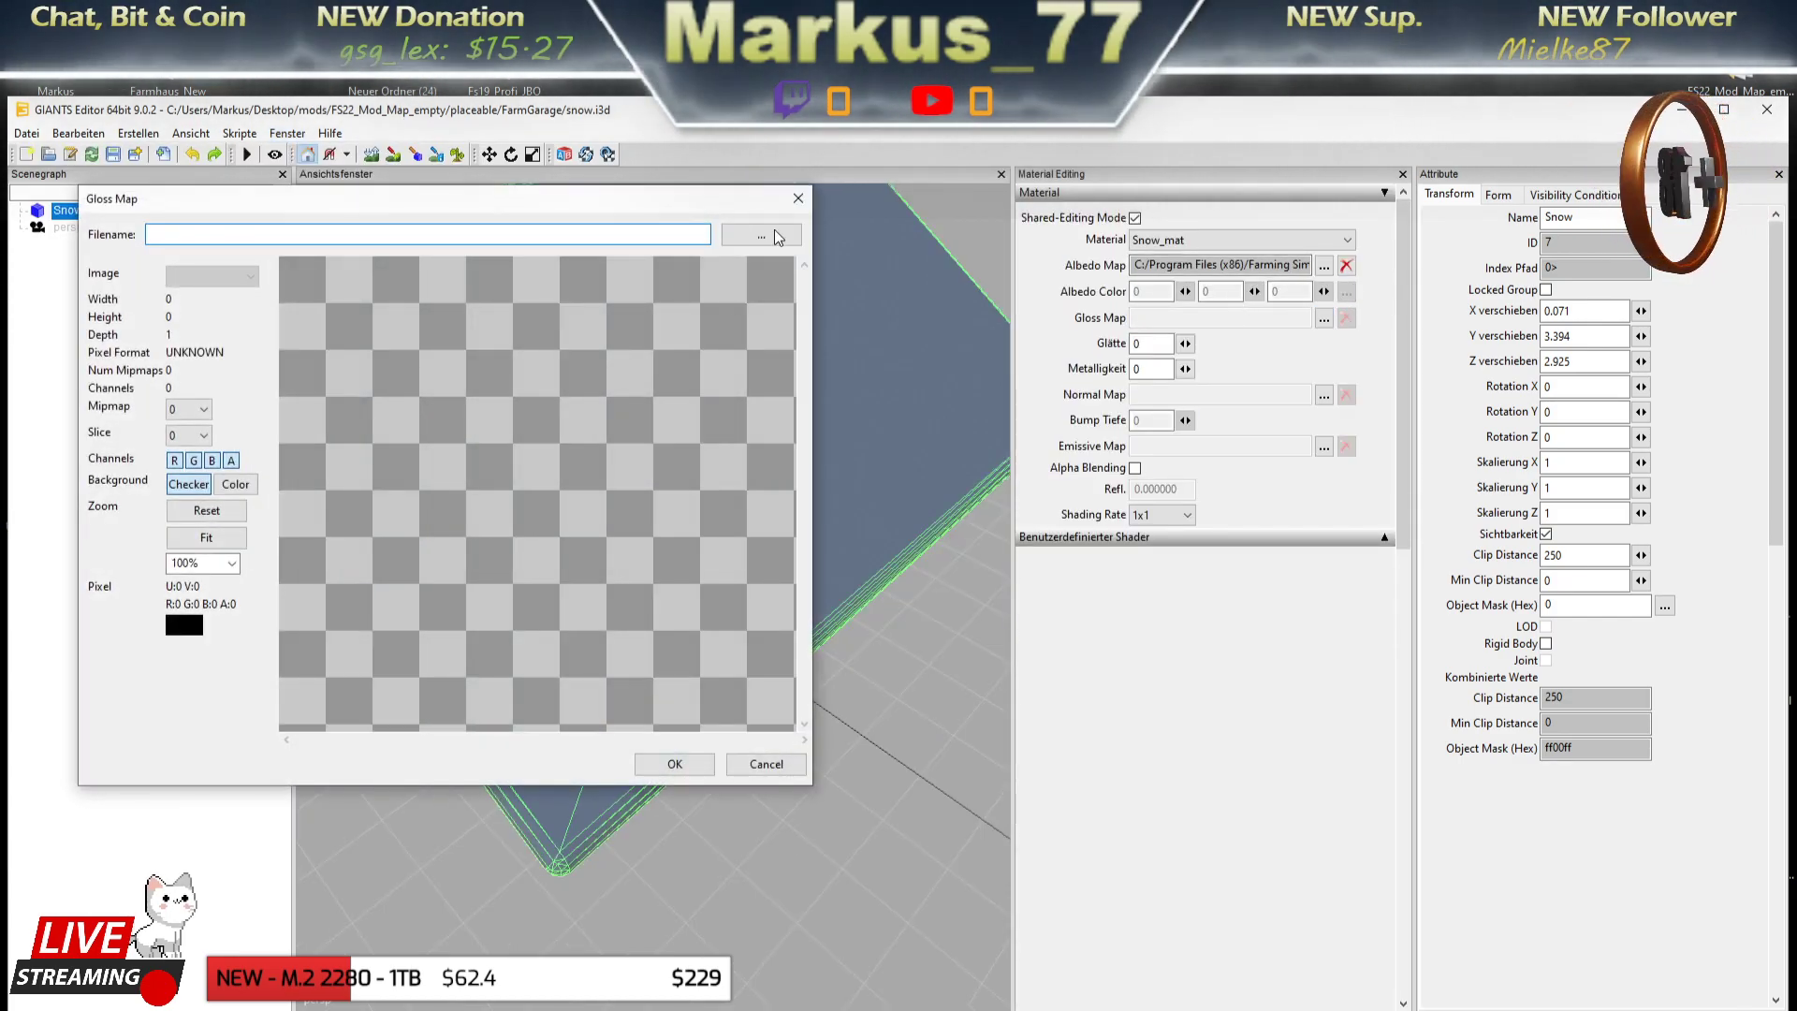
left_click(778, 237)
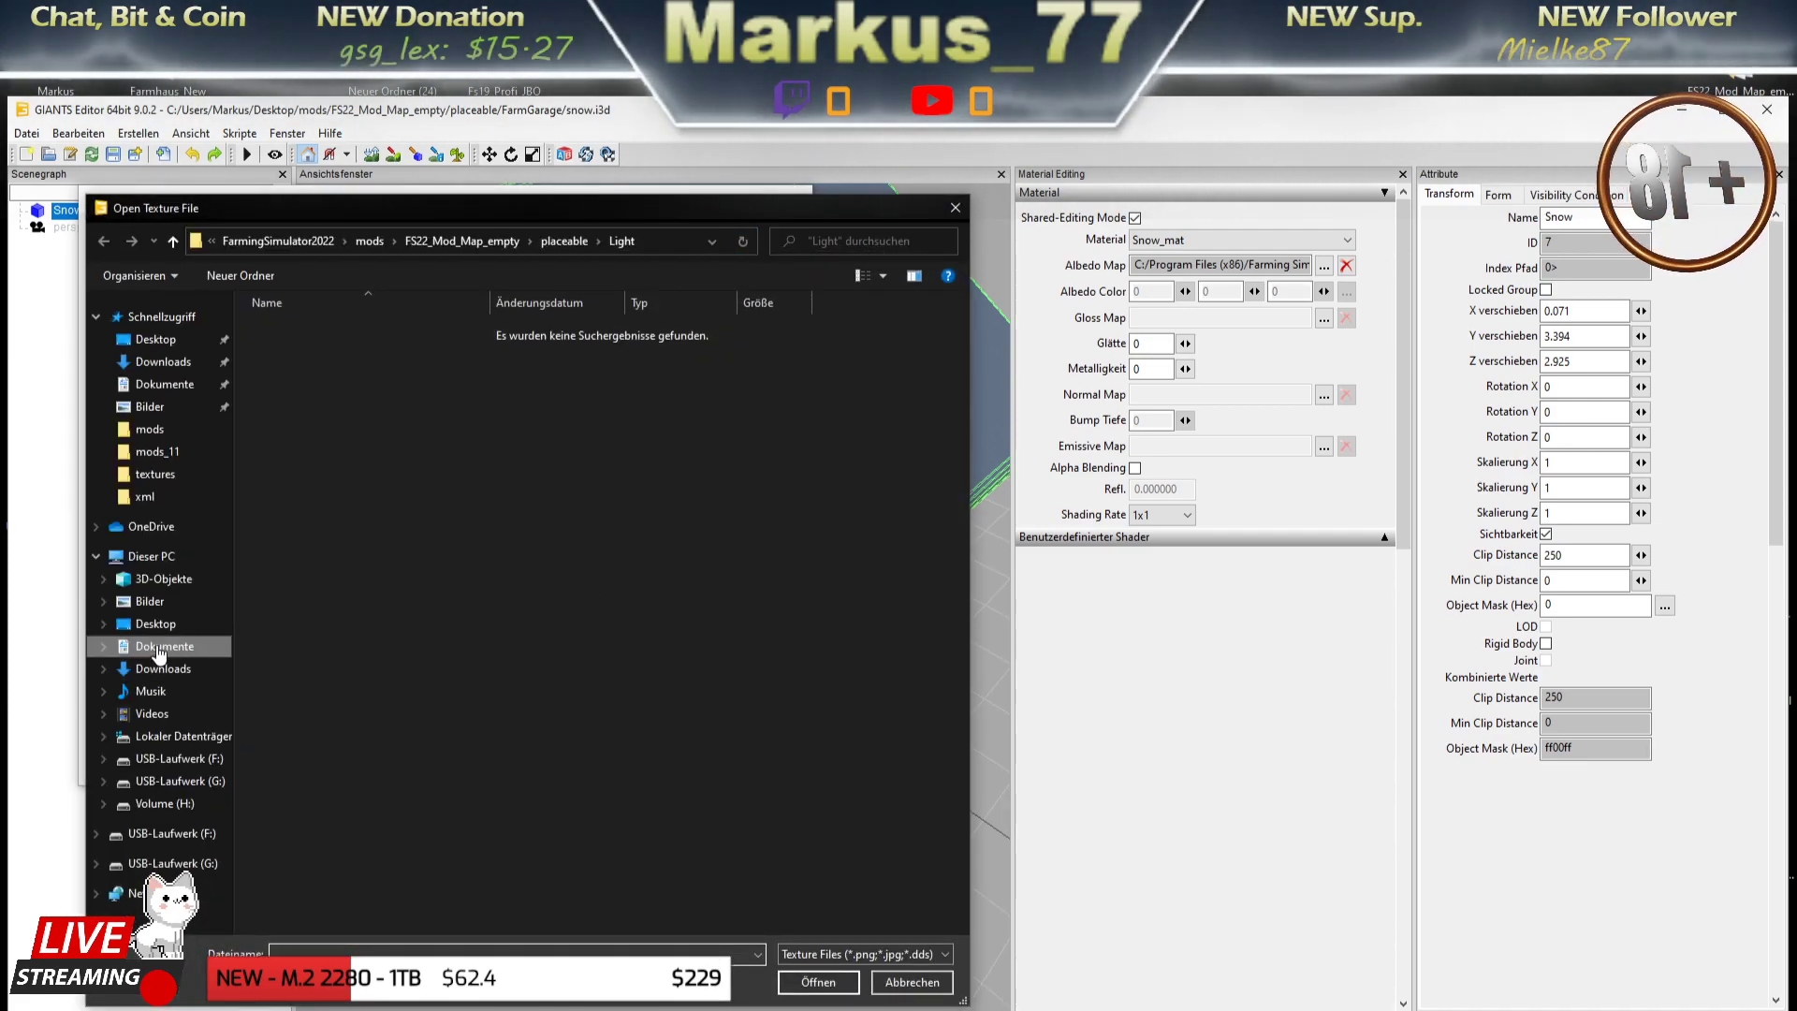
left_click(177, 736)
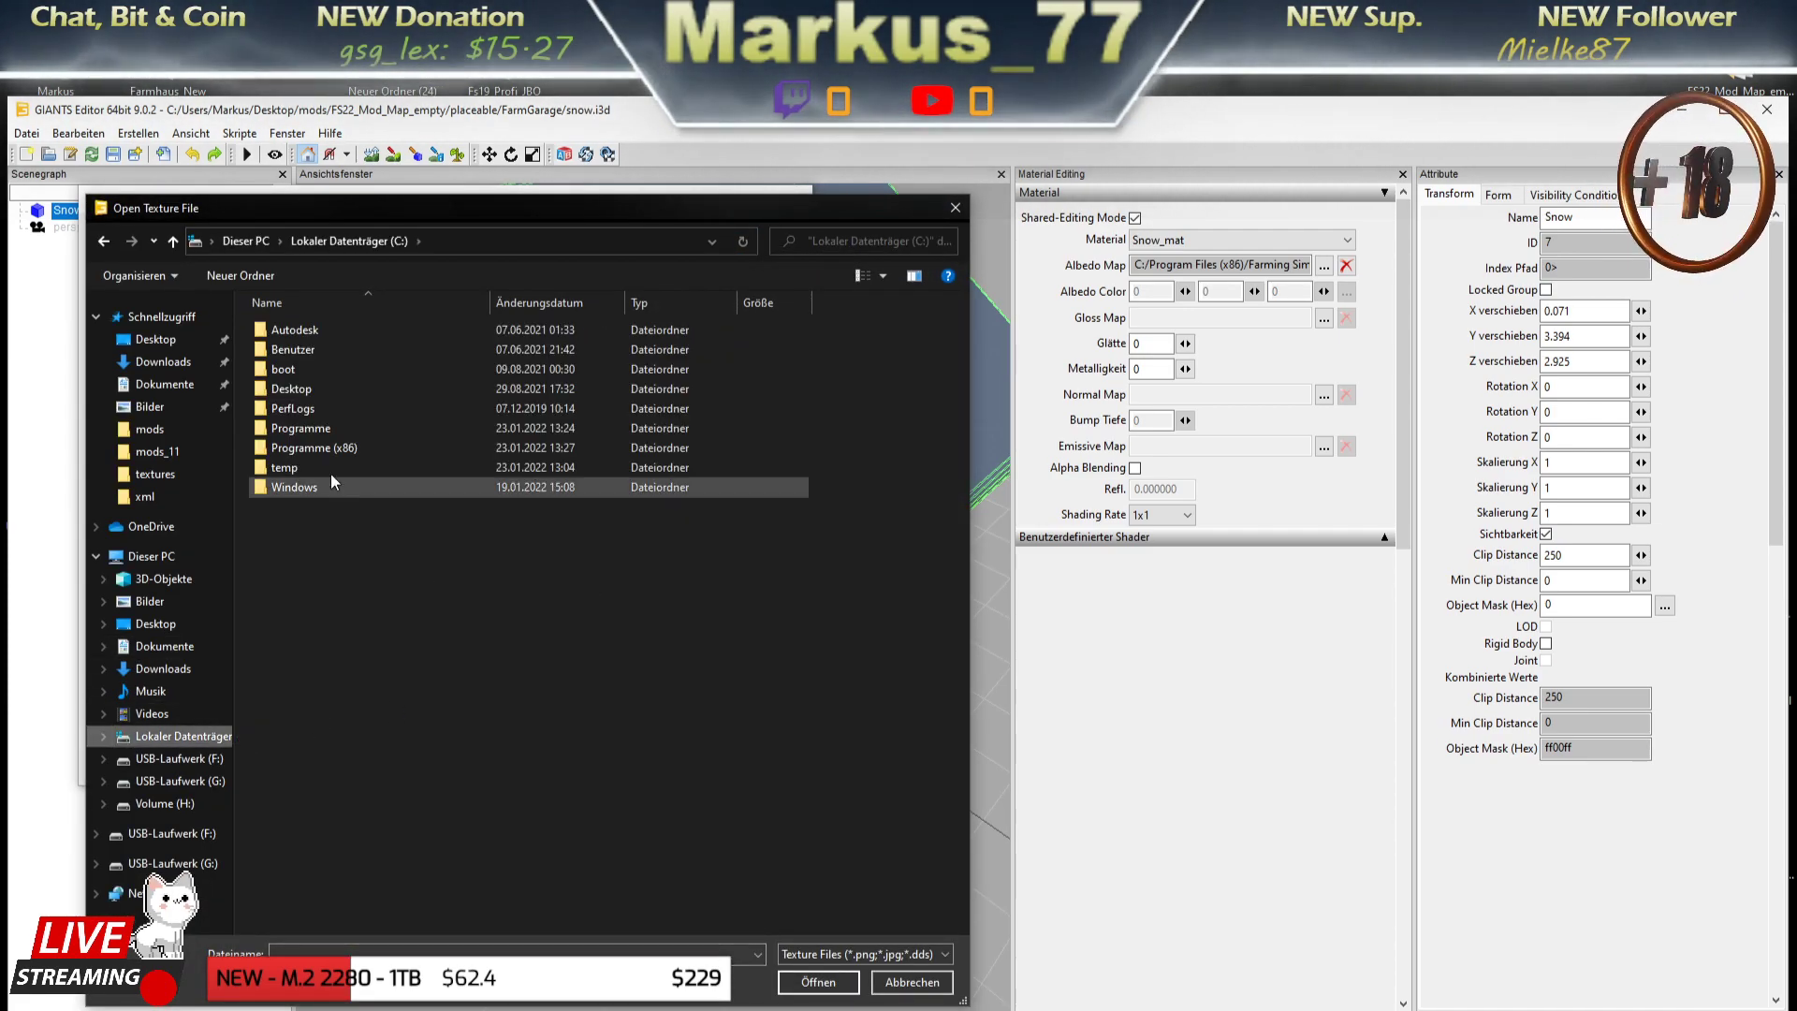
double_click(296, 447)
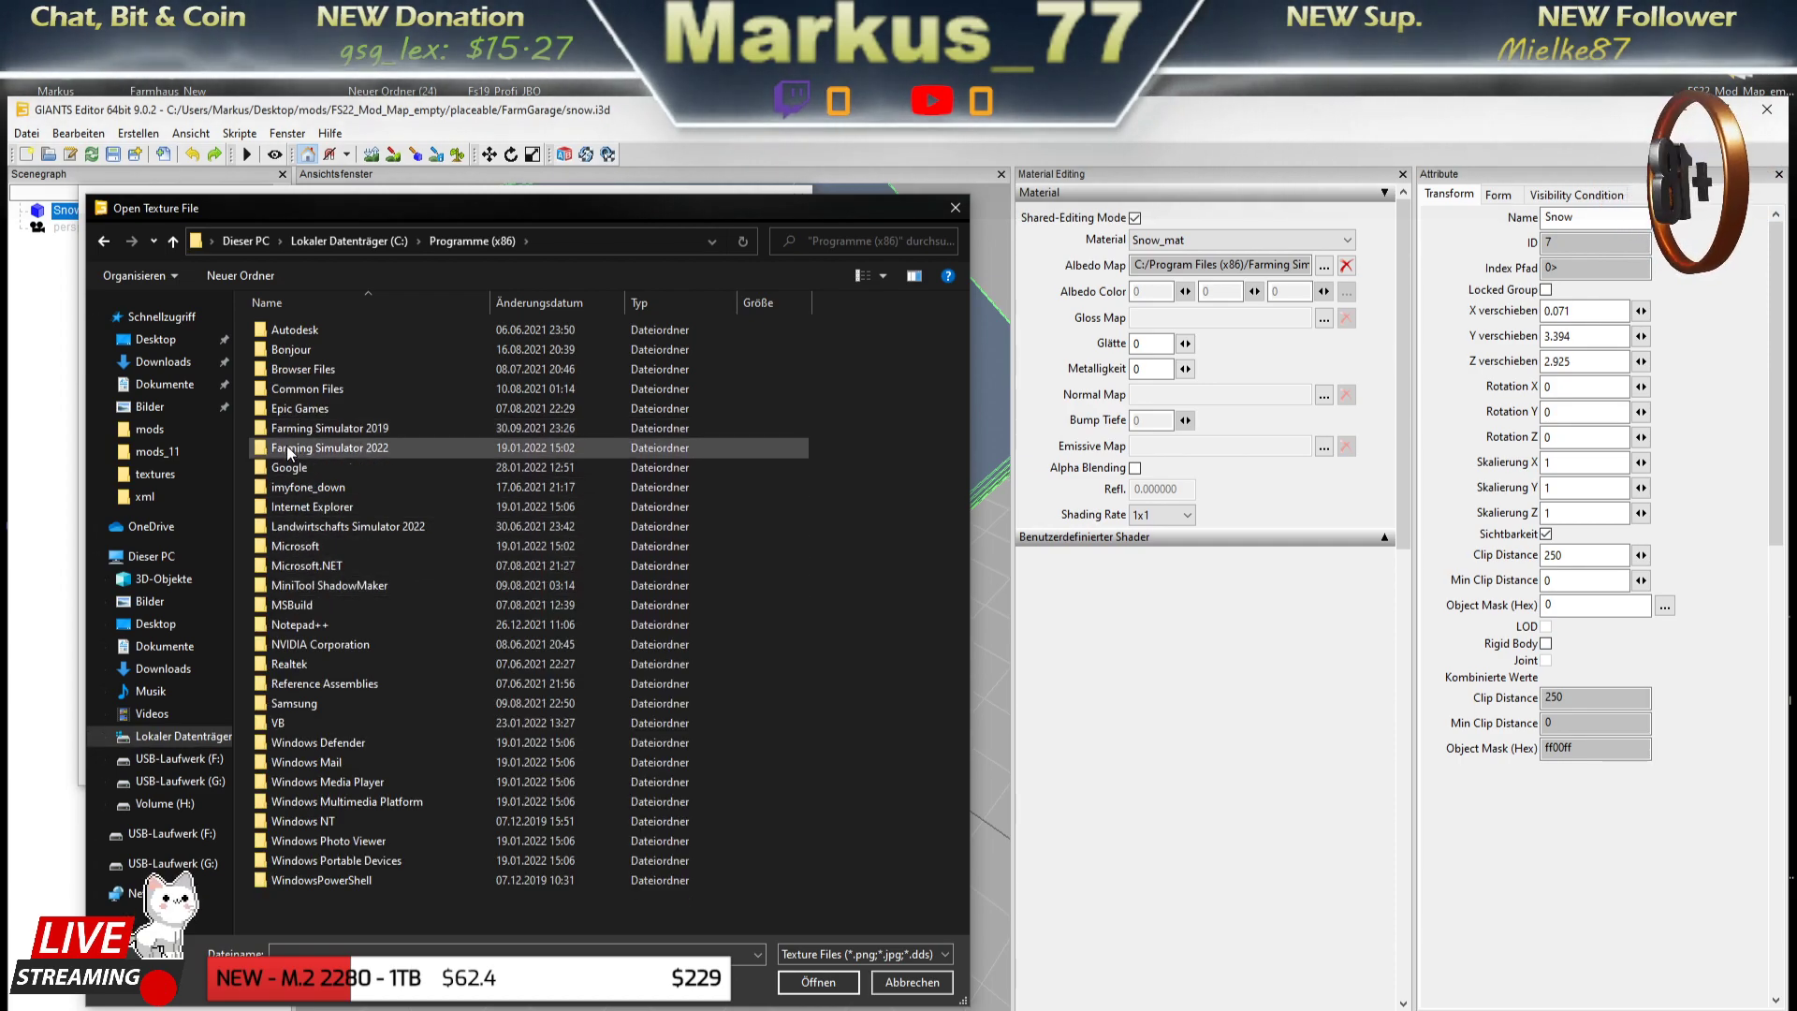
double_click(287, 448)
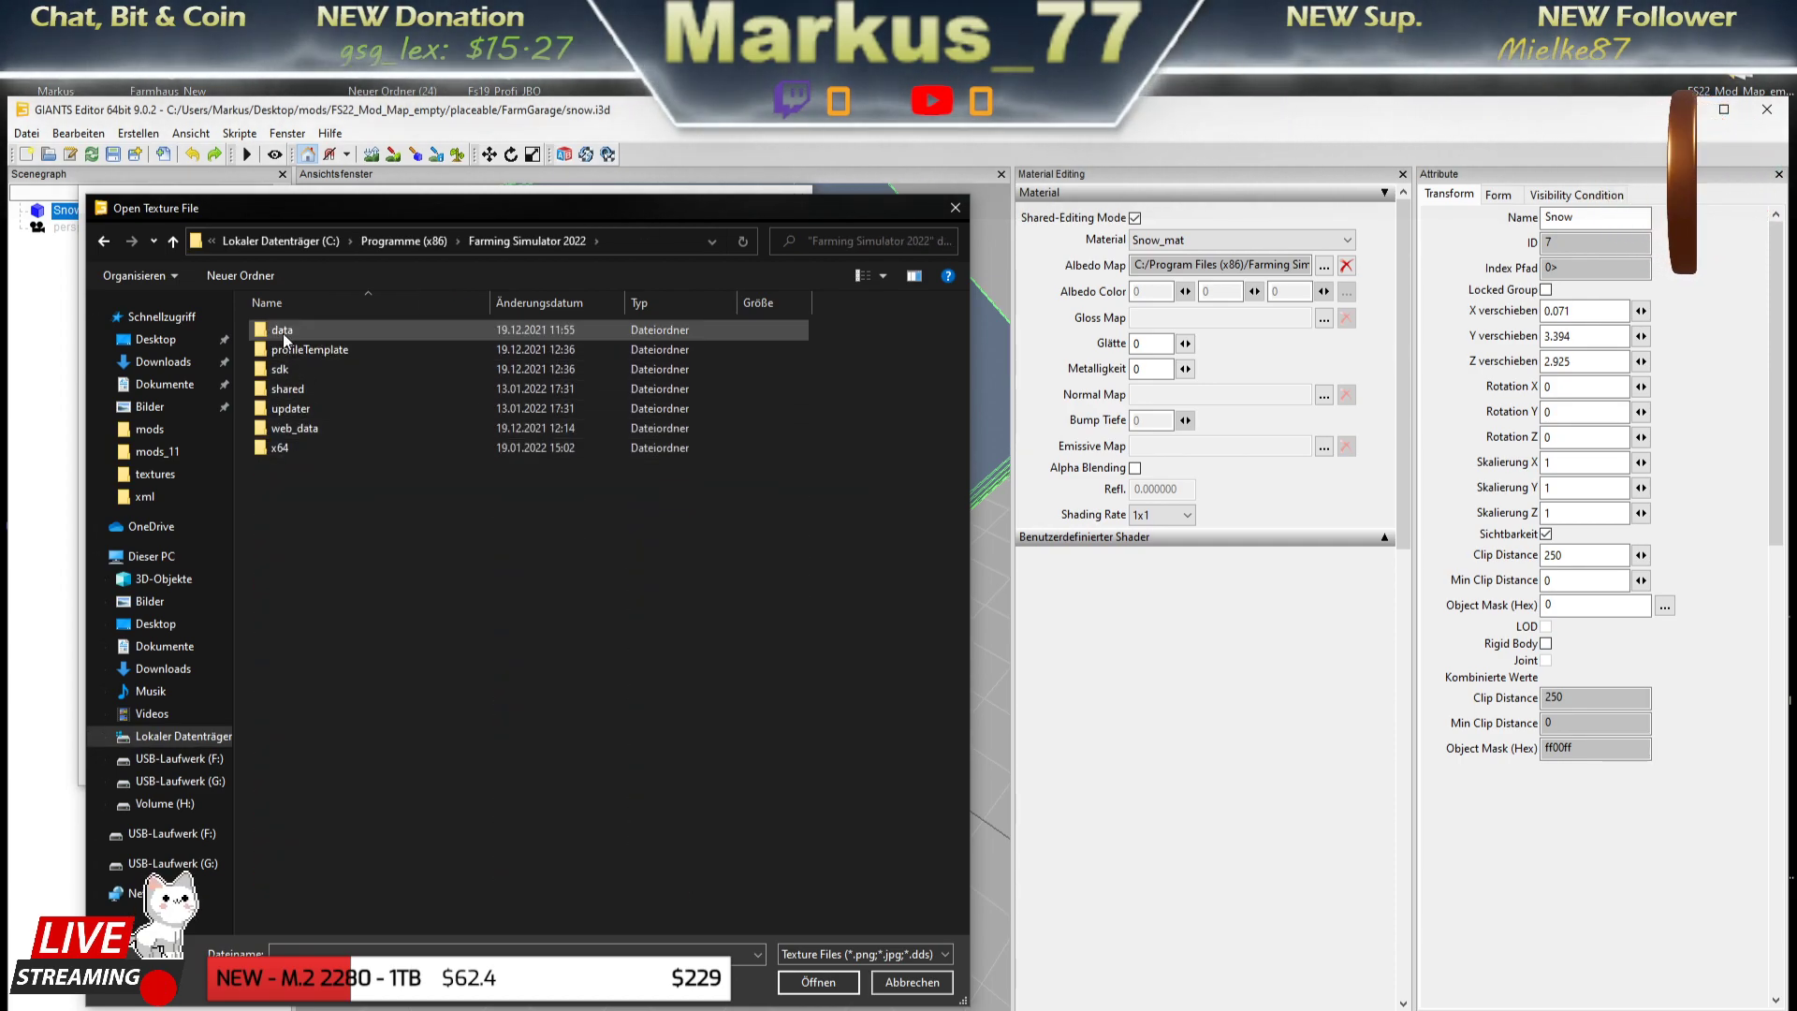
double_click(282, 333)
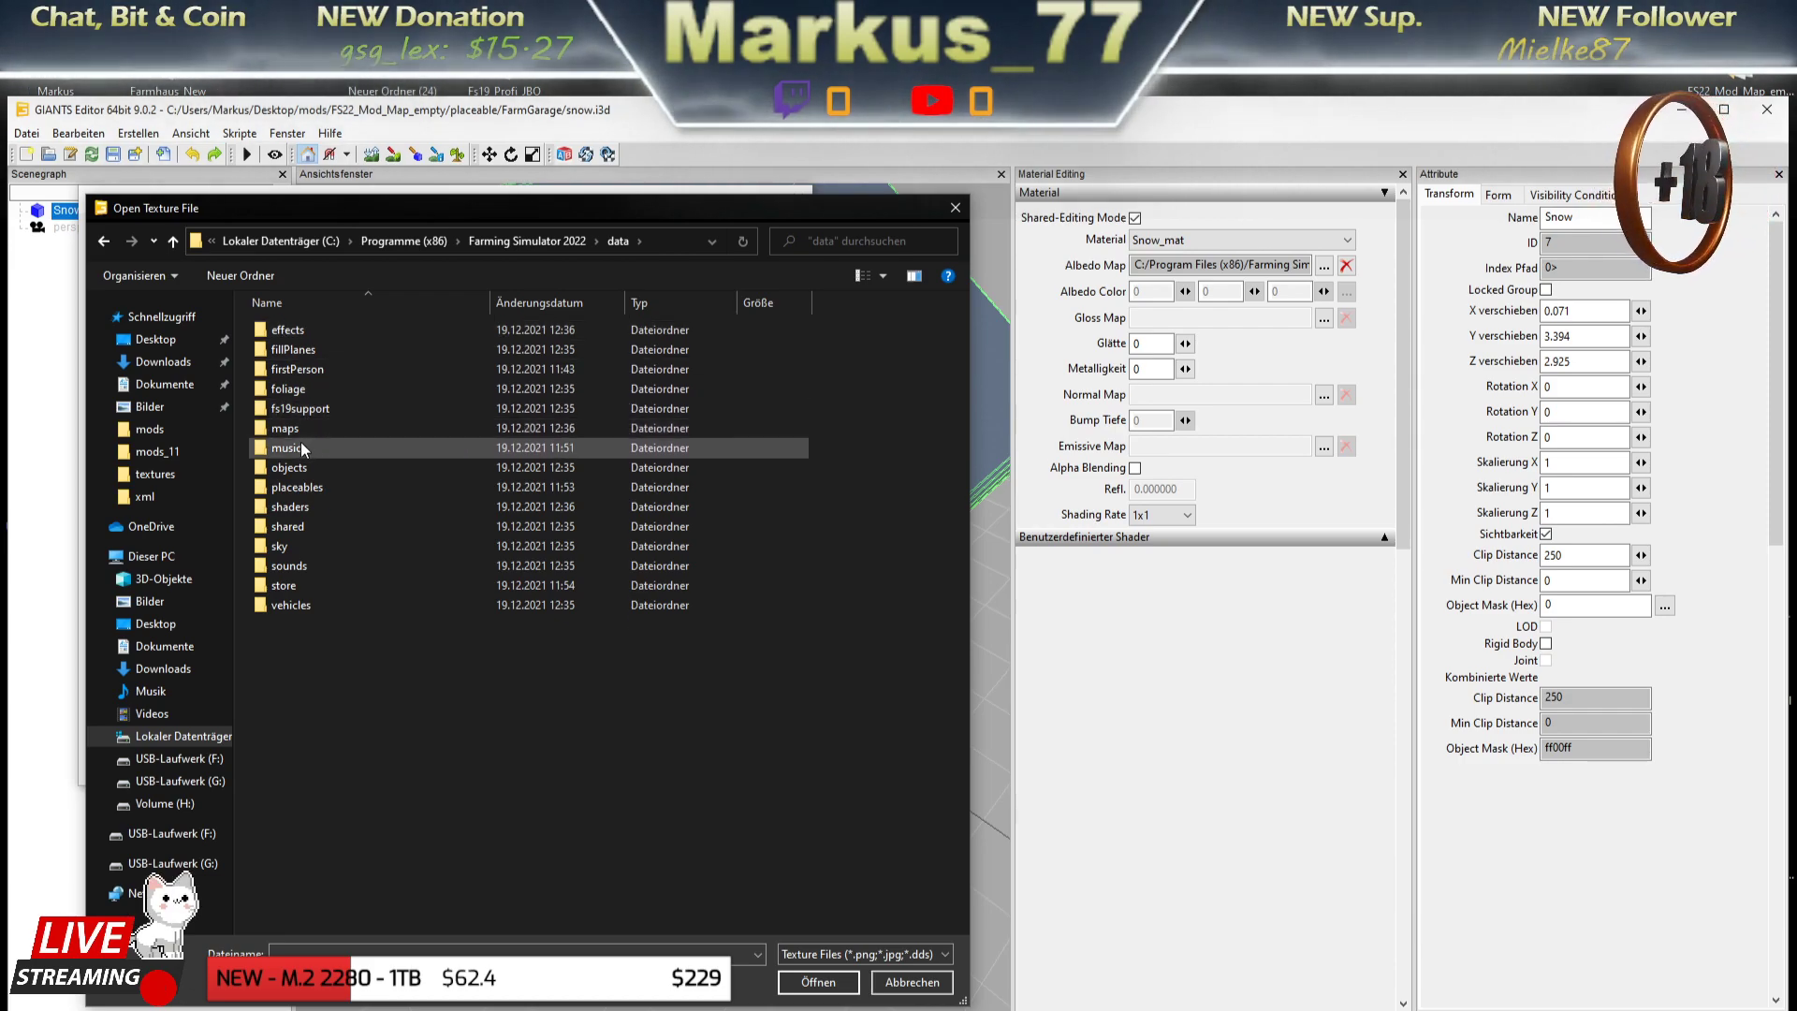
double_click(294, 428)
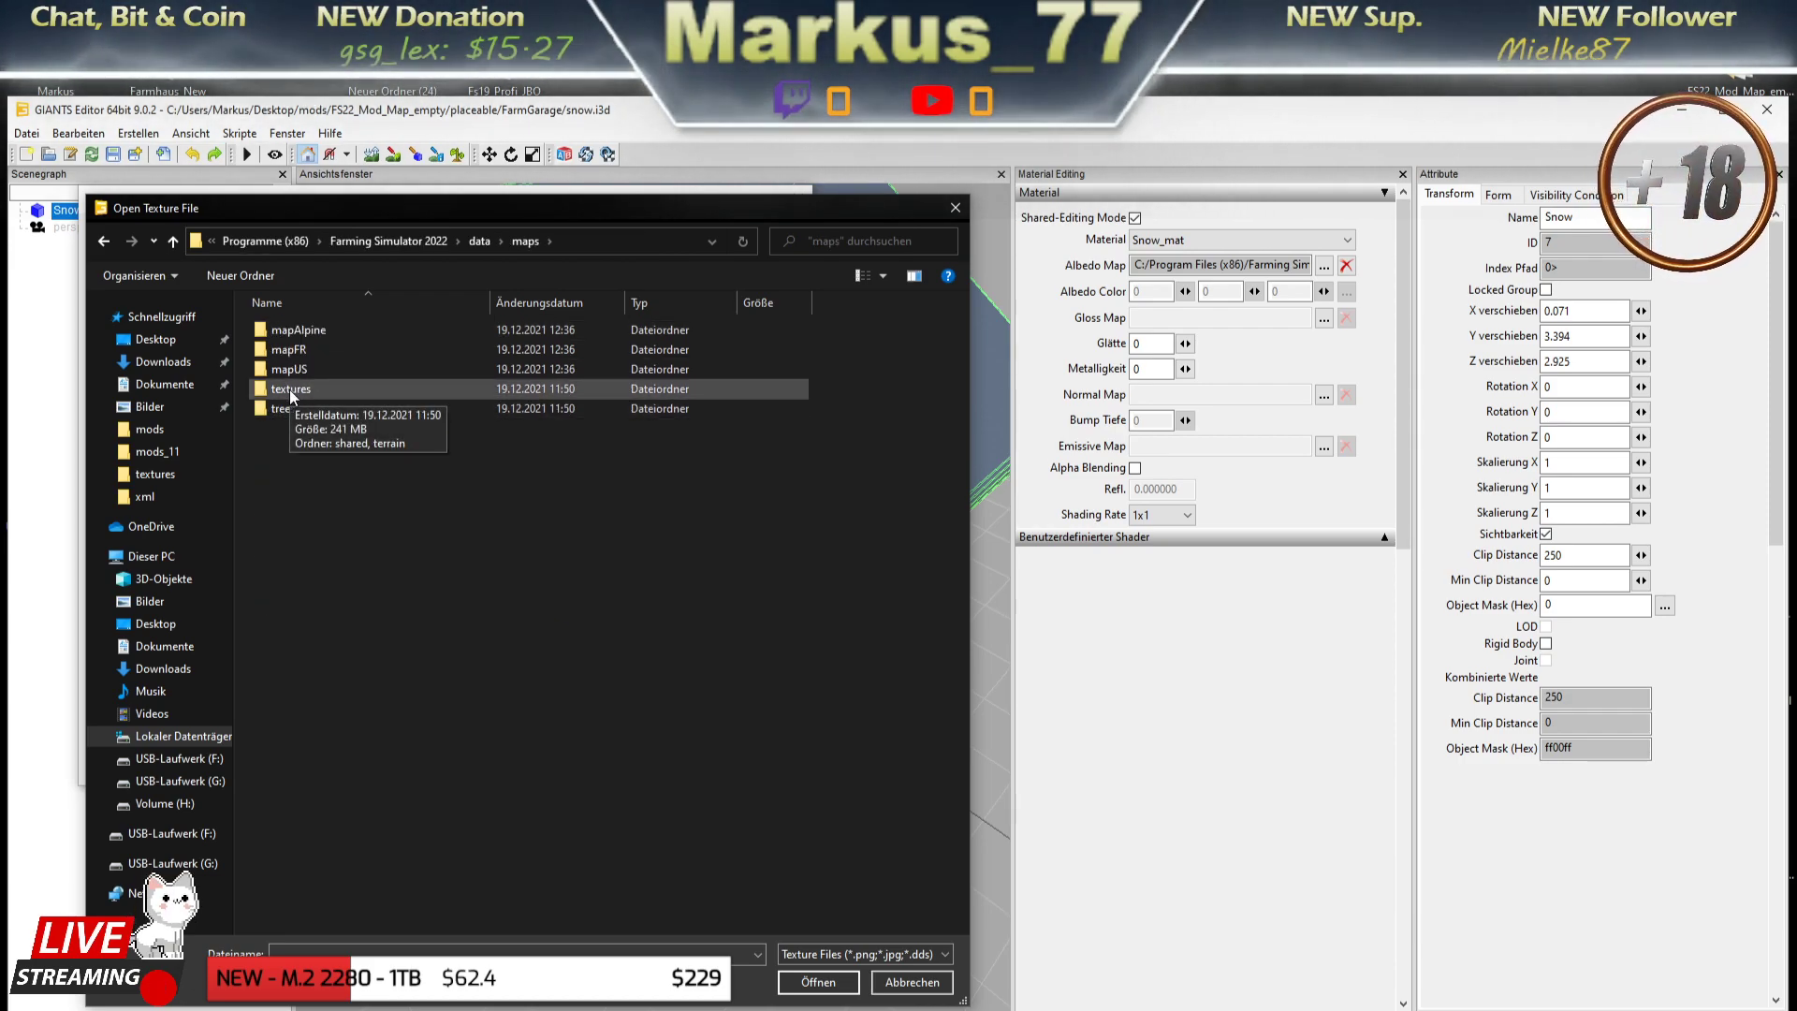
double_click(289, 389)
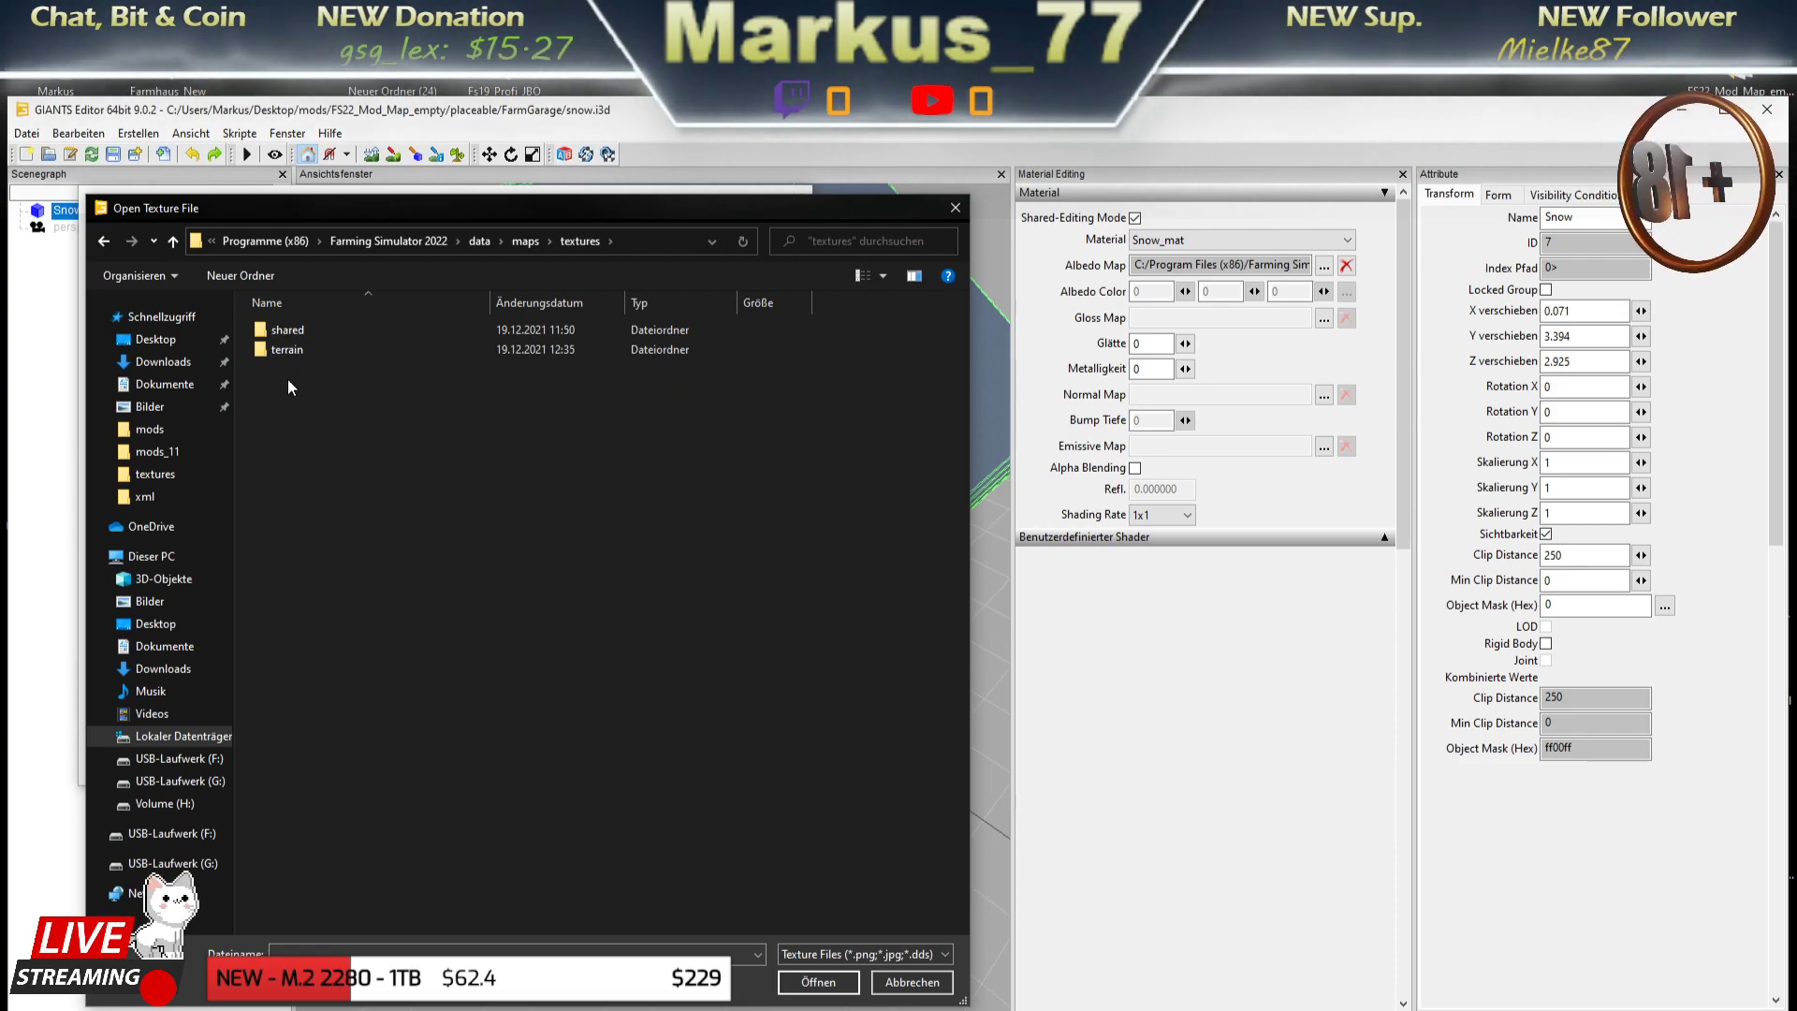
double_click(289, 330)
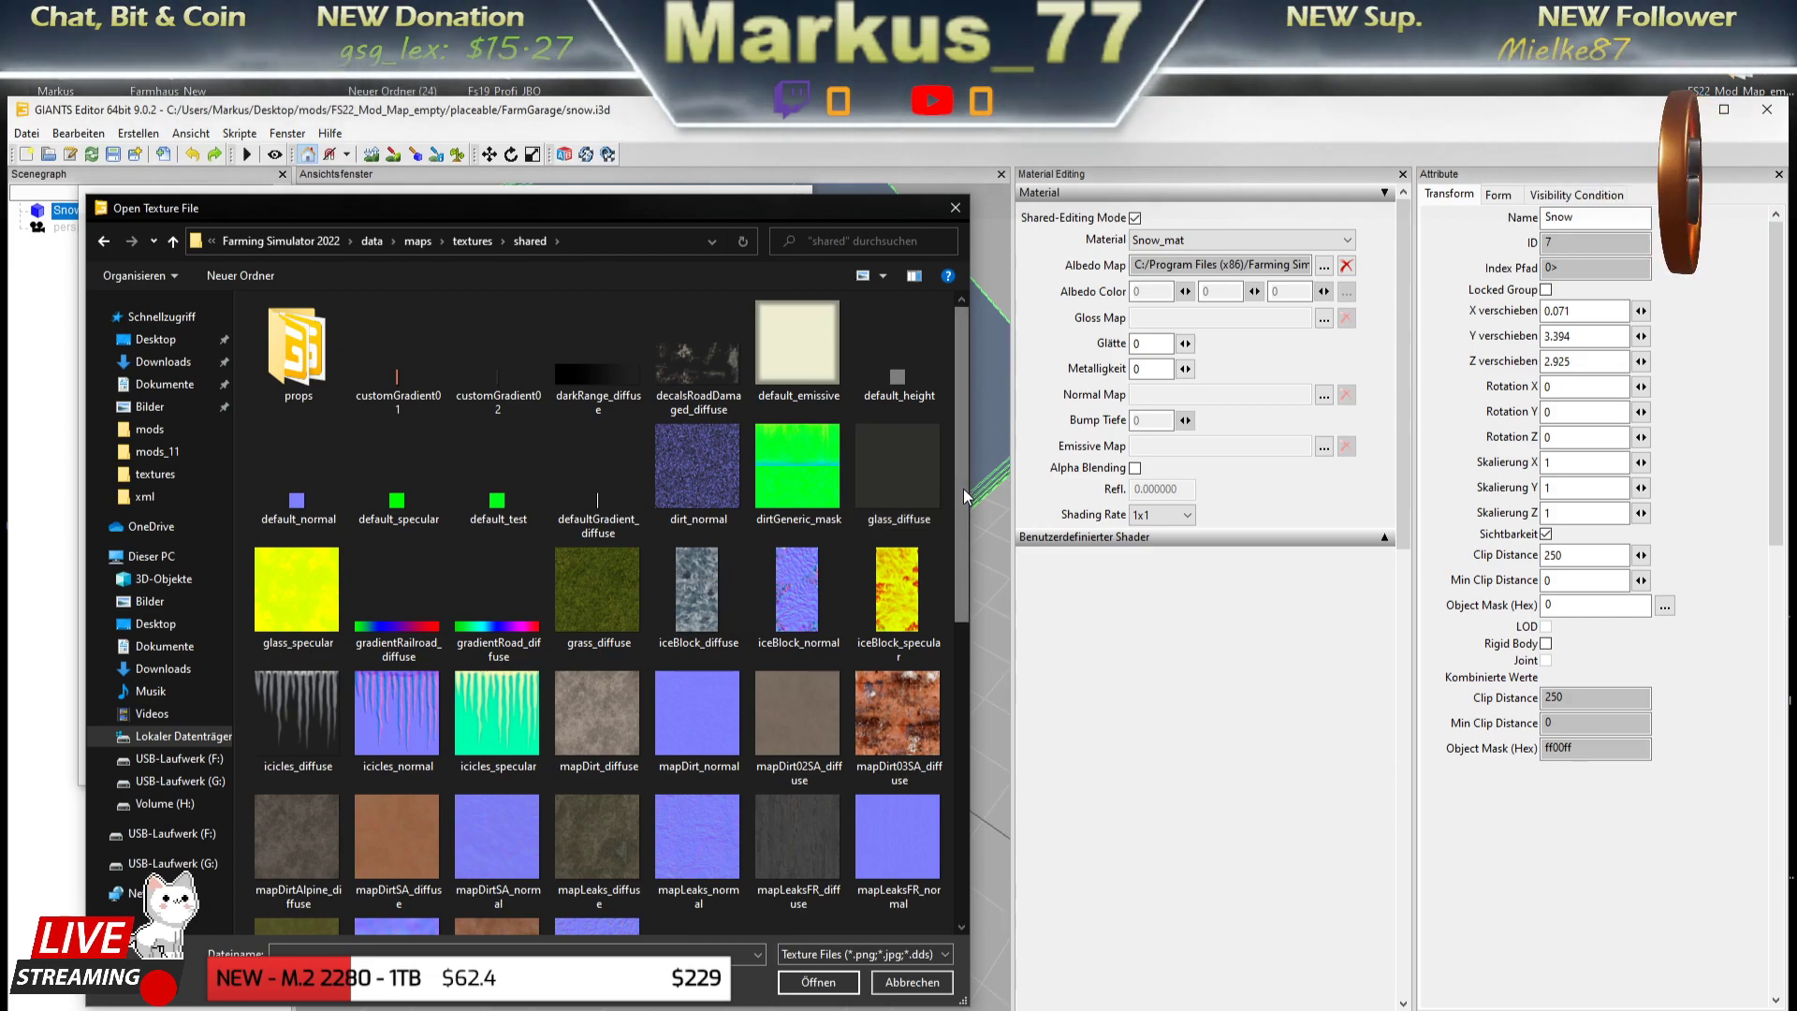
- Load snow_specular as Snow_mat's gloss map
left_click_drag(960, 487, 971, 776)
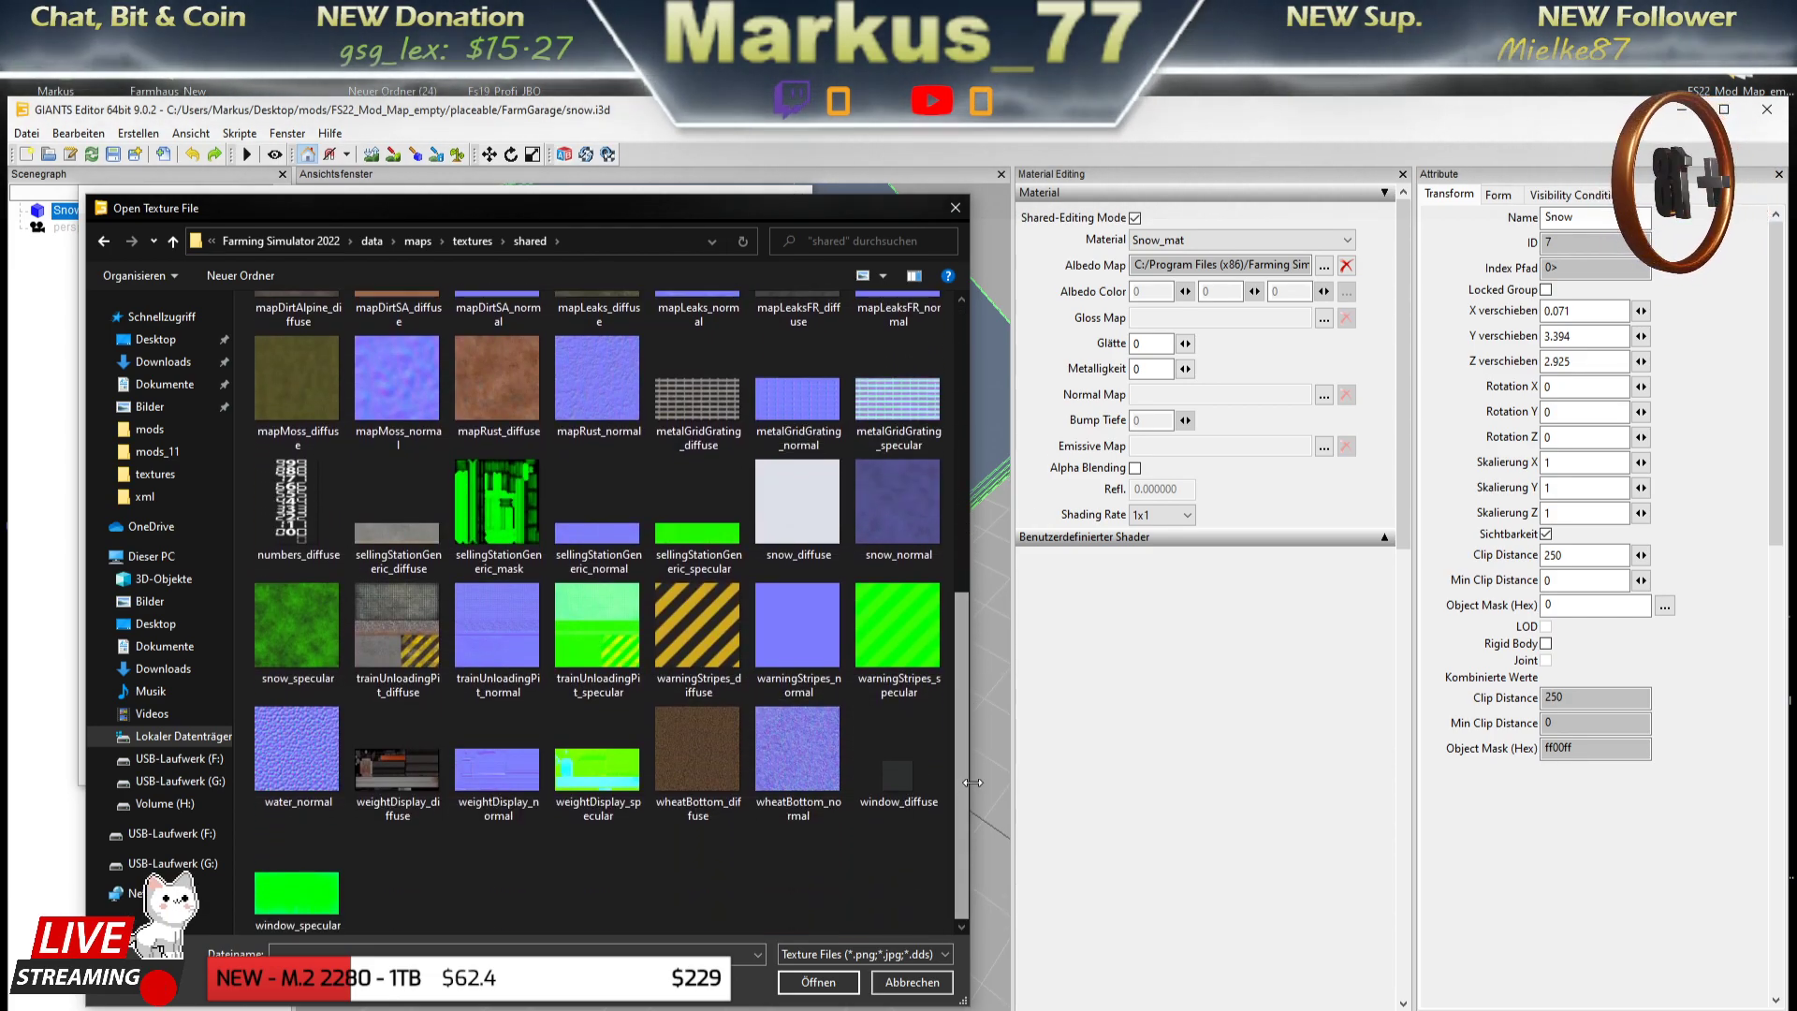
left_click(320, 633)
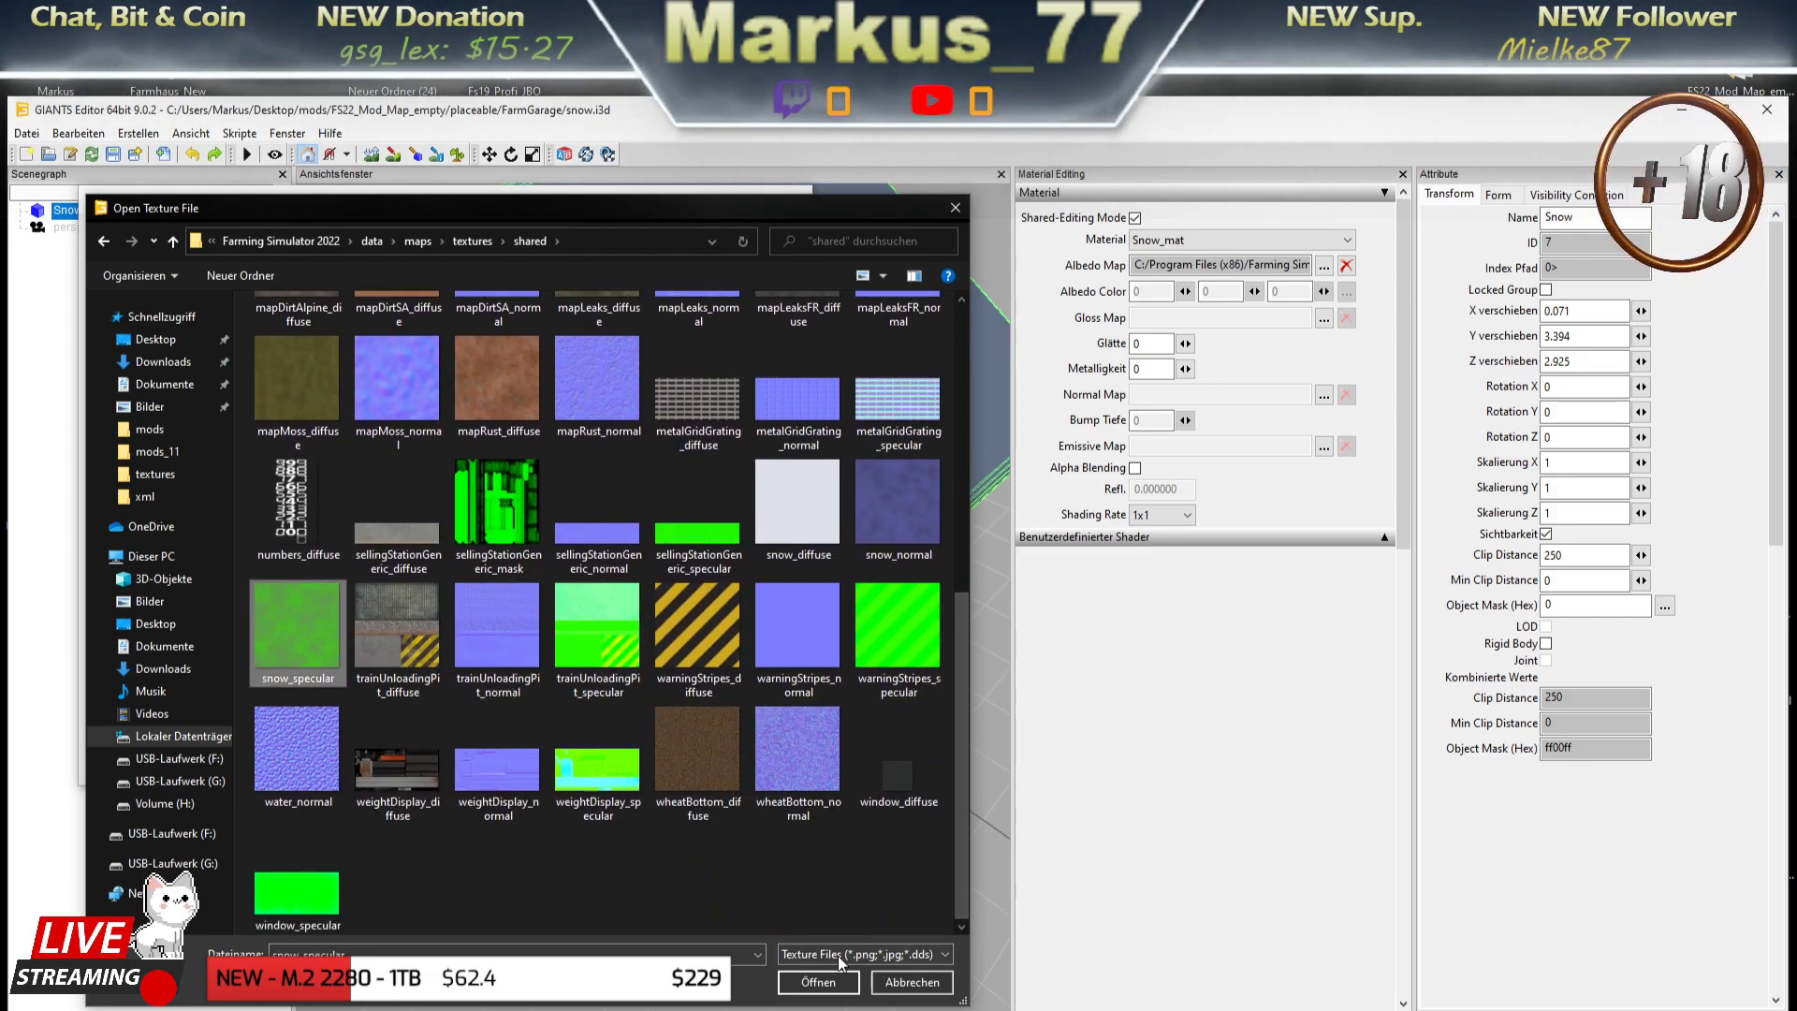
left_click(831, 979)
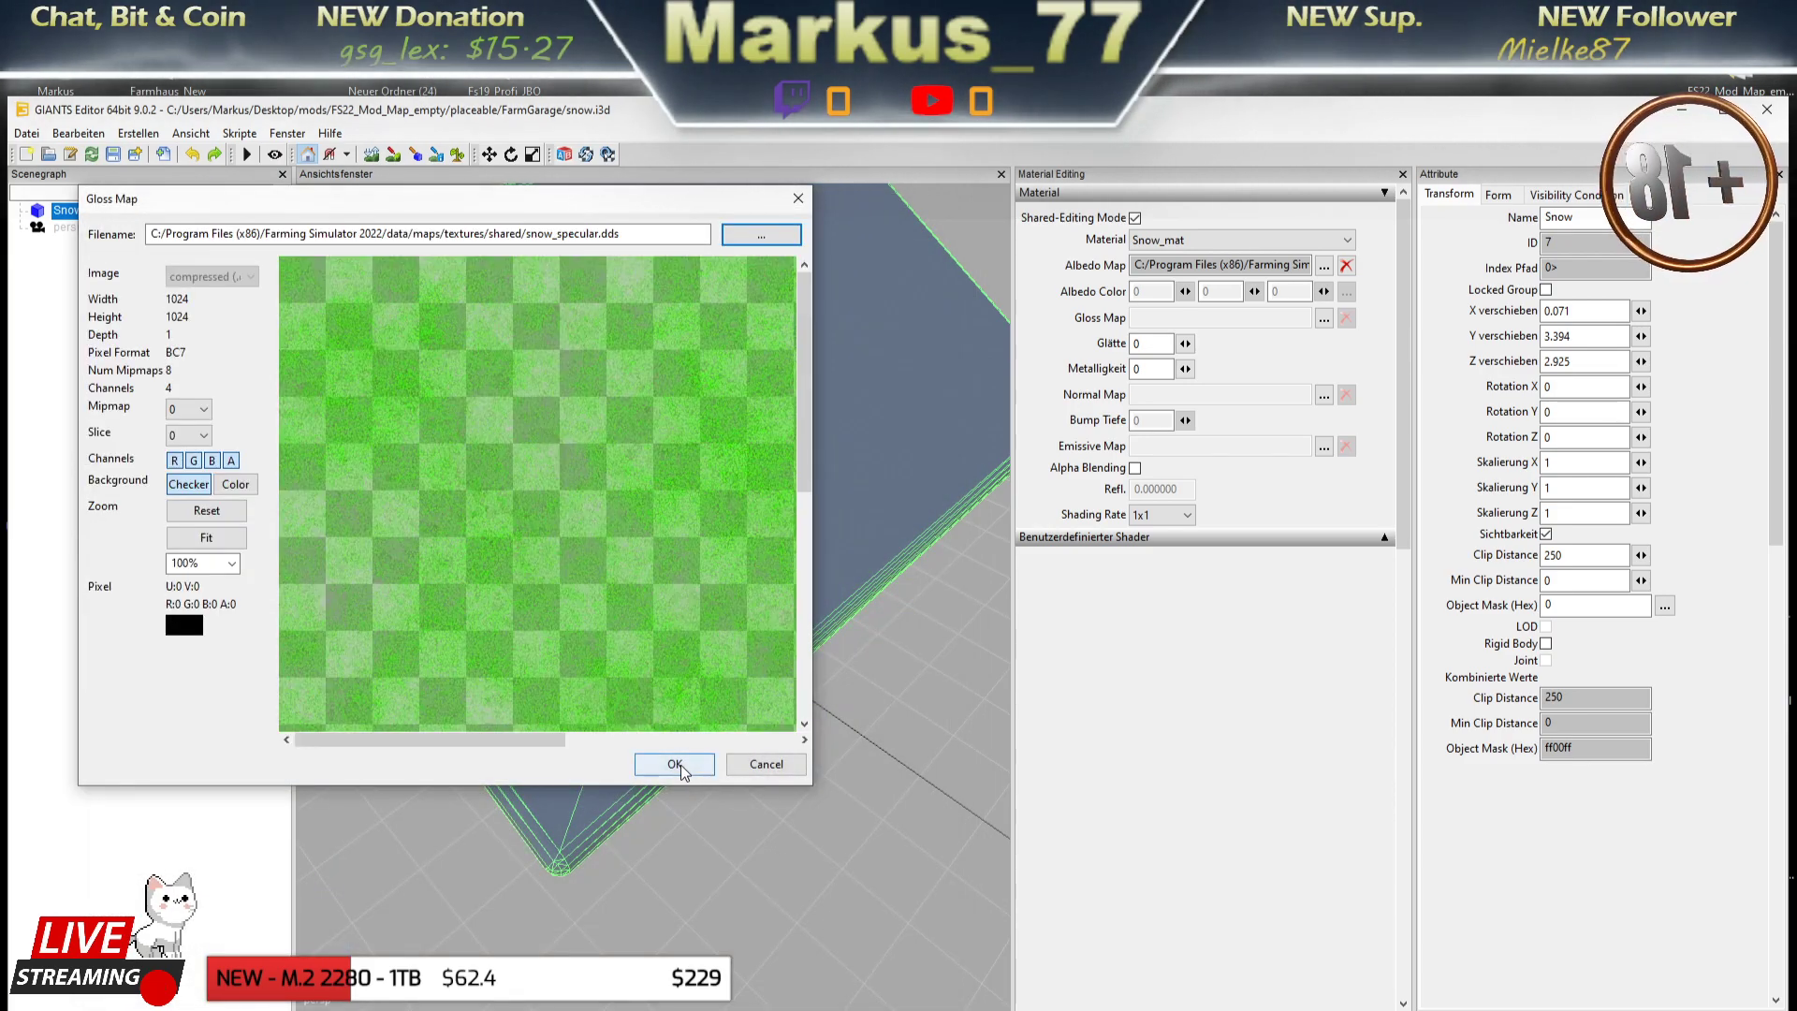
left_click(675, 766)
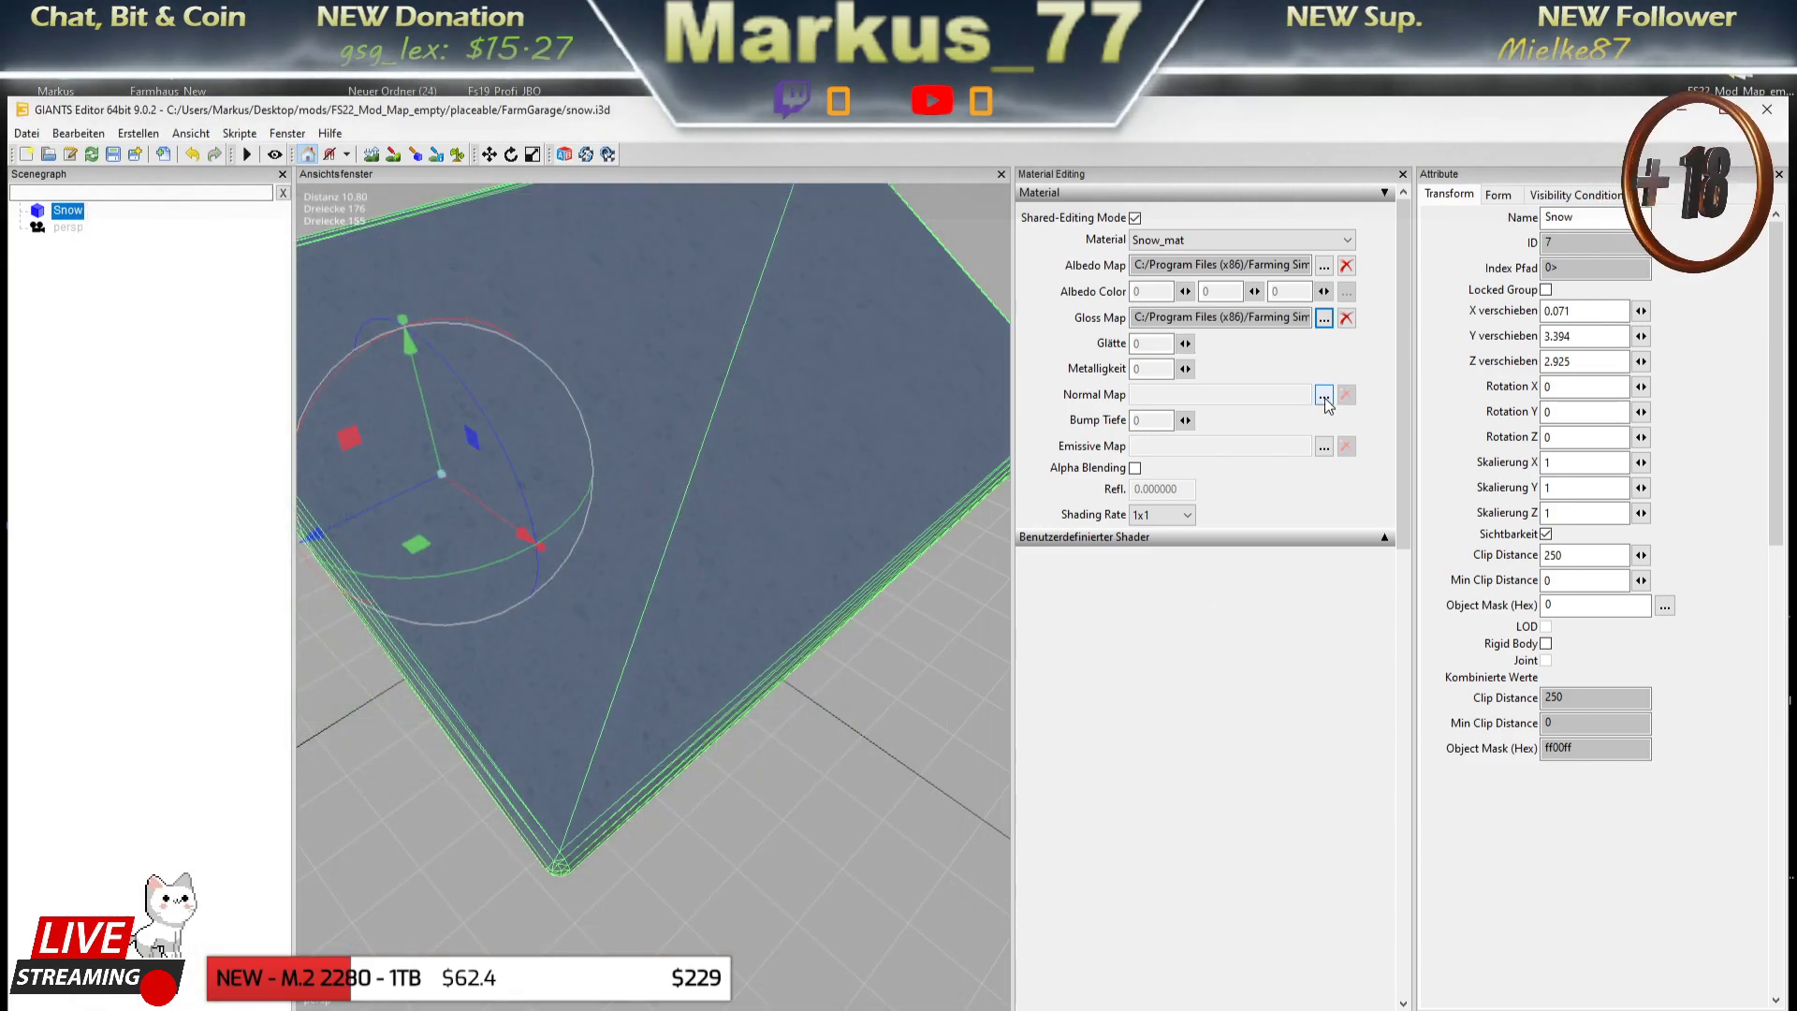
- Load the shared snow_normal texture as Snow_mat's normal map
left_click(1323, 396)
left_click(745, 242)
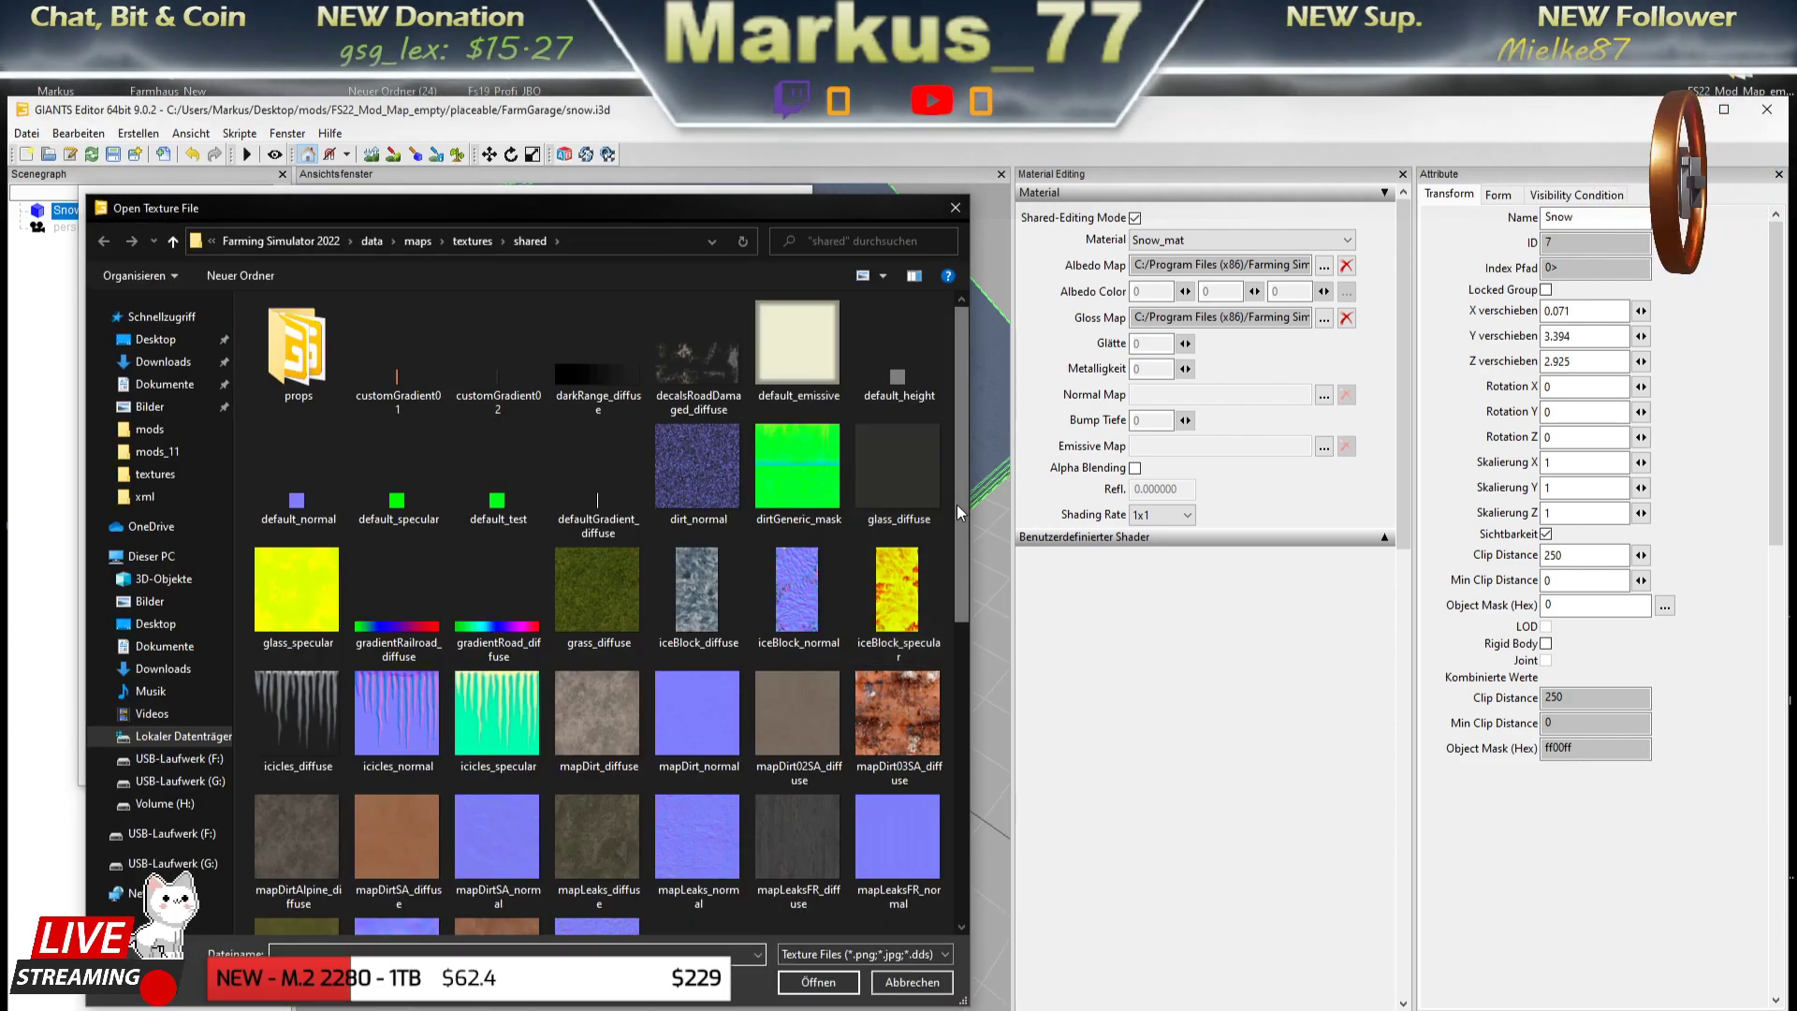
left_click_drag(959, 513, 996, 789)
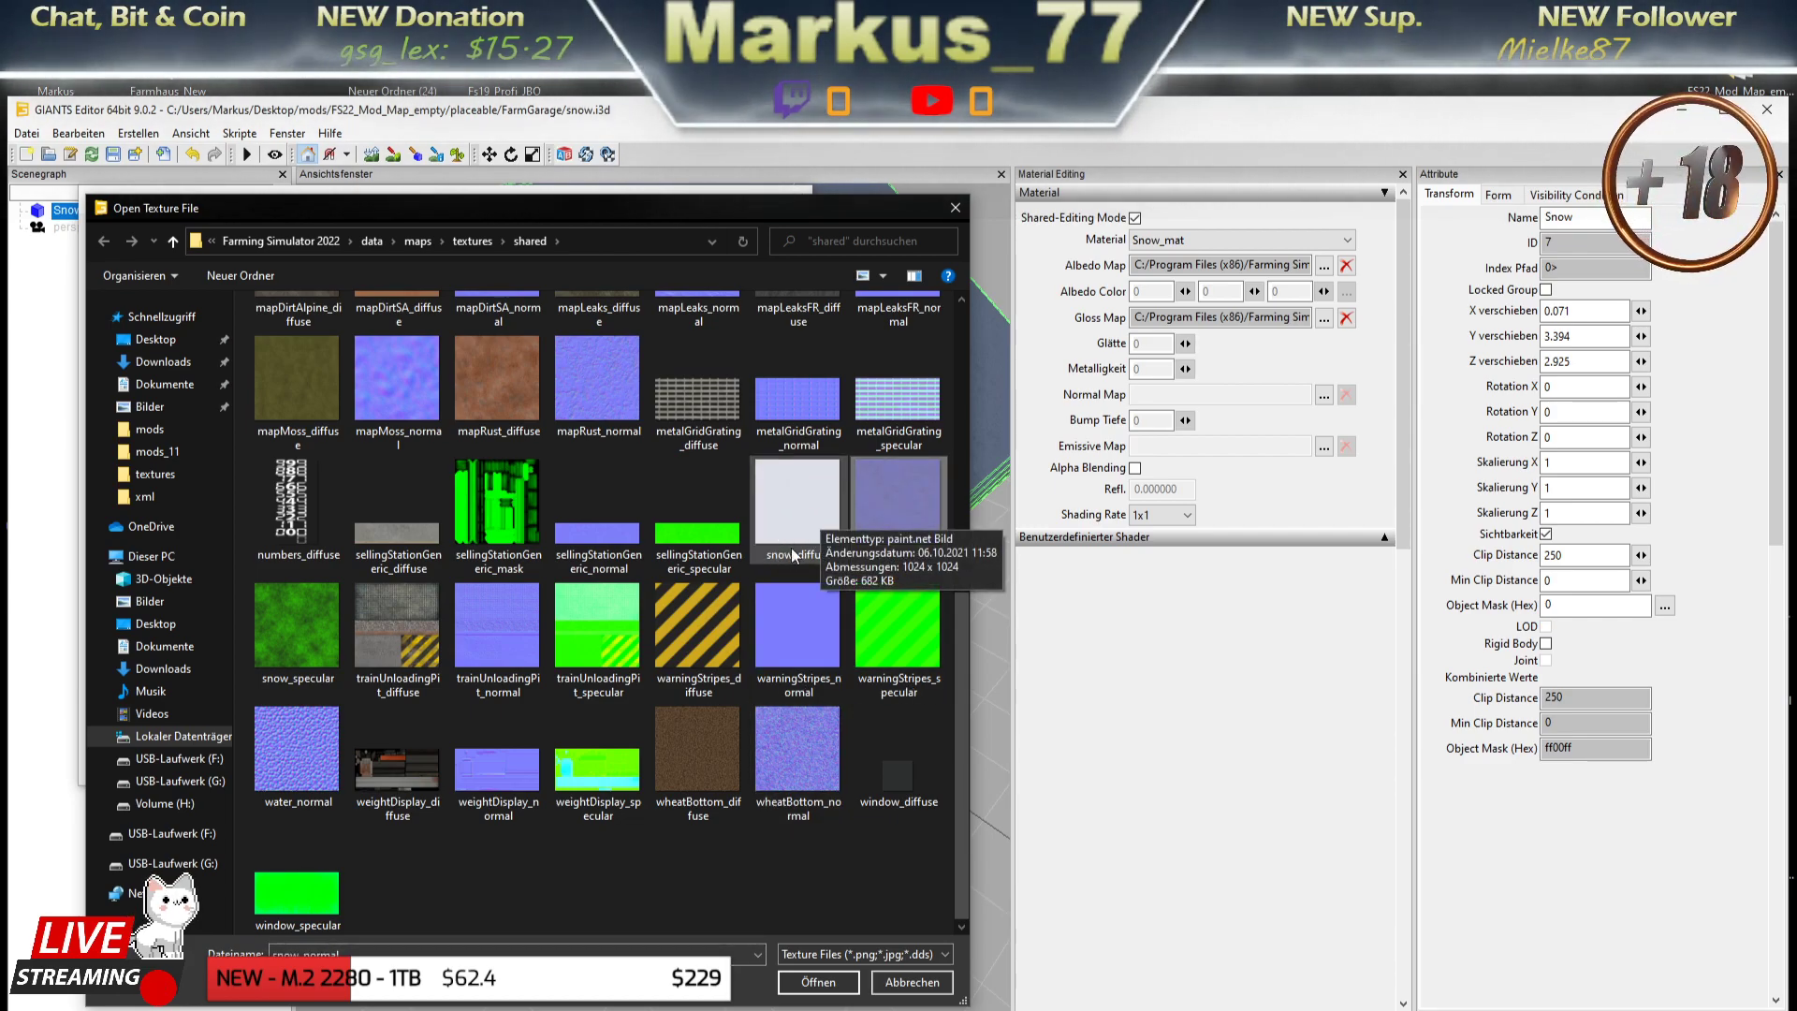
left_click(818, 983)
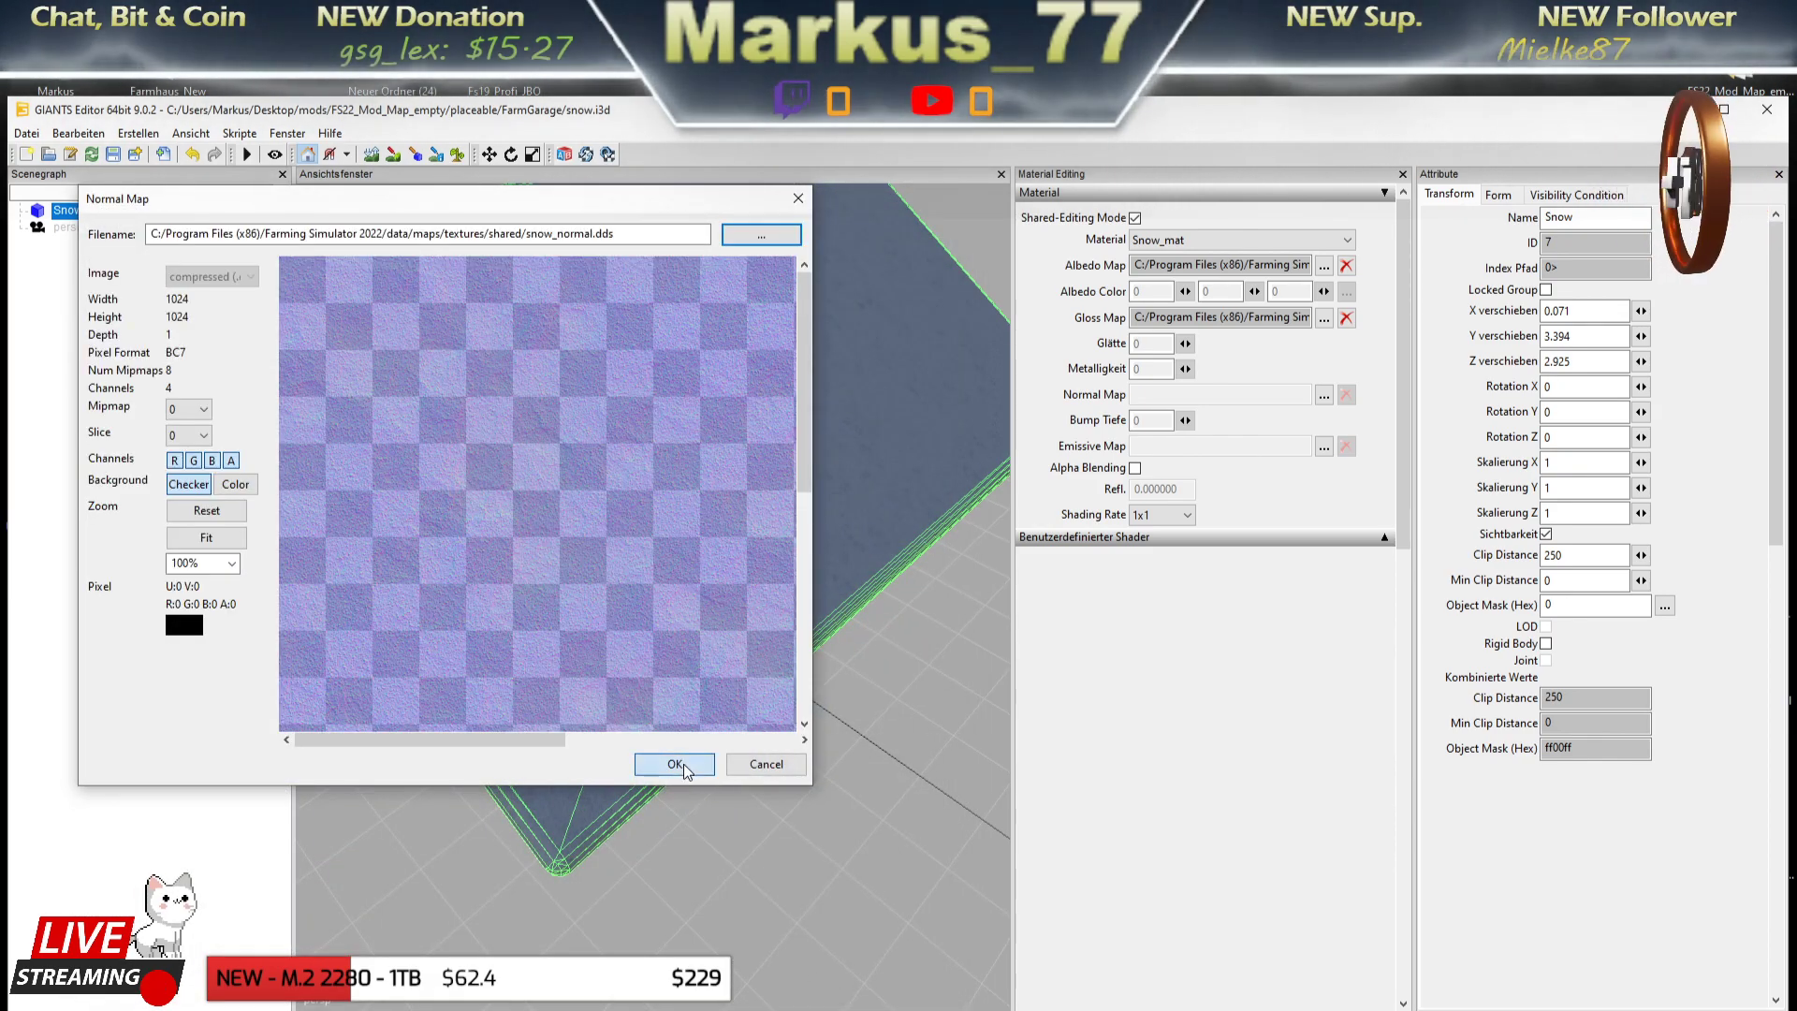
left_click(675, 763)
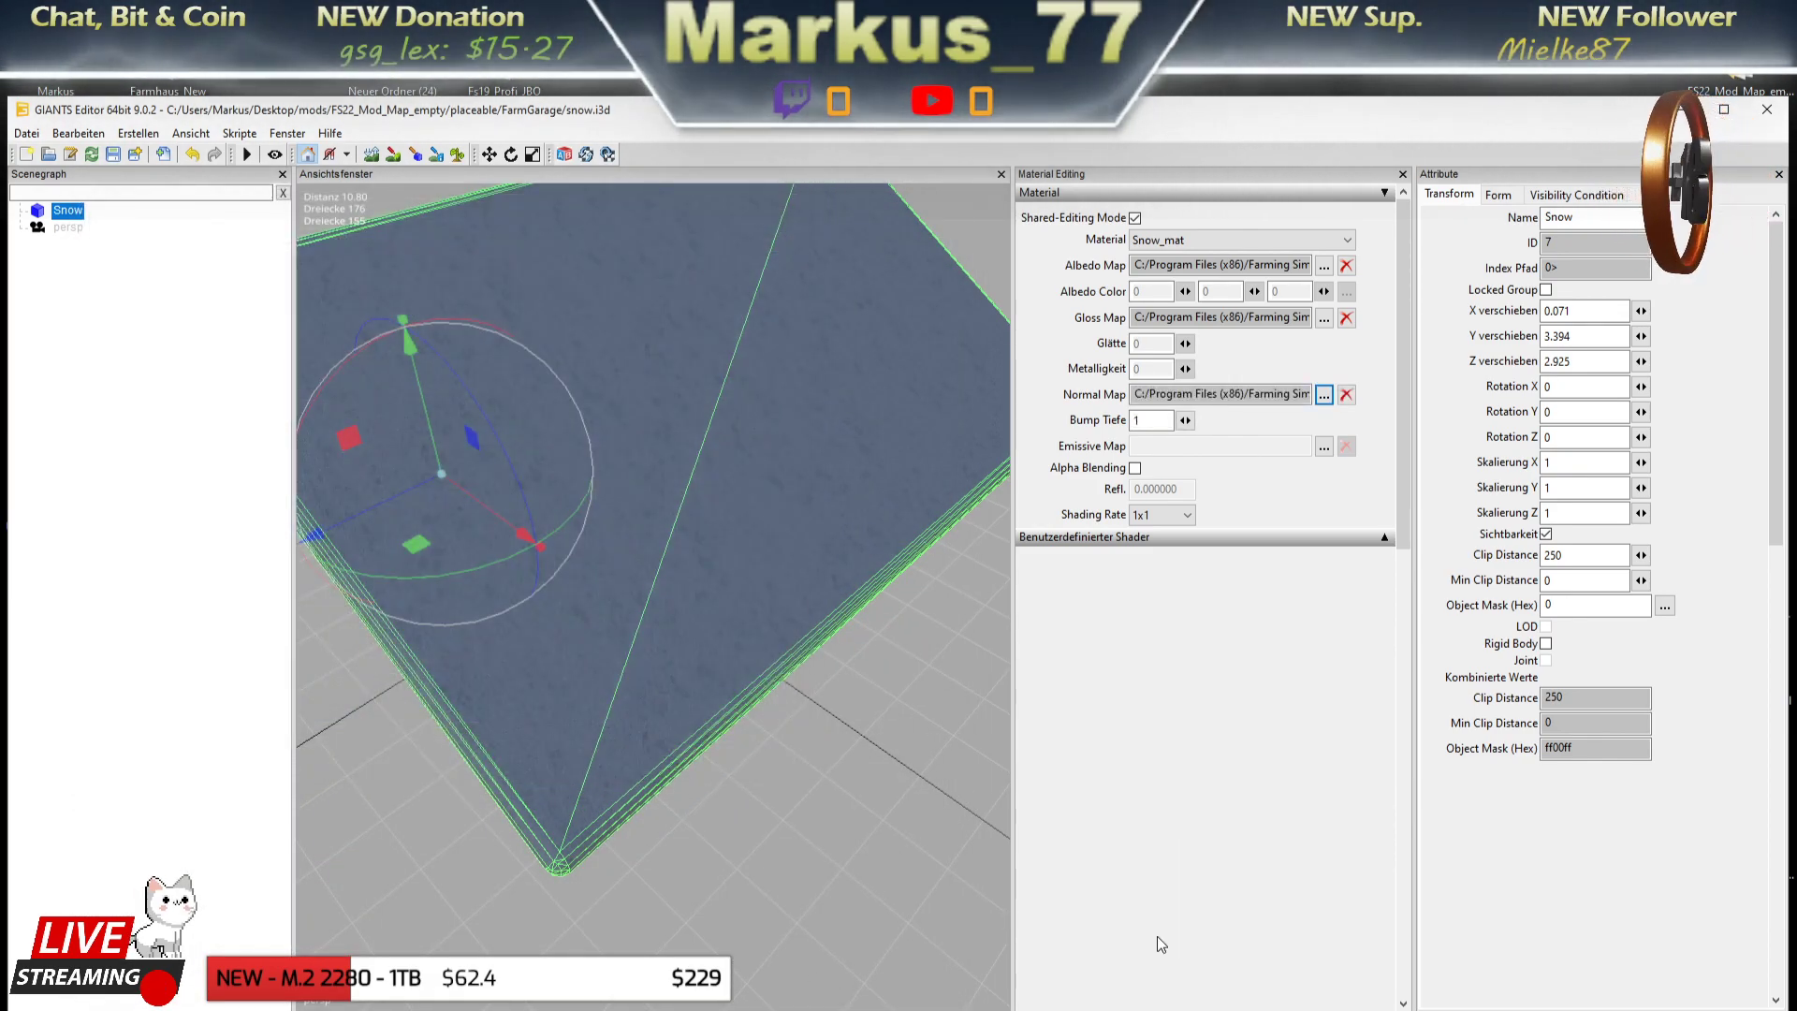
- In Maya, assign a new Lambert material named snow_01 to the snow-covered roof
key("alt+Tab")
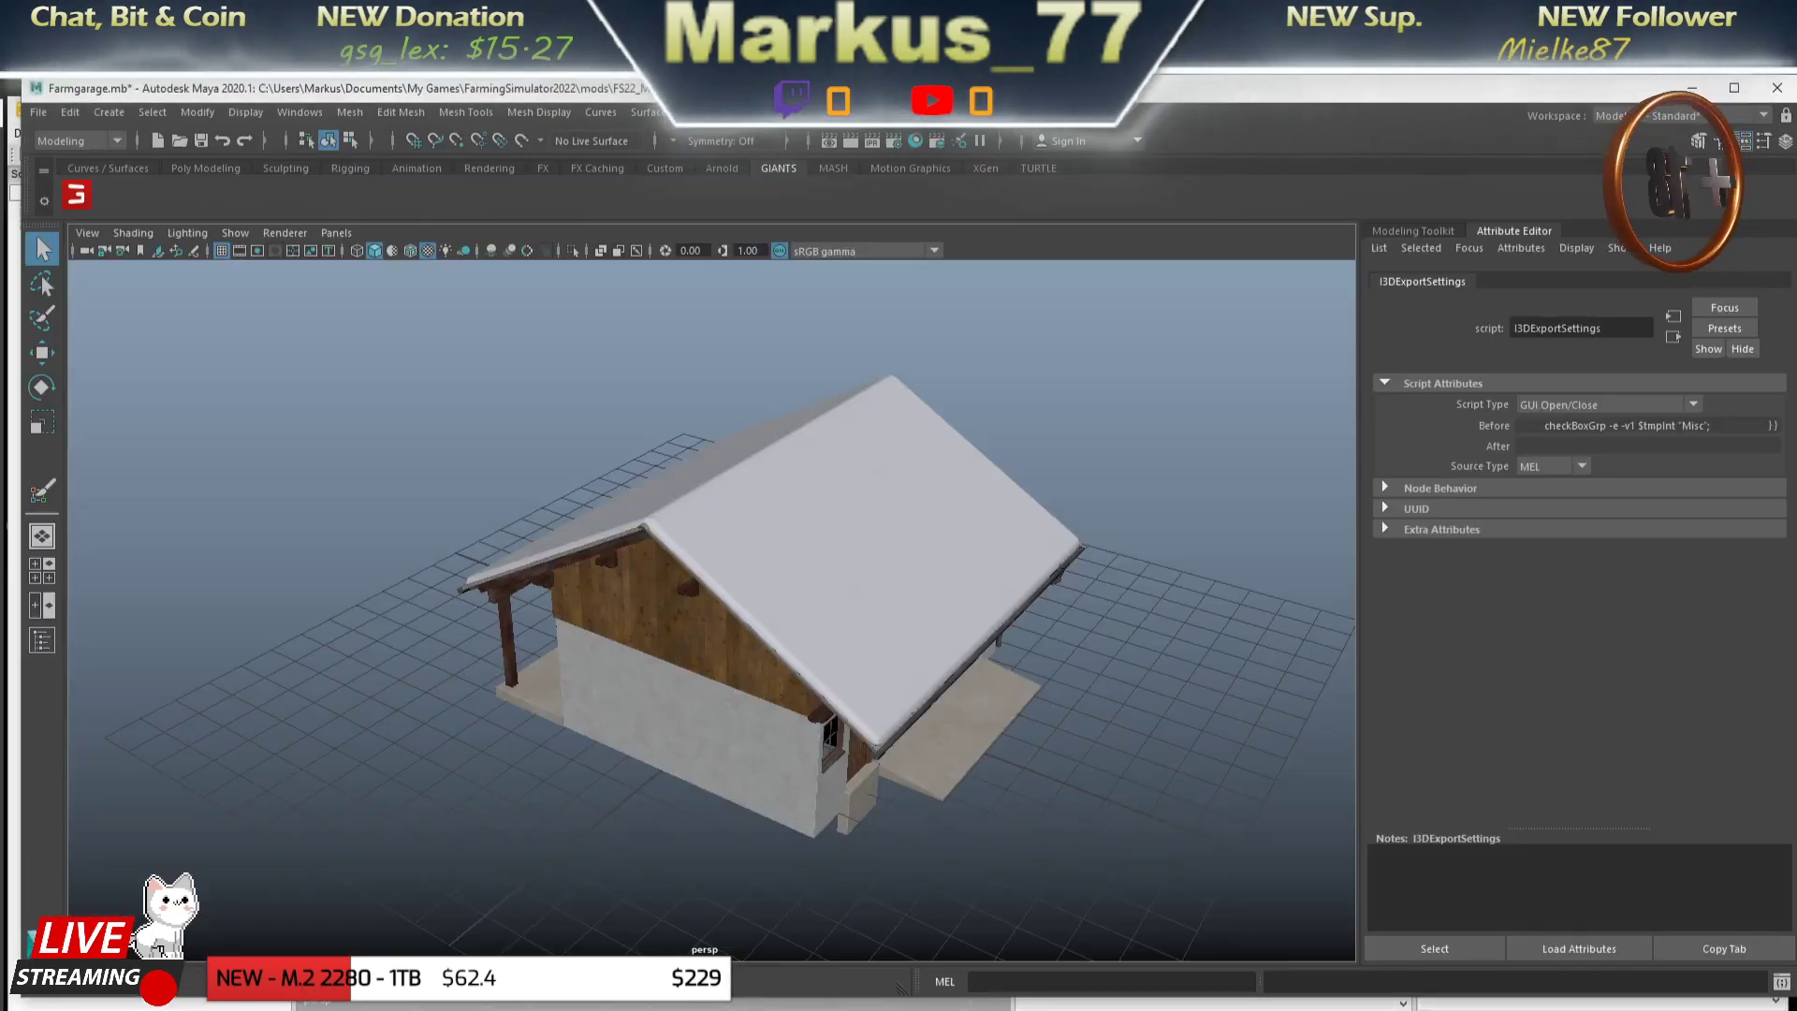
left_click(889, 641)
left_click_drag(834, 558, 846, 1007)
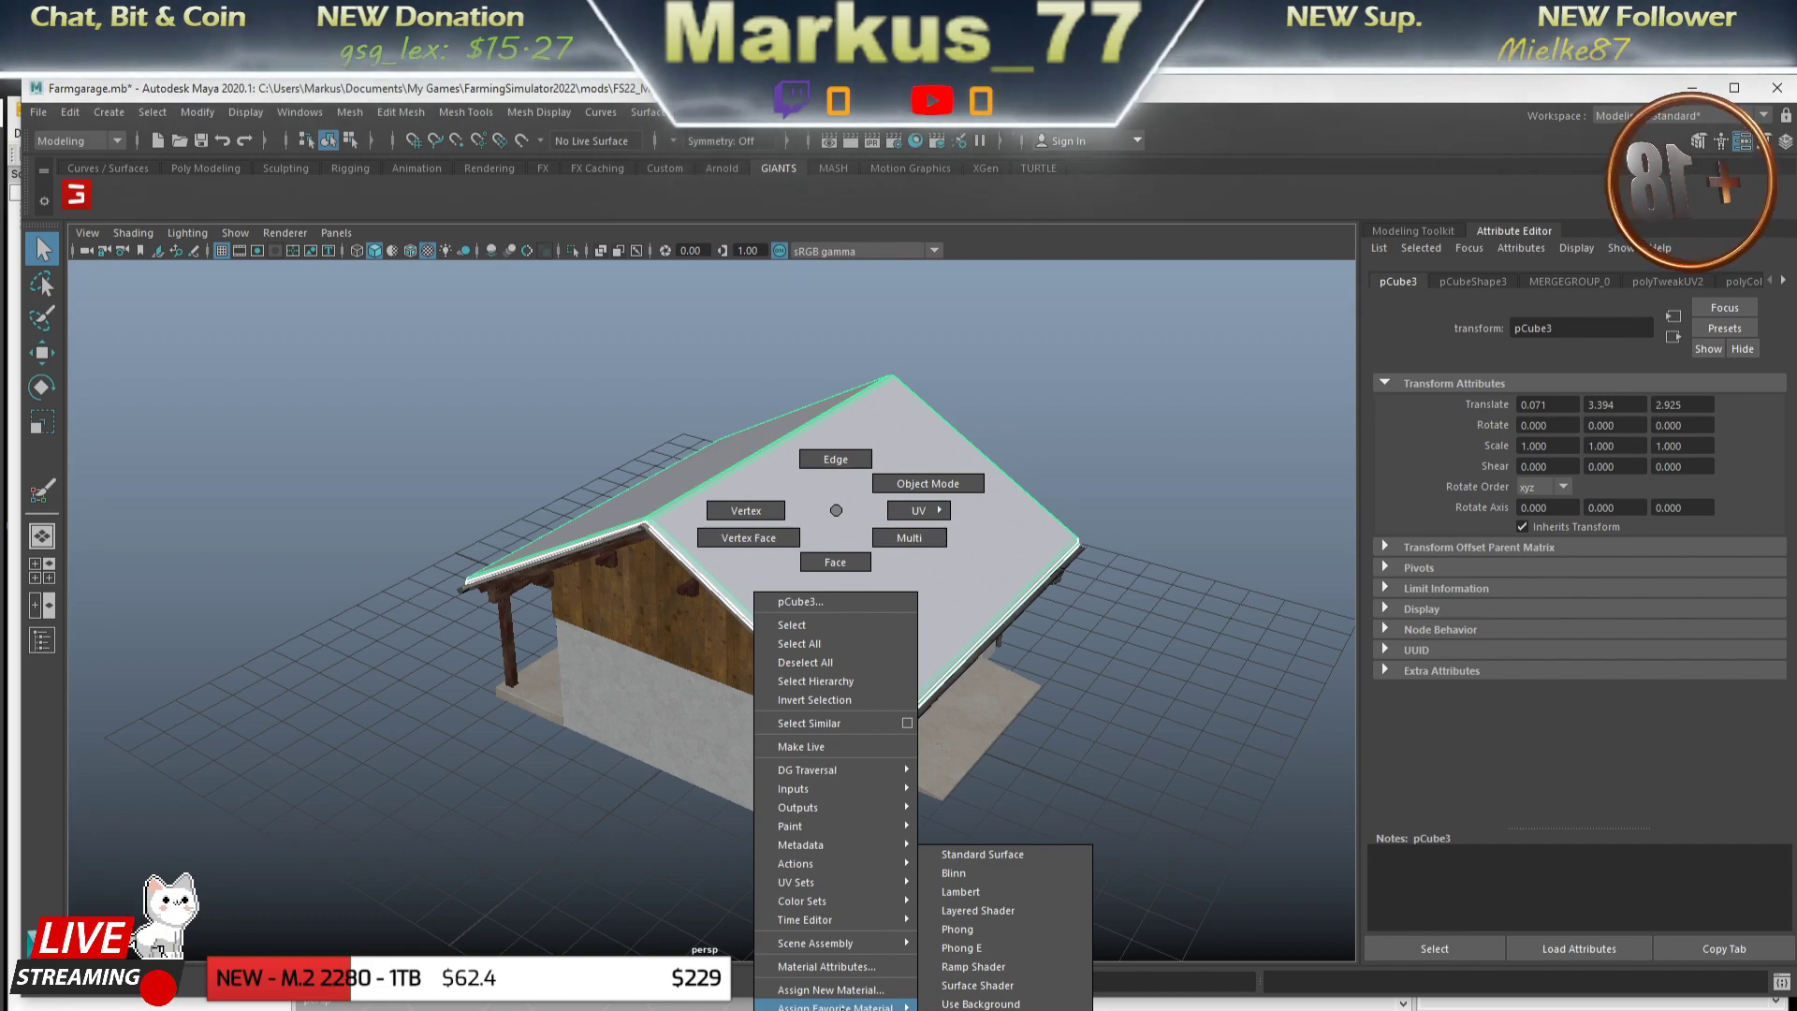
left_click(973, 887)
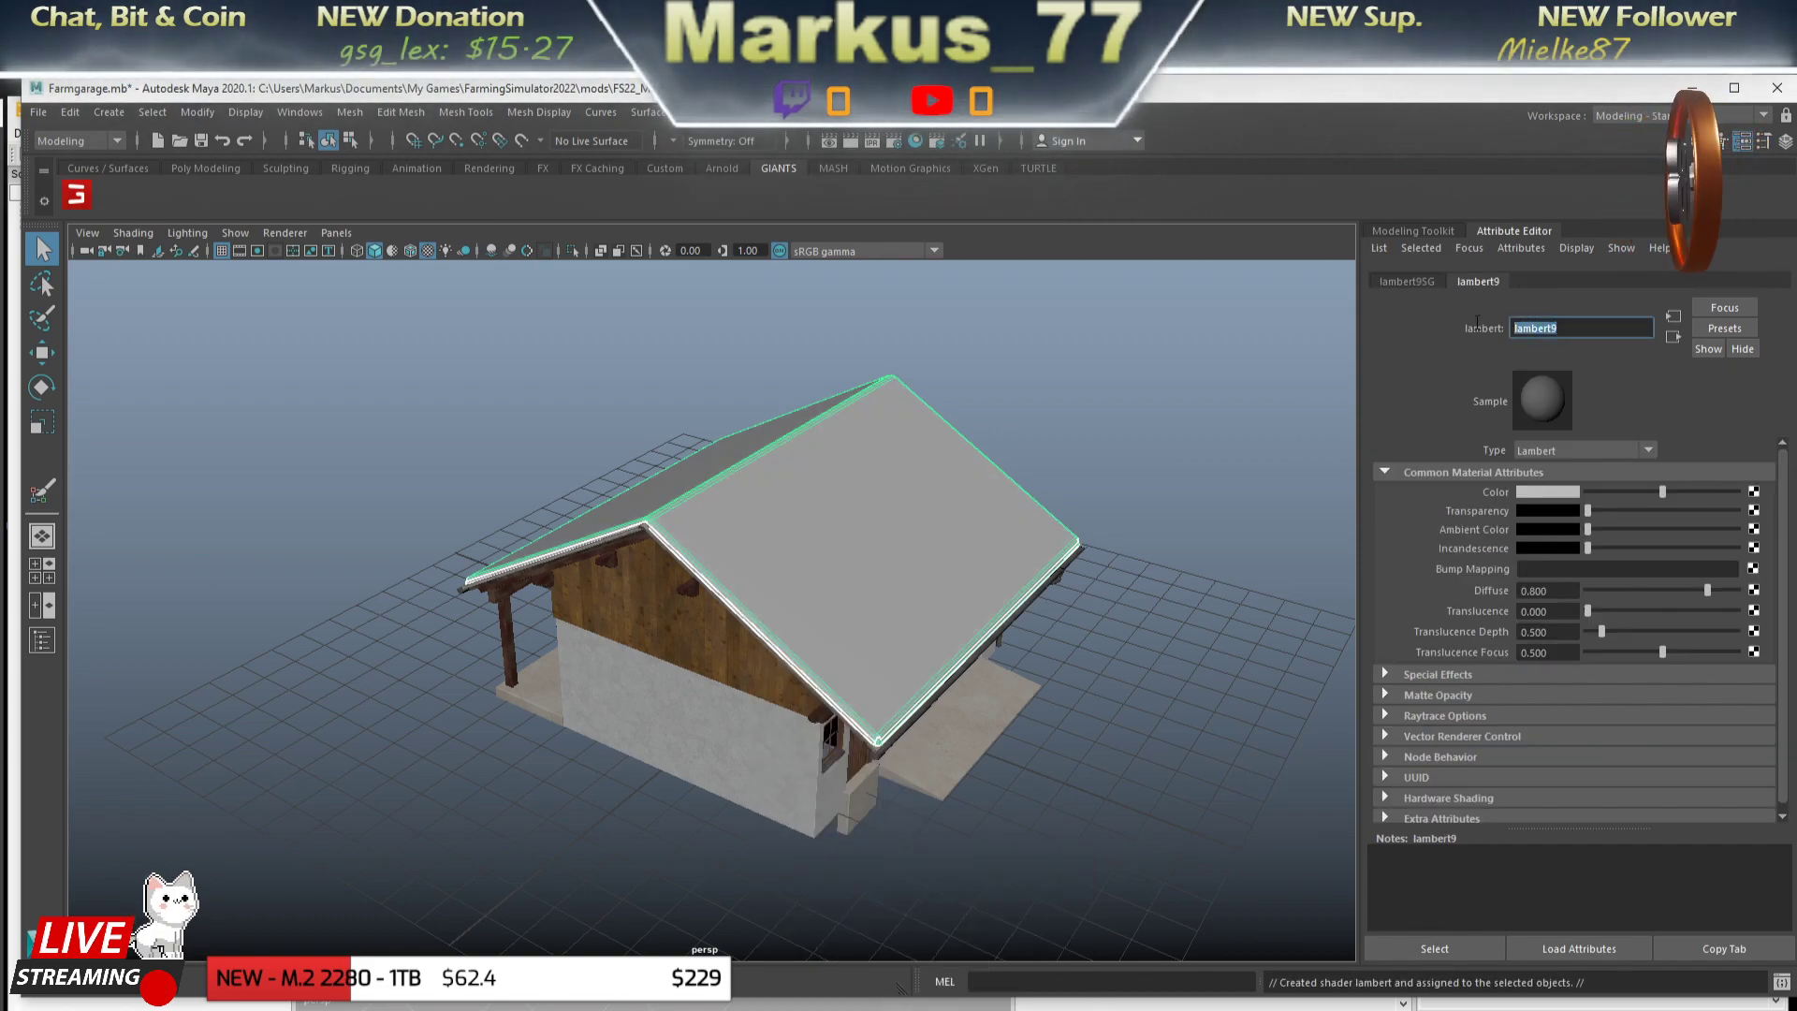
type("snow")
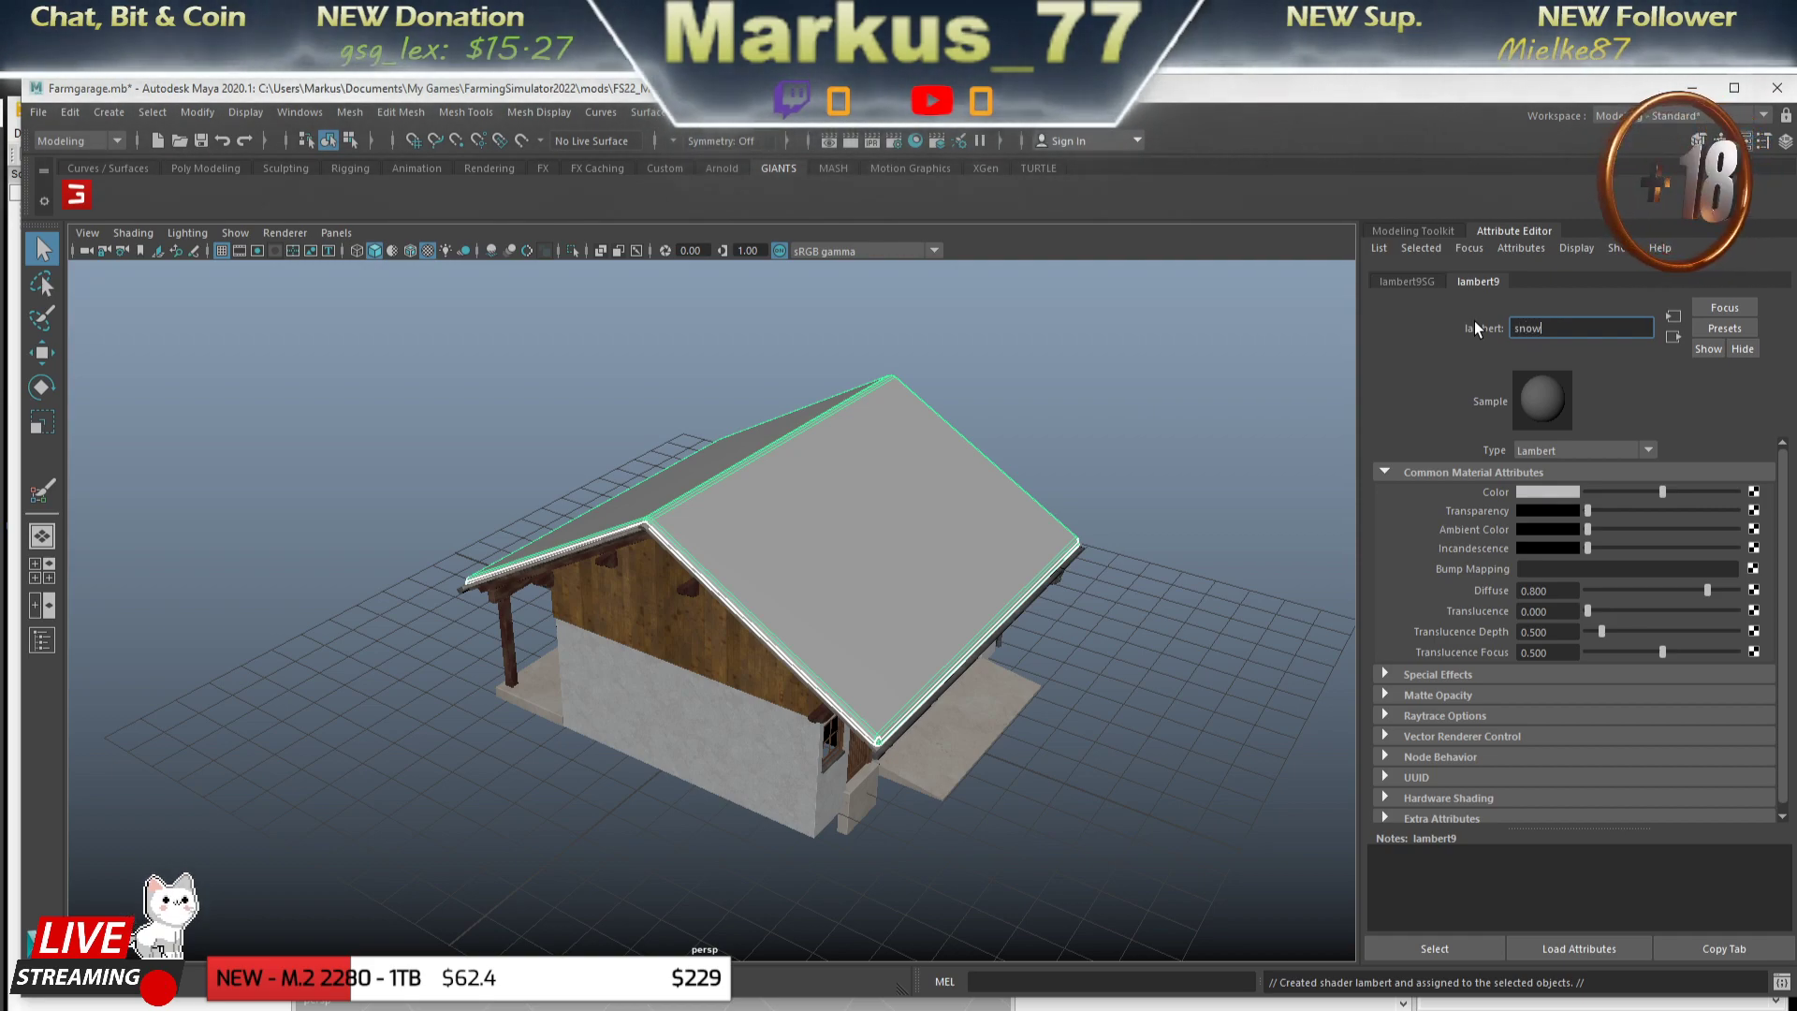
type("_01")
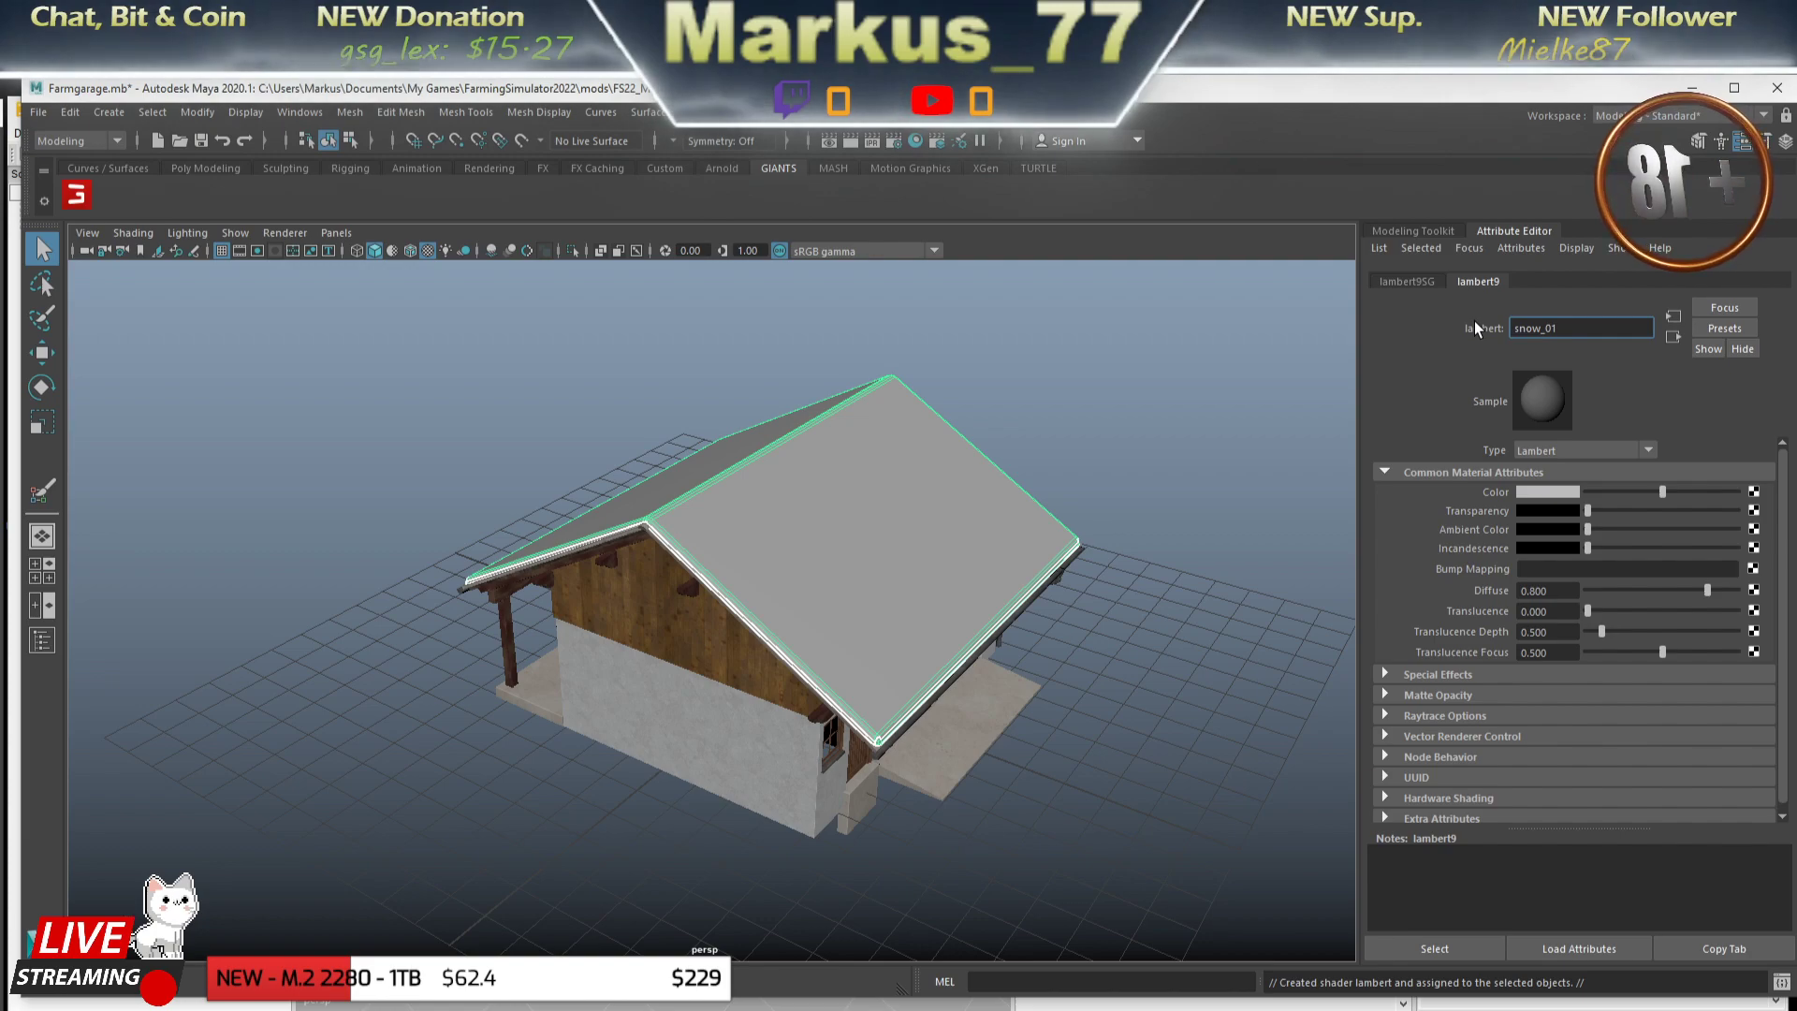
key("Return")
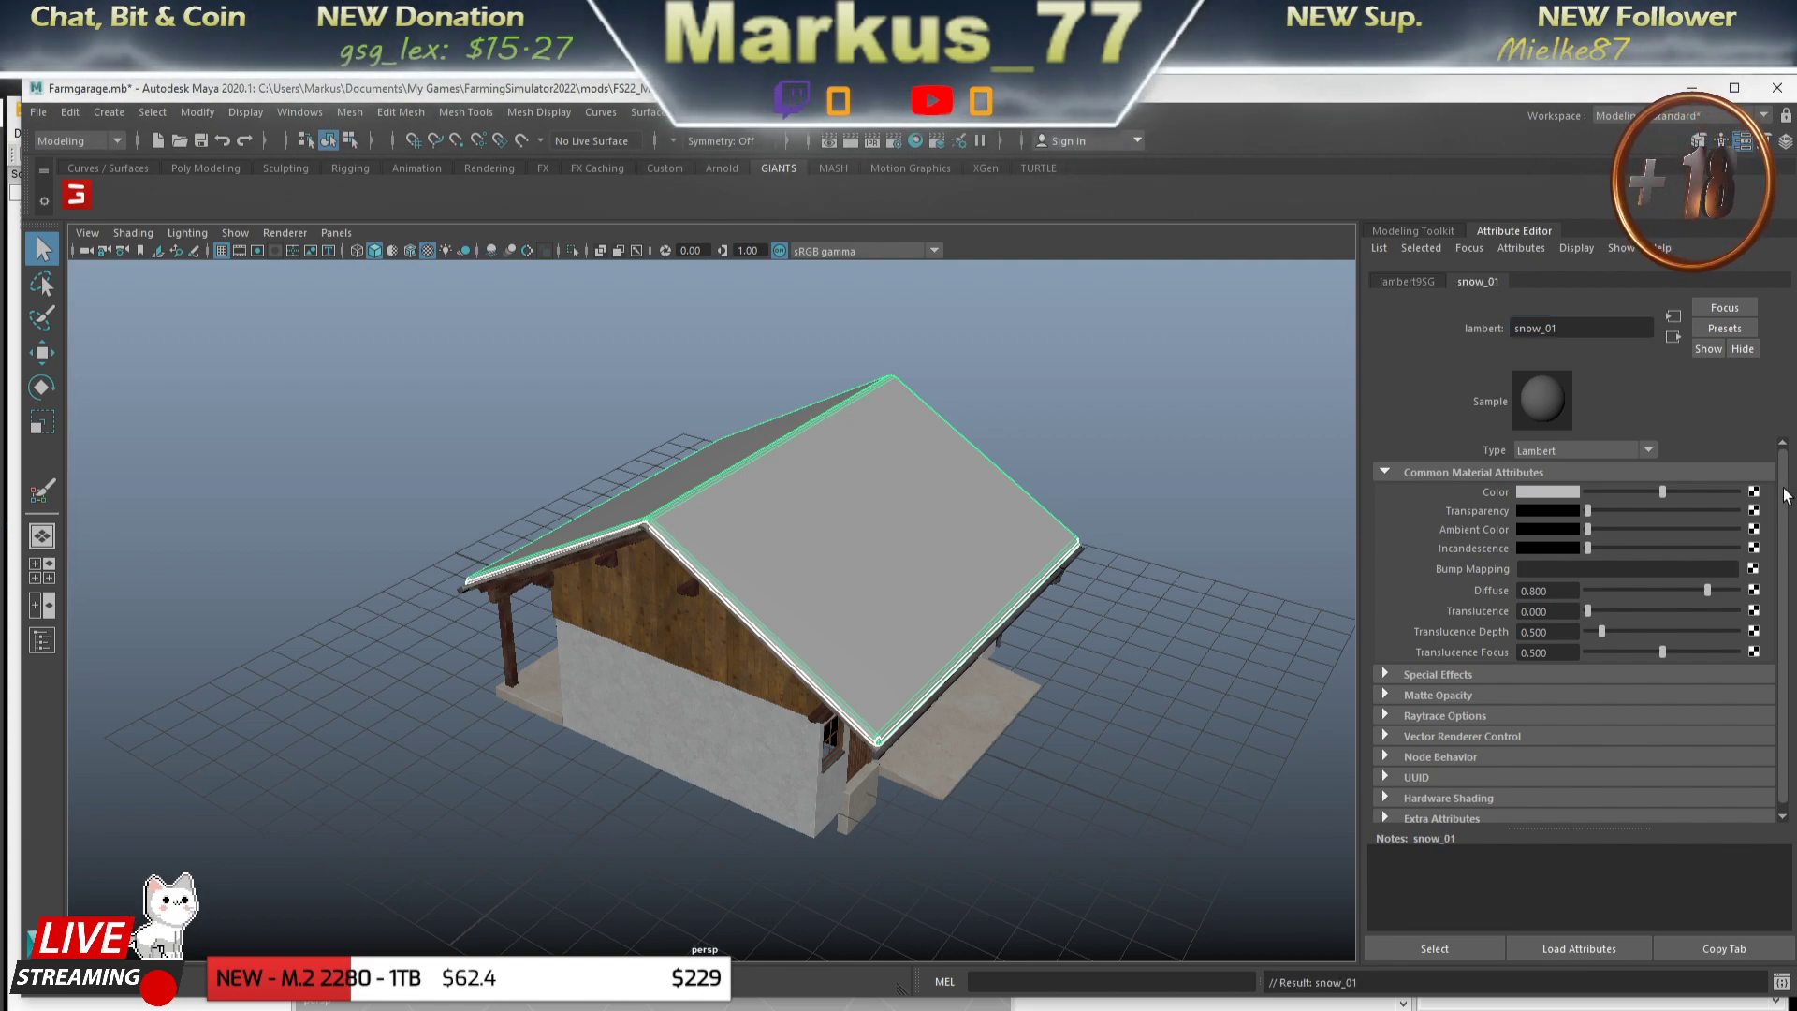
- Add a file texture node to snow_01's colour, cancelling the image browse
left_click(1752, 491)
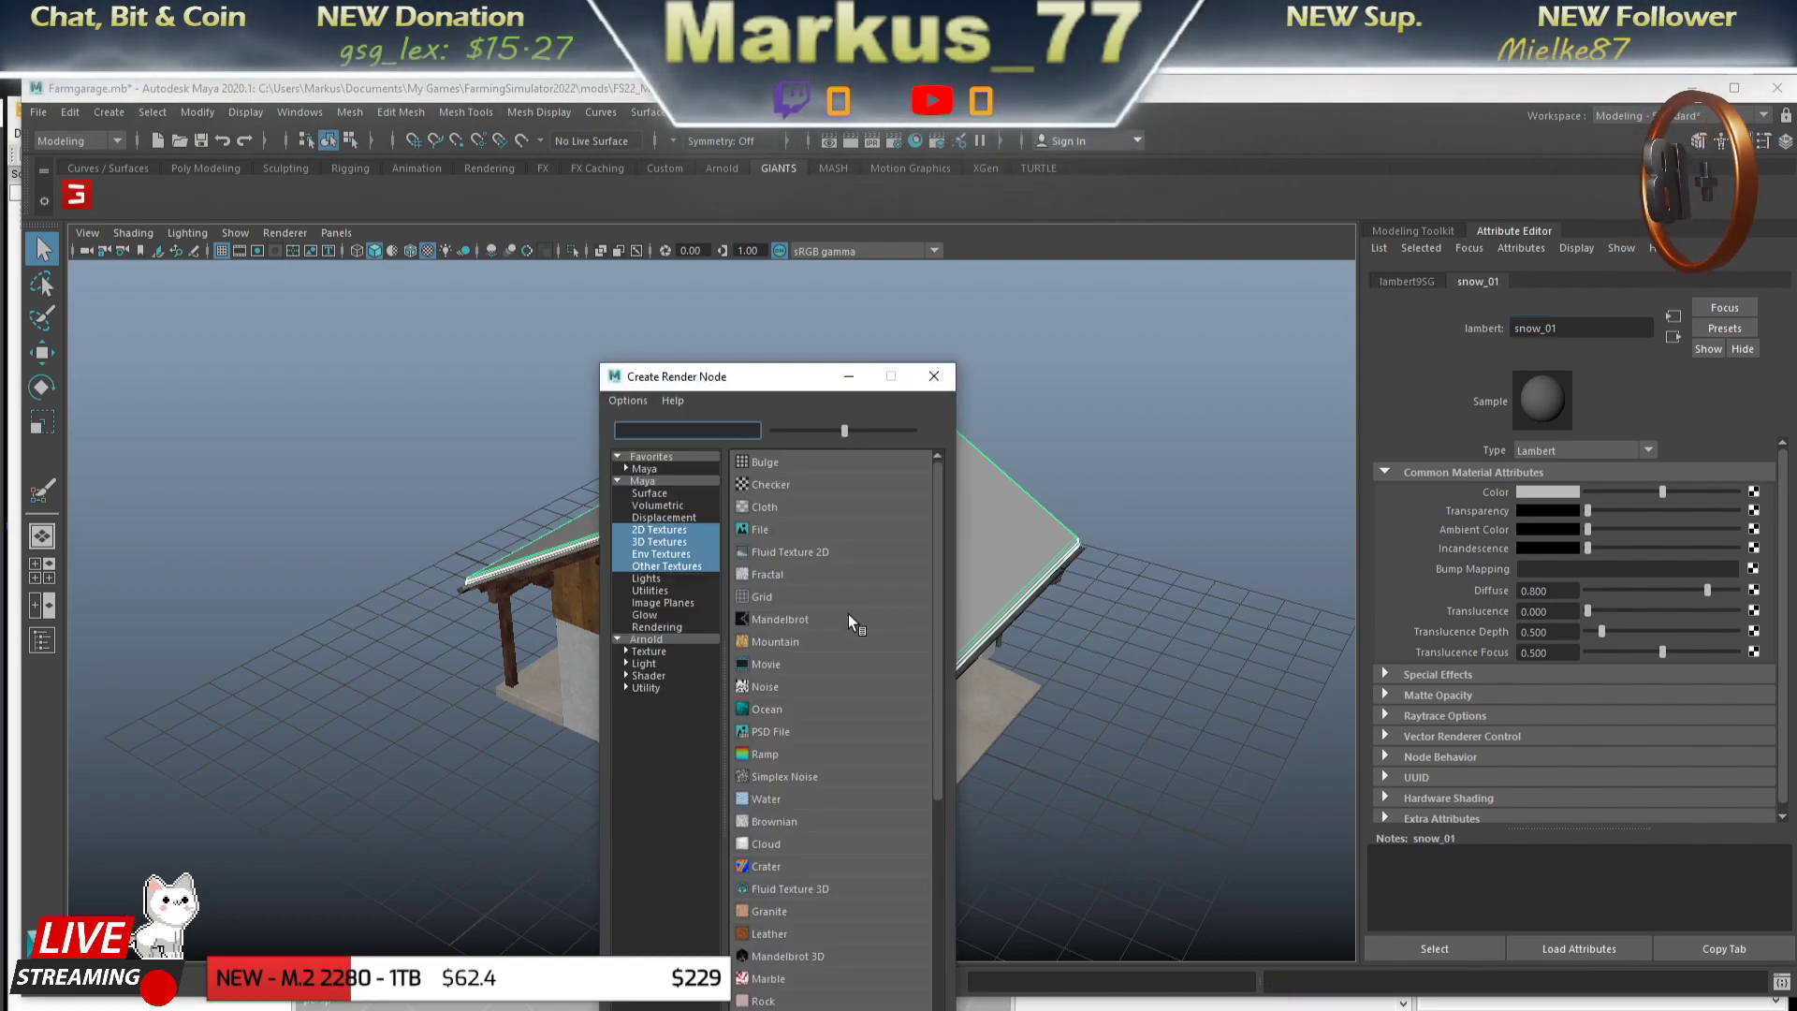
left_click(757, 527)
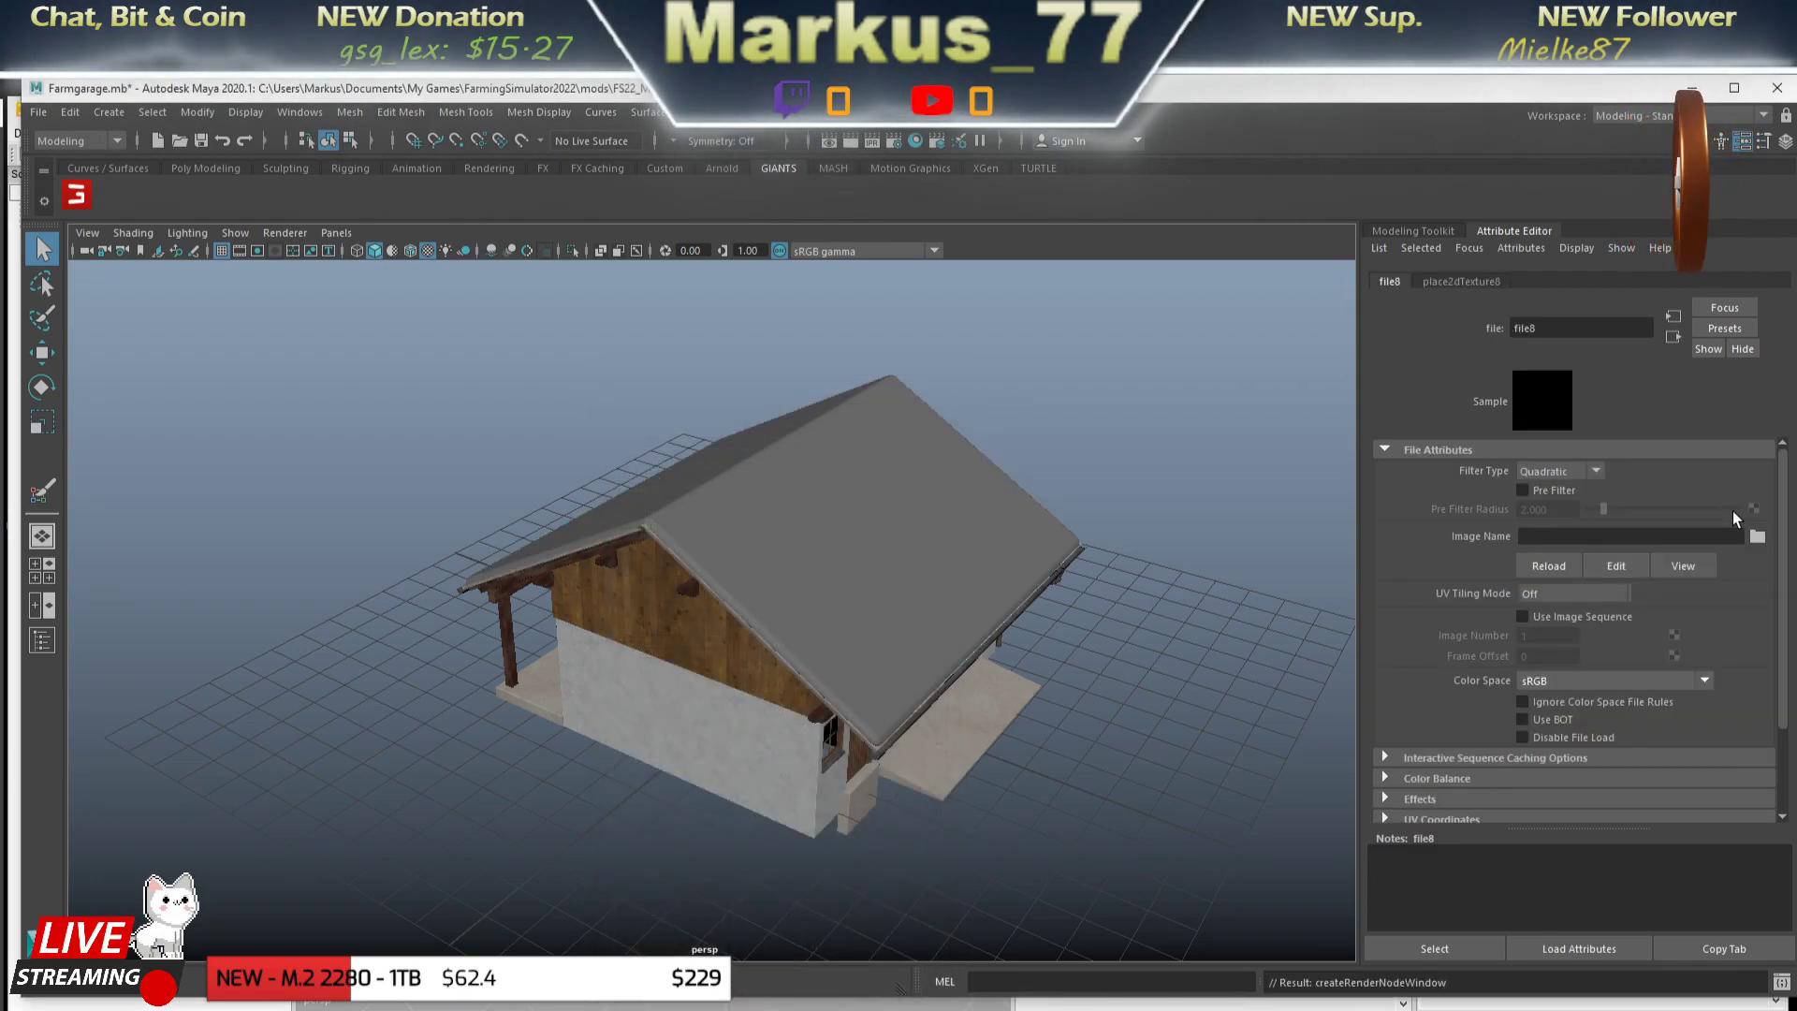
left_click(1758, 536)
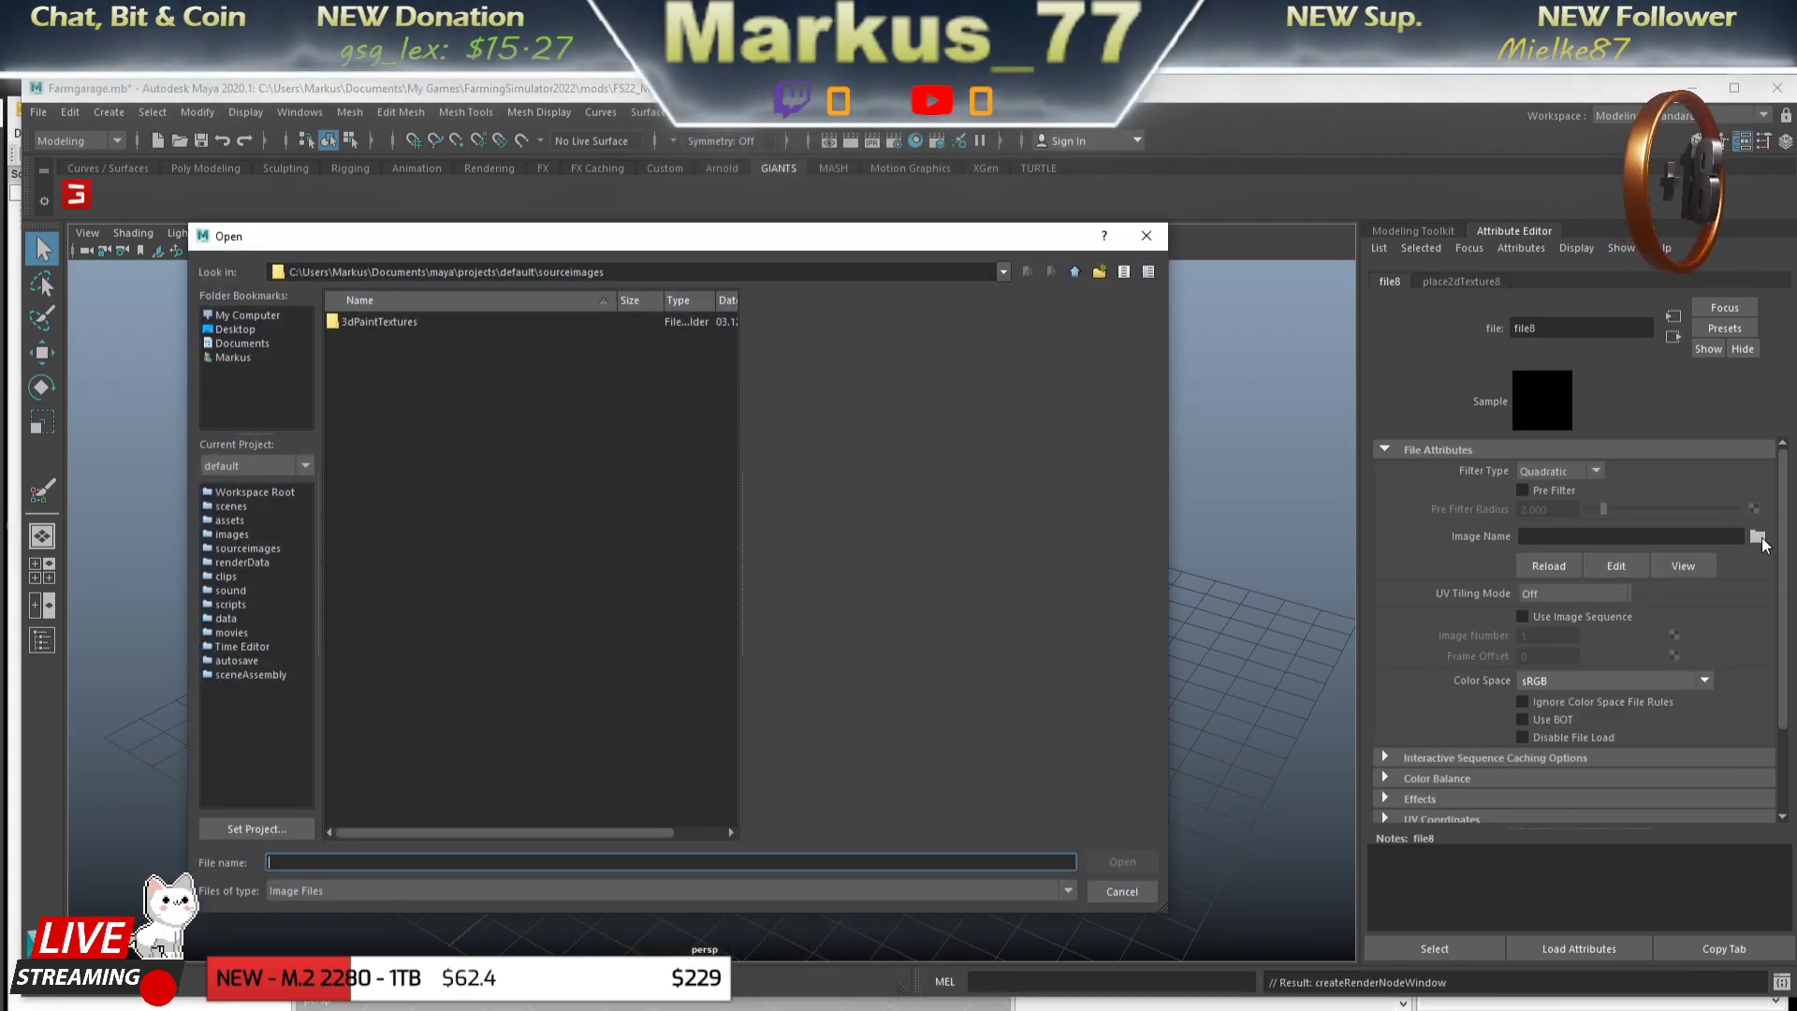
left_click(1146, 236)
- Delete the snow_01 material in Hypershade after graphing its shading network
left_click(307, 116)
mouse_move(245, 112)
mouse_move(297, 177)
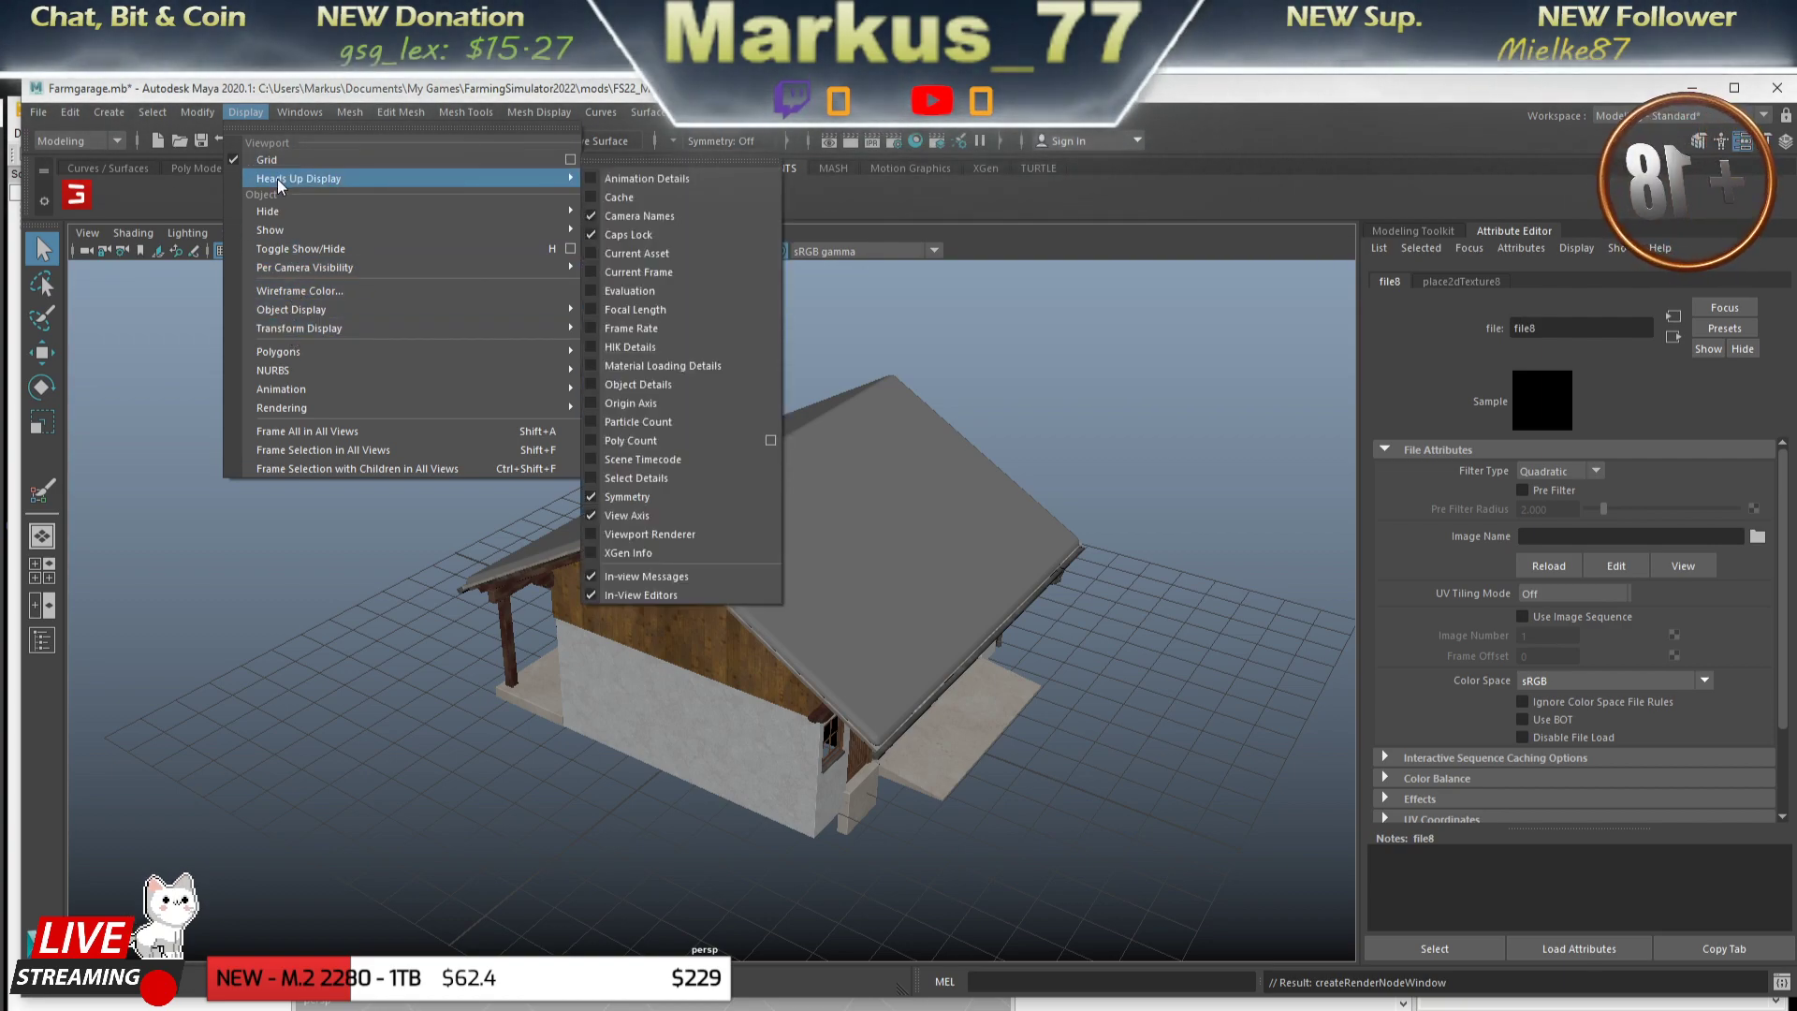
left_click(301, 112)
mouse_move(348, 234)
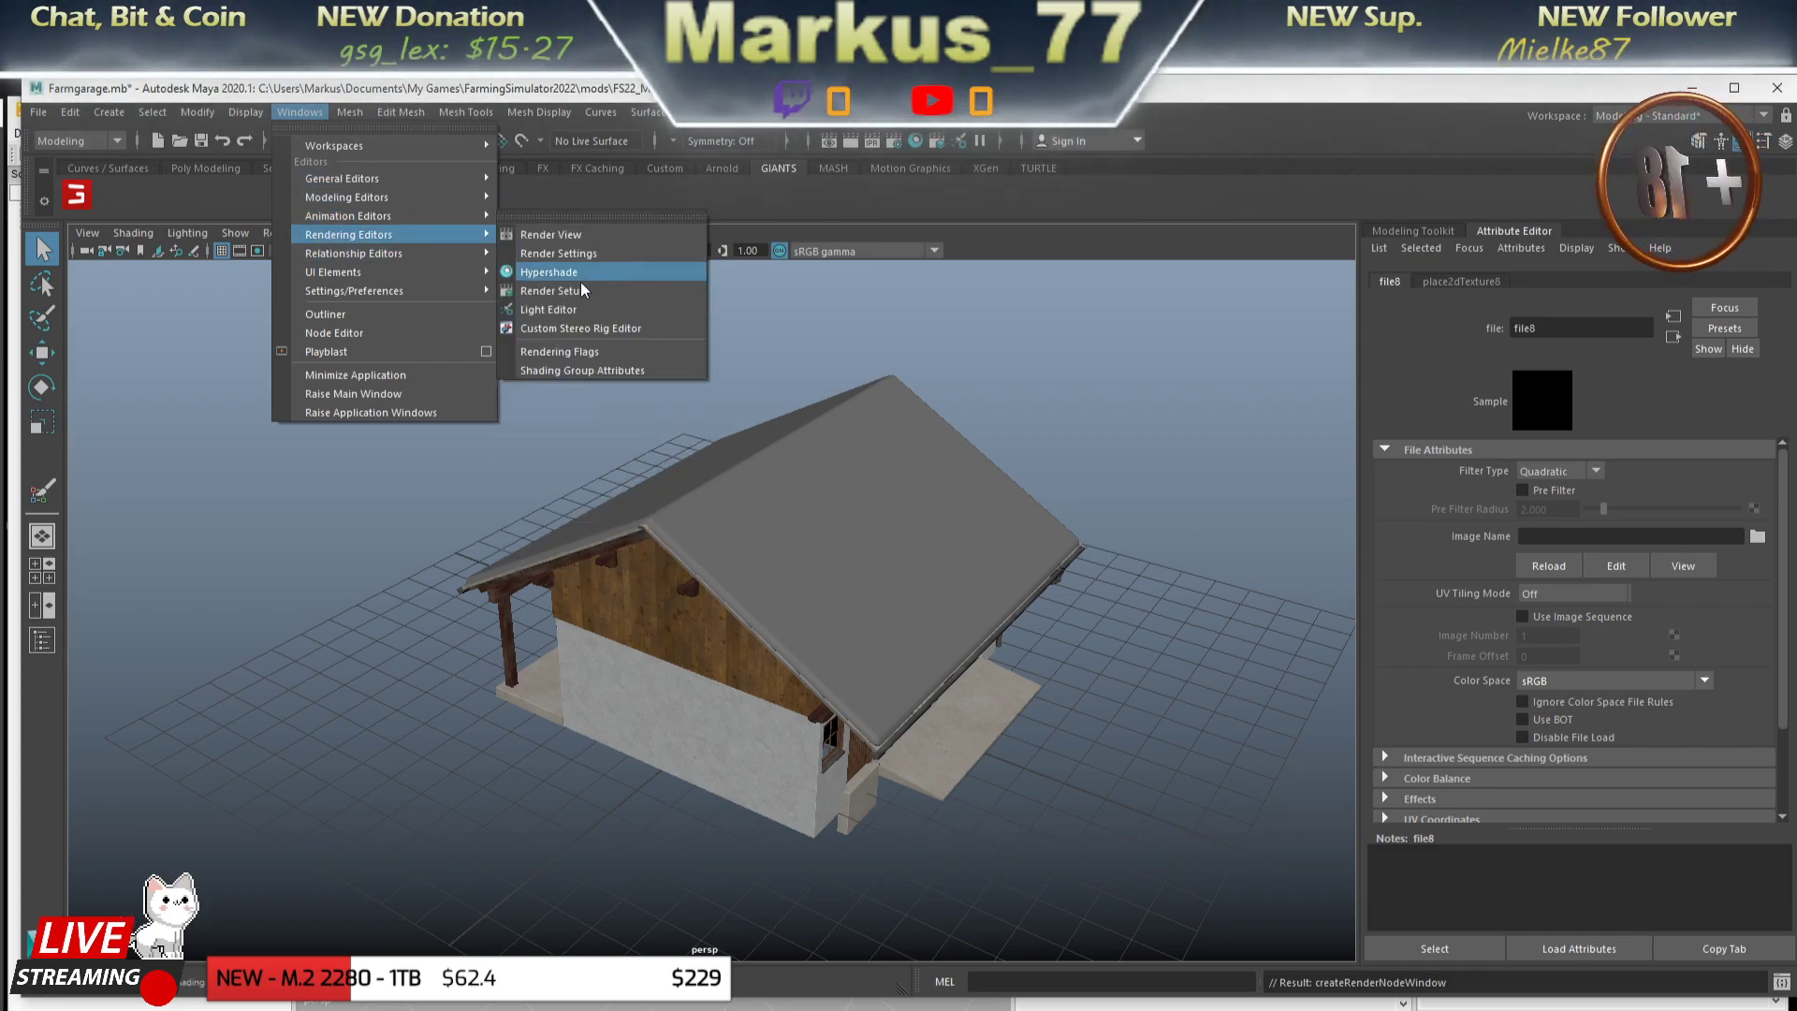
left_click(562, 271)
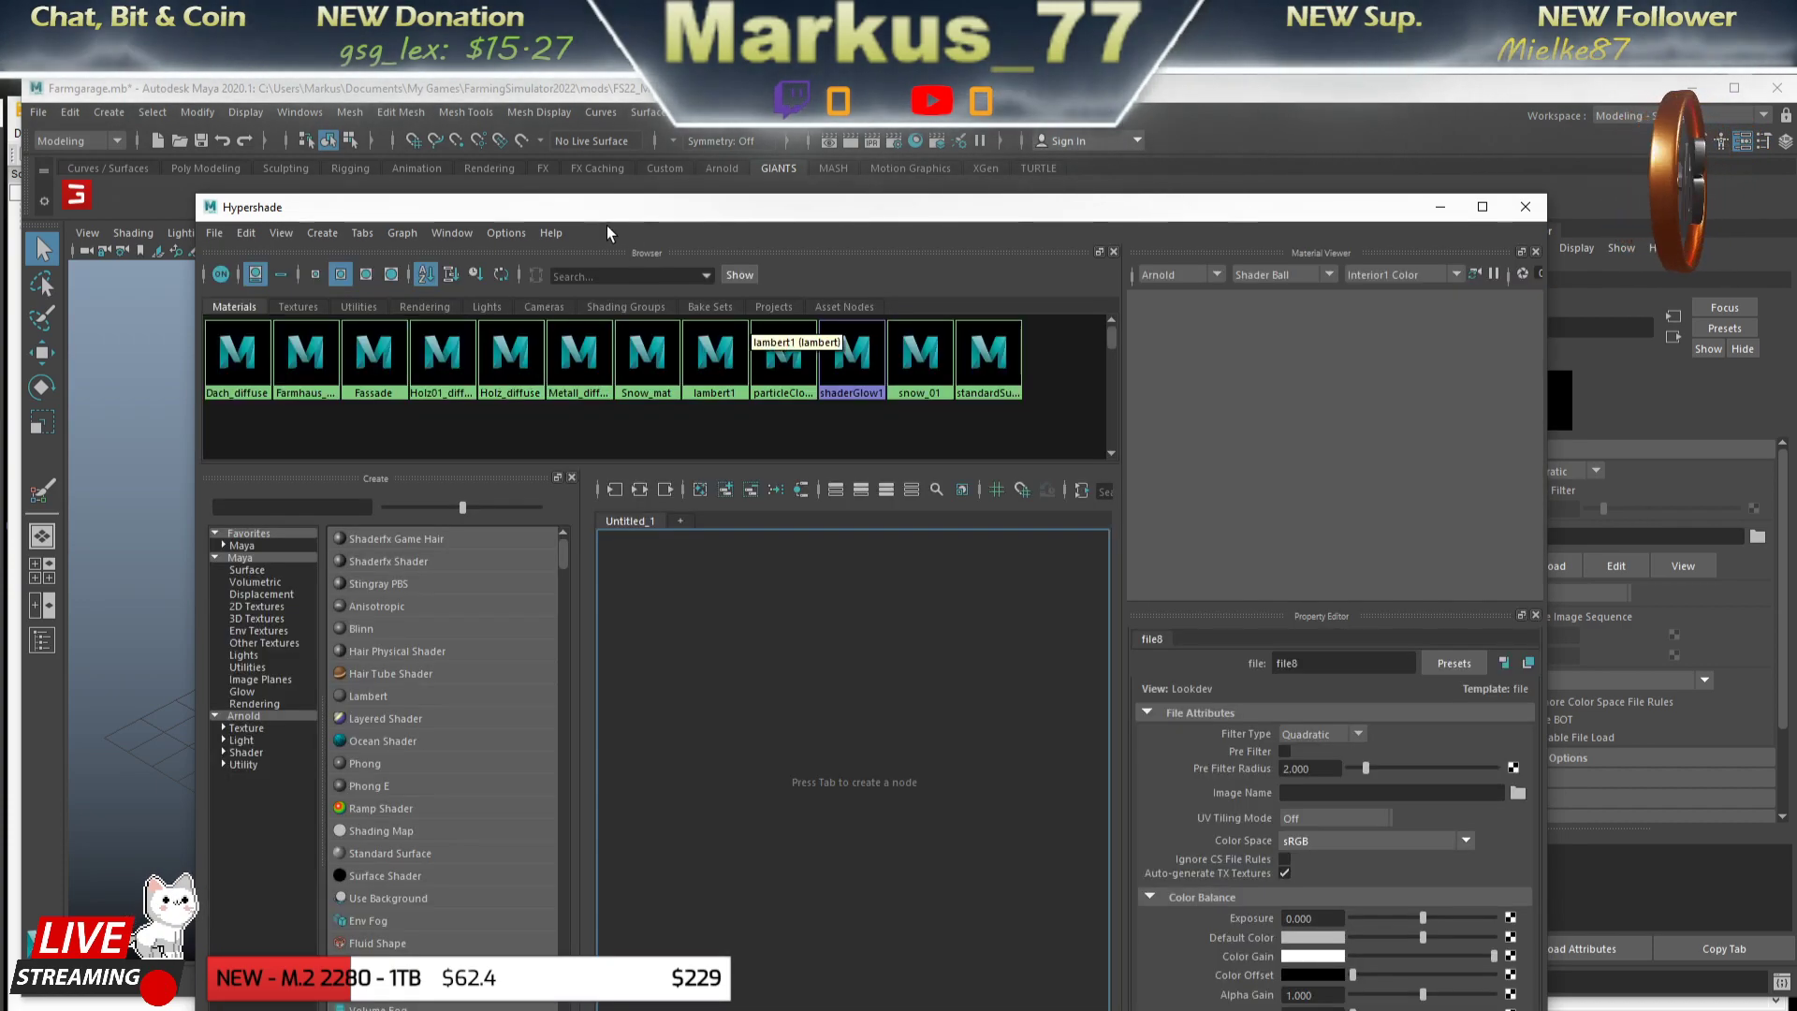
left_click(917, 360)
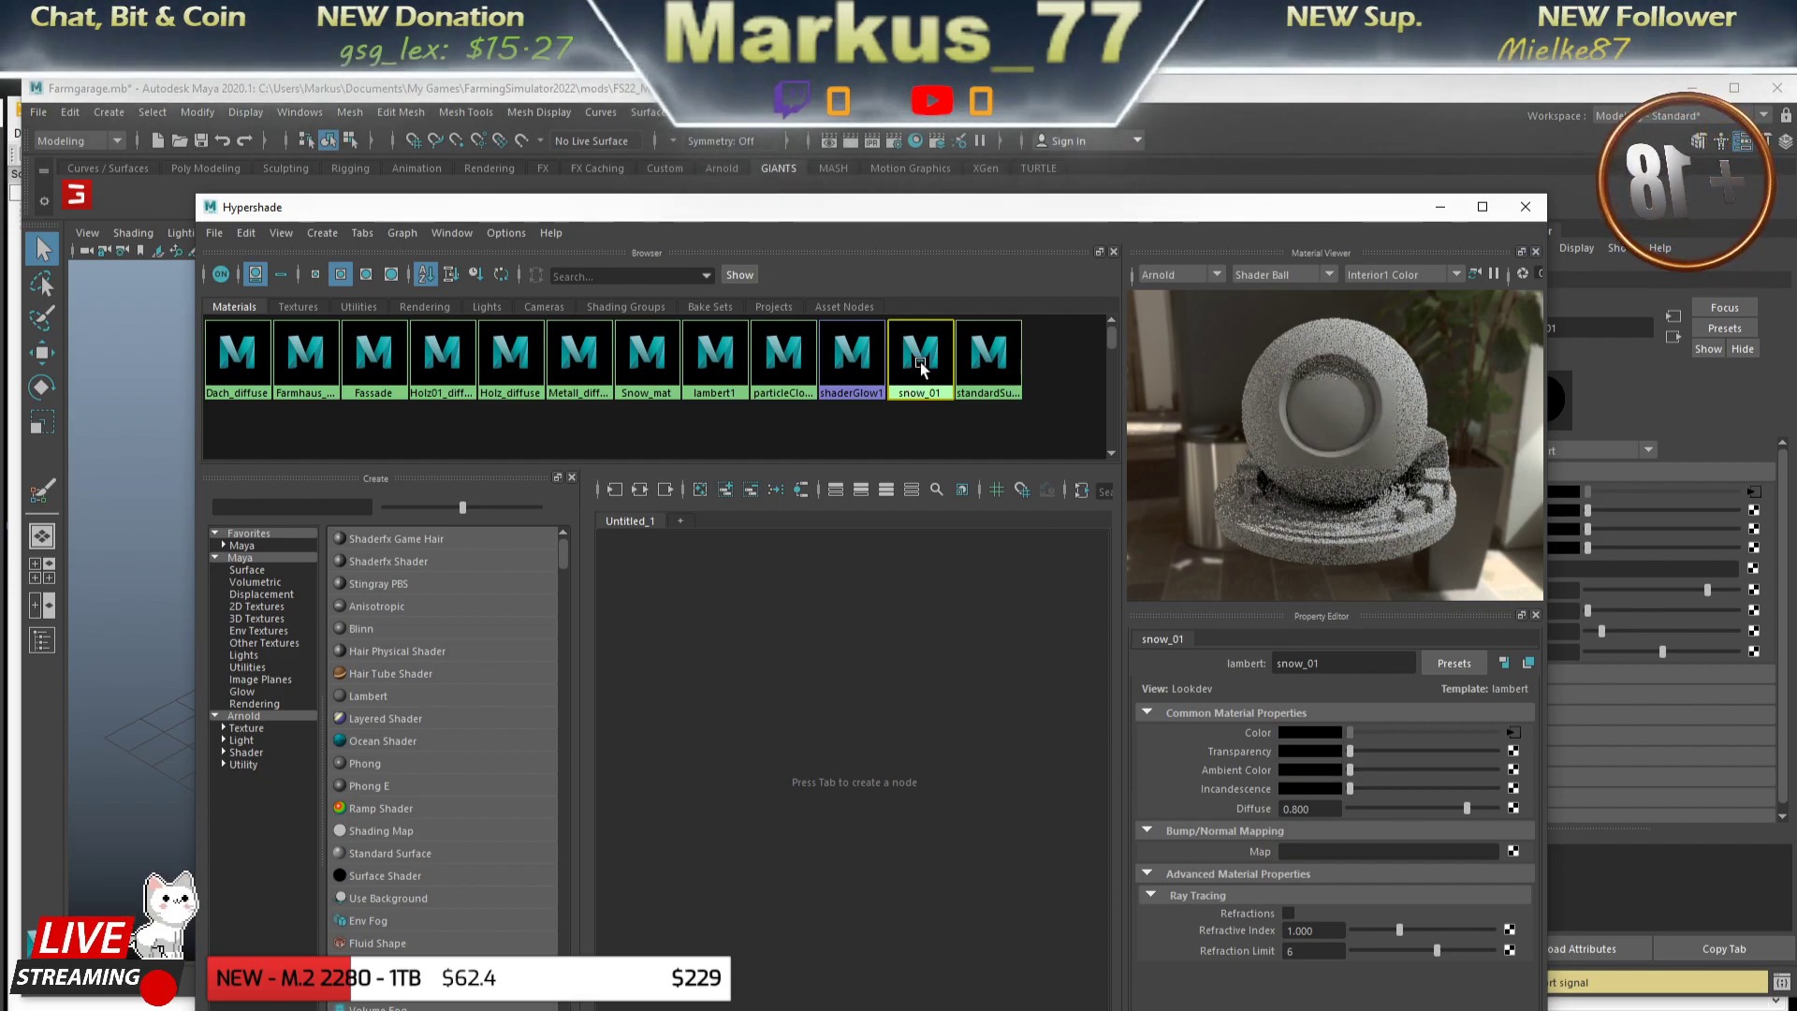
key("3")
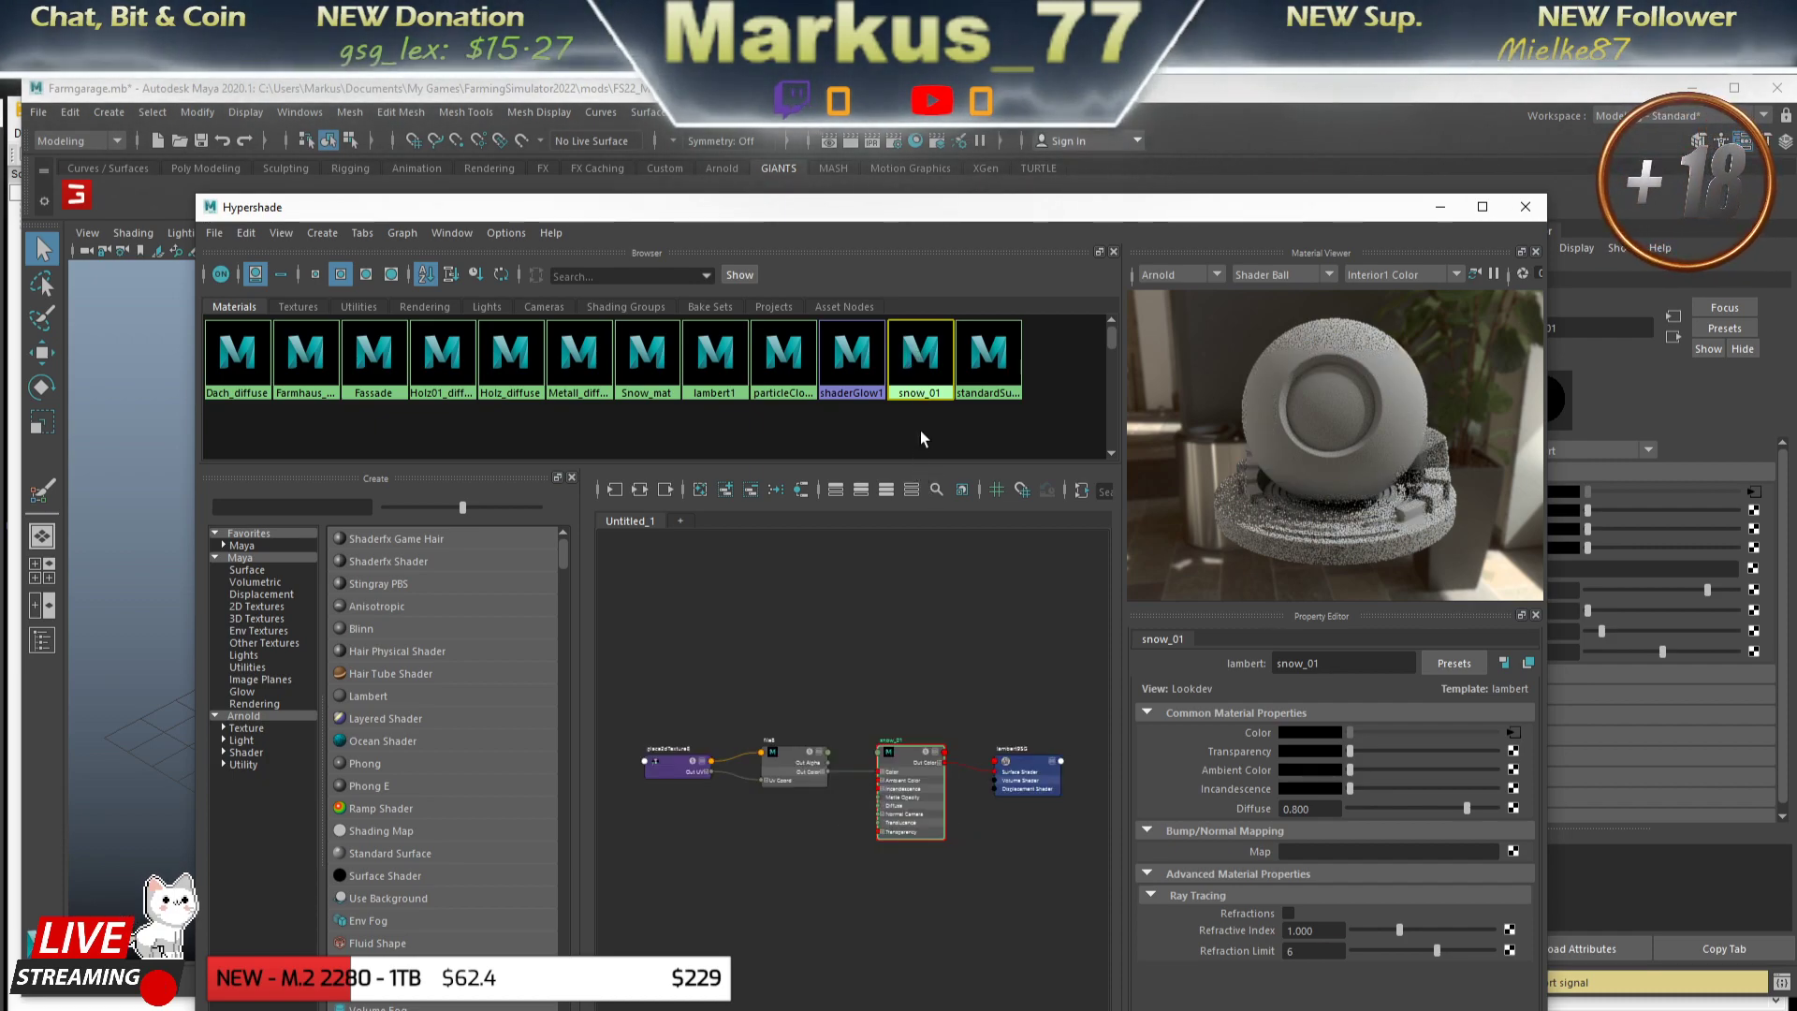
right_click(919, 368)
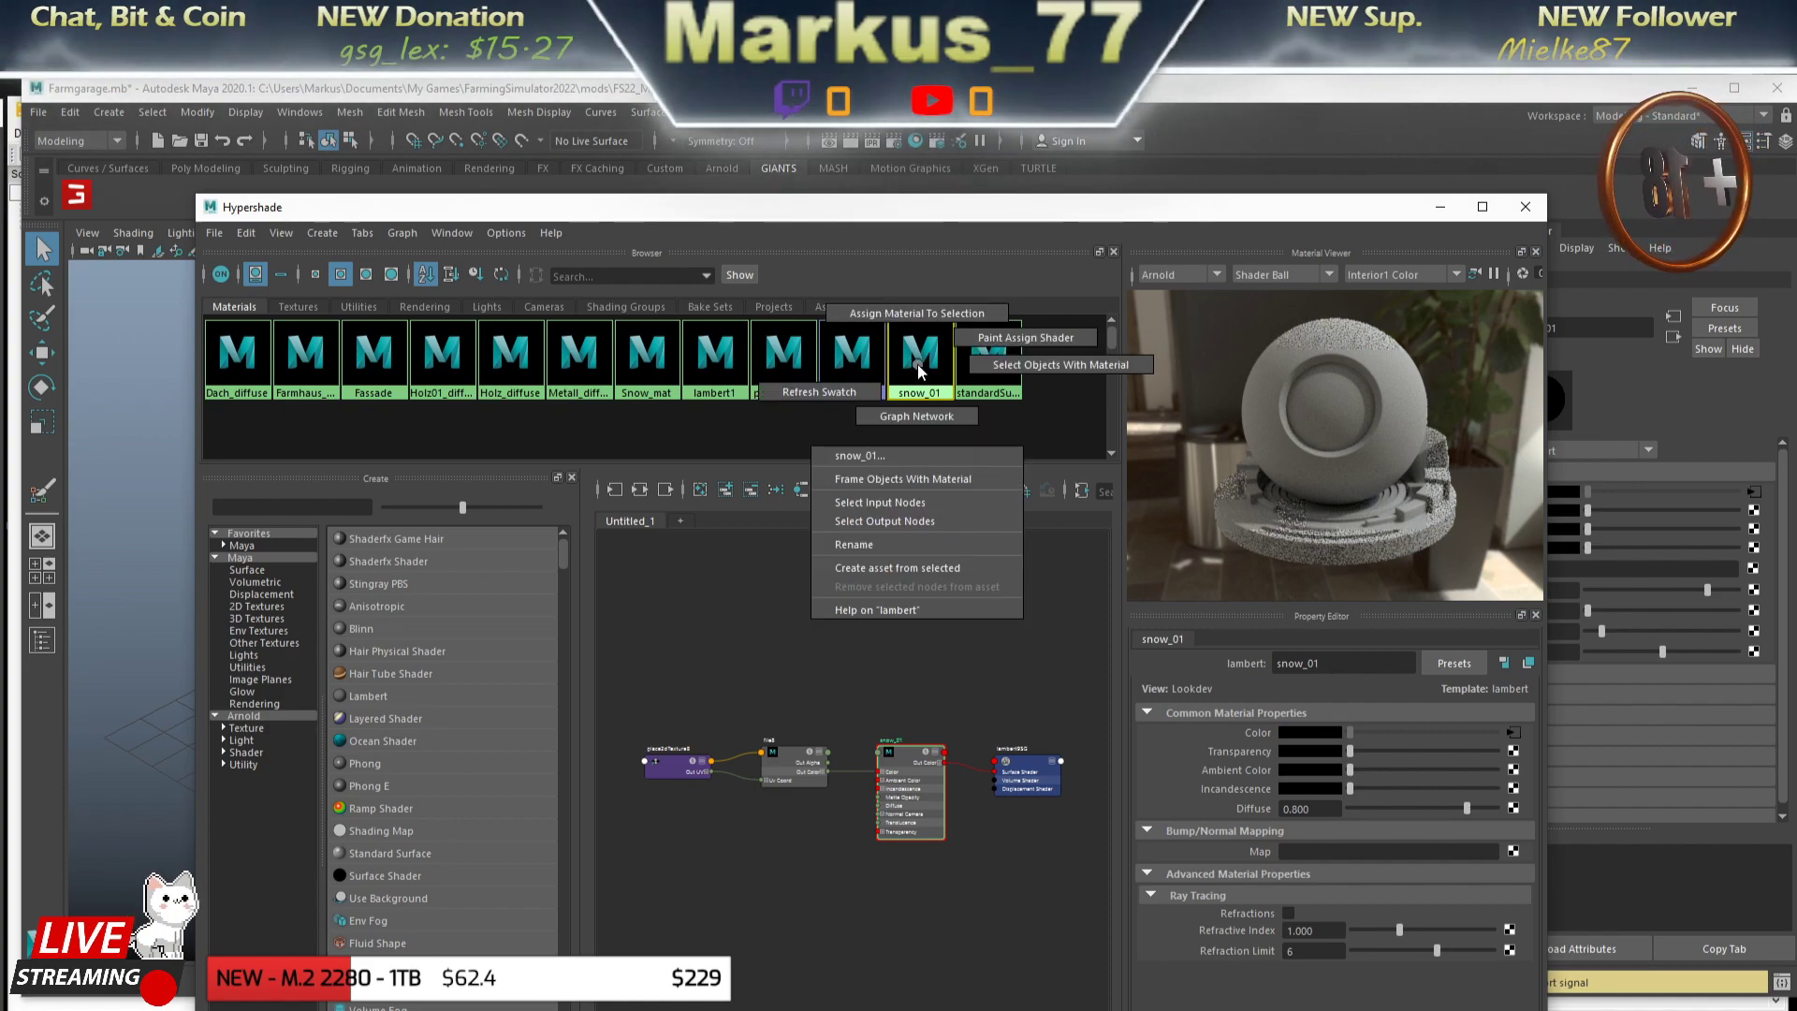
left_click(918, 368)
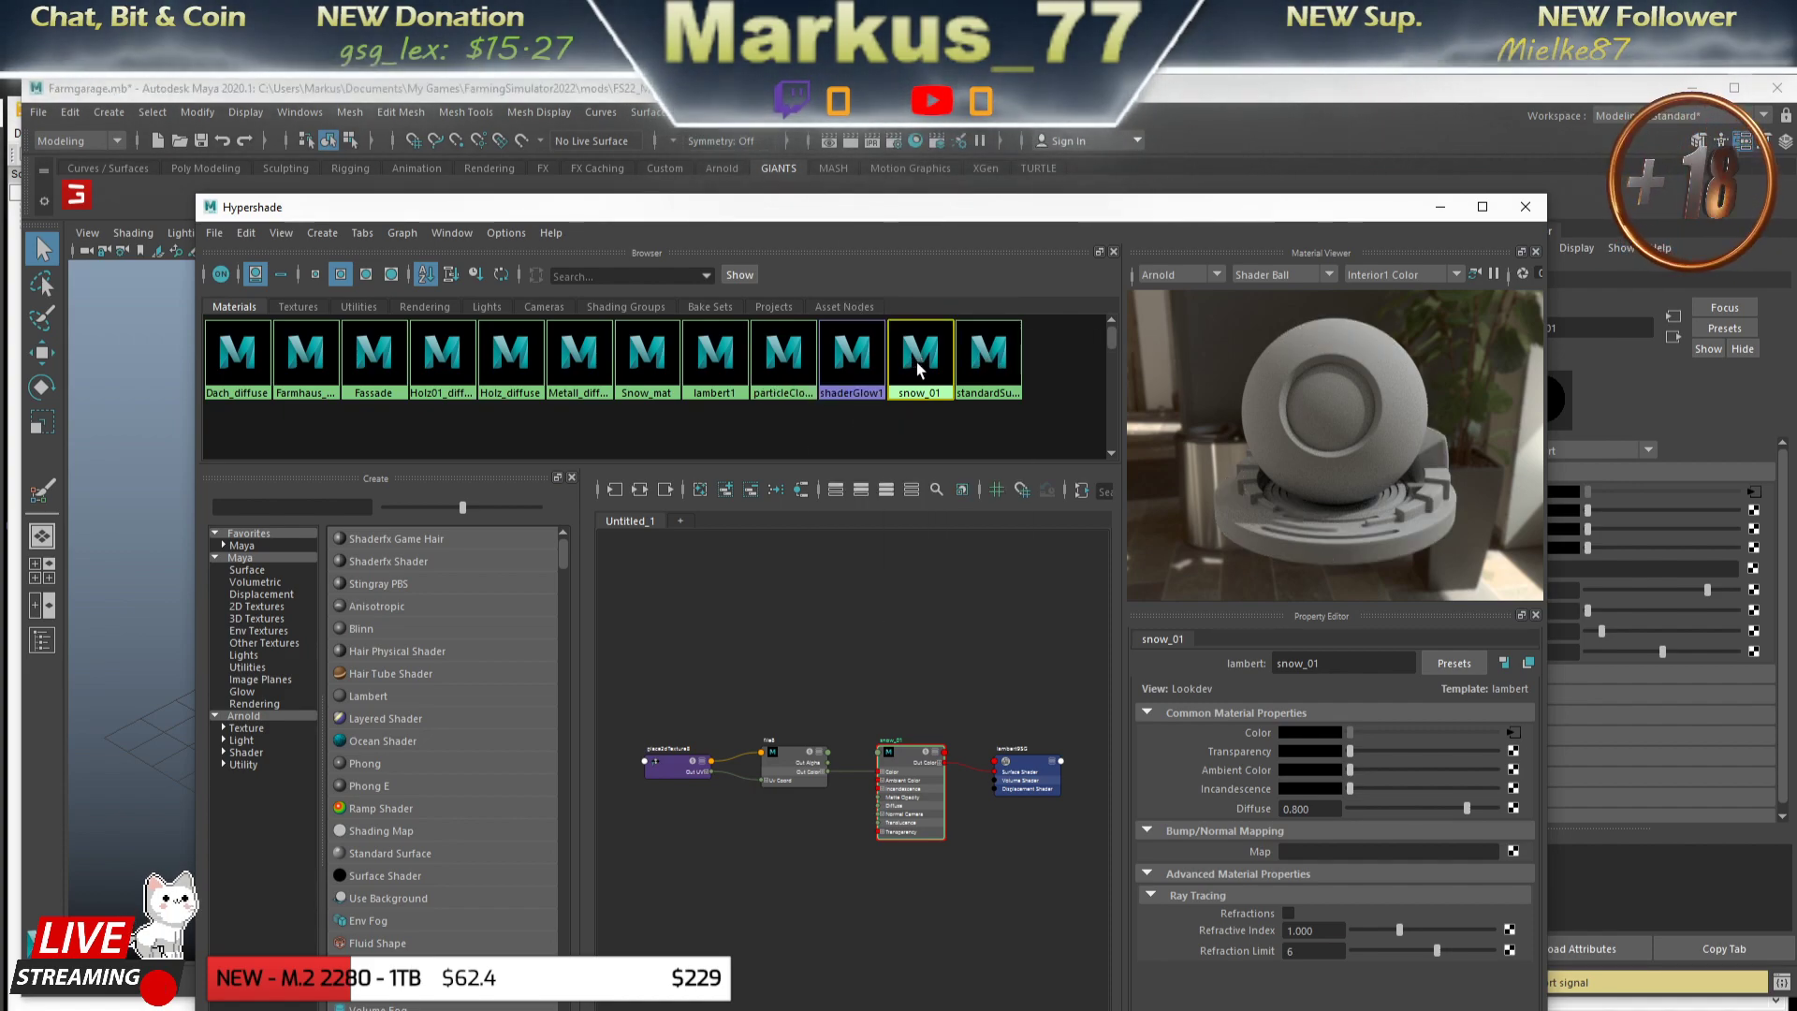
key("Delete")
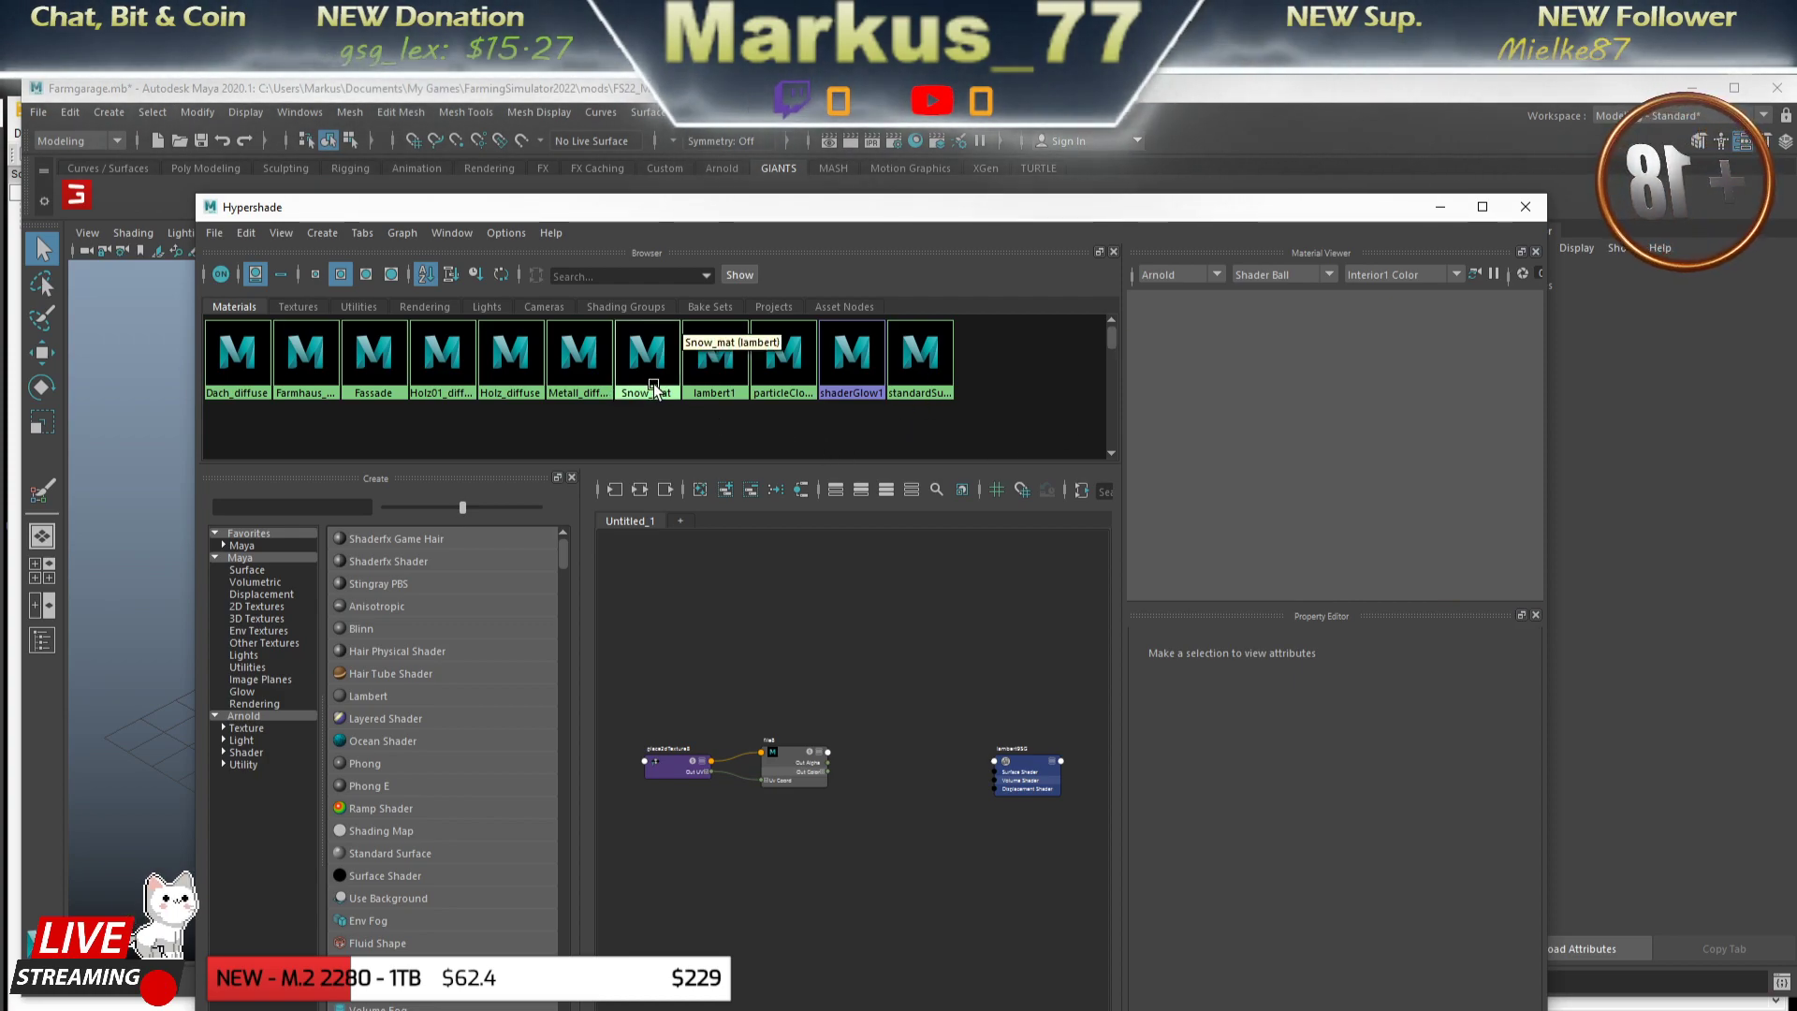
- Inspect the remaining Snow_mat network, close Hypershade and minimize Maya
left_click(654, 381)
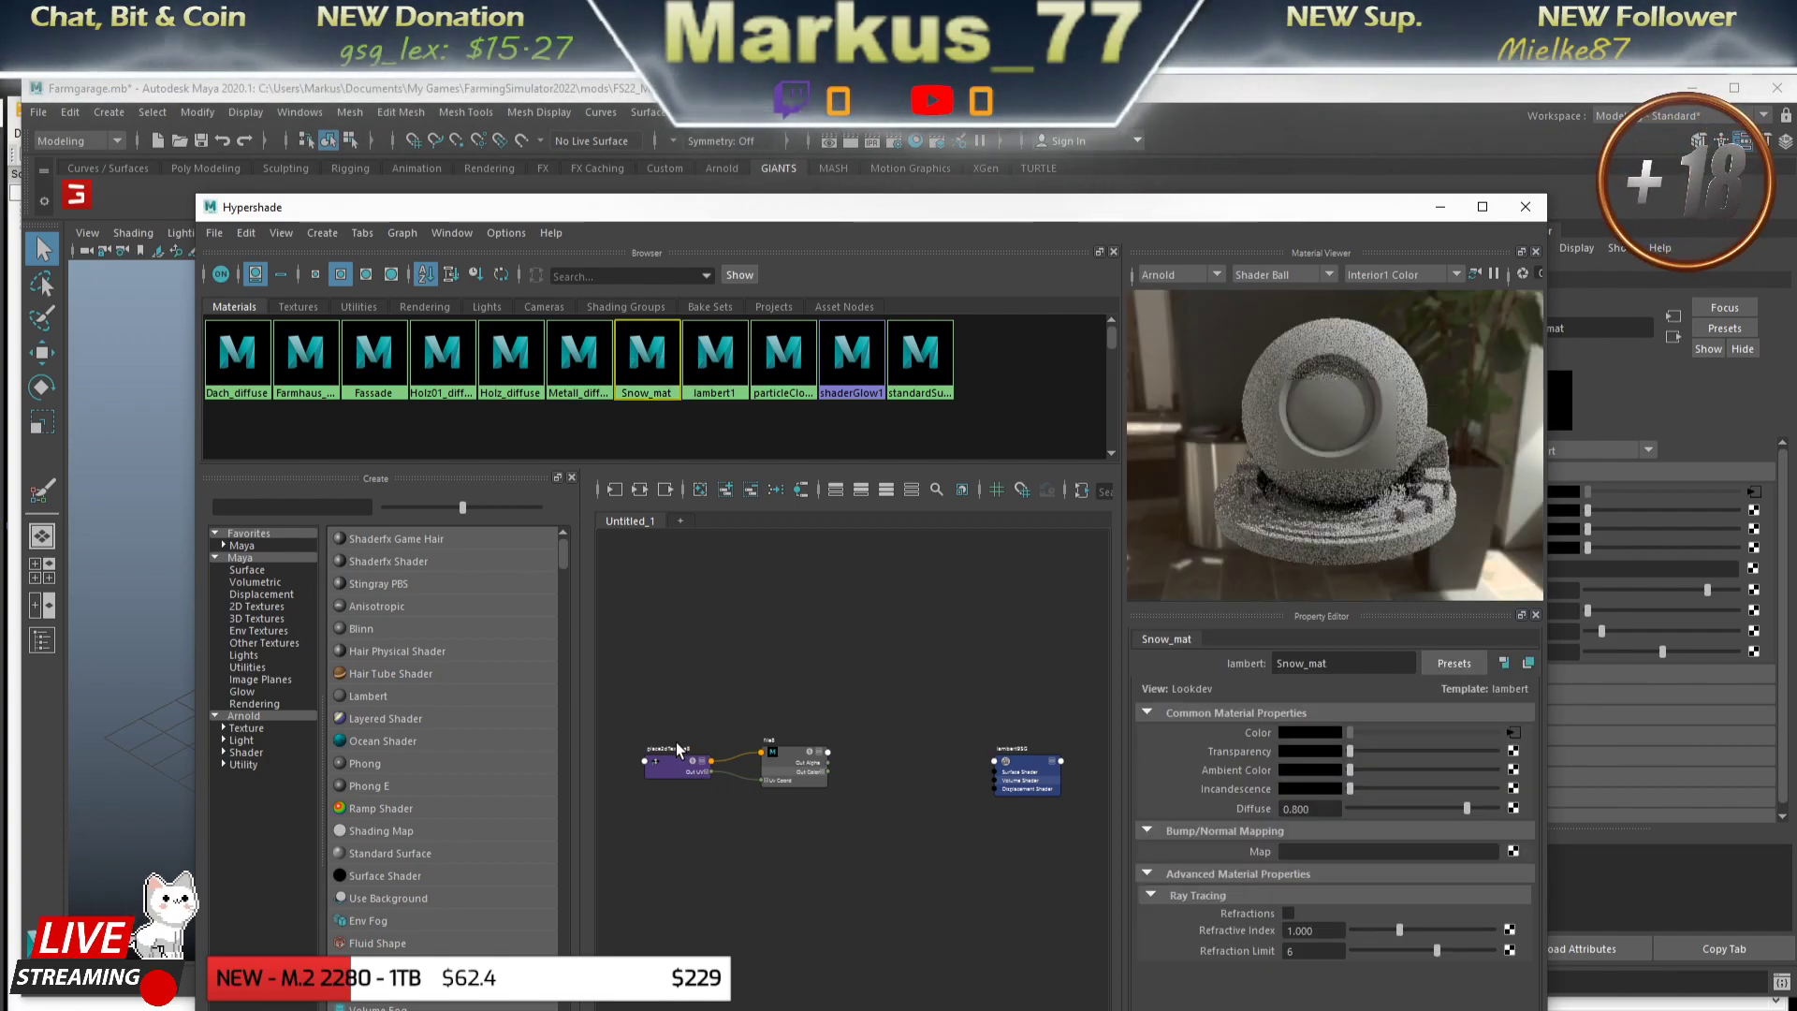
scroll("up", 3)
left_click_drag(794, 820, 800, 677)
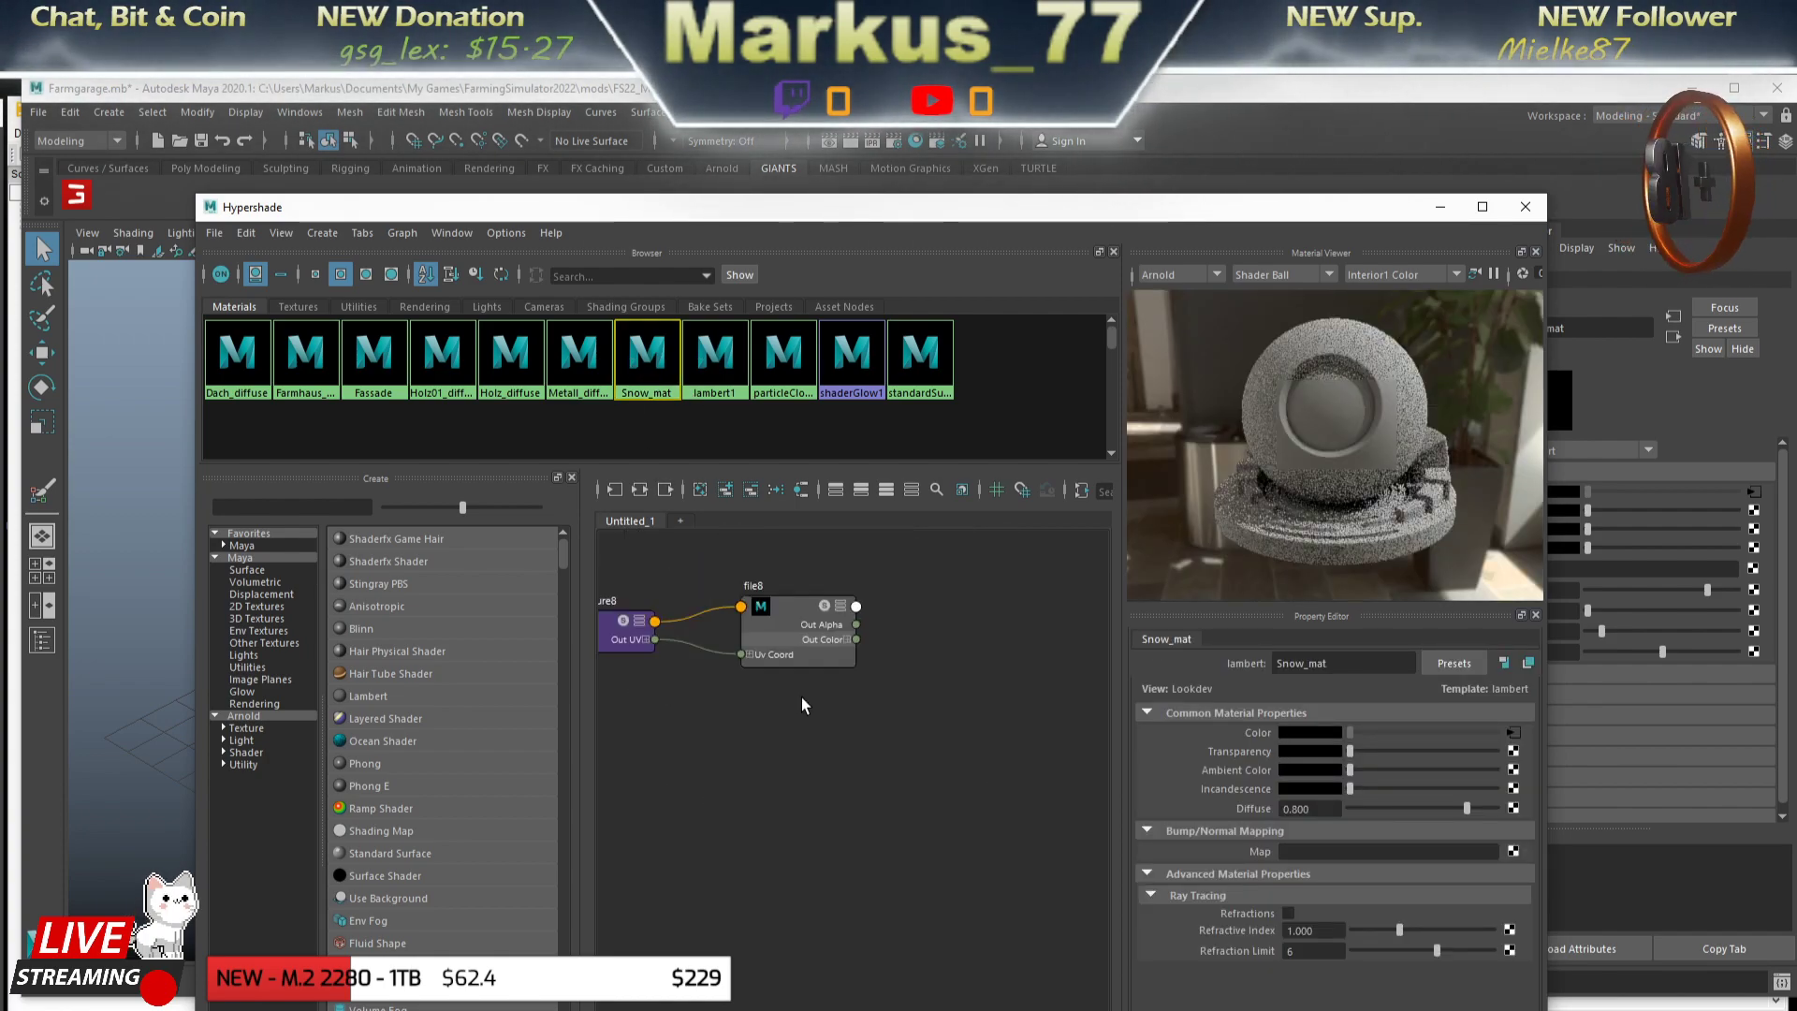
scroll("down", 3)
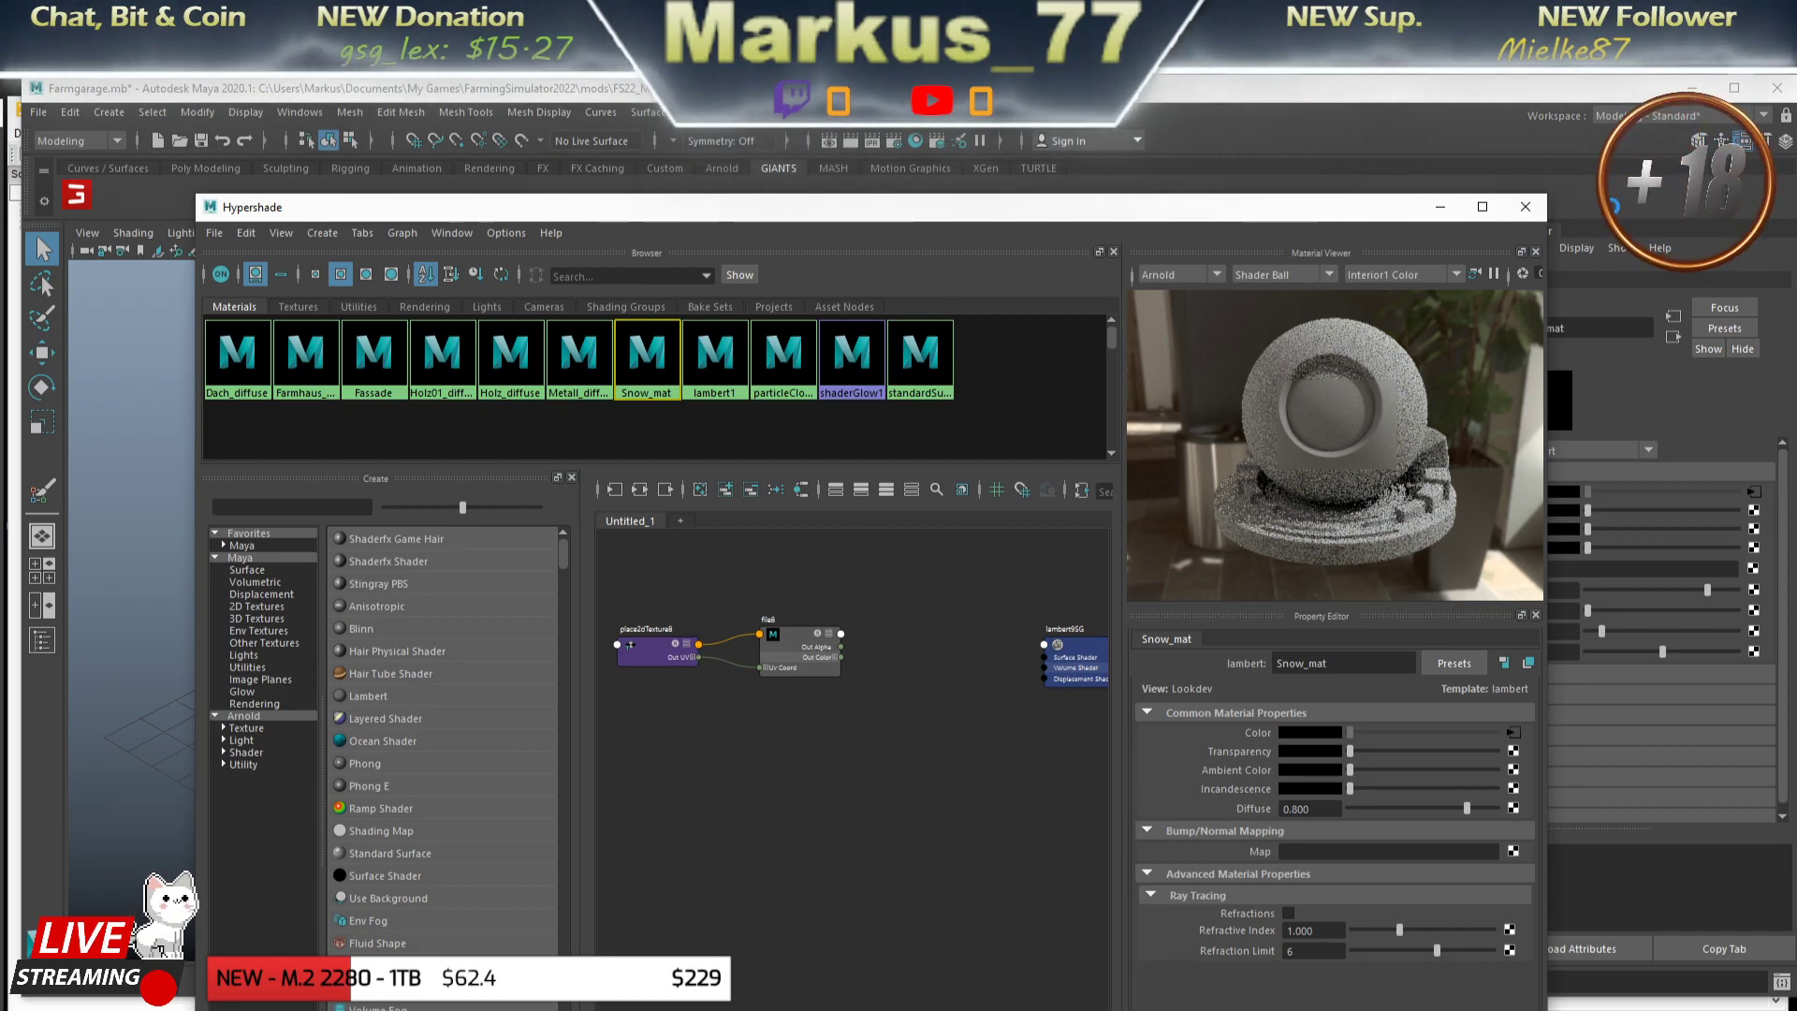
left_click(1525, 206)
left_click(1692, 87)
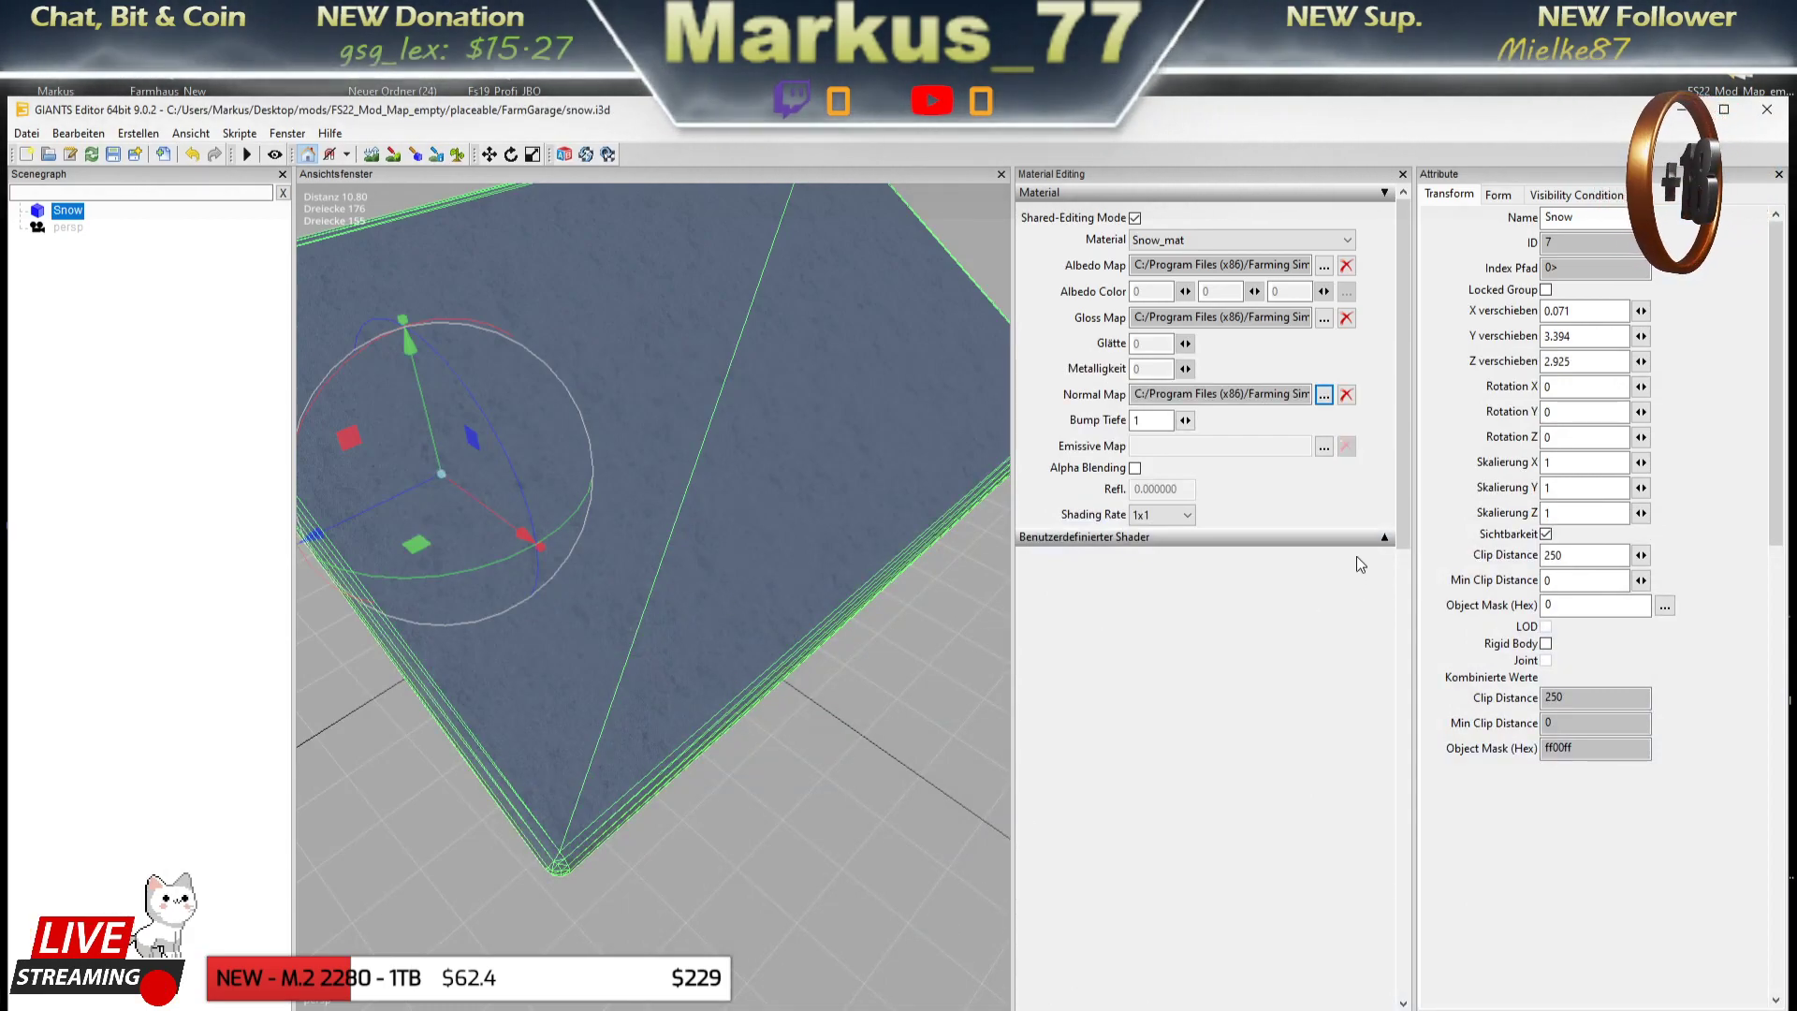
- Set Snow_mat's custom shader source to snowHeapShader.xml from the data/shaders folder
left_click(1382, 536)
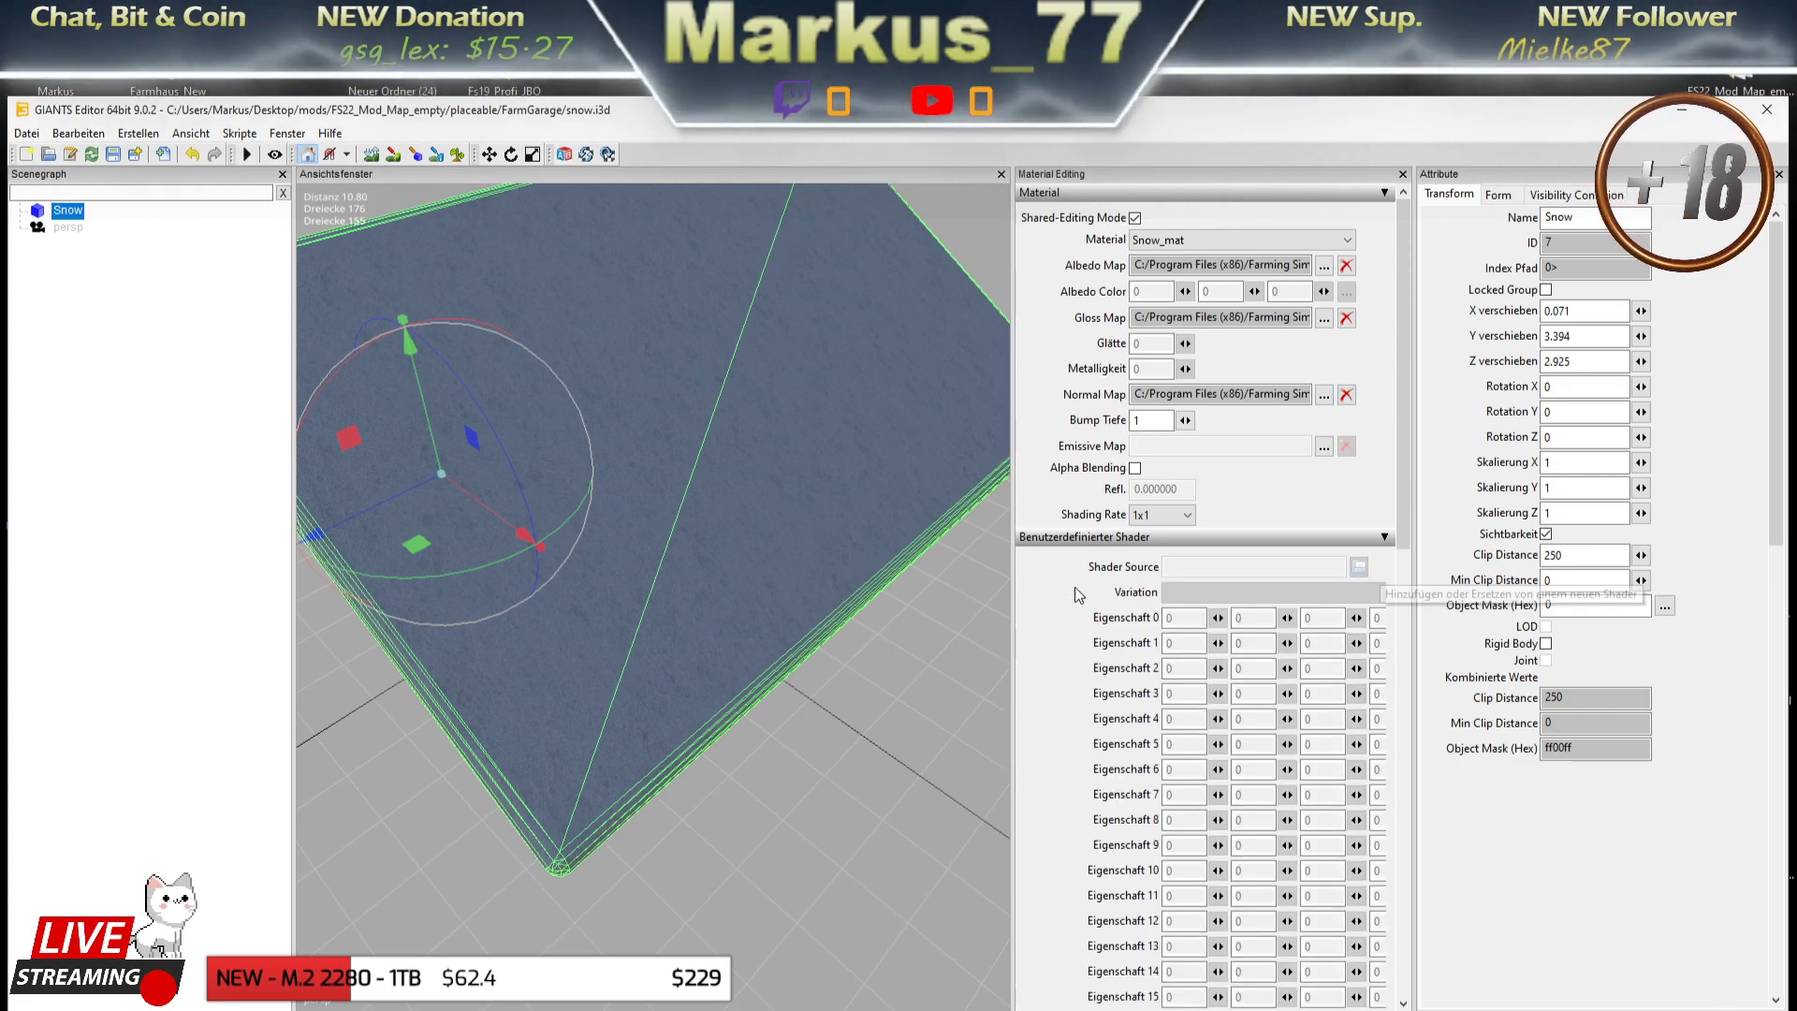
left_click(1358, 566)
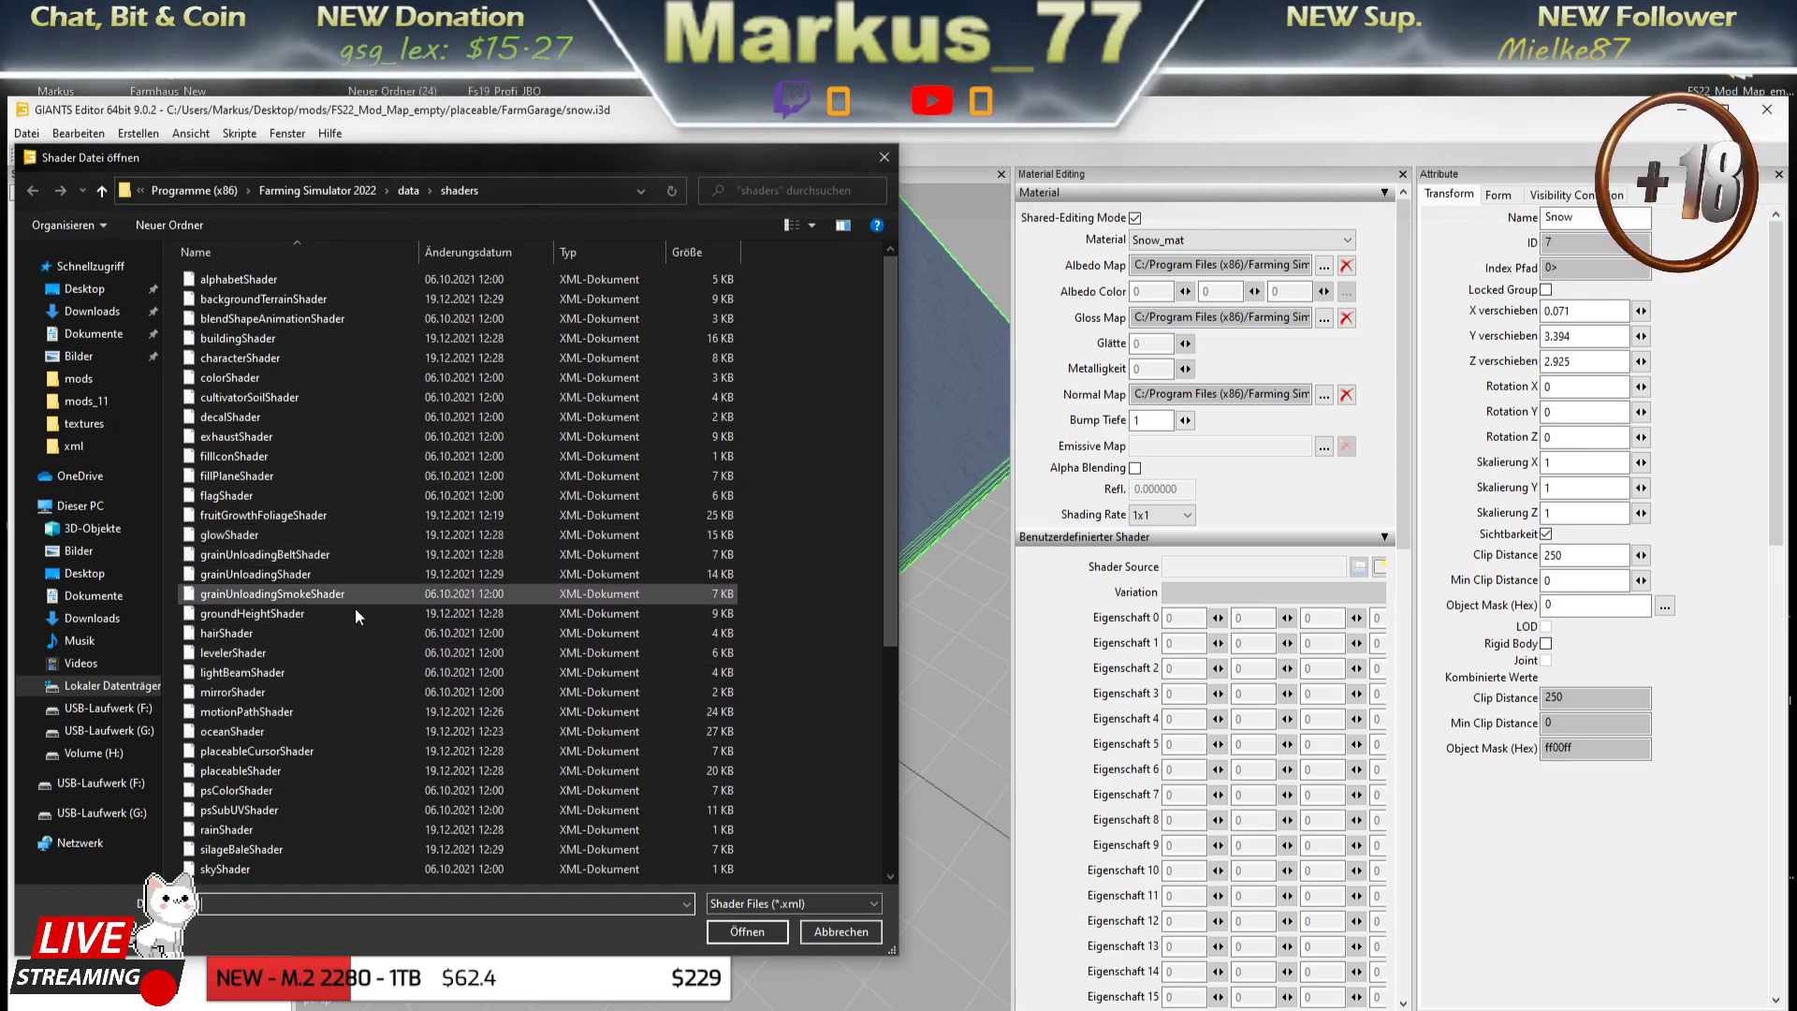
scroll("down", 3)
scroll("down", 3)
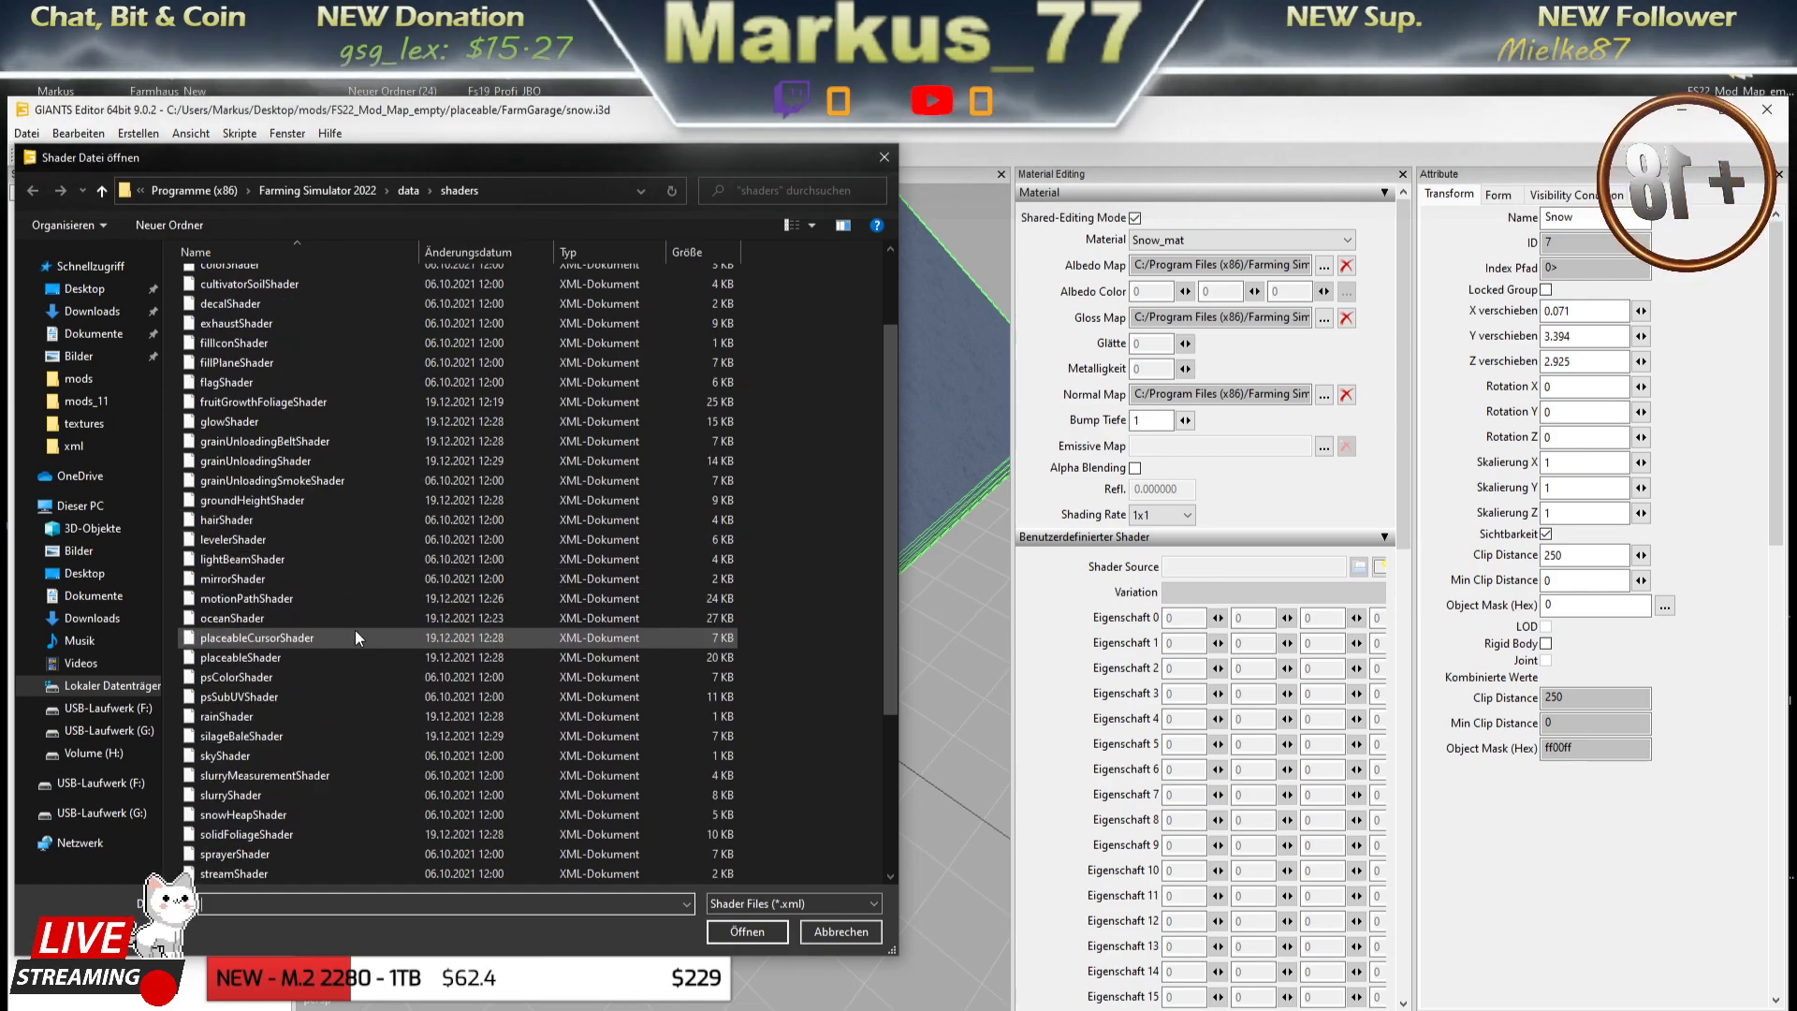
scroll("down", 3)
scroll("down", 3)
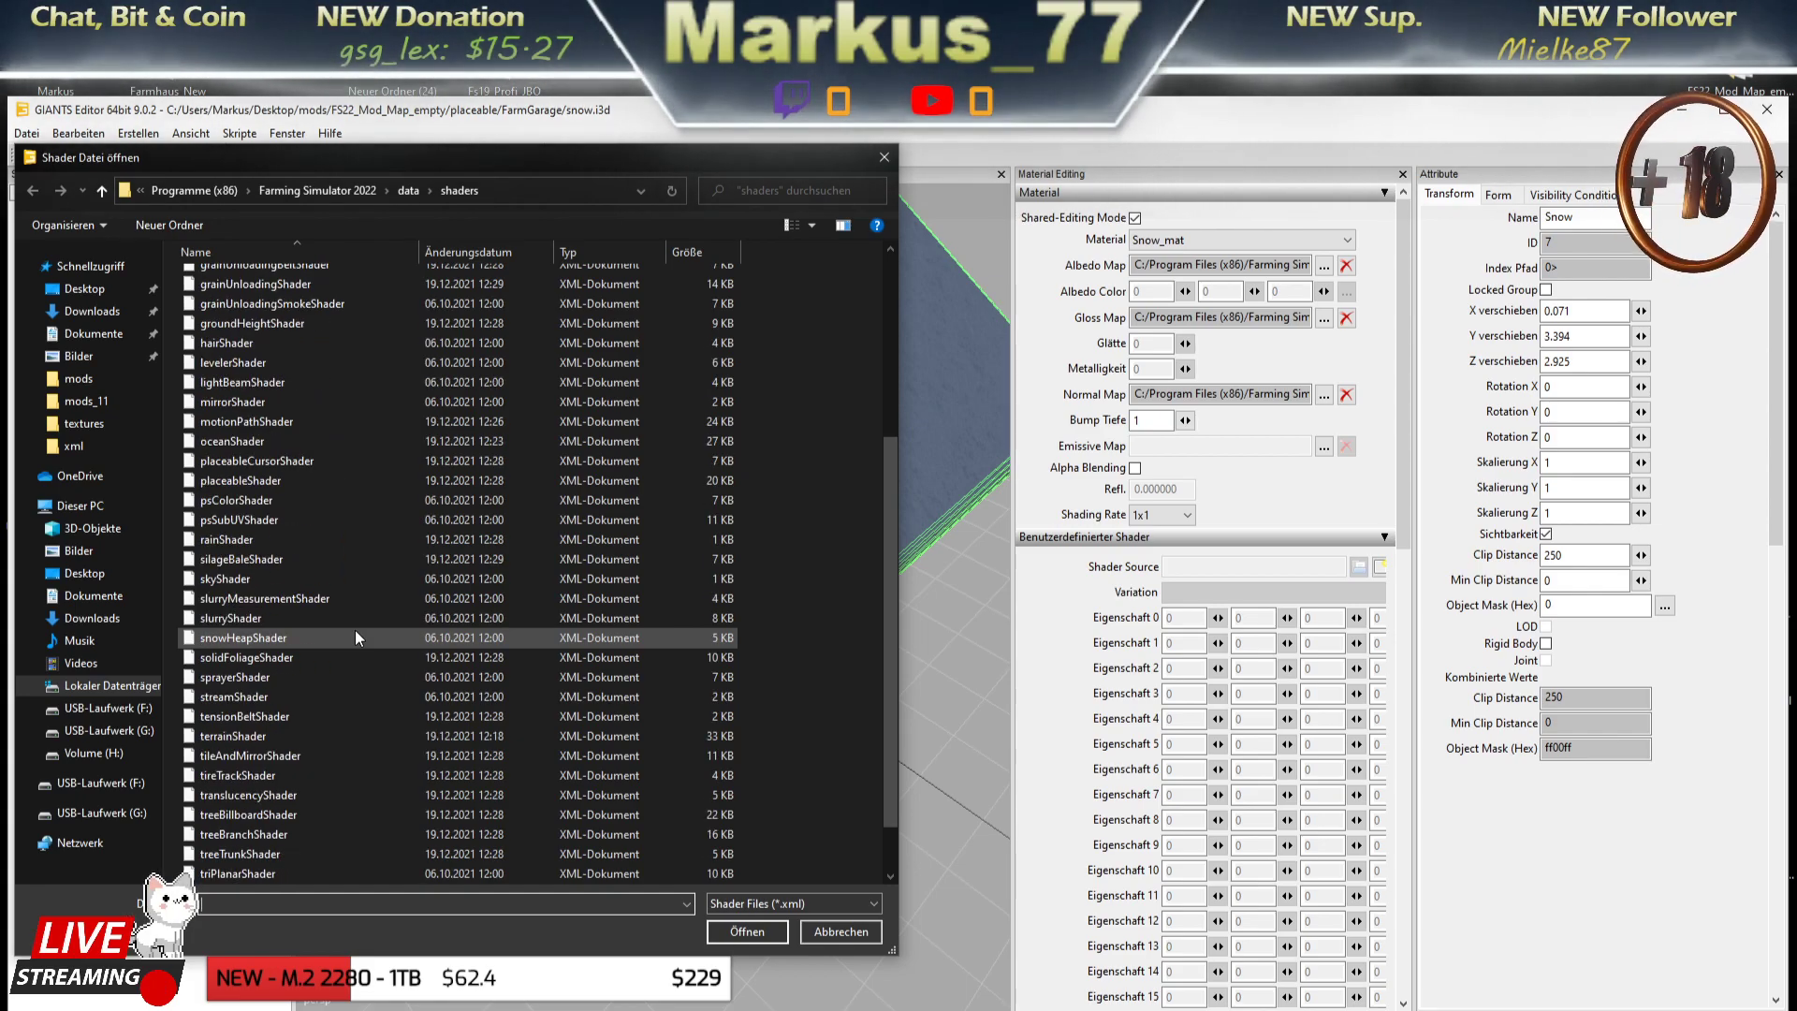
scroll("down", 3)
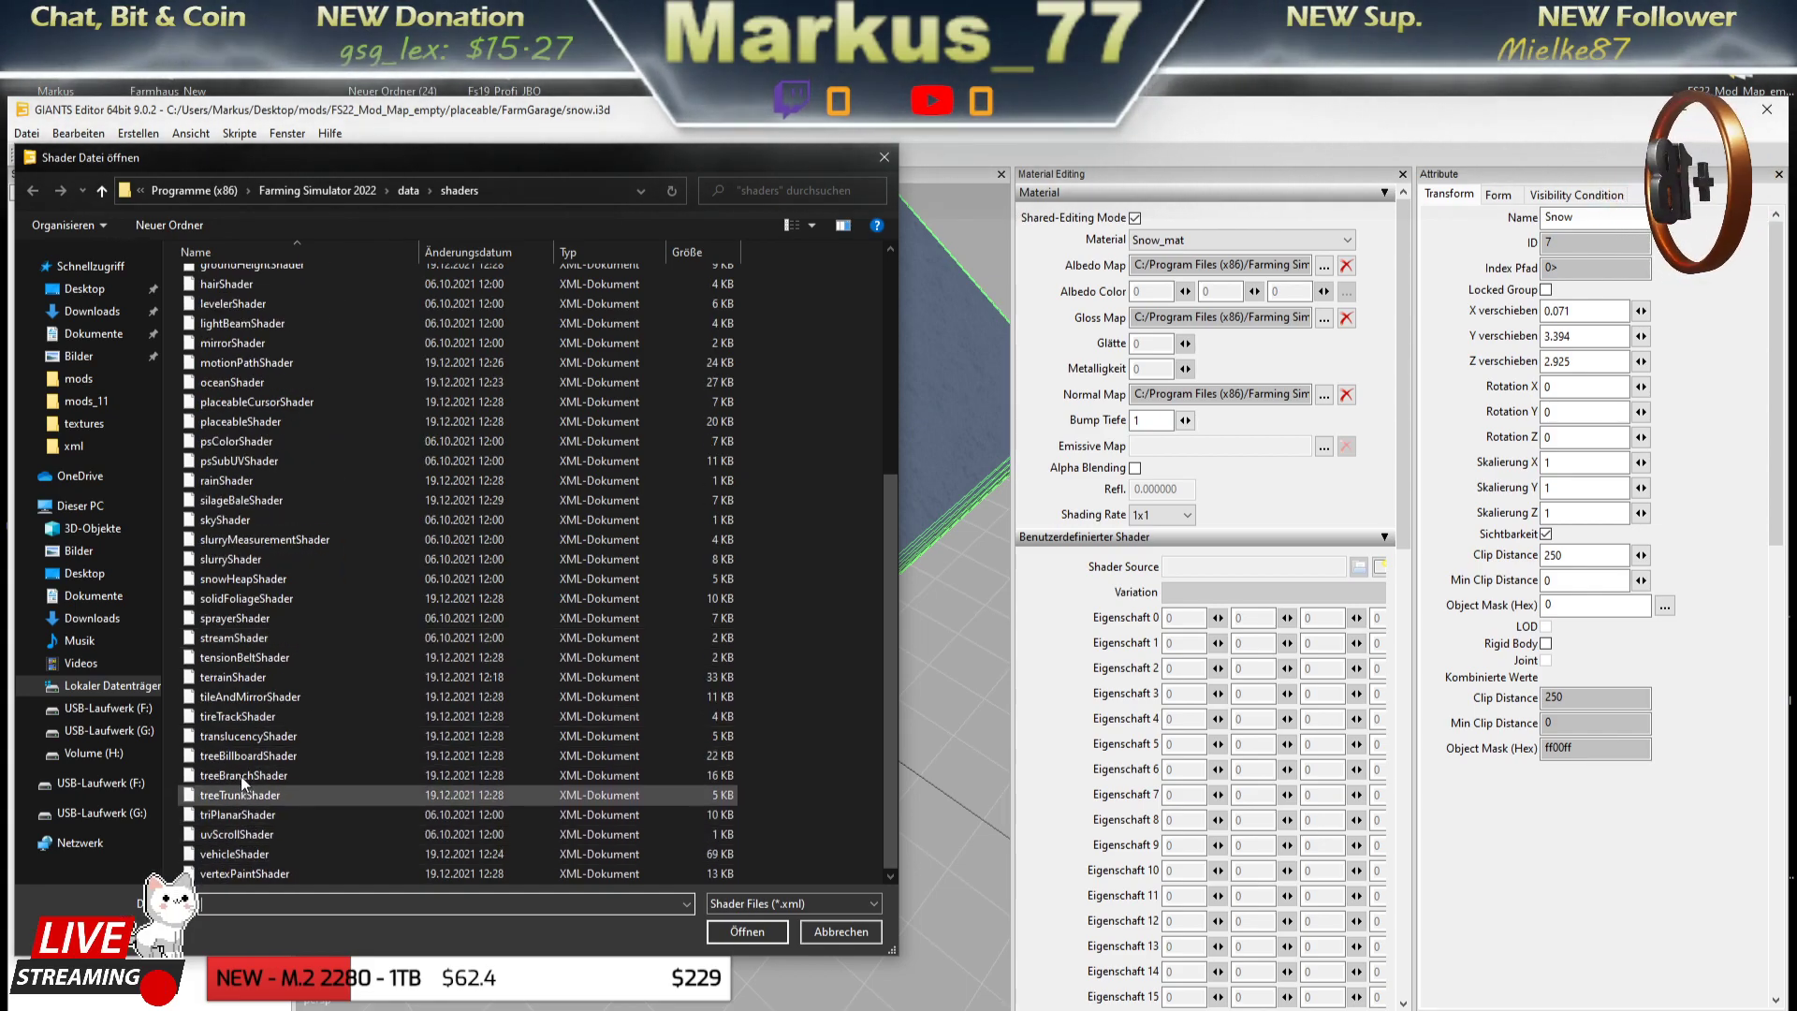
left_click(219, 579)
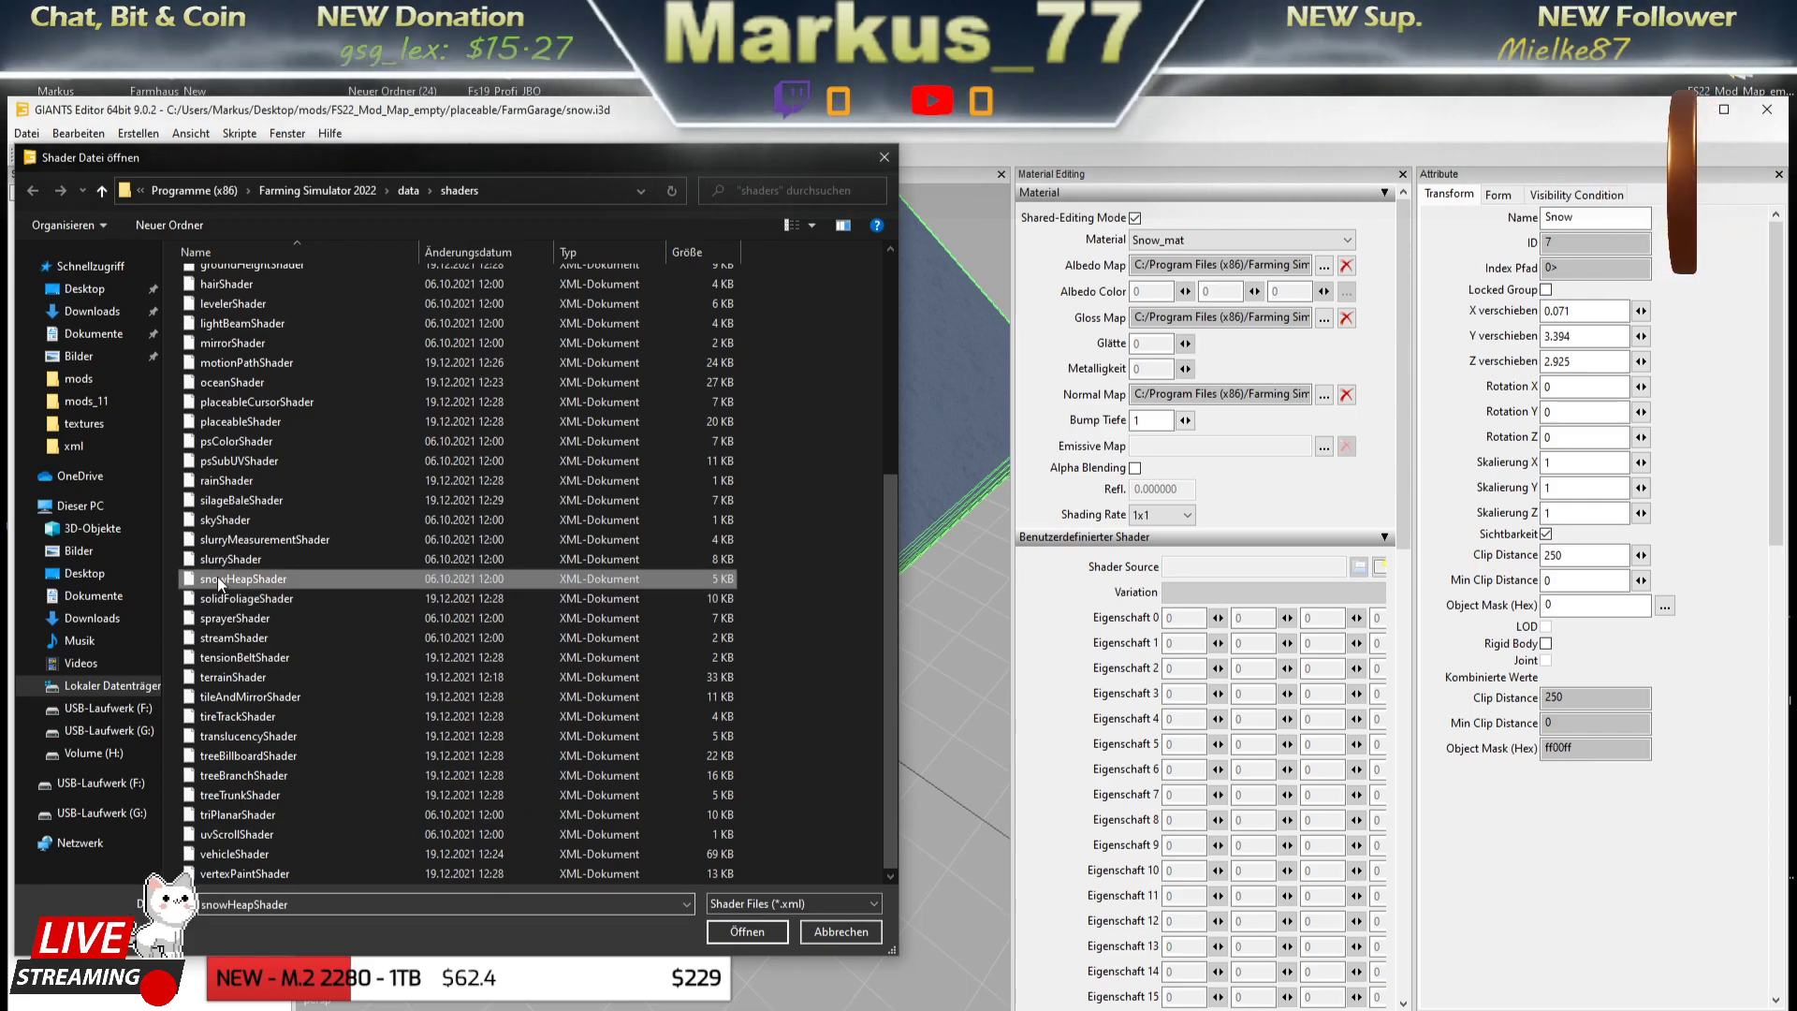
left_click(737, 930)
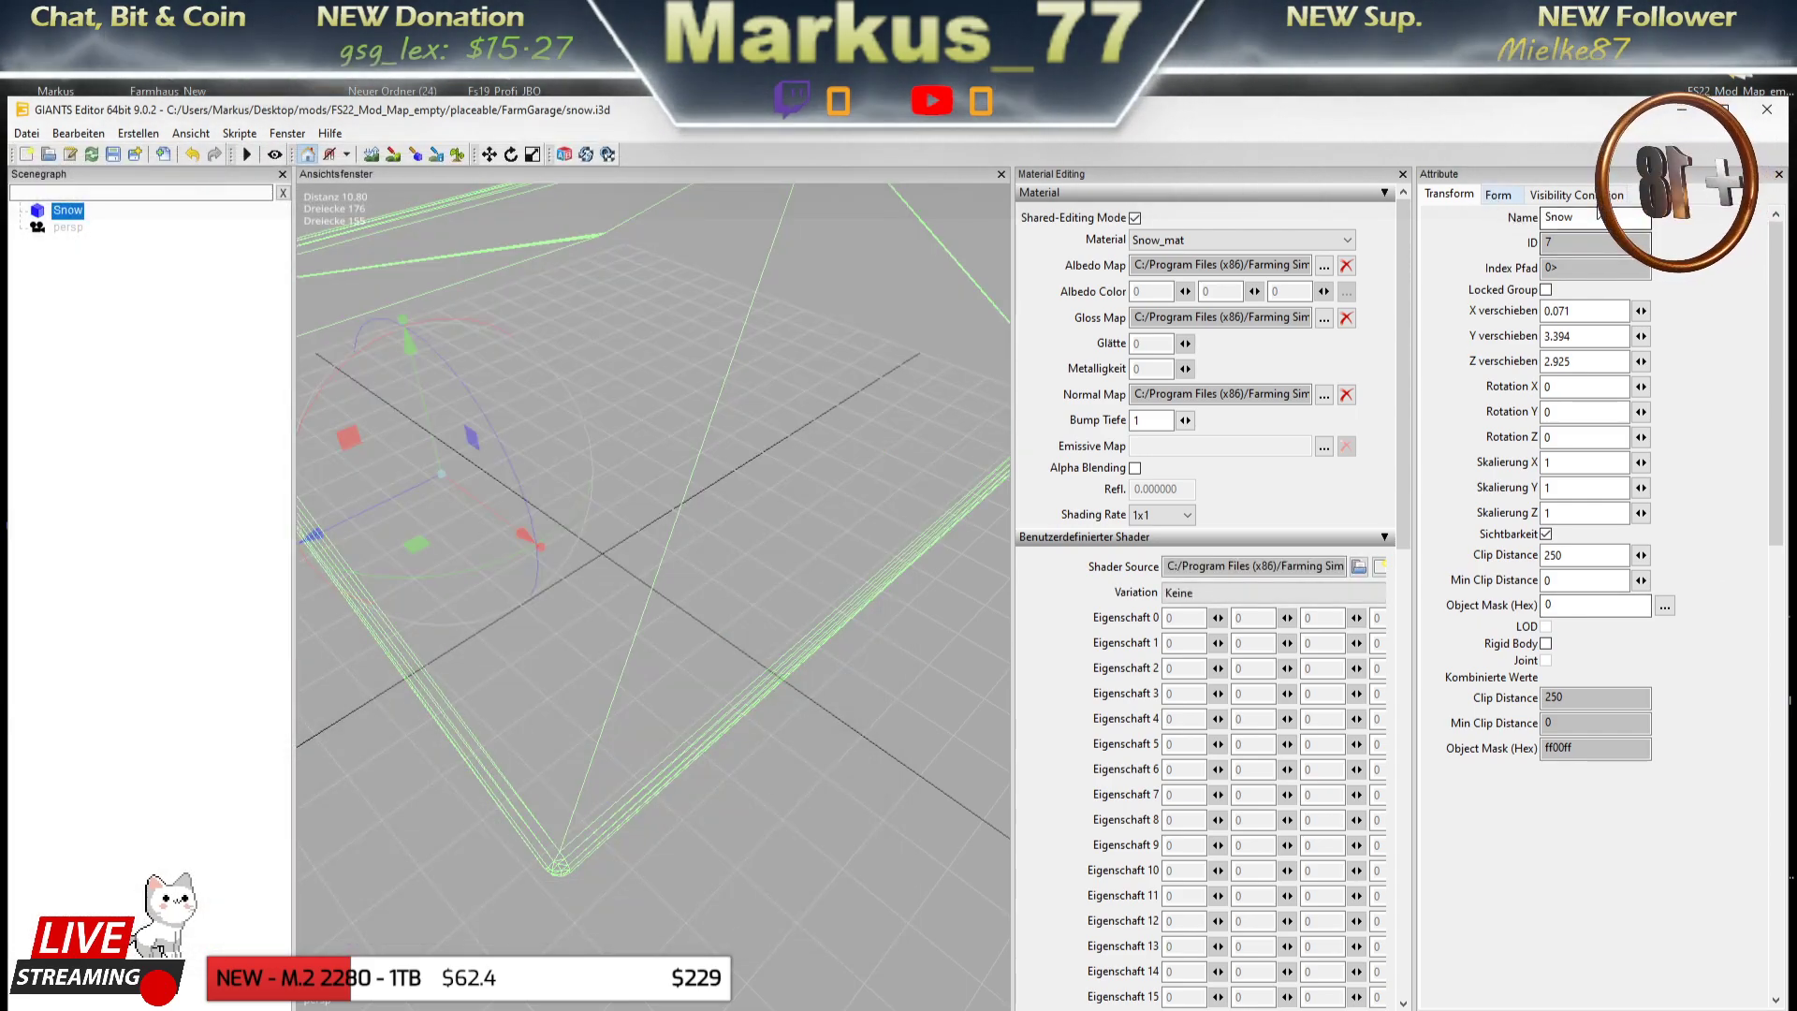
- Set the Snow object's Weather Prevent Mask to 400 by ticking bit 10
left_click(1591, 199)
left_click(1639, 362)
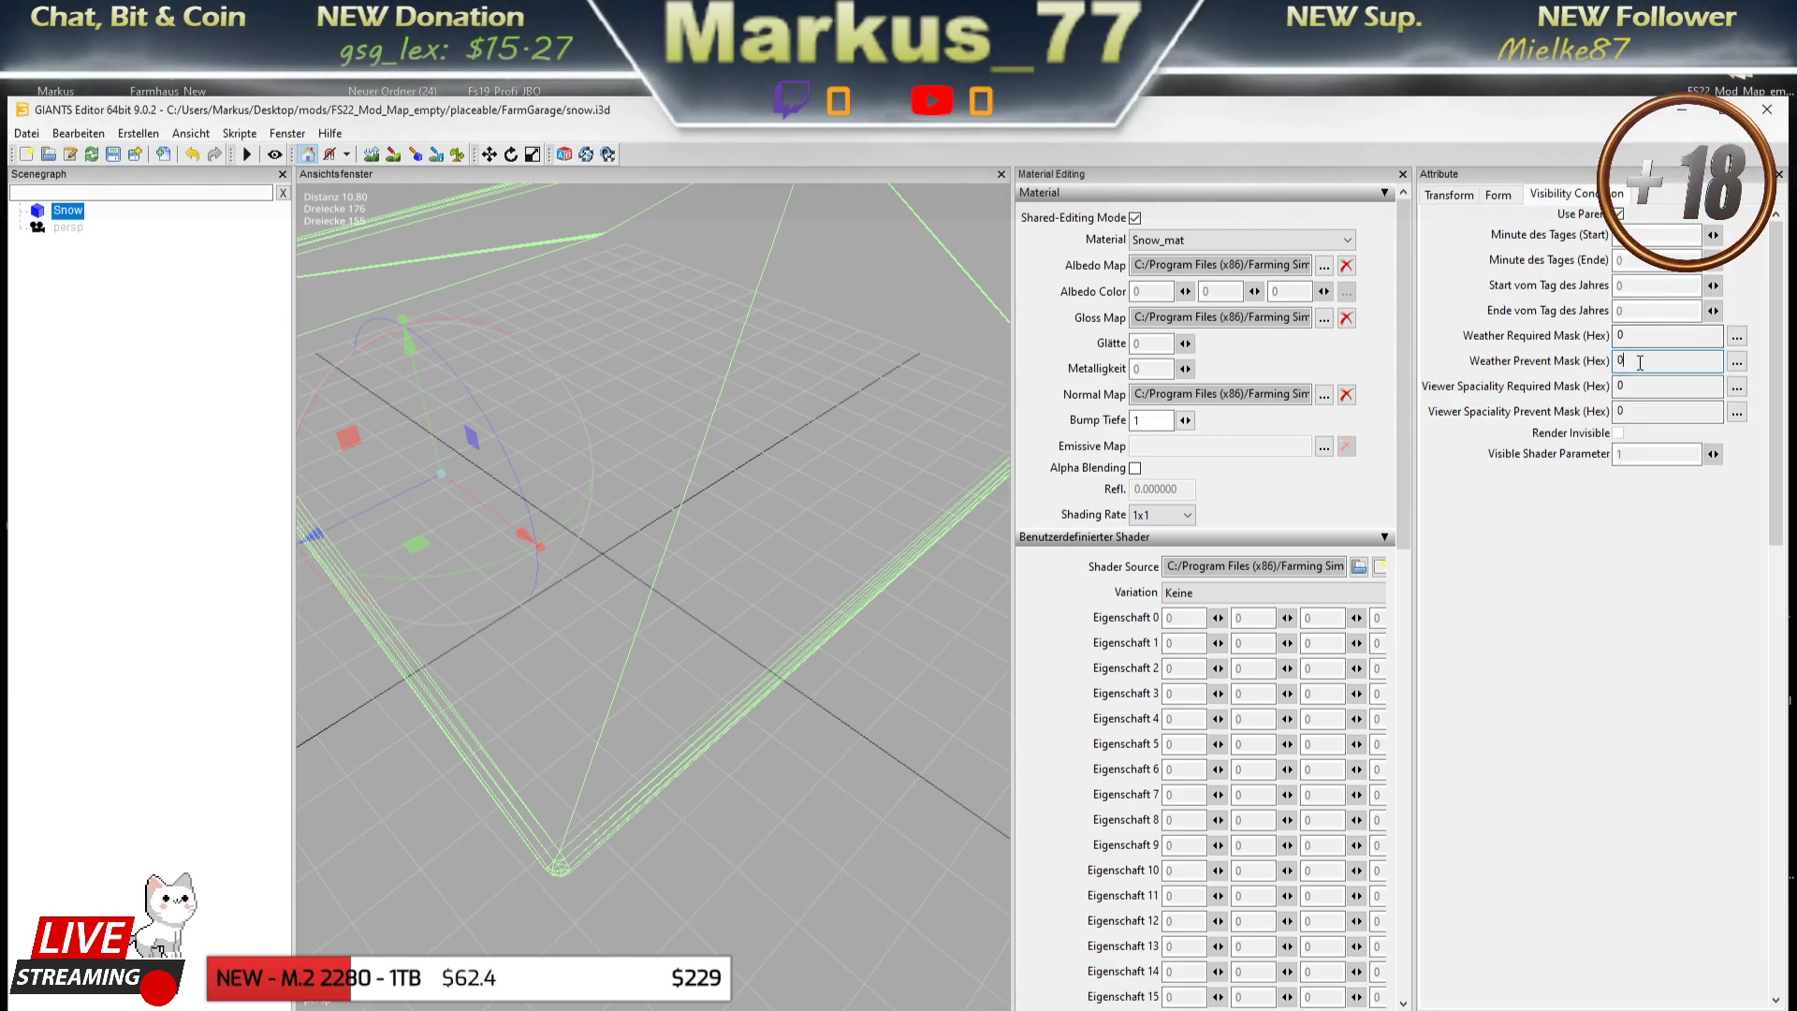
left_click(1736, 361)
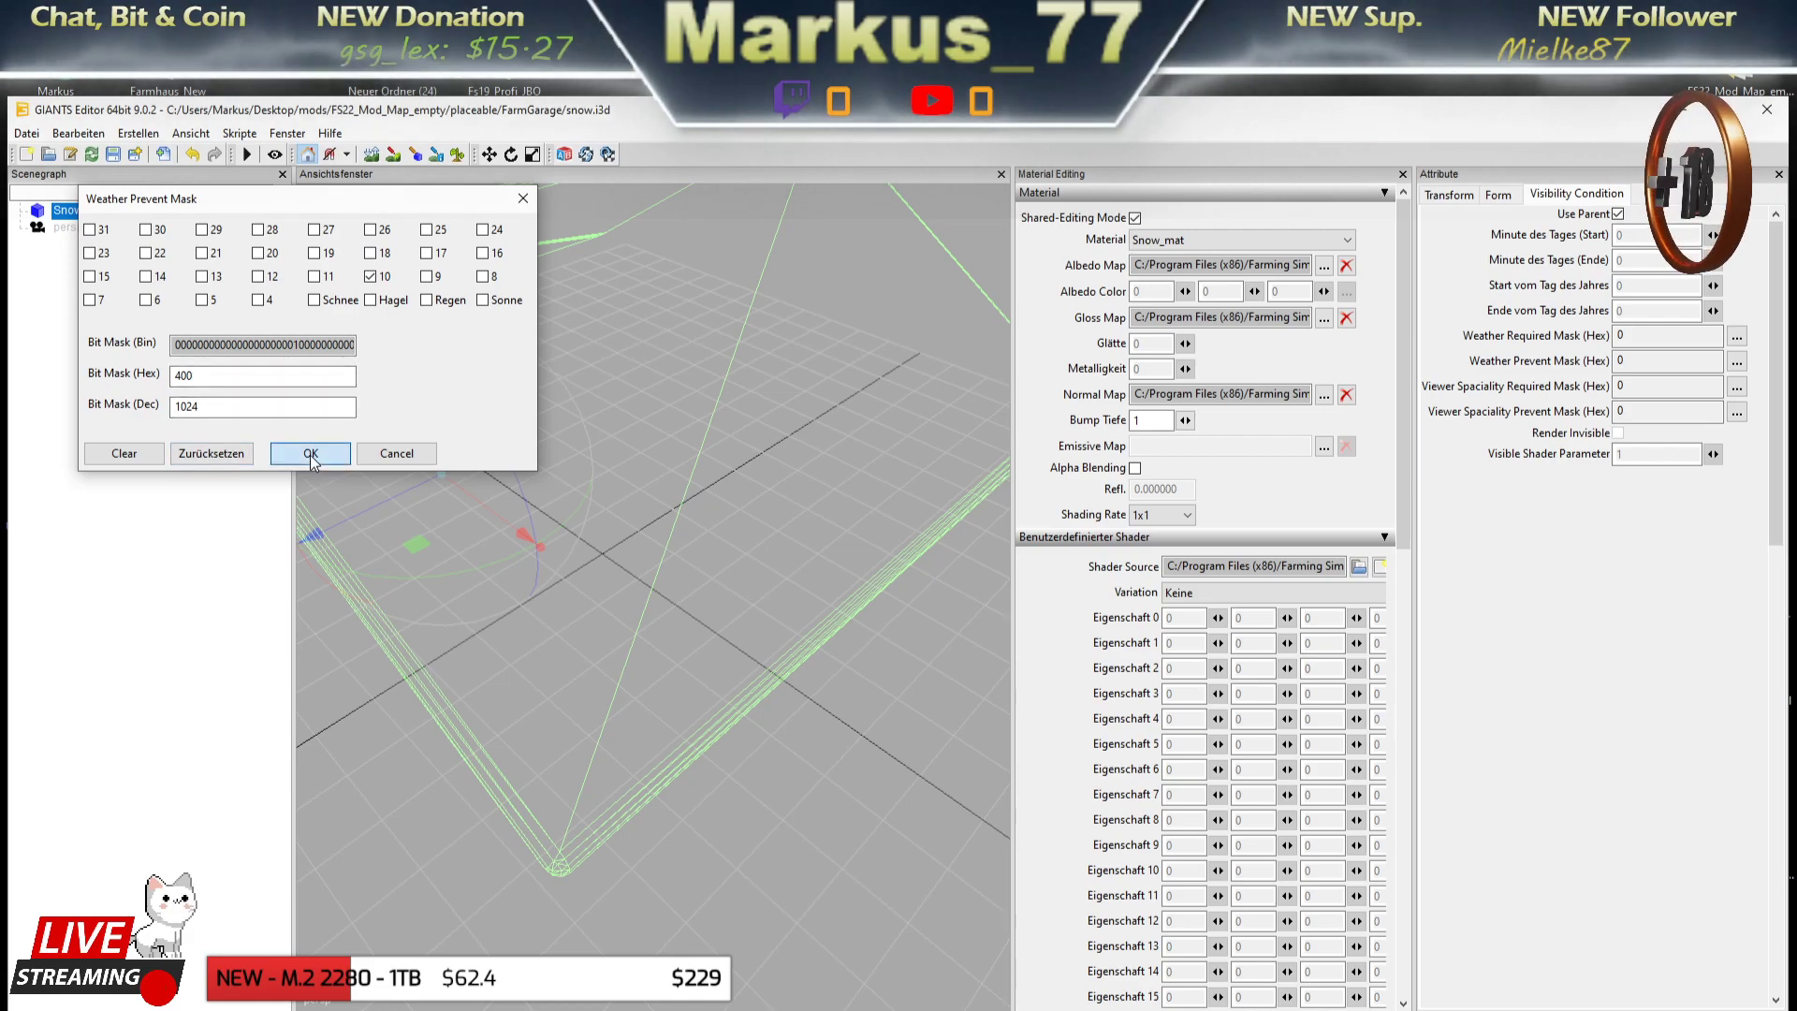
left_click(310, 453)
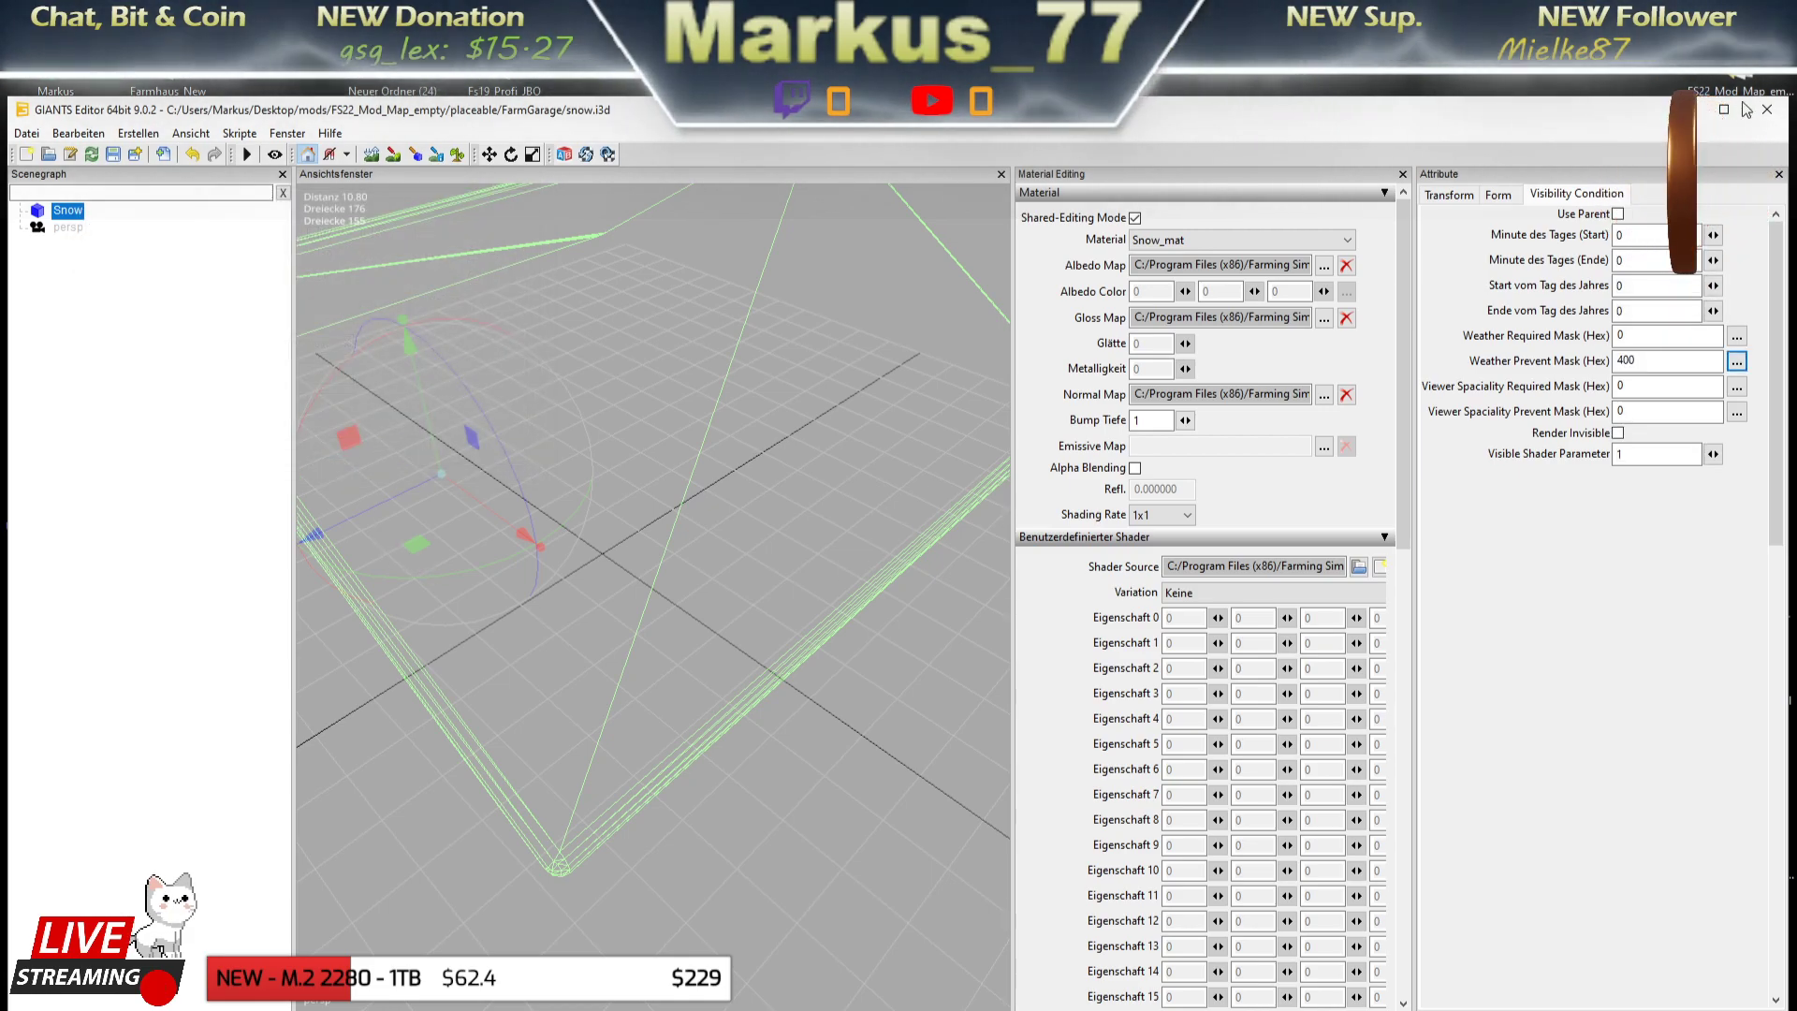
- Close the attribute and material panels, check the roof slab, and close GIANTS Editor
left_click(1777, 175)
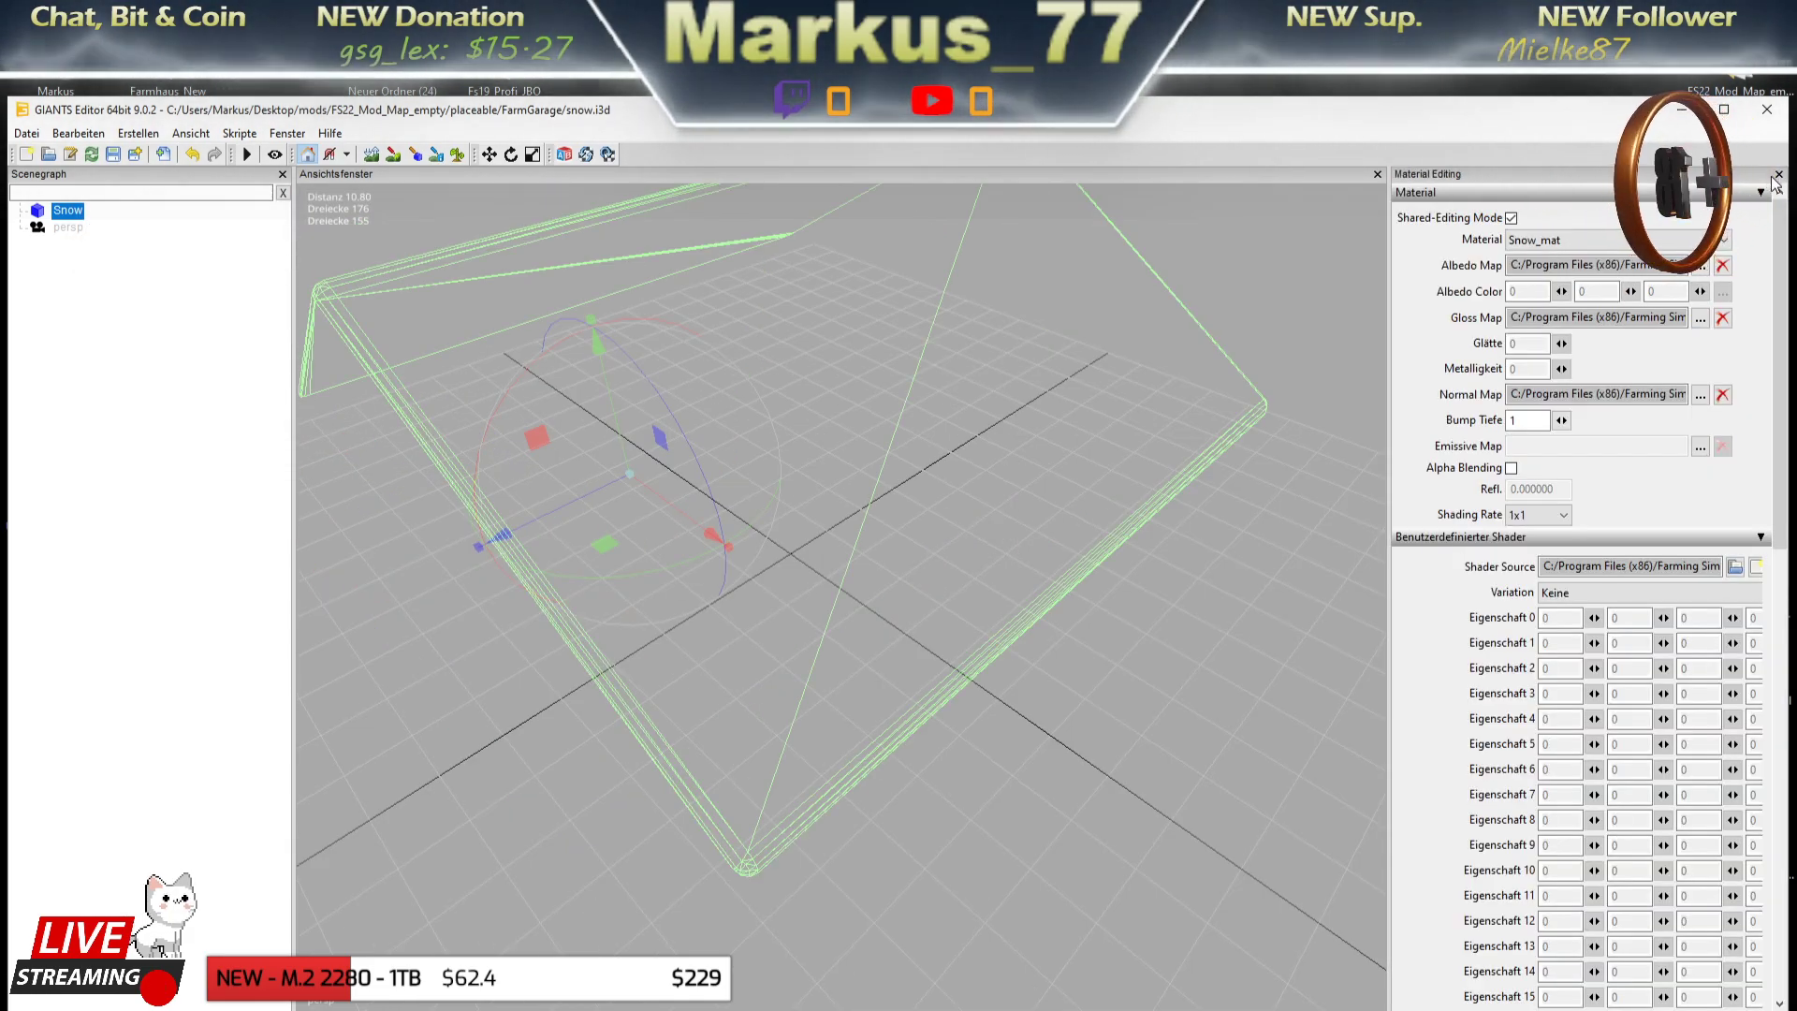
left_click(1777, 175)
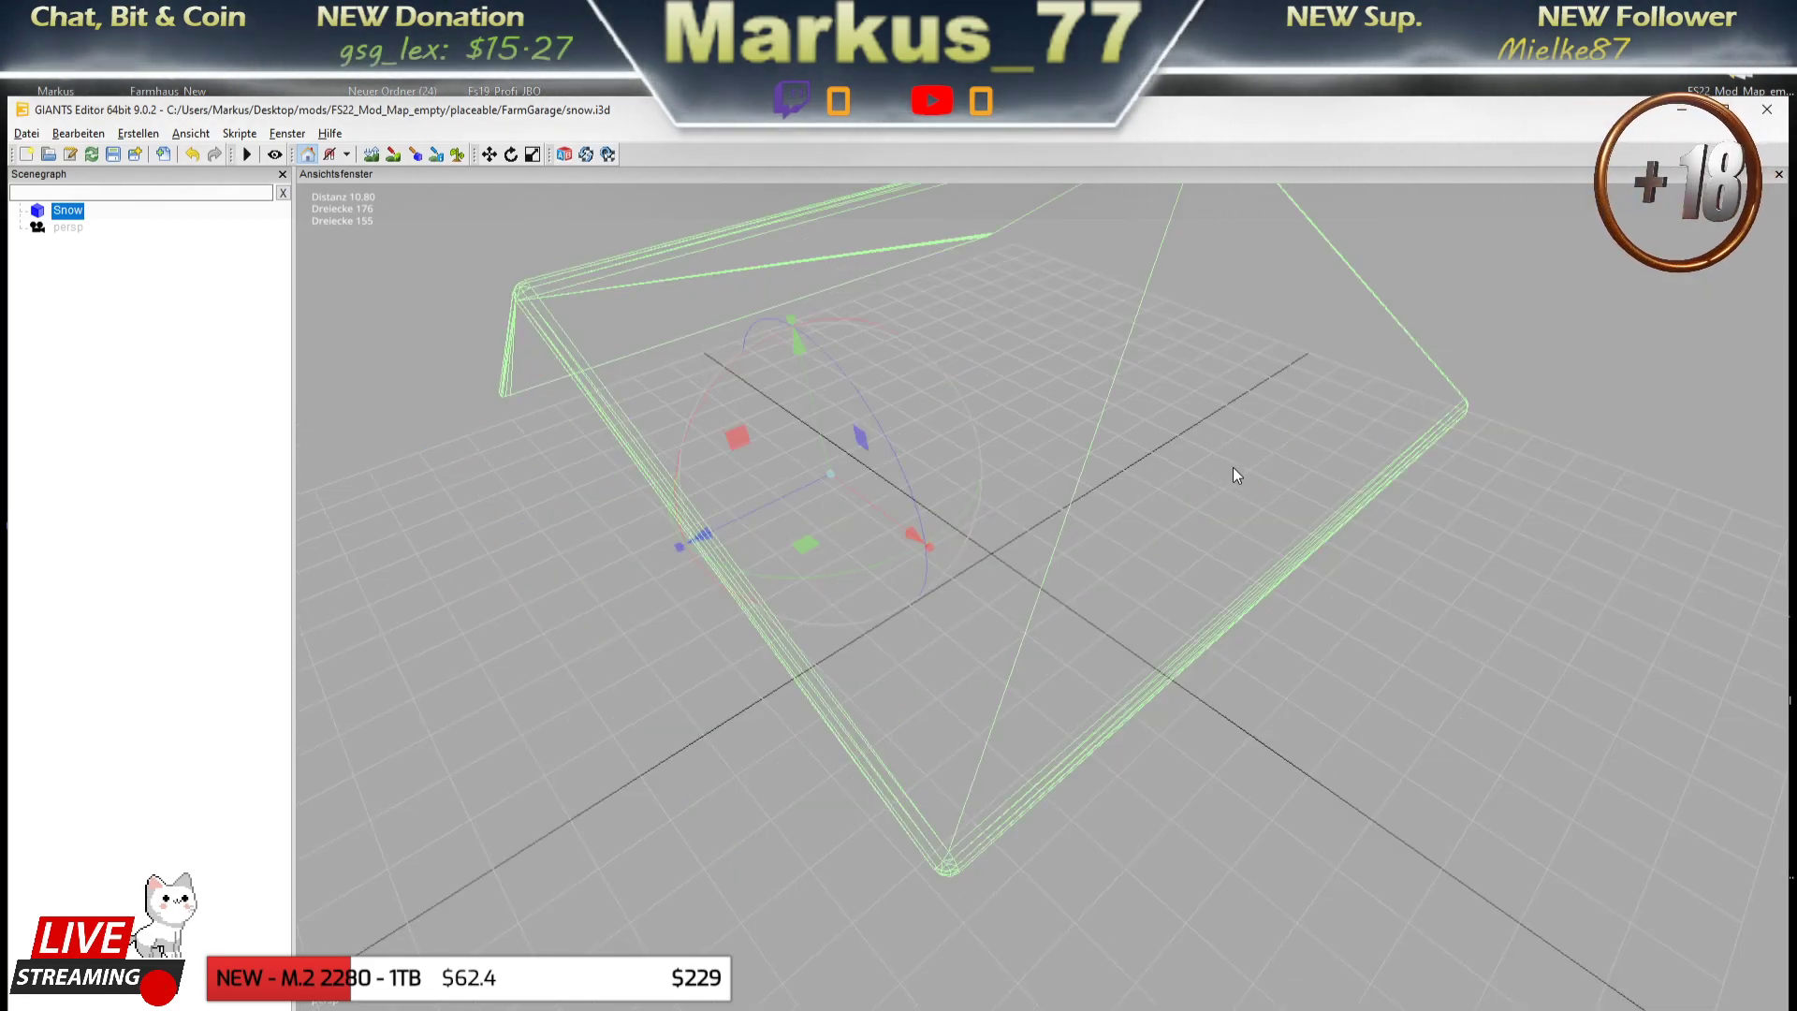
left_click_drag(1232, 468, 936, 459)
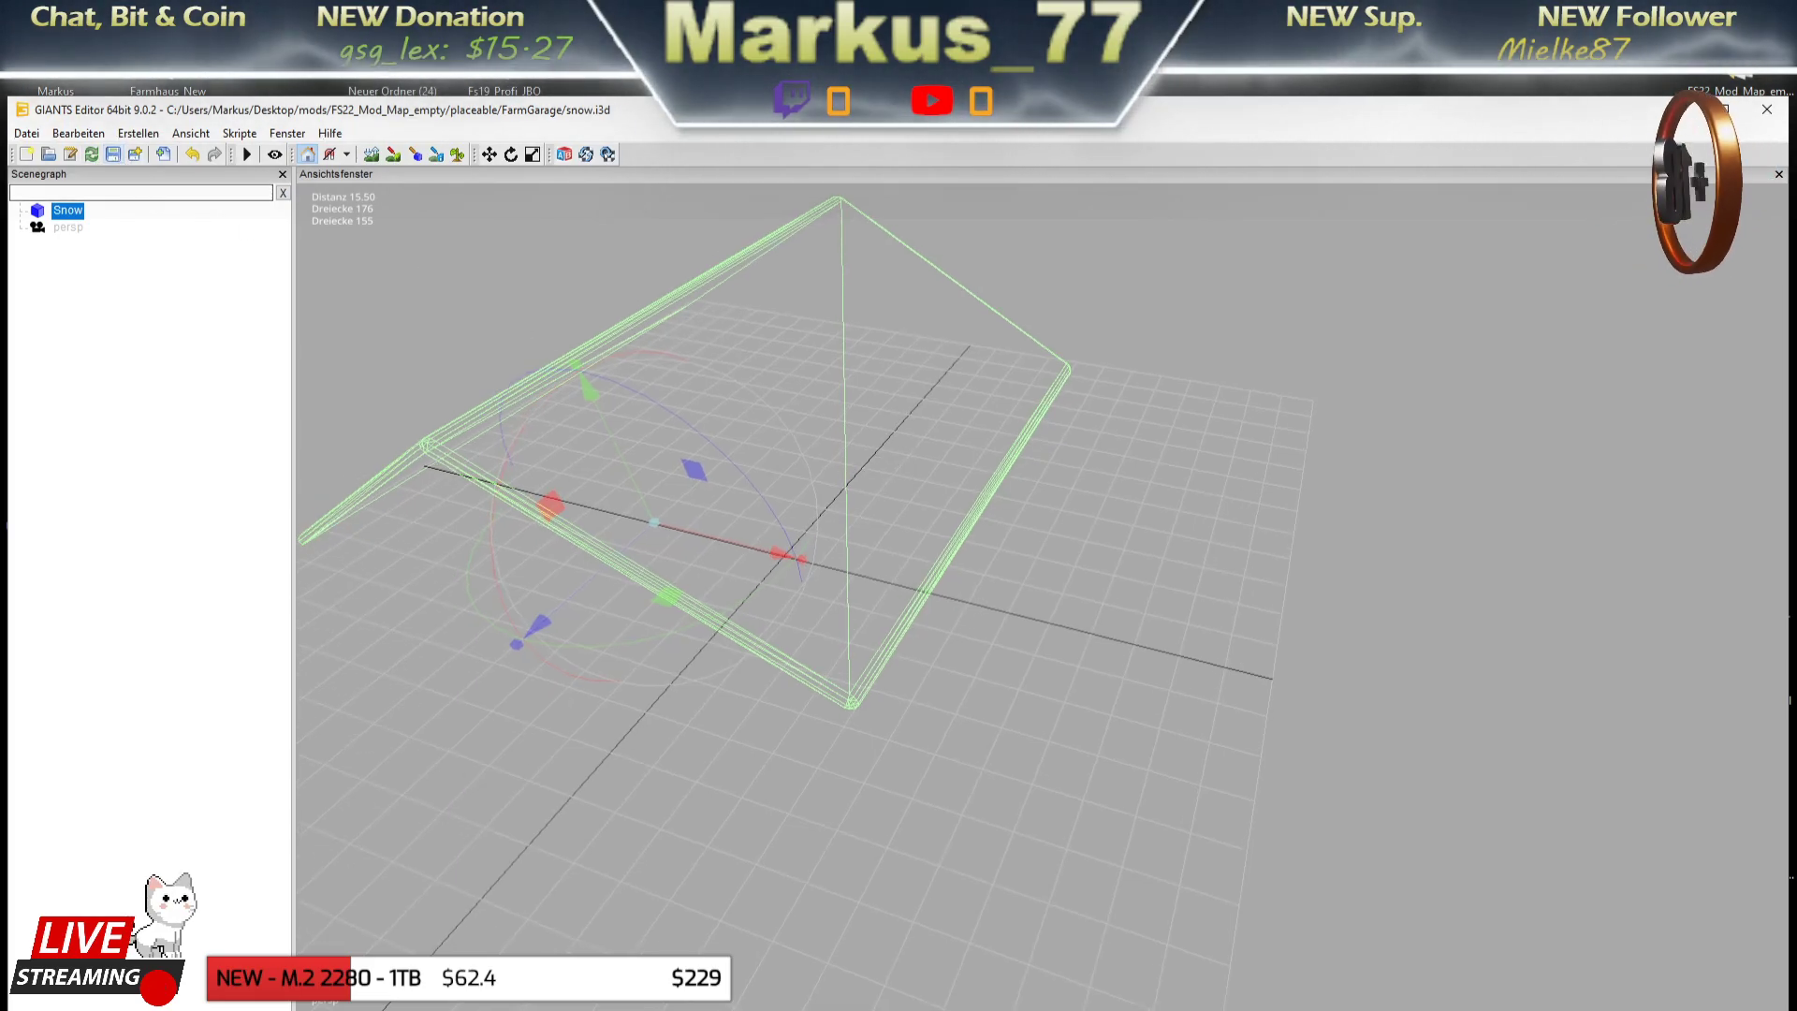
left_click(1778, 108)
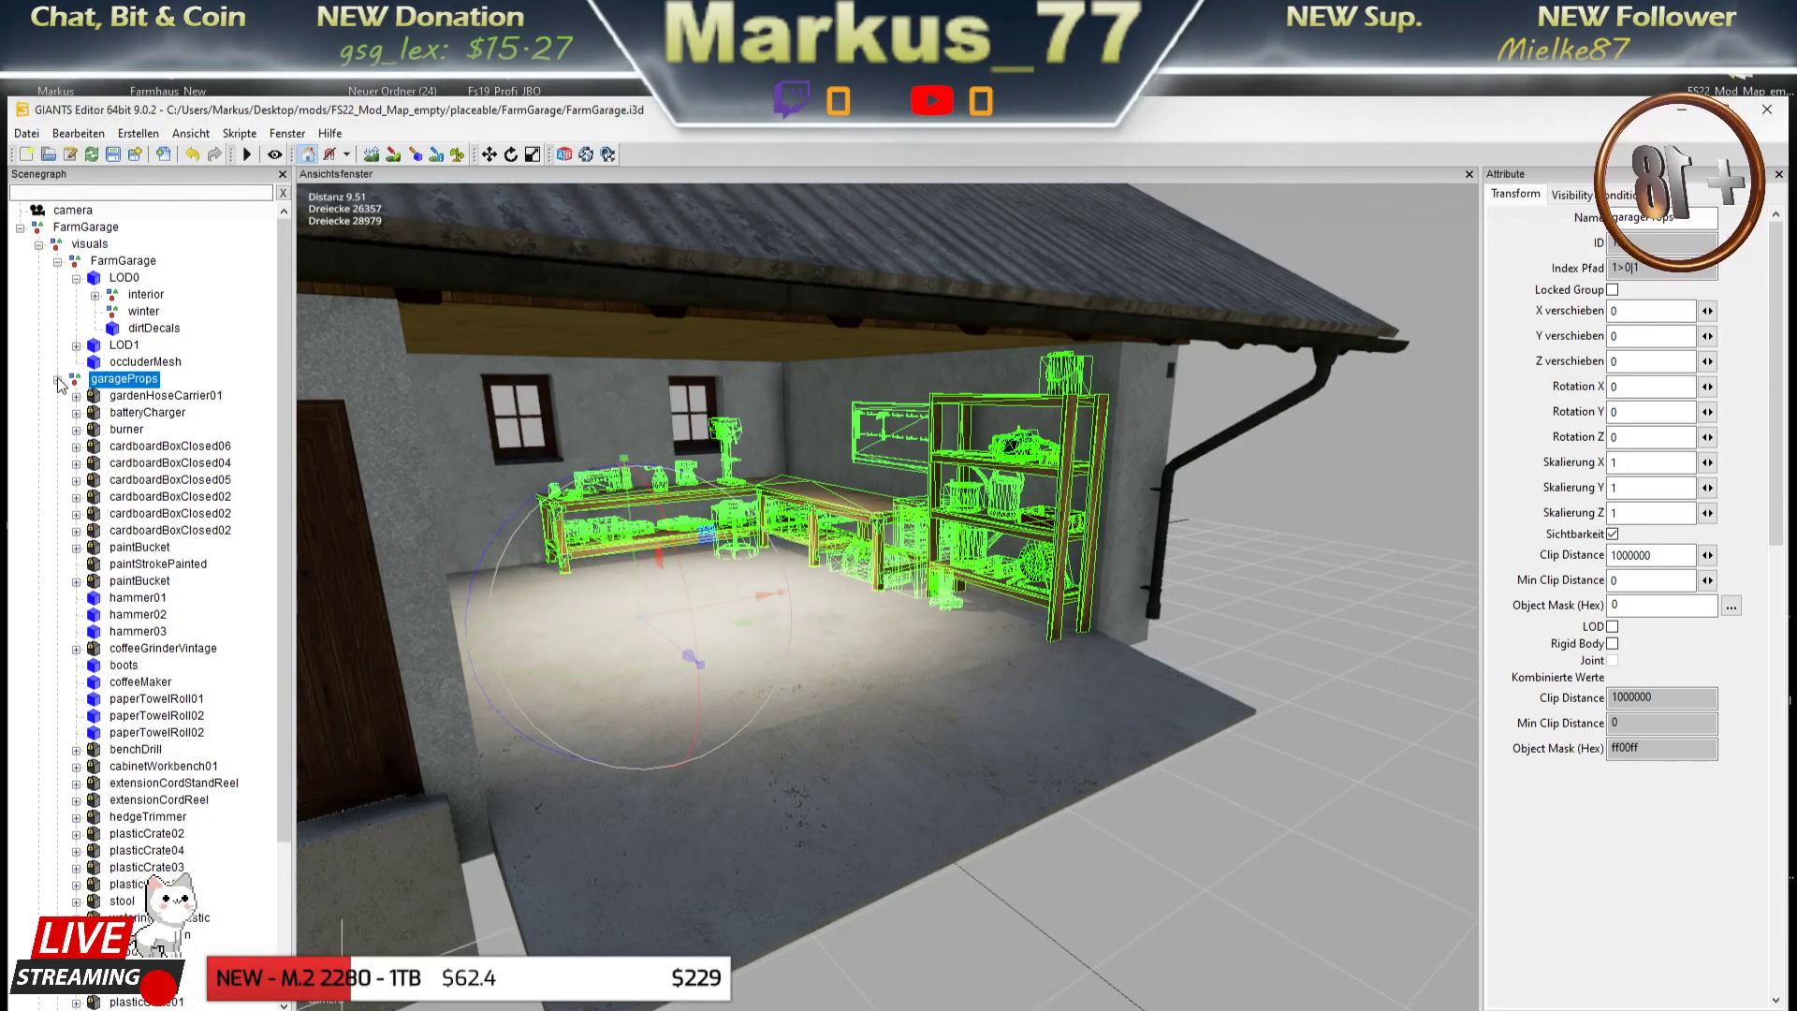
- Frame the garage and start an import, browsing into the mods folder
left_click(58, 380)
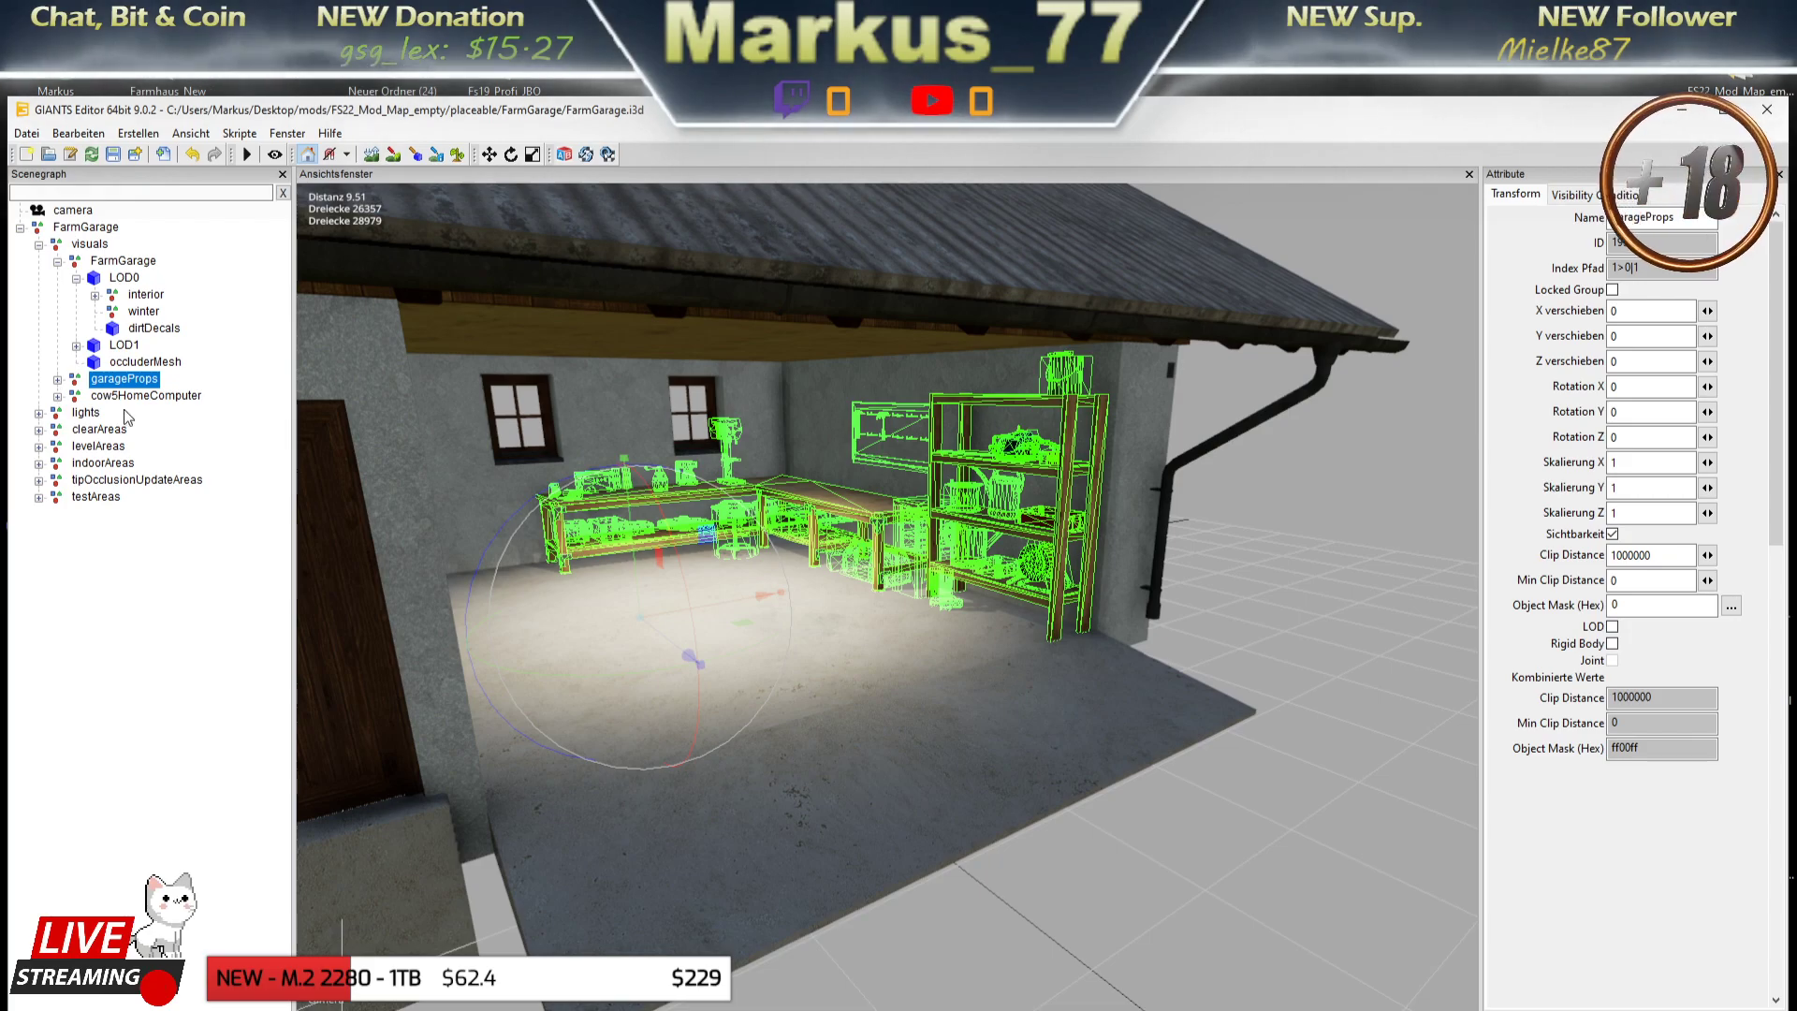
key("f")
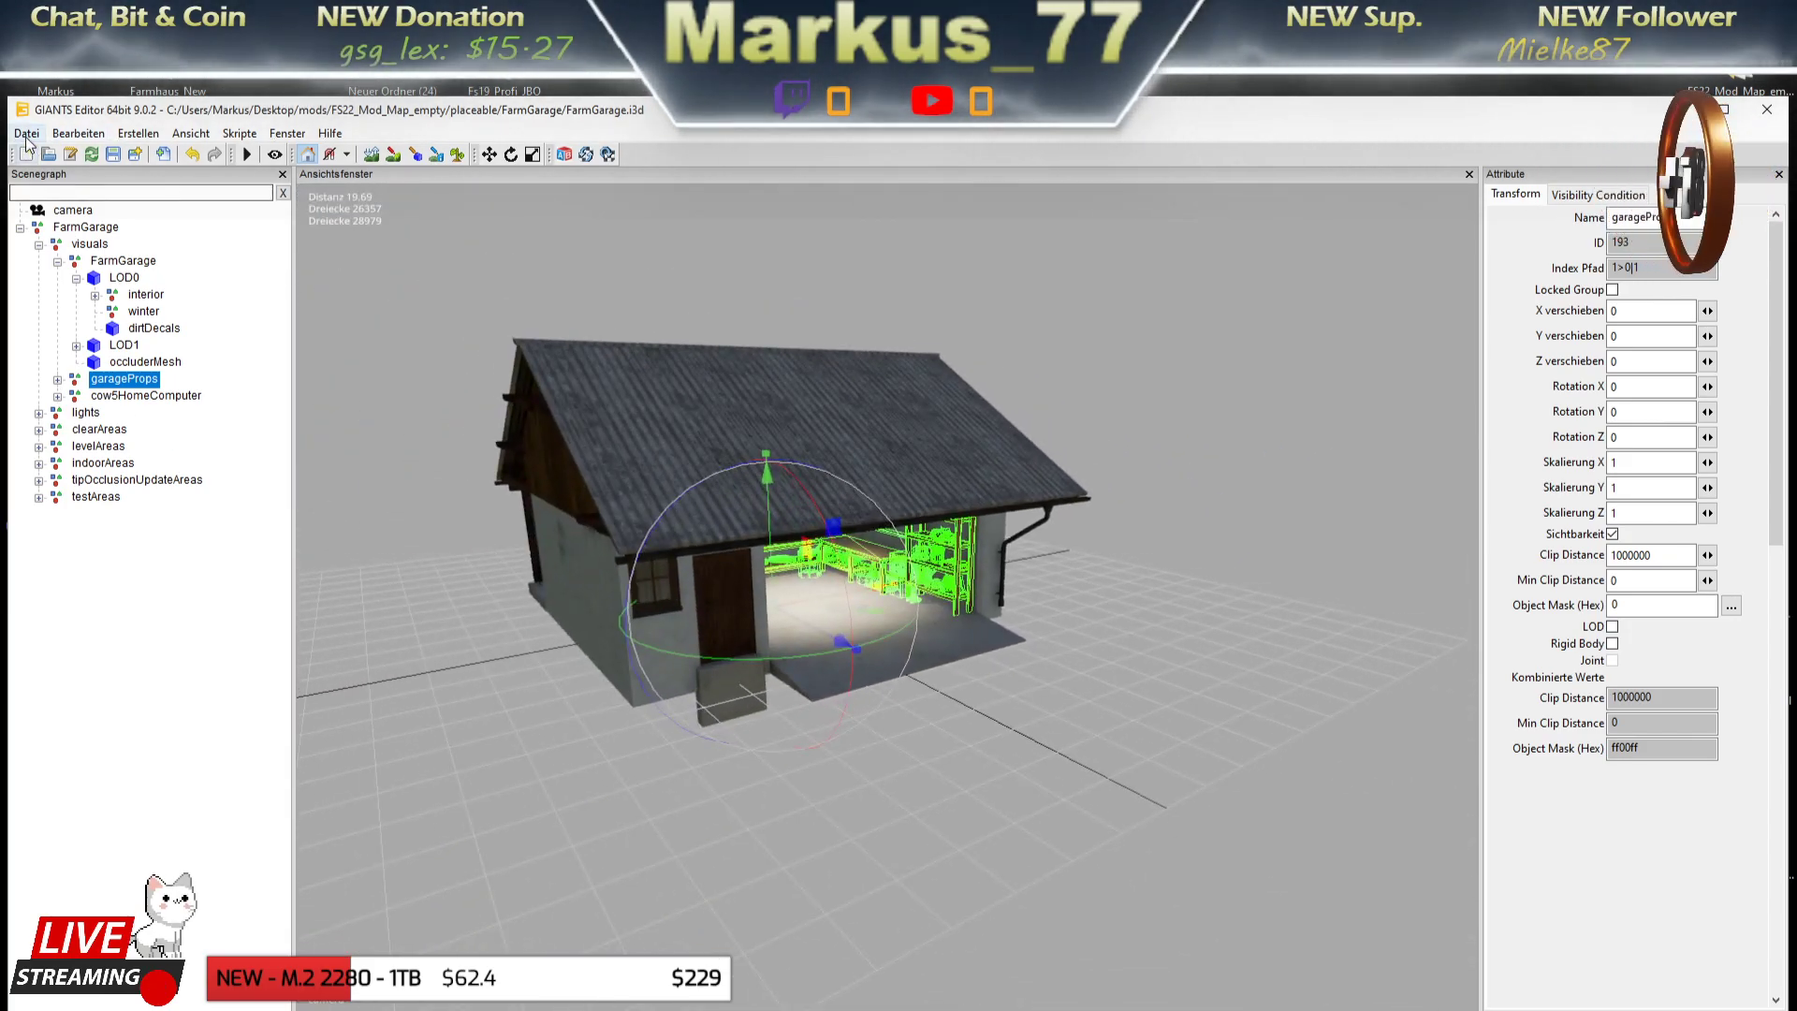
left_click(27, 133)
left_click(69, 335)
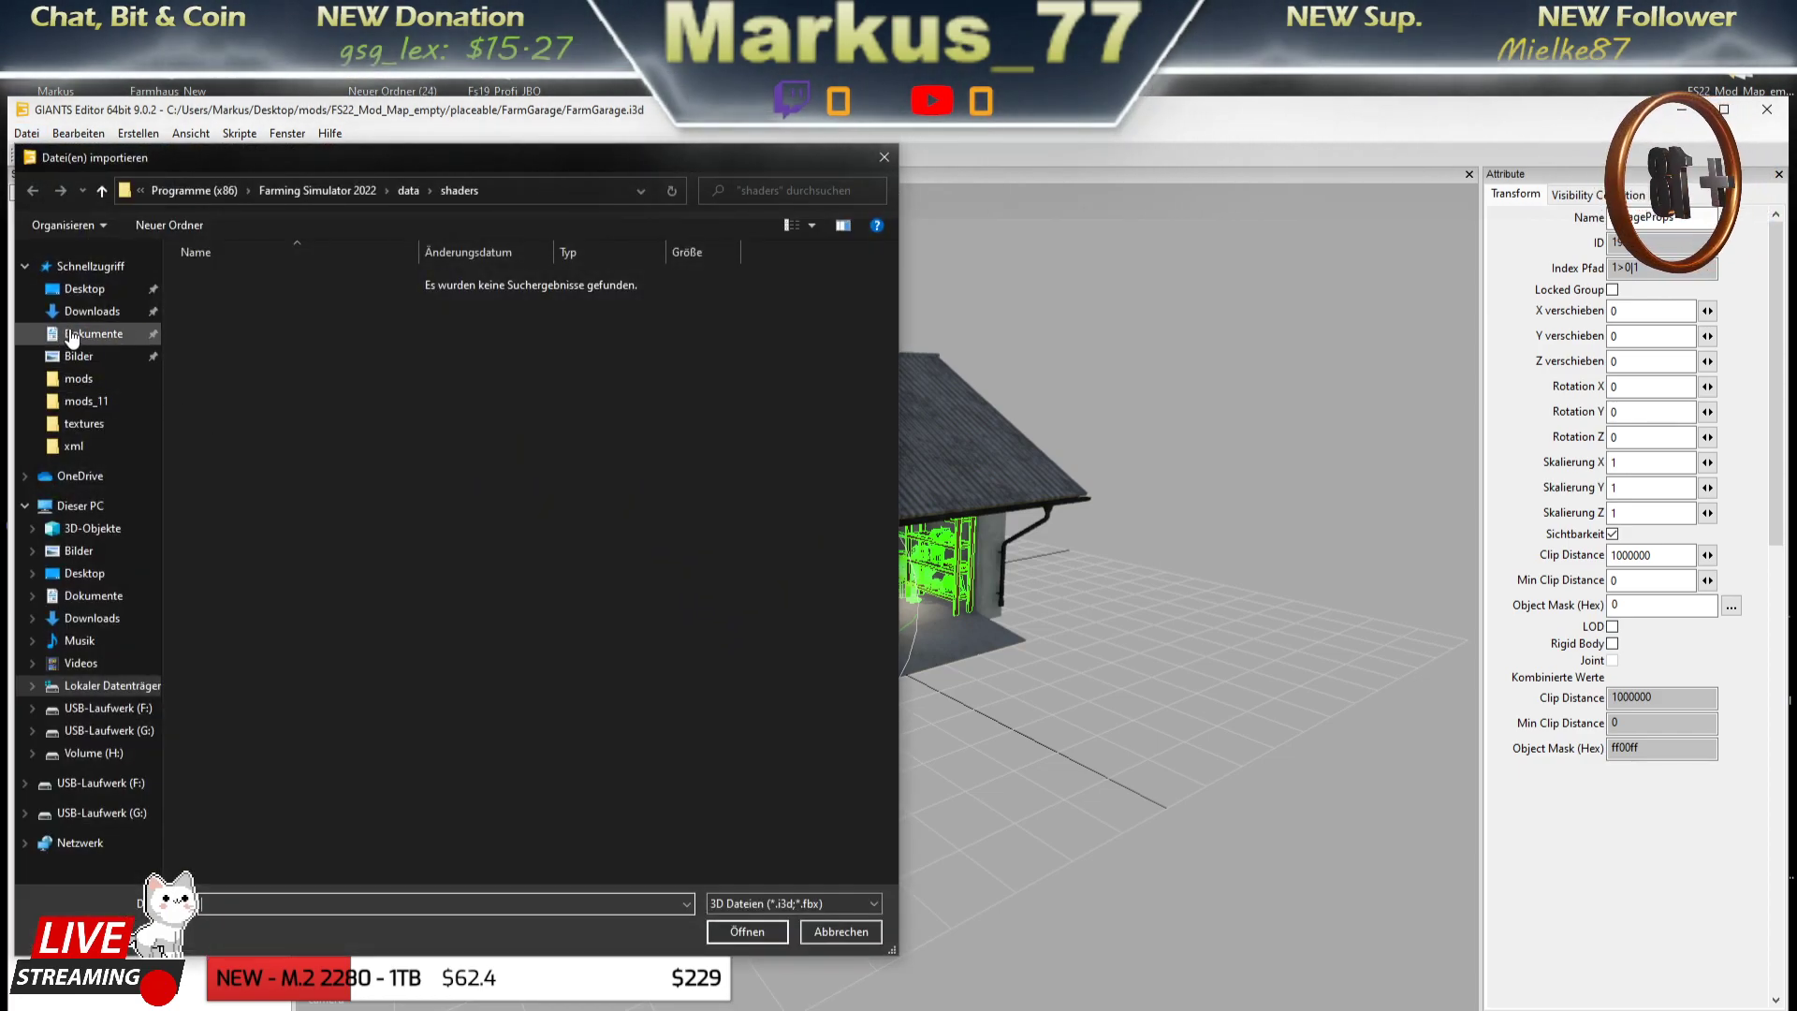
left_click(72, 335)
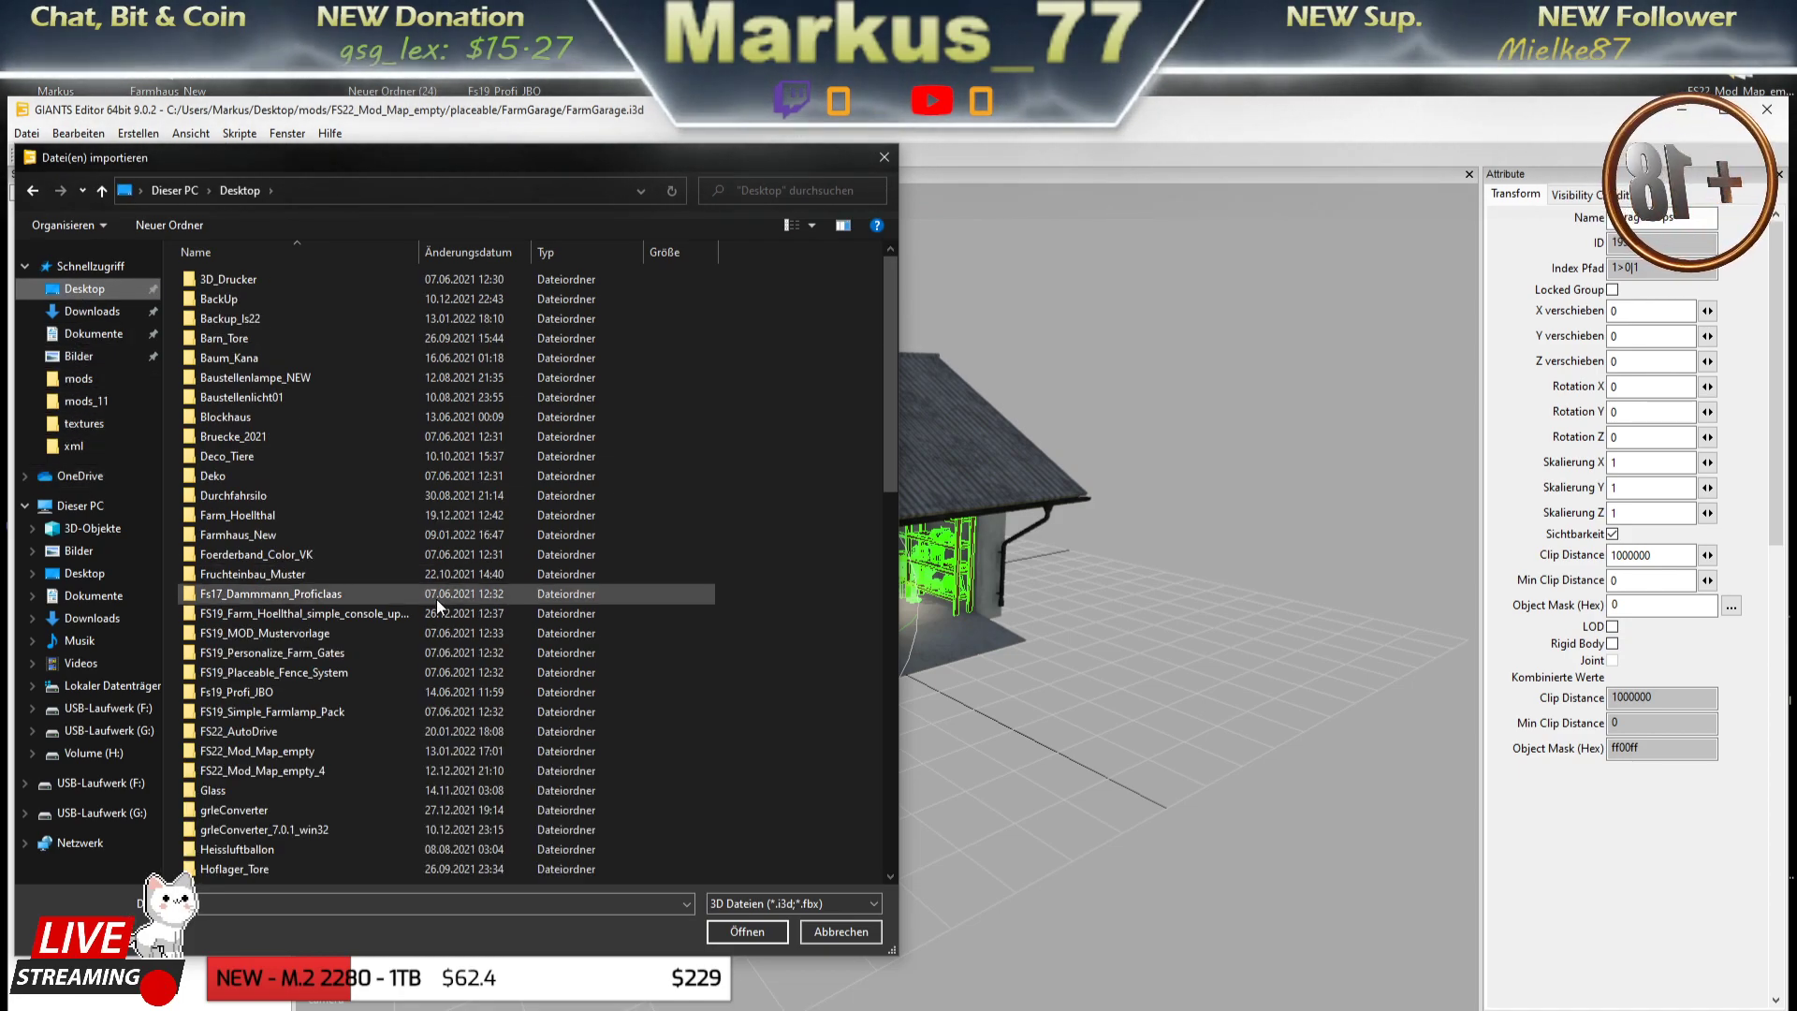
scroll("down", 3)
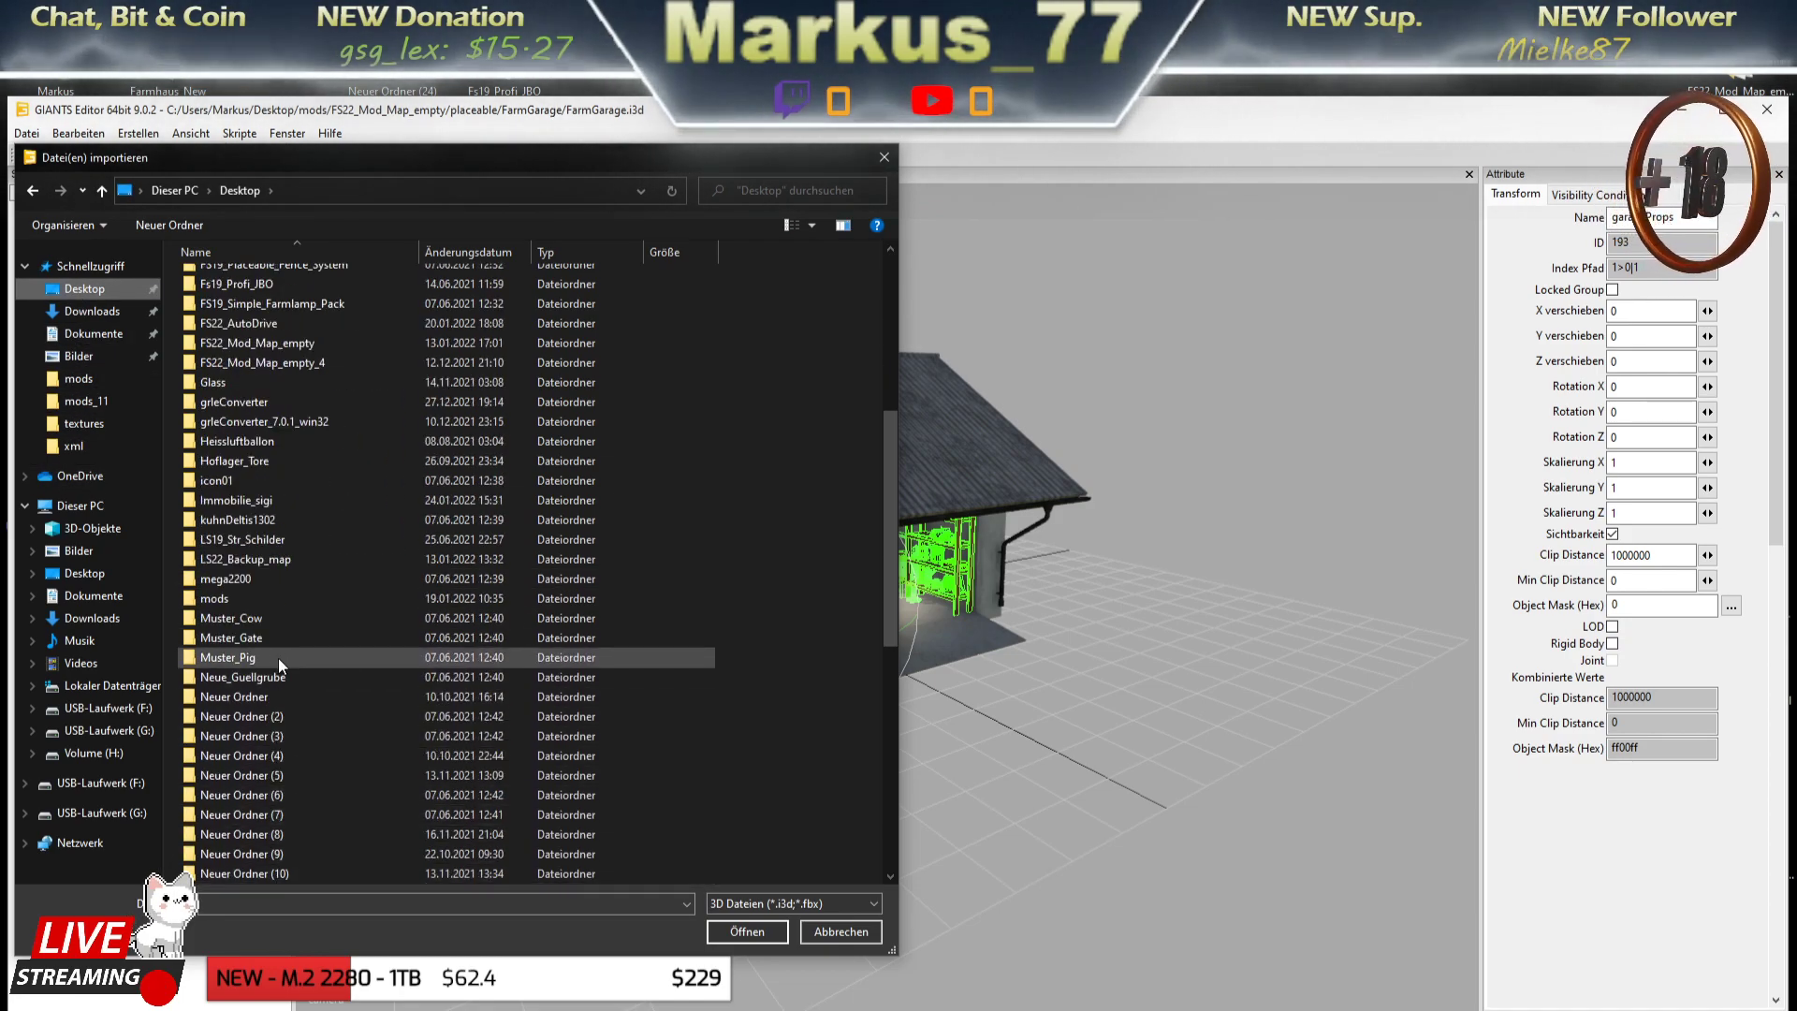
double_click(217, 595)
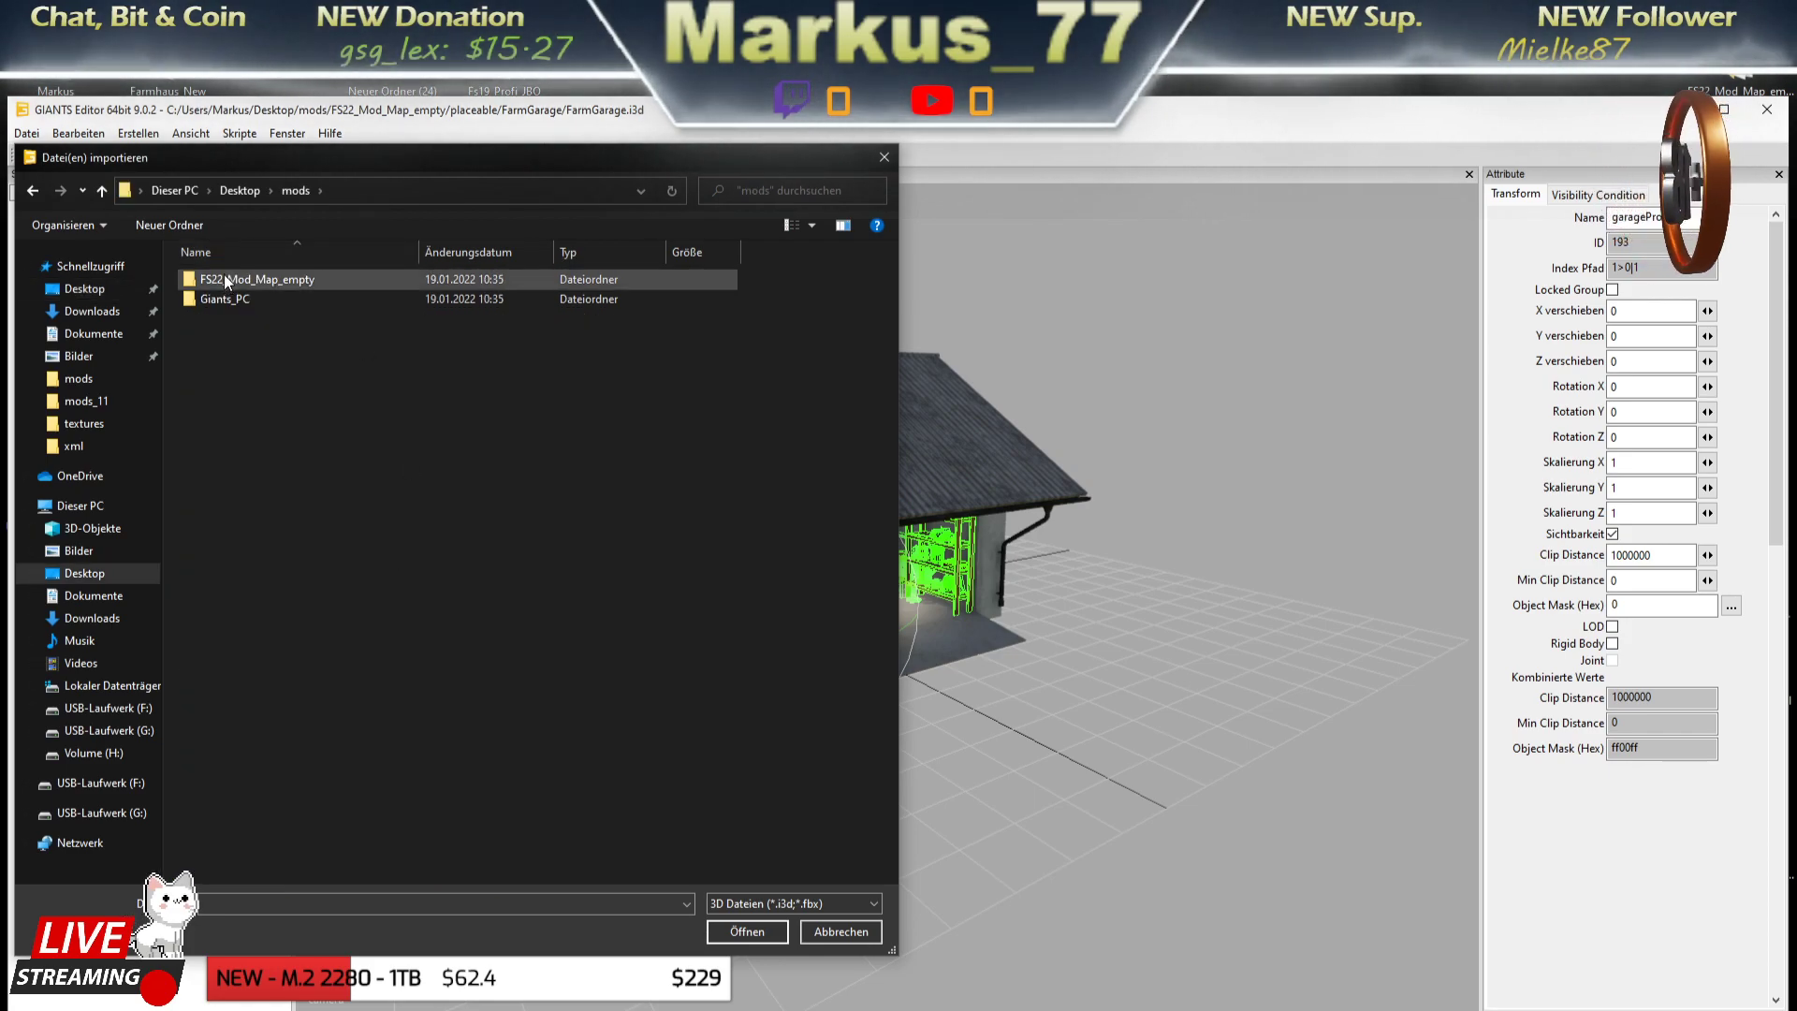
- Import snow from FS22_Mod_Map_empty/placeable/Farmhaus and orbit to inspect it
double_click(223, 278)
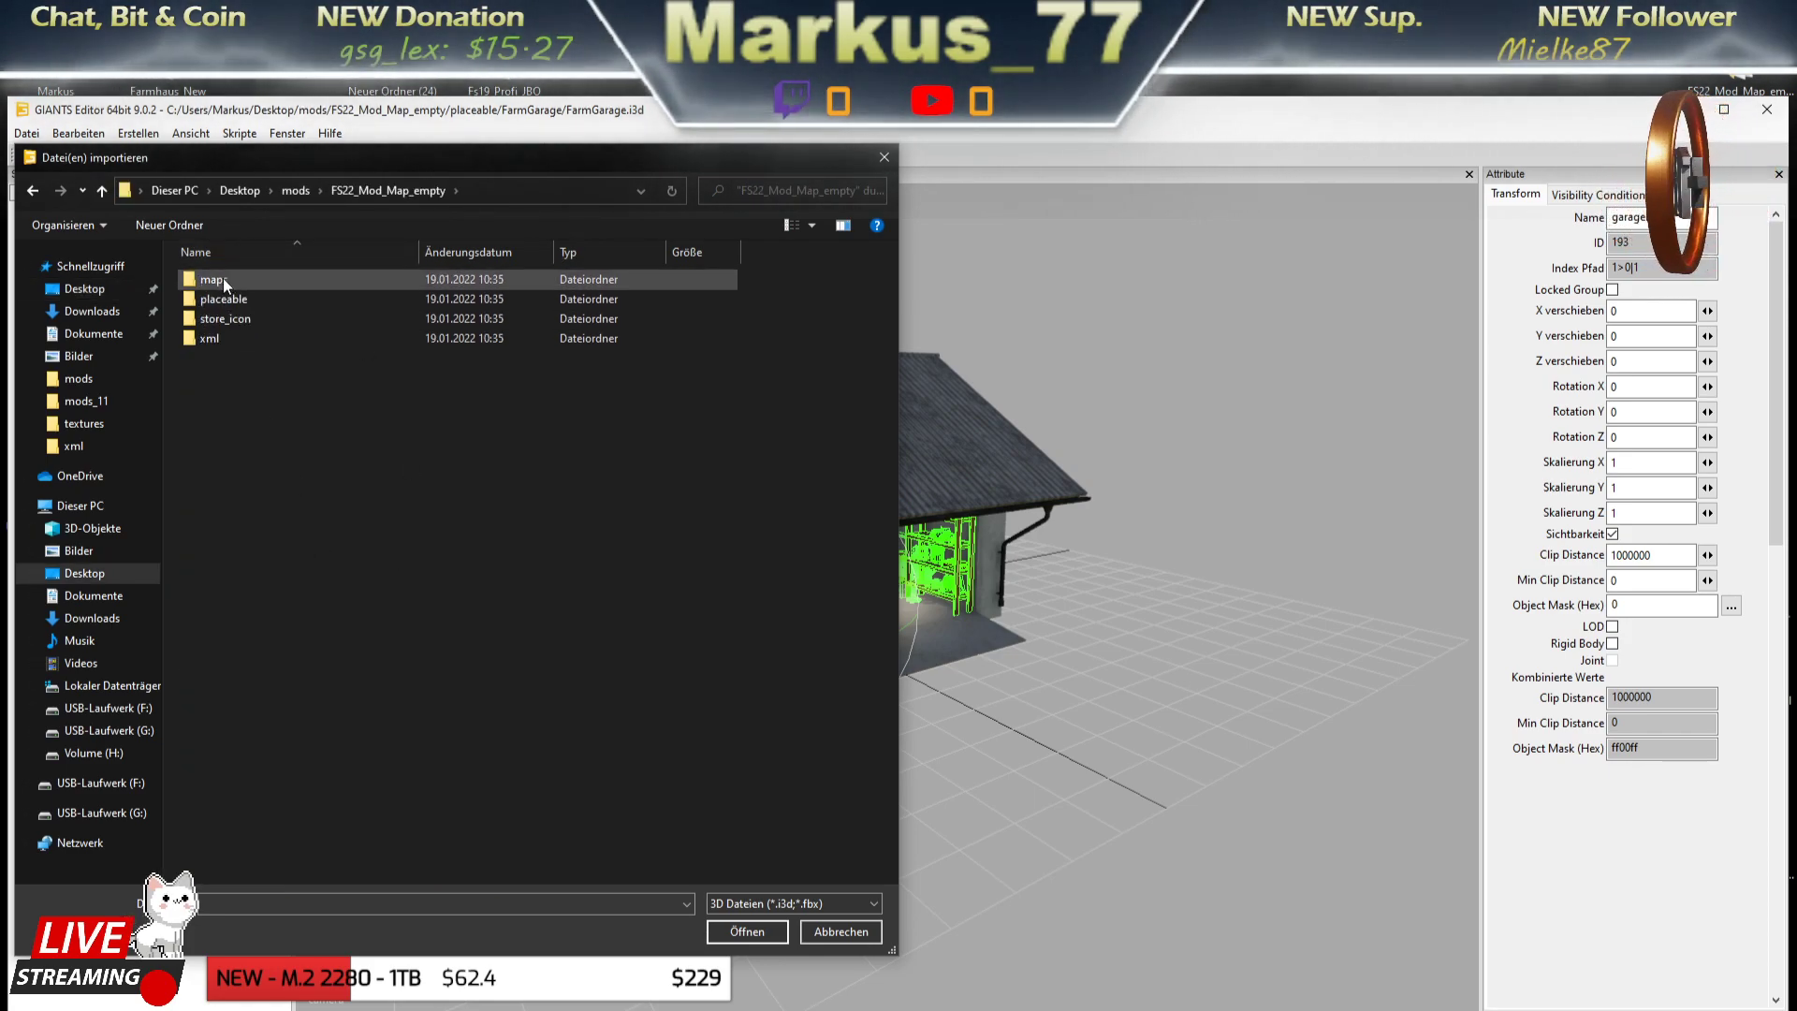
left_click(219, 299)
double_click(219, 299)
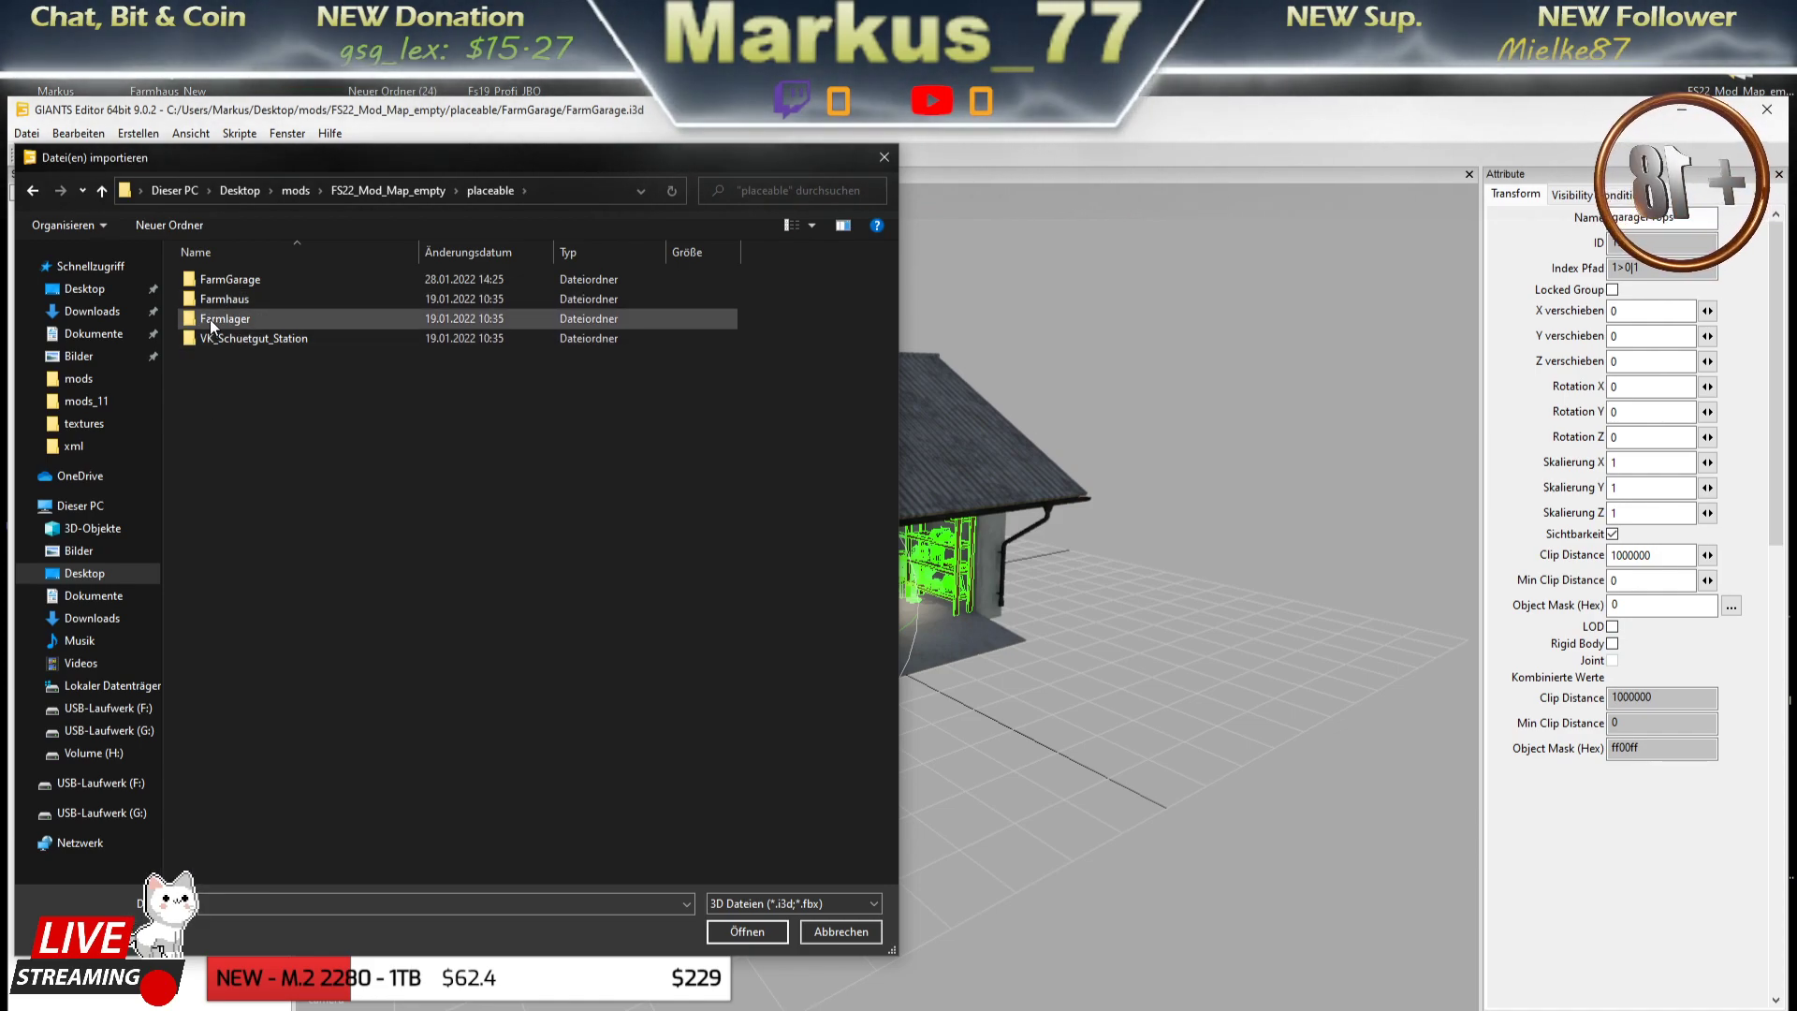
double_click(215, 301)
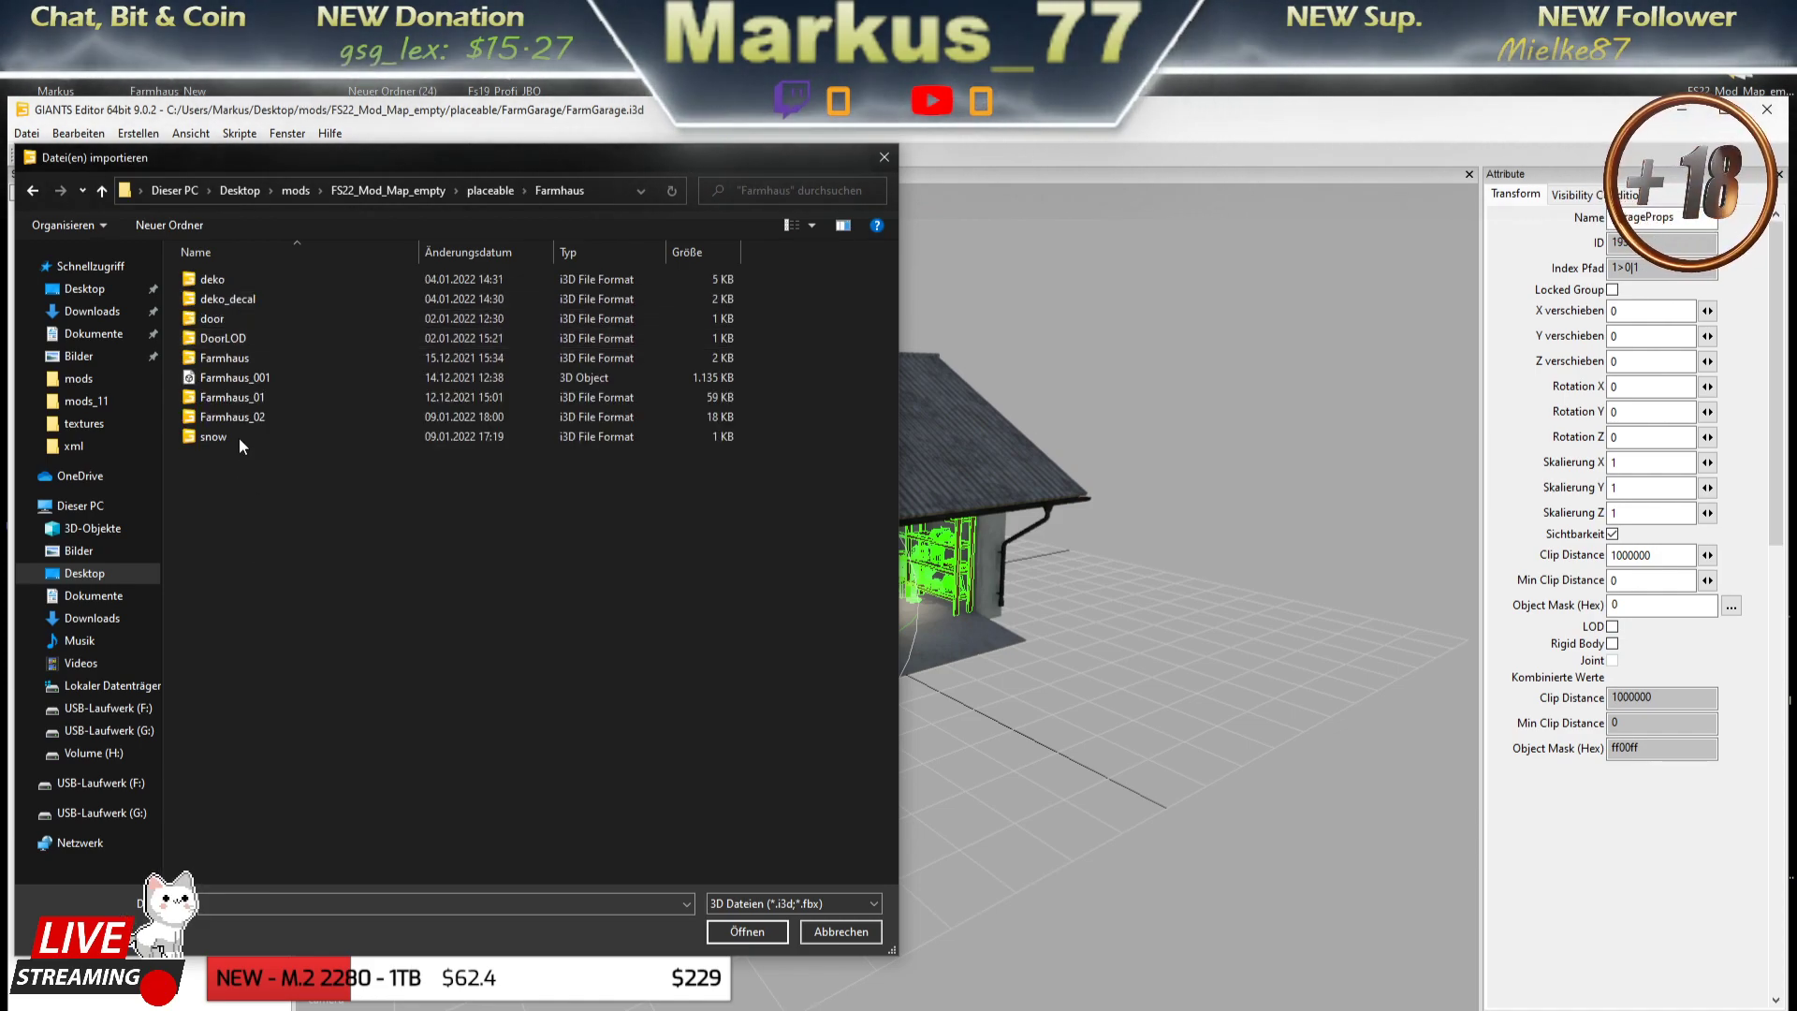
left_click(213, 434)
left_click(741, 931)
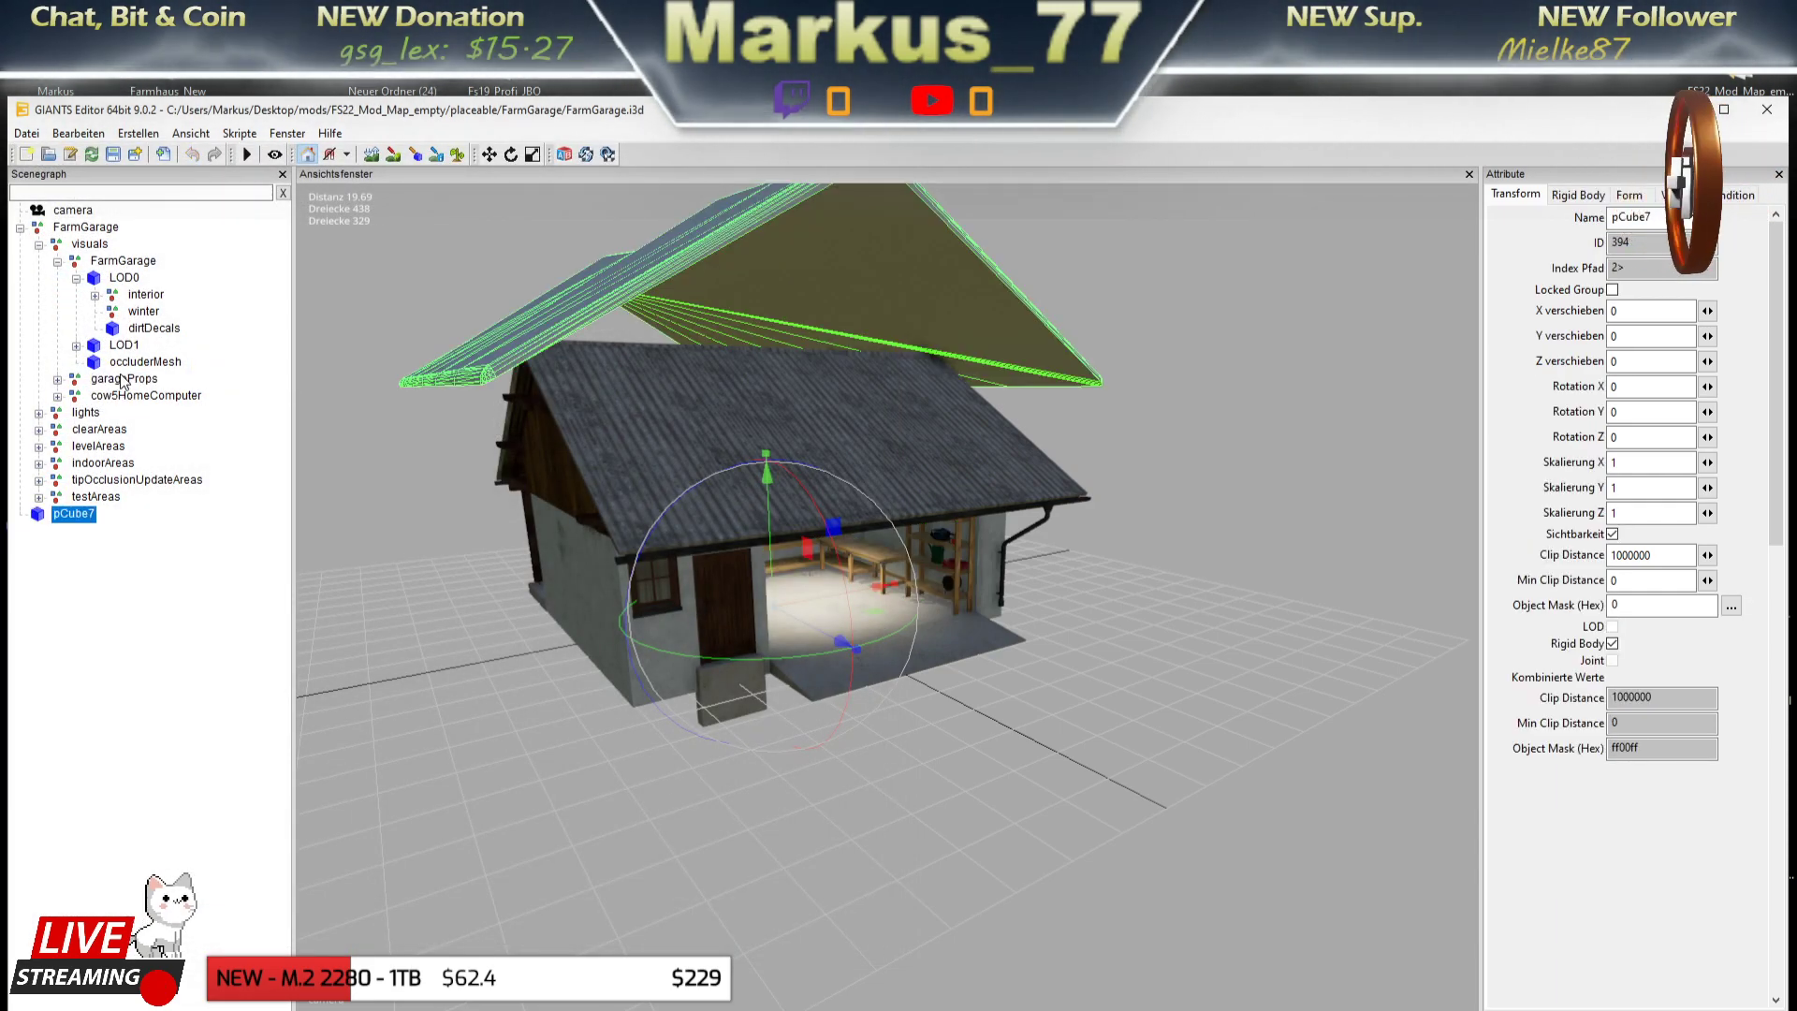
left_click_drag(891, 344, 1003, 428)
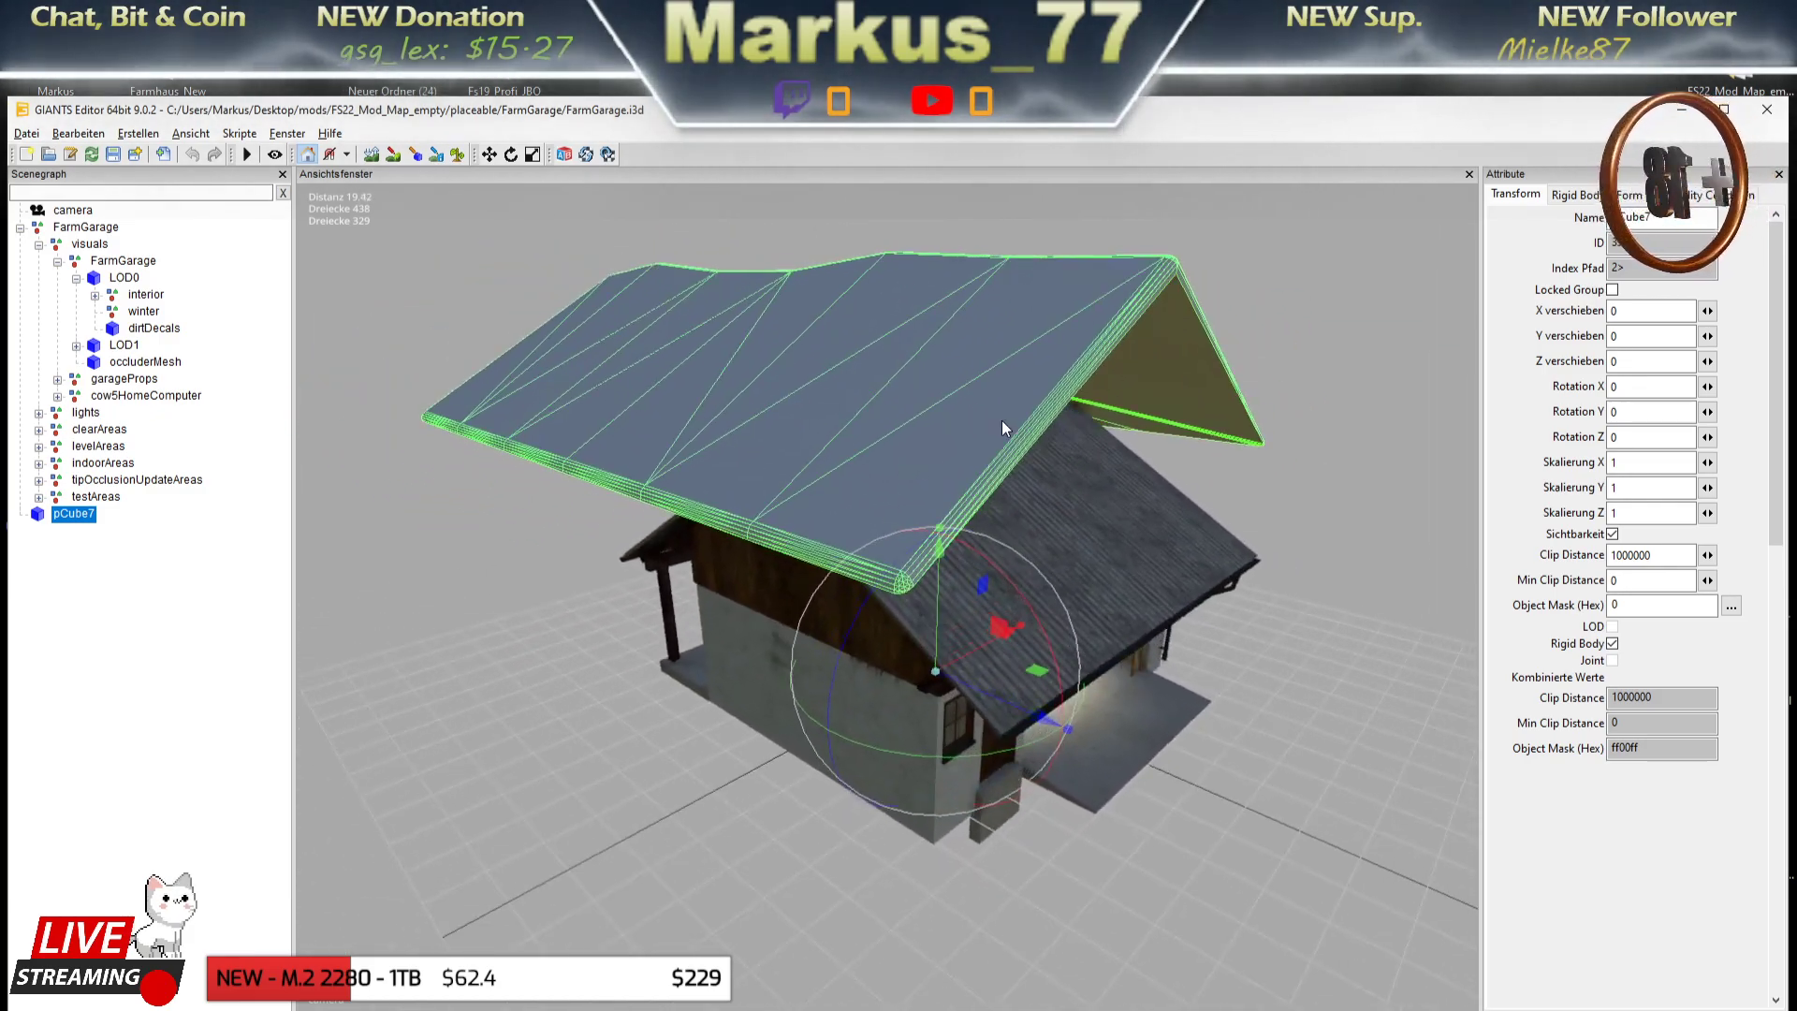
left_click(26, 133)
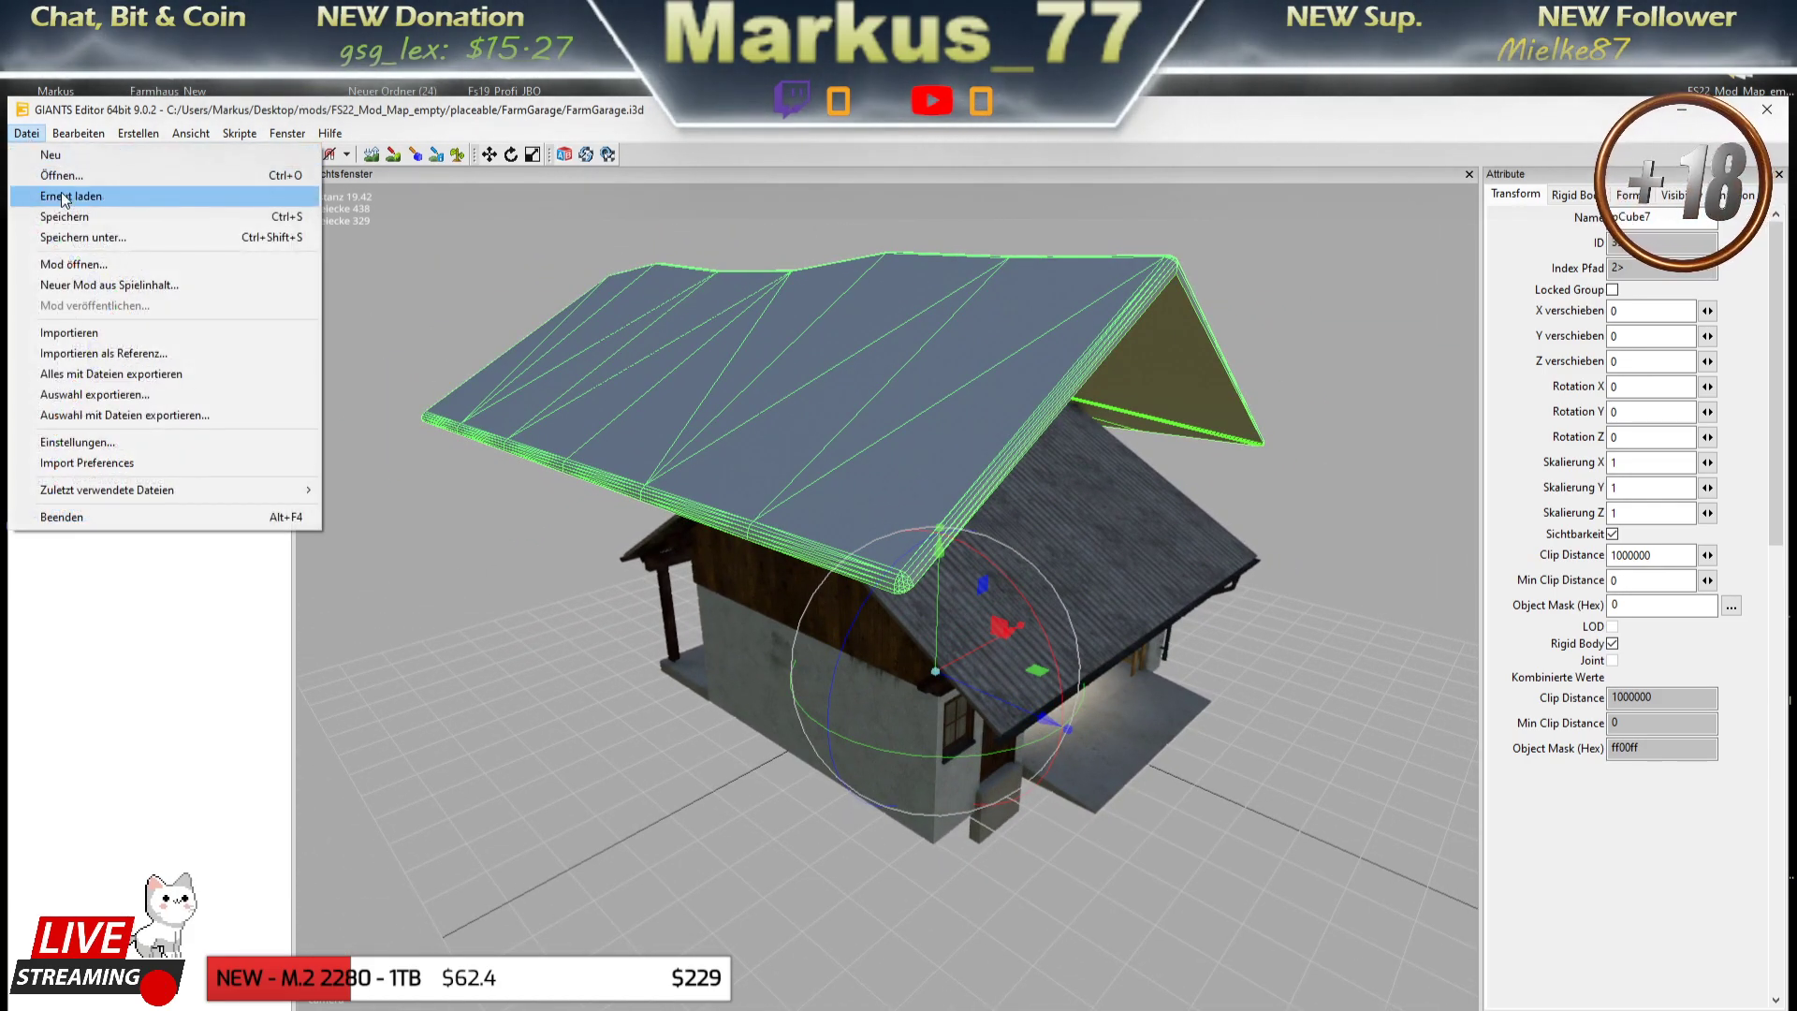
- Delete the wrongly imported pCube7 roof piece from the garage scene
left_click(53, 174)
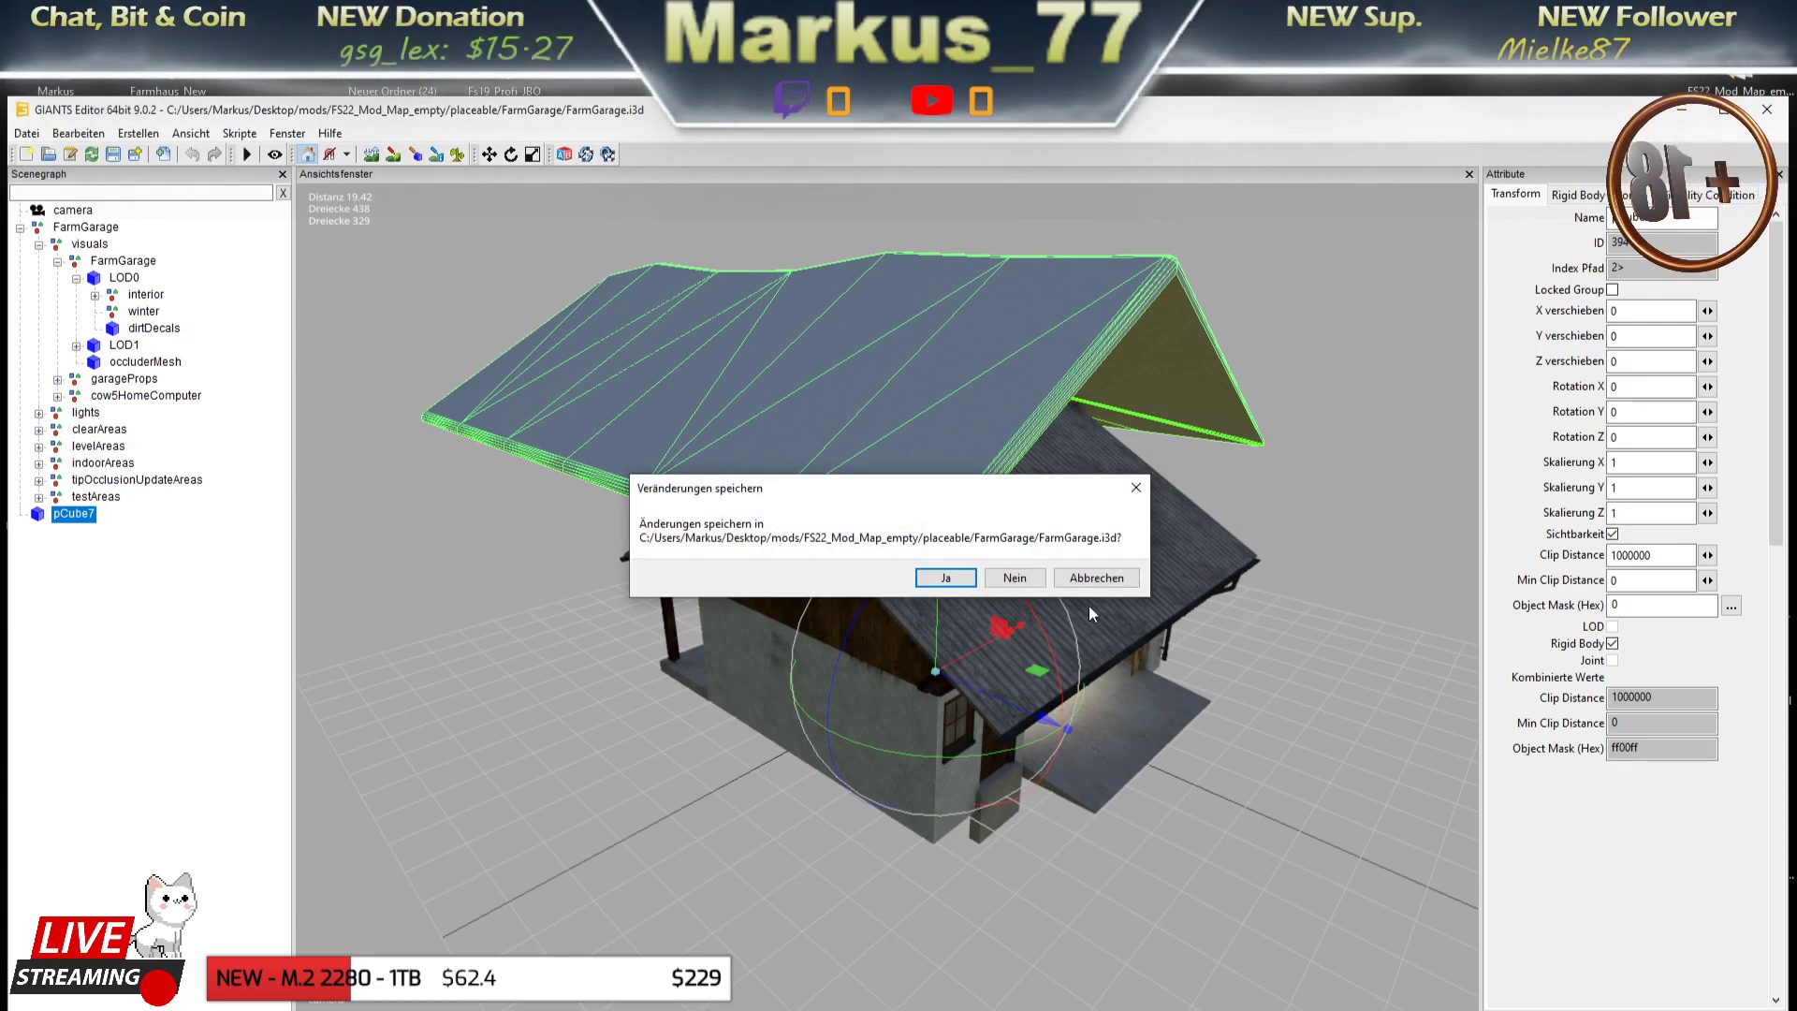
left_click(1101, 584)
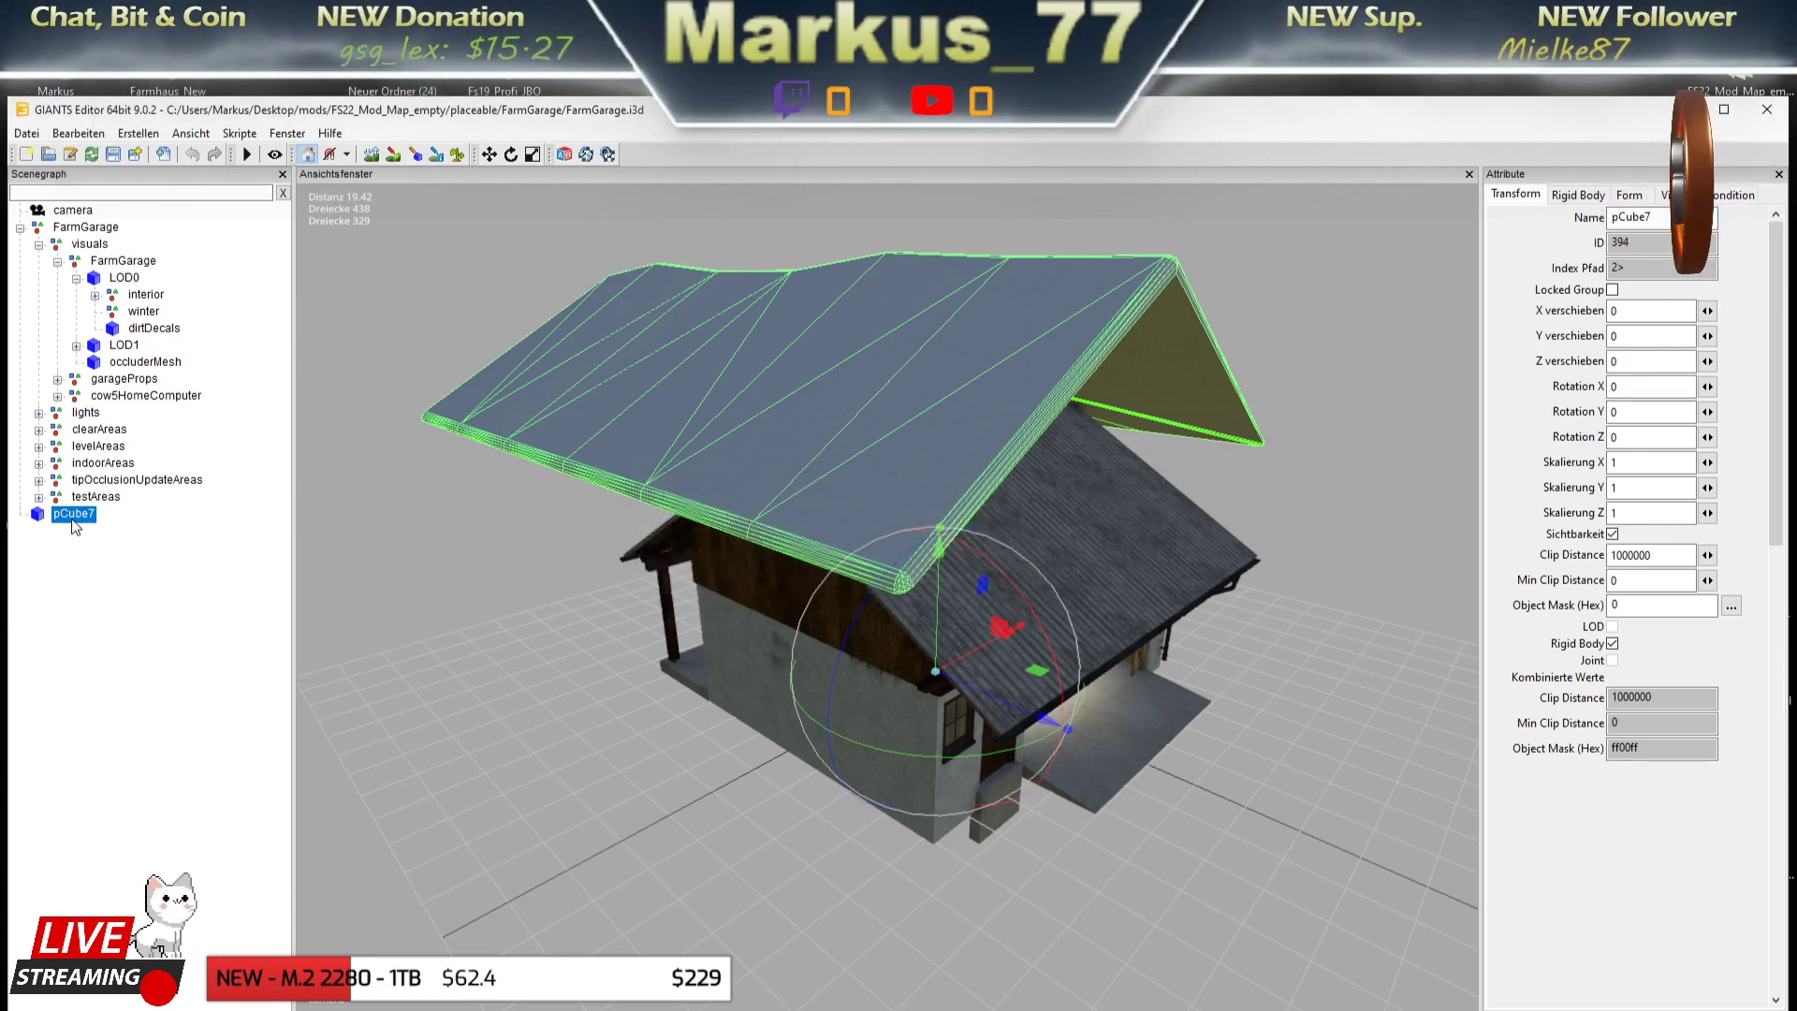
key("Delete")
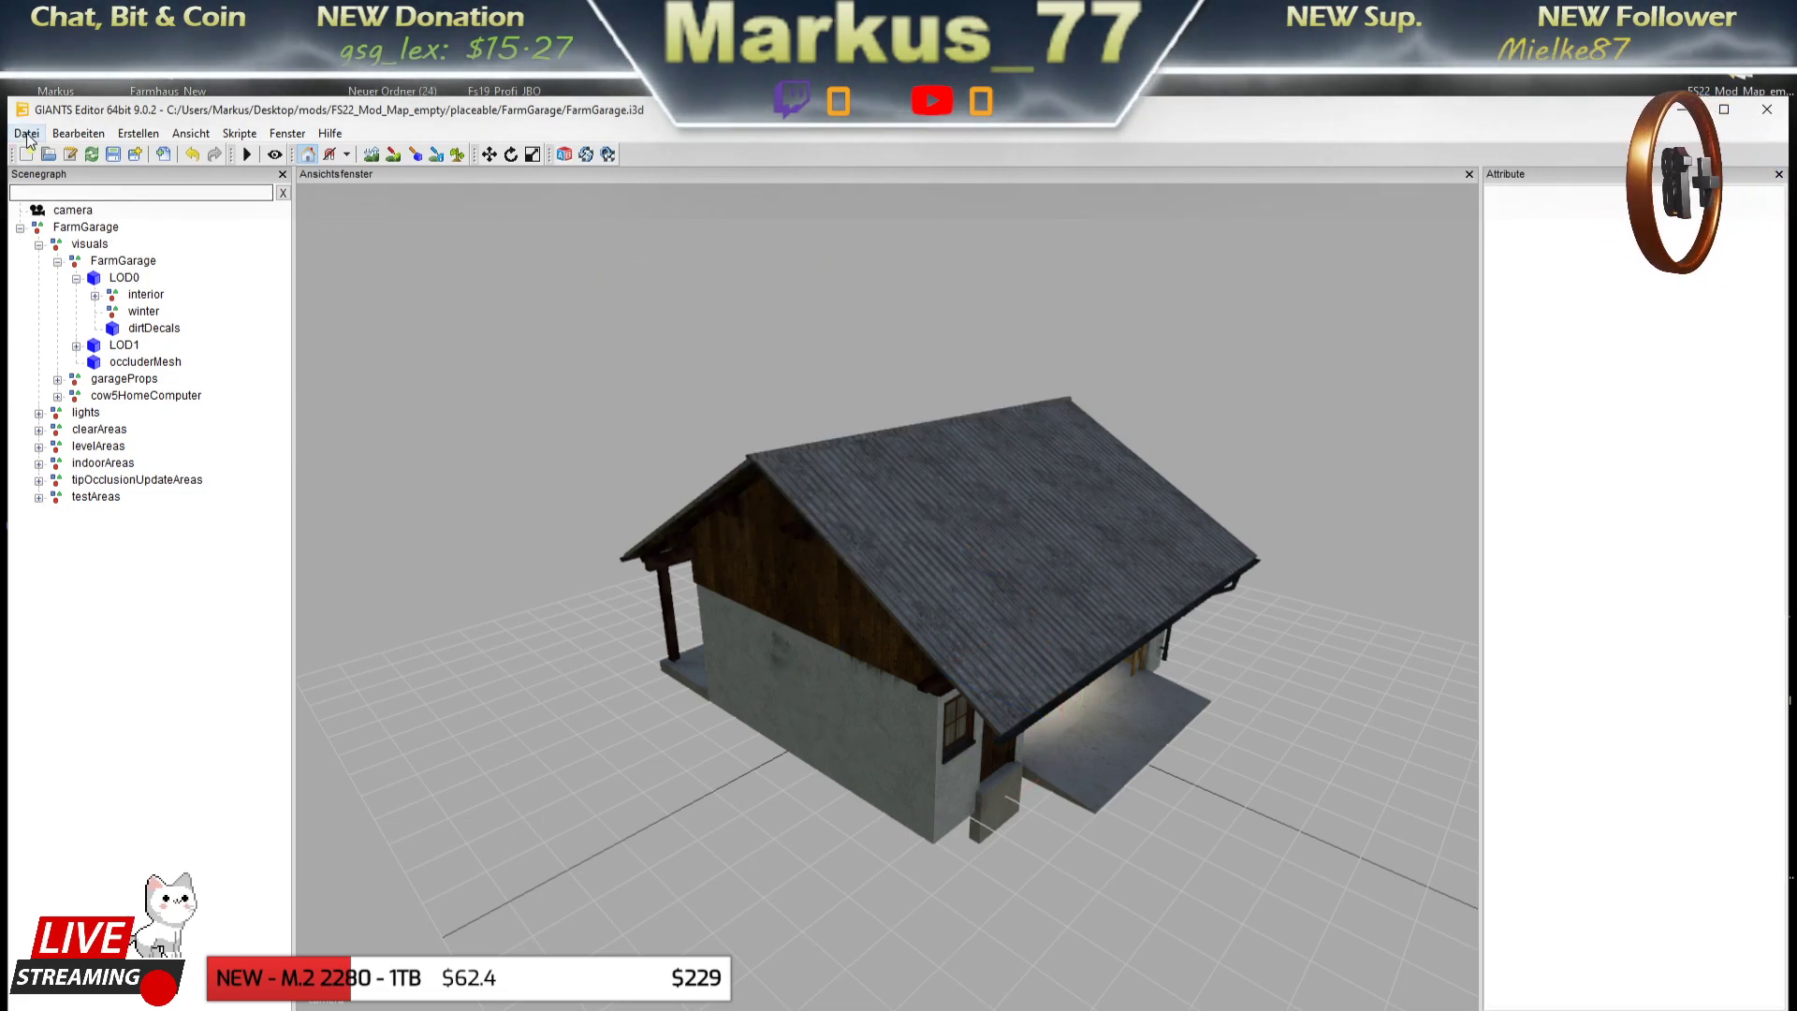
left_click(28, 140)
left_click(54, 188)
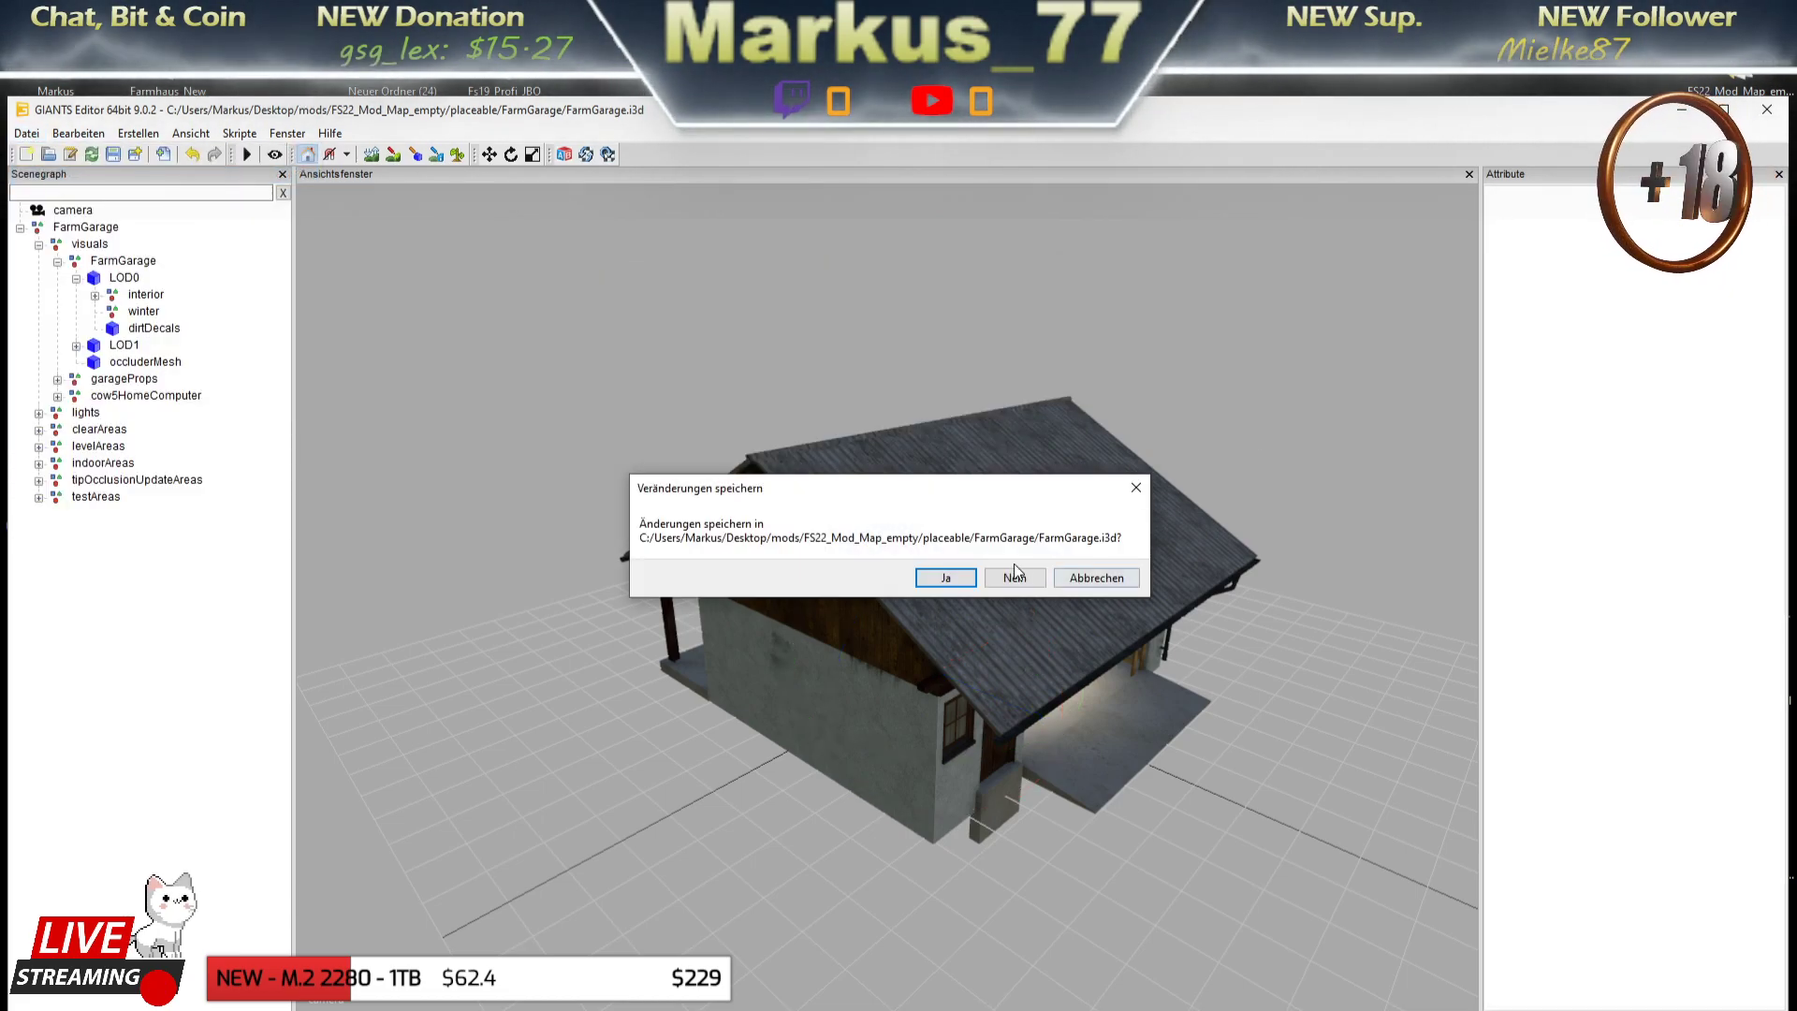
left_click(1108, 585)
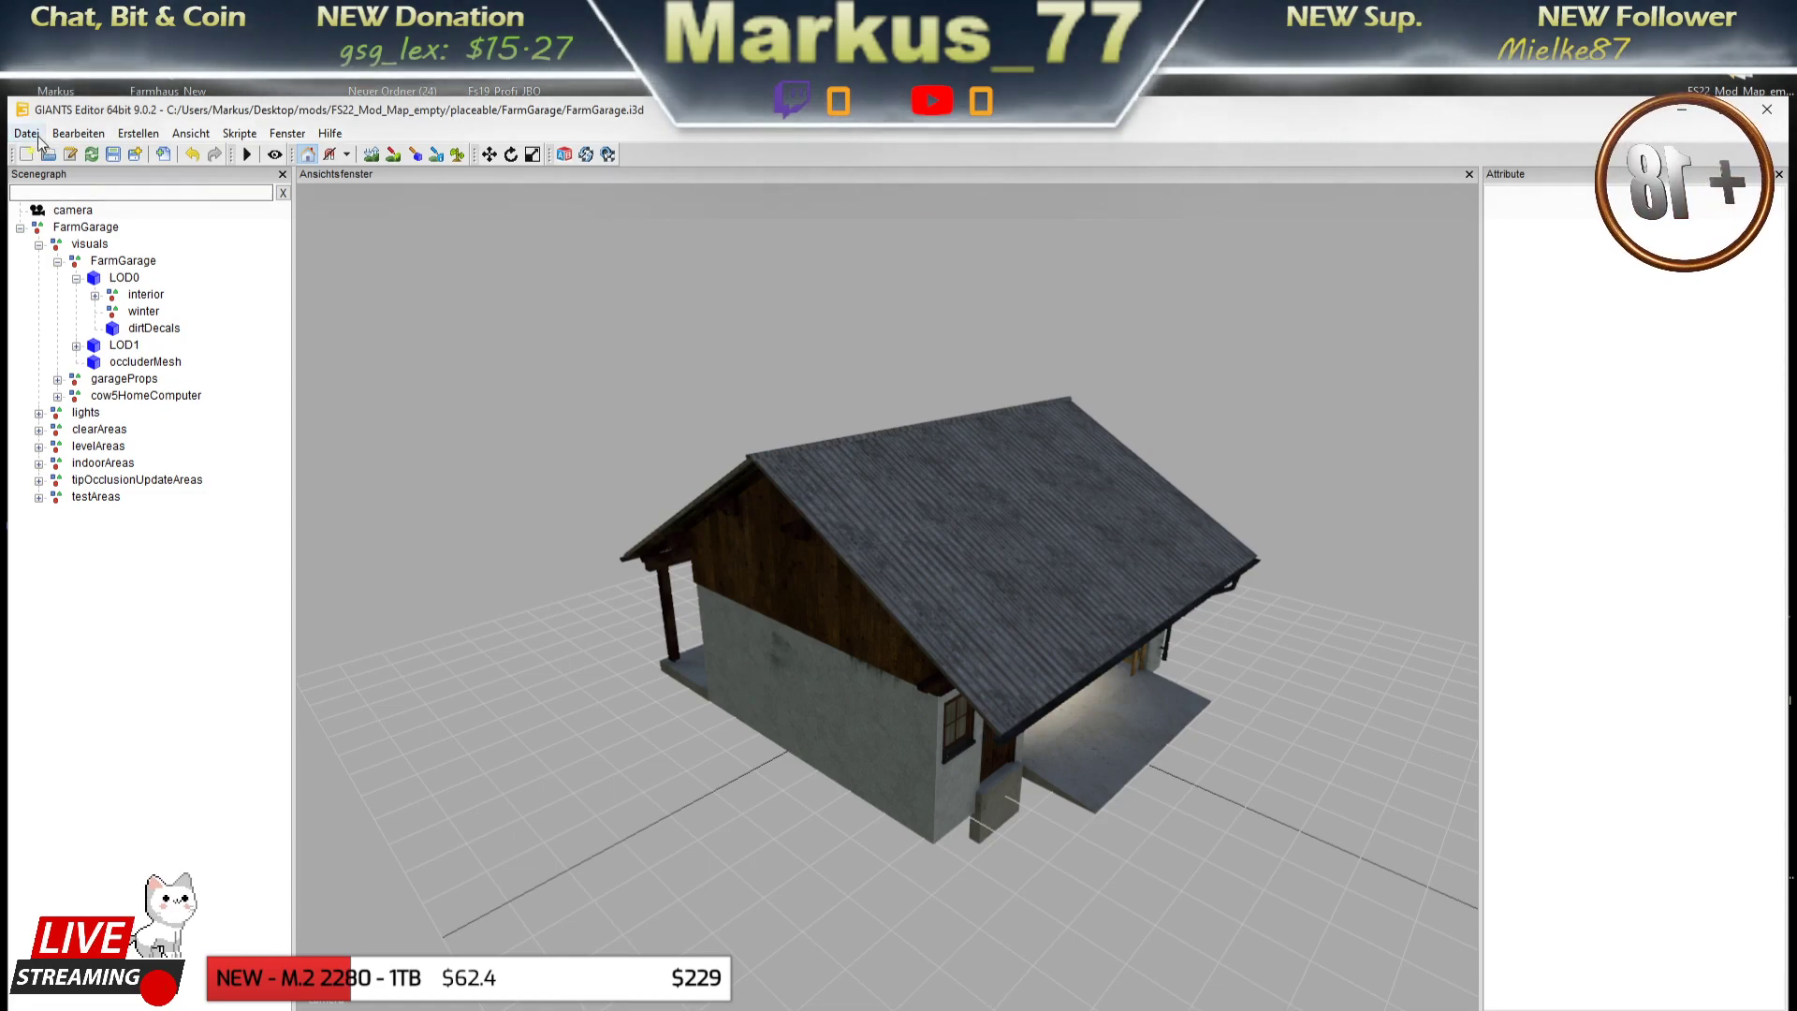
- Import snow.i3d from the placeable FarmGarage folder
left_click(38, 138)
left_click(84, 332)
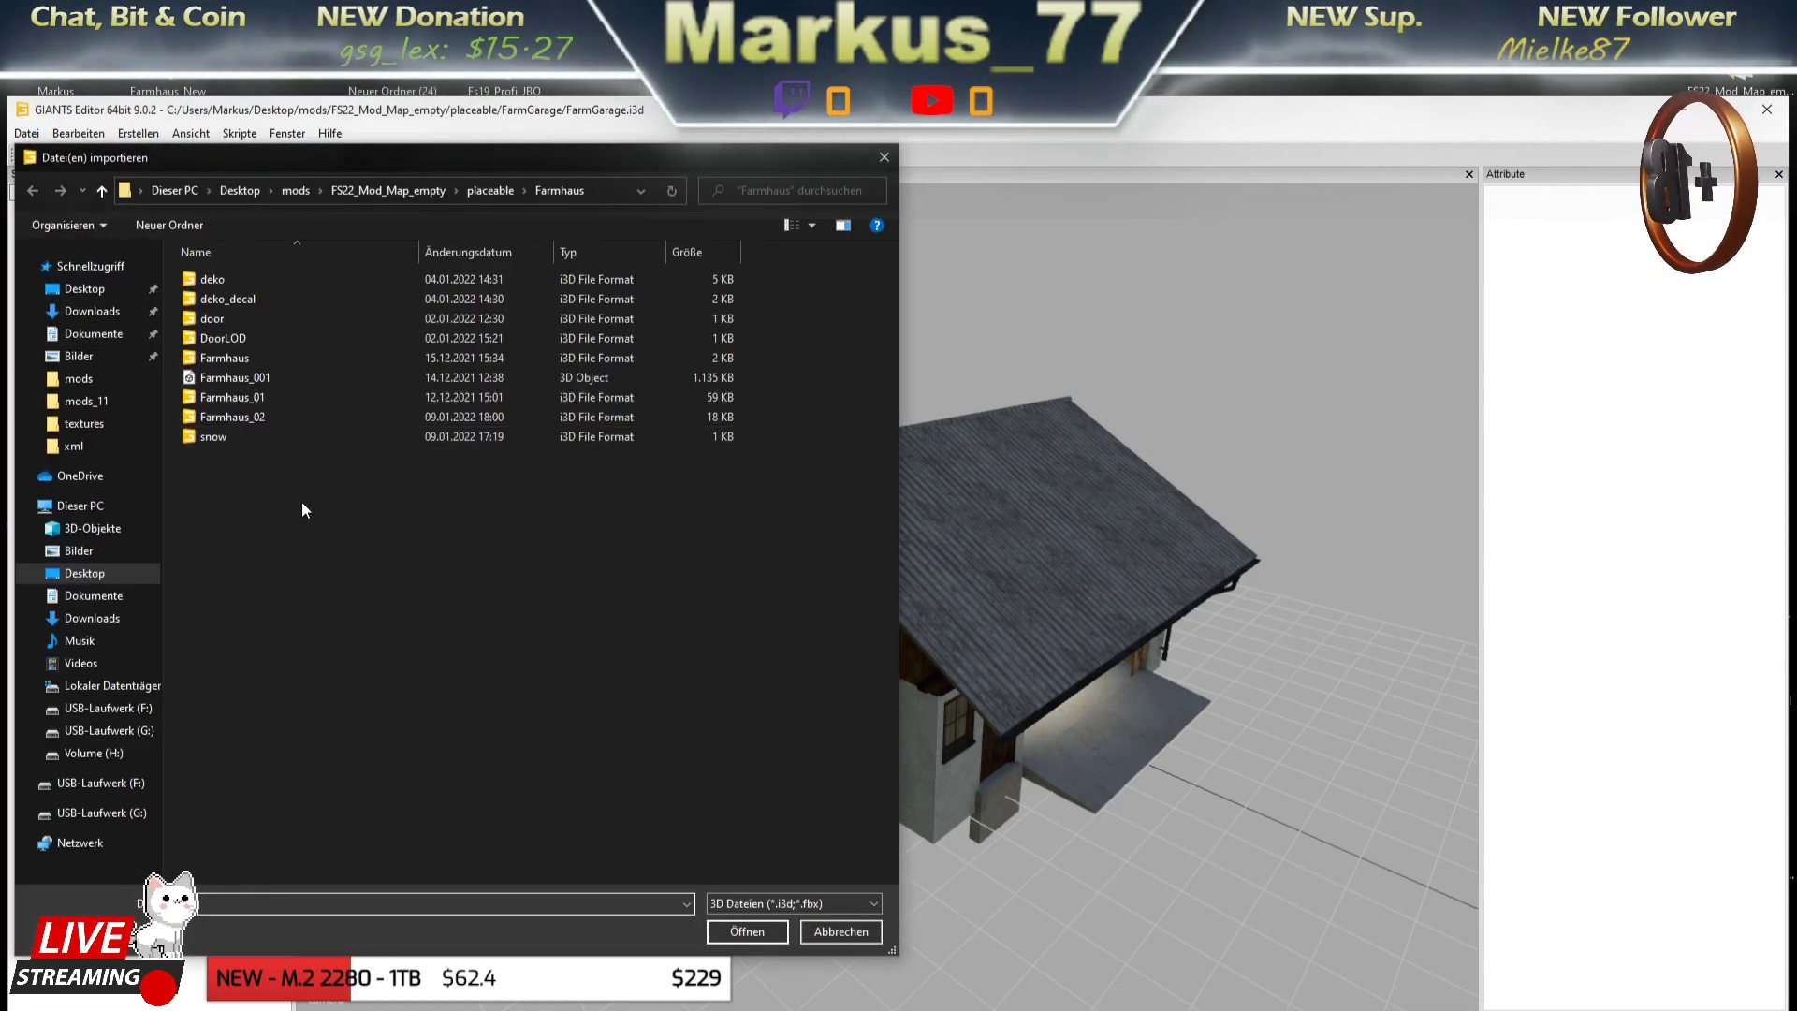
left_click(491, 189)
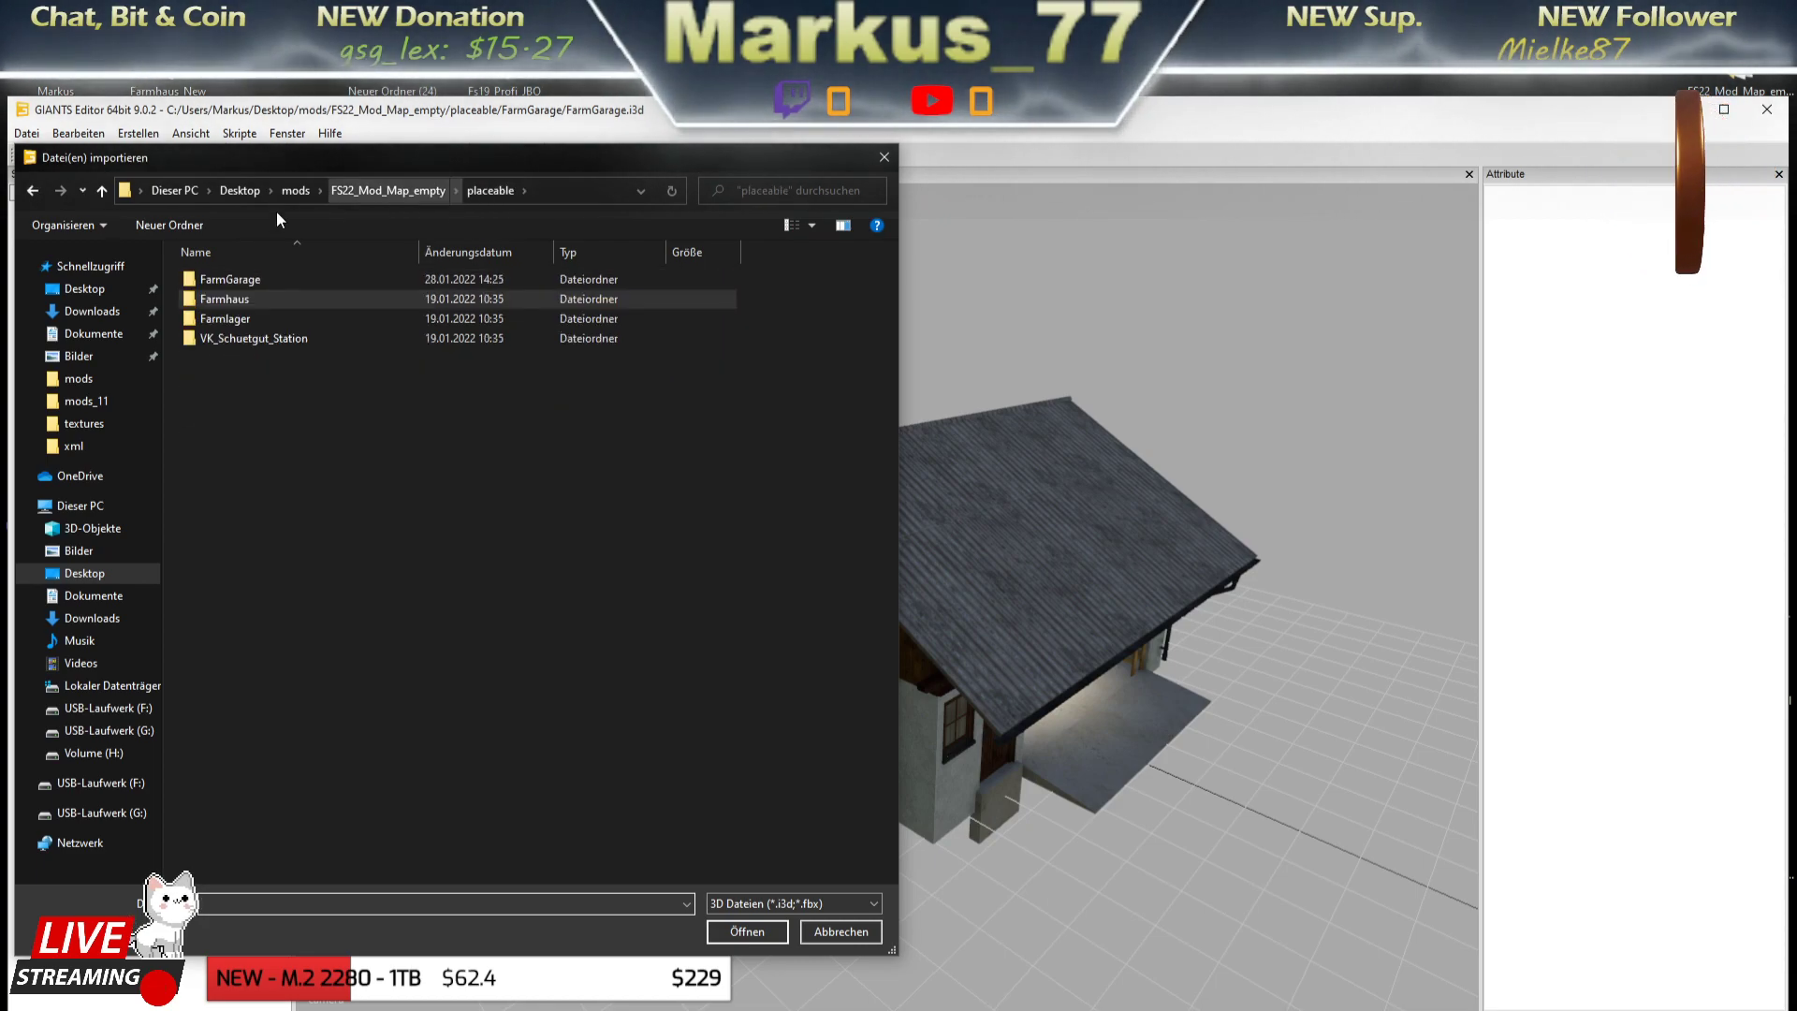
left_click(221, 284)
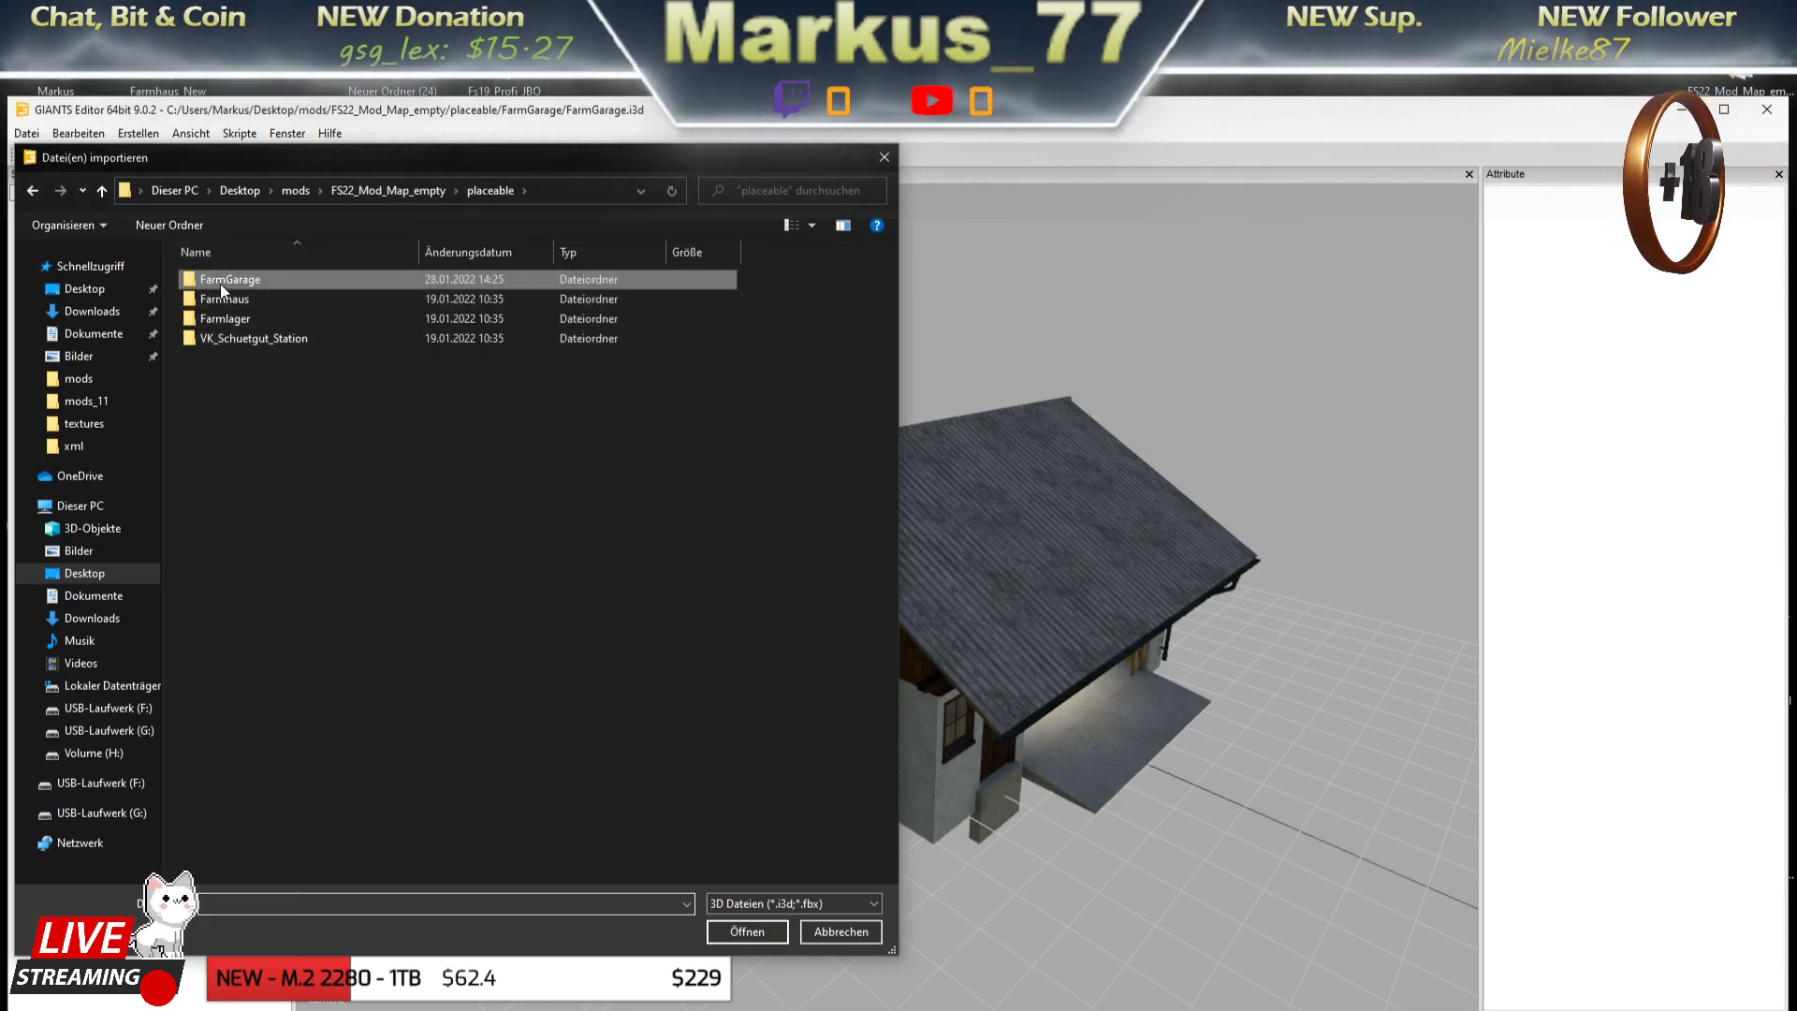
double_click(221, 283)
left_click(206, 357)
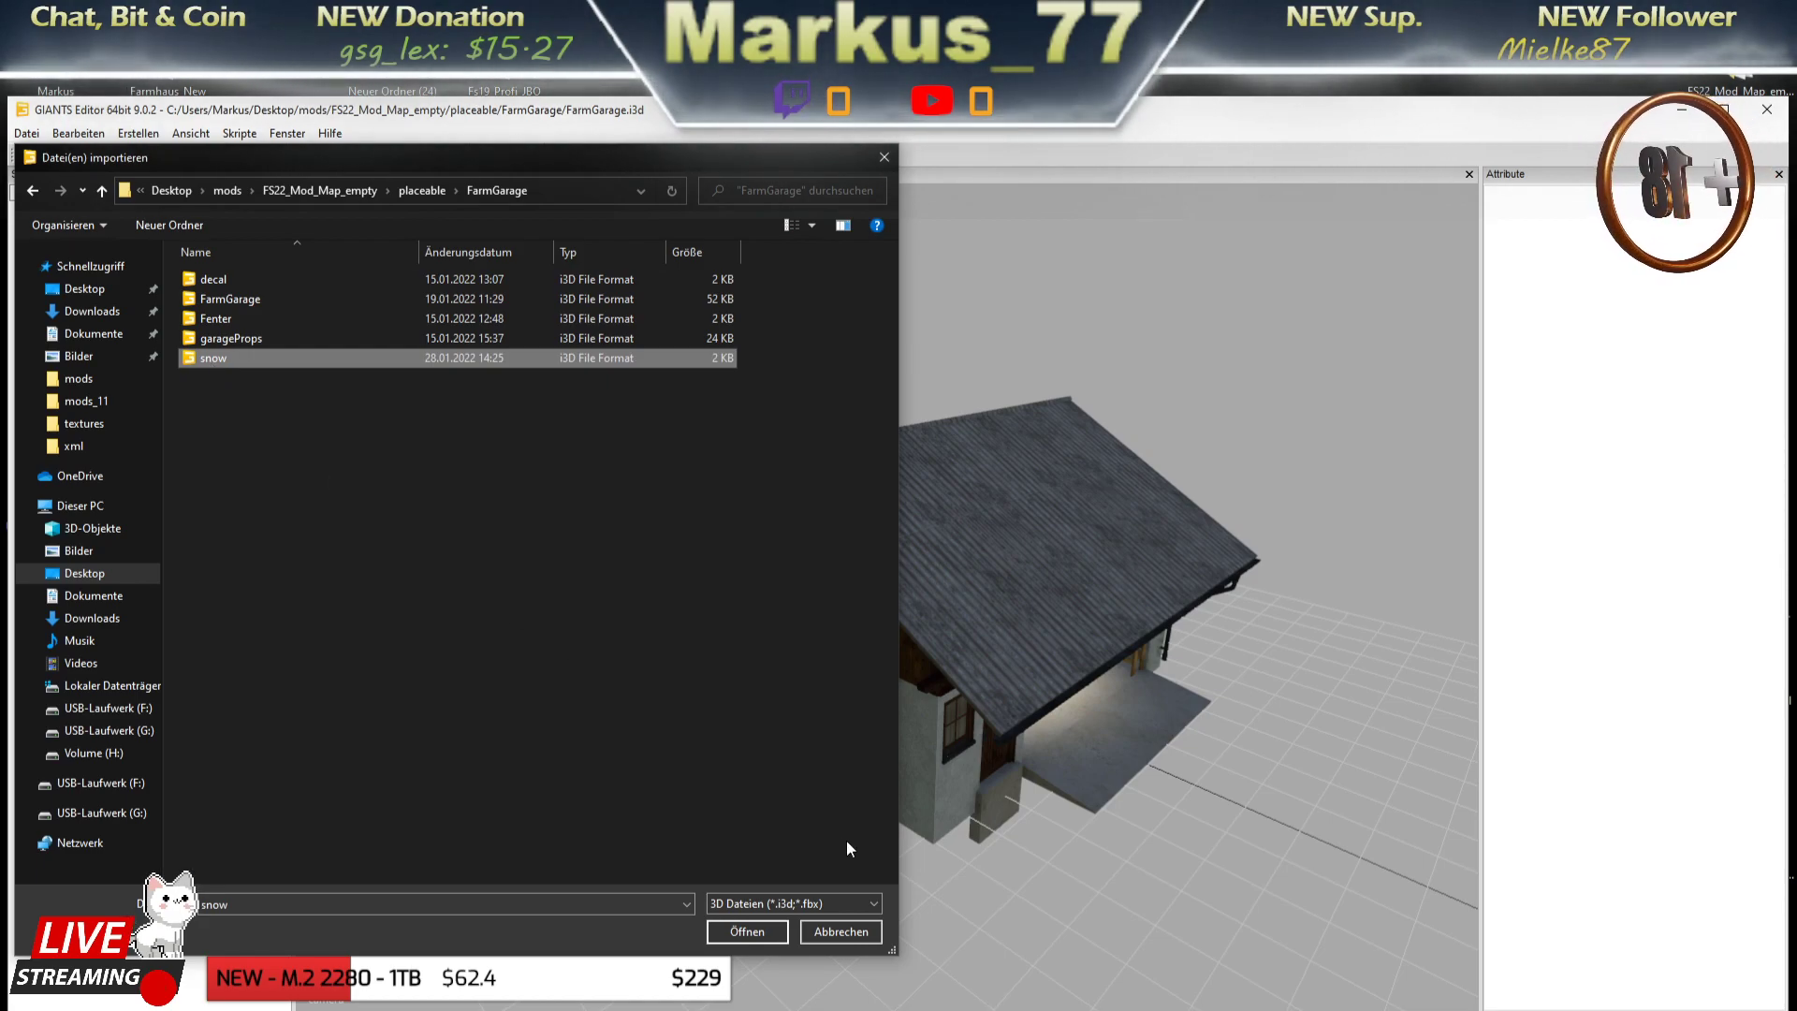
left_click(747, 931)
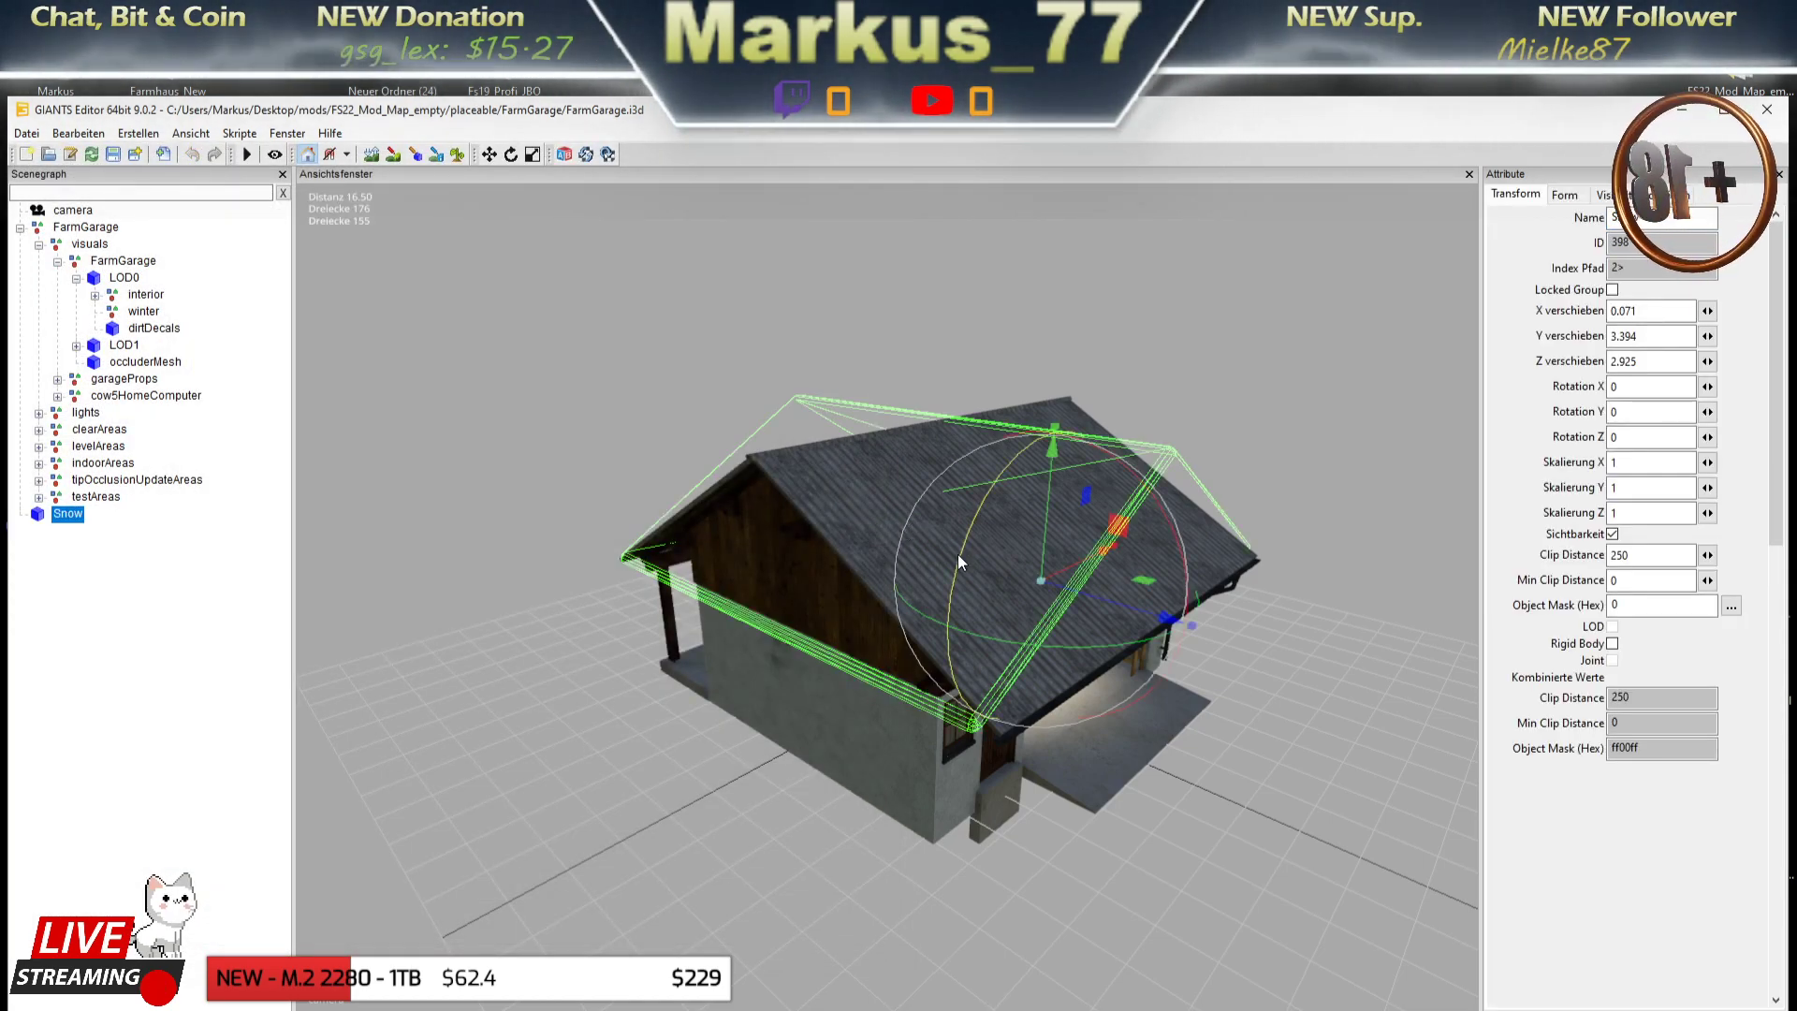
- Rotate the imported snow slab to a Y rotation of -90
scroll("up", 3)
scroll("up", 3)
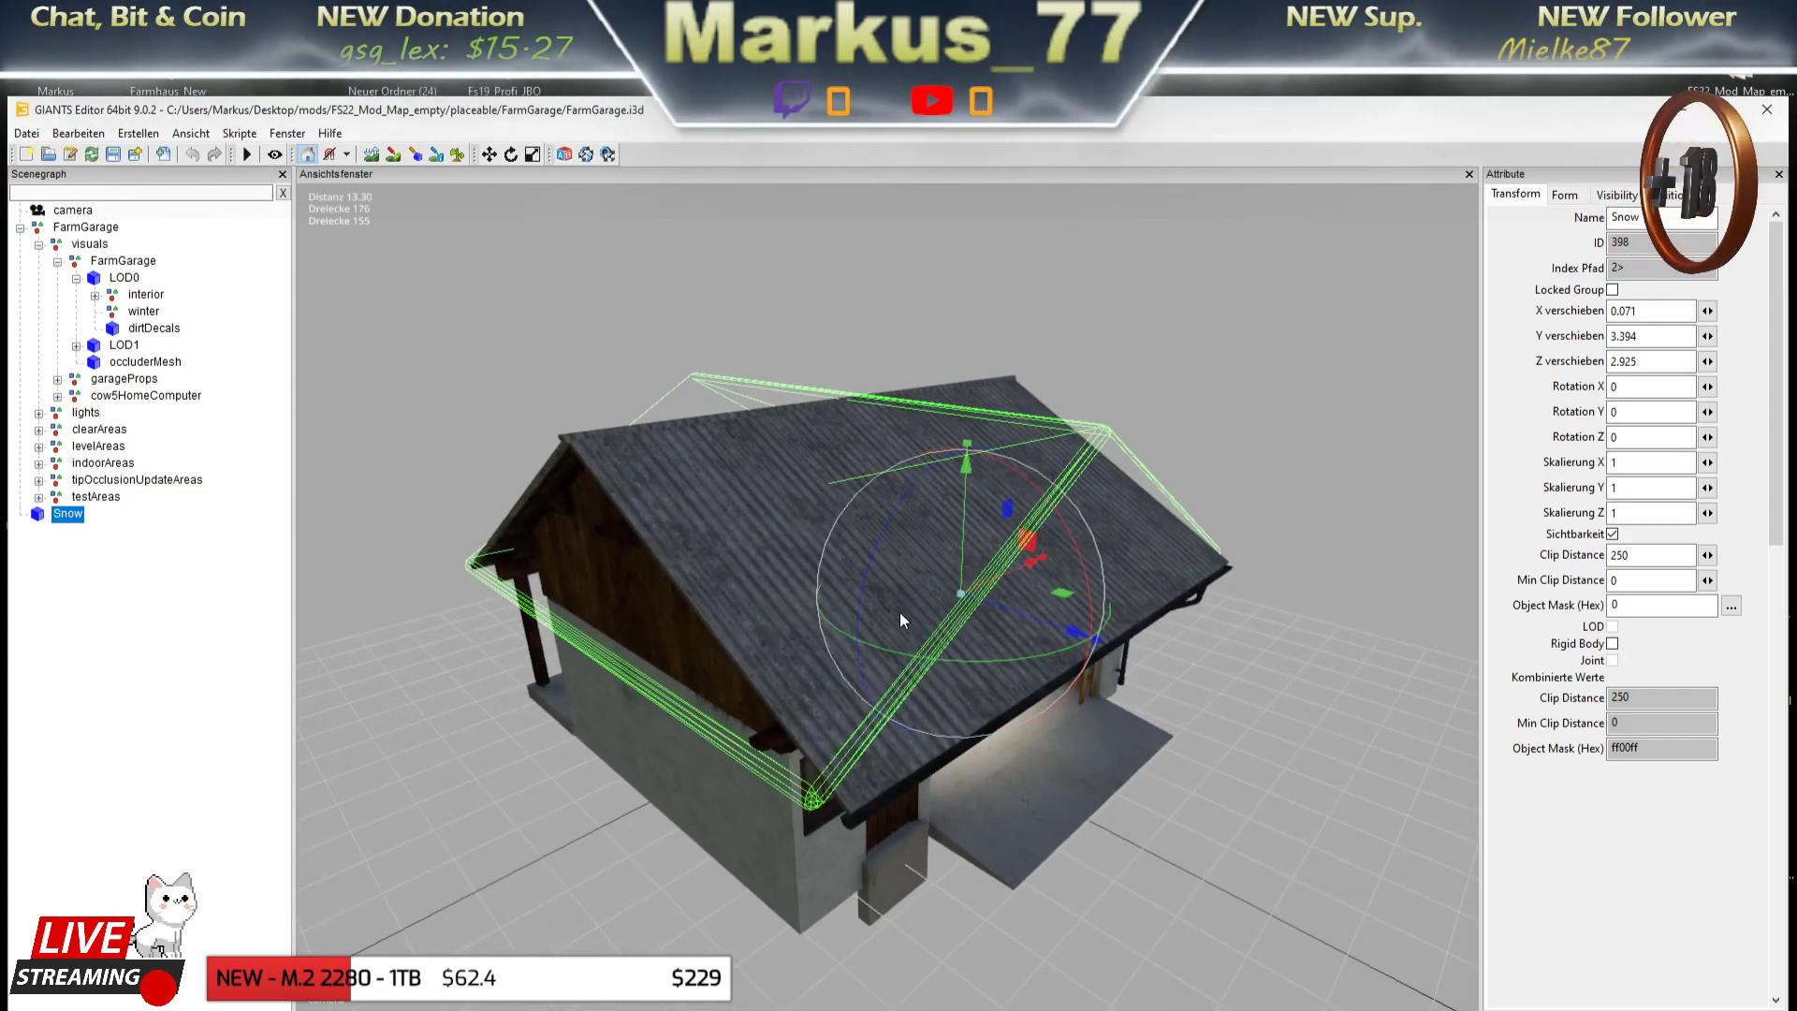
left_click_drag(1043, 654, 760, 608)
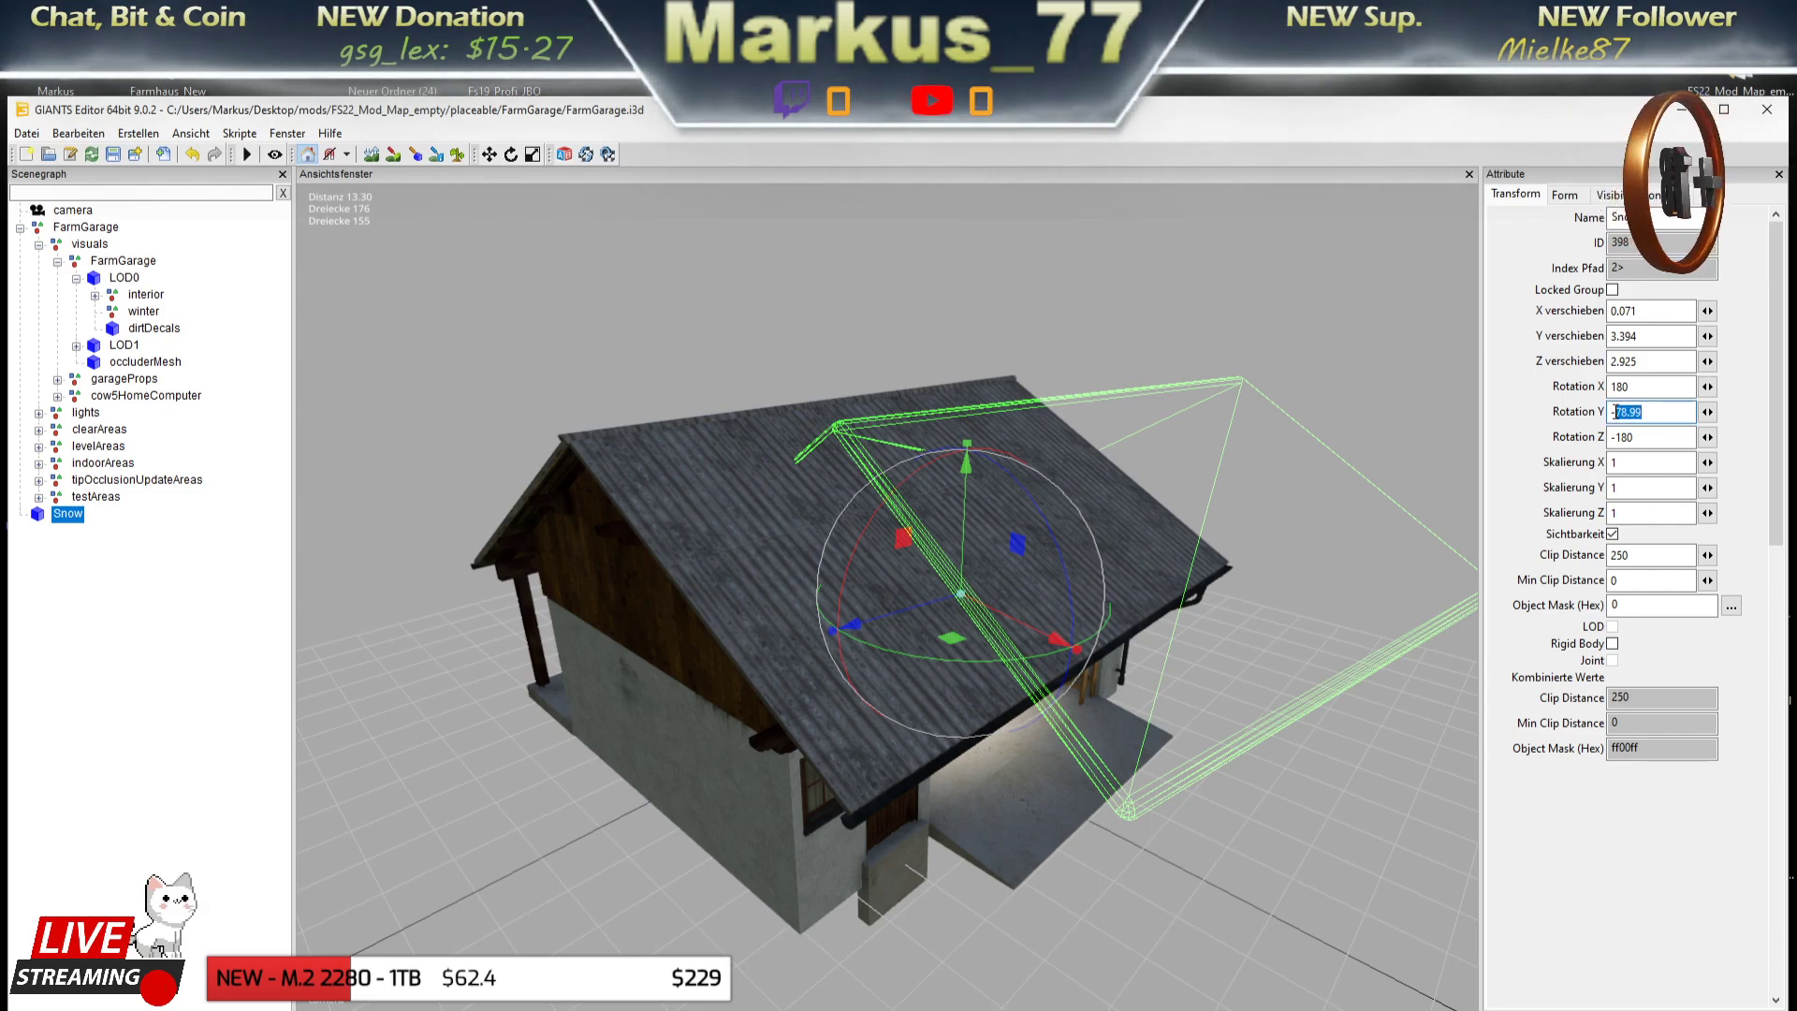
type("-90")
key("Return")
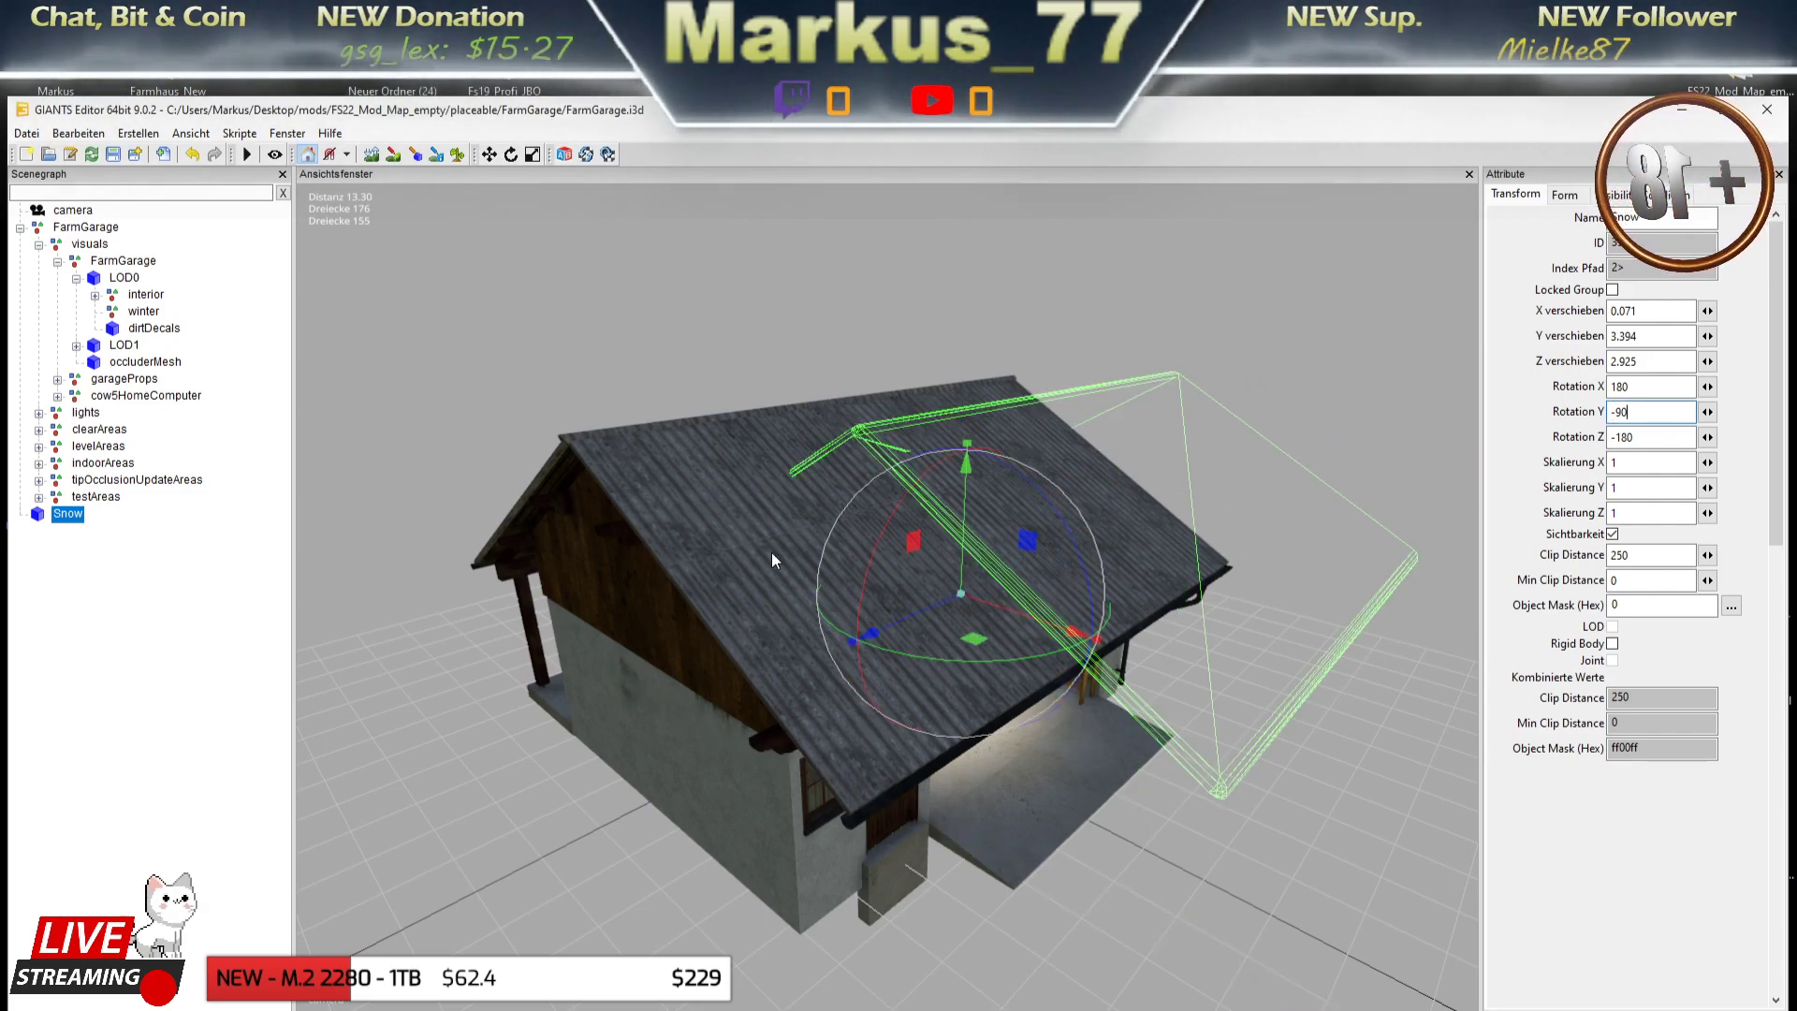
- Move the snow slab along X and Z onto the roof, matching the gable
left_click_drag(932, 605, 767, 664)
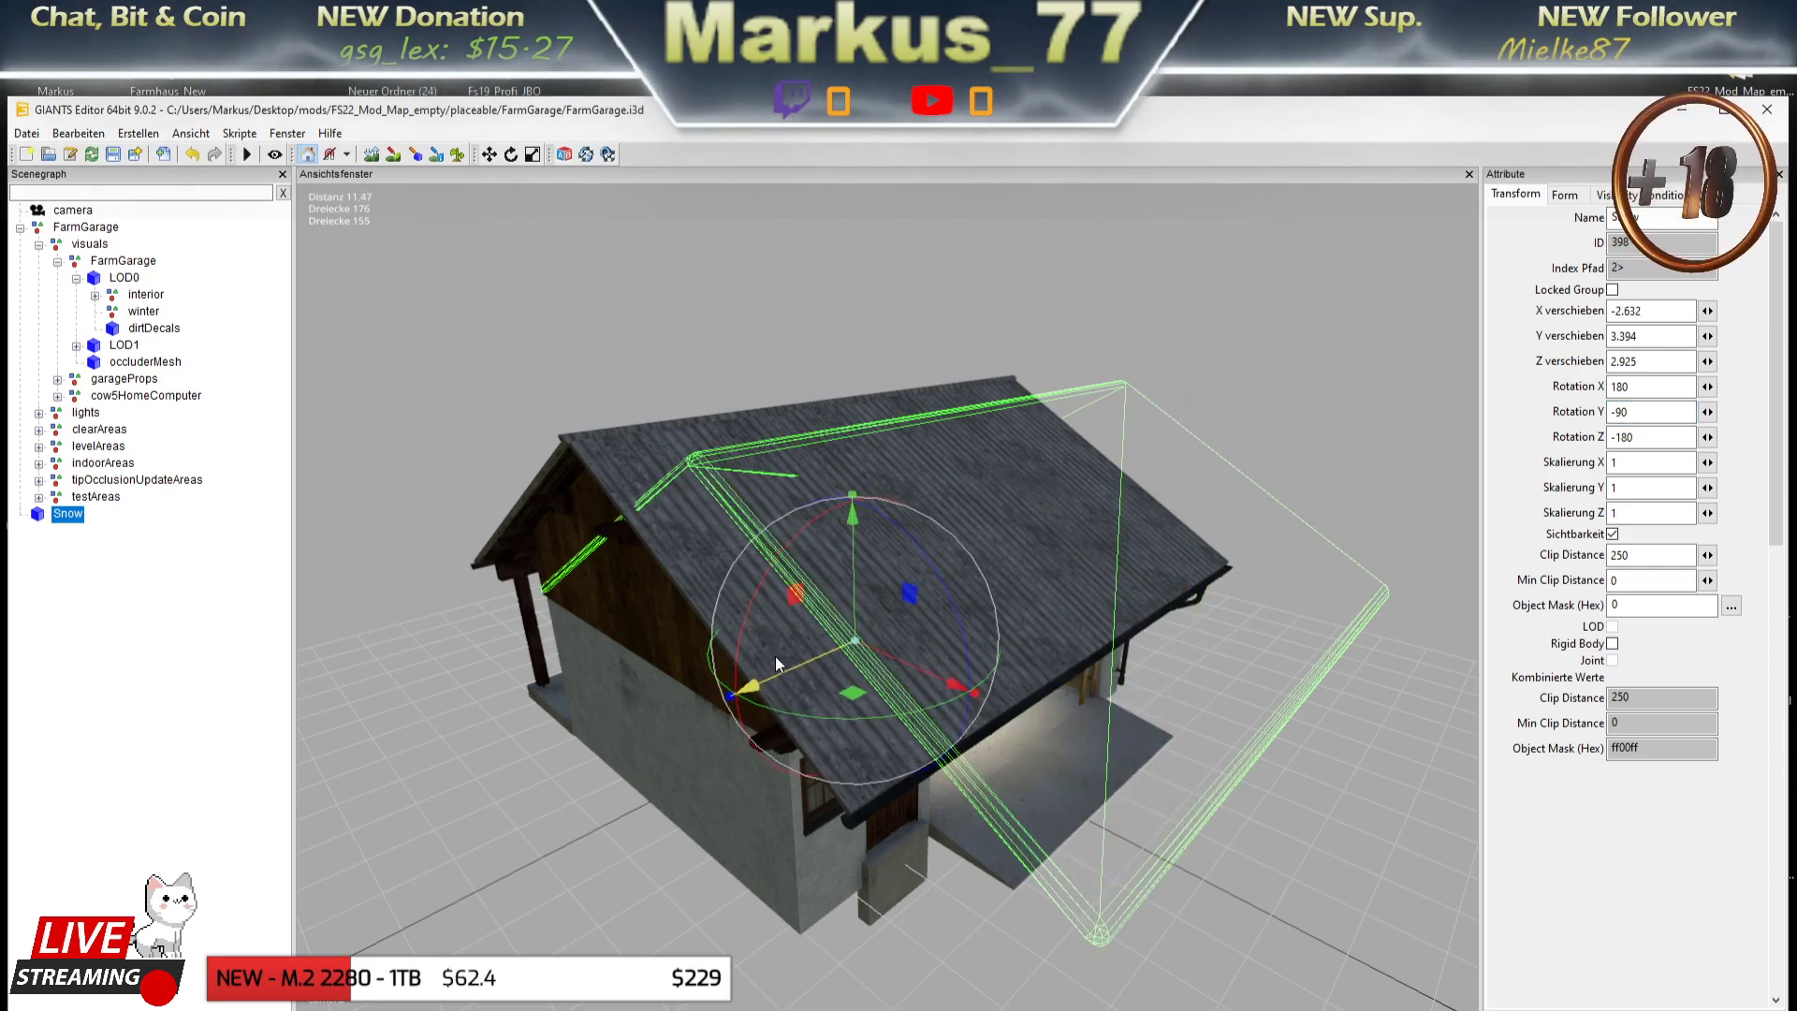
left_click_drag(766, 665, 1080, 629)
left_click_drag(1092, 642, 922, 659)
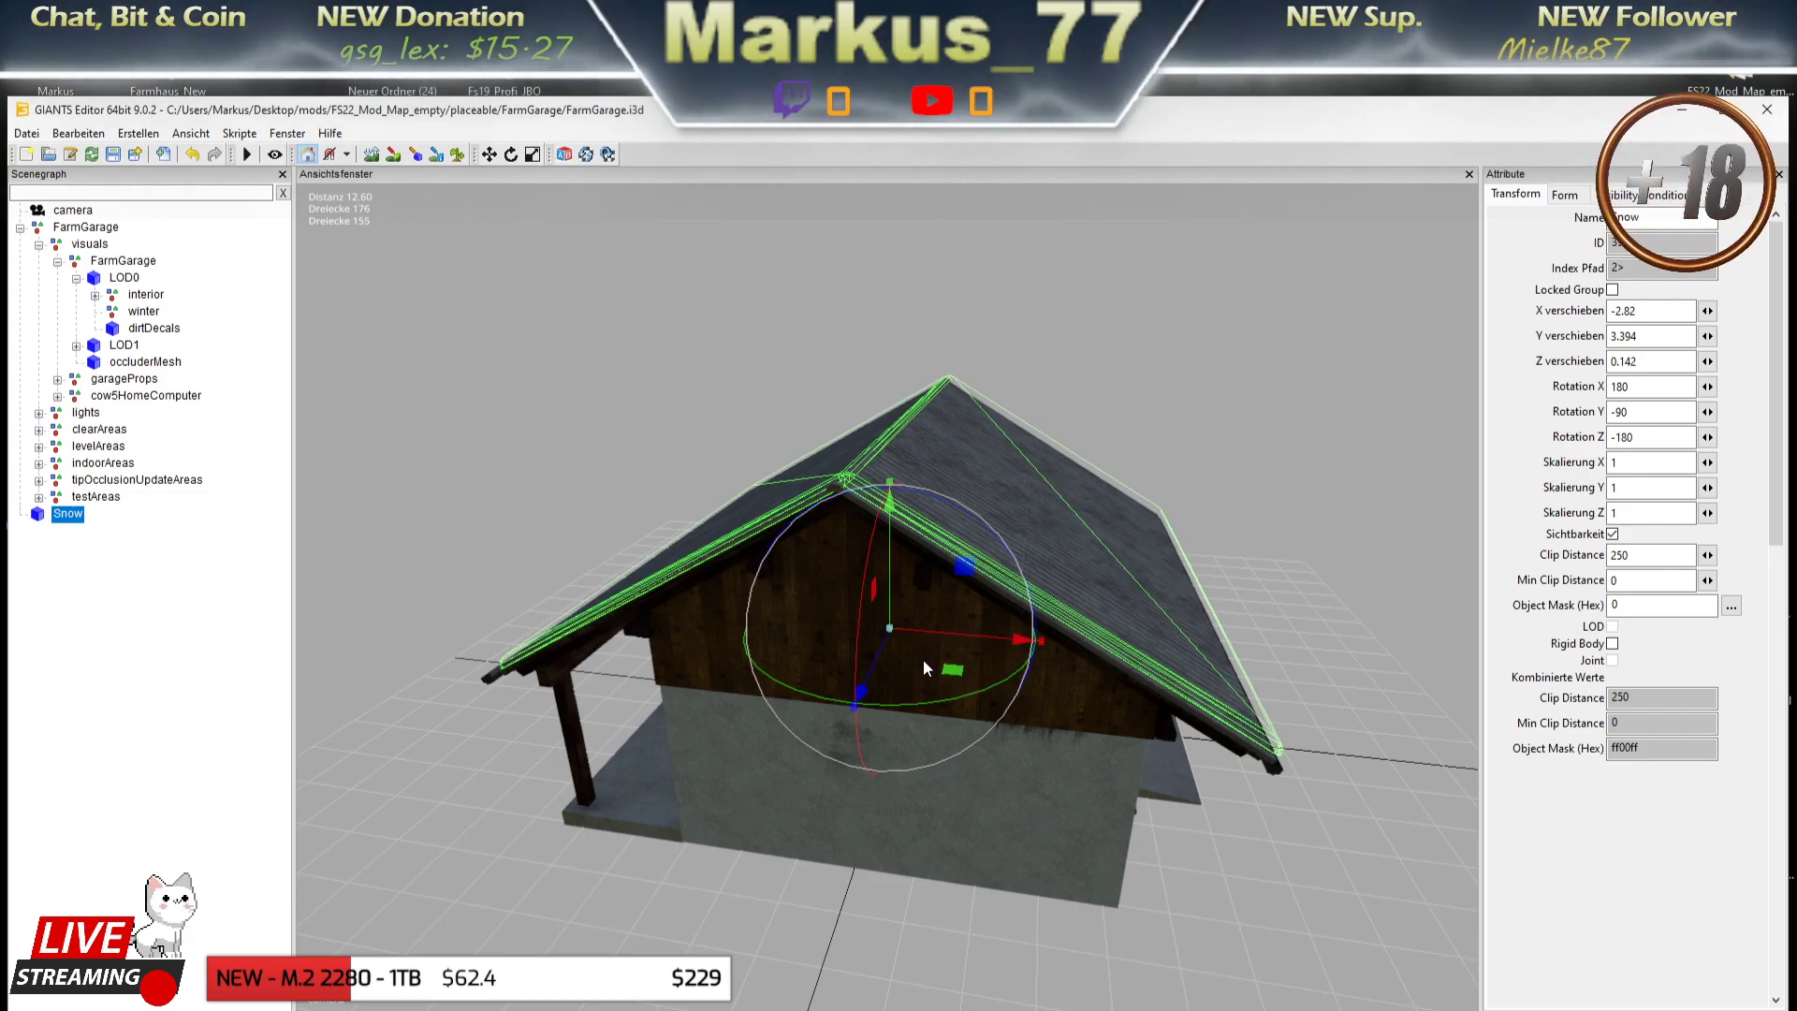
scroll("up", 3)
scroll("up", 3)
left_click_drag(1074, 671, 997, 676)
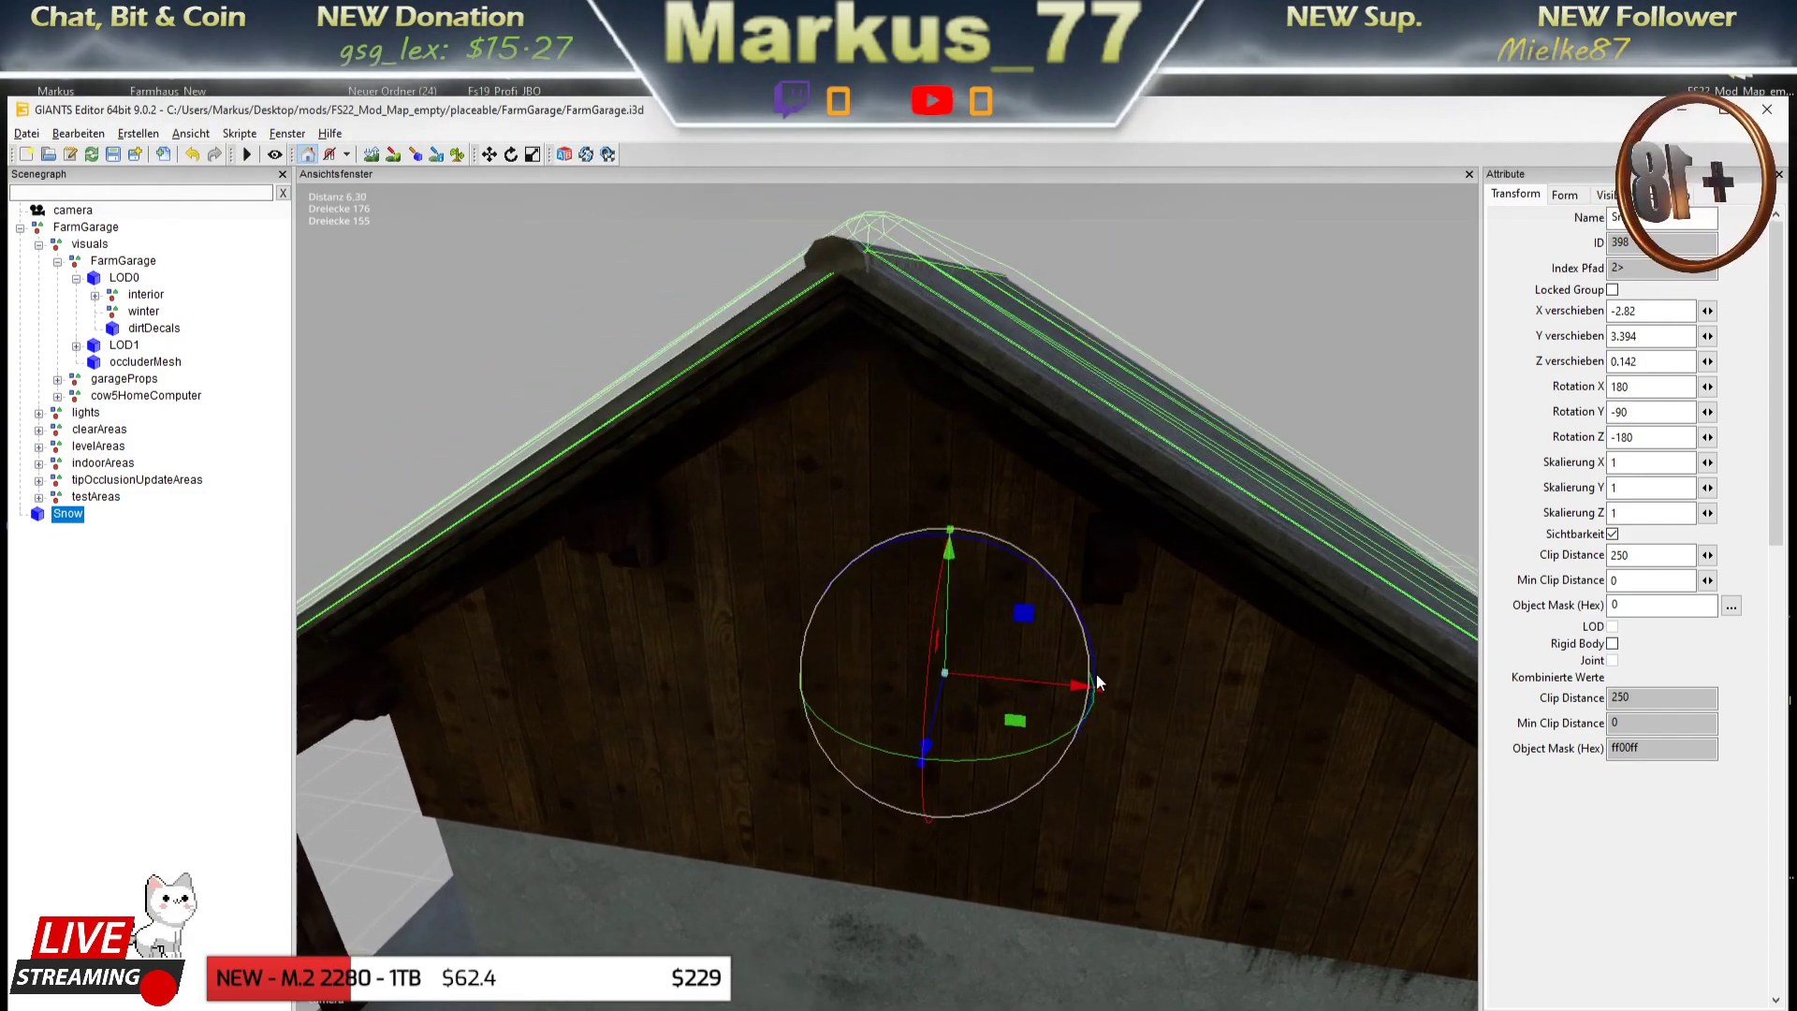
left_click_drag(1002, 679, 997, 686)
- Fine-tune the slab's X and Z position along the roof edge and review the garage
left_click_drag(998, 672, 1030, 594)
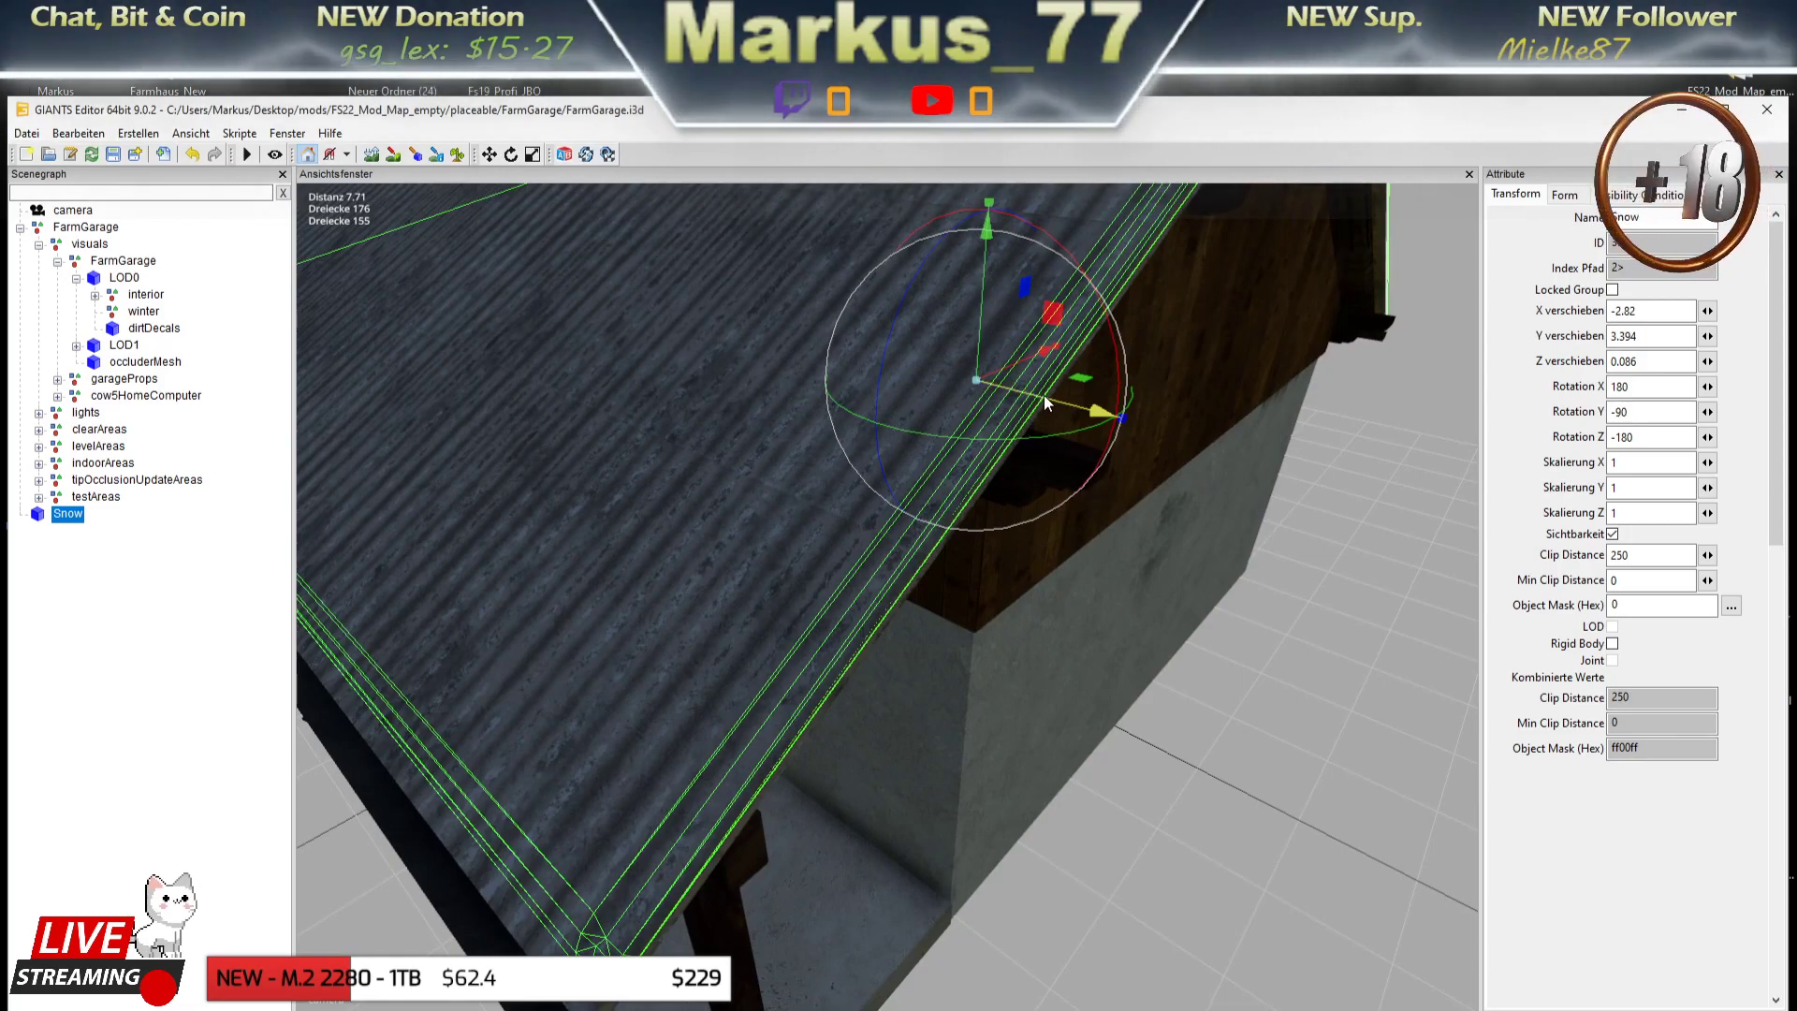
left_click_drag(1042, 395, 1039, 402)
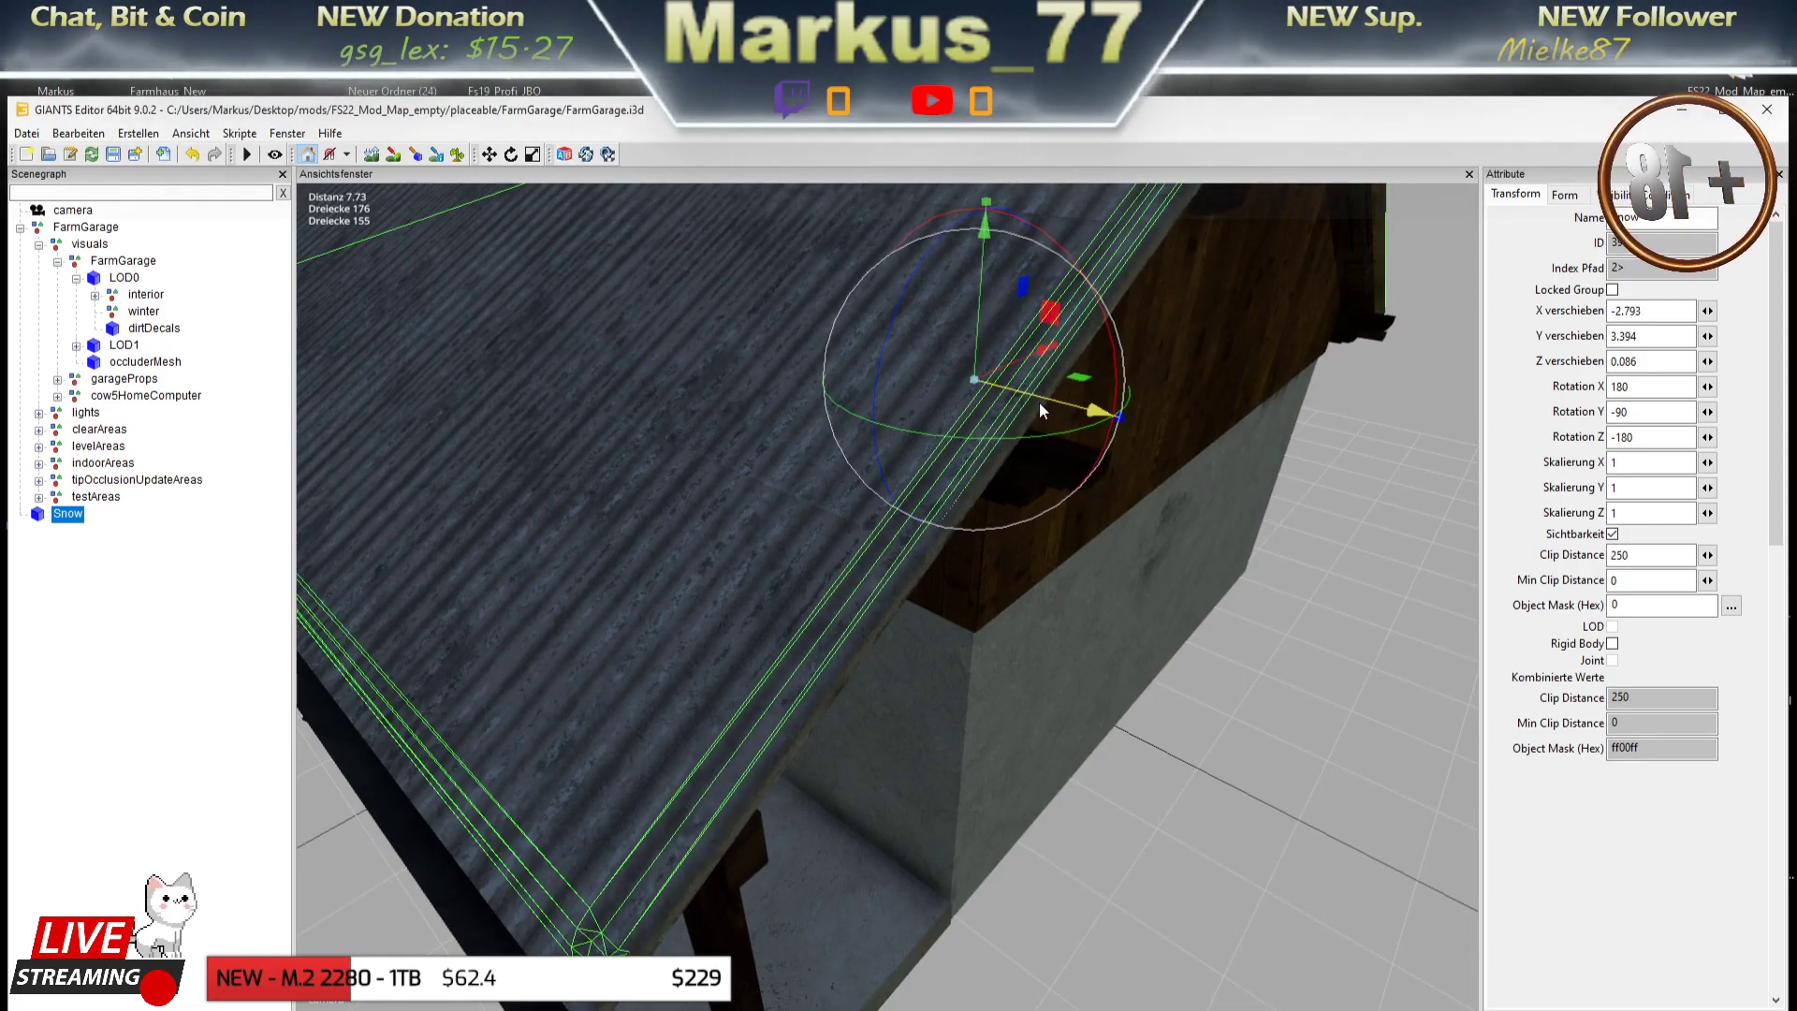
left_click_drag(1039, 402, 537, 522)
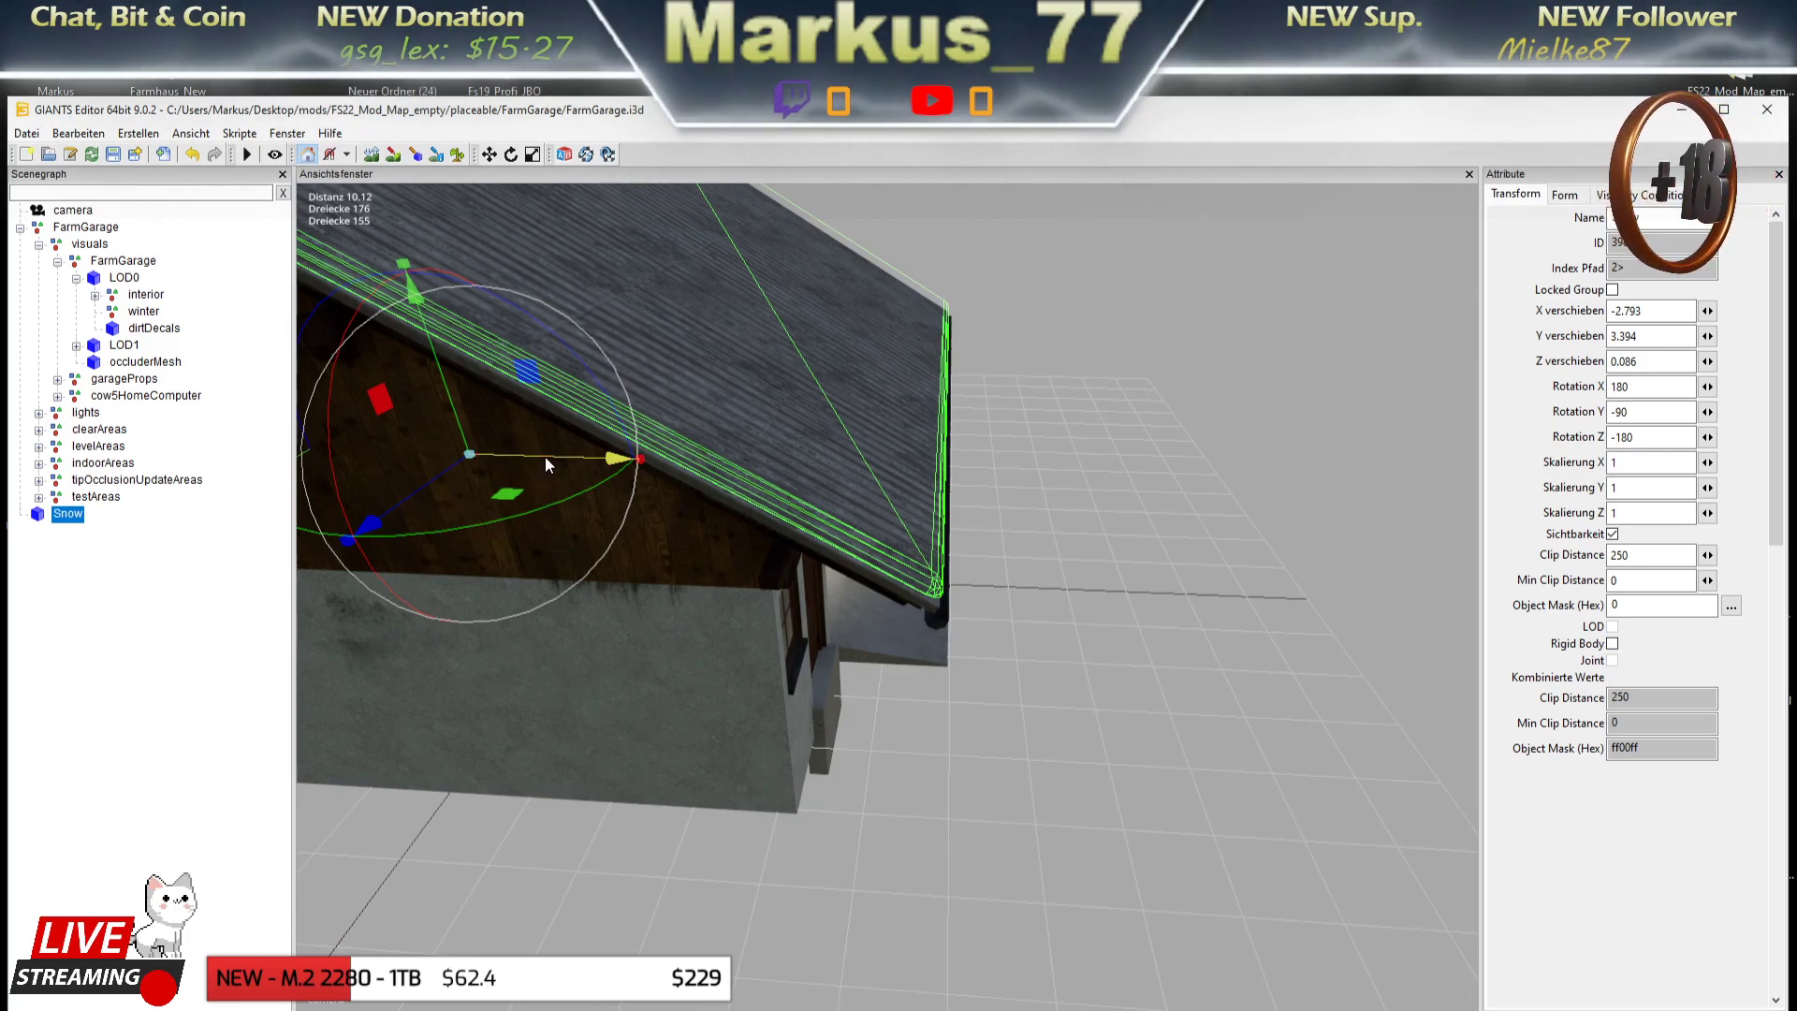
left_click_drag(545, 457, 545, 464)
left_click_drag(829, 655, 928, 627)
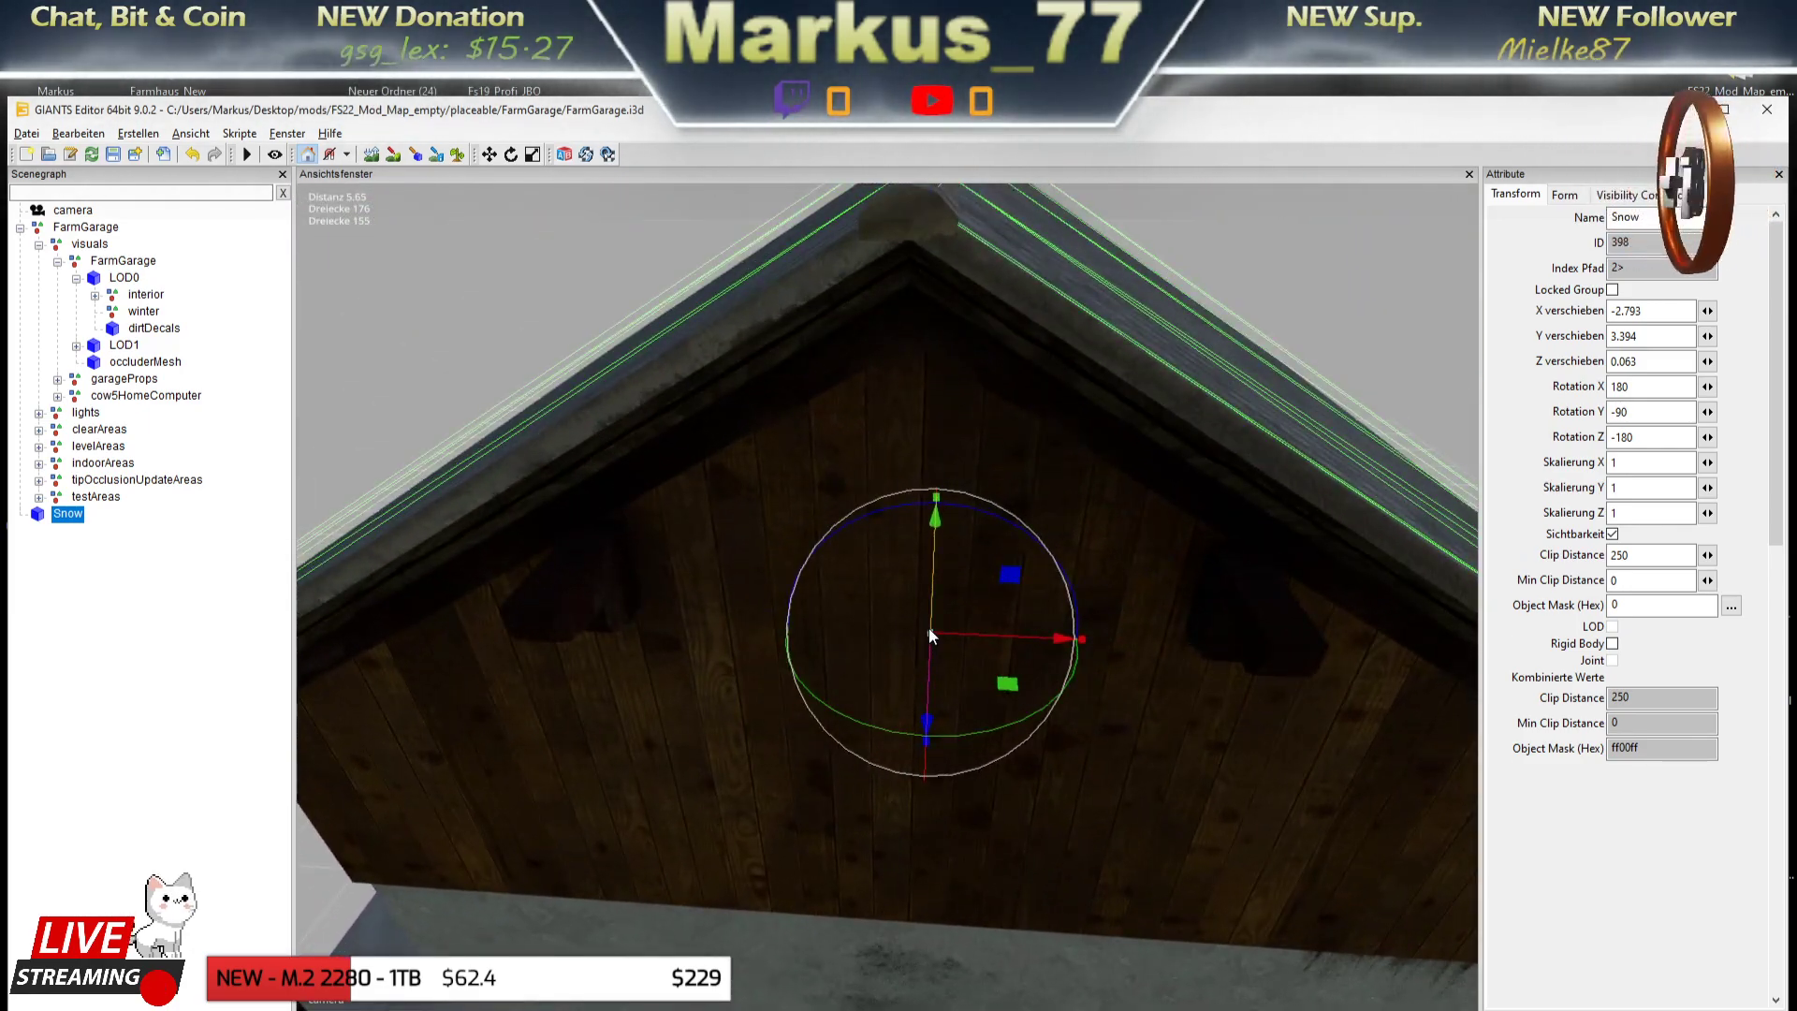
scroll("down", 3)
left_click_drag(726, 624, 817, 614)
scroll("up", 3)
left_click_drag(1002, 610, 998, 682)
scroll("down", 3)
scroll("up", 3)
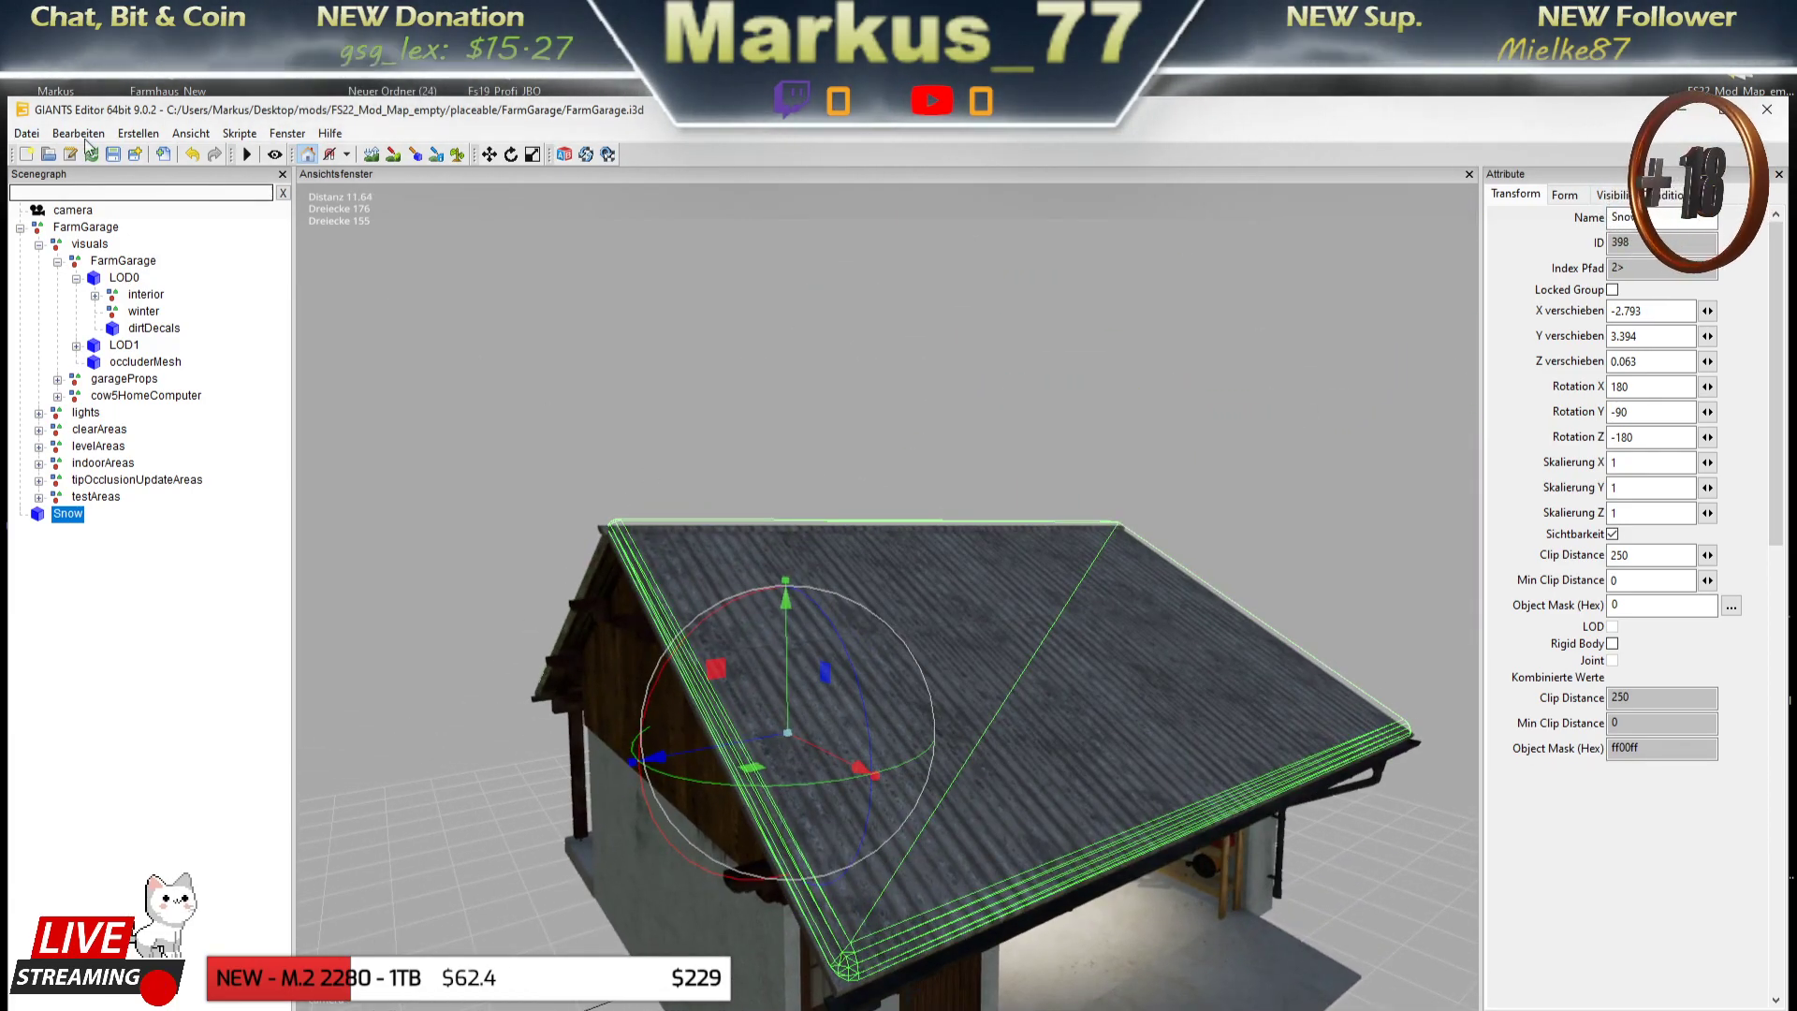
left_click(82, 137)
- Freeze the snow slab's rotation to 0, 0, 0, then test-move it and undo
left_click(105, 348)
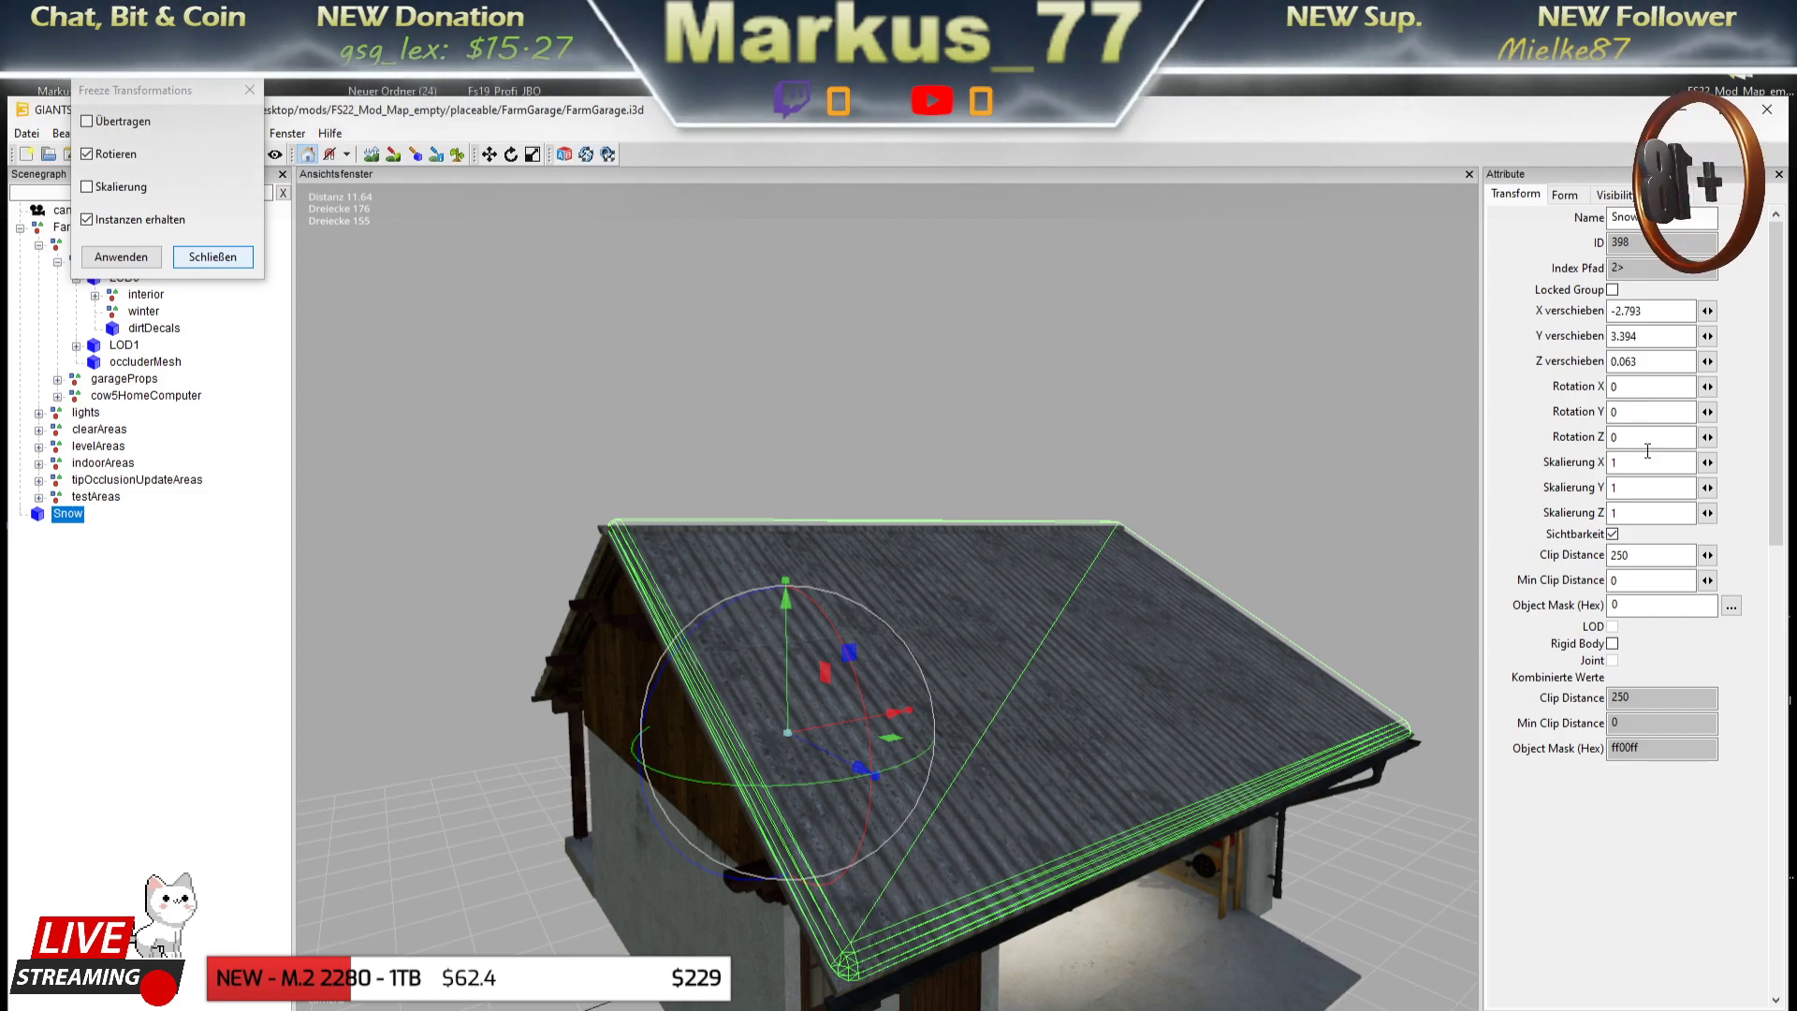
left_click(213, 257)
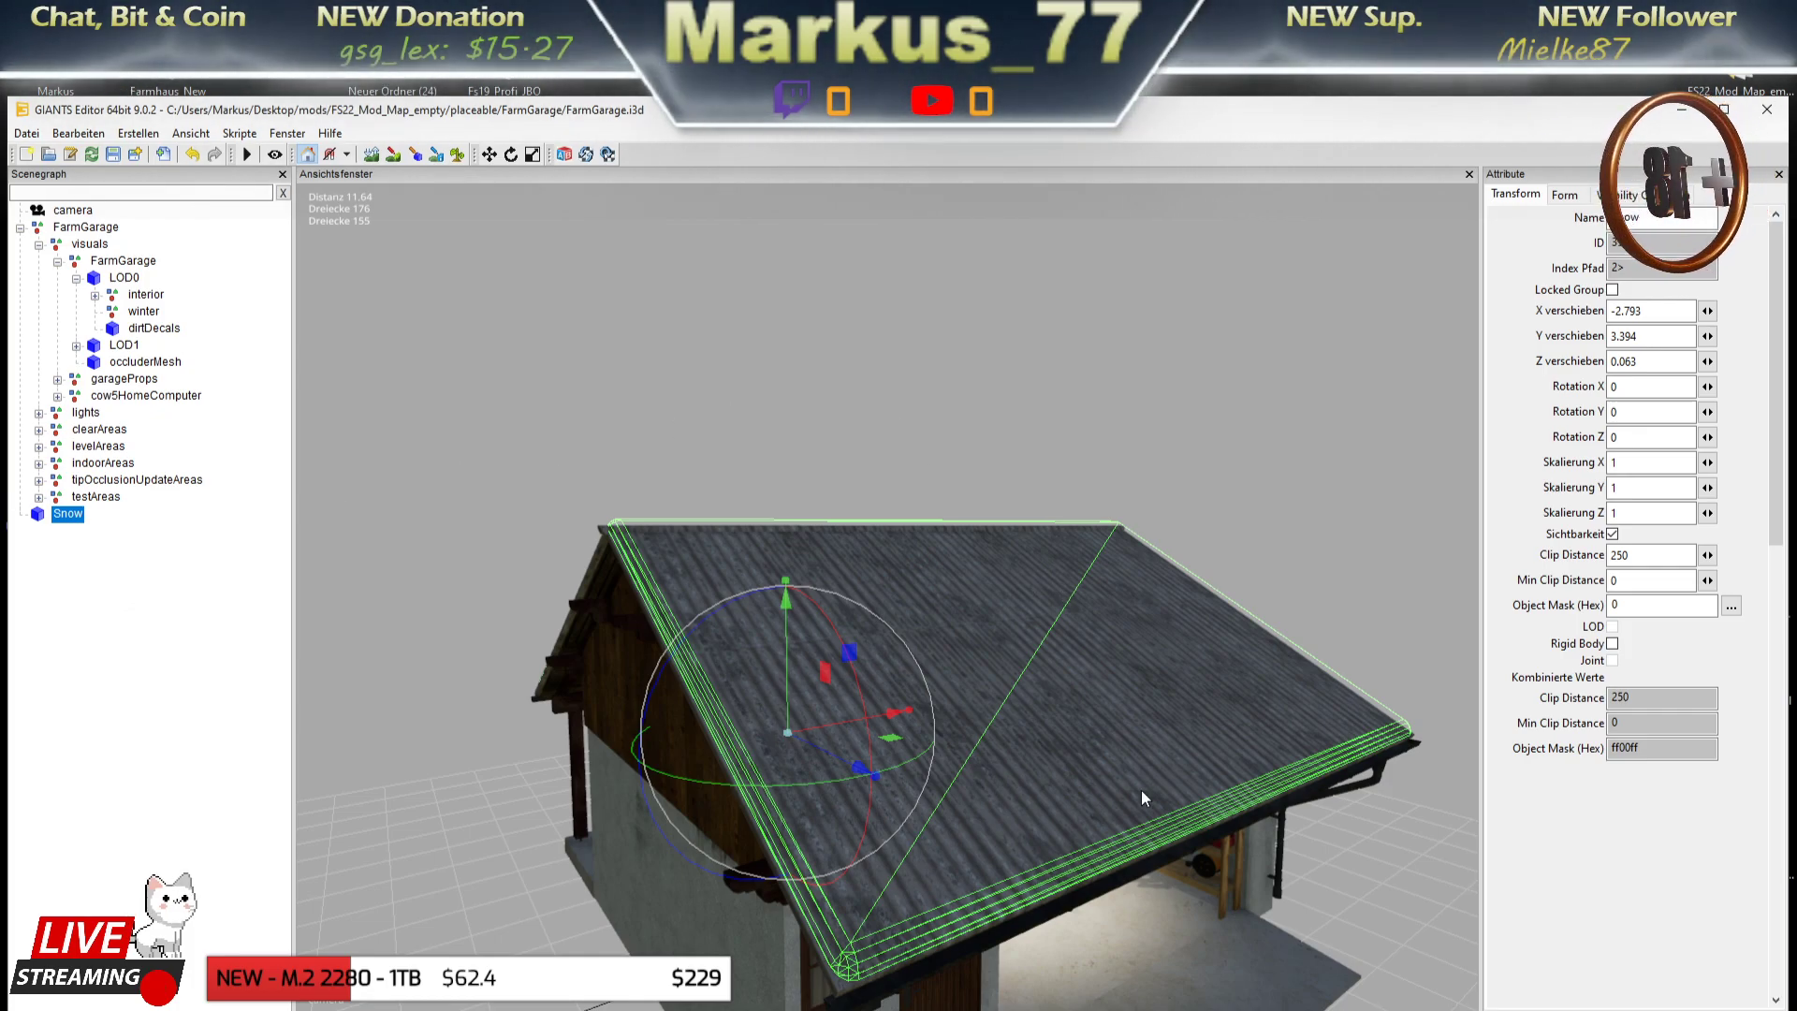
left_click_drag(986, 801, 828, 832)
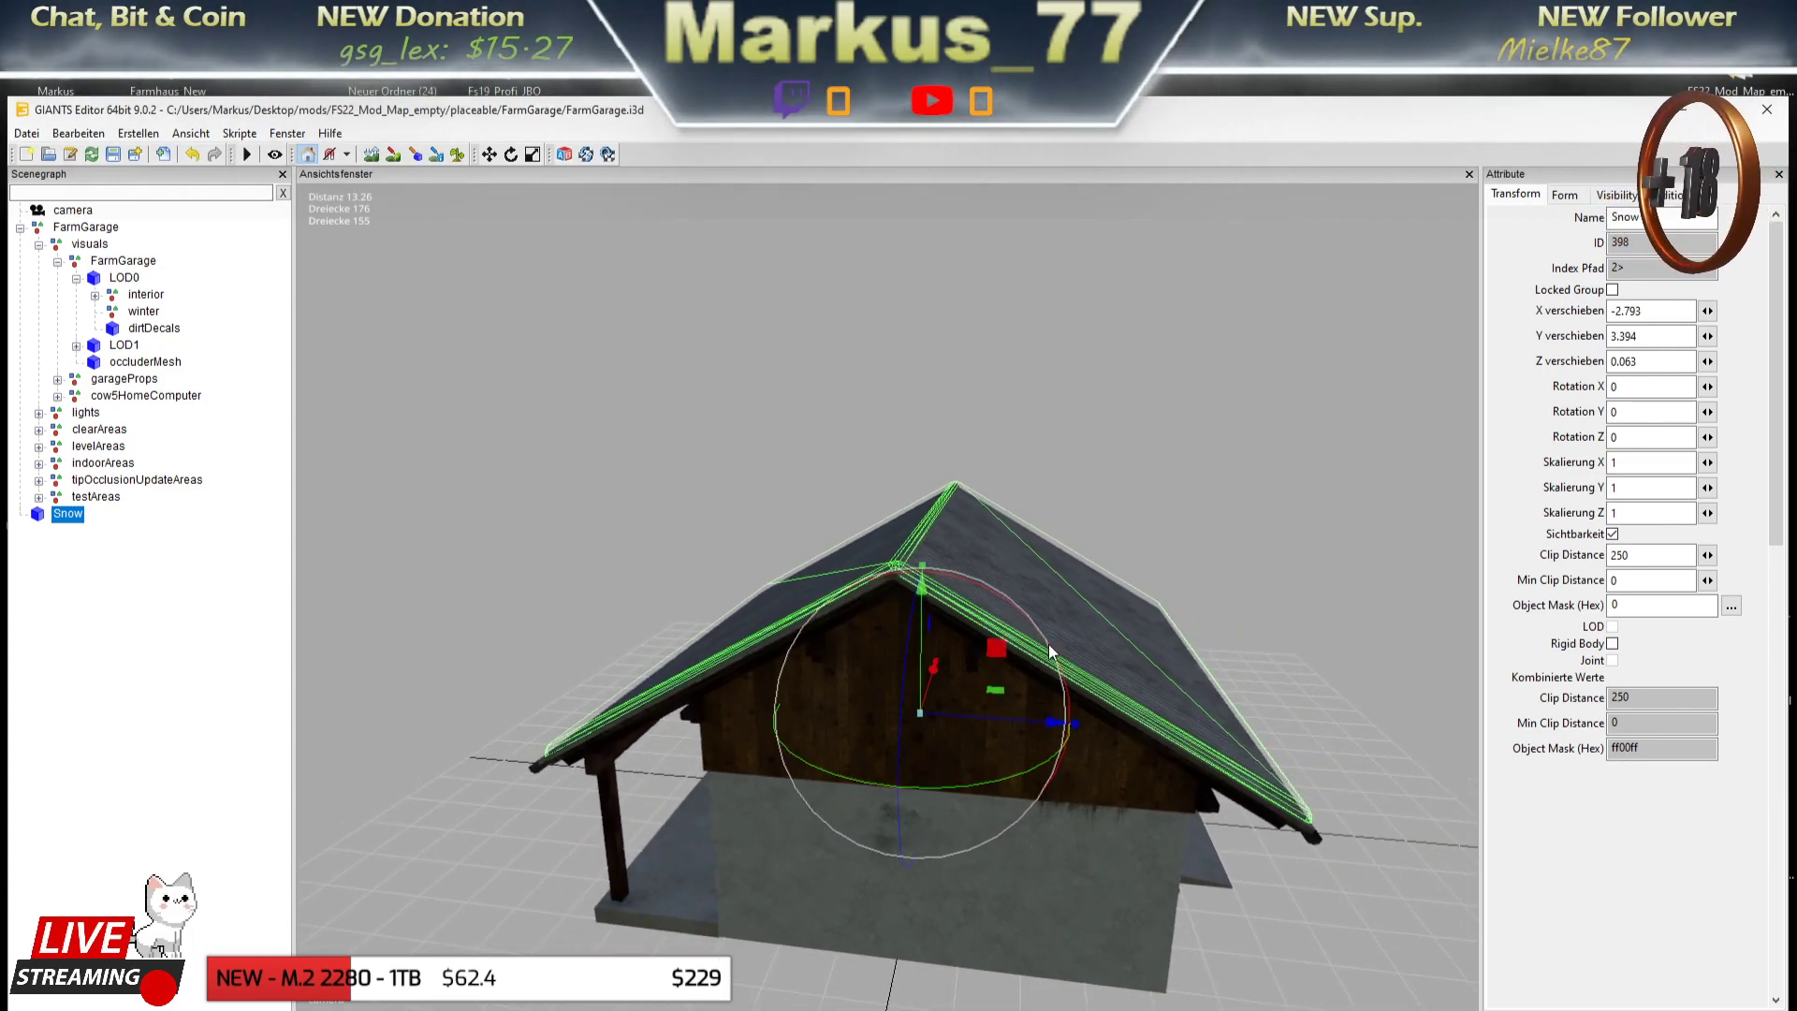
left_click_drag(990, 717, 1114, 727)
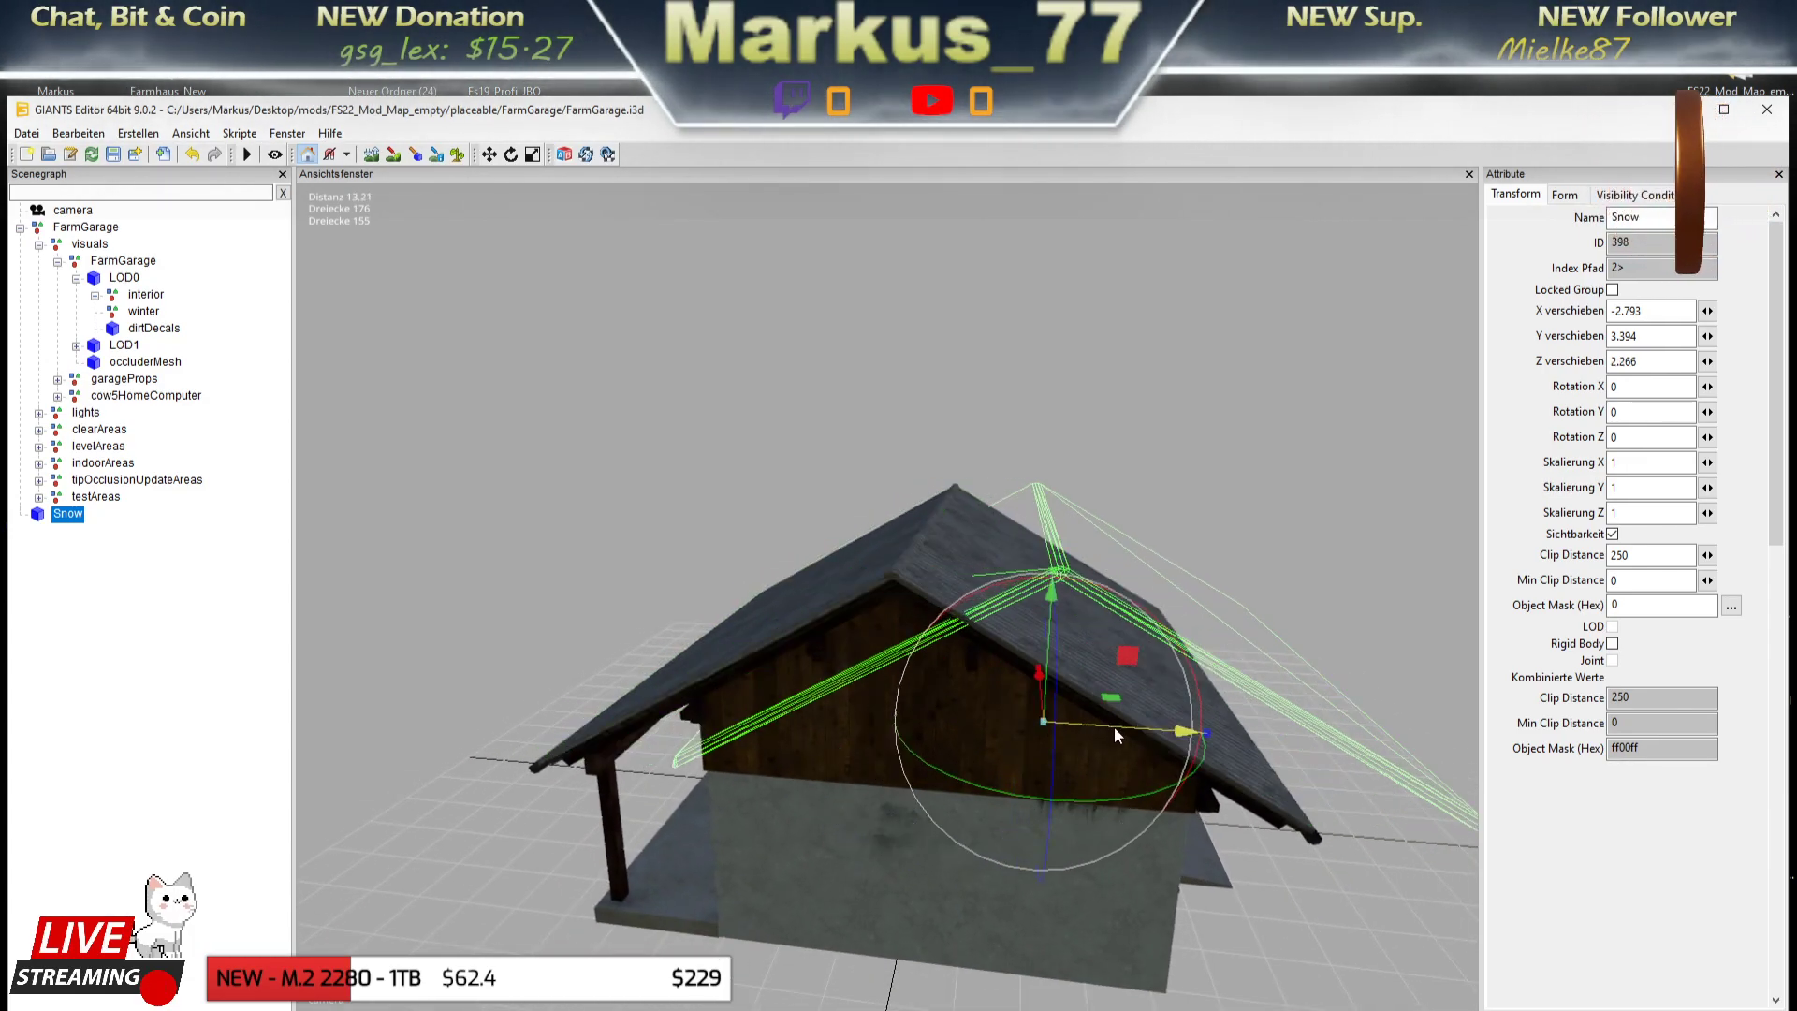
left_click_drag(1052, 646, 1052, 559)
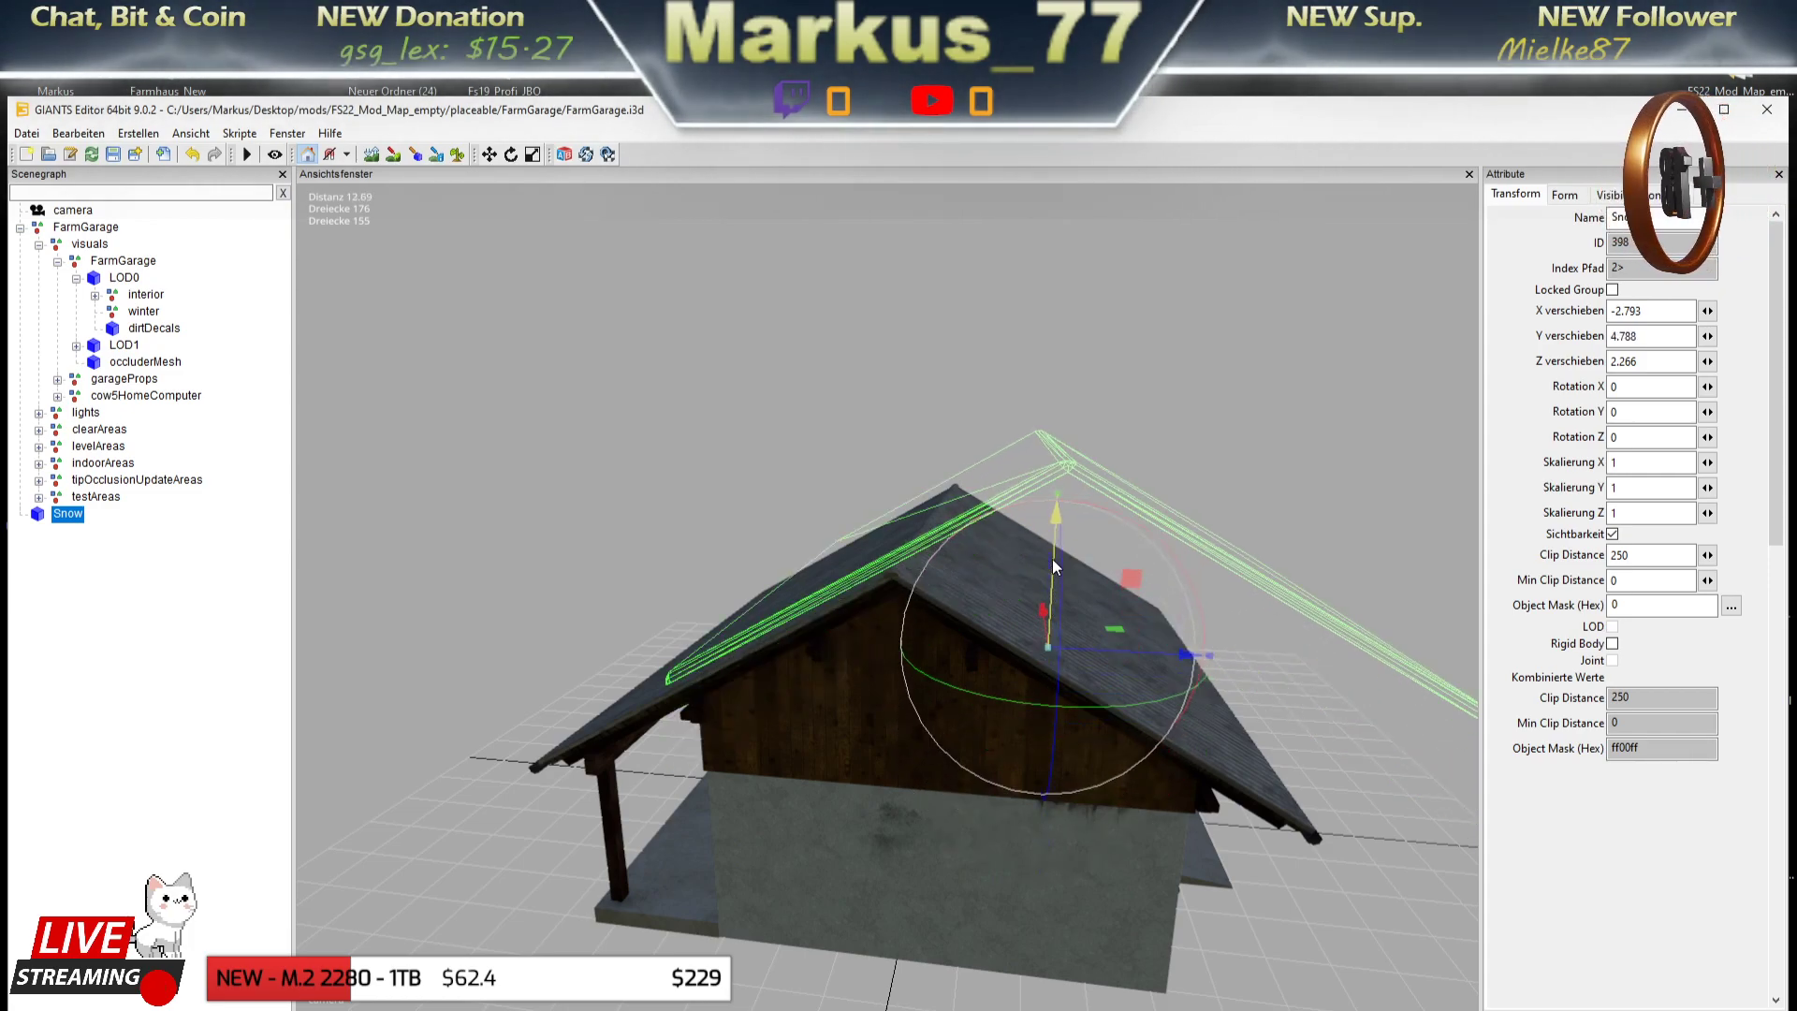
left_click_drag(1131, 775, 719, 672)
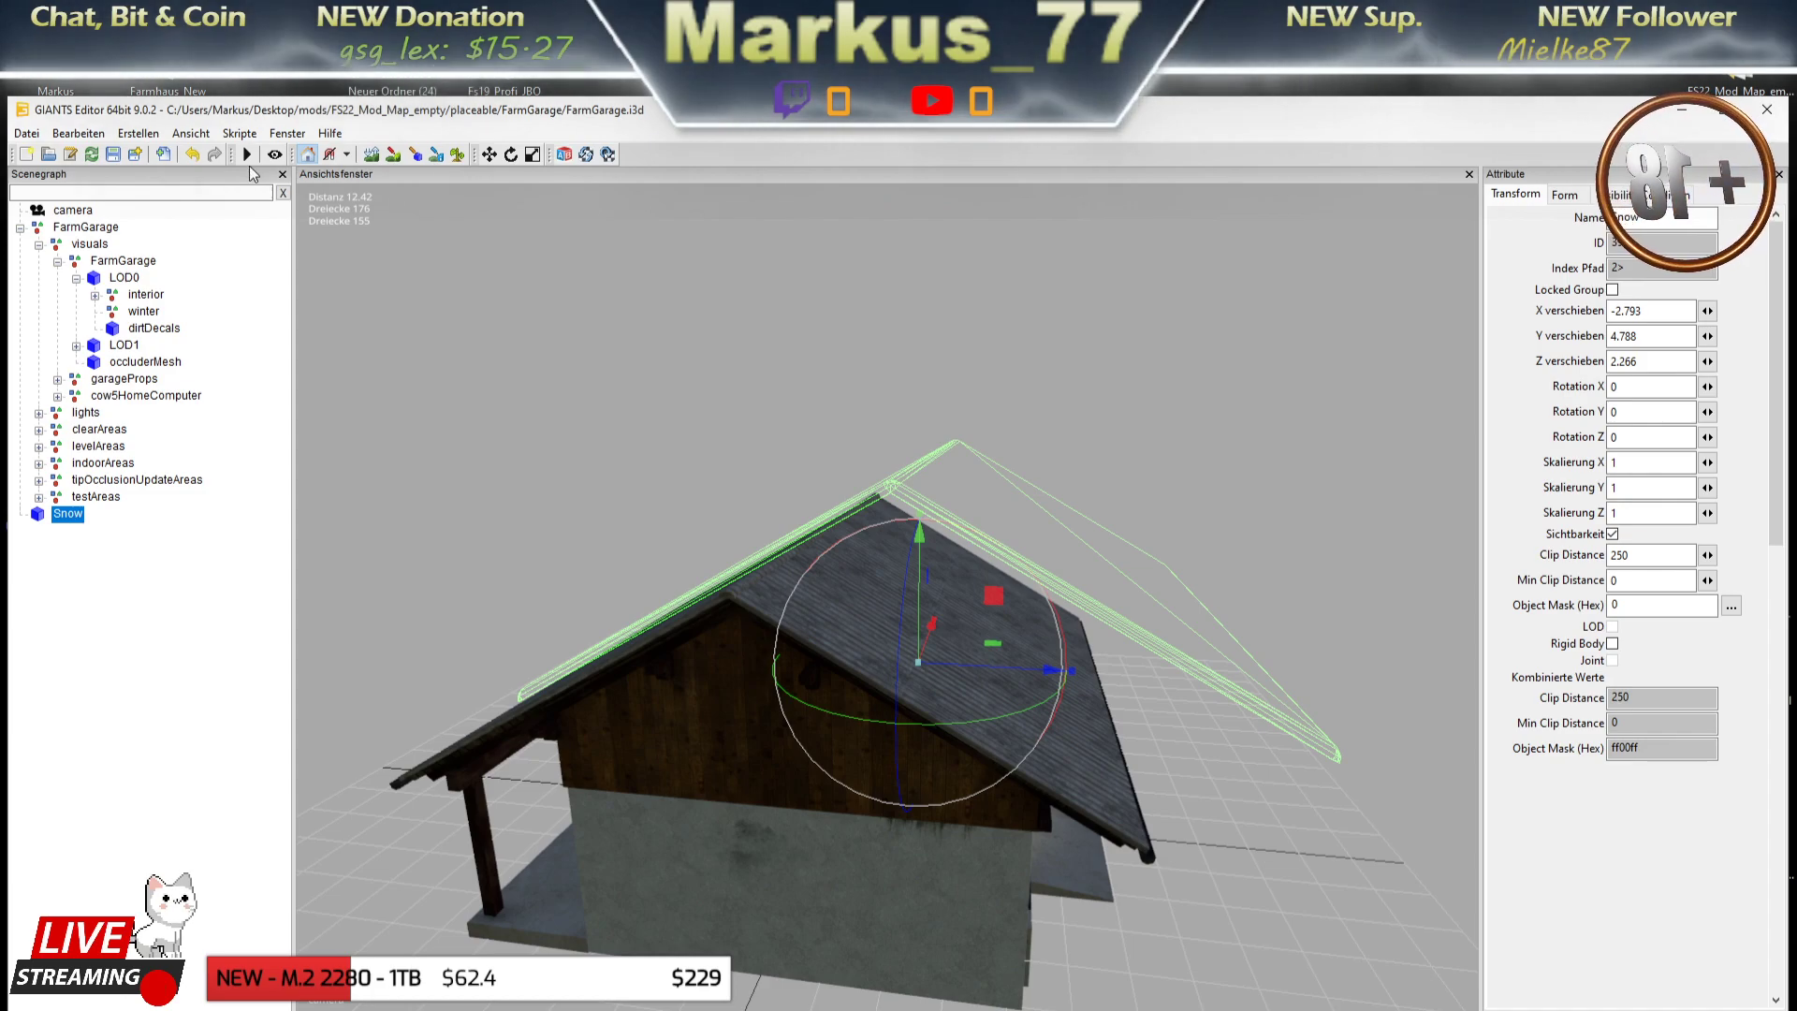
left_click(190, 155)
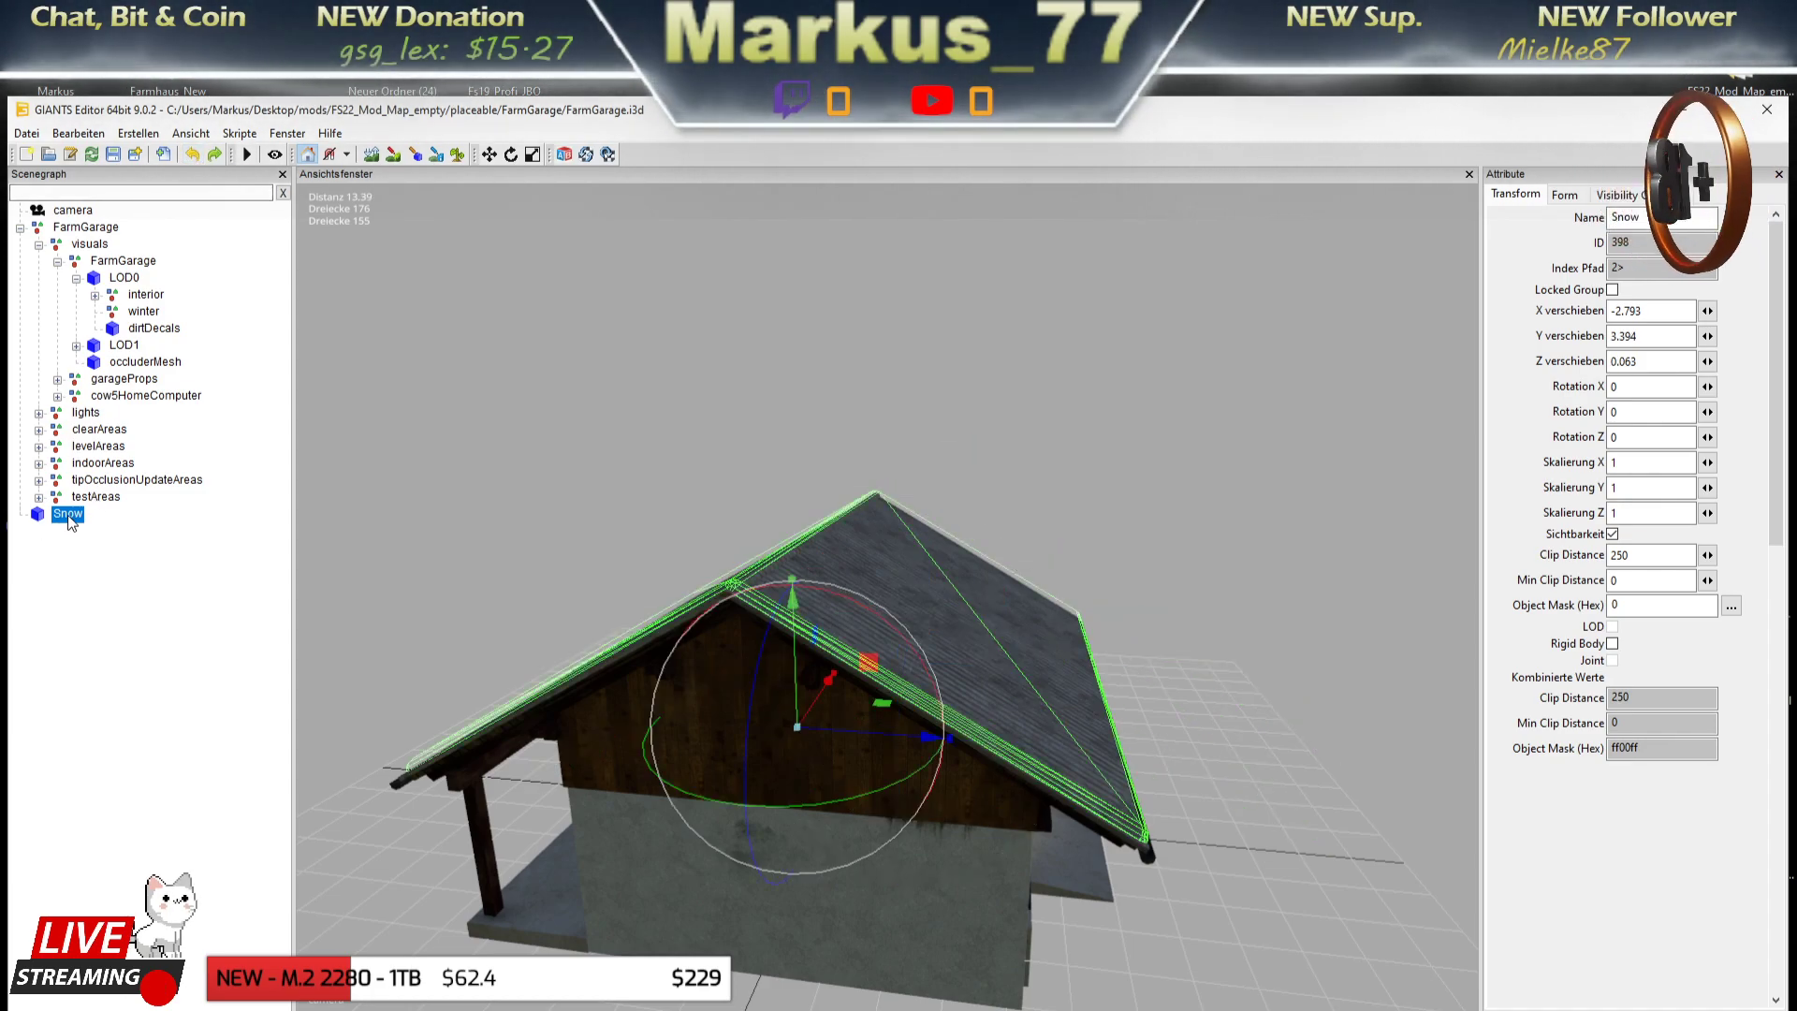
- Place the Snow object under the winter node and save the FarmGarage scene
left_click(143, 312)
left_click_drag(143, 318, 143, 314)
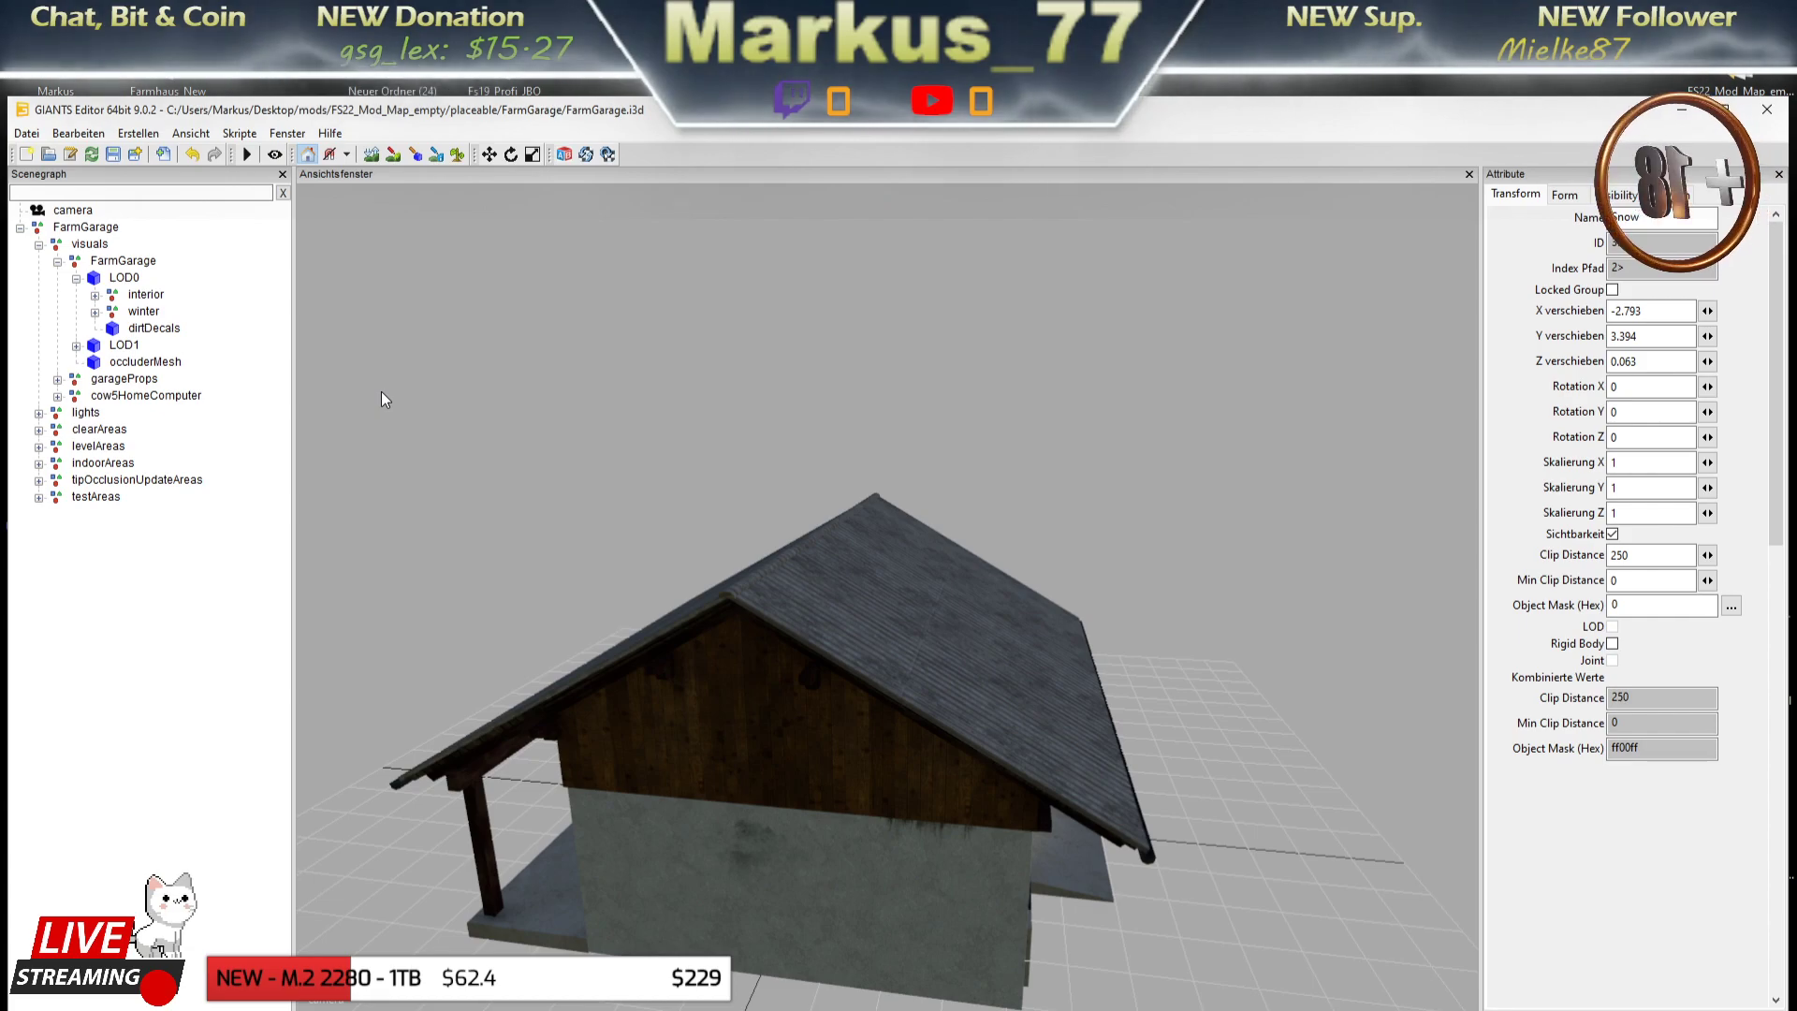
left_click(113, 155)
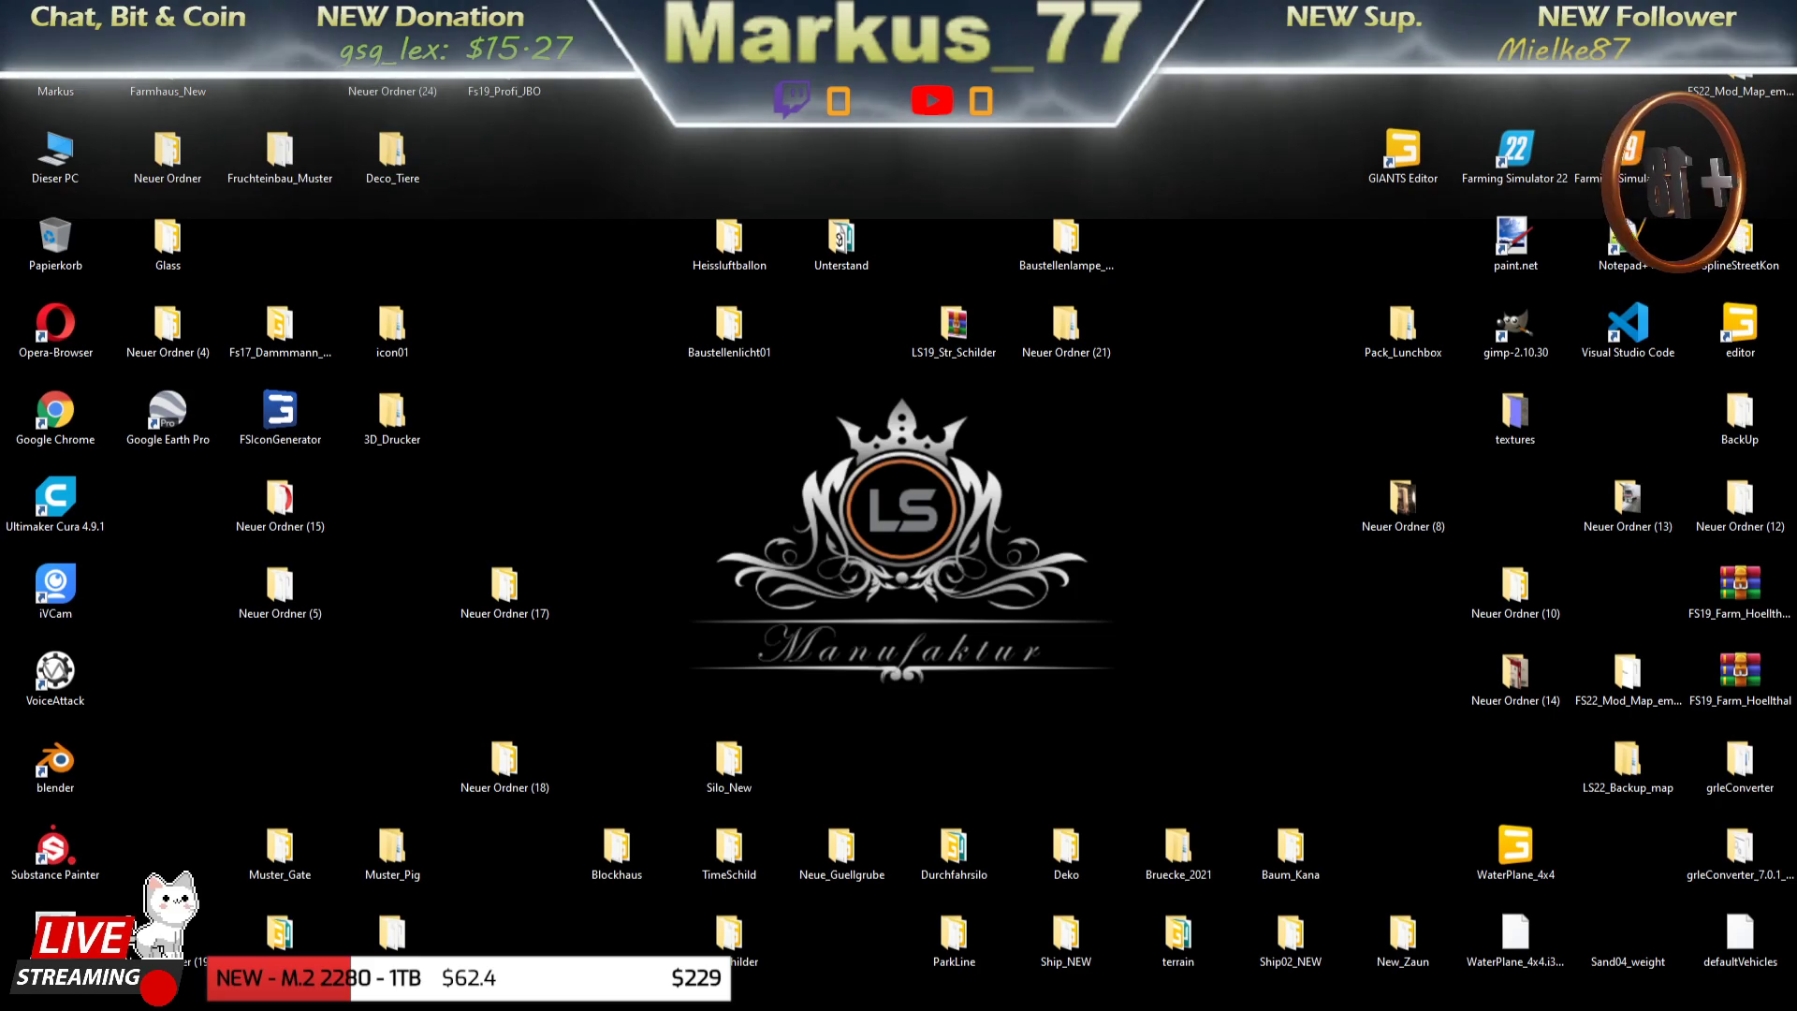
- Close Maya's Farmgarage scene without saving its changes
key("alt+Tab")
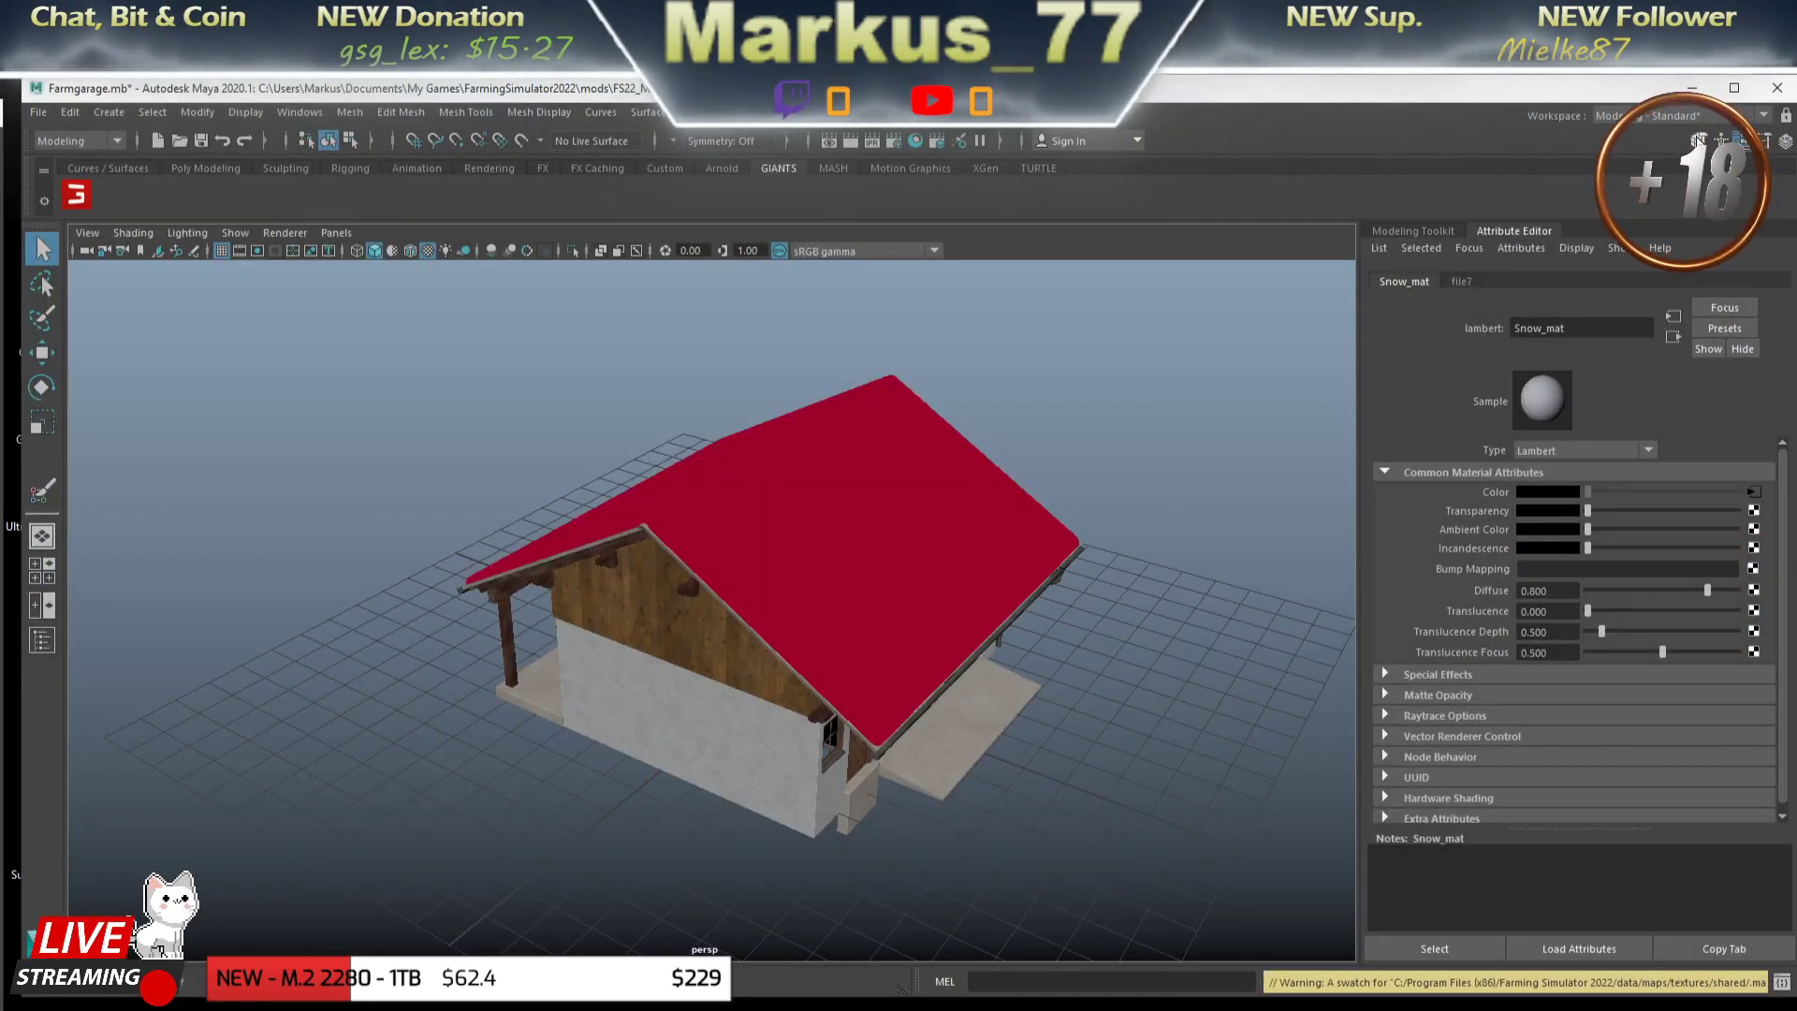
left_click(1778, 91)
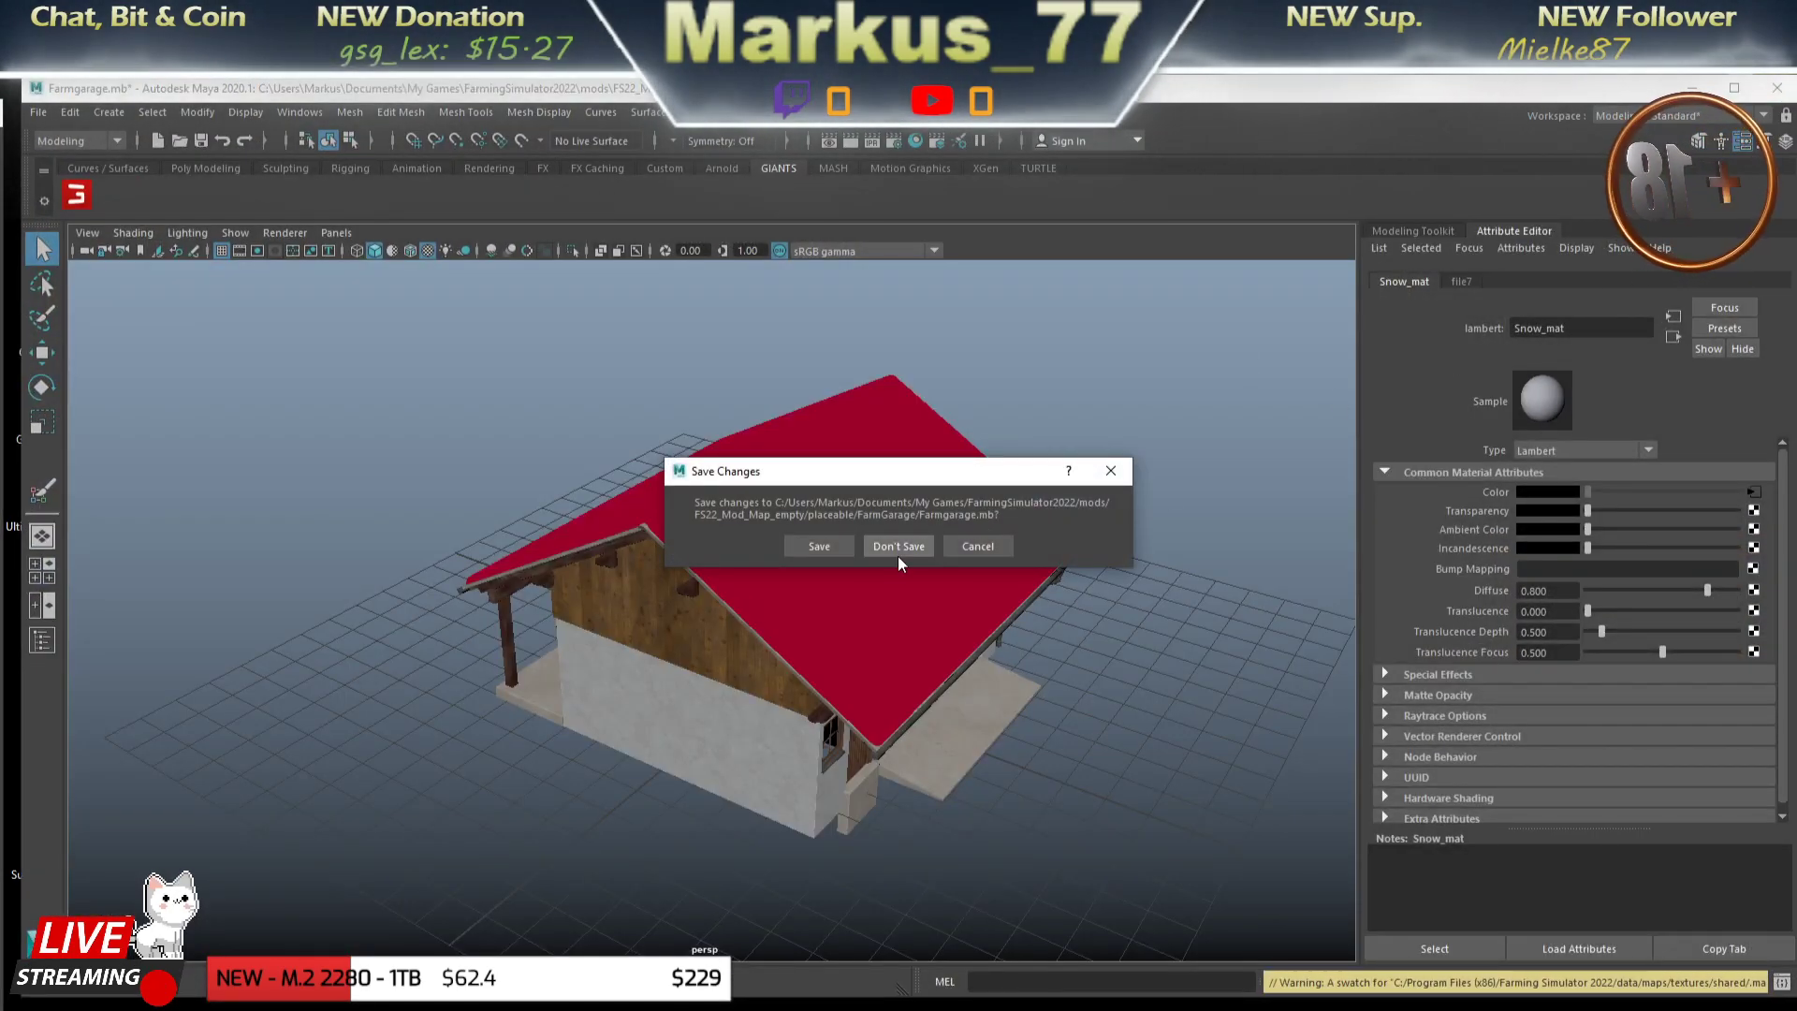
left_click(882, 547)
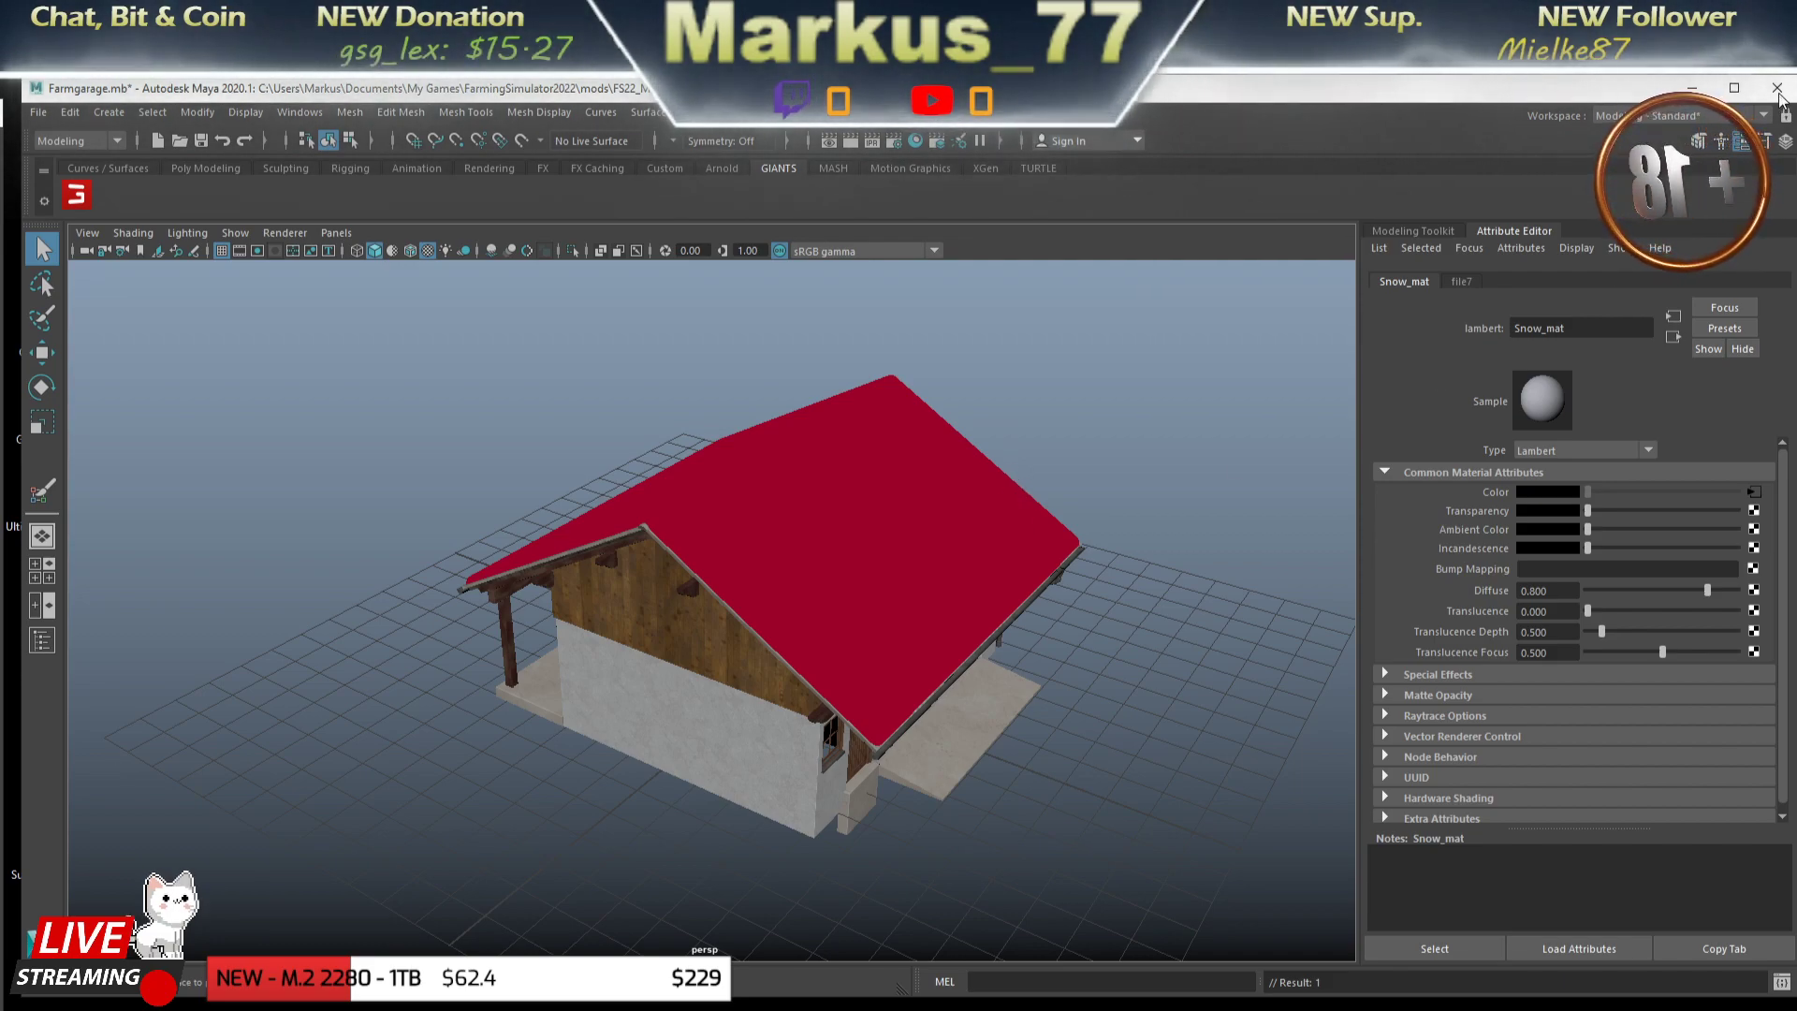
left_click(1778, 93)
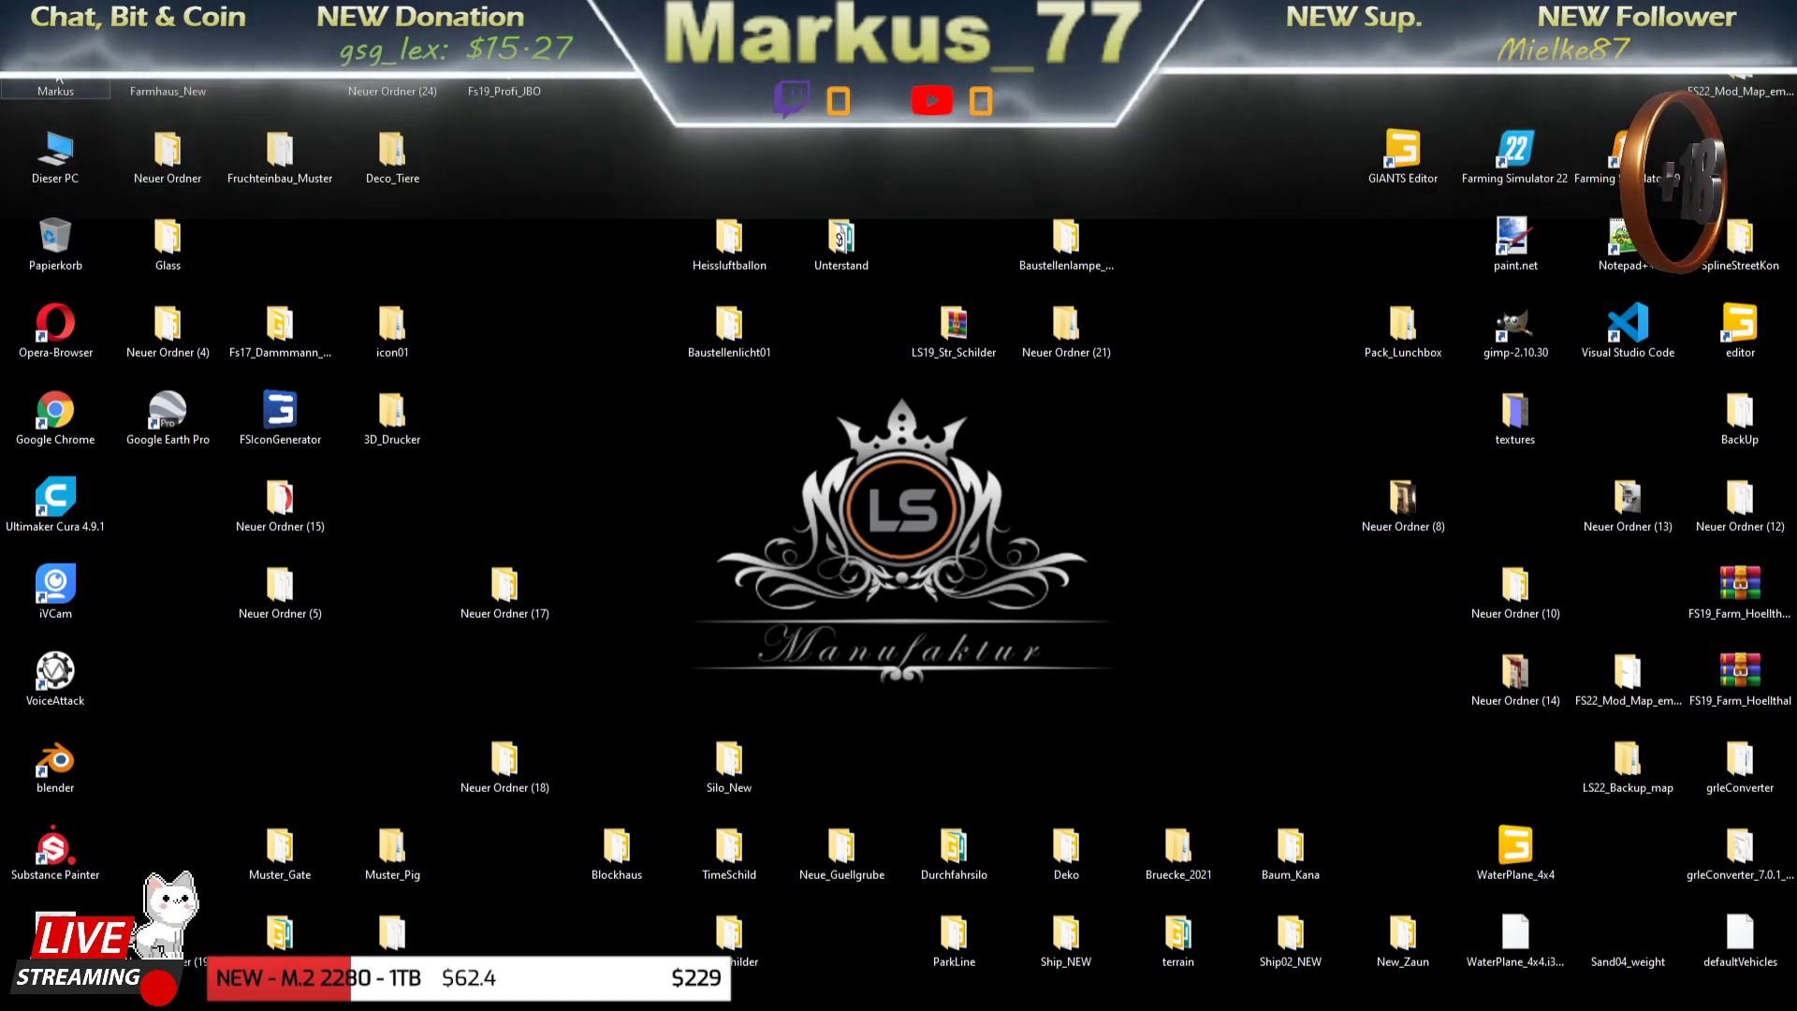
- Browse to Dokumente/My Games/FarmingSimulator2022/mods/FS22_Mod_Map_empty/xml and edit farmGarage in Notepad++
double_click(58, 78)
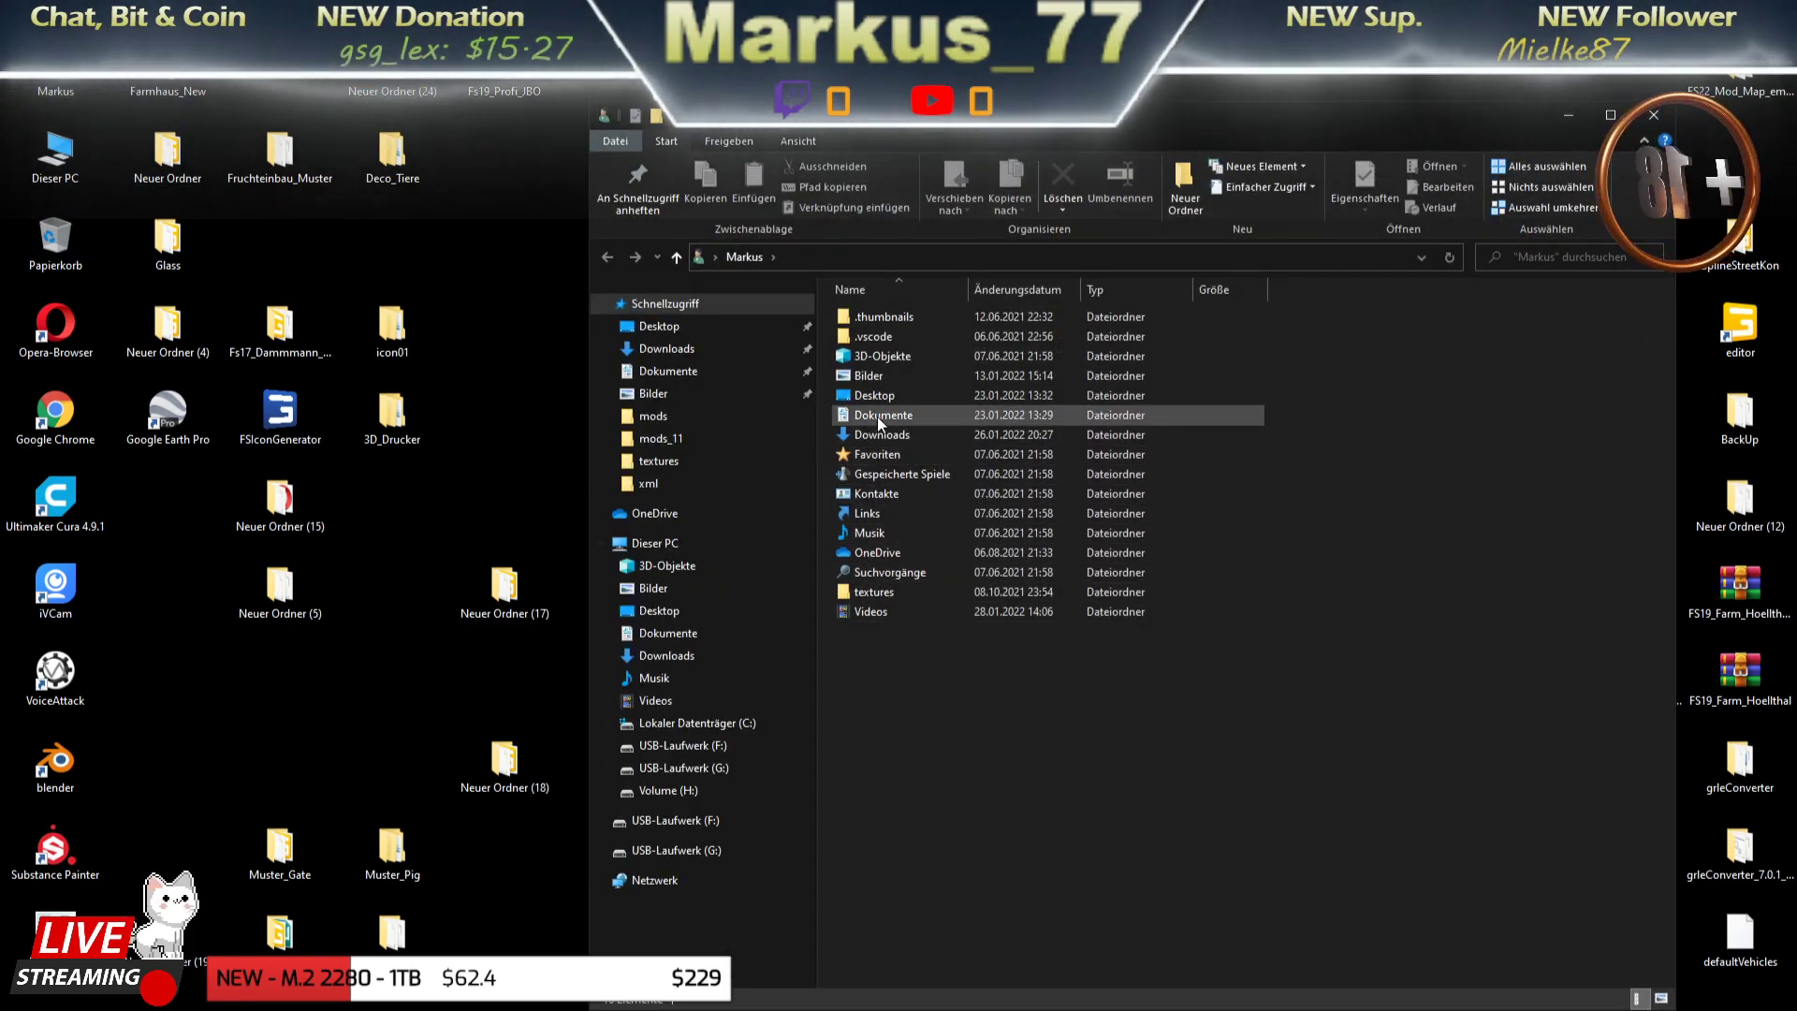
double_click(878, 417)
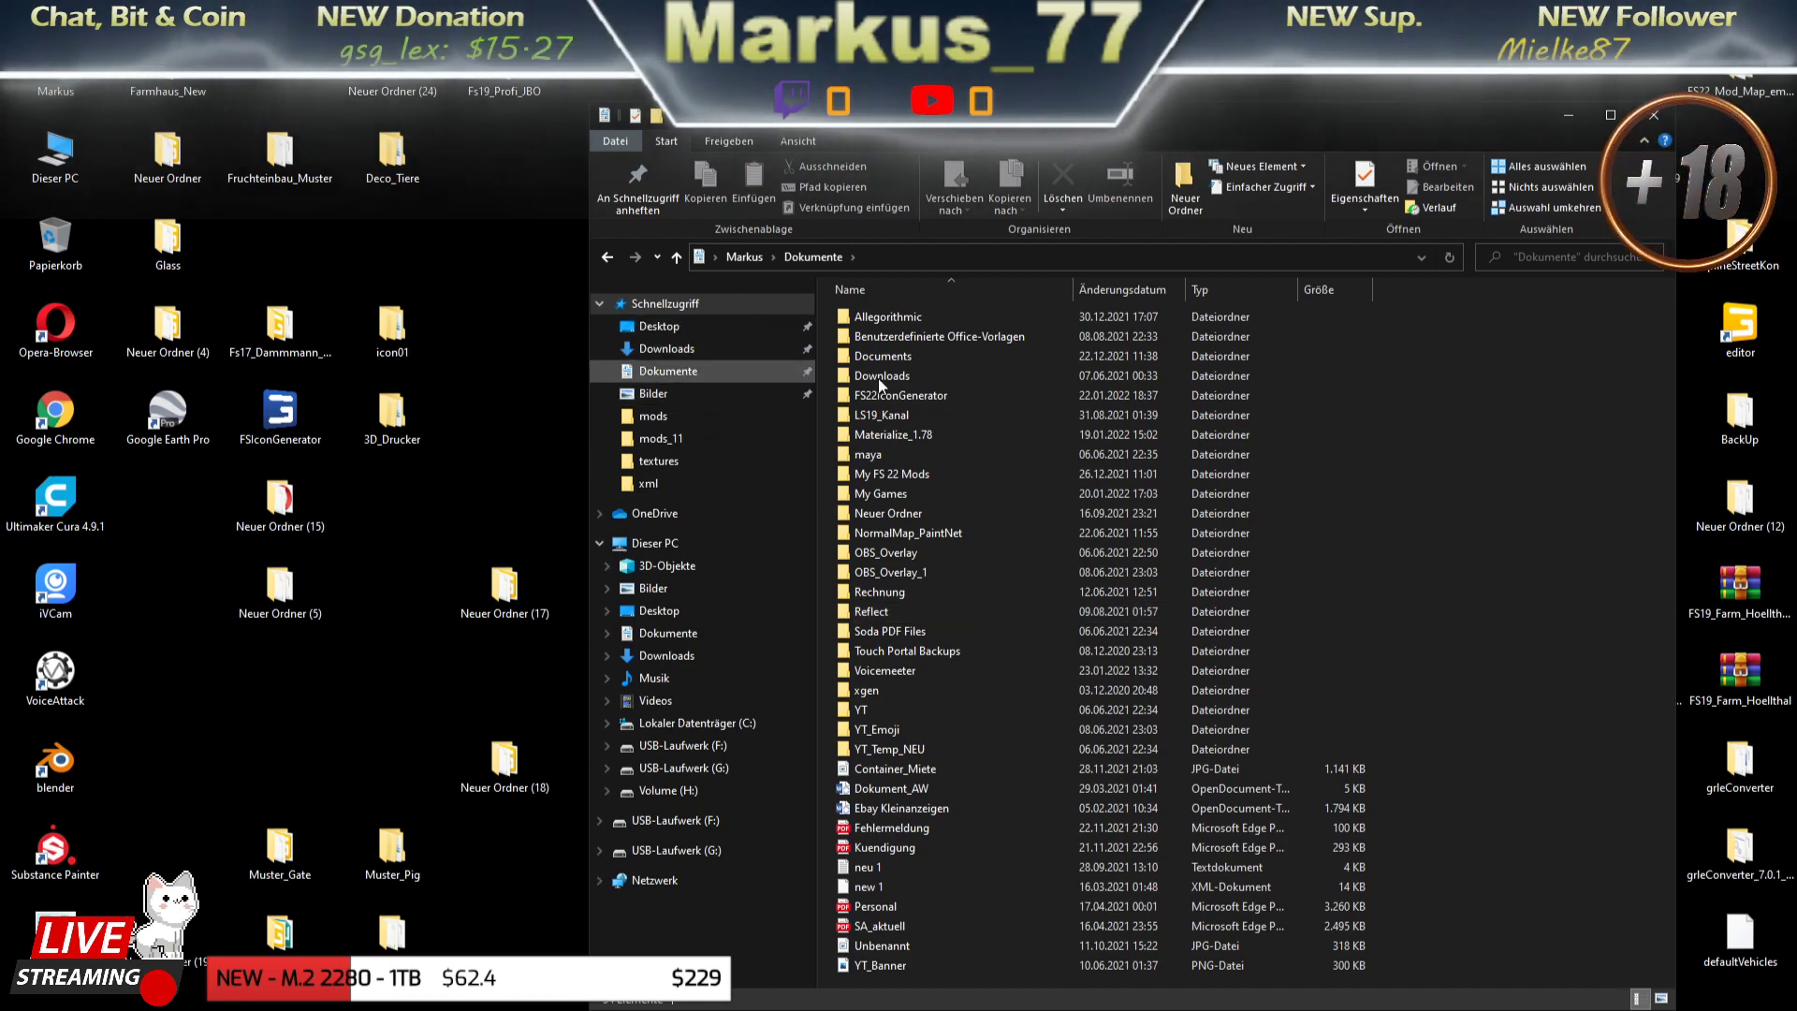
double_click(887, 495)
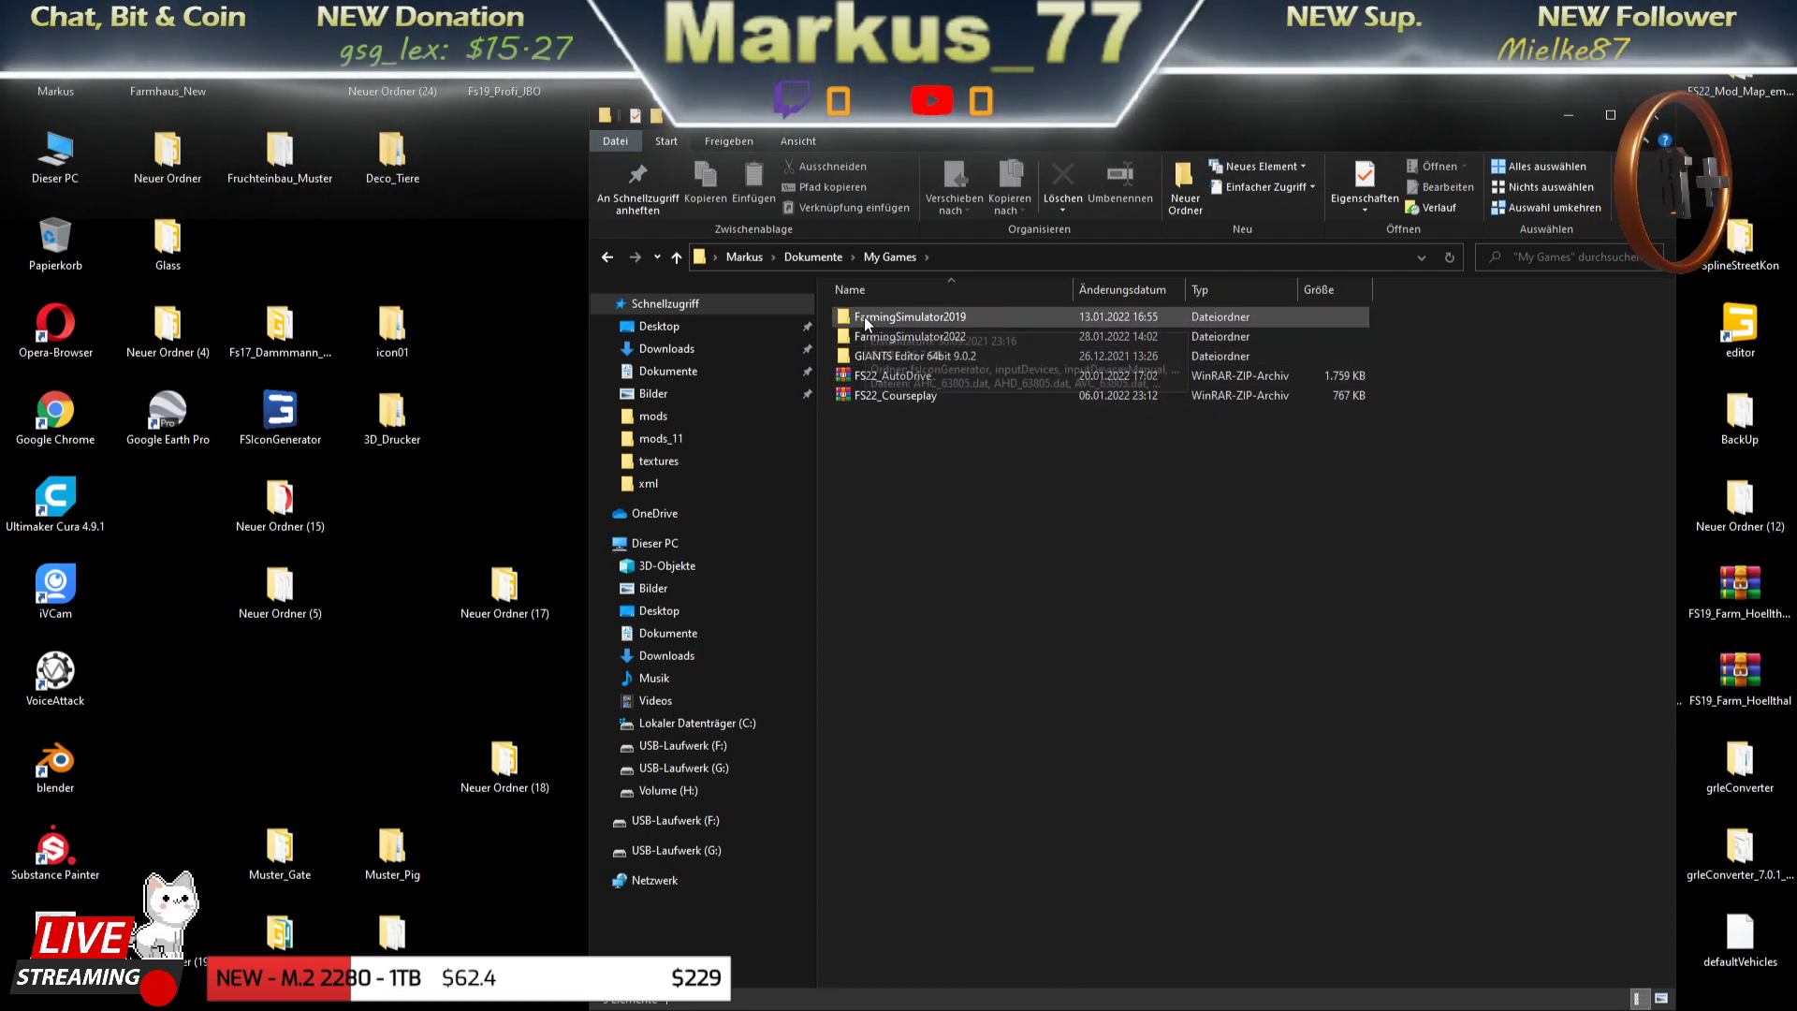
double_click(880, 337)
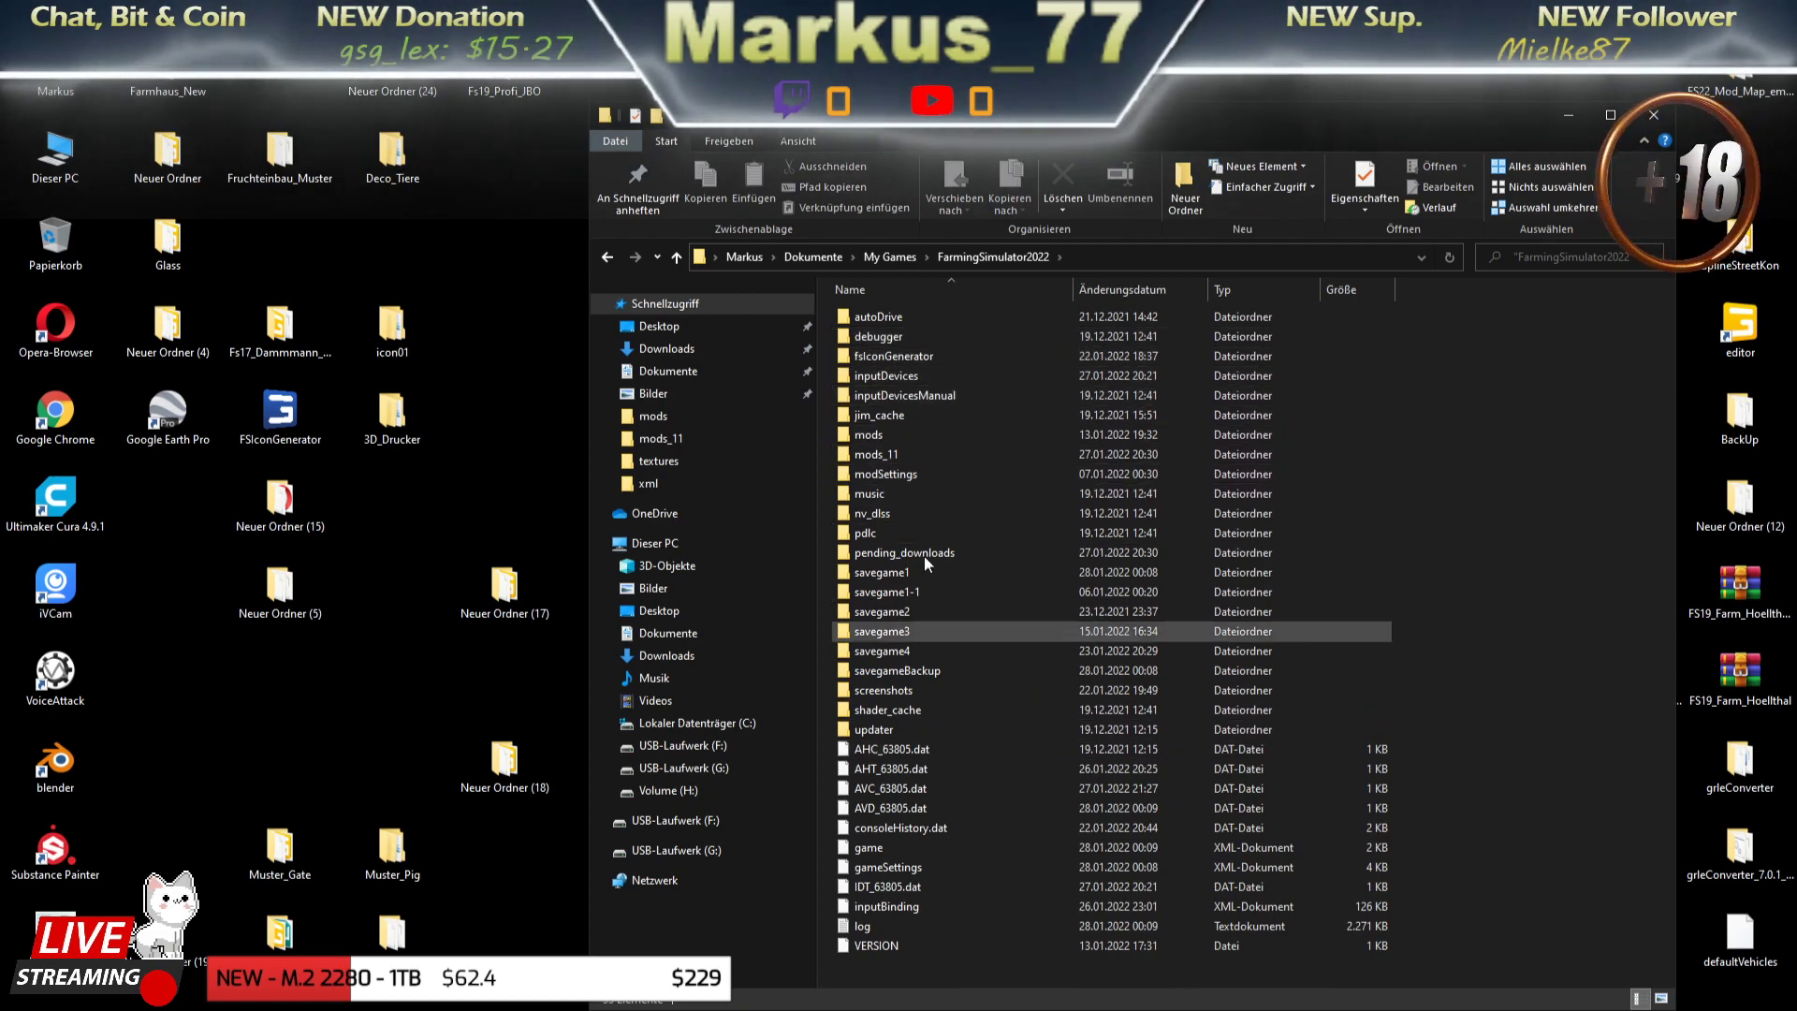
double_click(884, 436)
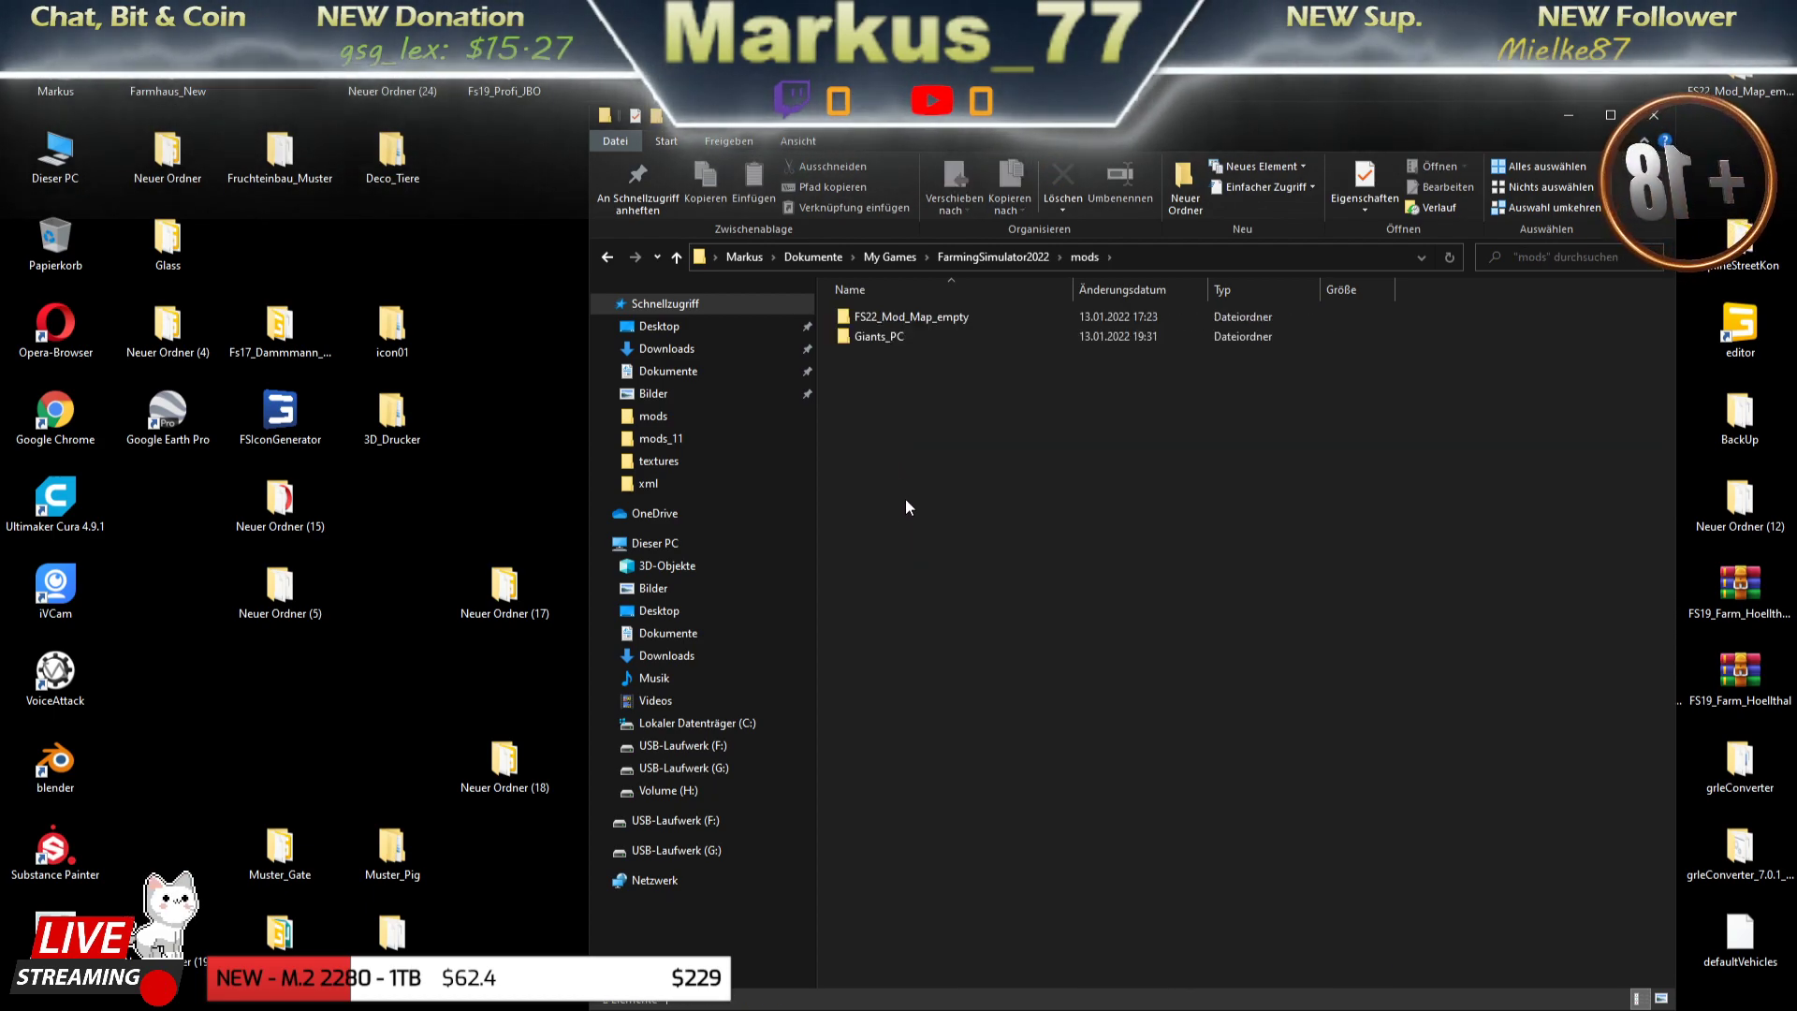
double_click(869, 316)
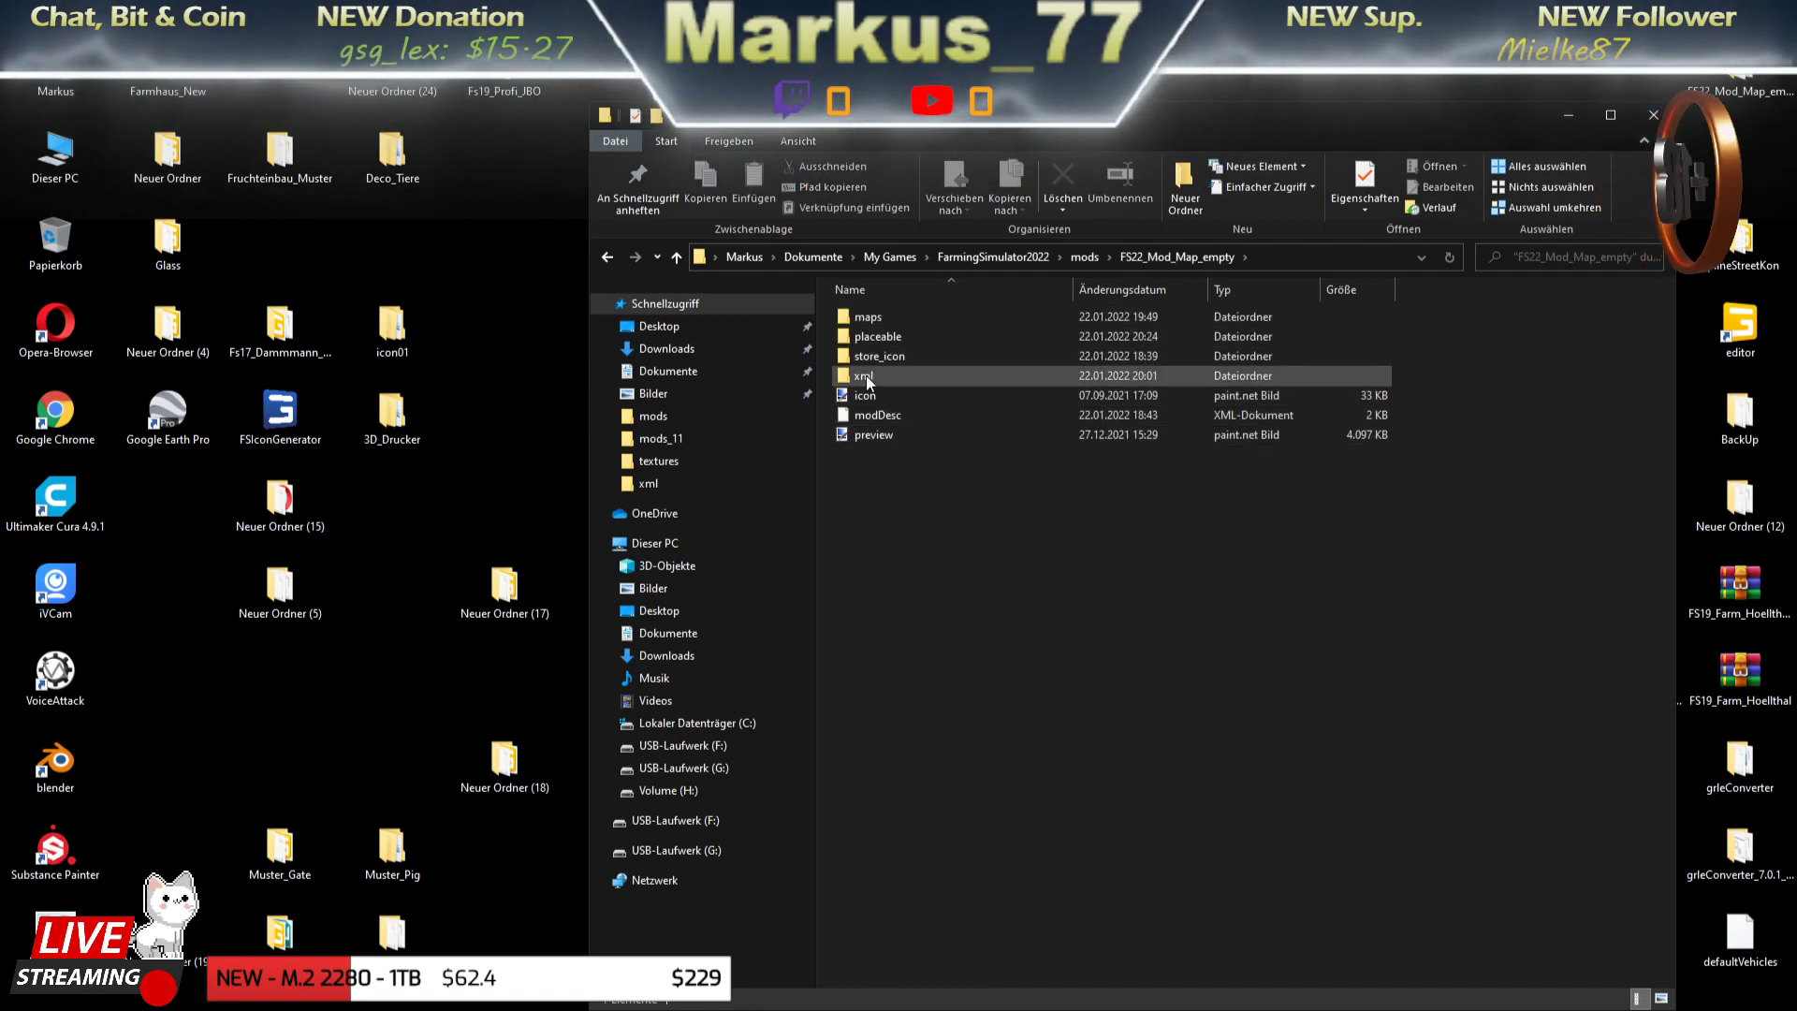
double_click(867, 374)
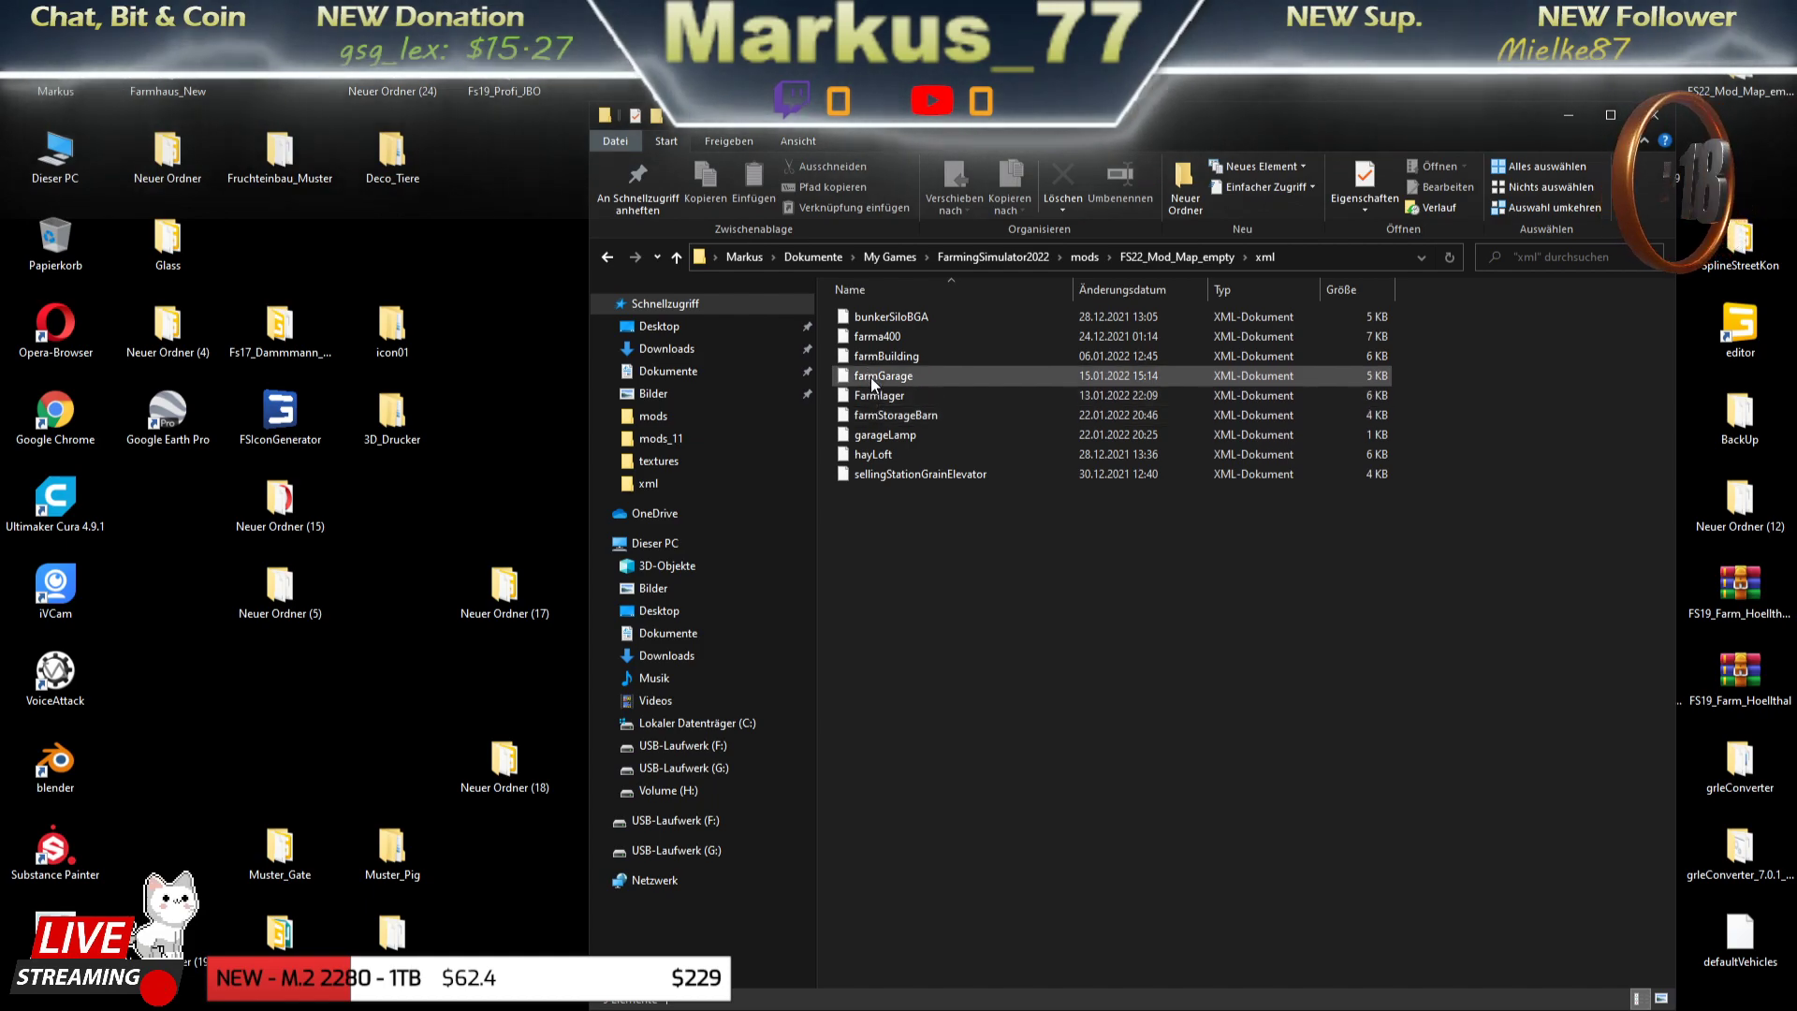
left_click(870, 376)
right_click(870, 376)
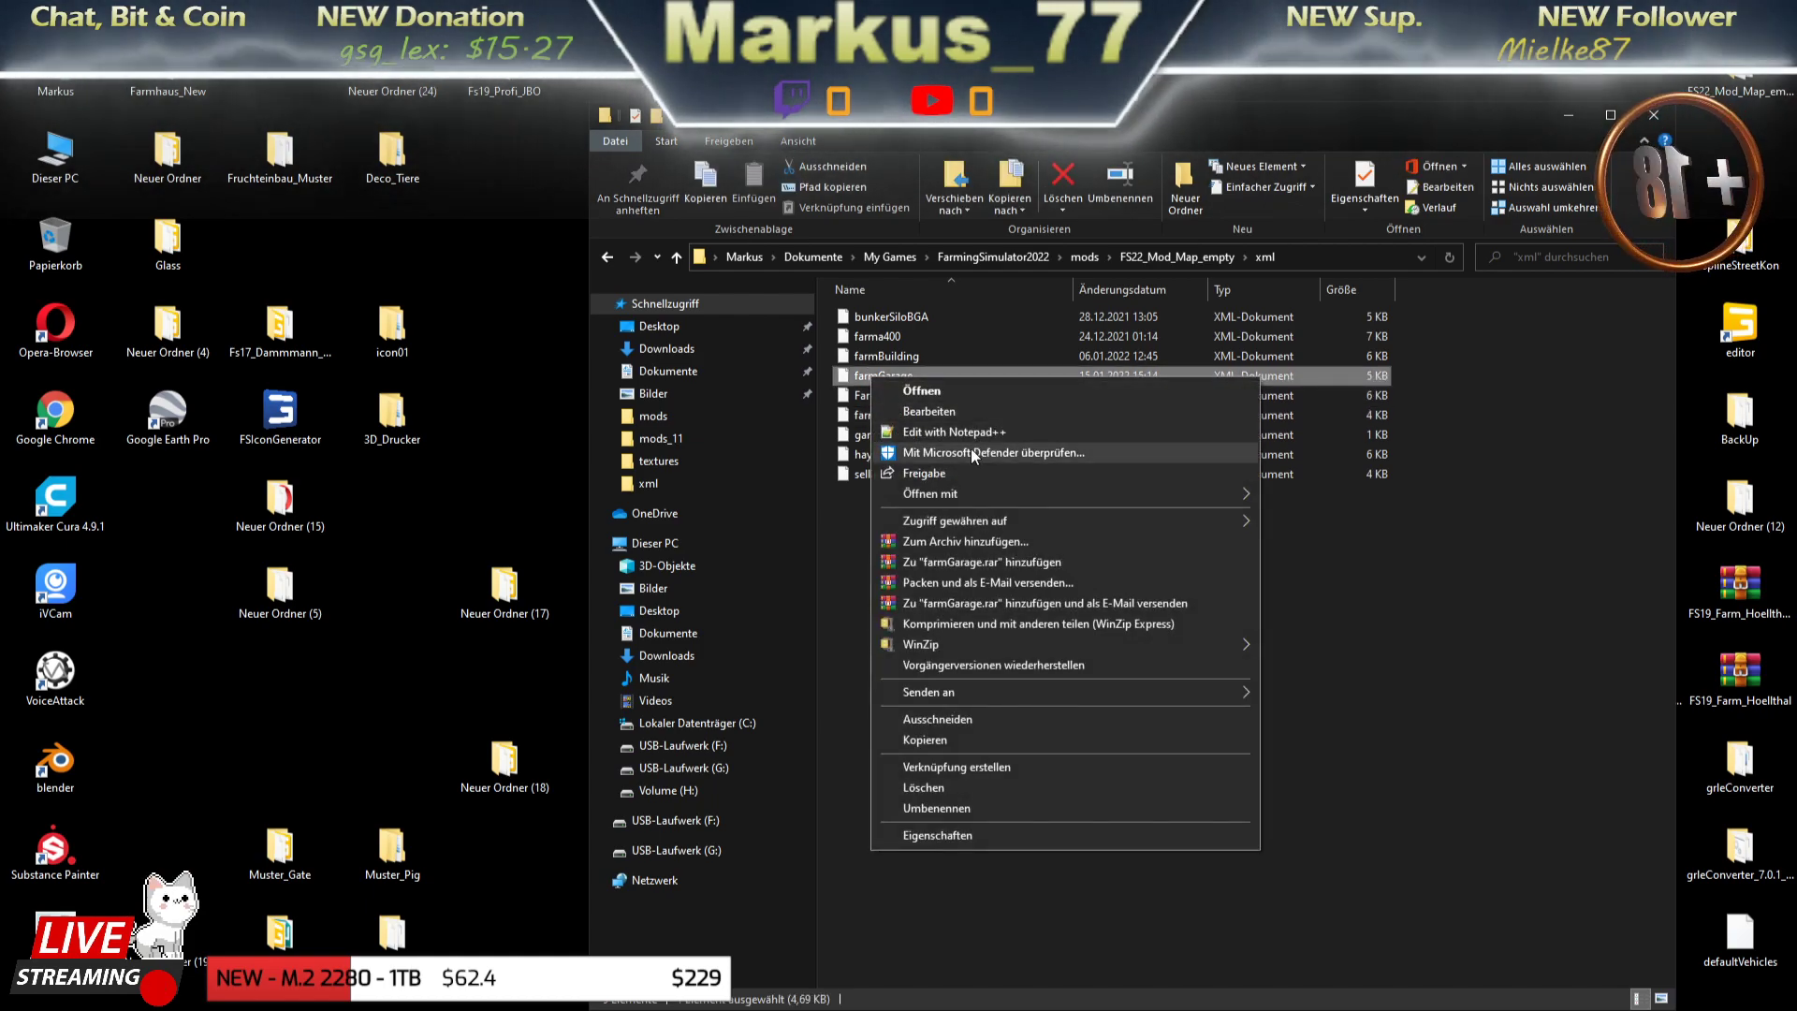
left_click(962, 430)
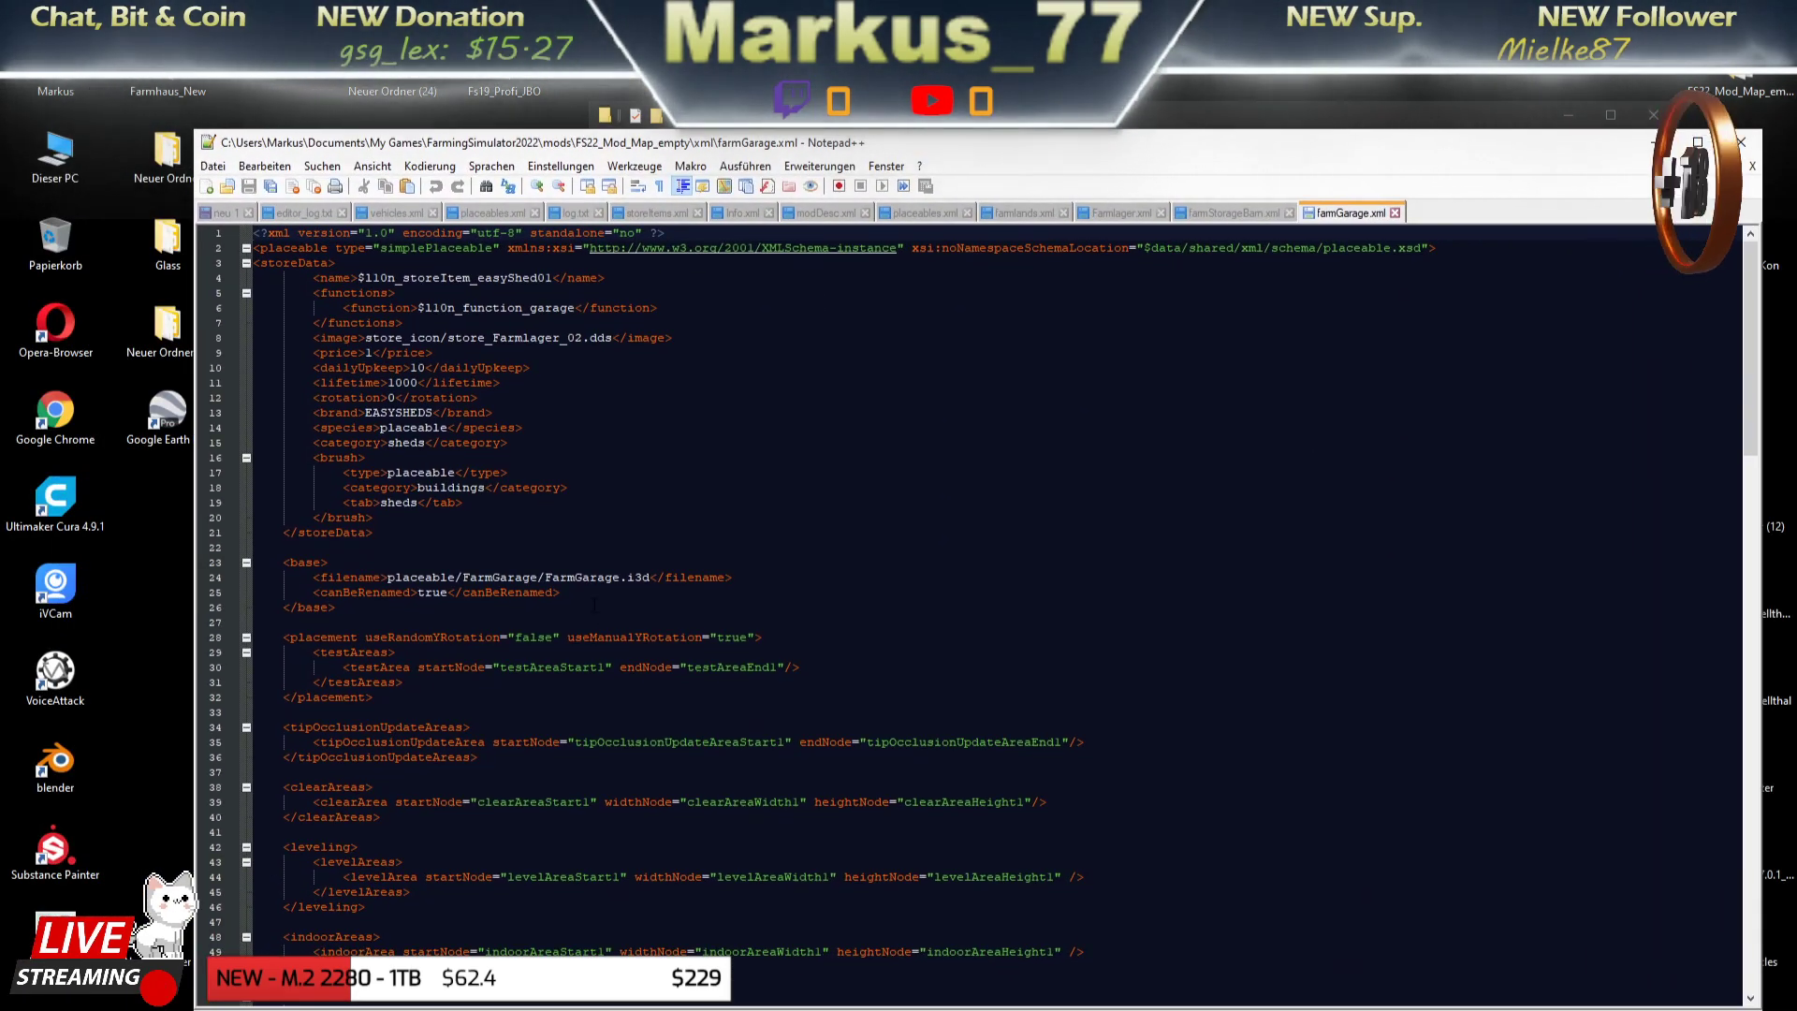
- Scroll to and highlight the dynamicallyLoadedParts block referencing garageProps.i3d, then close Notepad++
scroll("down", 3)
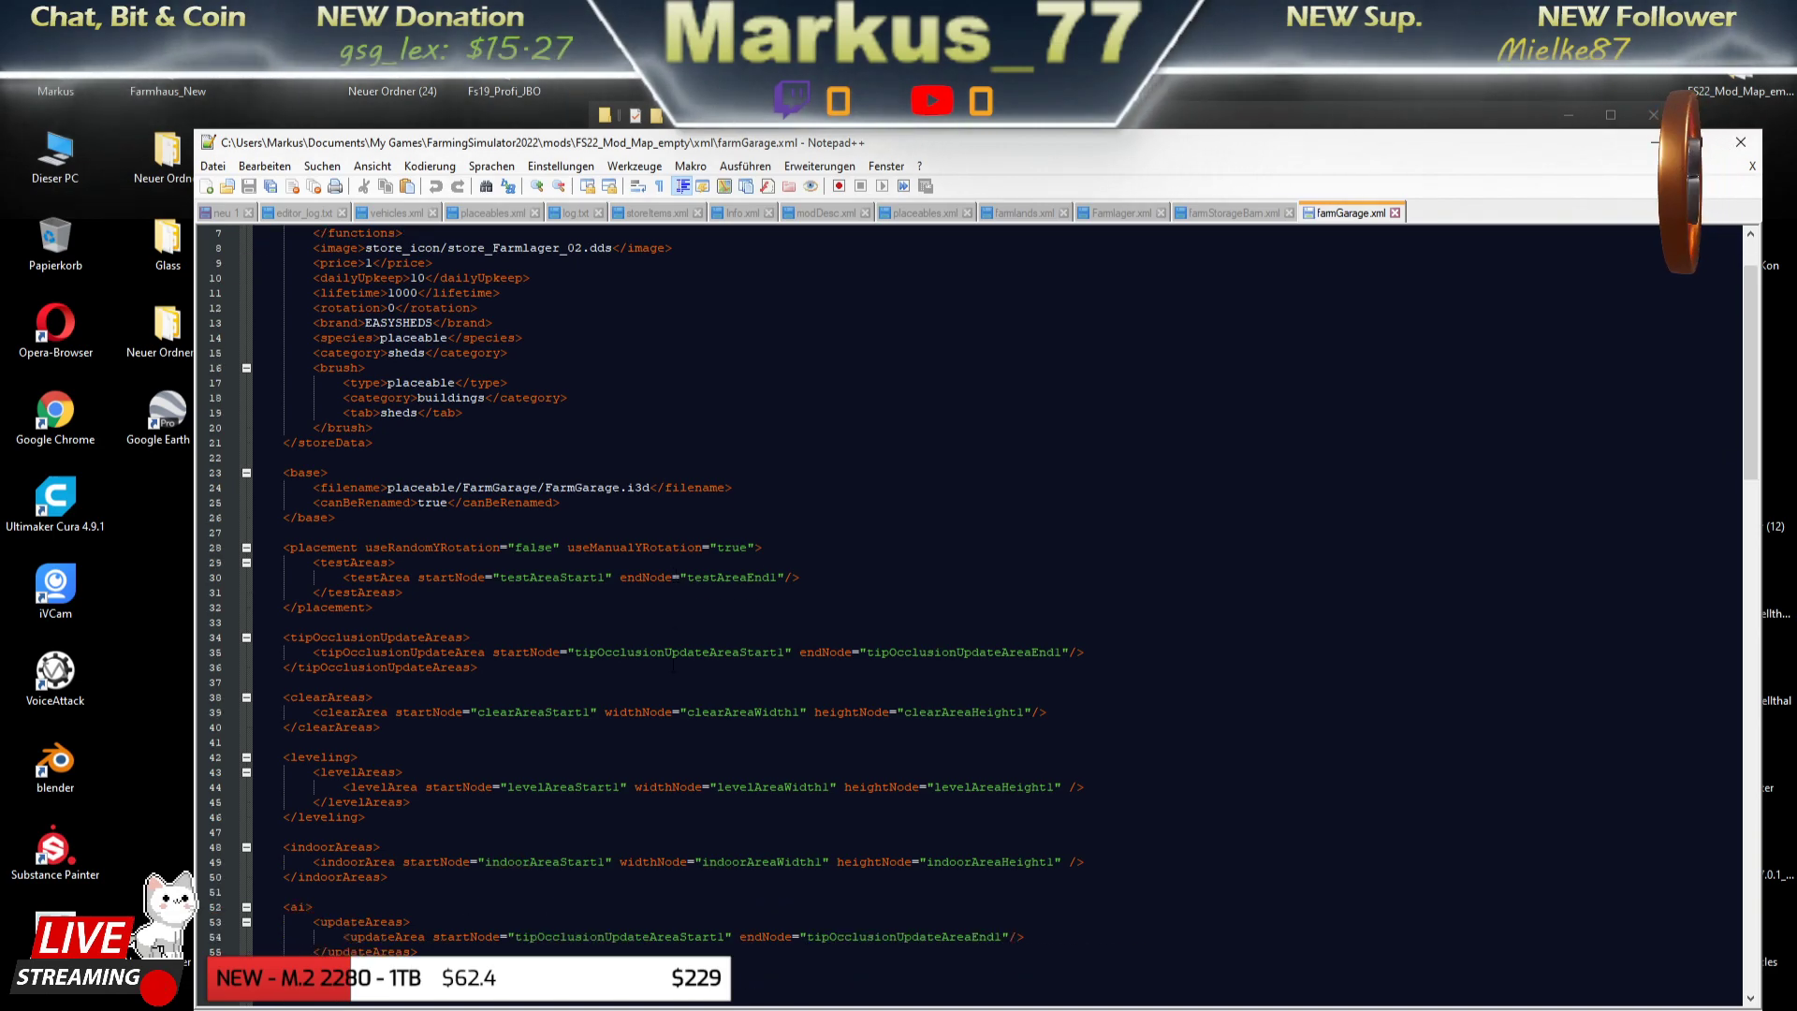
scroll("down", 3)
scroll("down", 3)
scroll("down", 3)
scroll("down", 3)
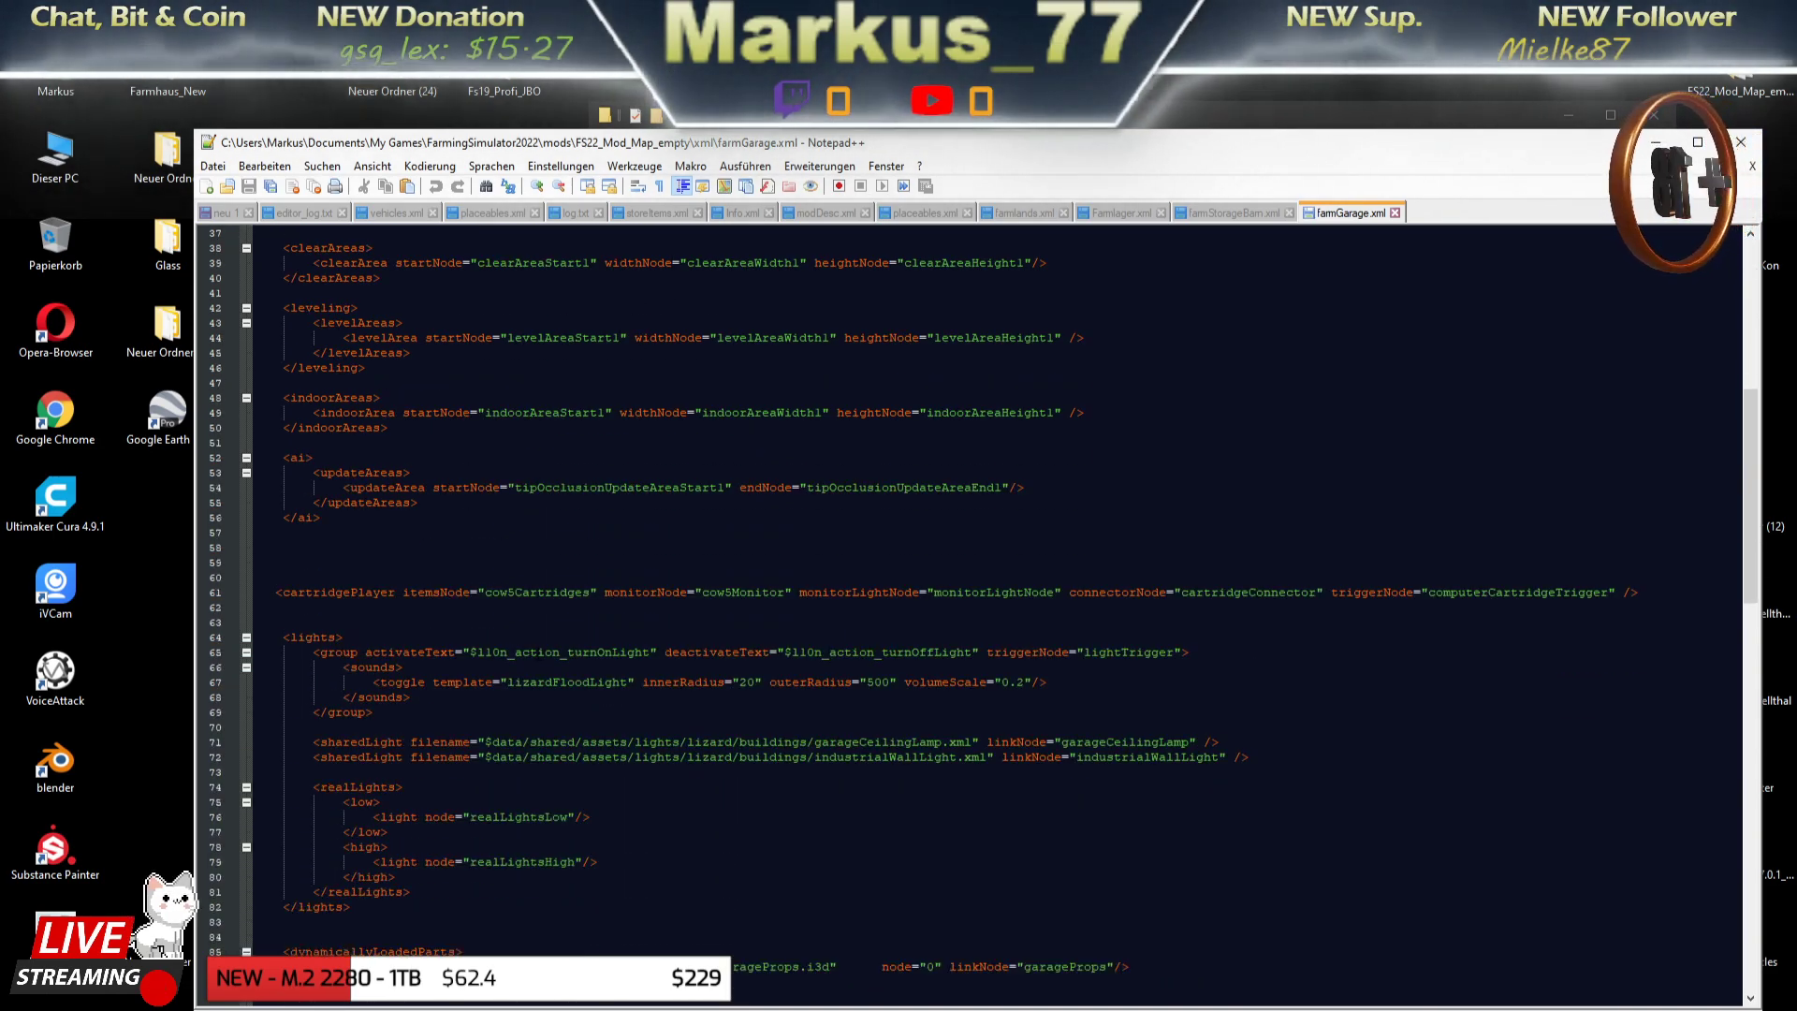
scroll("down", 3)
scroll("down", 3)
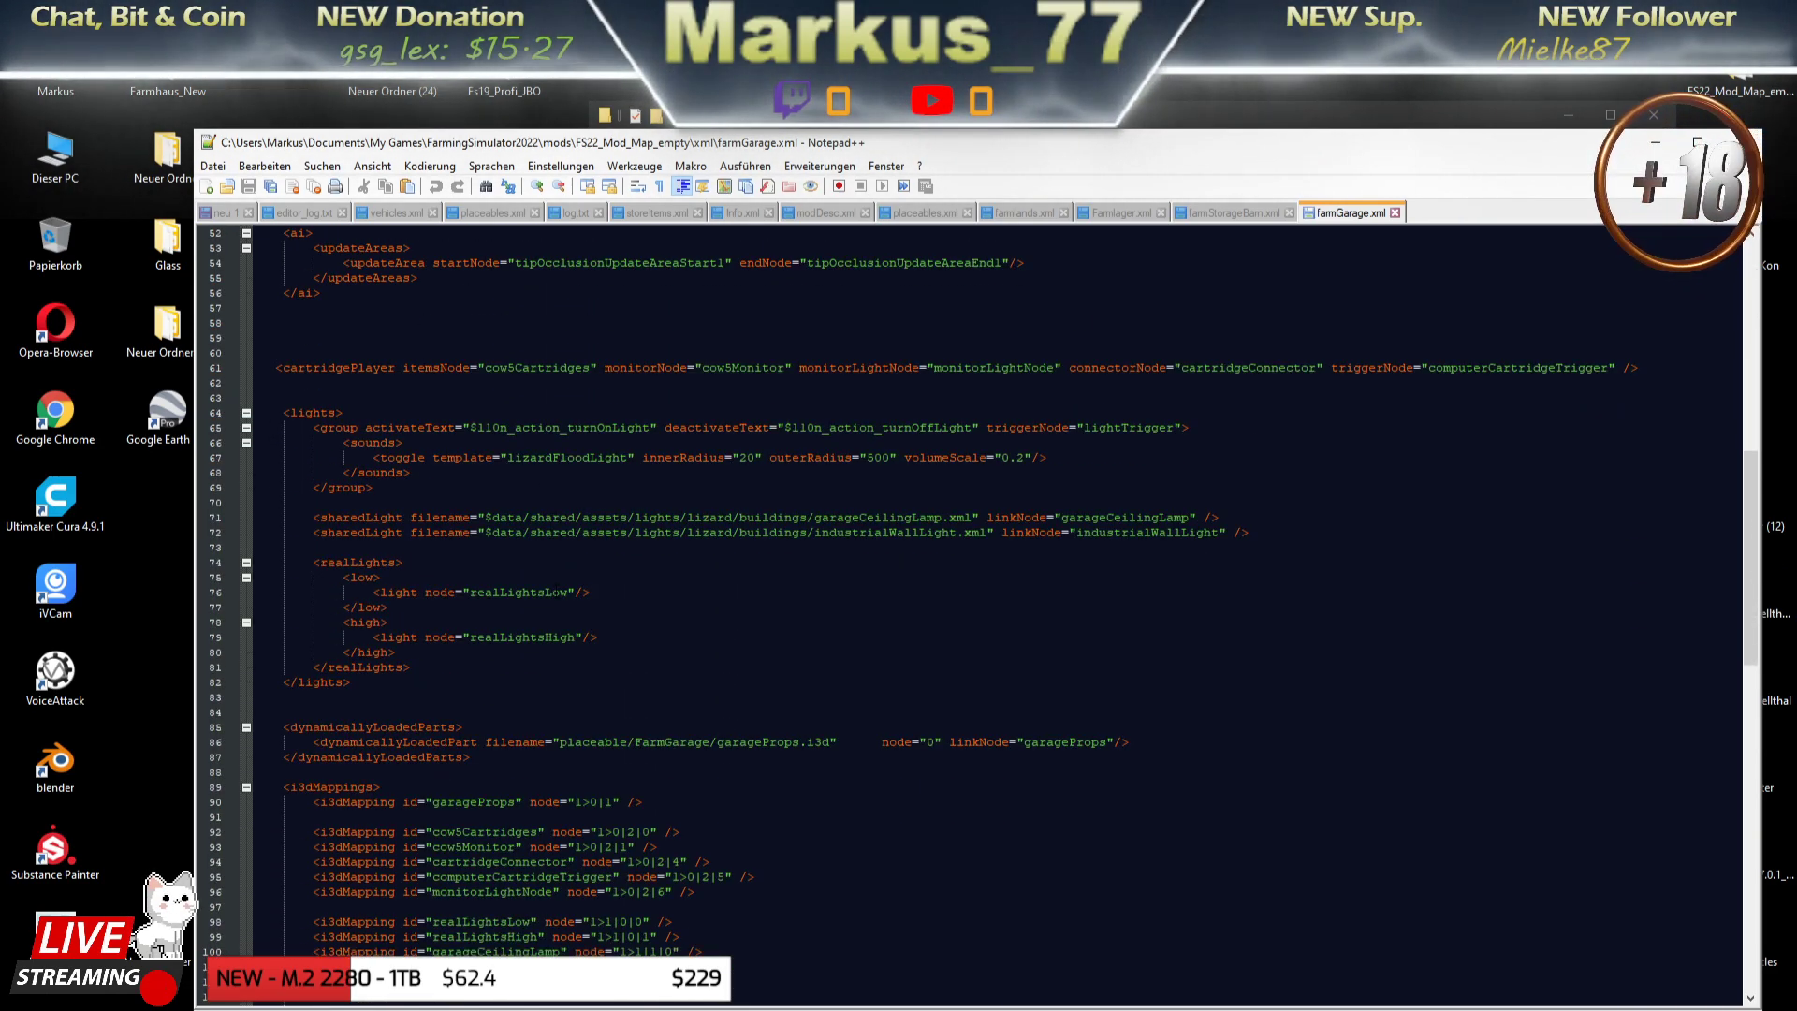
scroll("down", 3)
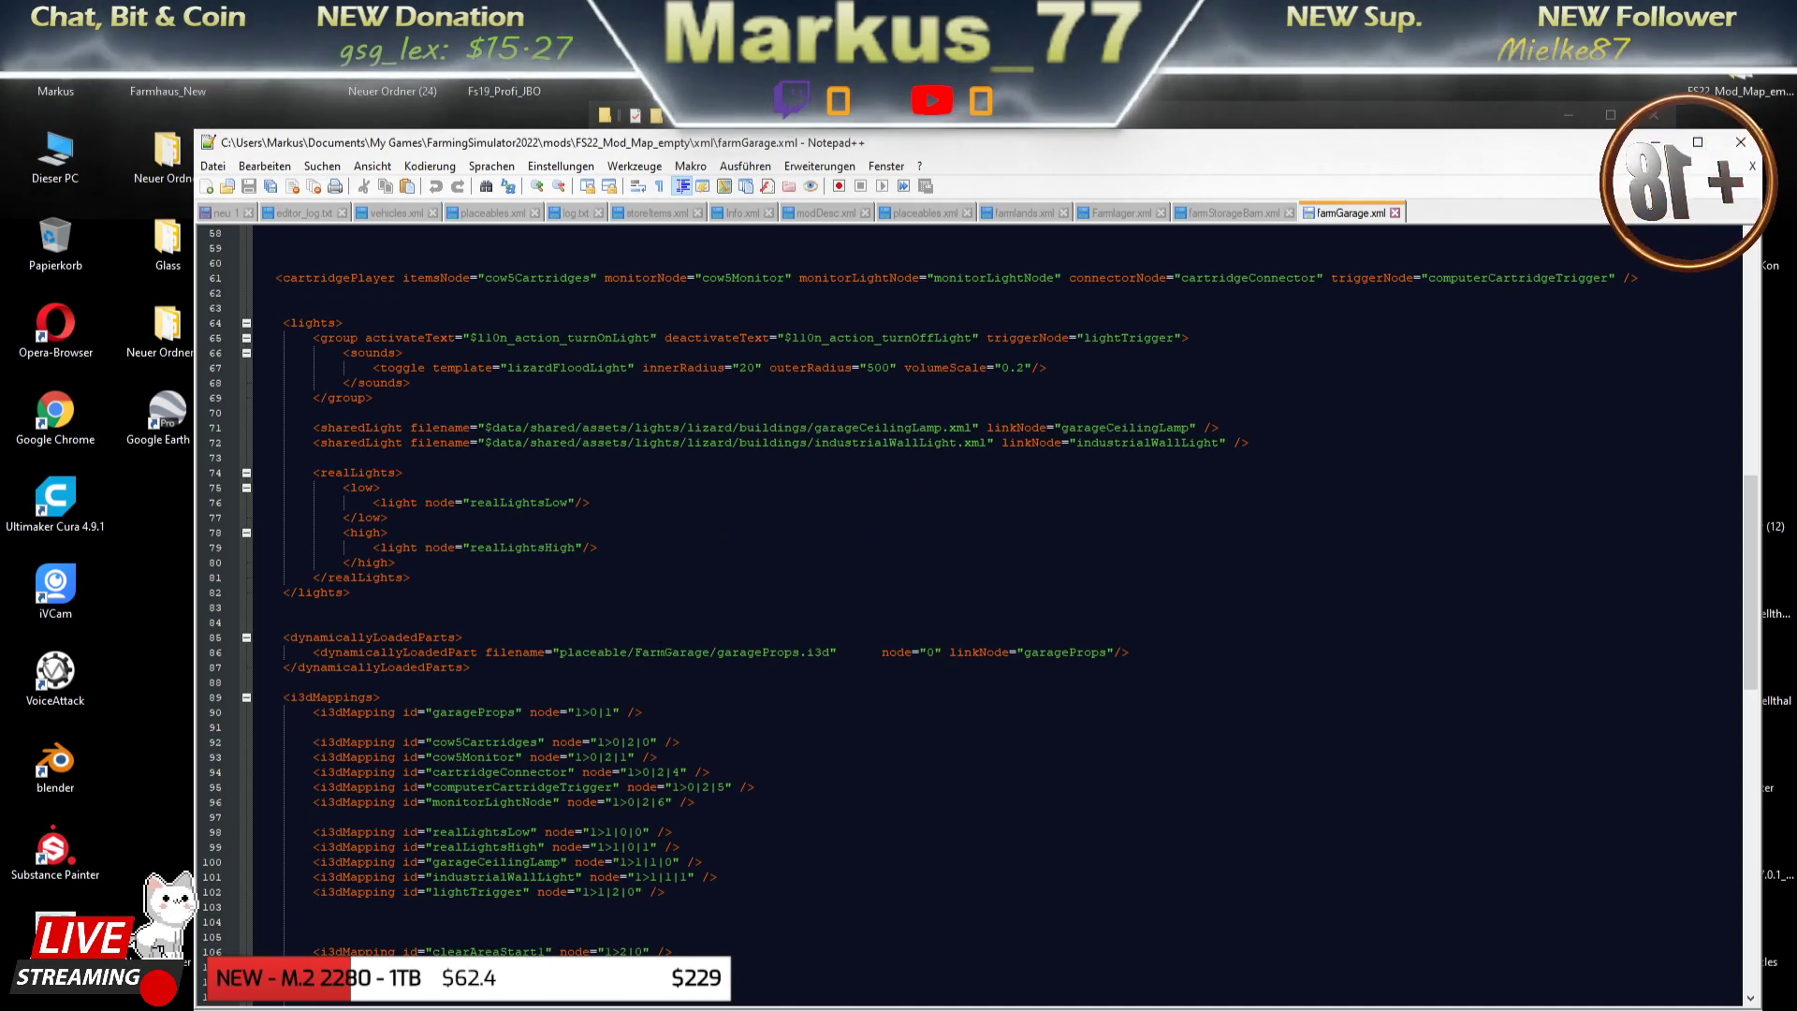
left_click_drag(280, 637, 515, 666)
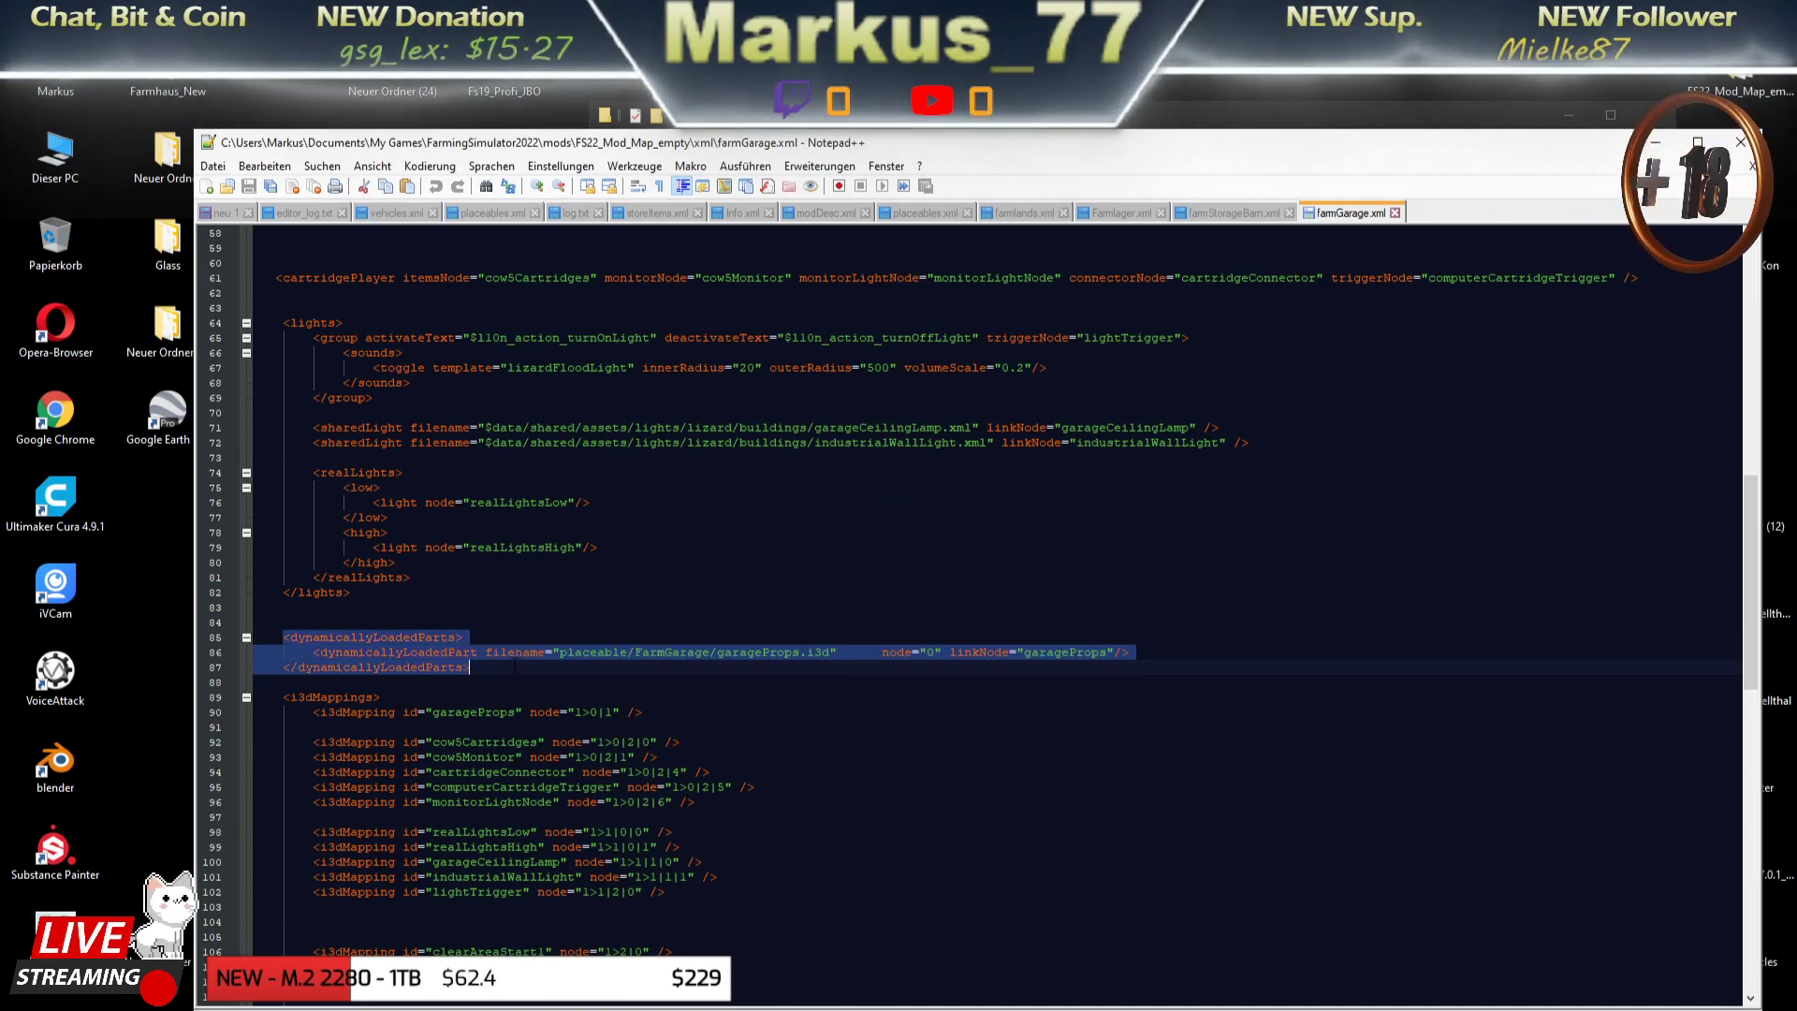
key("Right")
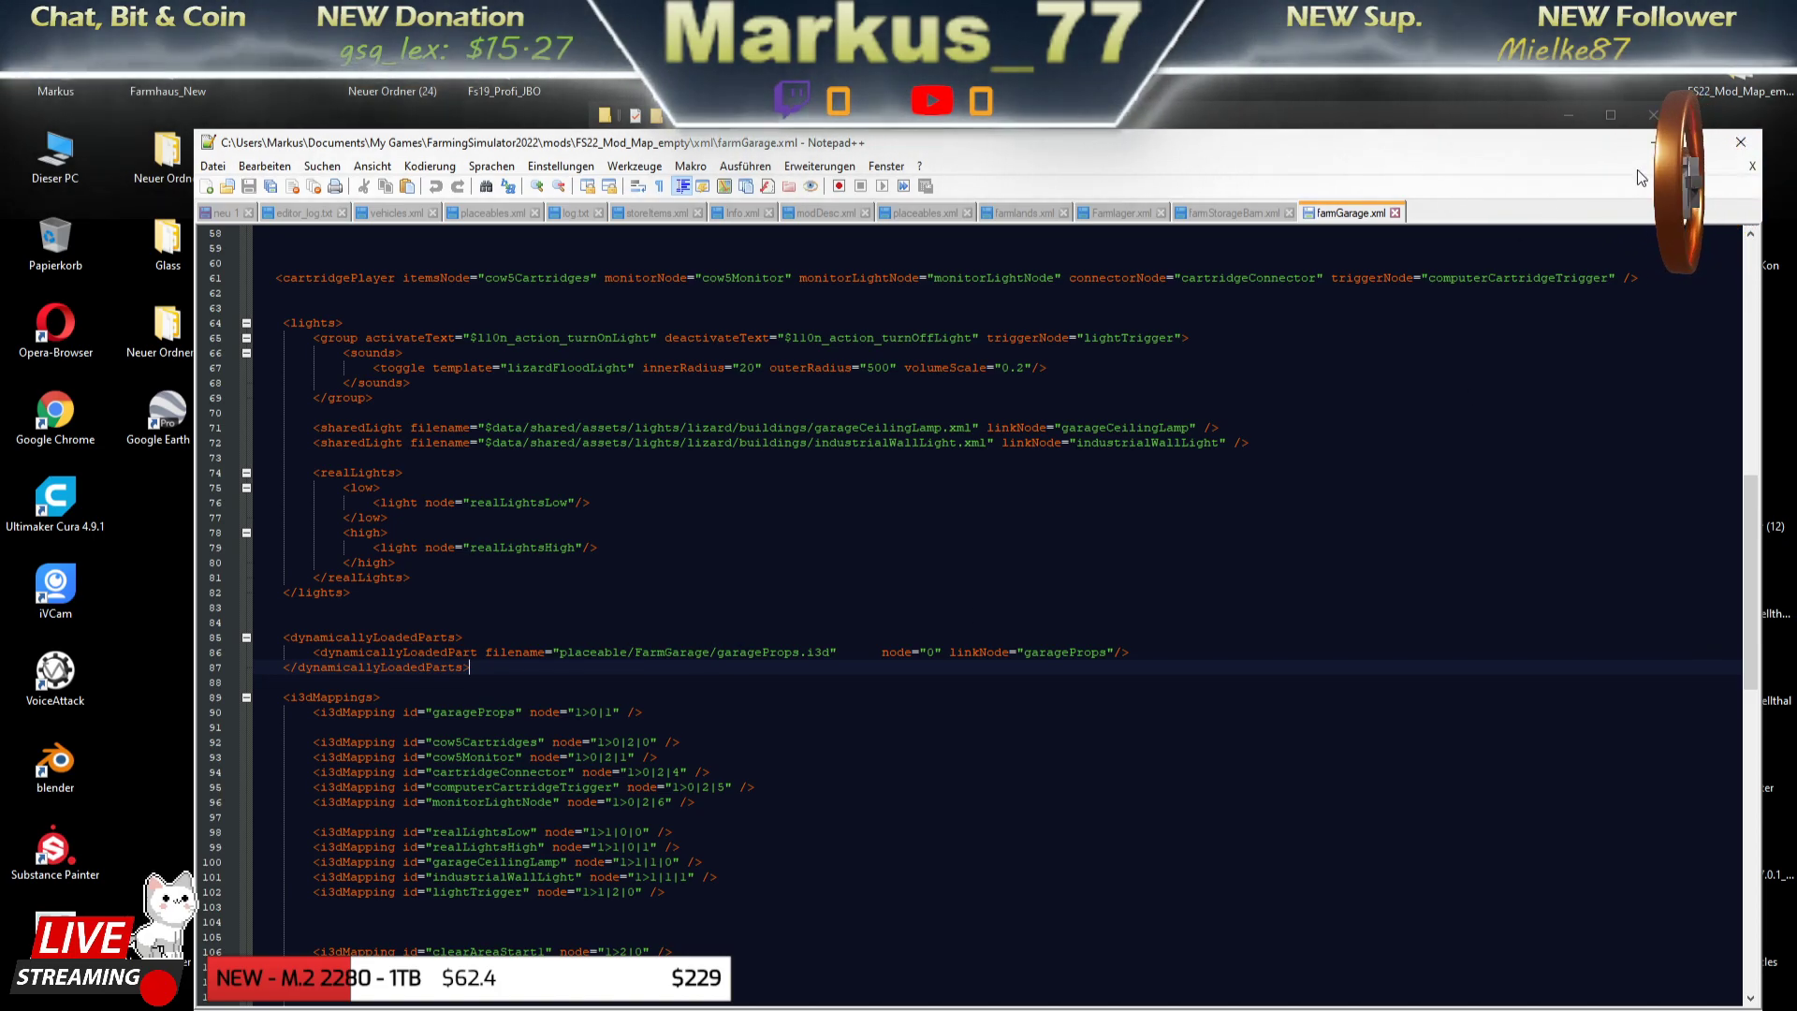
key("alt+F4")
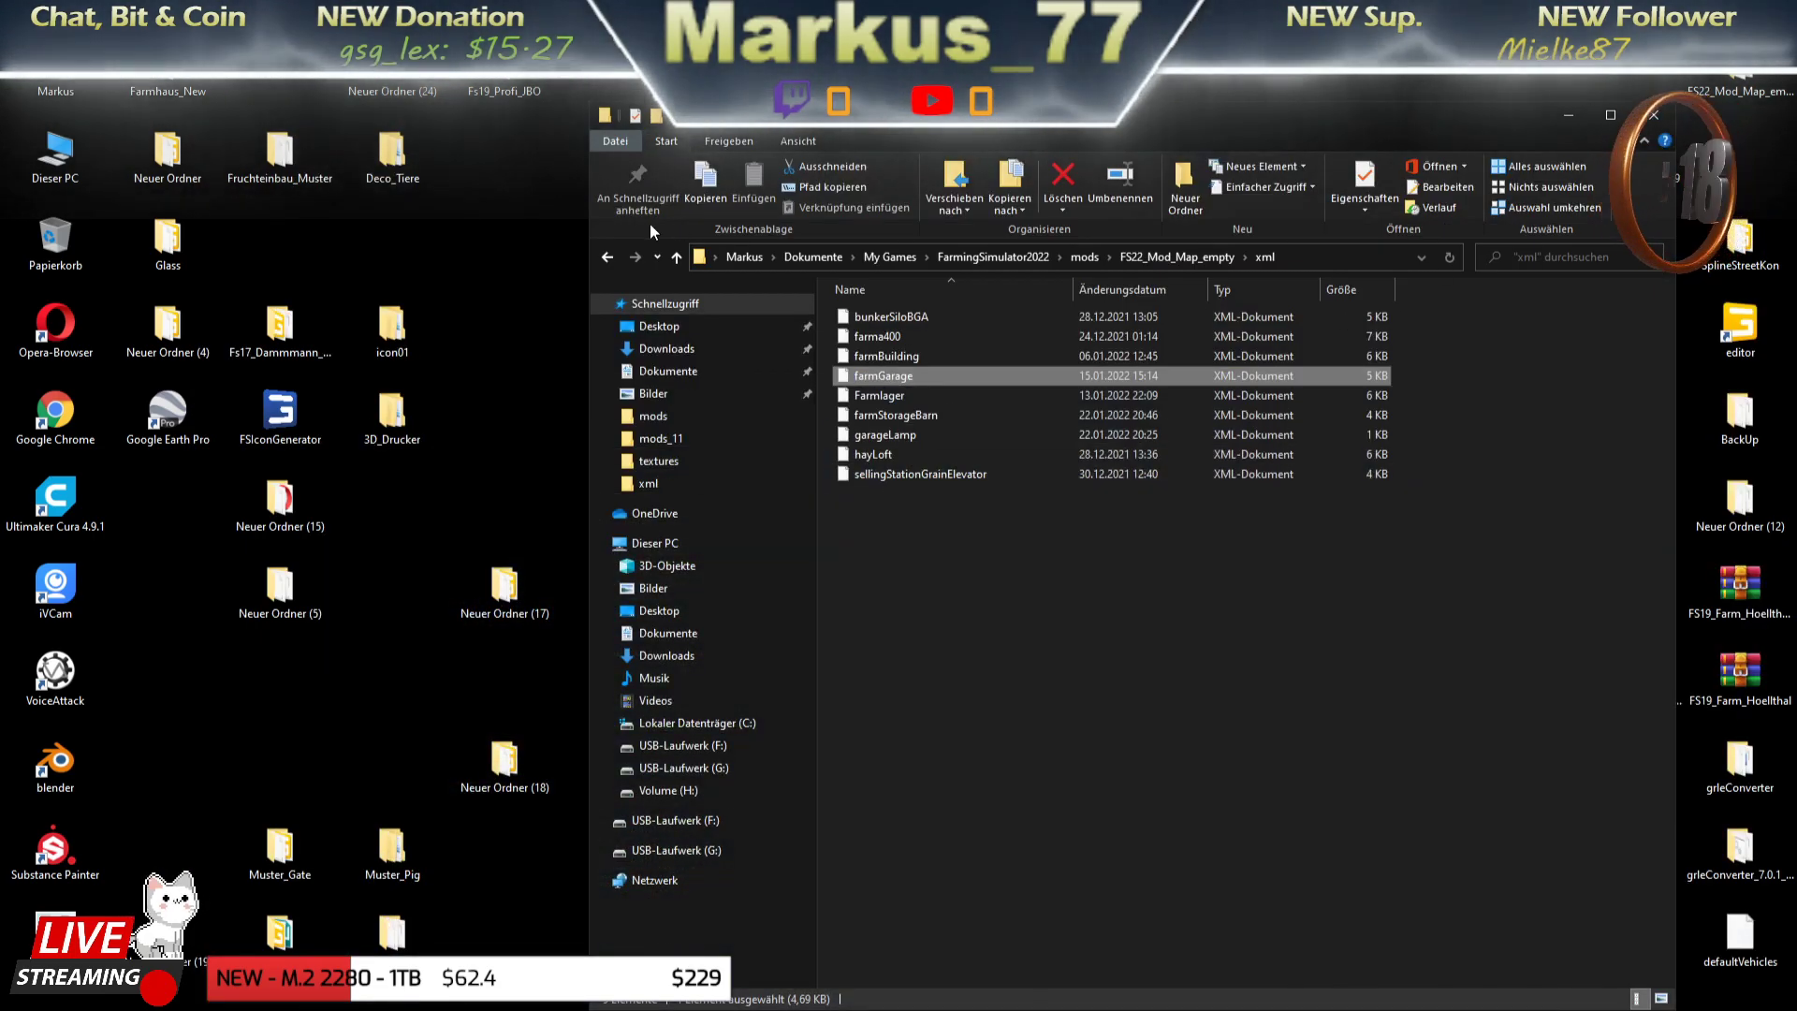
- Go to the placeable FarmGarage folder and open garageProps in GIANTS Editor, skipping FarmGarage
left_click(603, 257)
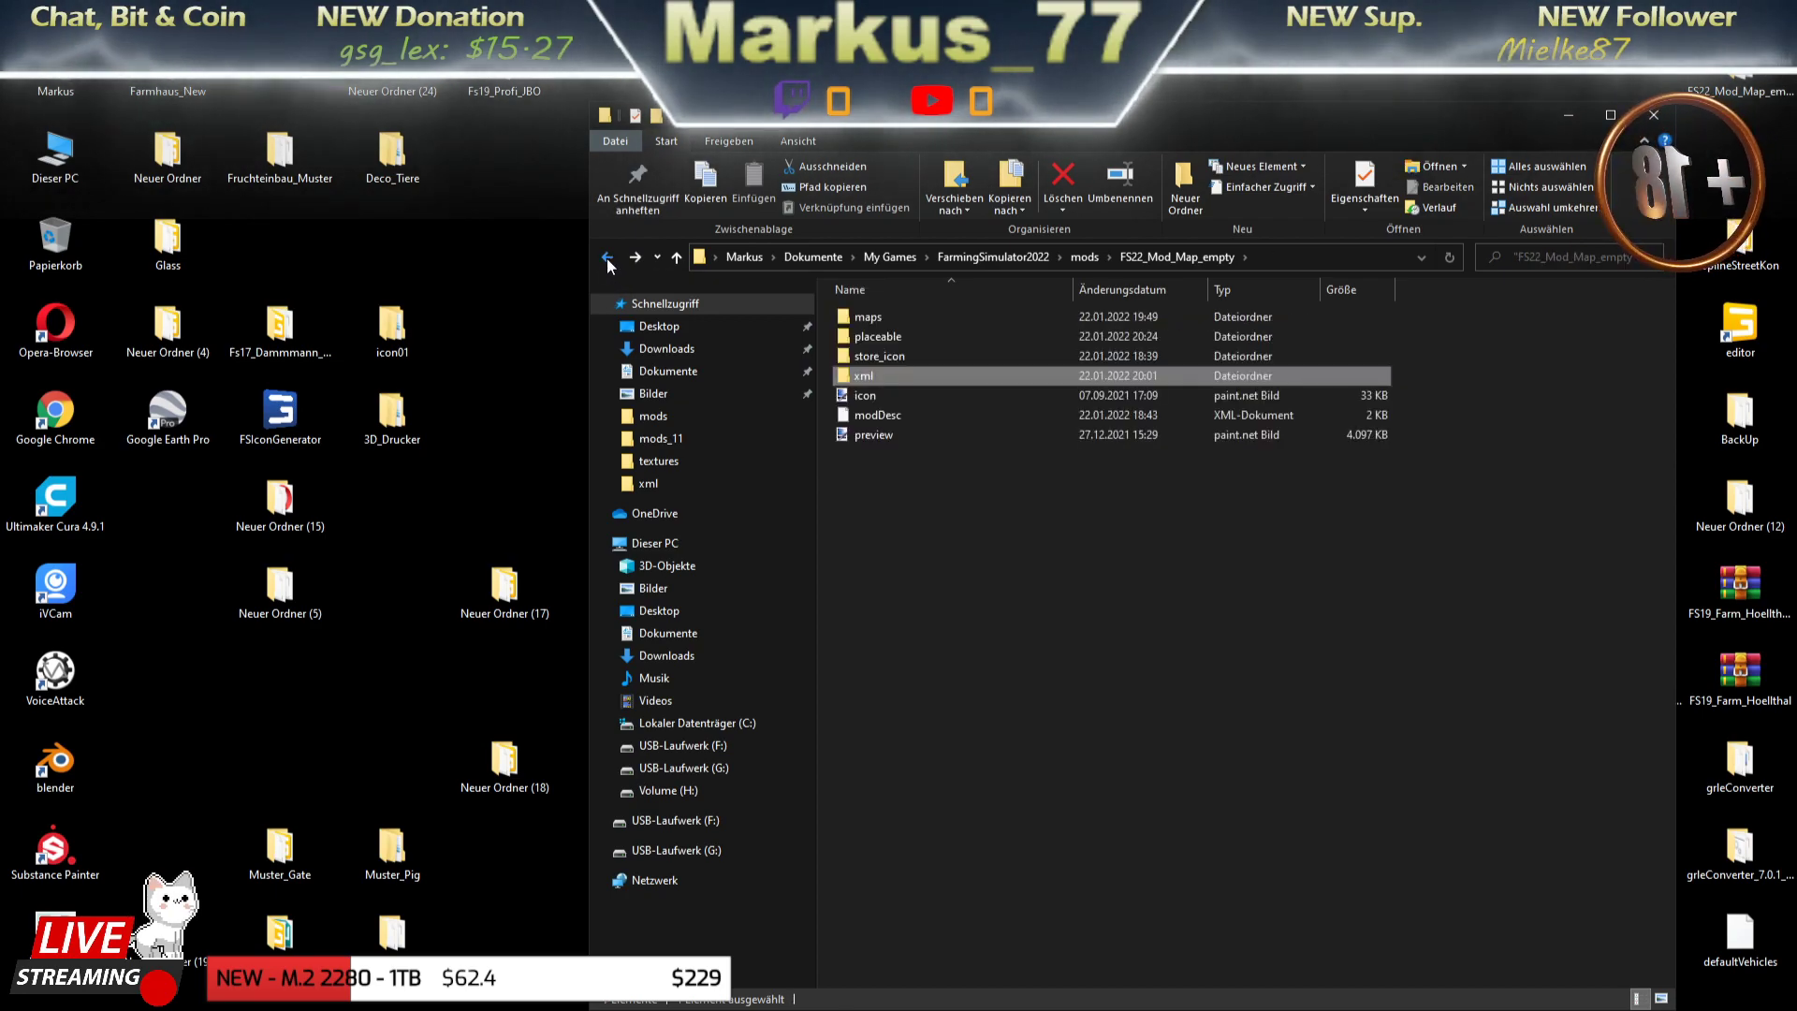
double_click(868, 336)
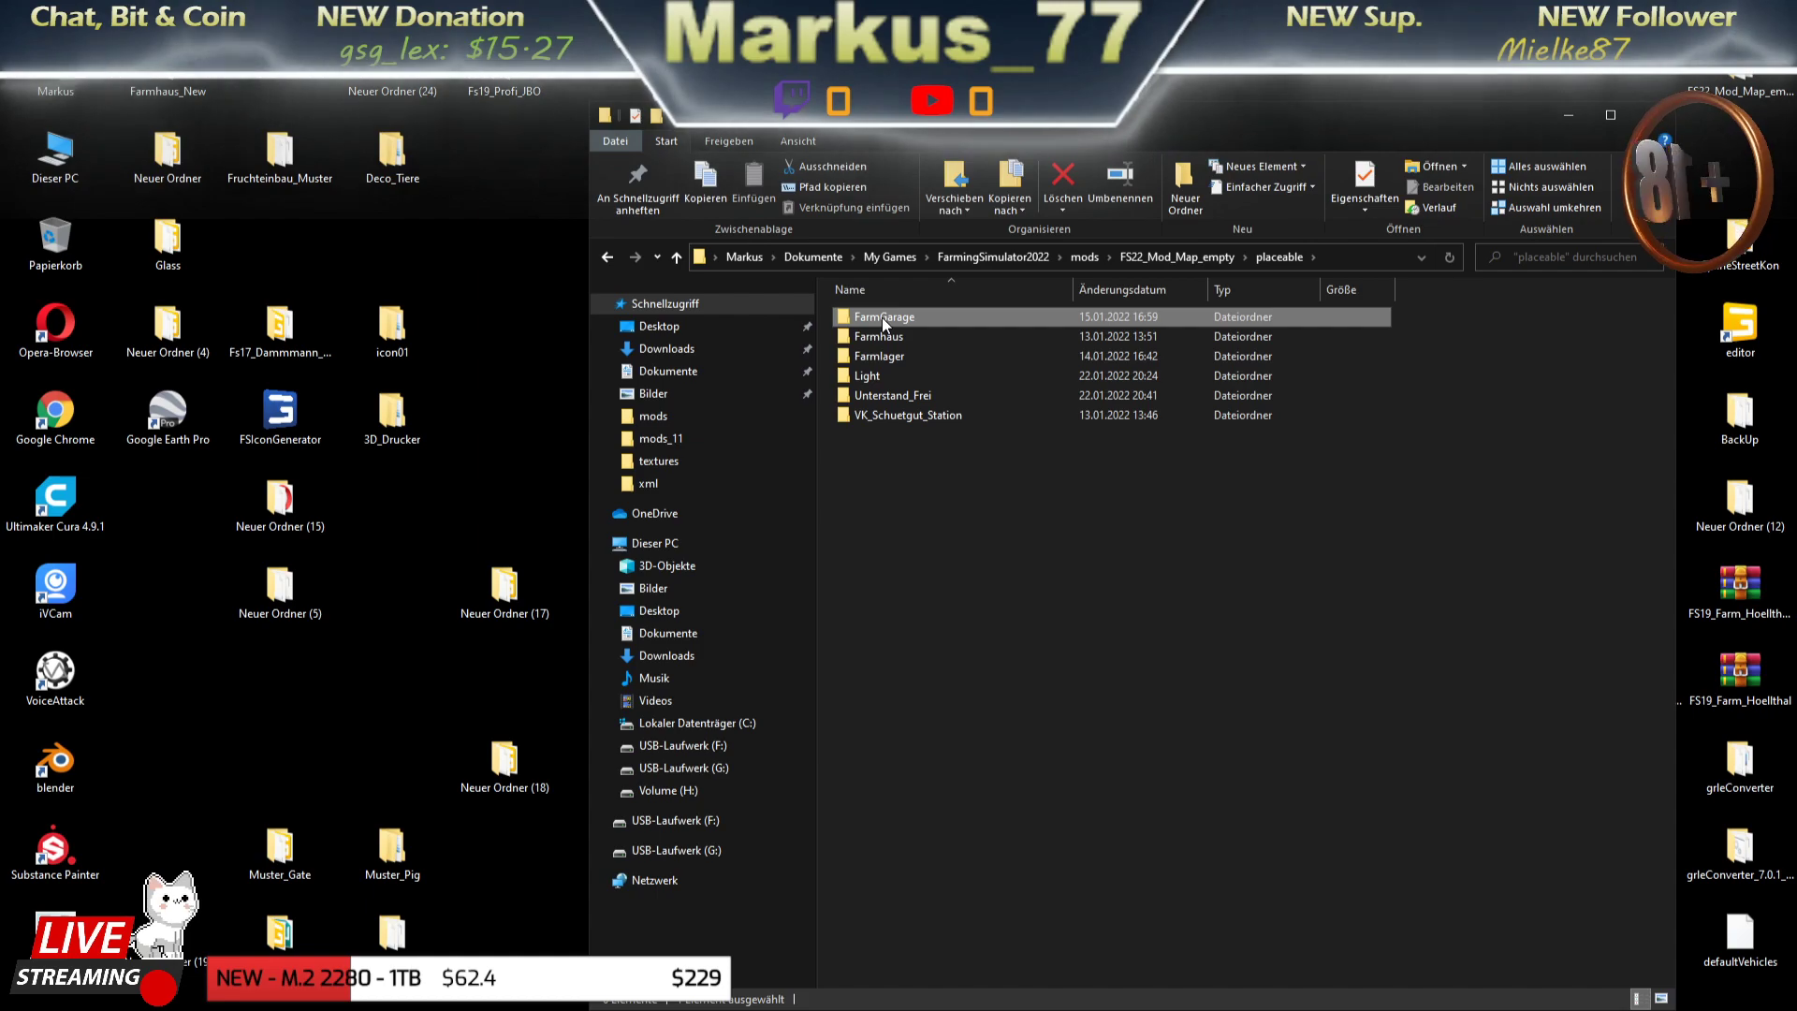
double_click(882, 317)
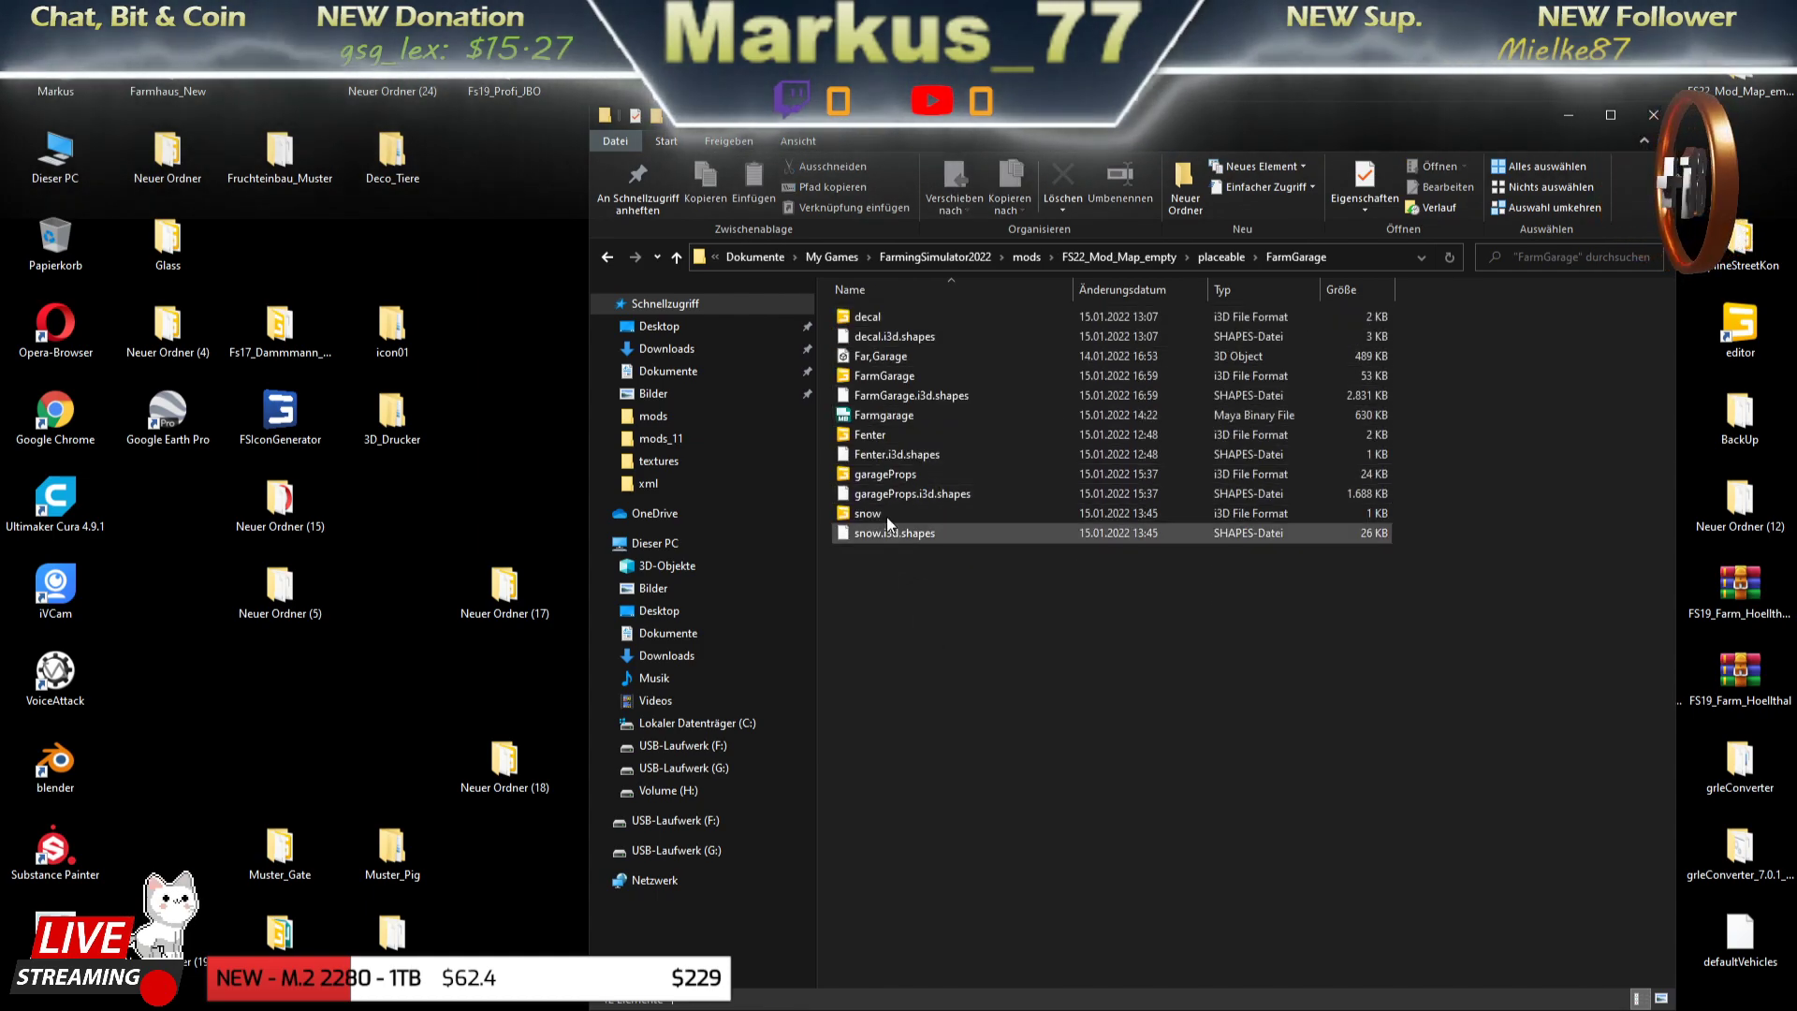
double_click(873, 375)
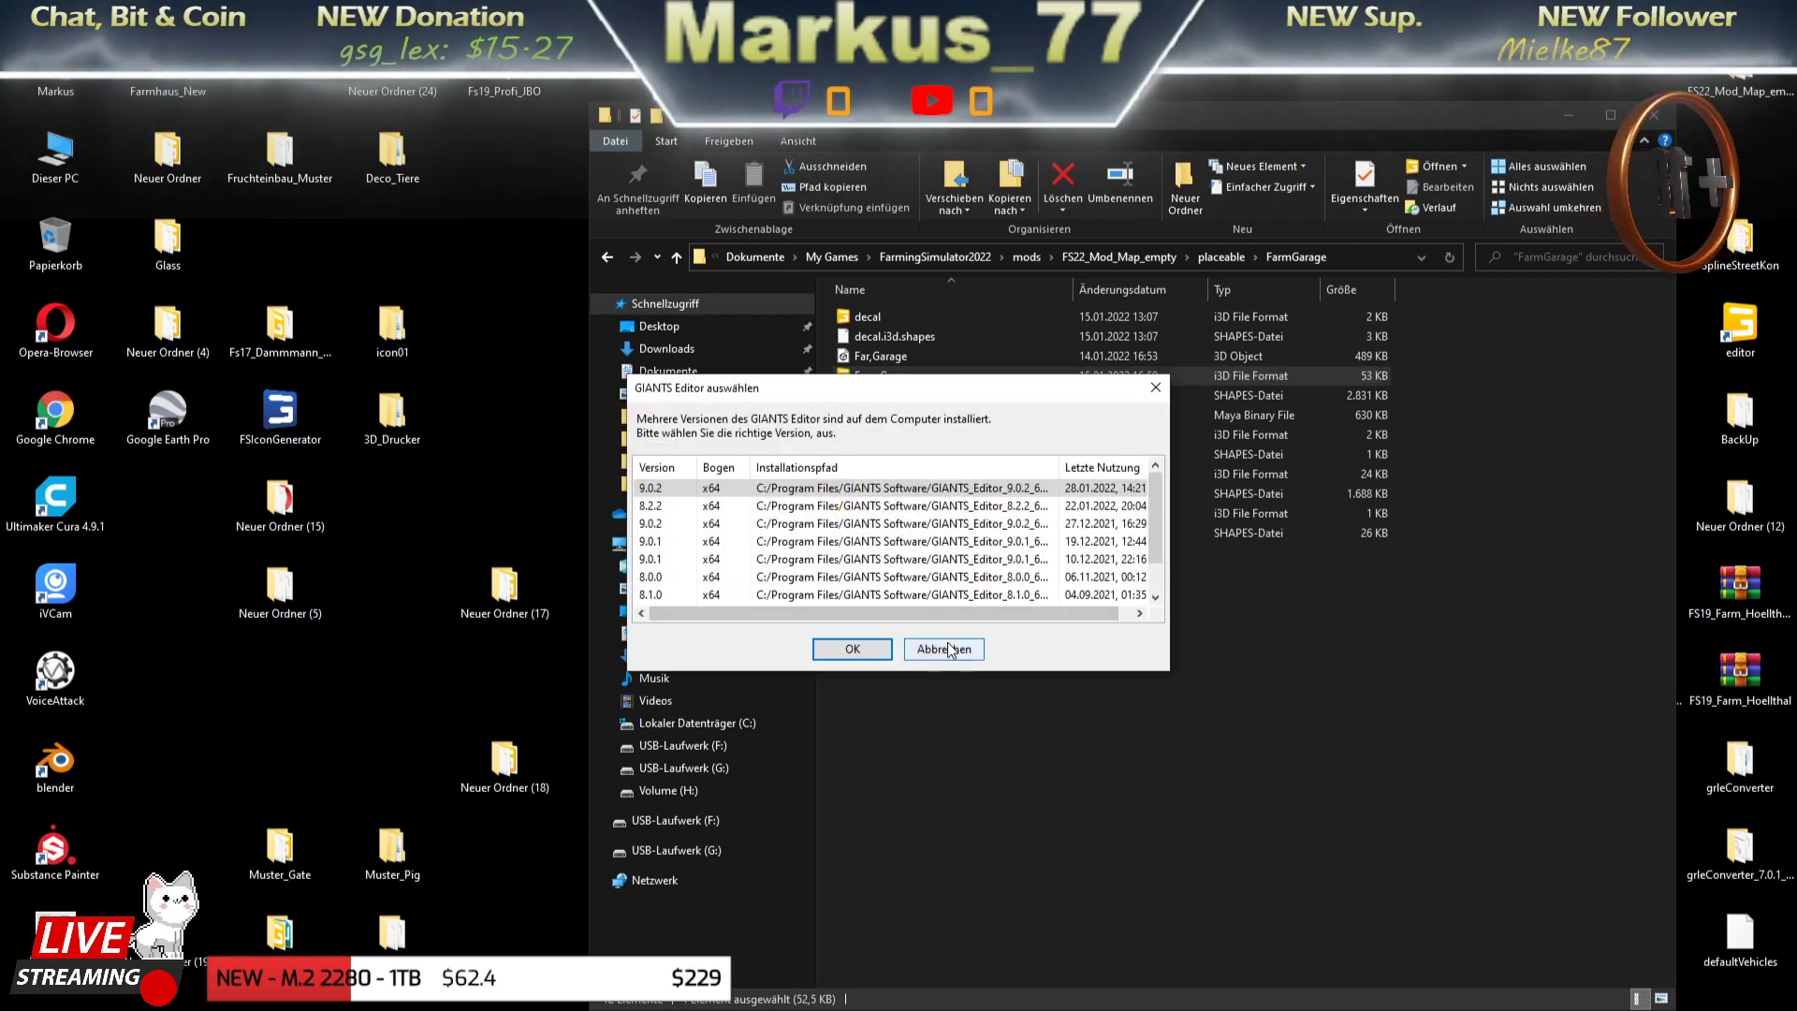
left_click(936, 650)
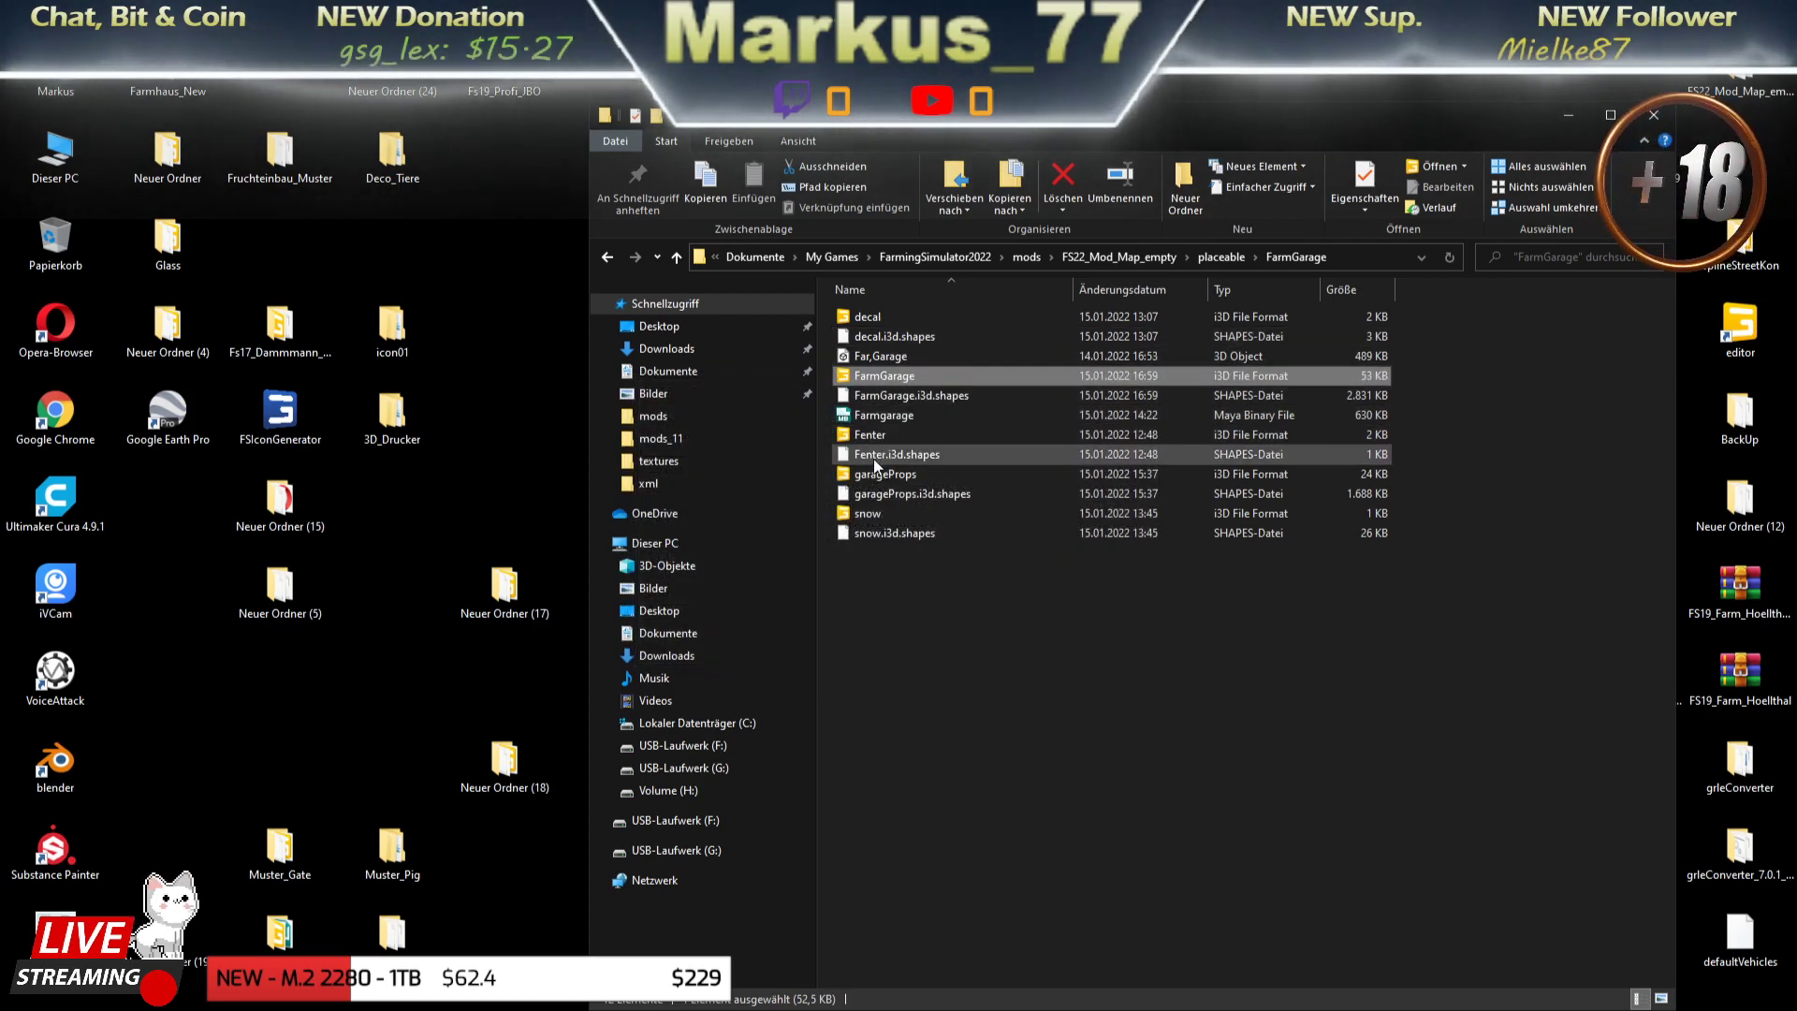
left_click(877, 476)
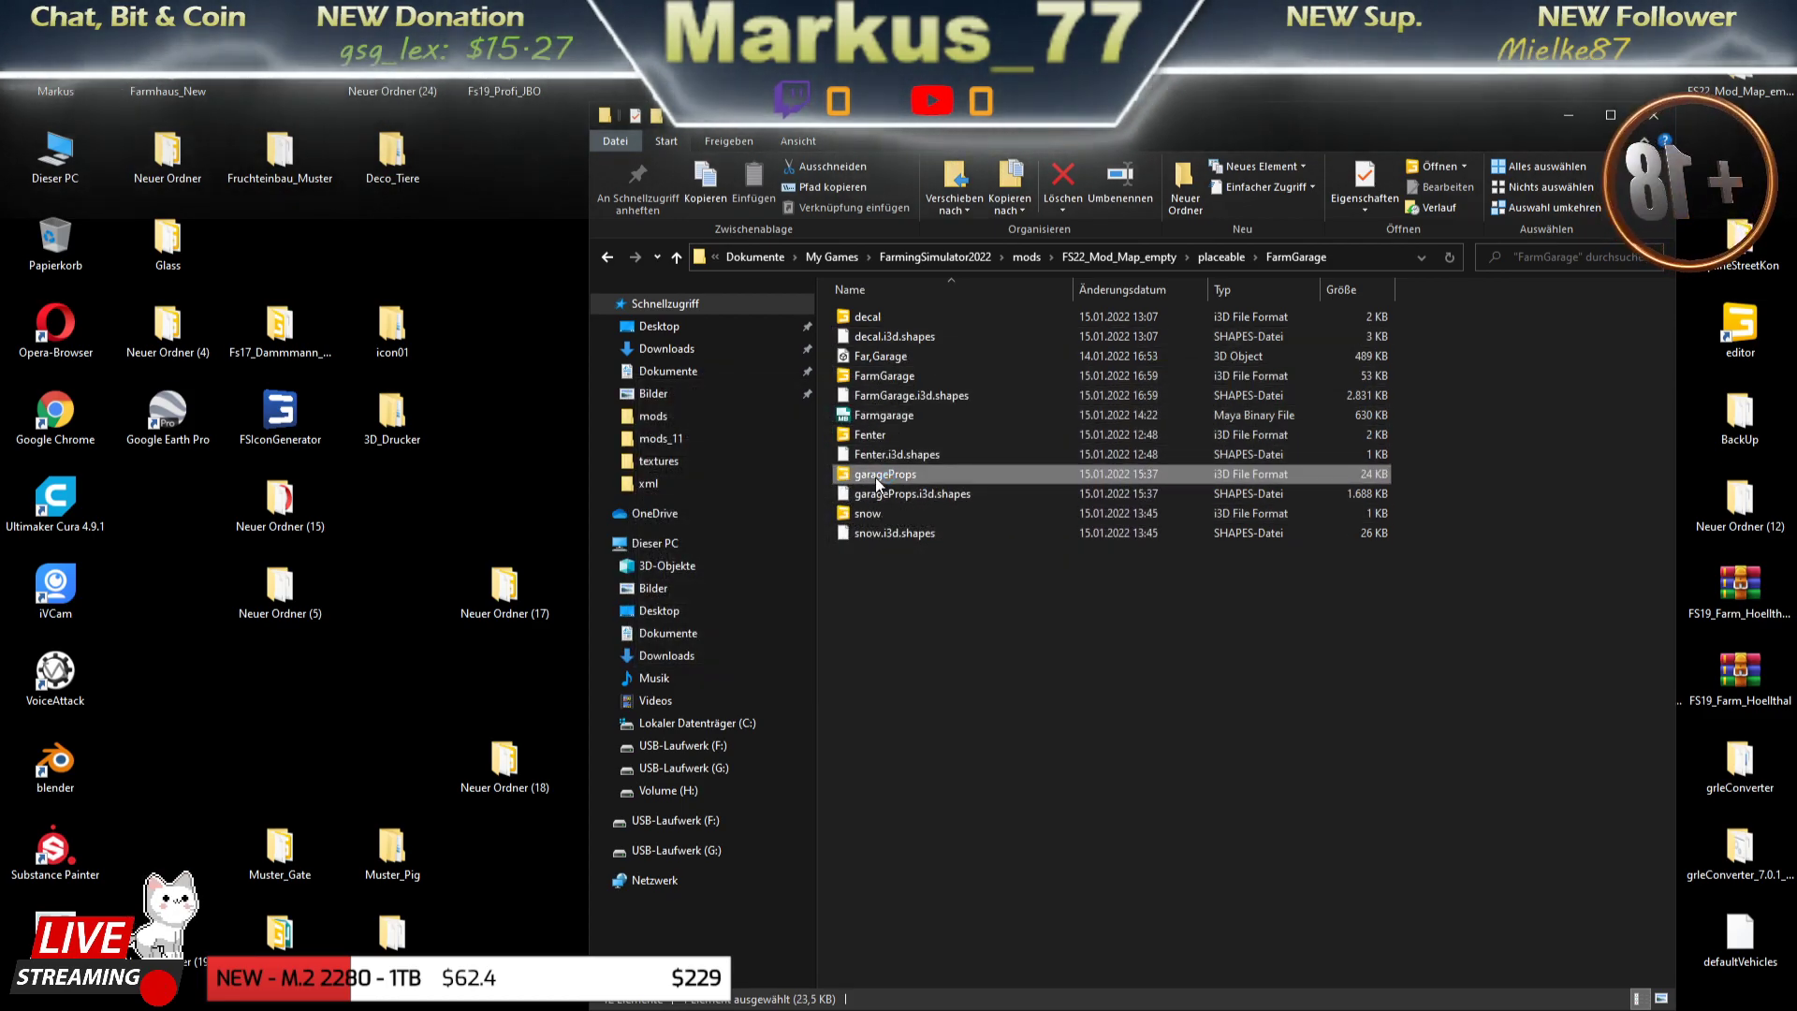
double_click(875, 477)
left_click(851, 652)
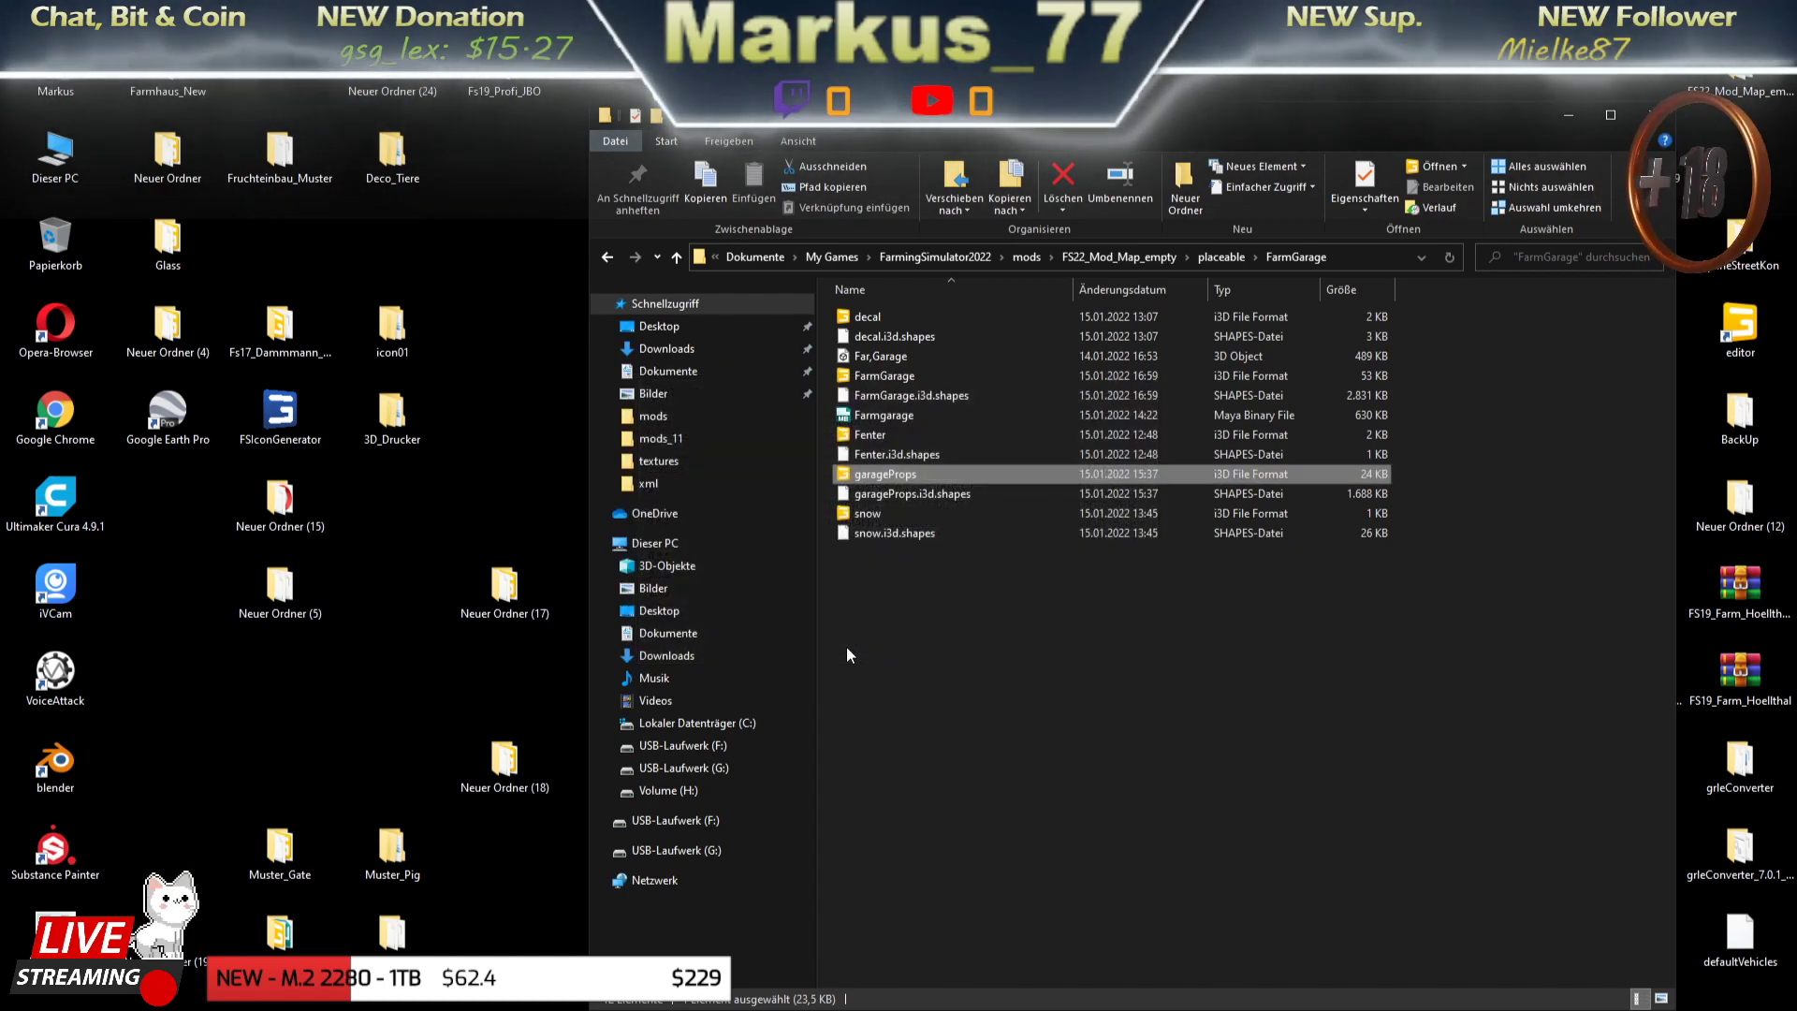
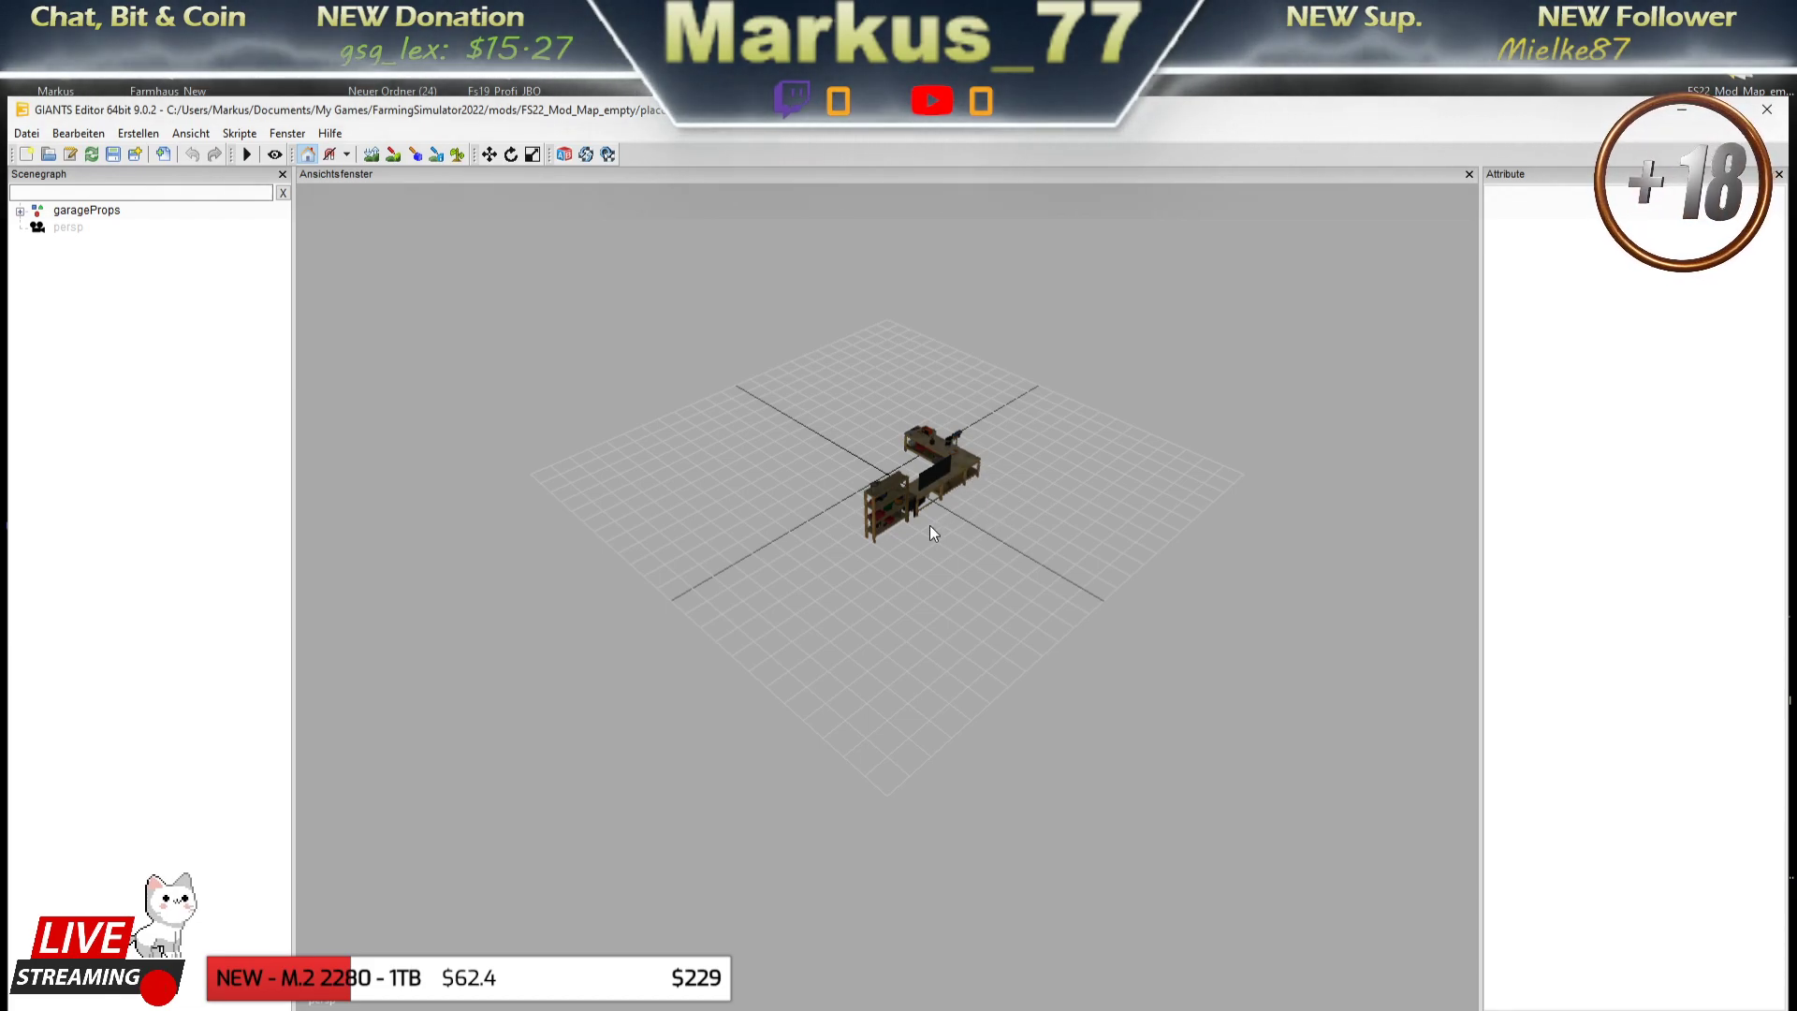
- Zoom in and orbit around the garageProps workbench and shelves
left_click_drag(931, 533, 1002, 526)
left_click_drag(1003, 526, 1591, 482)
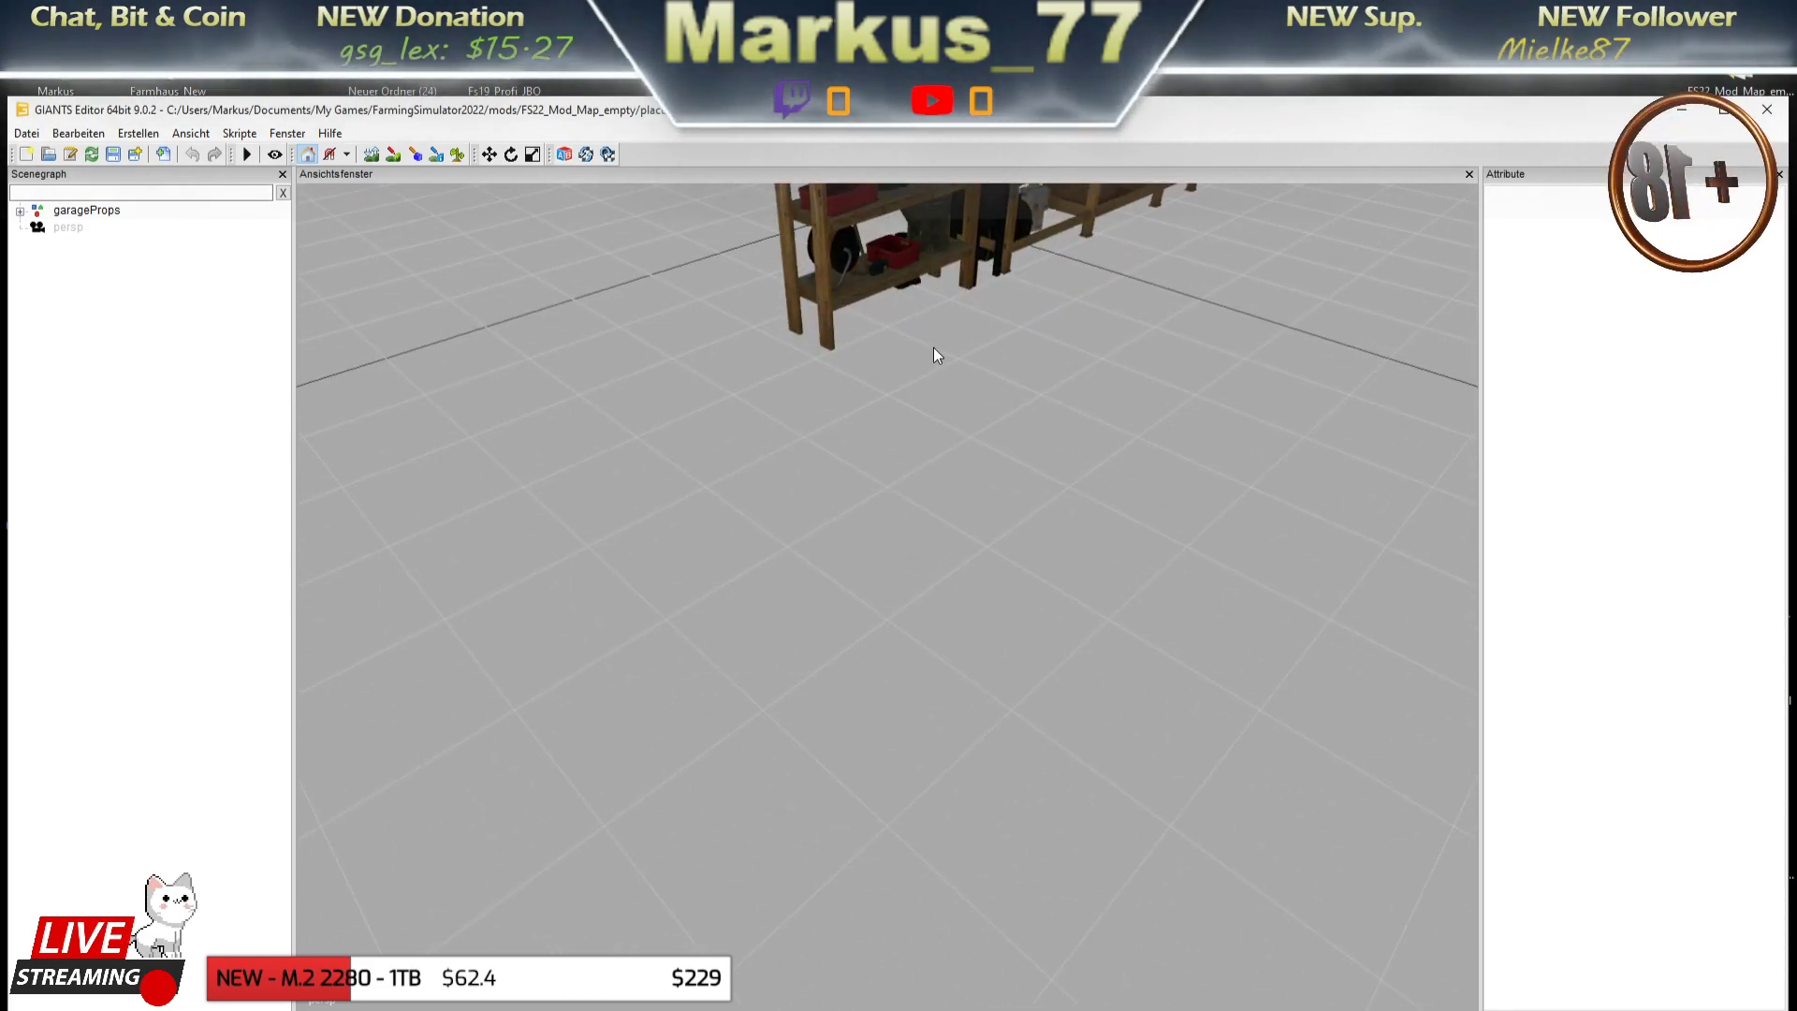
left_click_drag(934, 356, 966, 633)
left_click_drag(966, 633, 987, 678)
left_click_drag(986, 679, 1018, 534)
- View the workbench set from the front and up close, then close GIANTS Editor
left_click_drag(1017, 536, 972, 601)
left_click_drag(972, 601, 814, 653)
left_click_drag(815, 653, 881, 656)
left_click_drag(880, 656, 768, 527)
left_click_drag(769, 526, 769, 577)
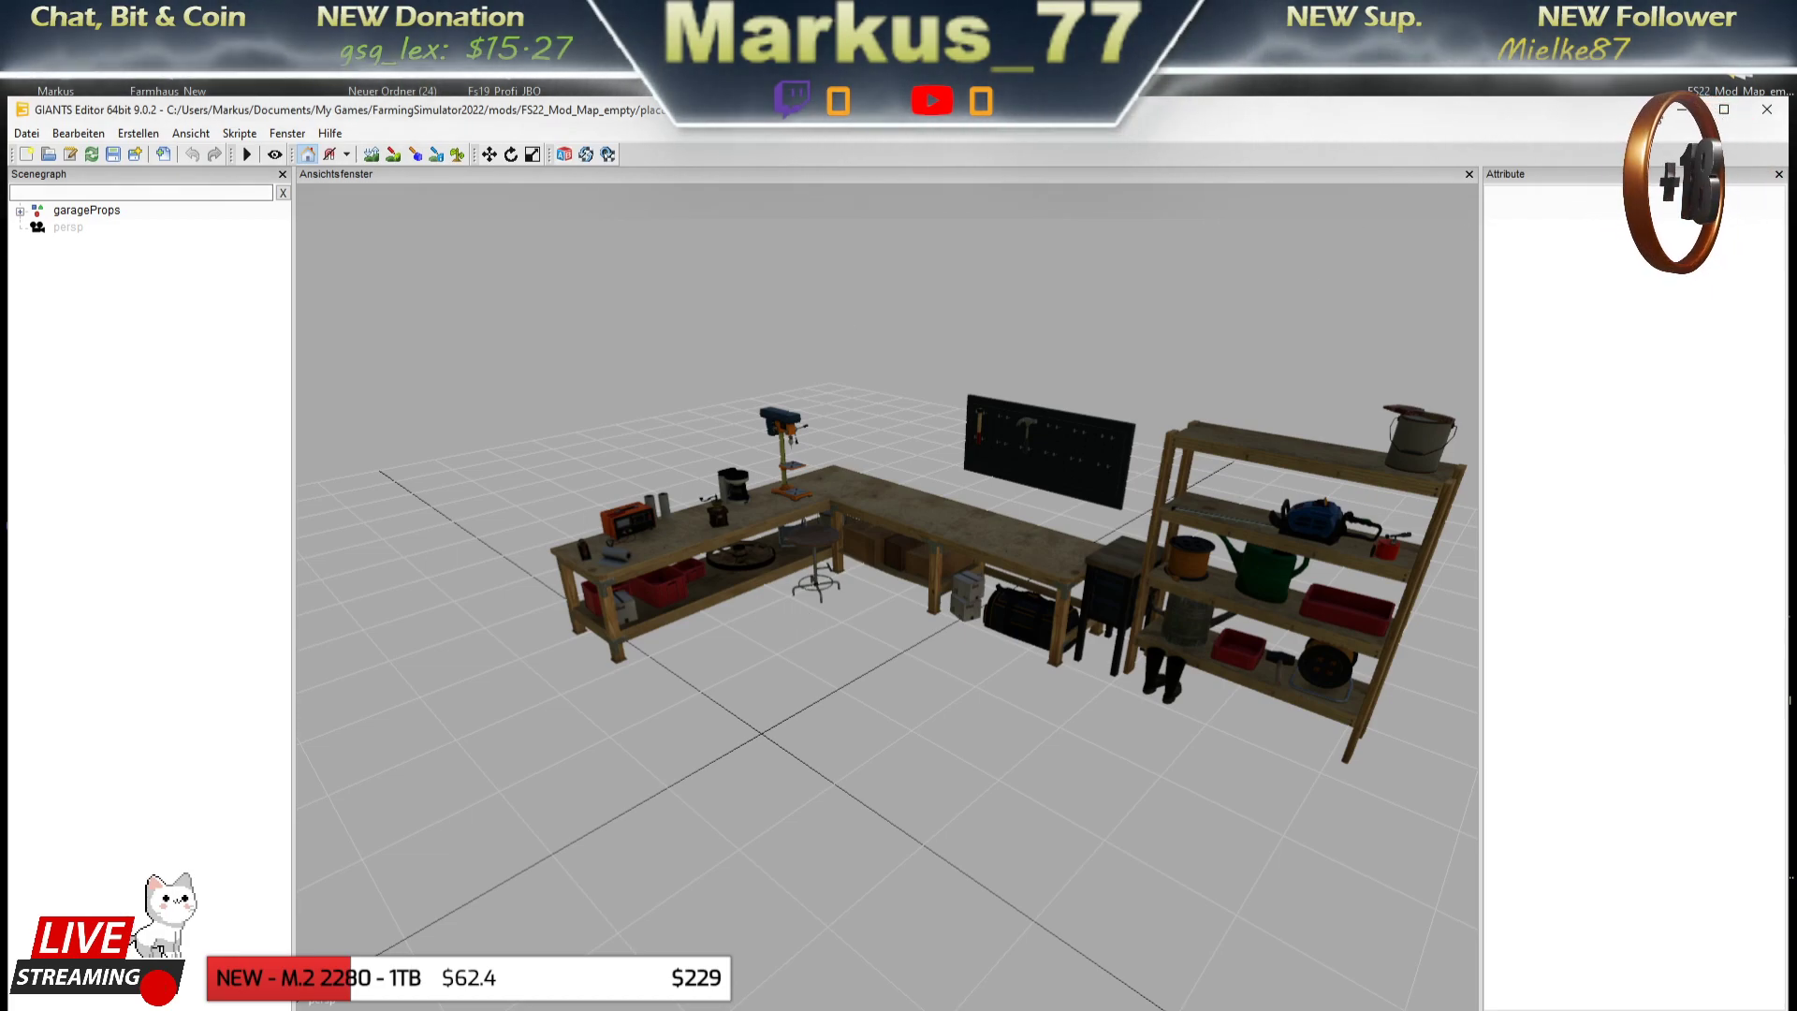
left_click(1768, 108)
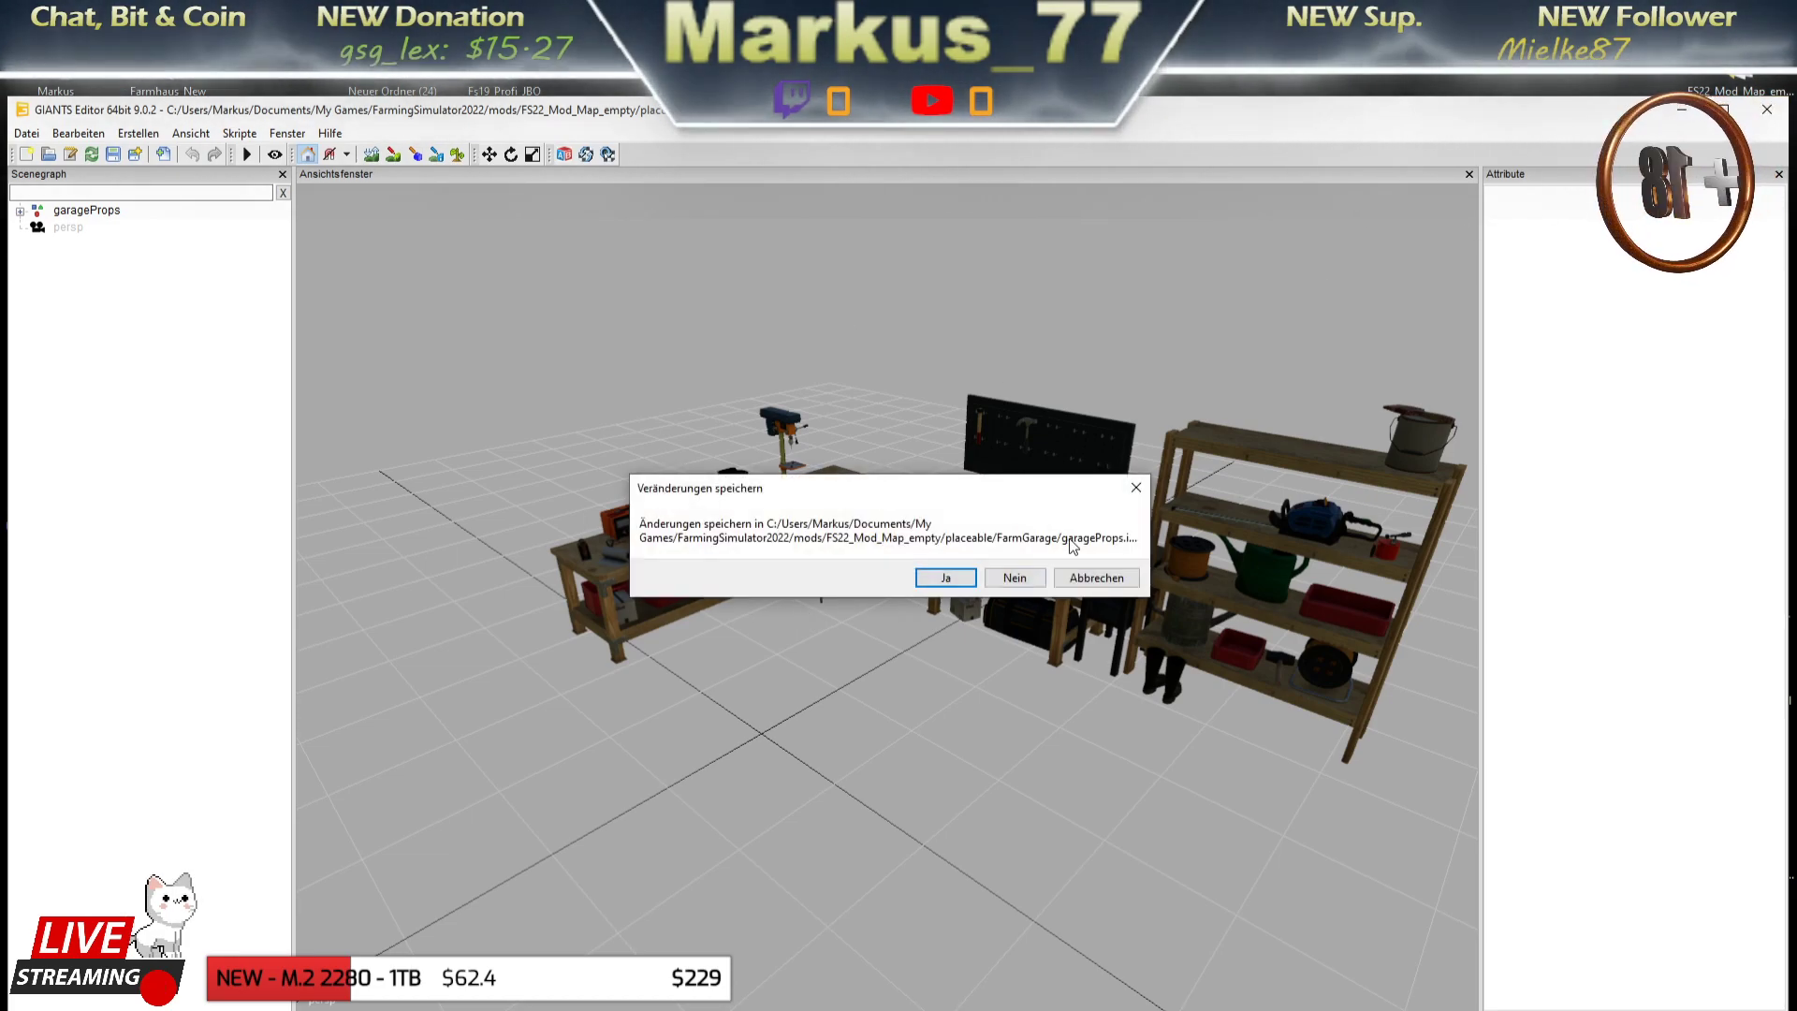
- Dismiss the save prompt, return Explorer to FS22_Mod_Map_empty, and bring up farmGarage.xml in Notepad++
left_click(1022, 585)
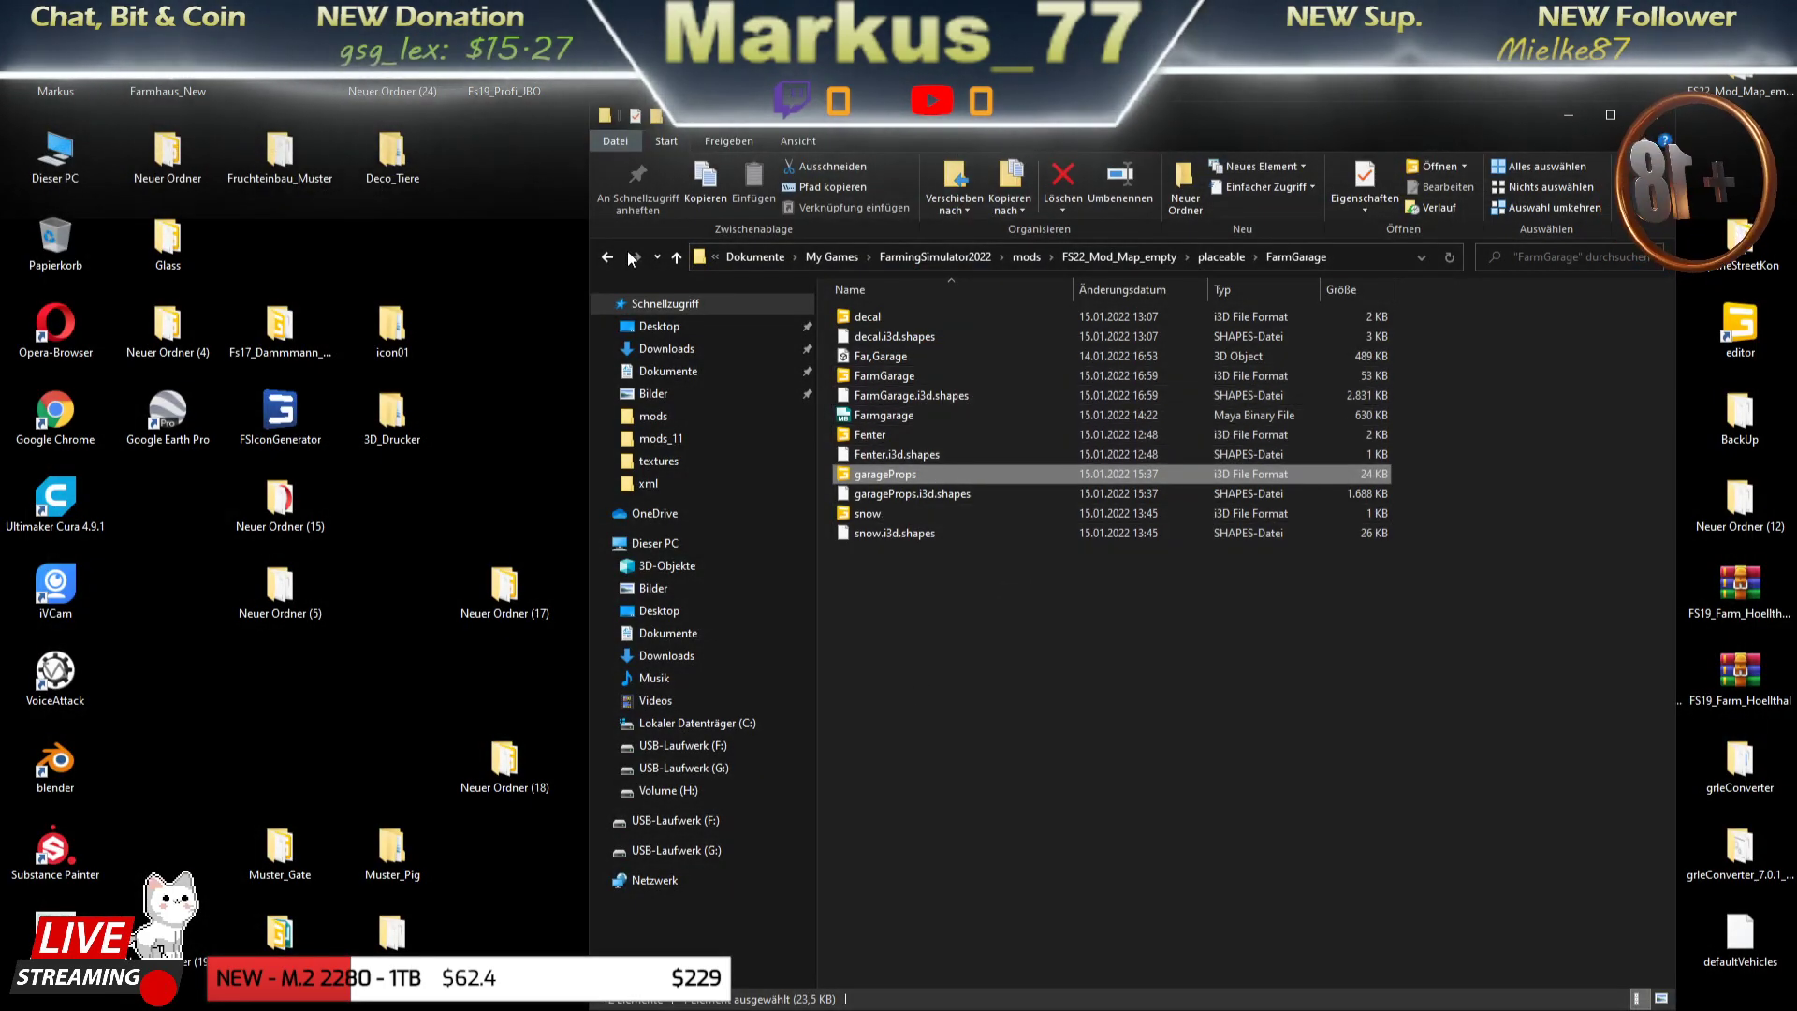
left_click(606, 259)
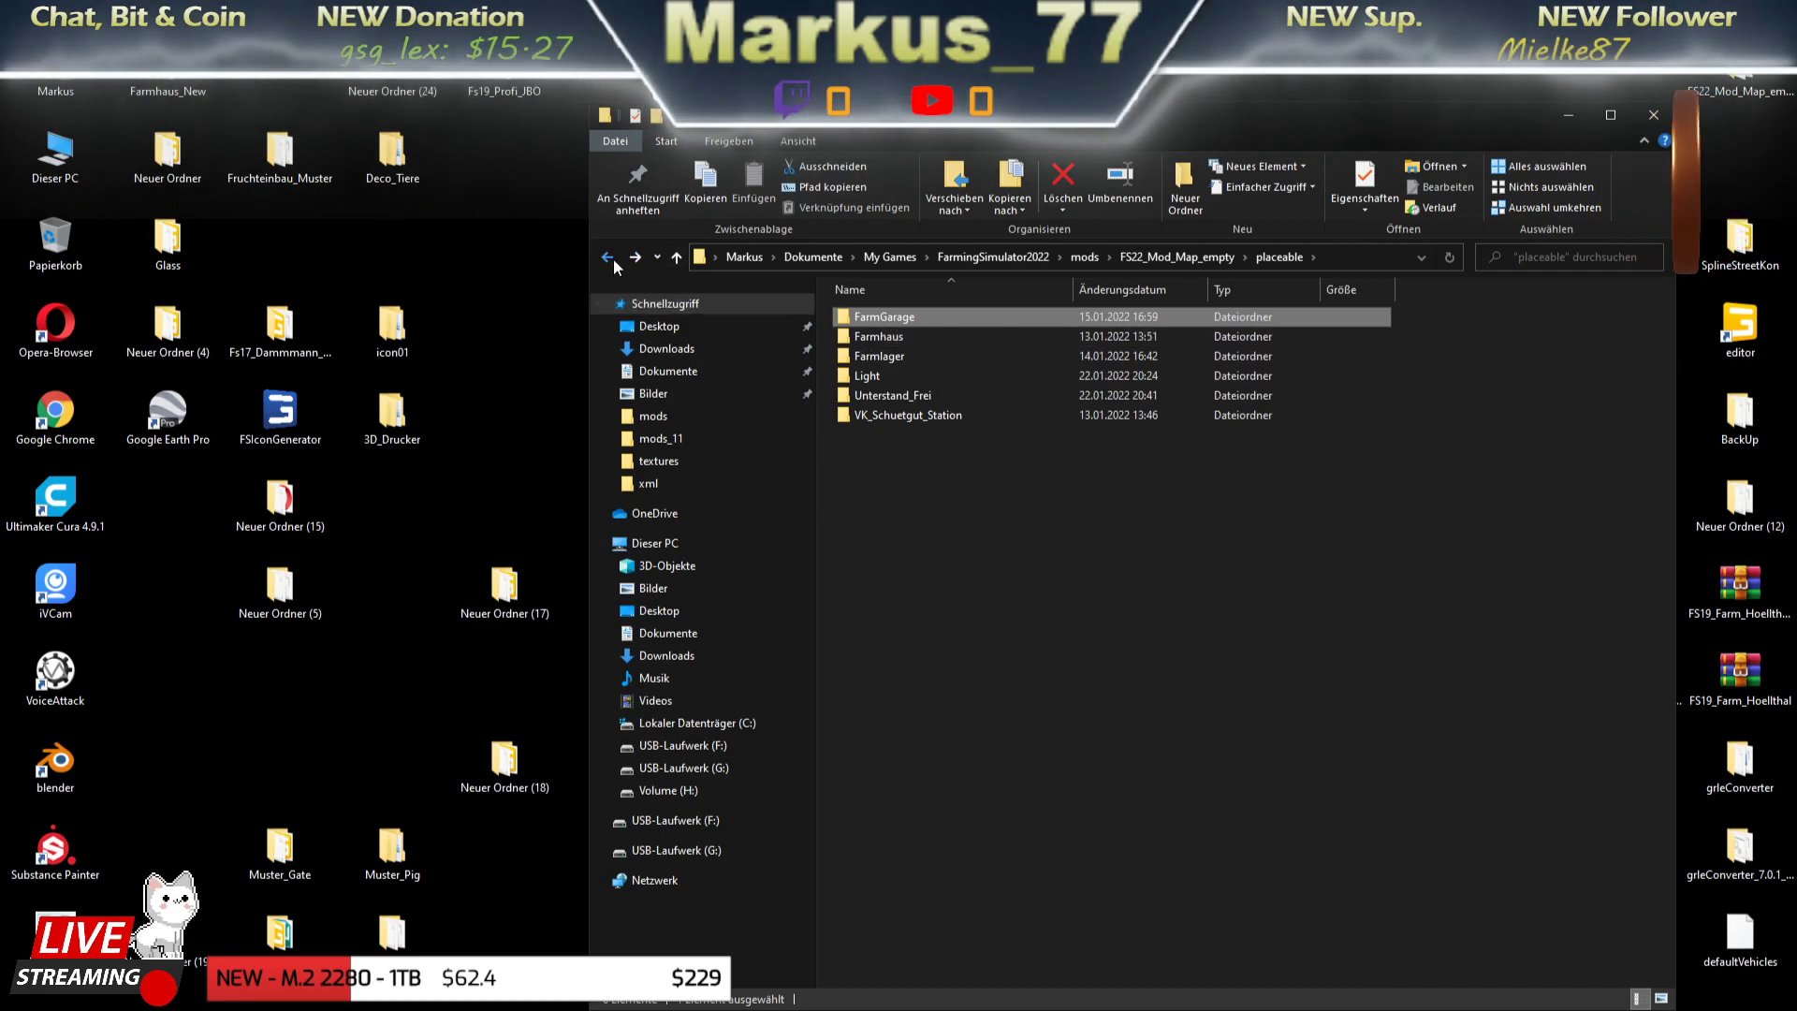
left_click(608, 260)
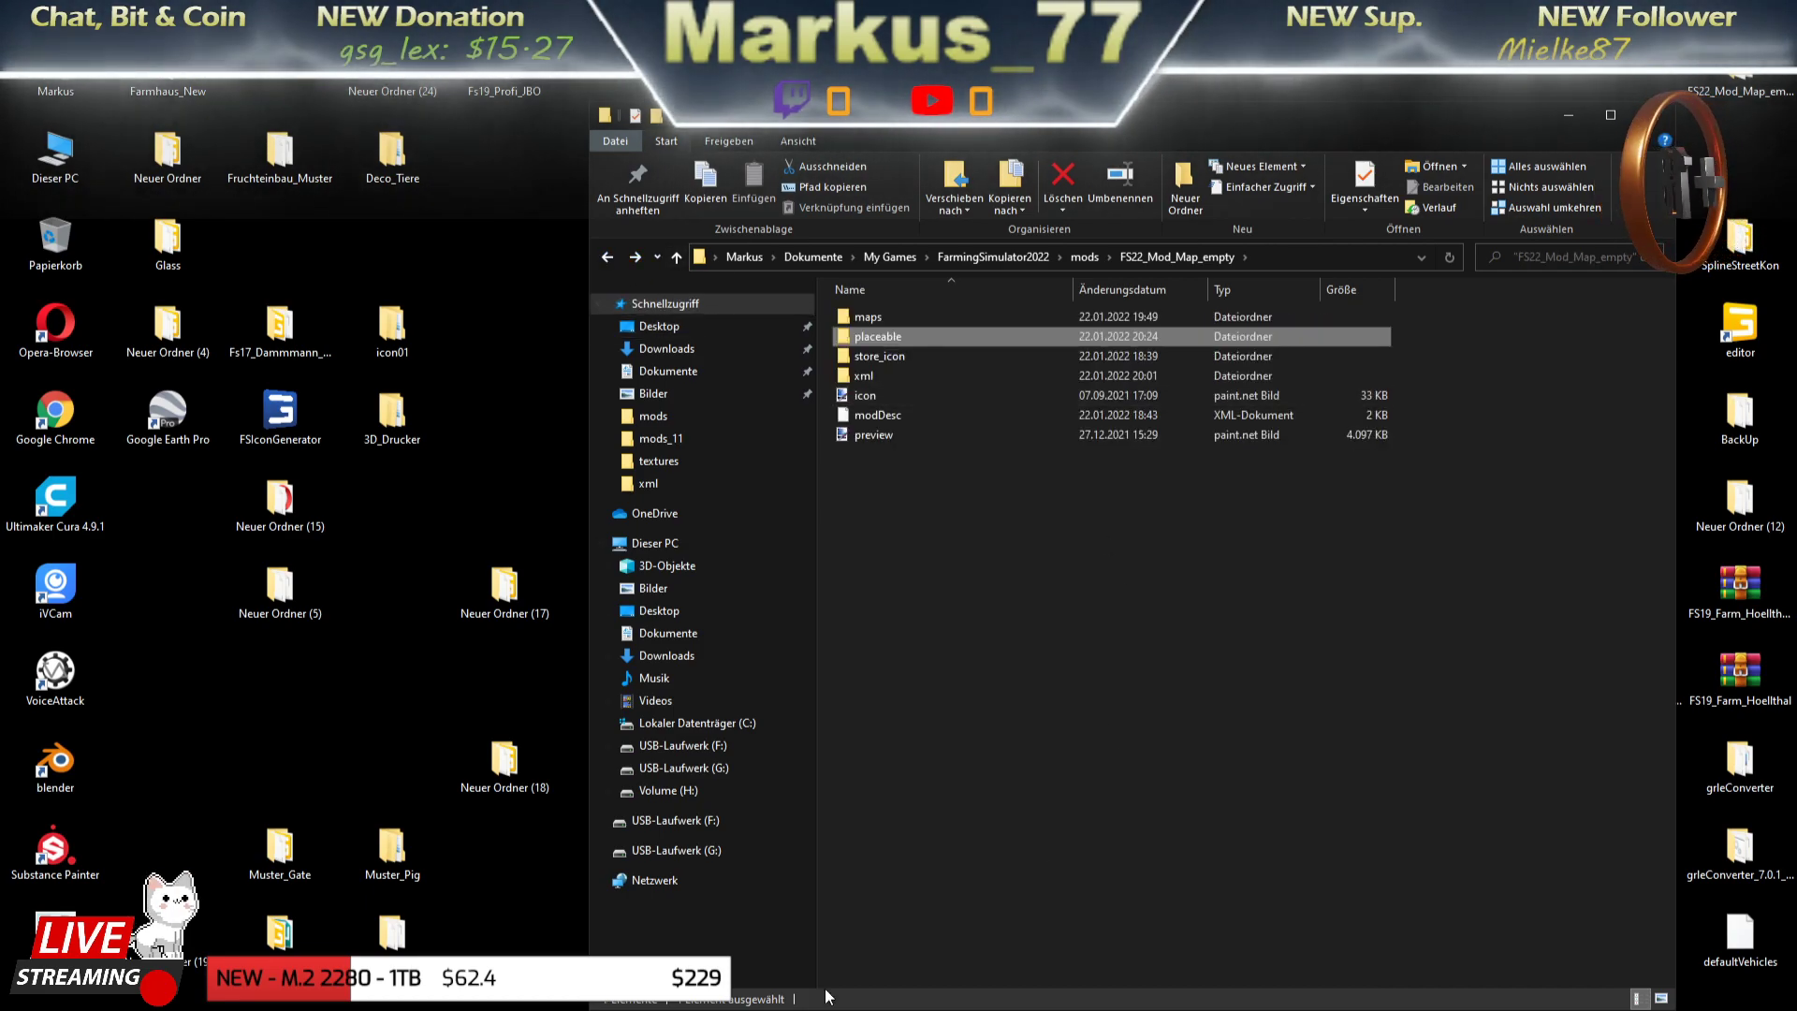
key("alt+Tab")
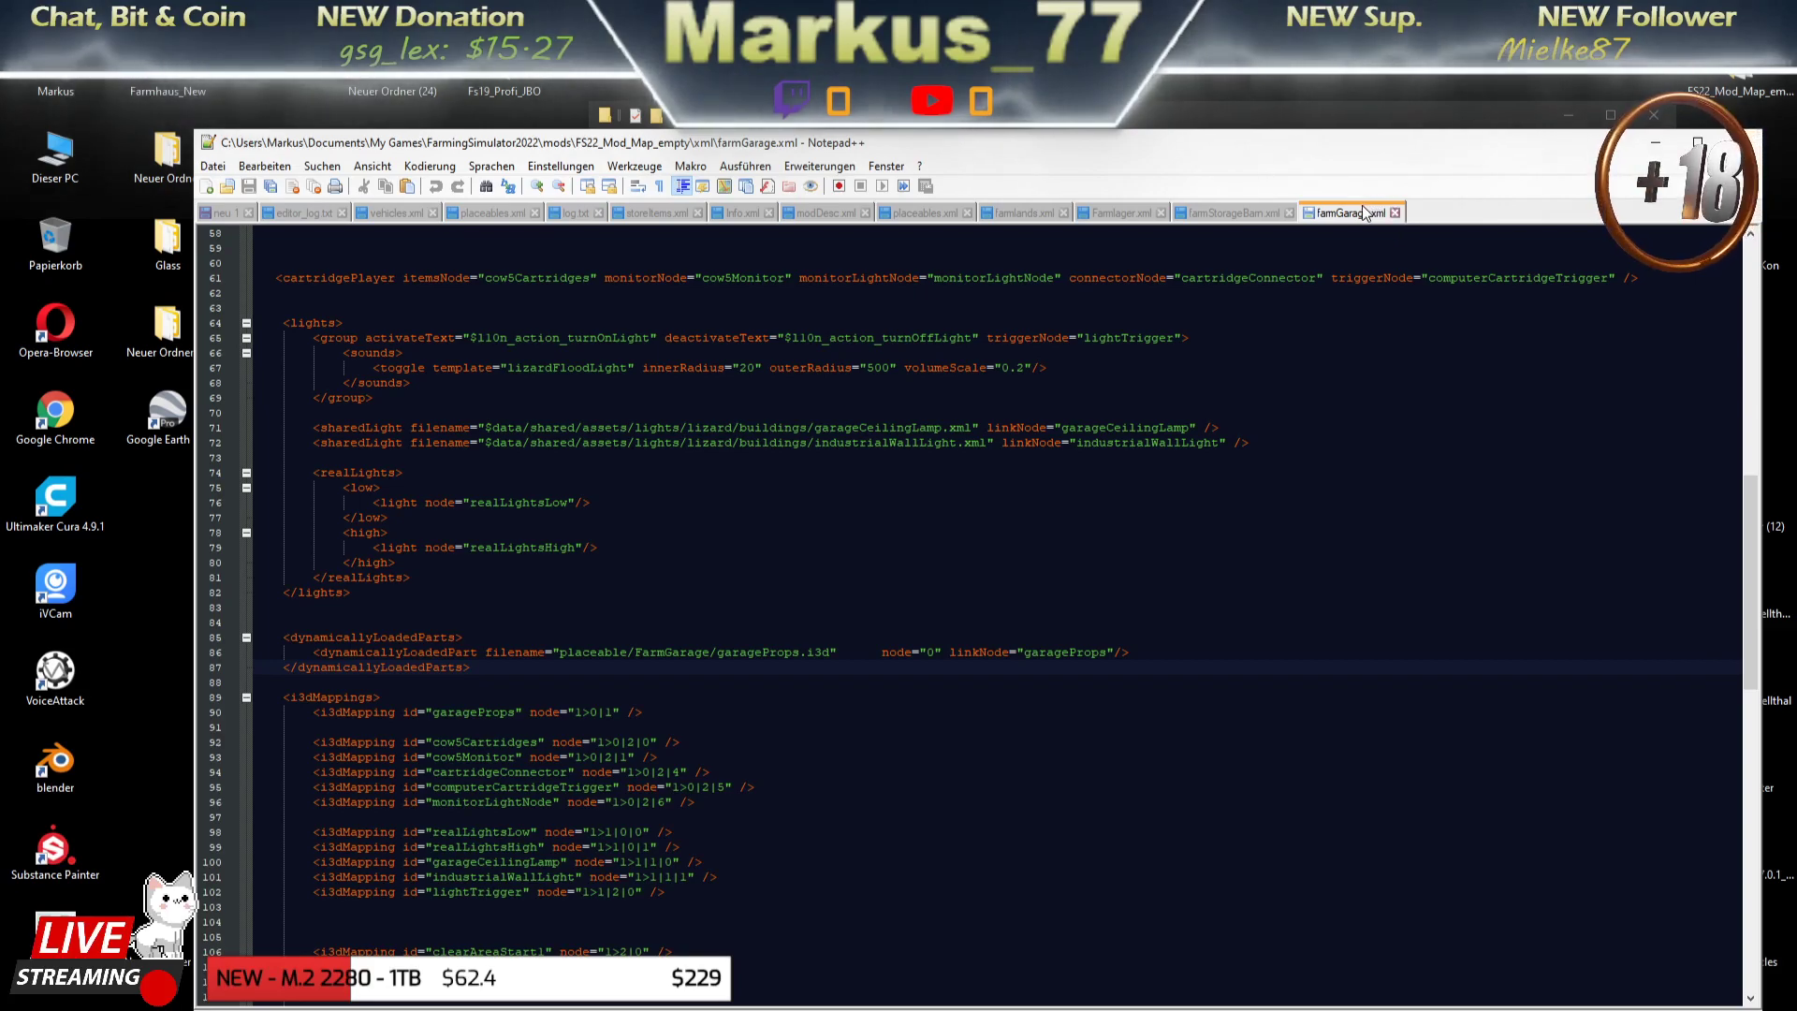
- Check farmStorageBarn.xml, placeables.xml and modDesc.xml for the farmGarage entries, then minimize Notepad++
left_click(1234, 213)
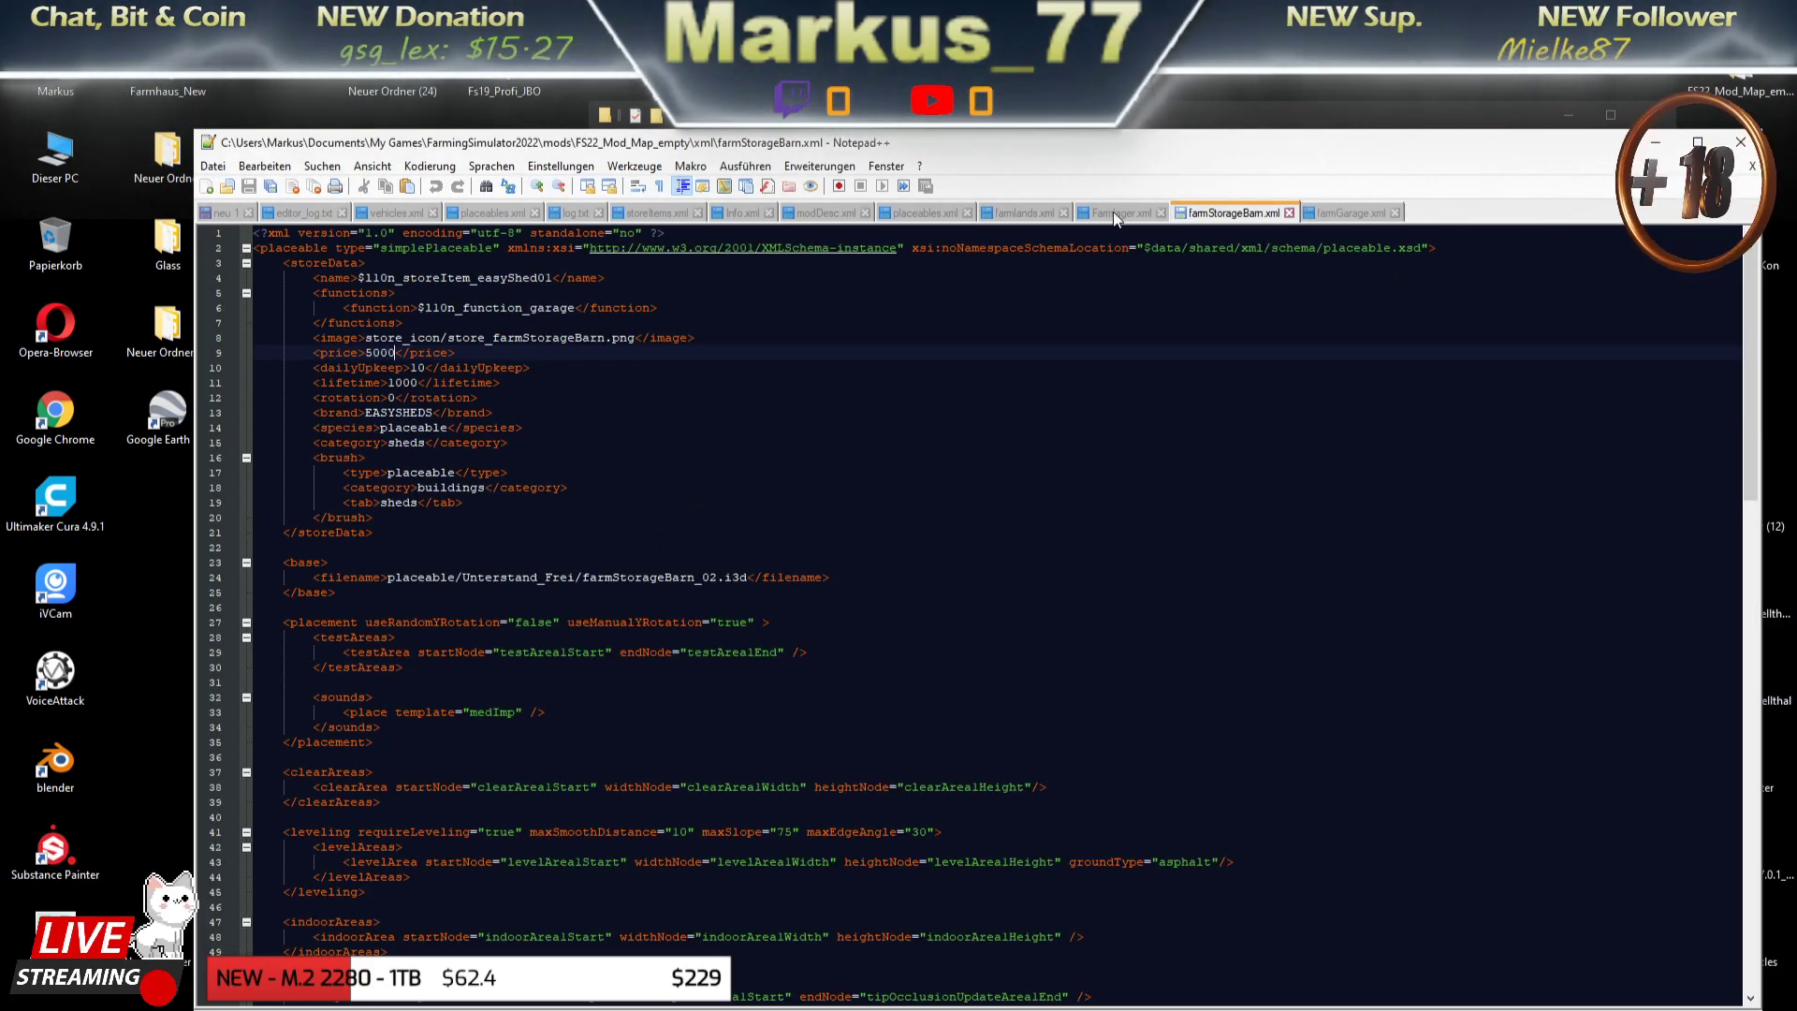
left_click(931, 213)
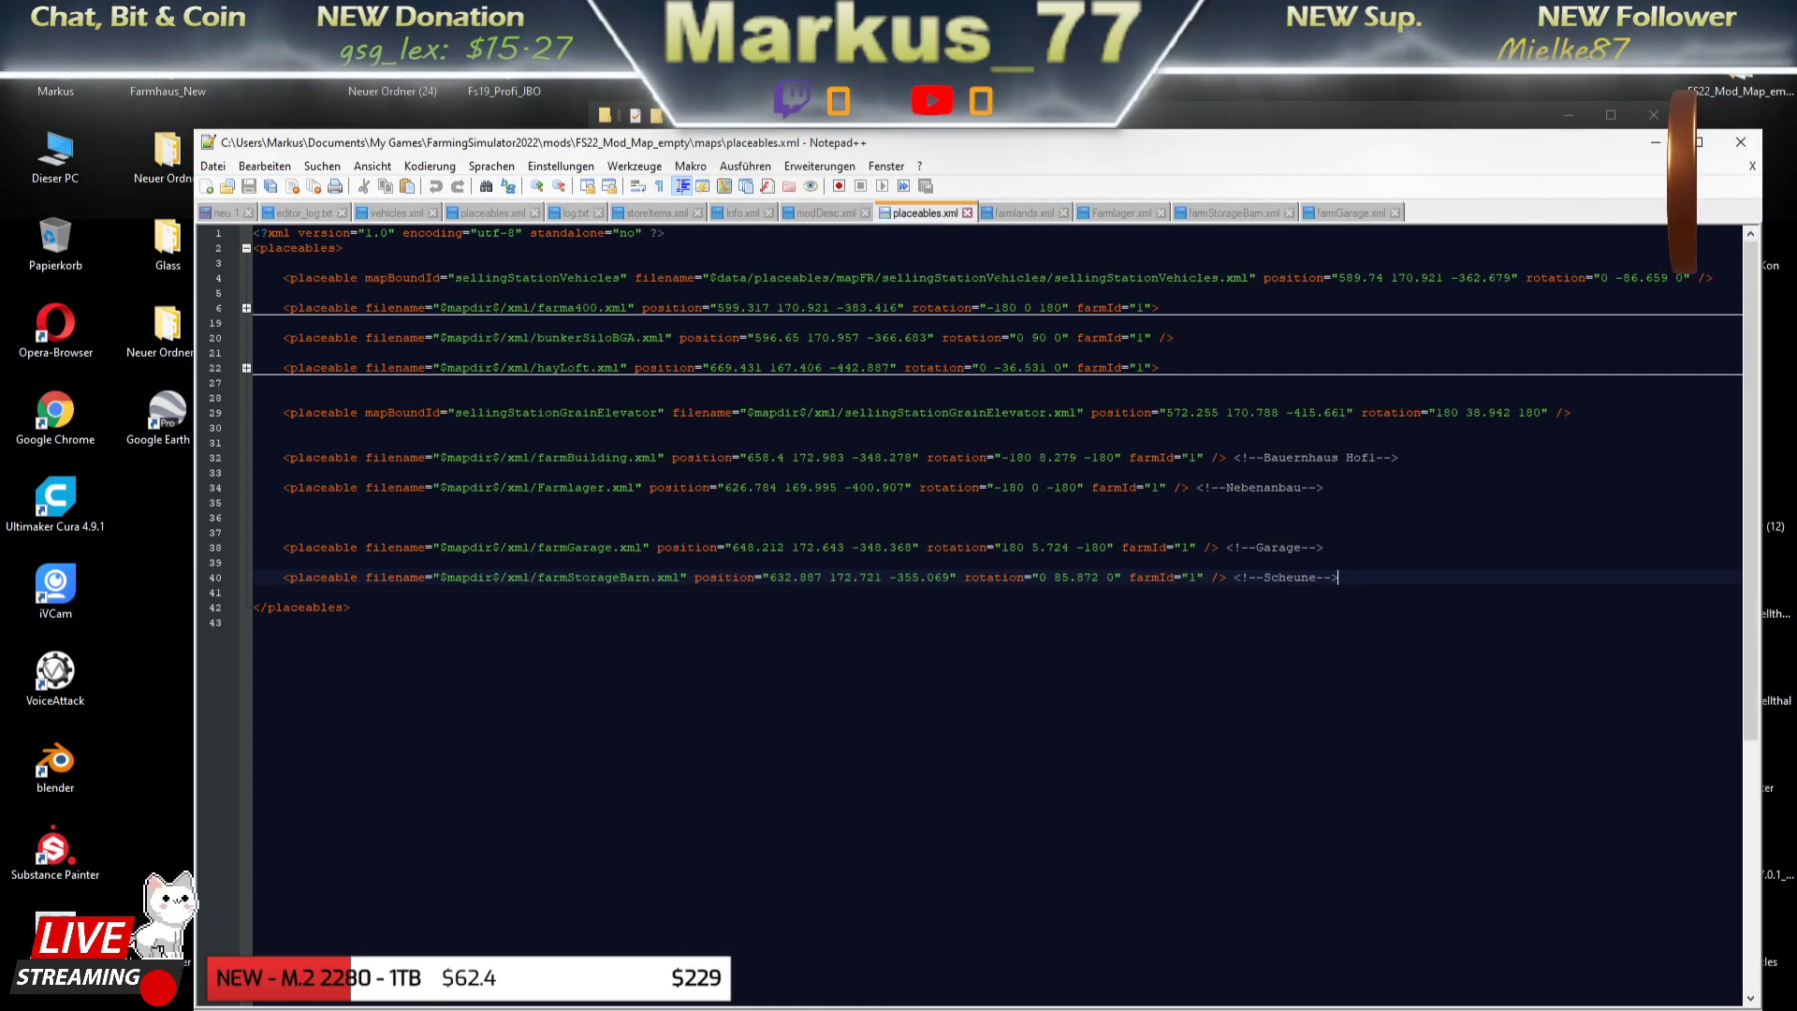
left_click(1325, 548)
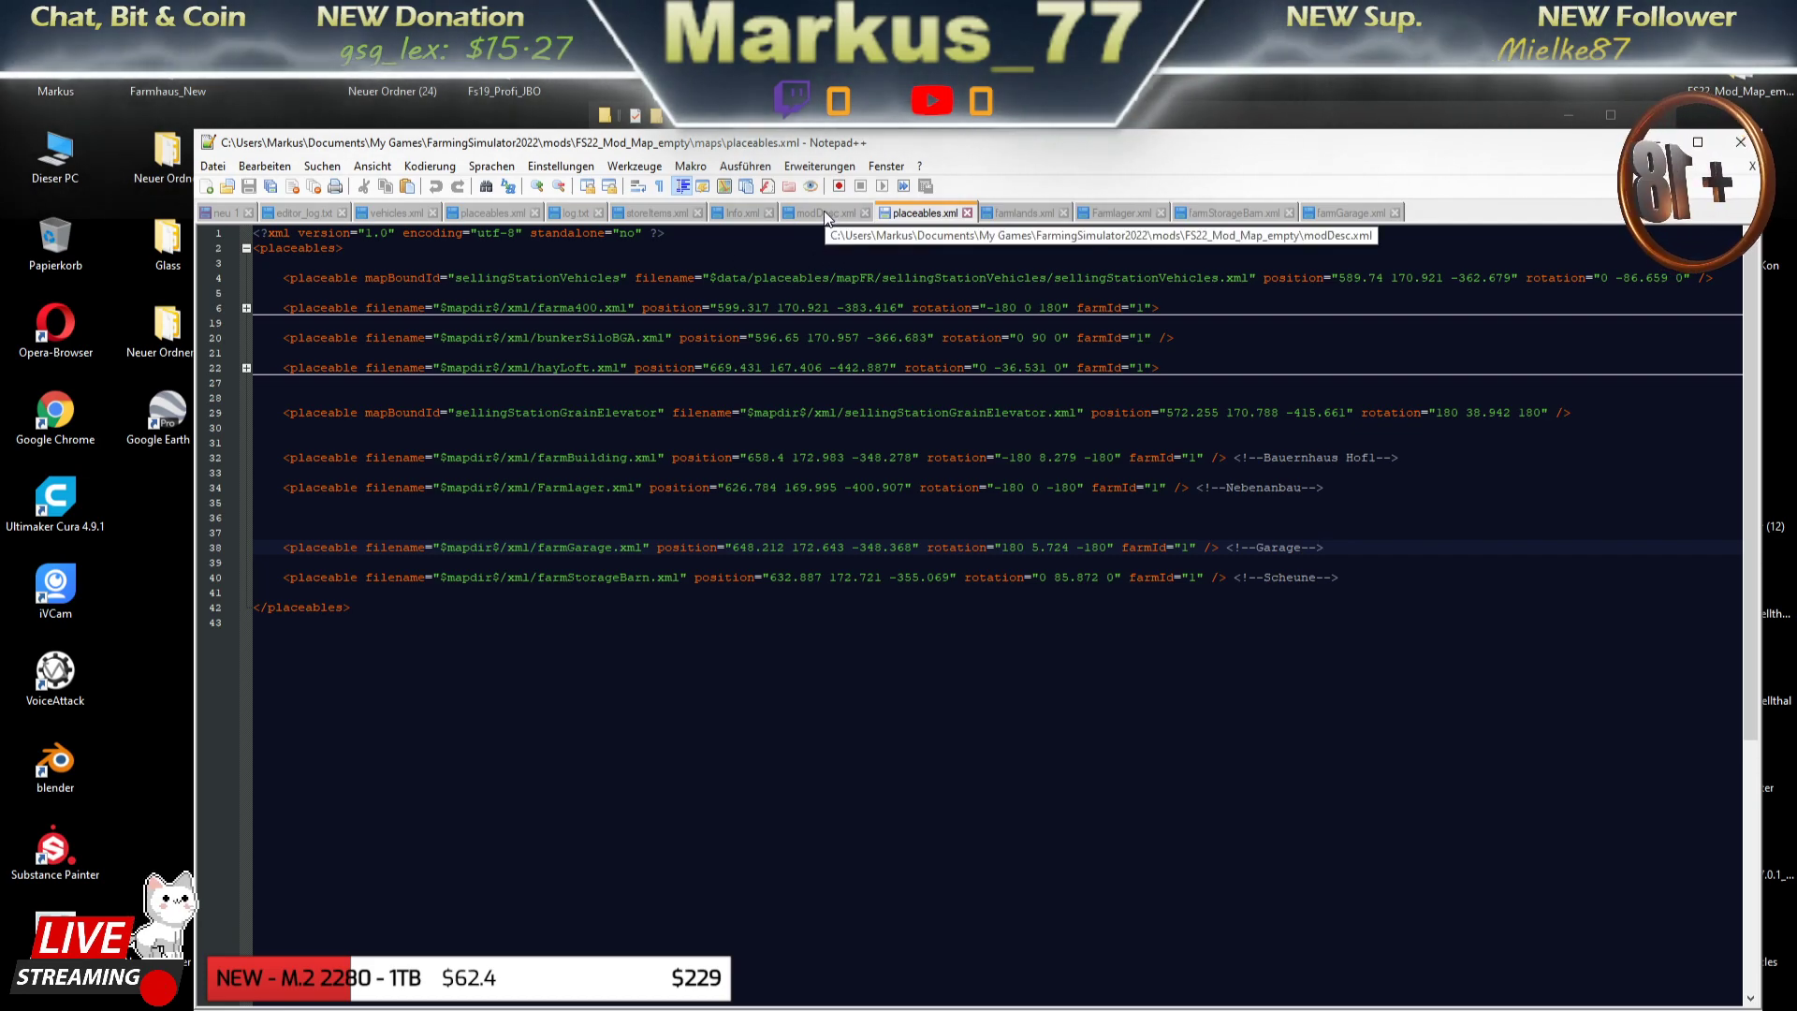
left_click(823, 211)
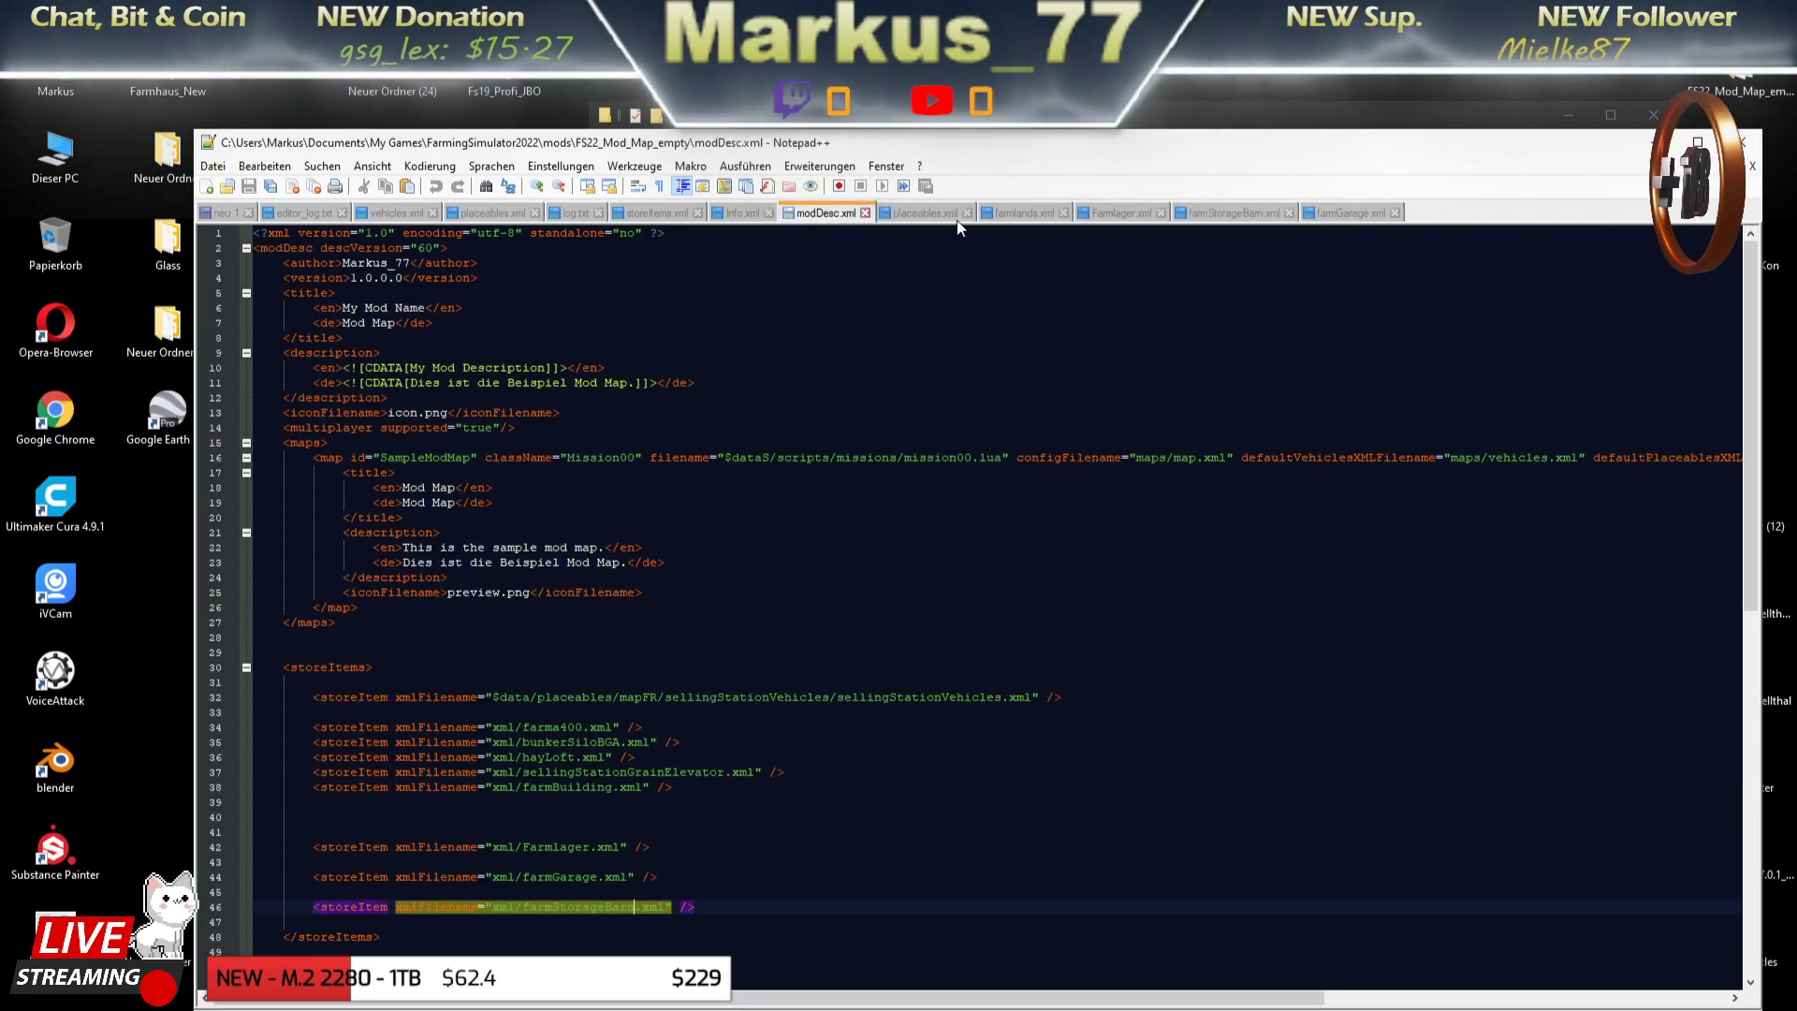
left_click(905, 215)
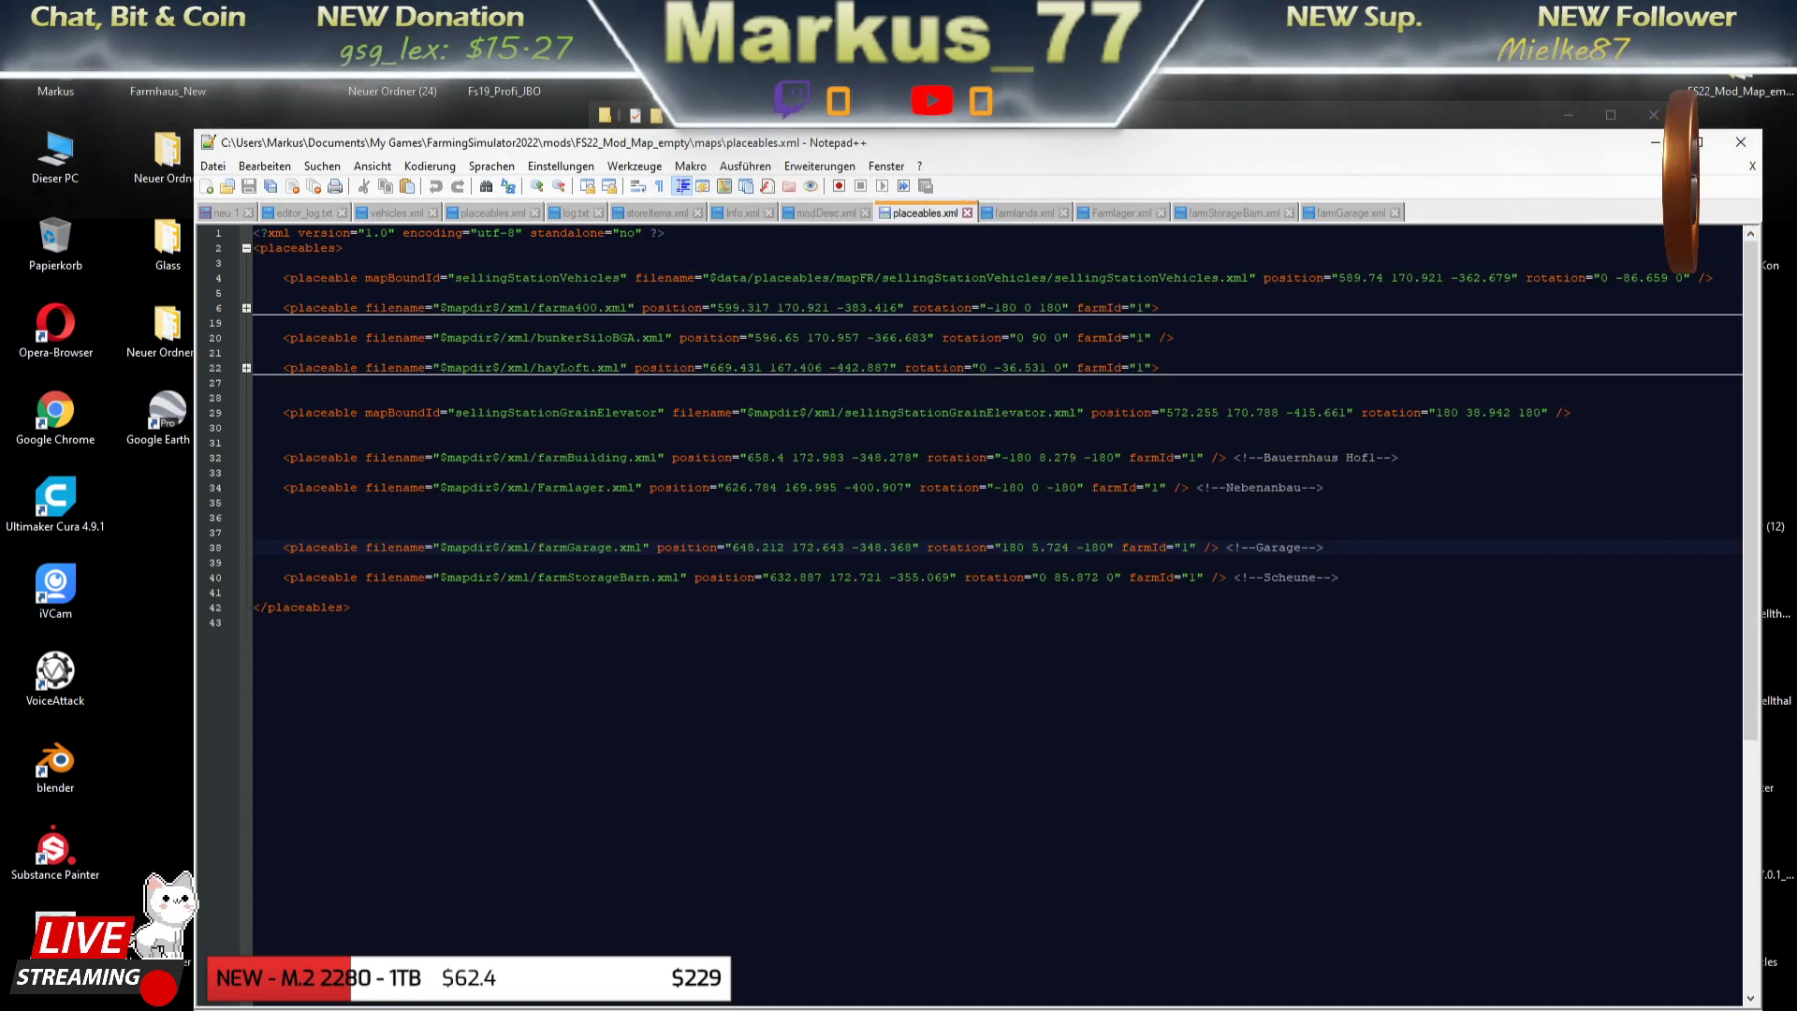
left_click(1654, 142)
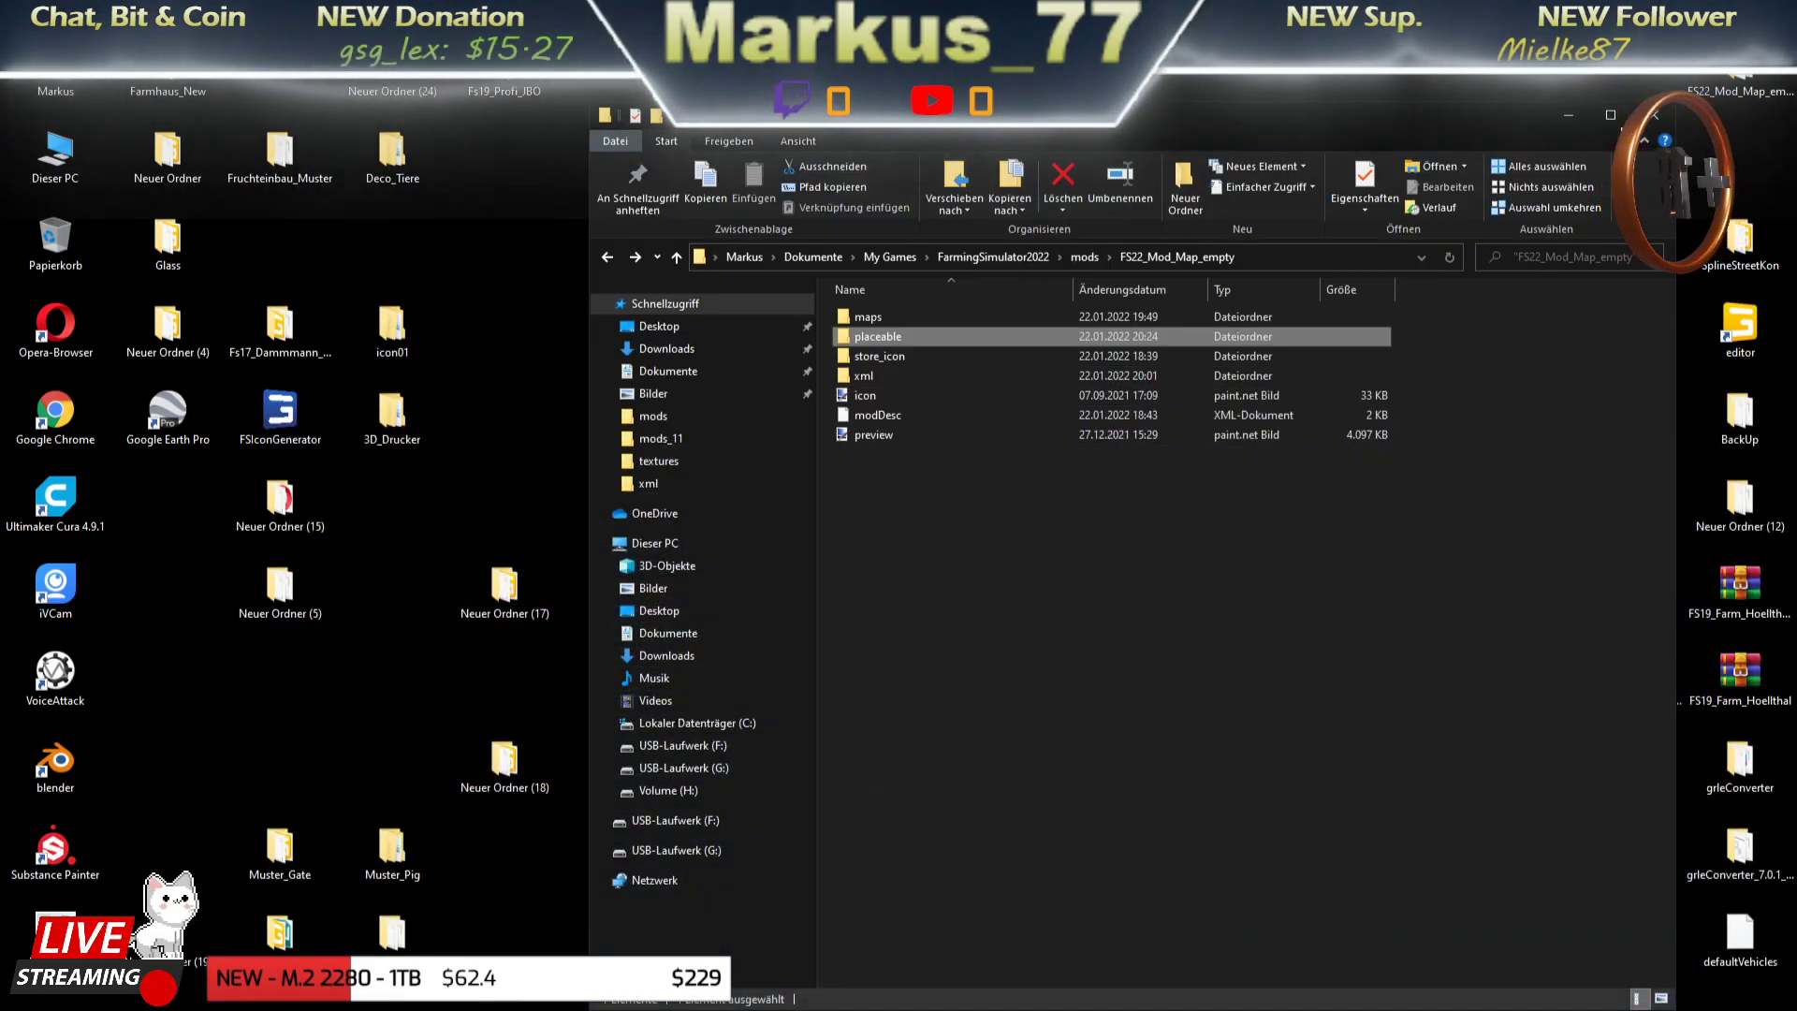
- Open a new Explorer window at mods\FS22_Mod_Map_empty\placeable\FarmGarage
left_click(1567, 114)
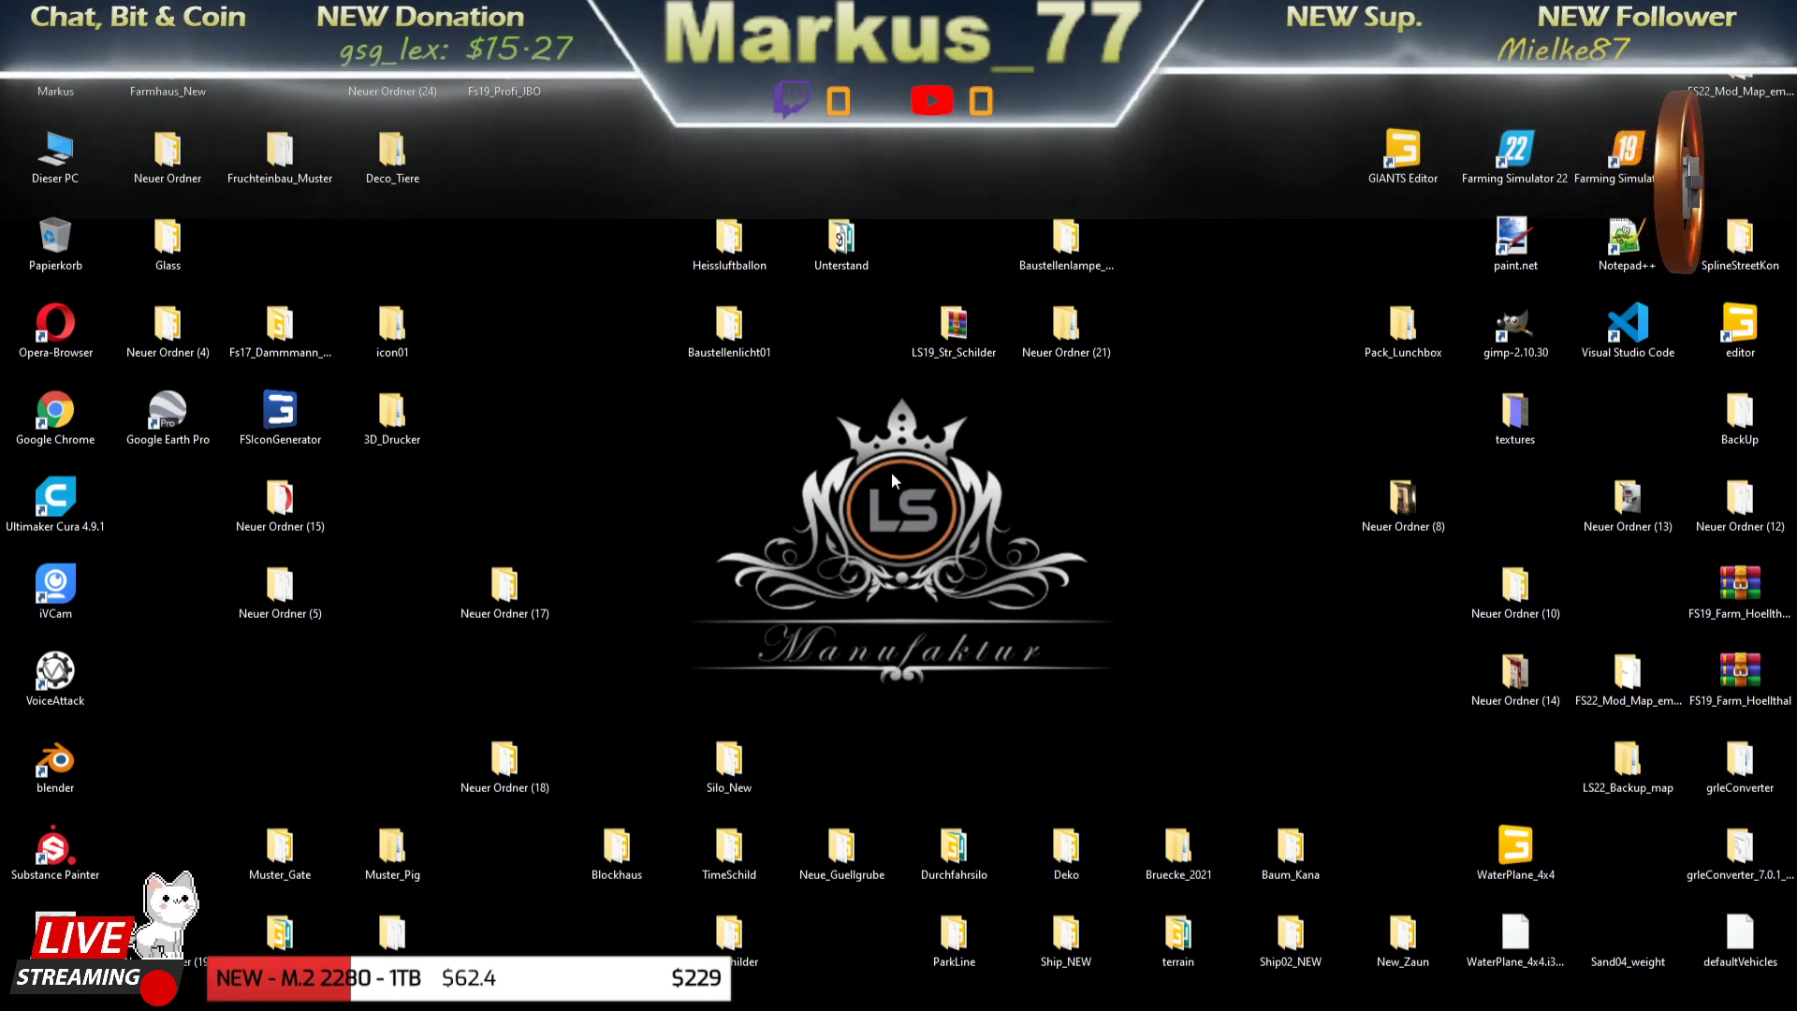
key("super+e")
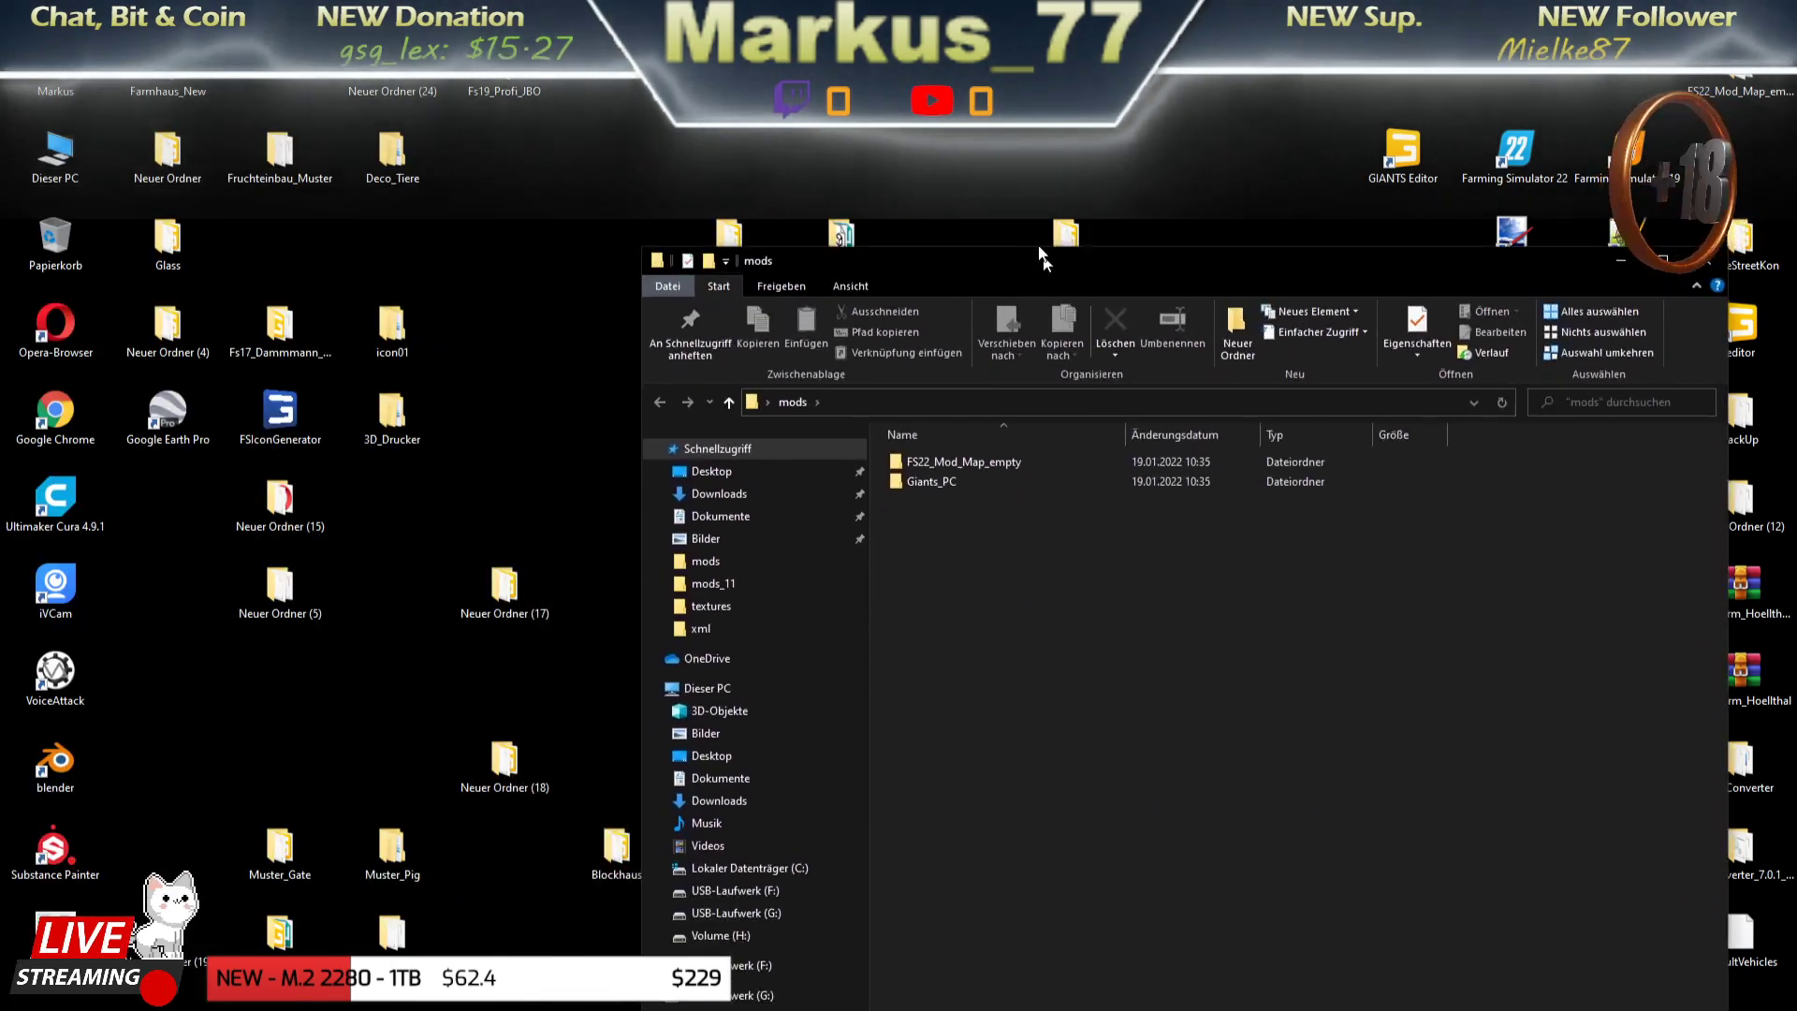
double_click(718, 284)
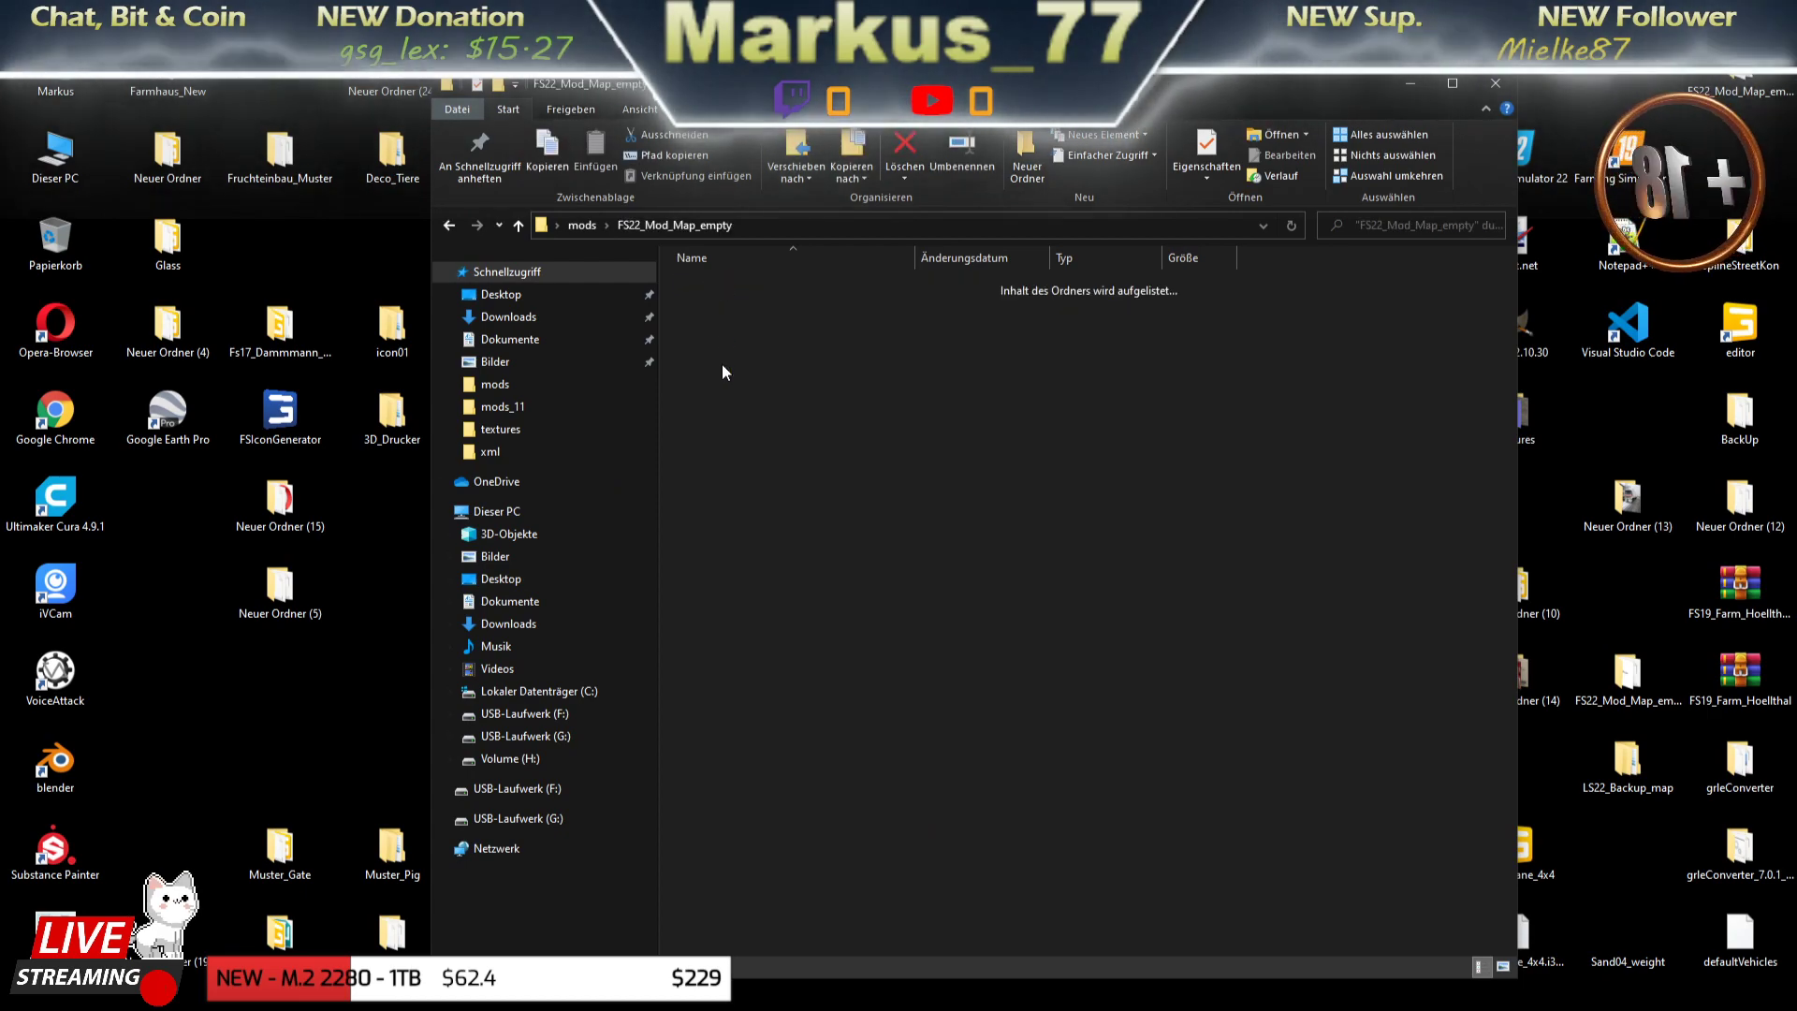
double_click(704, 305)
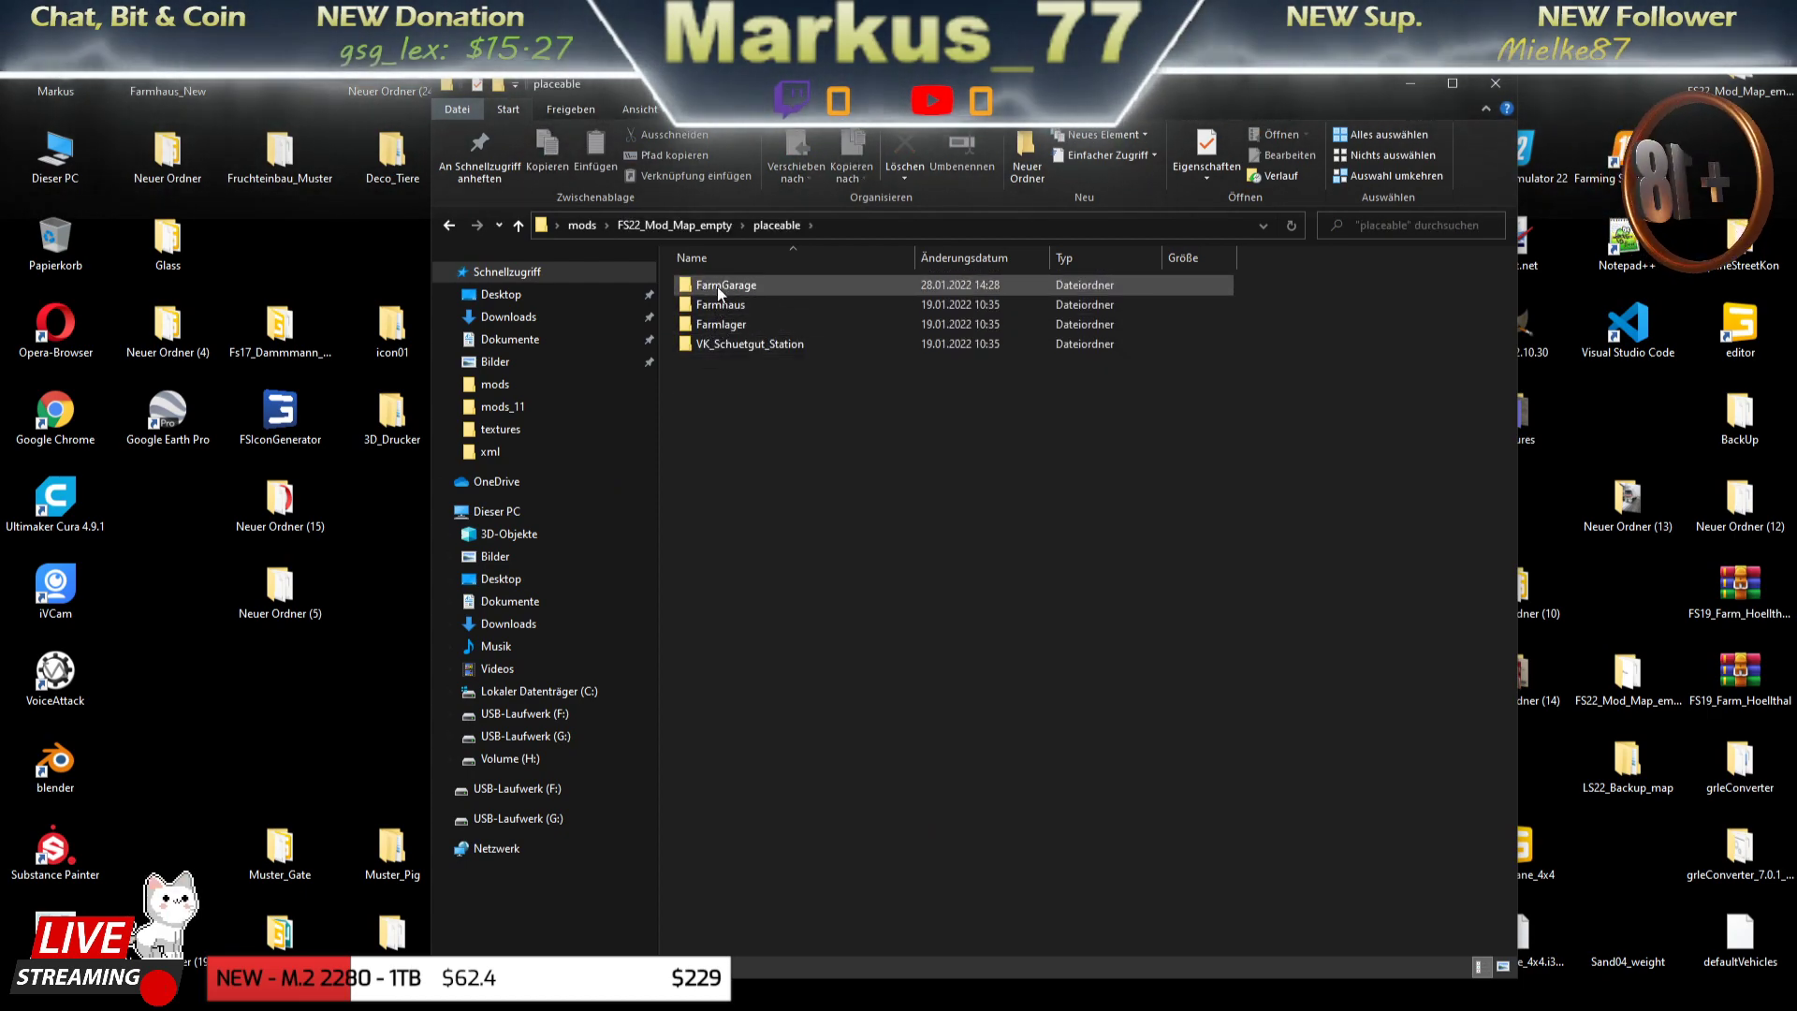
left_click(719, 287)
double_click(717, 286)
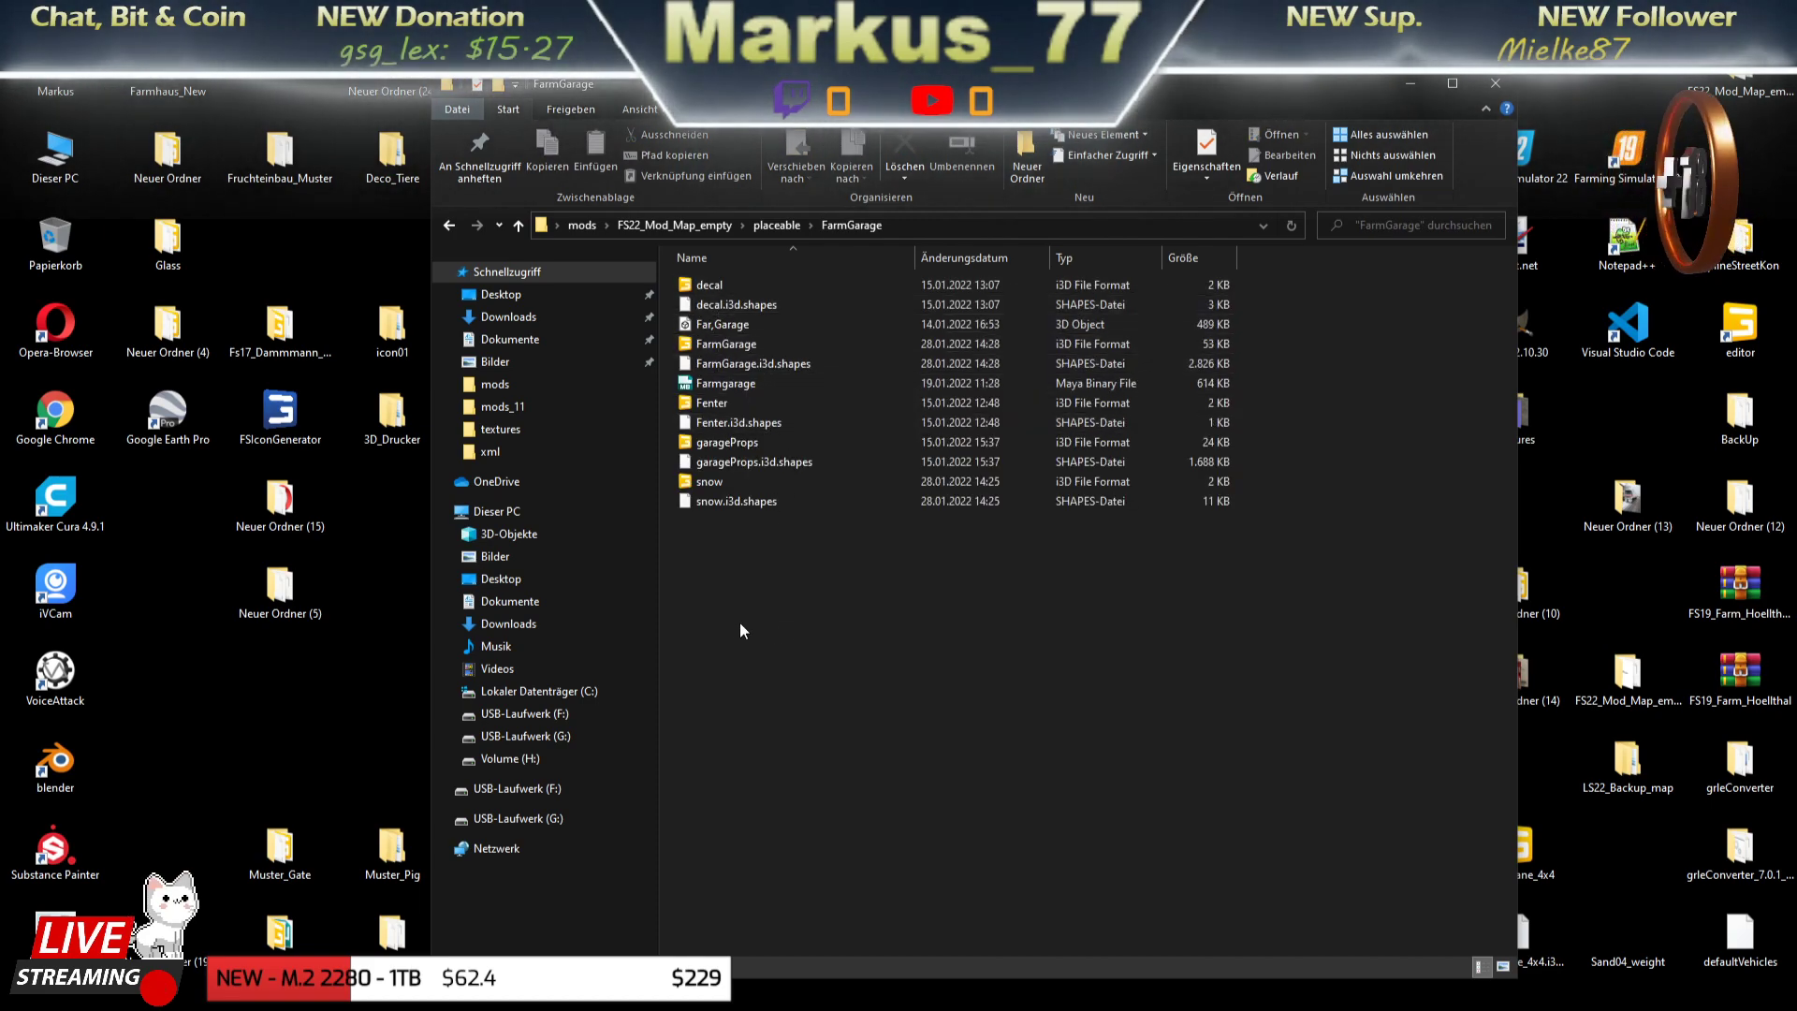
- Copy the FarmGarage i3D file and FarmGarage.i3d.shapes
left_click(722, 347)
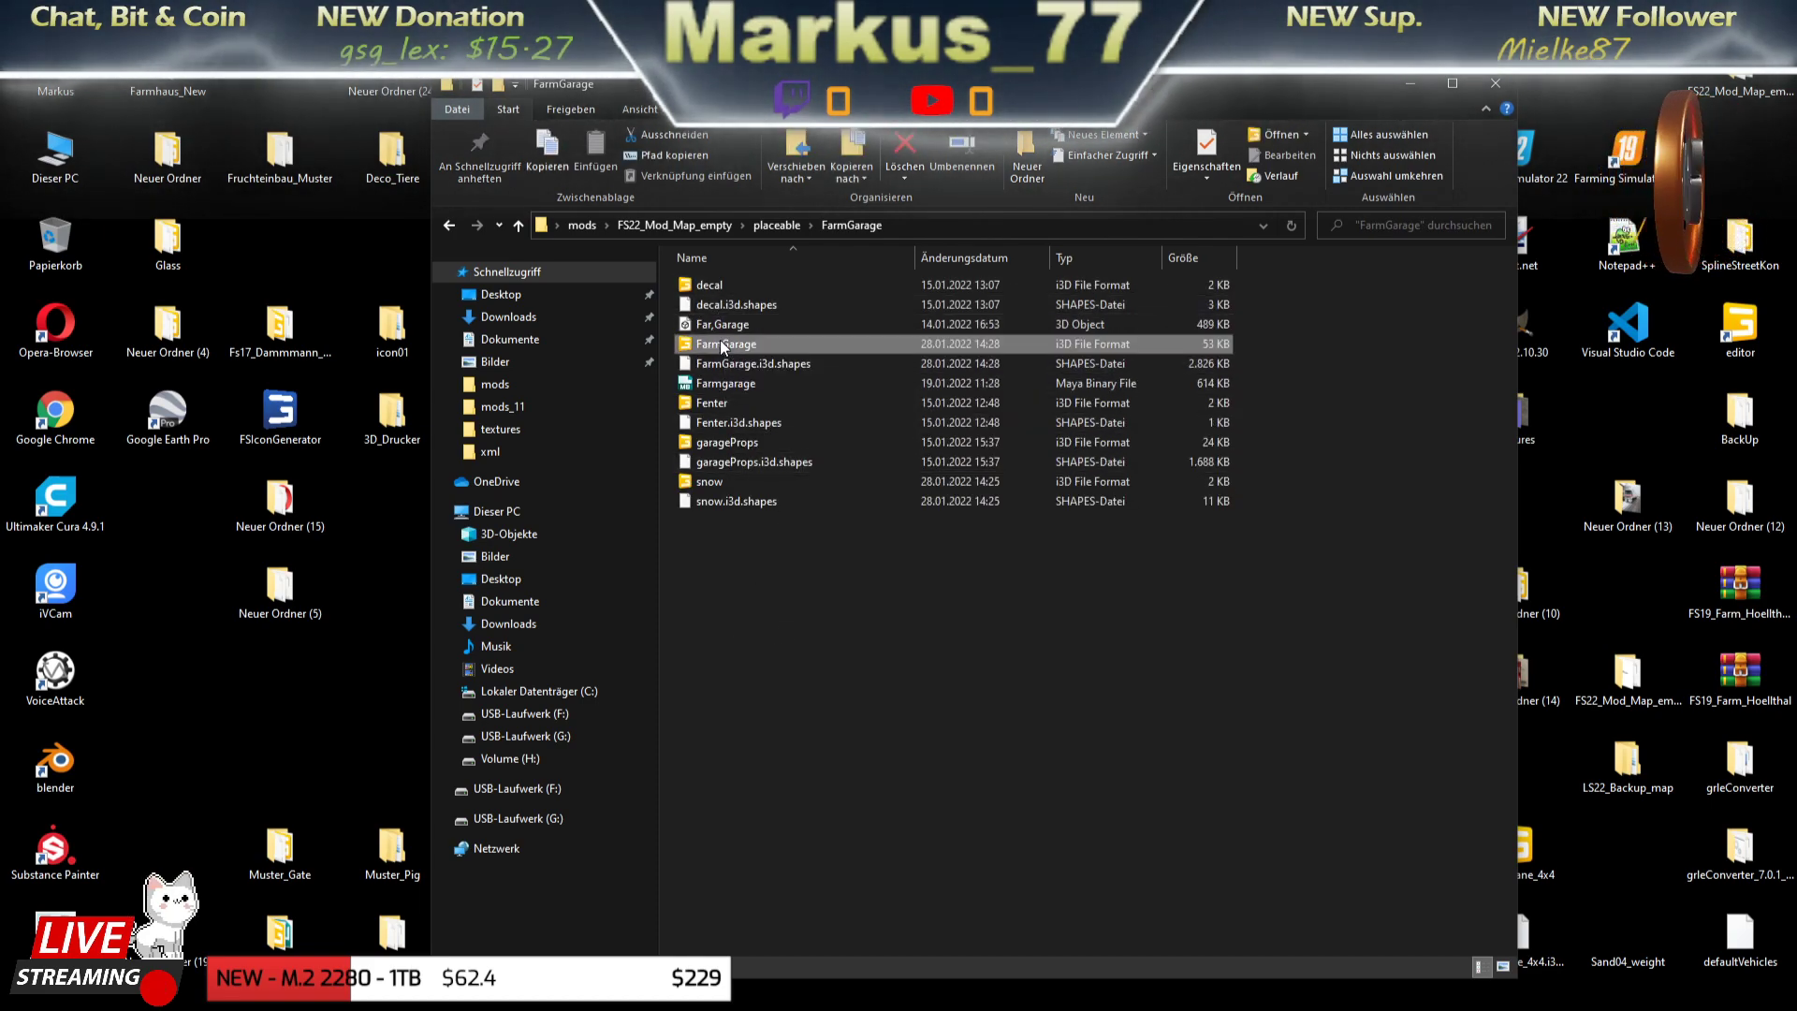
left_click(712, 360)
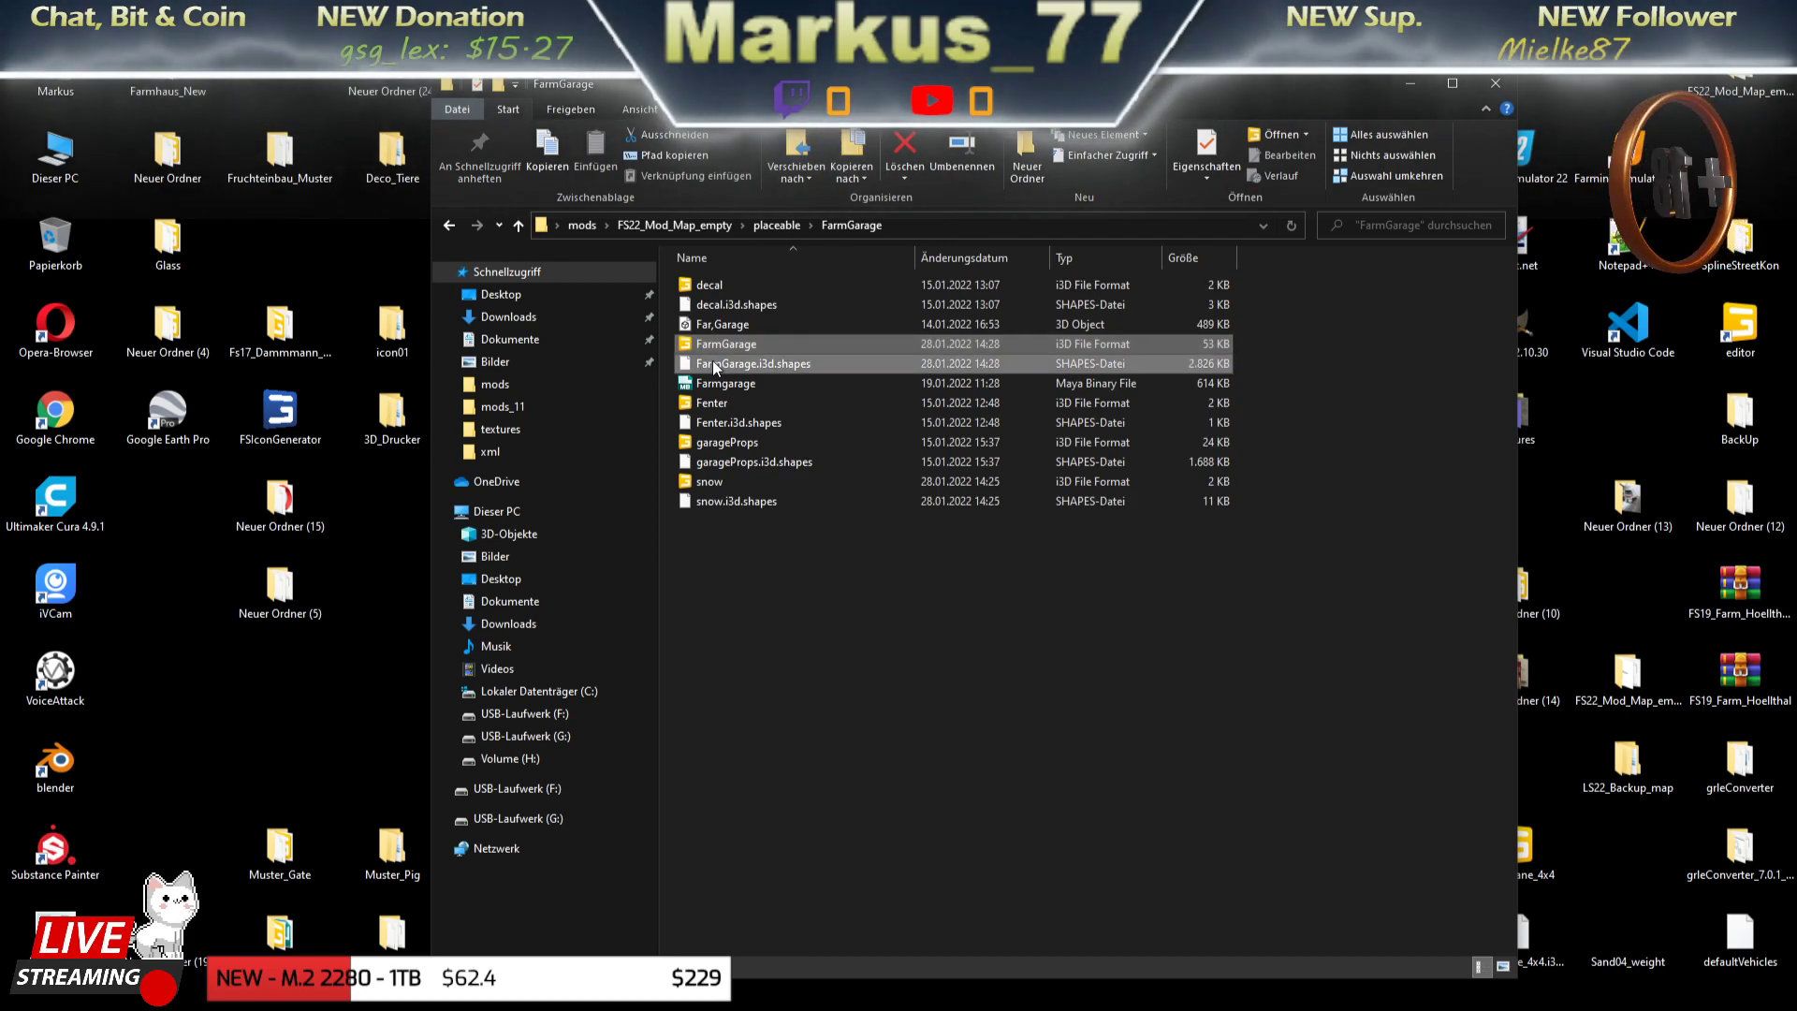
right_click(711, 361)
left_click(767, 641)
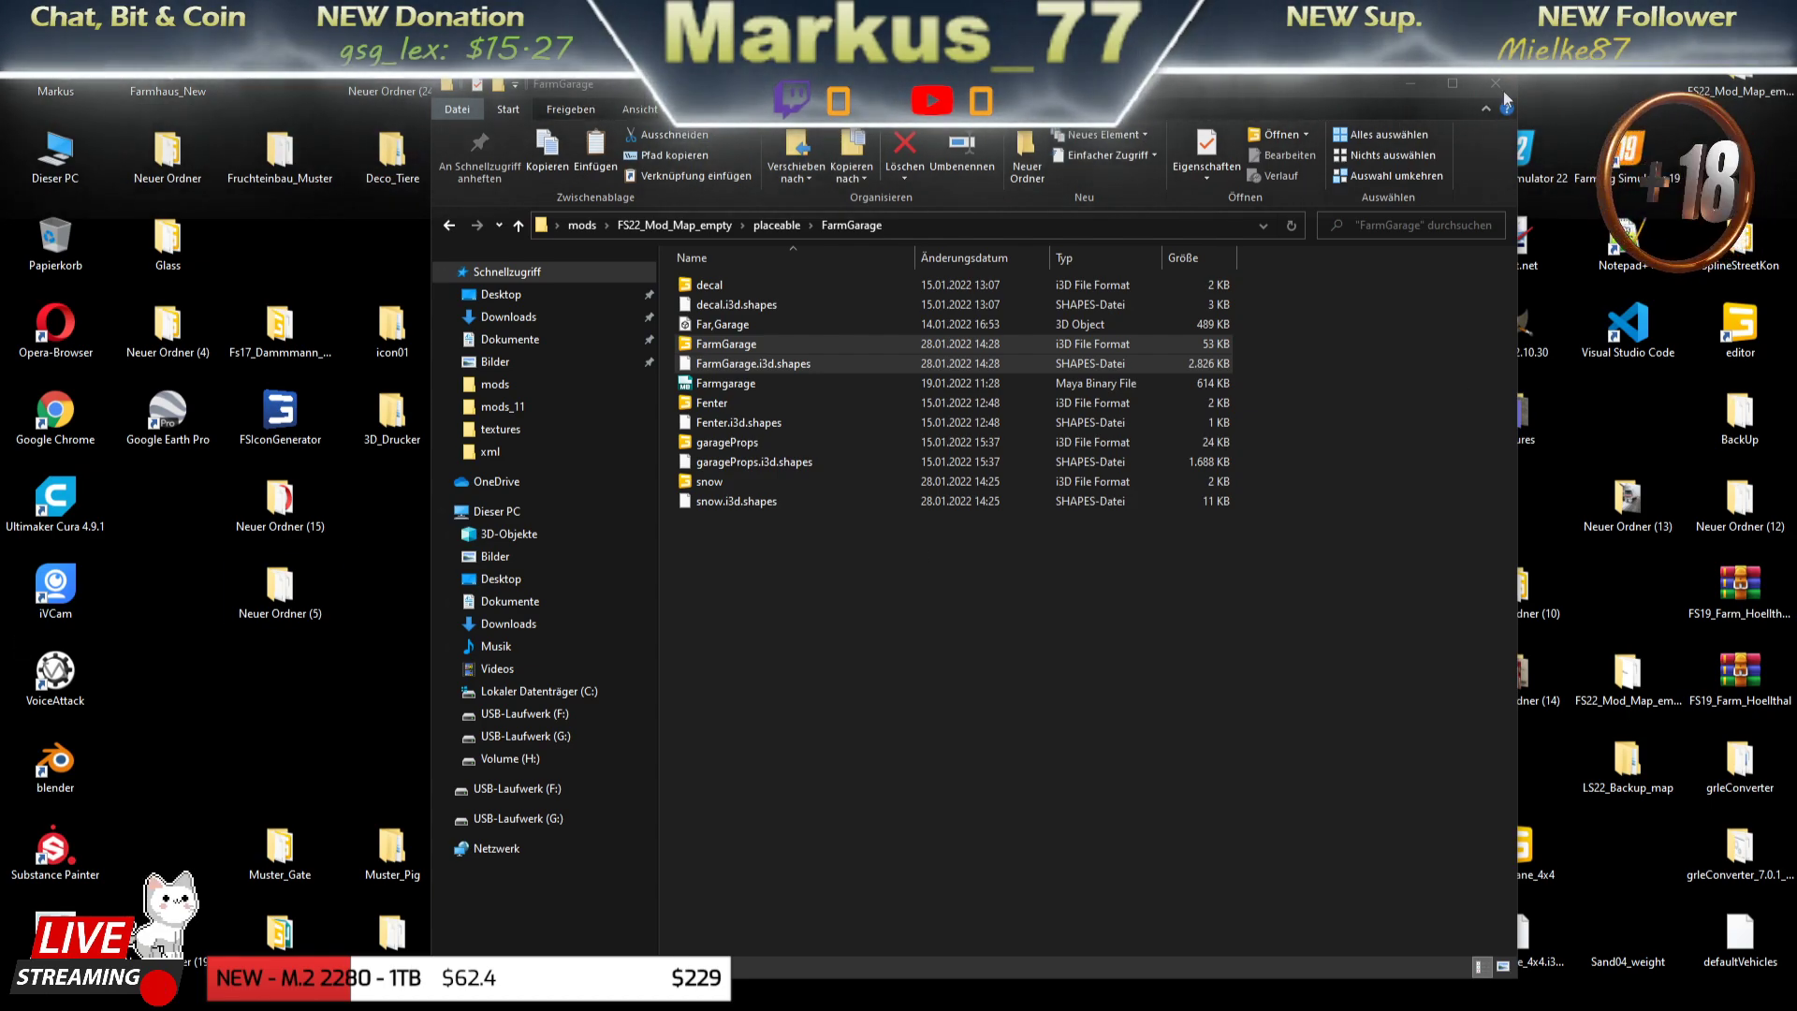
- Close the FarmGarage Explorer window and wait for the Farming Simulator 22 main menu
left_click(1496, 84)
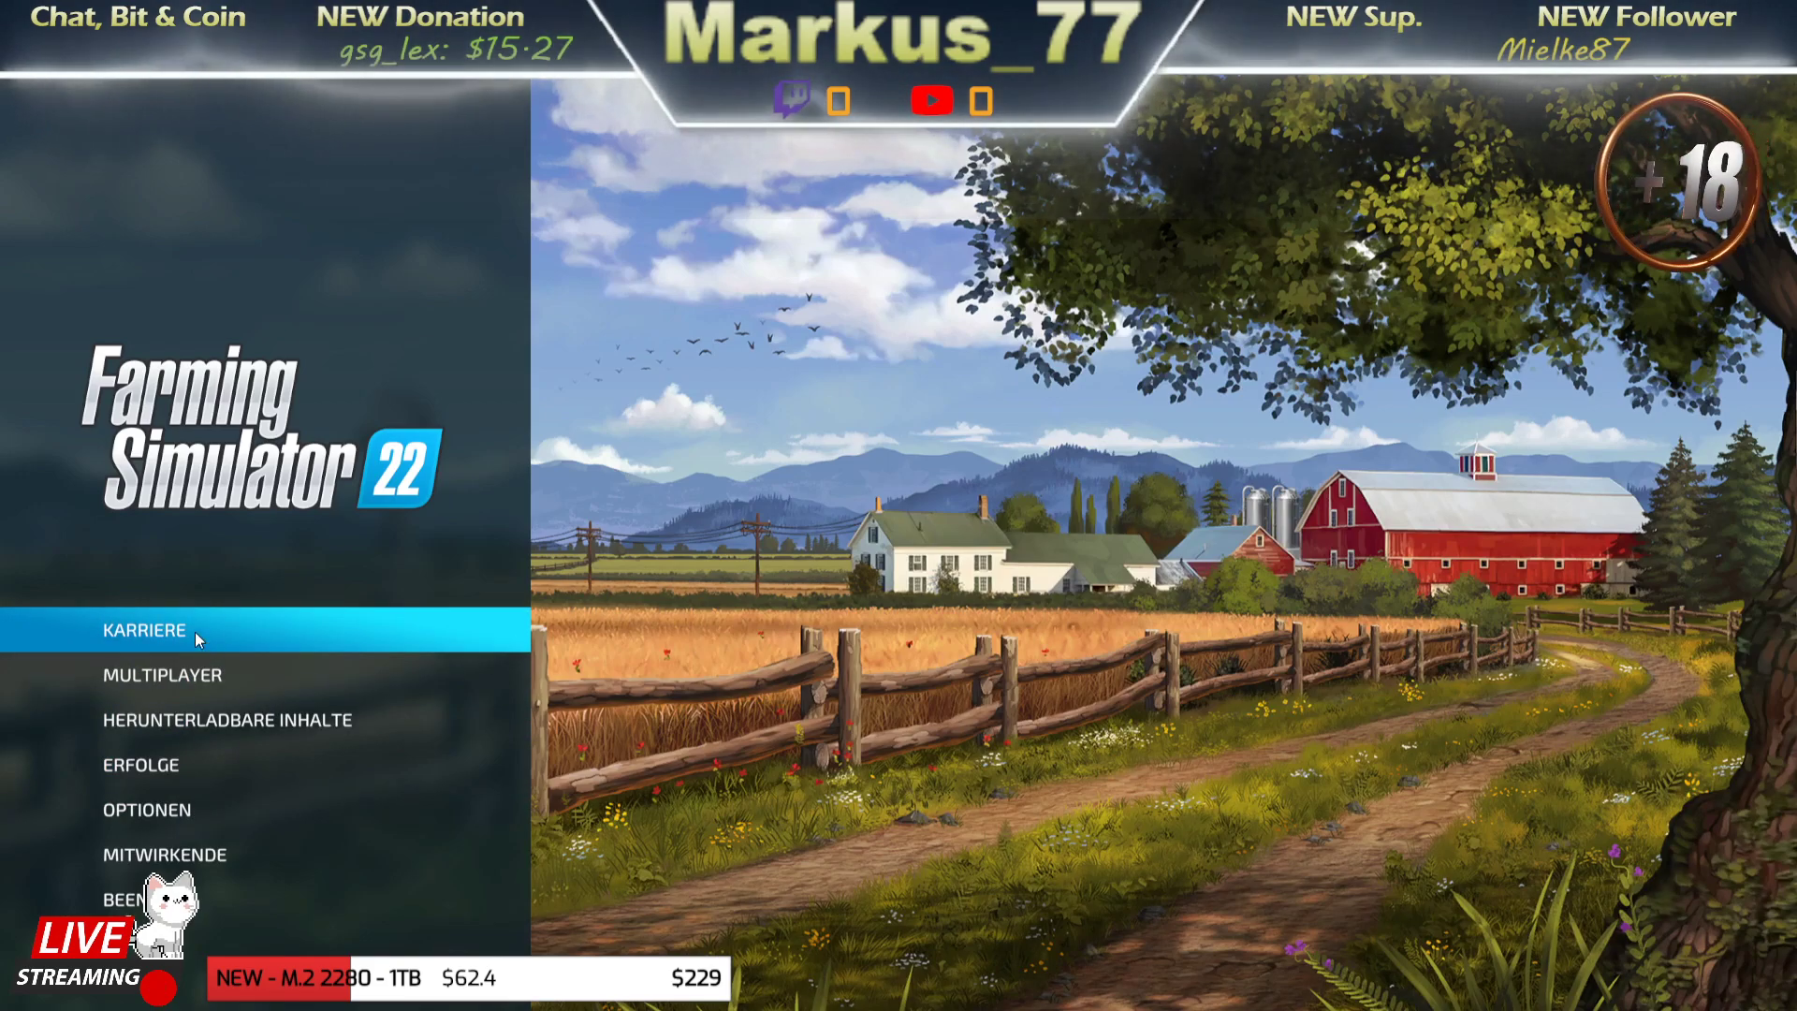
- Browse the Karriere save slots, choose save game 3 on the Mod Map, and confirm the Farm Höllthal mod
left_click(195, 632)
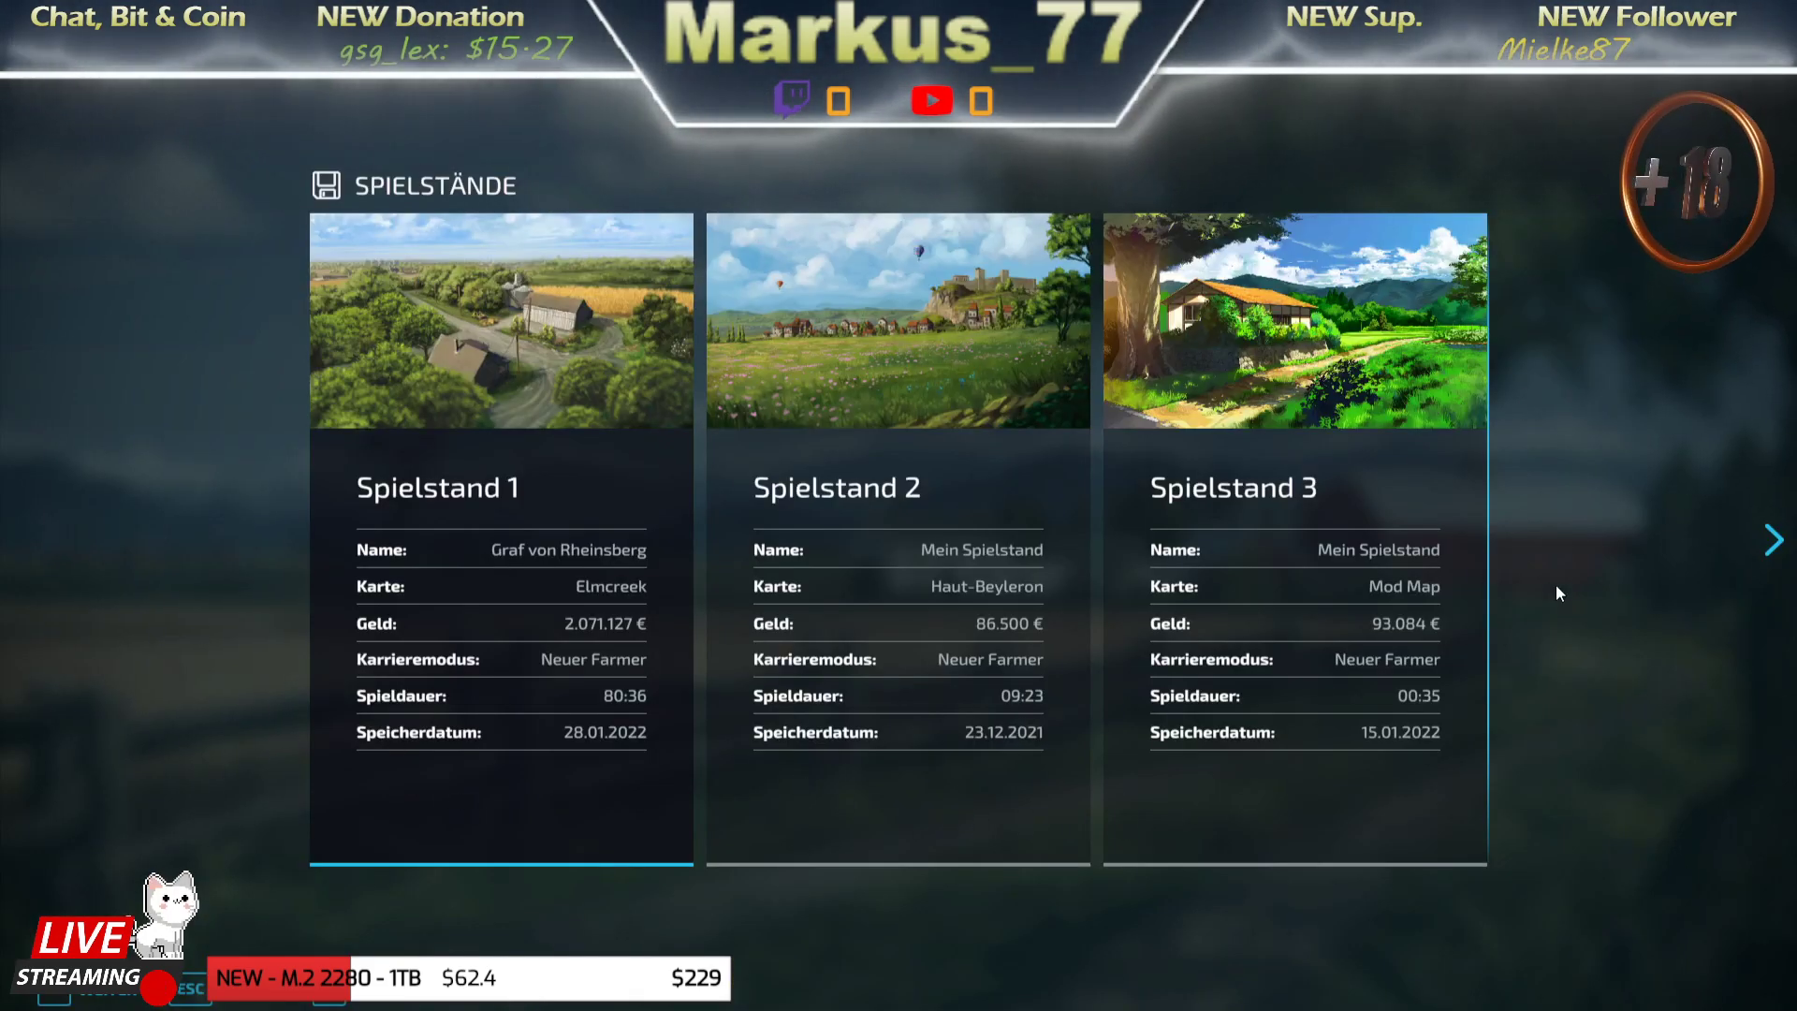
left_click(1773, 541)
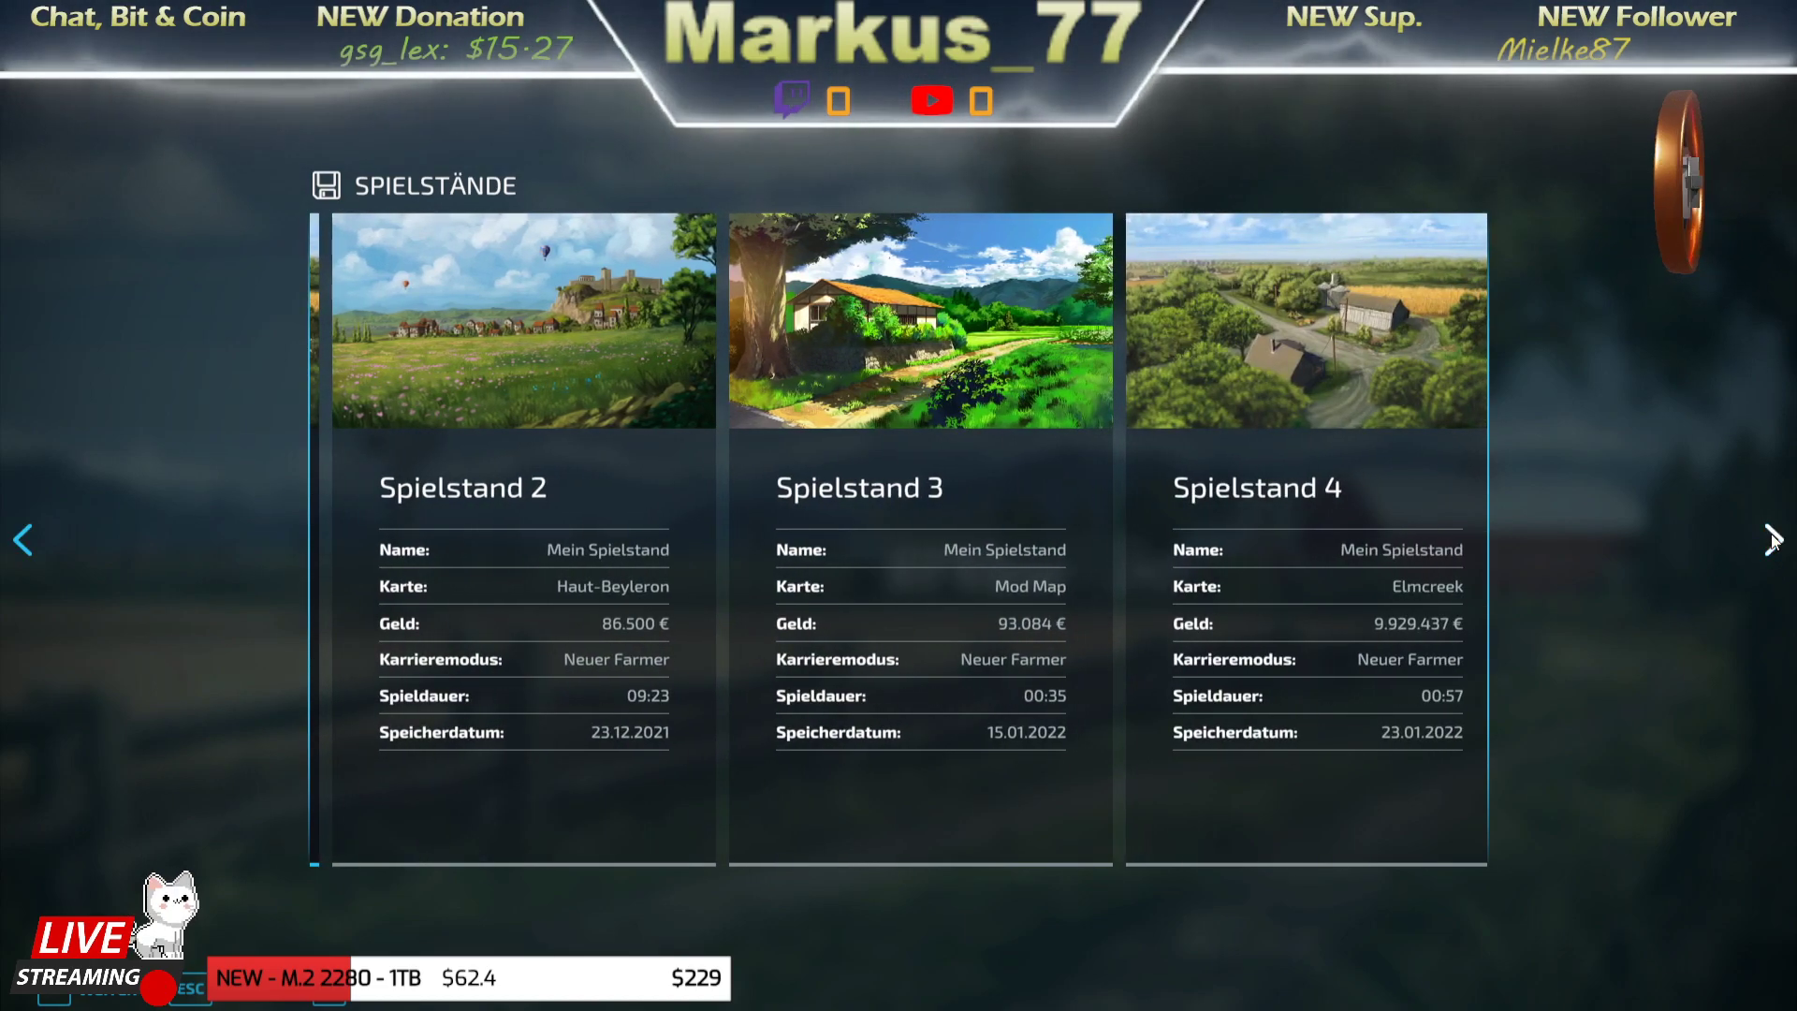
left_click(1773, 540)
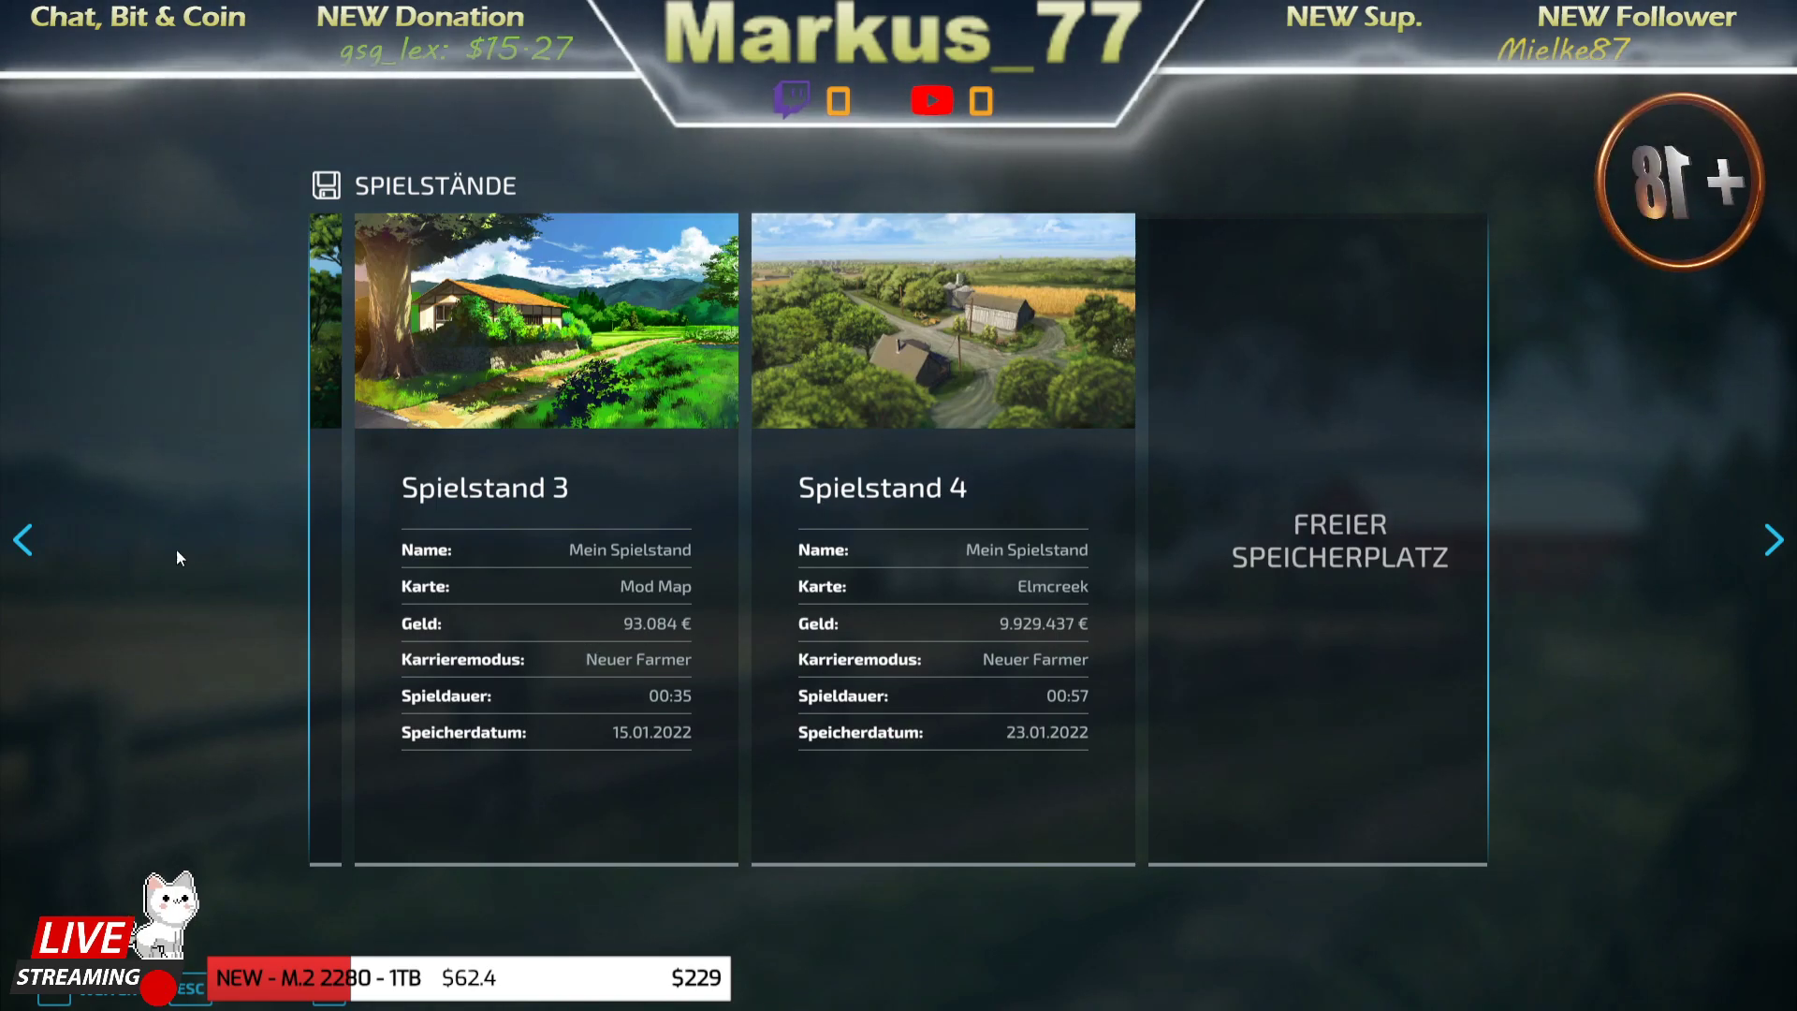
left_click(27, 543)
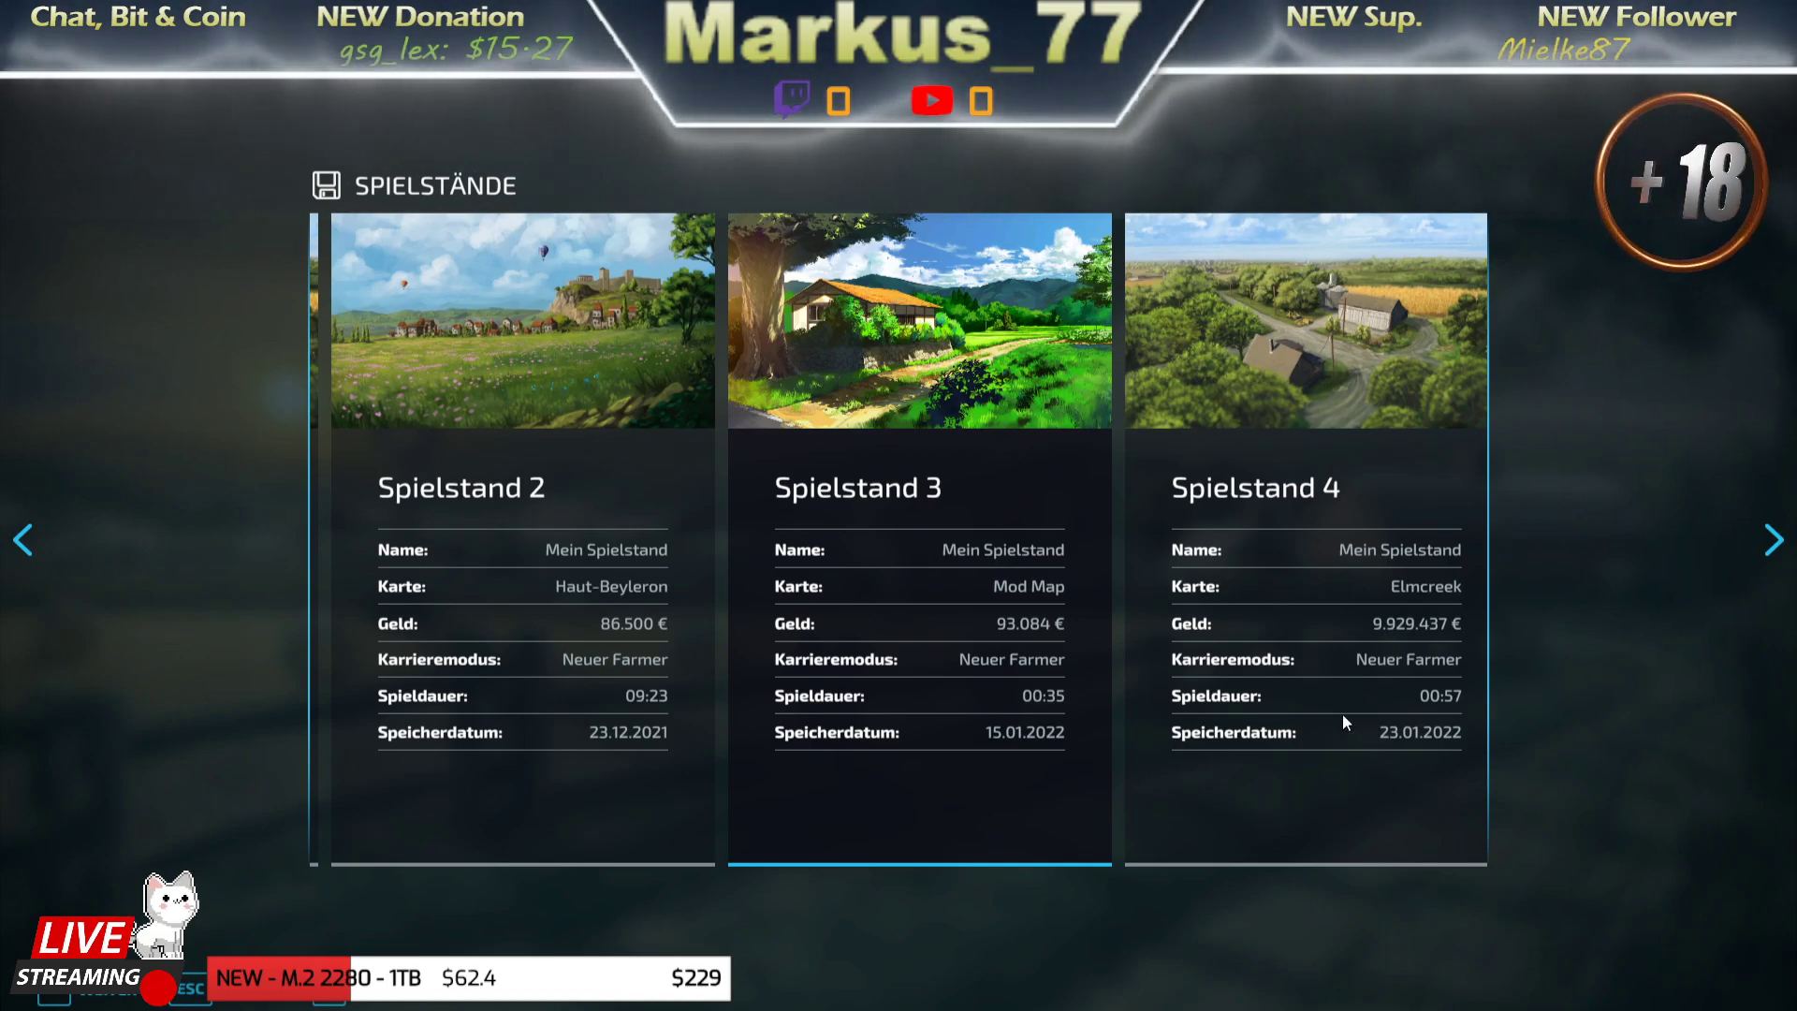
left_click(1772, 544)
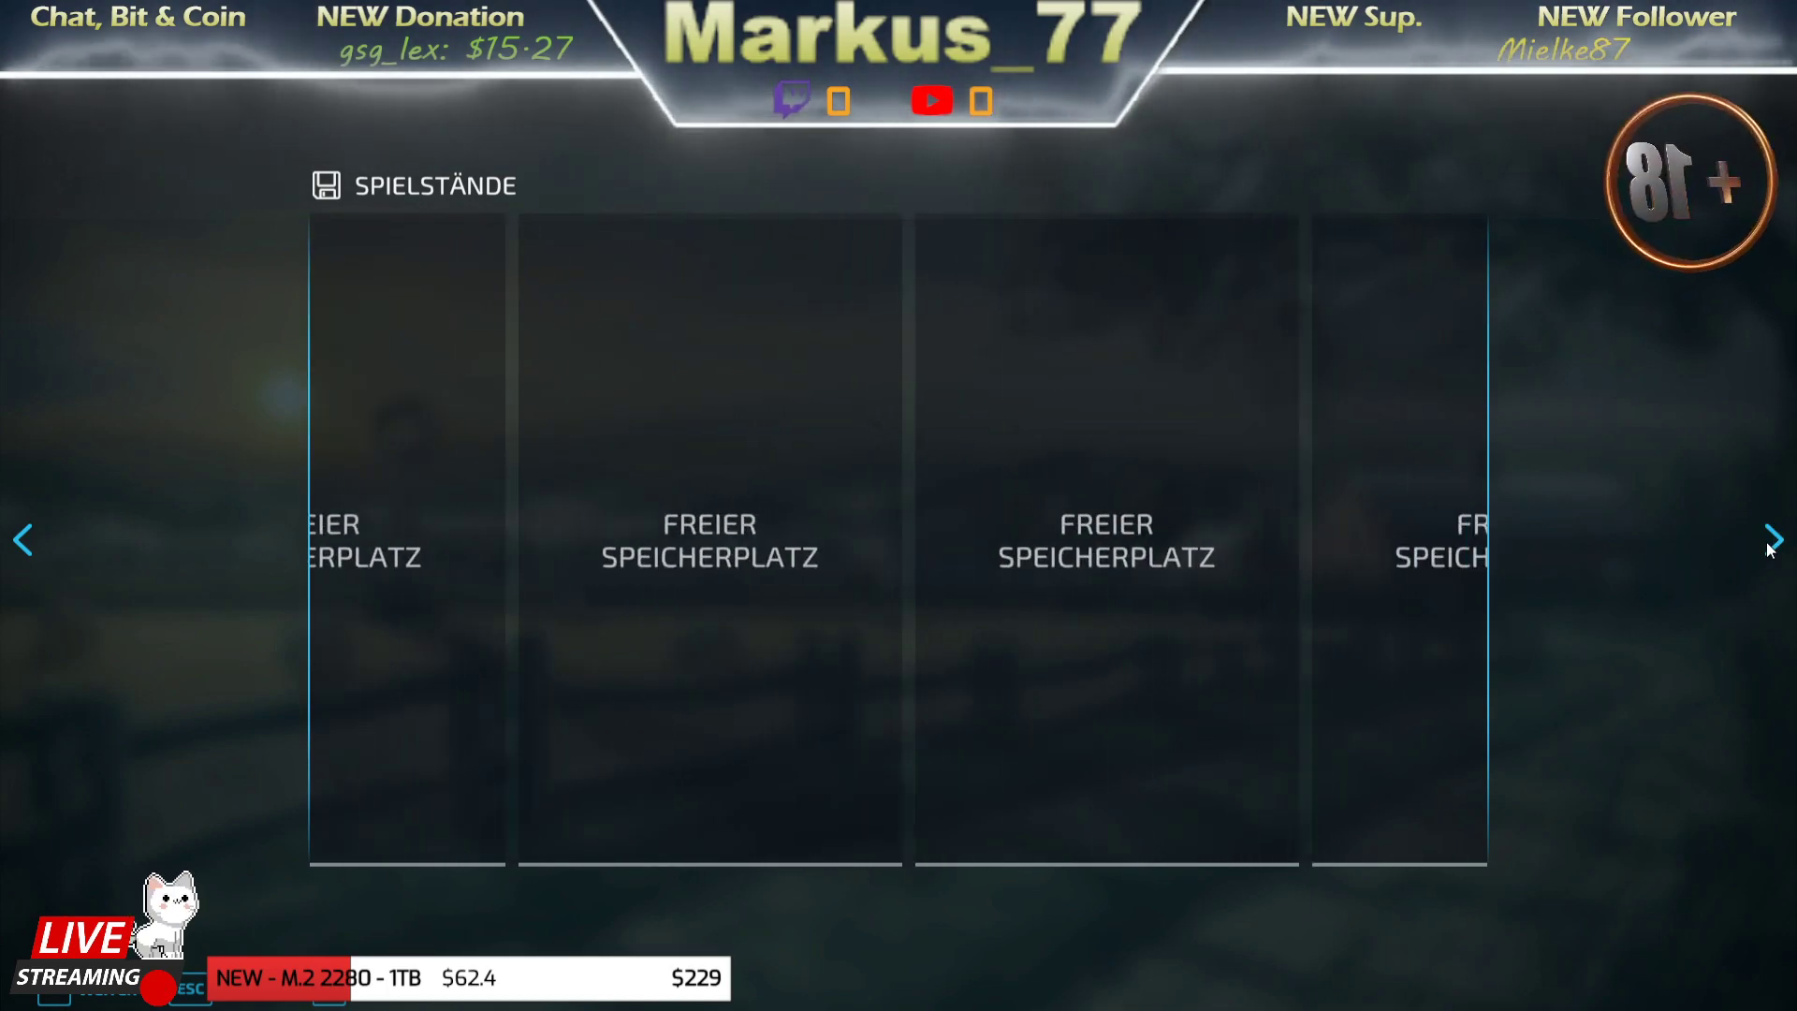
left_click(27, 543)
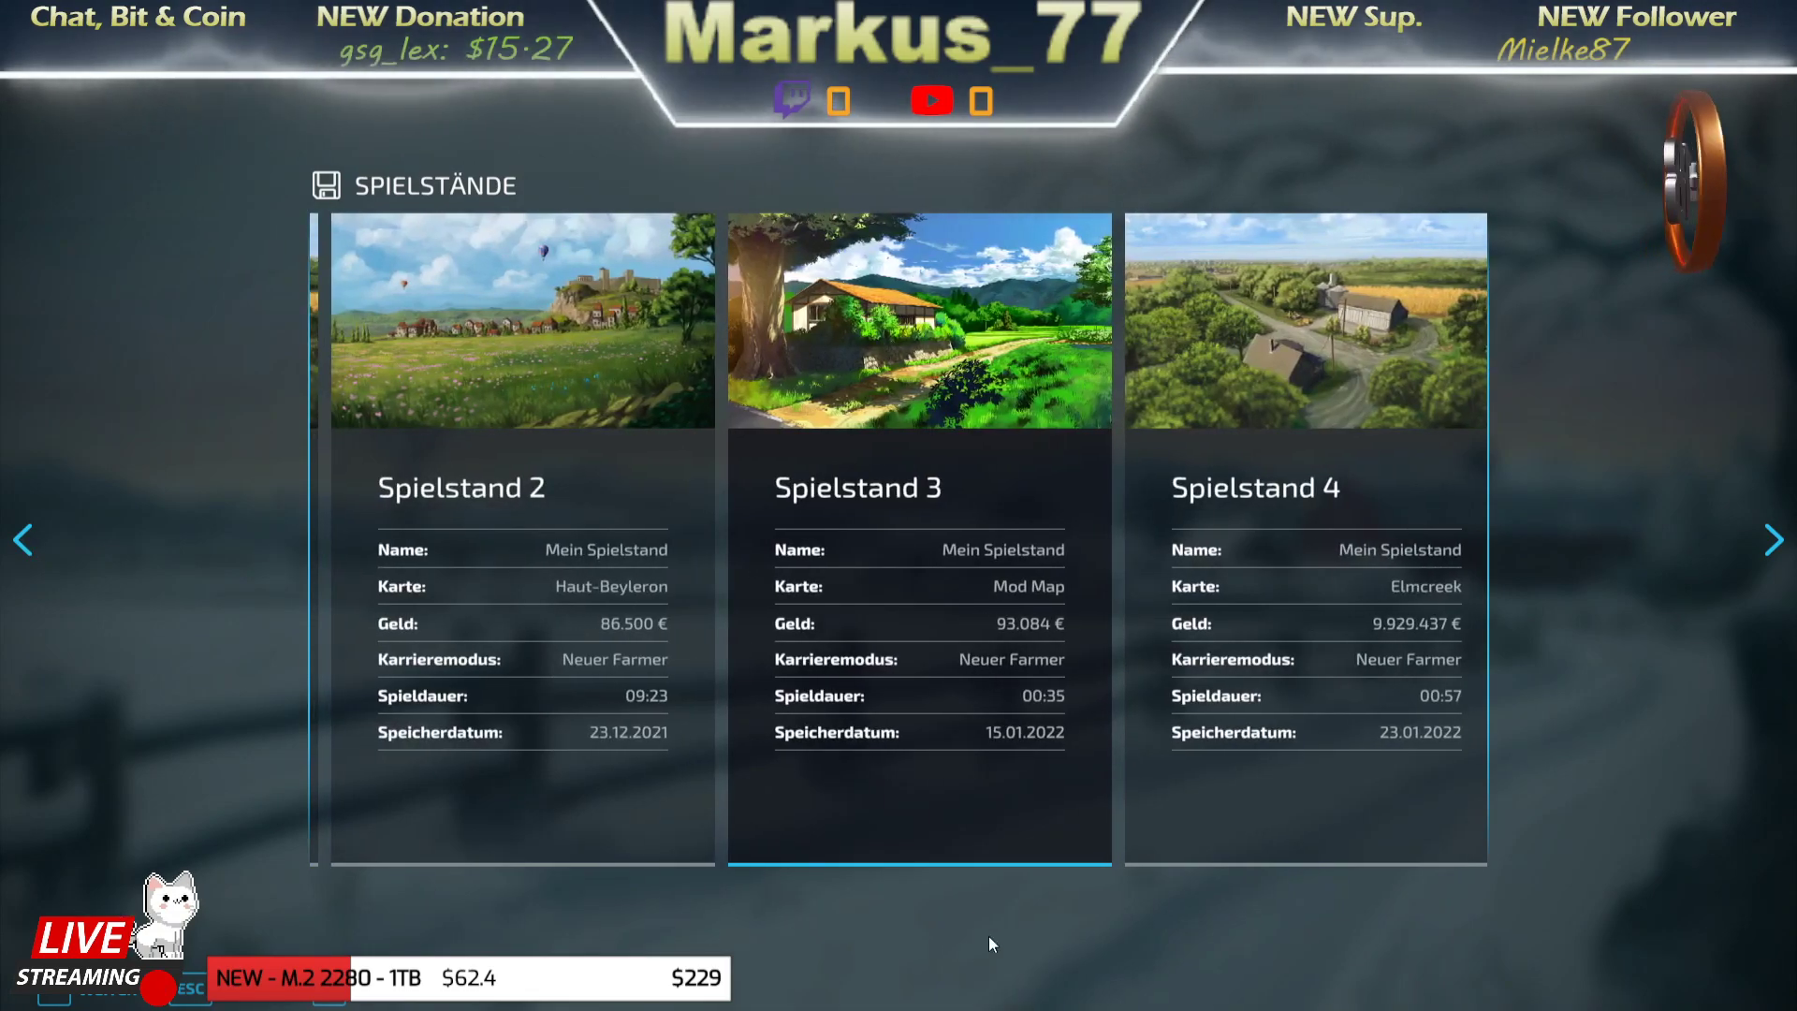
left_click(912, 588)
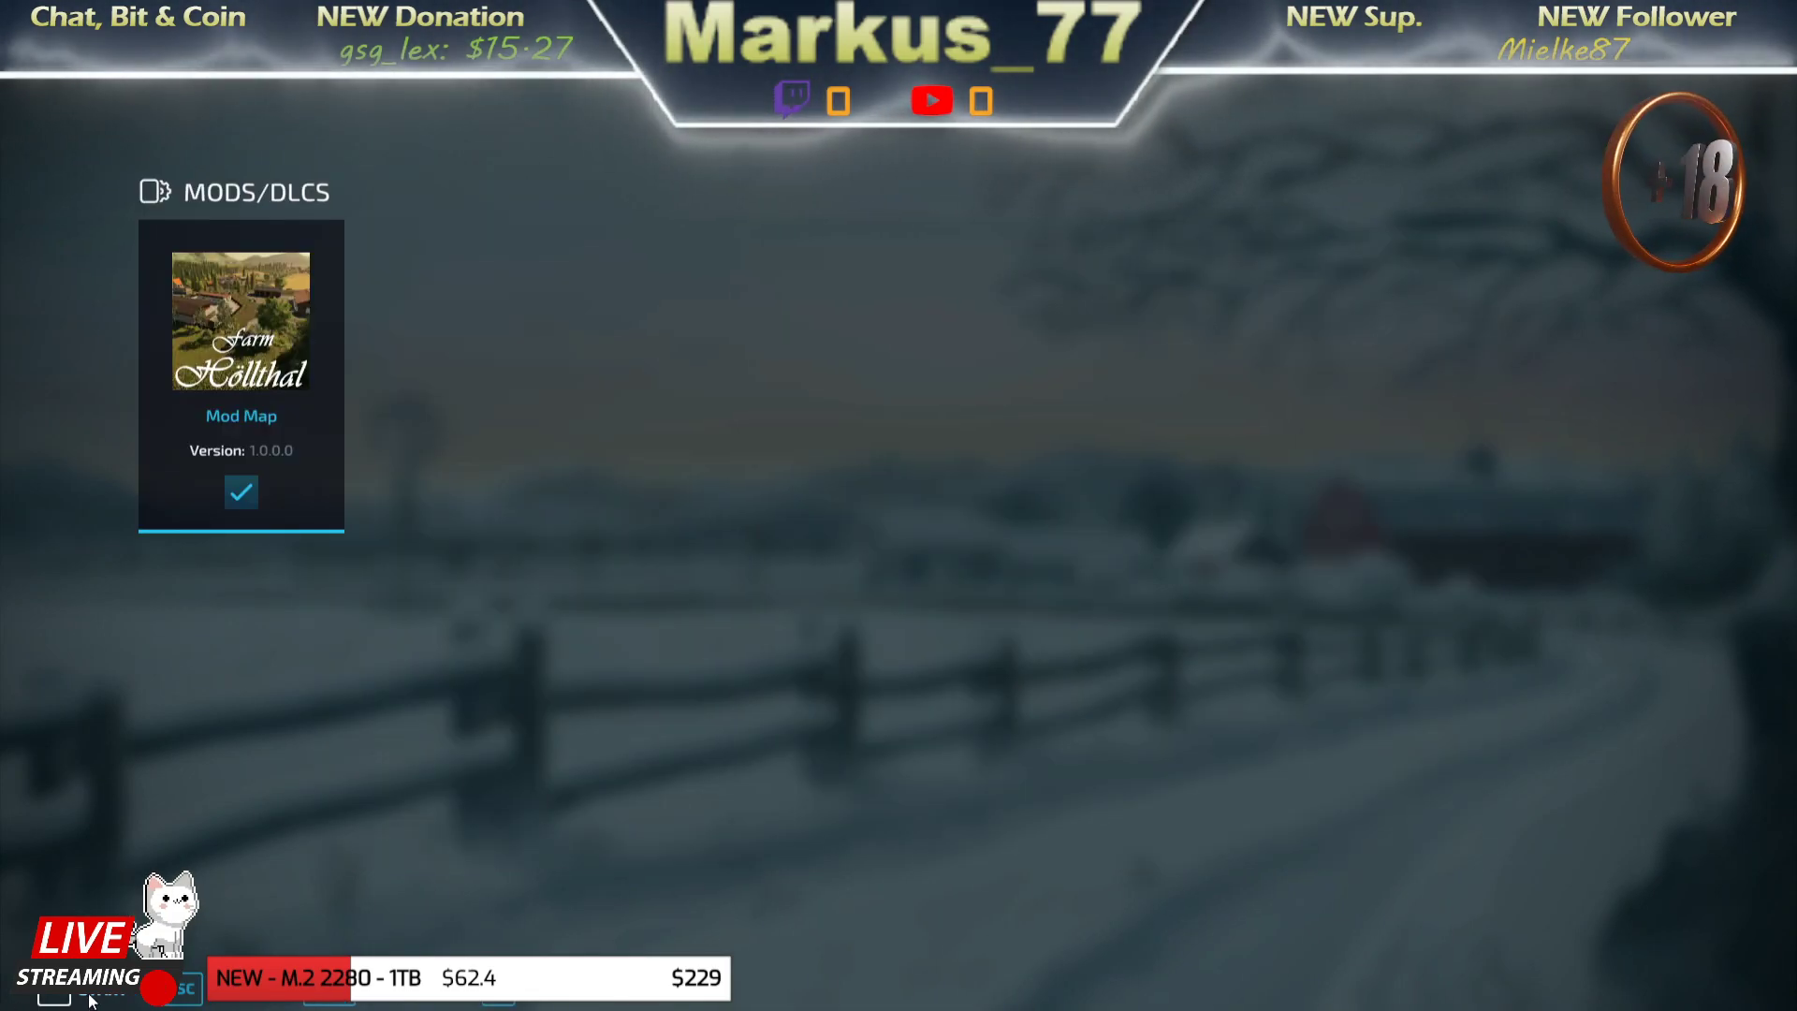
left_click(91, 1000)
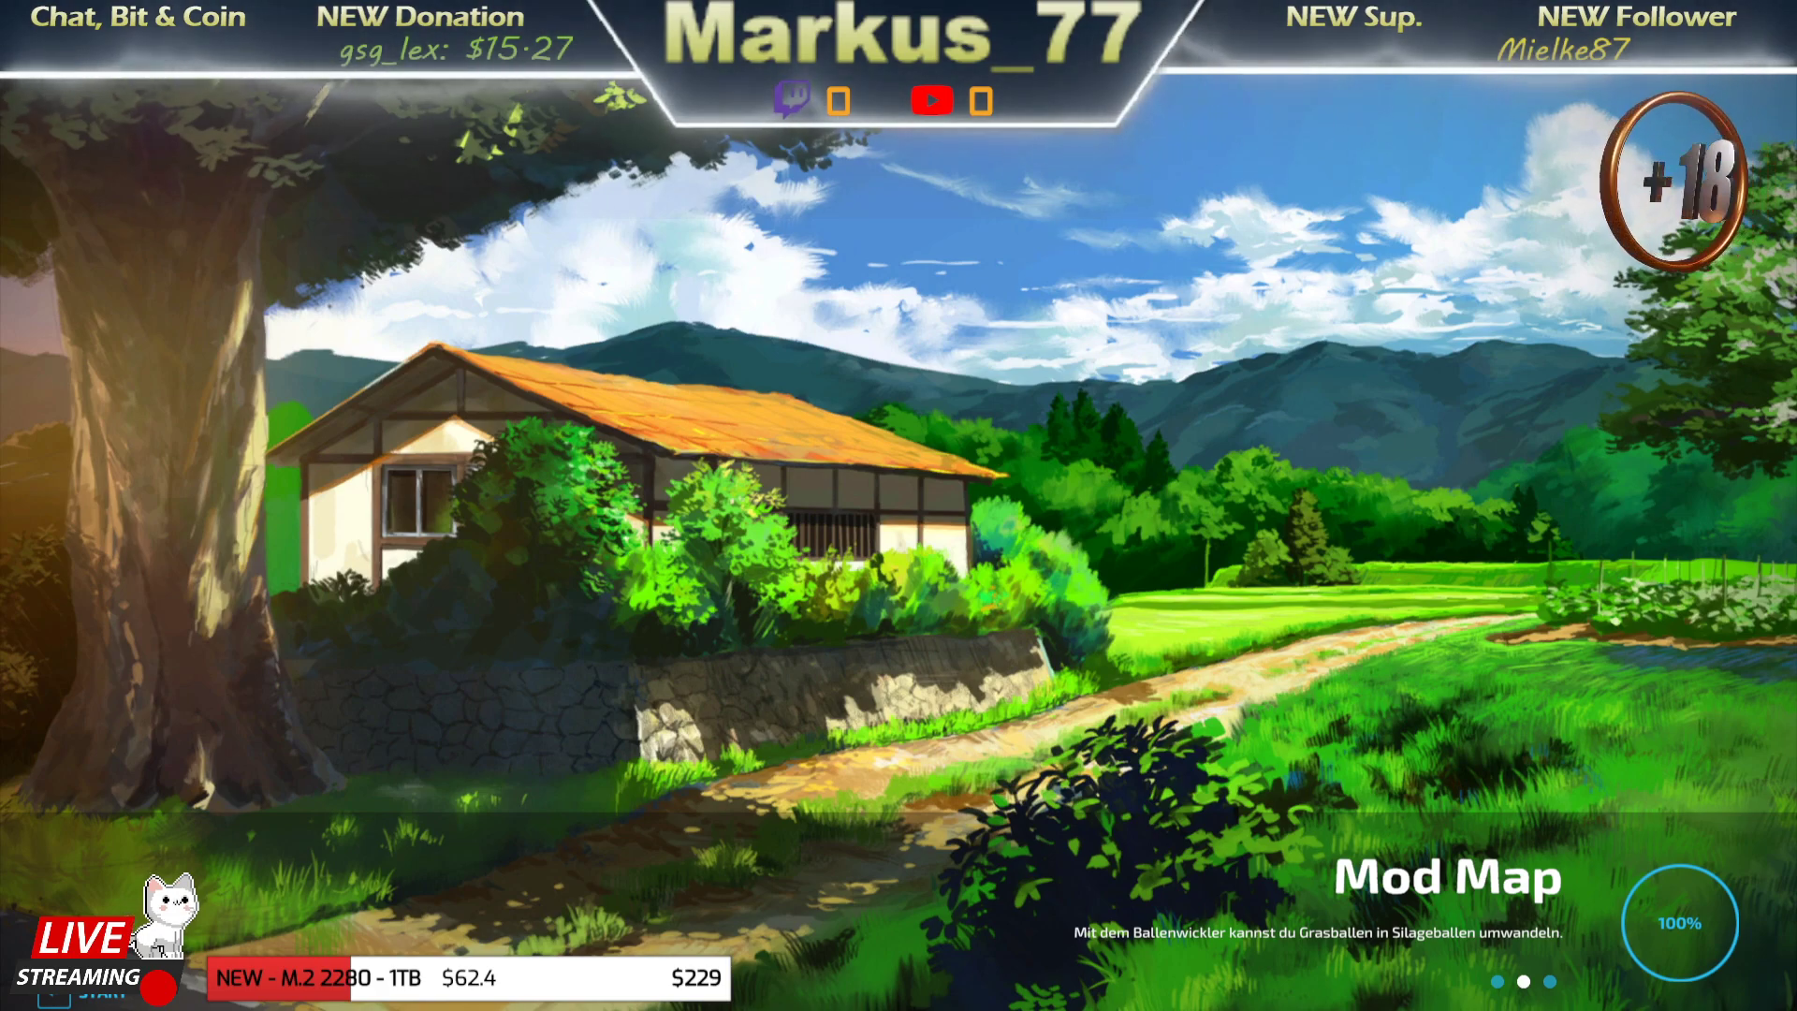
- Enter the snowy Mod Map world once loading reaches 100%
key("Return")
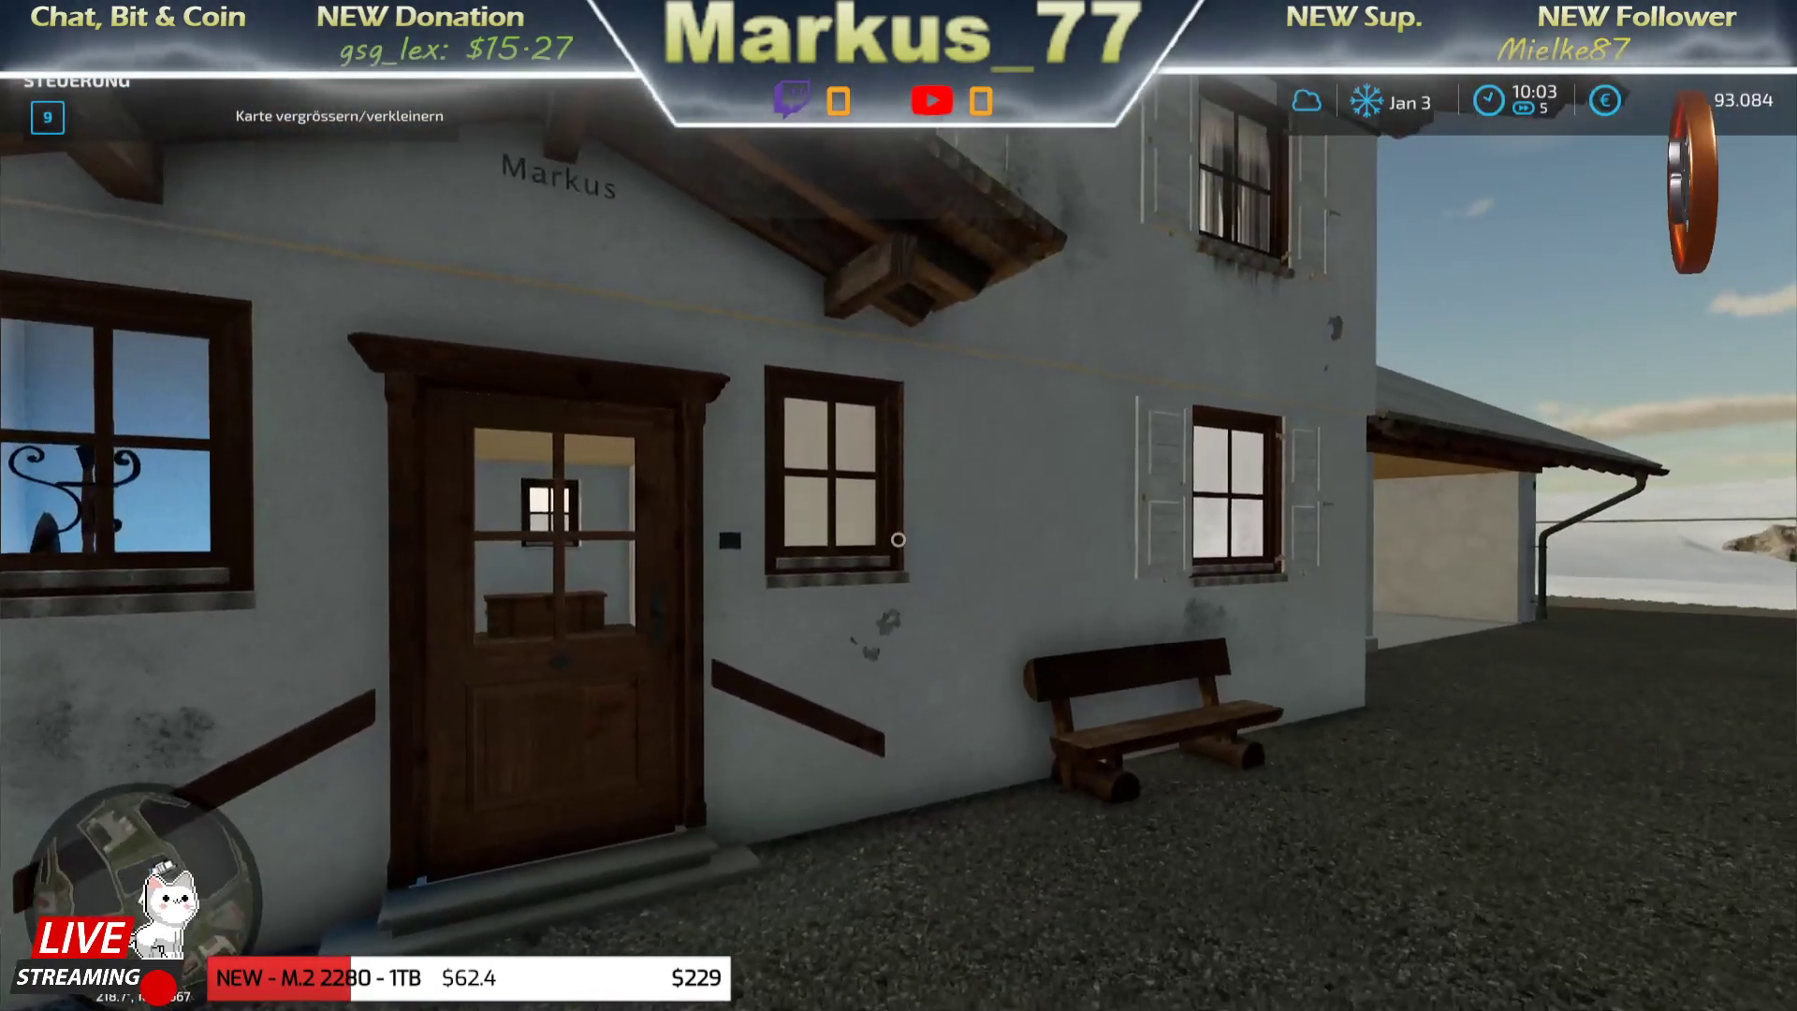
- Glance at the map, then walk along the farmhouse into the garage workshop
key("Escape")
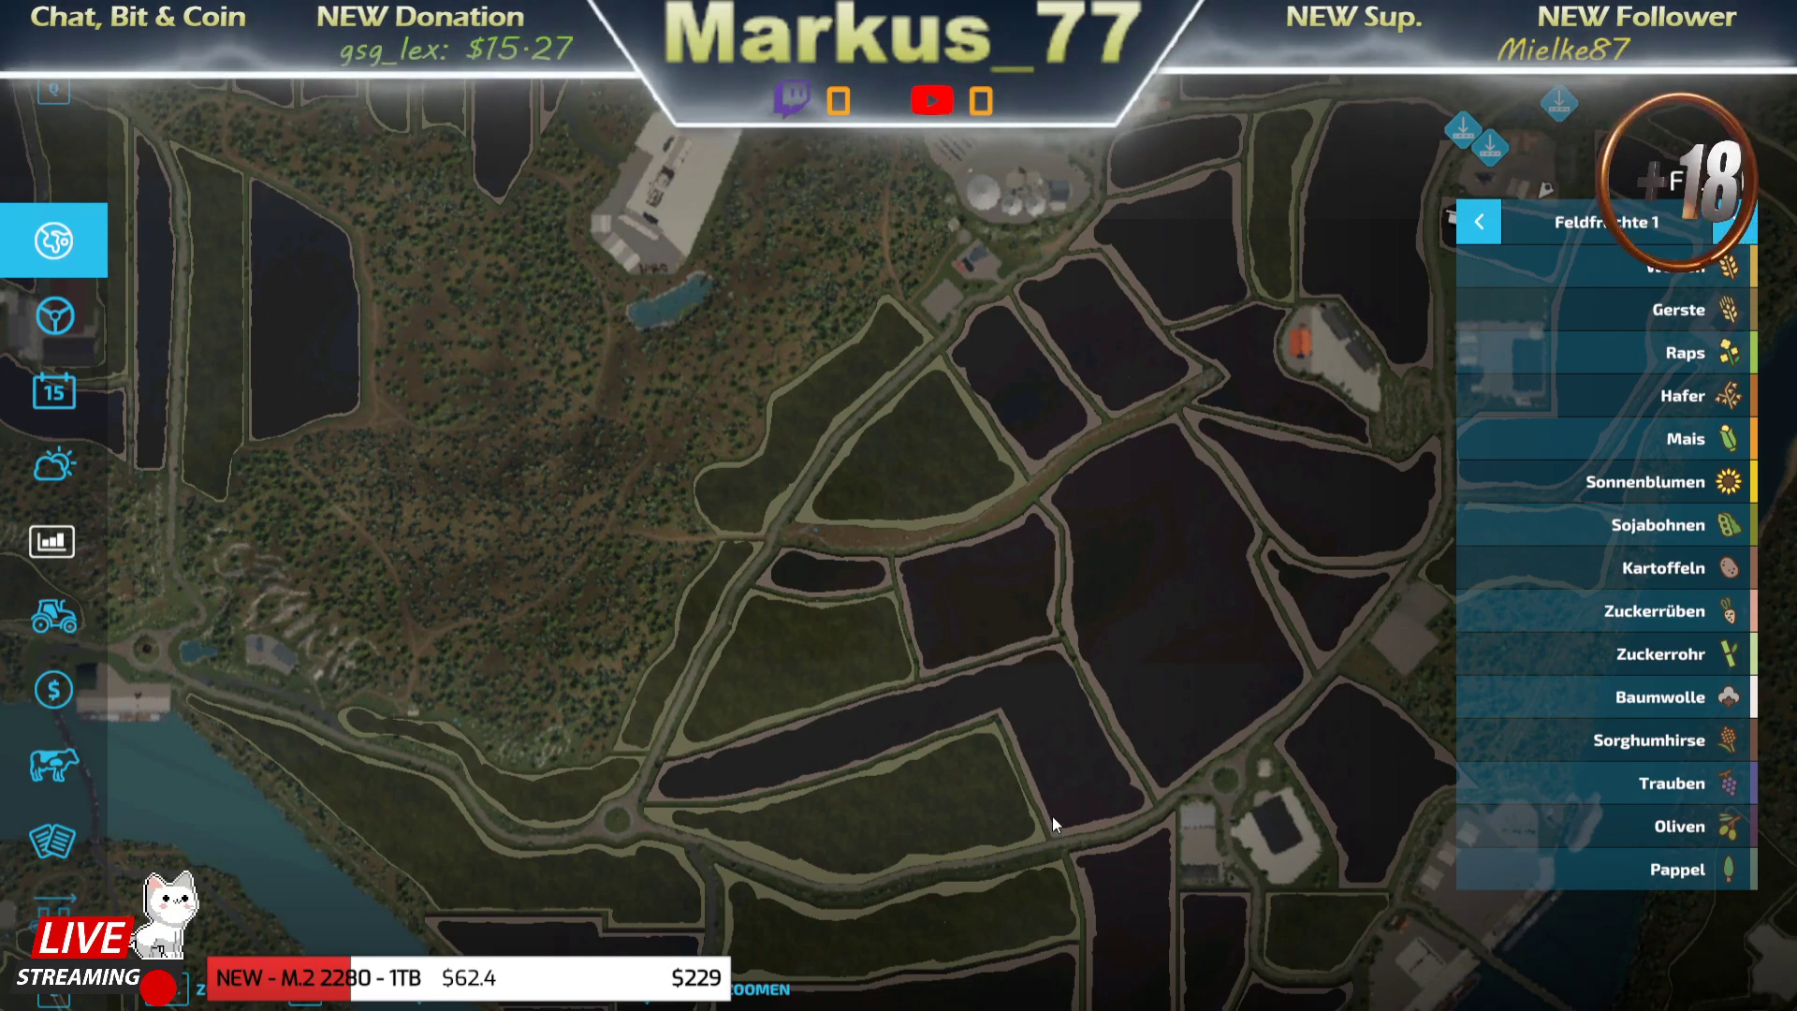
key("Escape")
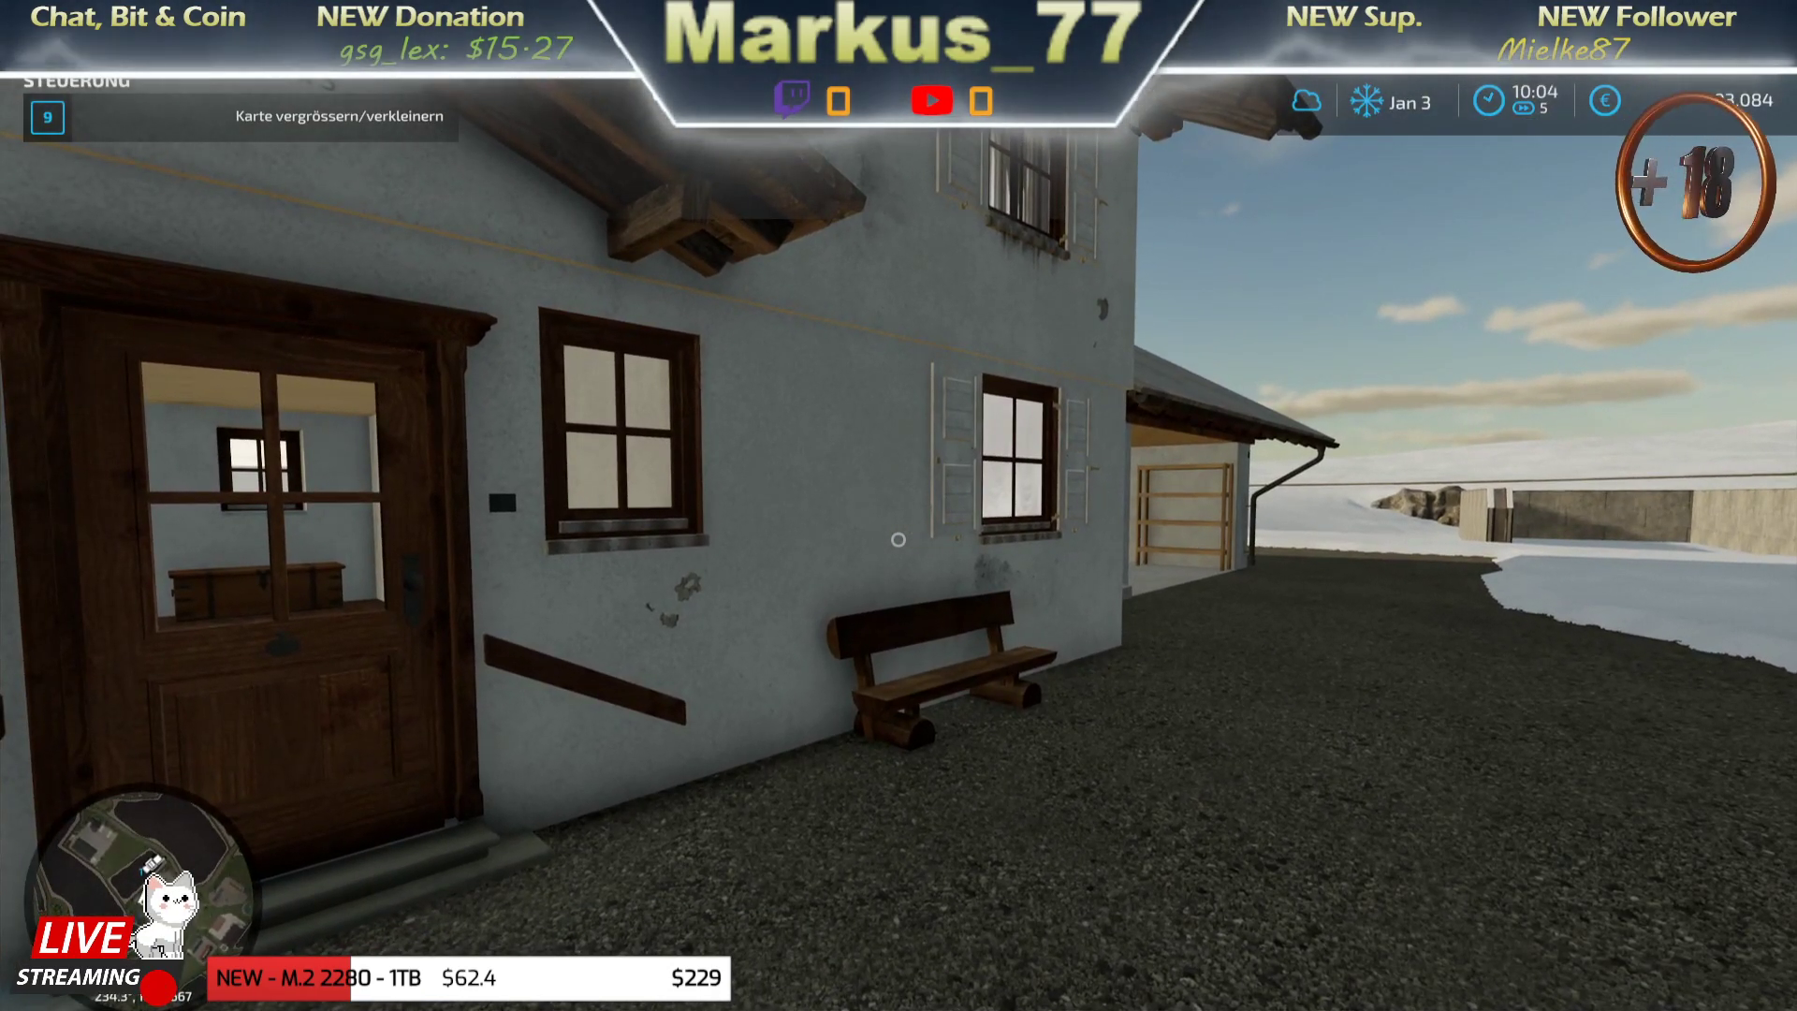
scroll("down", 3)
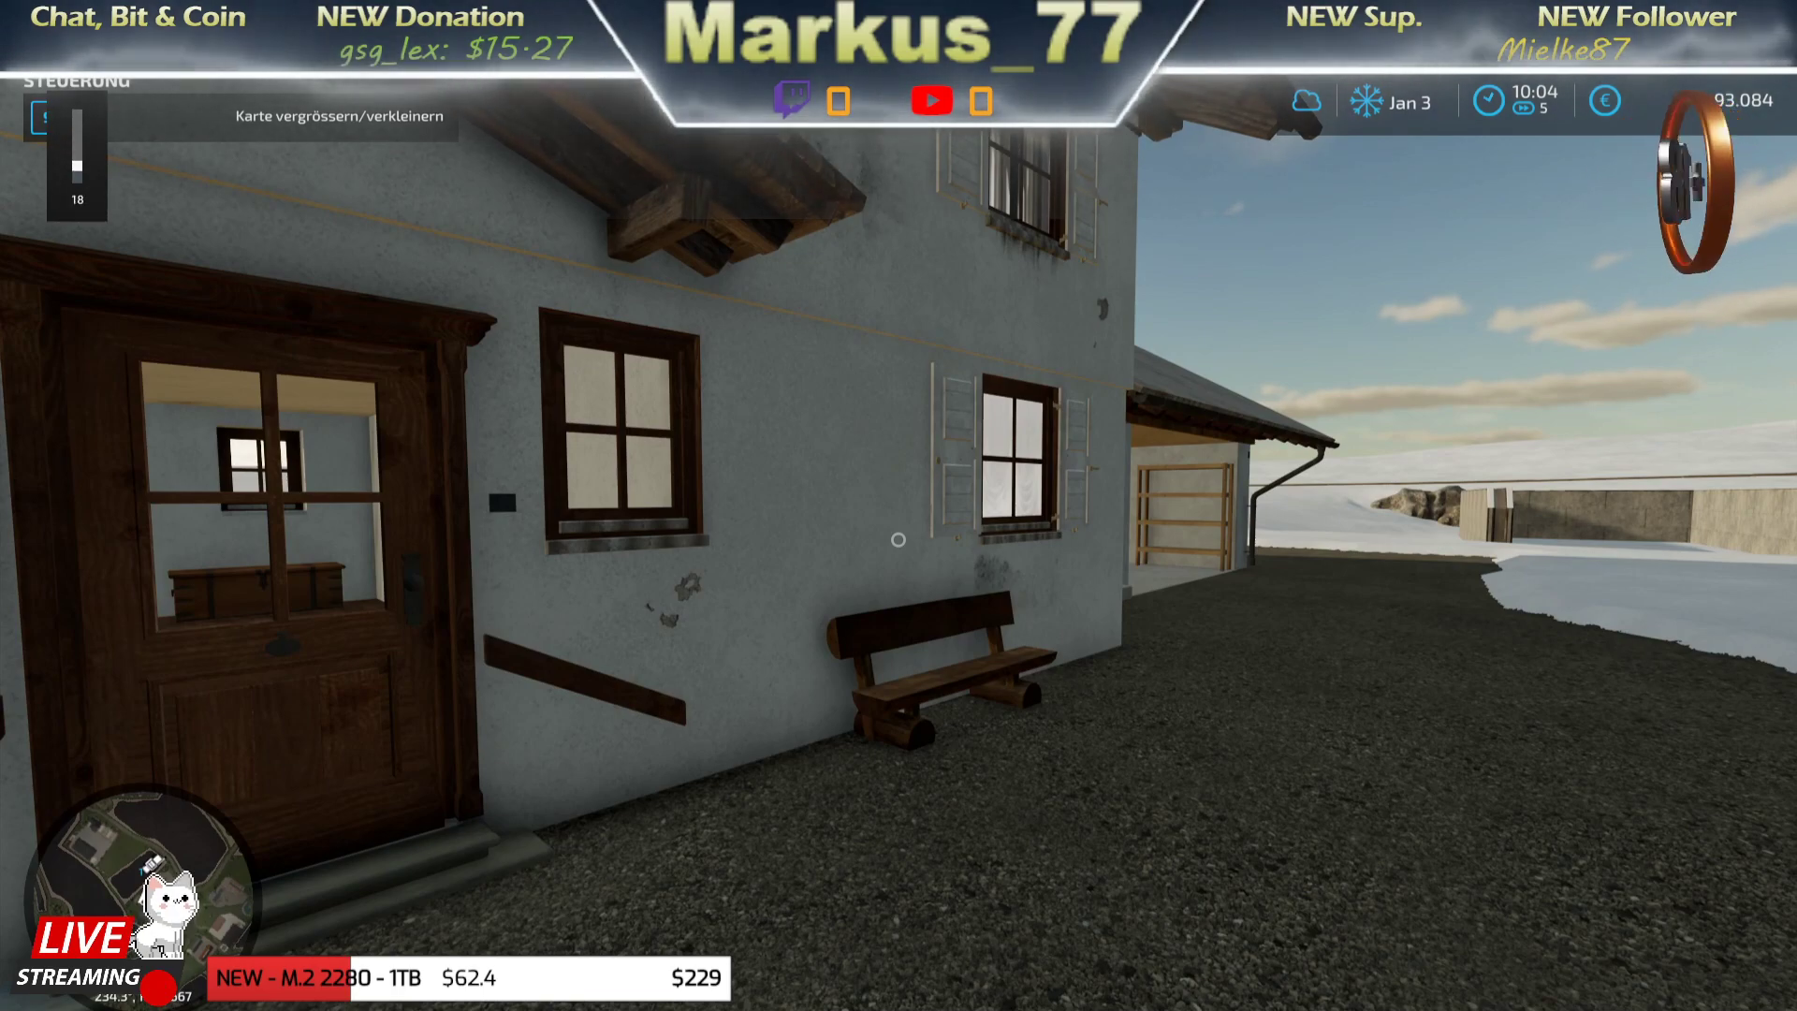
scroll("down", 3)
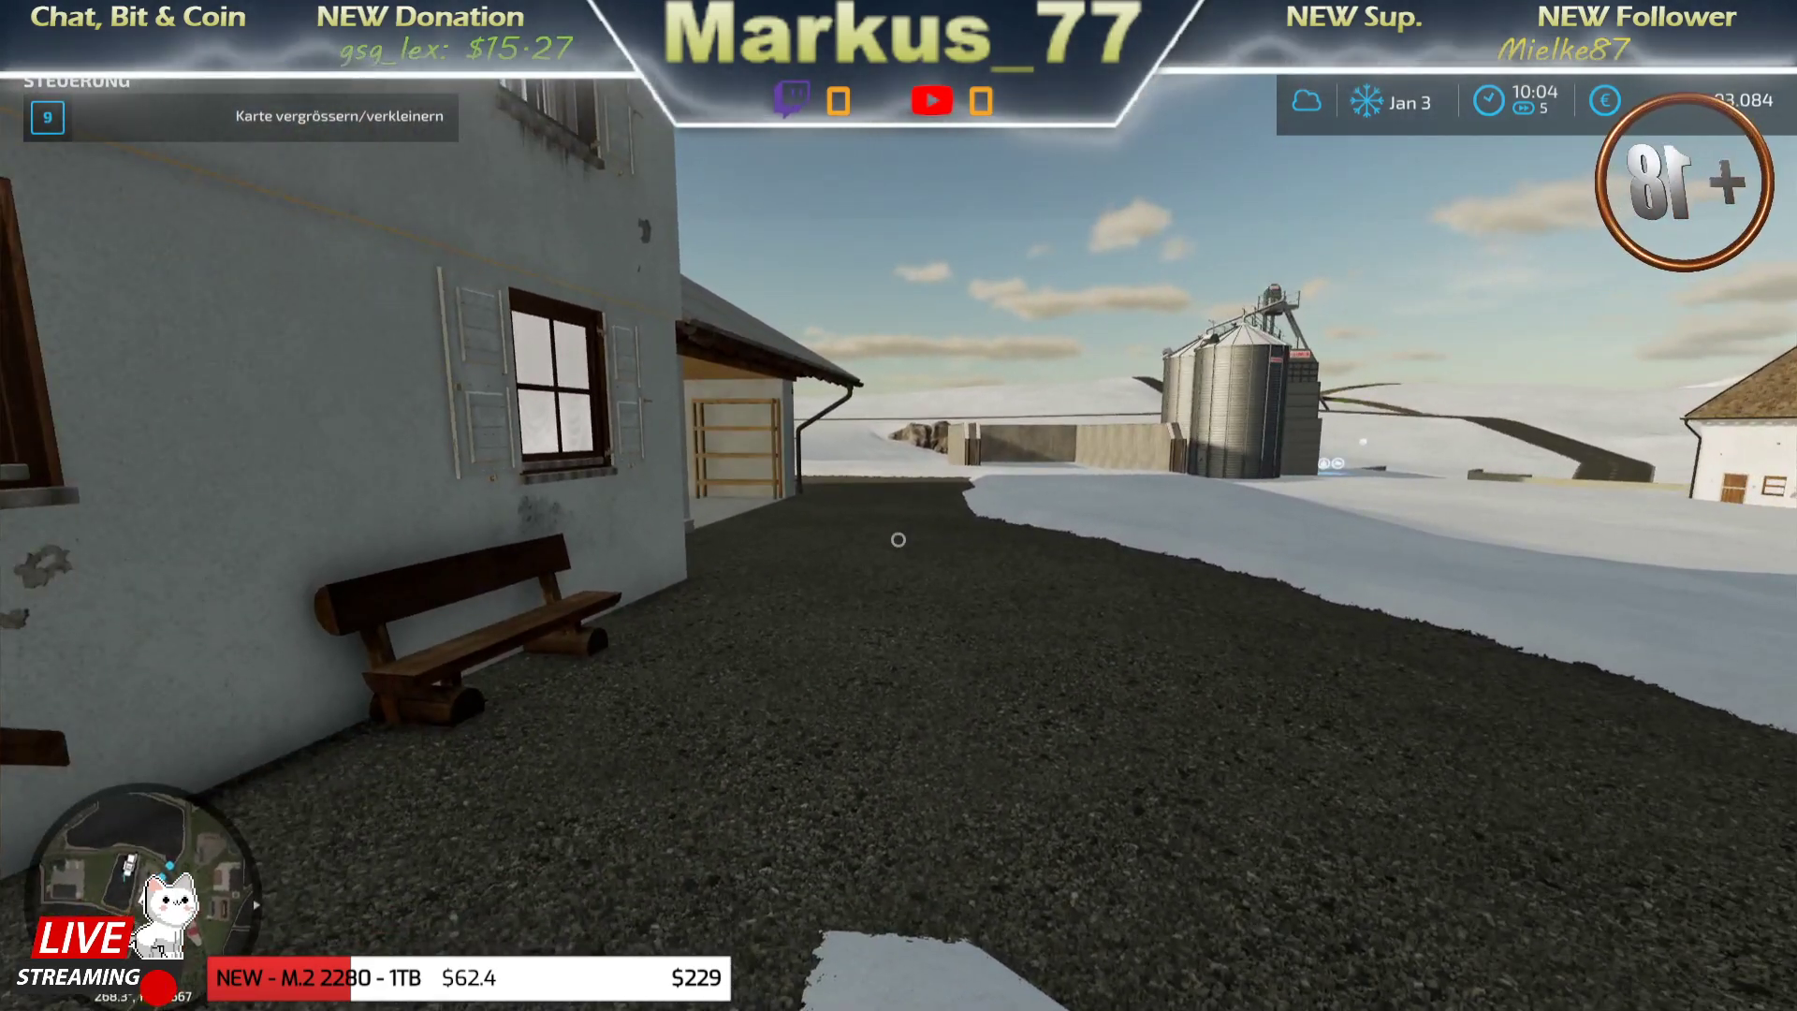
key("w")
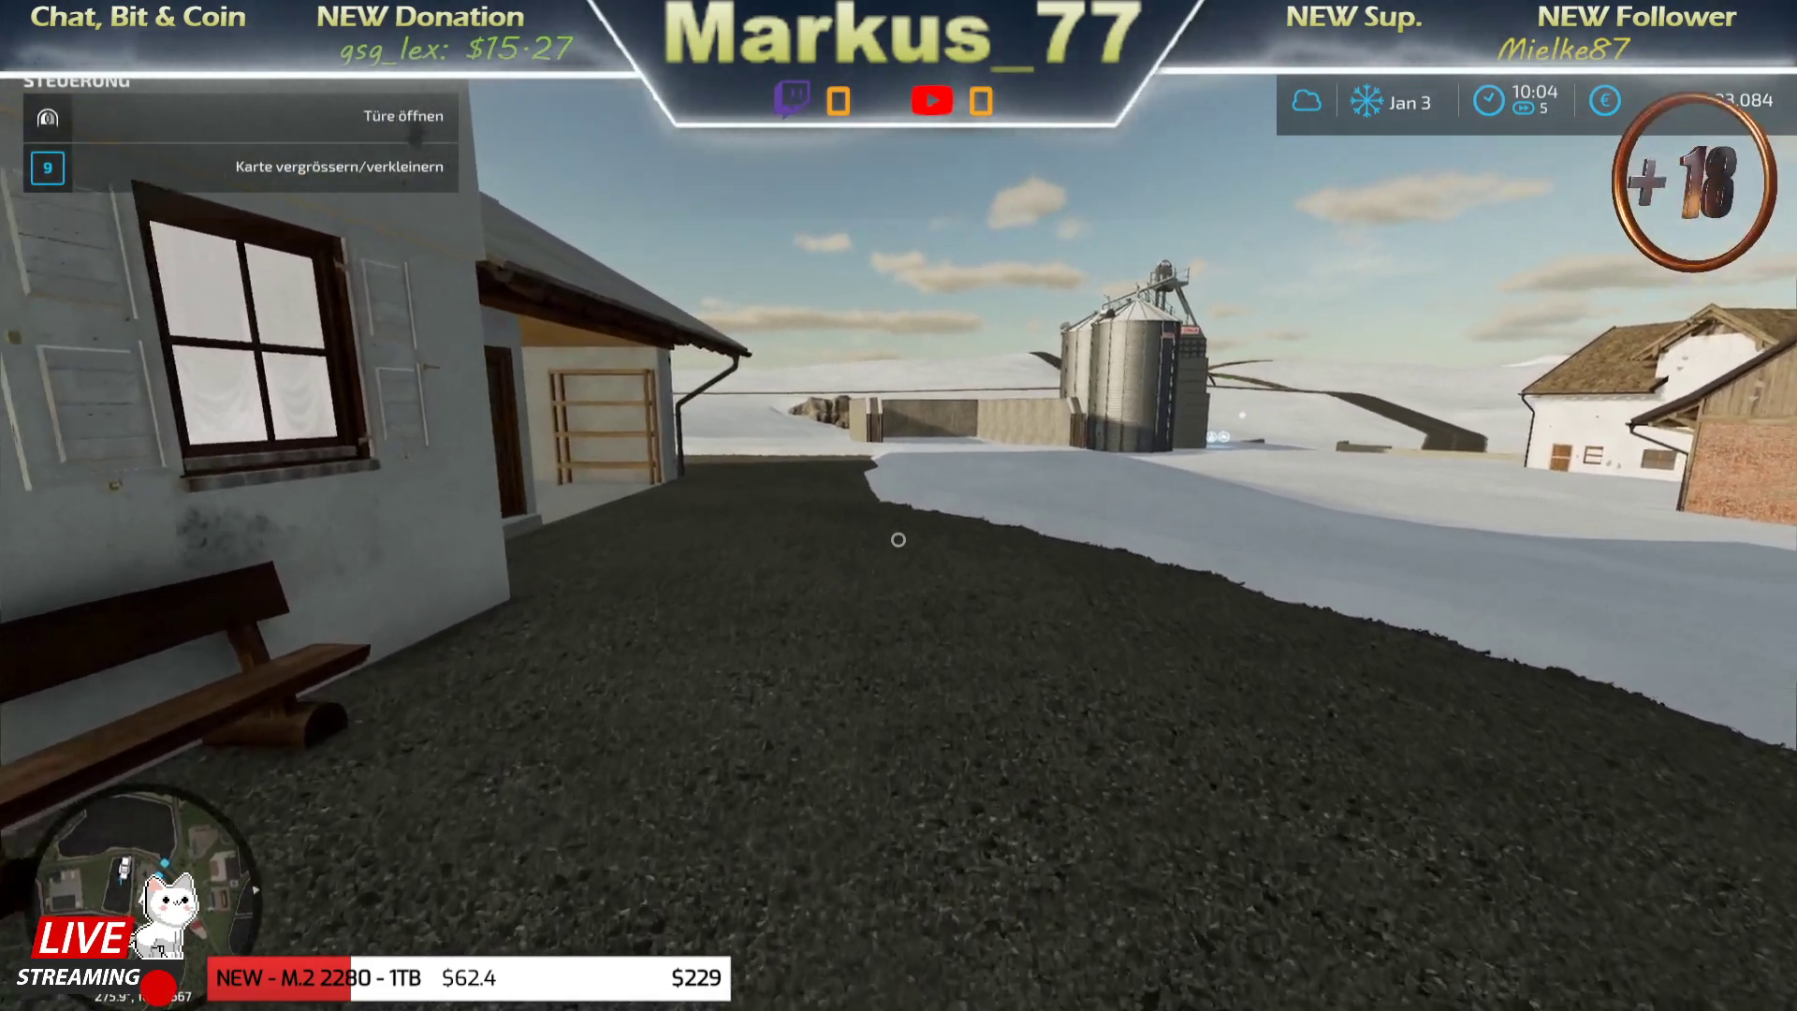
key("w")
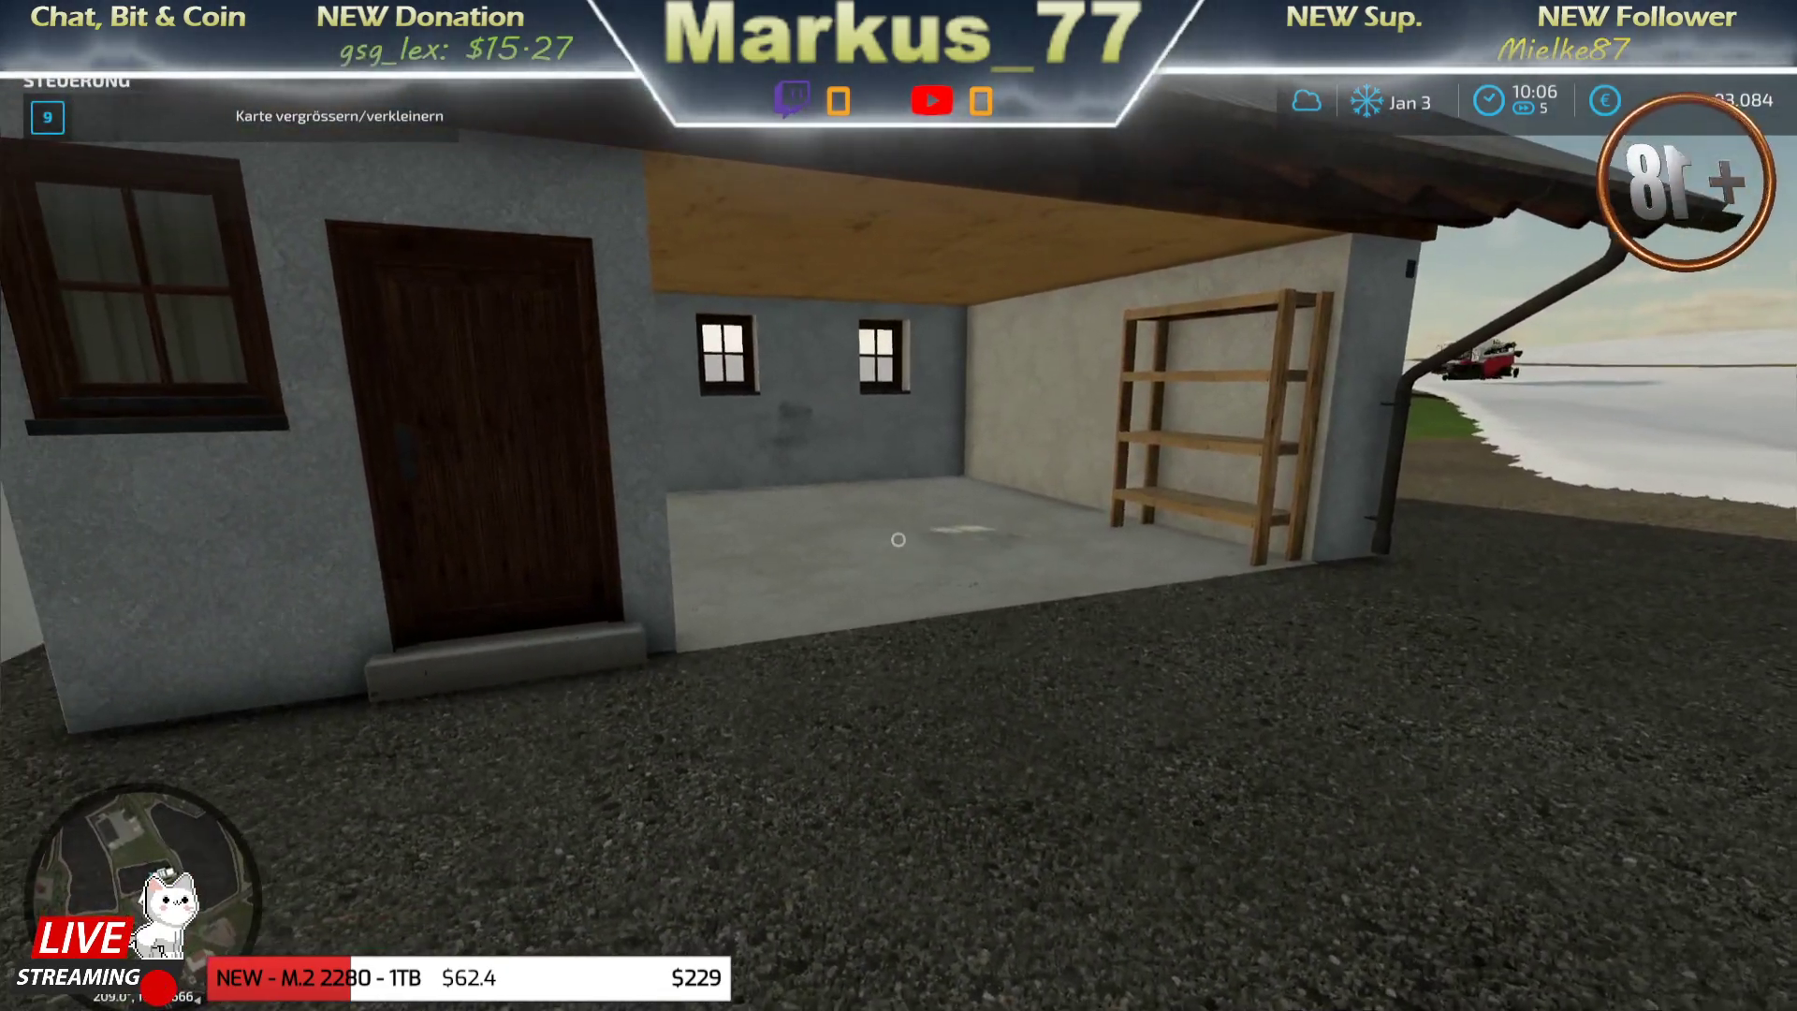
key("w")
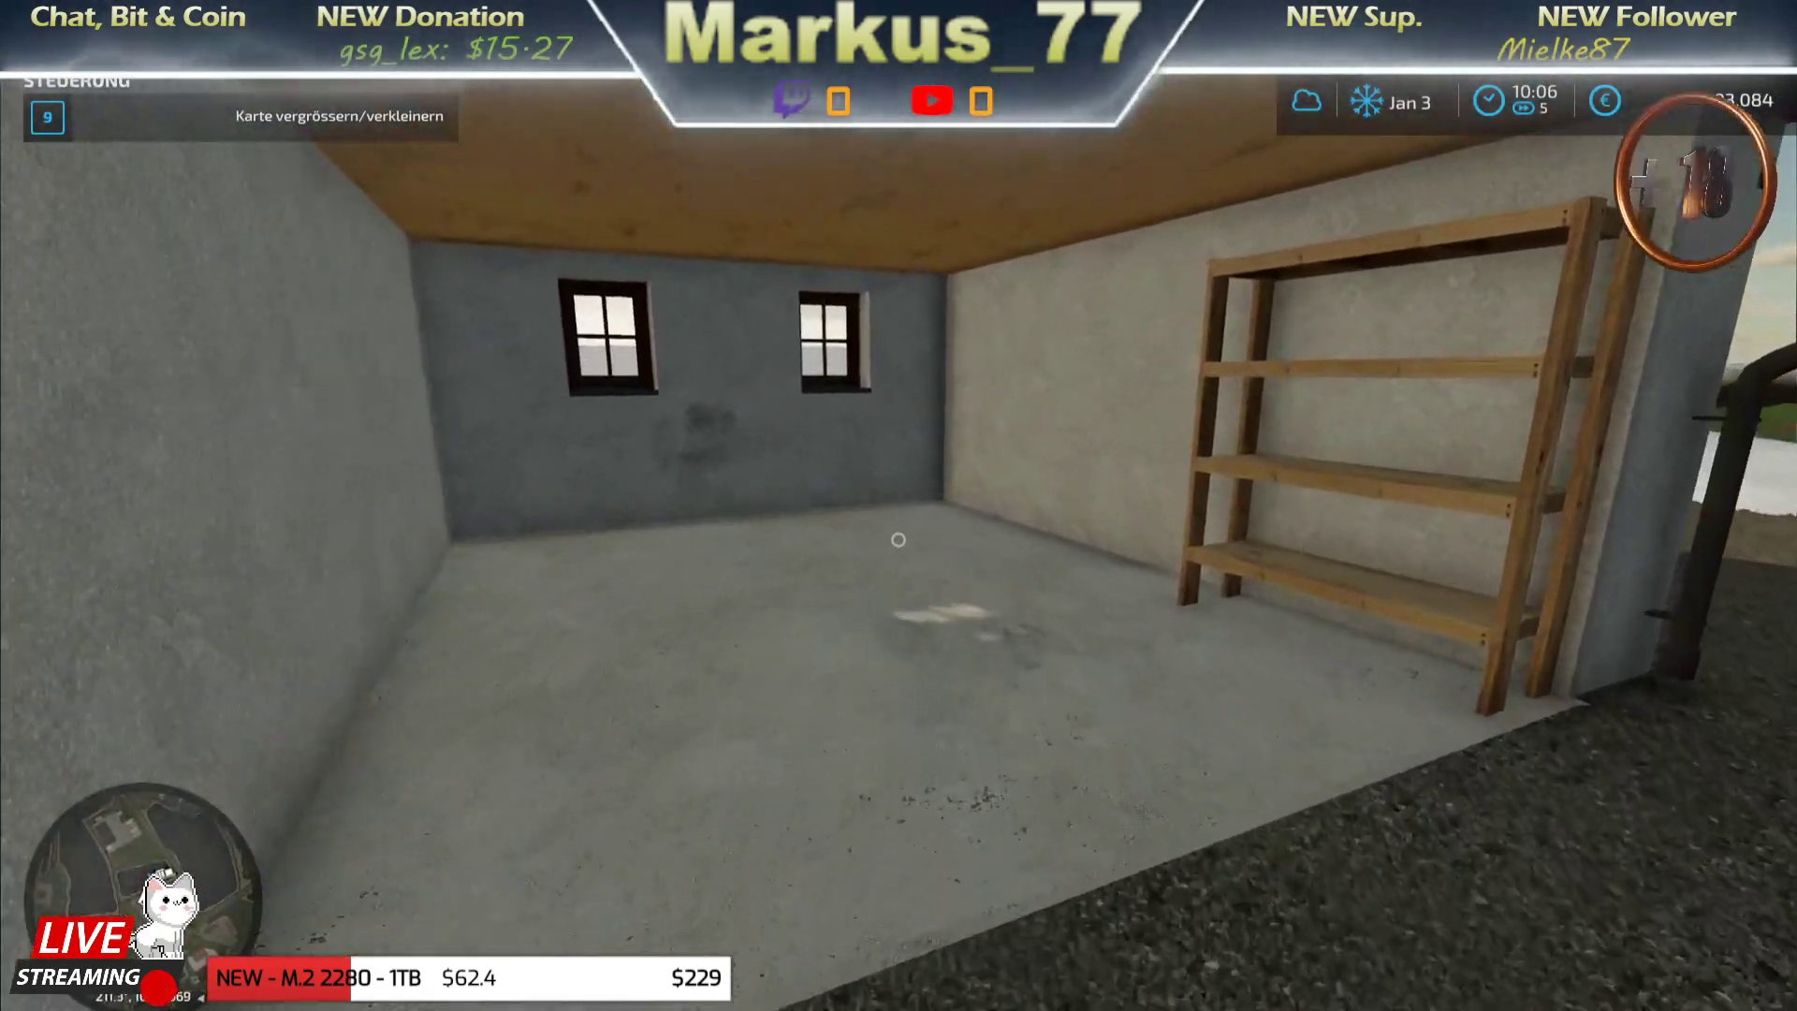
- Look around the workshop, switch off its ceiling light, return to the farmhouse and open the console
key("s")
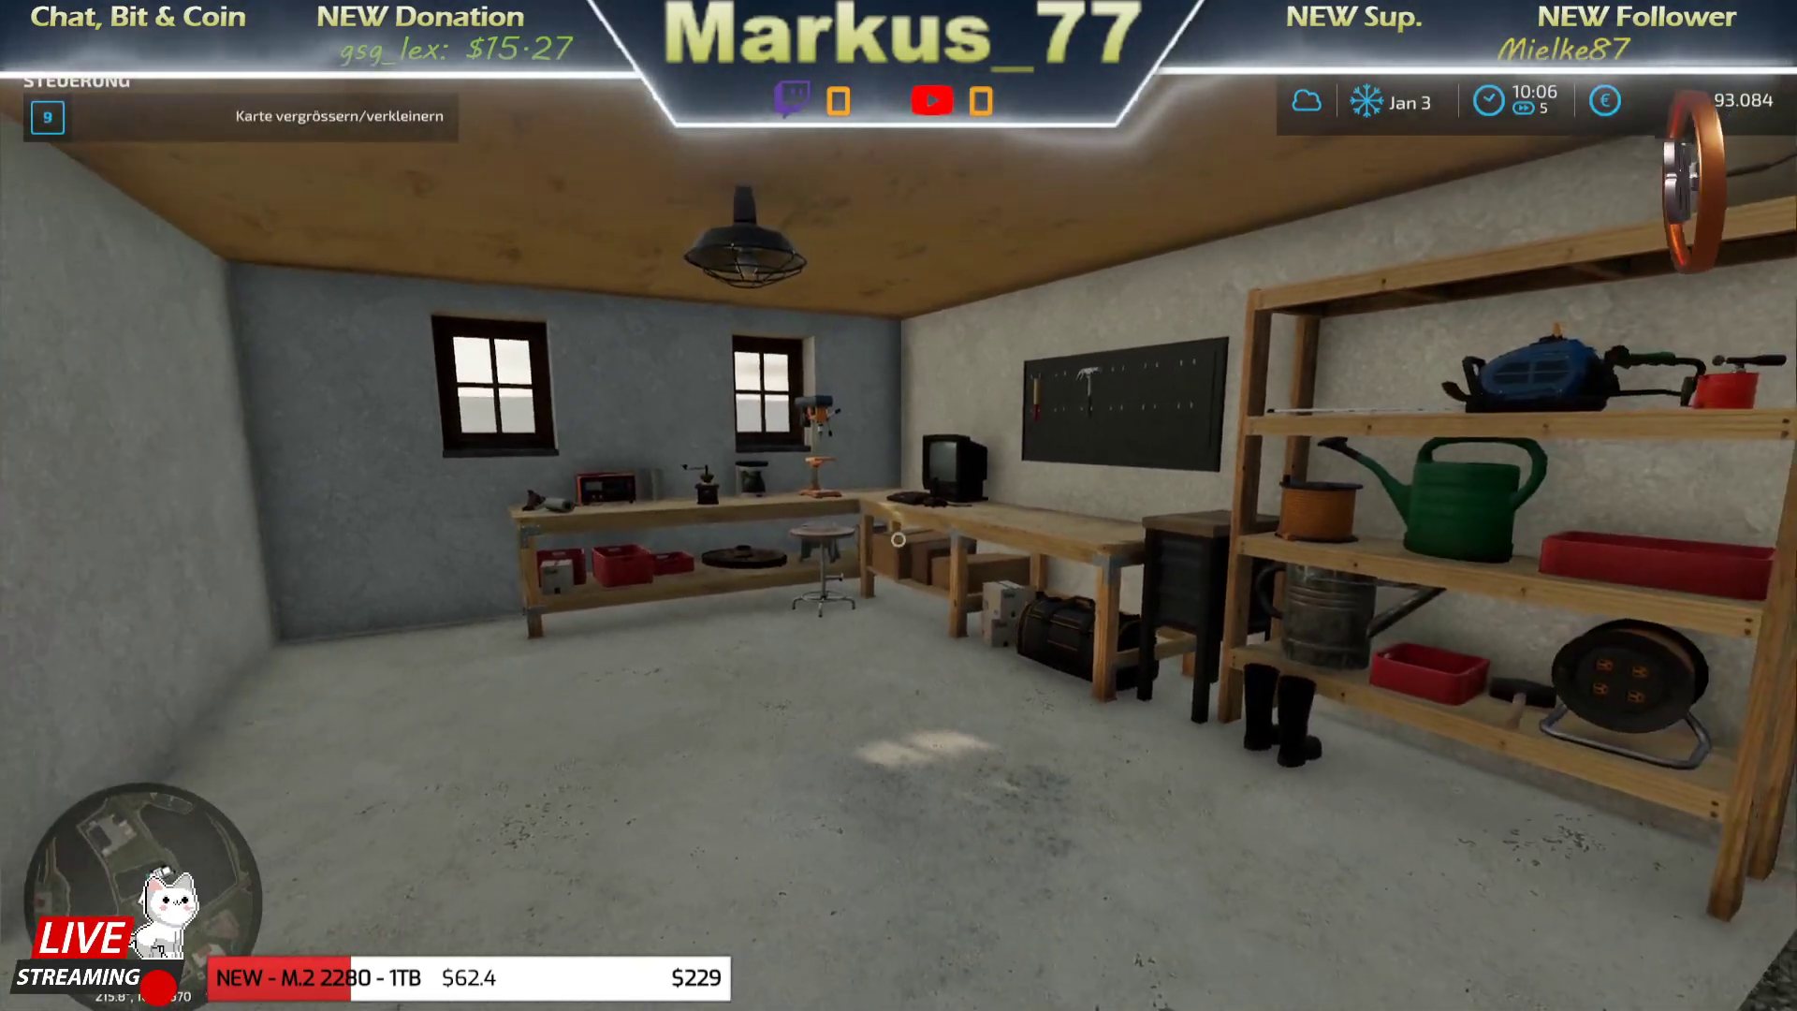
key("d")
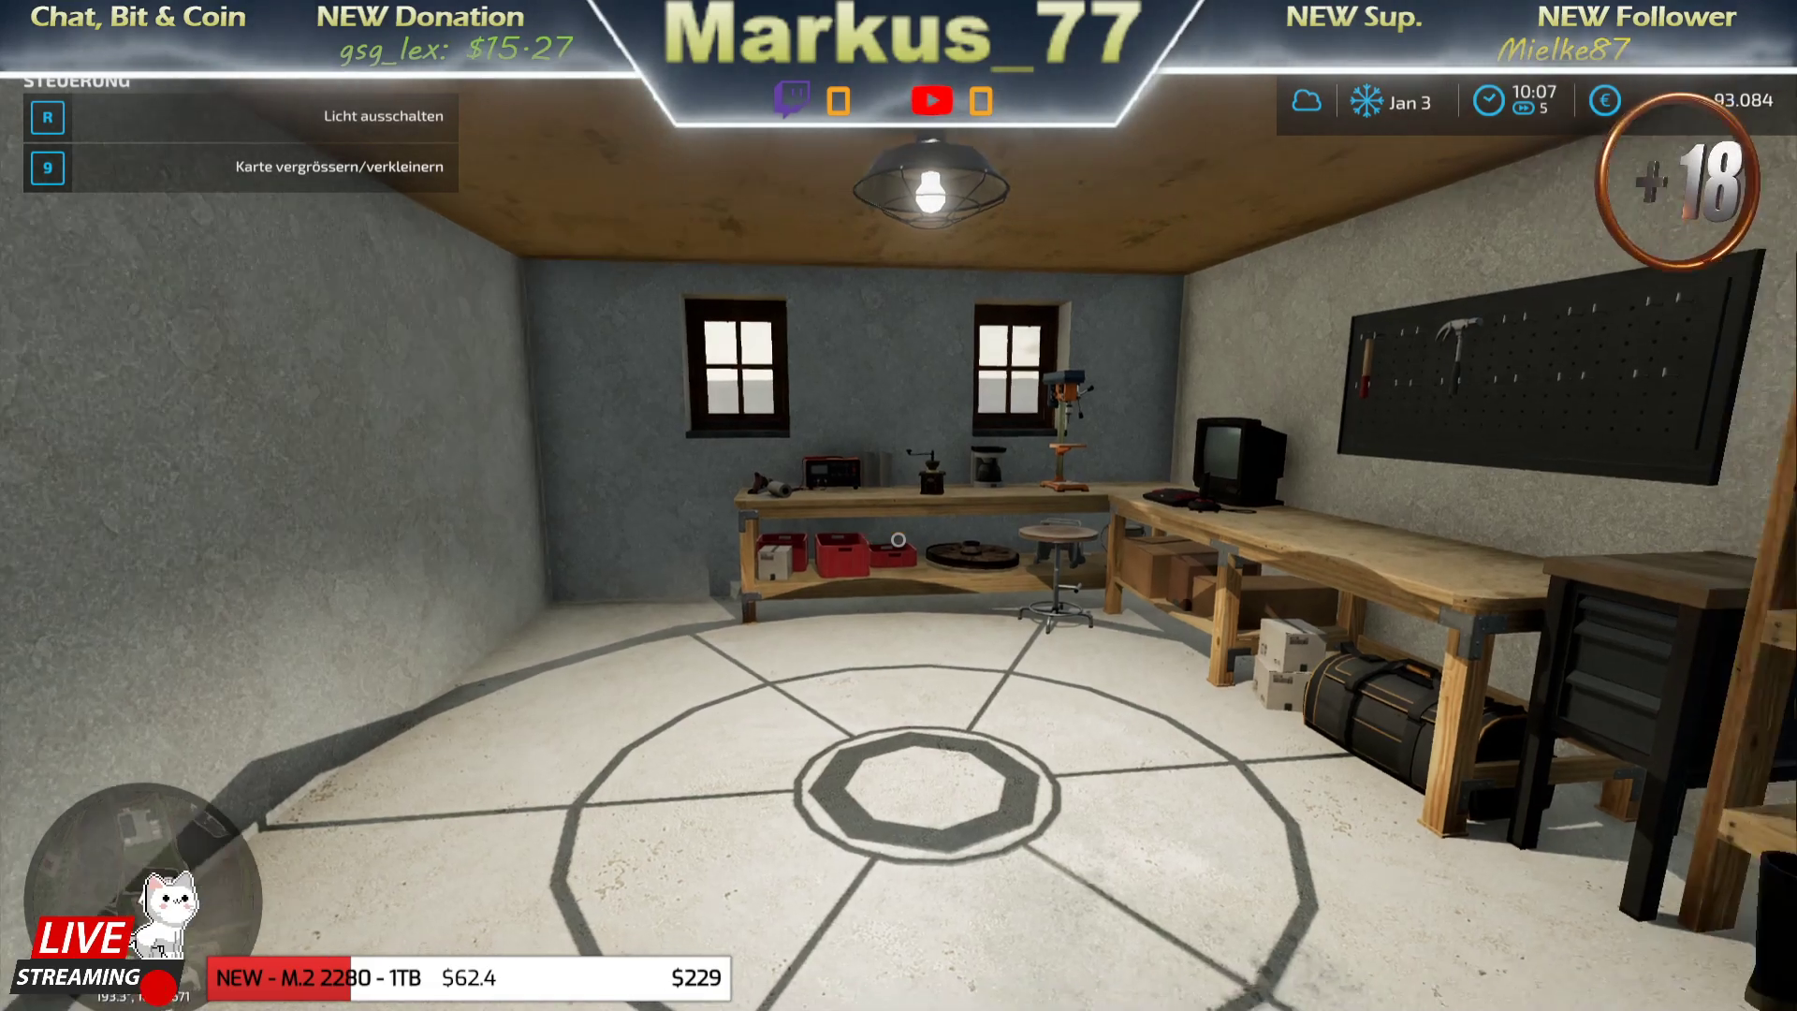
key("r")
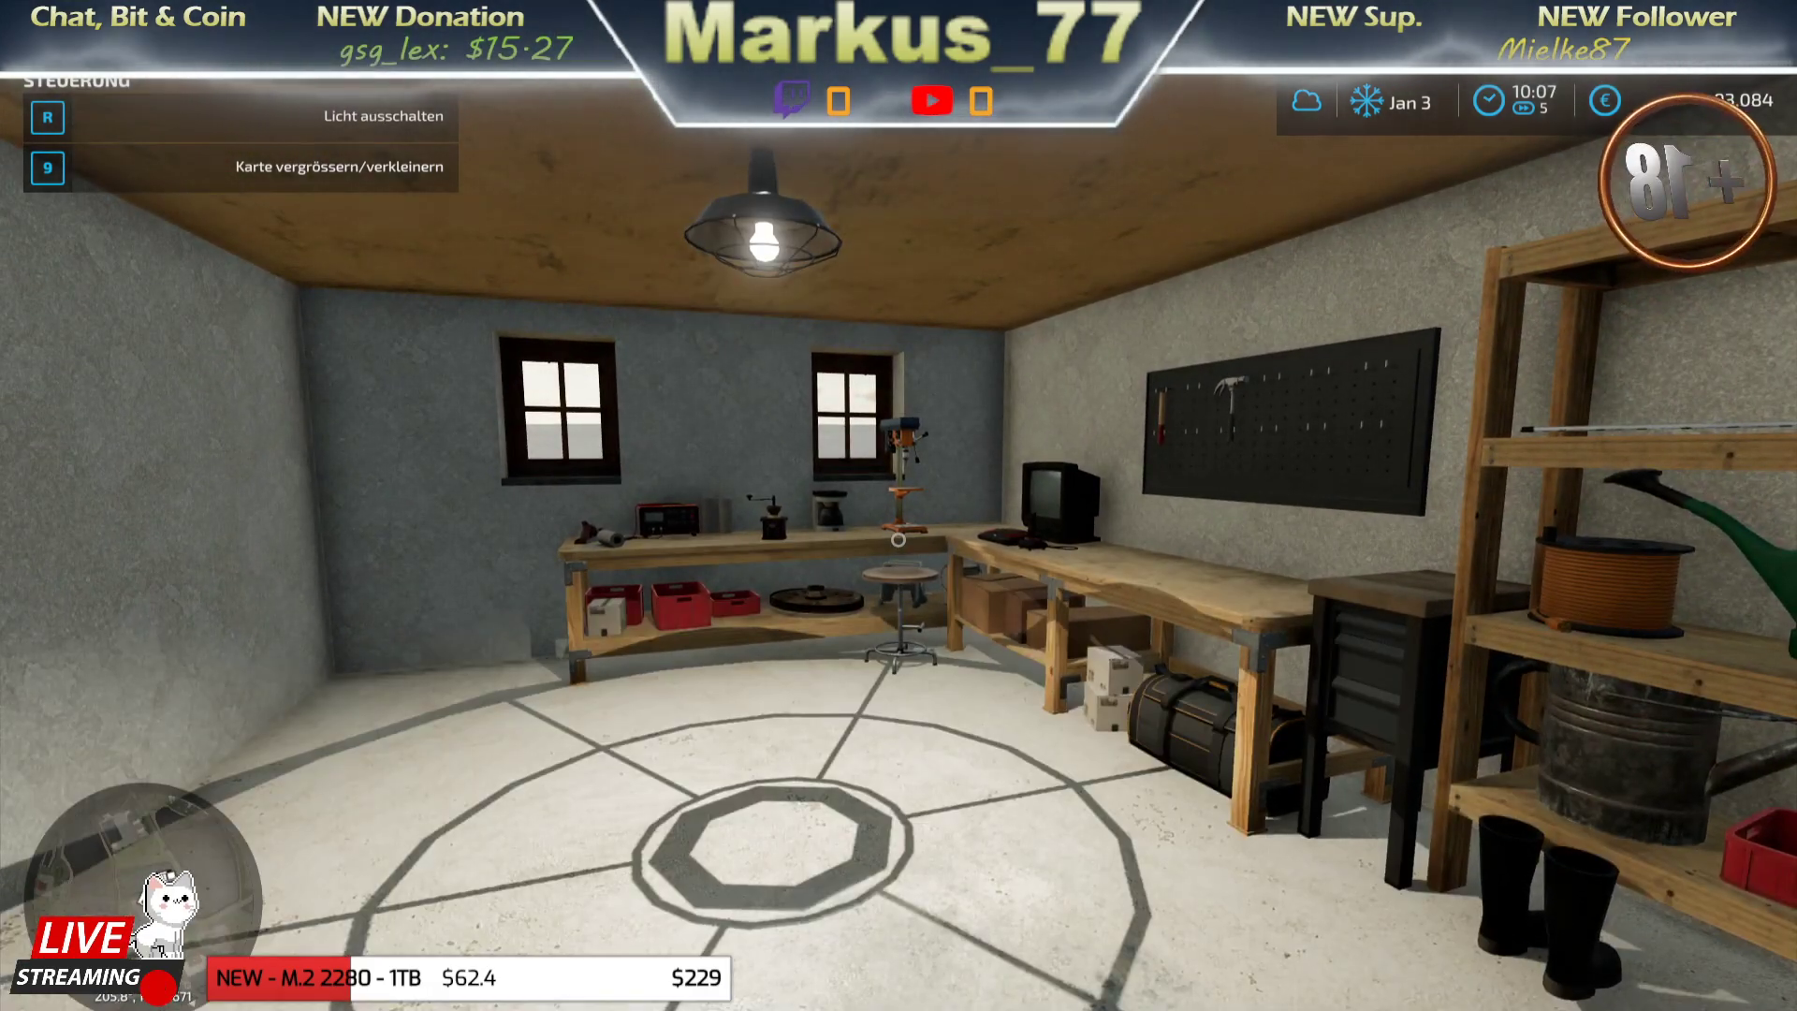
key("r")
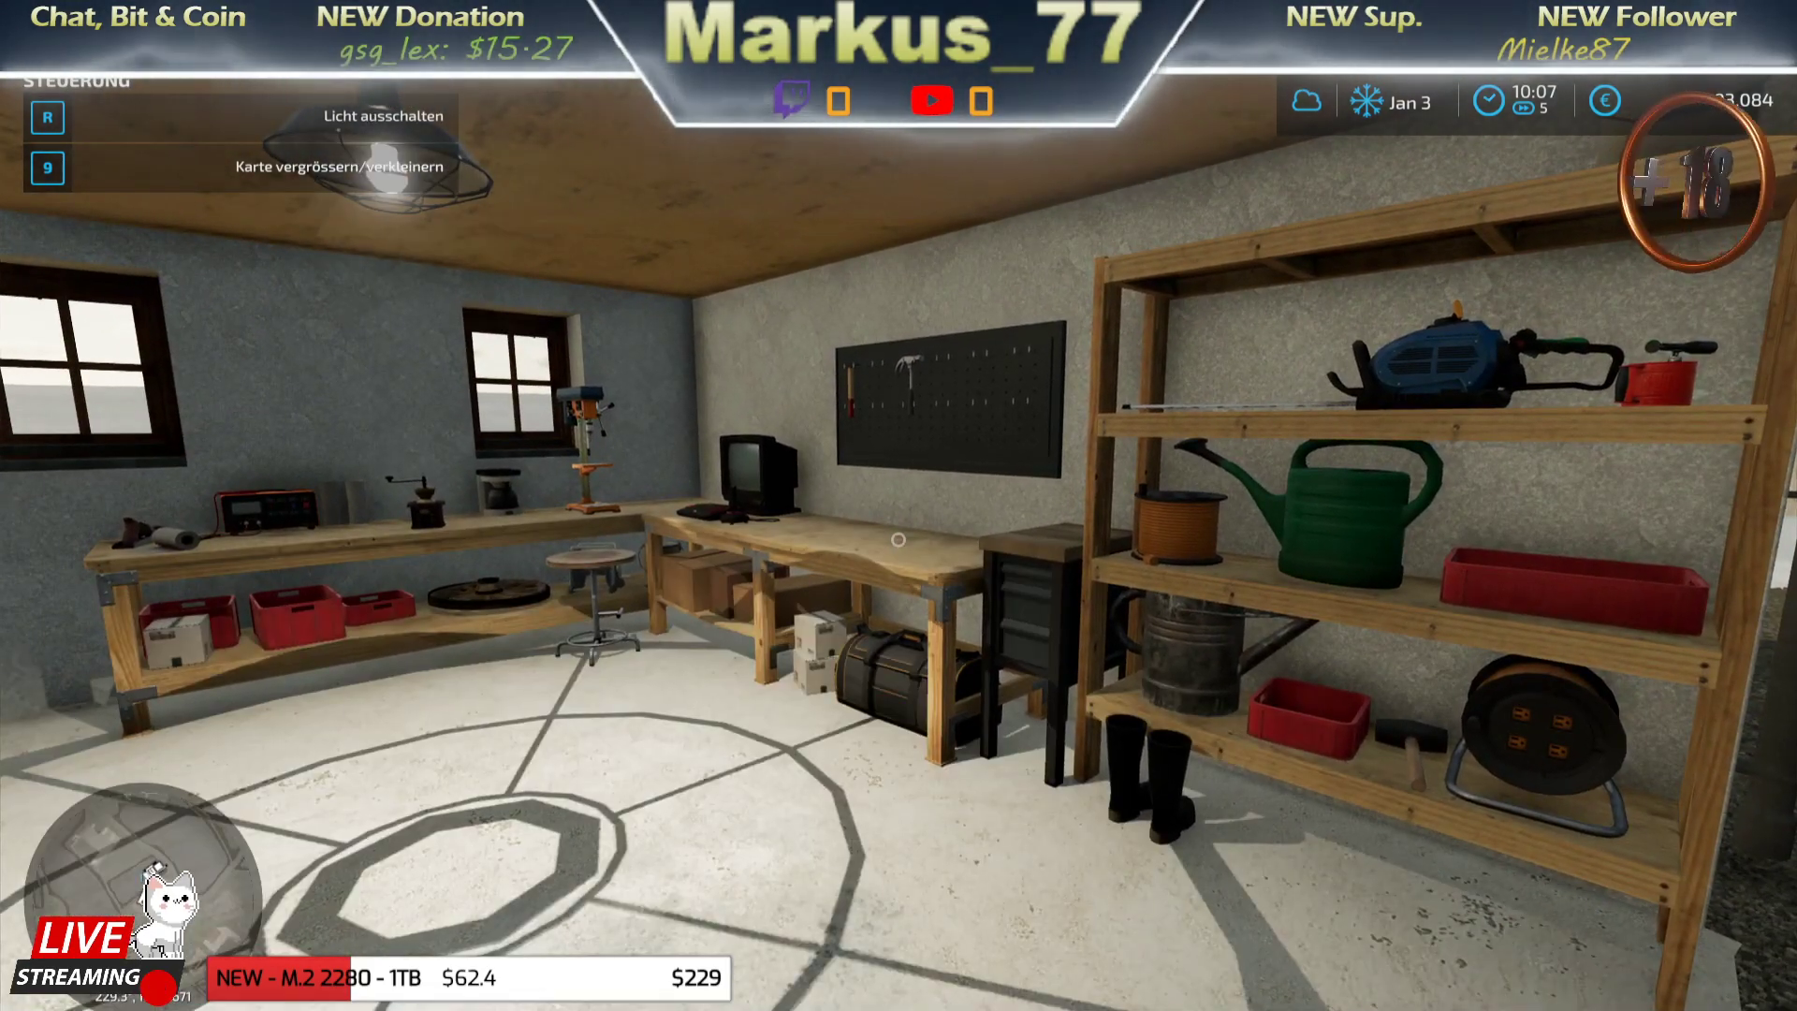
key("s")
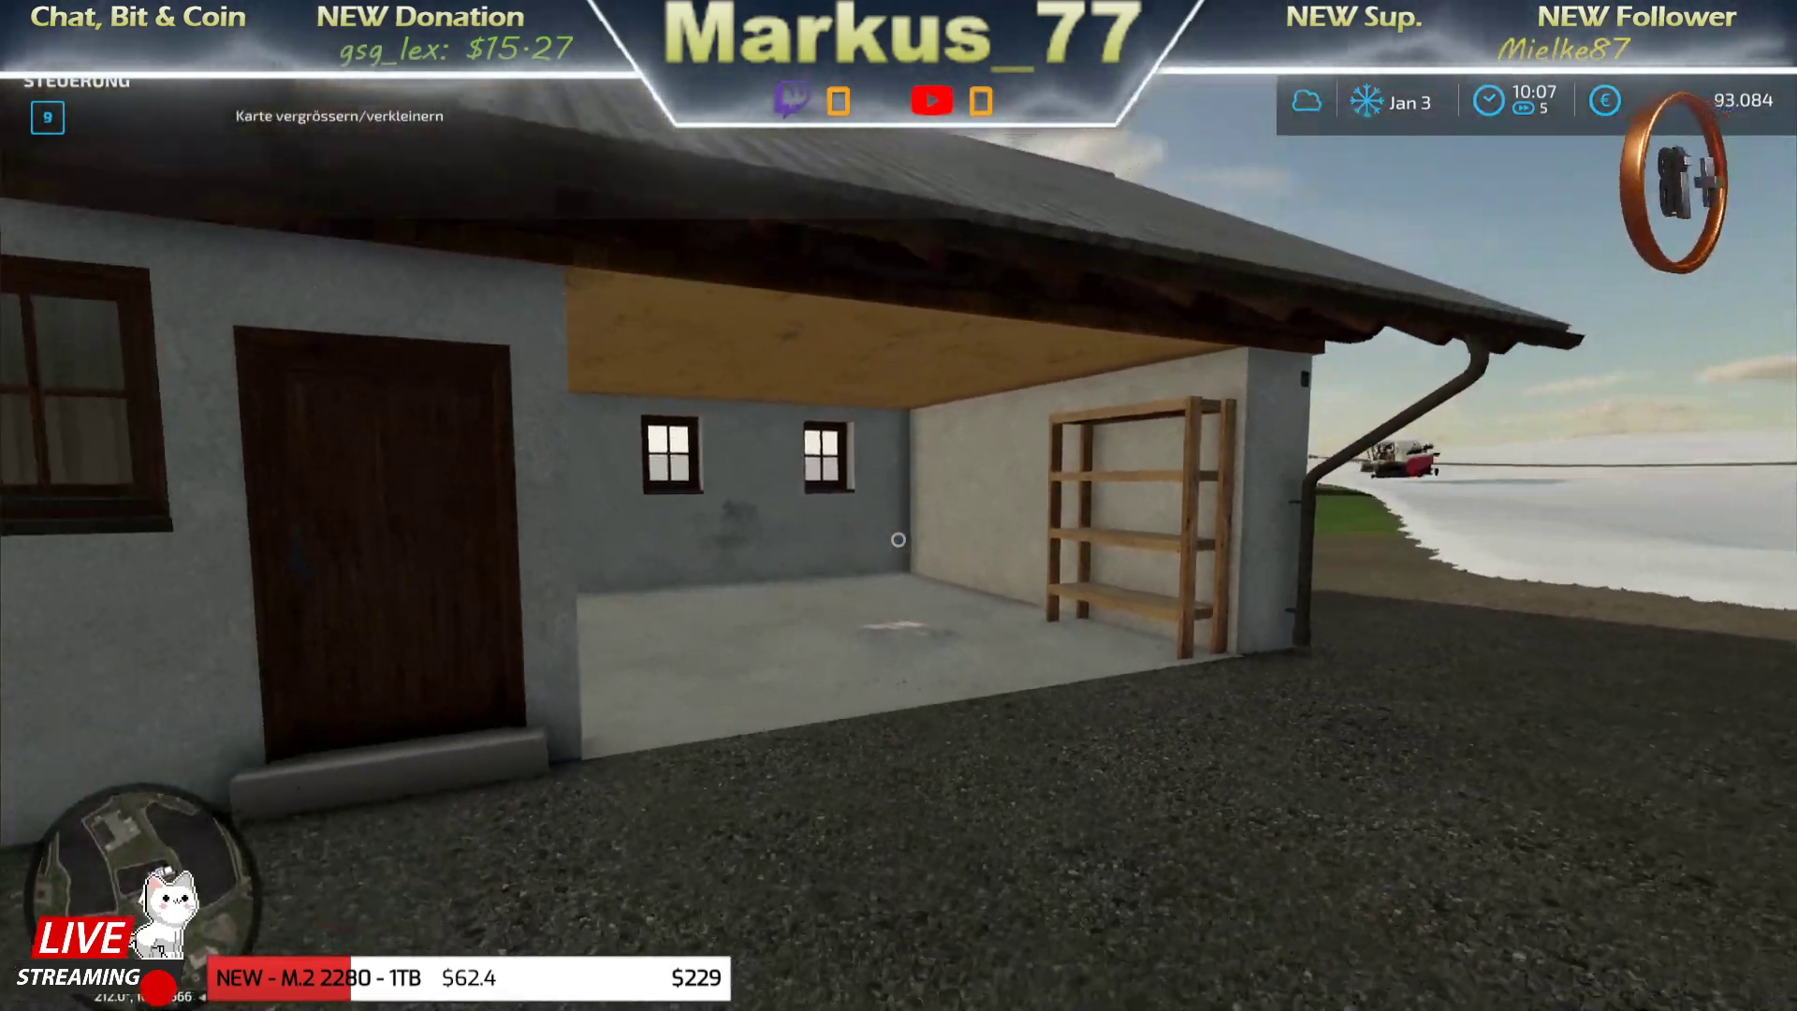
key("w")
key("w")
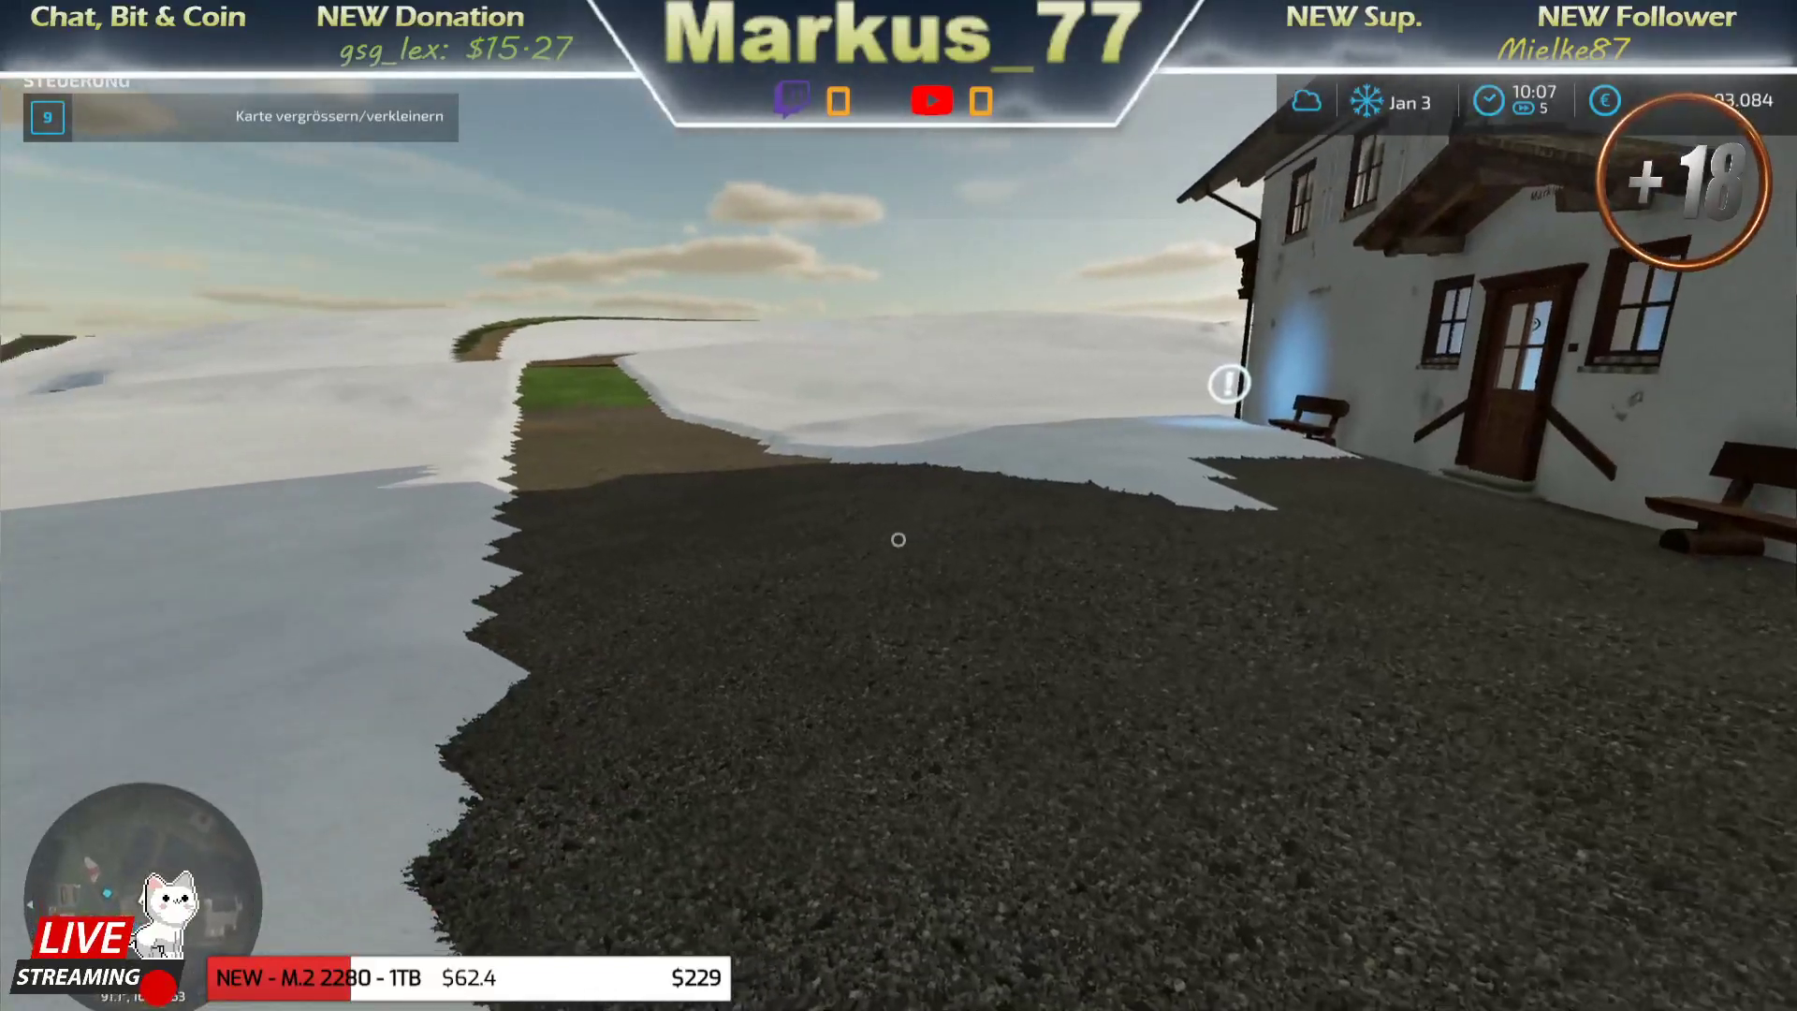
key("w")
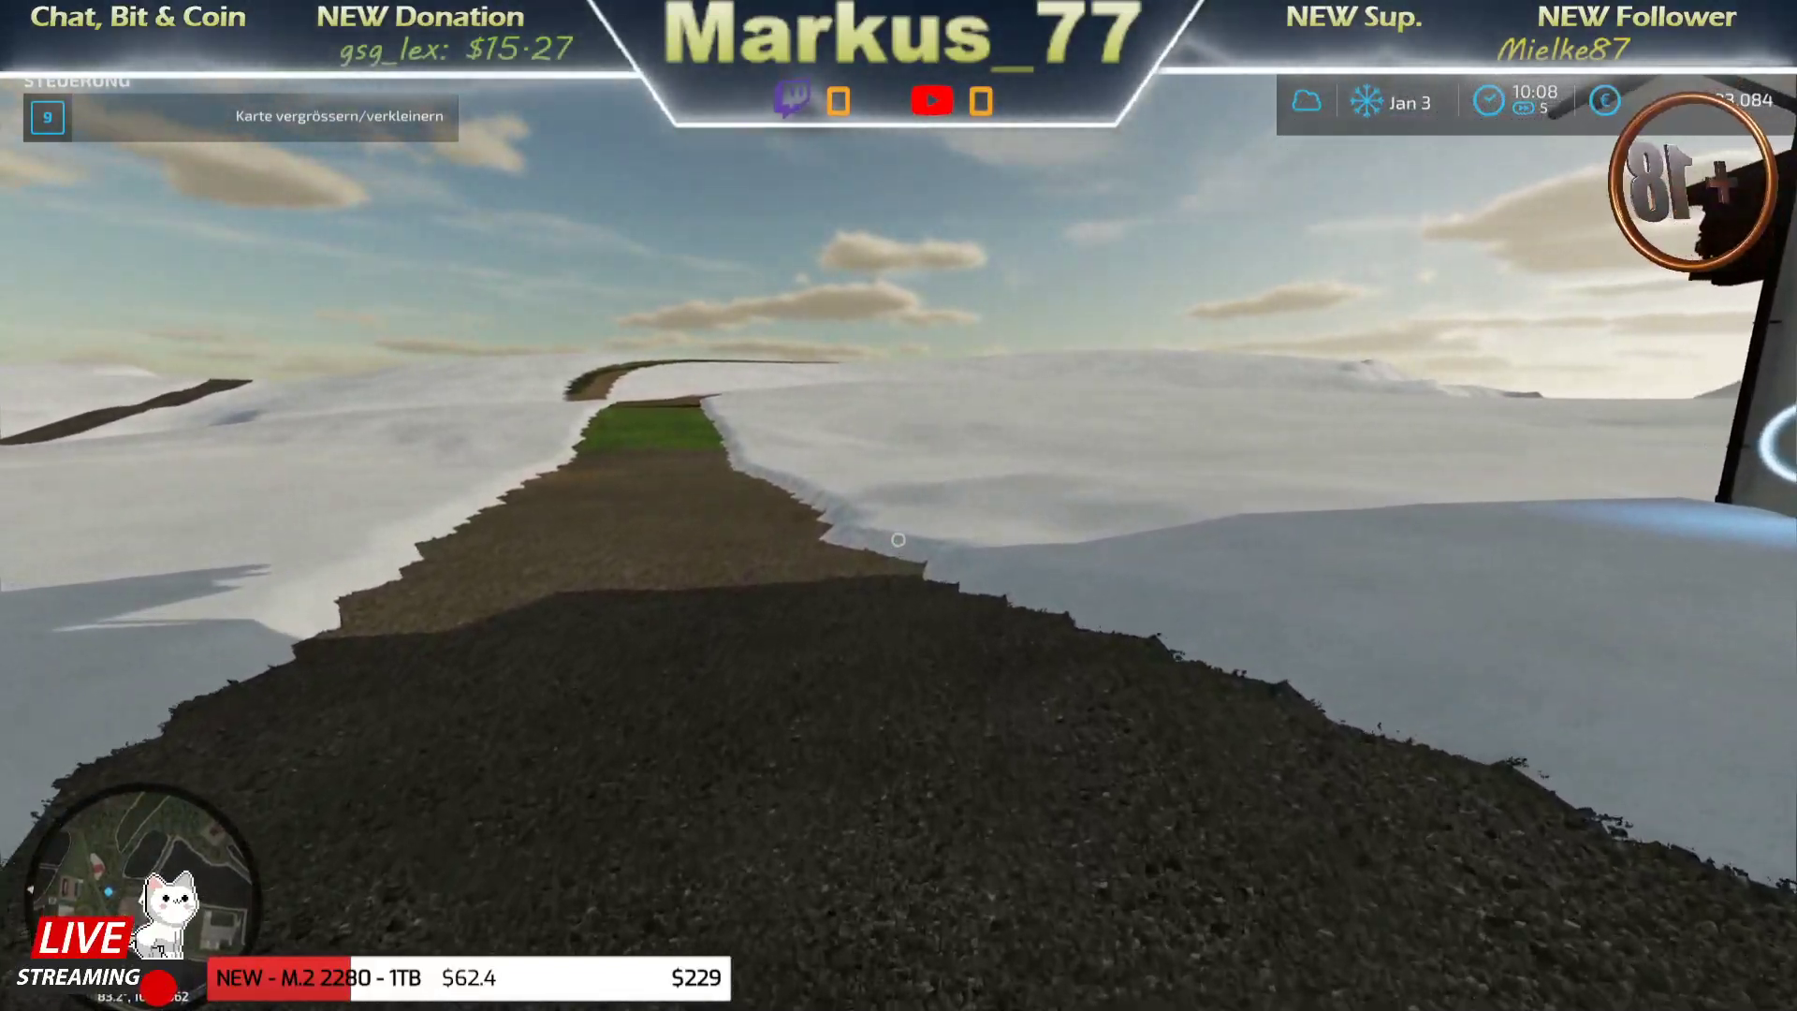
key("s")
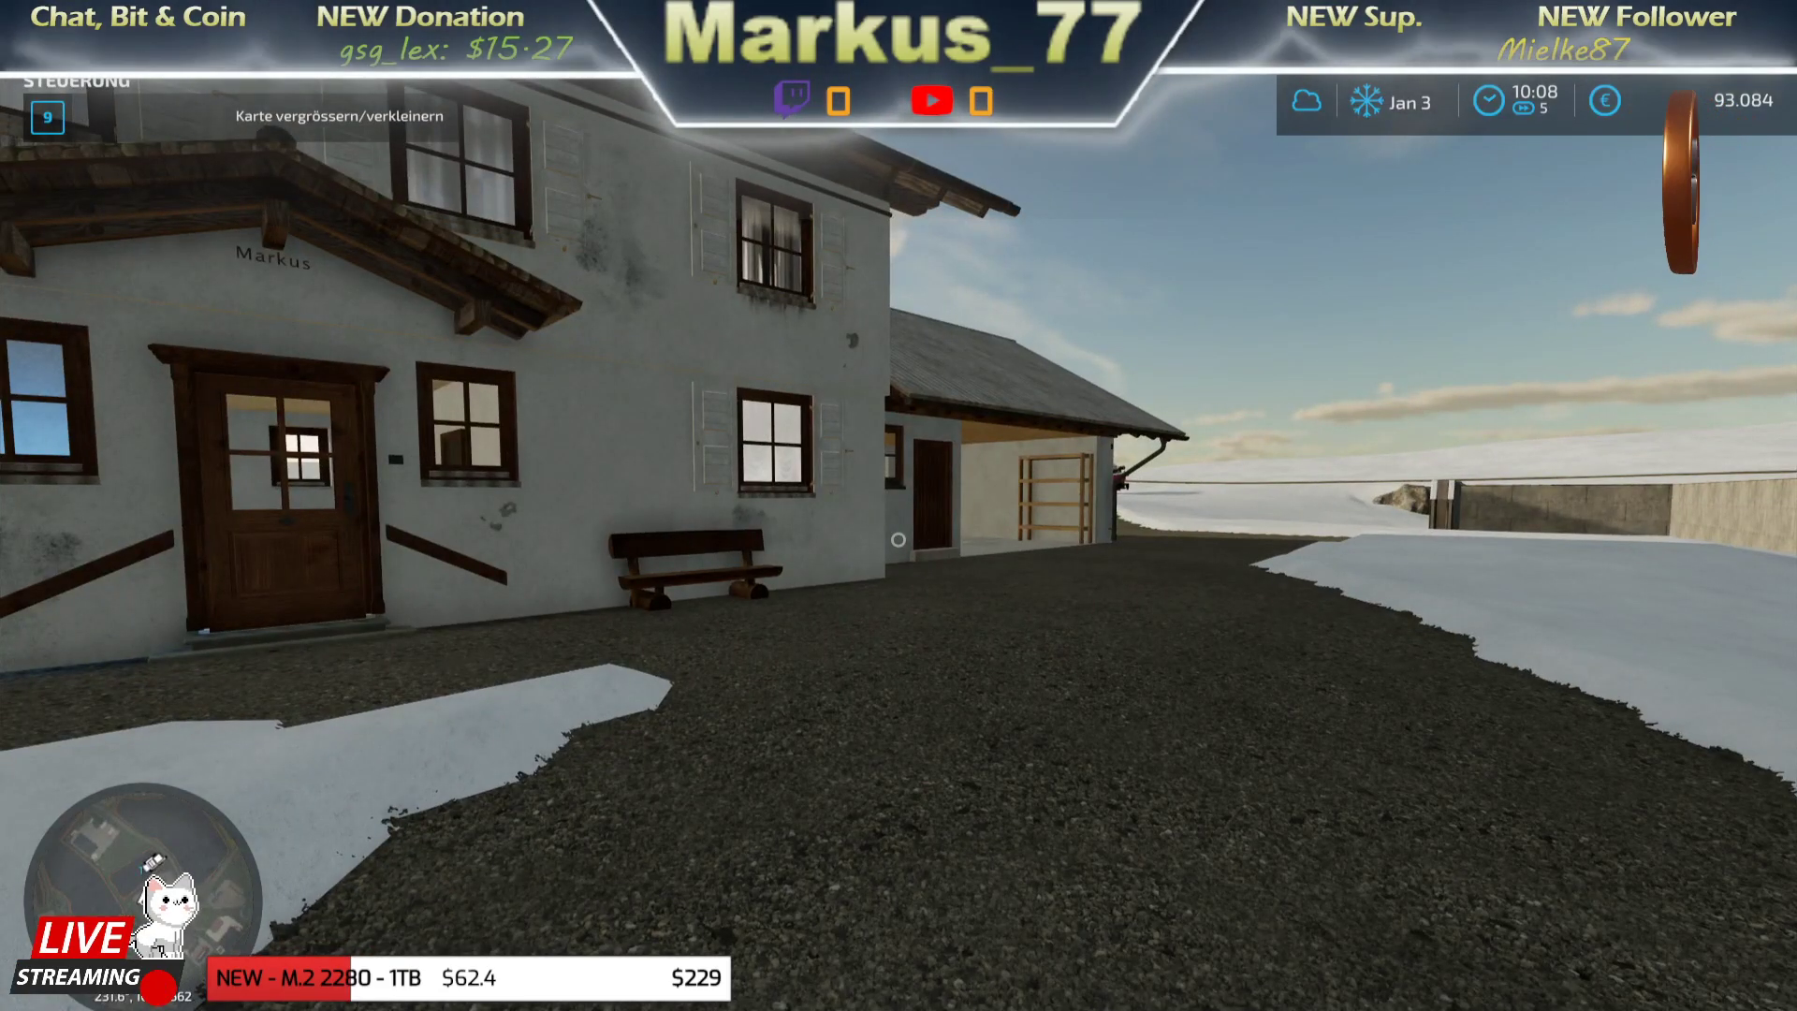
key("w")
type("gs")
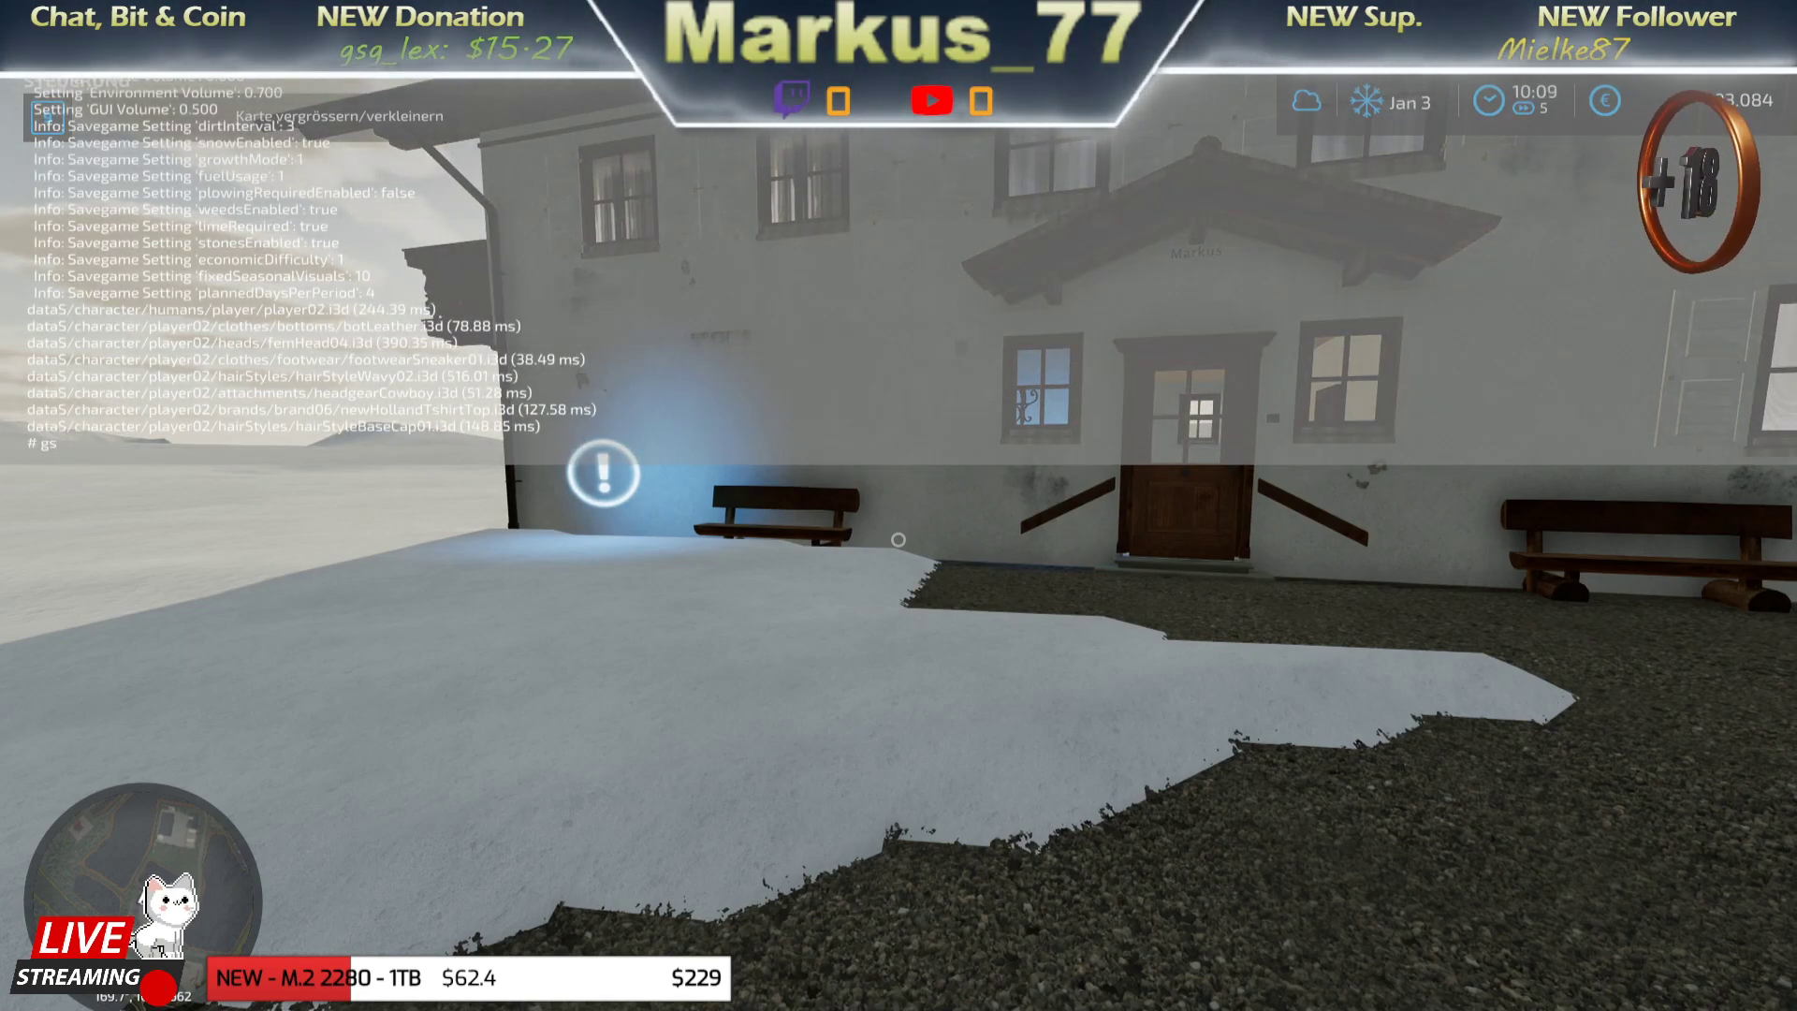
- Run gsWeatherAdd snow and gsSnowAdd 3 for 0.35 snow height, then close the console and open the map
type("WeatherAdd")
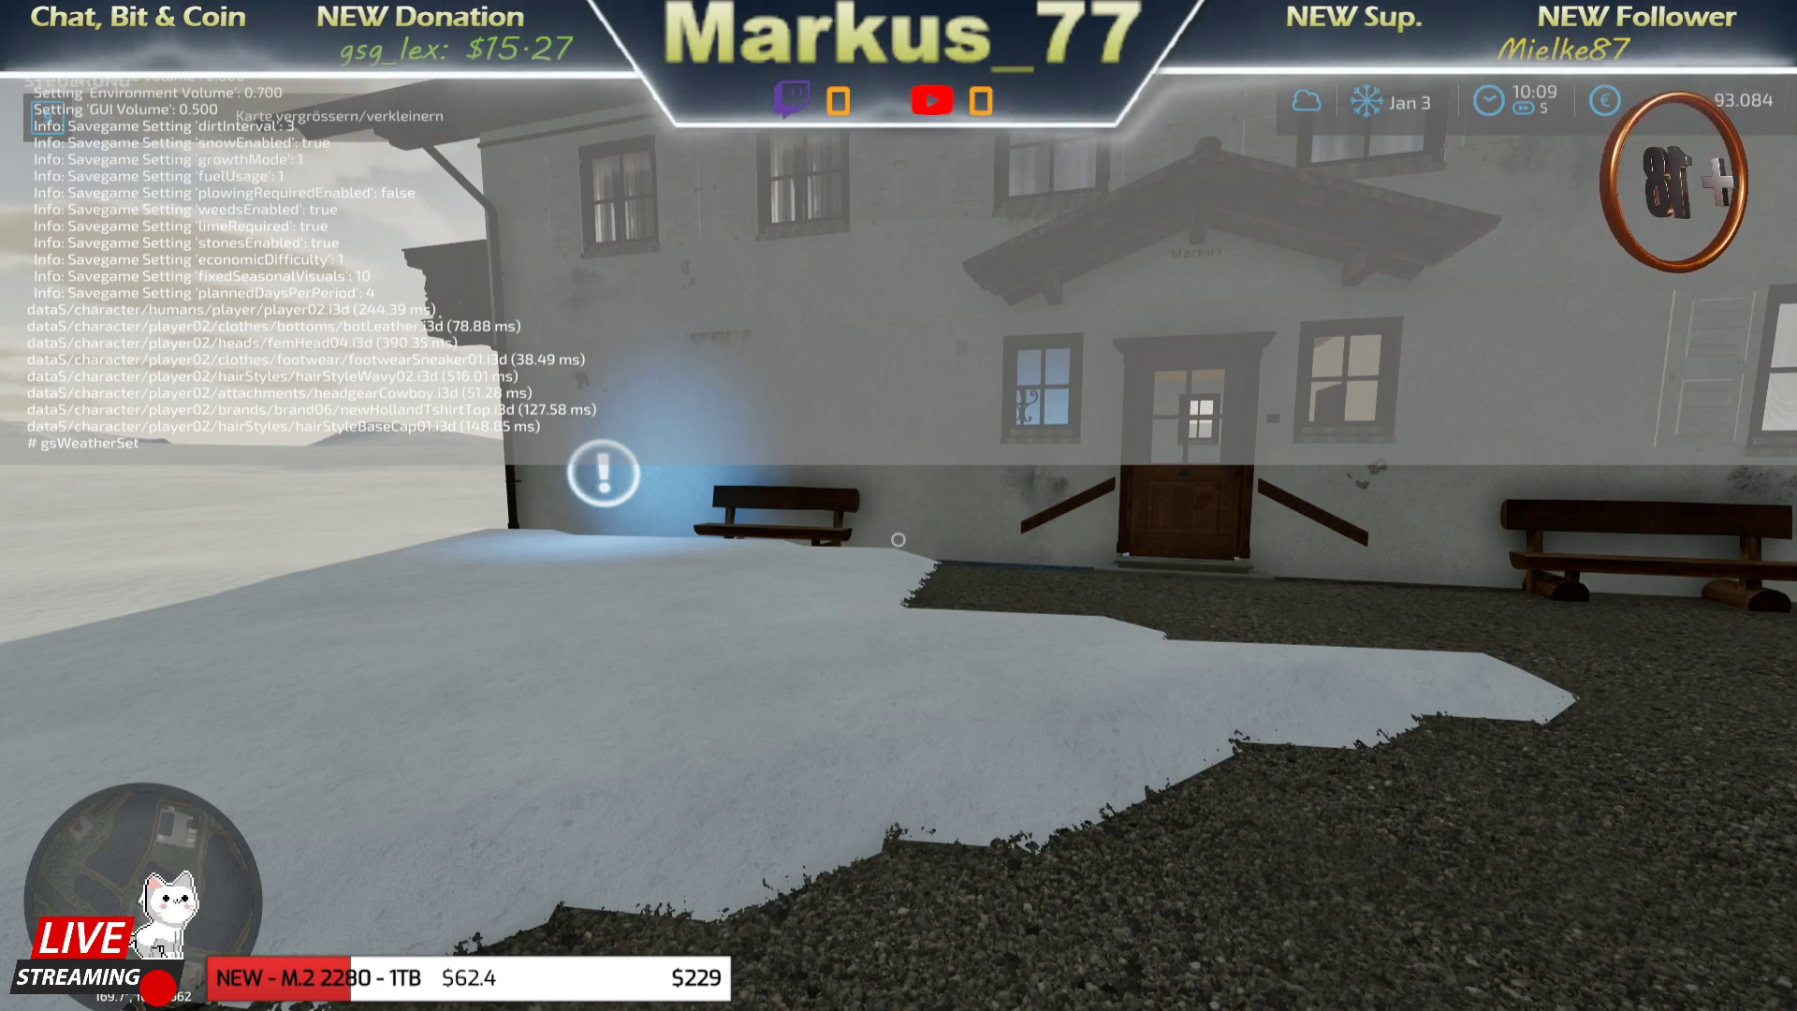
type(" snow")
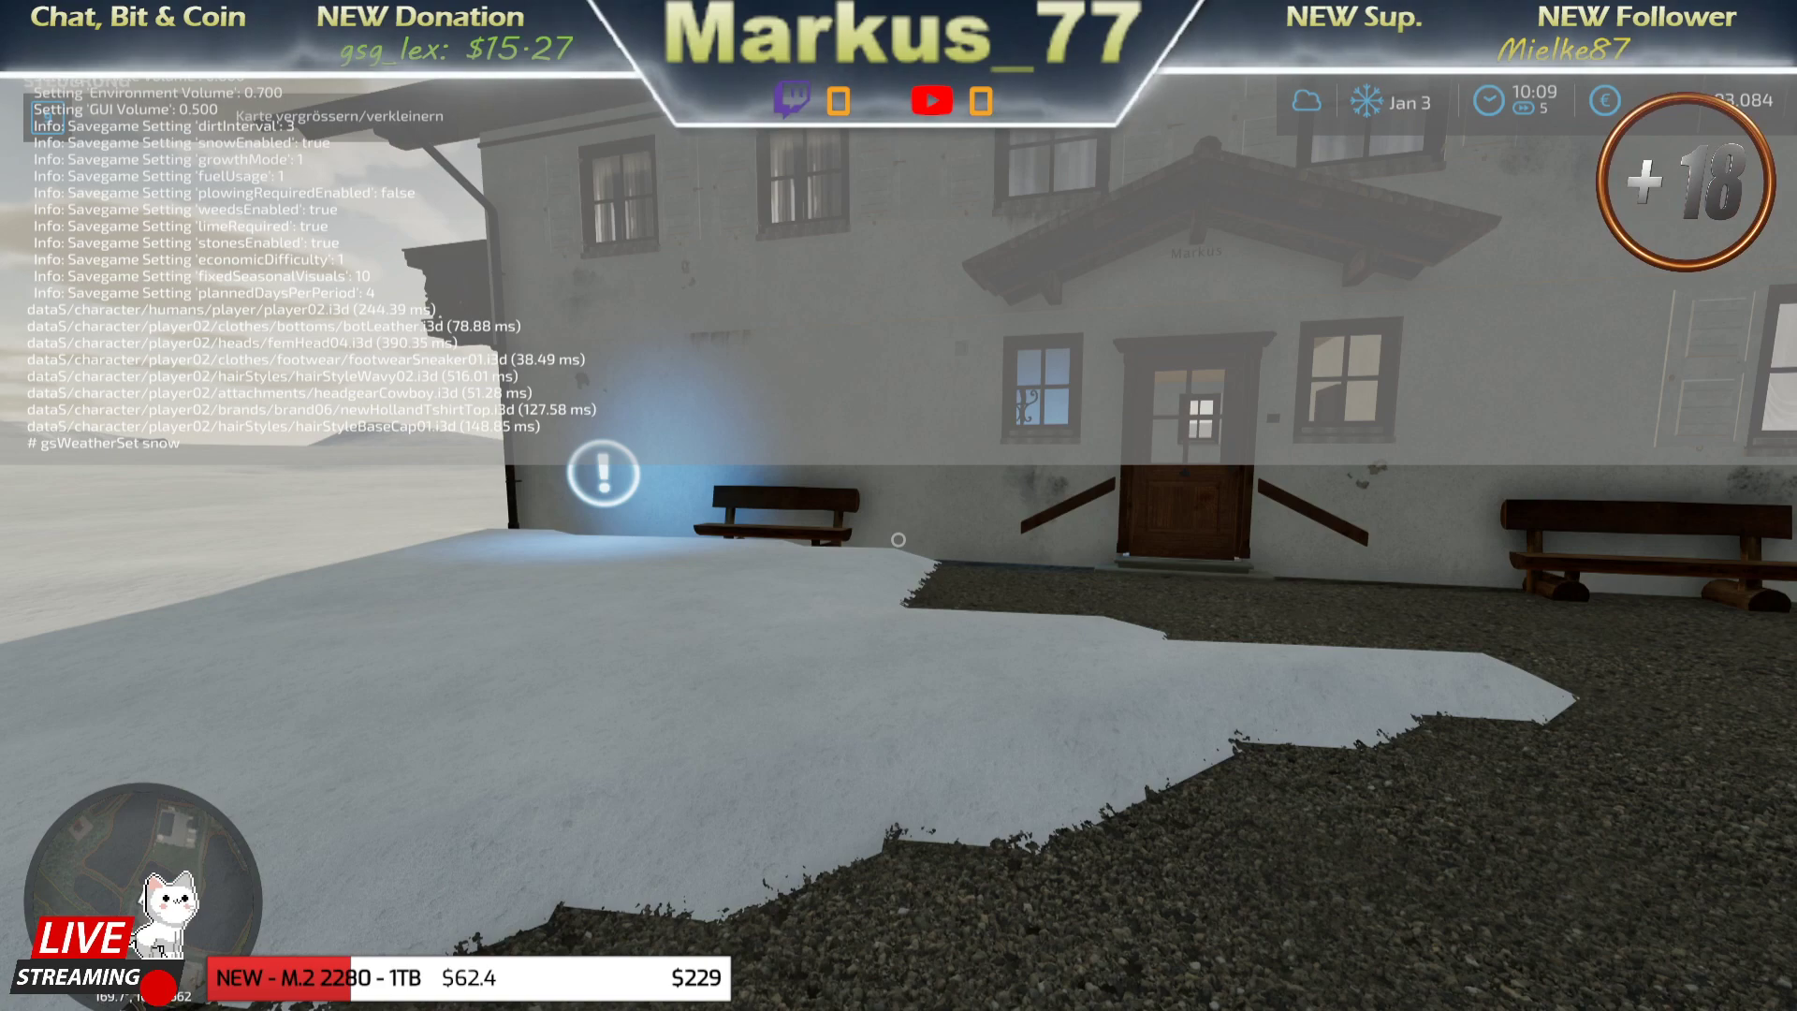
key("Return")
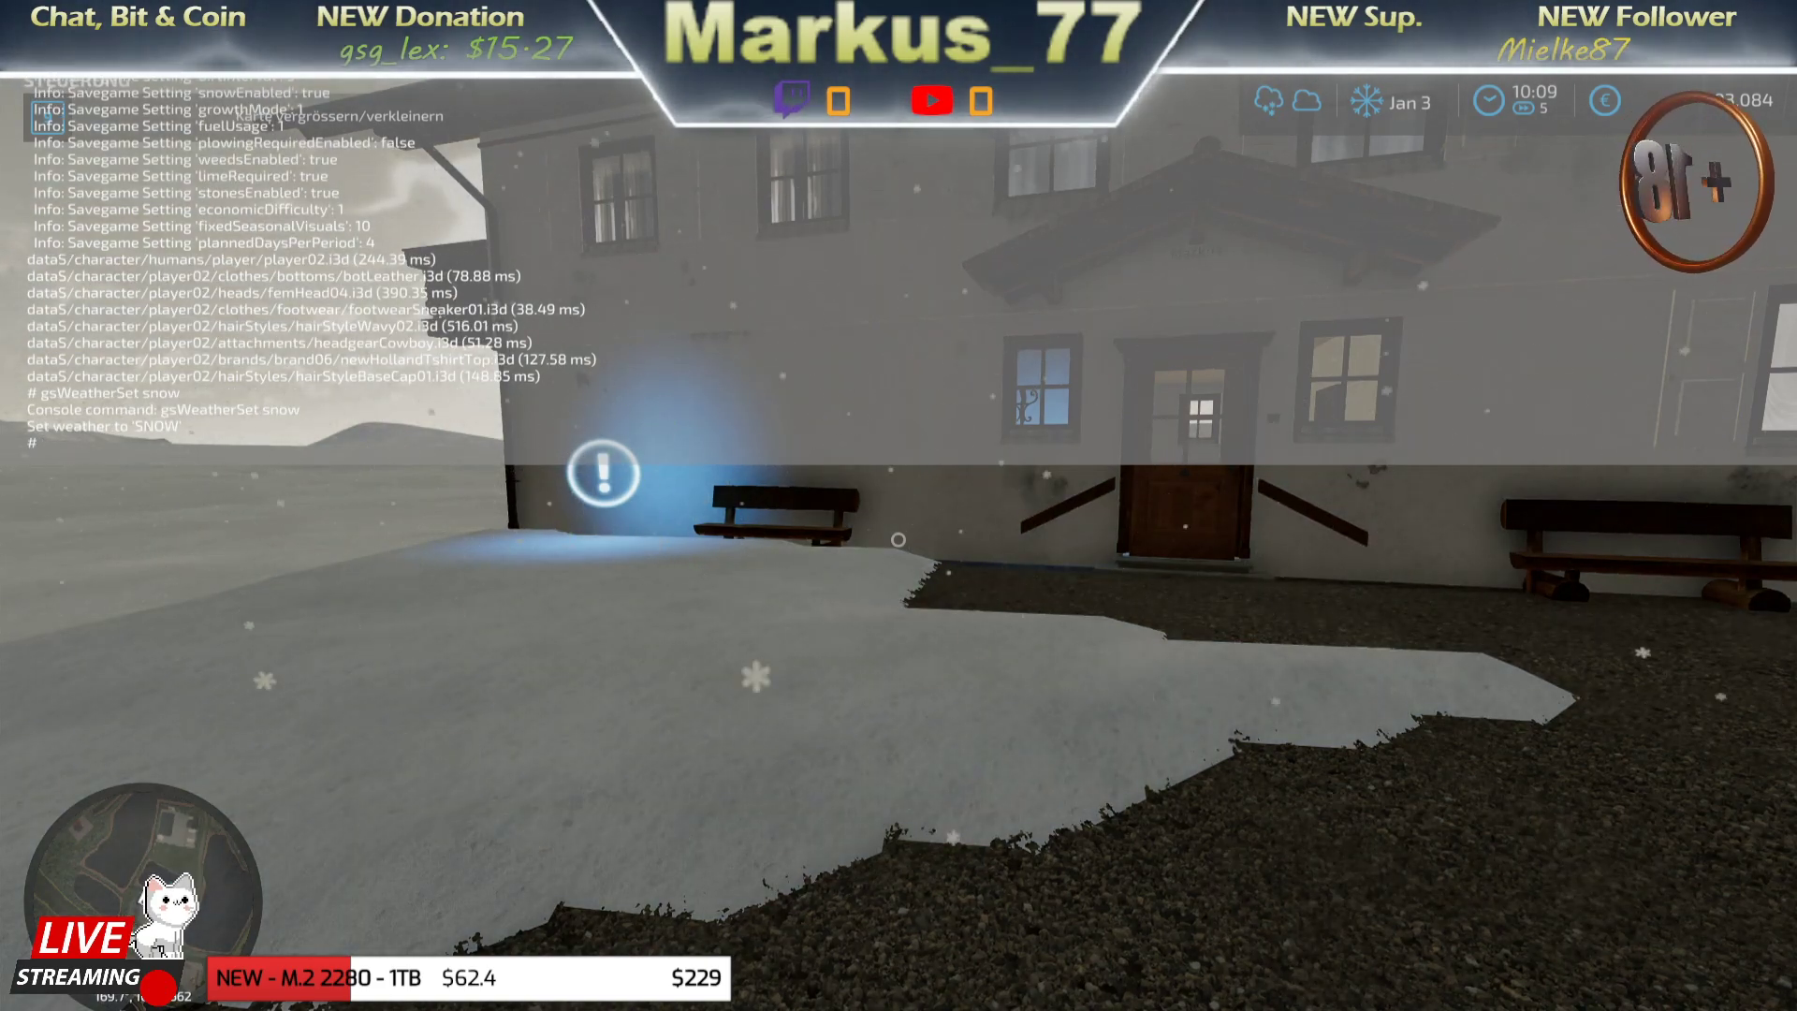
type("gs")
type("SnowAdd")
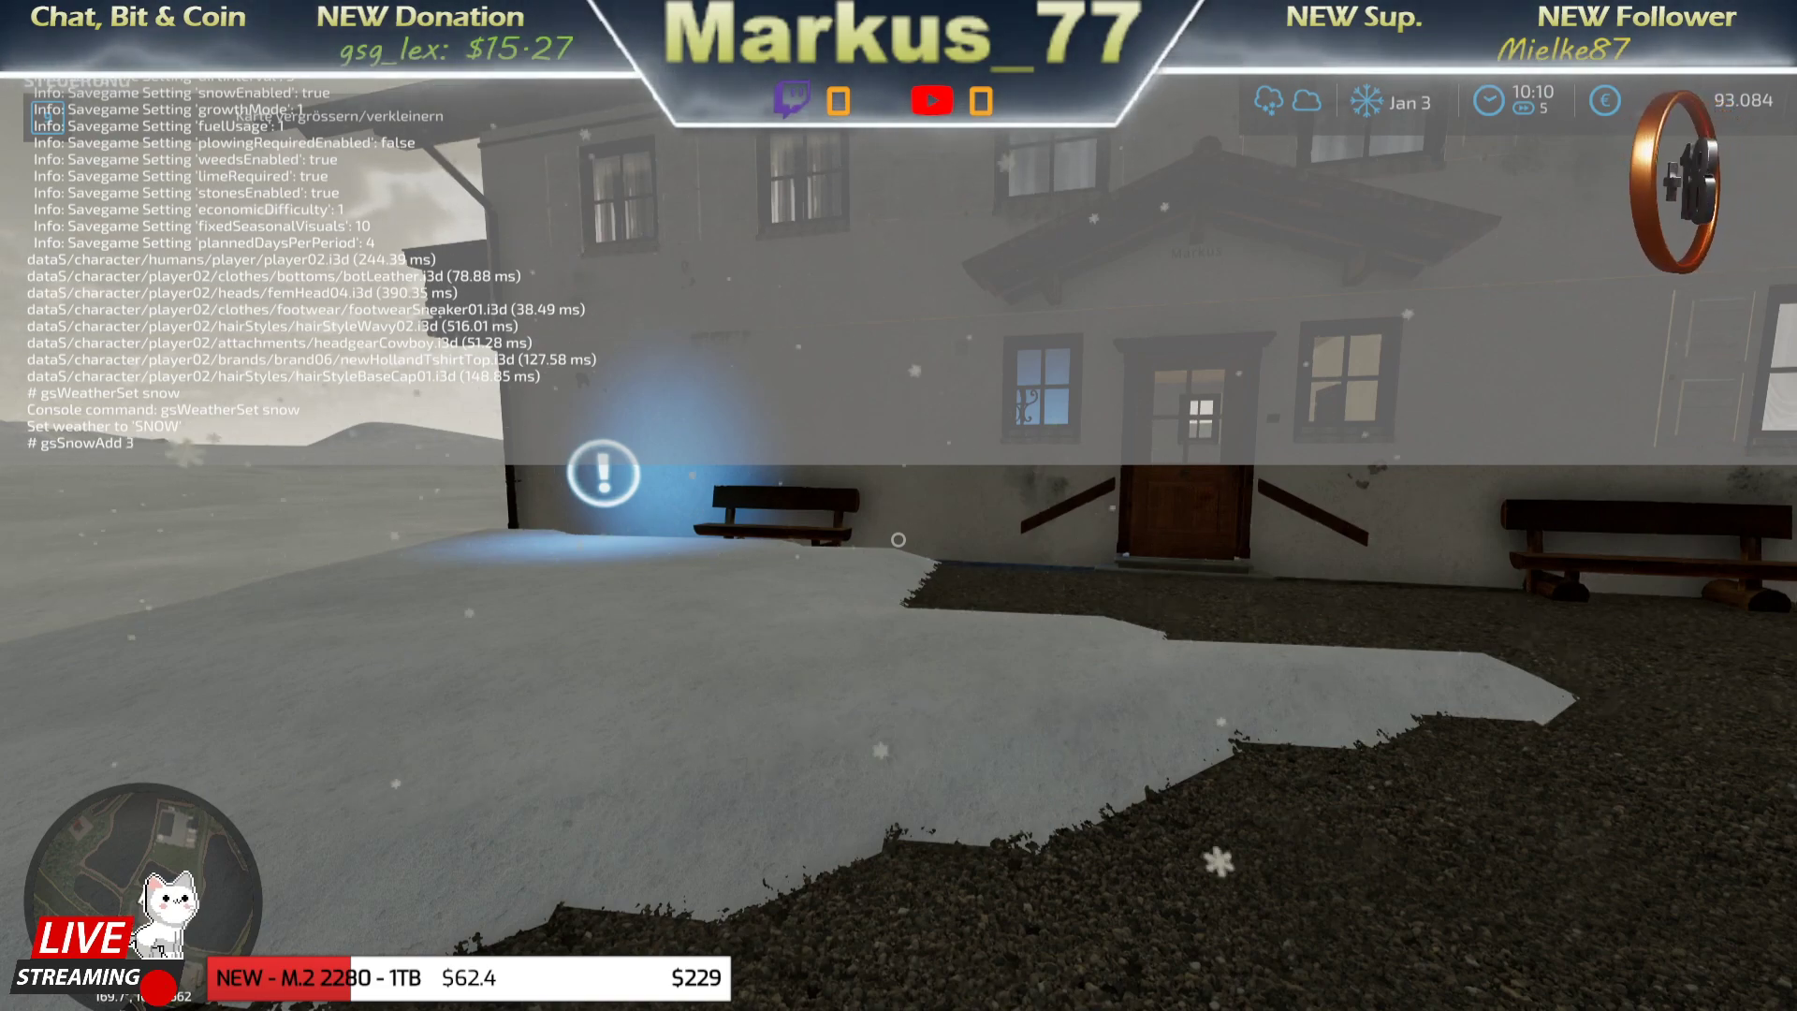
type(" 3")
key("Return")
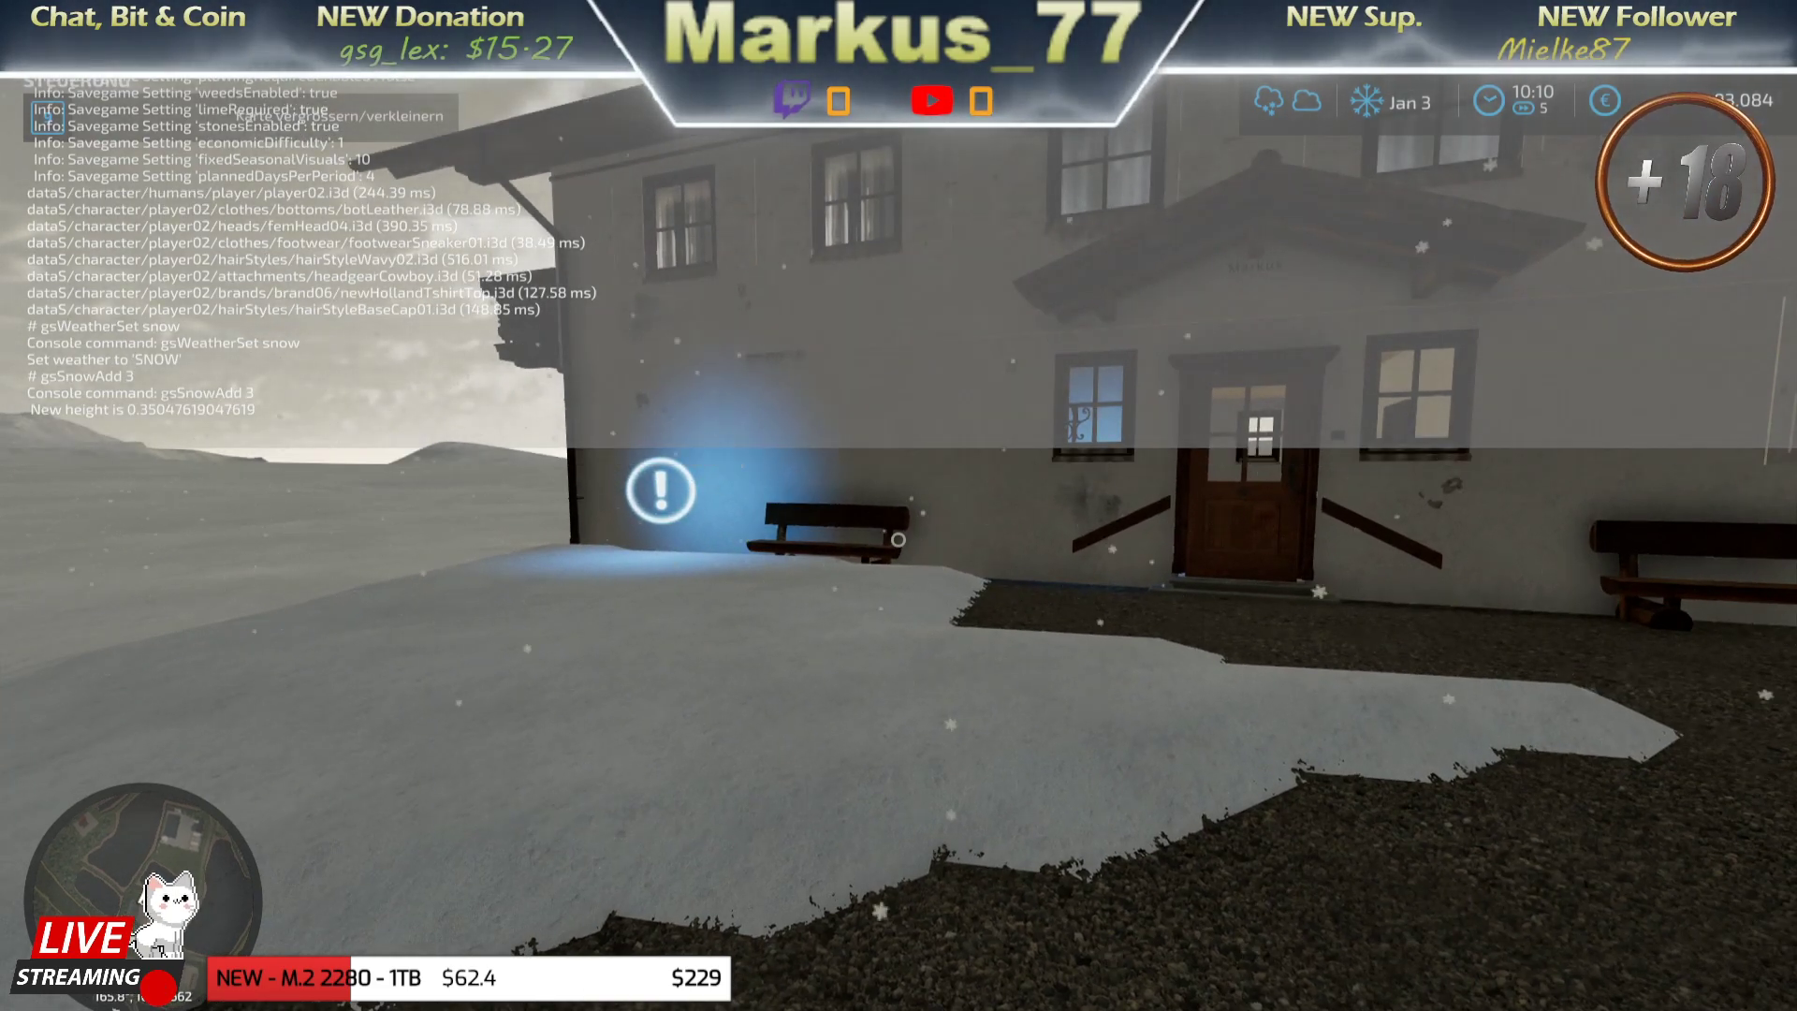
key("grave")
key("Escape")
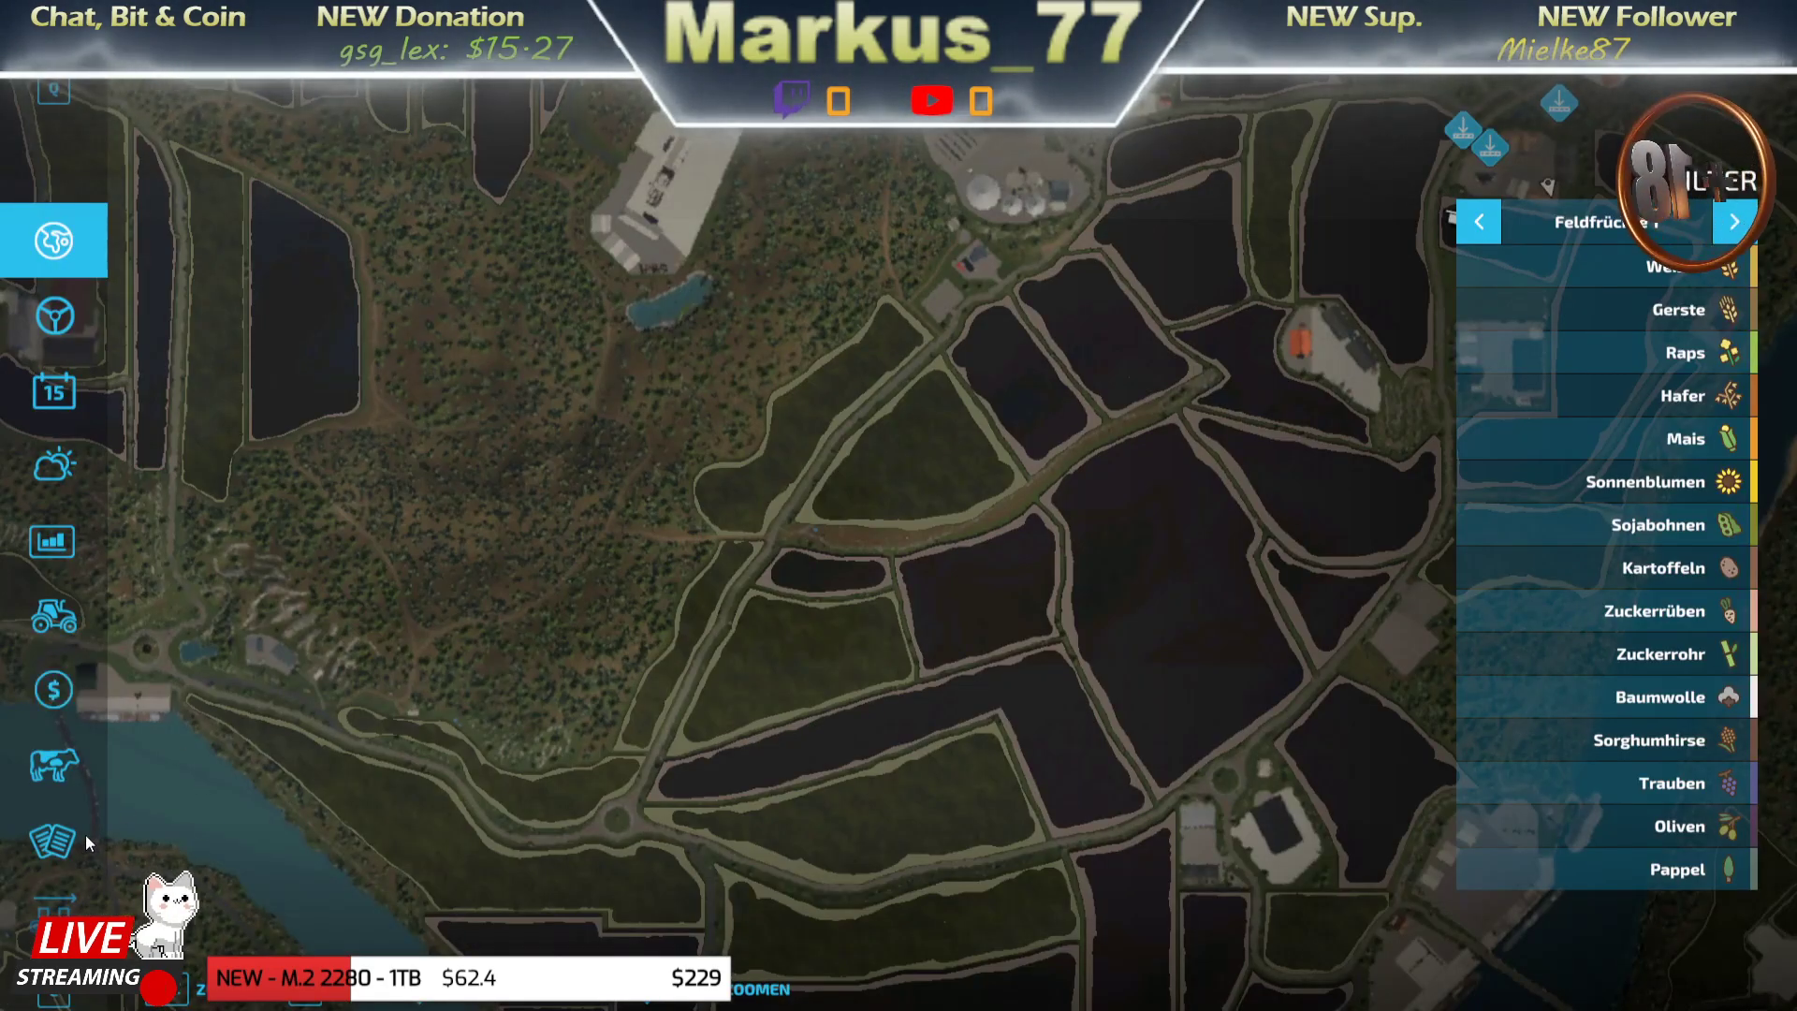
- In Spieleinstellungen, confirm Dezember seasons and snow on, toggling seasonal growth off and back to Ja
scroll("down", 3)
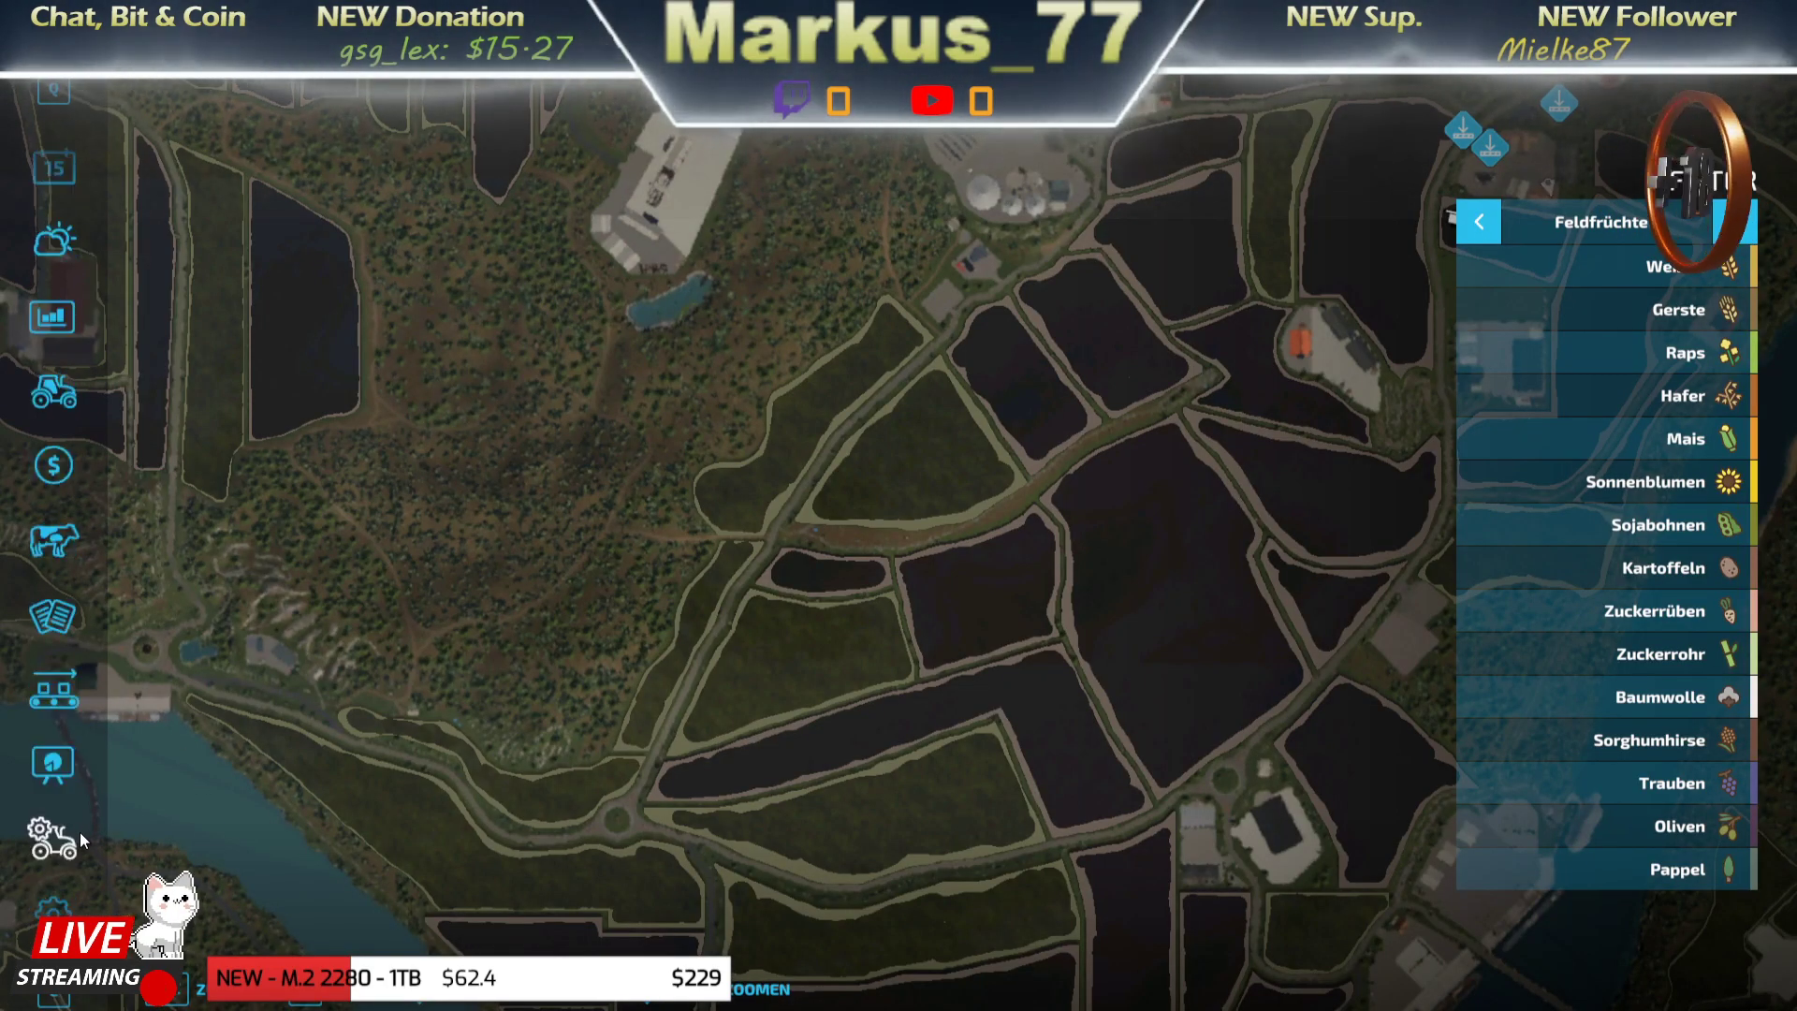
left_click(50, 759)
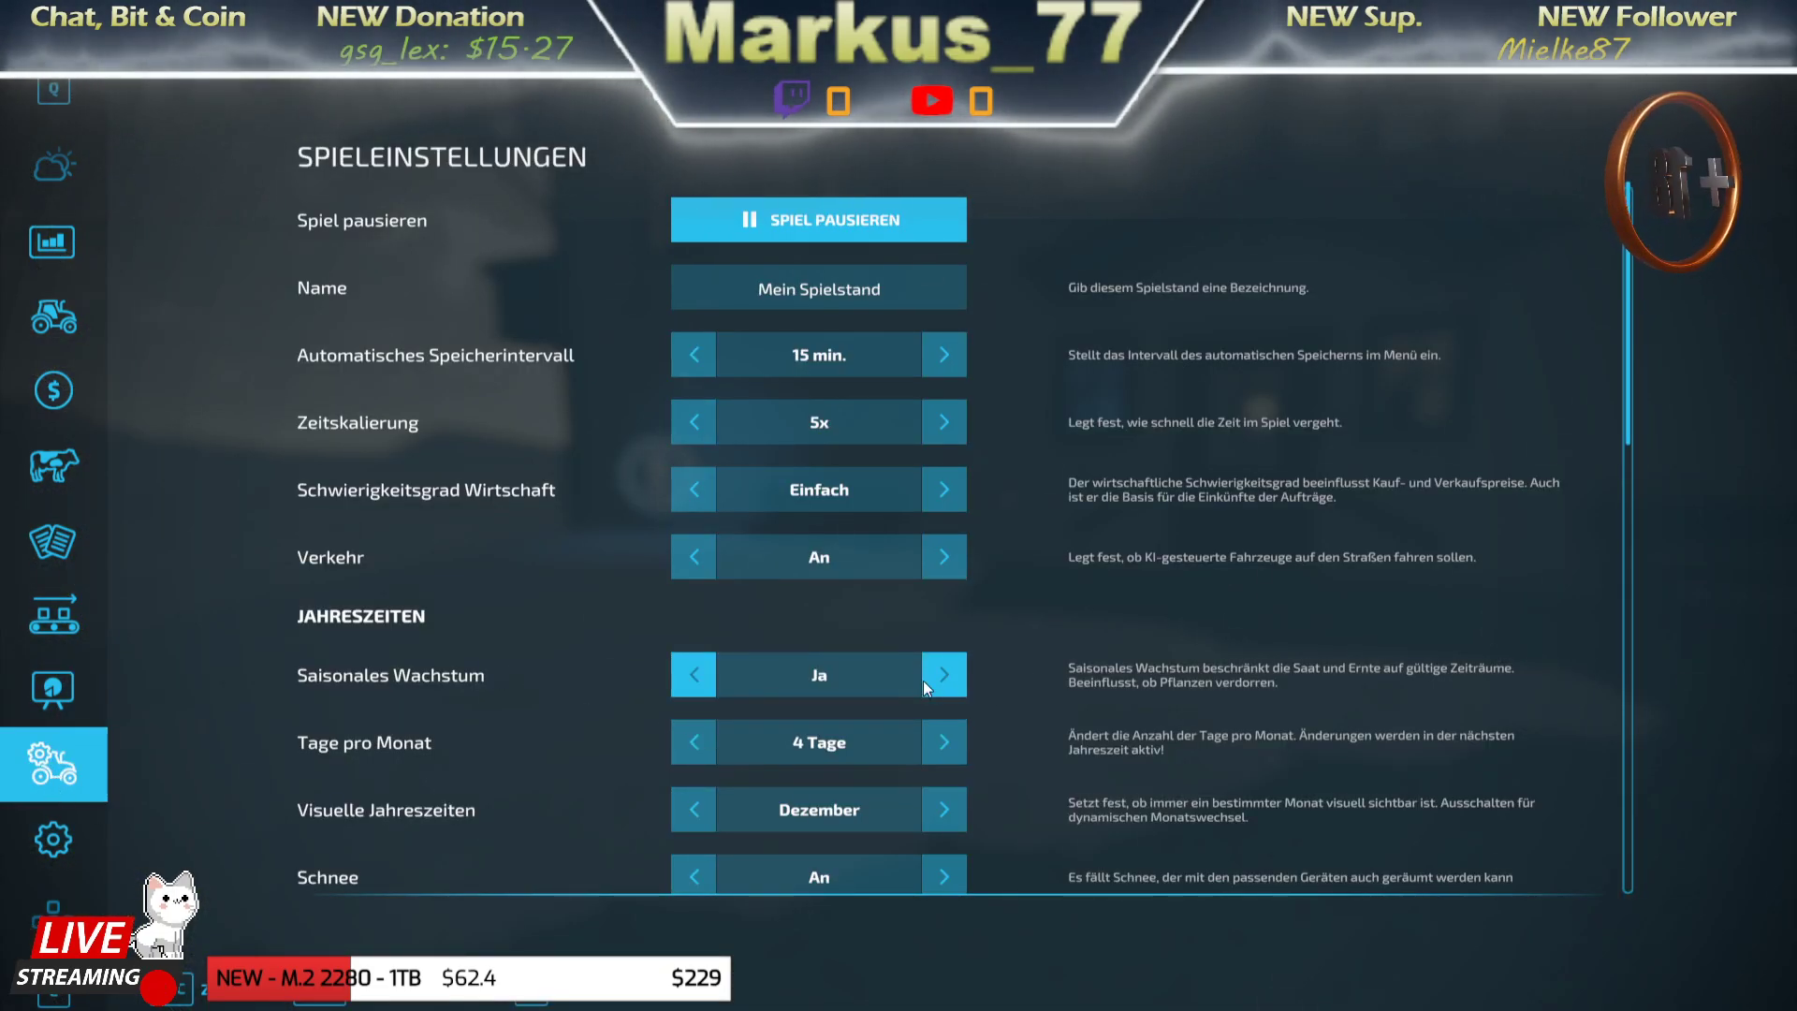
scroll("down", 3)
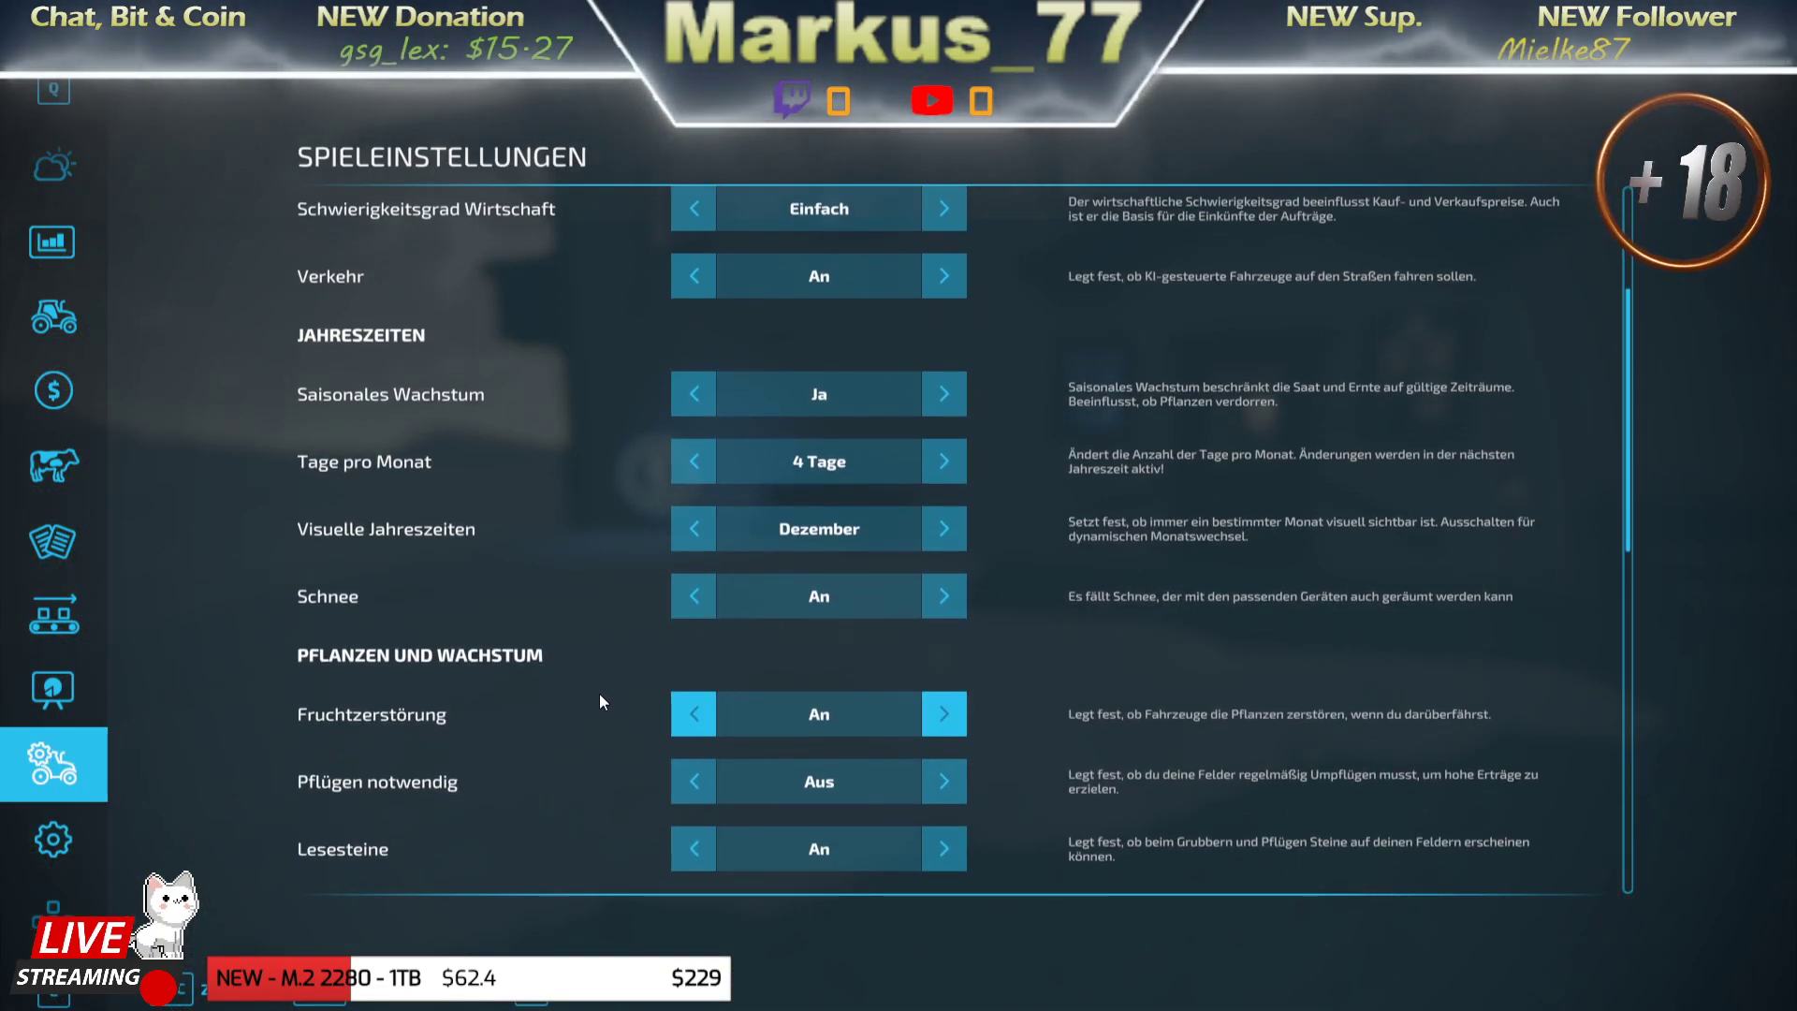
scroll("down", 3)
scroll("up", 3)
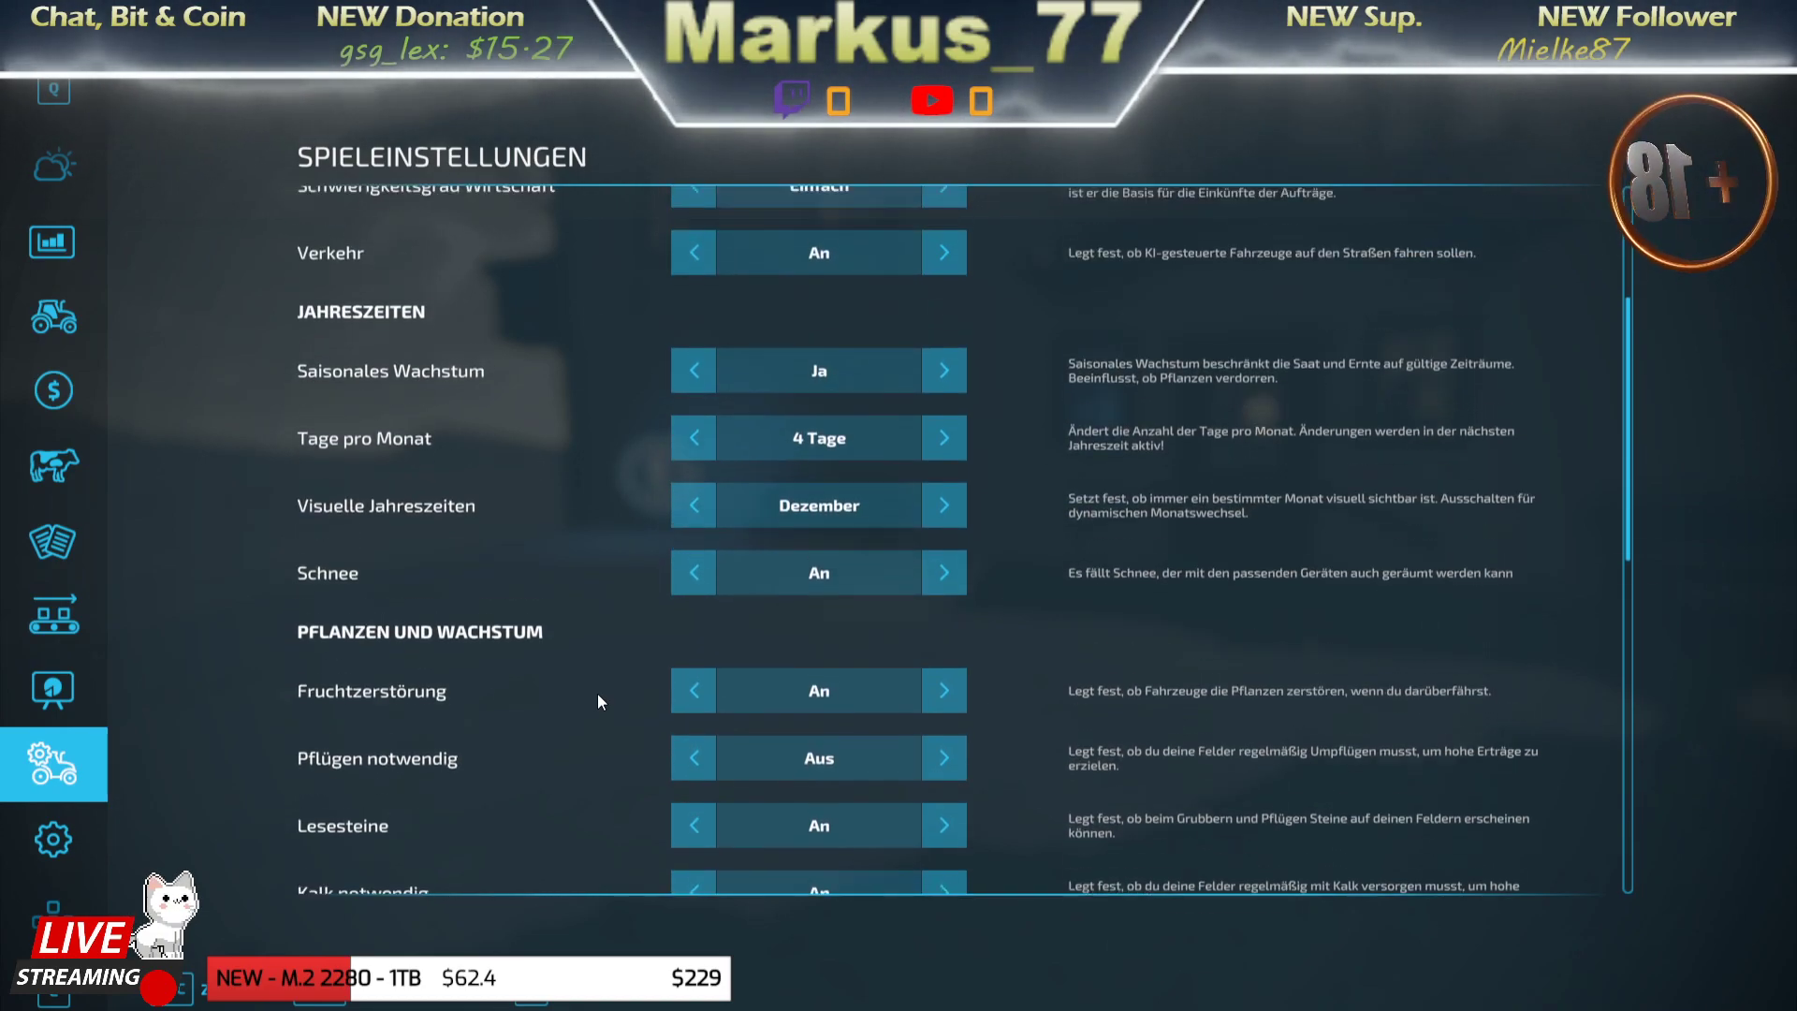
scroll("up", 3)
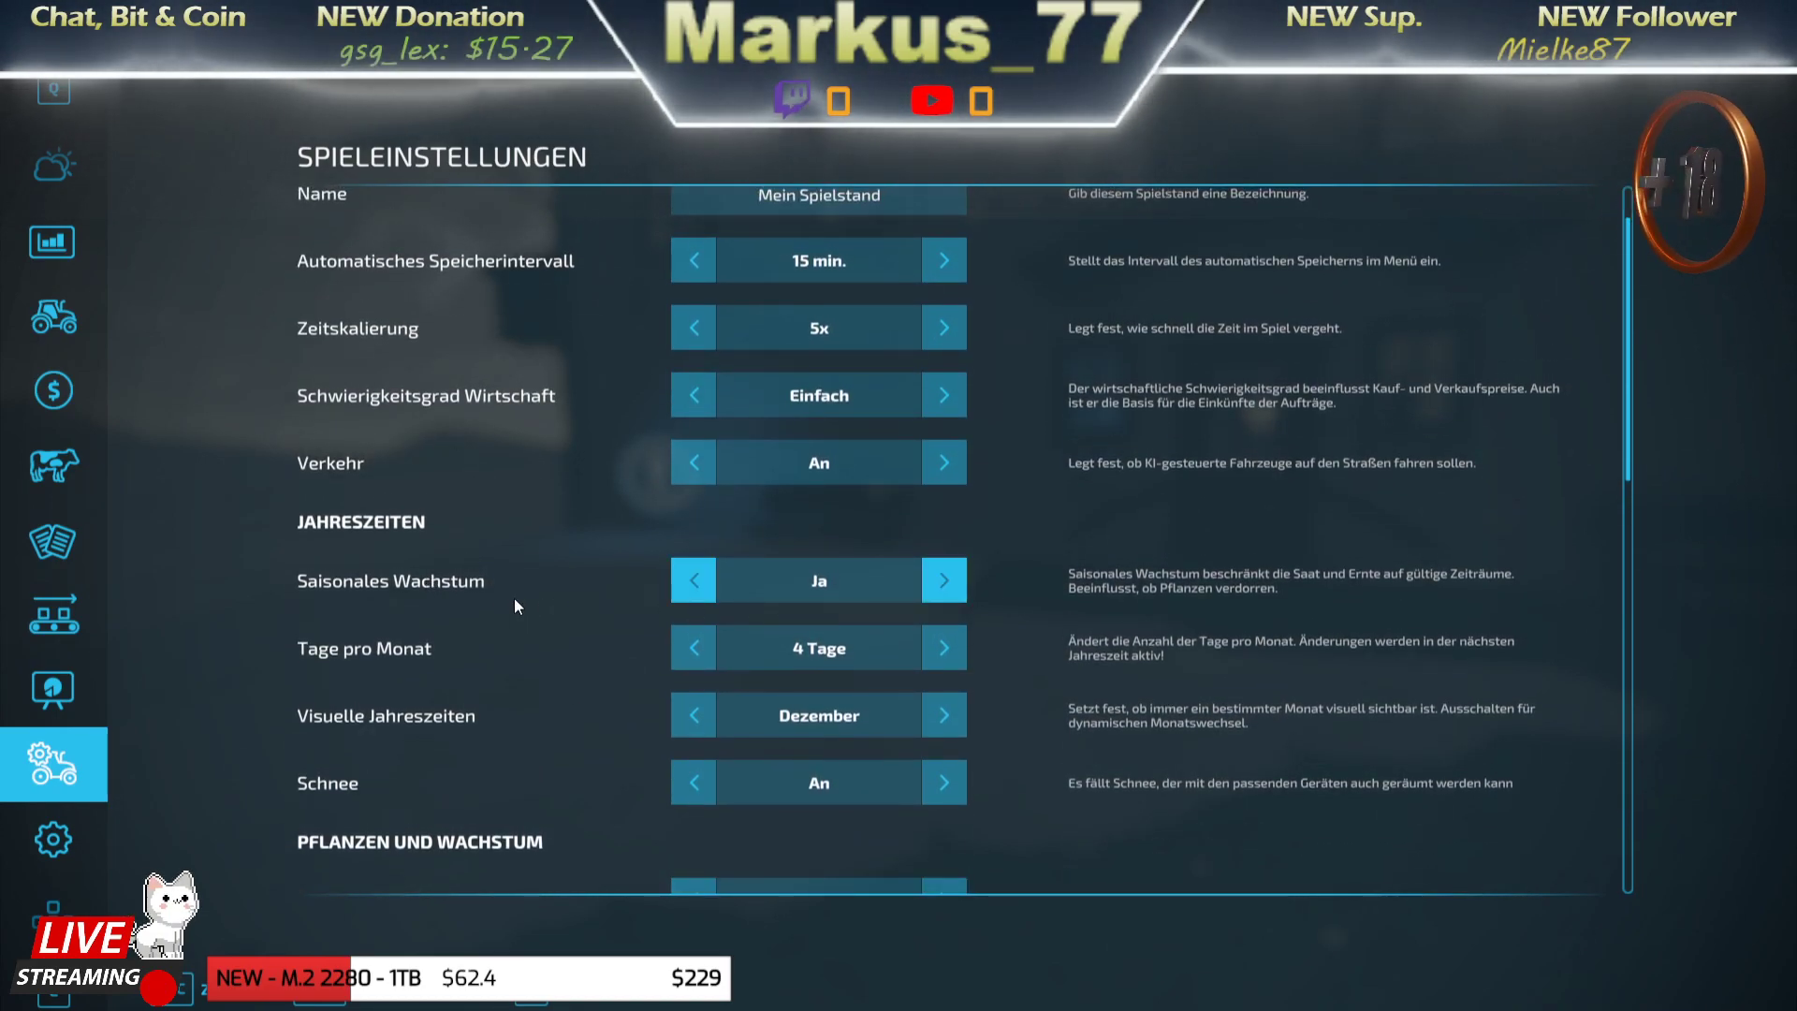
left_click(932, 581)
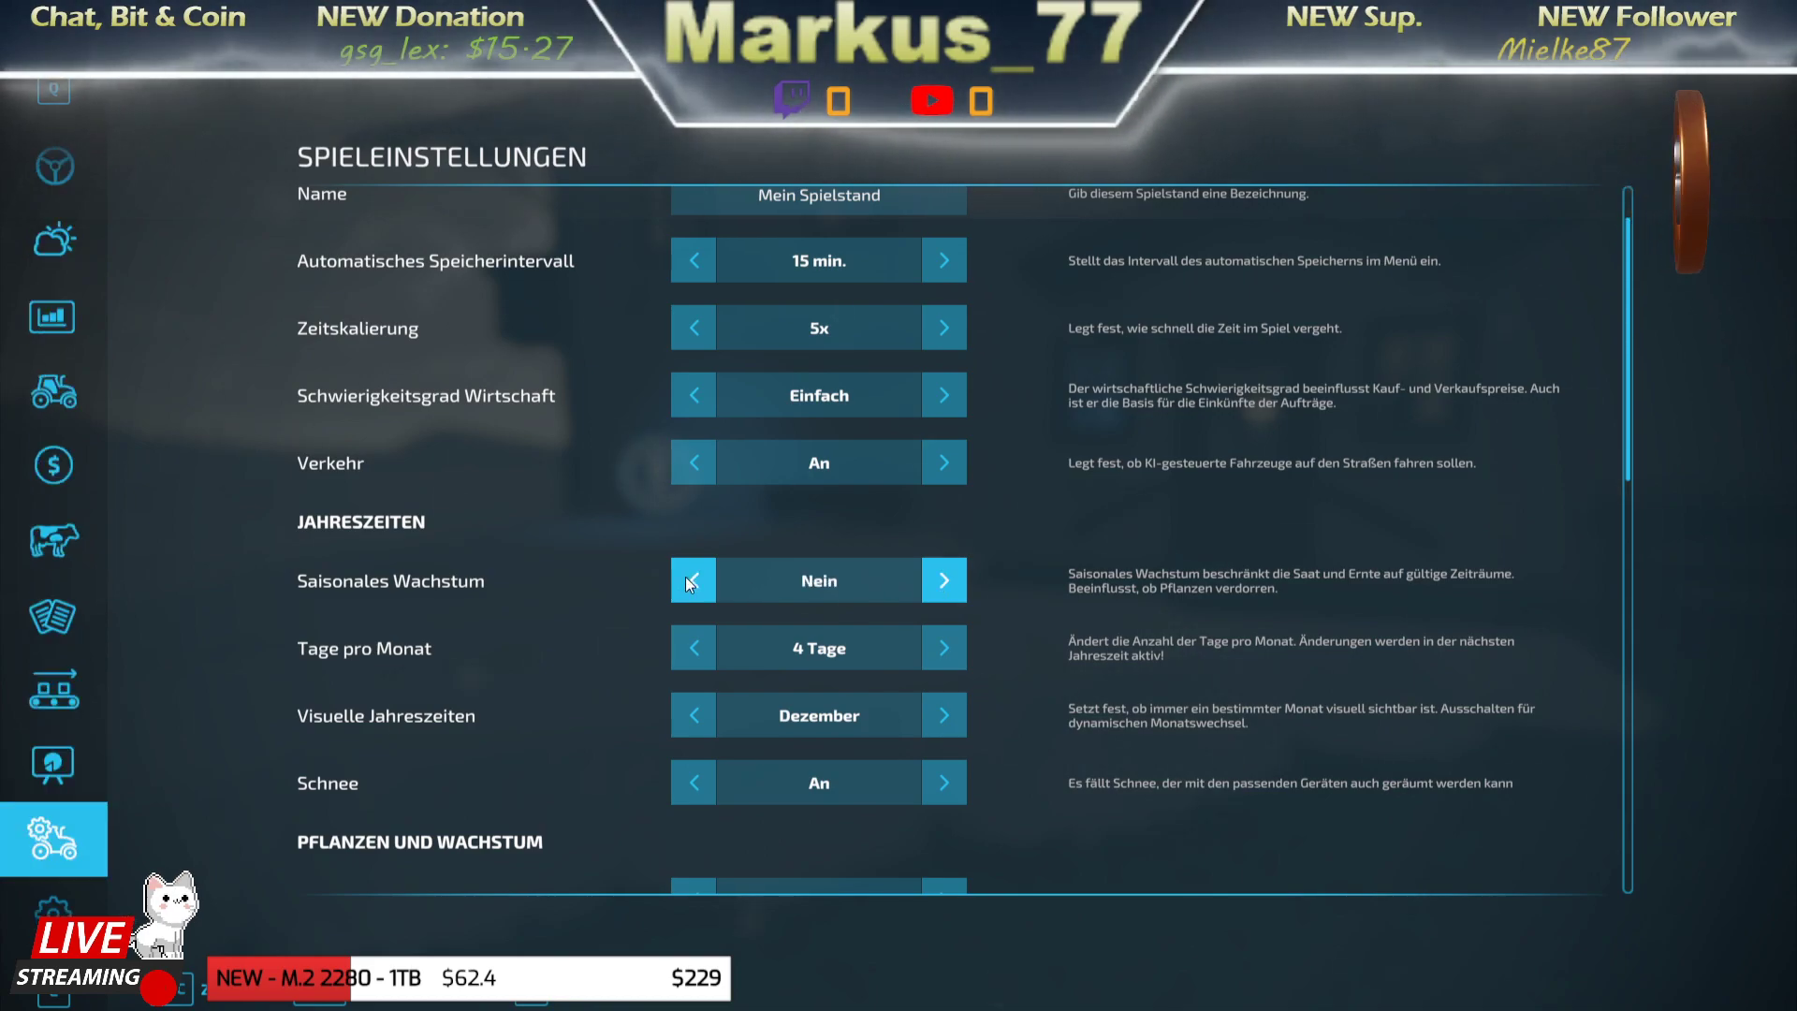
left_click(689, 576)
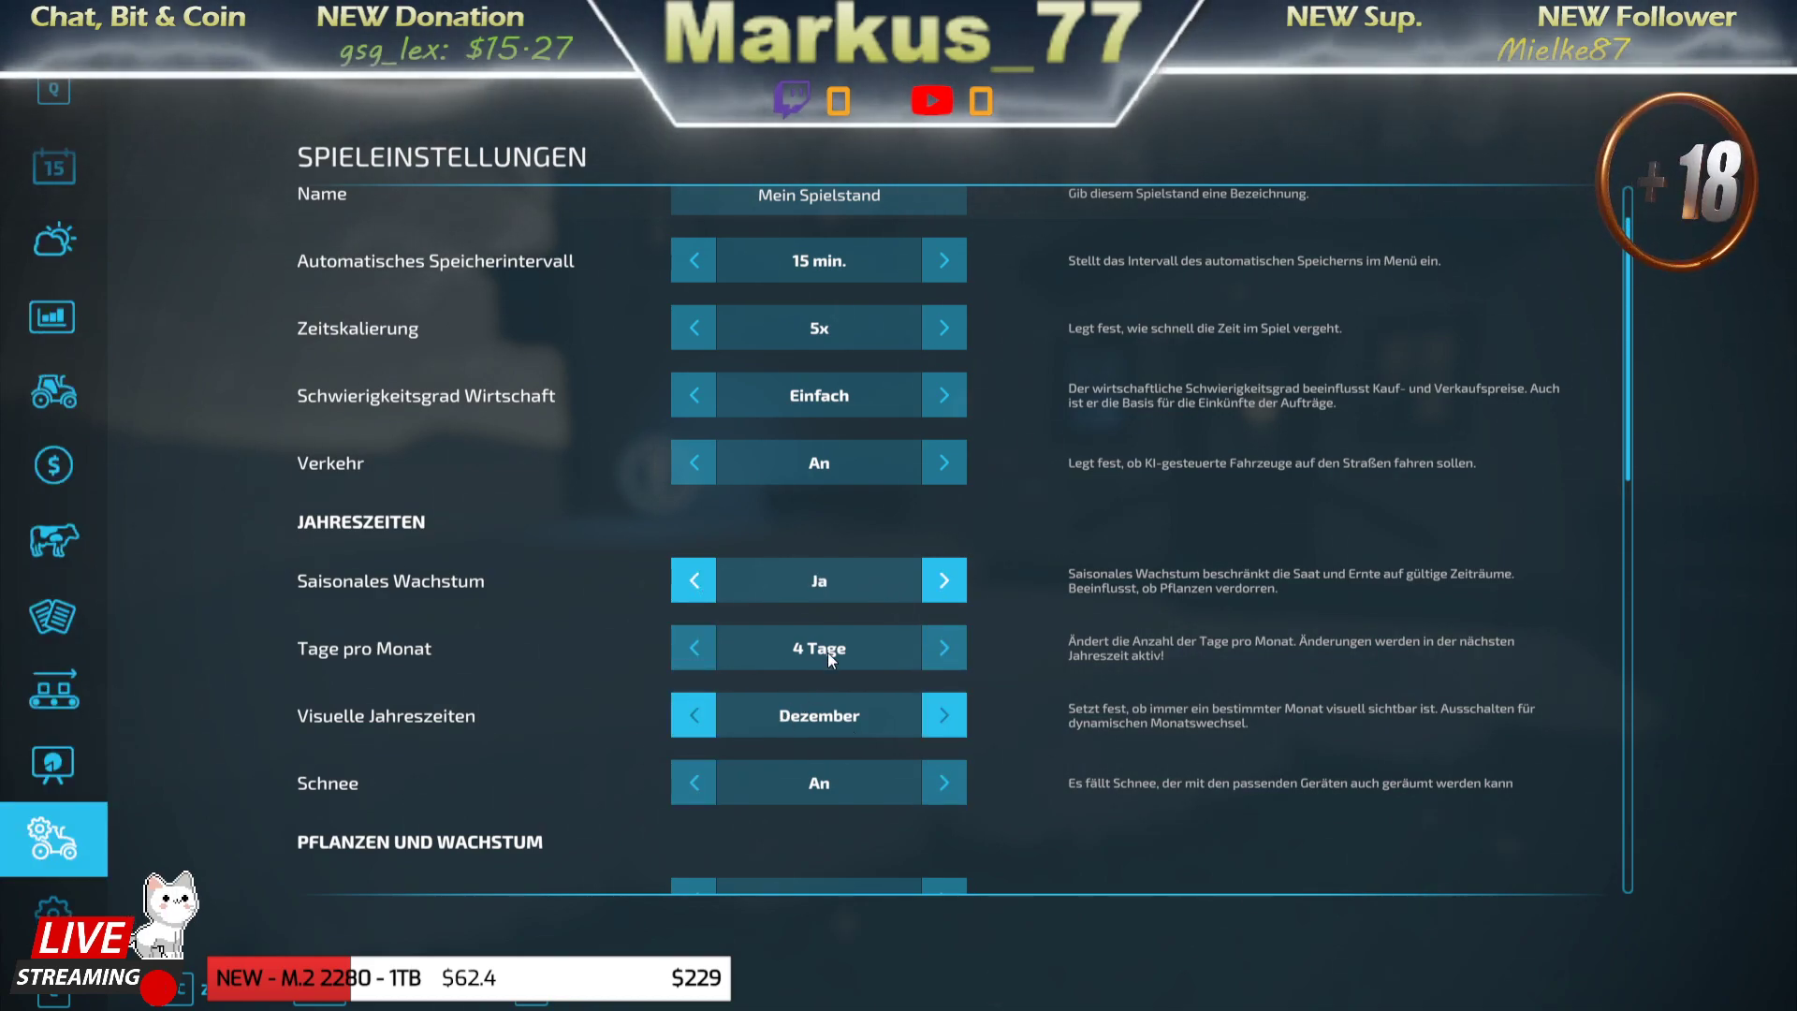
- Leave the settings, sleep at the farmhouse marker until Jan 4 at 08:00, and open the console
left_click(213, 1000)
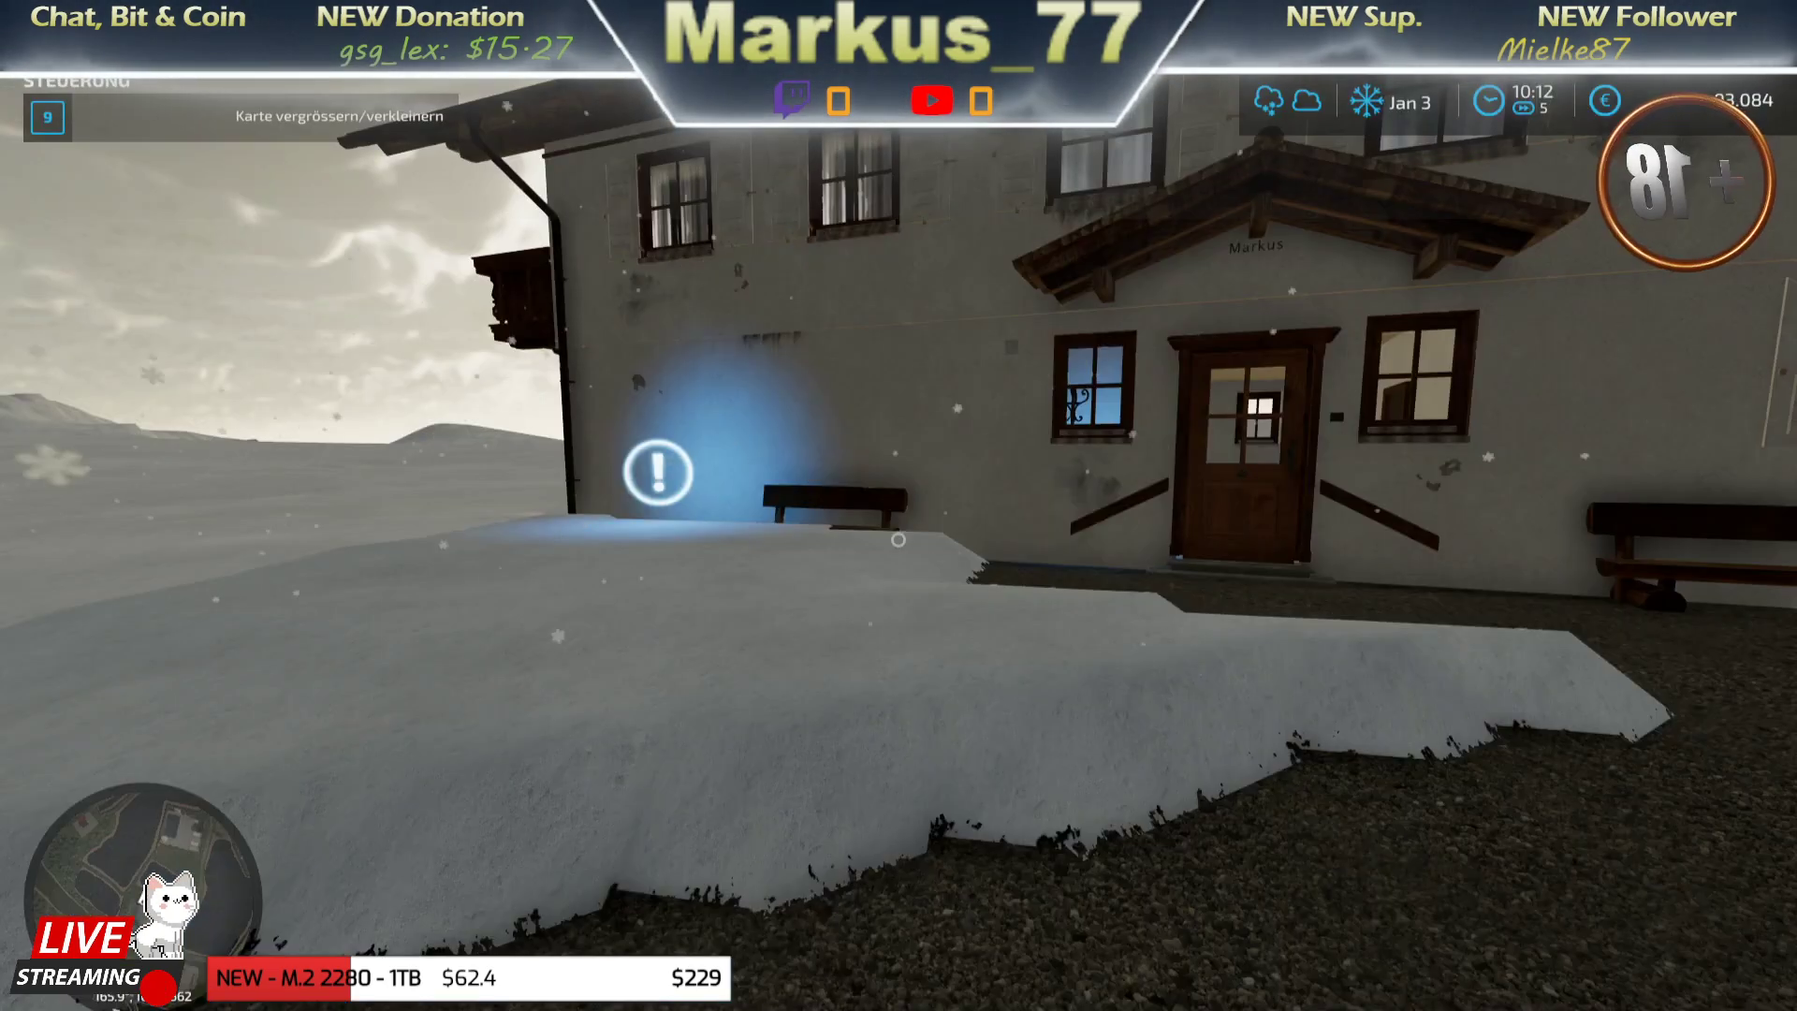
key("w")
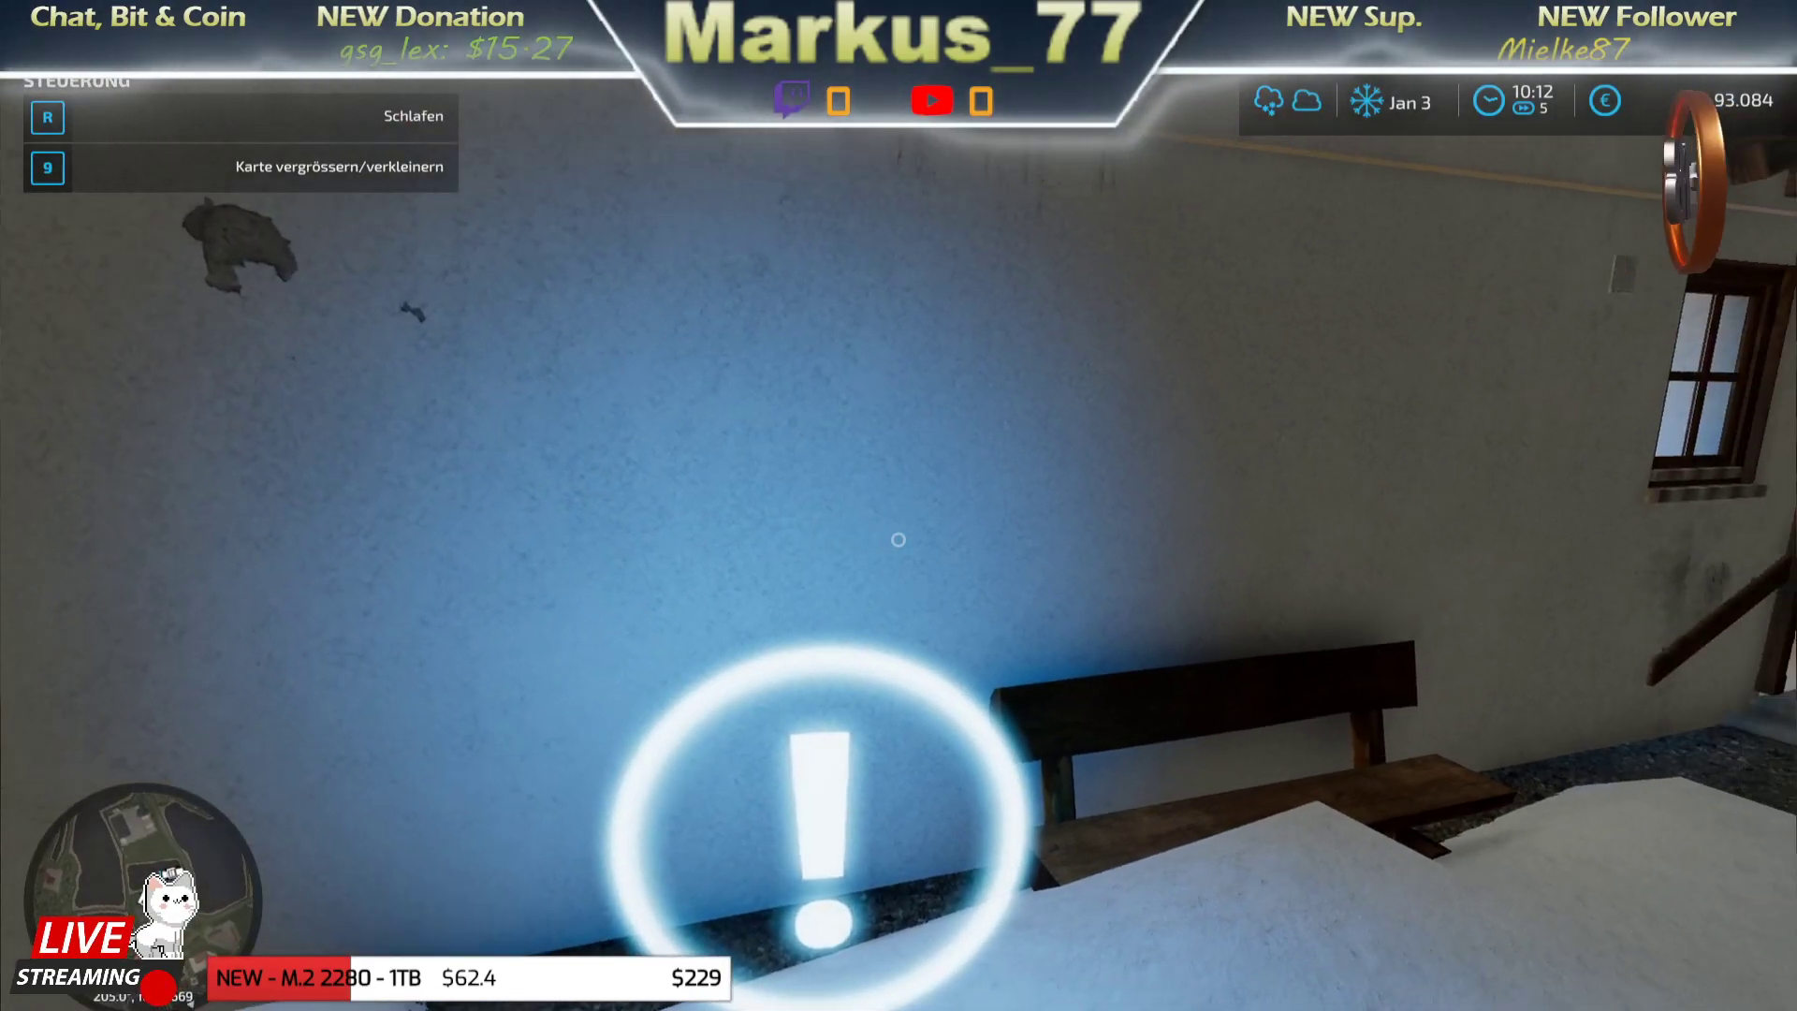
key("r")
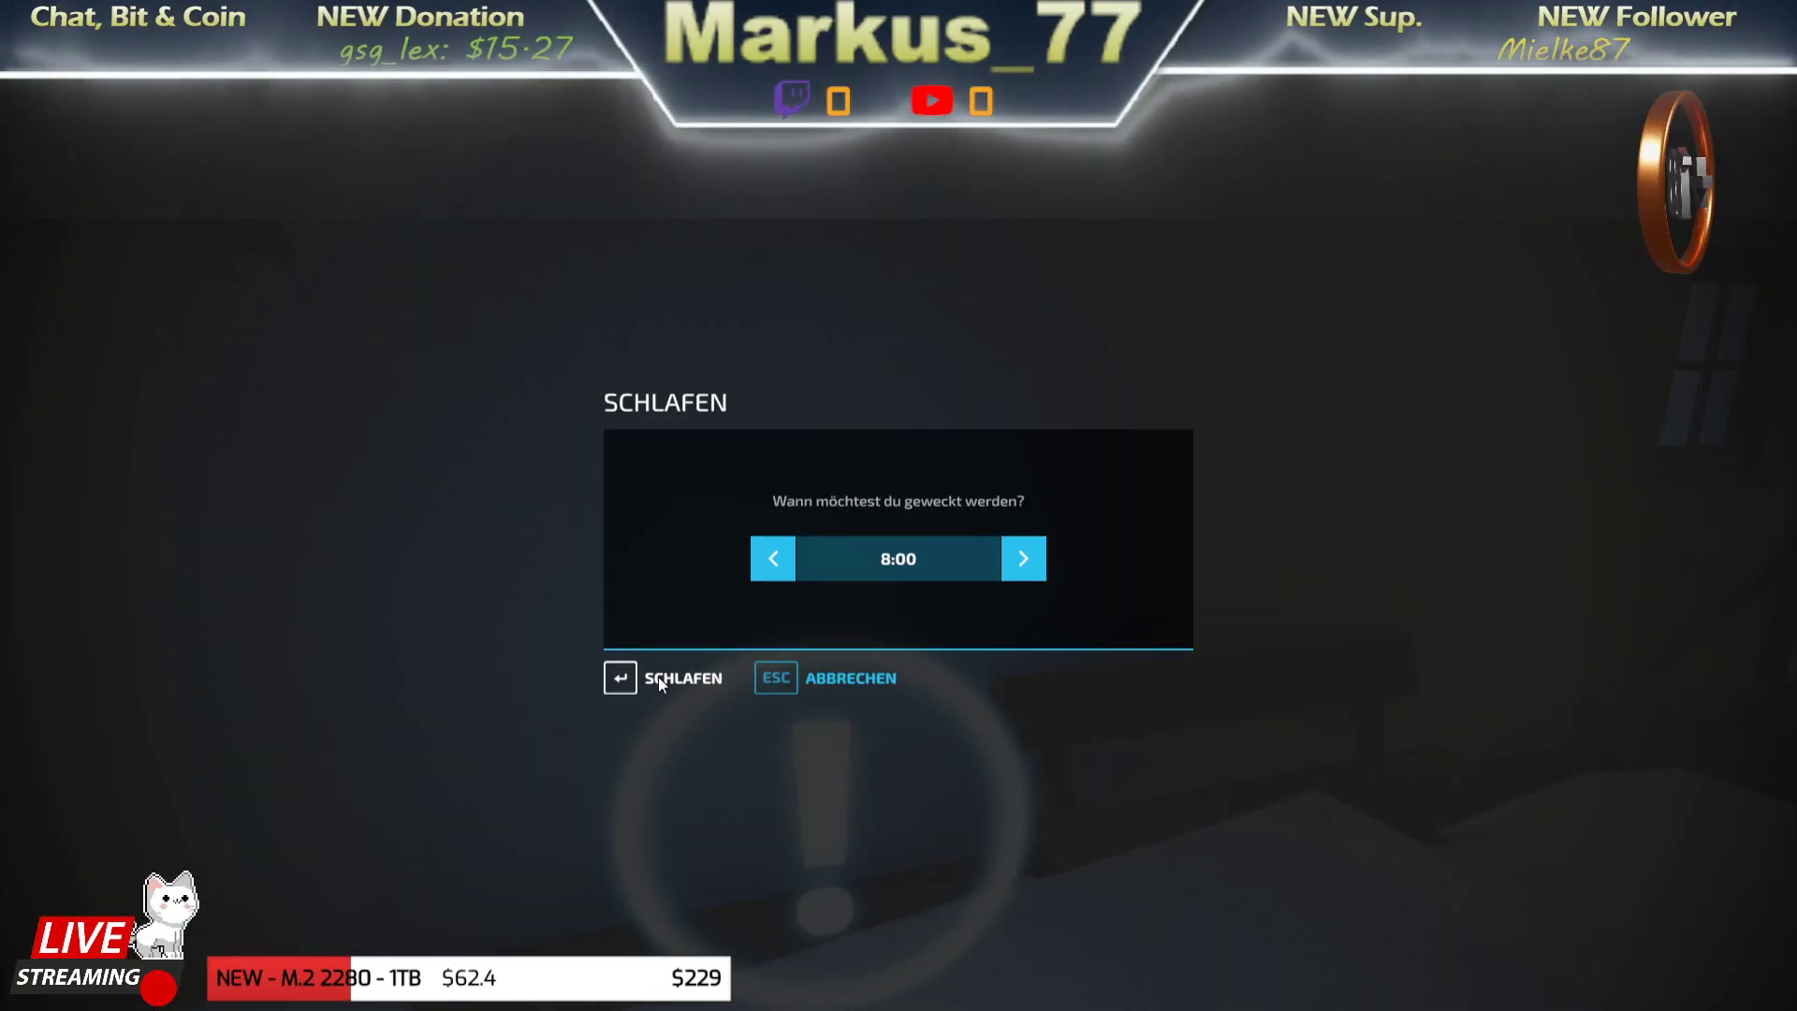
left_click(659, 677)
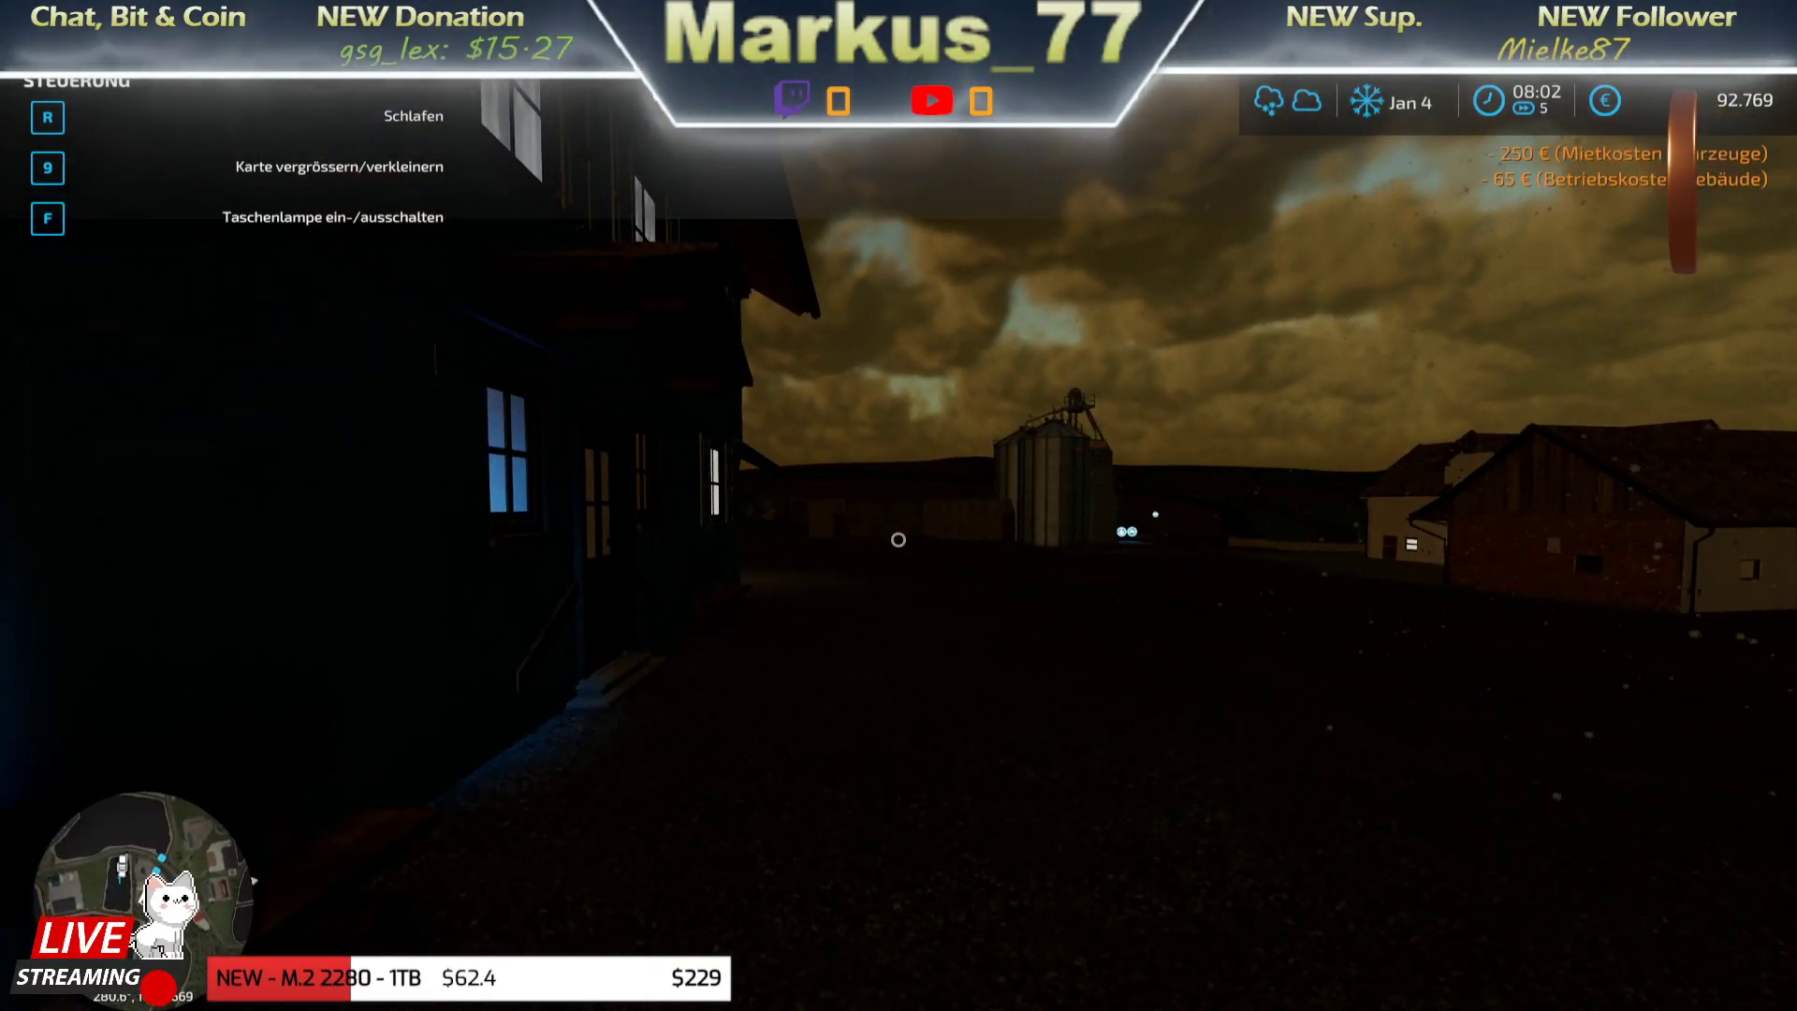
key("grave")
type("gsWeatherSet snow")
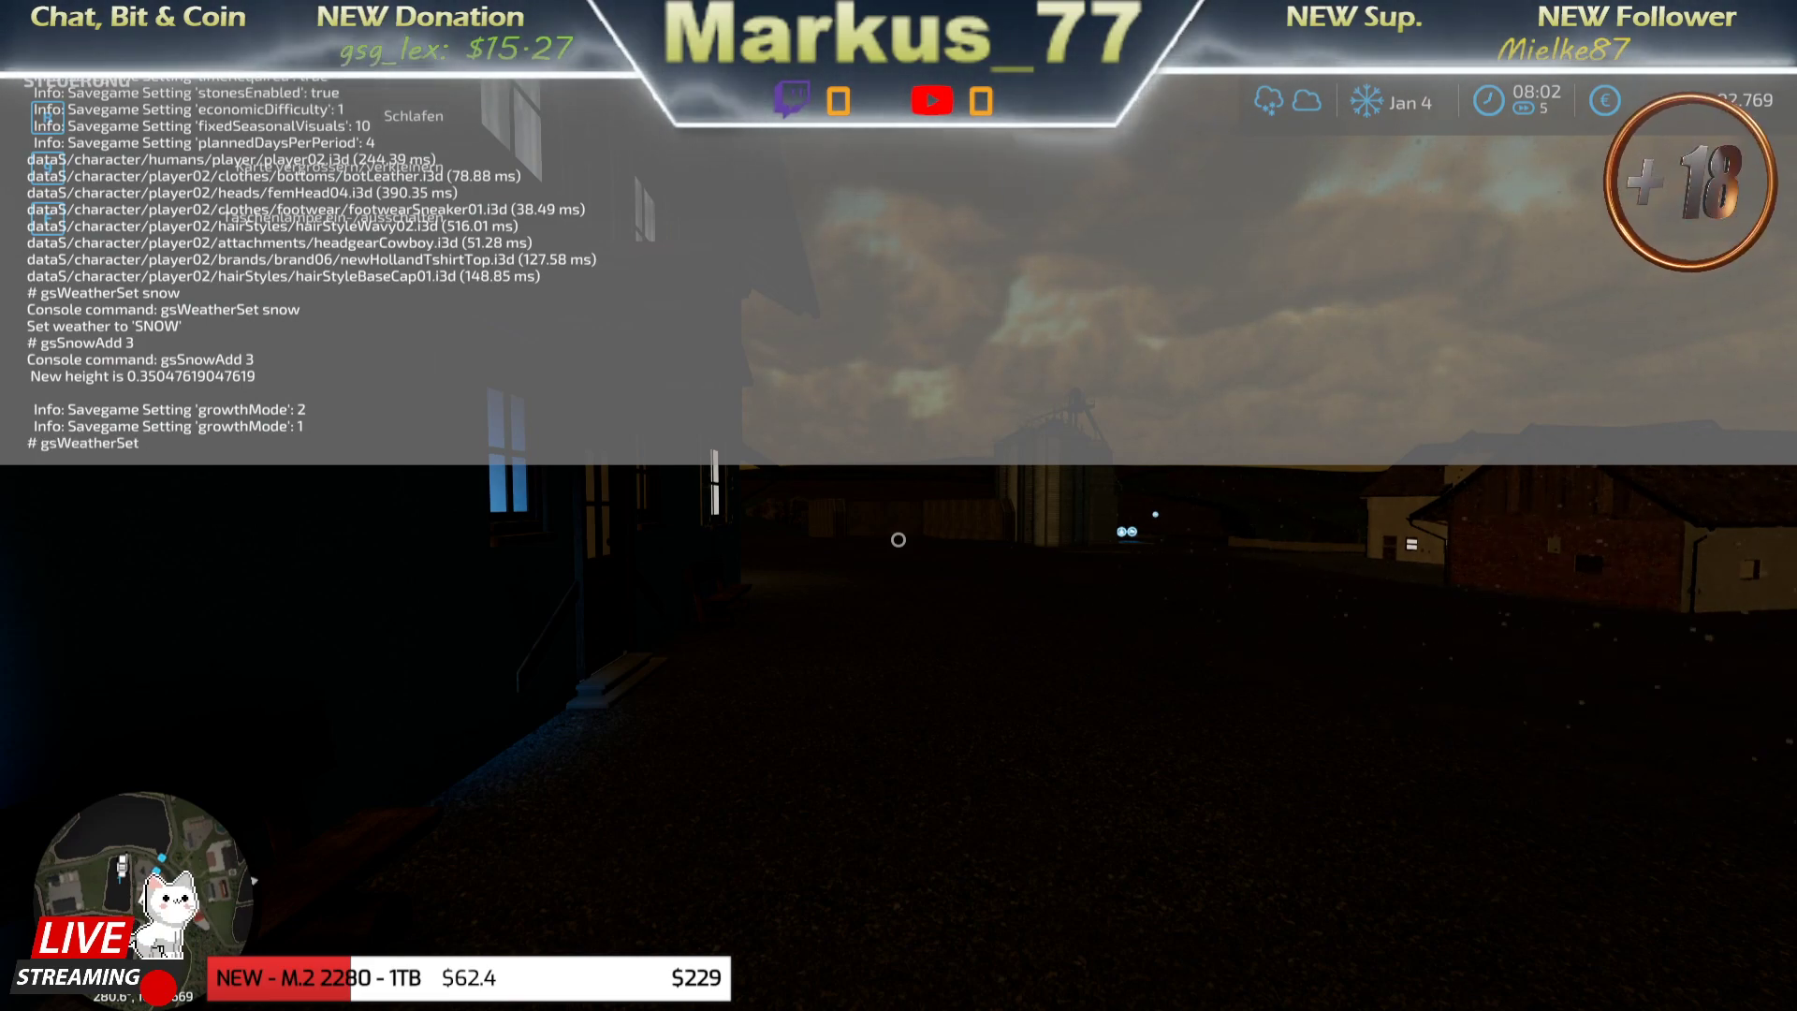
- Run gsWeatherSet snow and gsSnowAdd 3 in the console, then close it
key("Return")
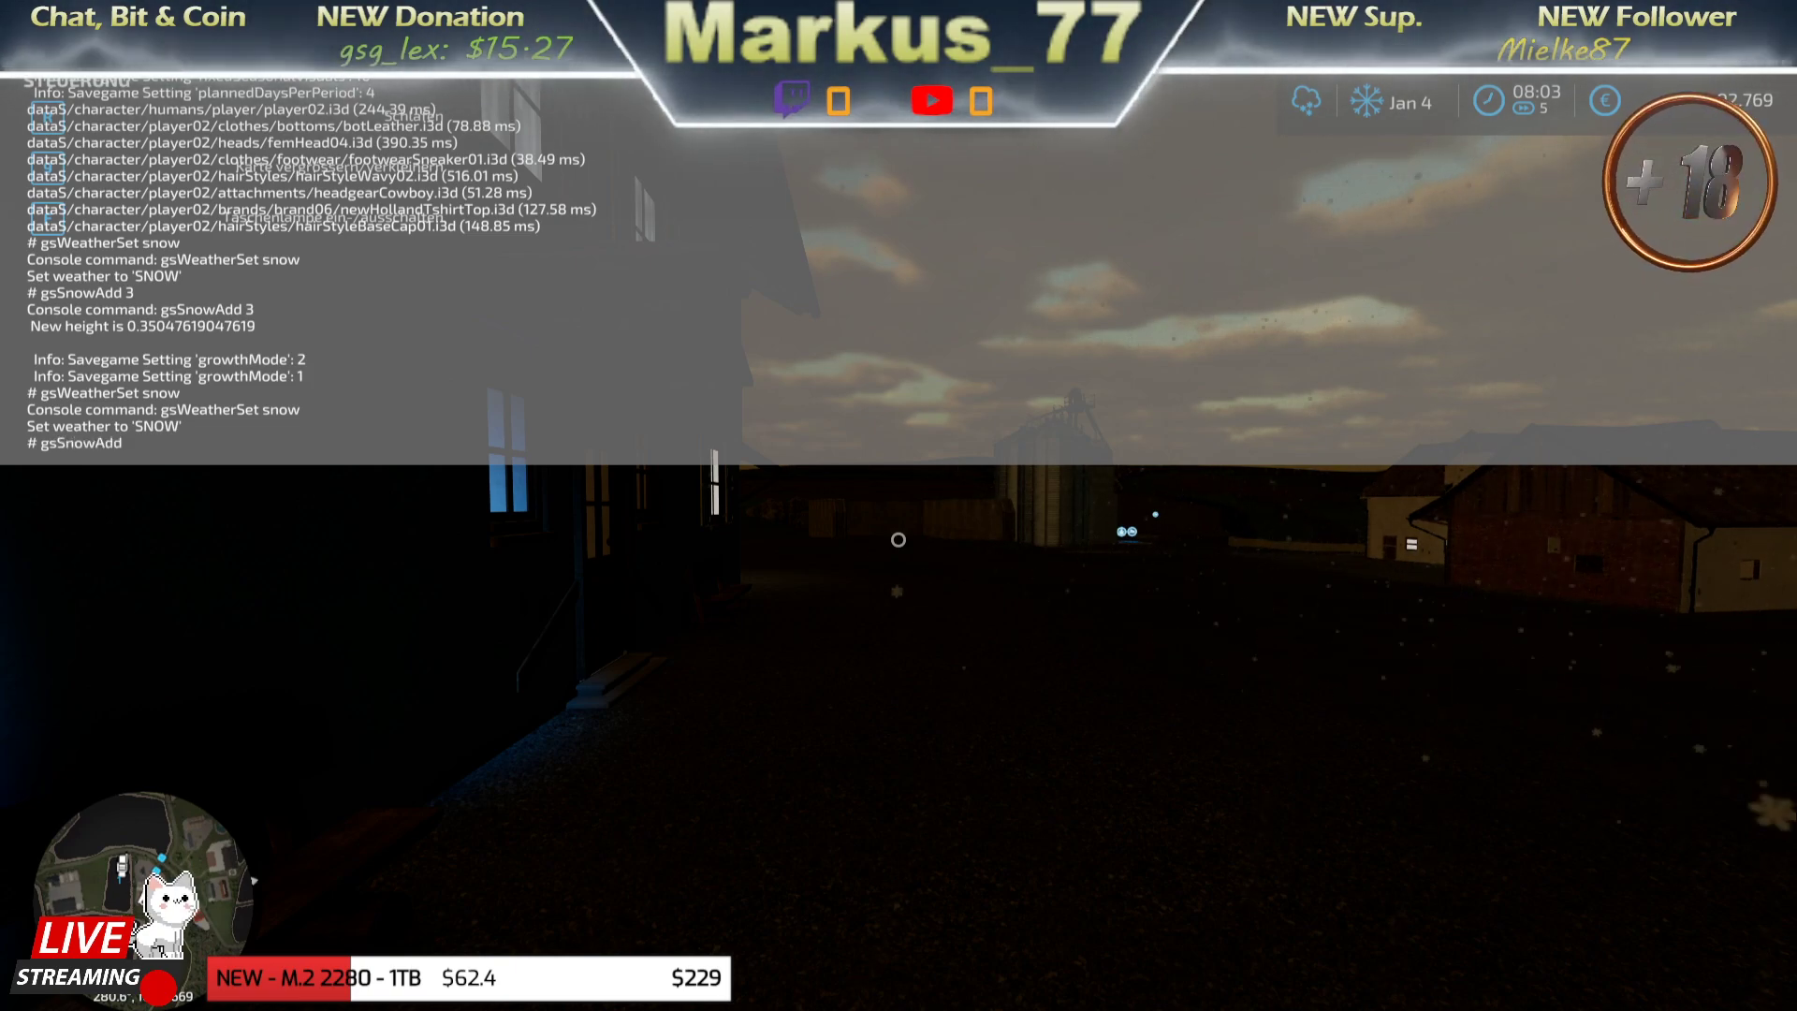
key("Return")
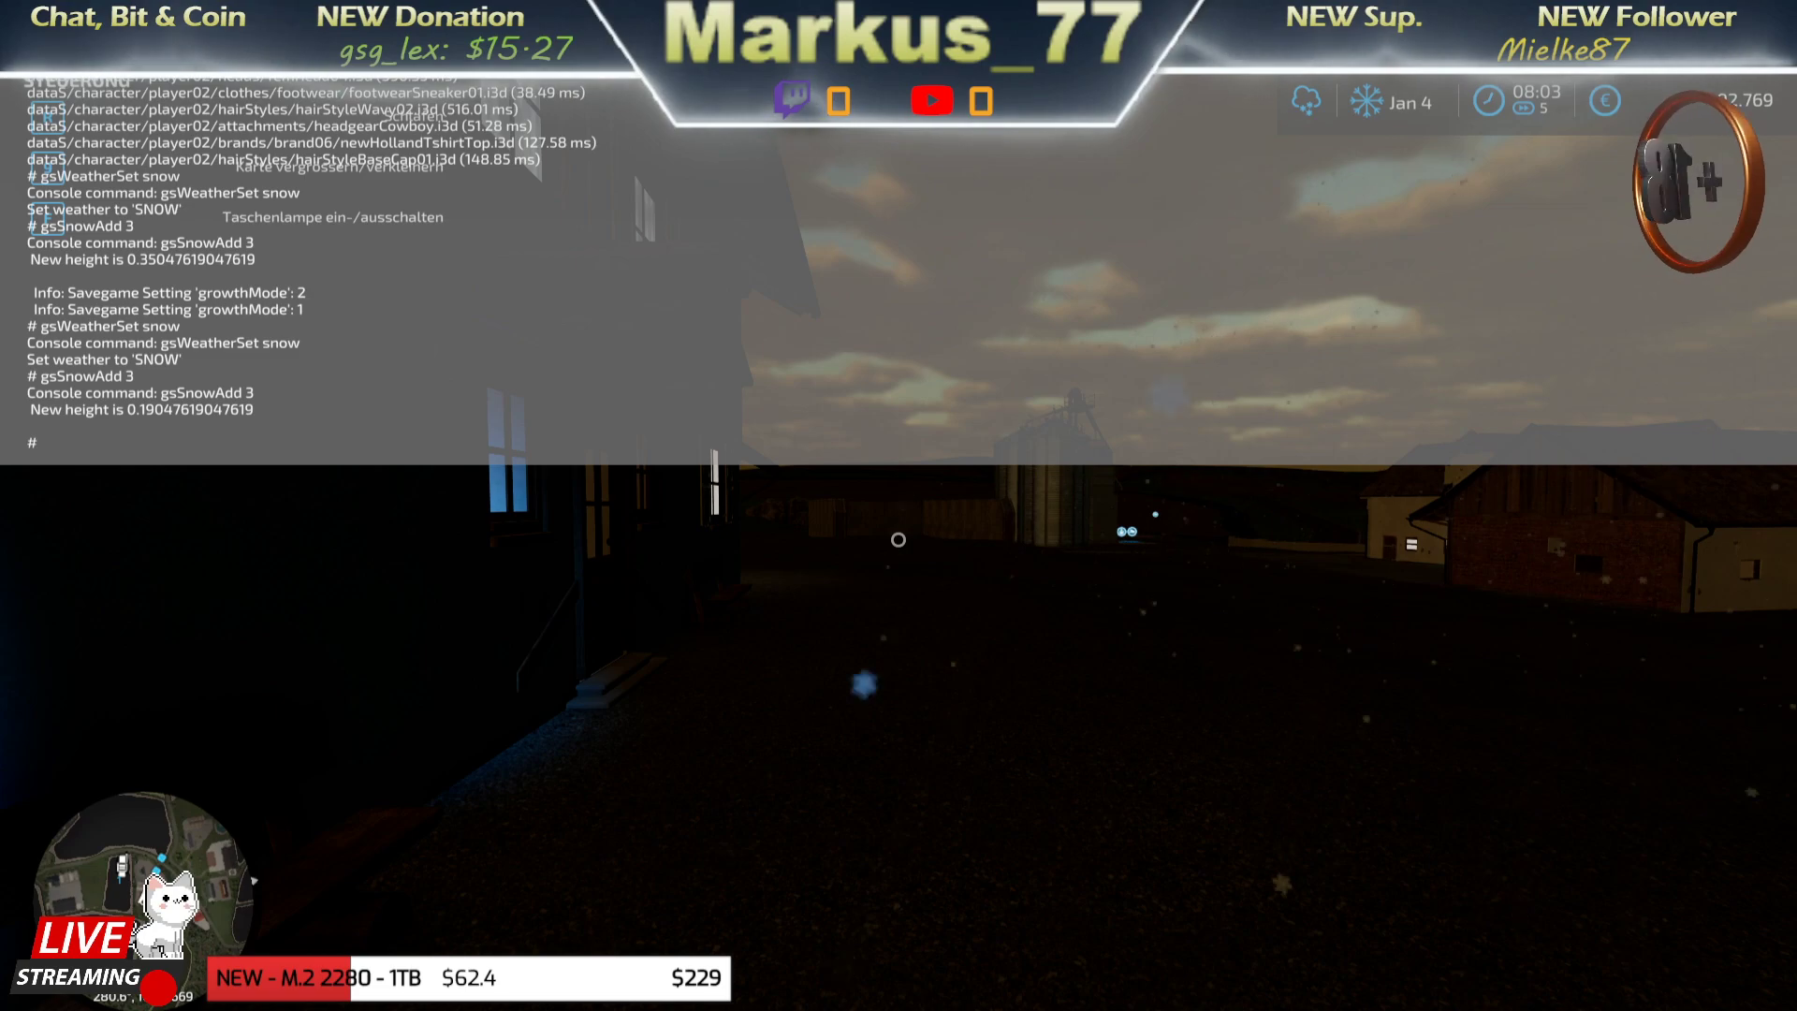
key("grave")
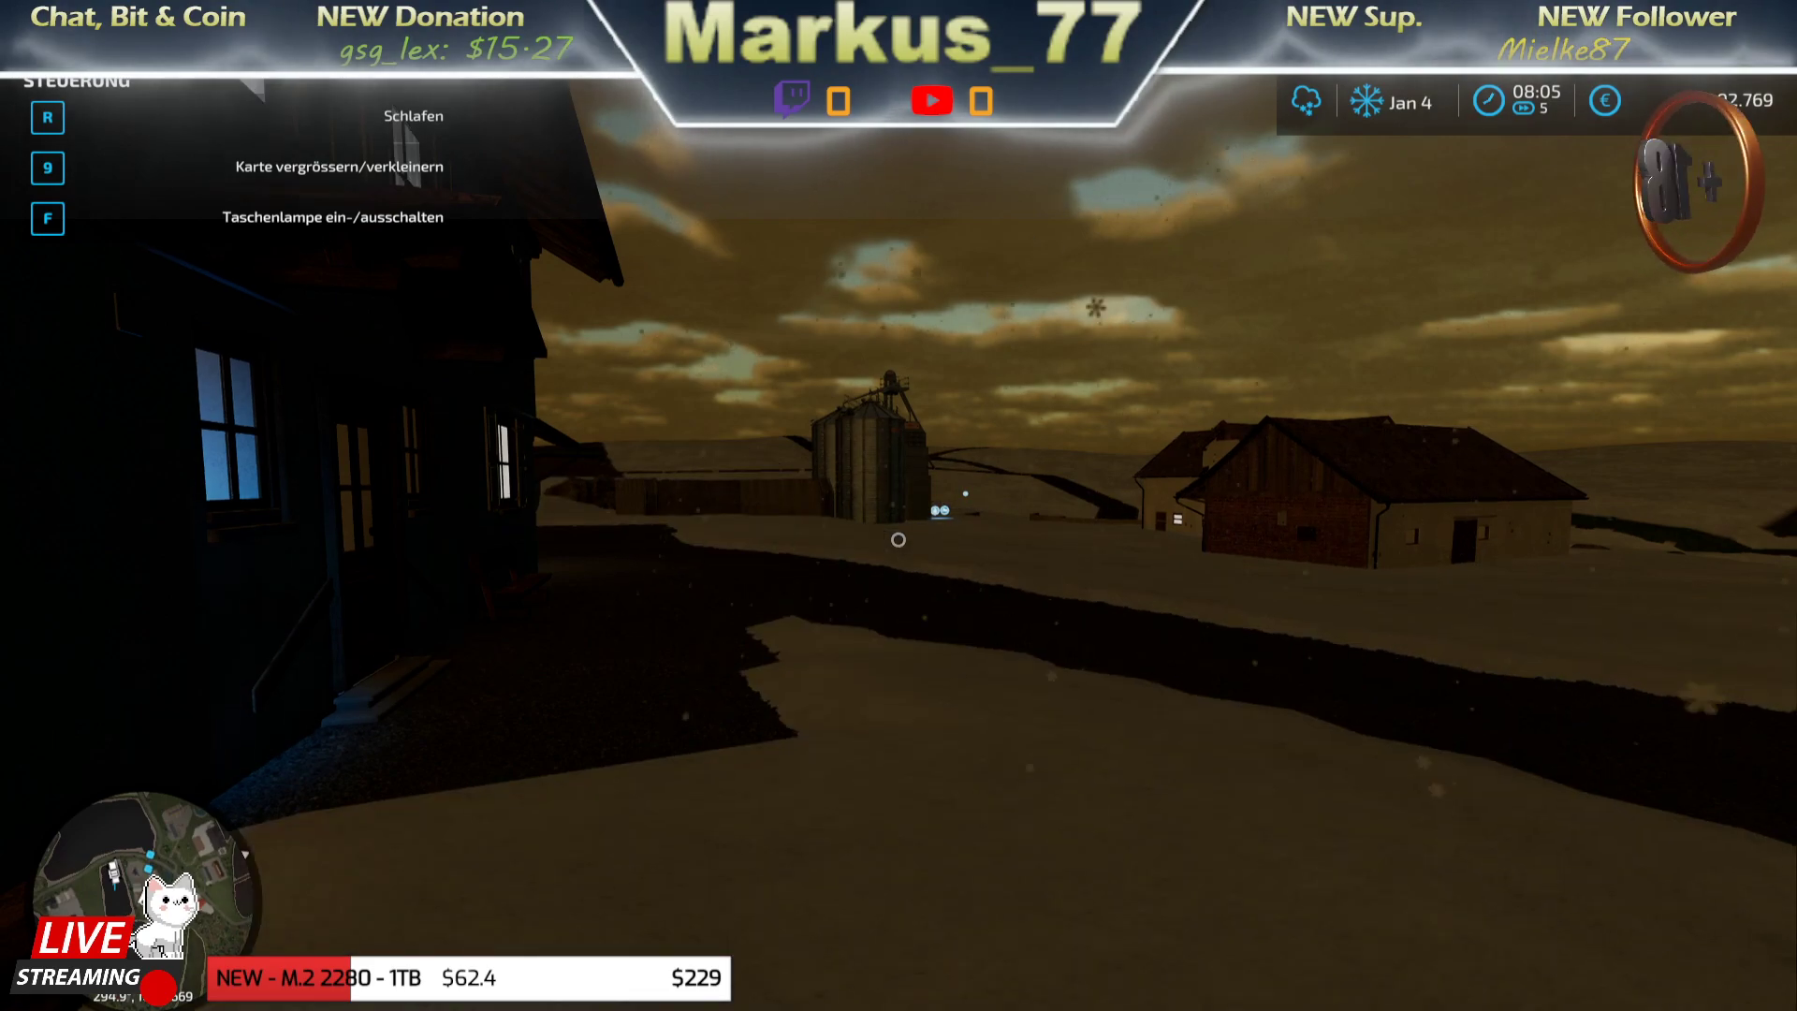
- Sleep at the farmhouse until Feb 1 at 08:00 and reopen the developer console
key("r")
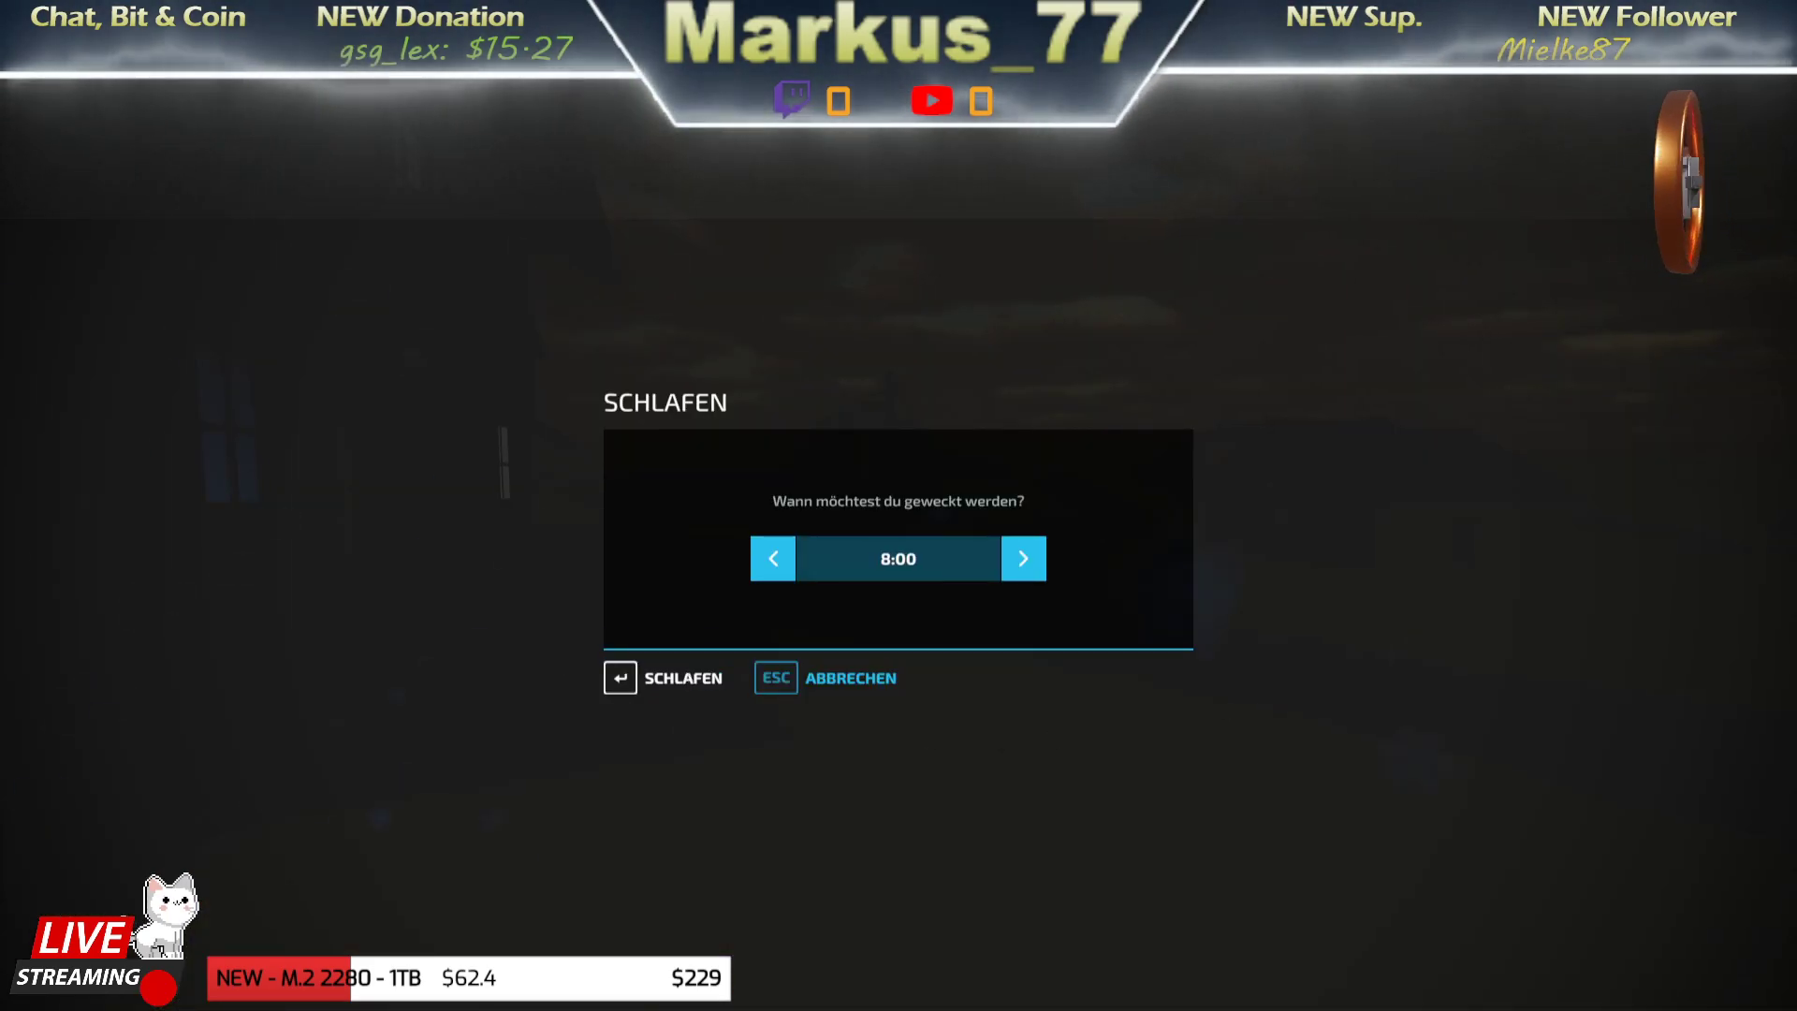
key("Return")
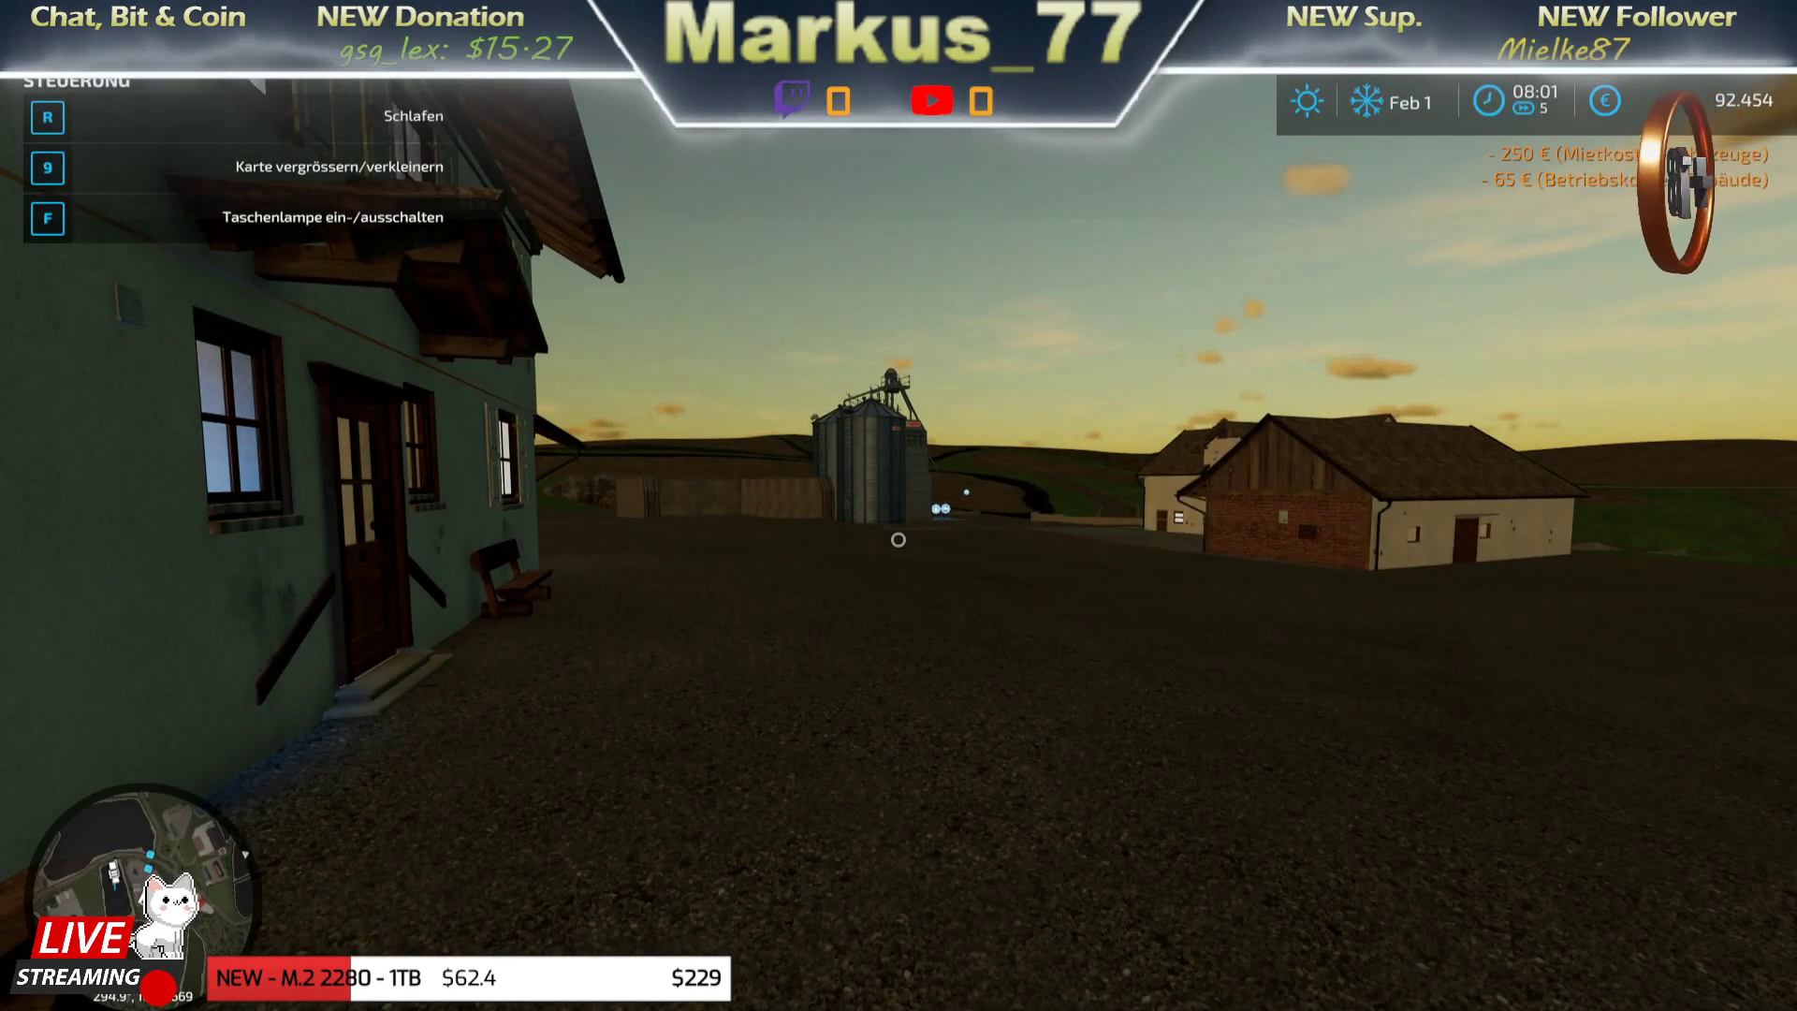
key("grave")
type("gsWeatherSet sno")
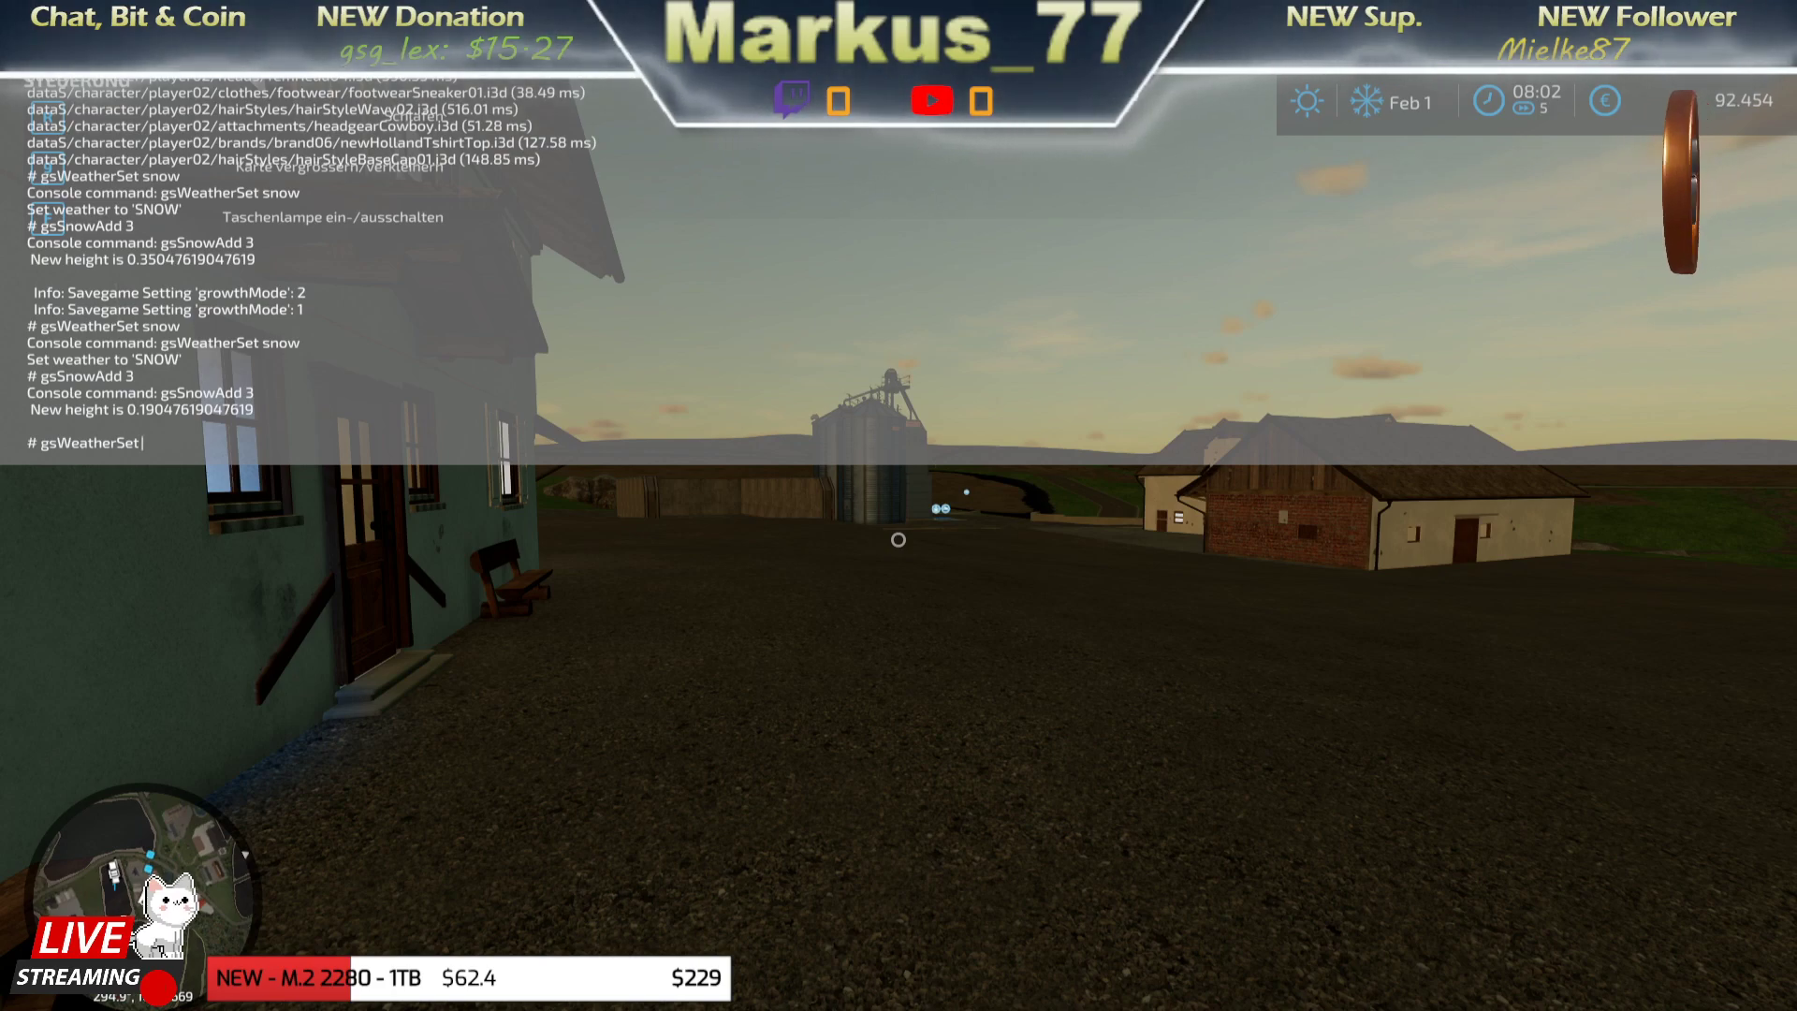
- Enter gsWeatherSet snow and gsSnowAdd 3 once more, then close the console
type("w")
key("Return")
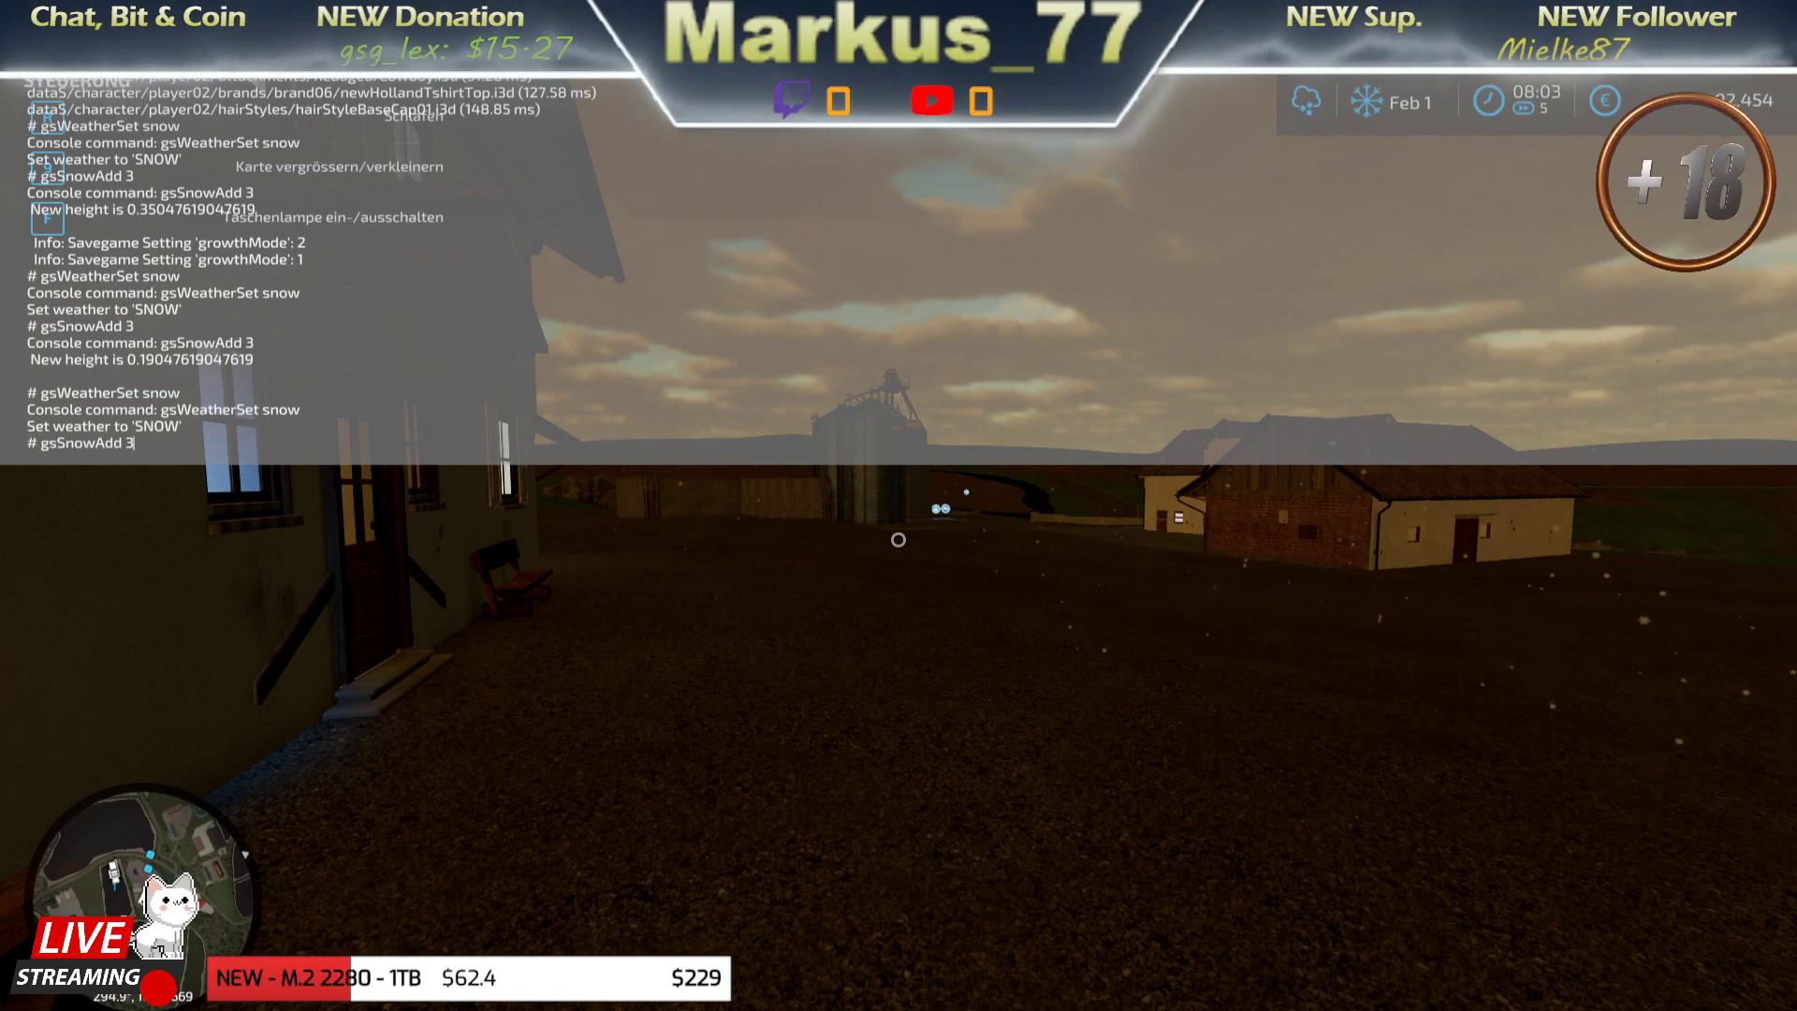
key("Return")
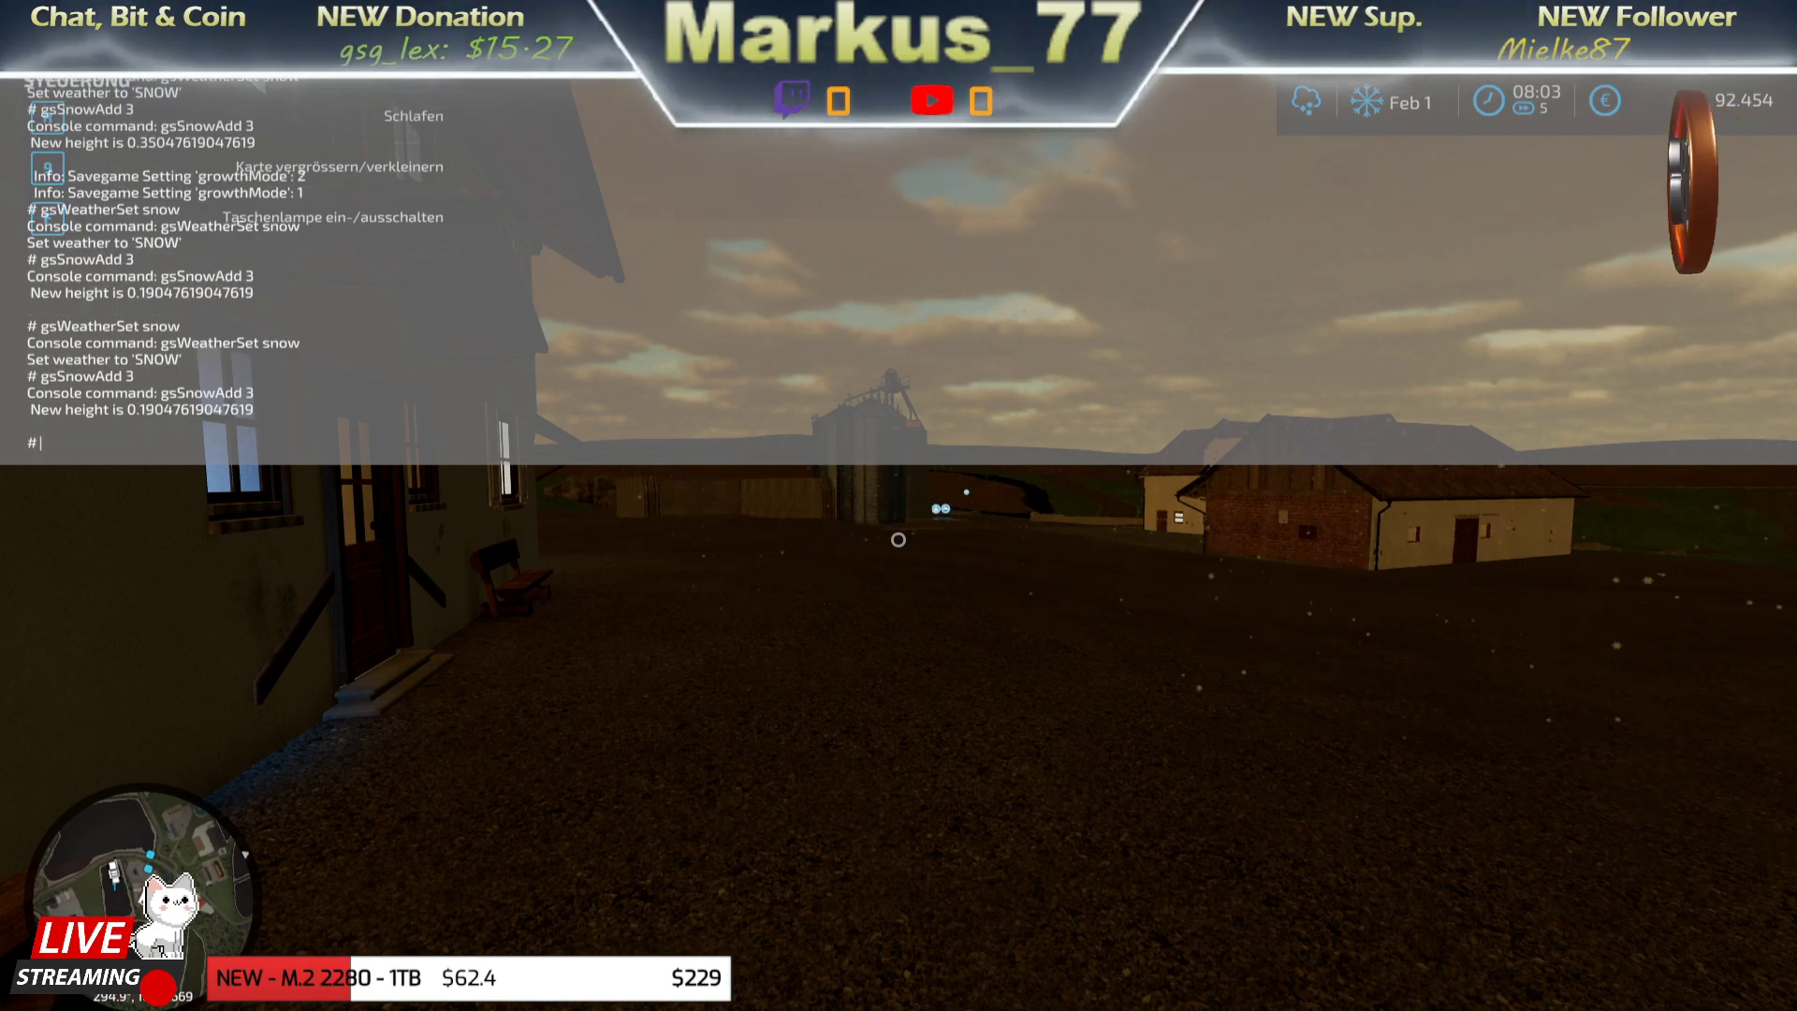
key("grave")
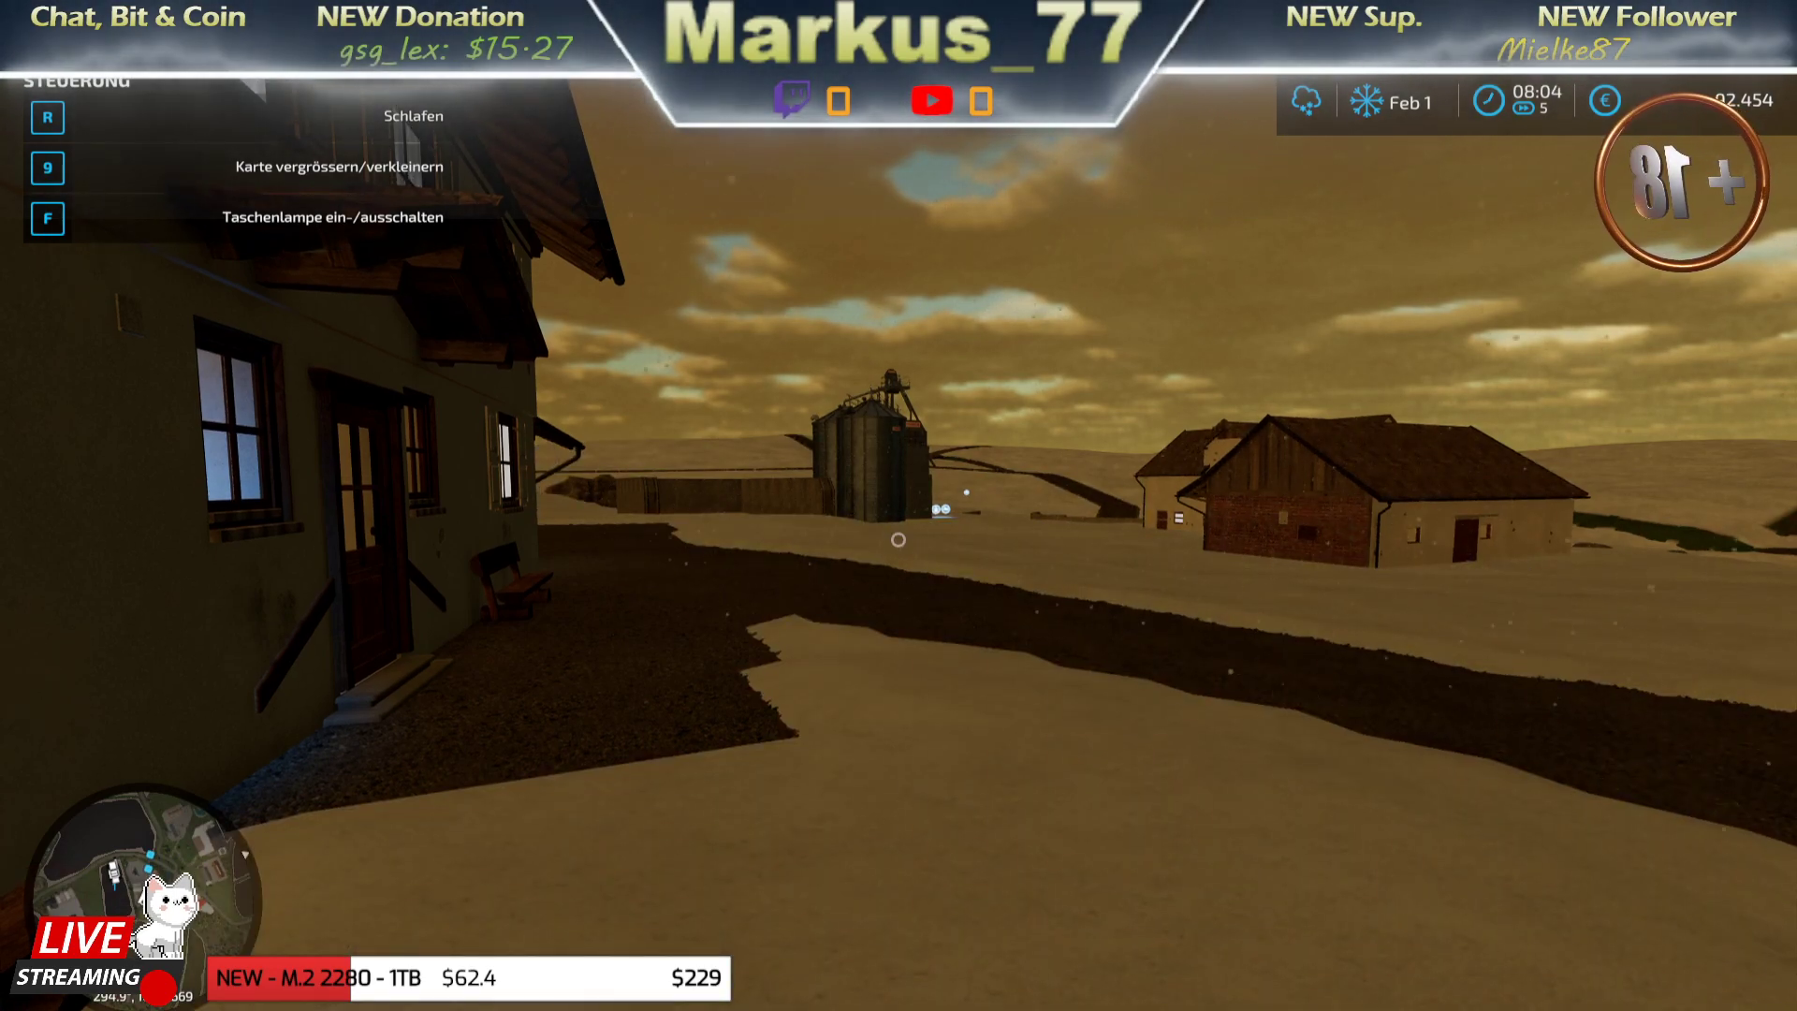
- Sleep through to the morning of Feb 2 and briefly check the game settings
key("r")
left_click(647, 675)
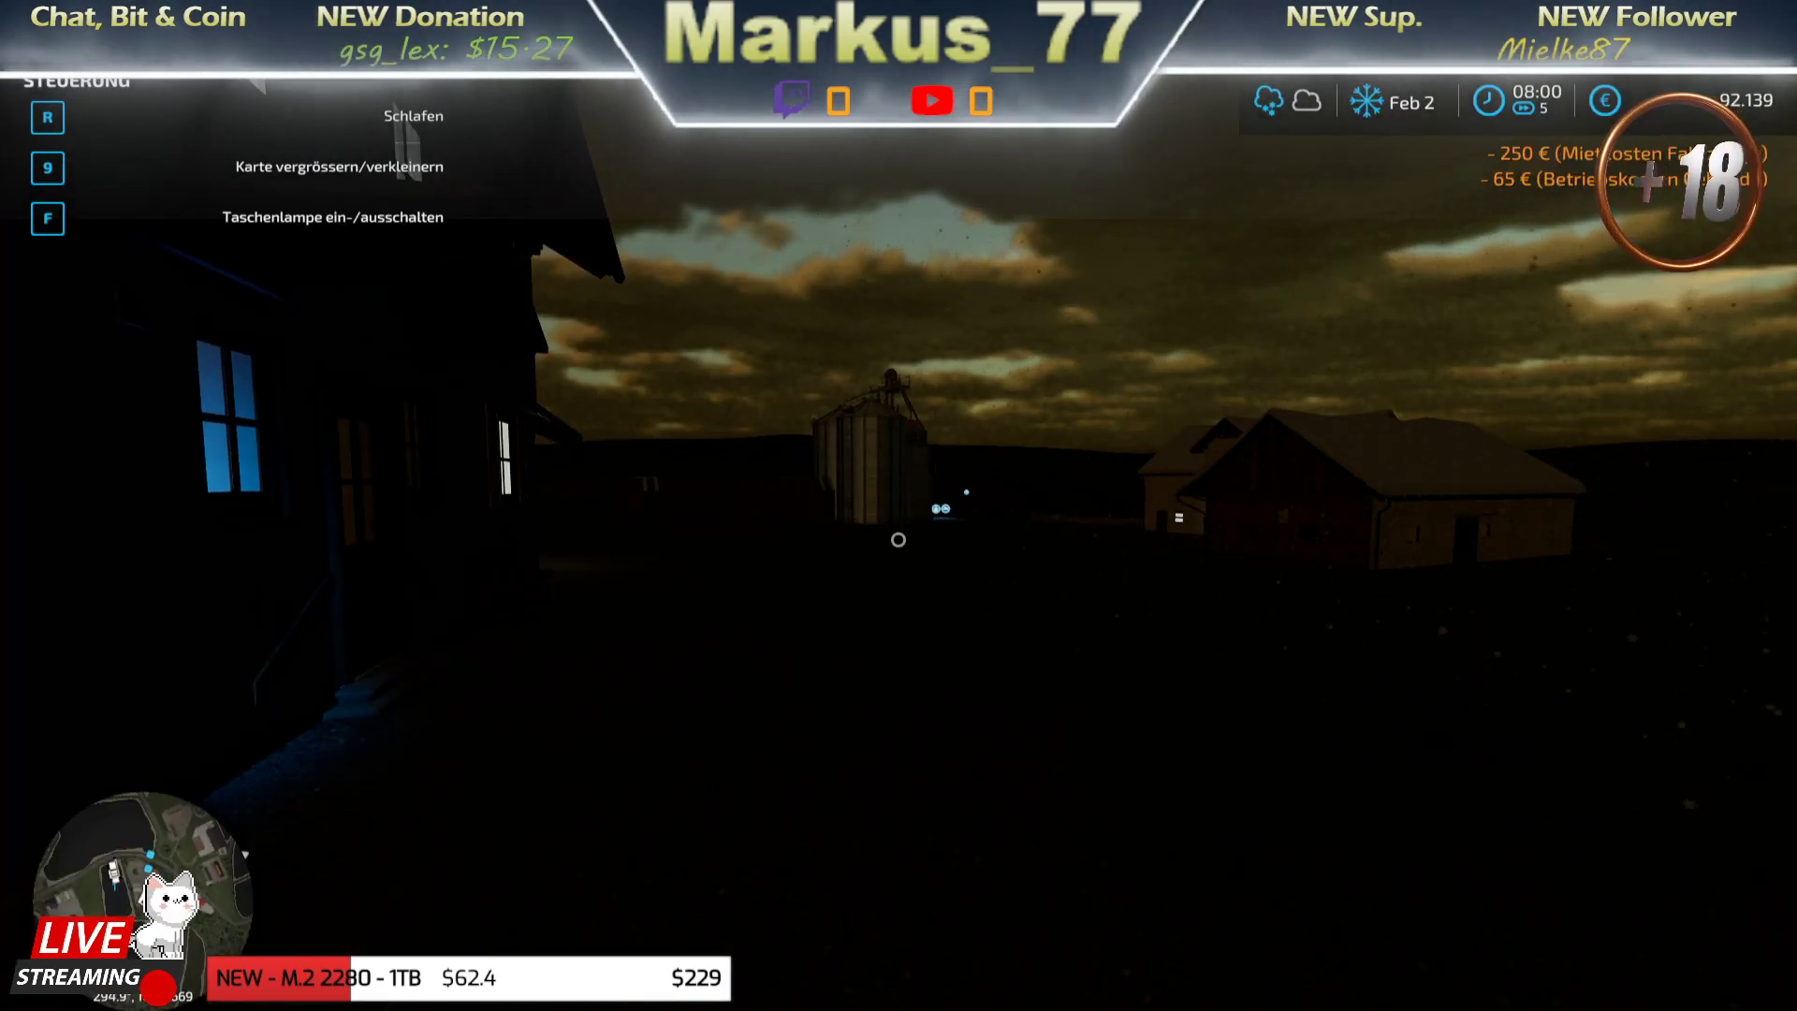
key("Escape")
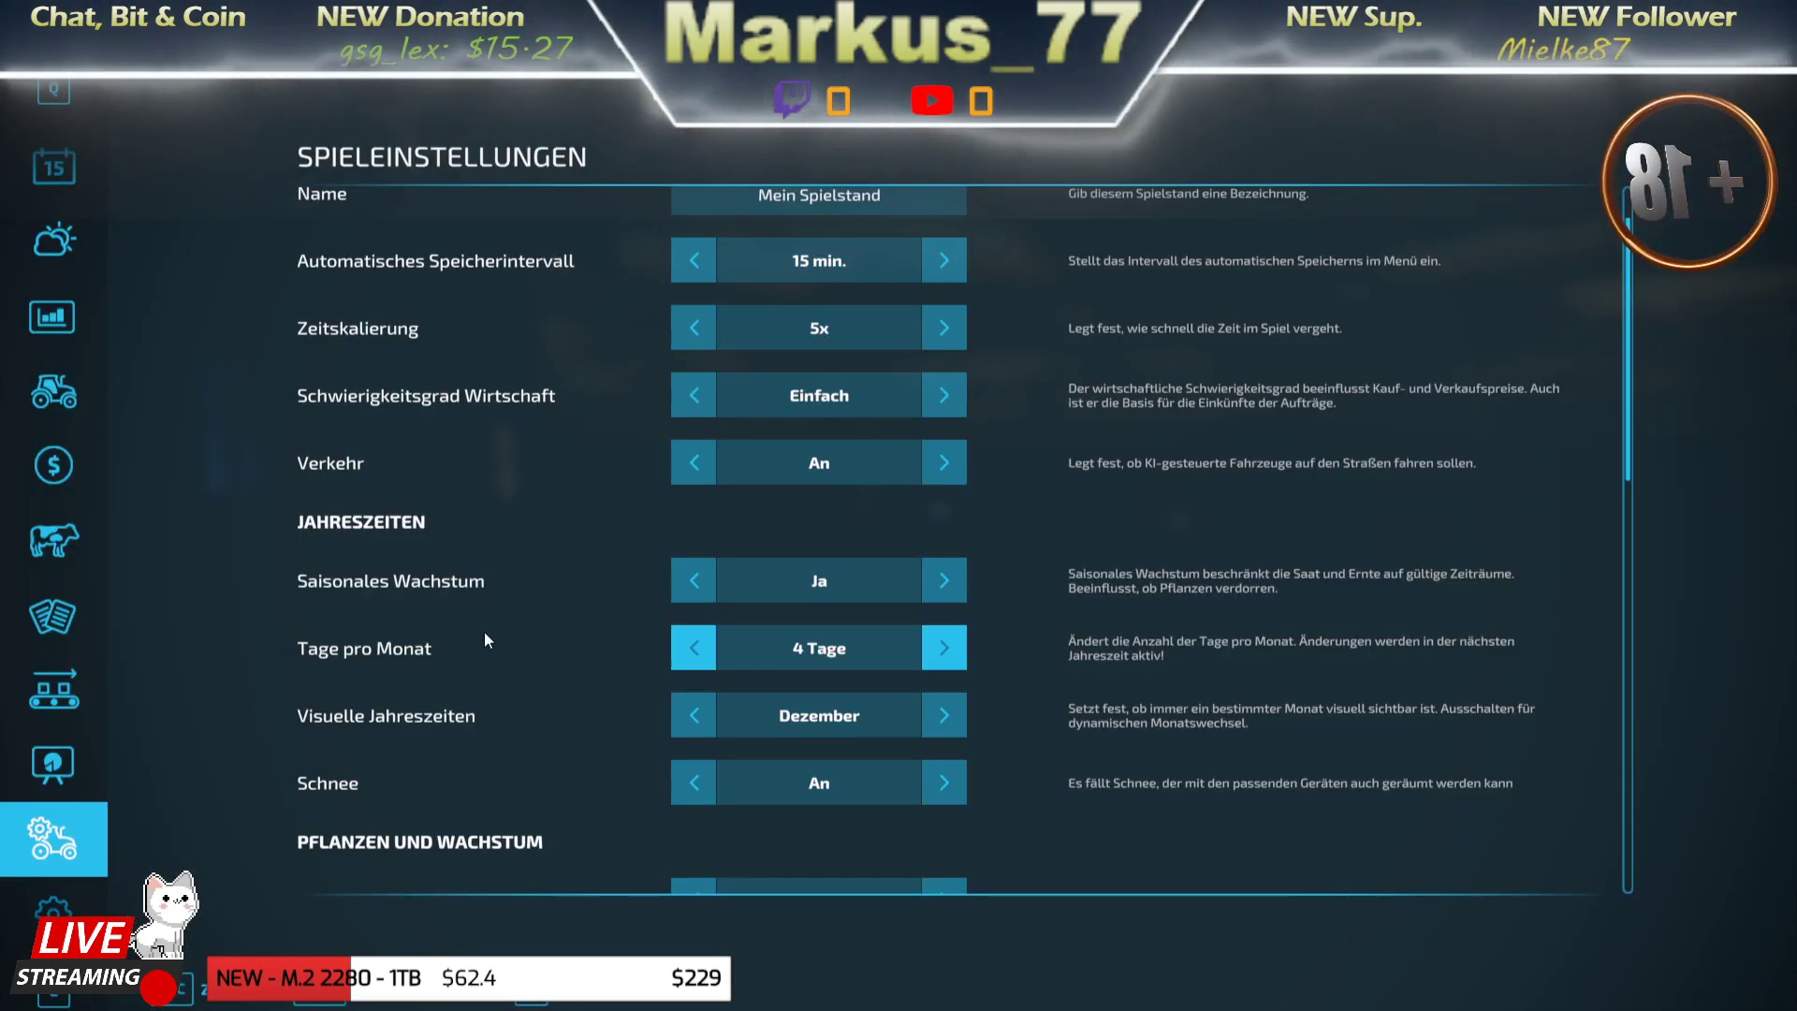
key("Escape")
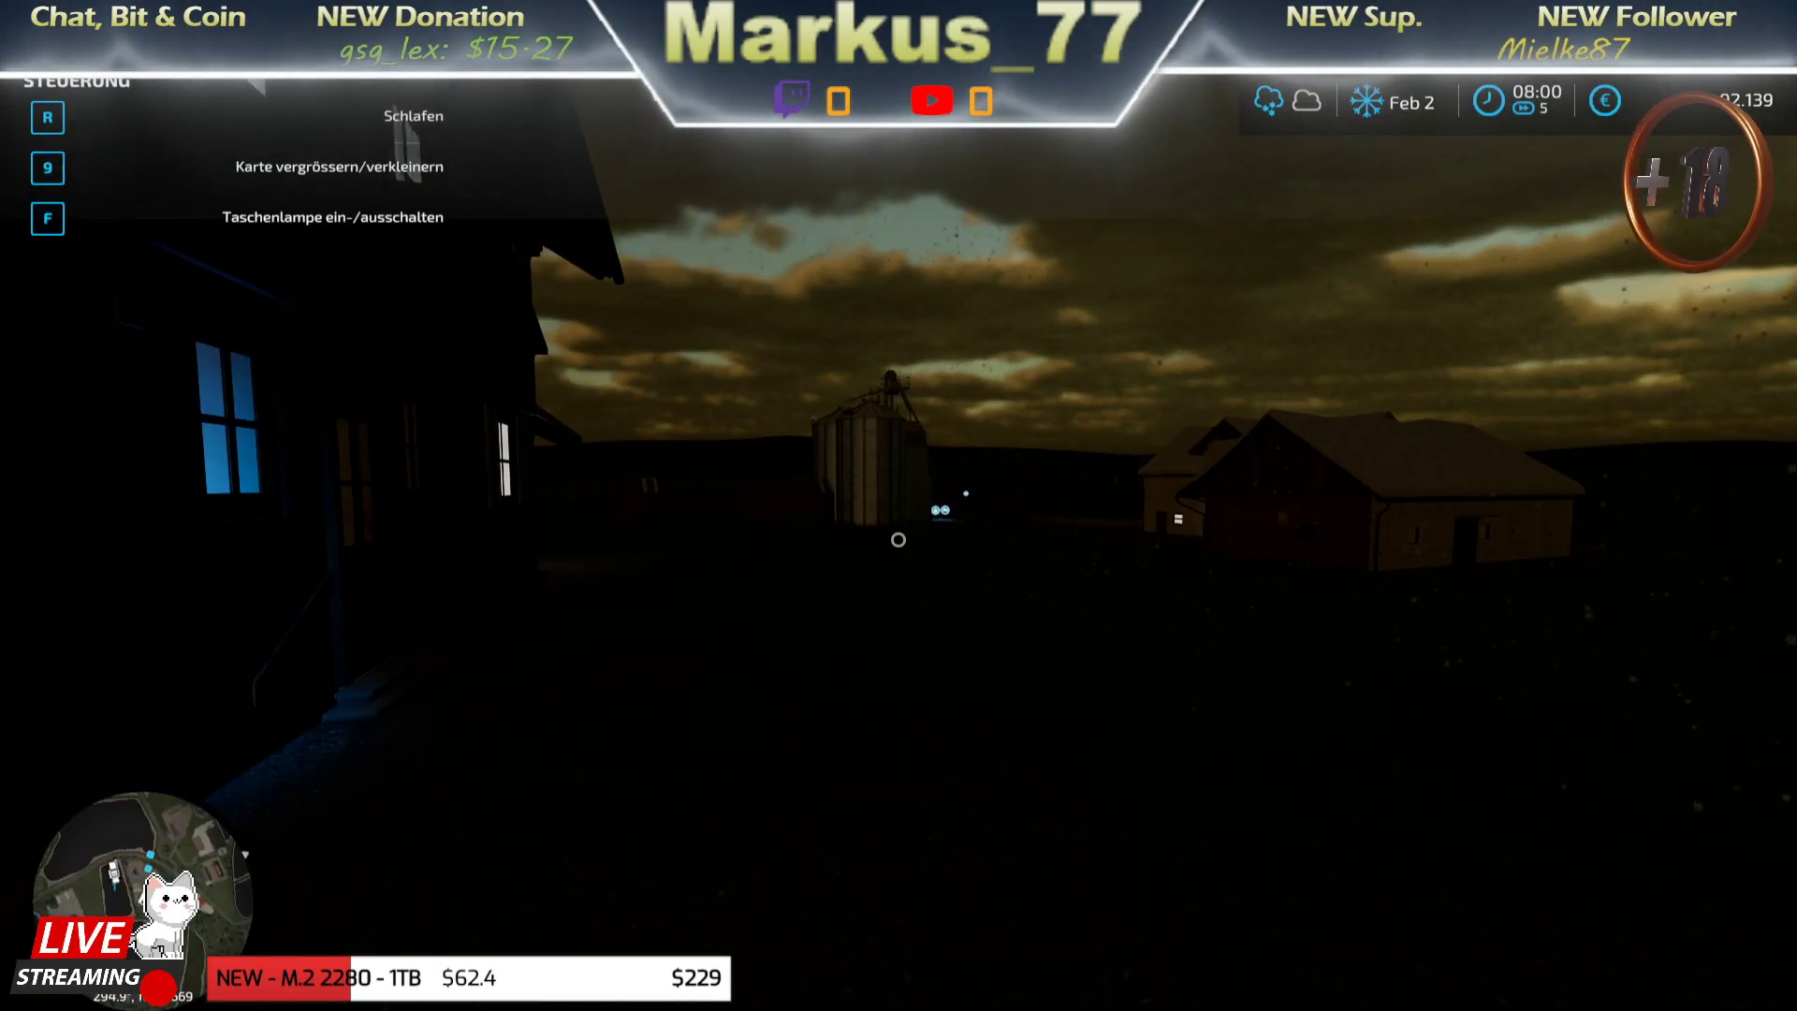
- Sleep again with the wake-up time raised to 9:00, then walk past the farmhouse
key("r")
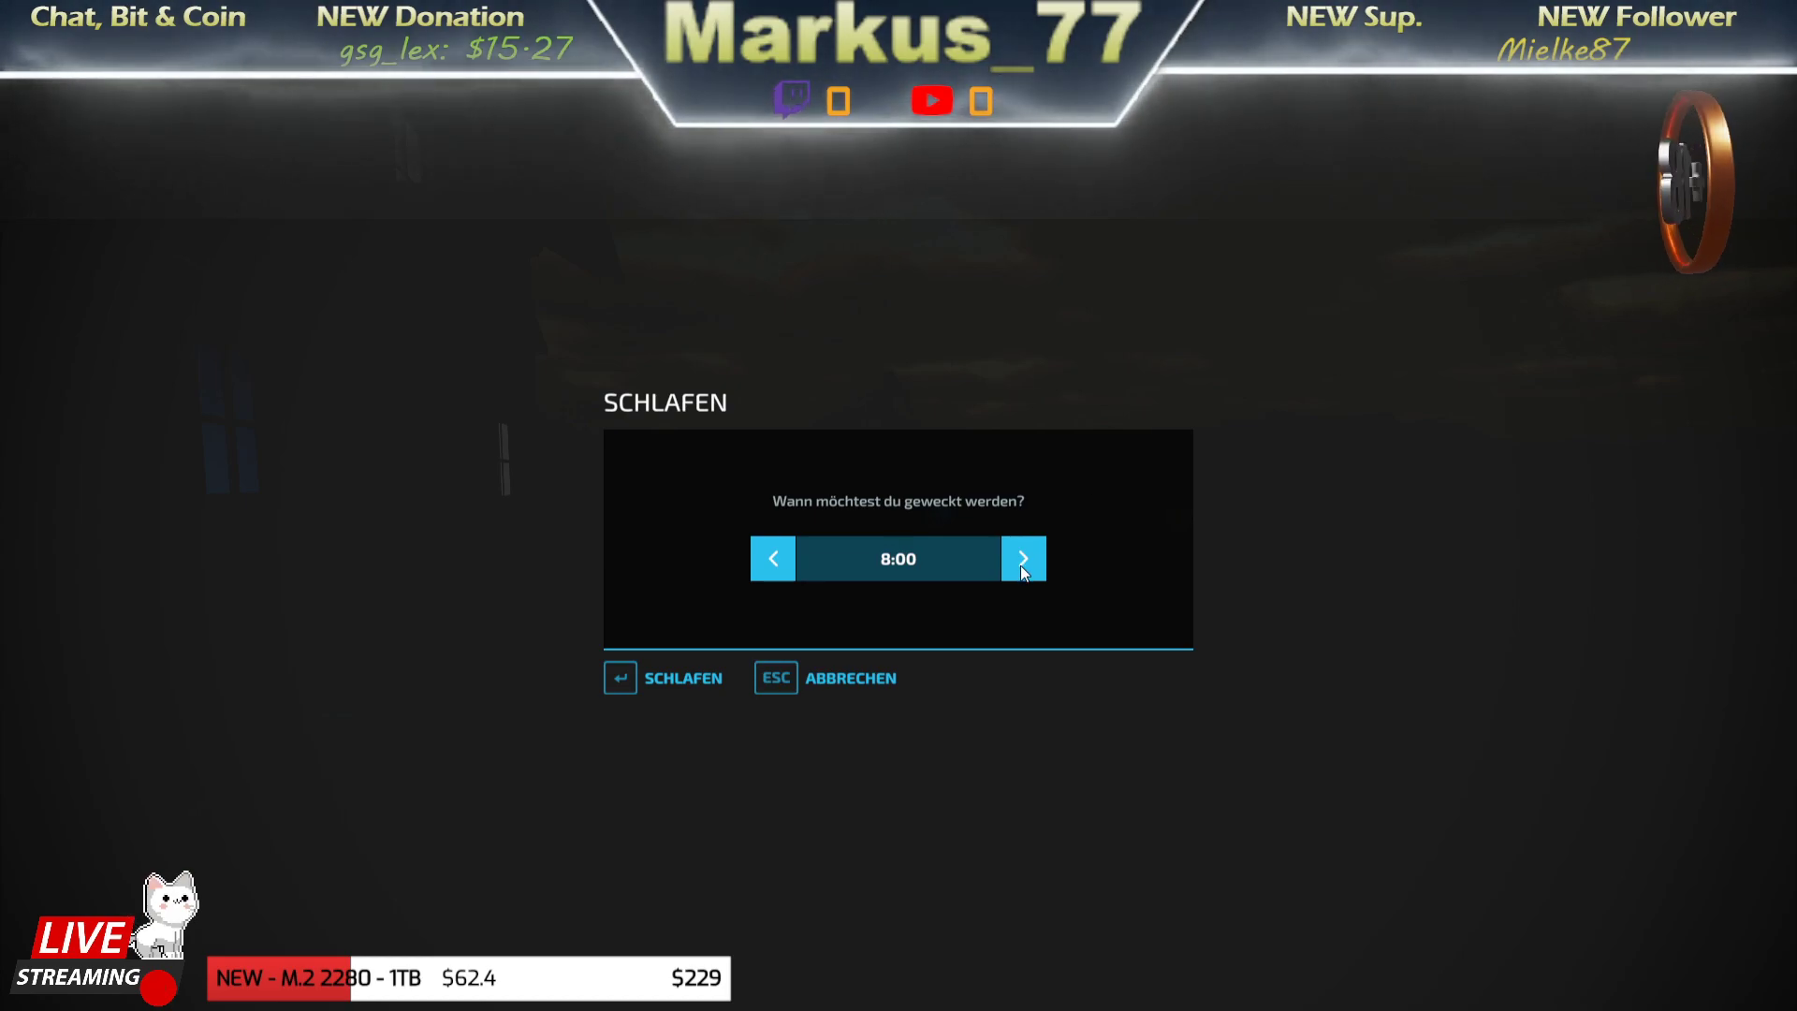
left_click(1022, 571)
left_click(691, 681)
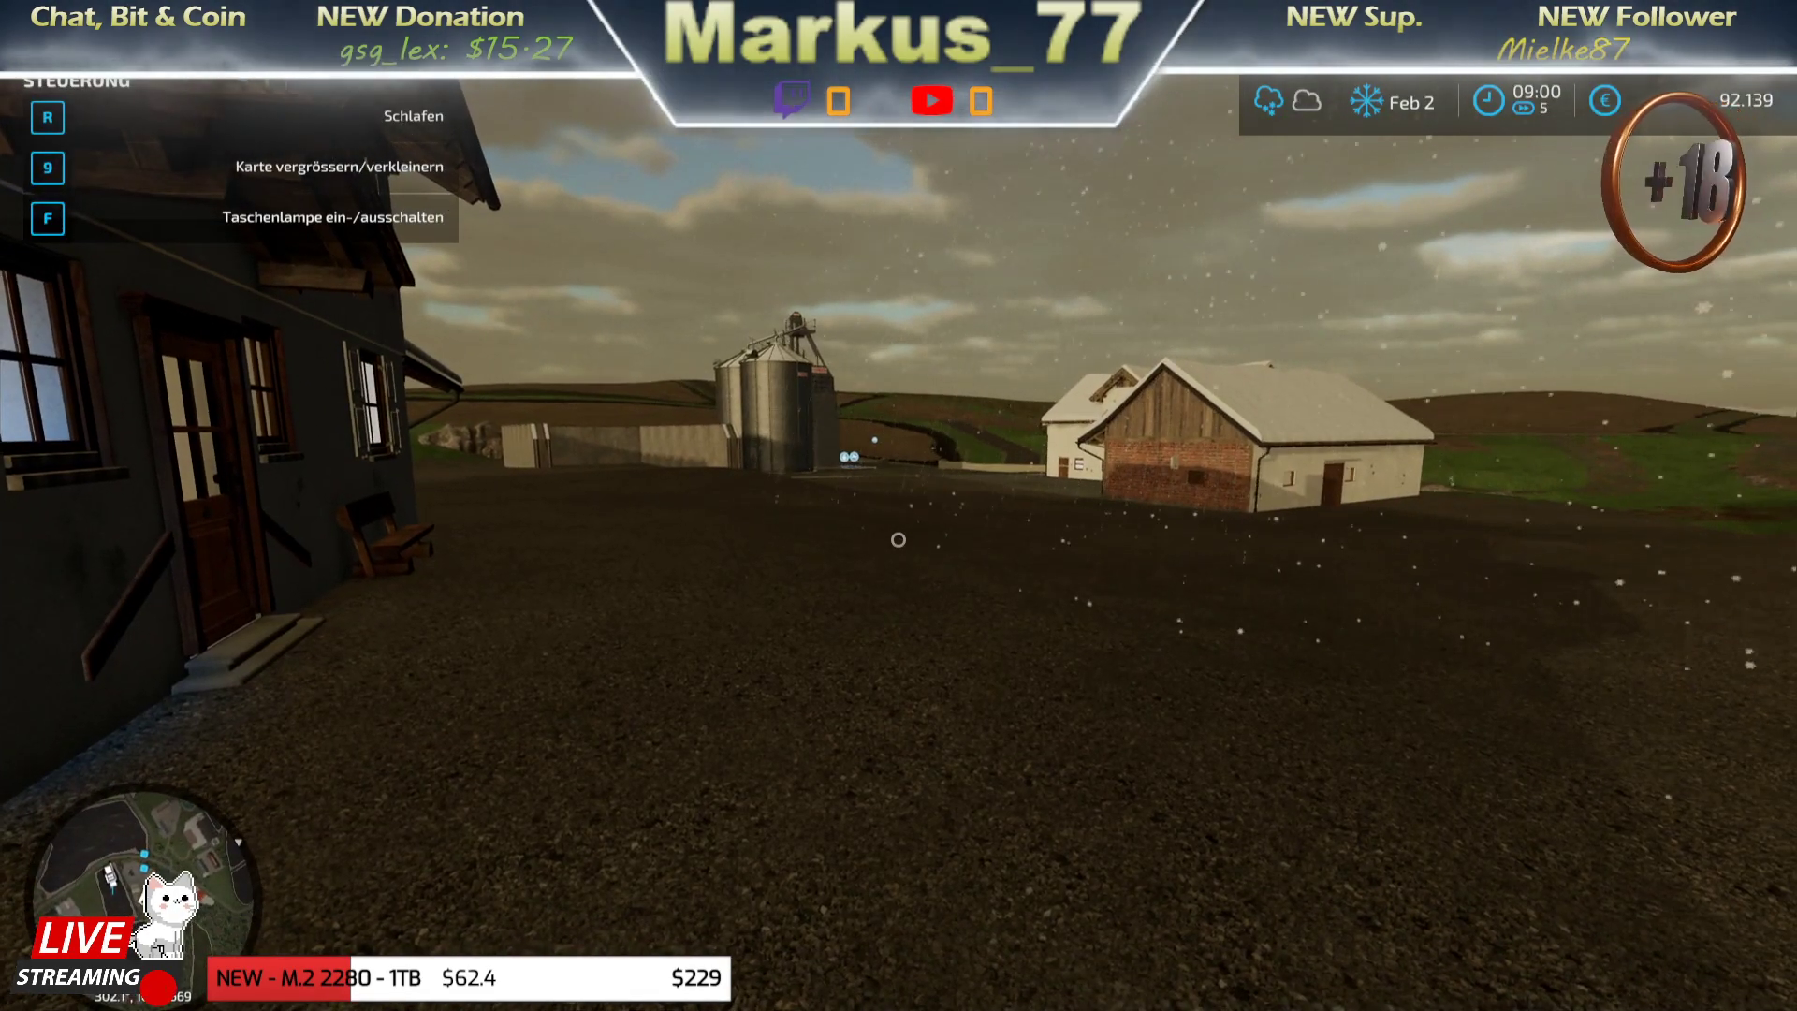
key("w")
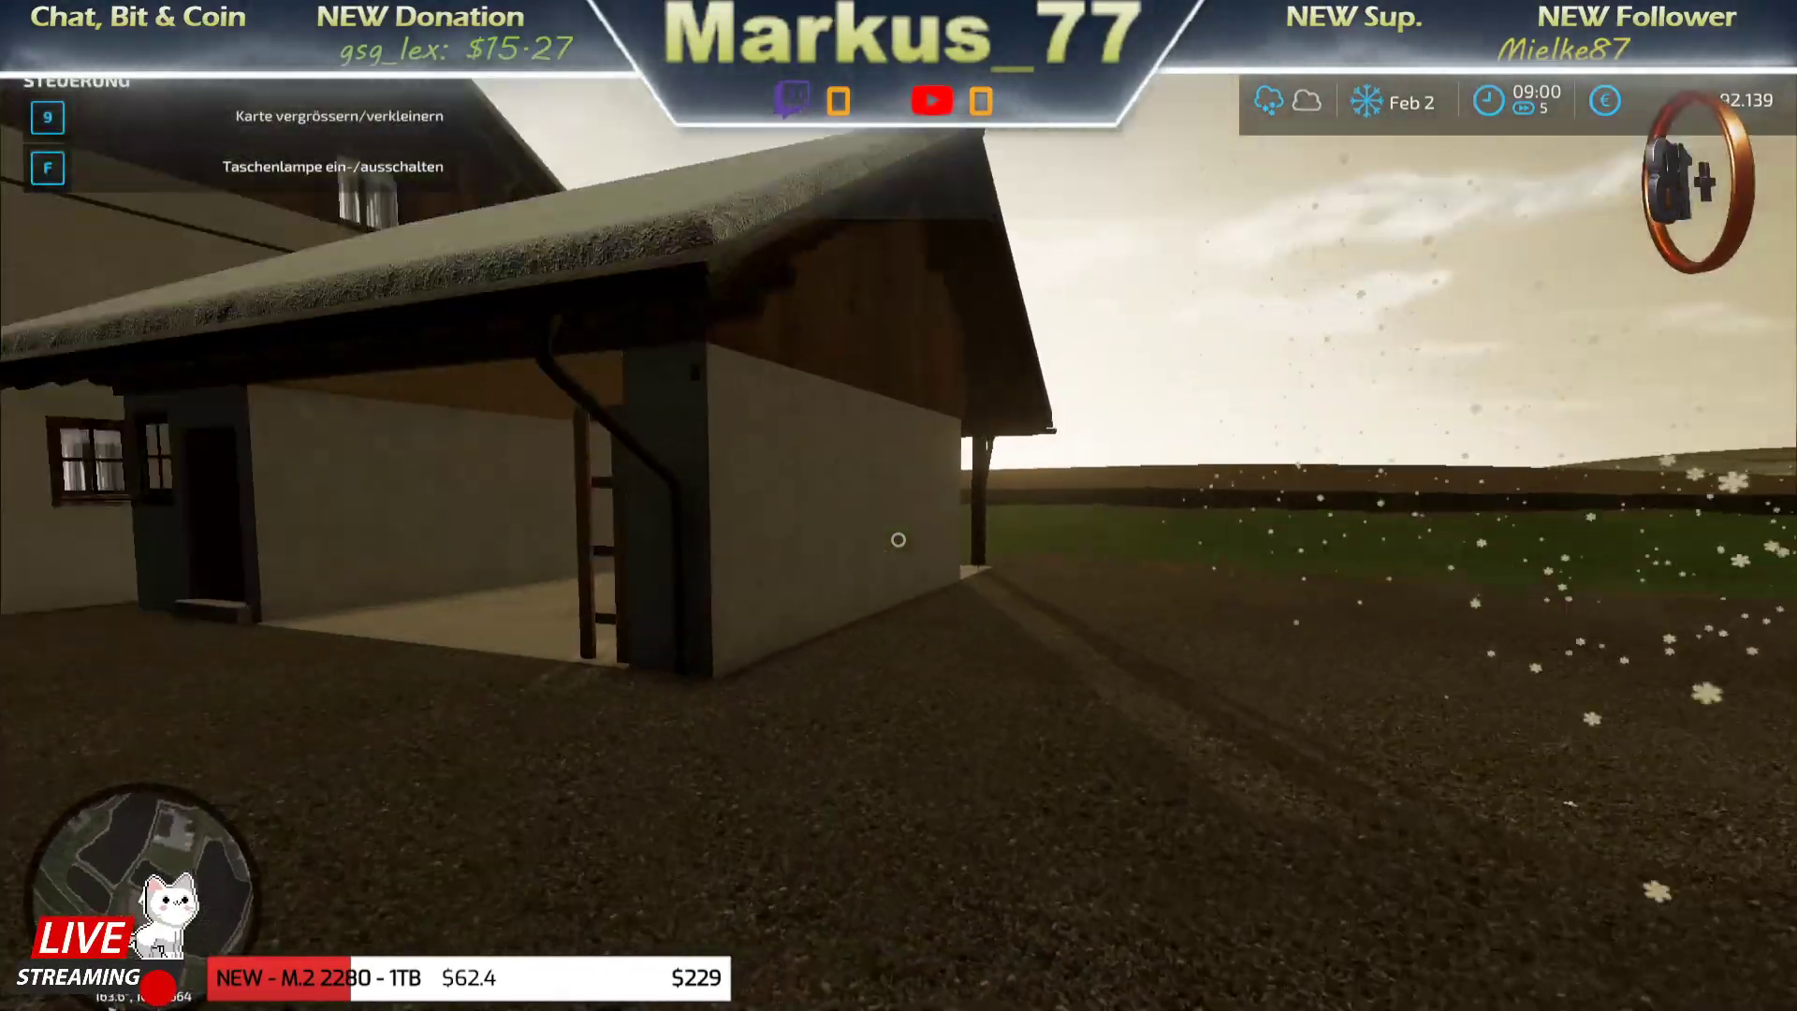
- Circle the garage and back away until the snowy garage and farmhouse roofs are both in view
key("s")
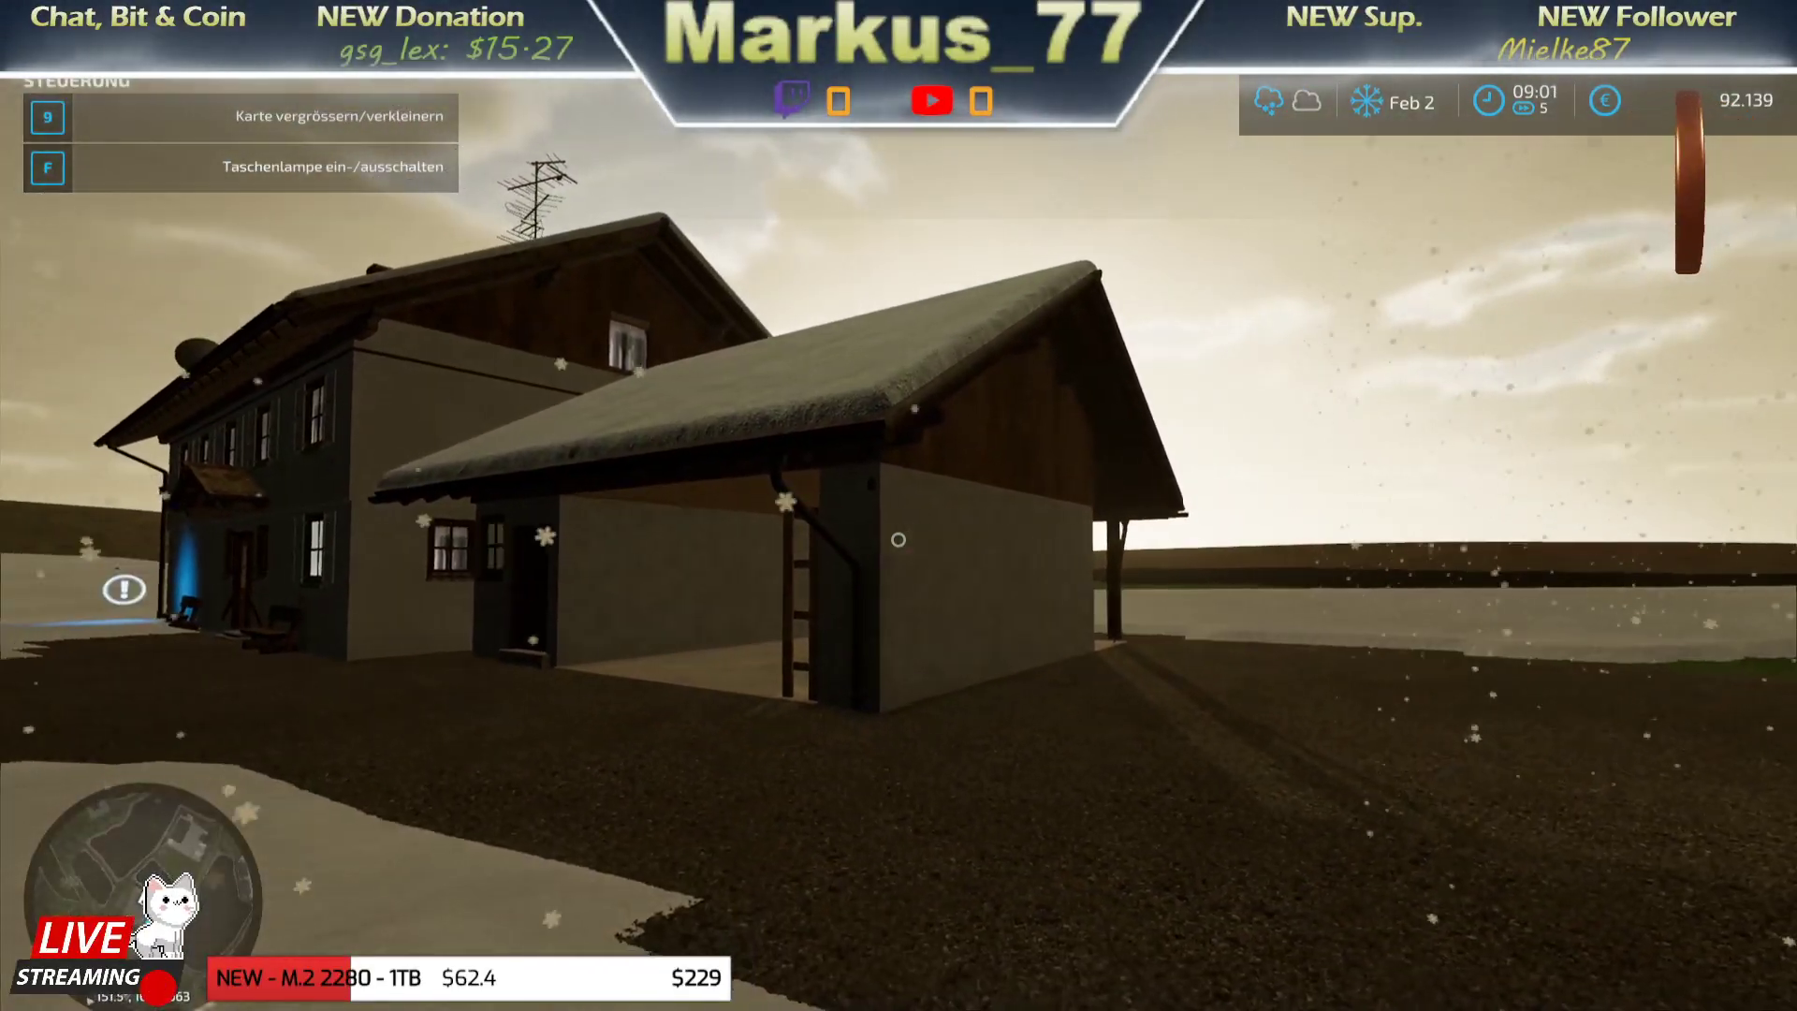
key("d")
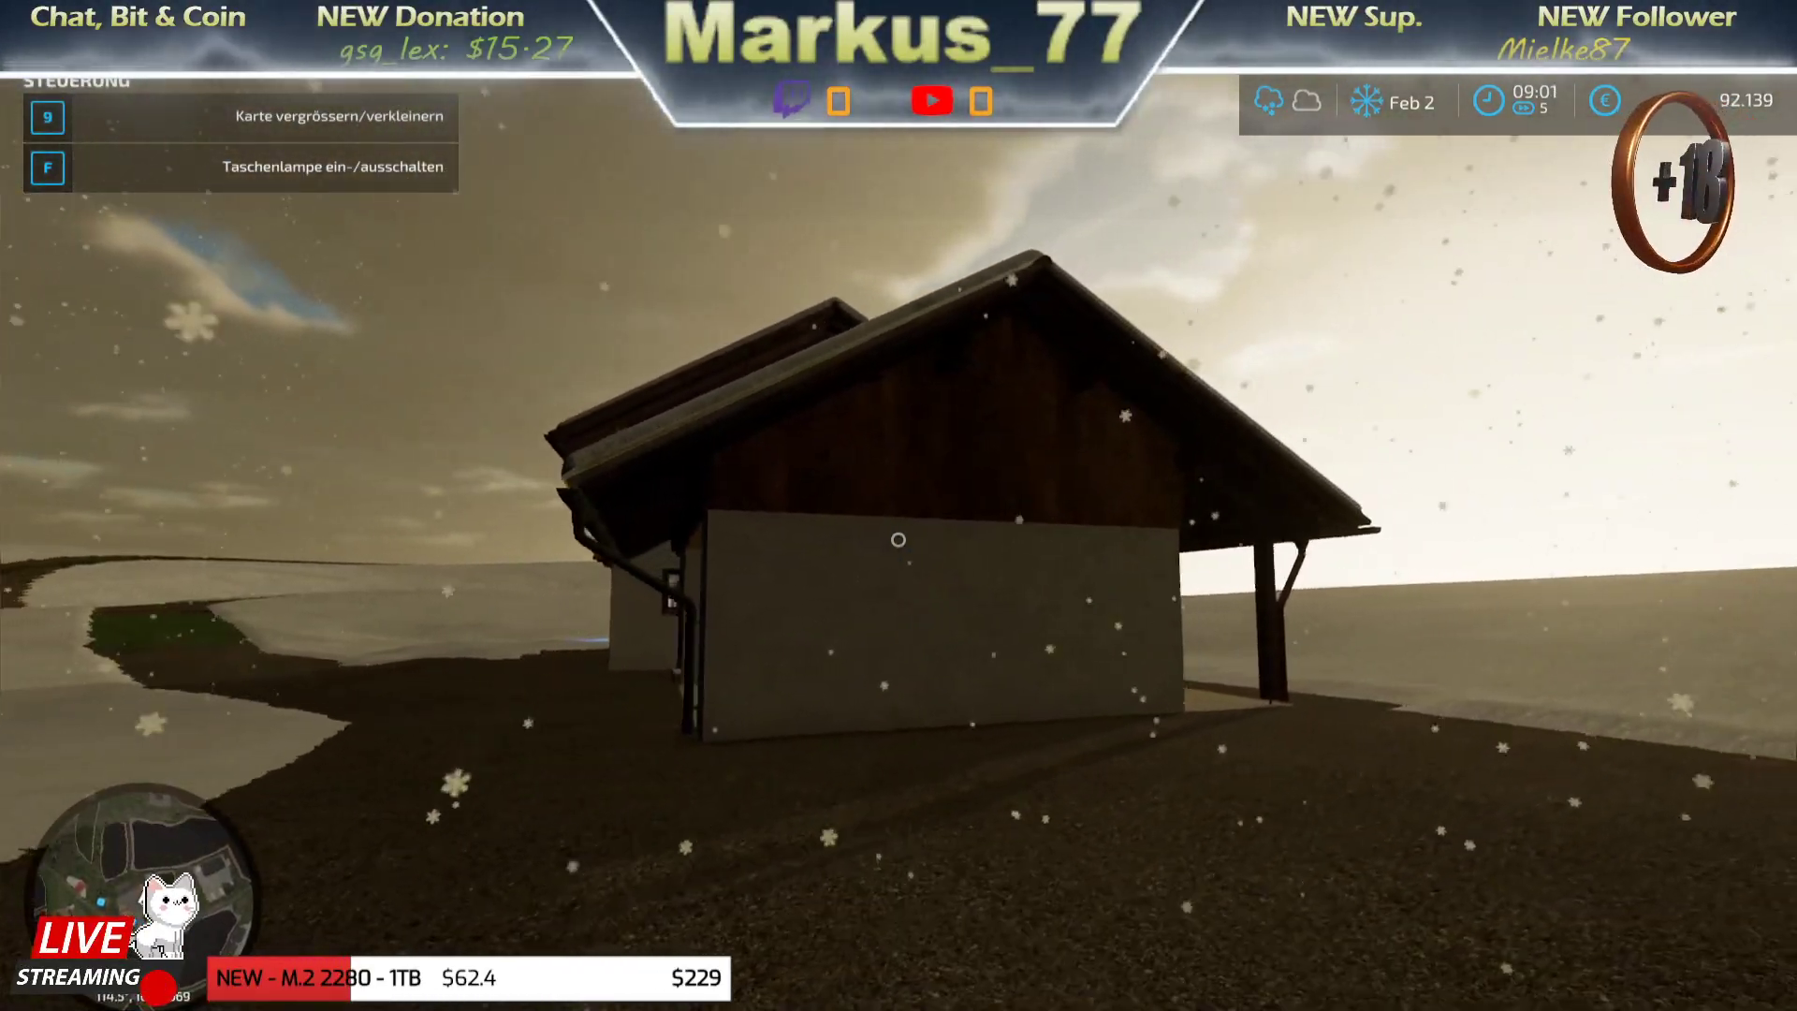
key("d")
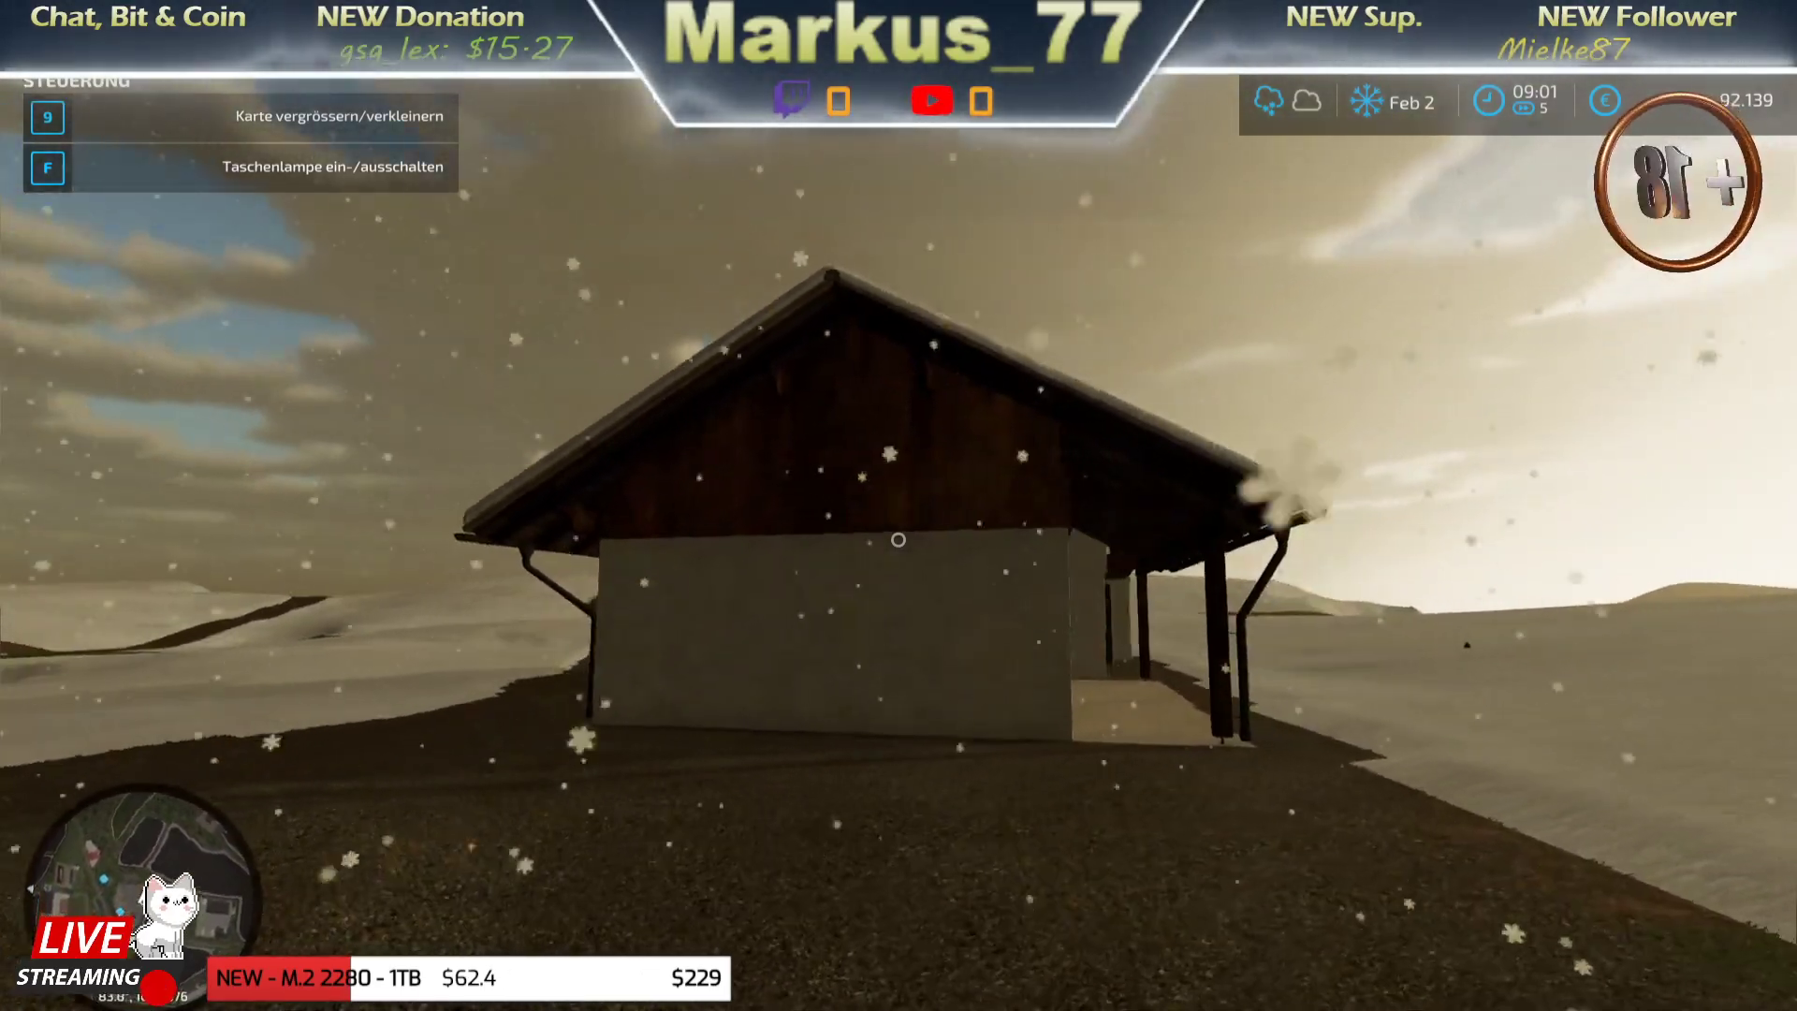
key("d")
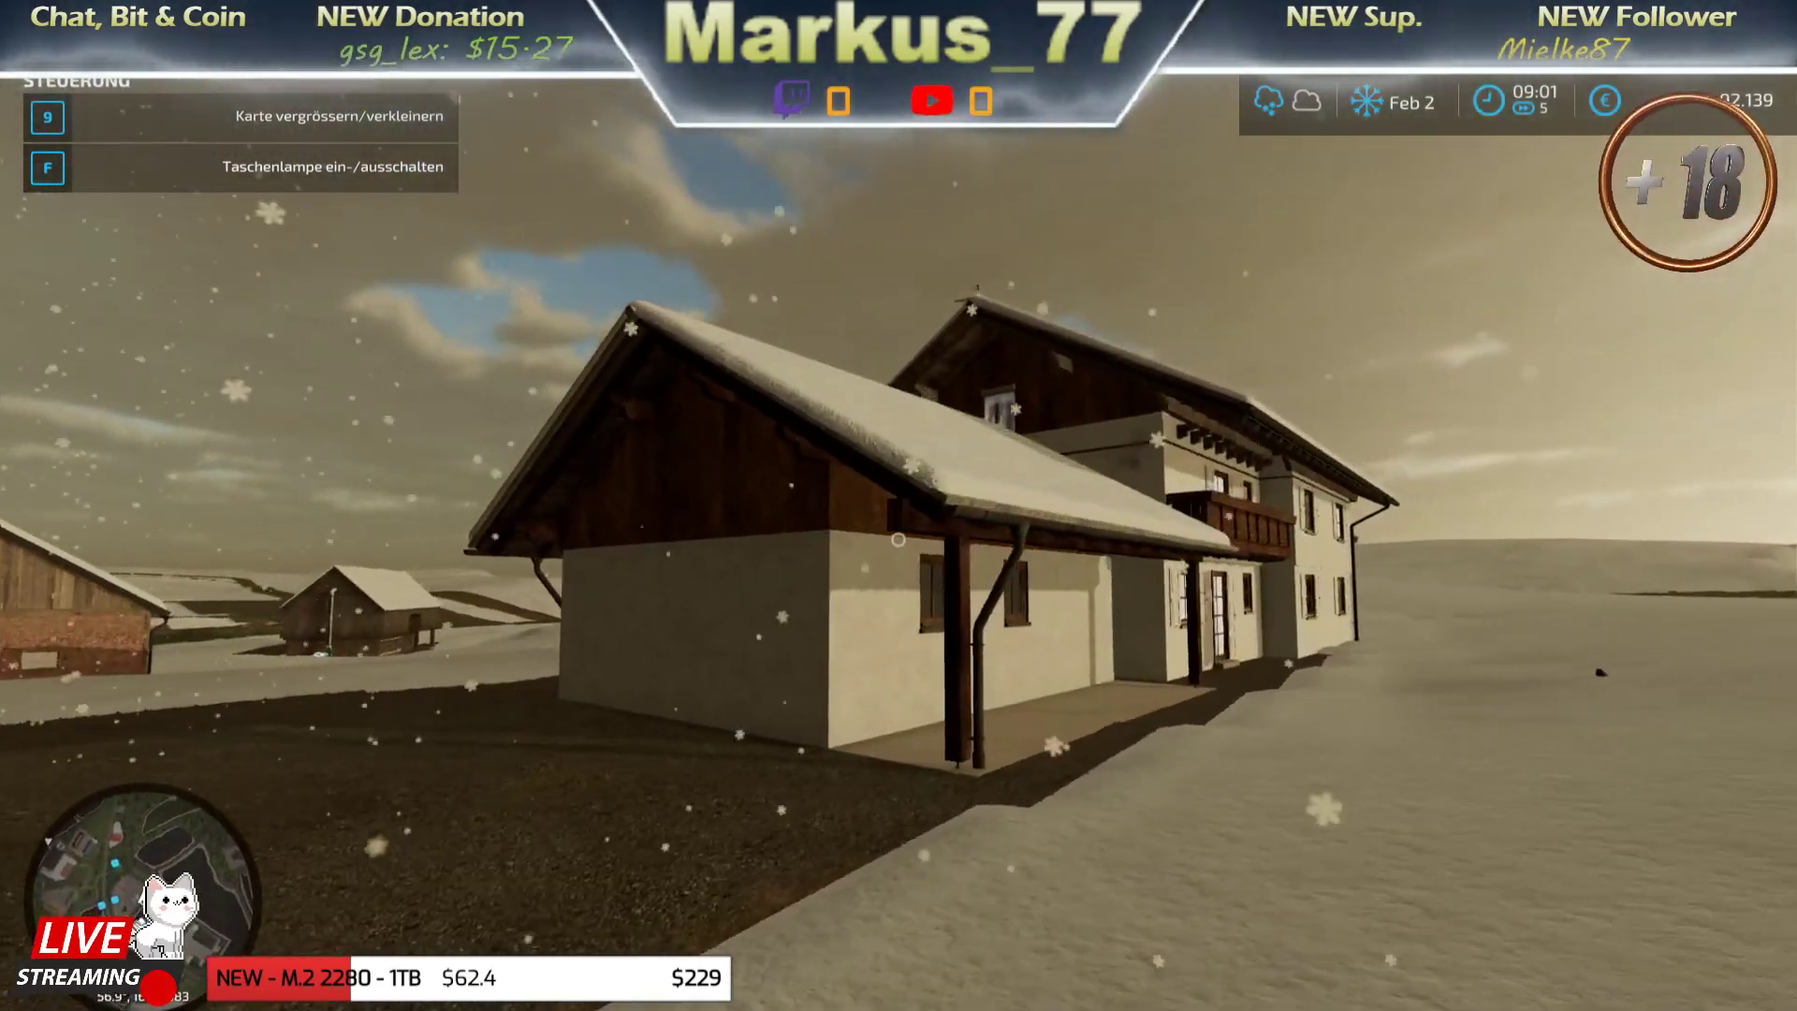
key("d")
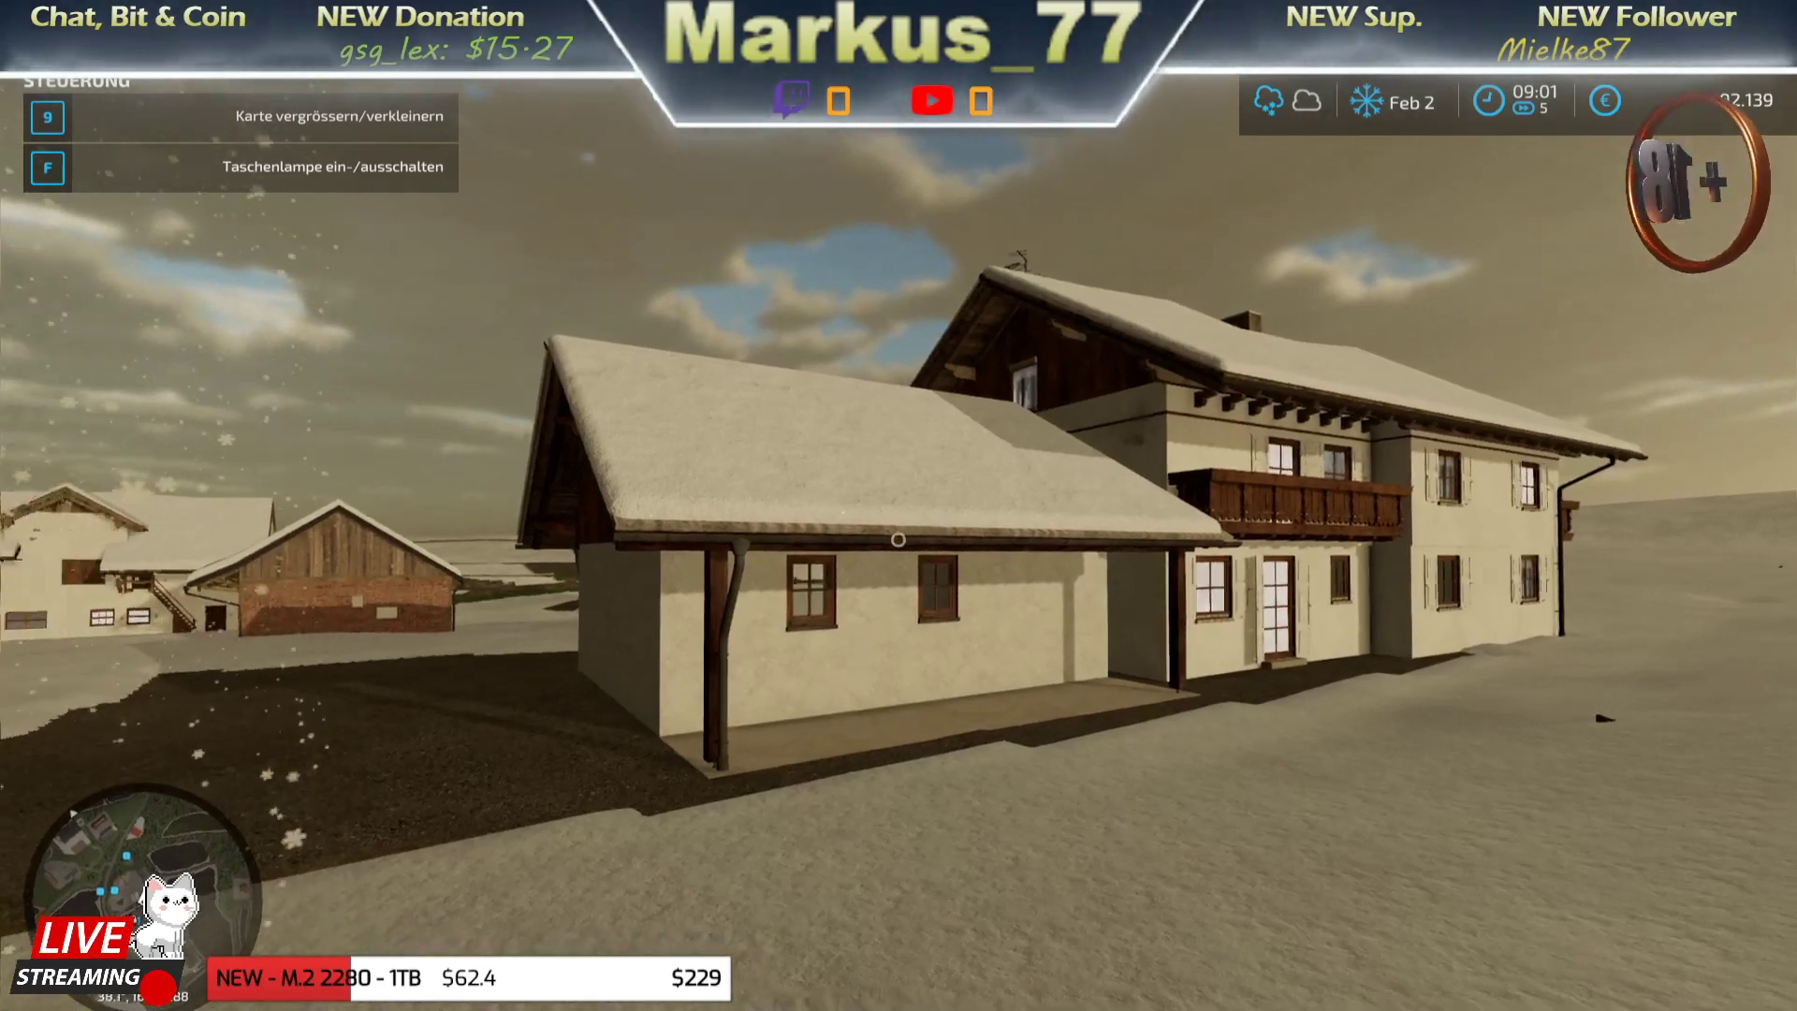
key("d")
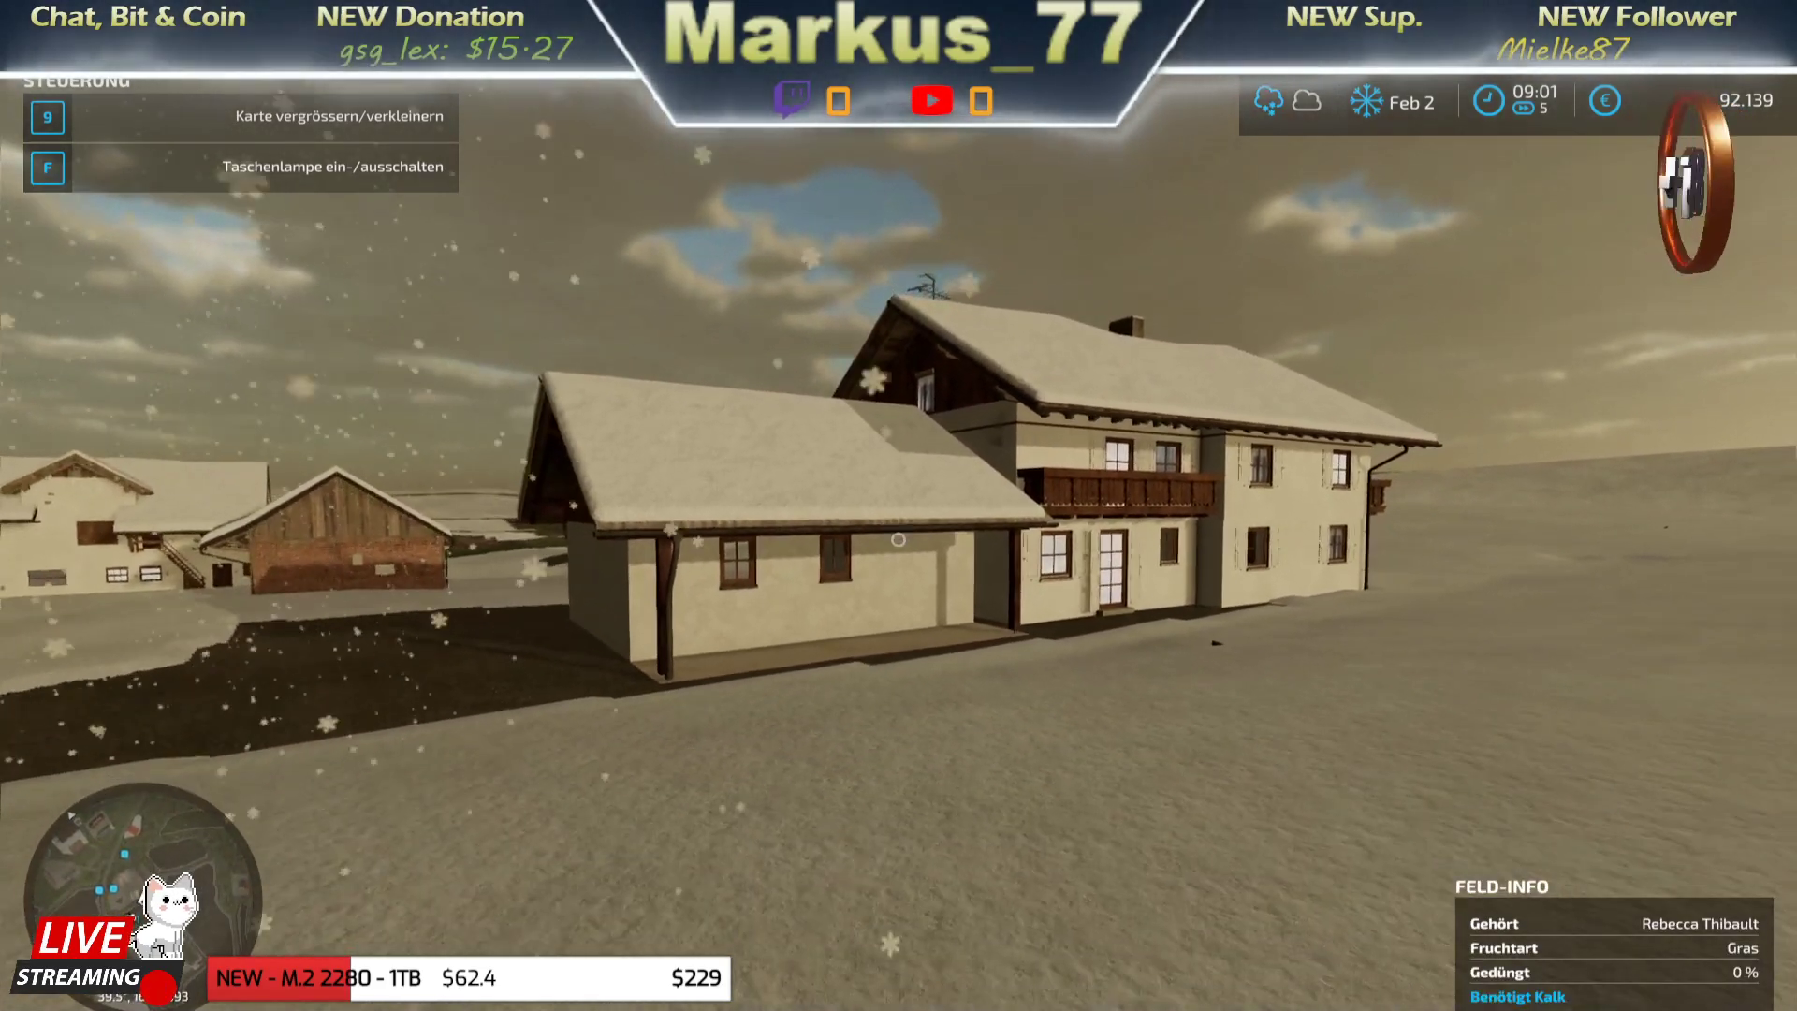
key("w")
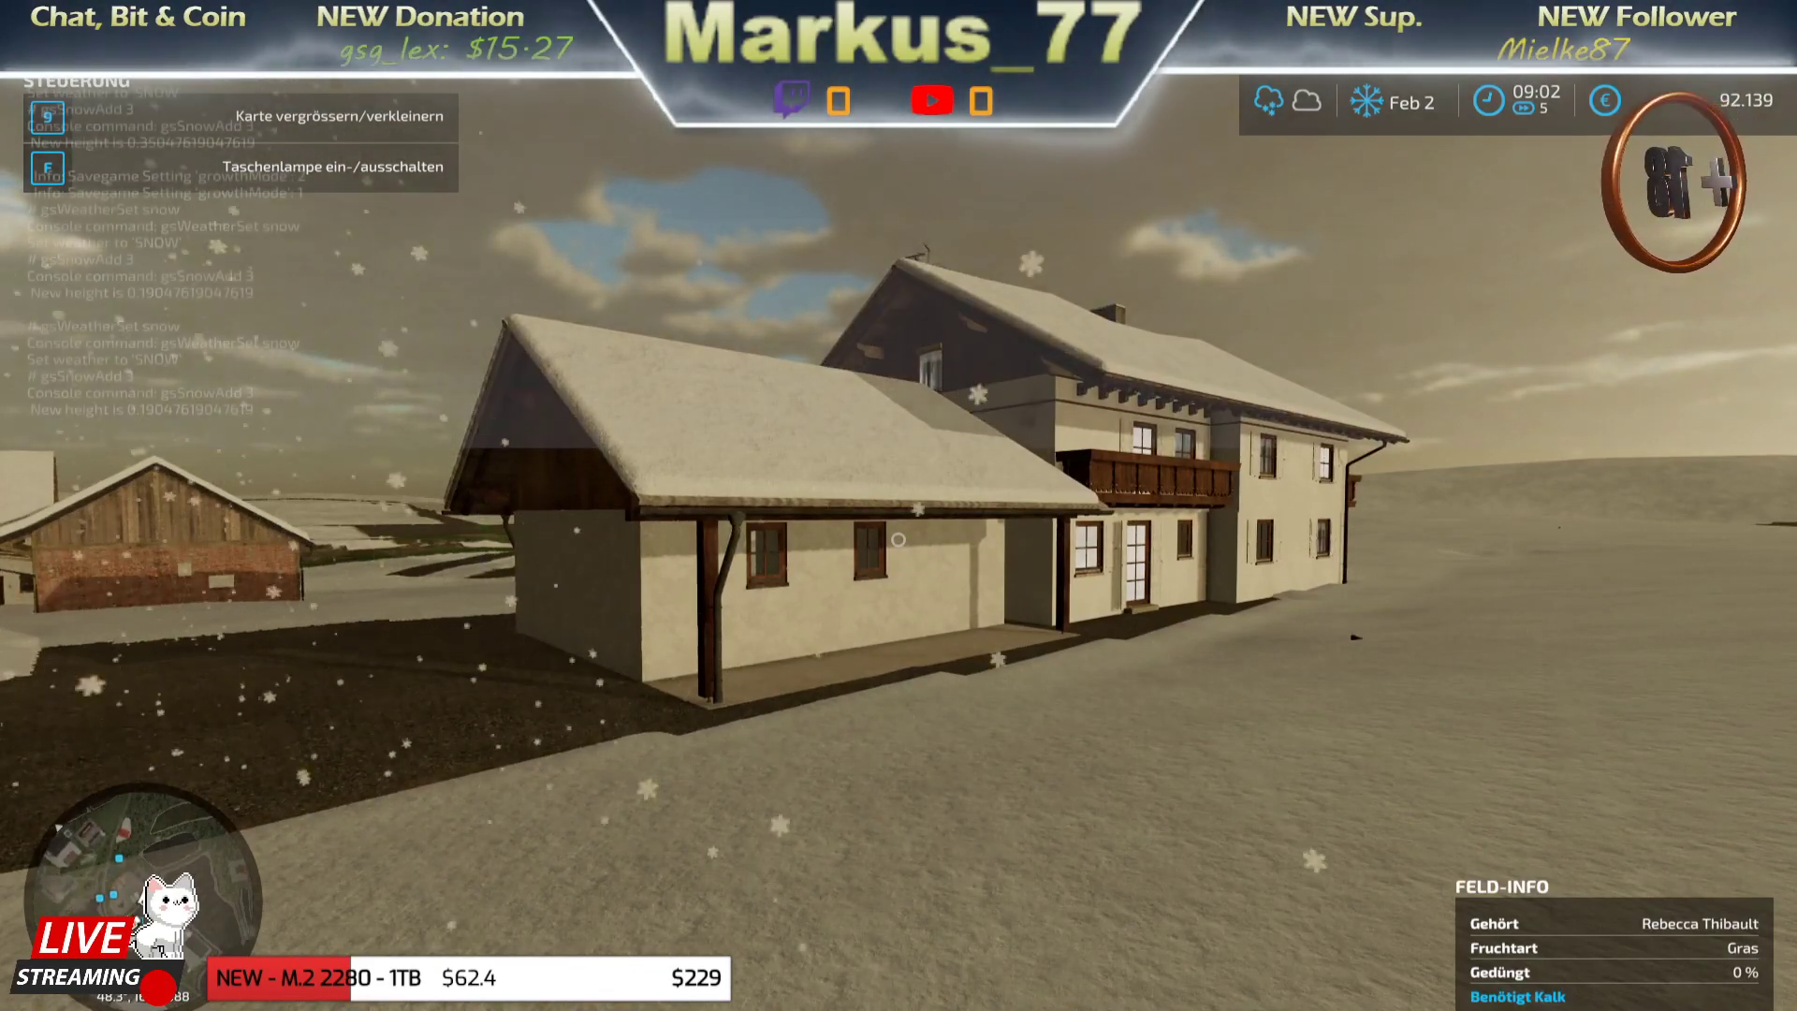
- Enable flight mode with gsPlayerFlightMode in the console, then close the console
key("grave")
type("g")
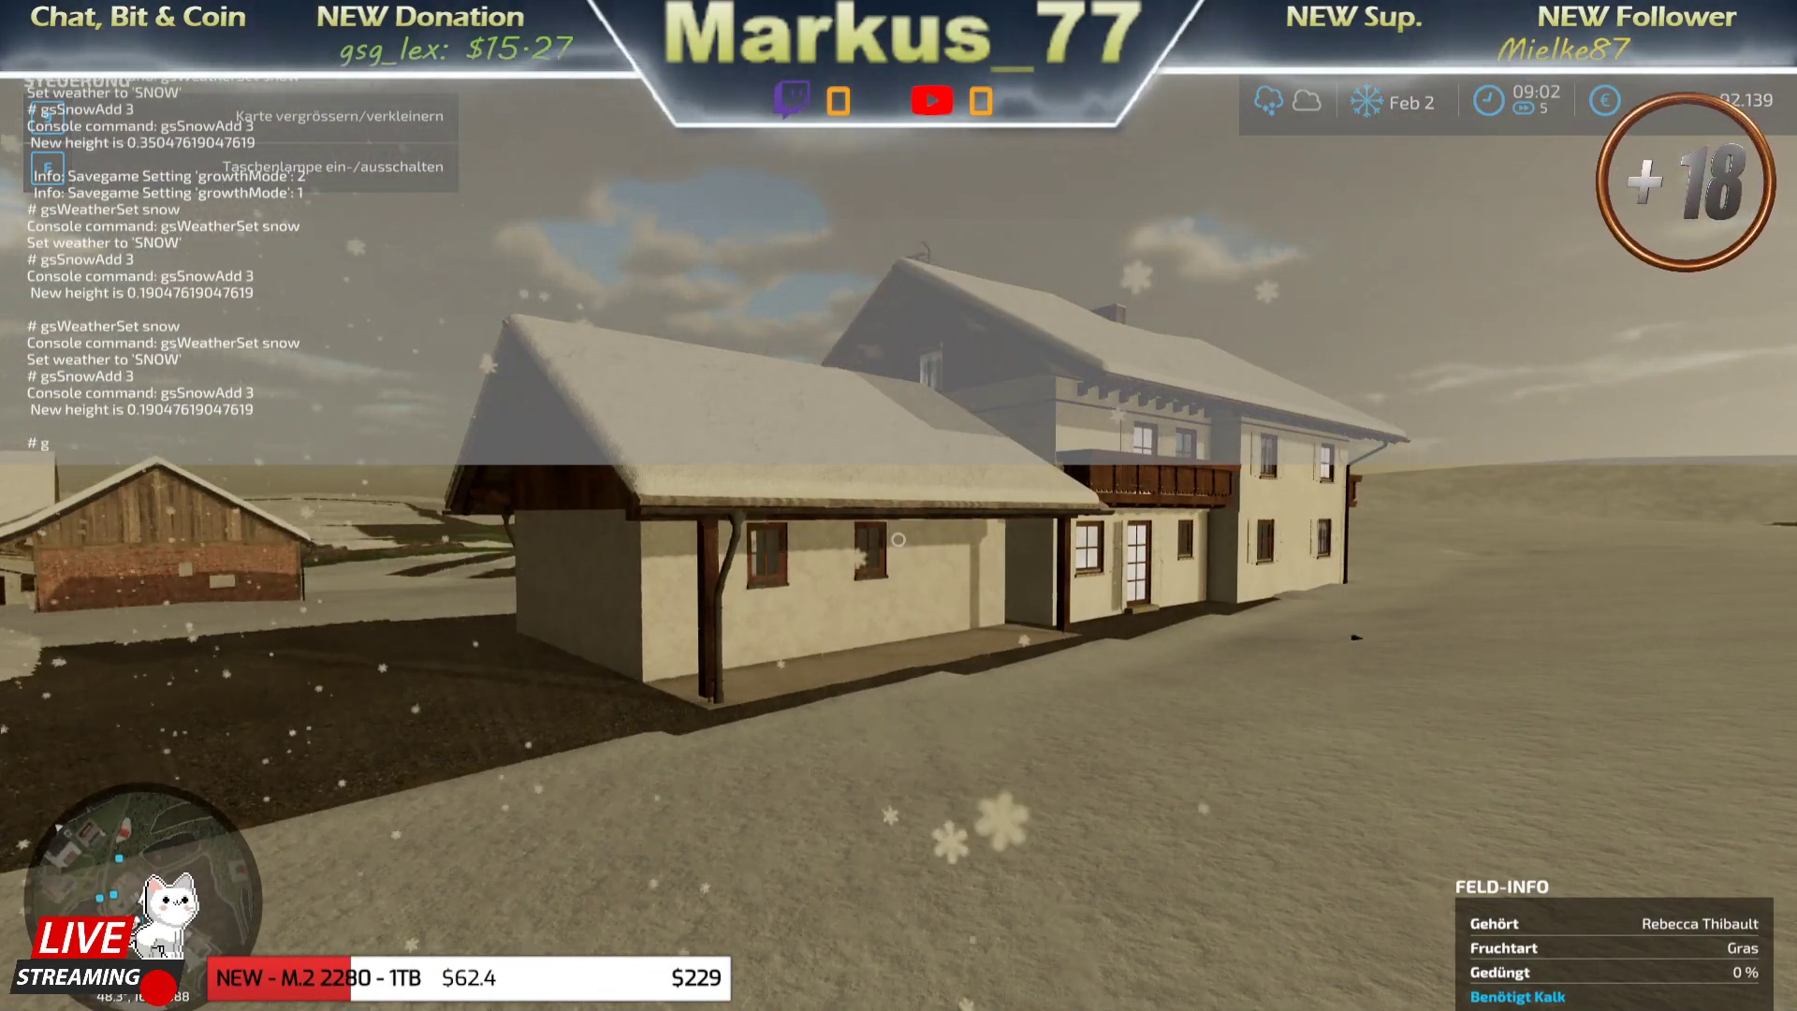
type("sPlayerFlightMode")
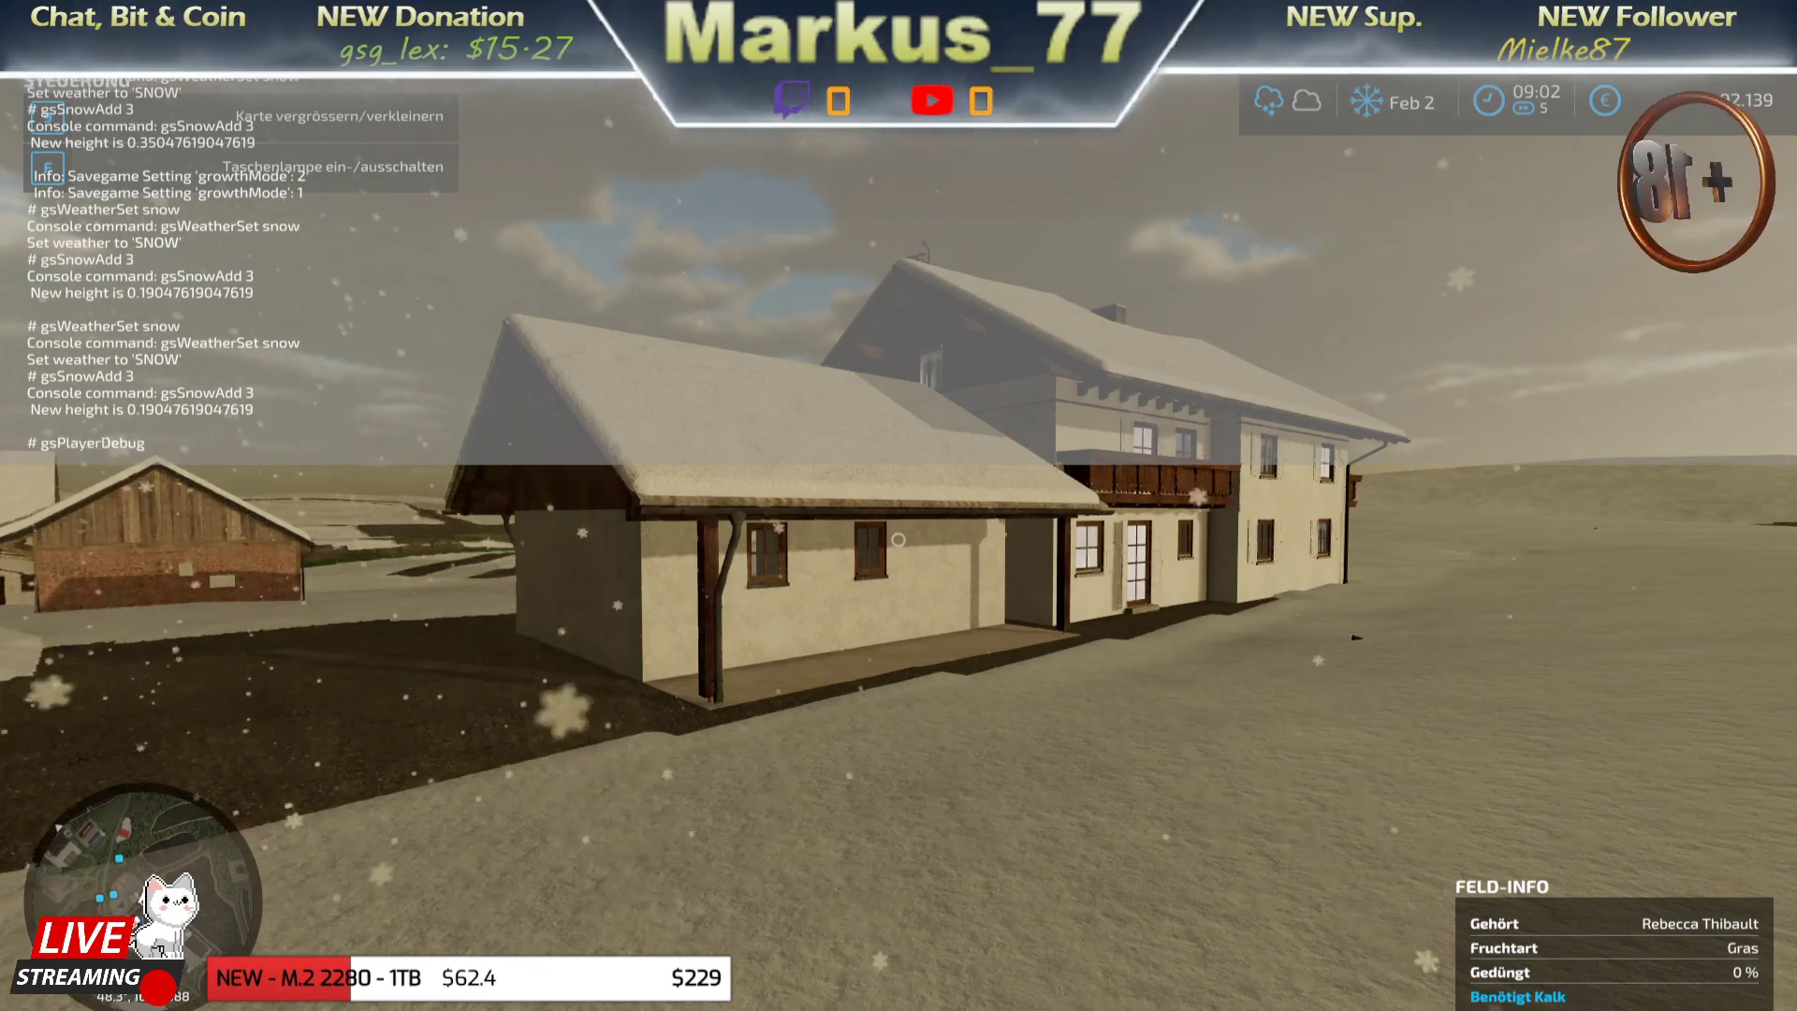
key("Return")
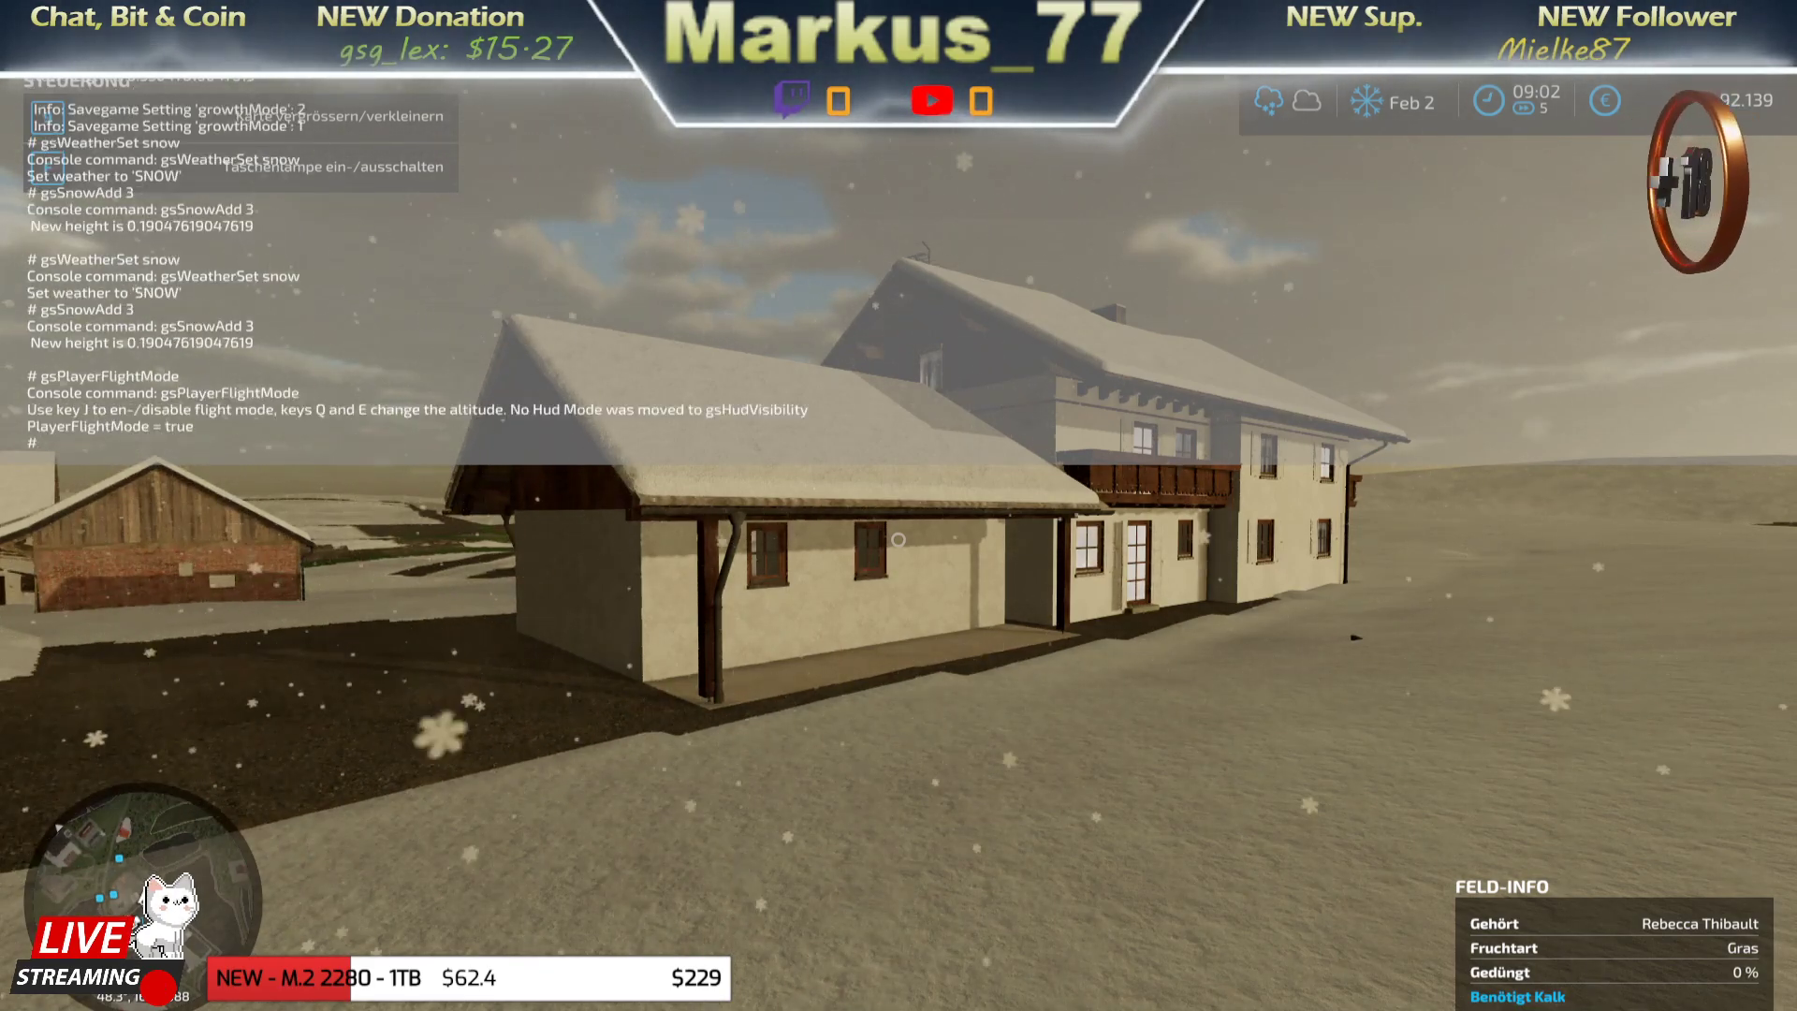
key("grave")
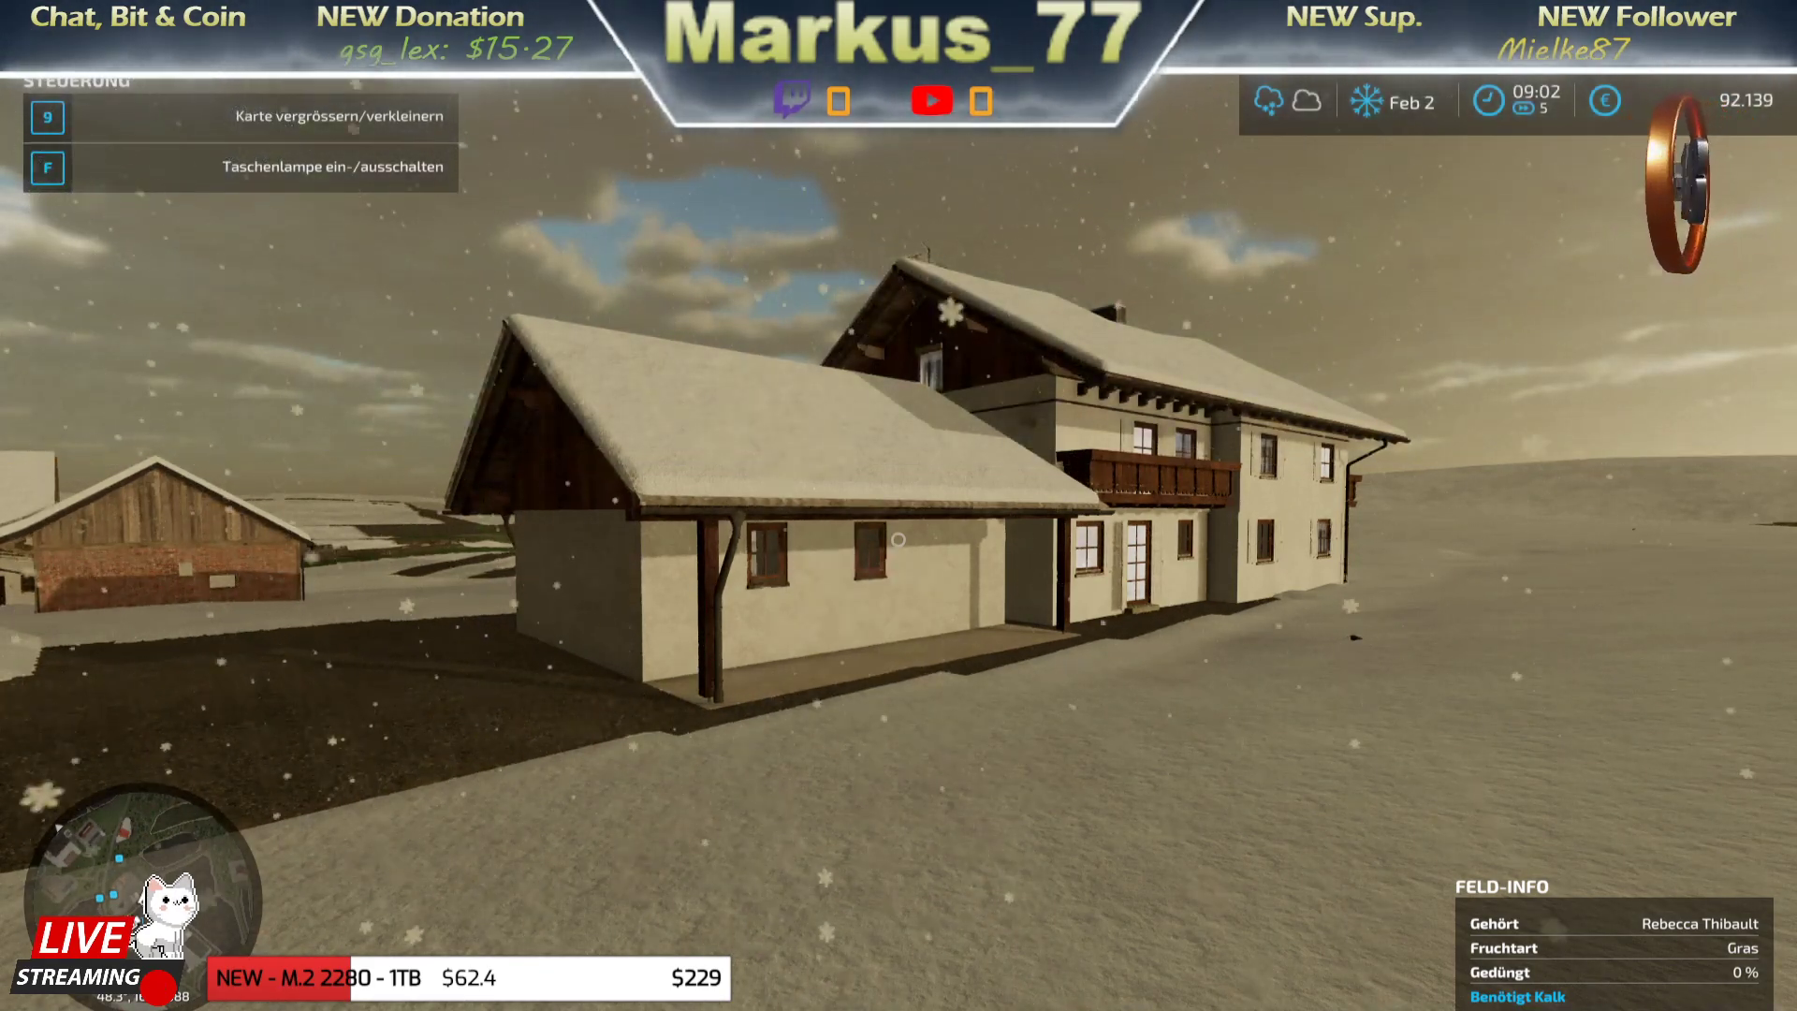
- Fly up over the farmhouse and circle it to view both snowy roof sides
key("w")
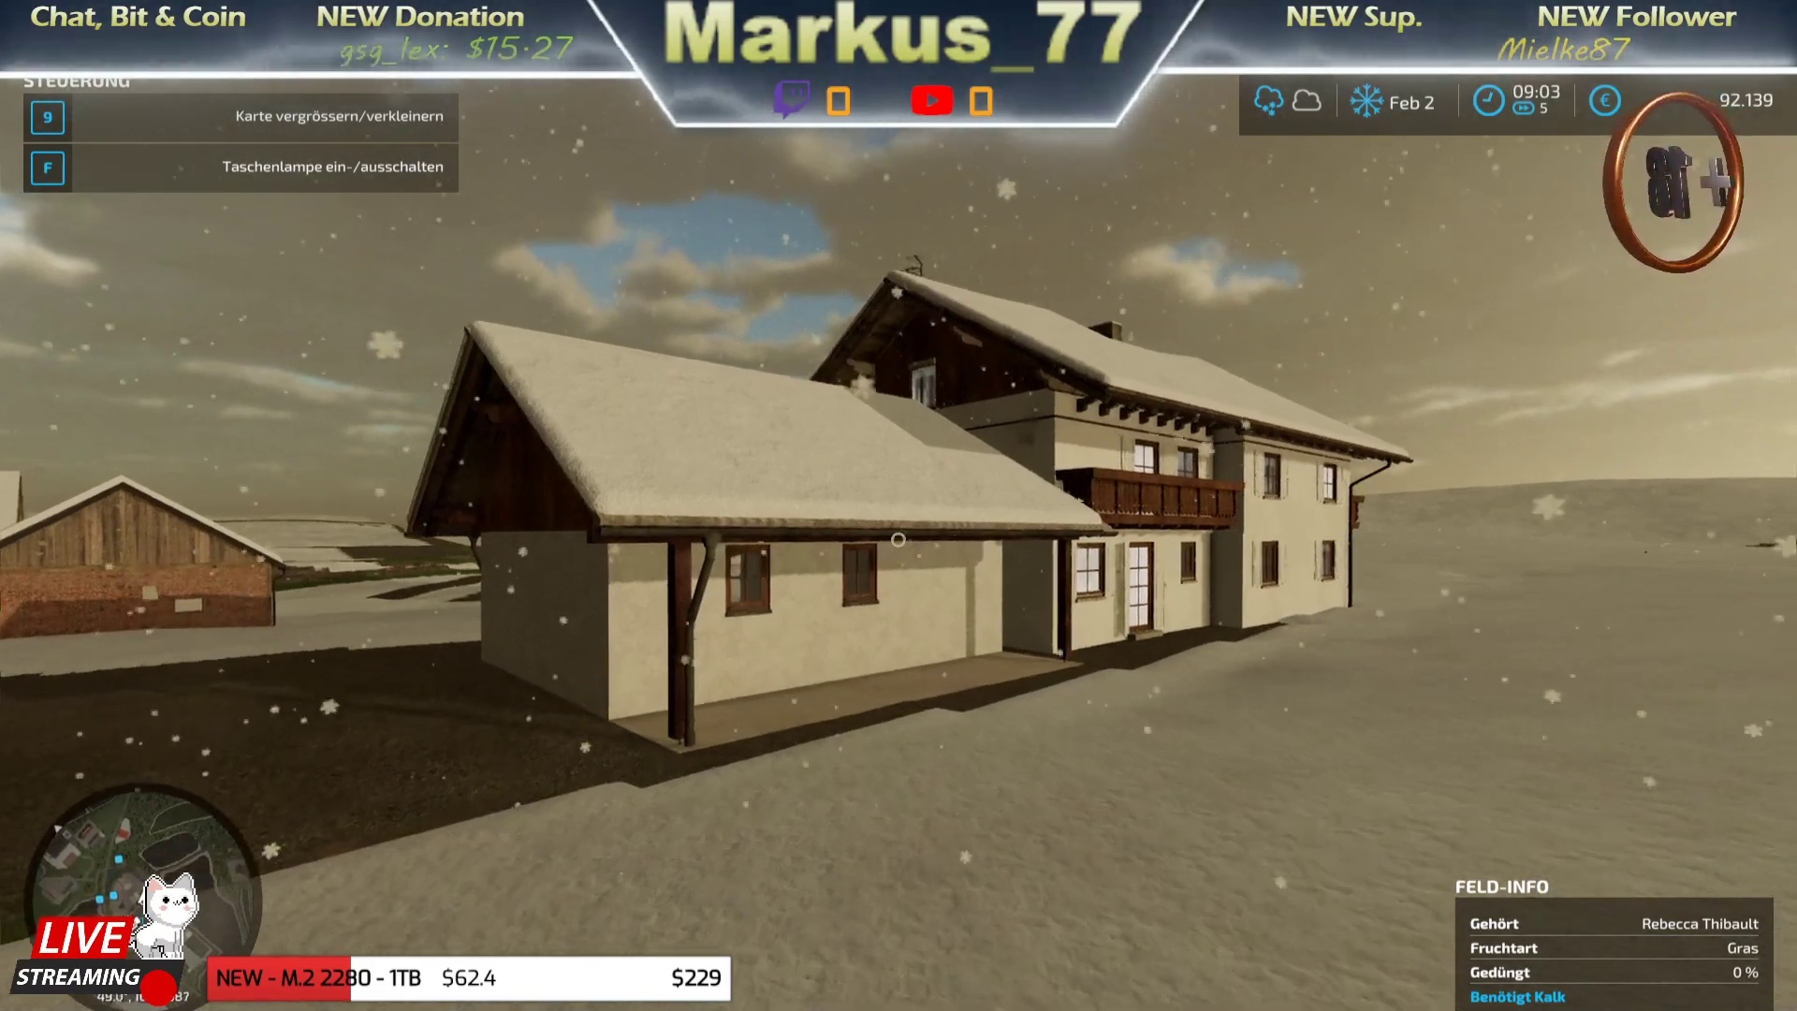
key("e")
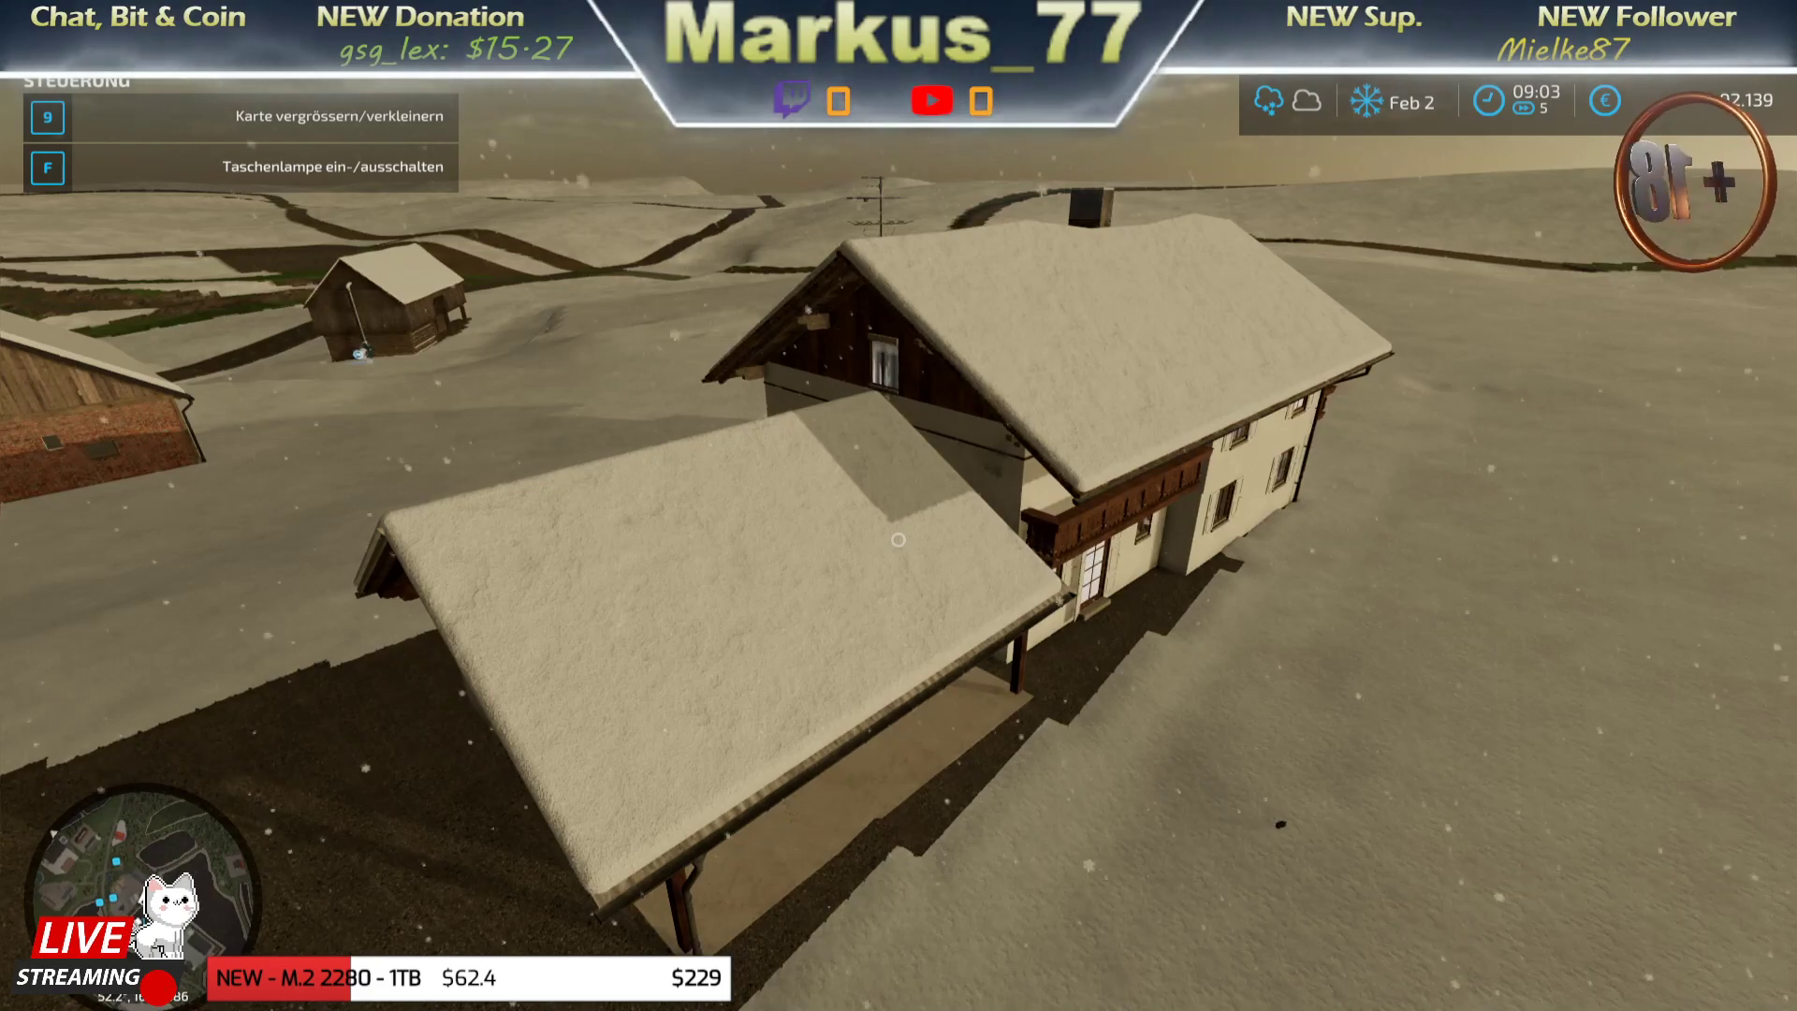
key("a")
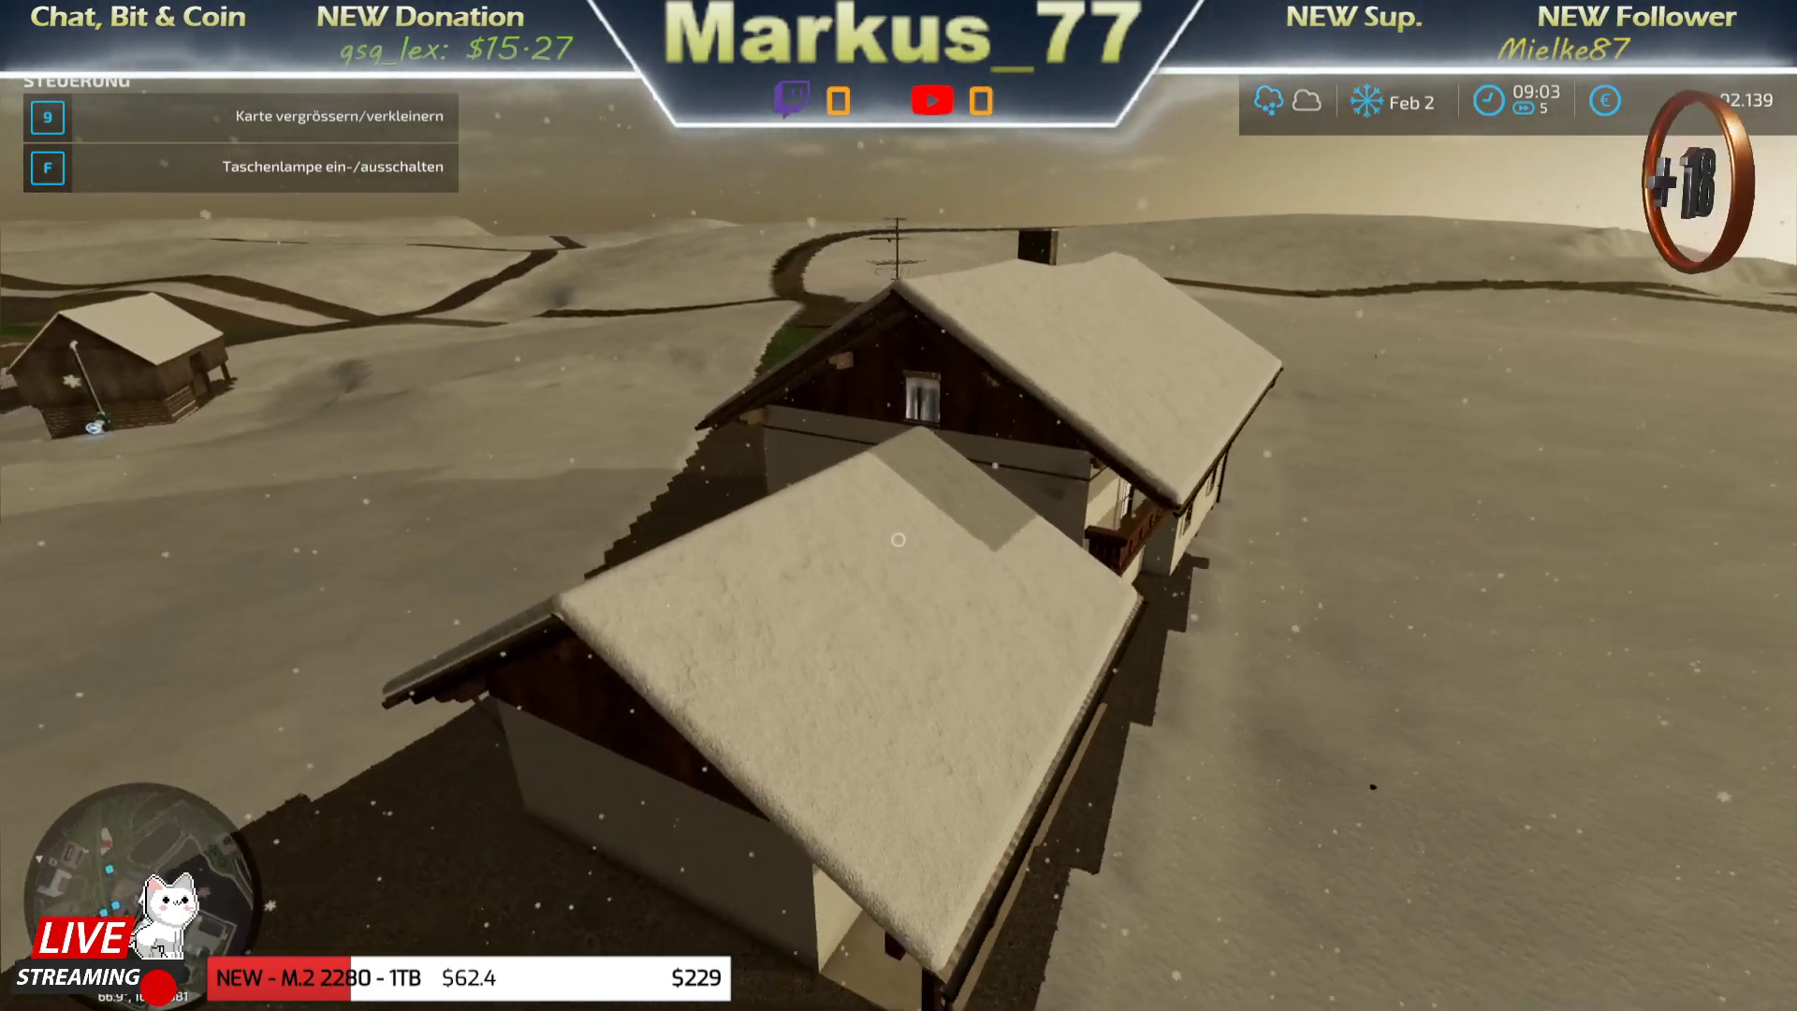
key("a")
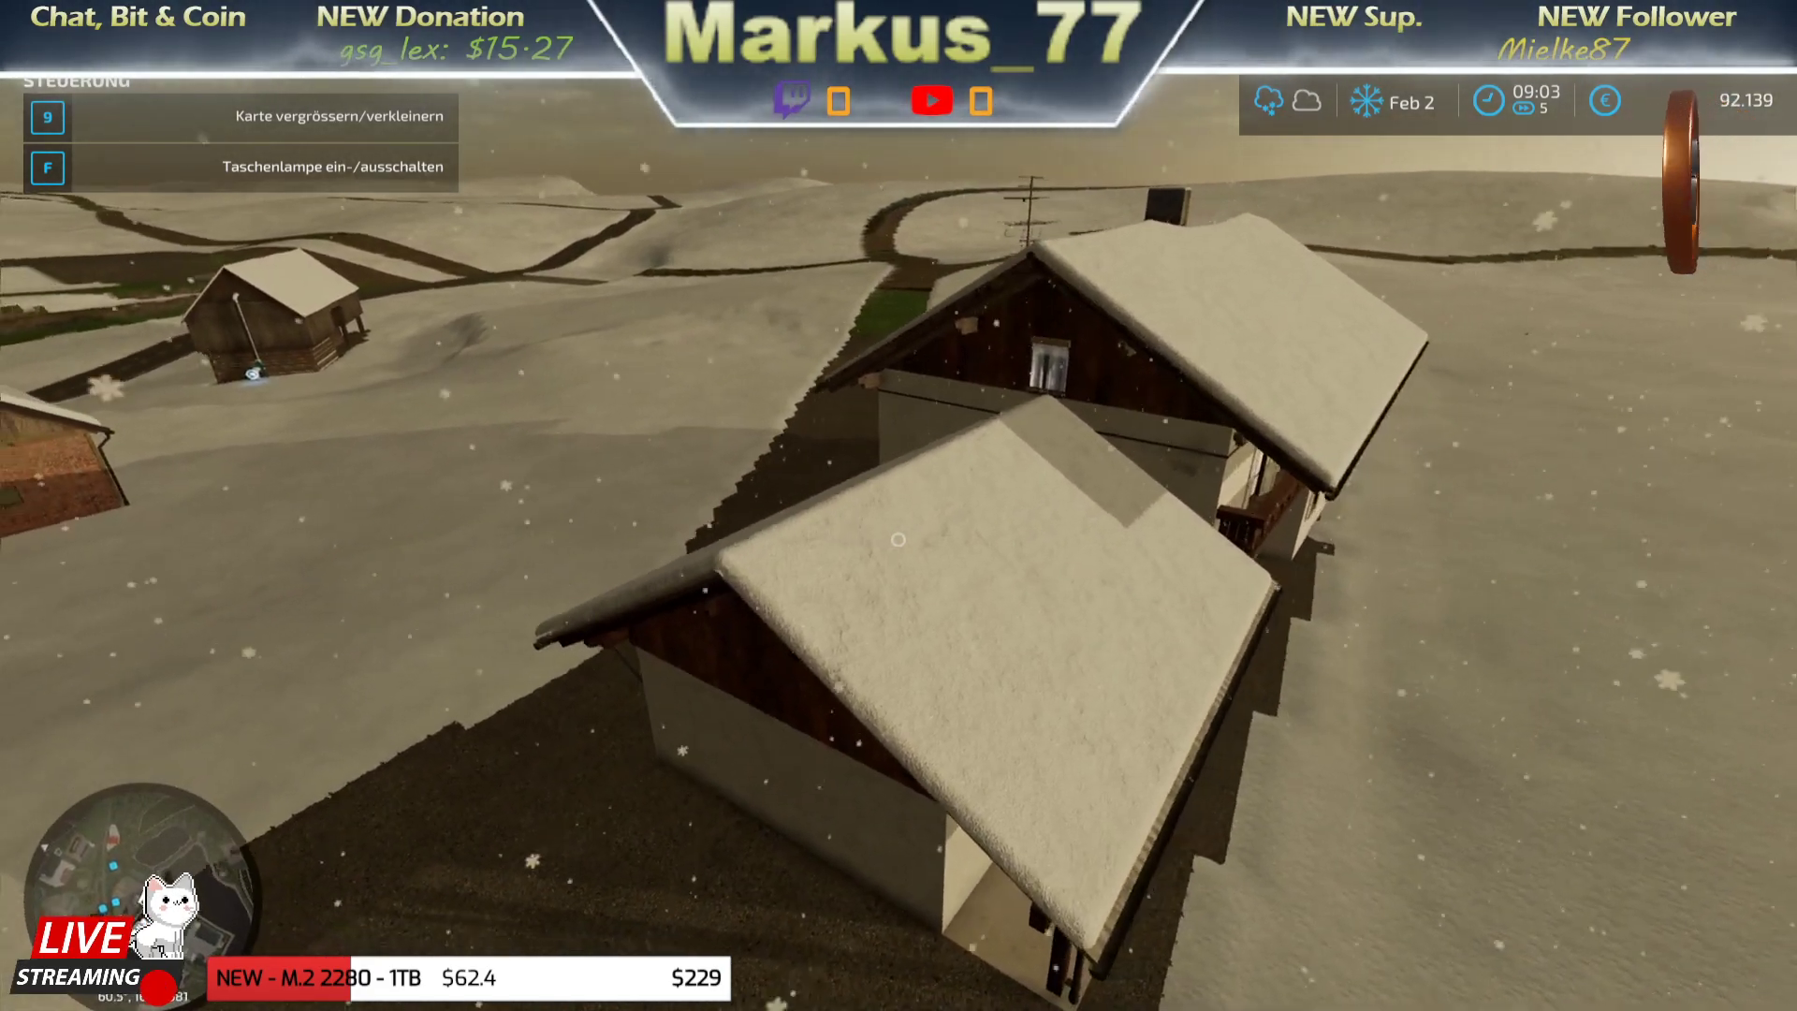
key("d")
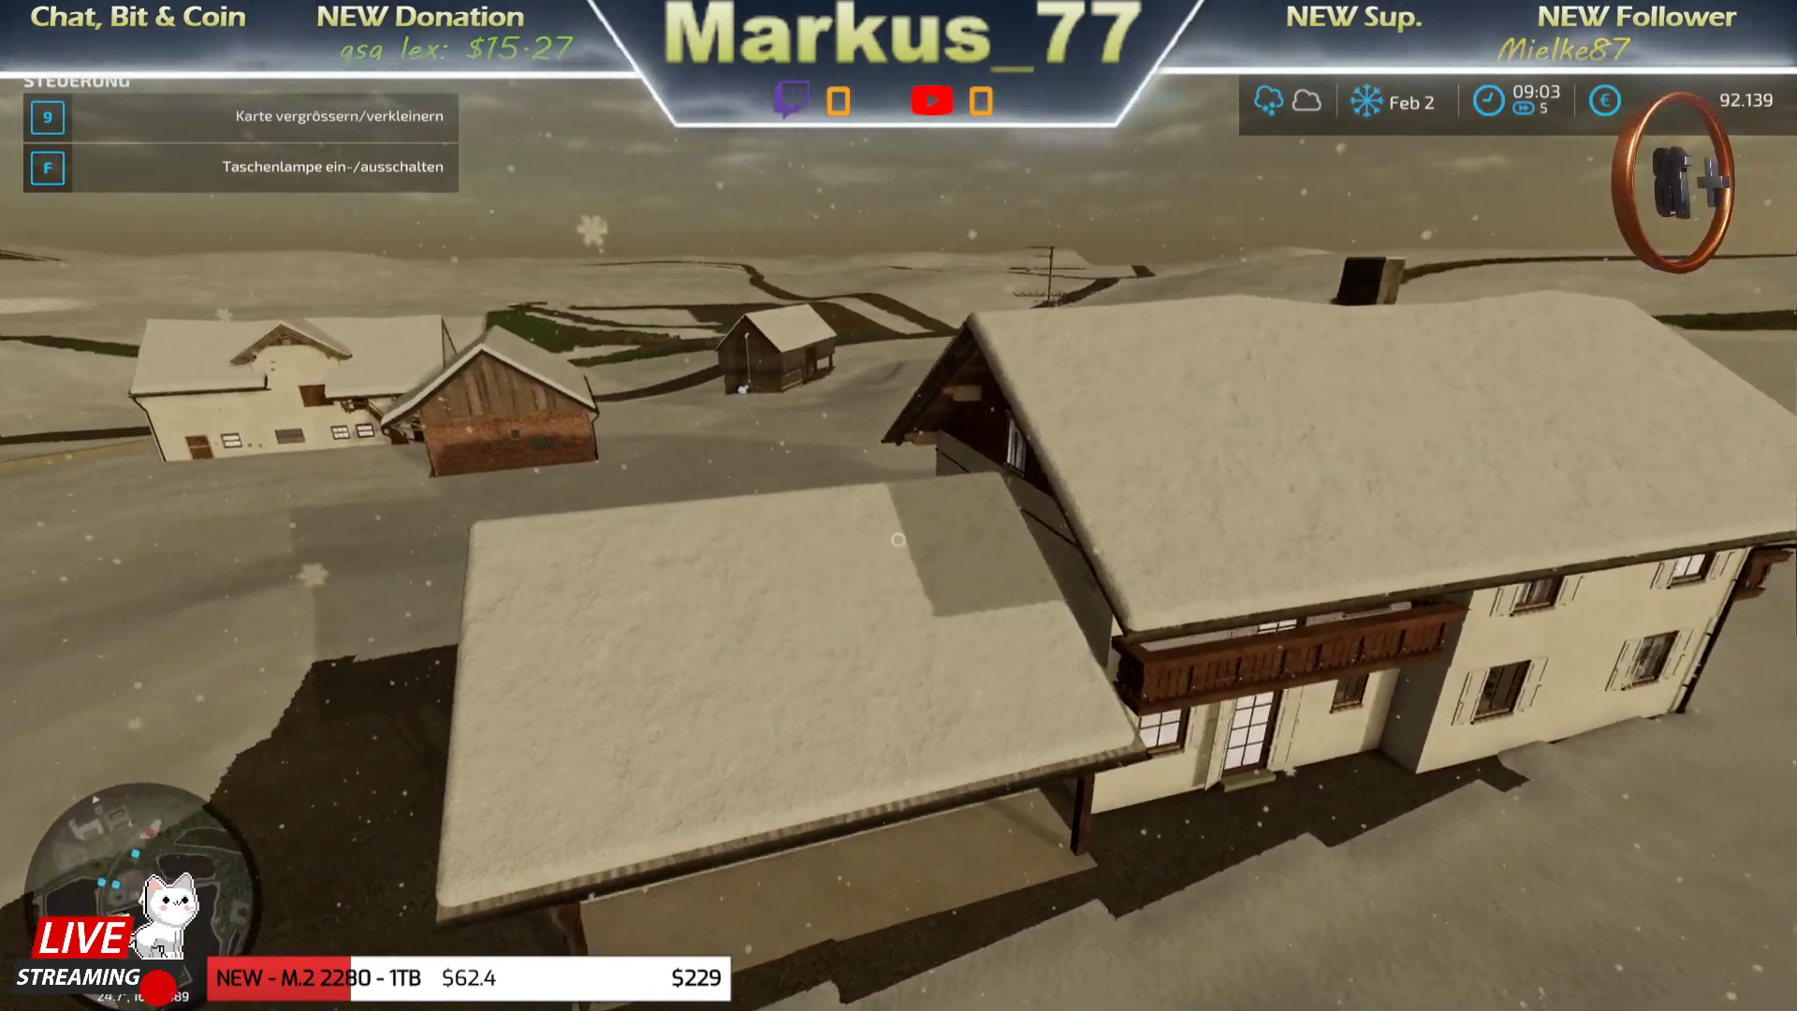
key("d")
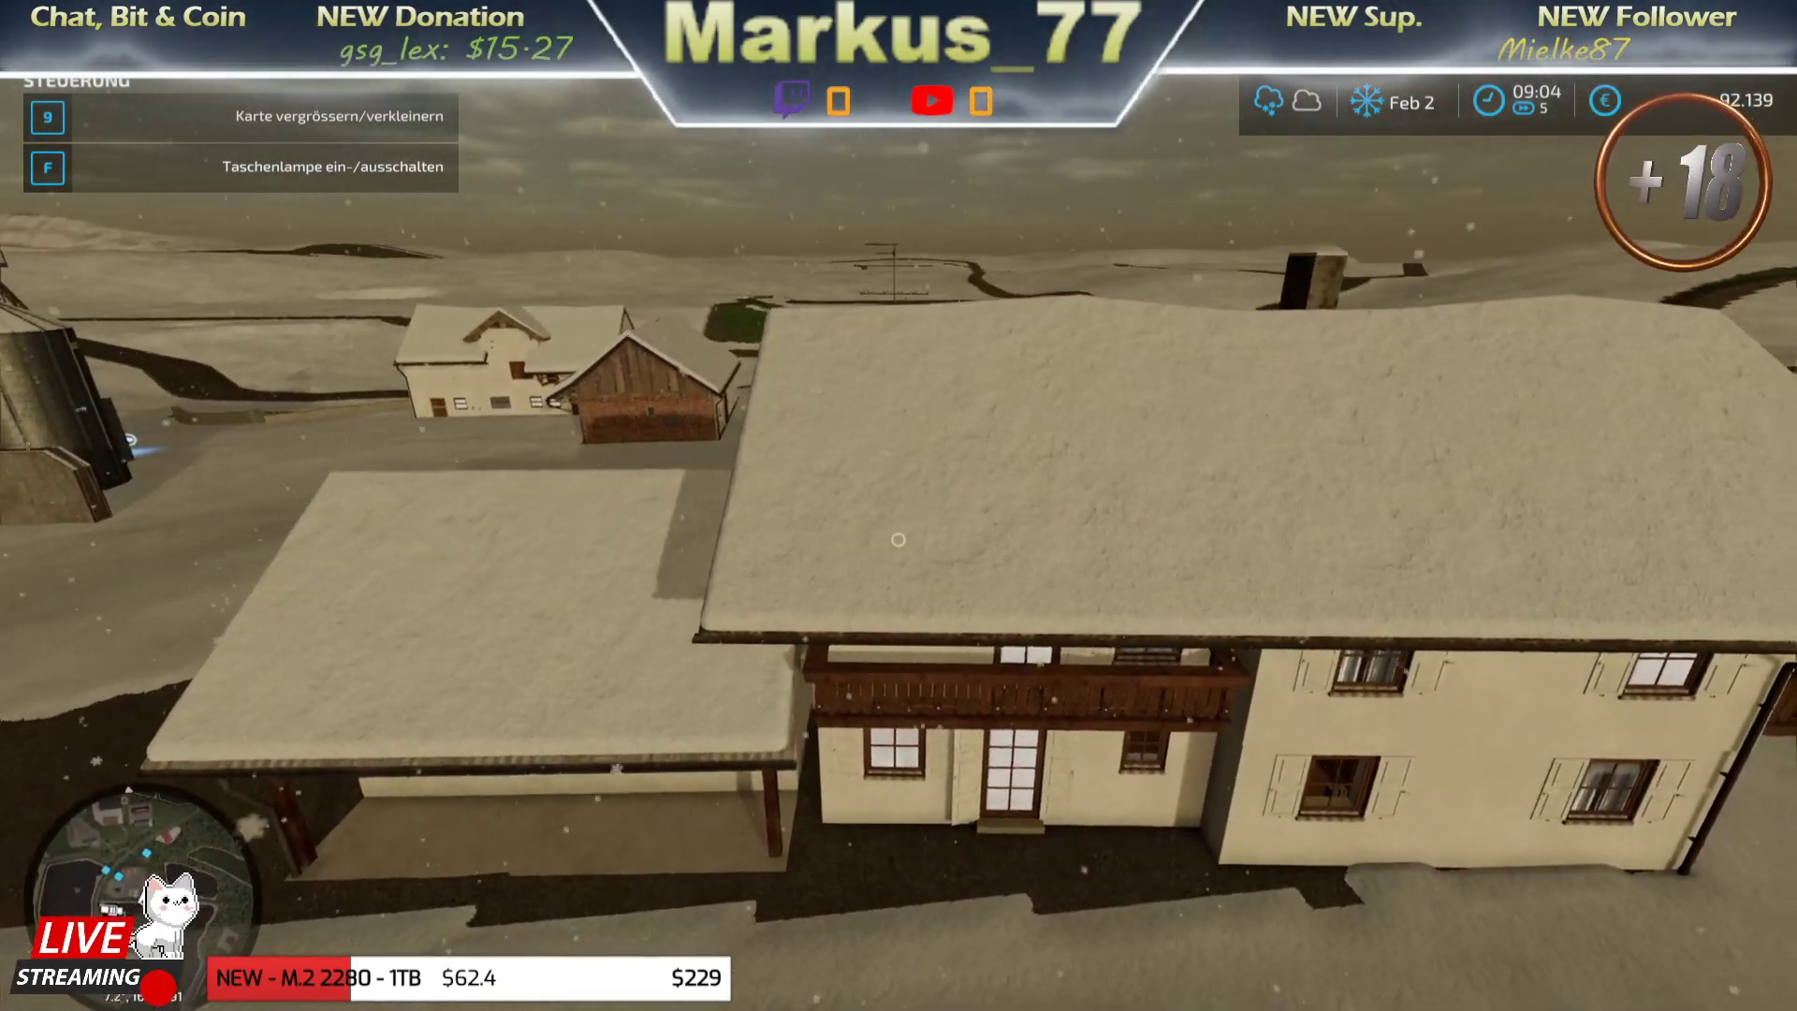
key("a")
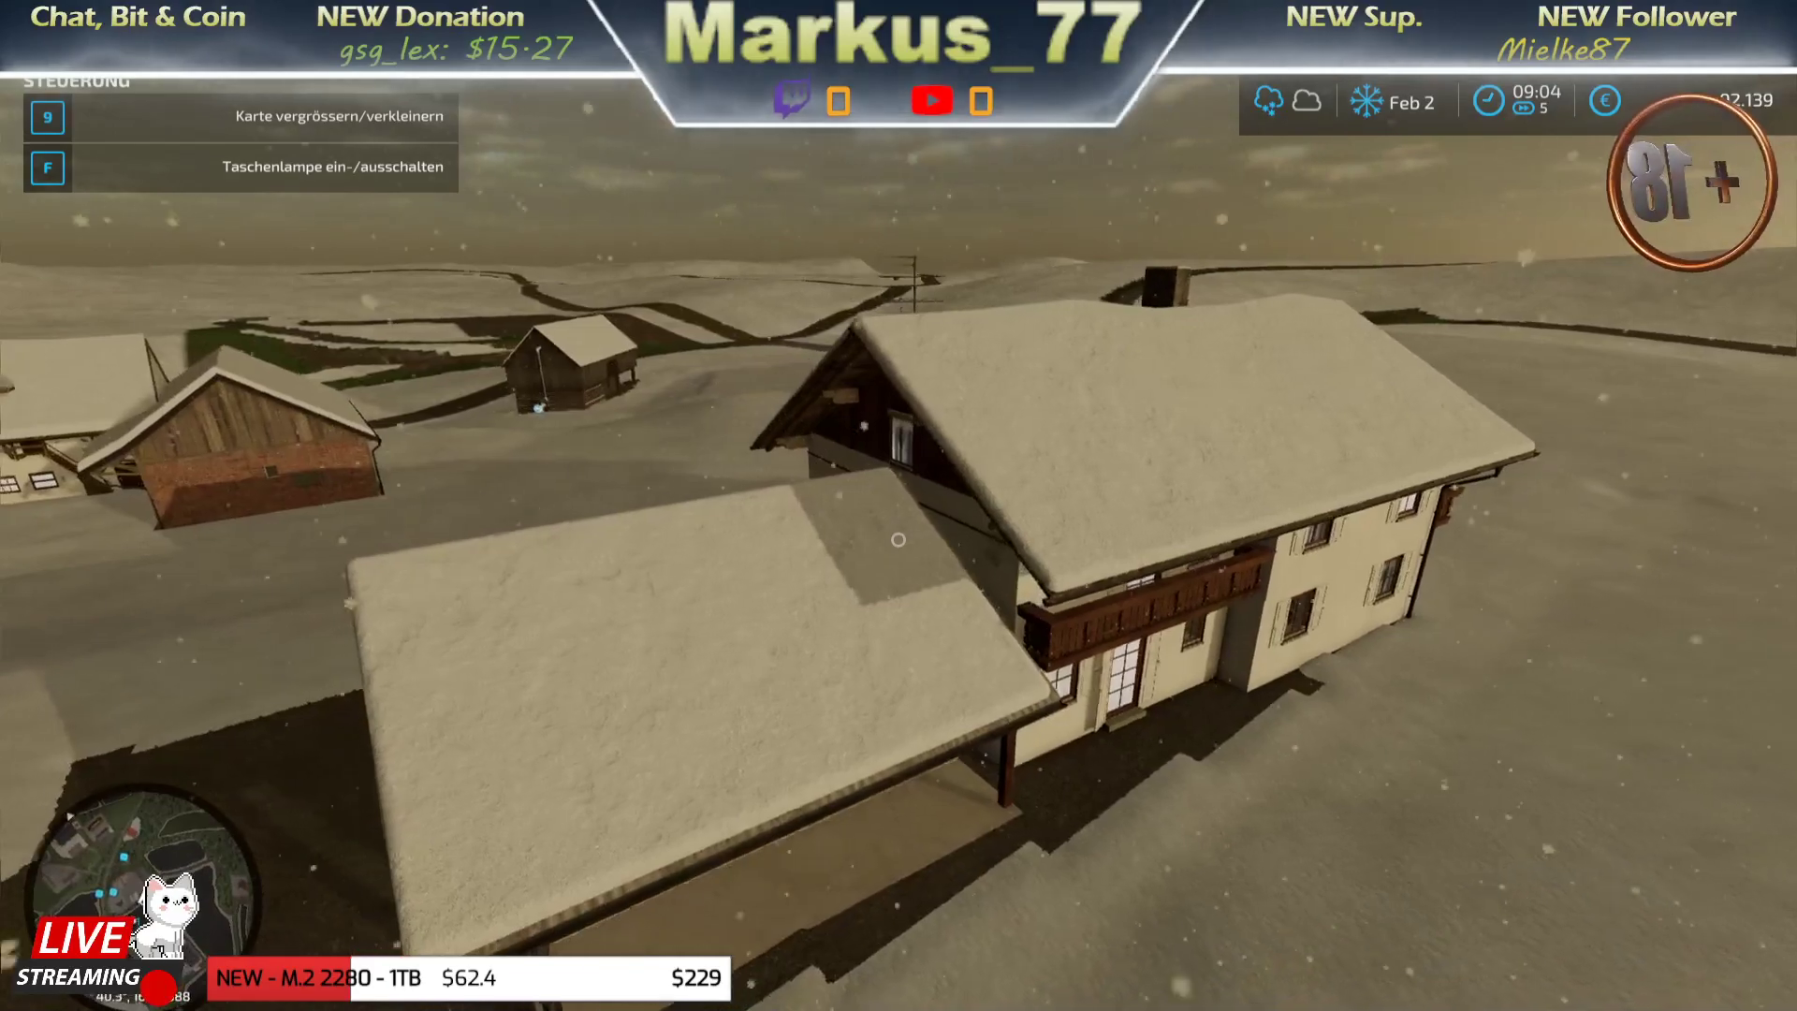
key("a")
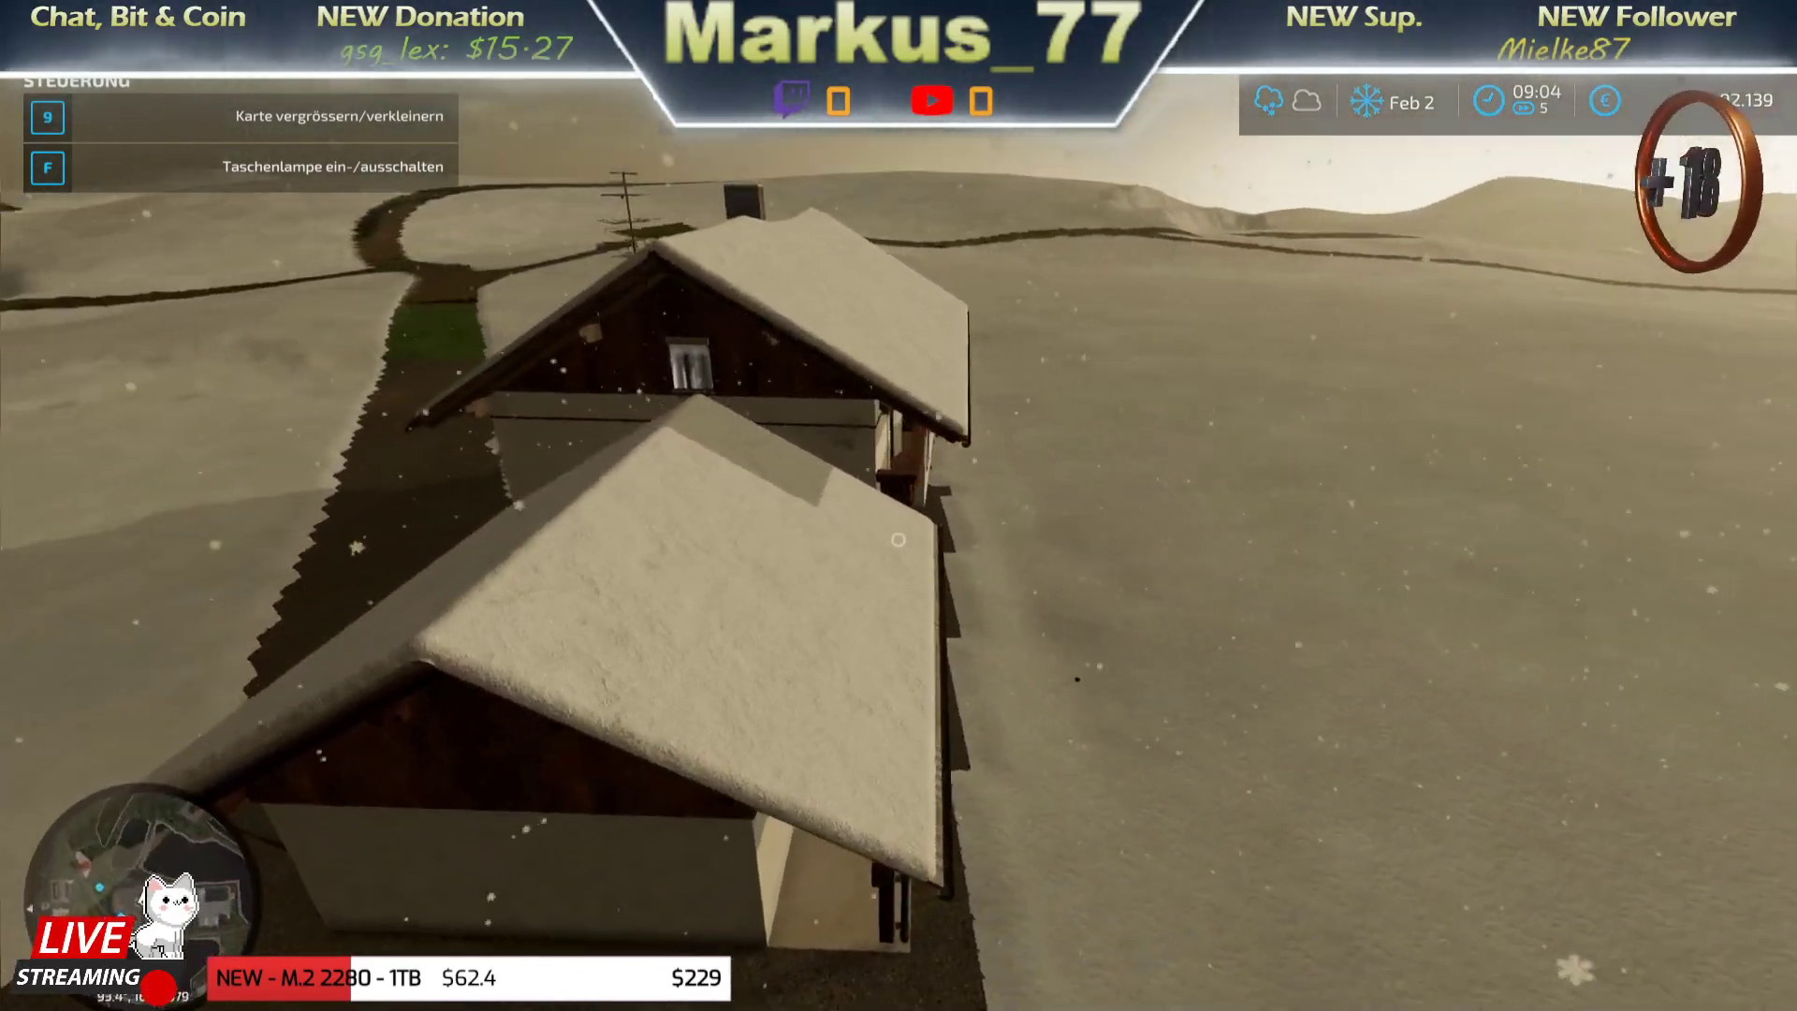
key("d")
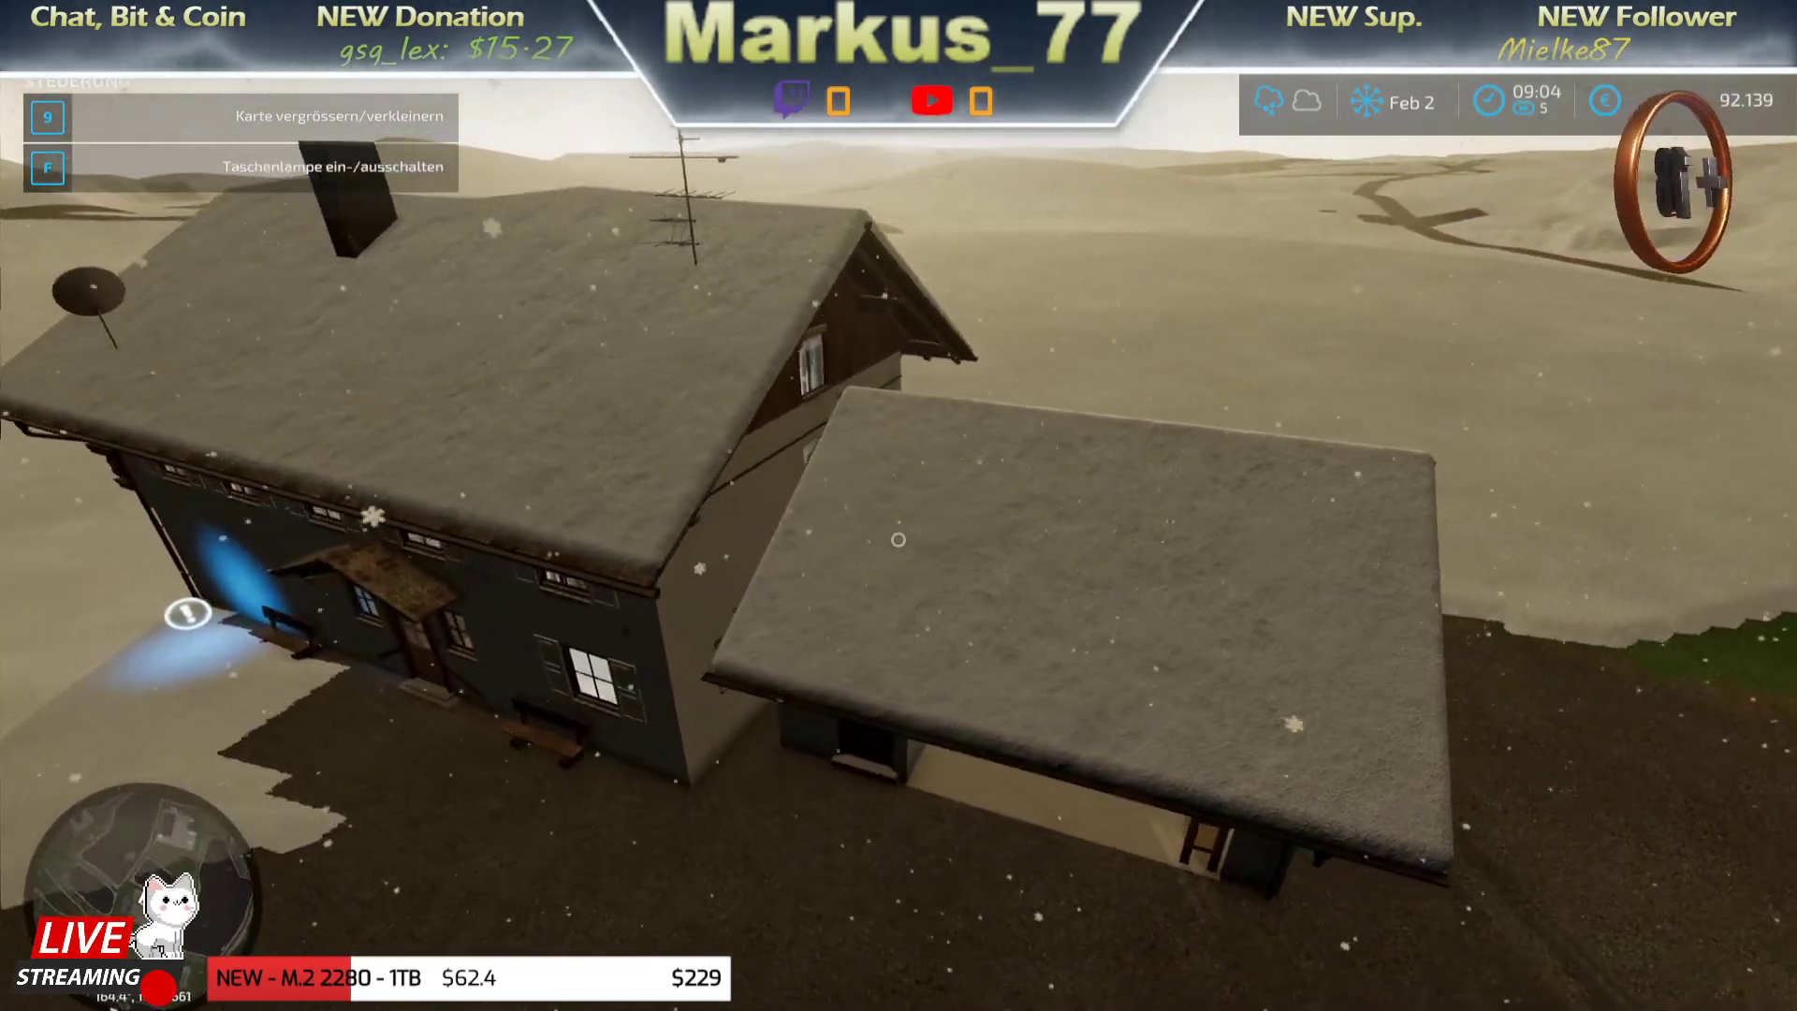
- Orbit the farmhouse in the air, checking snow on its front, gable end and balcony side
key("a")
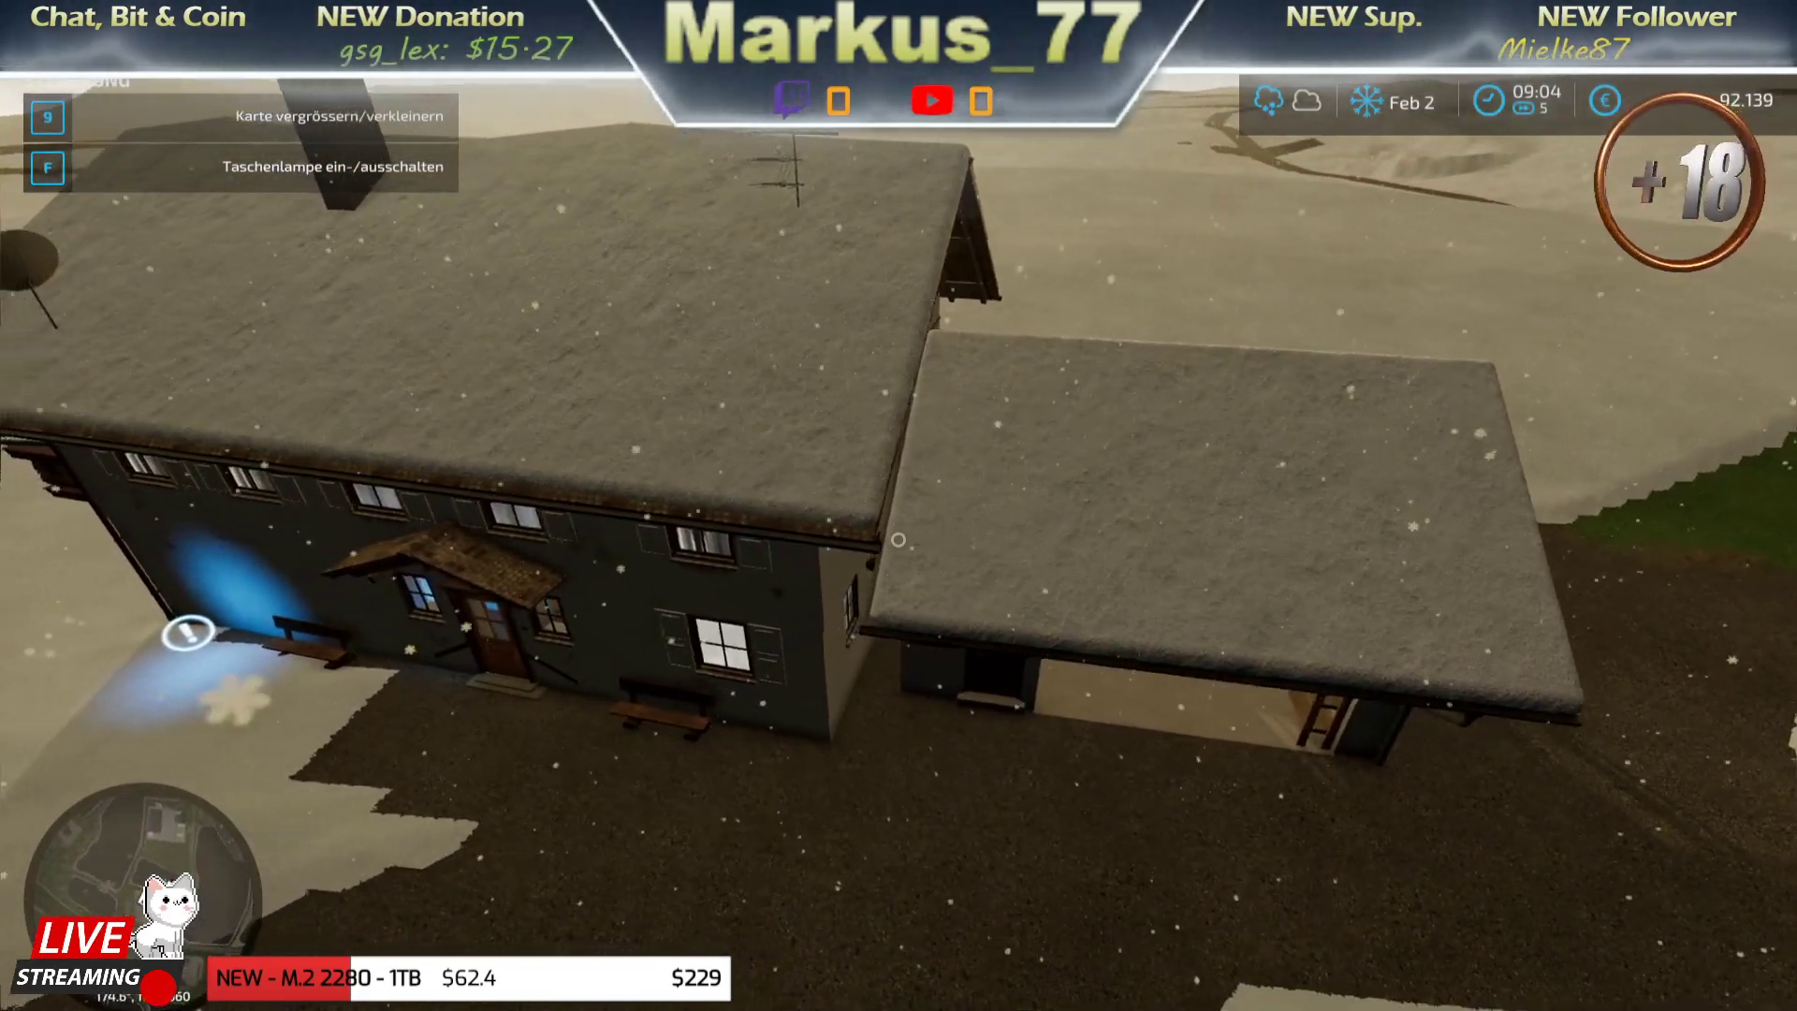
key("a")
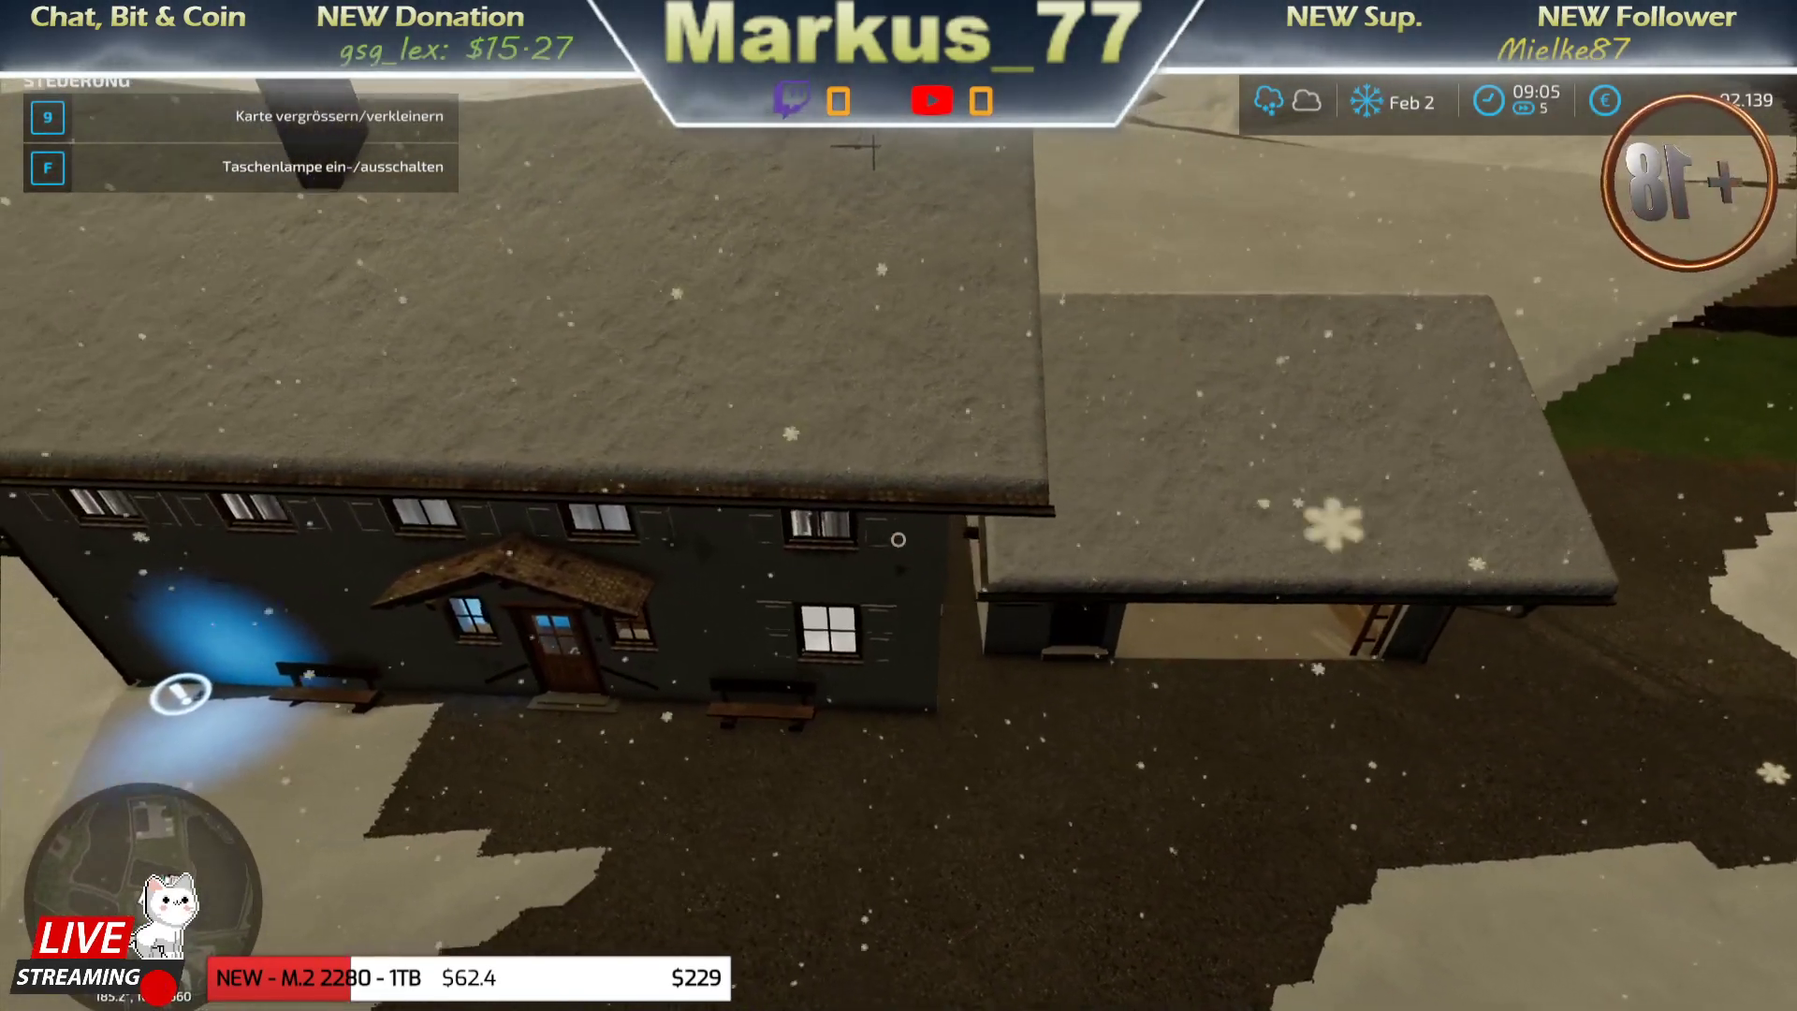
key("a")
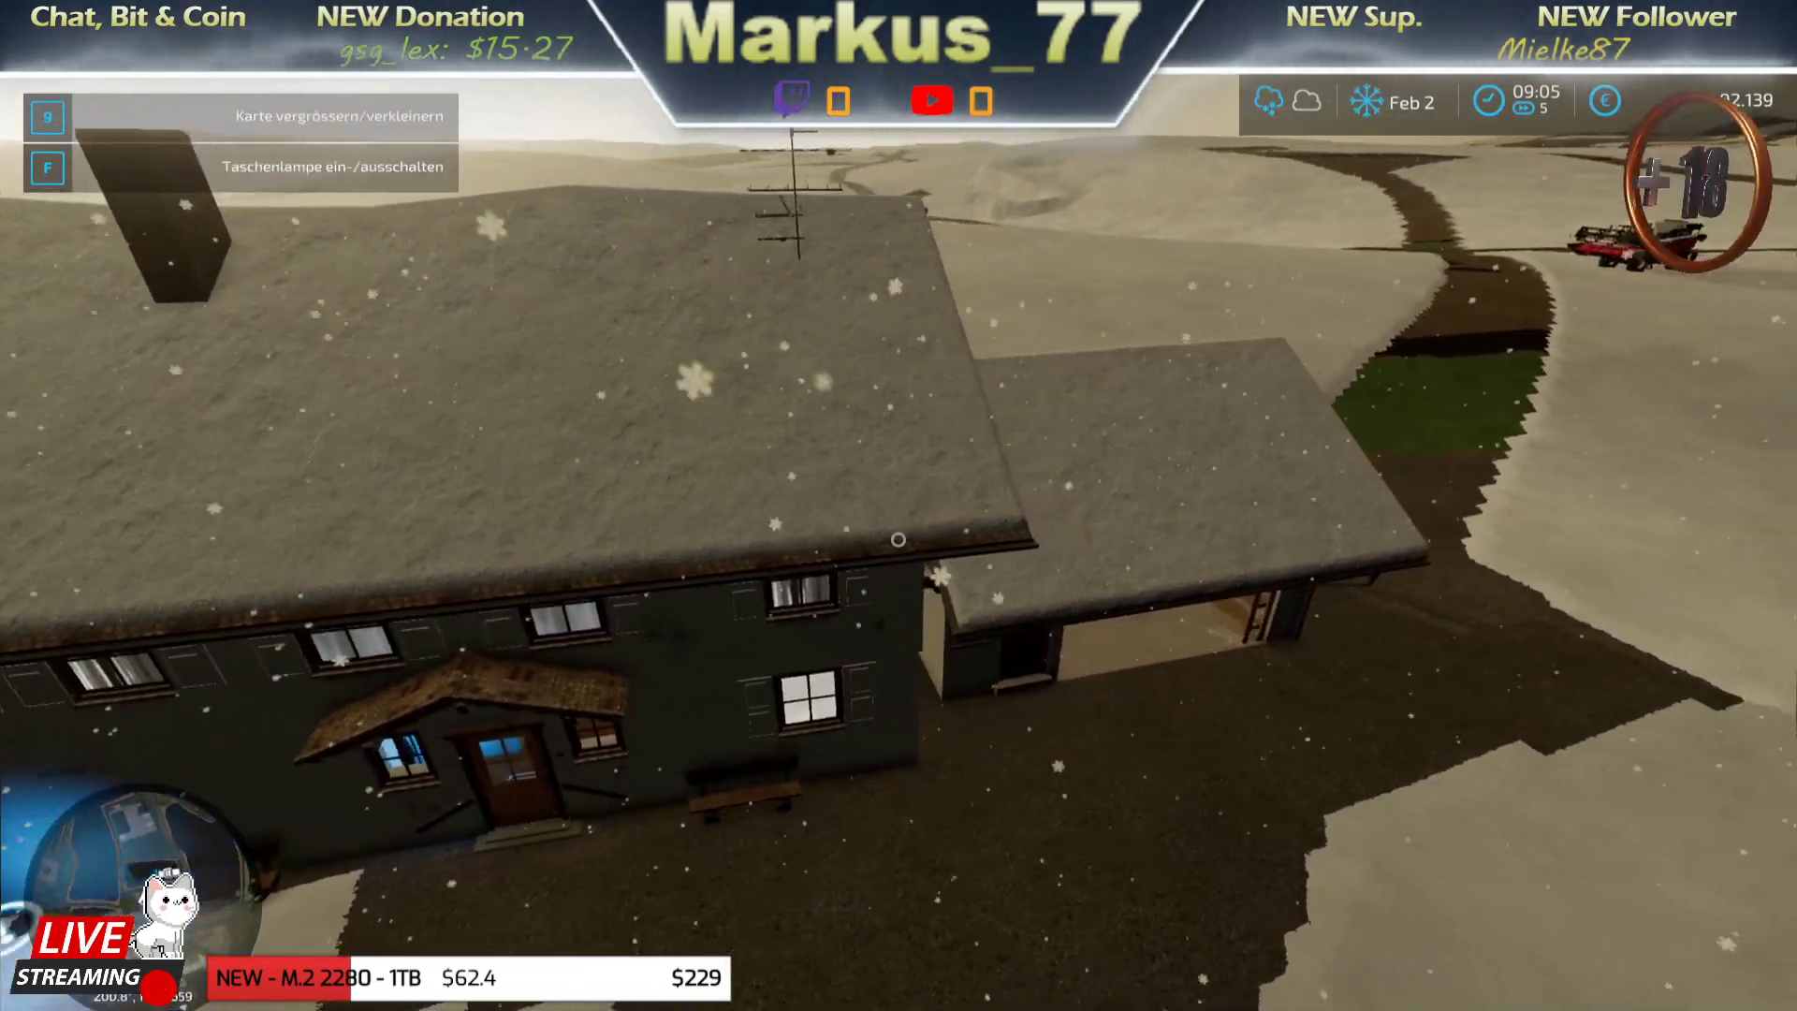
key("a")
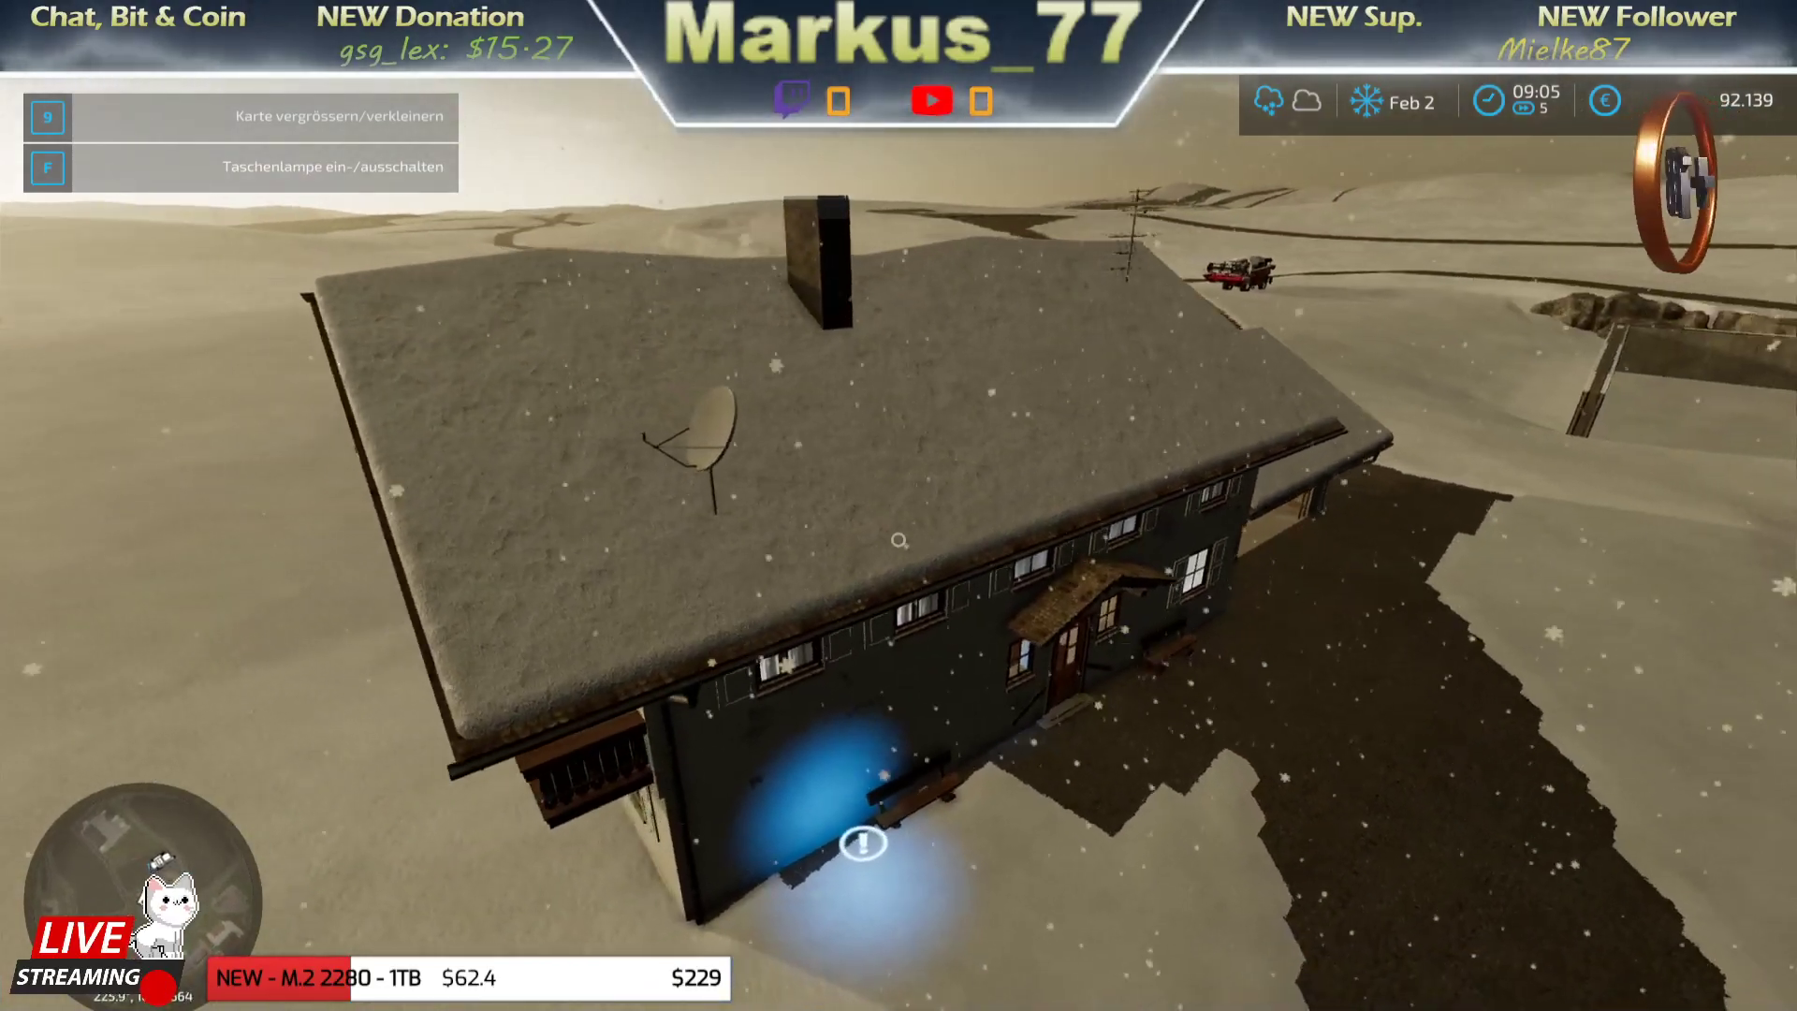
key("a")
key("s")
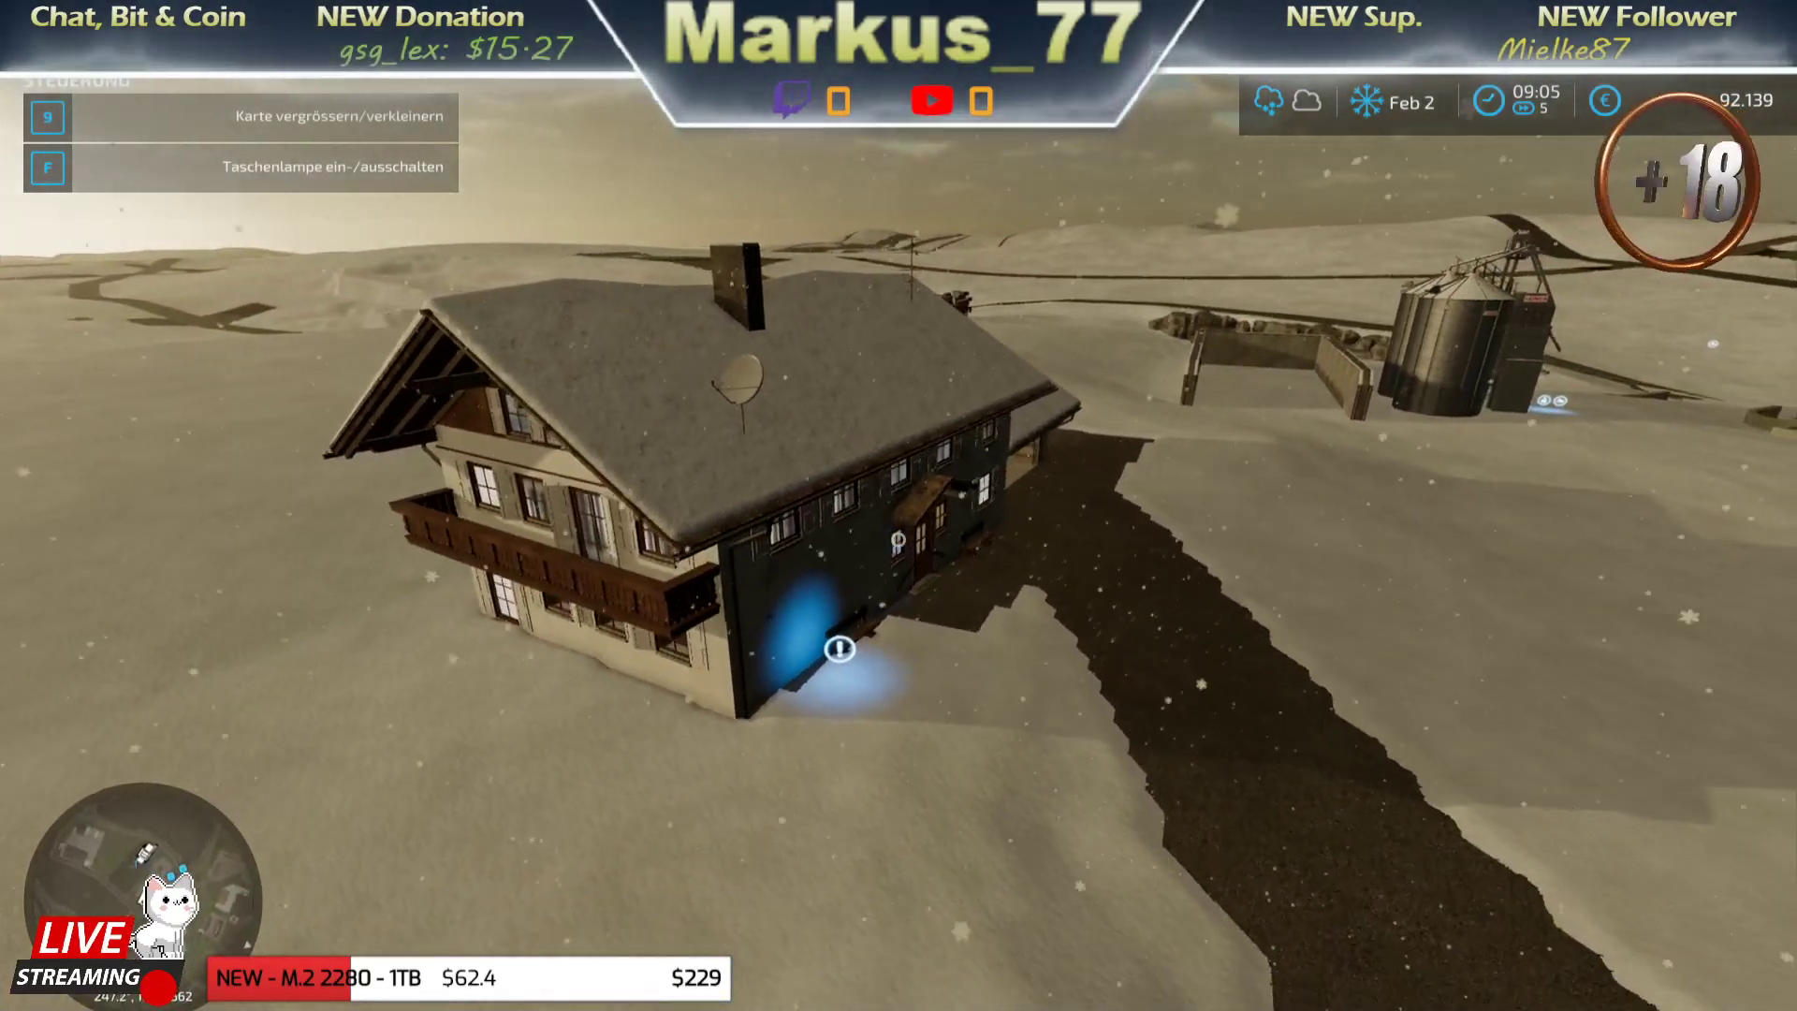
key("a")
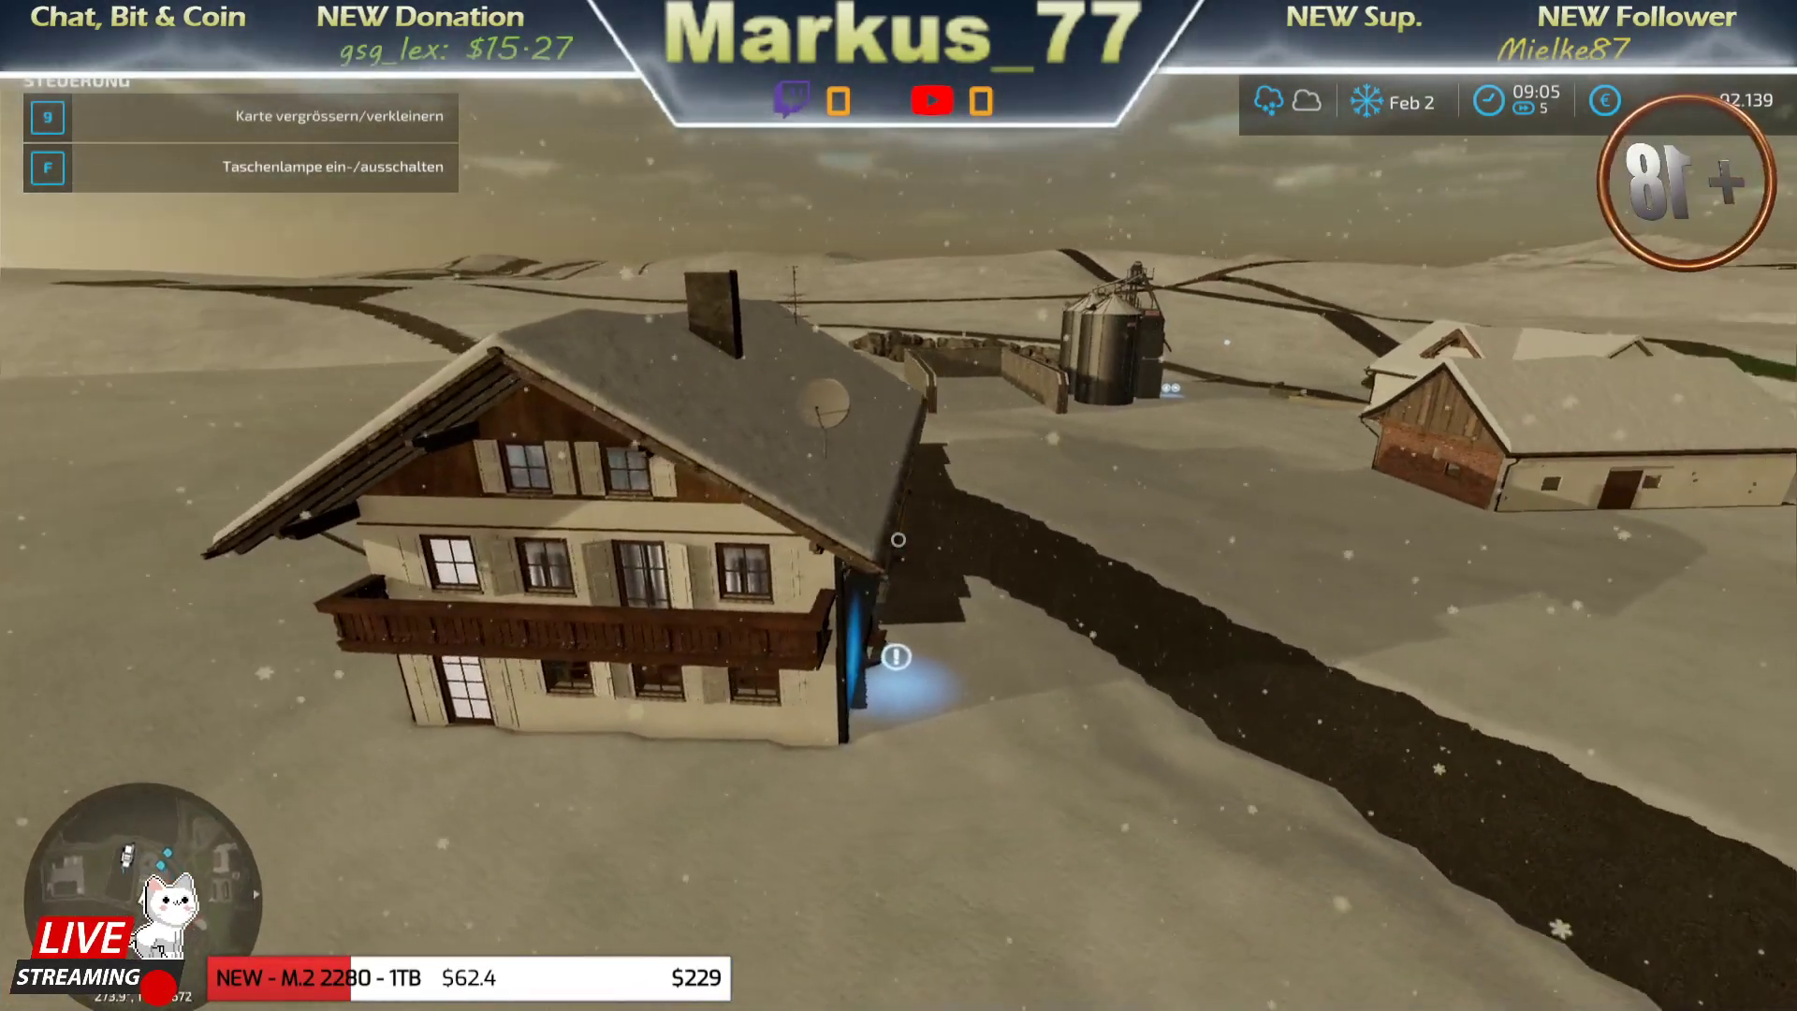
key("a")
key("a")
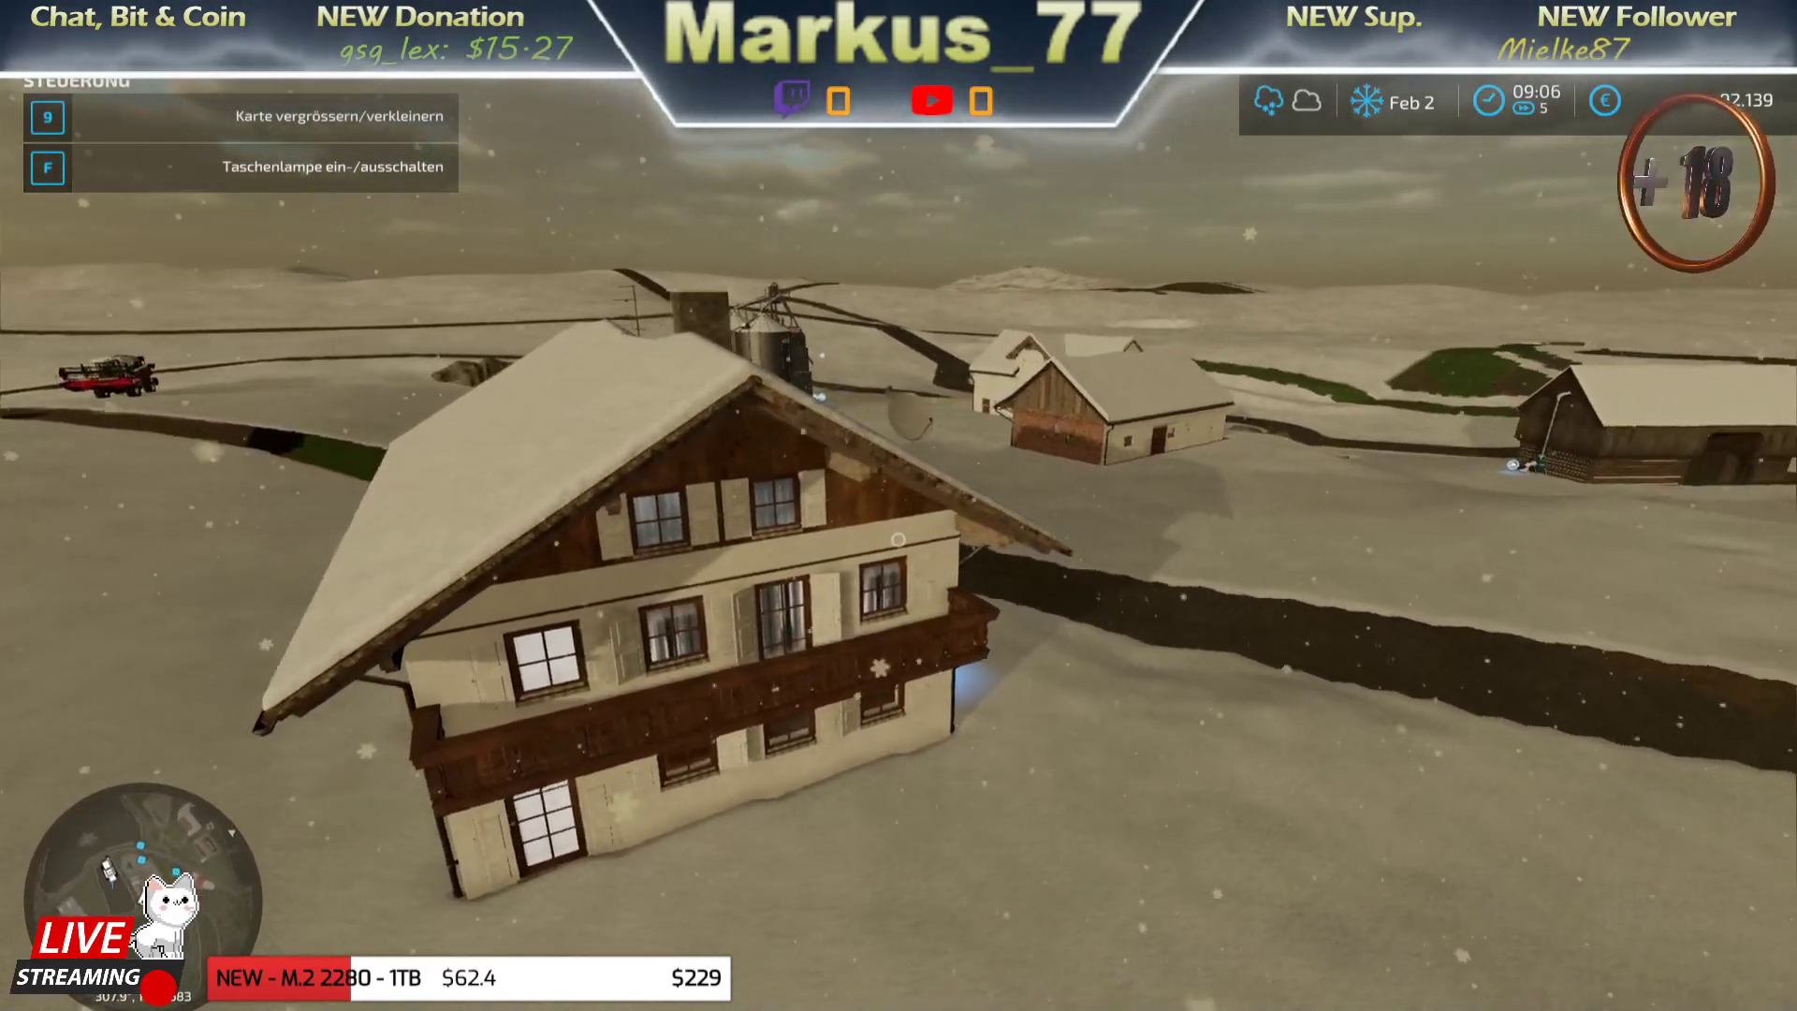
key("a")
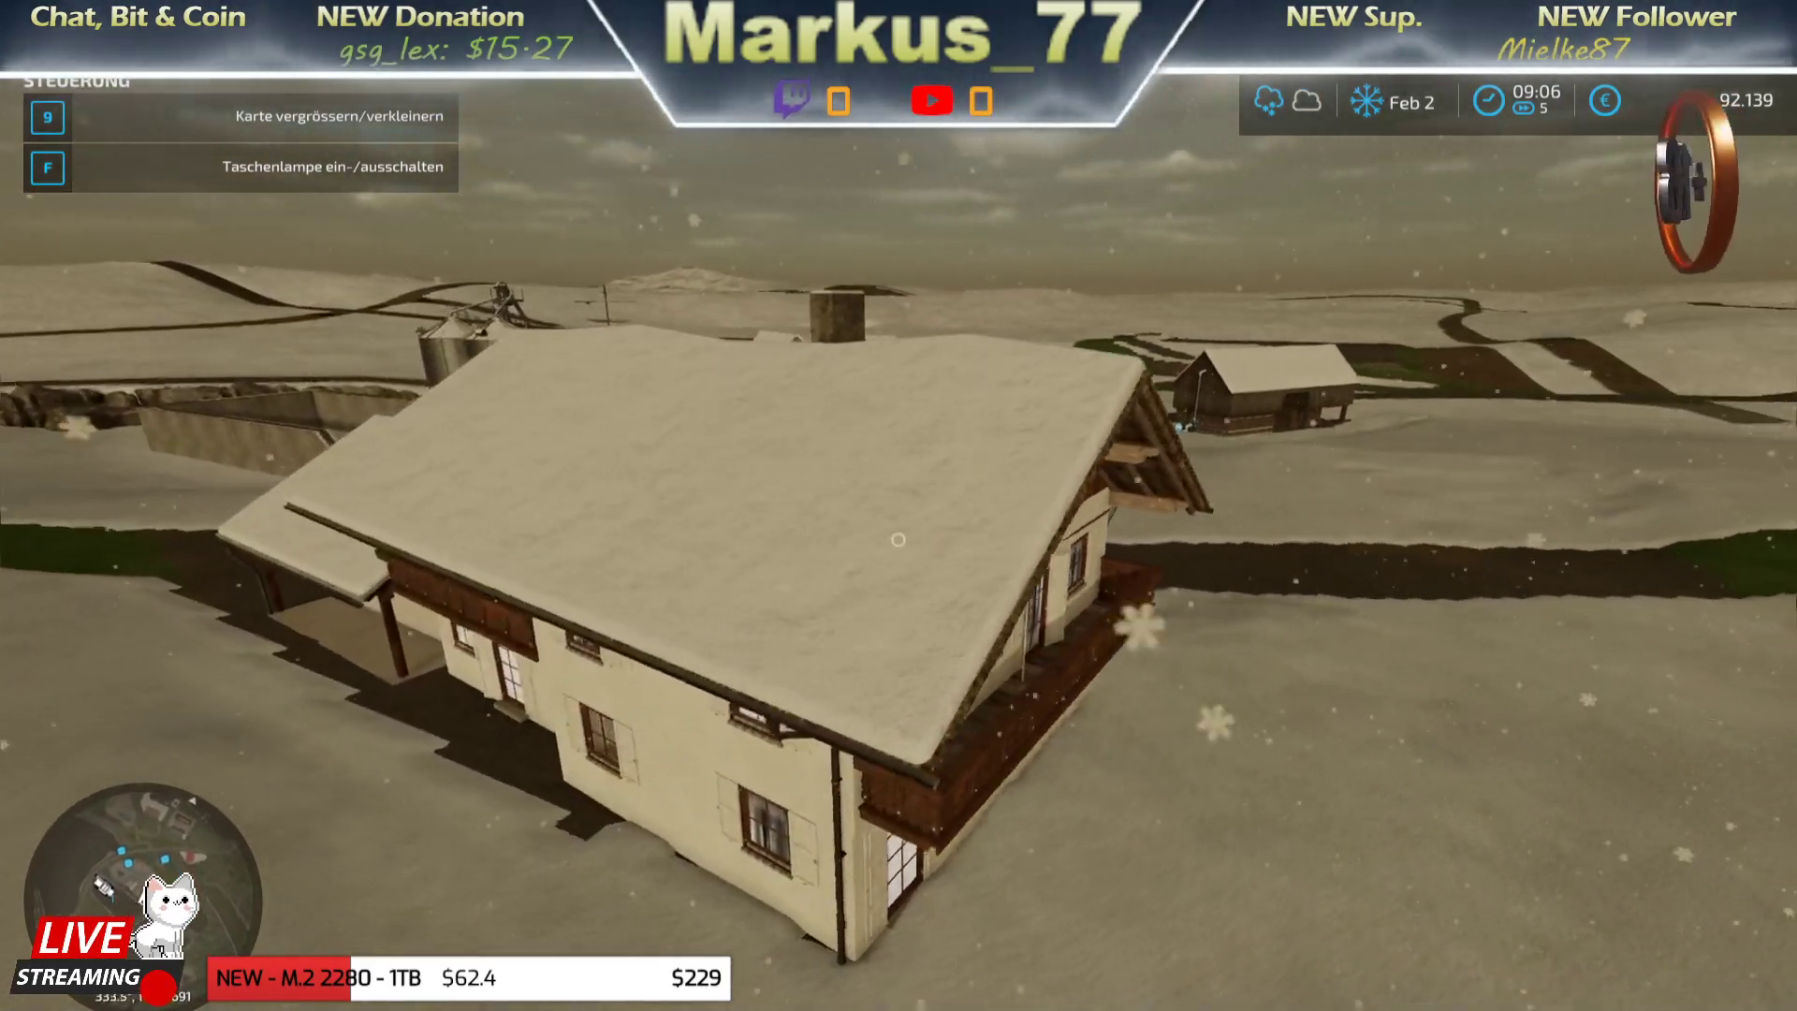
key("a")
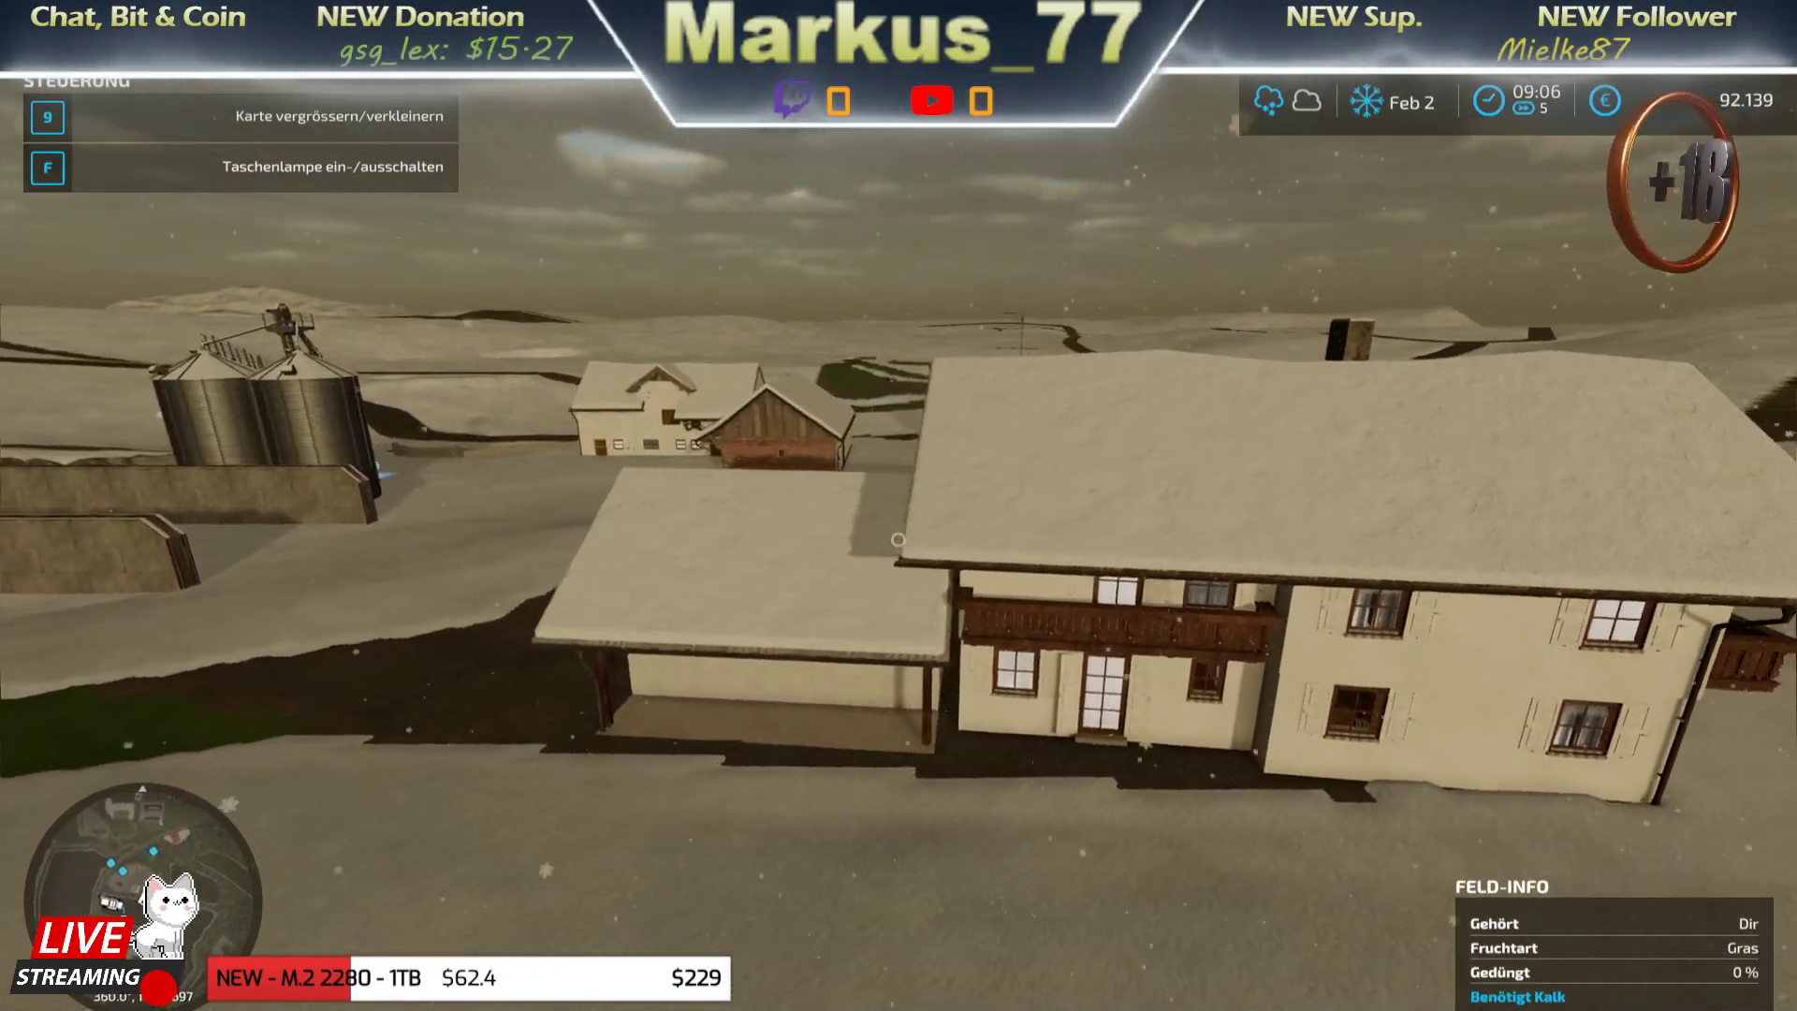
- Fly a high circuit over the snowy farm, silos and sheds, then bring up the game settings page
key("a")
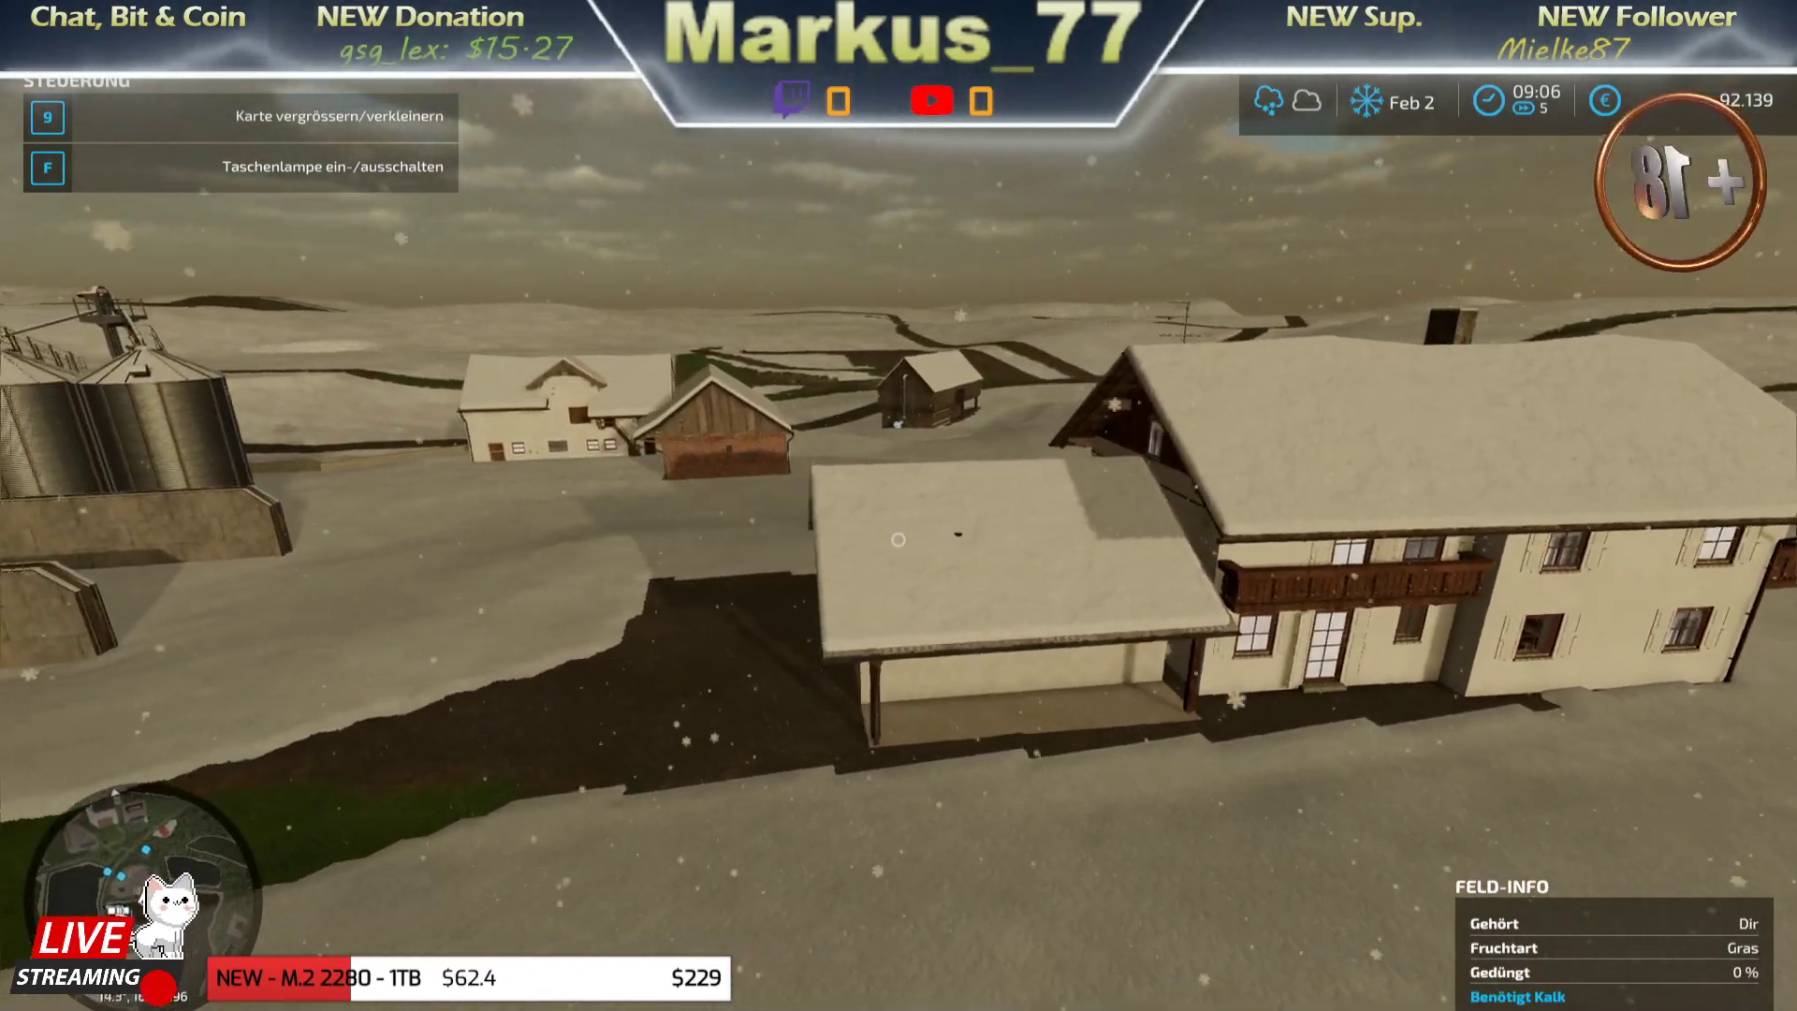
key("a")
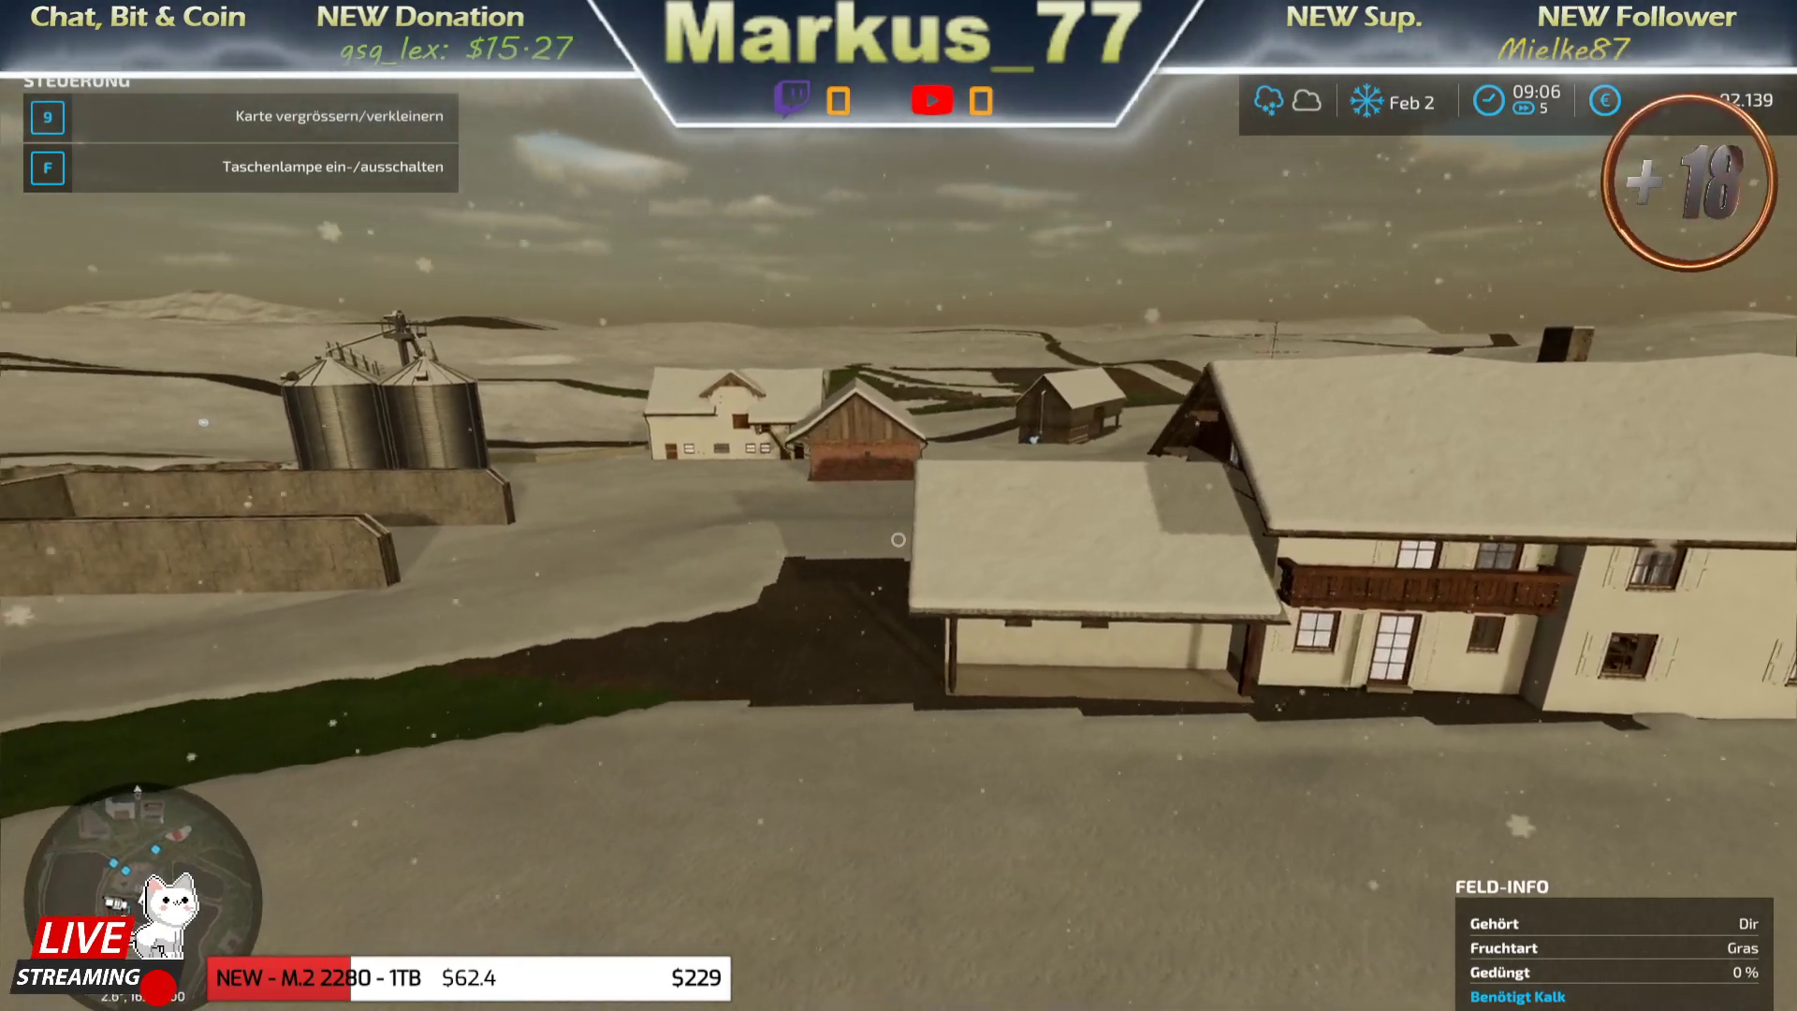
key("a")
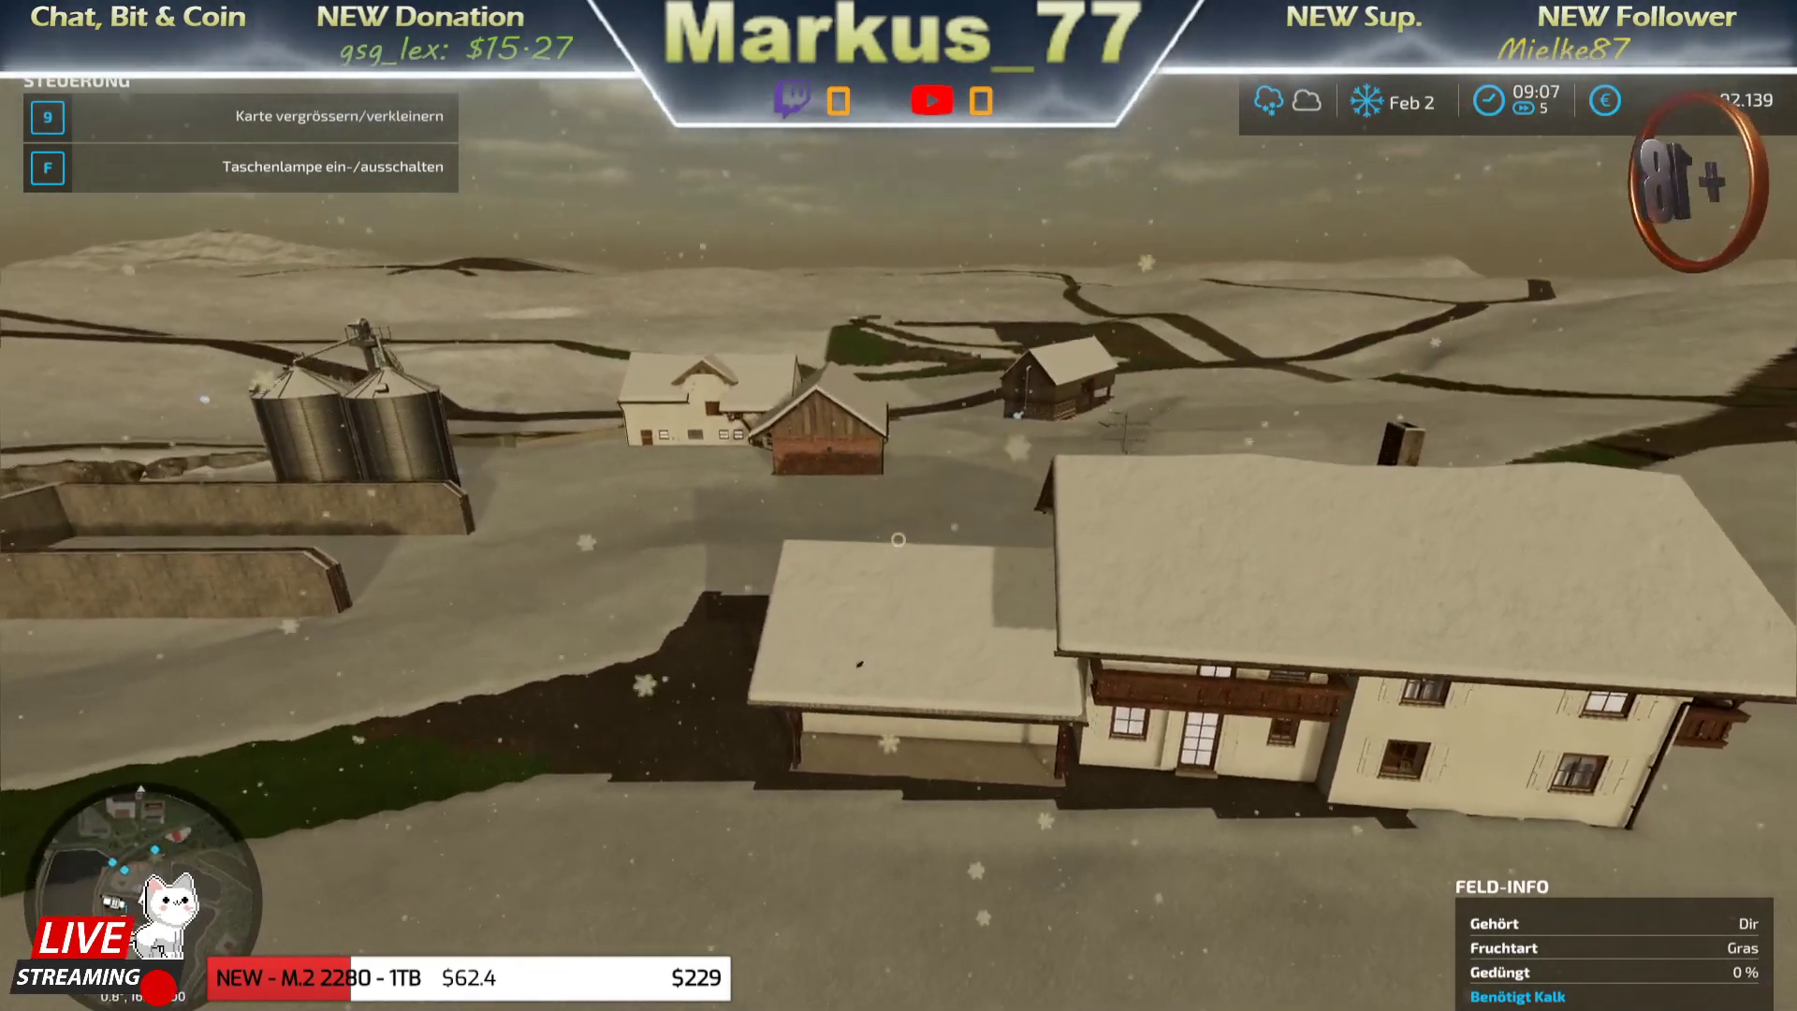
key("a")
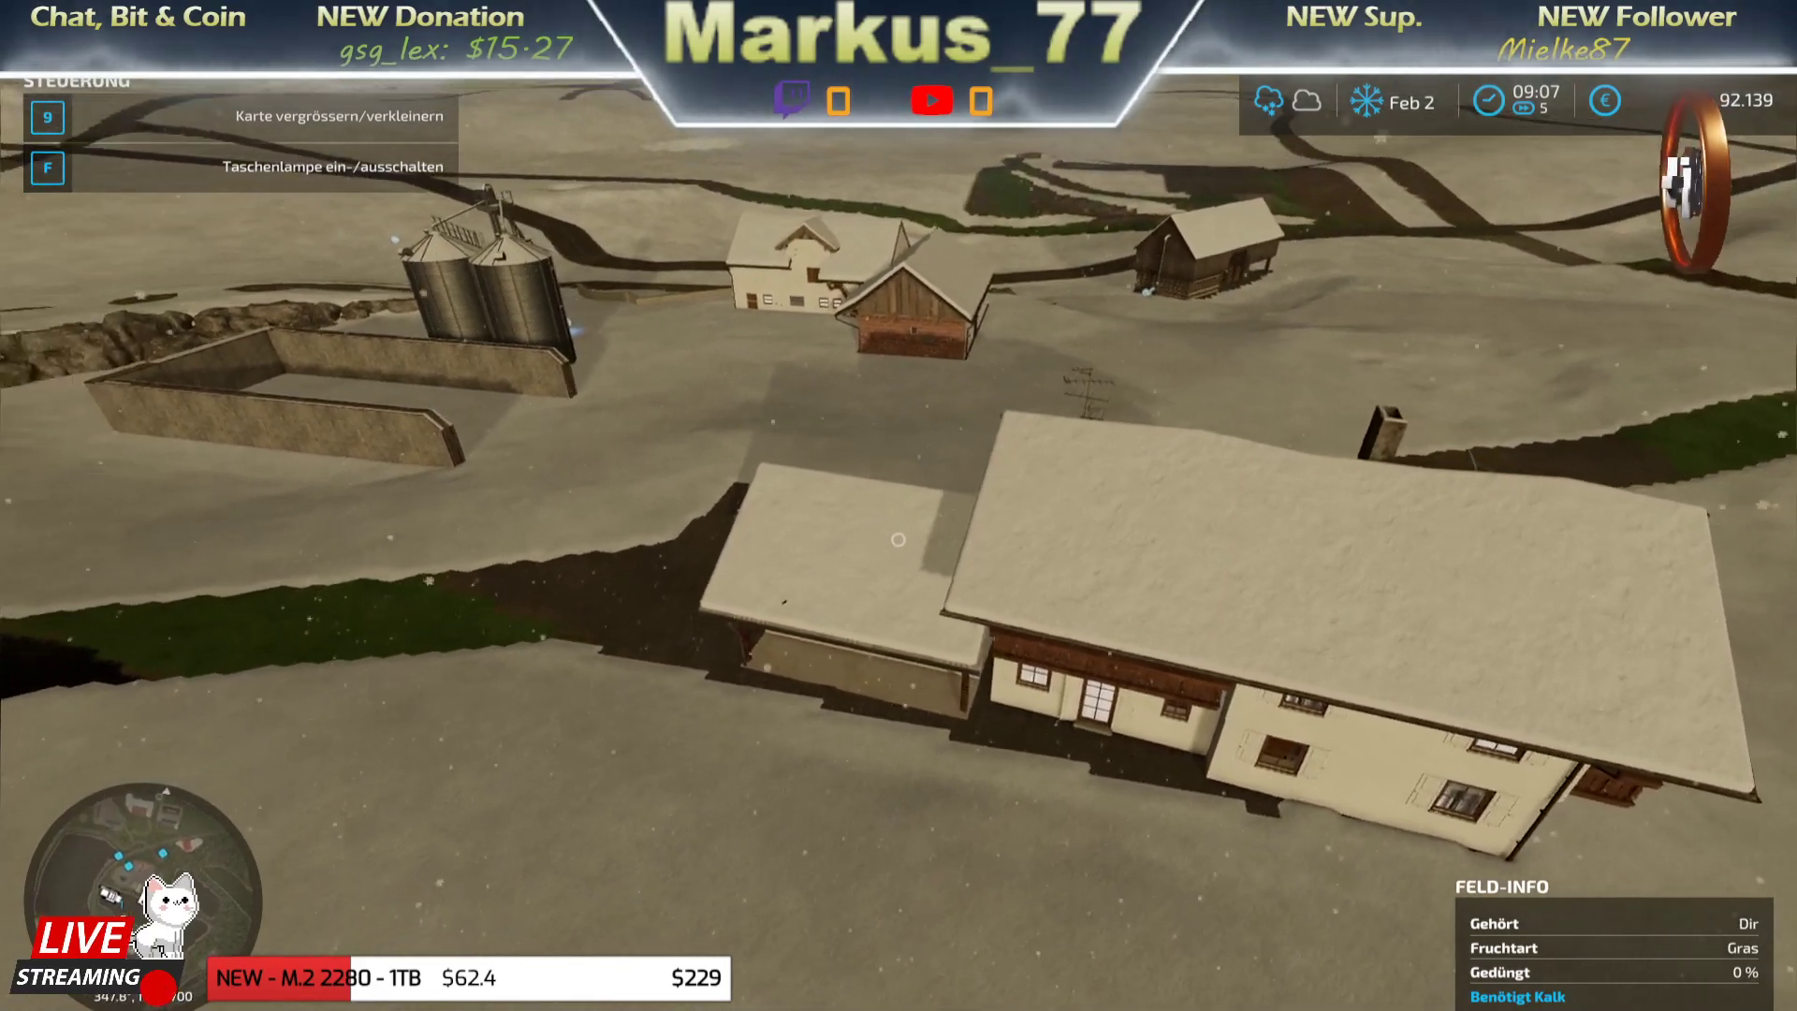
key("a")
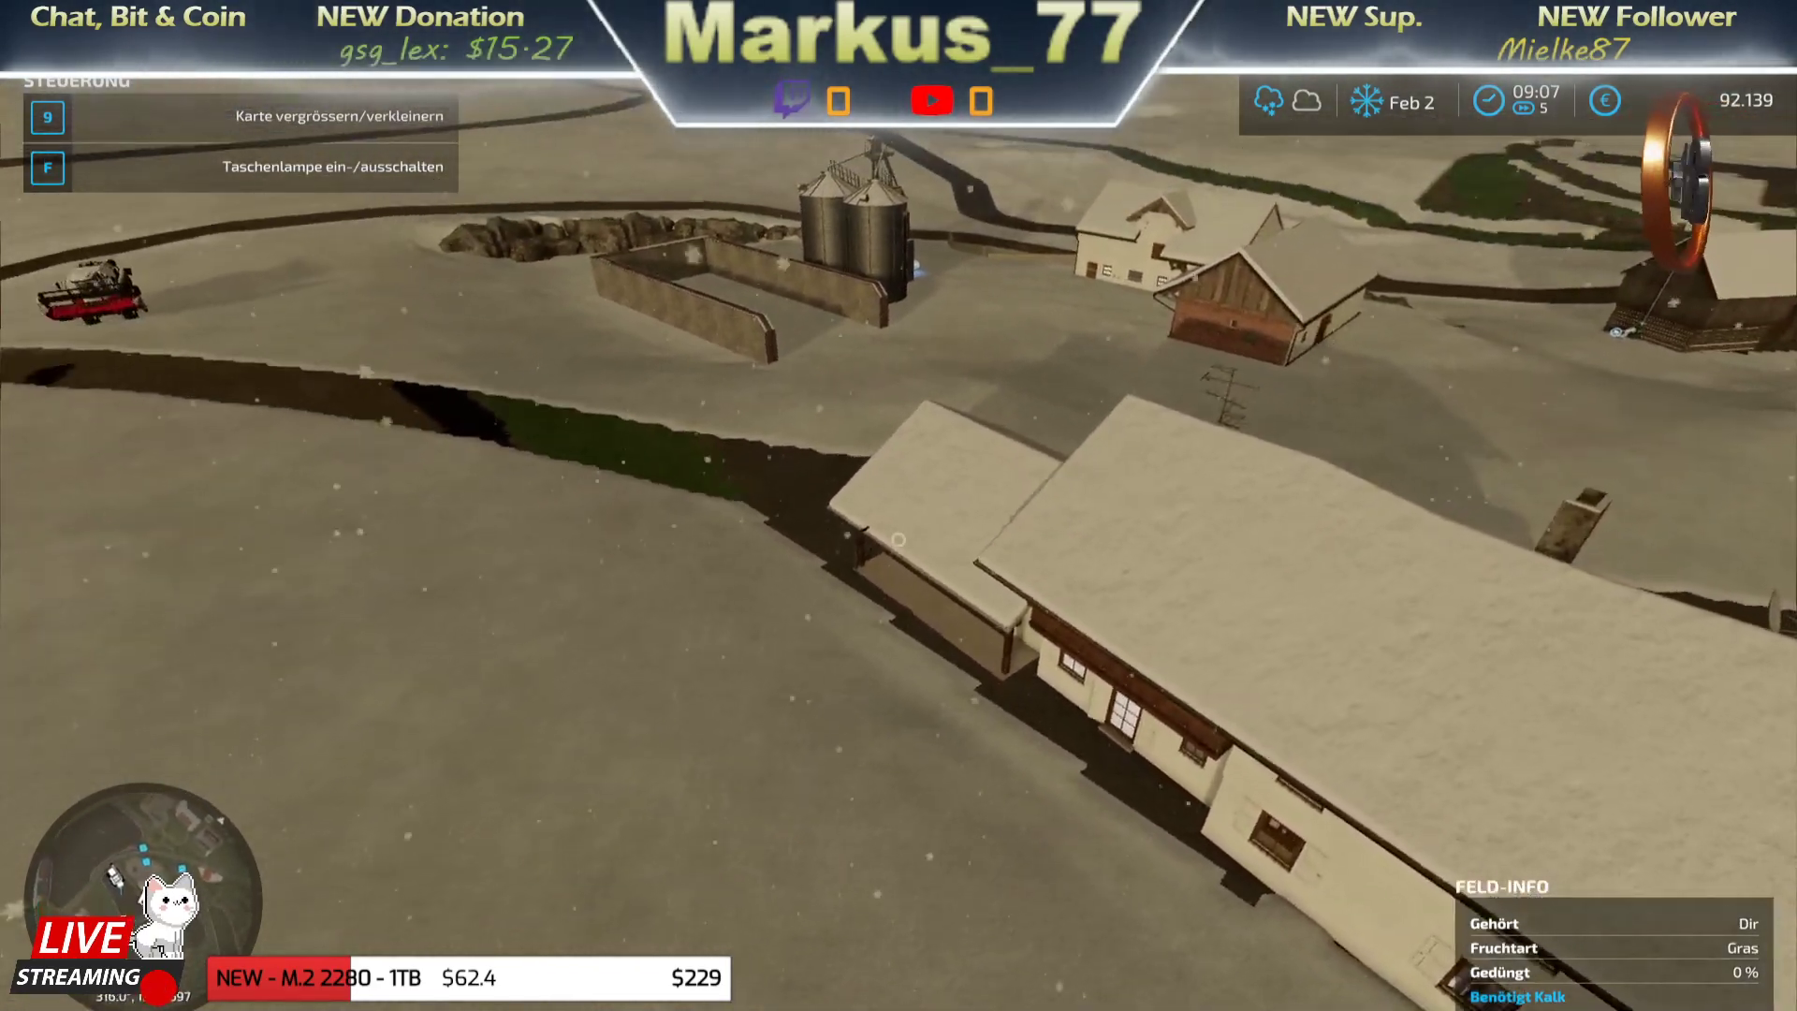
key("d")
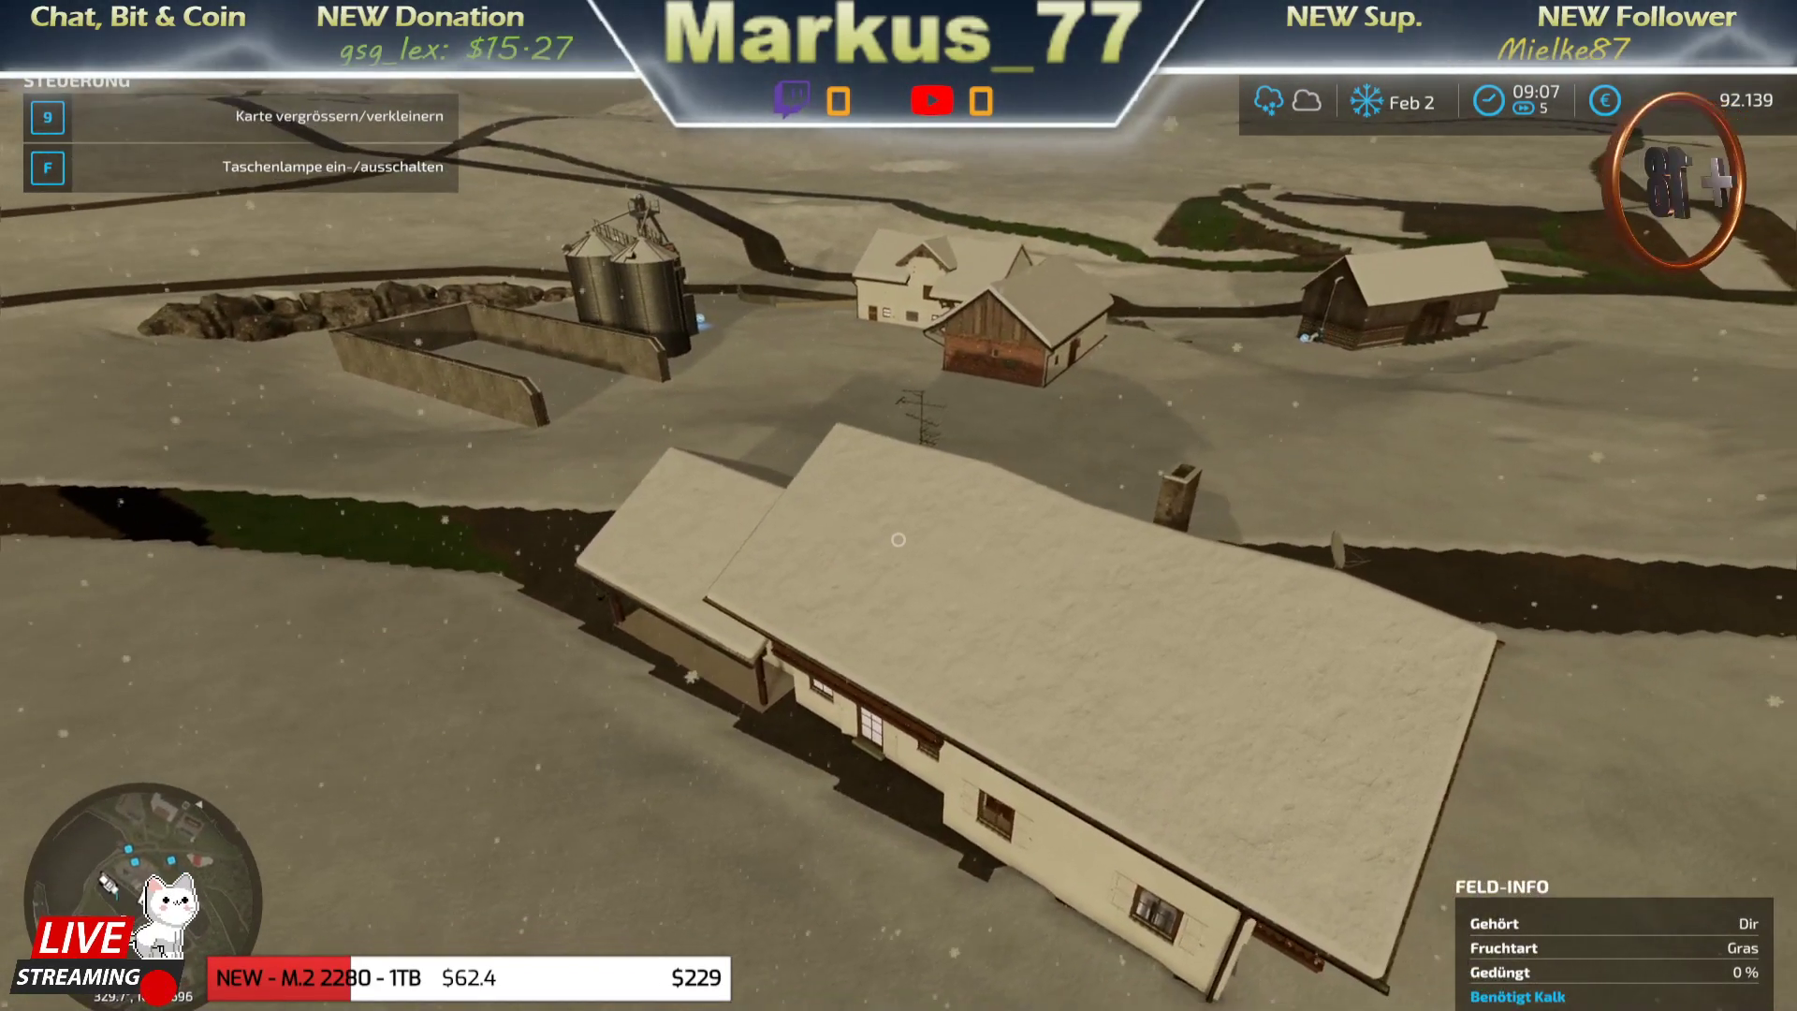
key("d")
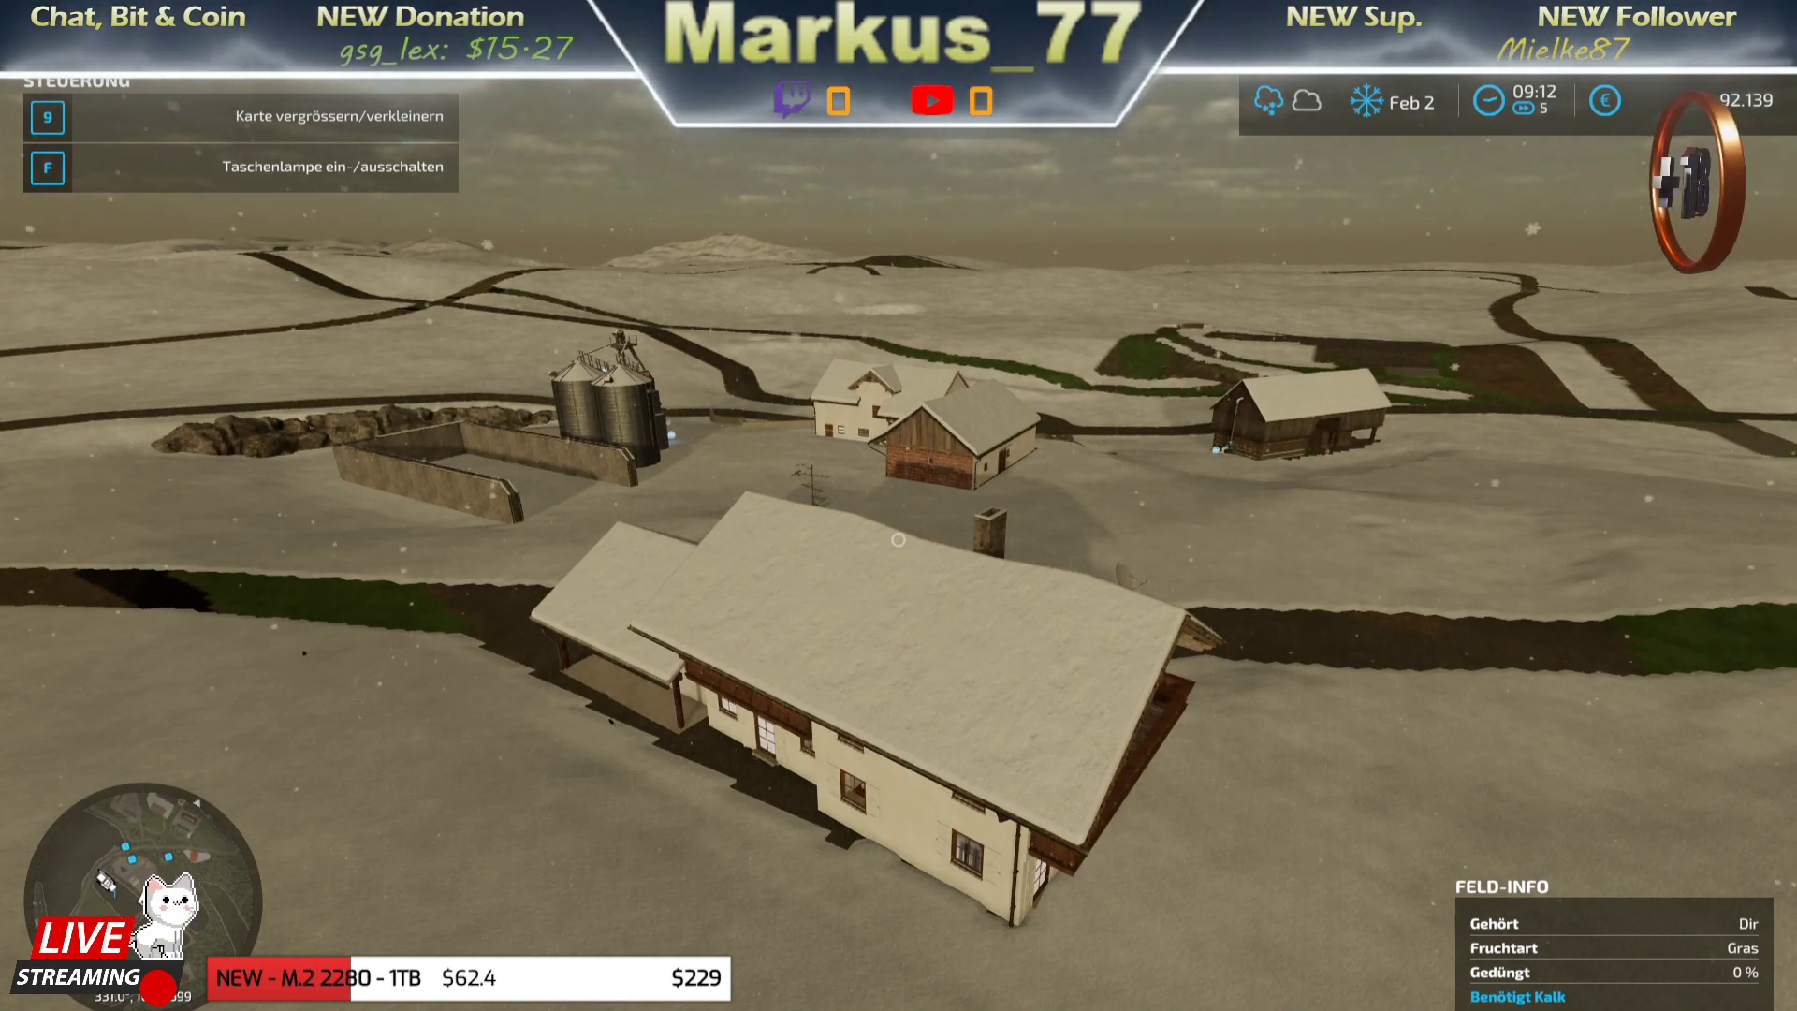
key("Escape")
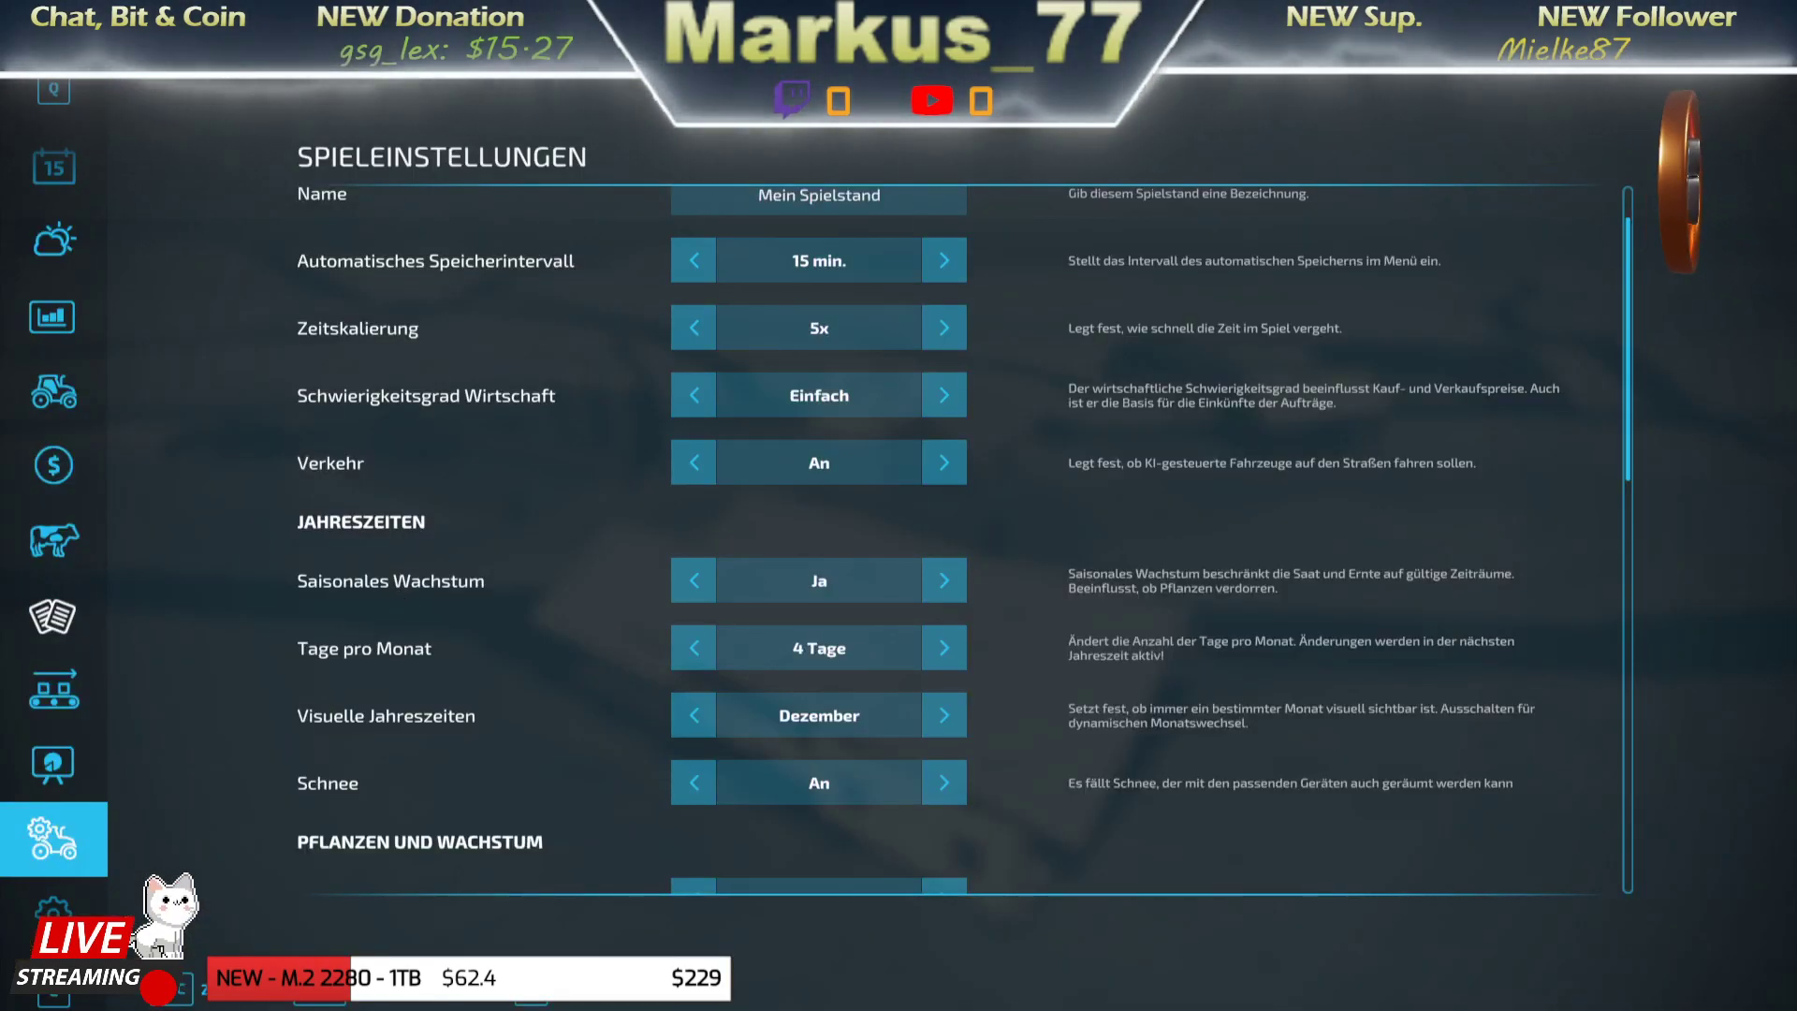